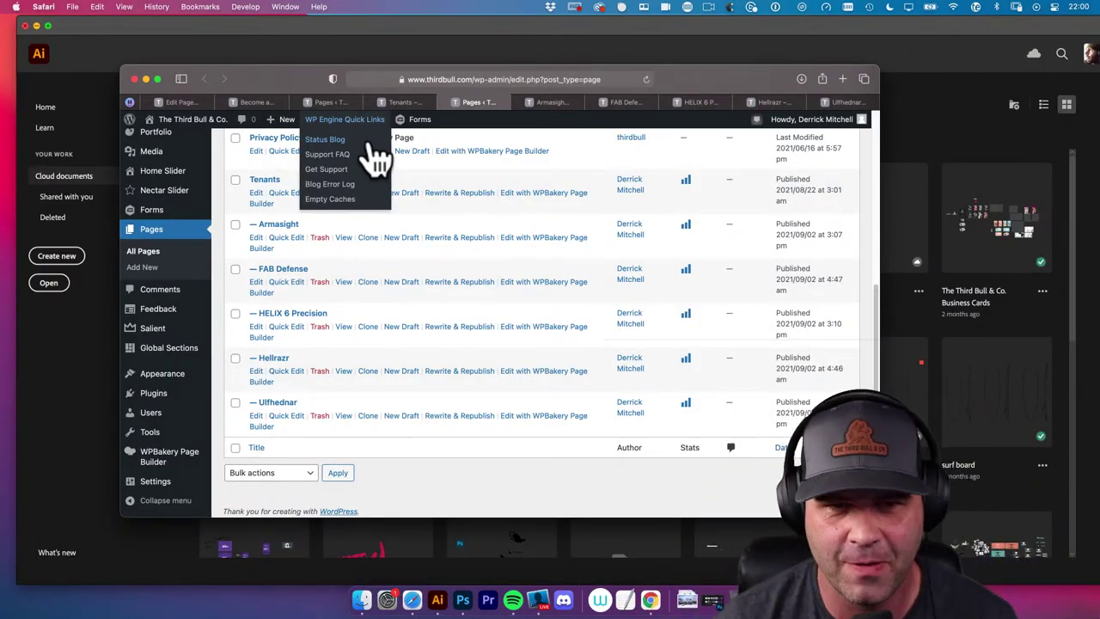
Nudge the Safari window left and switch to the Armasight tenant page tab
{"action": "scroll", "coordinate": [376, 224], "scroll_direction": "up", "scroll_amount": 5}
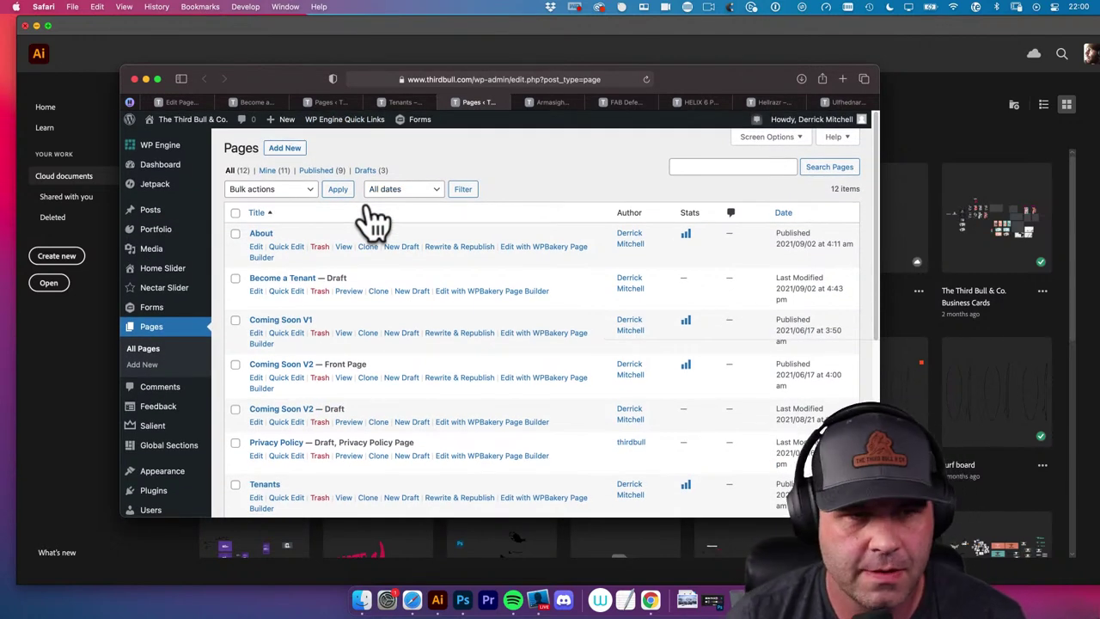
{"action": "mouse_move", "coordinate": [257, 201]}
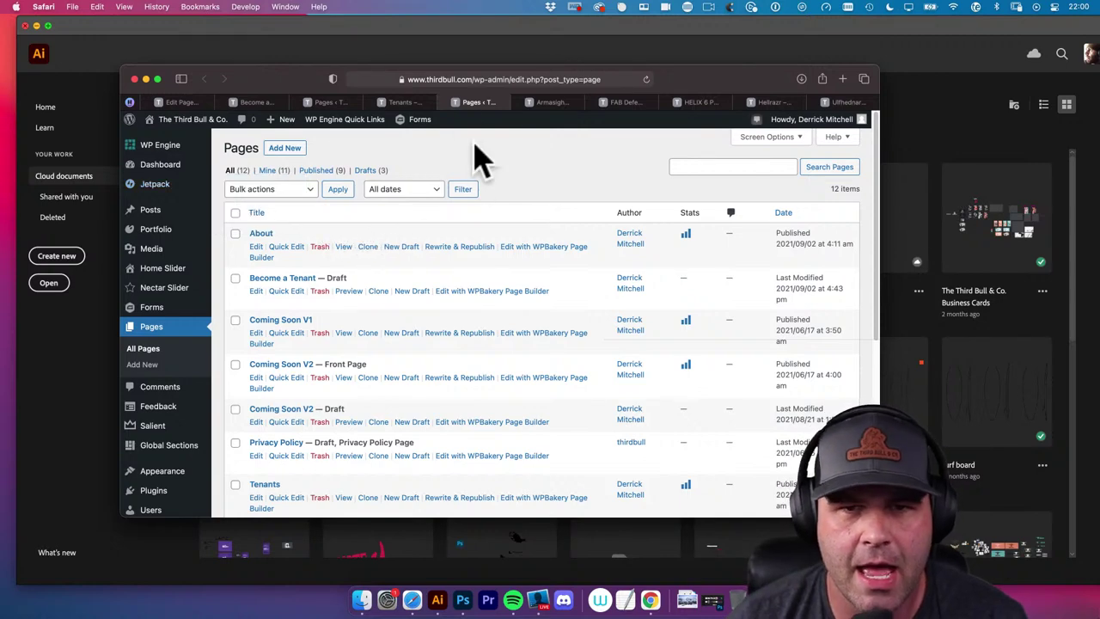
{"action": "left_click_drag", "start_coordinate": [275, 72], "coordinate": [260, 70]}
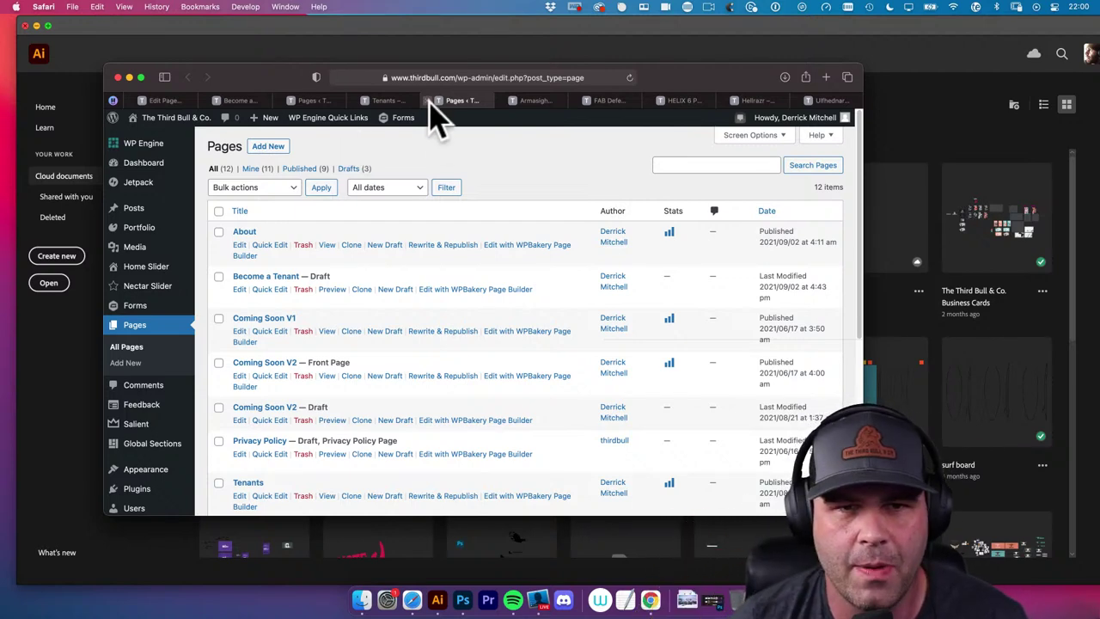
{"action": "left_click_drag", "start_coordinate": [256, 74], "coordinate": [259, 76]}
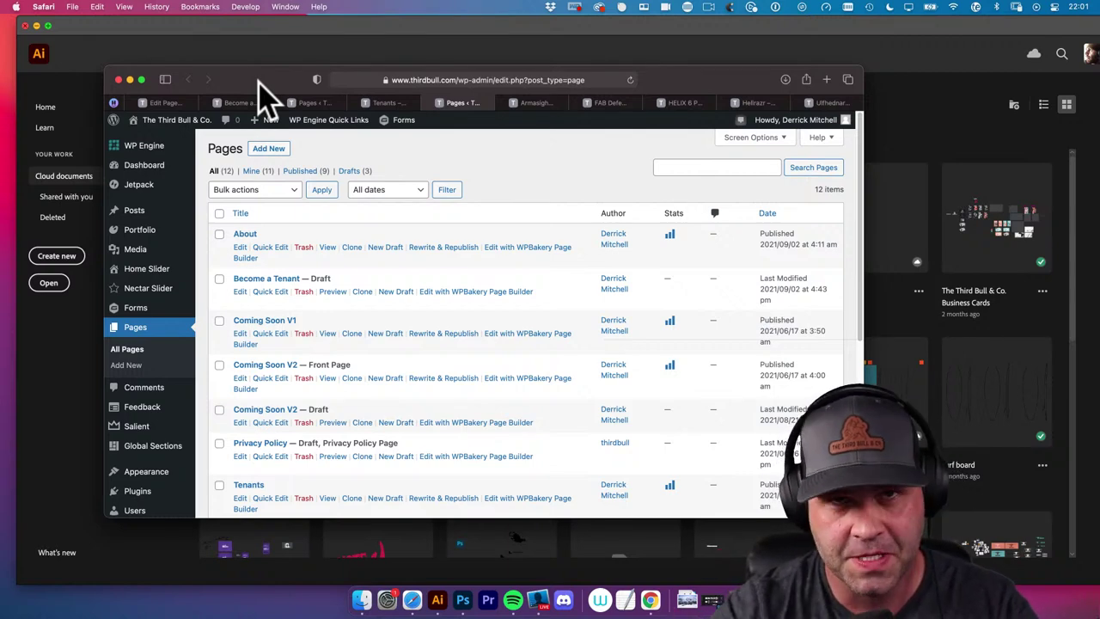
{"action": "left_click_drag", "start_coordinate": [262, 76], "coordinate": [258, 75]}
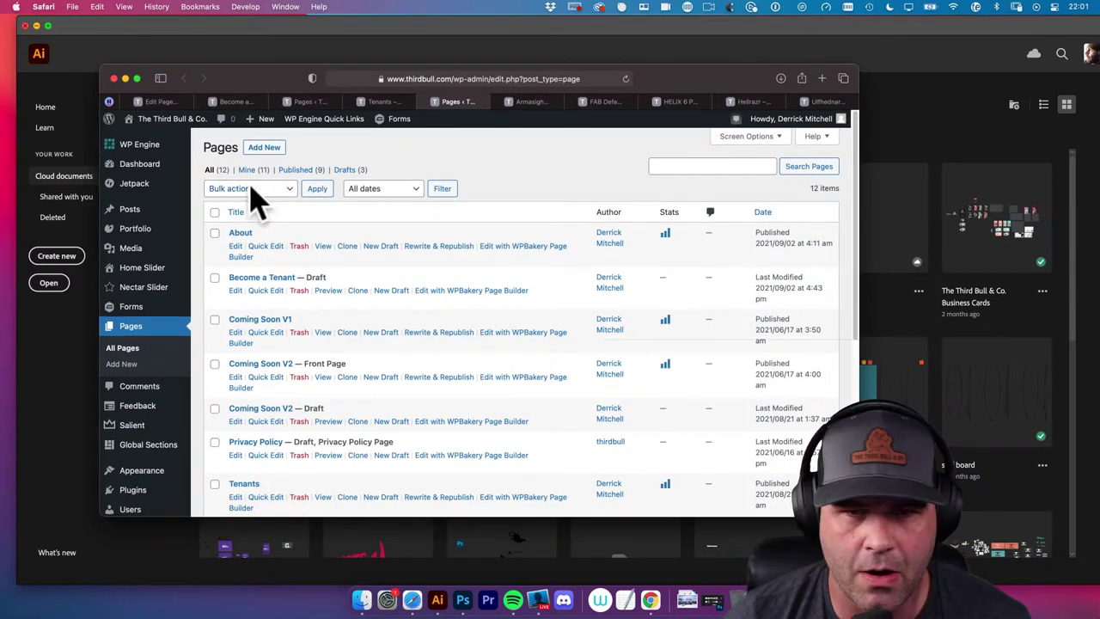
{"action": "left_click", "coordinate": [531, 102]}
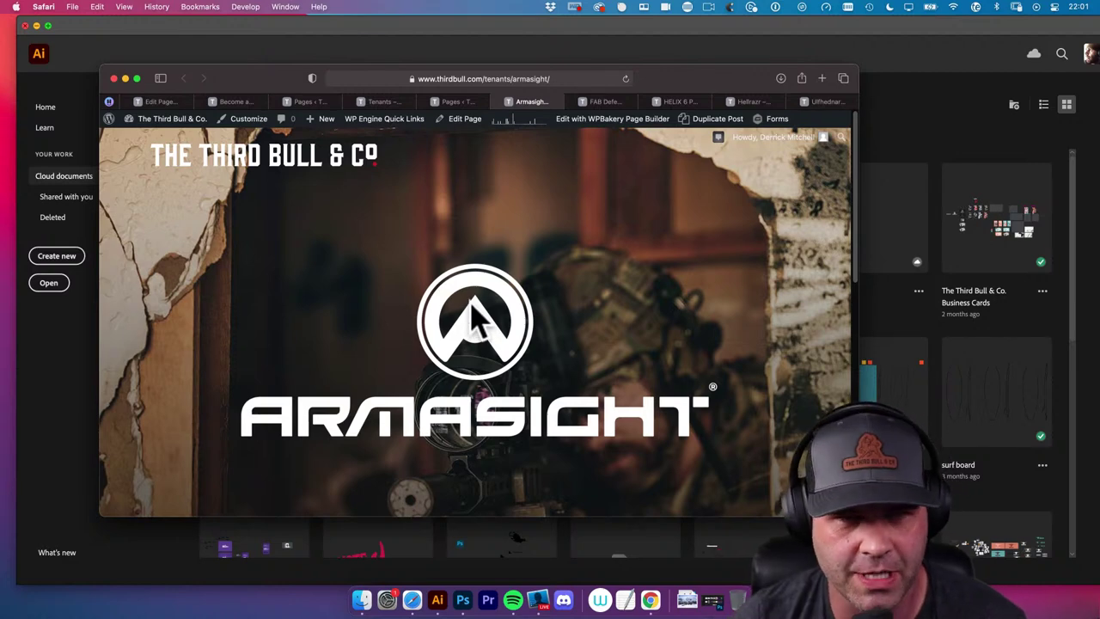
Scroll through the Armasight tenant page, then review the FAB Defense tenant page
{"action": "scroll", "coordinate": [475, 318], "scroll_direction": "down", "scroll_amount": 5}
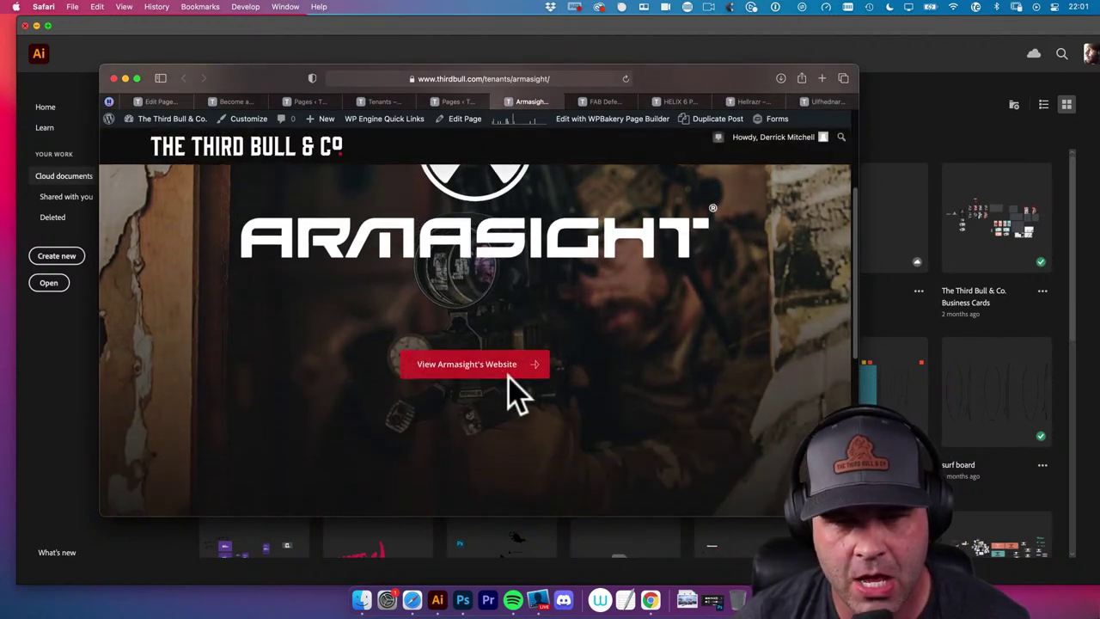
{"action": "scroll", "coordinate": [507, 404], "scroll_direction": "down", "scroll_amount": 2}
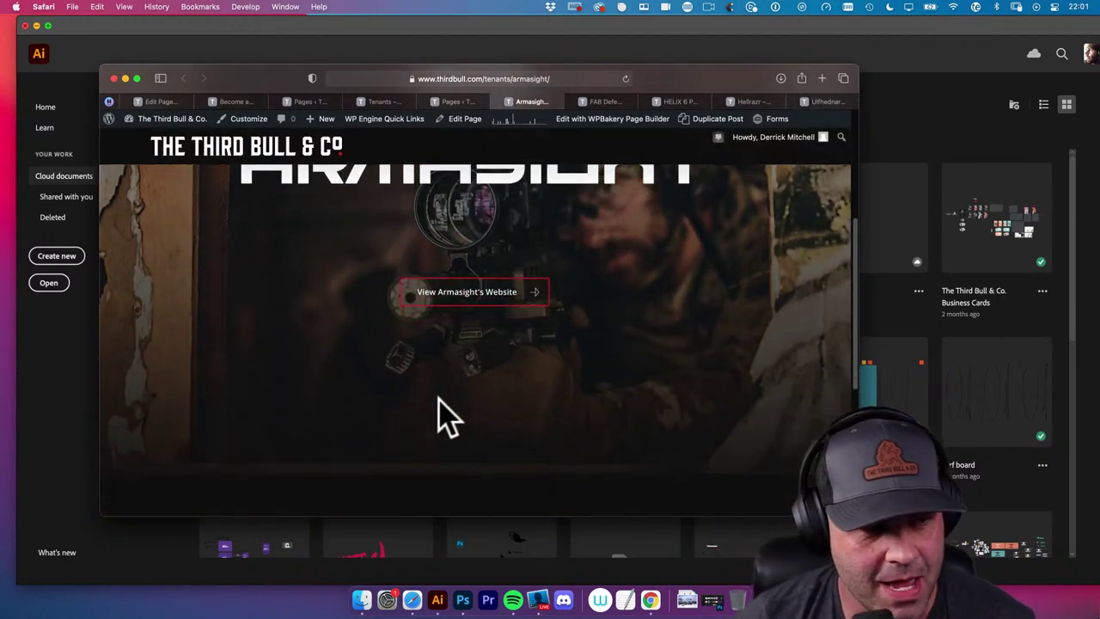
{"action": "scroll", "coordinate": [459, 408], "scroll_direction": "down", "scroll_amount": 6}
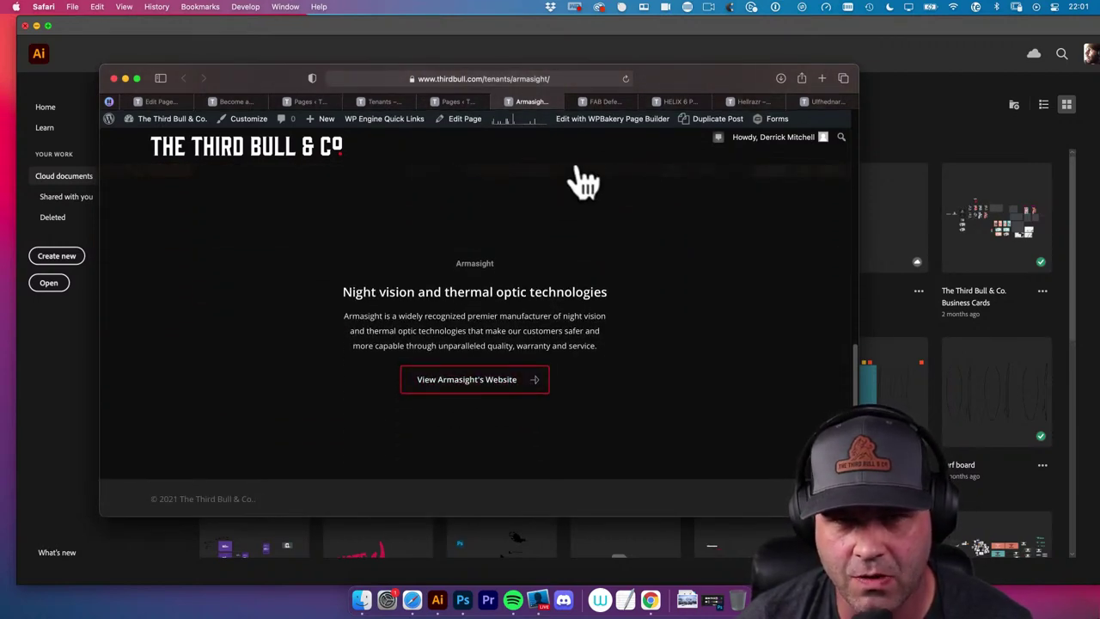
{"action": "left_click", "coordinate": [606, 102]}
{"action": "scroll", "coordinate": [478, 340], "scroll_direction": "up", "scroll_amount": 5}
{"action": "scroll", "coordinate": [478, 343], "scroll_direction": "up", "scroll_amount": 5}
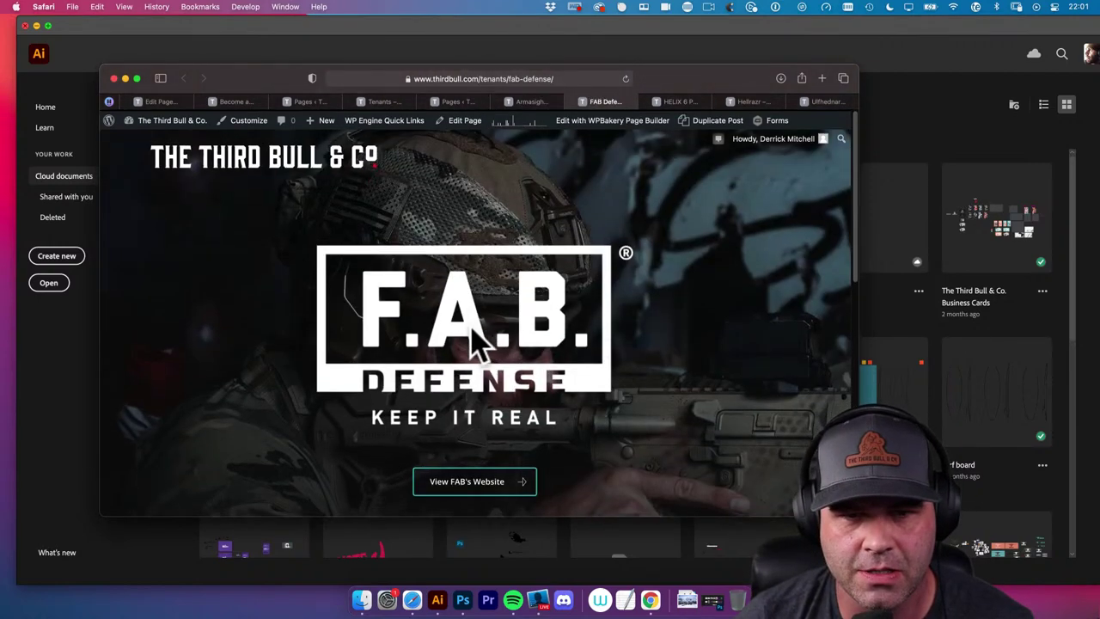
{"action": "scroll", "coordinate": [606, 397], "scroll_direction": "down", "scroll_amount": 10}
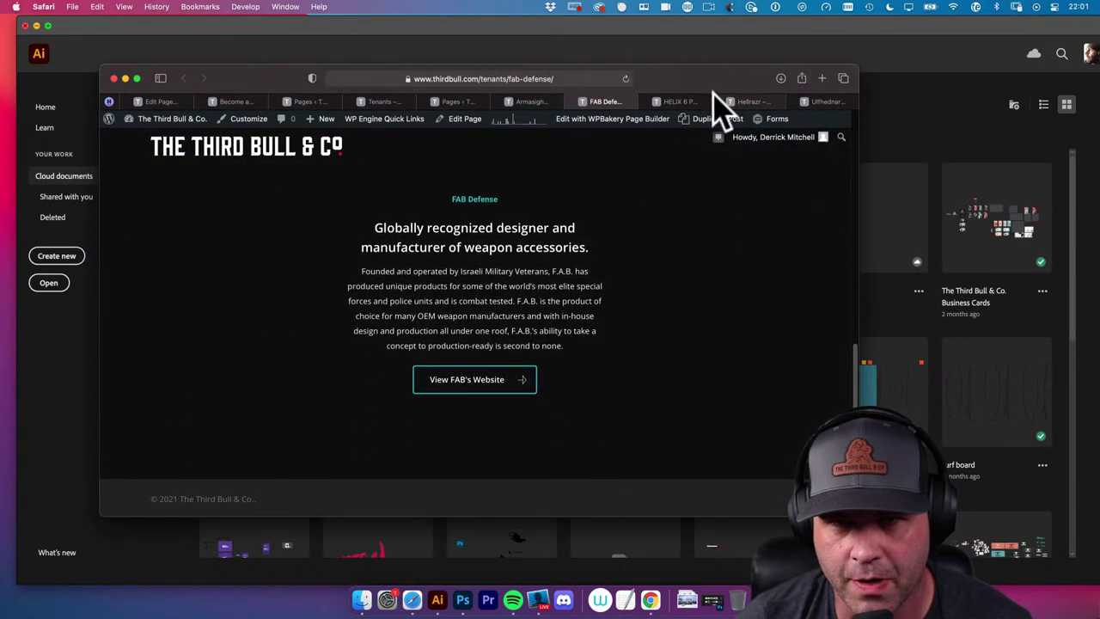
Review the HELIX 6 Precision tenant page, then move on to the Hellrazr tenant page
{"action": "left_click", "coordinate": [693, 101]}
{"action": "scroll", "coordinate": [550, 336], "scroll_direction": "up", "scroll_amount": 5}
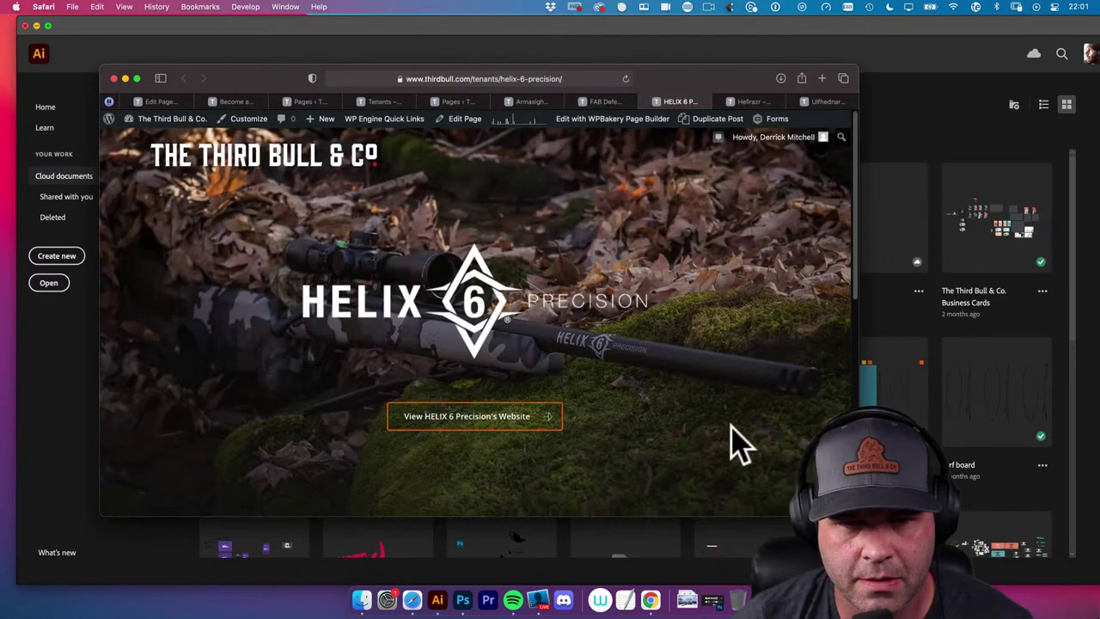
{"action": "scroll", "coordinate": [739, 442], "scroll_direction": "down", "scroll_amount": 10}
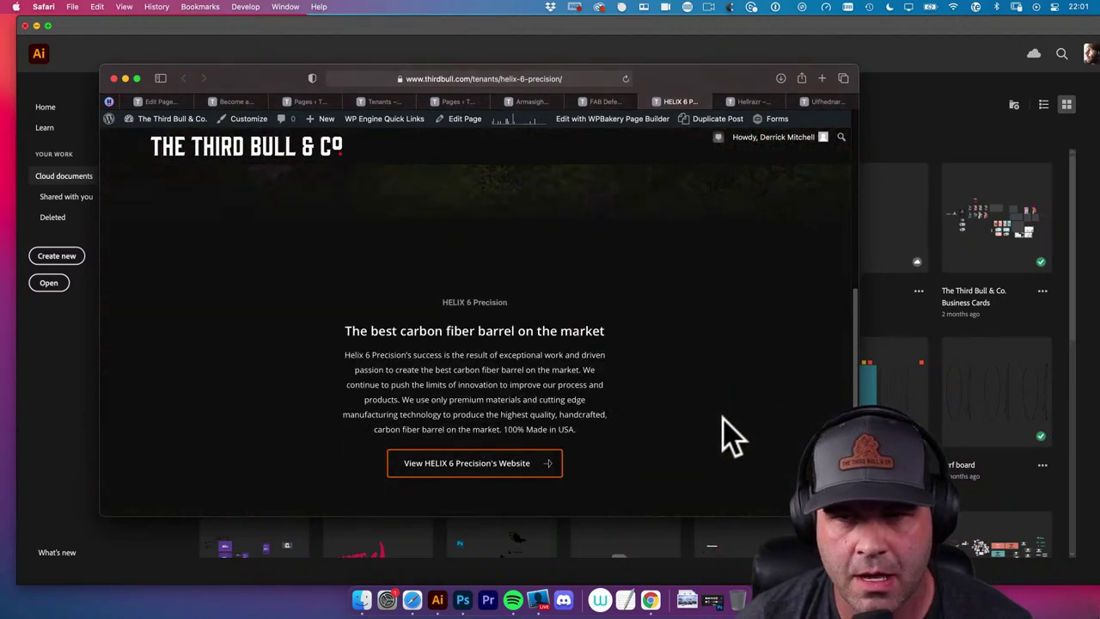
{"action": "left_click", "coordinate": [749, 101]}
{"action": "scroll", "coordinate": [678, 266], "scroll_direction": "up", "scroll_amount": 5}
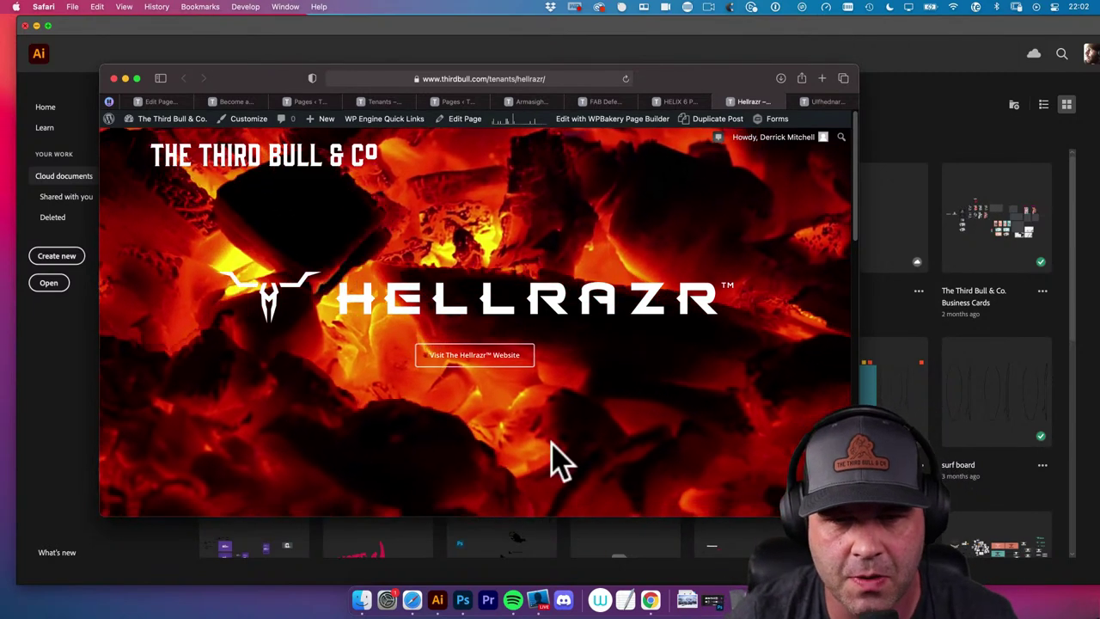
{"action": "scroll", "coordinate": [524, 421], "scroll_direction": "down", "scroll_amount": 6}
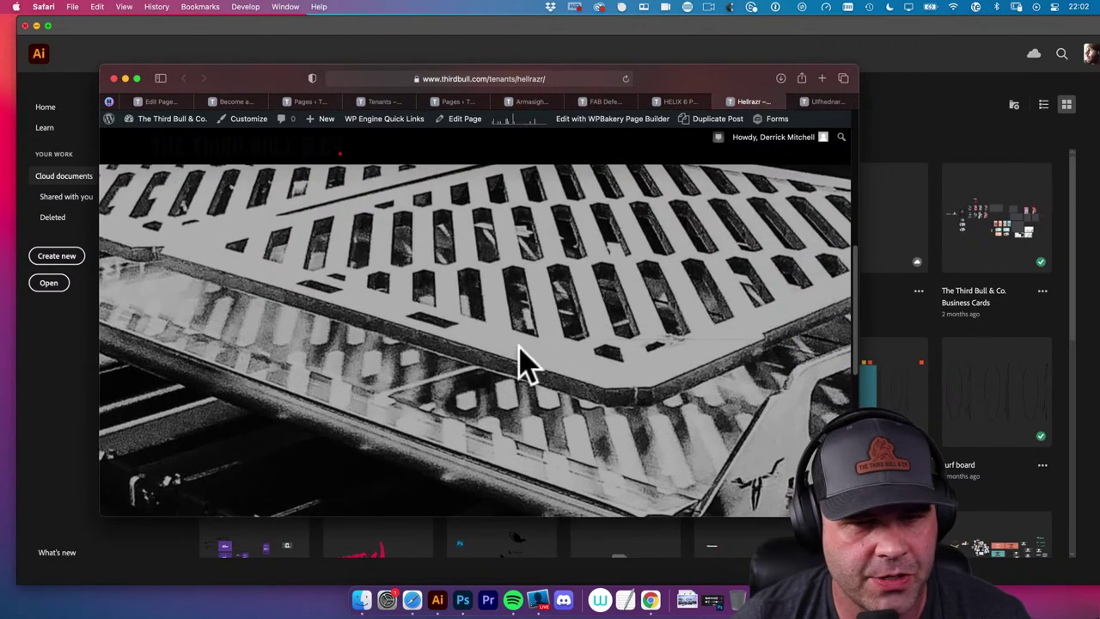
{"action": "scroll", "coordinate": [516, 358], "scroll_direction": "down", "scroll_amount": 3}
{"action": "scroll", "coordinate": [515, 359], "scroll_direction": "down", "scroll_amount": 5}
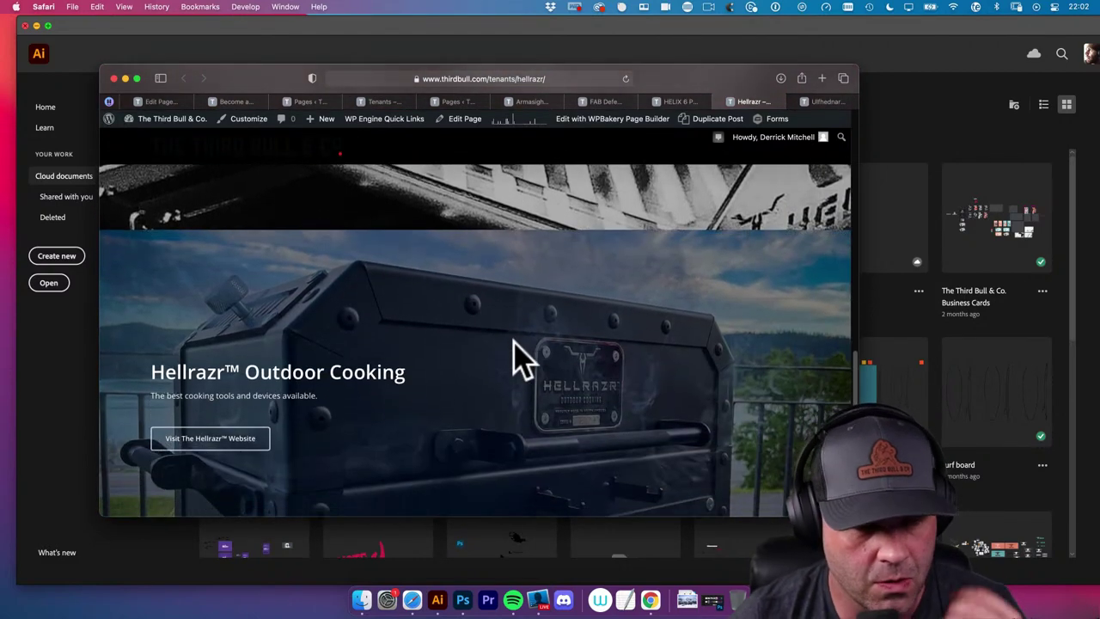
{"action": "scroll", "coordinate": [515, 358], "scroll_direction": "down", "scroll_amount": 1}
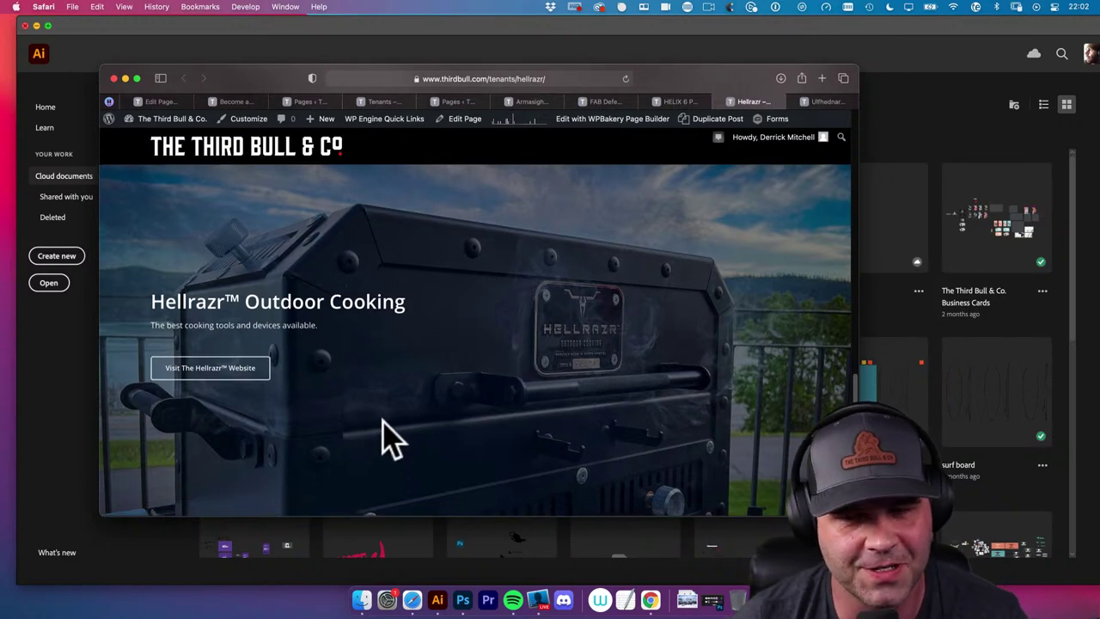
{"action": "scroll", "coordinate": [391, 440], "scroll_direction": "down", "scroll_amount": 1}
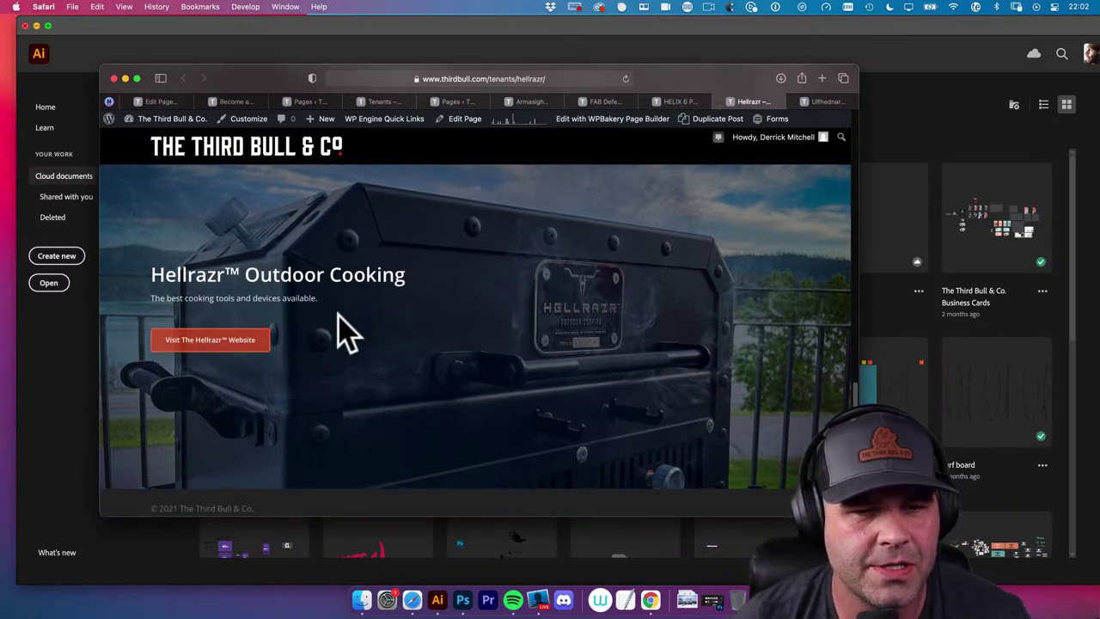
{"action": "left_click", "coordinate": [251, 340]}
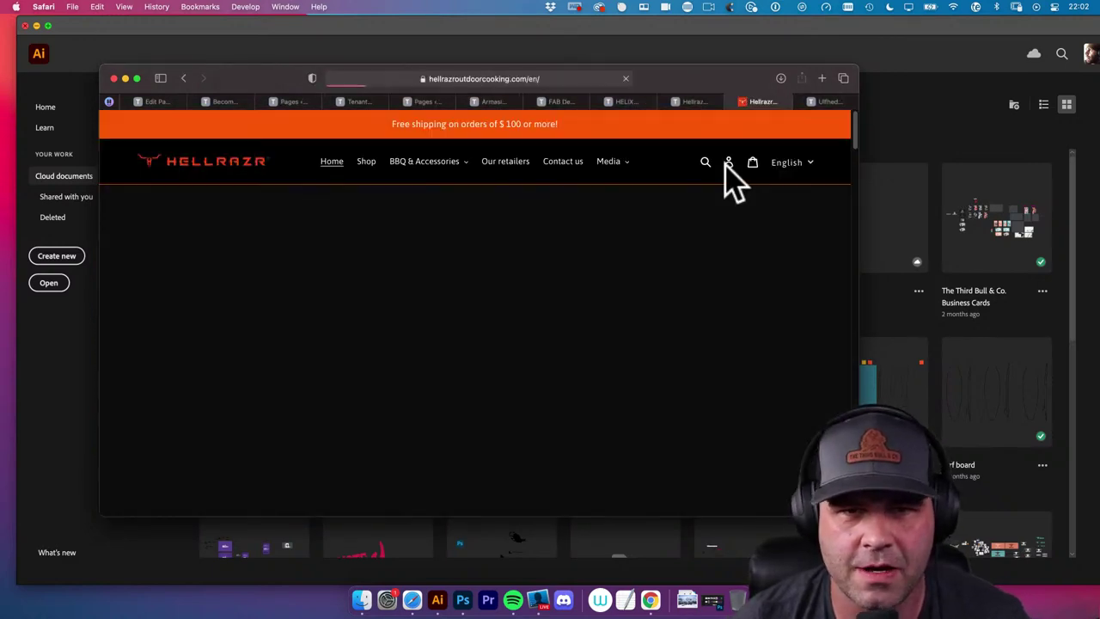
{"action": "scroll", "coordinate": [484, 356], "scroll_direction": "down", "scroll_amount": 10}
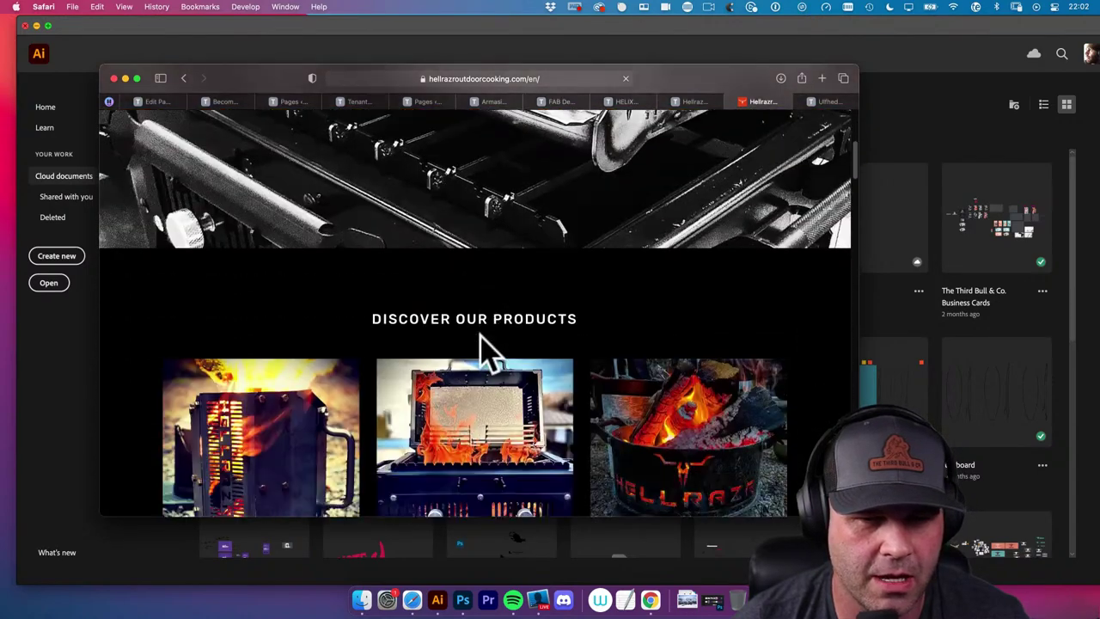
{"action": "scroll", "coordinate": [516, 352], "scroll_direction": "down", "scroll_amount": 10}
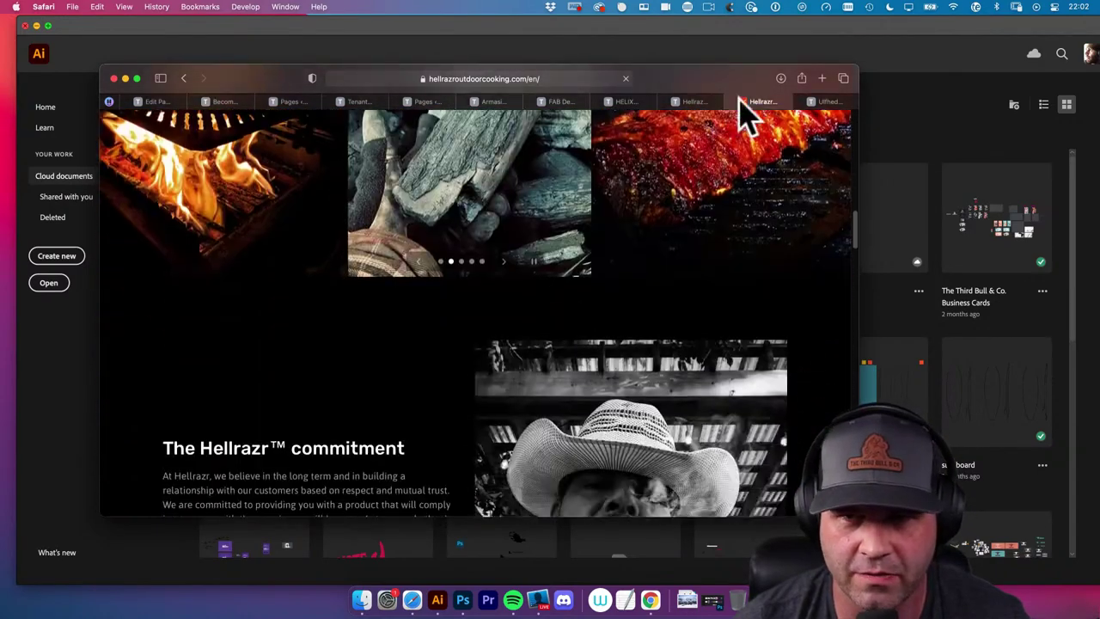
{"action": "left_click", "coordinate": [729, 101]}
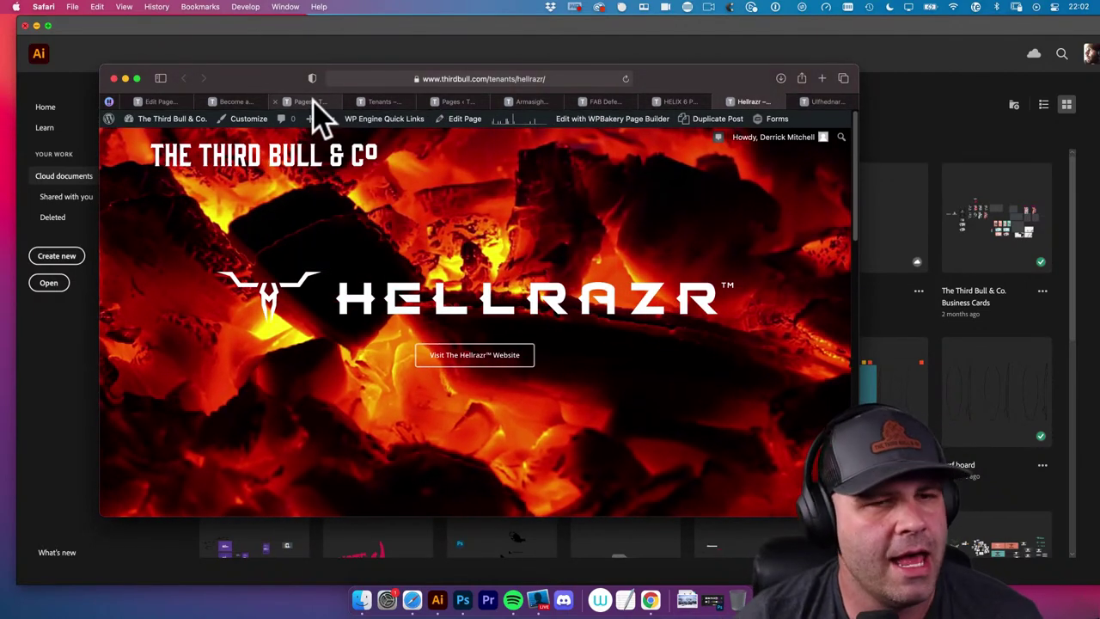
{"action": "left_click", "coordinate": [304, 102]}
Preview the Become a Tenant page, then reload the live Tenants page with its logos
{"action": "left_click", "coordinate": [232, 101]}
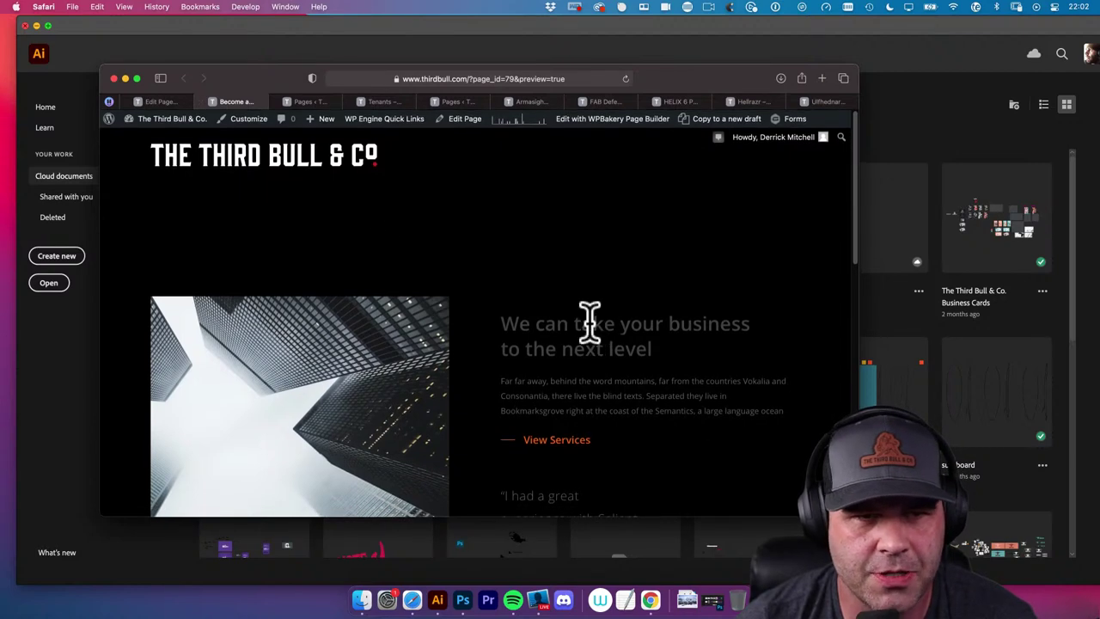
{"action": "scroll", "coordinate": [322, 257], "scroll_direction": "down", "scroll_amount": 10}
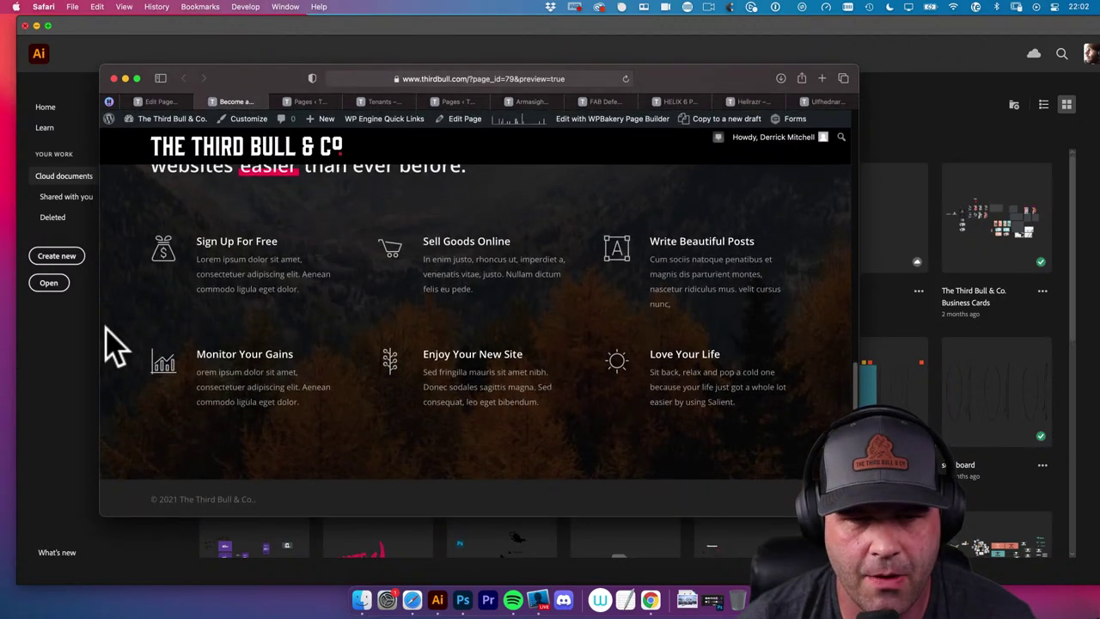
{"action": "scroll", "coordinate": [111, 344], "scroll_direction": "up", "scroll_amount": 10}
{"action": "left_click", "coordinate": [163, 102]}
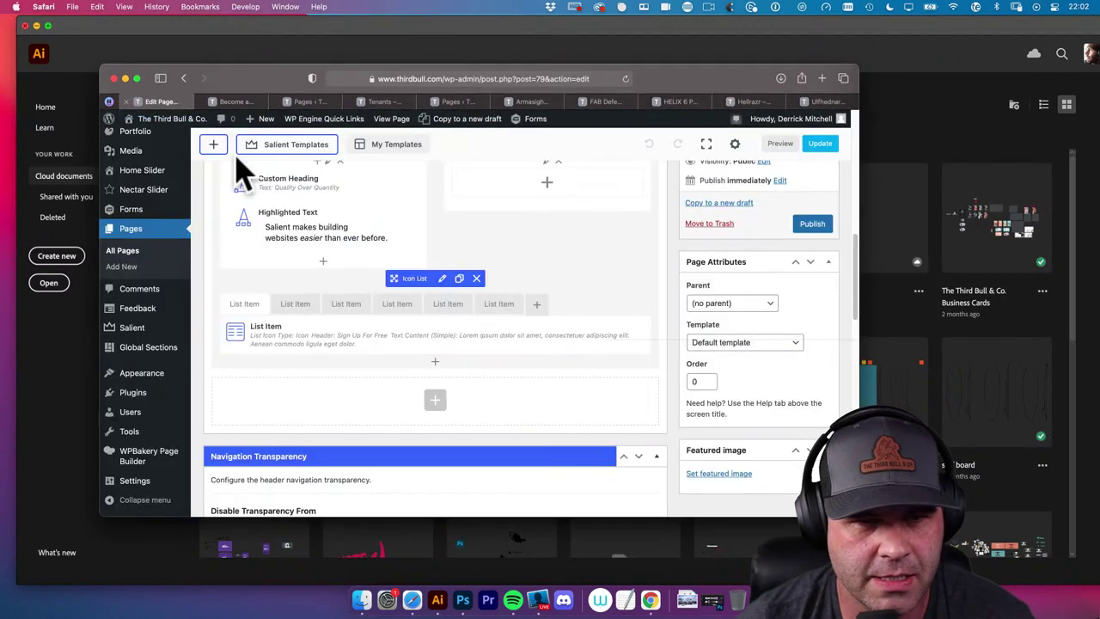
{"action": "left_click", "coordinate": [382, 103]}
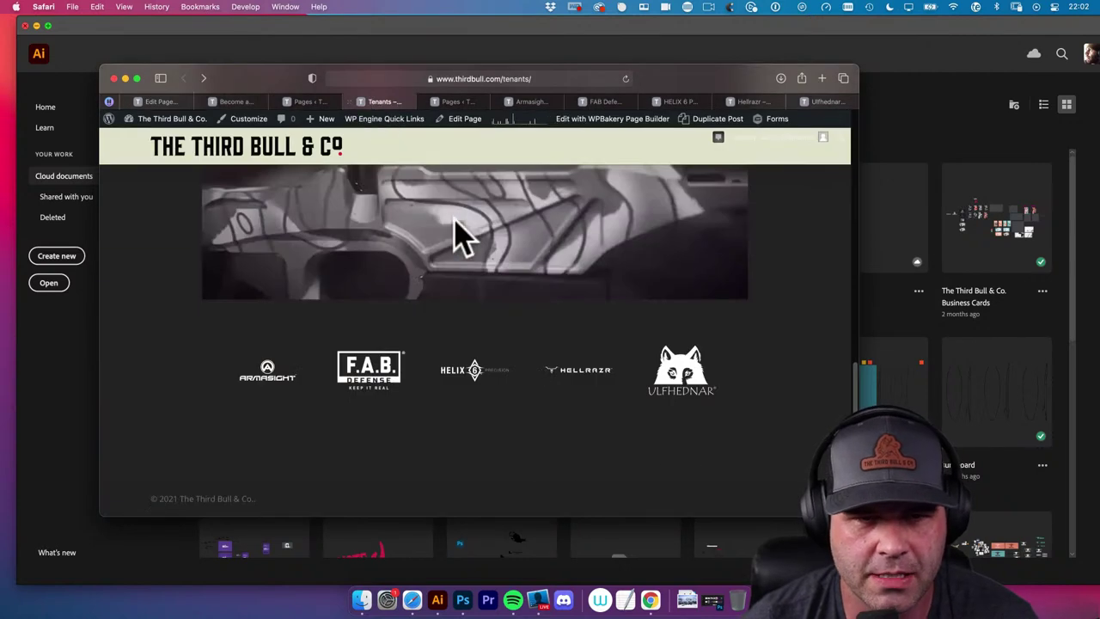
{"action": "key", "text": "super+r"}
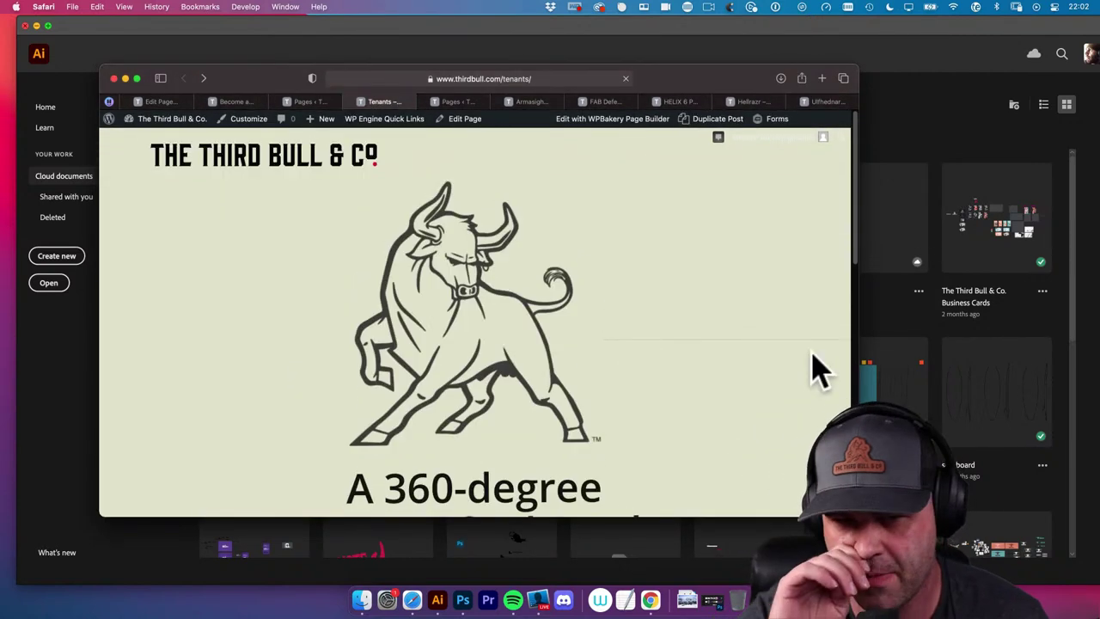
Scroll down the Tenants page, open the Hellrazr tenant page, then go back
{"action": "scroll", "coordinate": [726, 361], "scroll_direction": "down", "scroll_amount": 3}
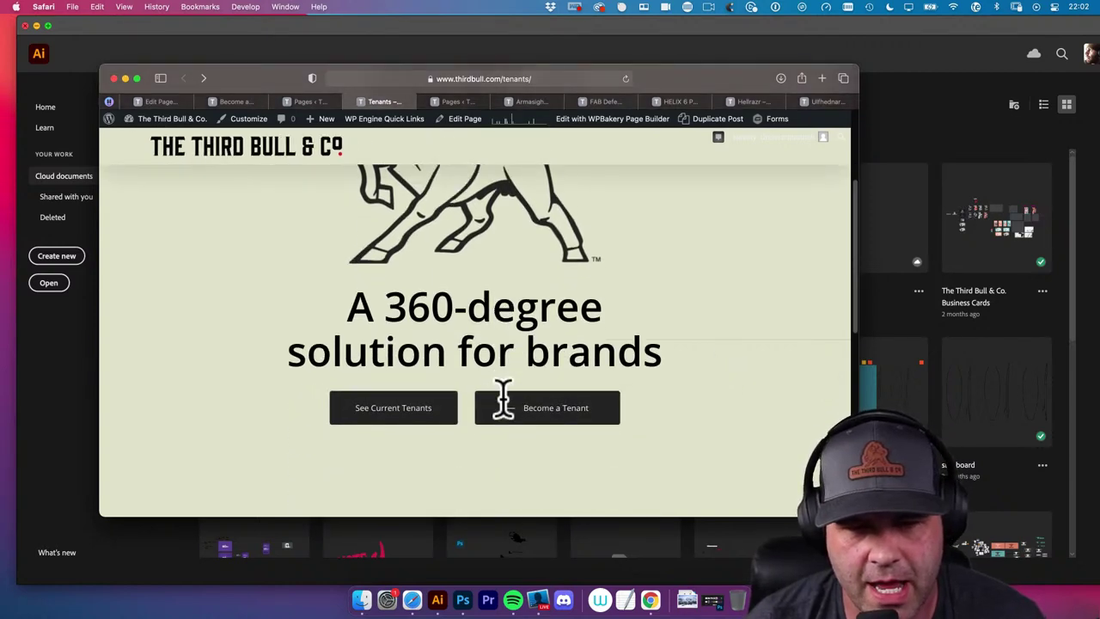
{"action": "scroll", "coordinate": [455, 386], "scroll_direction": "down", "scroll_amount": 2}
{"action": "scroll", "coordinate": [659, 381], "scroll_direction": "down", "scroll_amount": 6}
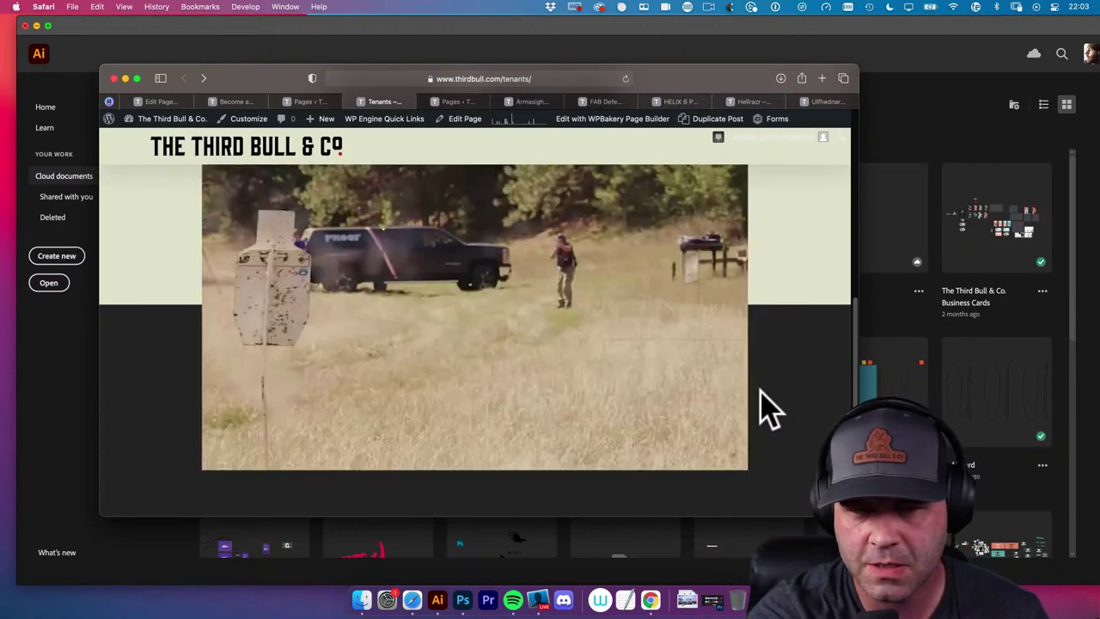
{"action": "scroll", "coordinate": [713, 400], "scroll_direction": "down", "scroll_amount": 4}
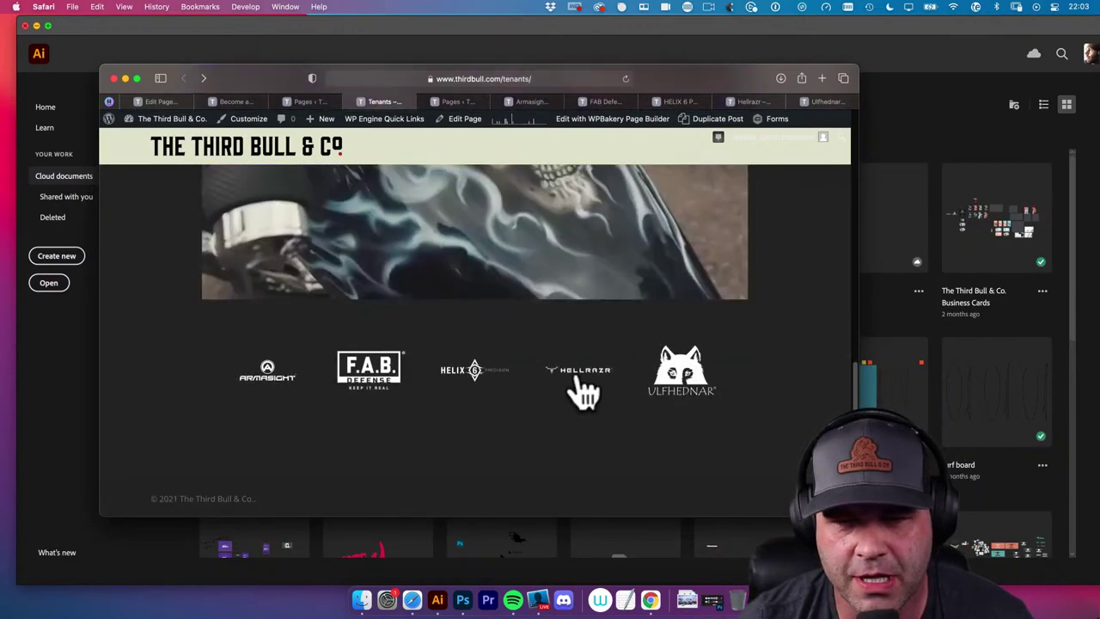
{"action": "left_click", "coordinate": [584, 373]}
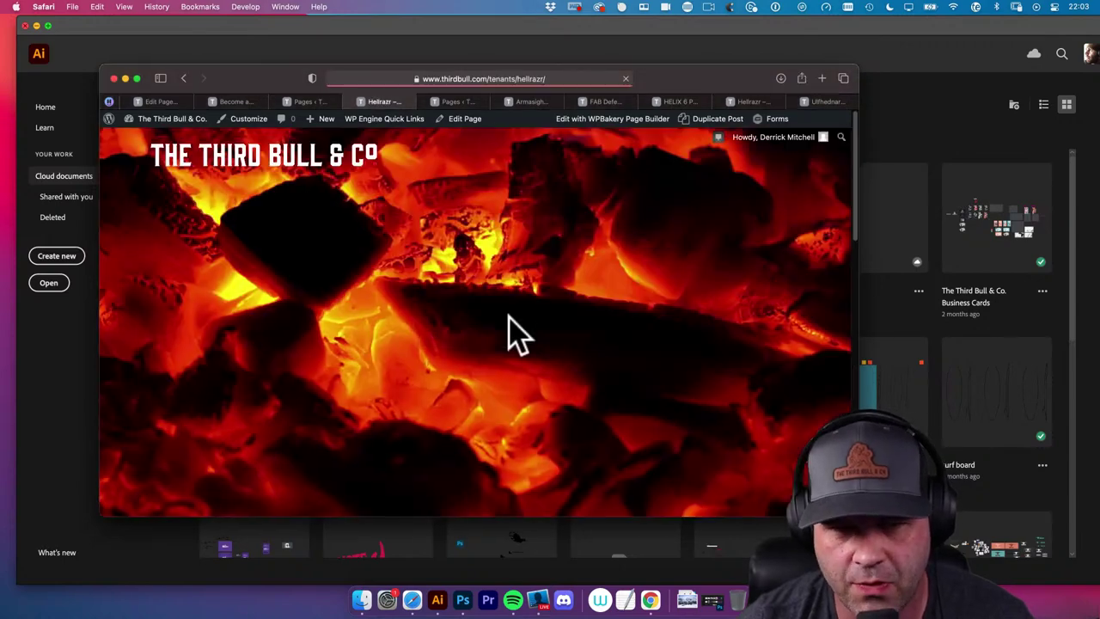
{"action": "key", "text": "super+bracketleft"}
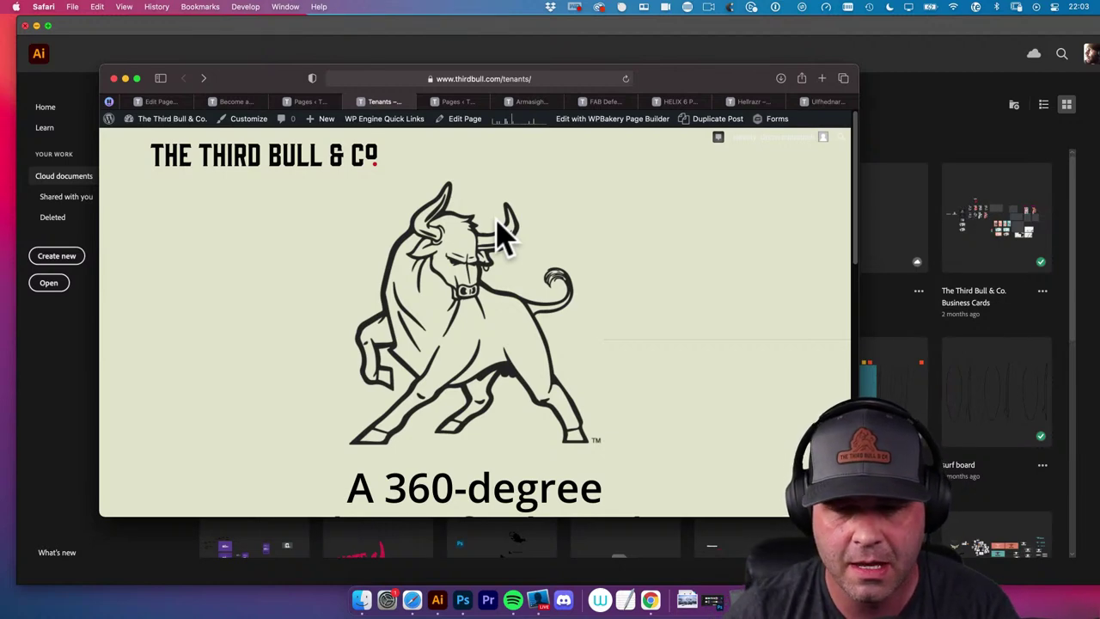
Scroll the Tenants page once more and bring Illustrator to the front
{"action": "scroll", "coordinate": [508, 300], "scroll_direction": "down", "scroll_amount": 15}
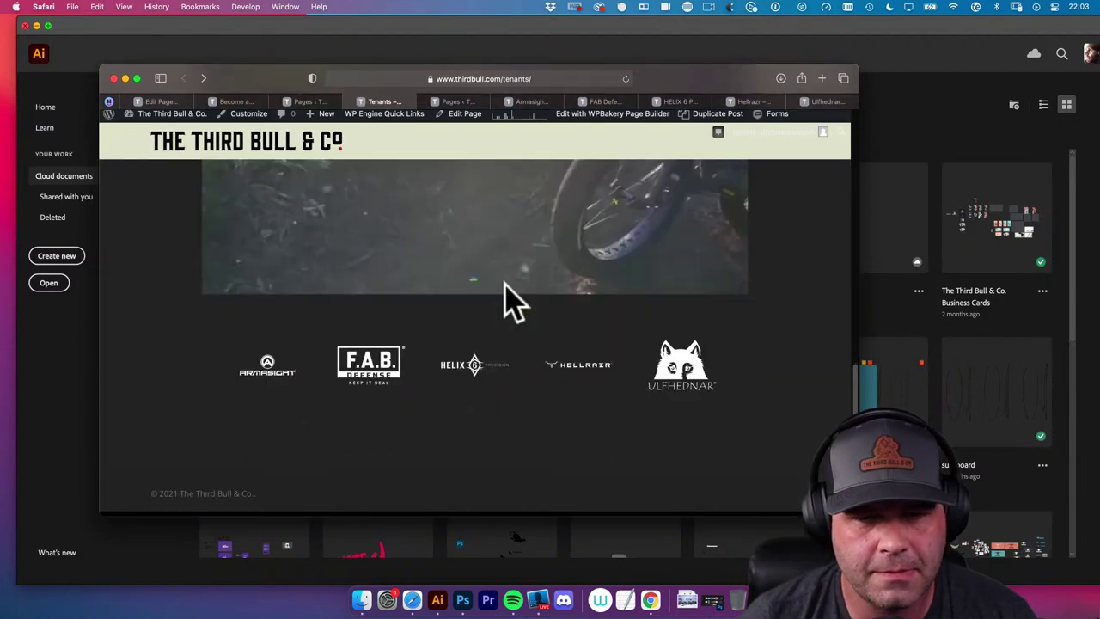
{"action": "scroll", "coordinate": [507, 300], "scroll_direction": "up", "scroll_amount": 12}
{"action": "scroll", "coordinate": [507, 300], "scroll_direction": "up", "scroll_amount": 3}
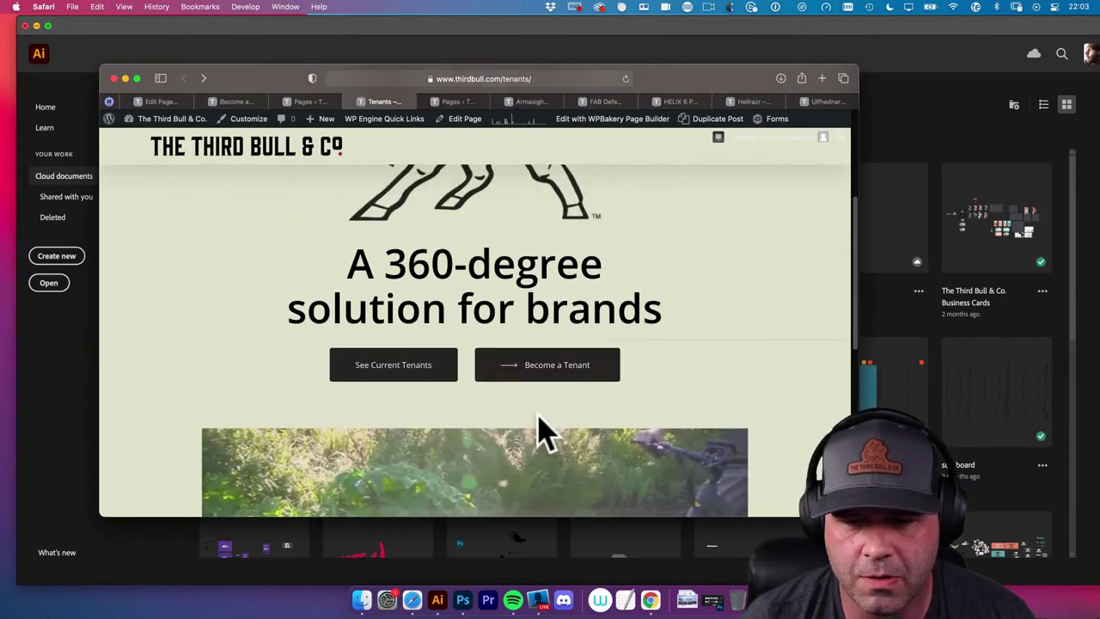
{"action": "left_click", "coordinate": [438, 600]}
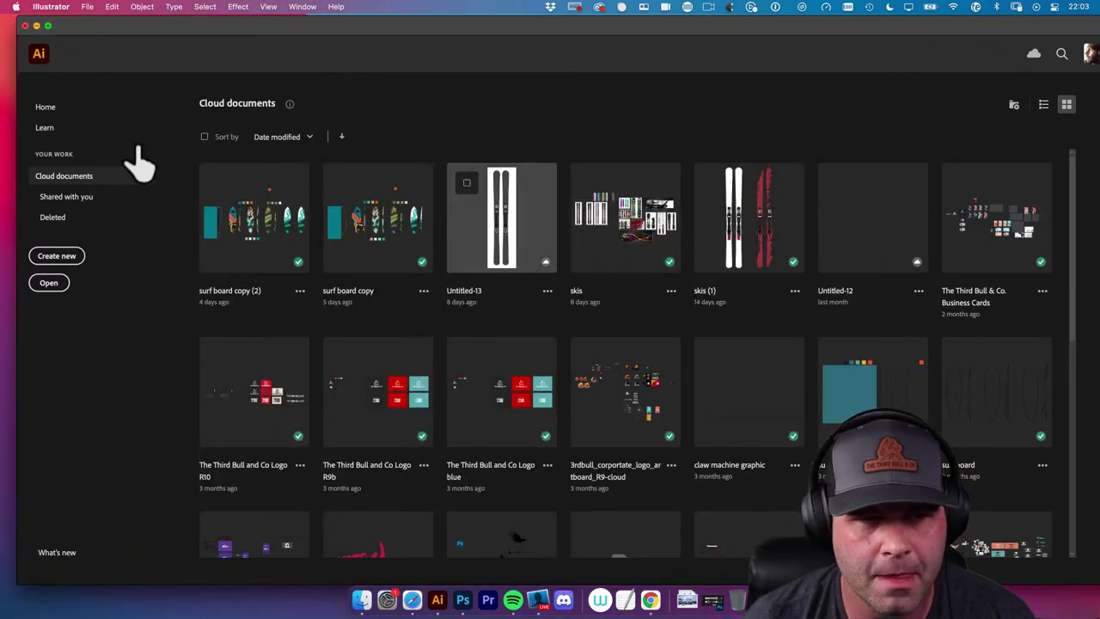
Go from Illustrator's Home screen into the workspace and fit the window to the screen
{"action": "left_click", "coordinate": [48, 108]}
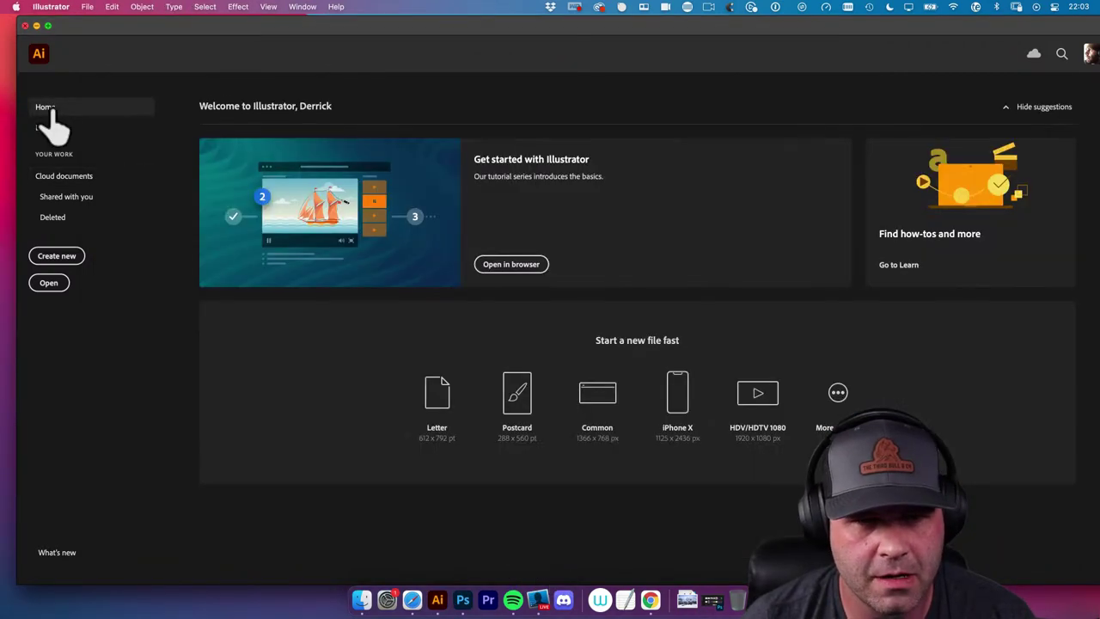
{"action": "left_click", "coordinate": [37, 55]}
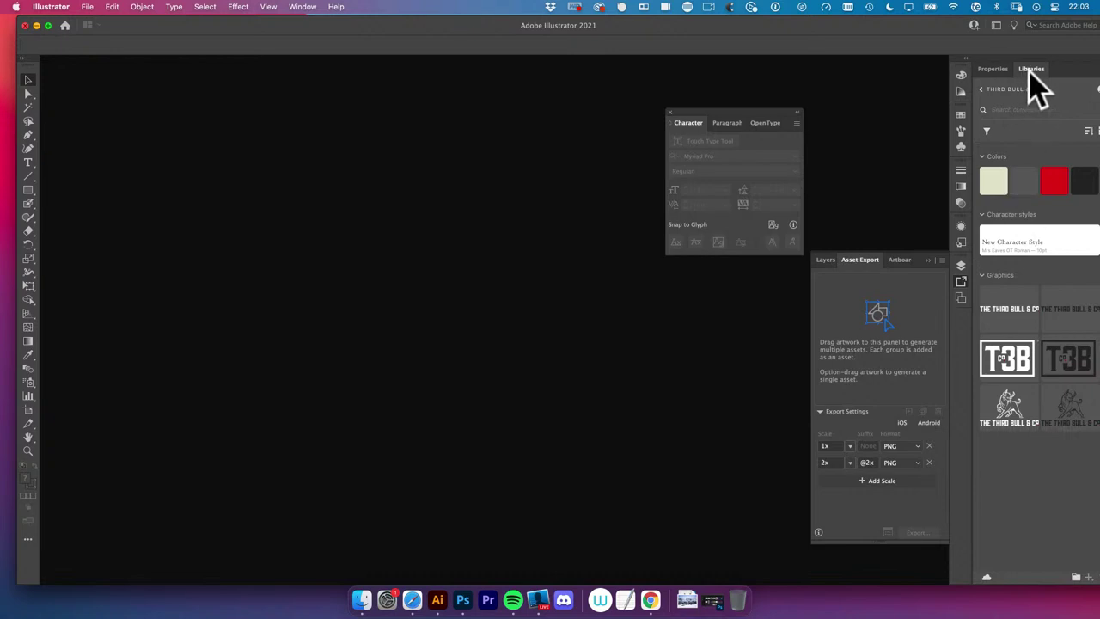
{"action": "left_click", "coordinate": [48, 26]}
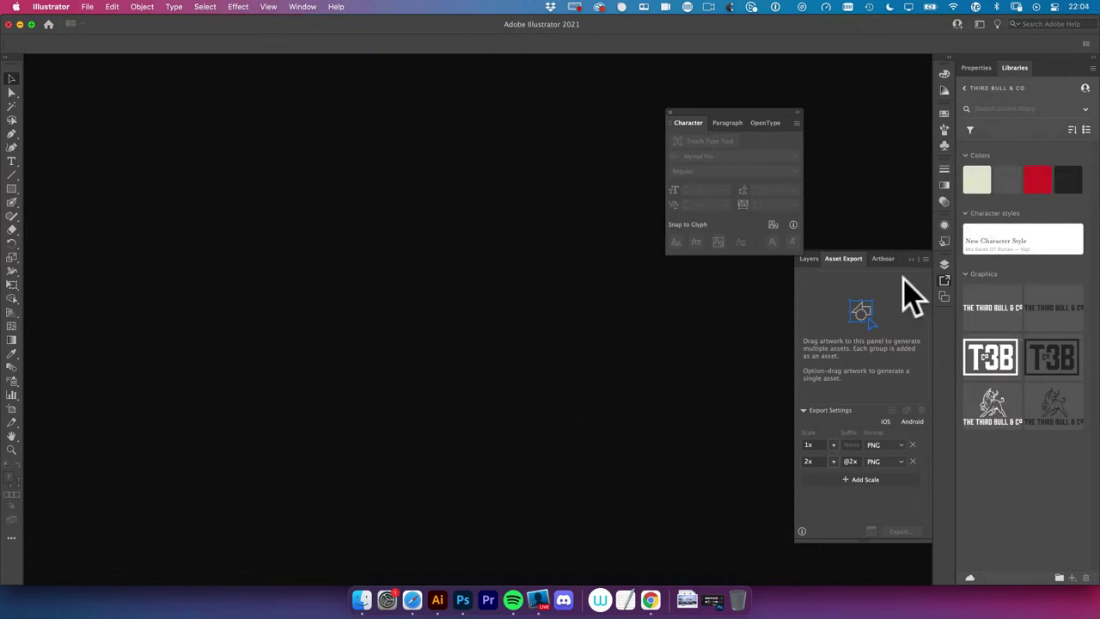
Bring Safari's Tenants page forward and scroll through its banner videos
{"action": "left_click", "coordinate": [412, 600]}
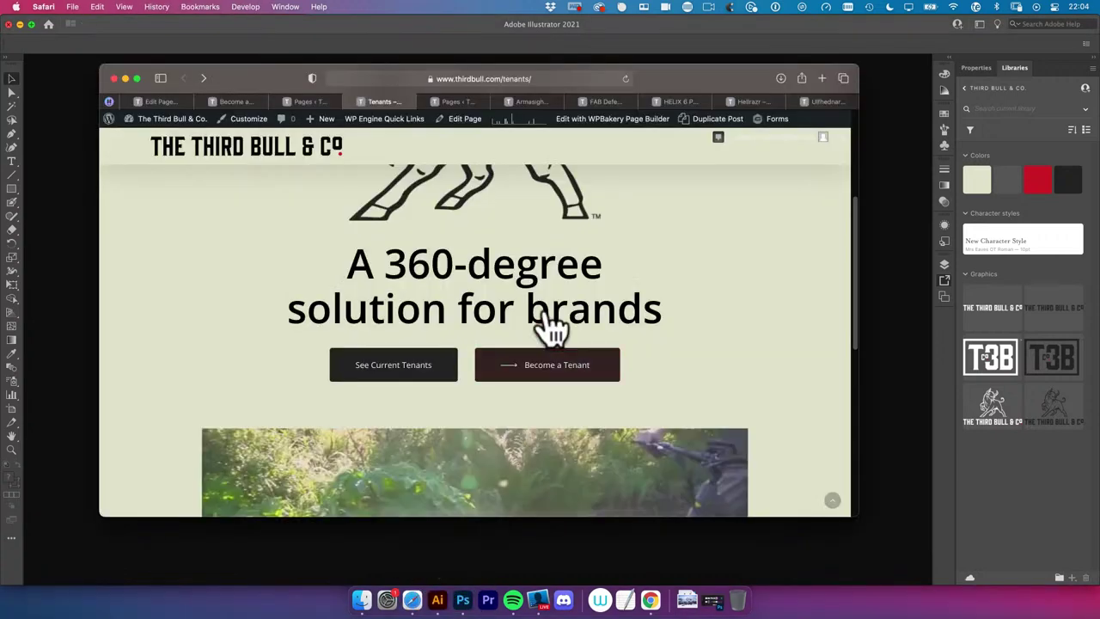
{"action": "scroll", "coordinate": [601, 306], "scroll_direction": "up", "scroll_amount": 3}
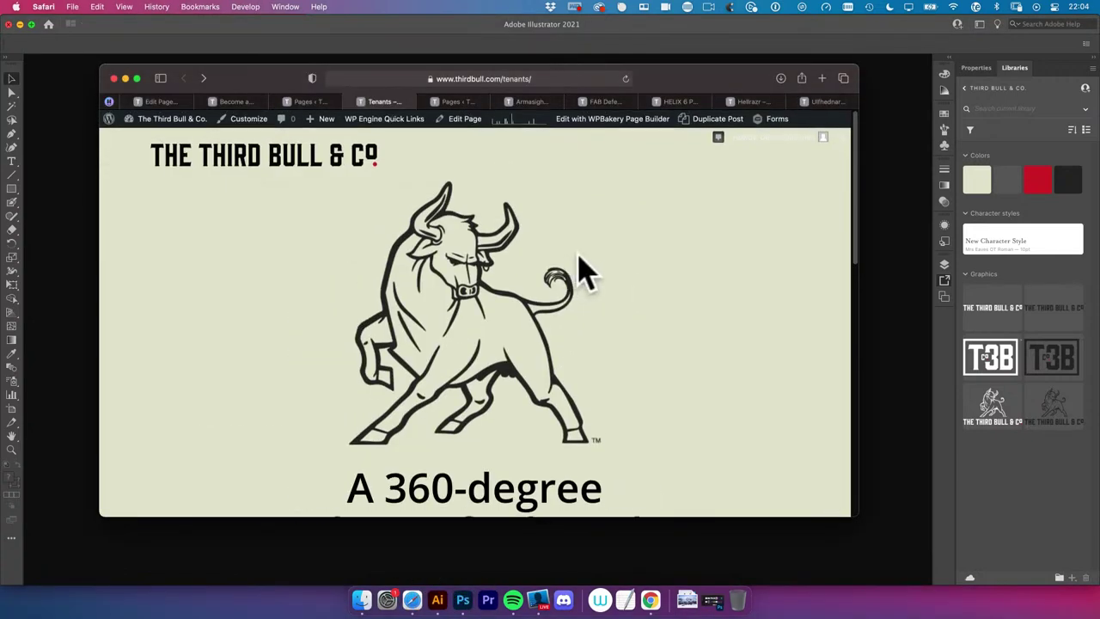
{"action": "scroll", "coordinate": [580, 270], "scroll_direction": "down", "scroll_amount": 5}
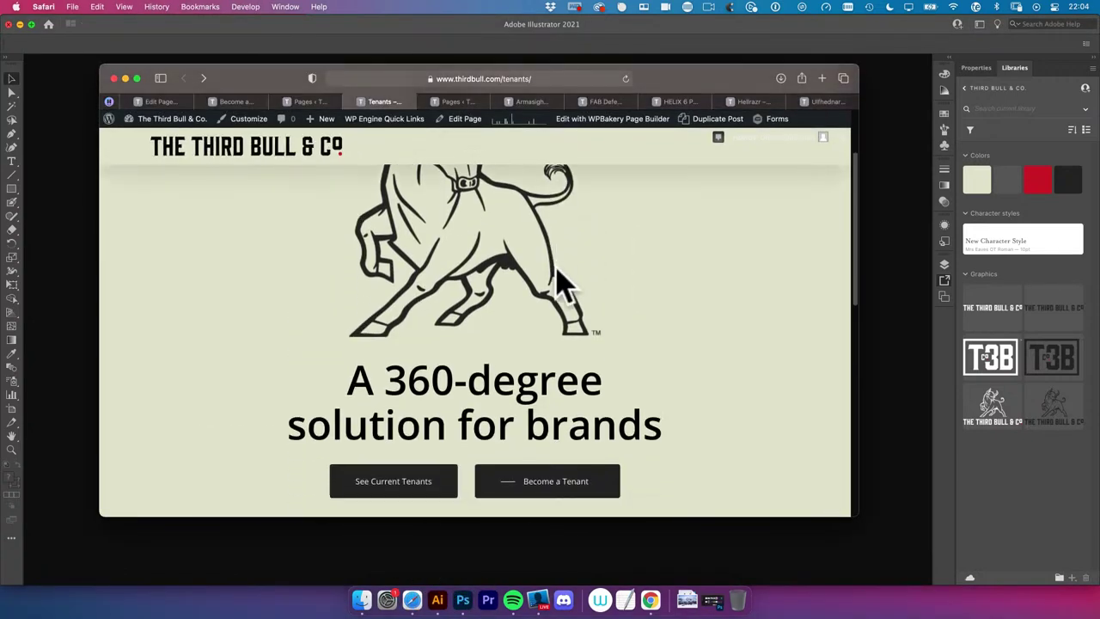
{"action": "scroll", "coordinate": [582, 289], "scroll_direction": "up", "scroll_amount": 5}
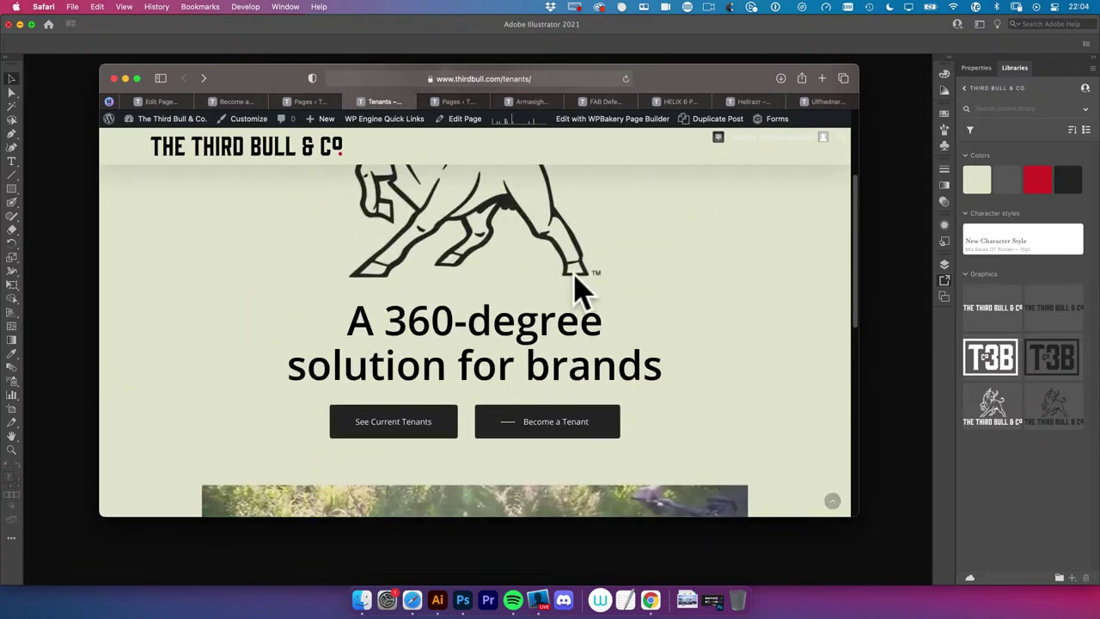
{"action": "scroll", "coordinate": [614, 309], "scroll_direction": "down", "scroll_amount": 5}
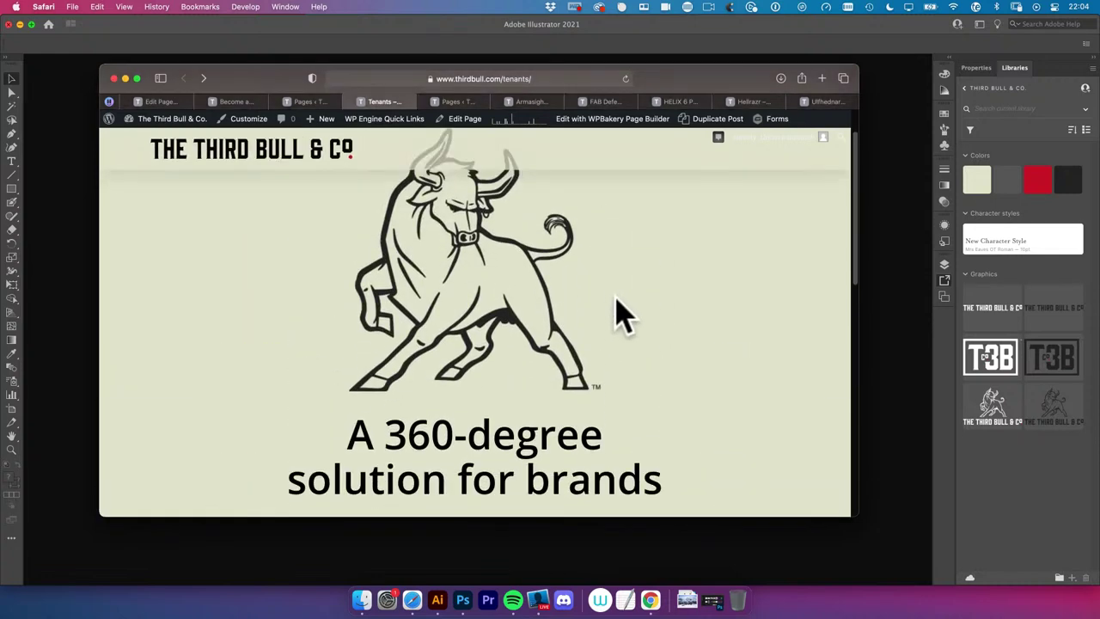
{"action": "scroll", "coordinate": [559, 352], "scroll_direction": "down", "scroll_amount": 4}
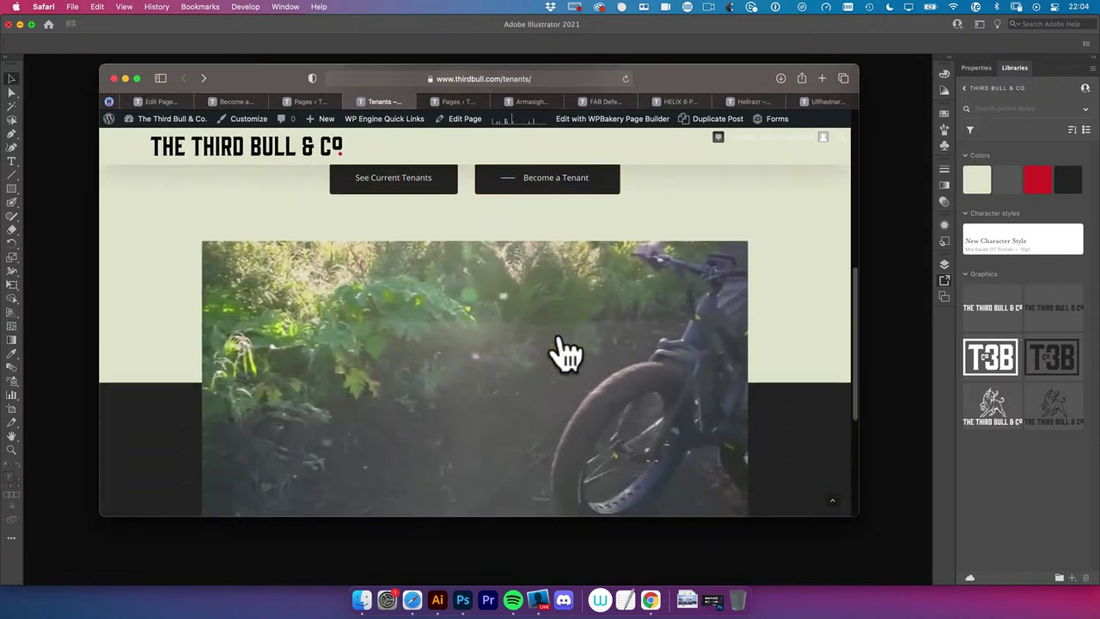
Scroll down to the tenant logos row and show the recent Downloads list
{"action": "scroll", "coordinate": [559, 351], "scroll_direction": "down", "scroll_amount": 1}
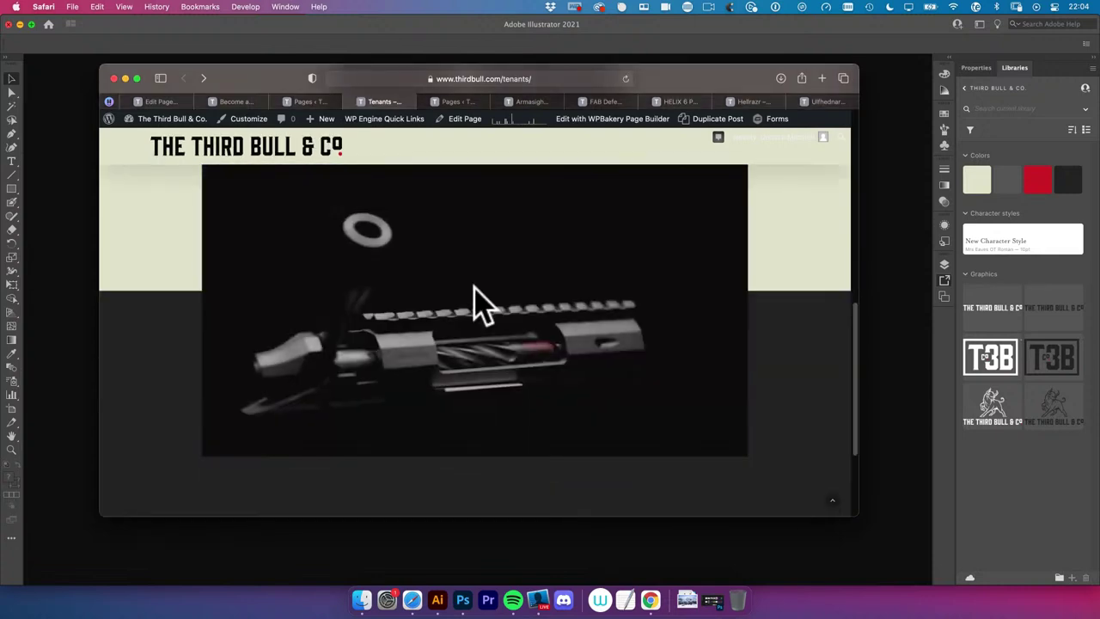
{"action": "scroll", "coordinate": [481, 300], "scroll_direction": "down", "scroll_amount": 1}
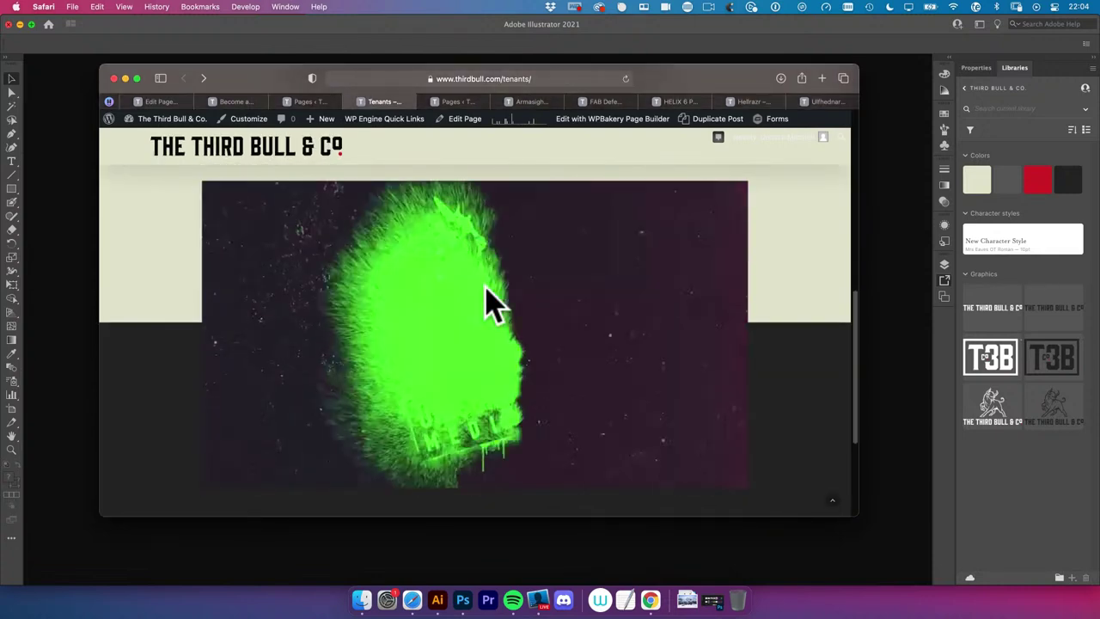
{"action": "scroll", "coordinate": [486, 305], "scroll_direction": "down", "scroll_amount": 5}
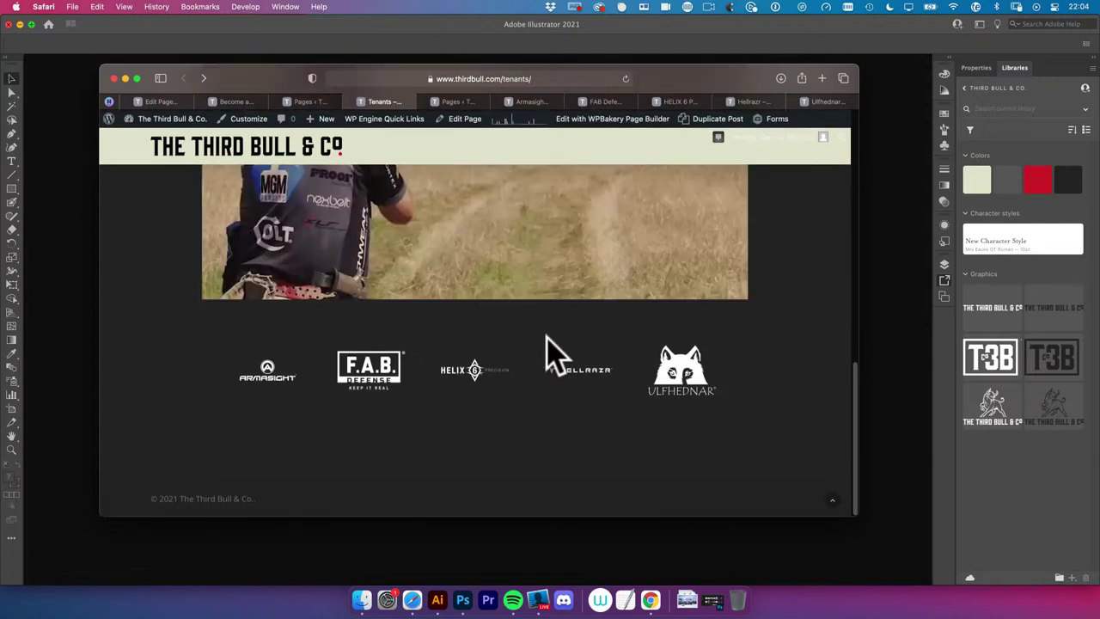
{"action": "scroll", "coordinate": [547, 337], "scroll_direction": "up", "scroll_amount": 7}
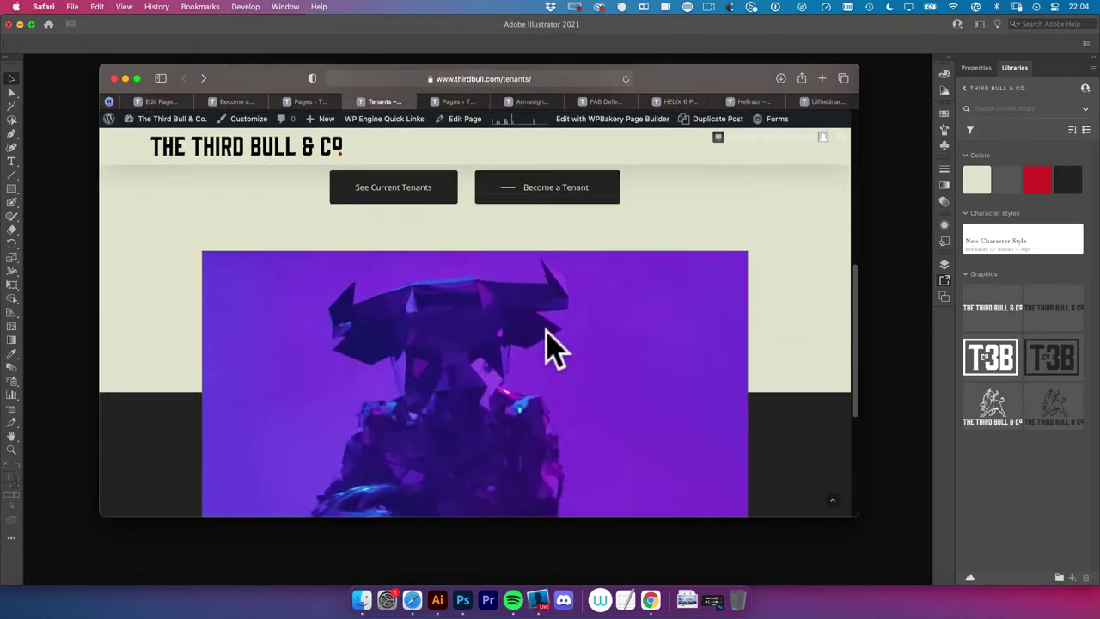
{"action": "scroll", "coordinate": [550, 344], "scroll_direction": "up", "scroll_amount": 10}
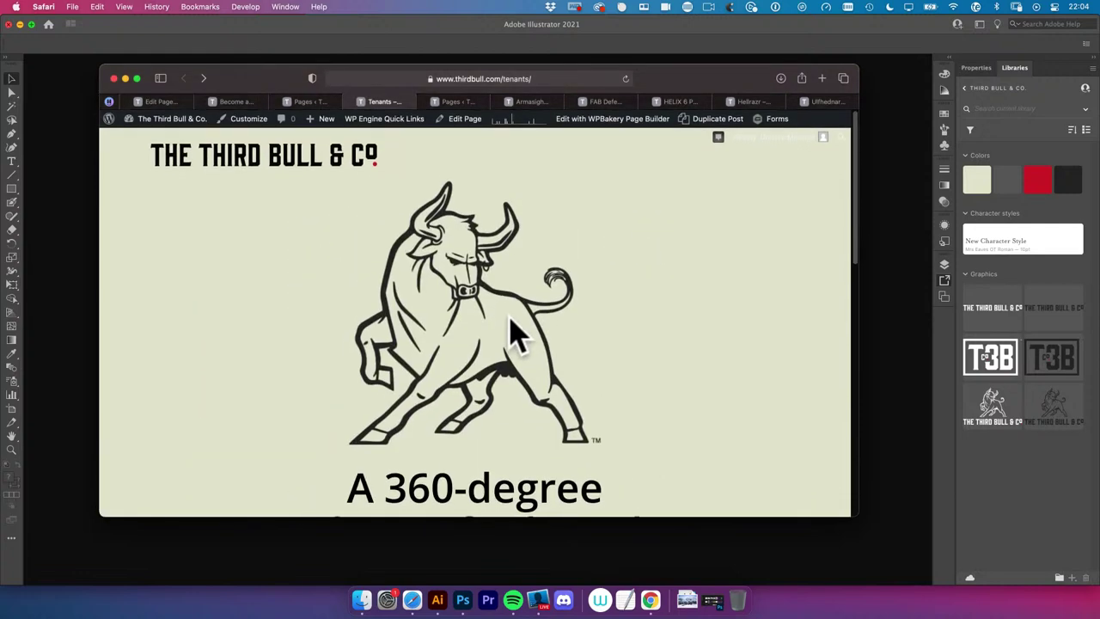
{"action": "scroll", "coordinate": [515, 335], "scroll_direction": "down", "scroll_amount": 12}
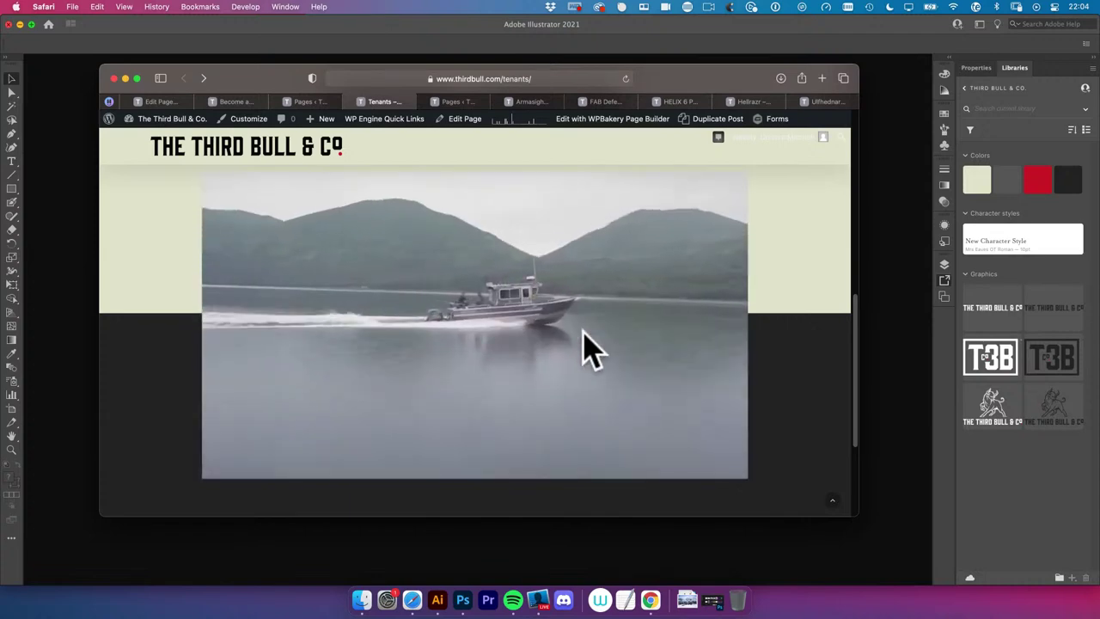
{"action": "left_click", "coordinate": [687, 600]}
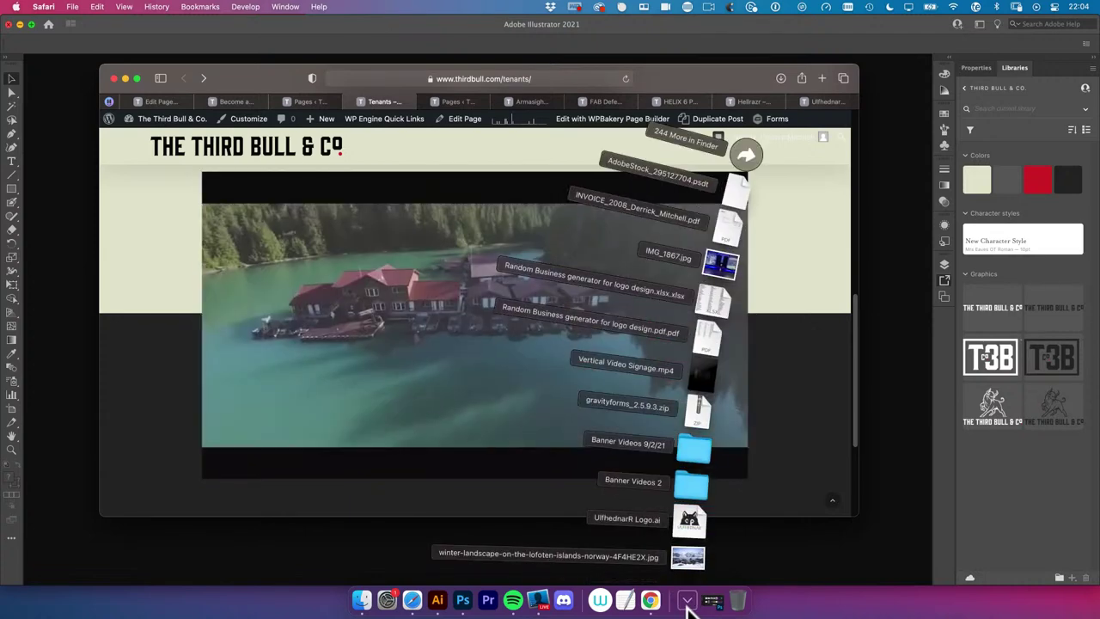
Close the recent Downloads list
{"action": "left_click", "coordinate": [687, 601]}
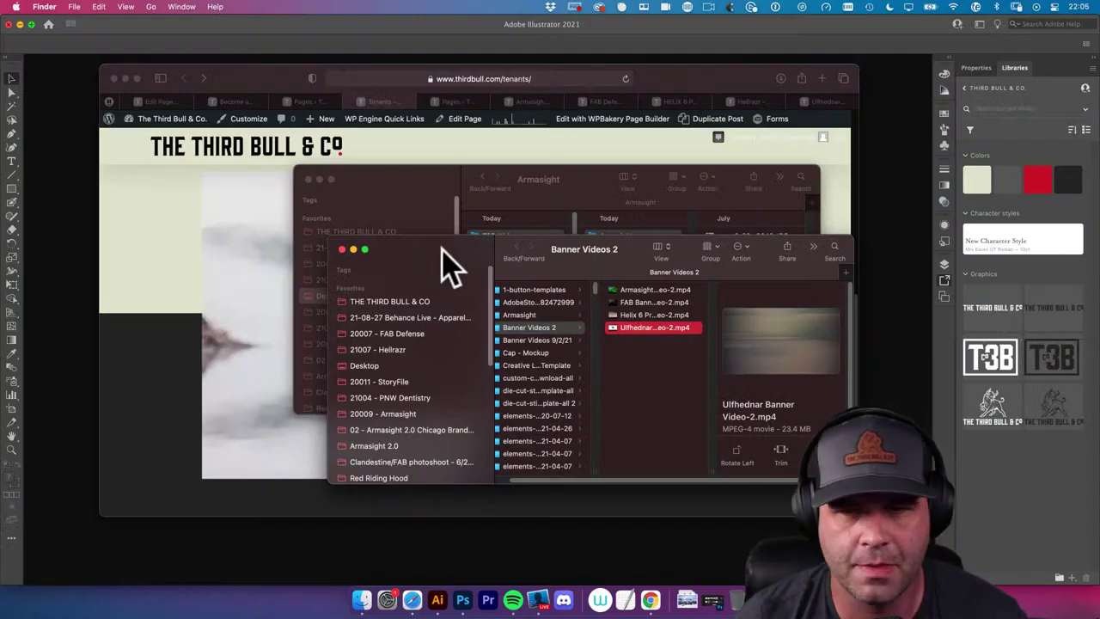
Move the Banner Videos 2 window left and preview the Ulfhednar banner video
{"action": "left_click_drag", "start_coordinate": [422, 257], "coordinate": [339, 244]}
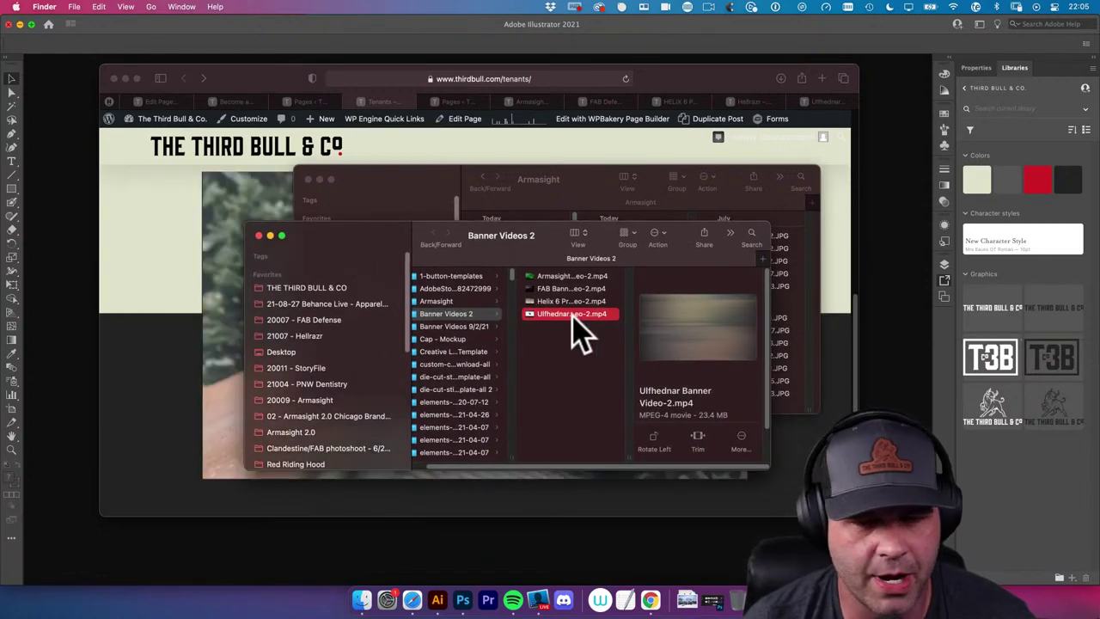
{"action": "key", "text": "space"}
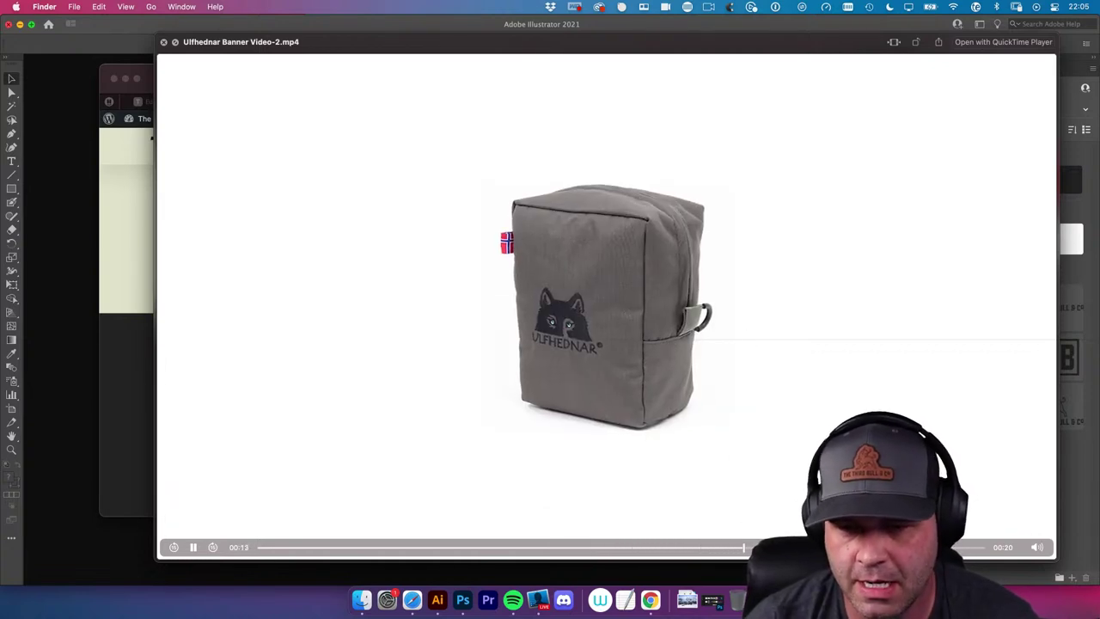
{"action": "key", "text": "space"}
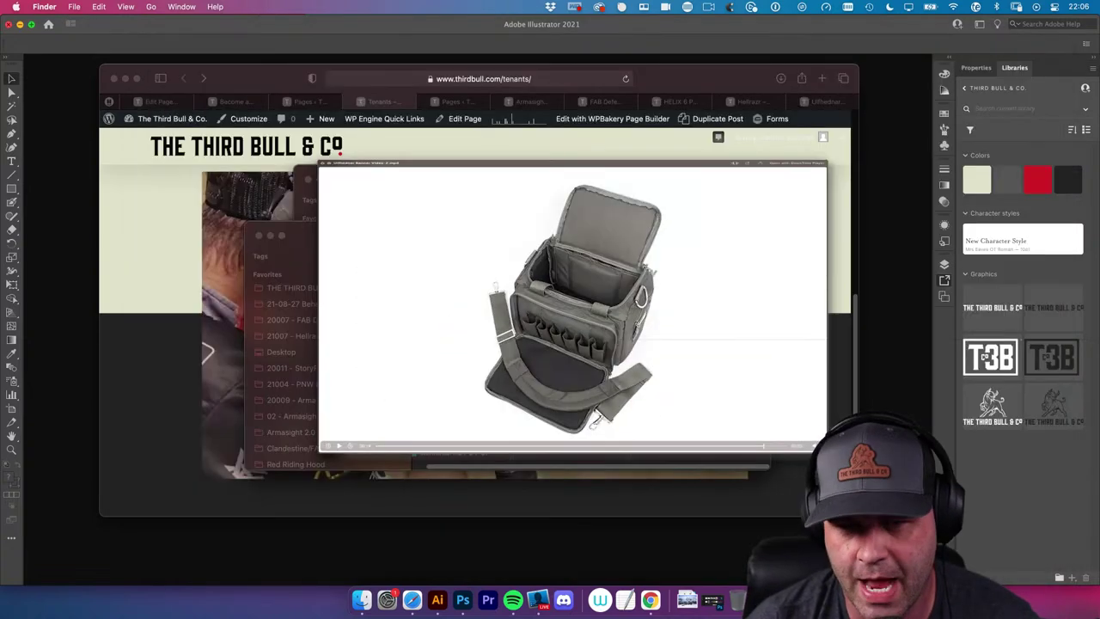
{"action": "key", "text": "Up"}
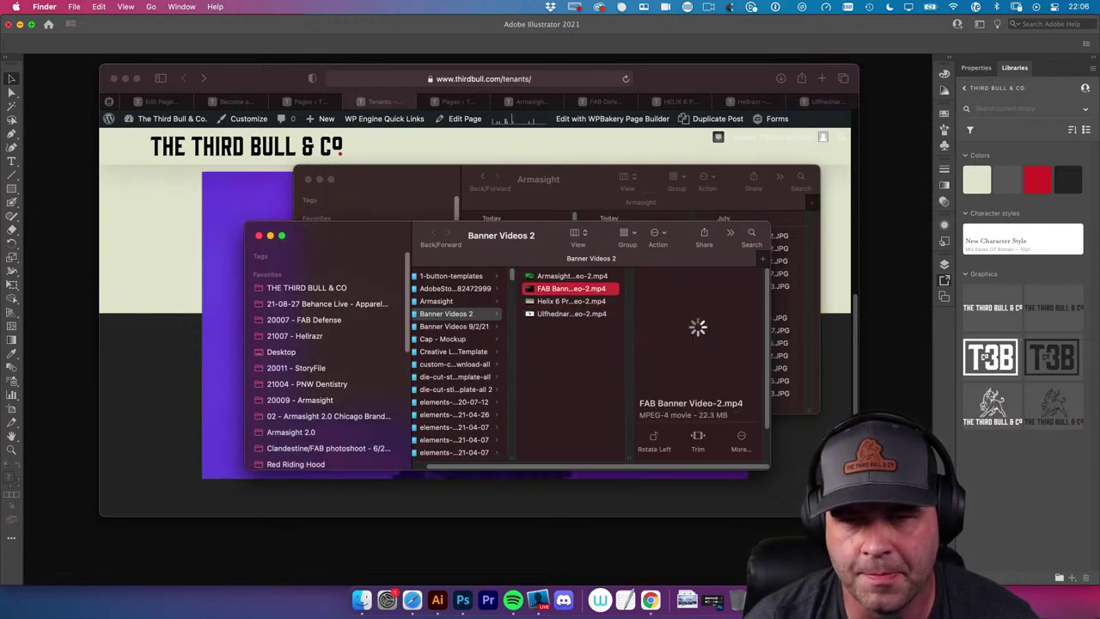
Preview the FAB banner video, skipping ahead to 00:13
{"action": "key", "text": "space"}
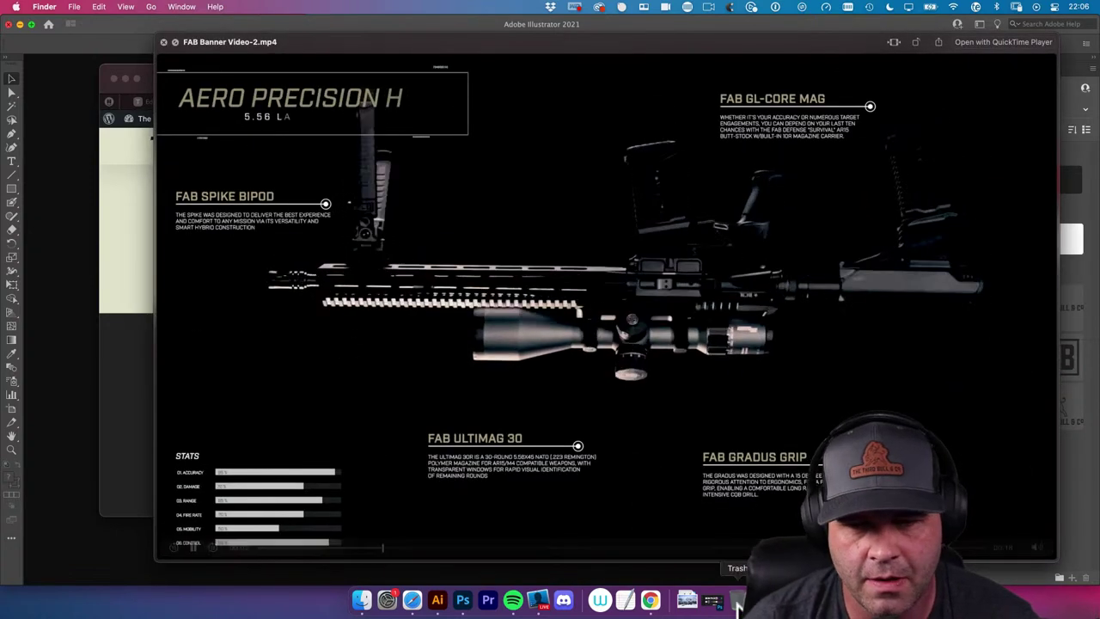
{"action": "left_click", "coordinate": [726, 569]}
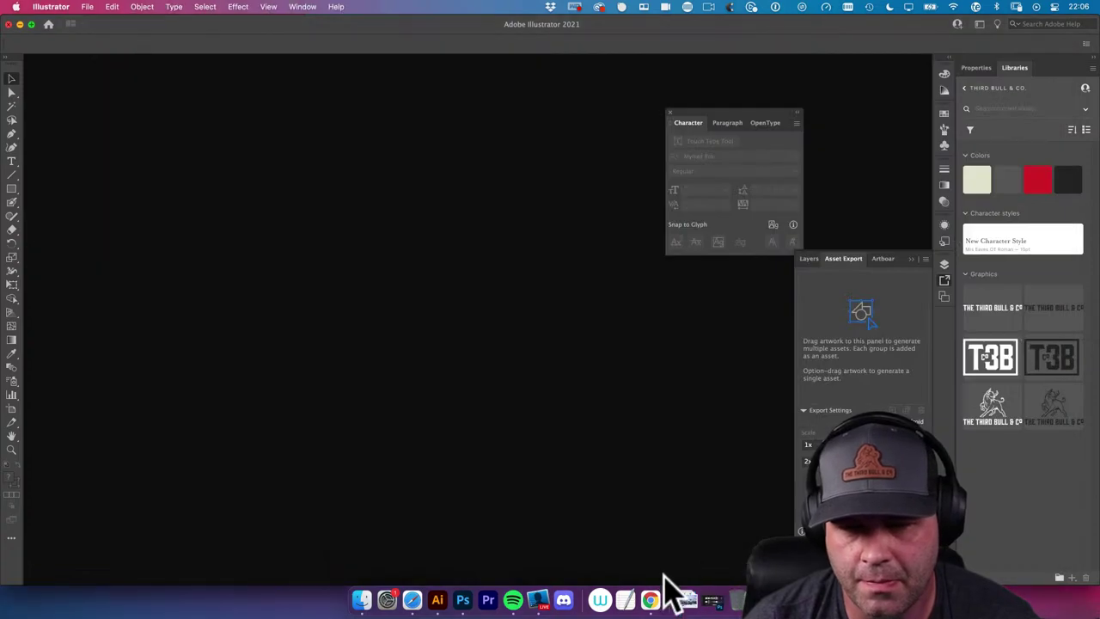
{"action": "left_click", "coordinate": [366, 598]}
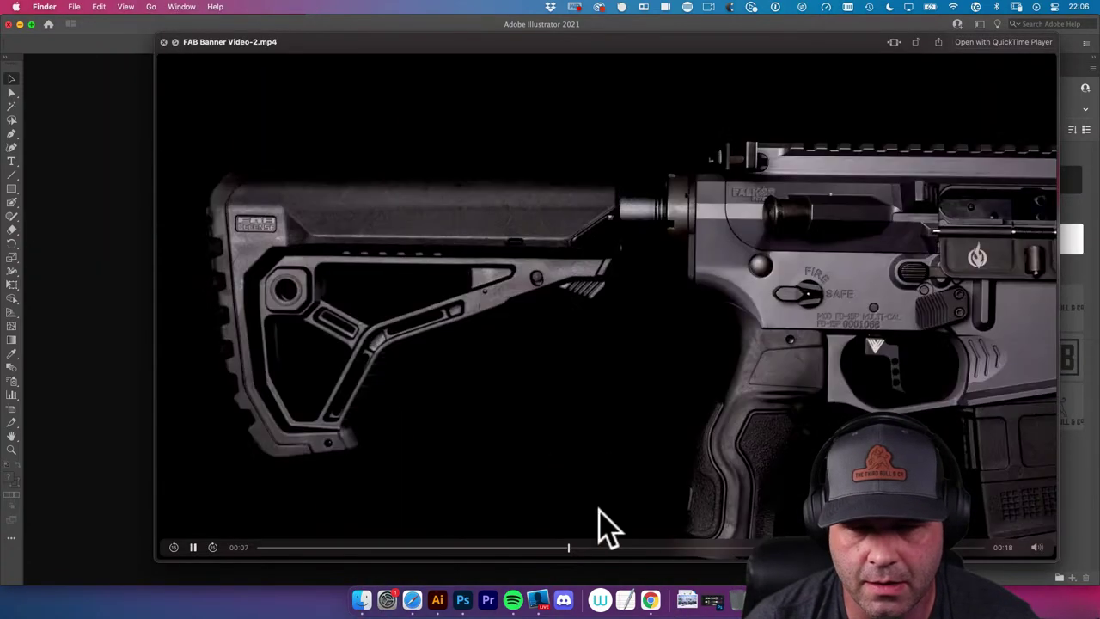
{"action": "left_click_drag", "start_coordinate": [605, 547], "coordinate": [799, 533]}
{"action": "key", "text": "space"}
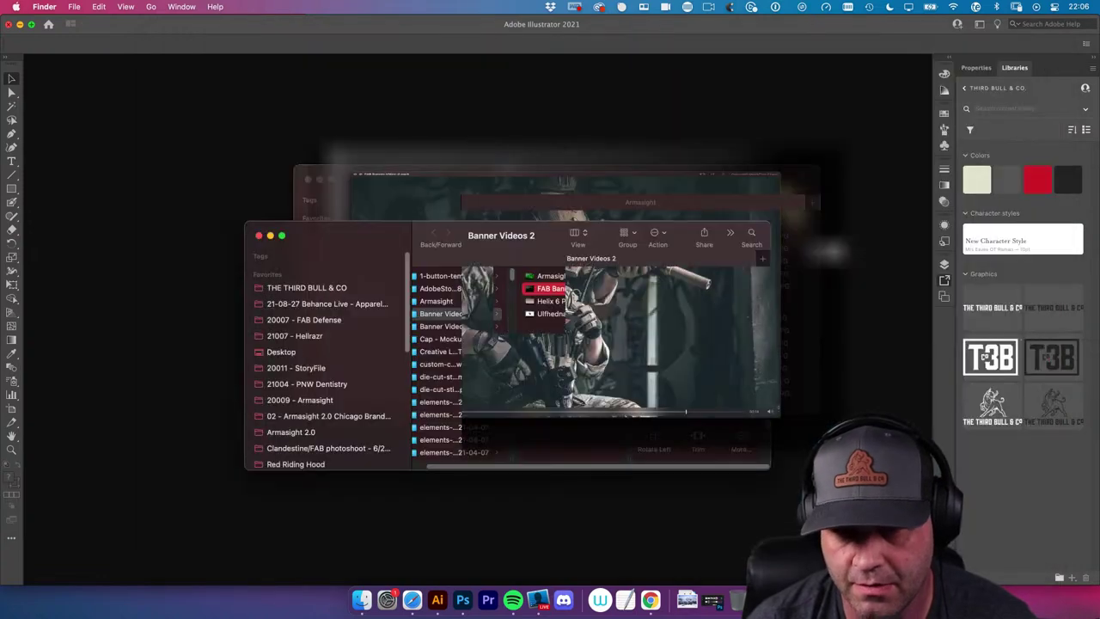
Preview the Armasight banner video, skip ahead, then reposition the Banner Videos 2 window
{"action": "left_click", "coordinate": [571, 275]}
{"action": "key", "text": "space"}
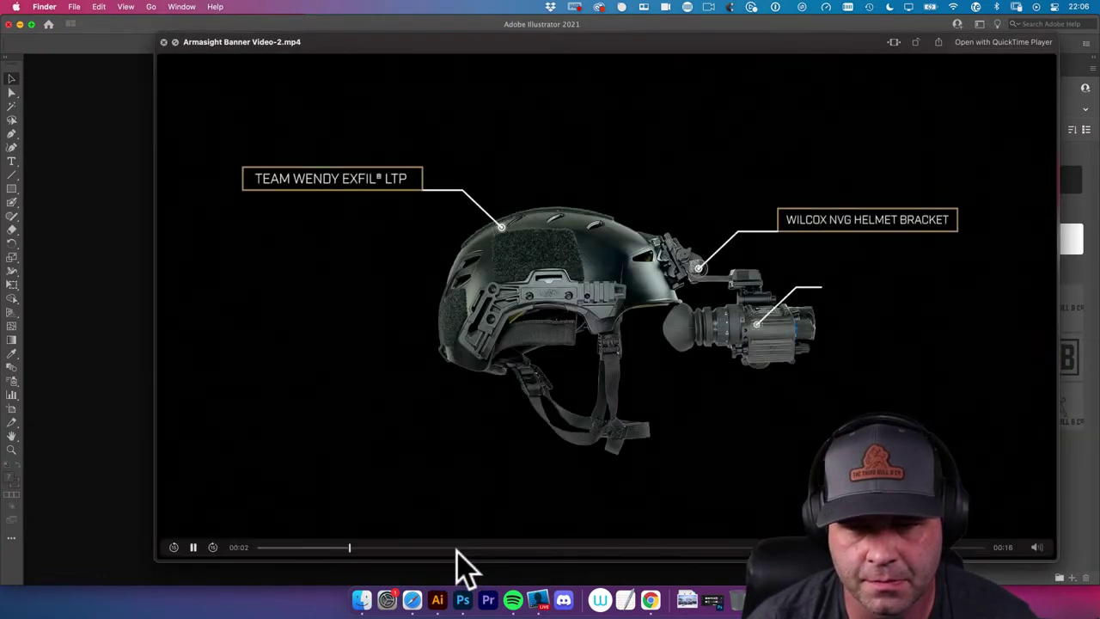
{"action": "left_click_drag", "start_coordinate": [468, 548], "coordinate": [606, 547]}
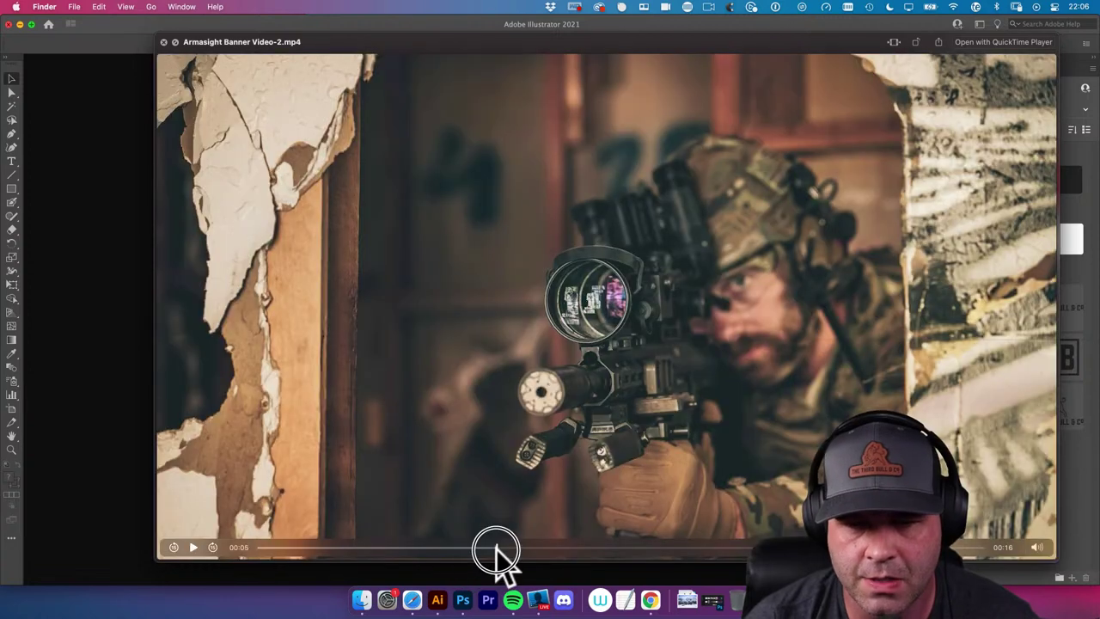
{"action": "key", "text": "space"}
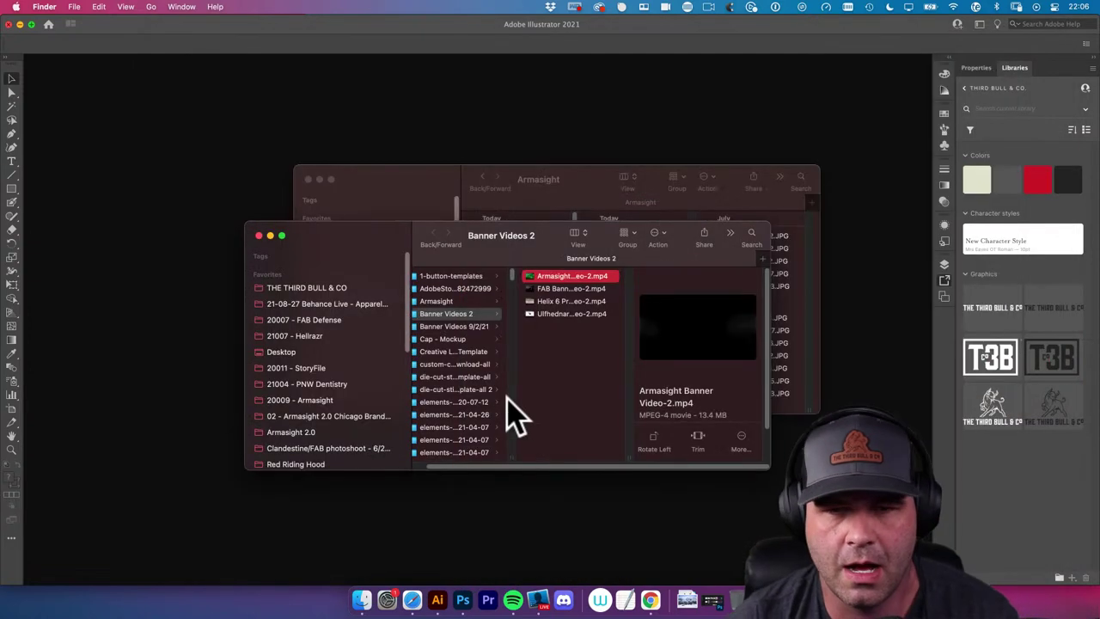
{"action": "left_click_drag", "start_coordinate": [318, 276], "coordinate": [486, 349]}
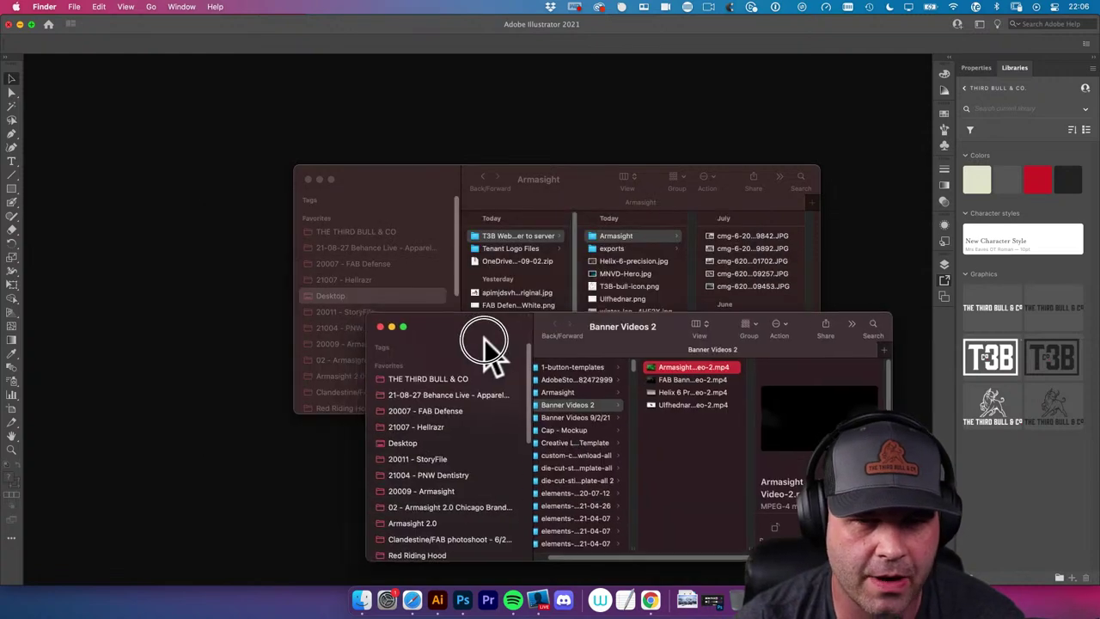
Scroll the live Tenants page's banner video and logos, then return to the Finder desktop
{"action": "left_click", "coordinate": [412, 600]}
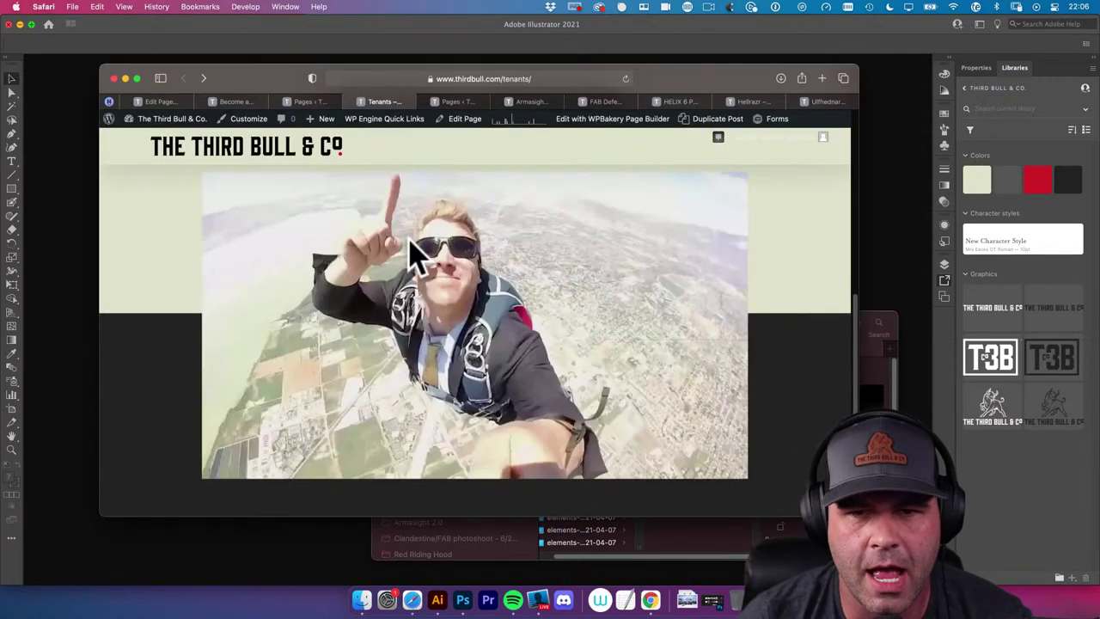
{"action": "scroll", "coordinate": [481, 369], "scroll_direction": "down", "scroll_amount": 5}
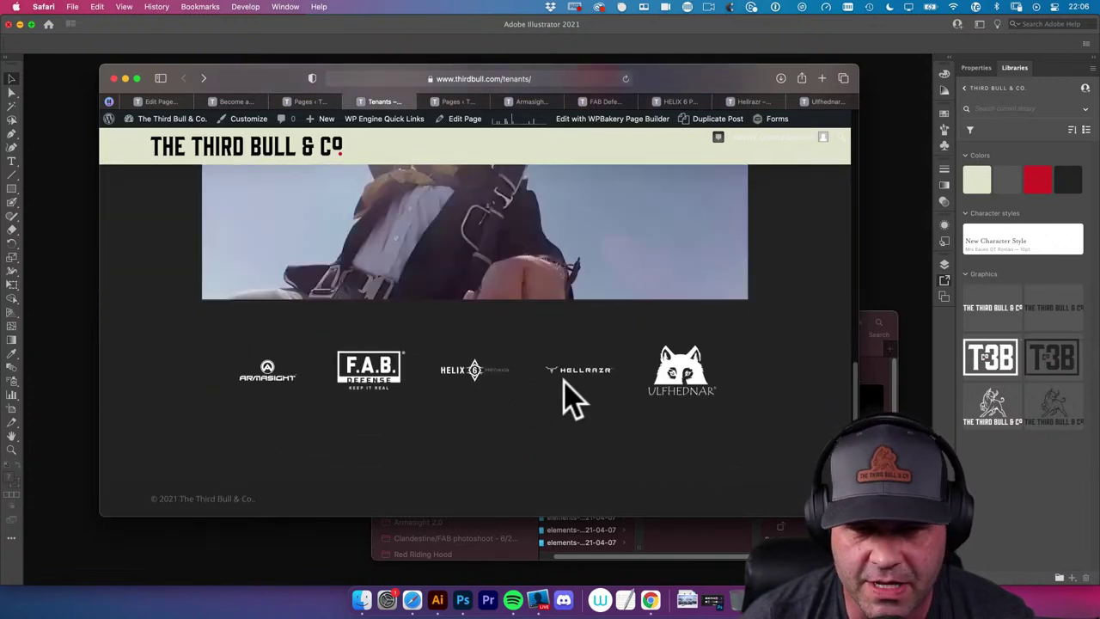
{"action": "scroll", "coordinate": [571, 396], "scroll_direction": "up", "scroll_amount": 10}
{"action": "scroll", "coordinate": [562, 381], "scroll_direction": "up", "scroll_amount": 2}
{"action": "scroll", "coordinate": [562, 393], "scroll_direction": "down", "scroll_amount": 8}
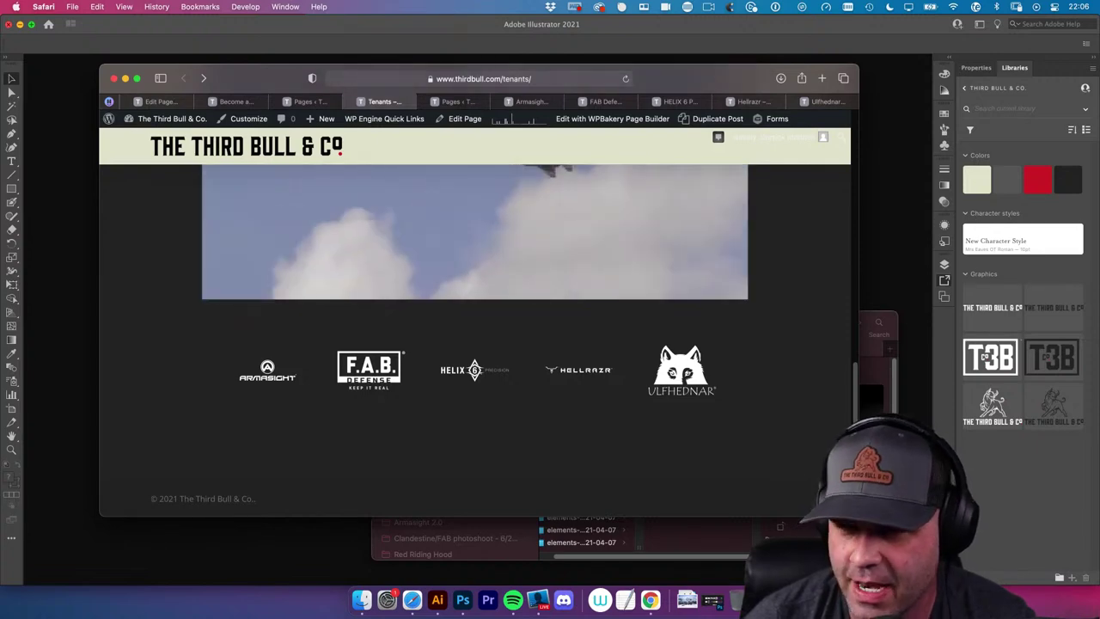
{"action": "key", "text": "super+shift+4"}
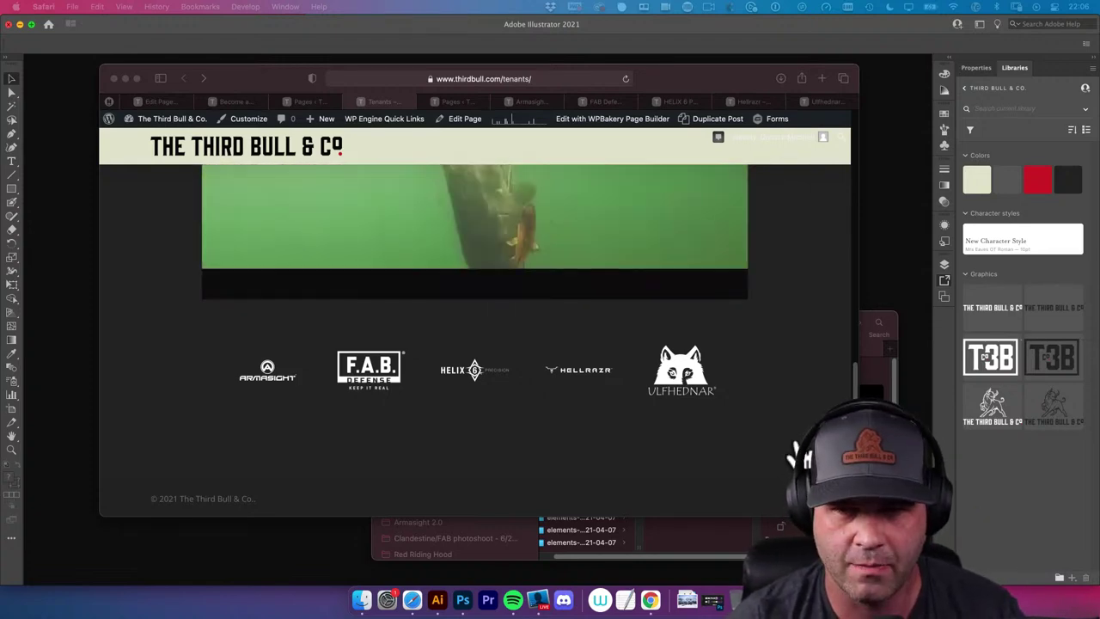
{"action": "key", "text": "ctrl+Right"}
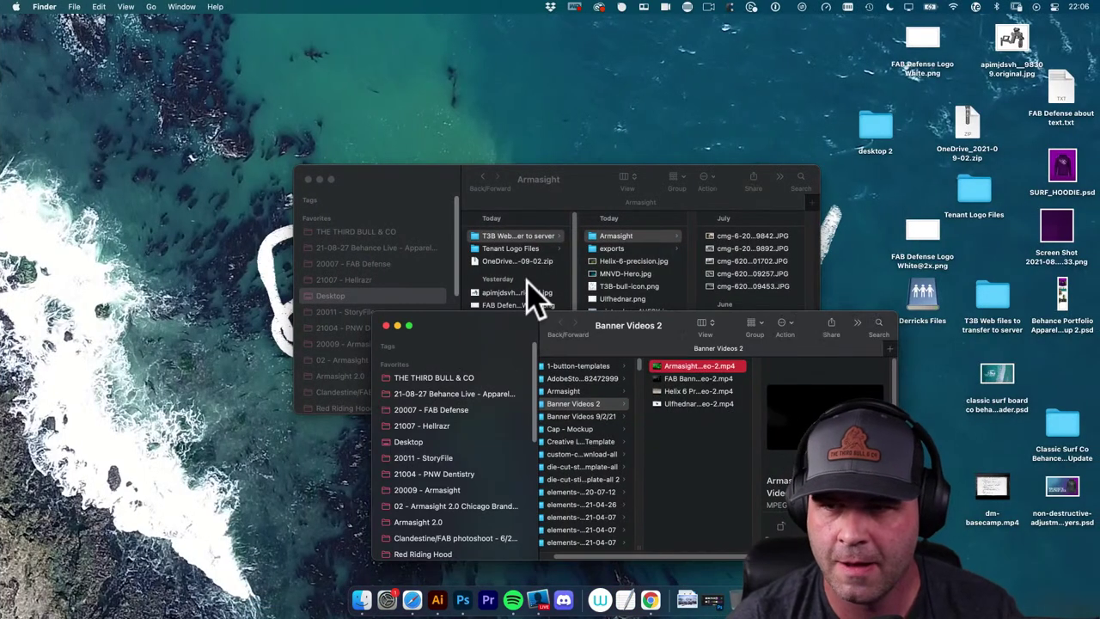
Close the Armasight and Banner Videos 2 Finder windows
{"action": "left_click", "coordinate": [308, 197]}
{"action": "left_click", "coordinate": [308, 179]}
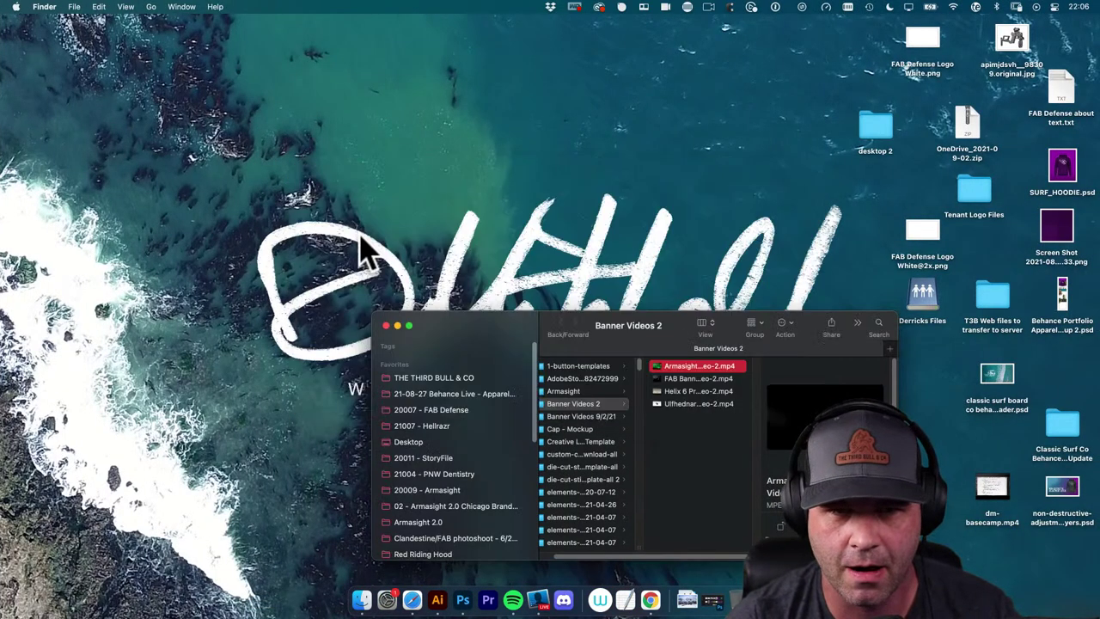
{"action": "left_click", "coordinate": [386, 324]}
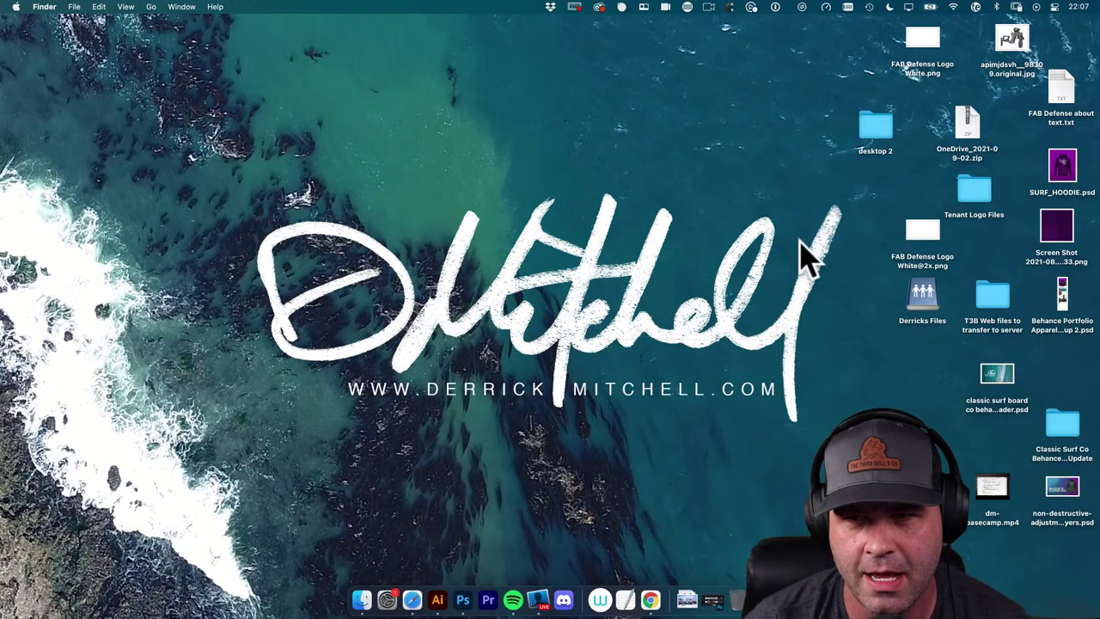
Open the desktop 2 folder and select both desktop and desktop 2 in the column
{"action": "left_click", "coordinate": [877, 138]}
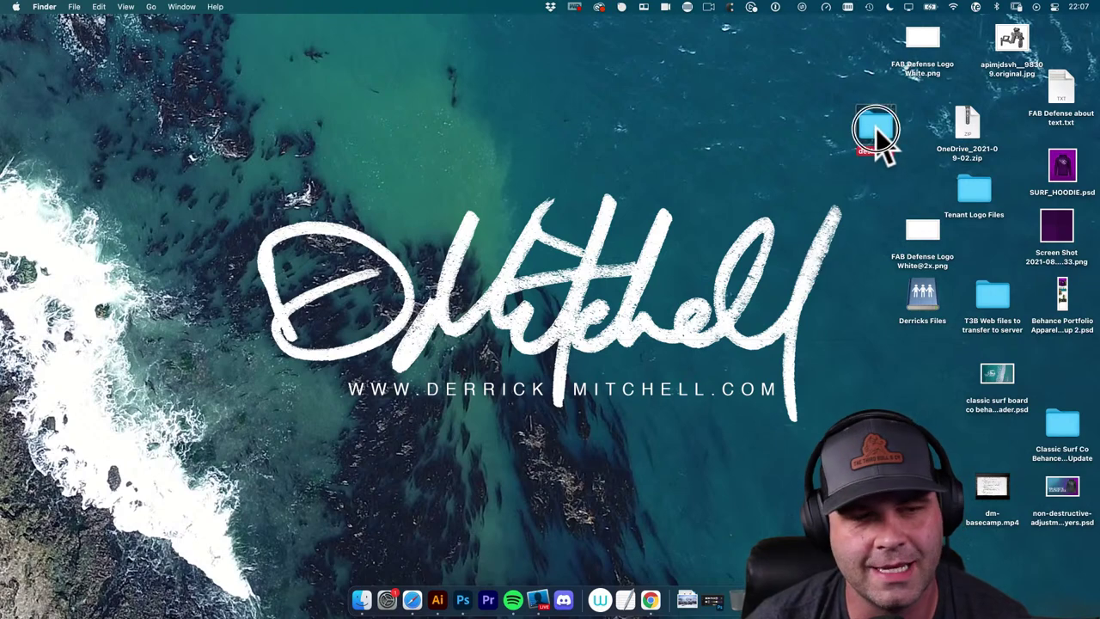
{"action": "double_click", "coordinate": [877, 130]}
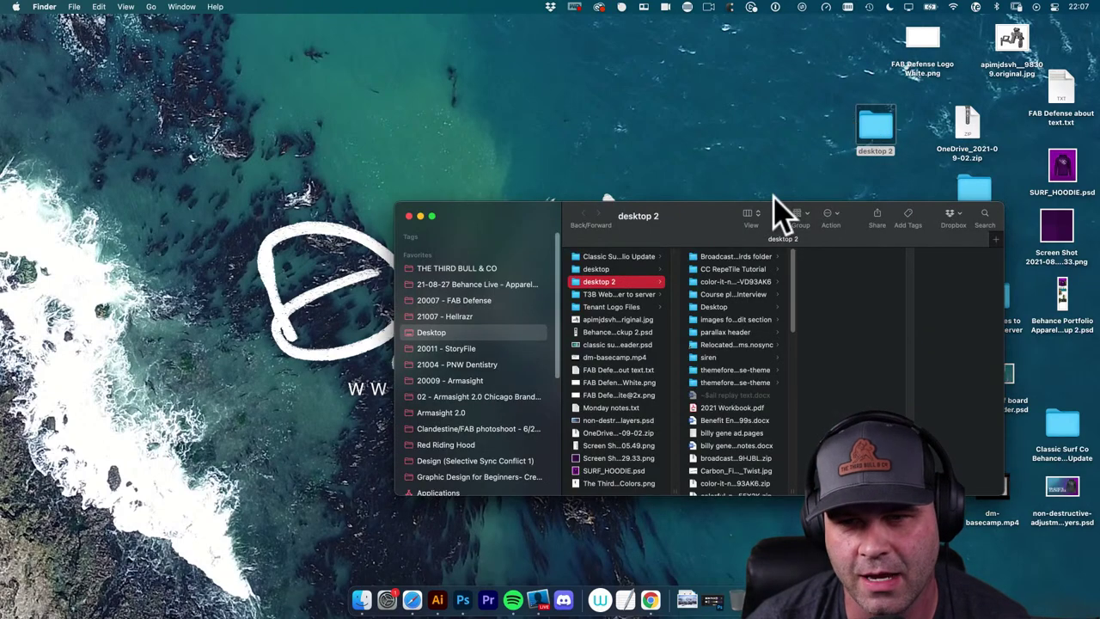
{"action": "scroll", "coordinate": [761, 275], "scroll_direction": "down", "scroll_amount": 10}
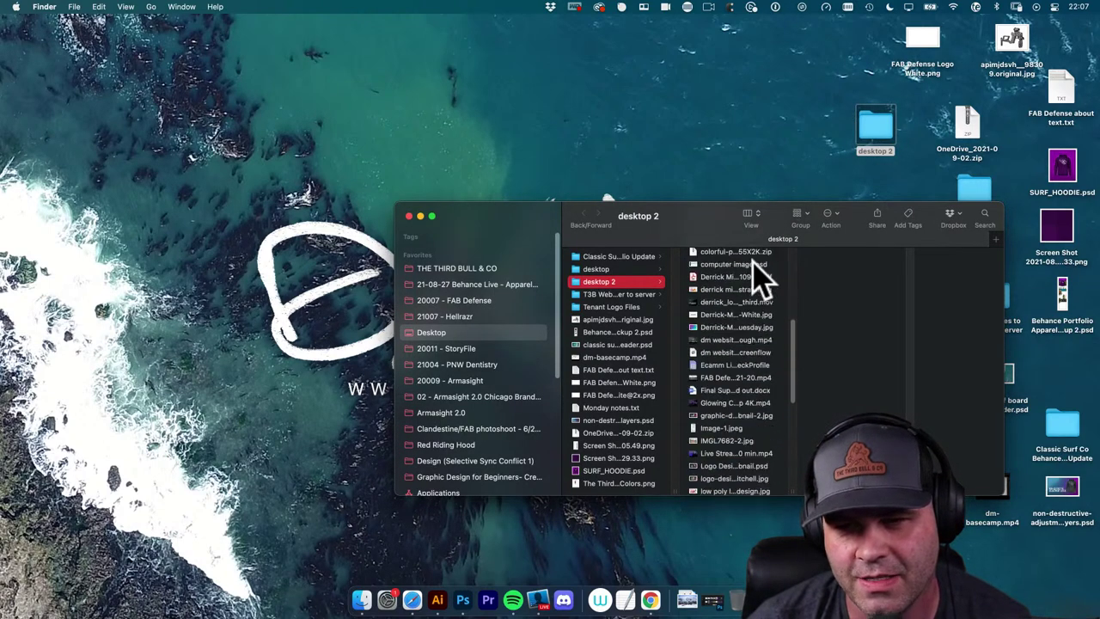
{"action": "scroll", "coordinate": [760, 326], "scroll_direction": "down", "scroll_amount": 3}
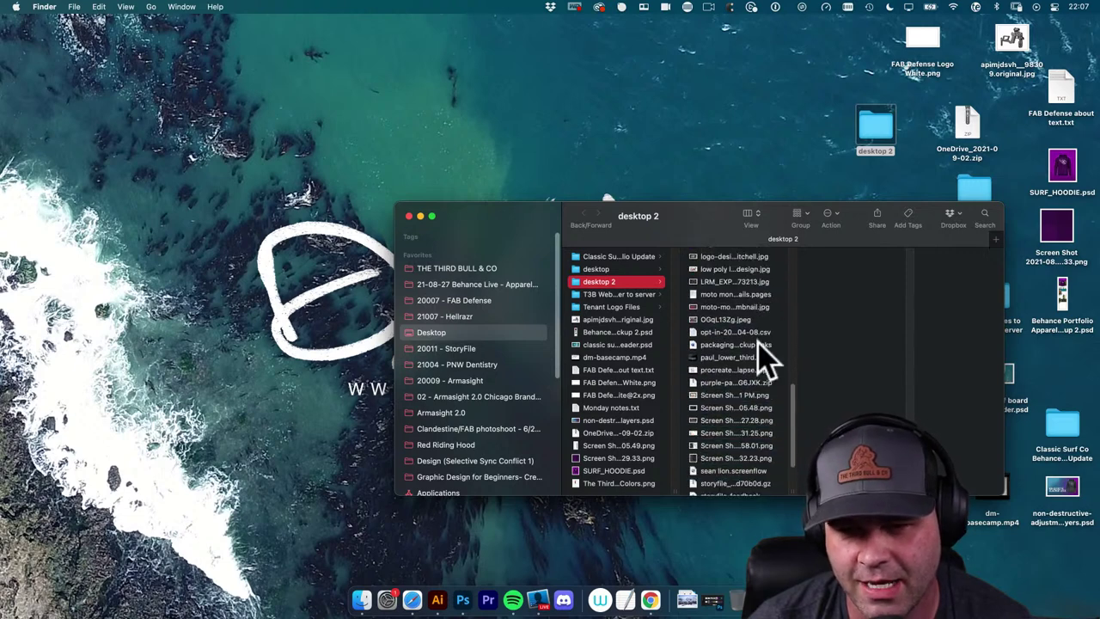
{"action": "scroll", "coordinate": [763, 357], "scroll_direction": "up", "scroll_amount": 12}
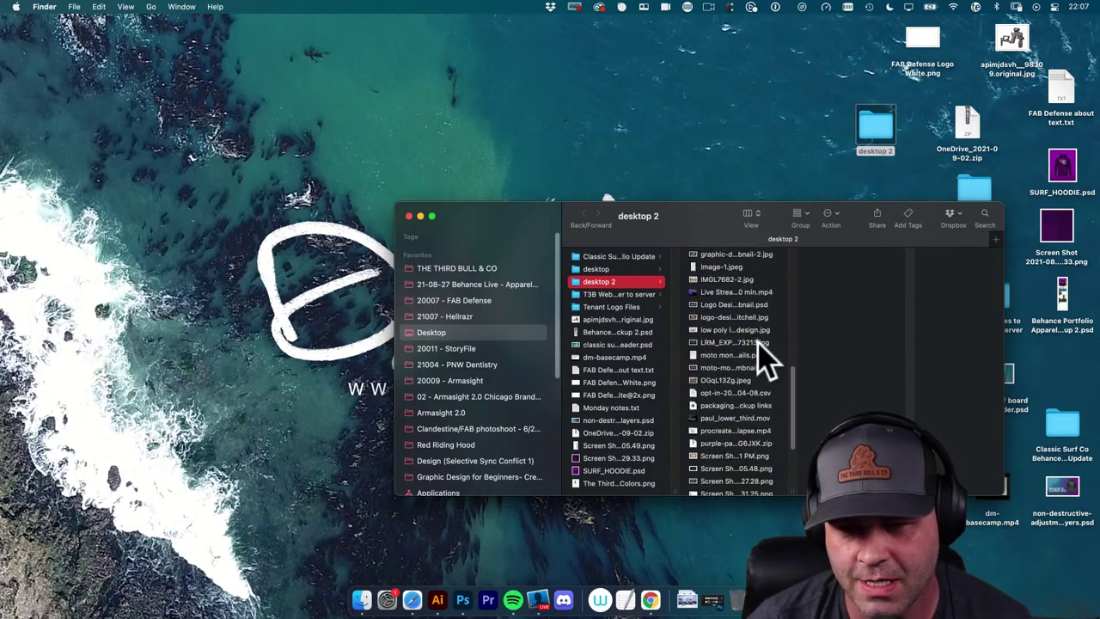
{"action": "left_click", "coordinate": [584, 269]}
{"action": "left_click", "coordinate": [586, 282]}
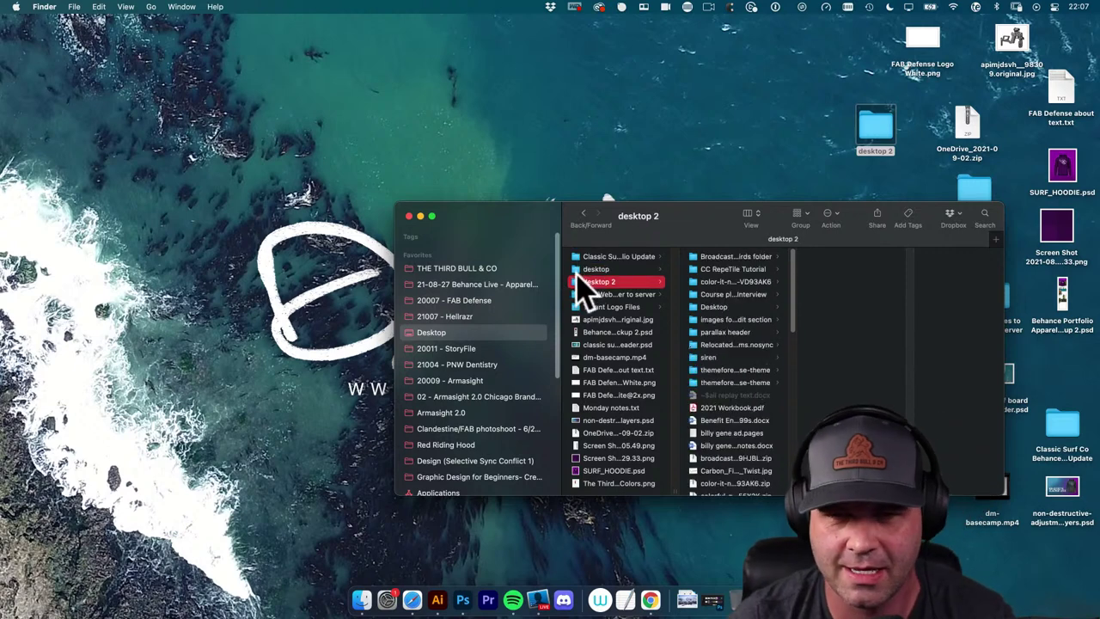
{"action": "left_click", "coordinate": [582, 269], "text": "shift"}
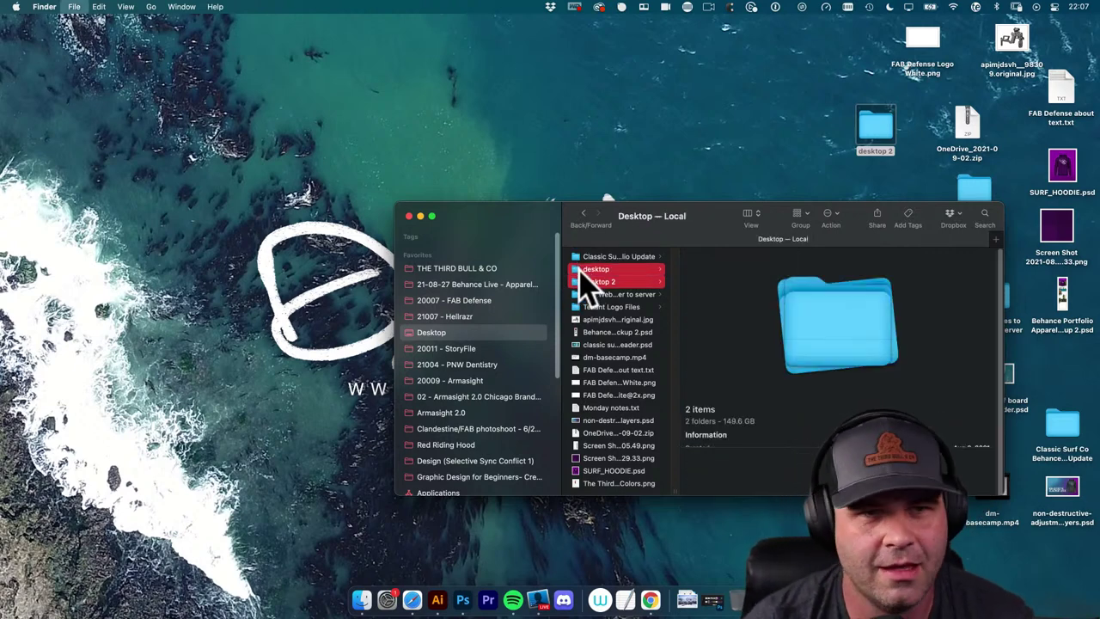
{"action": "key", "text": "super+i"}
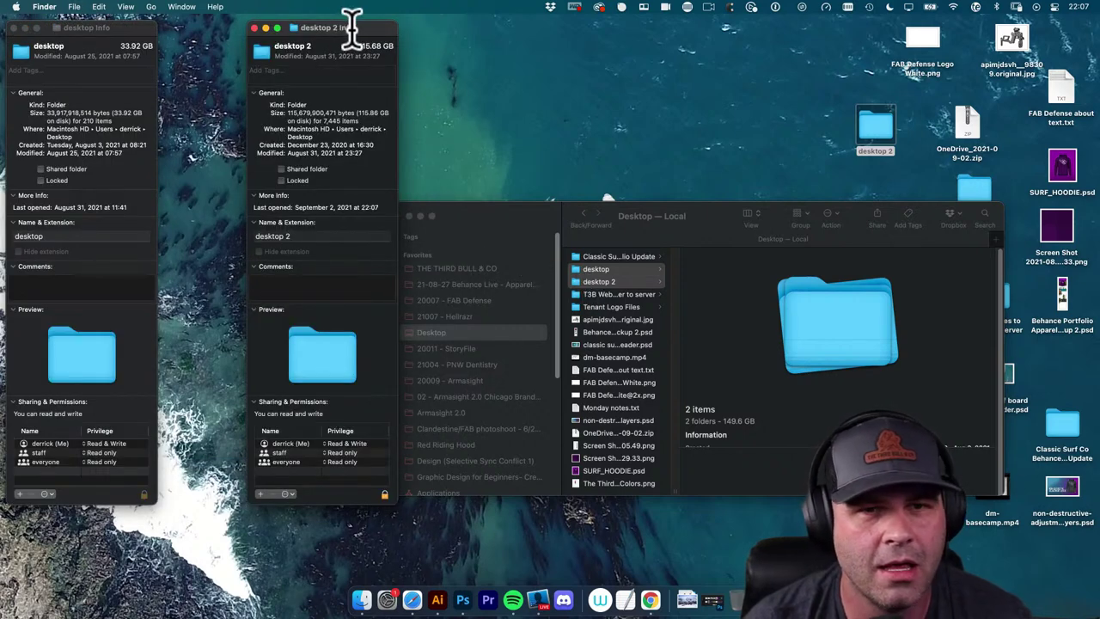
{"action": "left_click_drag", "start_coordinate": [364, 27], "coordinate": [285, 34]}
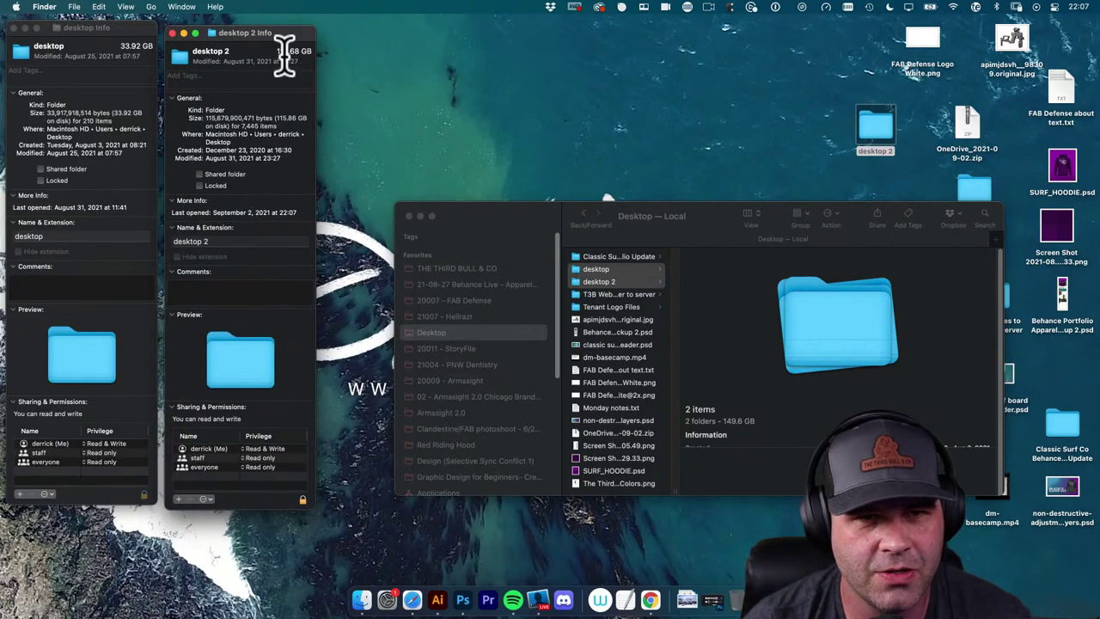
{"action": "double_click", "coordinate": [281, 51]}
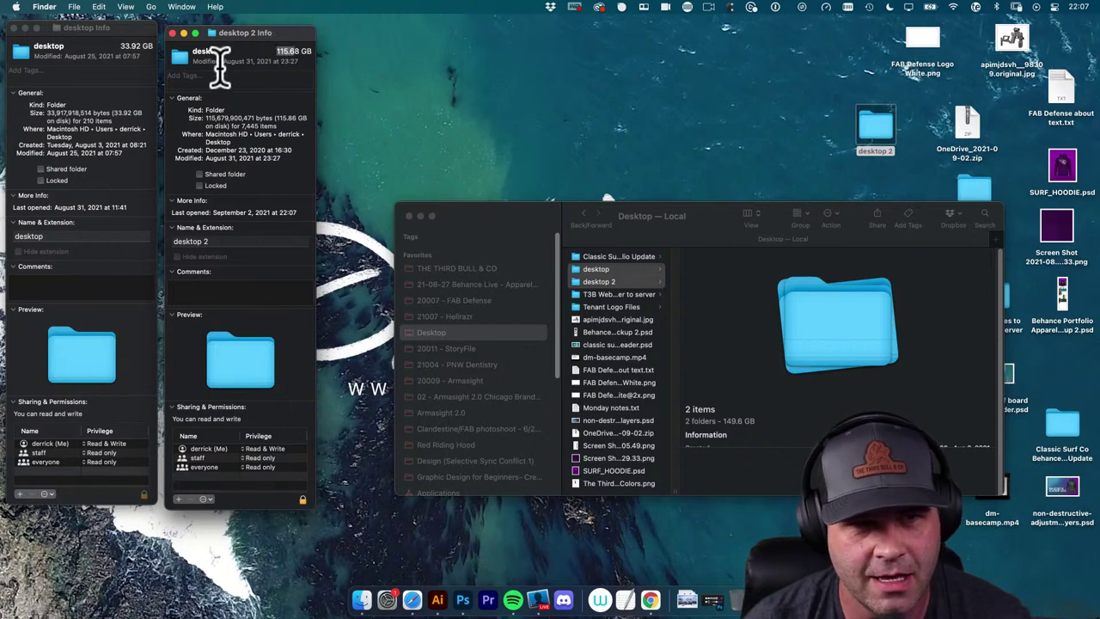
{"action": "mouse_move", "coordinate": [129, 60]}
{"action": "left_mouse_down"}
{"action": "mouse_move", "coordinate": [116, 30]}
{"action": "mouse_move", "coordinate": [129, 17]}
{"action": "mouse_move", "coordinate": [146, 47]}
{"action": "left_mouse_up"}
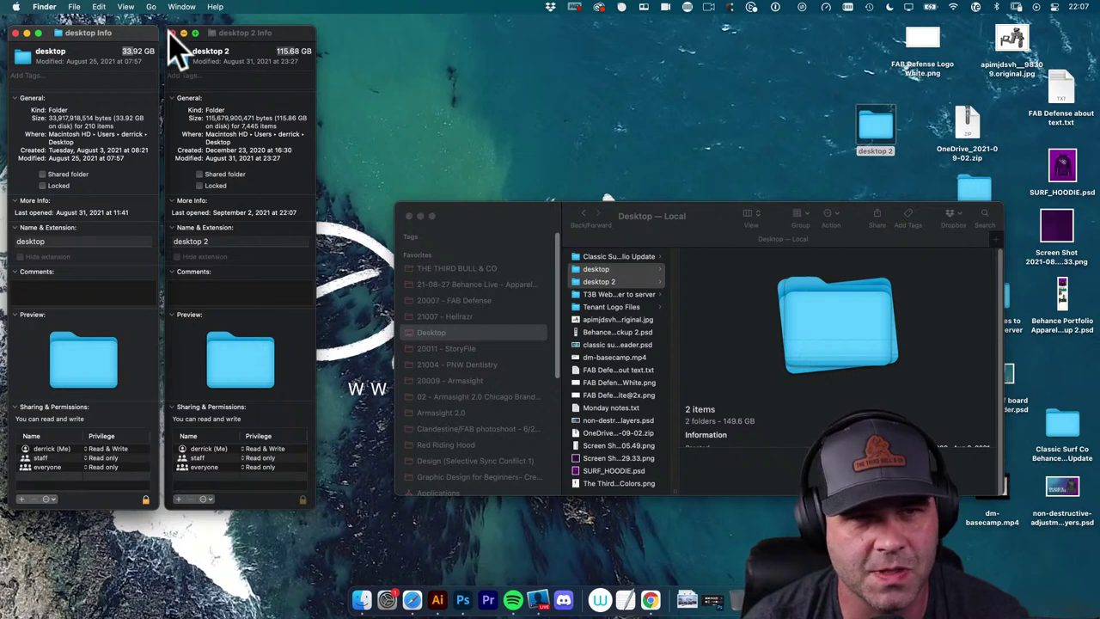
{"action": "left_click", "coordinate": [171, 32]}
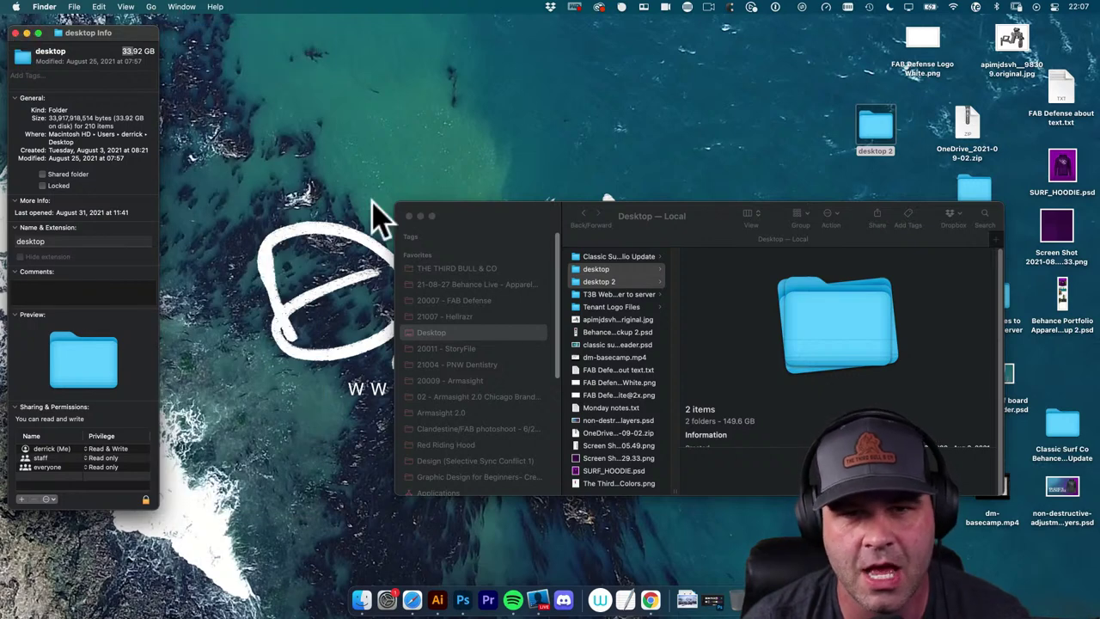
{"action": "left_click", "coordinate": [15, 33]}
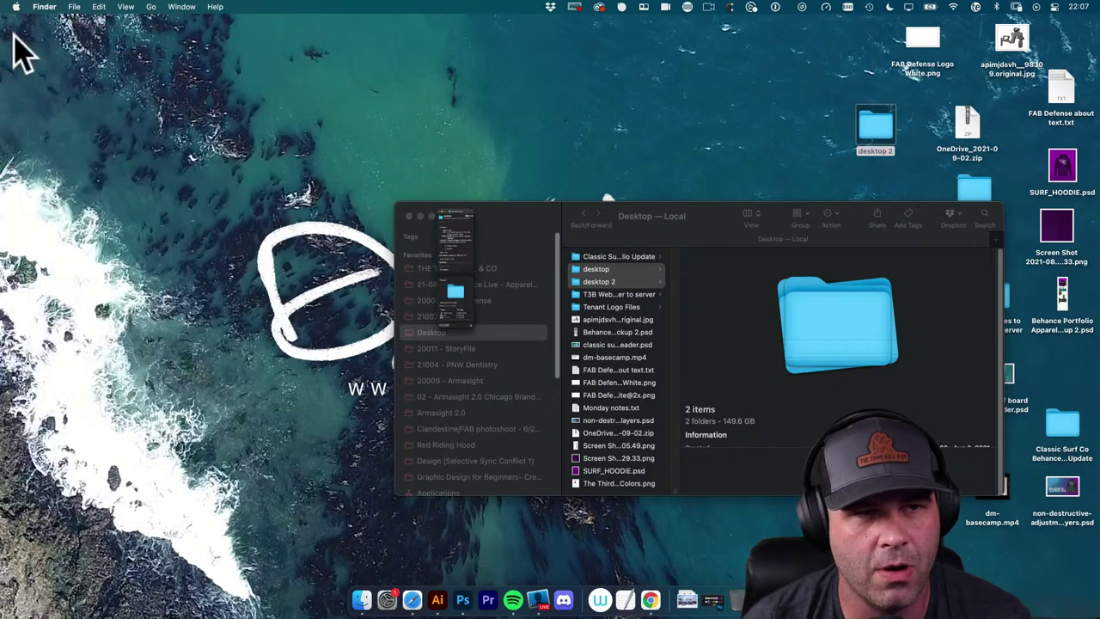
{"action": "left_click_drag", "start_coordinate": [492, 232], "coordinate": [150, 142]}
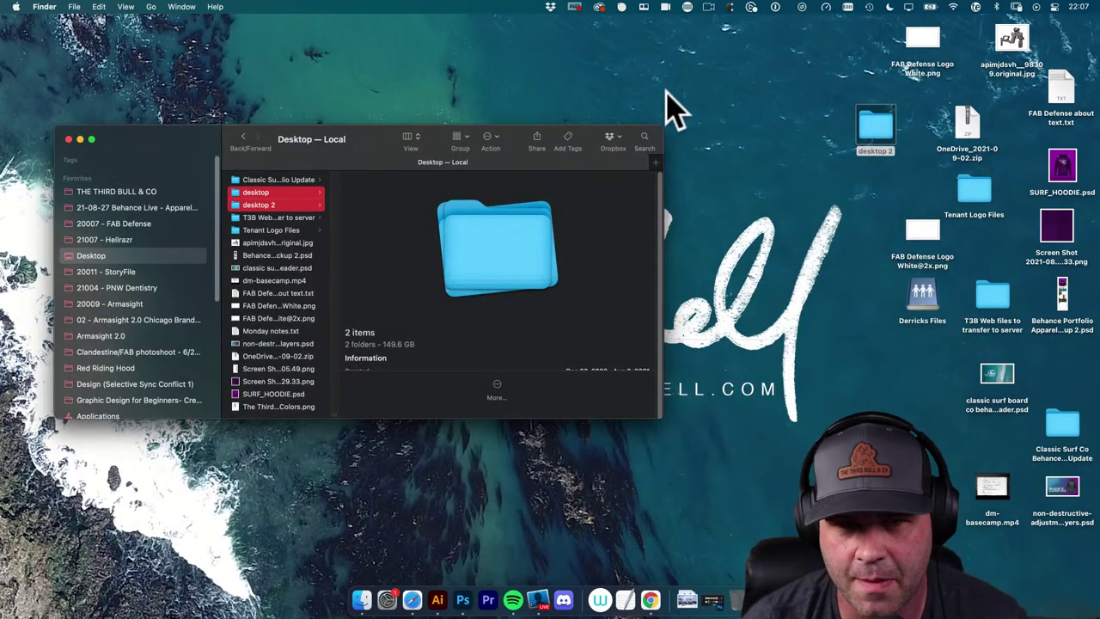
Close the Desktop window, create a new folder on the desktop, and tidy nearby icons
{"action": "left_click", "coordinate": [297, 108]}
{"action": "left_click", "coordinate": [69, 138]}
{"action": "right_click", "coordinate": [679, 64]}
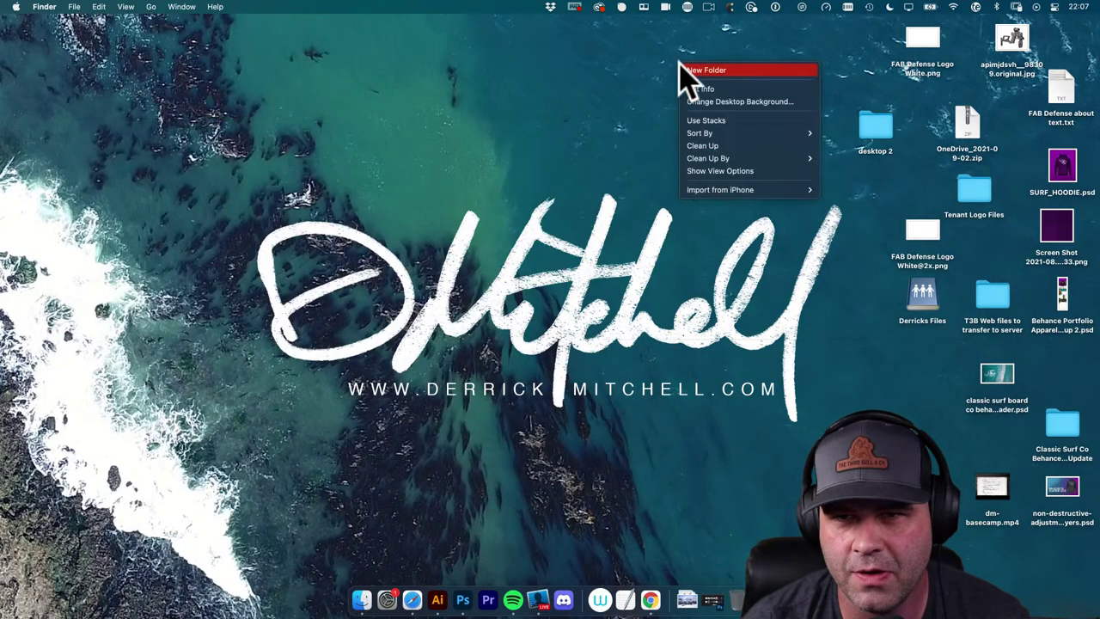
{"action": "left_click", "coordinate": [693, 71]}
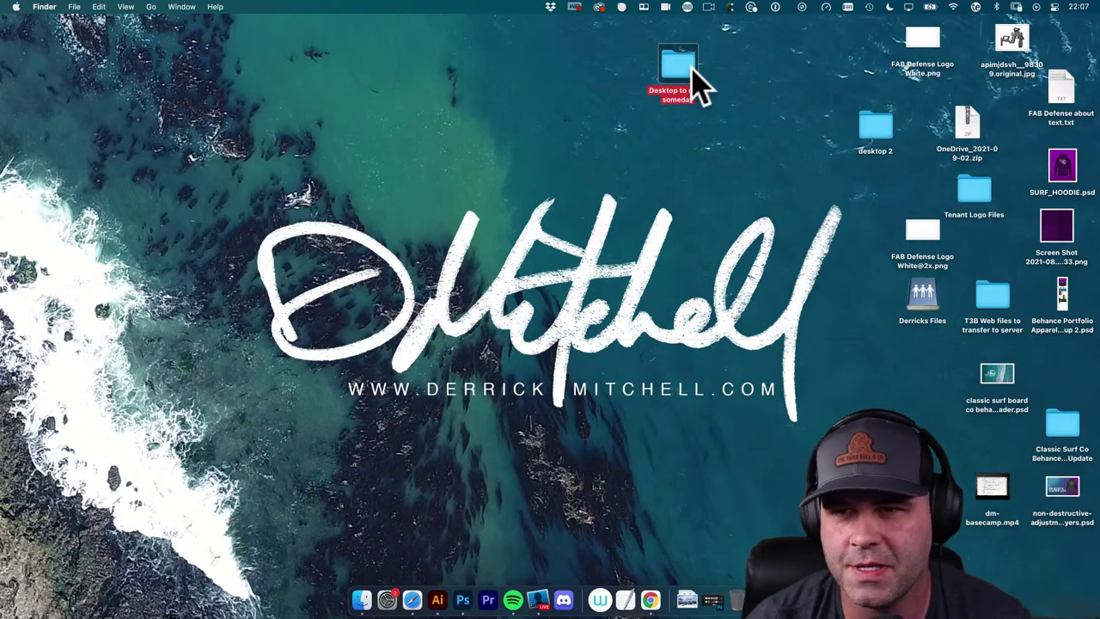
{"action": "left_click_drag", "start_coordinate": [873, 129], "coordinate": [830, 114]}
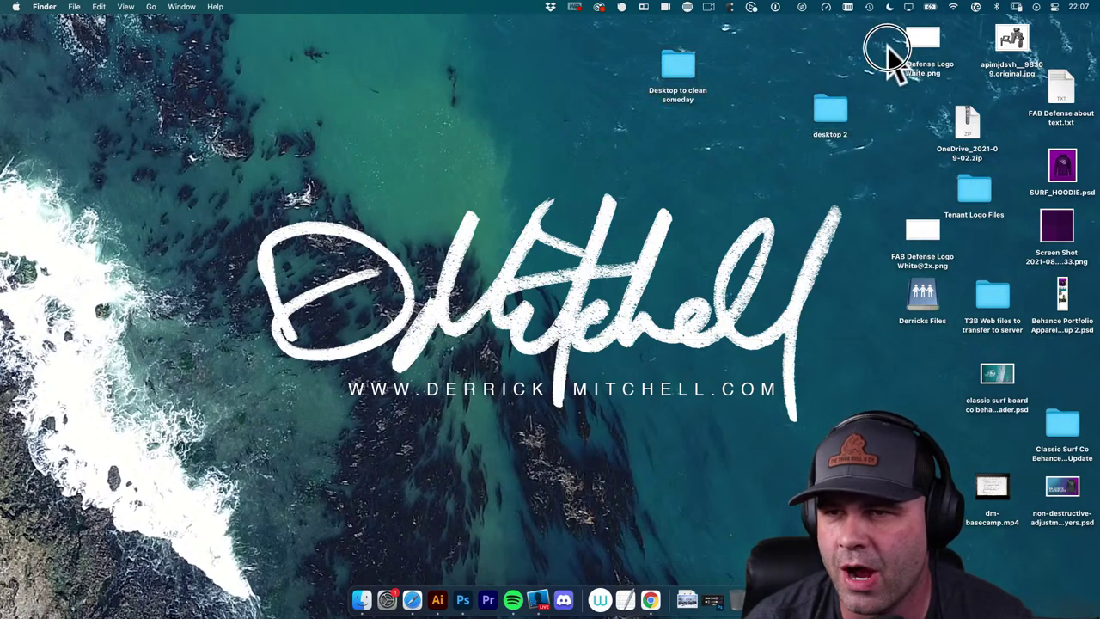
{"action": "left_click_drag", "start_coordinate": [887, 52], "coordinate": [975, 305]}
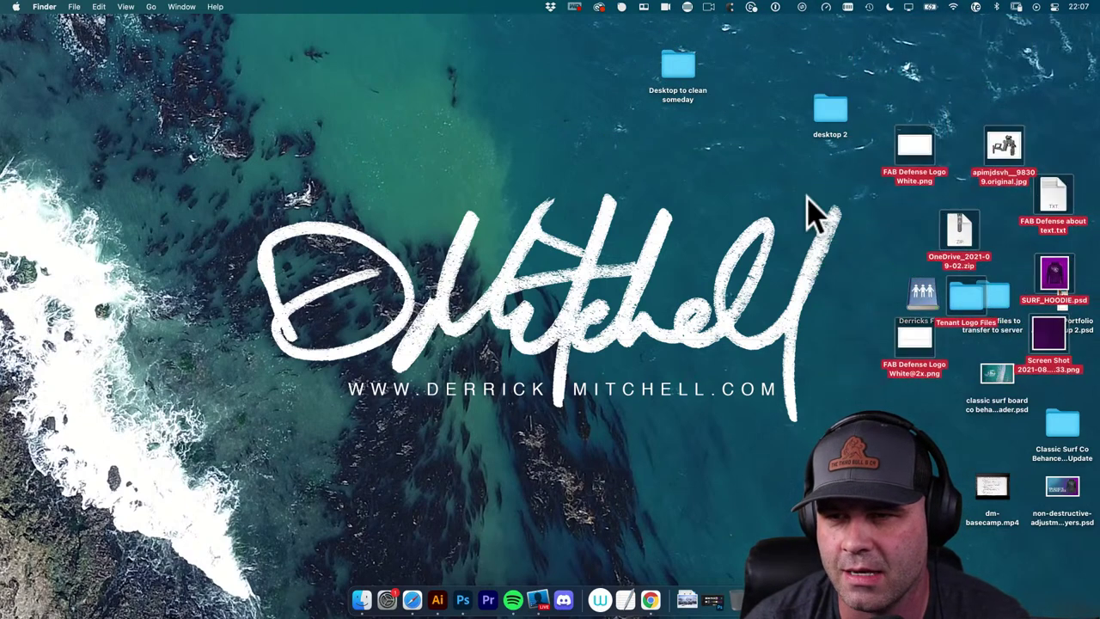
{"action": "left_click", "coordinate": [807, 199]}
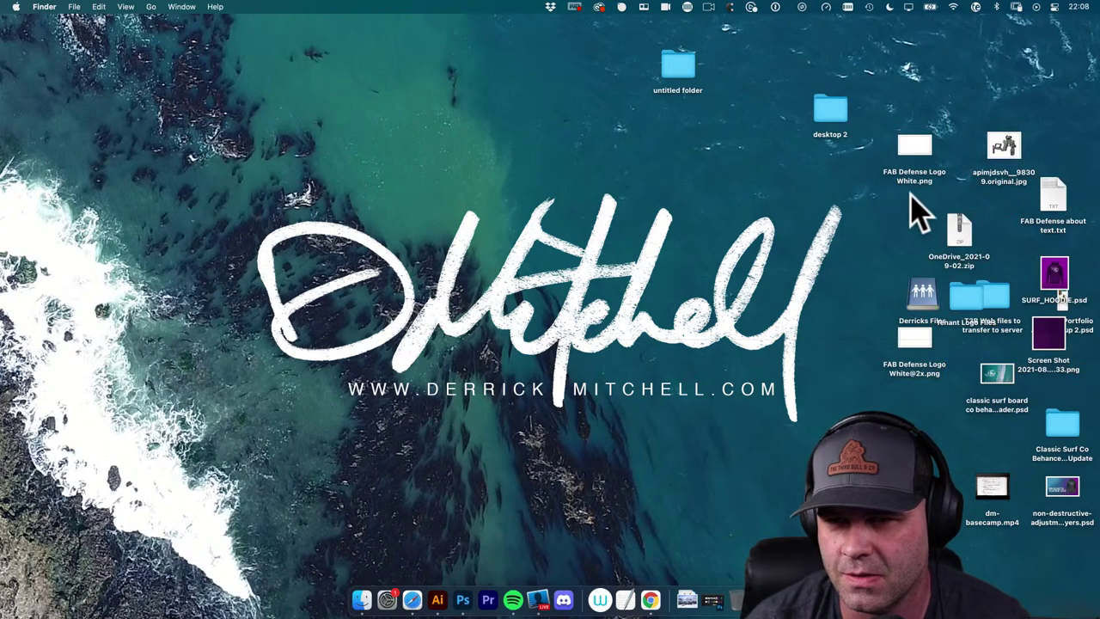
Open the untitled folder, close it, then move it to the Trash
{"action": "left_click", "coordinate": [669, 67]}
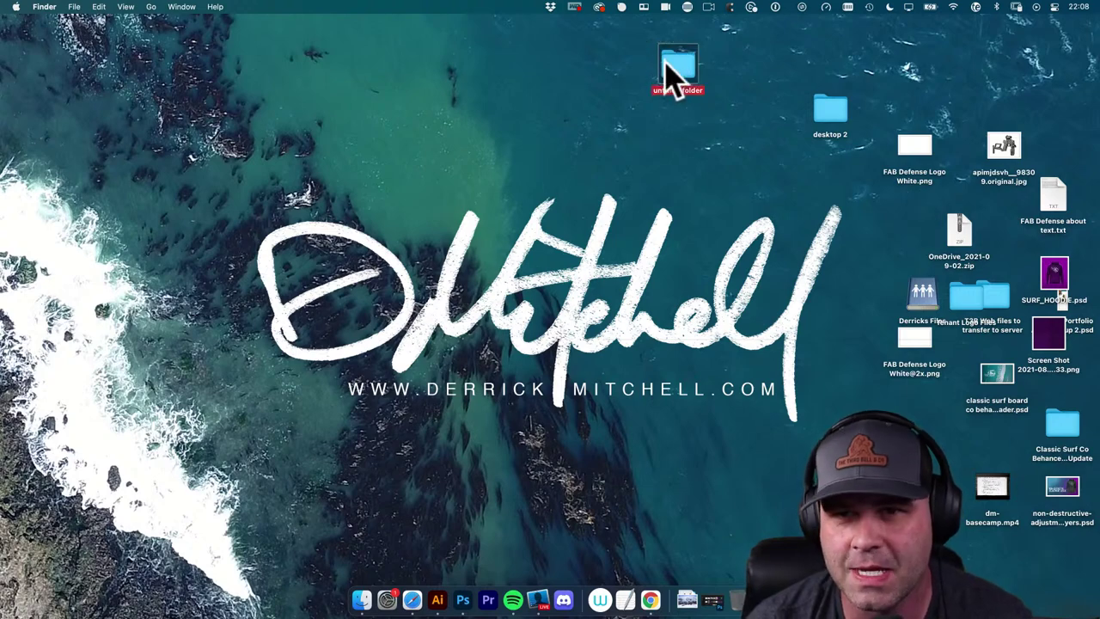
{"action": "double_click", "coordinate": [666, 65]}
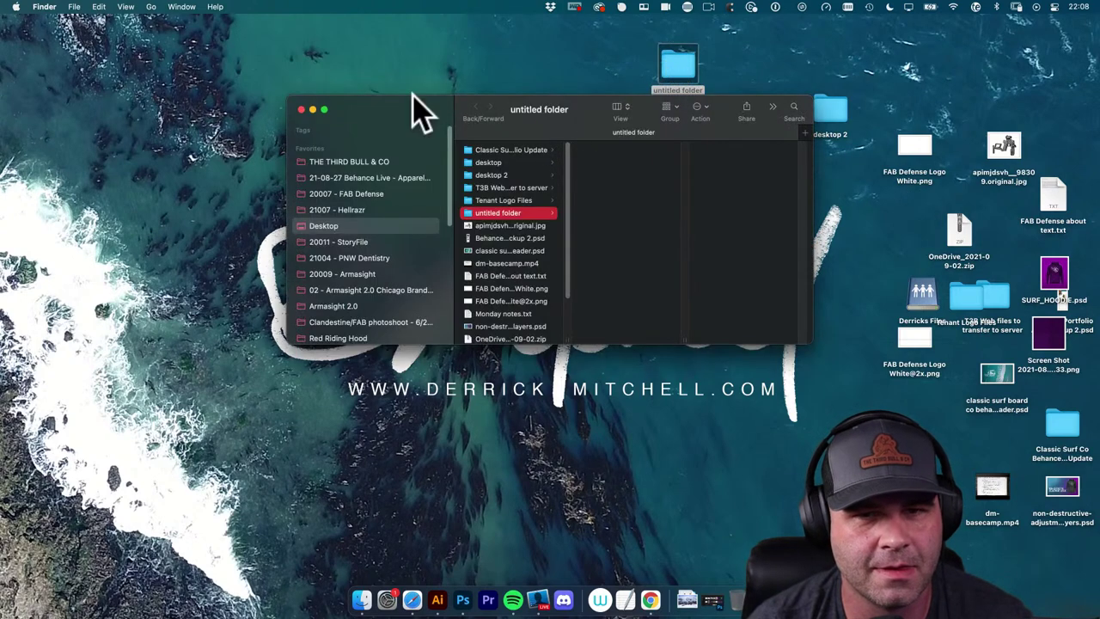
{"action": "key", "text": "super+w"}
{"action": "left_click", "coordinate": [675, 86]}
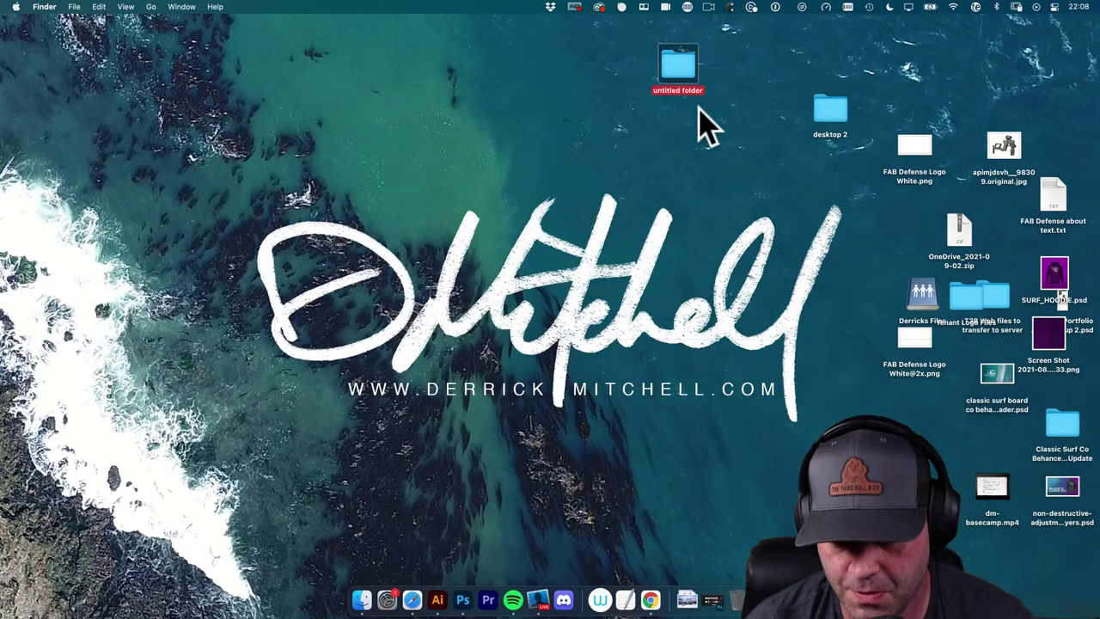
{"action": "key", "text": "super+BackSpace"}
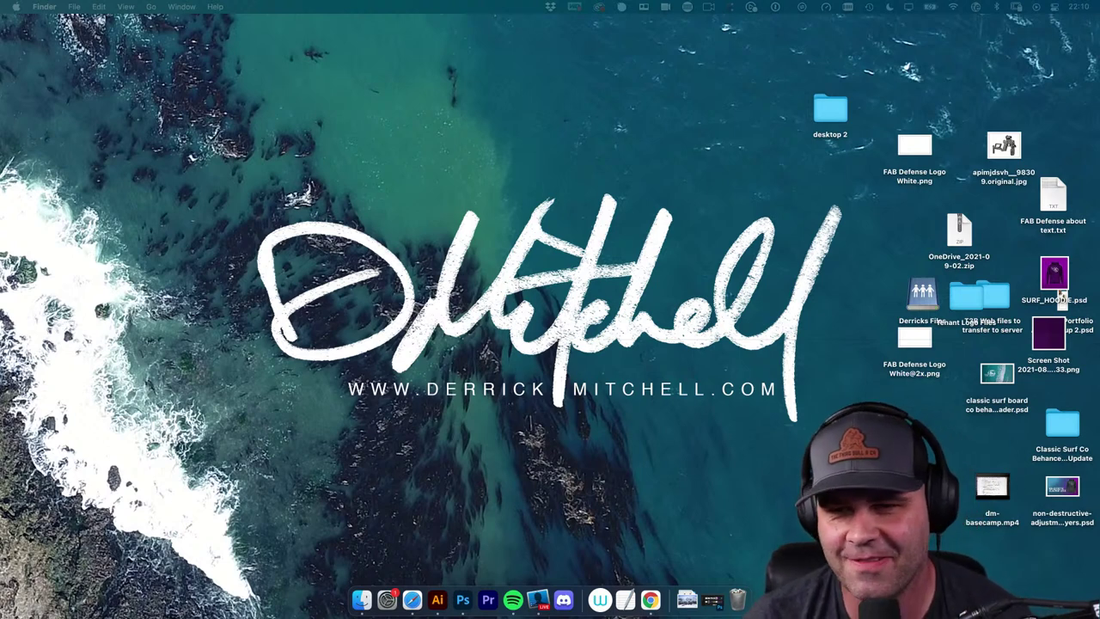
Click empty desktop space so the desktop 2 folder and FAB Defense Logo files are in view
{"action": "left_click", "coordinate": [722, 359]}
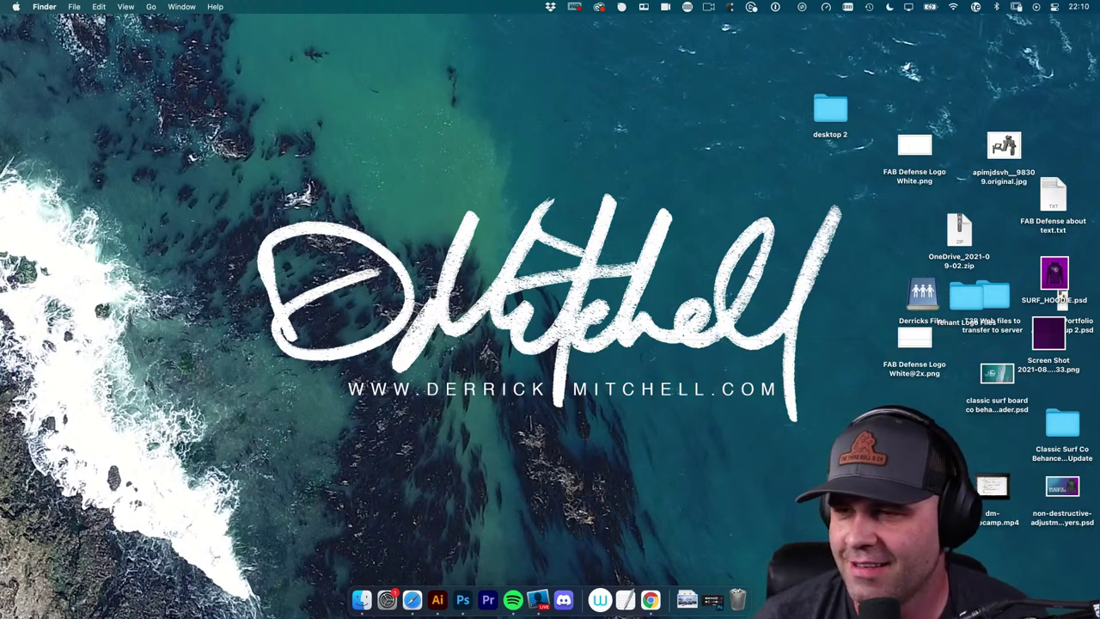
{"action": "left_click", "coordinate": [592, 325]}
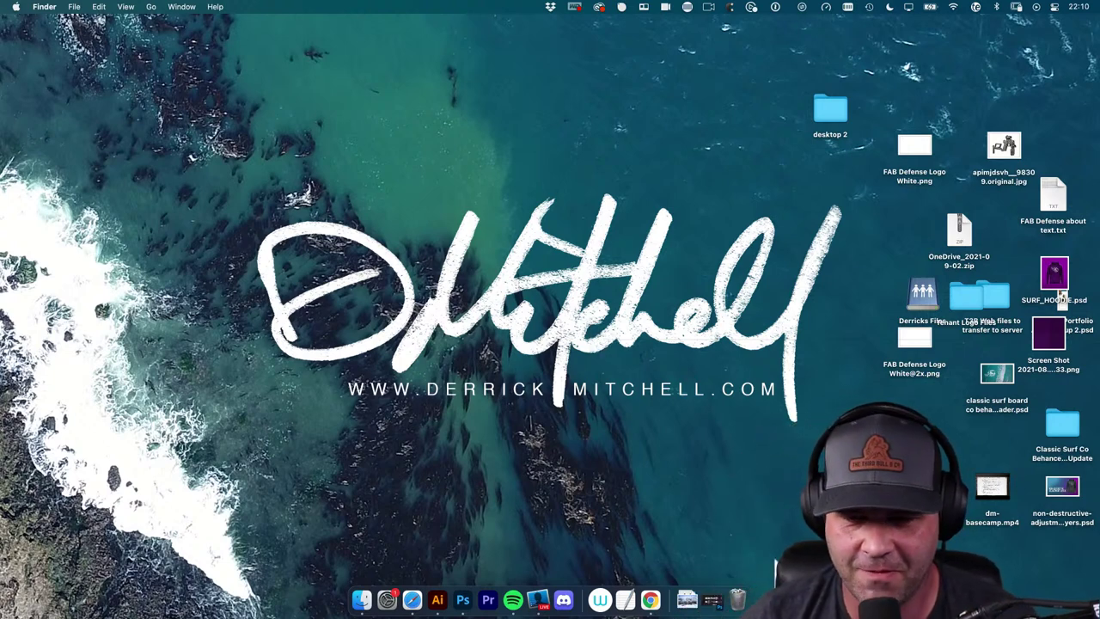
Empty the Trash from its Dock menu and confirm permanently erasing its items
{"action": "right_click", "coordinate": [737, 599]}
{"action": "right_click", "coordinate": [737, 599]}
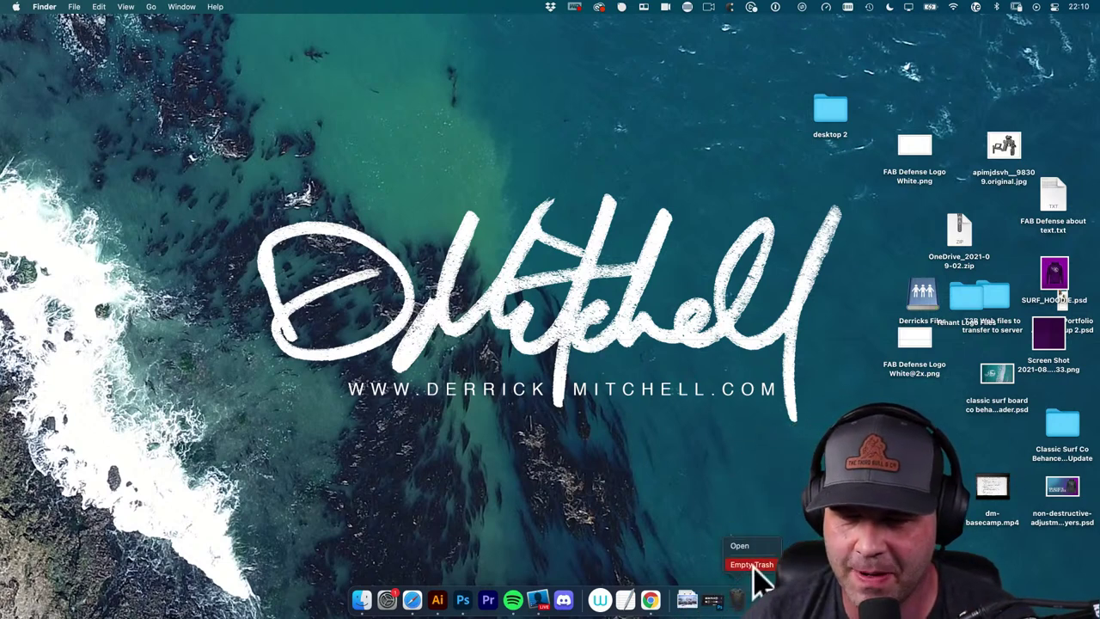
{"action": "left_click", "coordinate": [747, 564]}
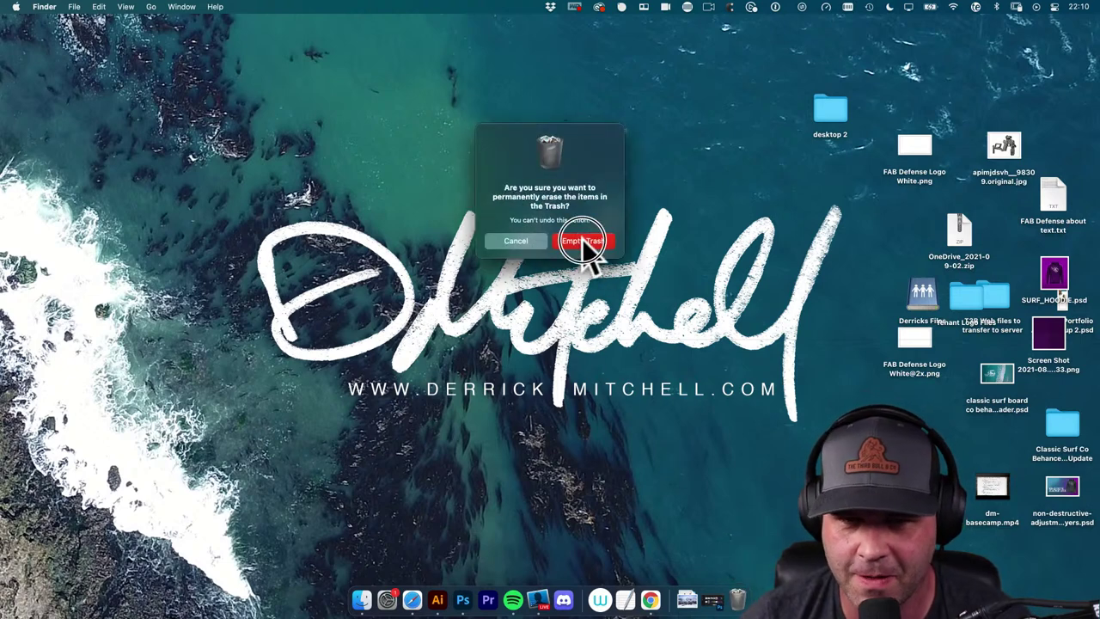
{"action": "left_click", "coordinate": [583, 243]}
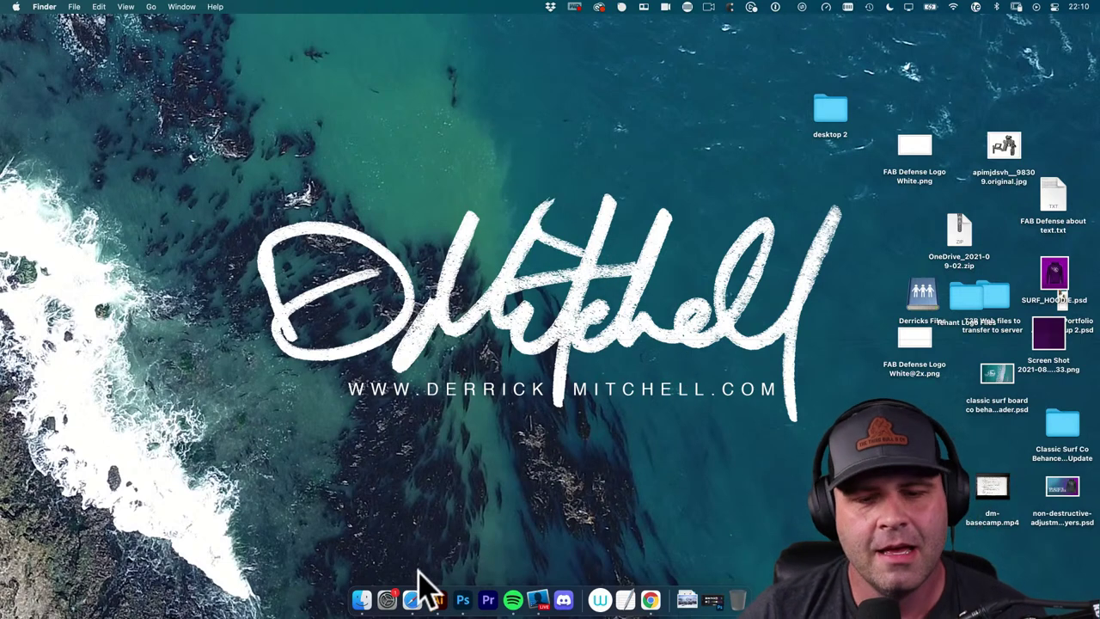
{"action": "left_click", "coordinate": [413, 599]}
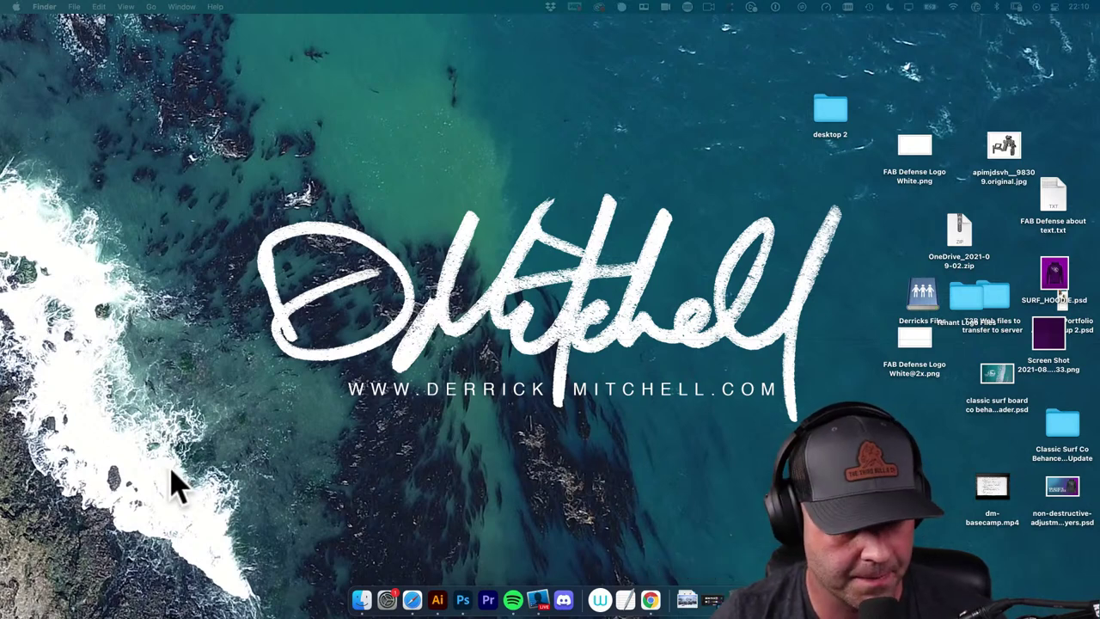
Toggle Mission Control and Launchpad, returning to the desktop with Safari's DJI FPV page showing
{"action": "key", "text": "ctrl+Up"}
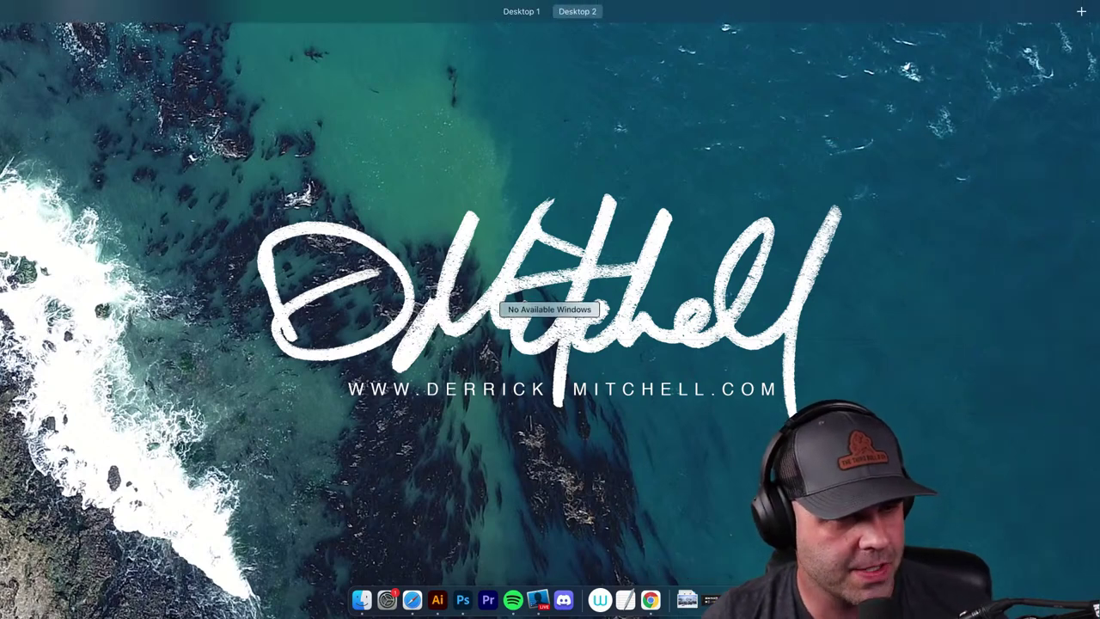
{"action": "key", "text": "ctrl+Up"}
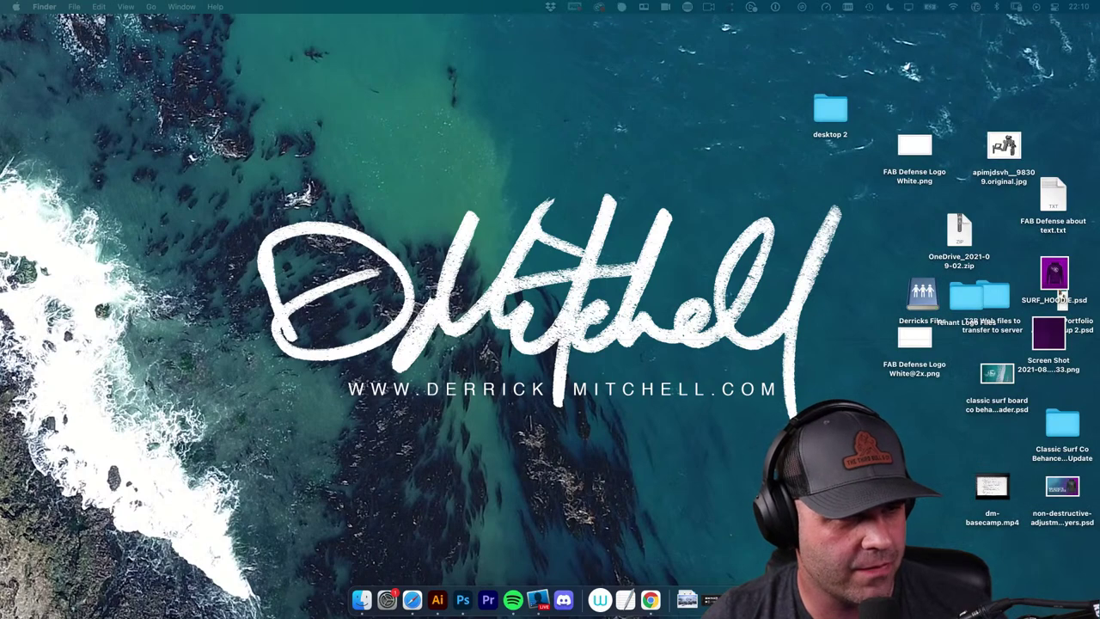
{"action": "key", "text": "F4"}
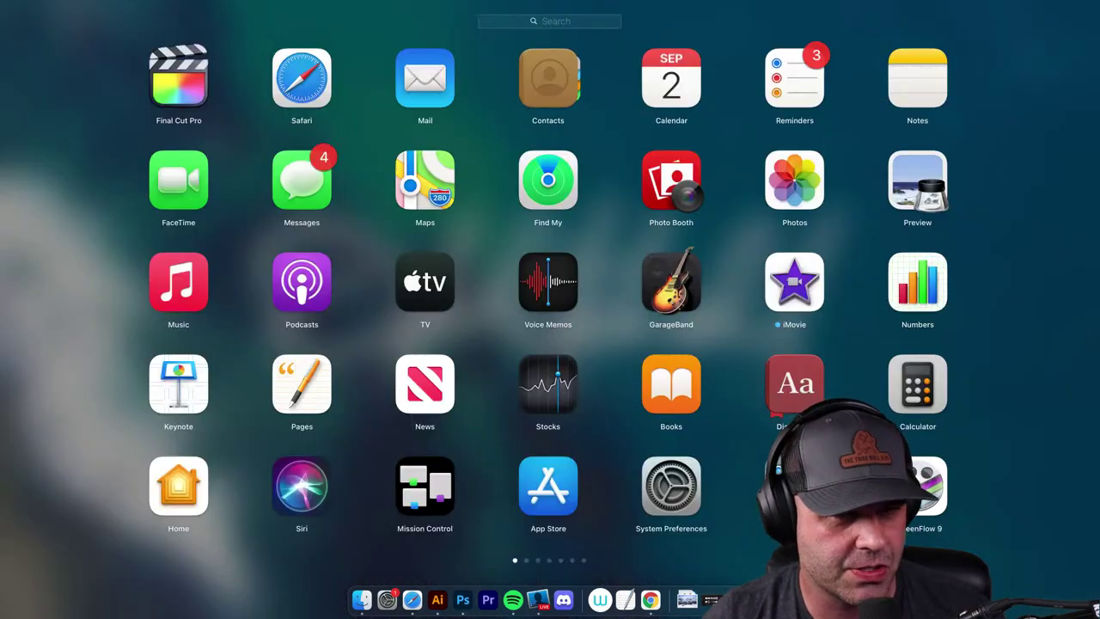
{"action": "left_click", "coordinate": [59, 152]}
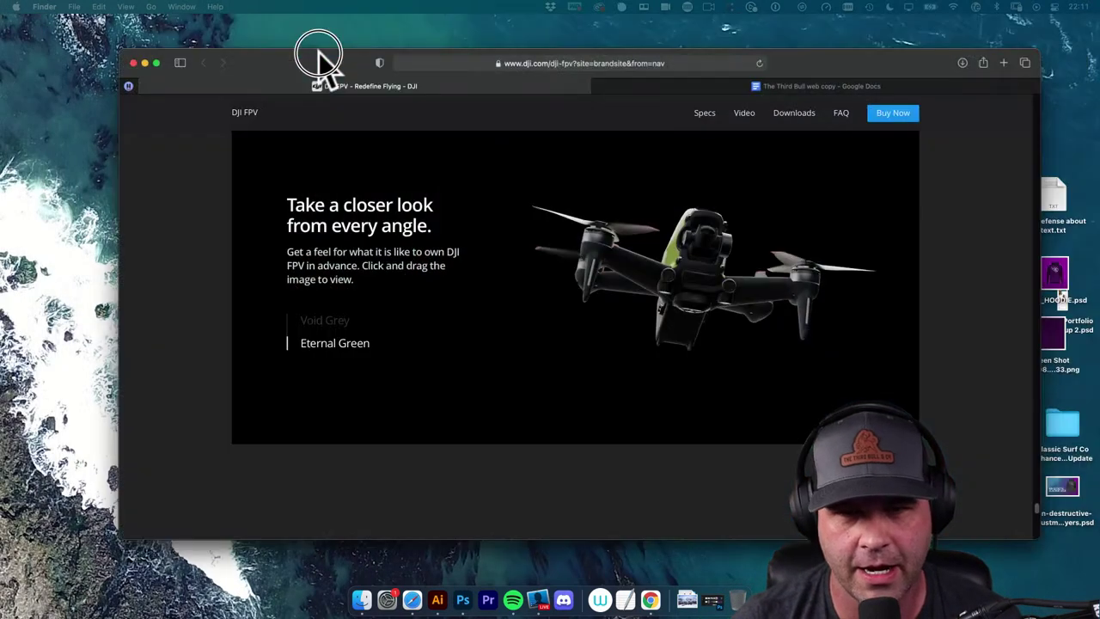
Reposition the Safari DJI FPV window and start moving down the product page
{"action": "left_click_drag", "start_coordinate": [315, 54], "coordinate": [236, 57]}
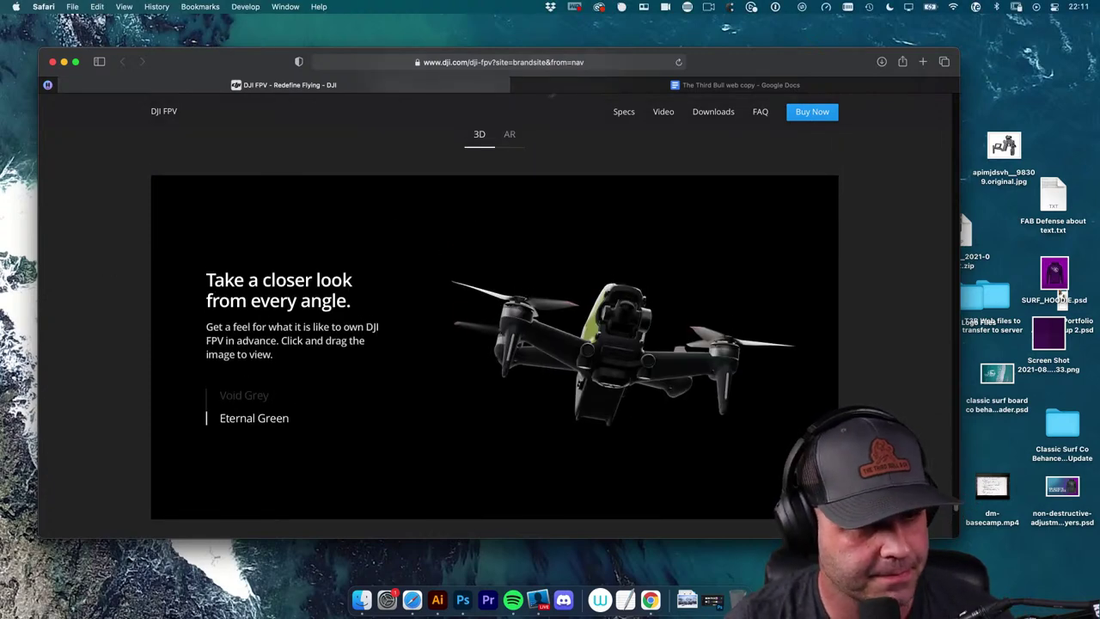
{"action": "scroll", "coordinate": [481, 206], "scroll_direction": "down", "scroll_amount": 20}
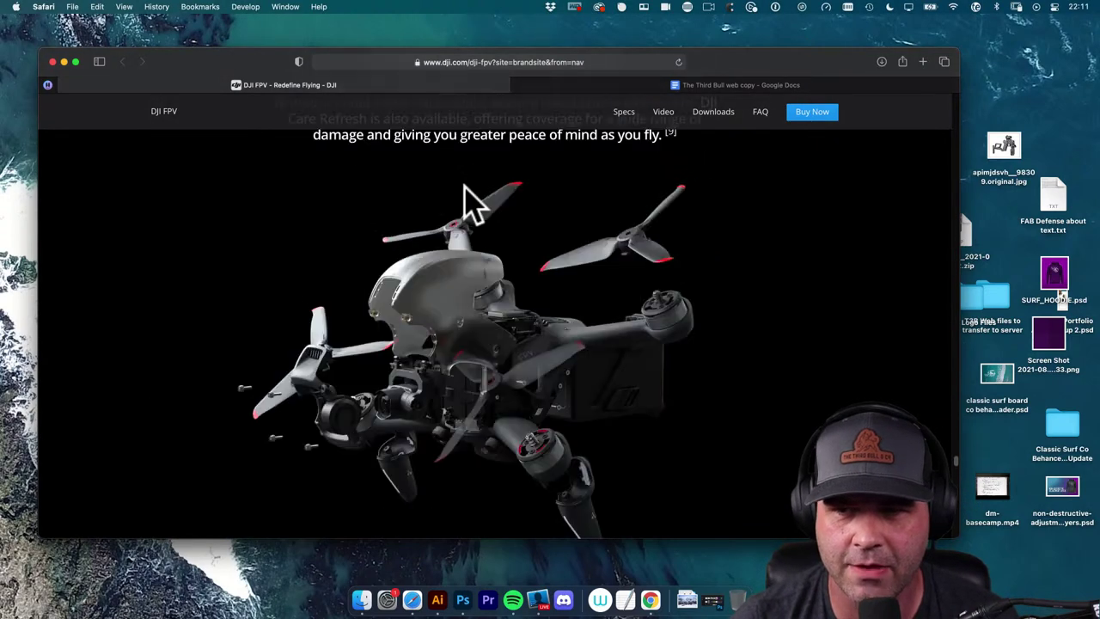
{"action": "scroll", "coordinate": [464, 206], "scroll_direction": "down", "scroll_amount": 20}
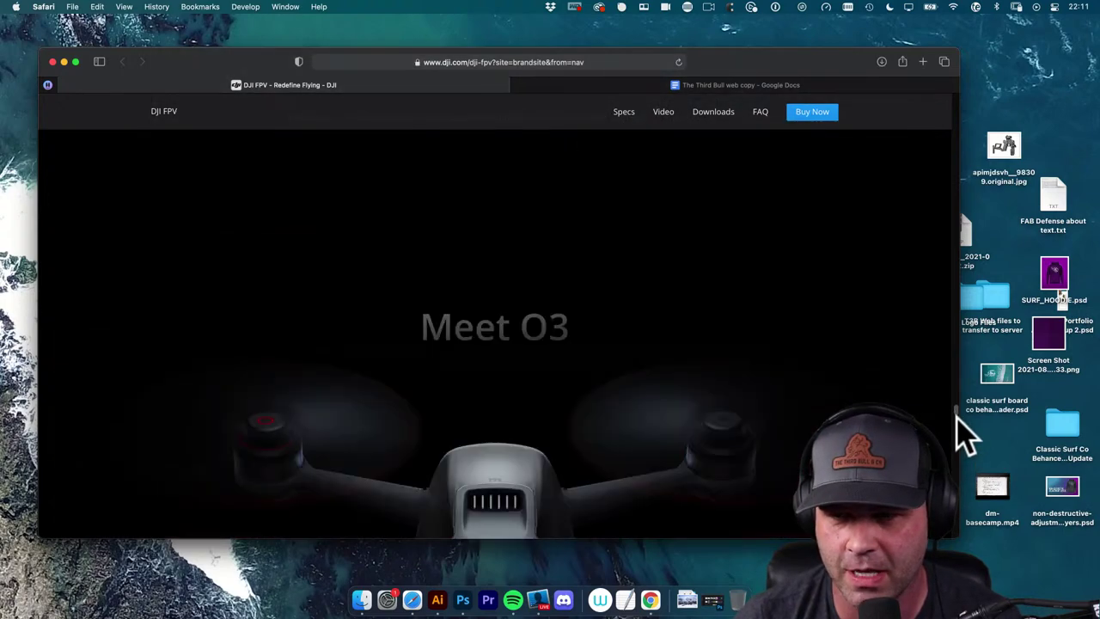
{"action": "scroll", "coordinate": [956, 417], "scroll_direction": "down", "scroll_amount": 10}
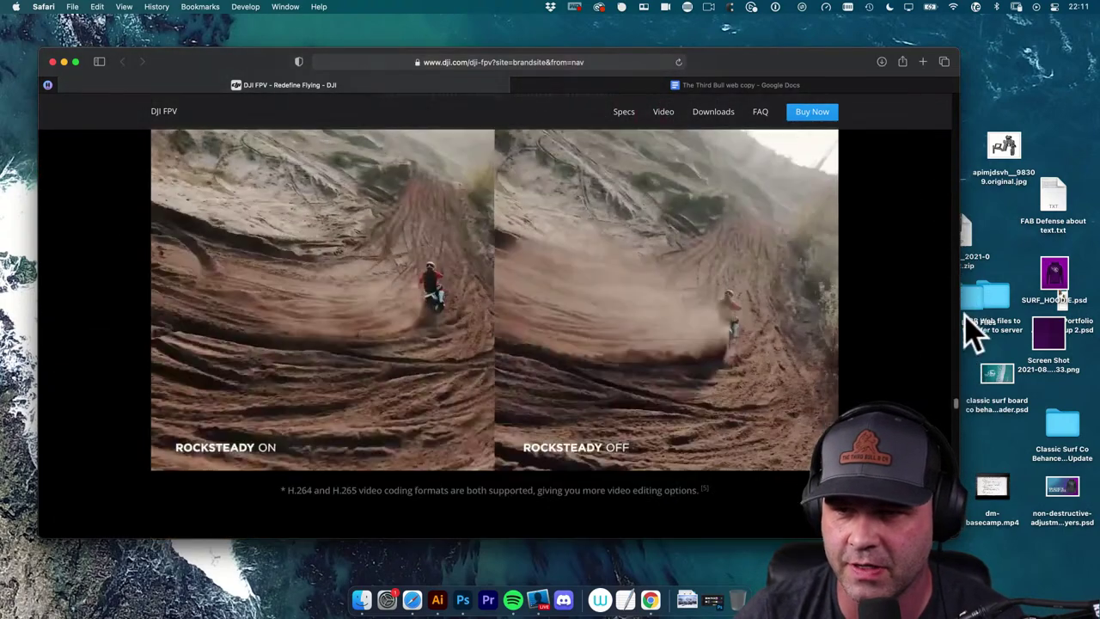
{"action": "left_click_drag", "start_coordinate": [957, 410], "coordinate": [938, 65]}
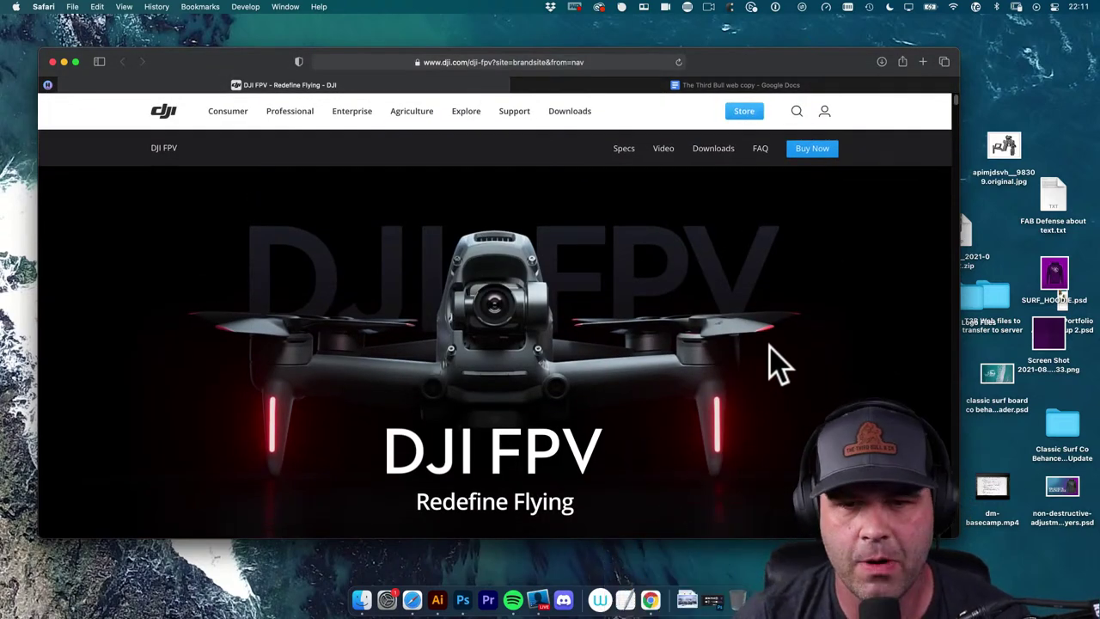
Scroll through the animated sections to the 'Fly through the sky in ways that seem impossible' video
{"action": "scroll", "coordinate": [524, 417], "scroll_direction": "down", "scroll_amount": 3}
{"action": "scroll", "coordinate": [527, 418], "scroll_direction": "up", "scroll_amount": 3}
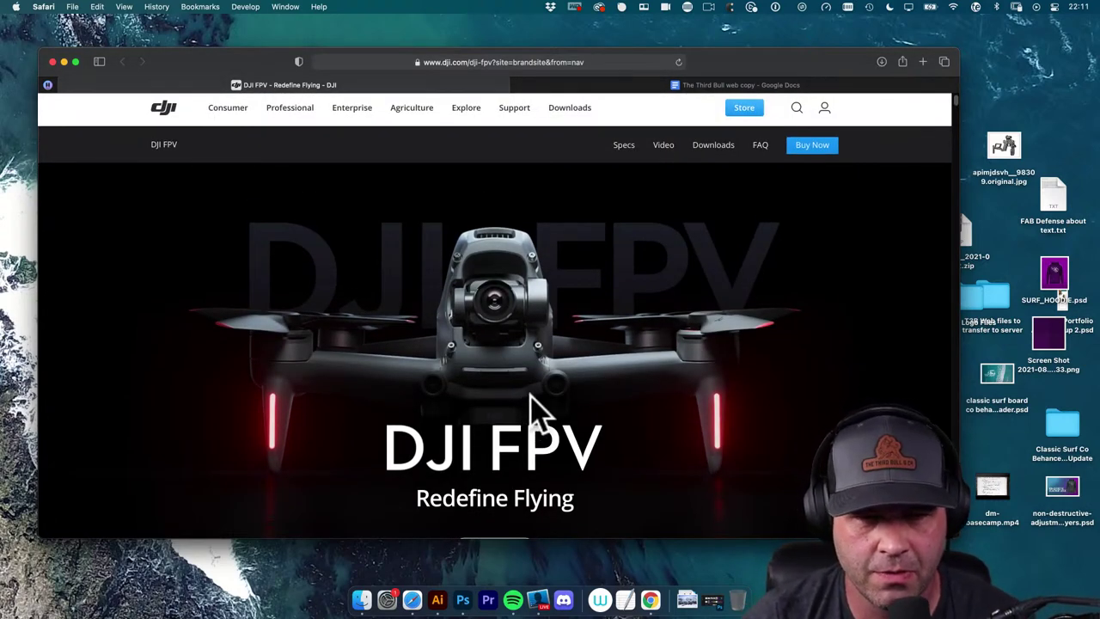
{"action": "scroll", "coordinate": [530, 398], "scroll_direction": "down", "scroll_amount": 5}
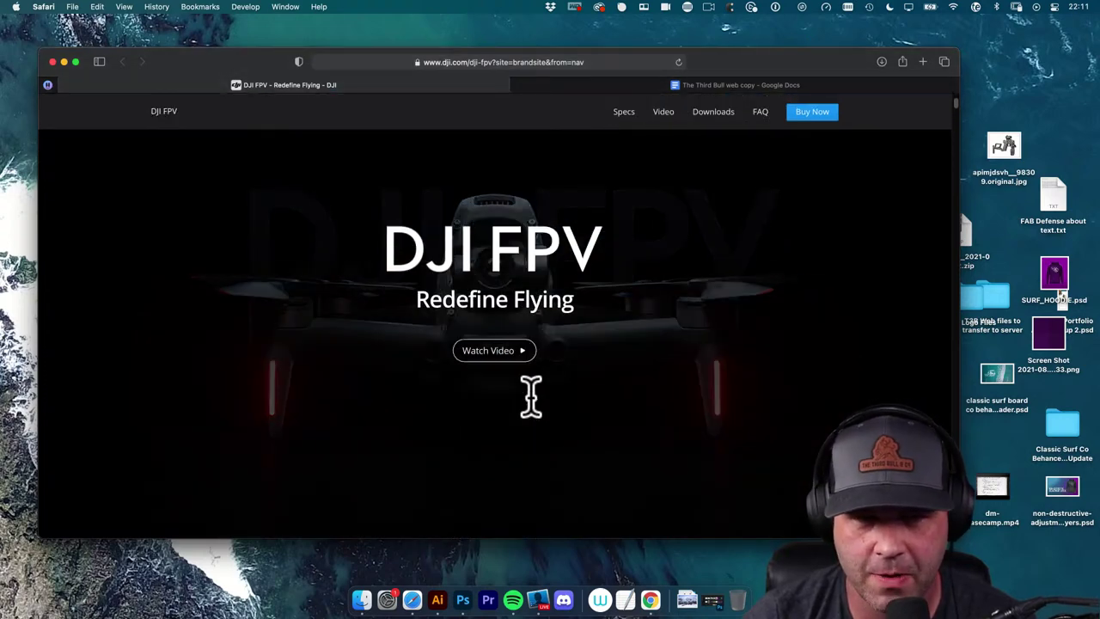
{"action": "scroll", "coordinate": [530, 397], "scroll_direction": "down", "scroll_amount": 5}
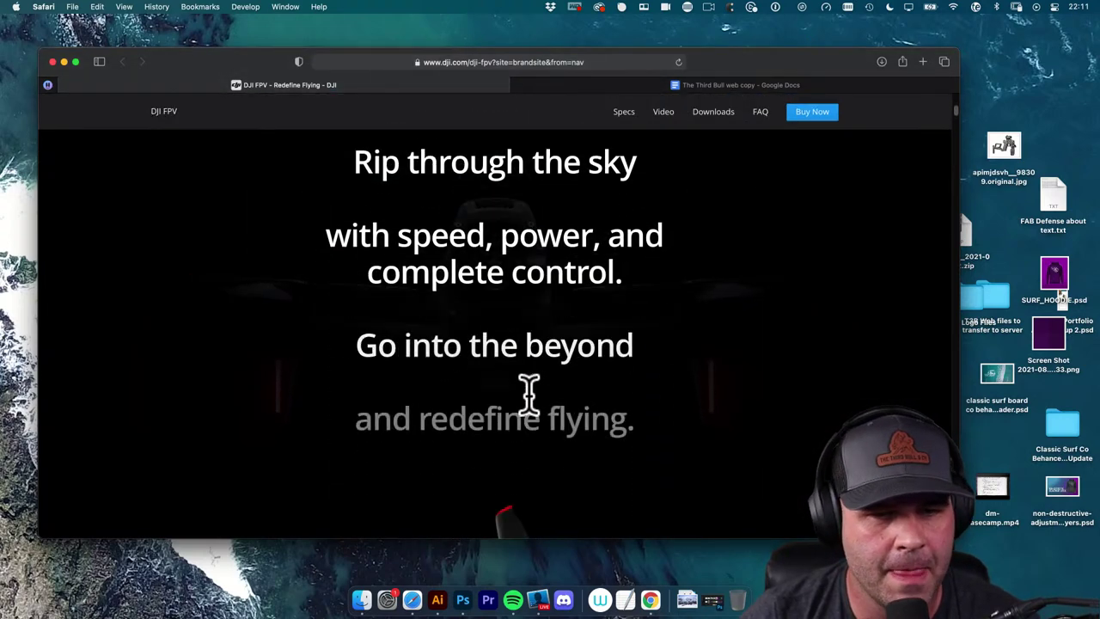
{"action": "scroll", "coordinate": [530, 398], "scroll_direction": "down", "scroll_amount": 5}
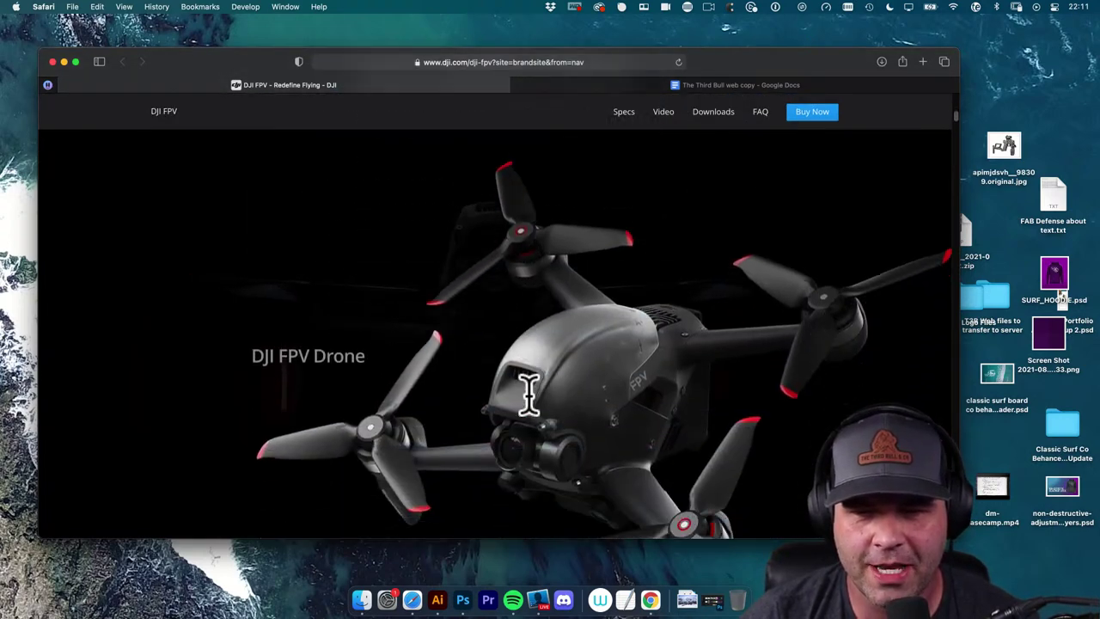
{"action": "scroll", "coordinate": [530, 398], "scroll_direction": "down", "scroll_amount": 5}
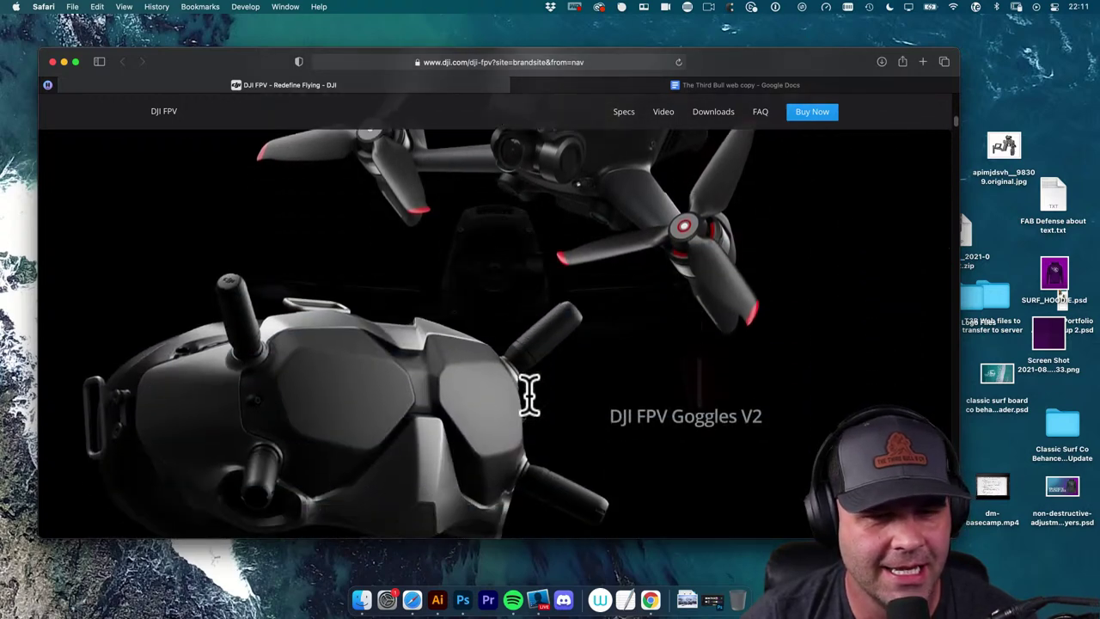
{"action": "scroll", "coordinate": [530, 398], "scroll_direction": "down", "scroll_amount": 10}
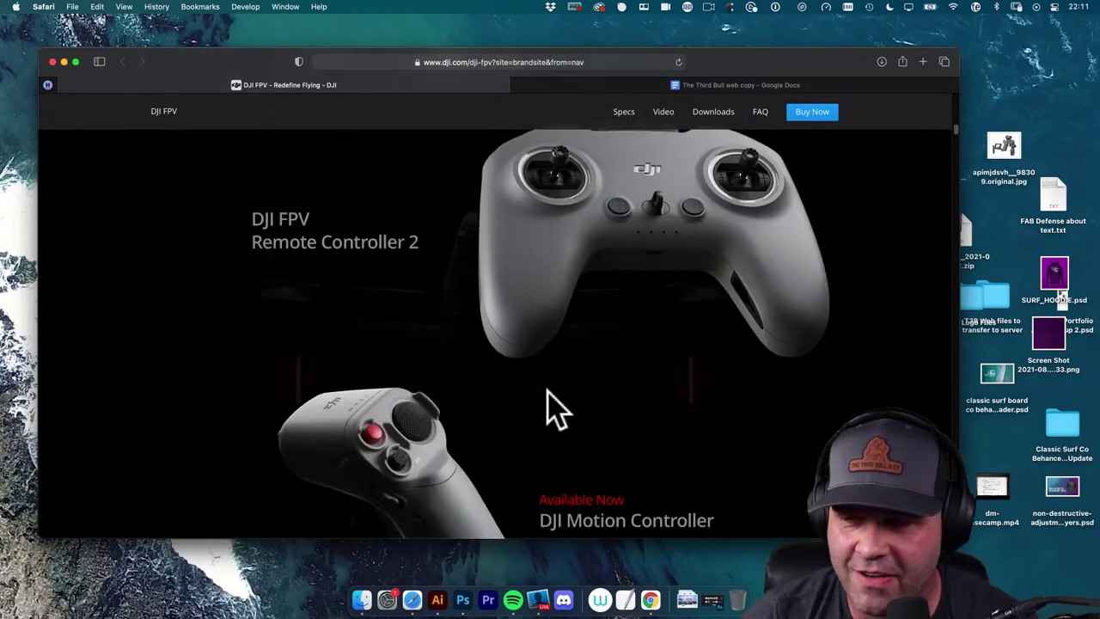
{"action": "scroll", "coordinate": [556, 411], "scroll_direction": "down", "scroll_amount": 10}
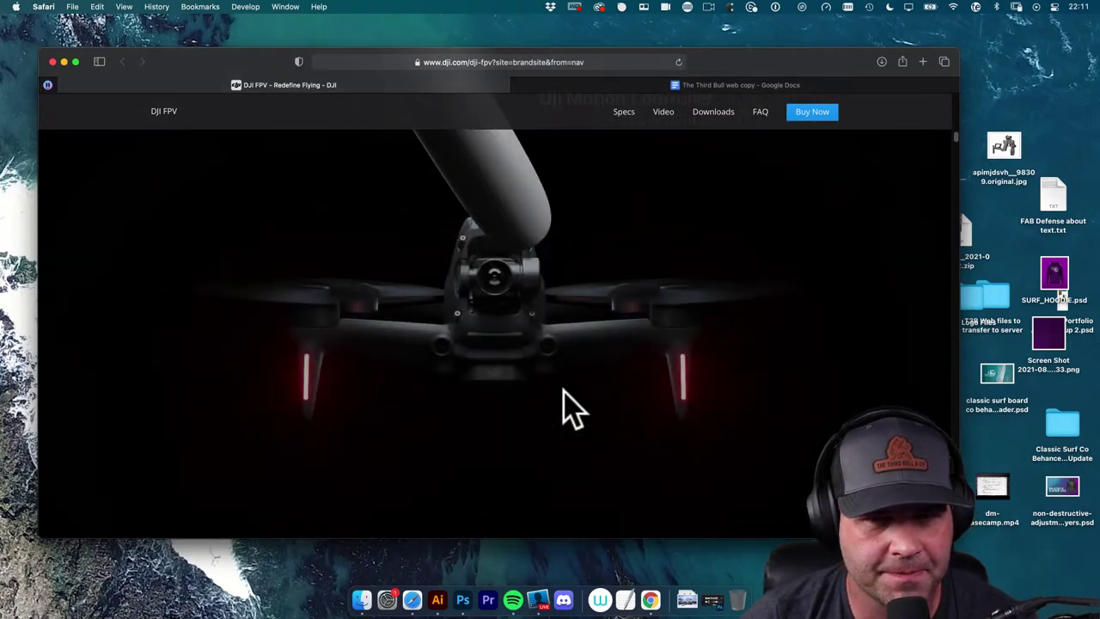
{"action": "scroll", "coordinate": [573, 410], "scroll_direction": "down", "scroll_amount": 3}
{"action": "scroll", "coordinate": [565, 411], "scroll_direction": "down", "scroll_amount": 3}
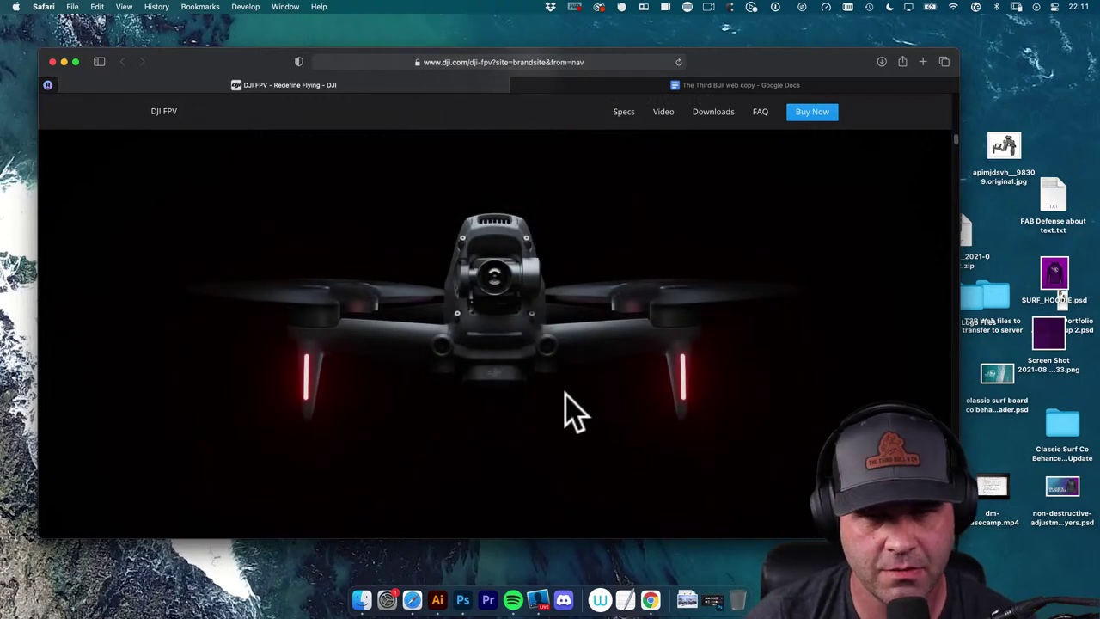
{"action": "scroll", "coordinate": [575, 414], "scroll_direction": "down", "scroll_amount": 3}
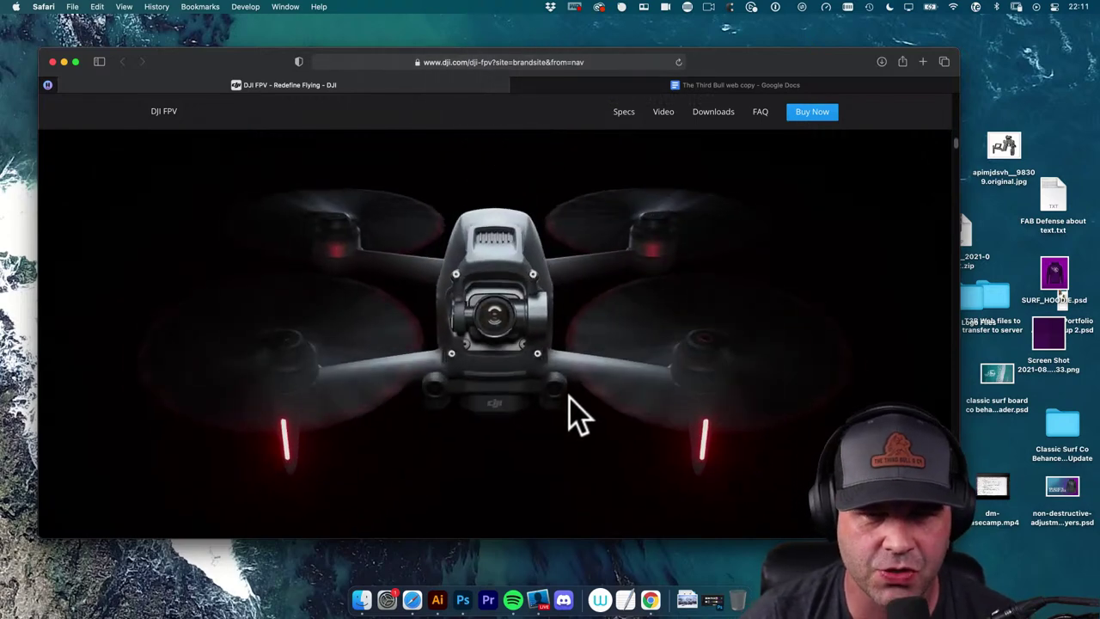
{"action": "scroll", "coordinate": [573, 415], "scroll_direction": "down", "scroll_amount": 5}
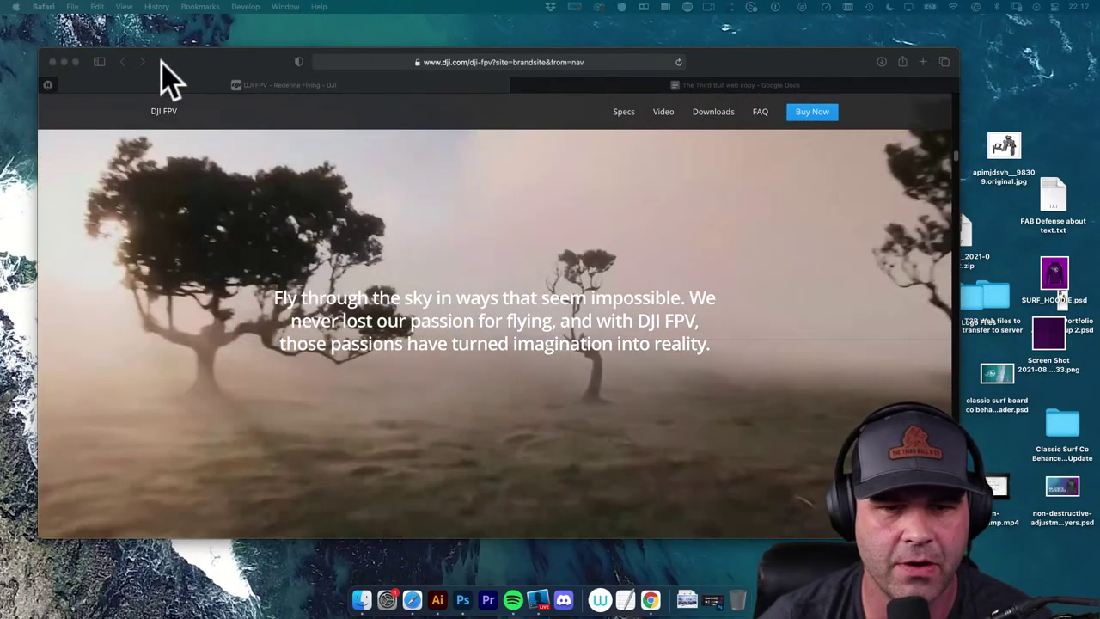
{"action": "key", "text": "super+m"}
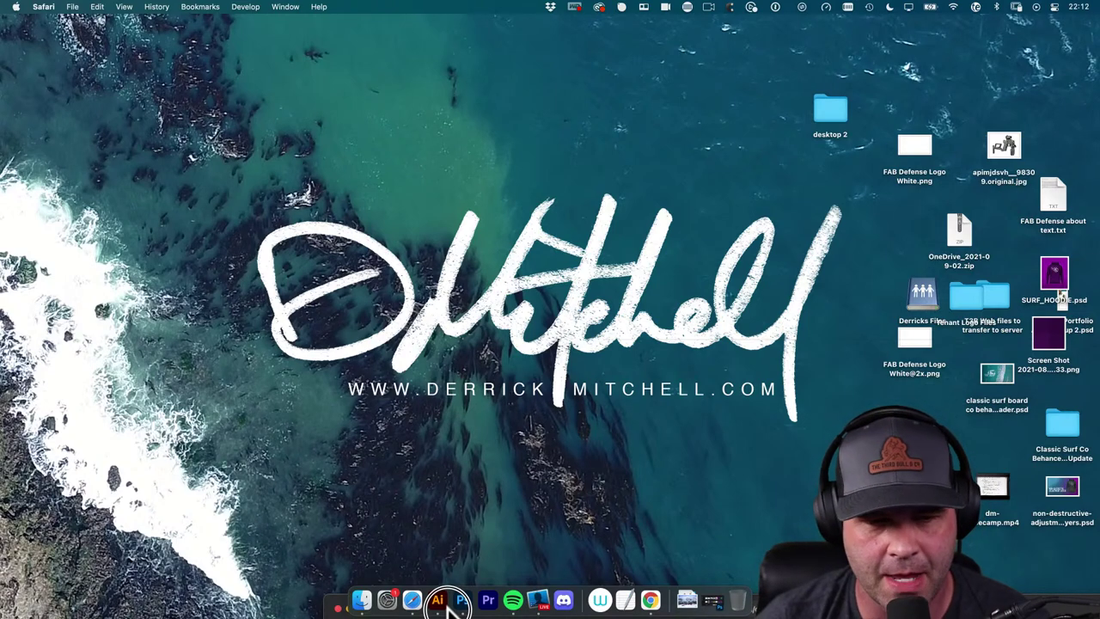
{"action": "left_click", "coordinate": [413, 598]}
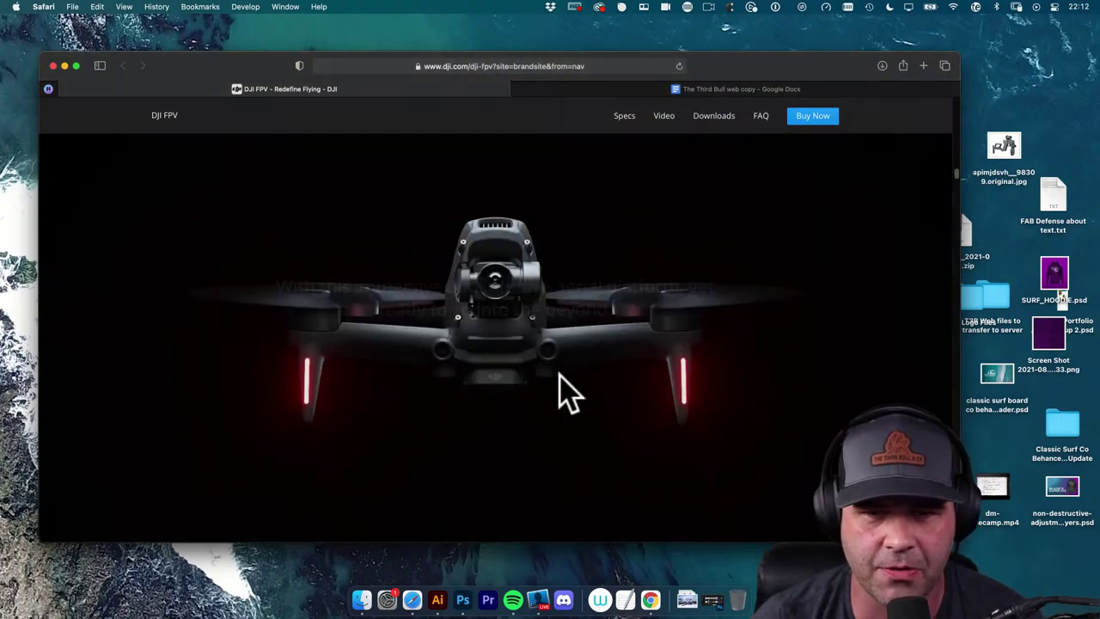
Scroll past the spinning drone, customizable lights and 150° Super-Wide Angle animation to the goggles shot
{"action": "scroll", "coordinate": [590, 397], "scroll_direction": "down", "scroll_amount": 5}
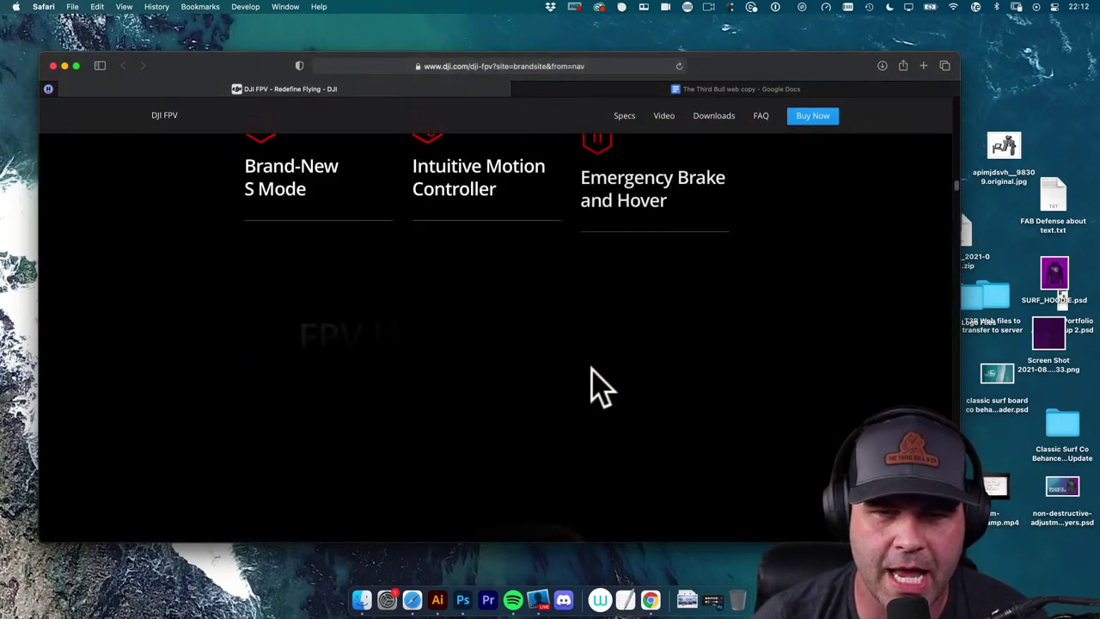
{"action": "scroll", "coordinate": [598, 388], "scroll_direction": "down", "scroll_amount": 3}
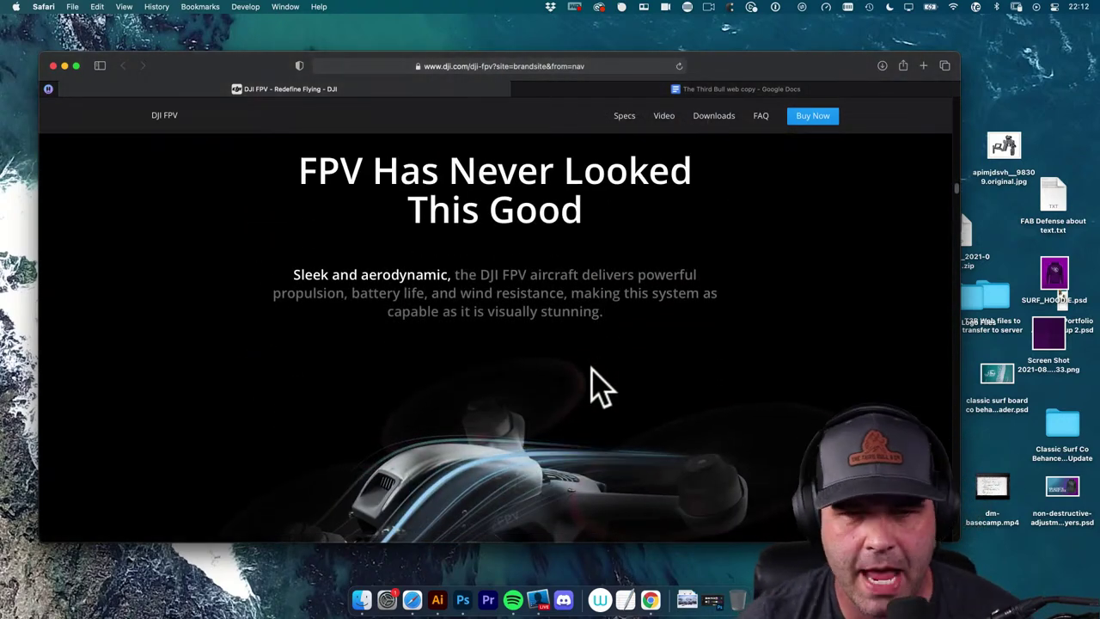
{"action": "scroll", "coordinate": [598, 389], "scroll_direction": "down", "scroll_amount": 4}
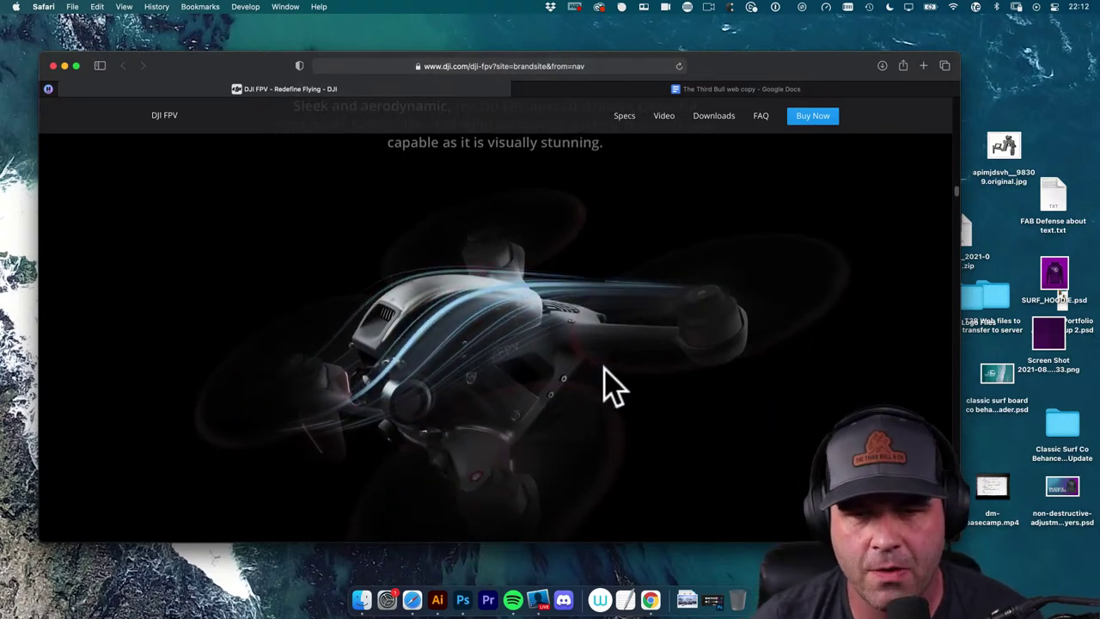
{"action": "scroll", "coordinate": [612, 387], "scroll_direction": "down", "scroll_amount": 4}
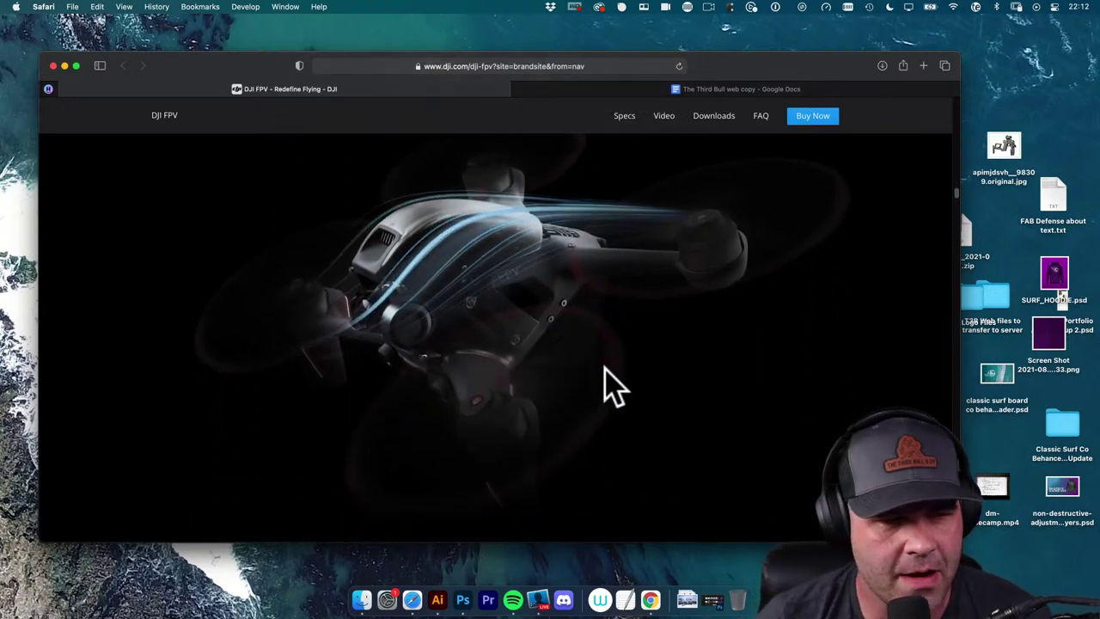
{"action": "scroll", "coordinate": [612, 387], "scroll_direction": "down", "scroll_amount": 4}
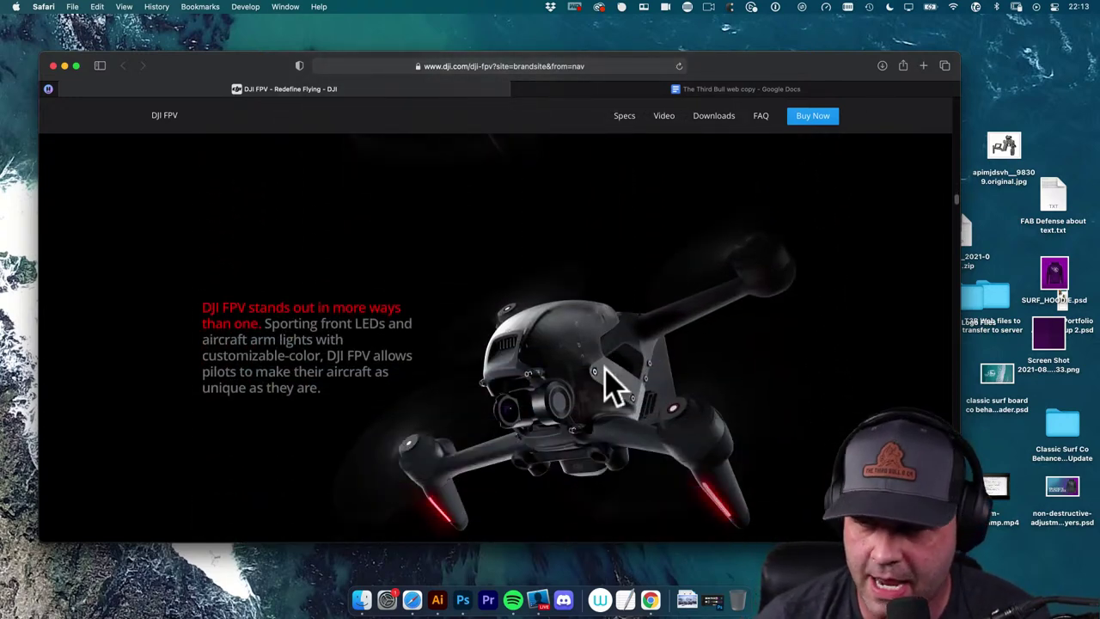
{"action": "scroll", "coordinate": [612, 386], "scroll_direction": "down", "scroll_amount": 2}
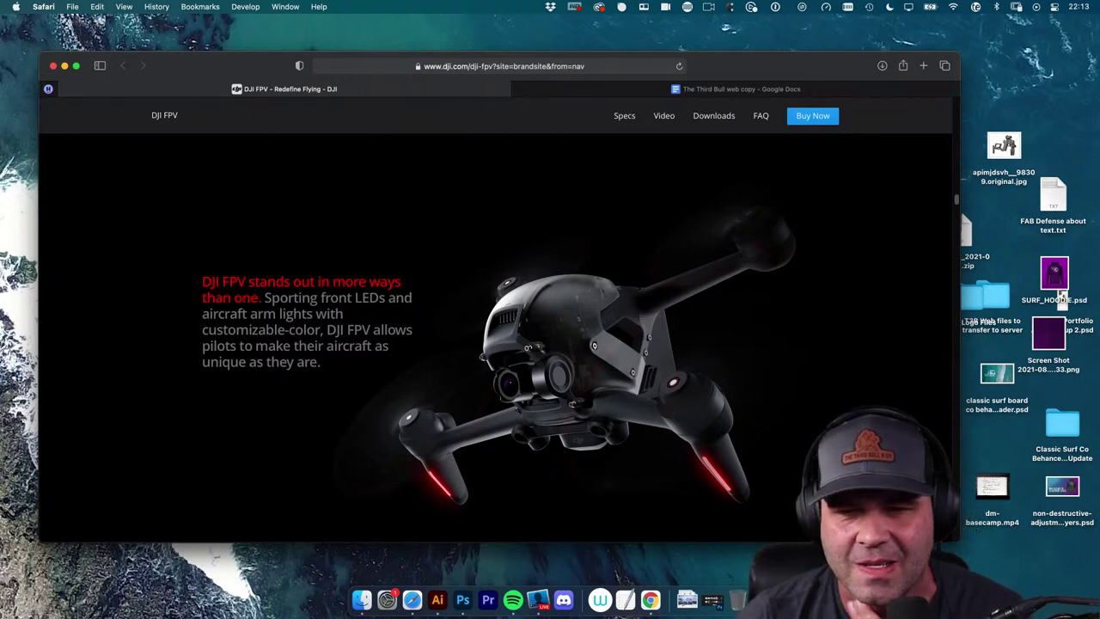
{"action": "scroll", "coordinate": [736, 437], "scroll_direction": "down", "scroll_amount": 2}
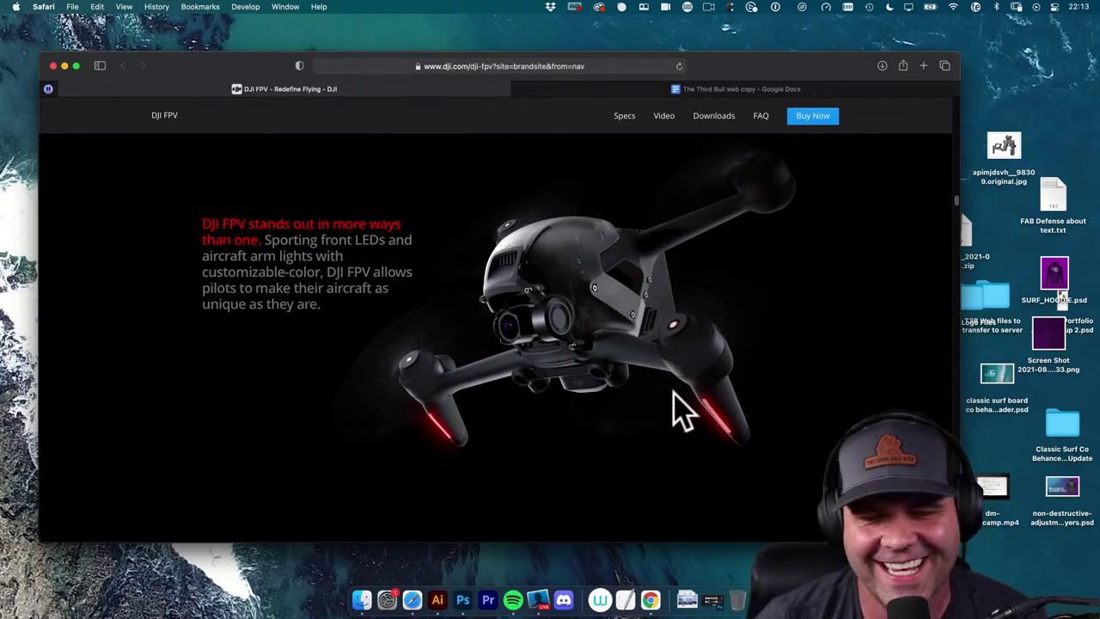
{"action": "scroll", "coordinate": [645, 393], "scroll_direction": "down", "scroll_amount": 3}
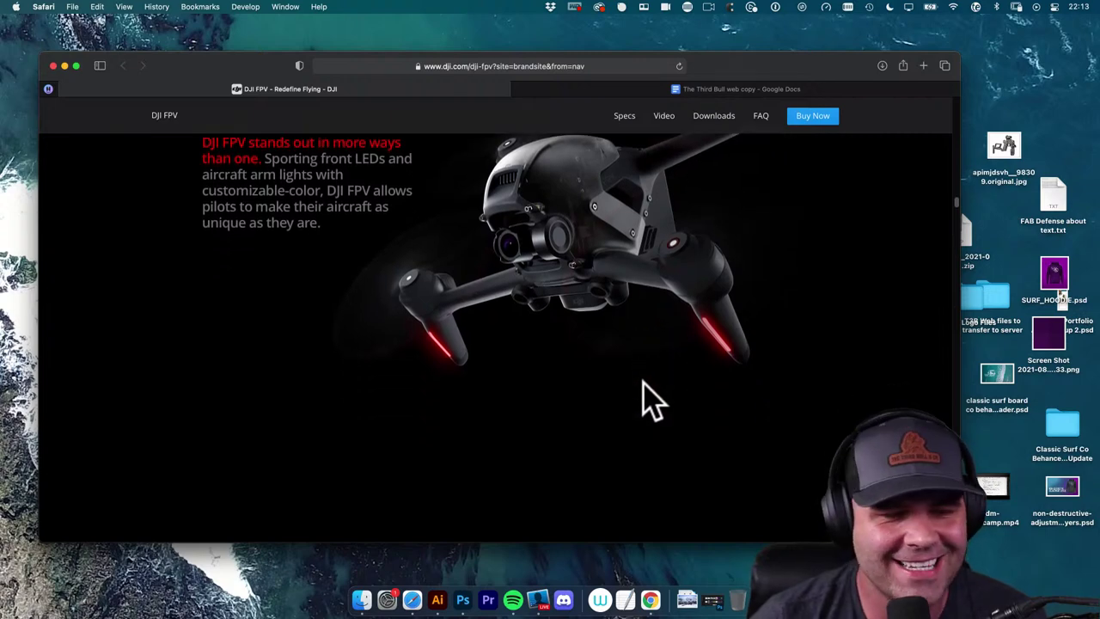
{"action": "scroll", "coordinate": [650, 400], "scroll_direction": "down", "scroll_amount": 10}
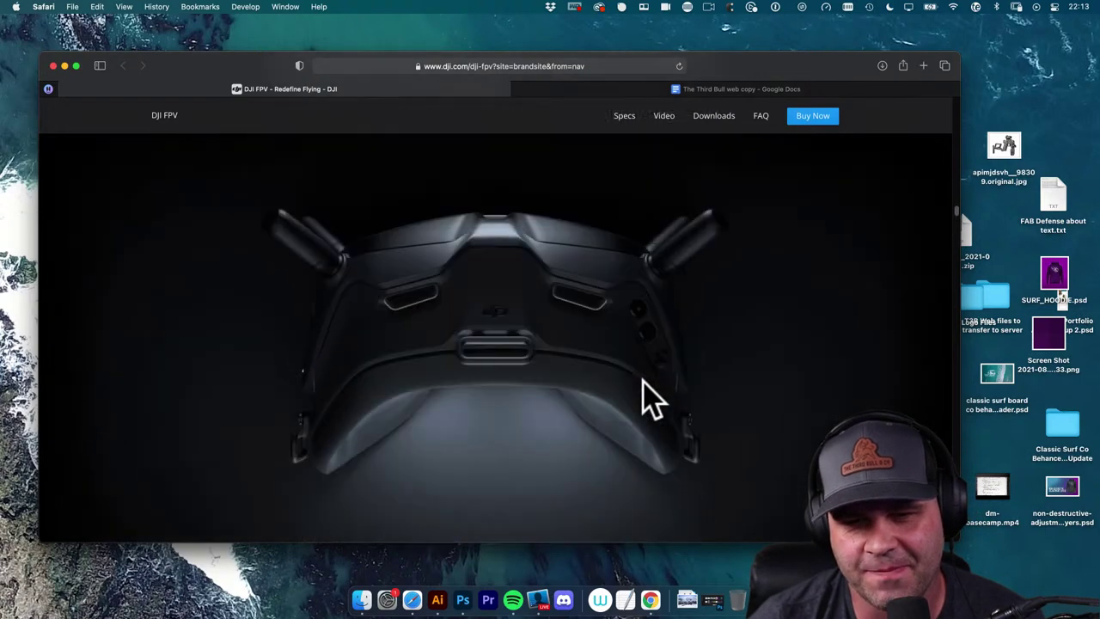
{"action": "scroll", "coordinate": [650, 400], "scroll_direction": "down", "scroll_amount": 3}
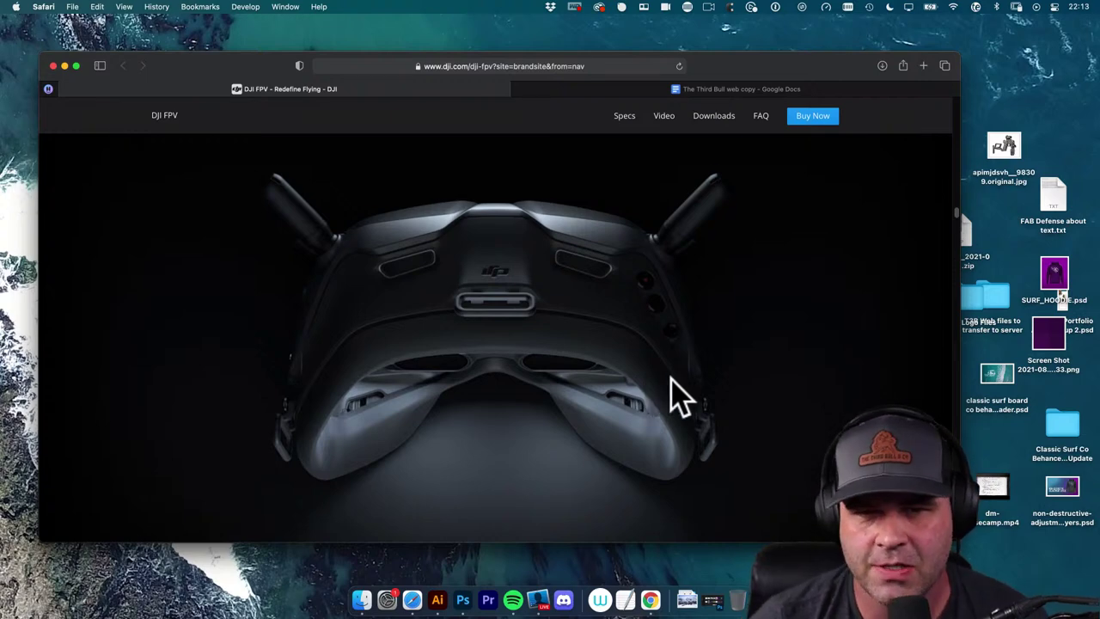
{"action": "scroll", "coordinate": [670, 376], "scroll_direction": "down", "scroll_amount": 3}
{"action": "scroll", "coordinate": [668, 385], "scroll_direction": "down", "scroll_amount": 3}
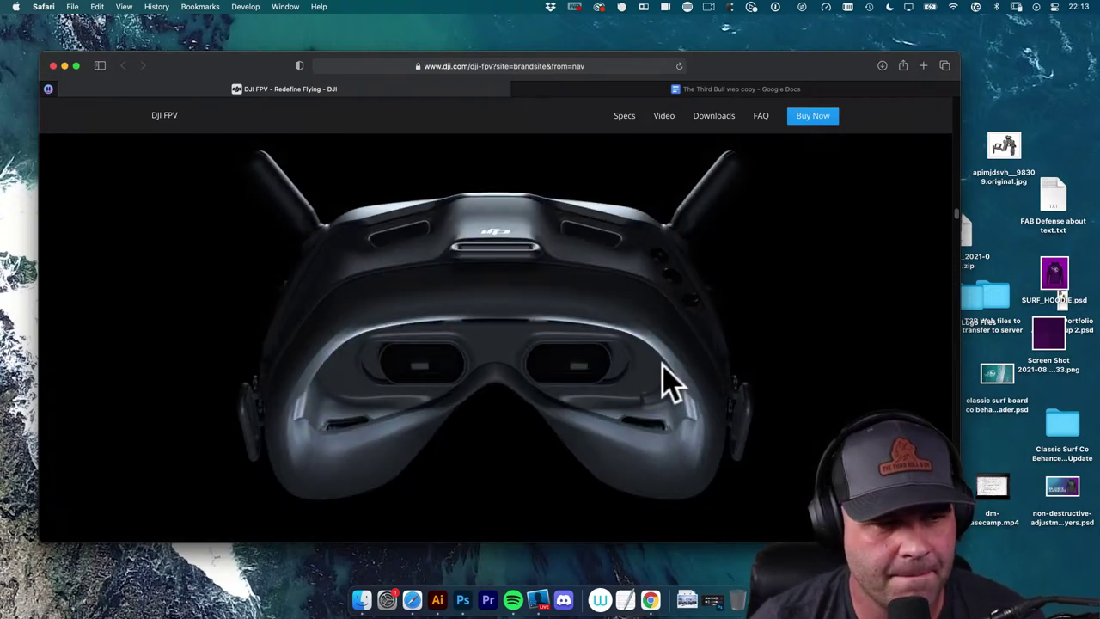
{"action": "scroll", "coordinate": [670, 385], "scroll_direction": "down", "scroll_amount": 3}
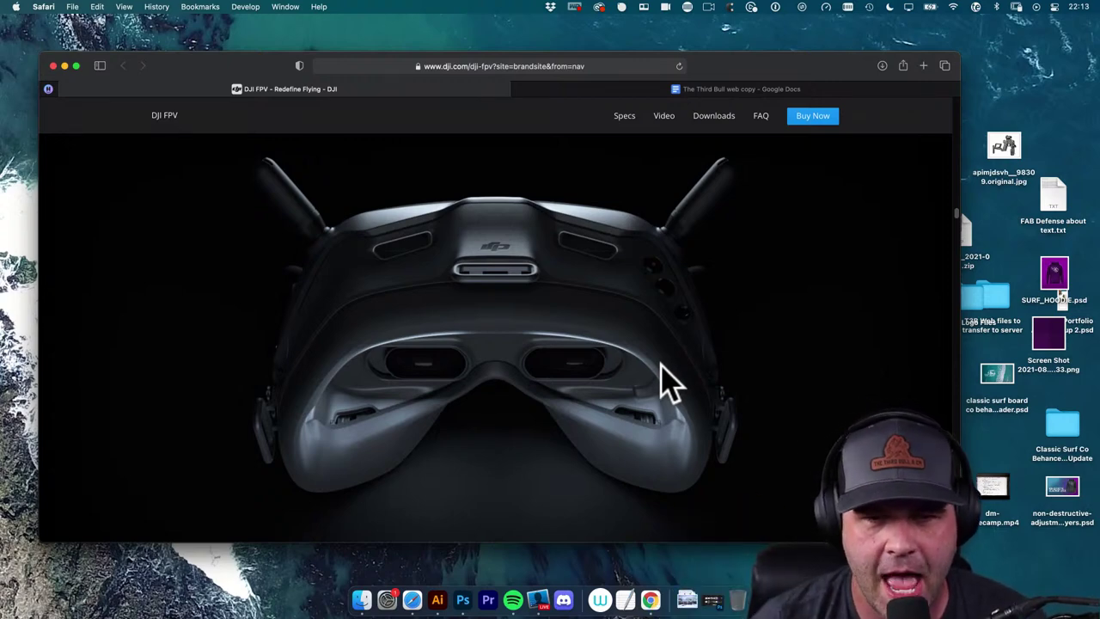
{"action": "scroll", "coordinate": [670, 385], "scroll_direction": "down", "scroll_amount": 3}
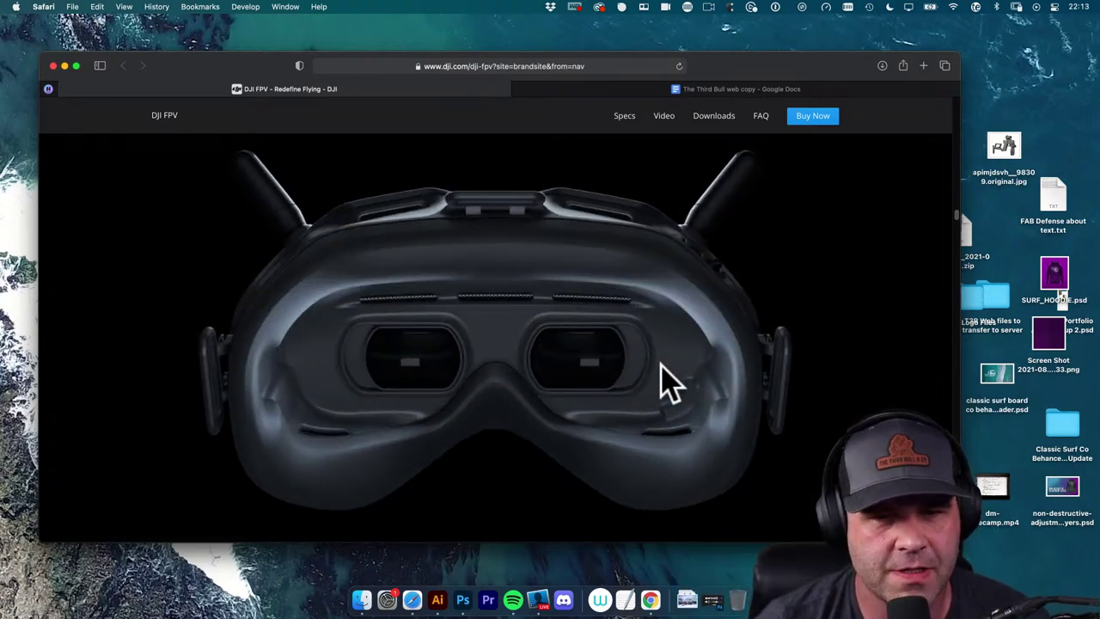
{"action": "scroll", "coordinate": [670, 384], "scroll_direction": "down", "scroll_amount": 3}
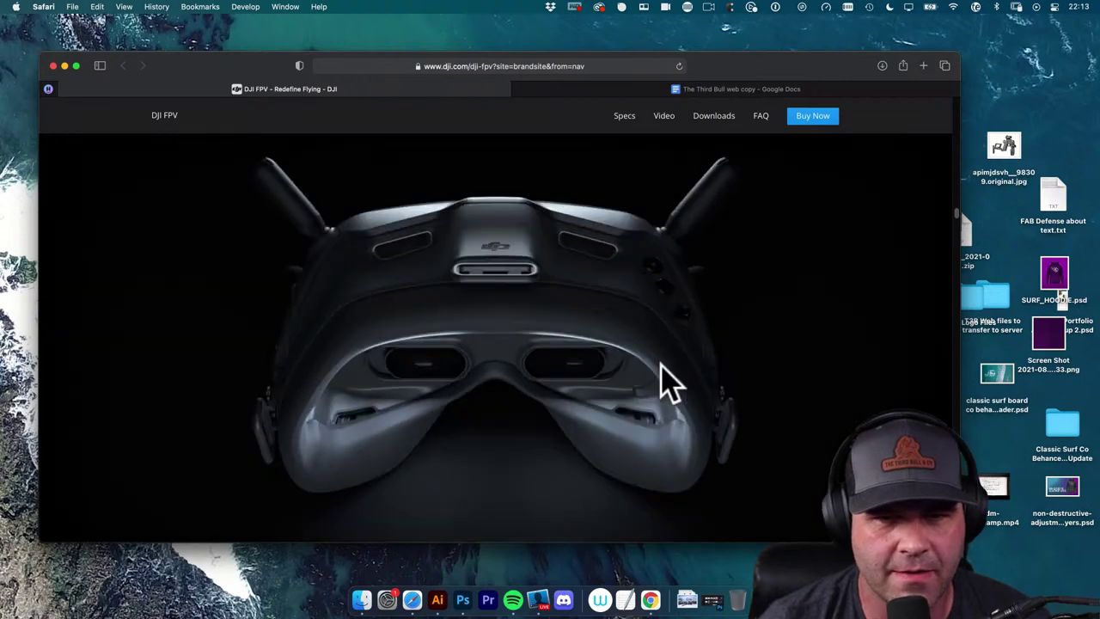
{"action": "scroll", "coordinate": [670, 385], "scroll_direction": "down", "scroll_amount": 5}
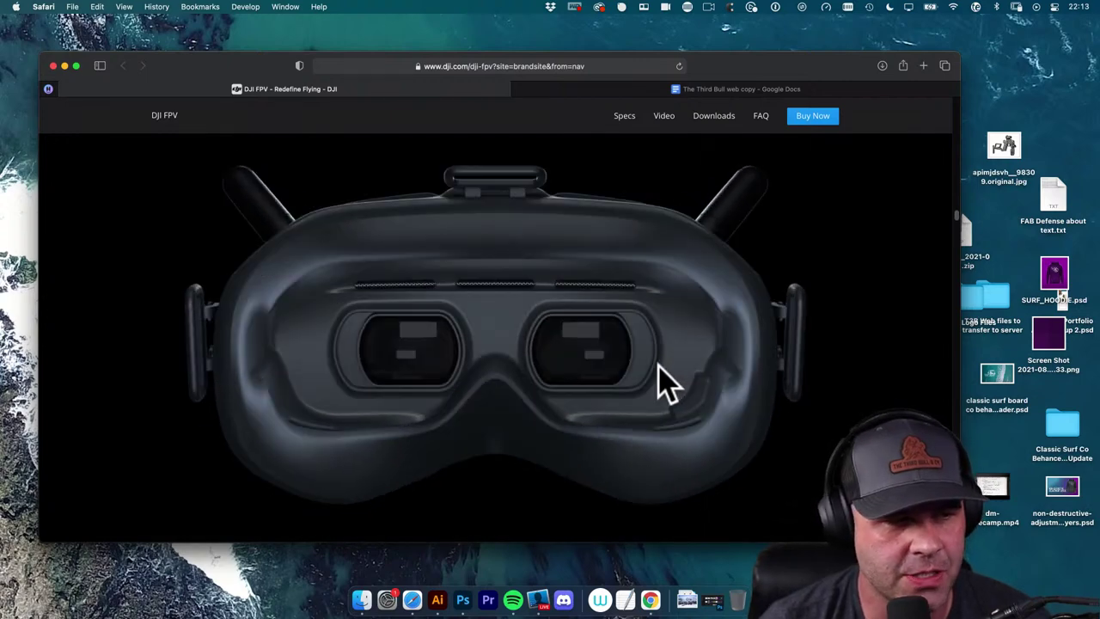
{"action": "scroll", "coordinate": [682, 382], "scroll_direction": "down", "scroll_amount": 1}
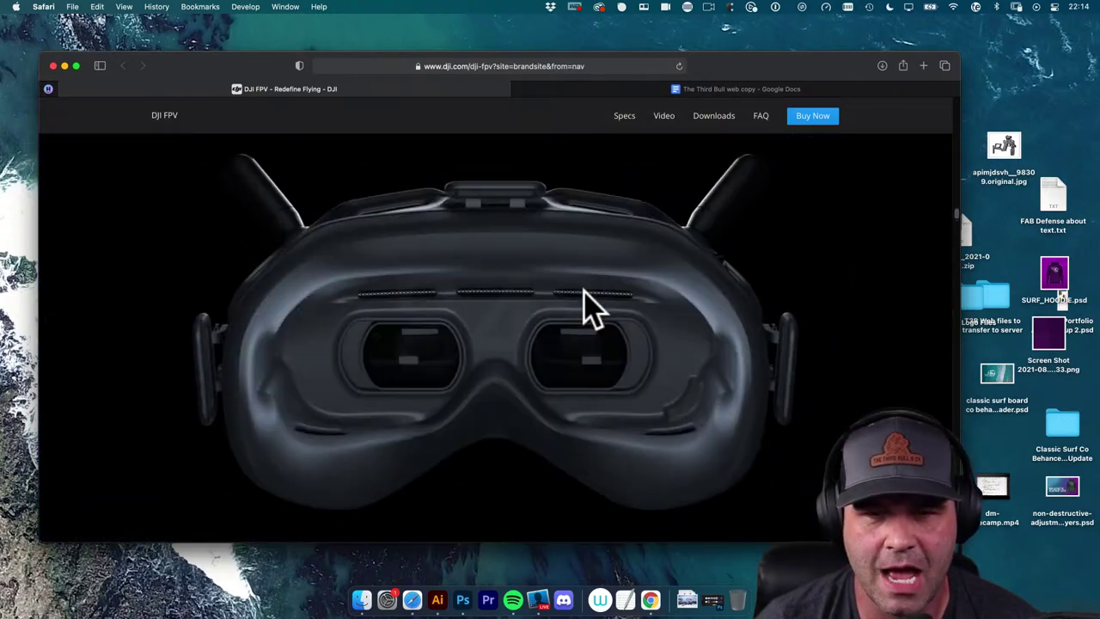
Scroll past the 84° view and 120 fps Max Frame Rate highlights to the three flight modes
{"action": "scroll", "coordinate": [584, 305], "scroll_direction": "down", "scroll_amount": 5}
{"action": "scroll", "coordinate": [581, 307], "scroll_direction": "up", "scroll_amount": 1}
{"action": "scroll", "coordinate": [644, 319], "scroll_direction": "down", "scroll_amount": 5}
{"action": "scroll", "coordinate": [644, 318], "scroll_direction": "up", "scroll_amount": 5}
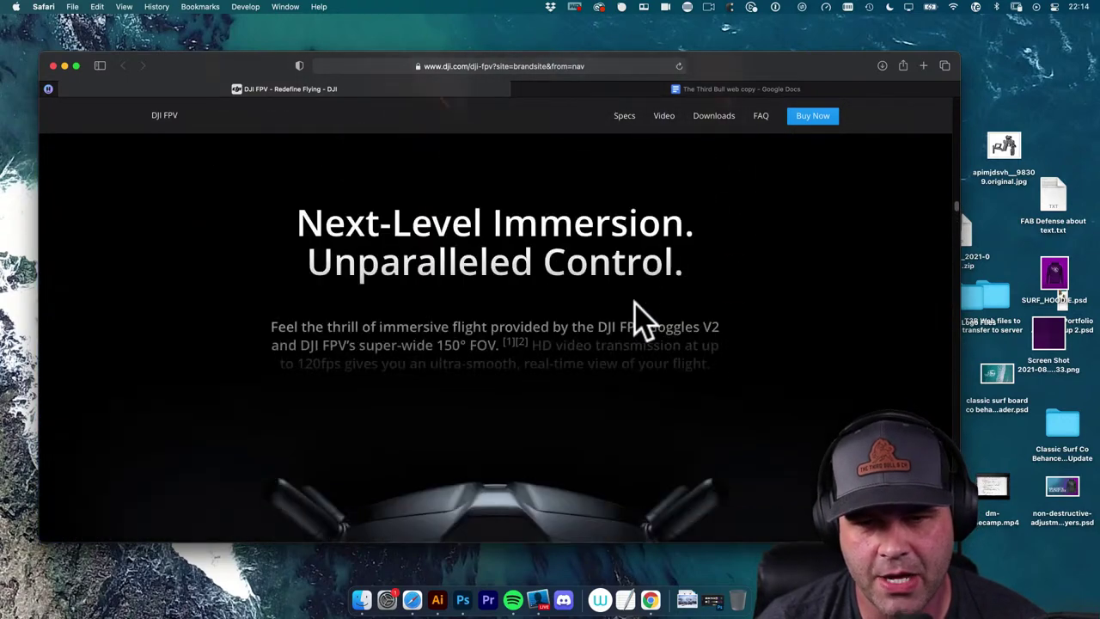
{"action": "scroll", "coordinate": [643, 319], "scroll_direction": "down", "scroll_amount": 5}
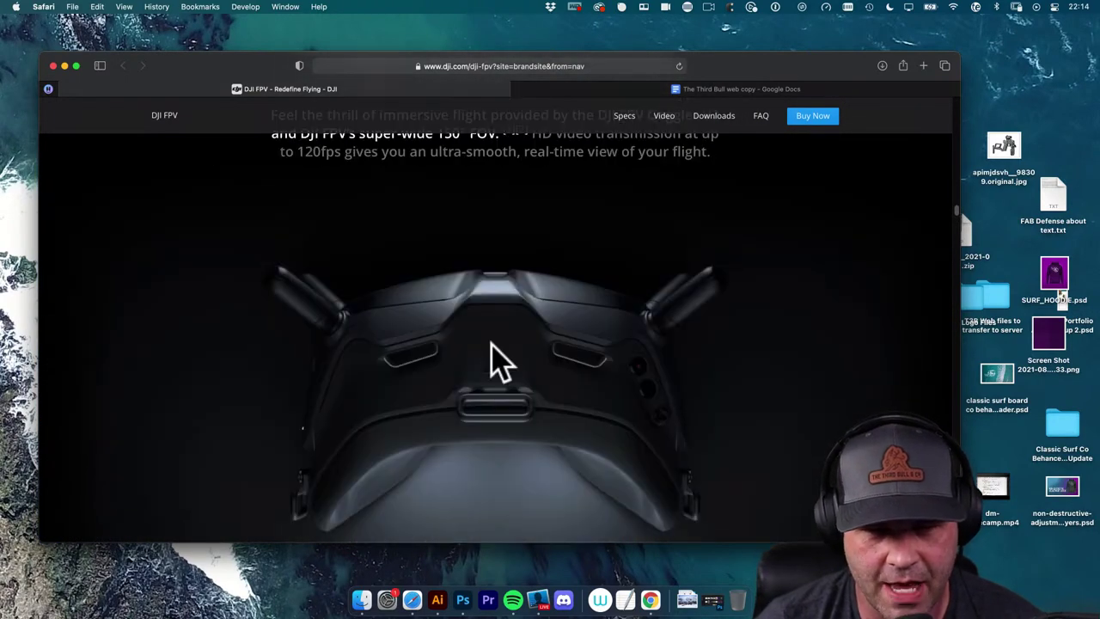
{"action": "scroll", "coordinate": [498, 363], "scroll_direction": "down", "scroll_amount": 1}
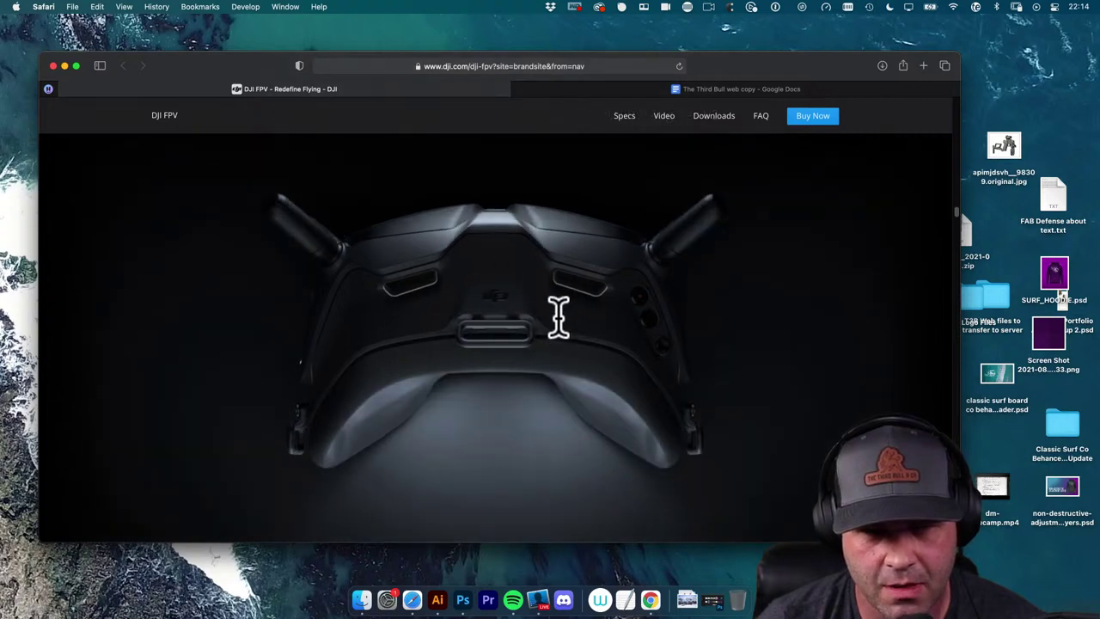
{"action": "scroll", "coordinate": [618, 337], "scroll_direction": "down", "scroll_amount": 2}
{"action": "scroll", "coordinate": [612, 335], "scroll_direction": "down", "scroll_amount": 3}
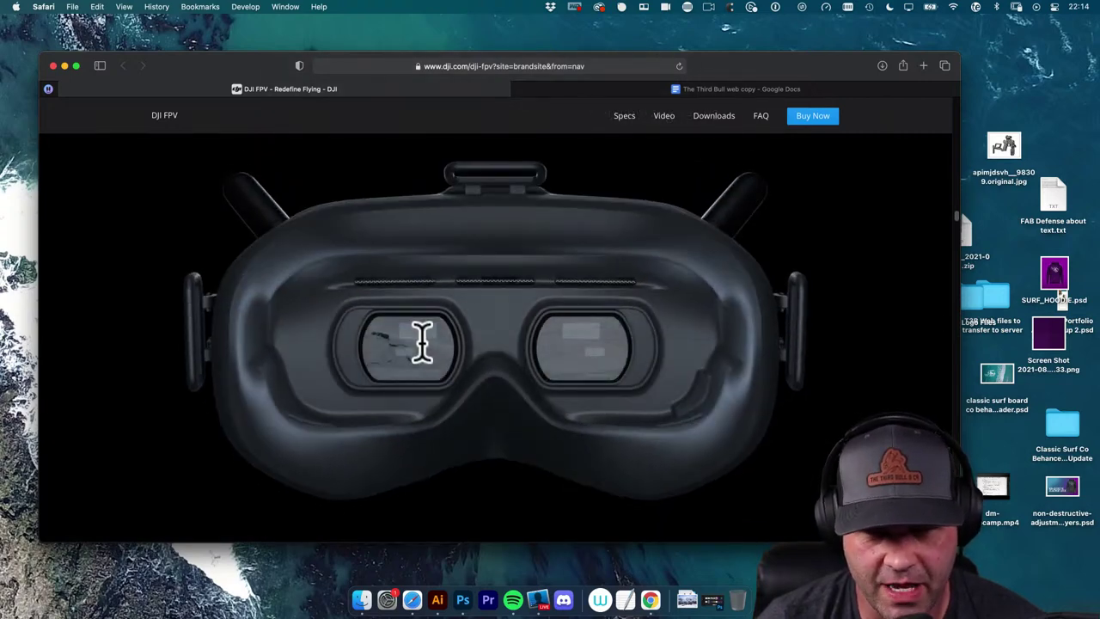
{"action": "scroll", "coordinate": [470, 354], "scroll_direction": "down", "scroll_amount": 2}
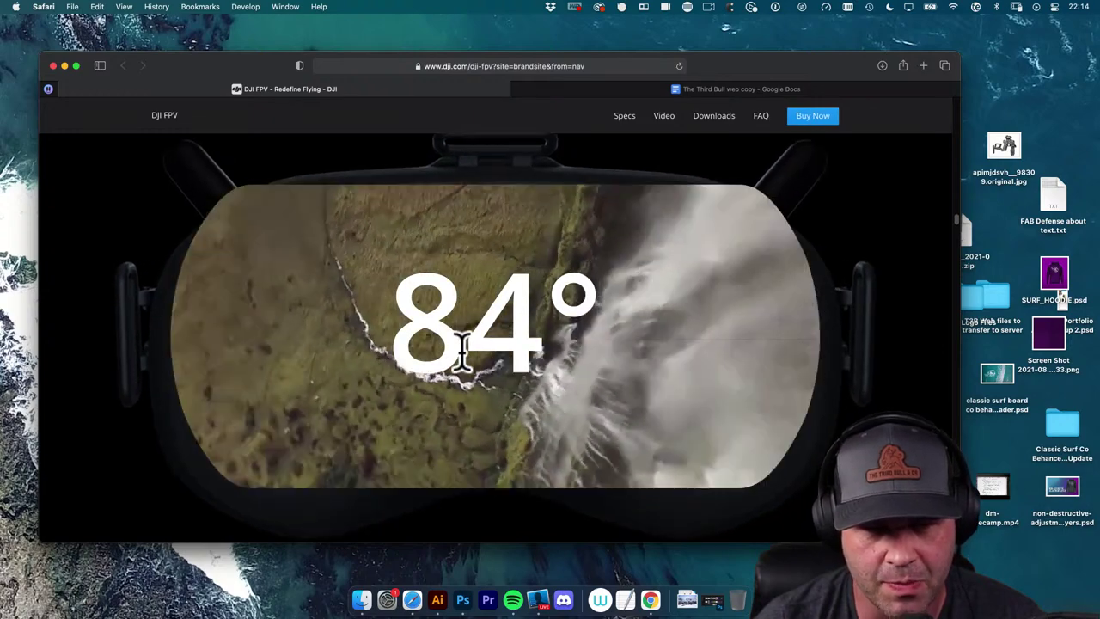
{"action": "scroll", "coordinate": [462, 351], "scroll_direction": "up", "scroll_amount": 5}
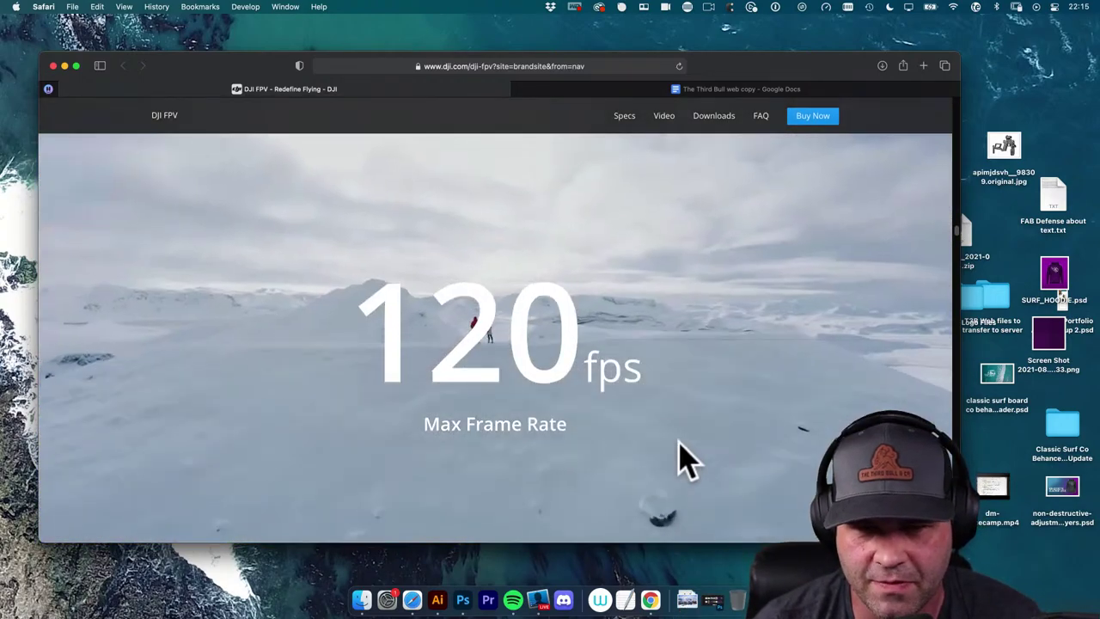
{"action": "scroll", "coordinate": [683, 459], "scroll_direction": "down", "scroll_amount": 5}
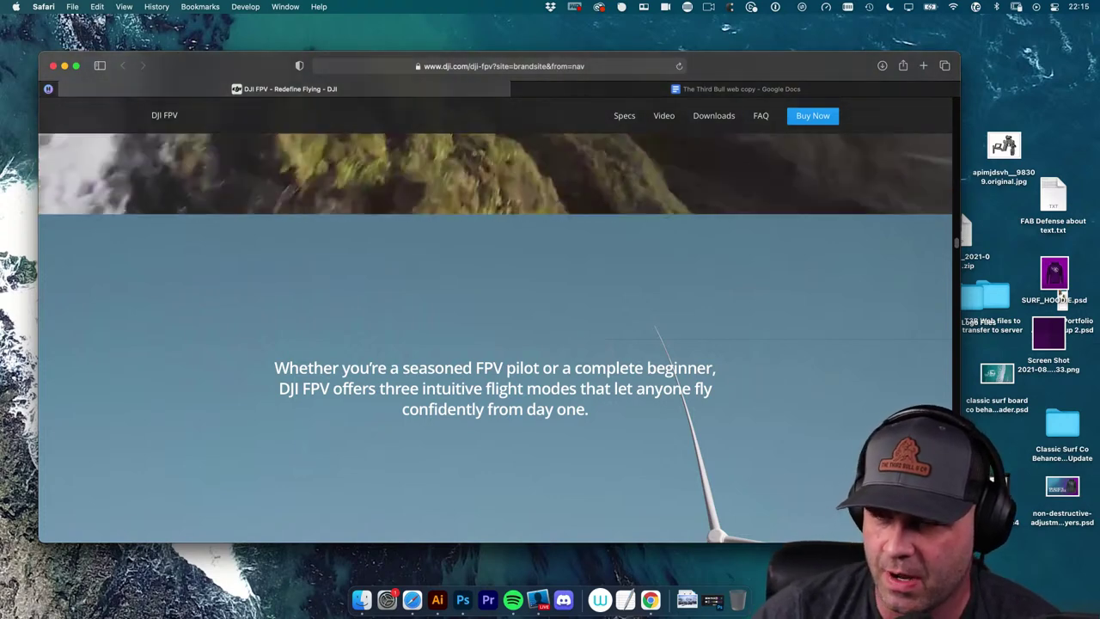
Scroll past Unreal Footage, RockSteady and 10 km transmission sections to the canyon flight video
{"action": "scroll", "coordinate": [727, 455], "scroll_direction": "down", "scroll_amount": 5}
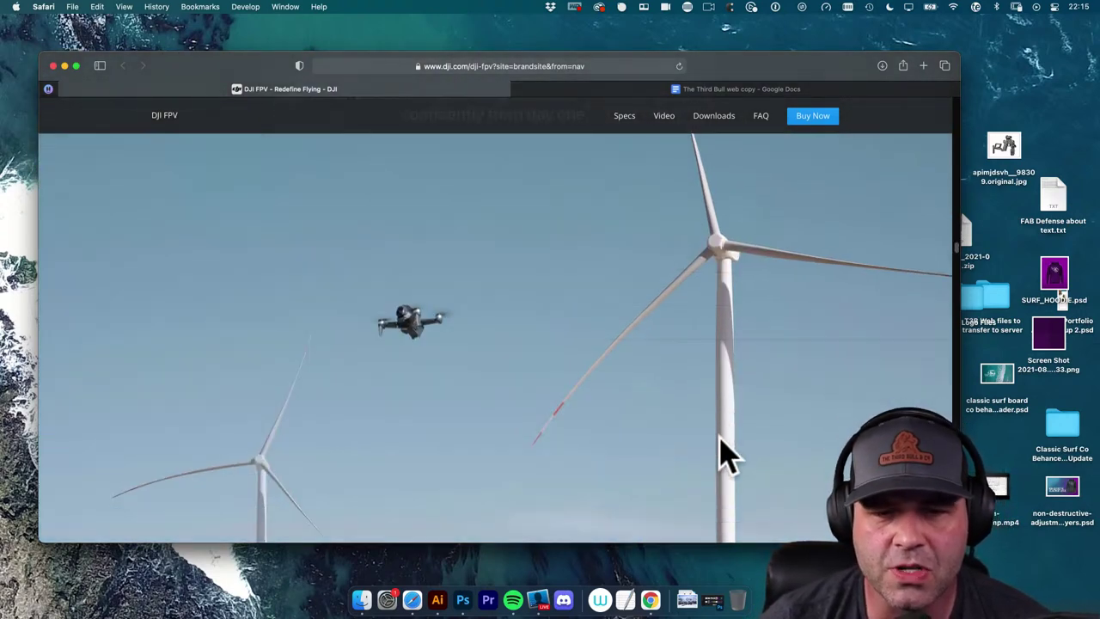
{"action": "scroll", "coordinate": [730, 464], "scroll_direction": "down", "scroll_amount": 8}
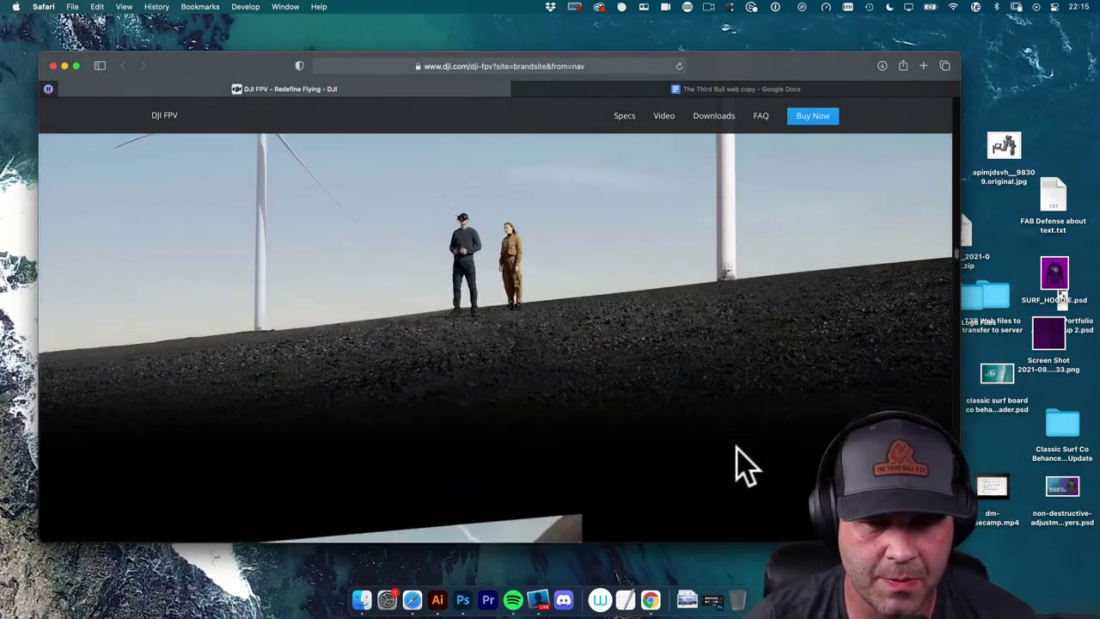
{"action": "scroll", "coordinate": [744, 464], "scroll_direction": "down", "scroll_amount": 6}
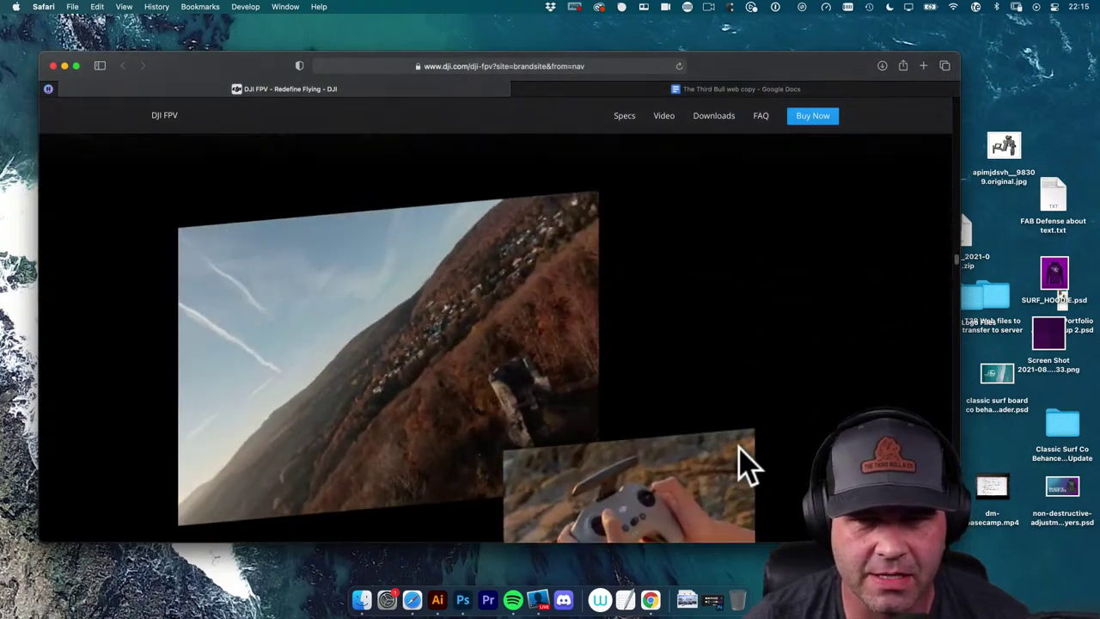
{"action": "scroll", "coordinate": [747, 466], "scroll_direction": "up", "scroll_amount": 3}
{"action": "scroll", "coordinate": [747, 465], "scroll_direction": "up", "scroll_amount": 3}
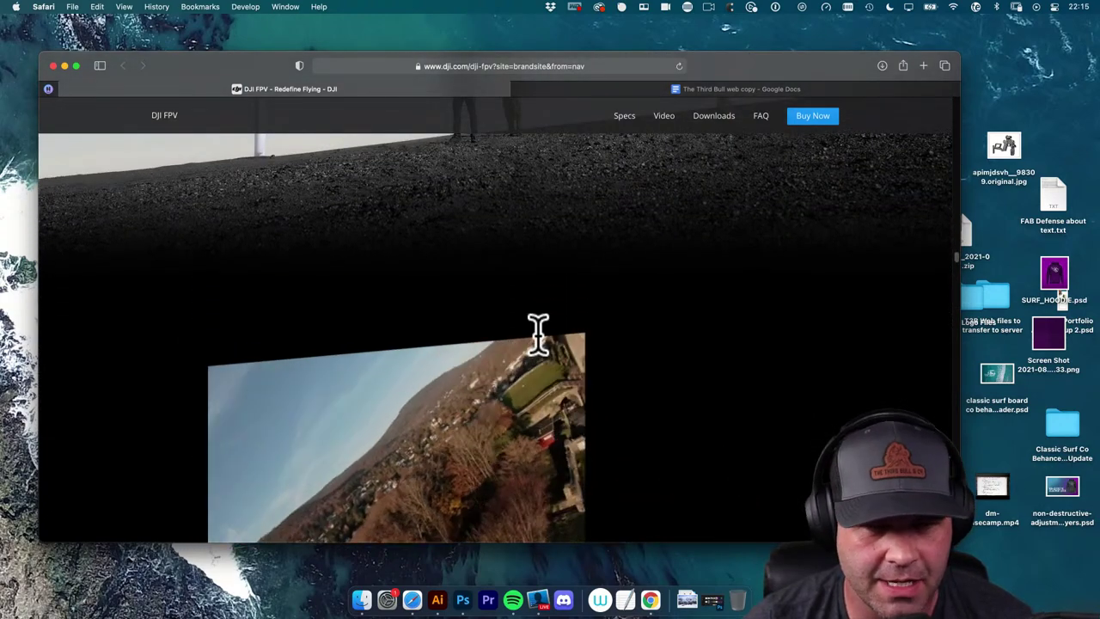
{"action": "scroll", "coordinate": [507, 369], "scroll_direction": "down", "scroll_amount": 3}
{"action": "scroll", "coordinate": [518, 373], "scroll_direction": "up", "scroll_amount": 2}
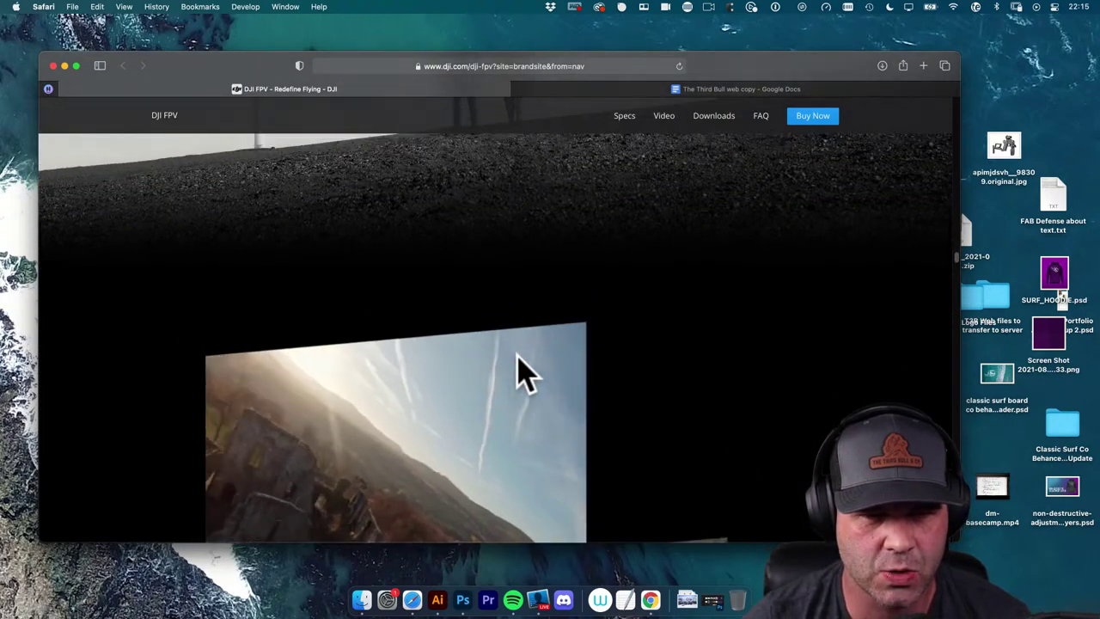
{"action": "scroll", "coordinate": [533, 360], "scroll_direction": "down", "scroll_amount": 3}
{"action": "scroll", "coordinate": [537, 245], "scroll_direction": "down", "scroll_amount": 2}
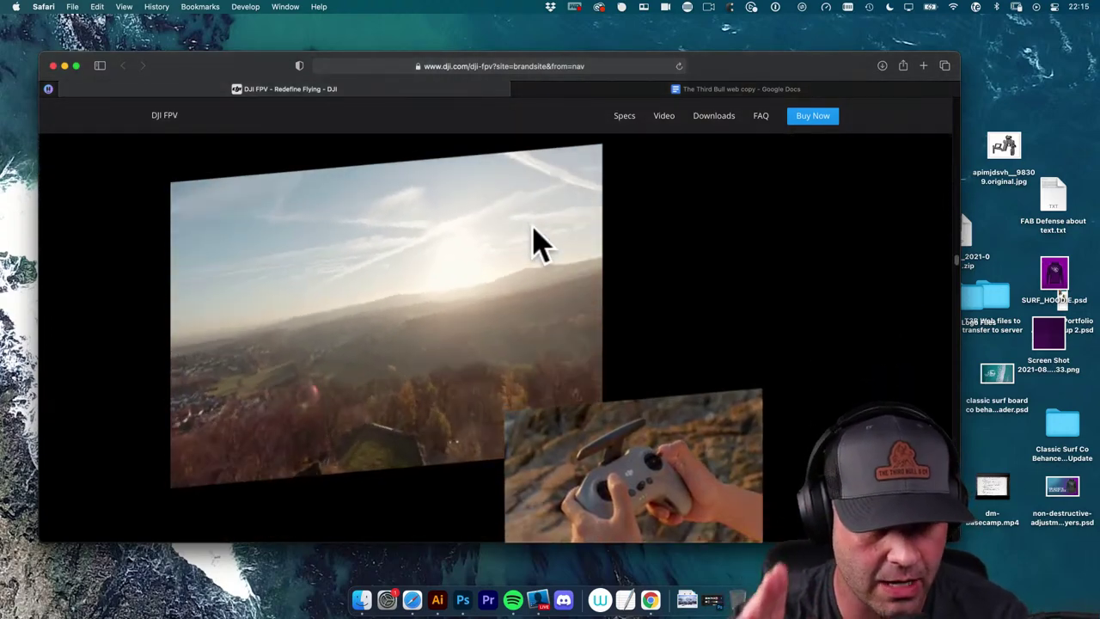
{"action": "scroll", "coordinate": [555, 193], "scroll_direction": "down", "scroll_amount": 2}
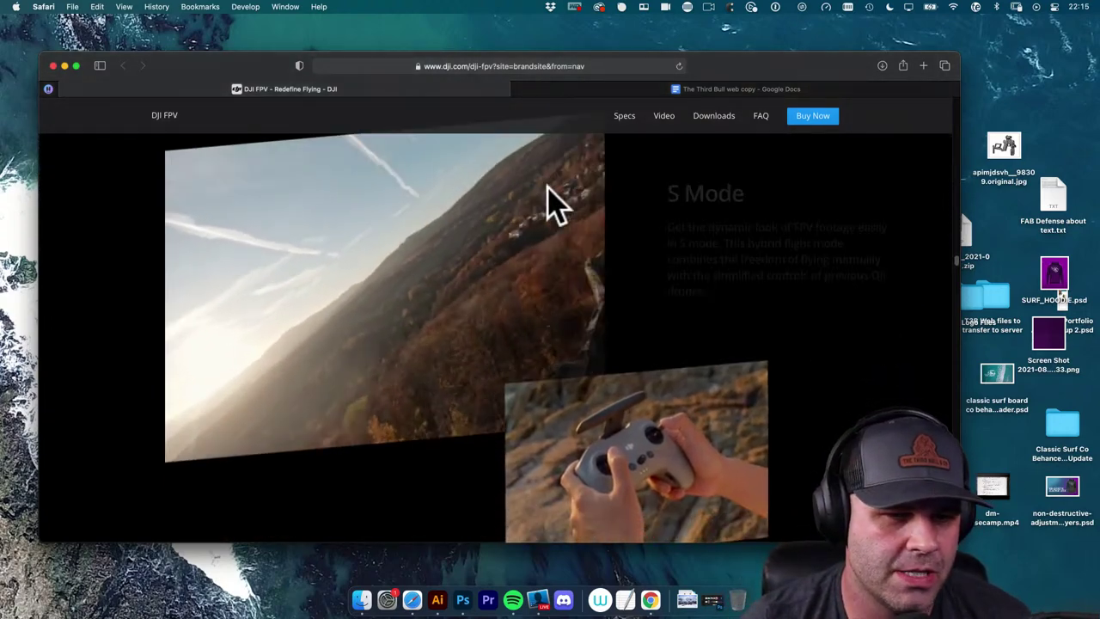
{"action": "scroll", "coordinate": [566, 283], "scroll_direction": "down", "scroll_amount": 3}
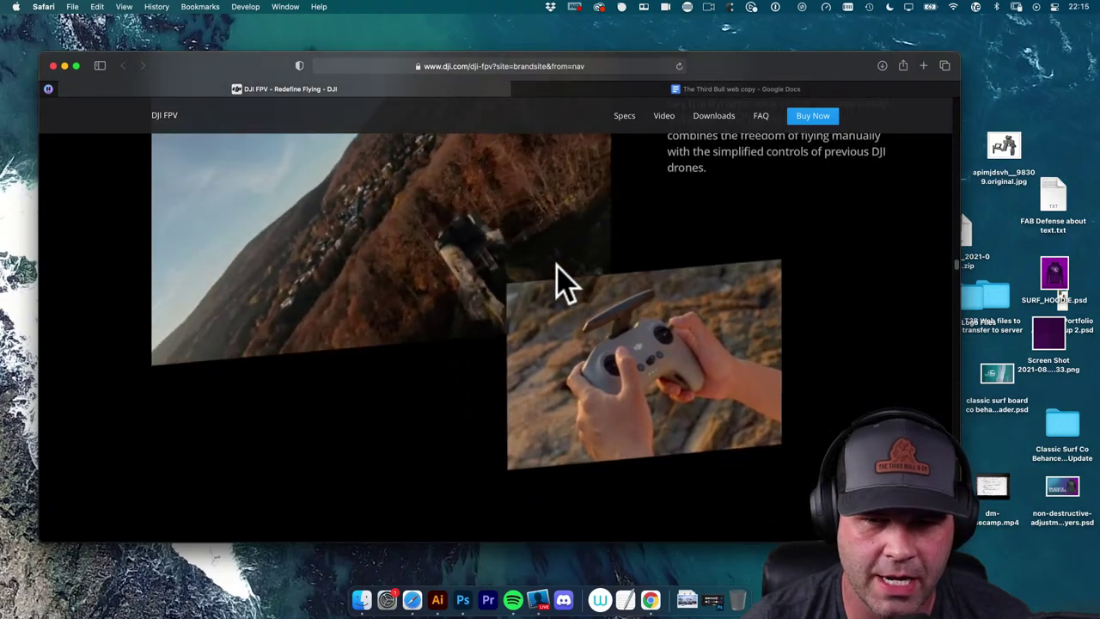
{"action": "scroll", "coordinate": [567, 283], "scroll_direction": "down", "scroll_amount": 2}
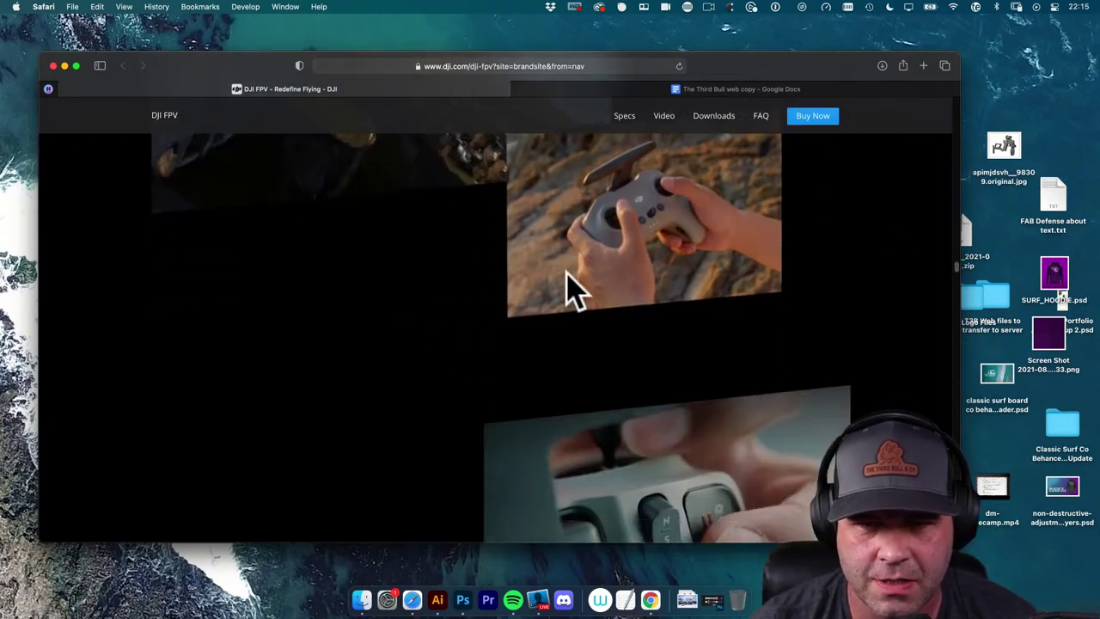
{"action": "scroll", "coordinate": [567, 292], "scroll_direction": "down", "scroll_amount": 3}
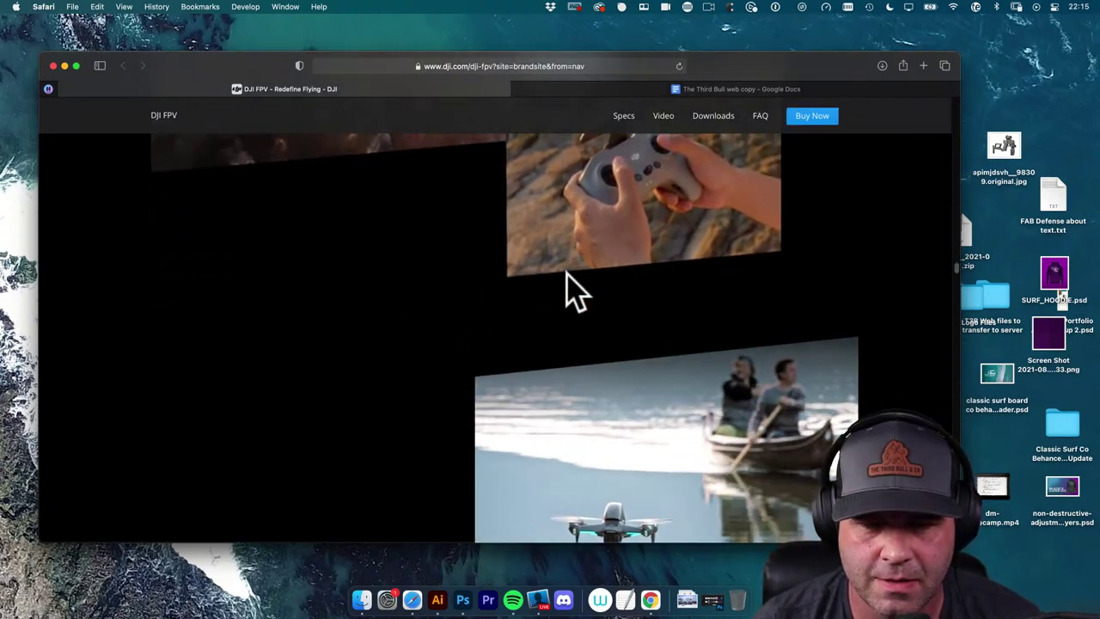
{"action": "scroll", "coordinate": [567, 292], "scroll_direction": "down", "scroll_amount": 5}
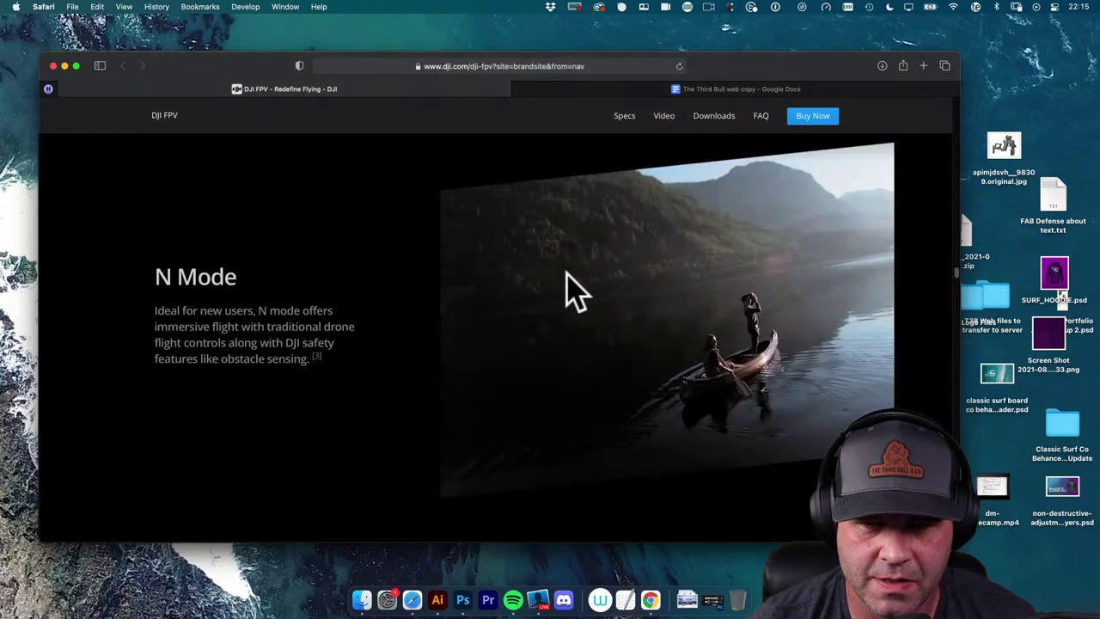
{"action": "scroll", "coordinate": [571, 292], "scroll_direction": "down", "scroll_amount": 3}
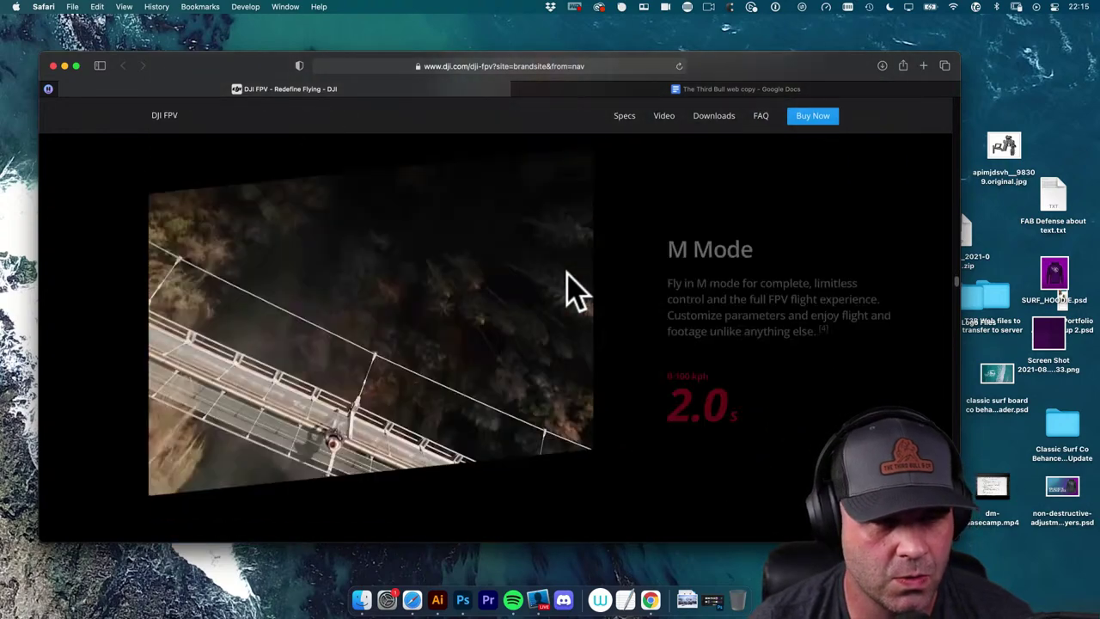
{"action": "scroll", "coordinate": [577, 292], "scroll_direction": "down", "scroll_amount": 5}
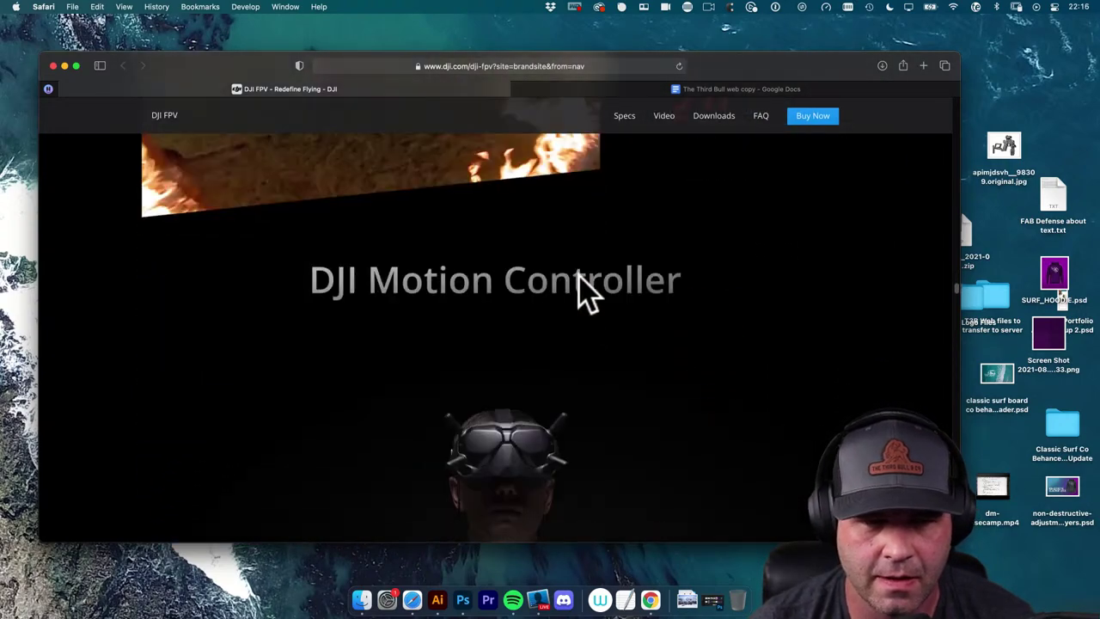
{"action": "scroll", "coordinate": [587, 292], "scroll_direction": "down", "scroll_amount": 2}
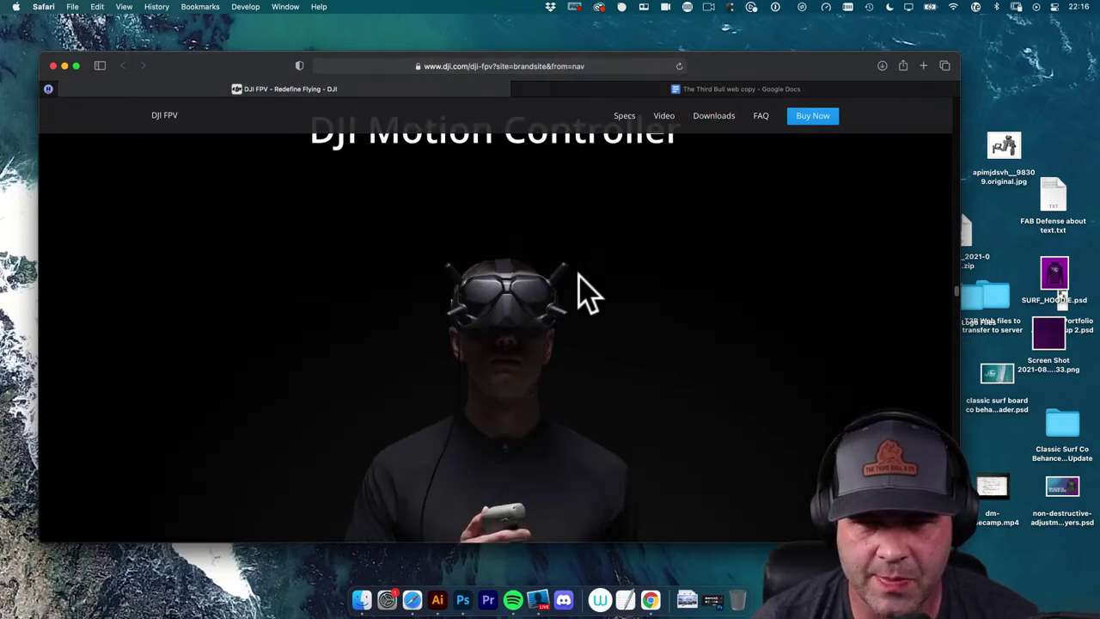
{"action": "scroll", "coordinate": [588, 292], "scroll_direction": "down", "scroll_amount": 3}
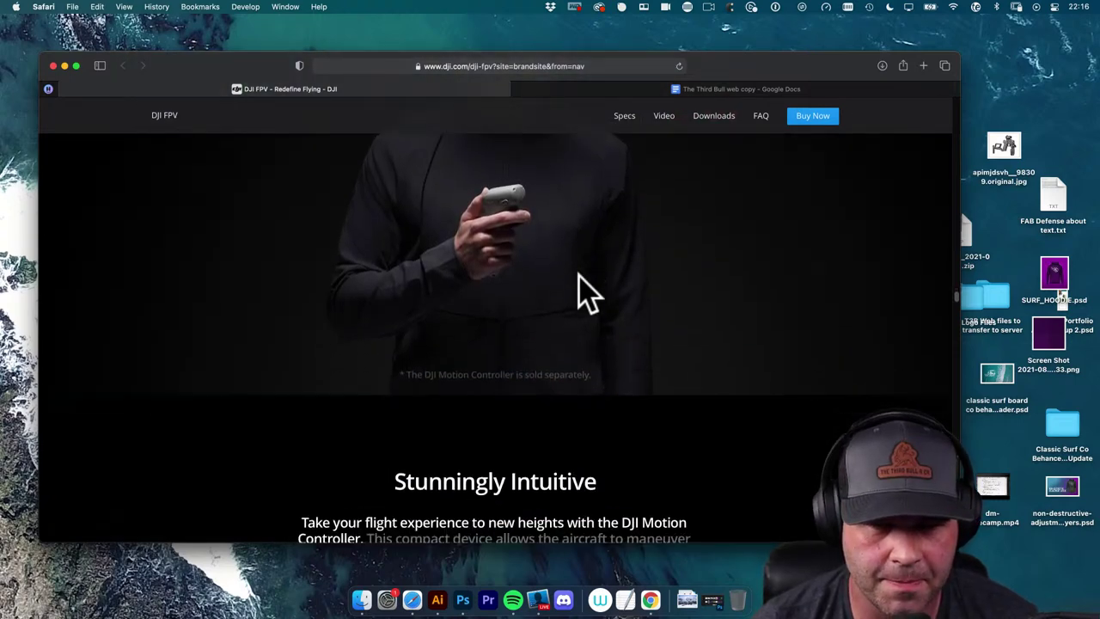
{"action": "scroll", "coordinate": [612, 302], "scroll_direction": "down", "scroll_amount": 5}
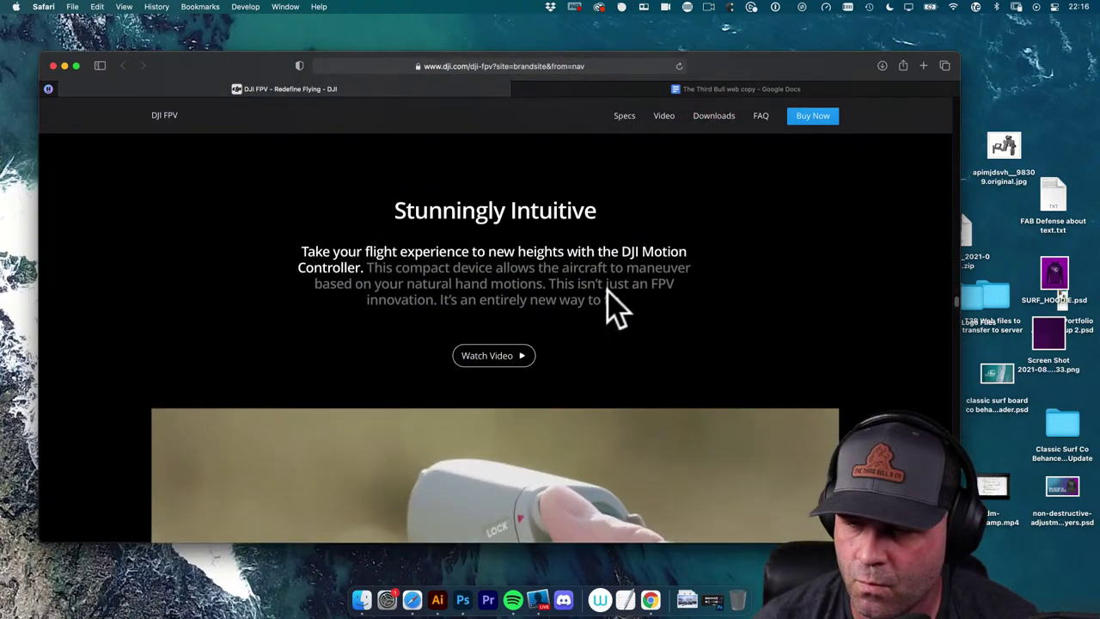
{"action": "scroll", "coordinate": [612, 307], "scroll_direction": "down", "scroll_amount": 5}
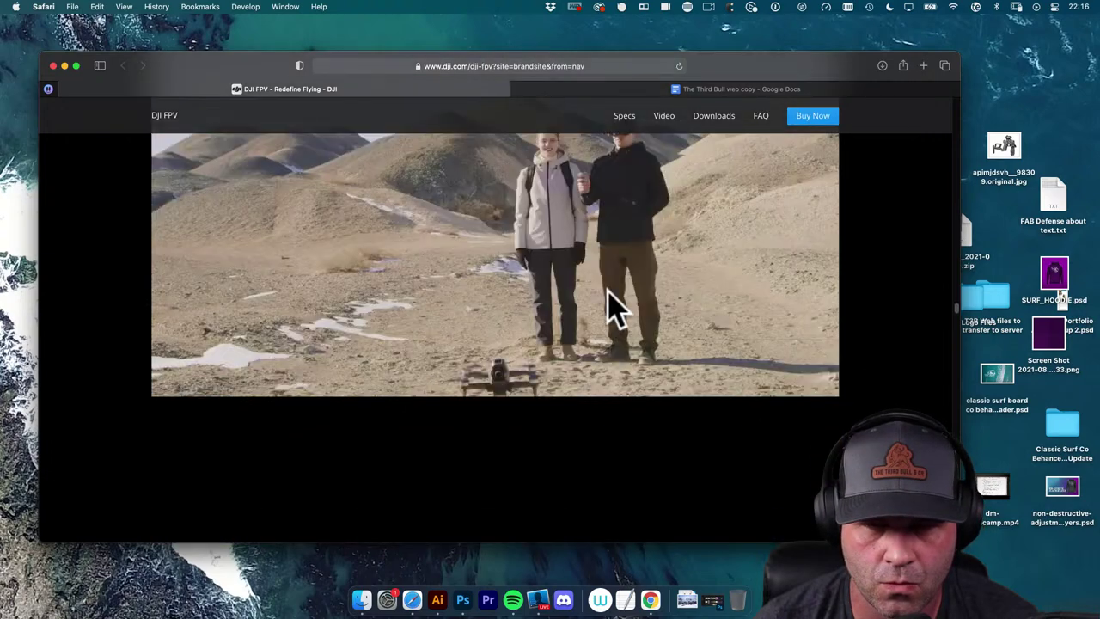
{"action": "scroll", "coordinate": [612, 308], "scroll_direction": "down", "scroll_amount": 5}
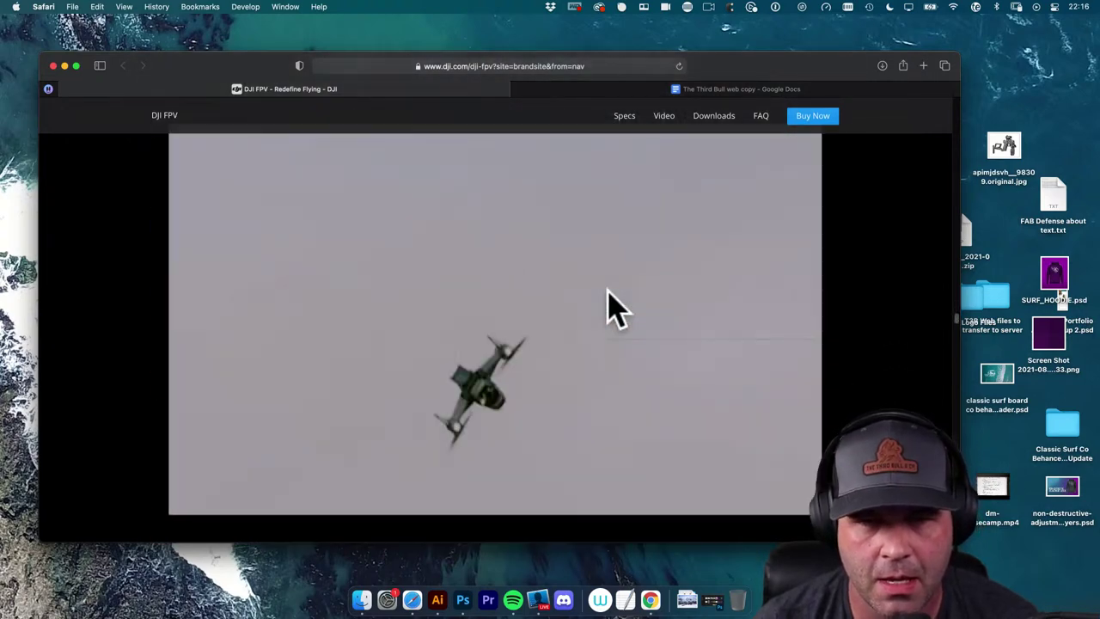
{"action": "scroll", "coordinate": [610, 301], "scroll_direction": "down", "scroll_amount": 5}
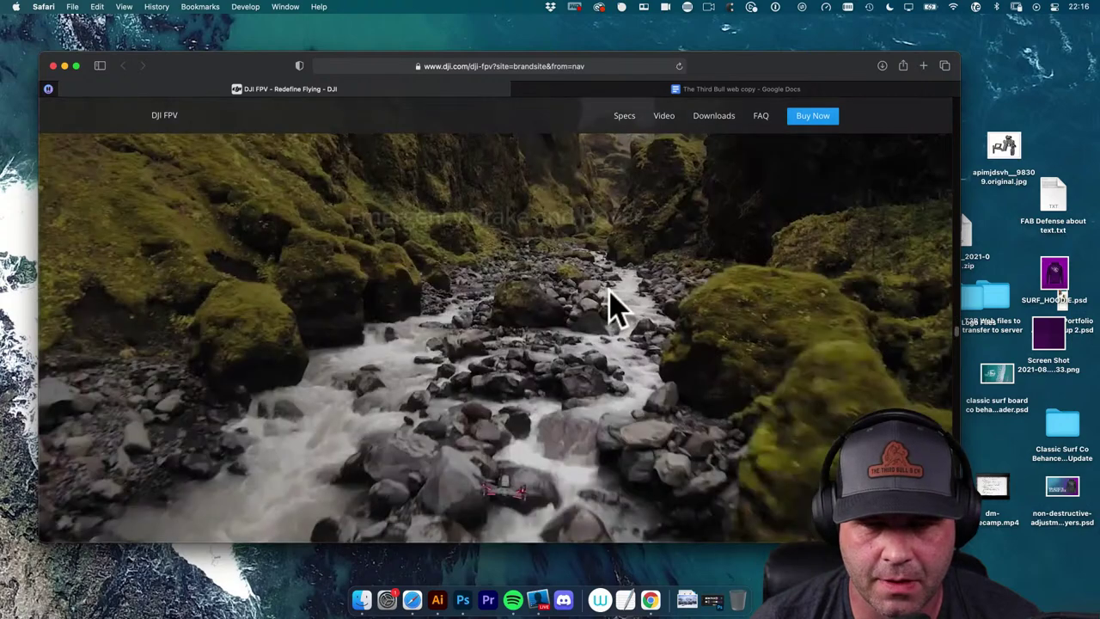
{"action": "scroll", "coordinate": [612, 307], "scroll_direction": "down", "scroll_amount": 5}
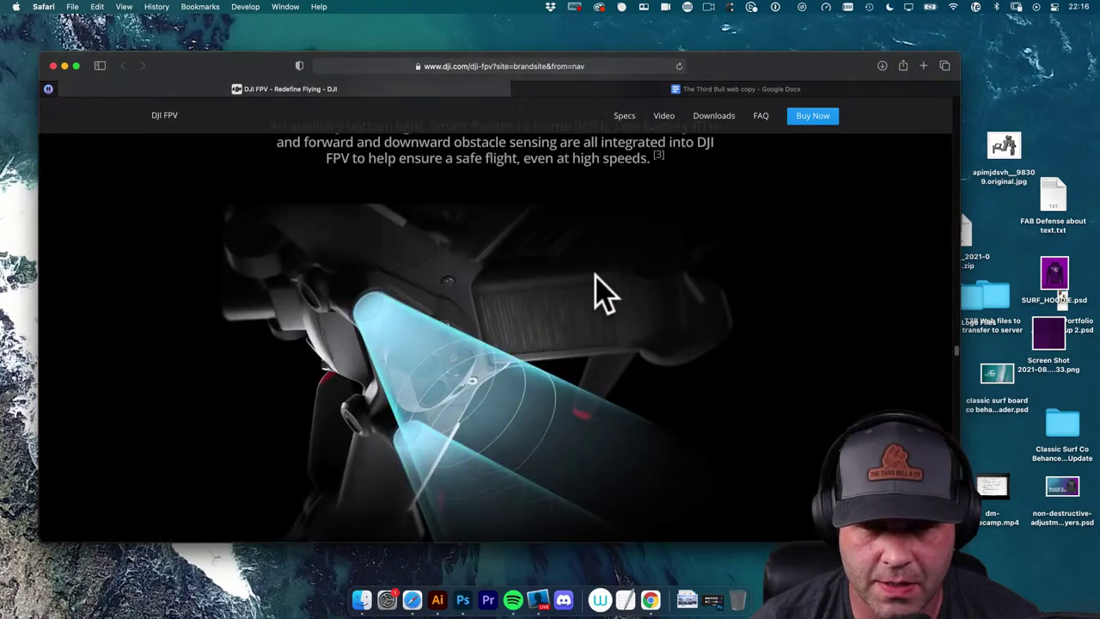
{"action": "scroll", "coordinate": [605, 292], "scroll_direction": "up", "scroll_amount": 3}
{"action": "scroll", "coordinate": [605, 292], "scroll_direction": "down", "scroll_amount": 3}
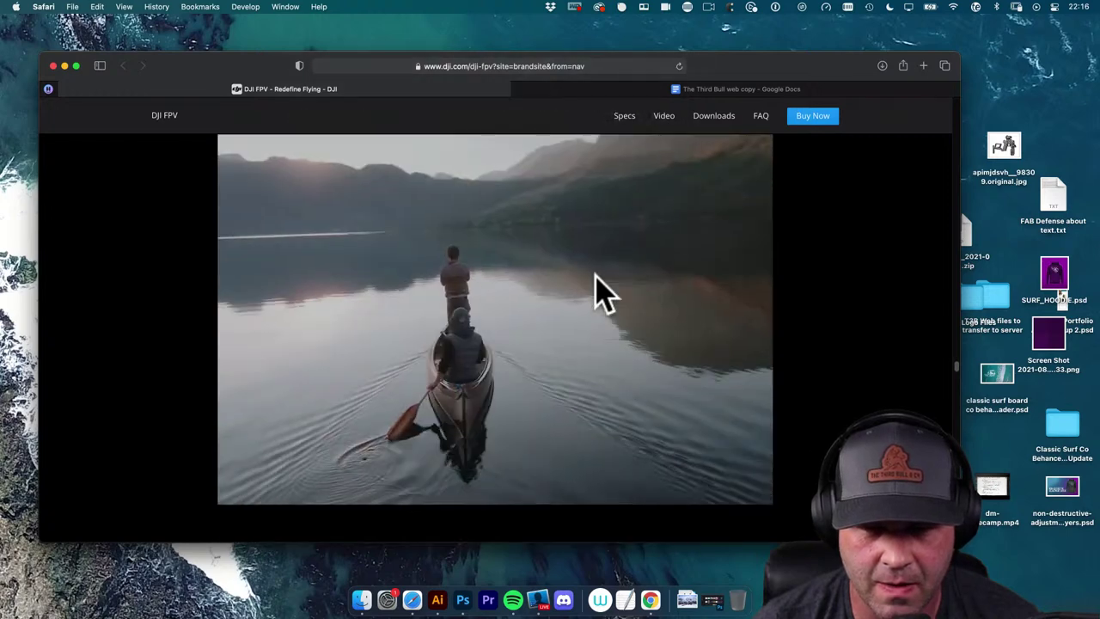
{"action": "scroll", "coordinate": [601, 292], "scroll_direction": "down", "scroll_amount": 5}
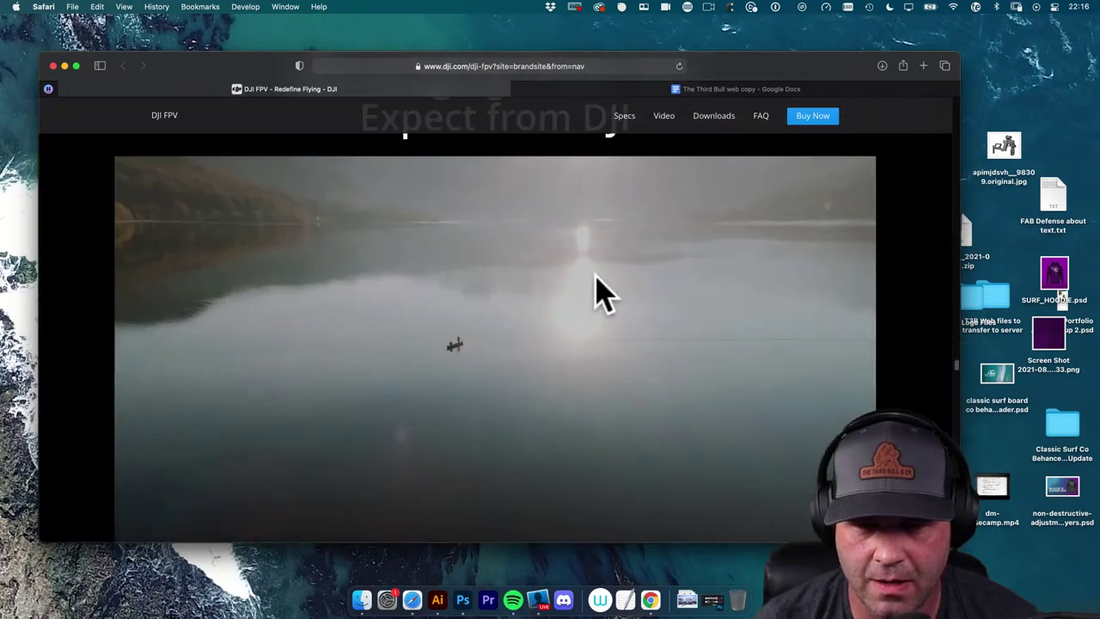
{"action": "scroll", "coordinate": [601, 292], "scroll_direction": "up", "scroll_amount": 3}
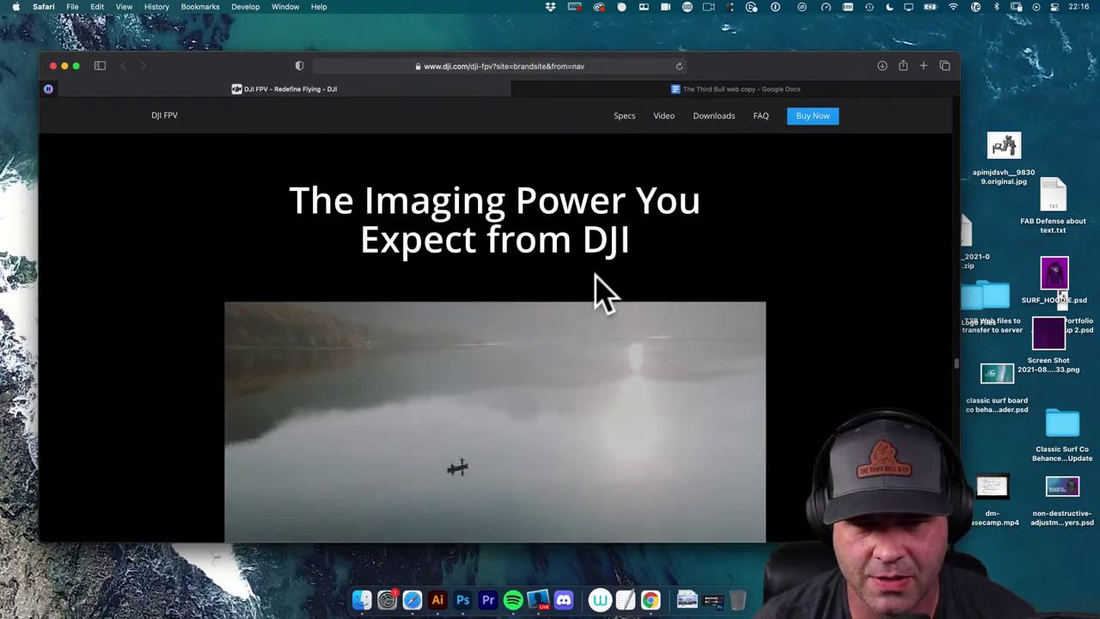
{"action": "scroll", "coordinate": [599, 292], "scroll_direction": "down", "scroll_amount": 5}
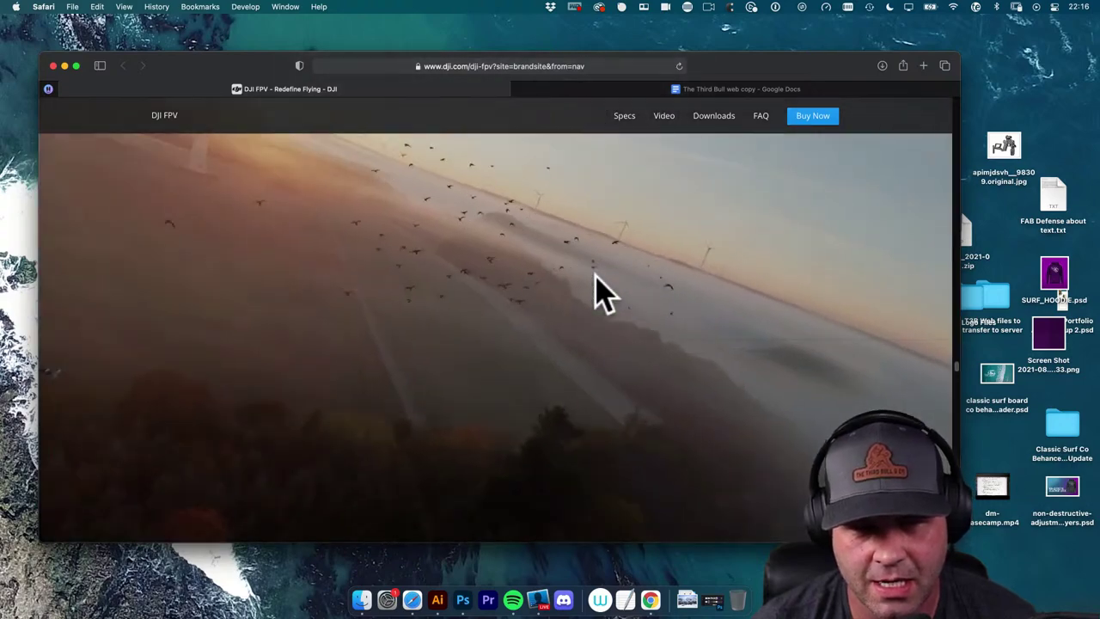
{"action": "scroll", "coordinate": [599, 292], "scroll_direction": "down", "scroll_amount": 3}
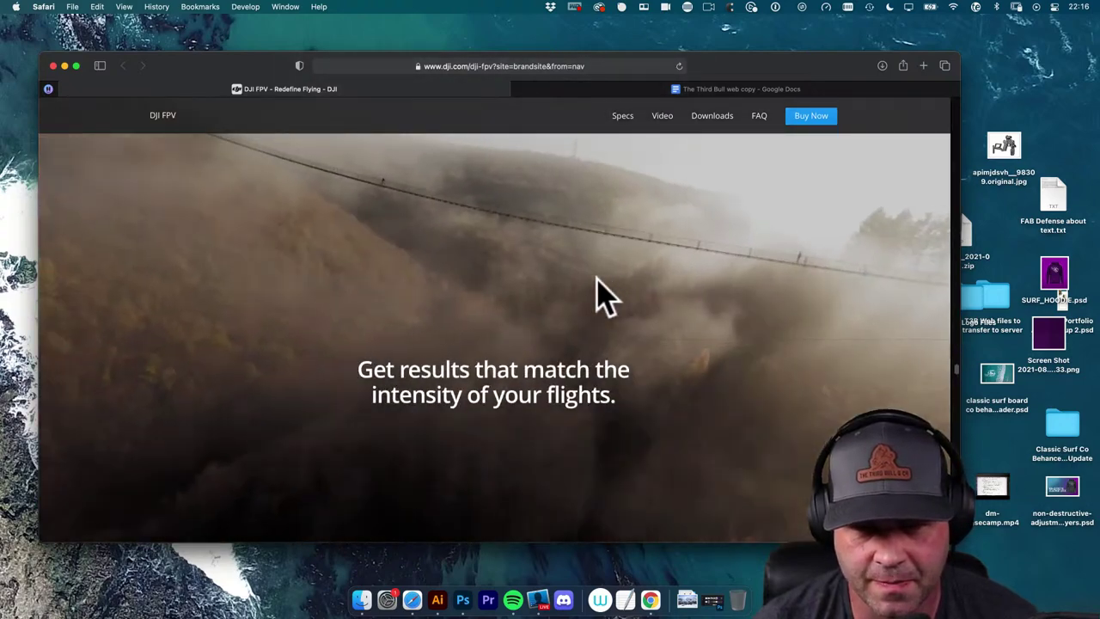
{"action": "scroll", "coordinate": [605, 292], "scroll_direction": "down", "scroll_amount": 3}
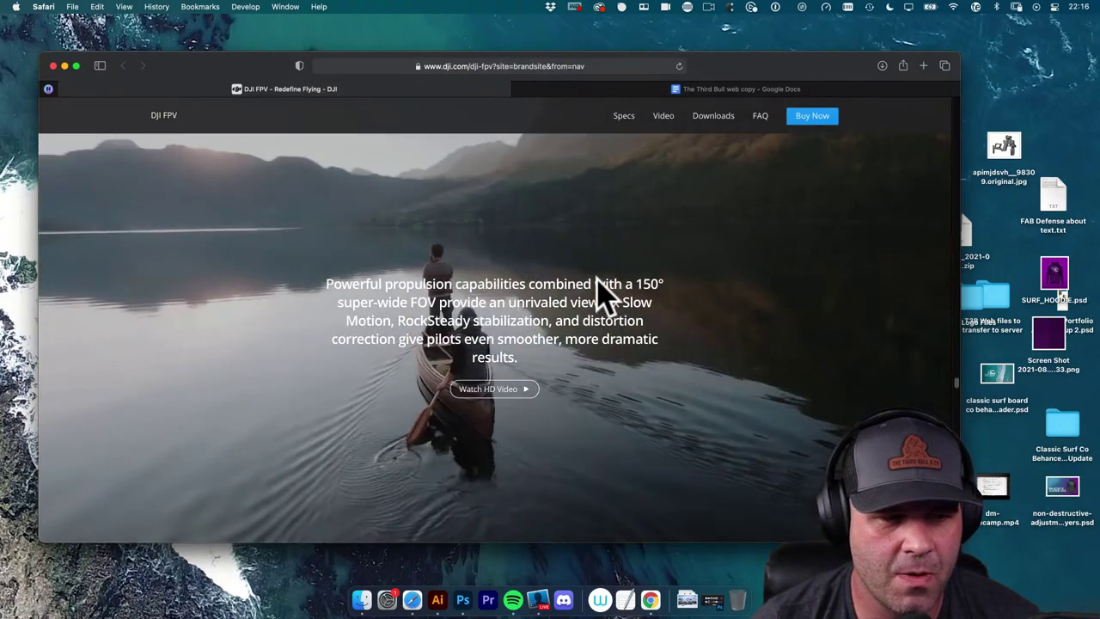
{"action": "scroll", "coordinate": [606, 292], "scroll_direction": "down", "scroll_amount": 8}
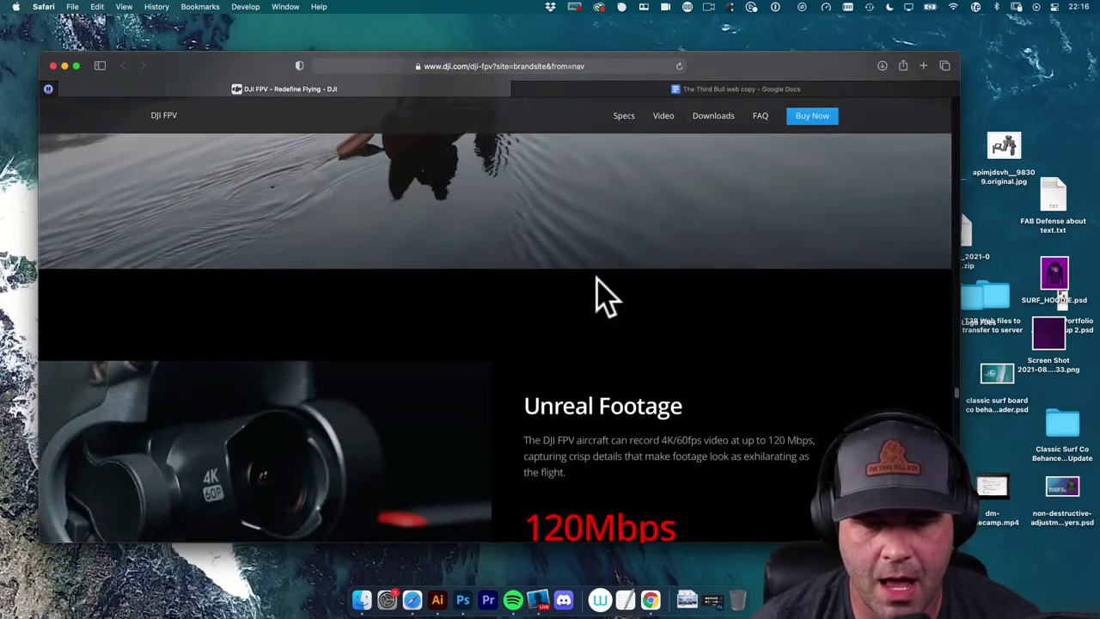
{"action": "scroll", "coordinate": [606, 292], "scroll_direction": "down", "scroll_amount": 6}
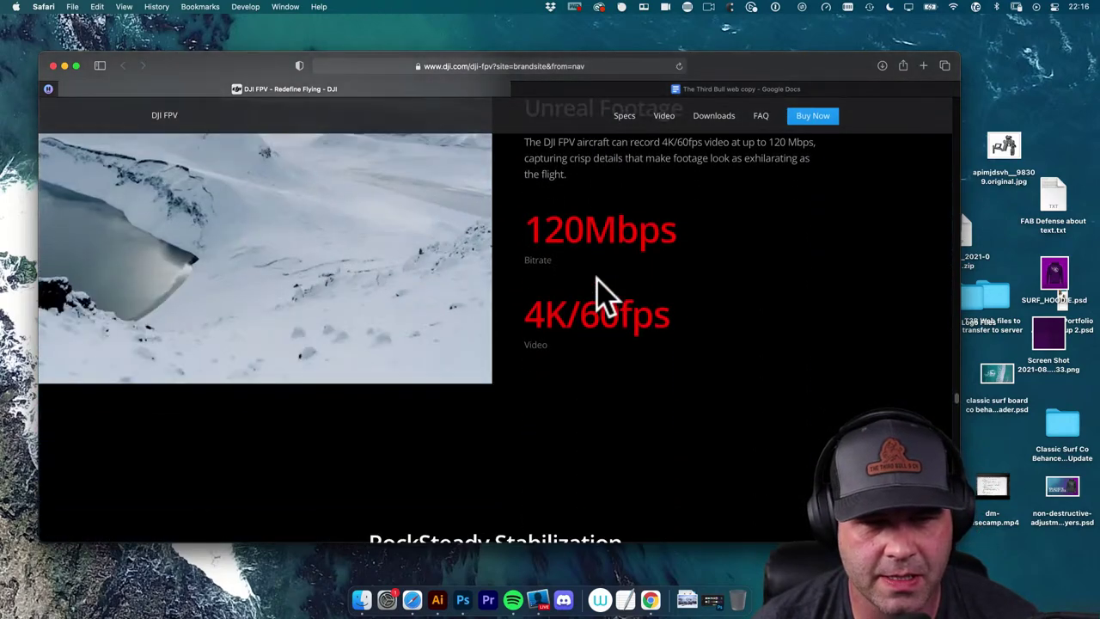
{"action": "scroll", "coordinate": [597, 279], "scroll_direction": "down", "scroll_amount": 5}
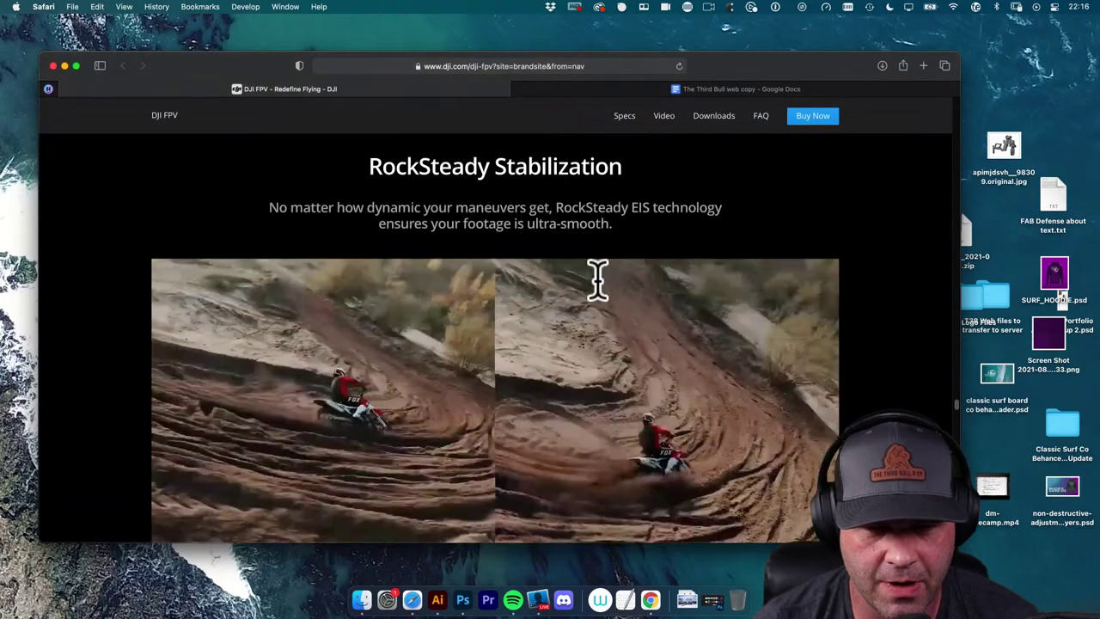
{"action": "scroll", "coordinate": [597, 283], "scroll_direction": "down", "scroll_amount": 10}
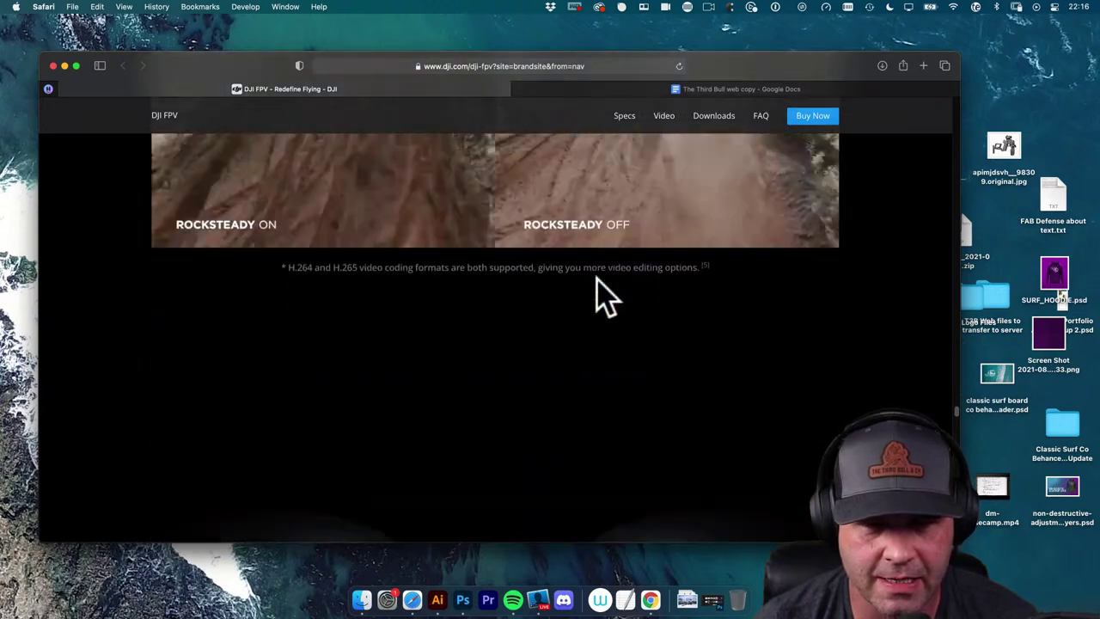
{"action": "scroll", "coordinate": [606, 292], "scroll_direction": "down", "scroll_amount": 3}
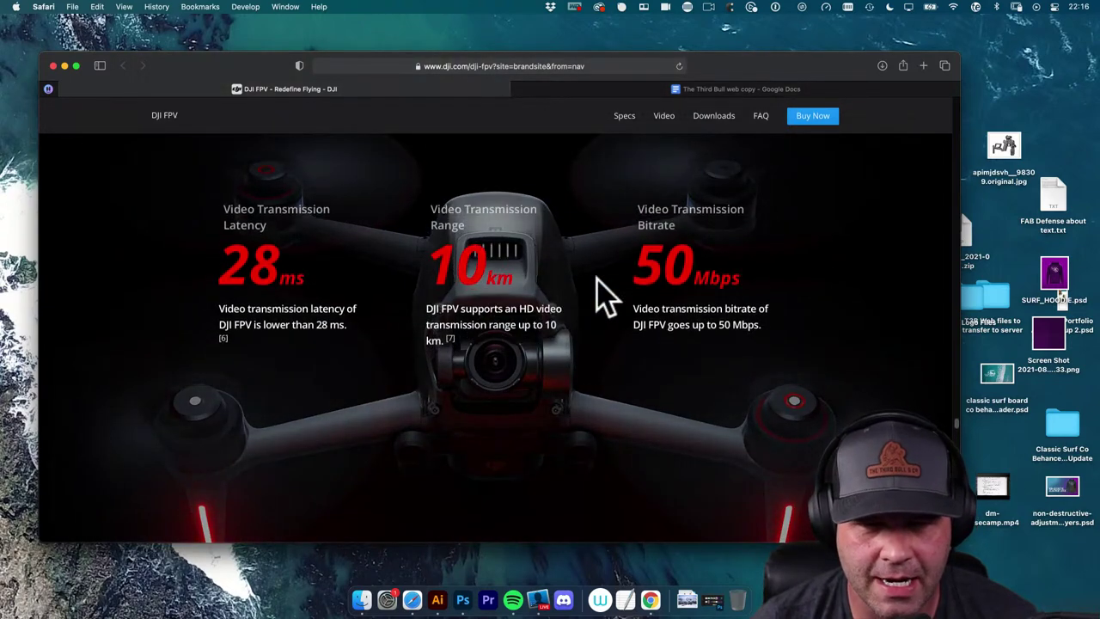
{"action": "scroll", "coordinate": [606, 292], "scroll_direction": "down", "scroll_amount": 2}
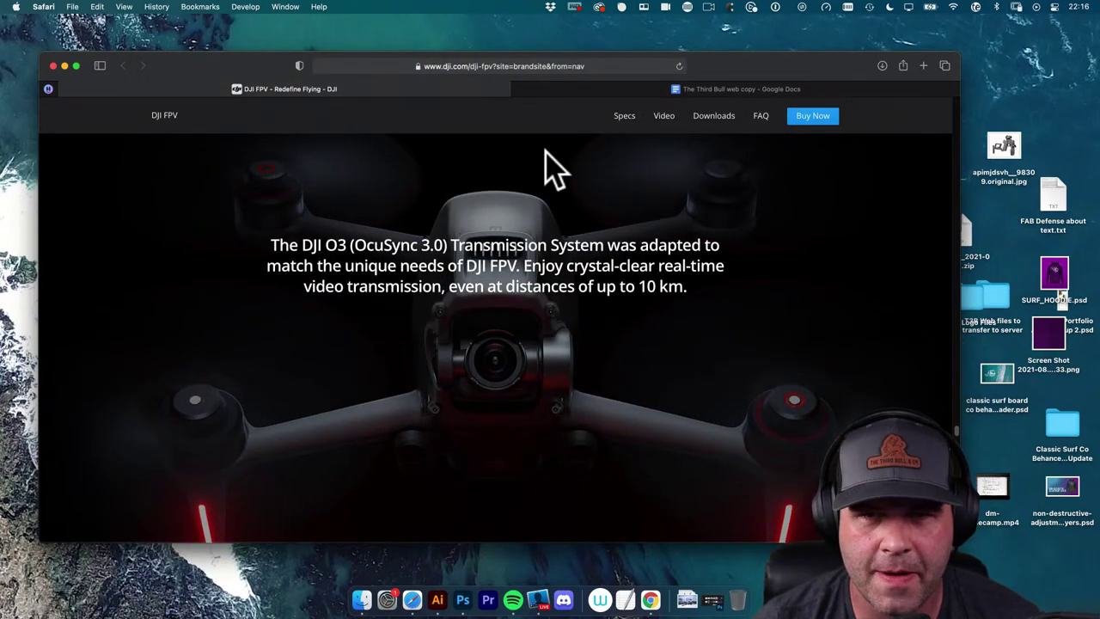
{"action": "scroll", "coordinate": [550, 215], "scroll_direction": "down", "scroll_amount": 15}
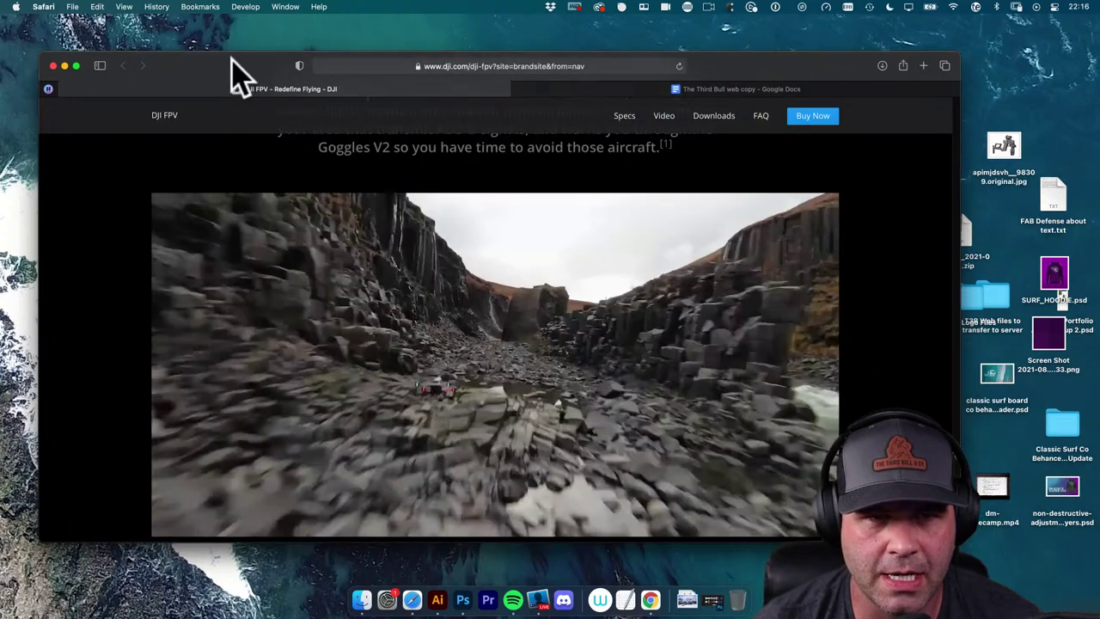
Drag the DJI FPV Safari window aside and minimize it, leaving the desktop files fully visible
{"action": "left_click_drag", "start_coordinate": [240, 78], "coordinate": [355, 257]}
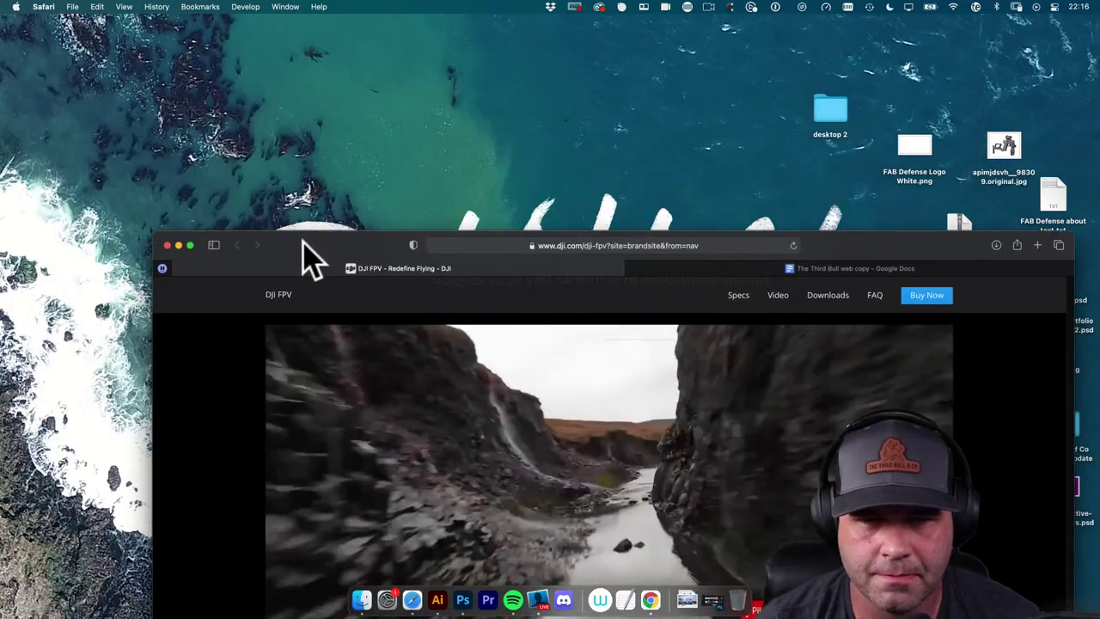
{"action": "left_click", "coordinate": [178, 245]}
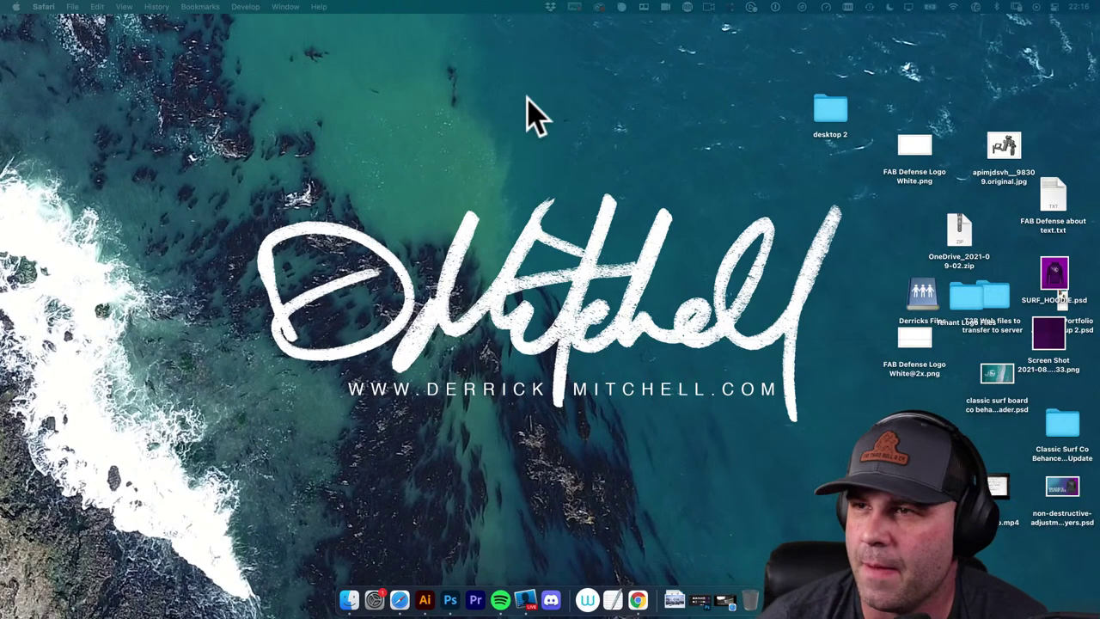
{"action": "left_click", "coordinate": [735, 597]}
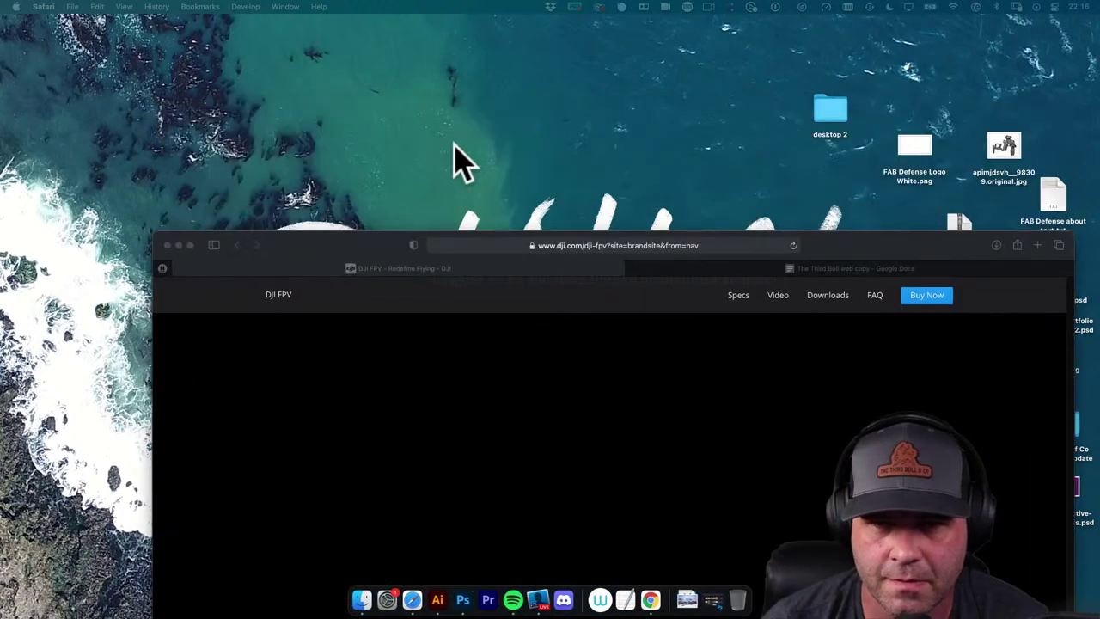
{"action": "key", "text": "cmd+m"}
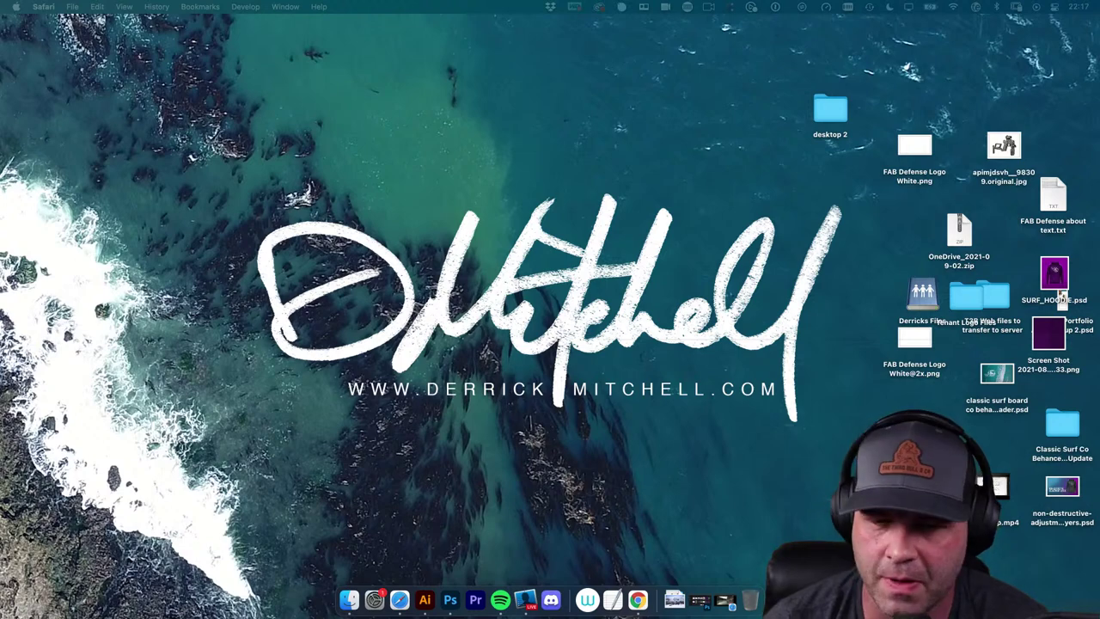
Switch back to the Third Bull Tenants page and scroll through its content
{"action": "left_click", "coordinate": [399, 599]}
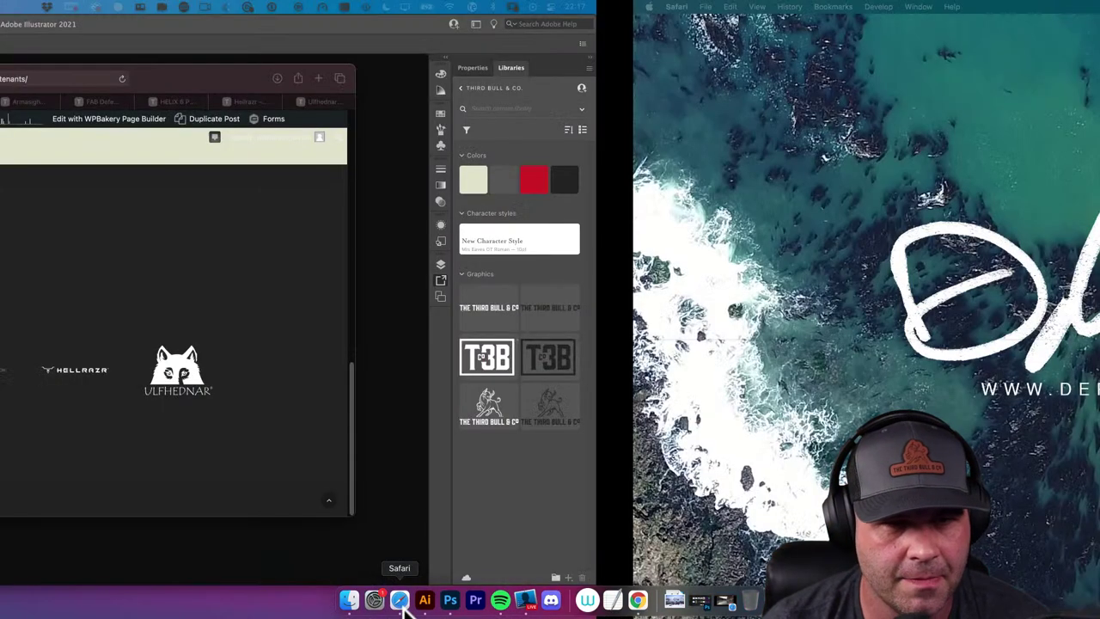
{"action": "scroll", "coordinate": [378, 305], "scroll_direction": "up", "scroll_amount": 15}
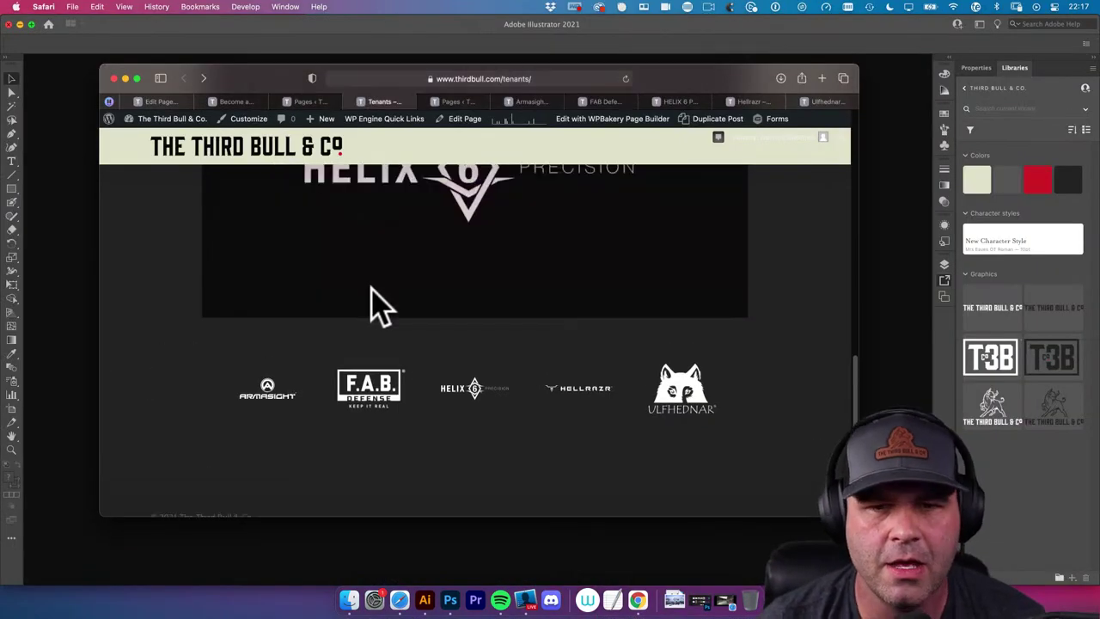
{"action": "scroll", "coordinate": [434, 326], "scroll_direction": "down", "scroll_amount": 5}
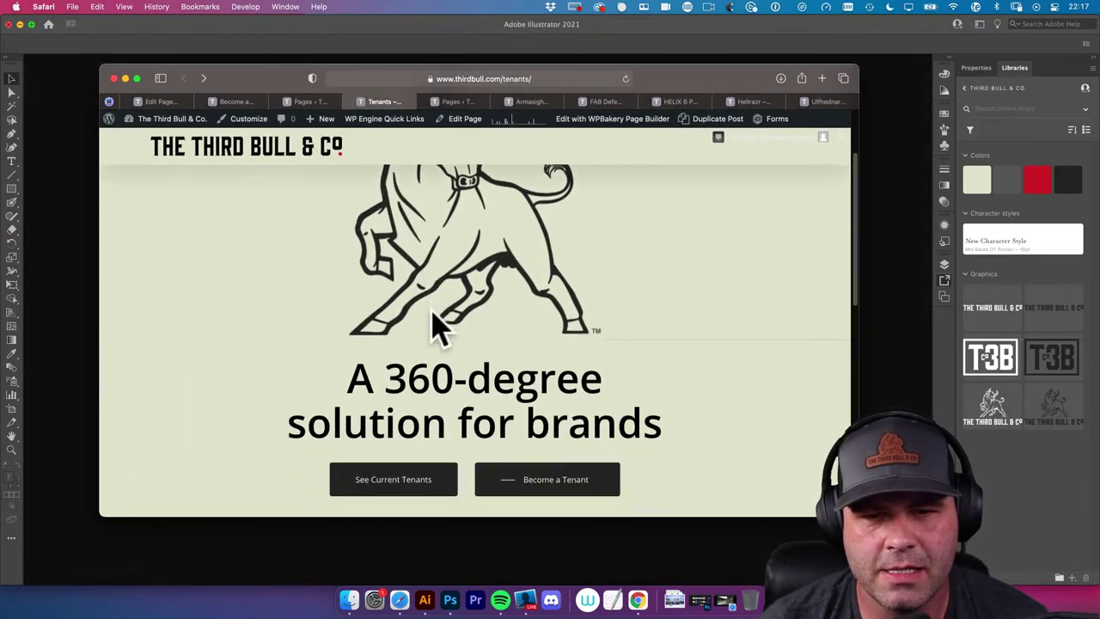
{"action": "scroll", "coordinate": [395, 348], "scroll_direction": "down", "scroll_amount": 8}
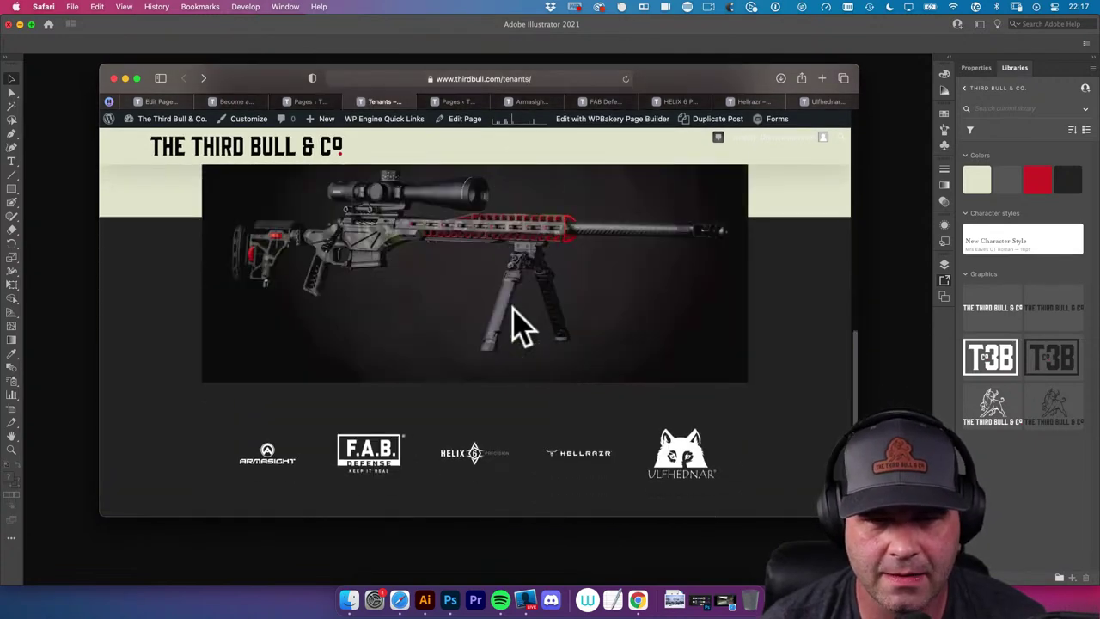
{"action": "scroll", "coordinate": [430, 370], "scroll_direction": "down", "scroll_amount": 2}
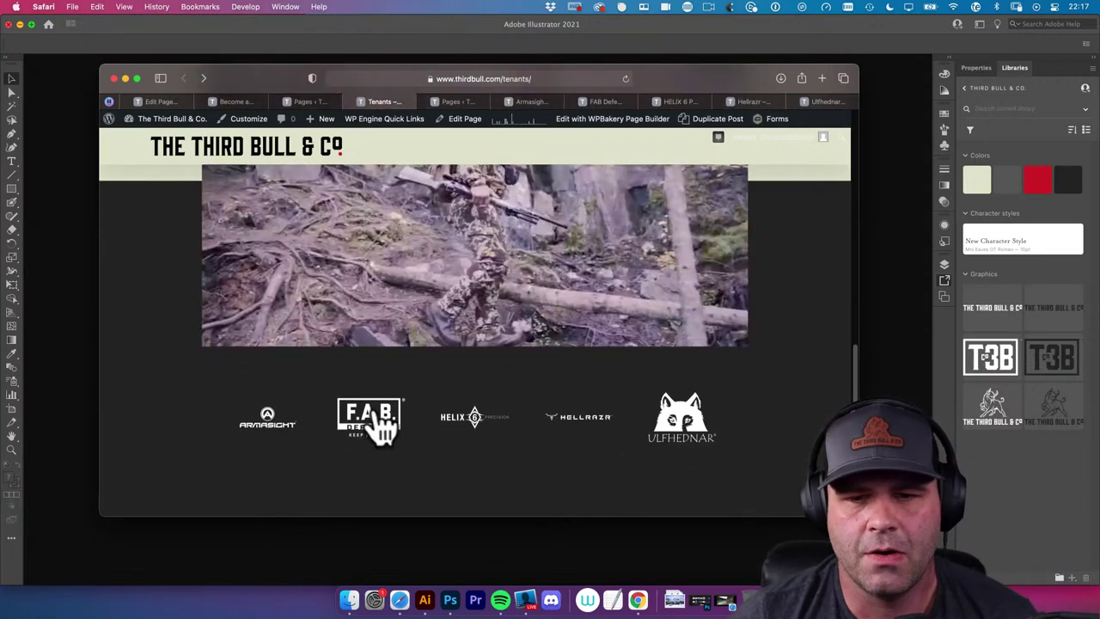
{"action": "scroll", "coordinate": [378, 426], "scroll_direction": "up", "scroll_amount": 15}
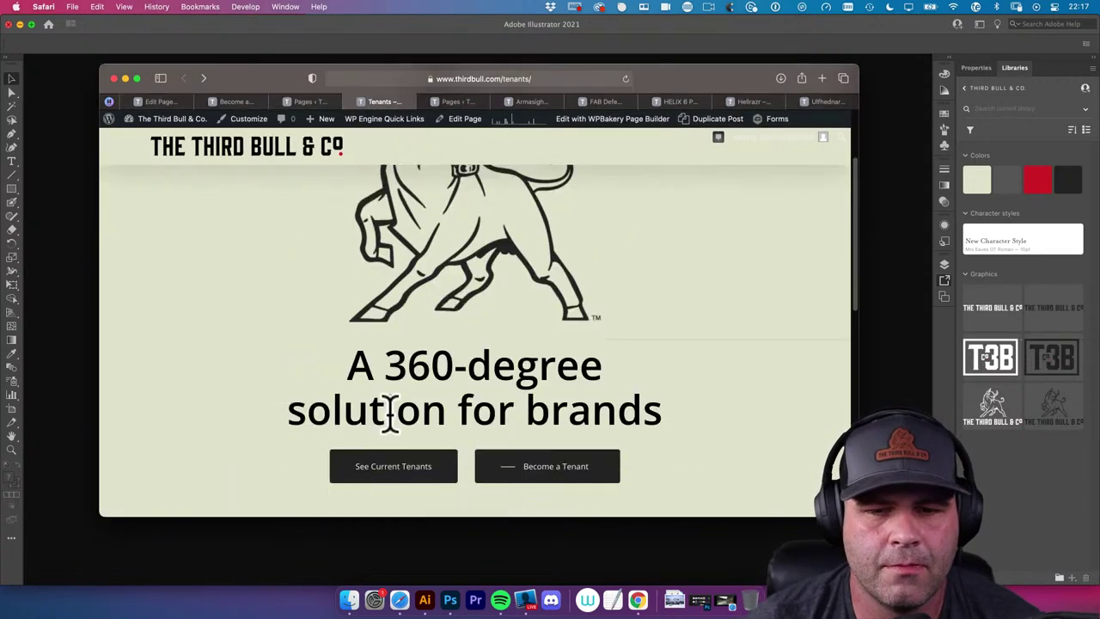
{"action": "scroll", "coordinate": [390, 430], "scroll_direction": "down", "scroll_amount": 15}
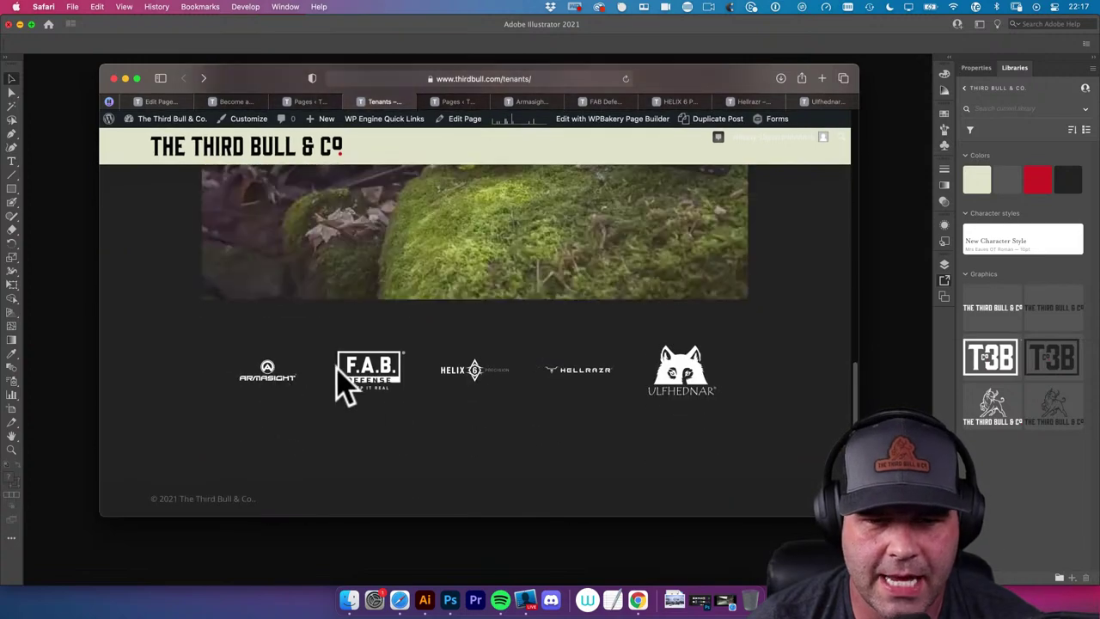
Check the Pages list and Become a Tenant tabs, then close the Tenants page tab
{"action": "left_click", "coordinate": [309, 102]}
{"action": "scroll", "coordinate": [369, 241], "scroll_direction": "up", "scroll_amount": 5}
{"action": "left_click", "coordinate": [239, 102]}
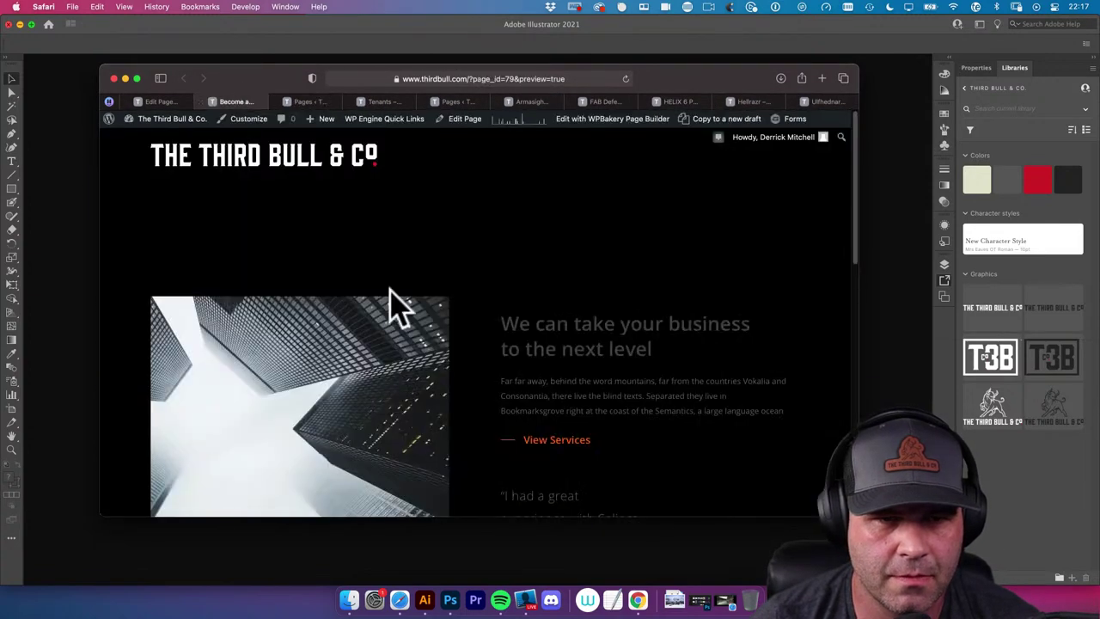
{"action": "left_click", "coordinate": [159, 102]}
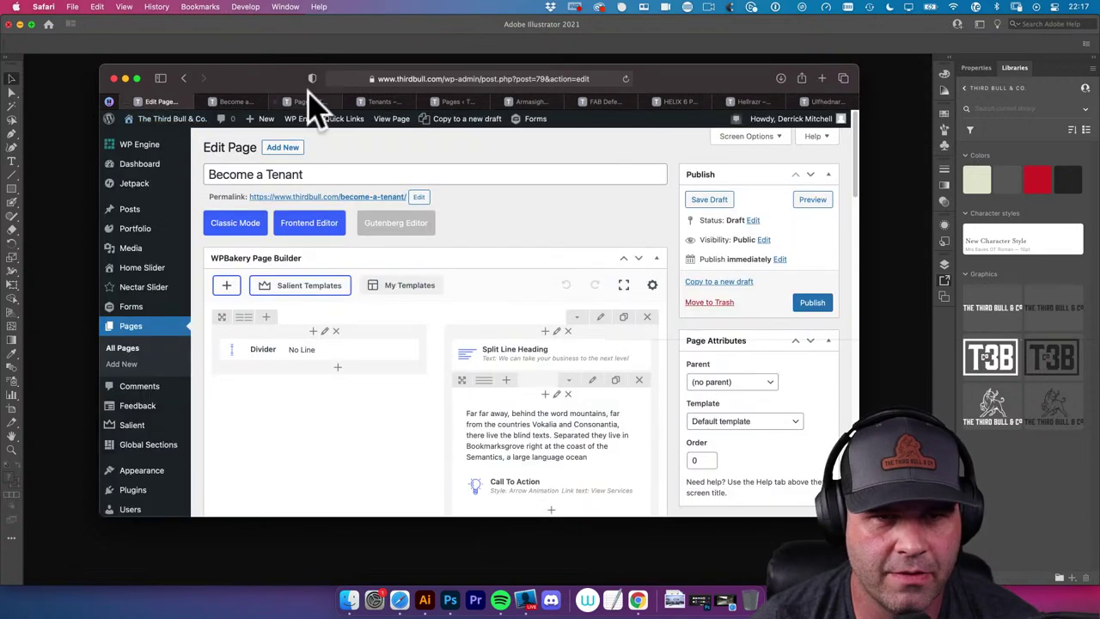
{"action": "left_click", "coordinate": [403, 102]}
{"action": "scroll", "coordinate": [498, 286], "scroll_direction": "up", "scroll_amount": 10}
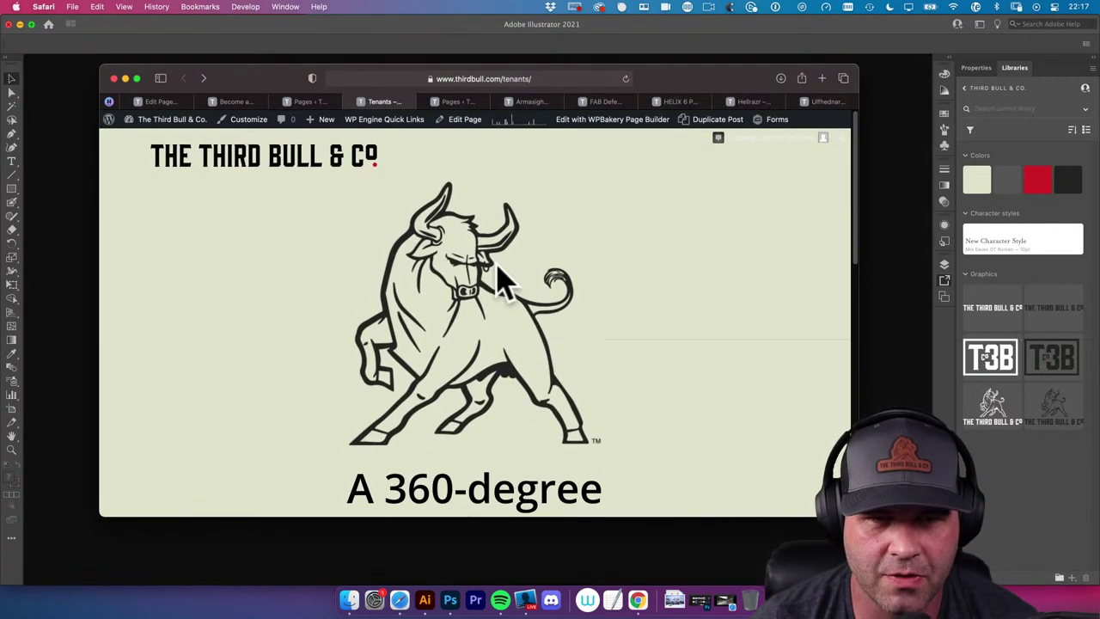
{"action": "key", "text": "super+w"}
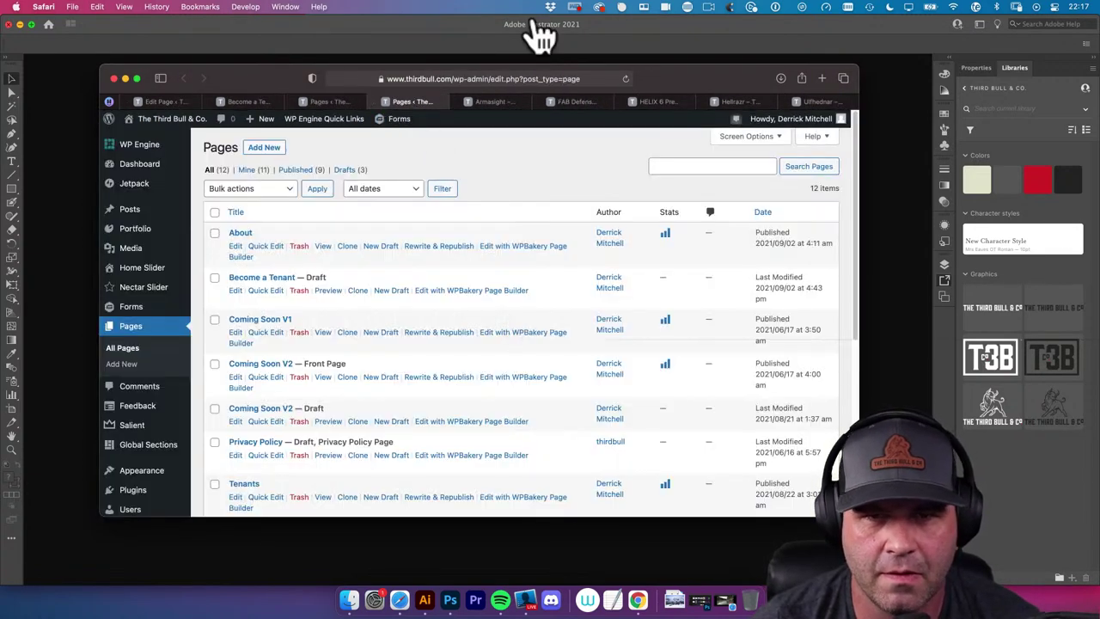
Look over the Armasight, FAB Defense and Become a Tenant tabs, ending on the Pages list
{"action": "left_click", "coordinate": [495, 103]}
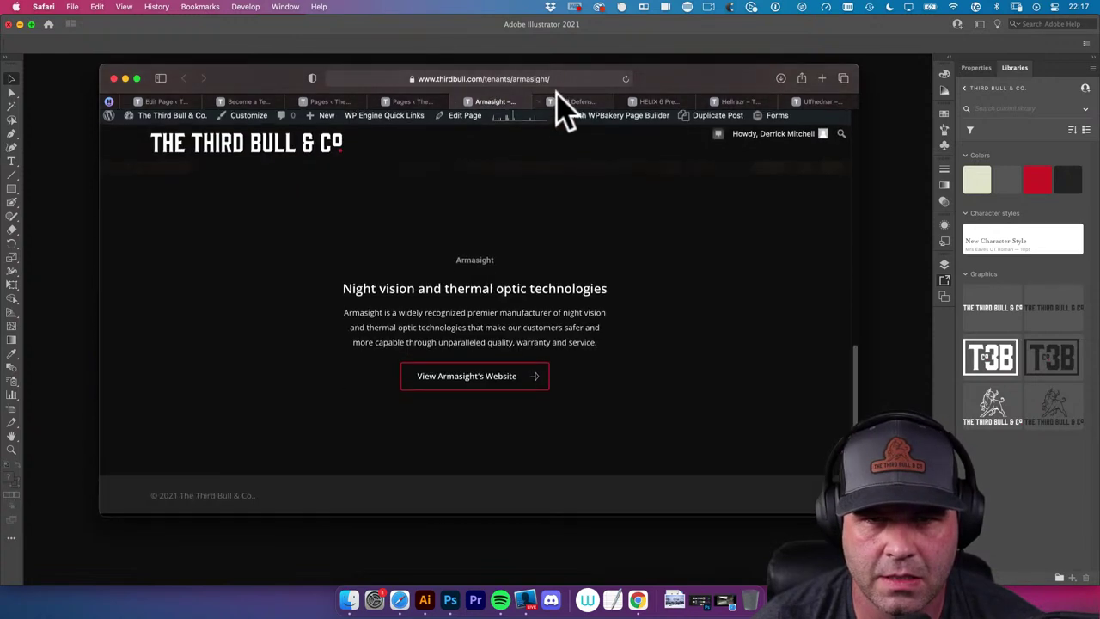
{"action": "left_click", "coordinate": [563, 103]}
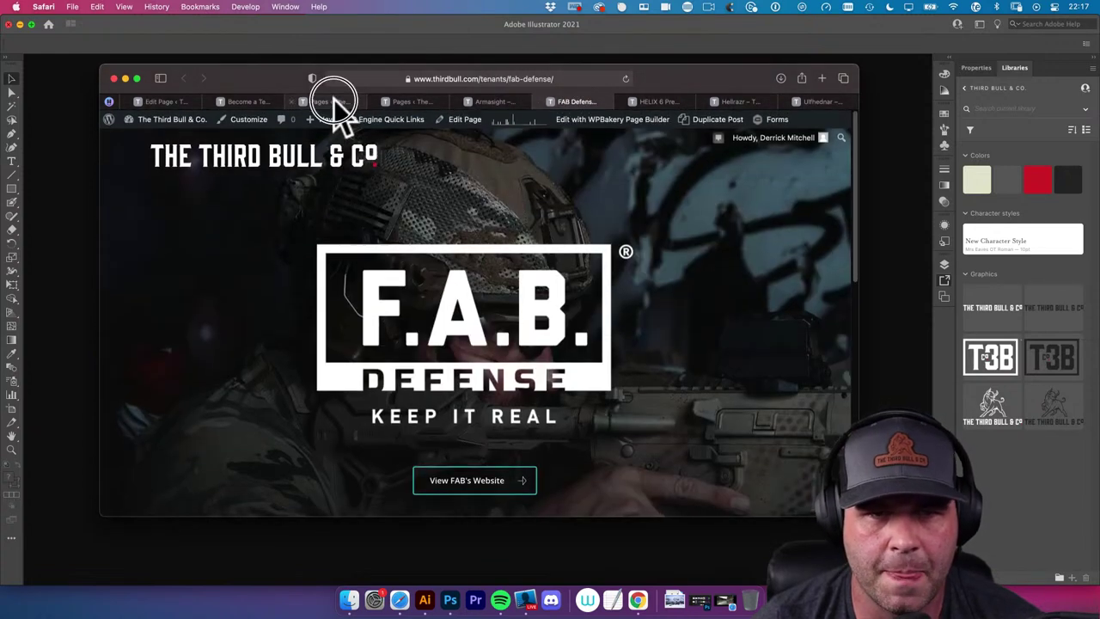
{"action": "left_click", "coordinate": [331, 103]}
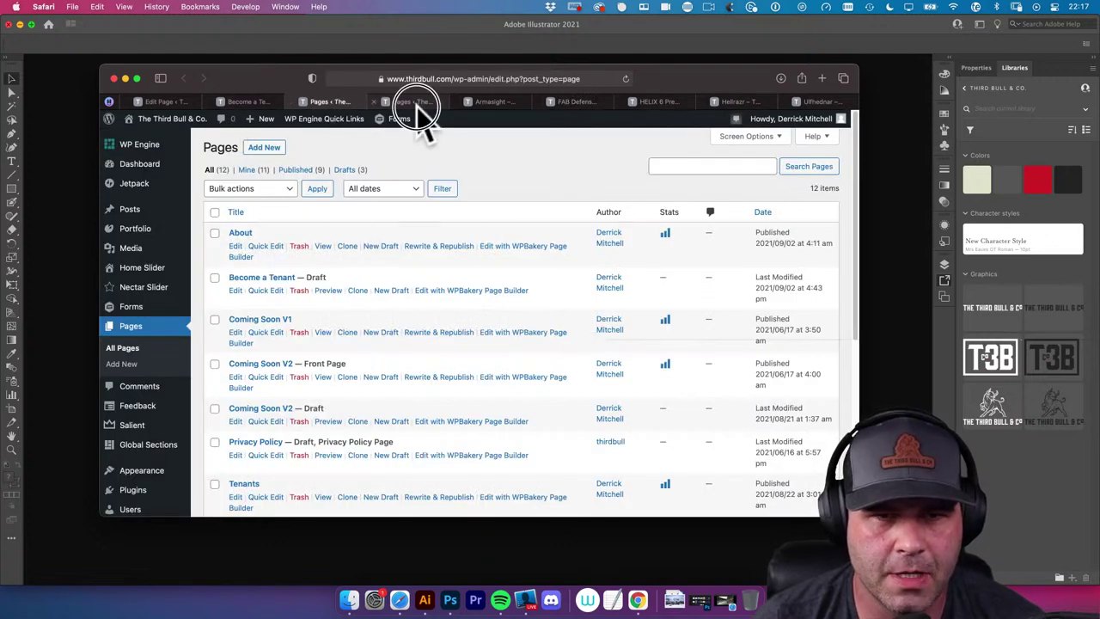
{"action": "left_click", "coordinate": [483, 101]}
{"action": "left_click", "coordinate": [324, 102]}
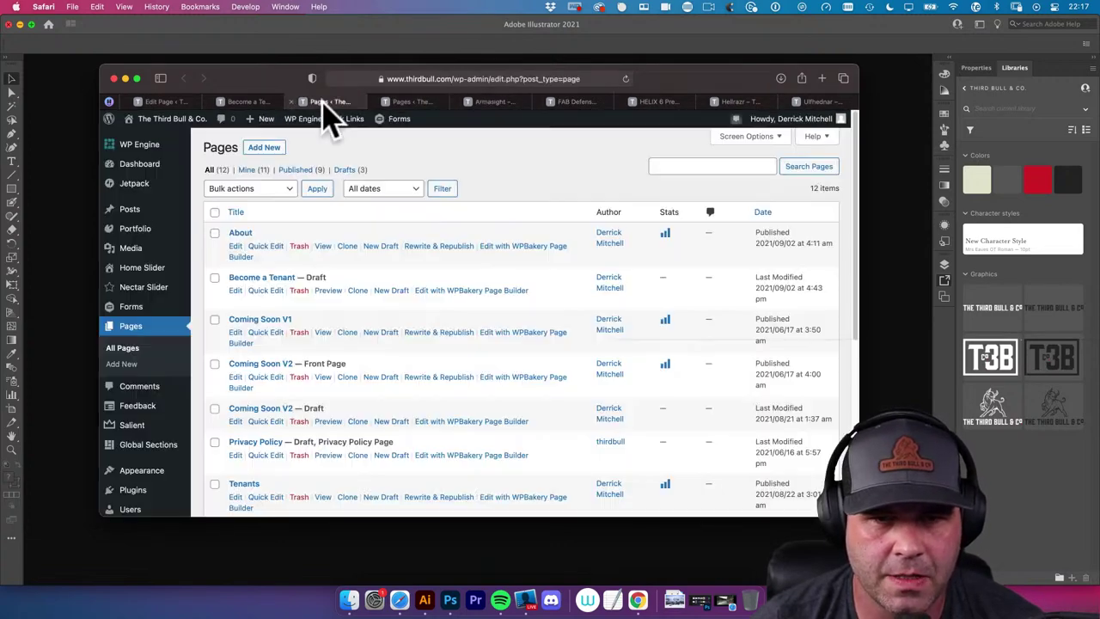
{"action": "left_click", "coordinate": [245, 102]}
{"action": "left_click", "coordinate": [334, 105]}
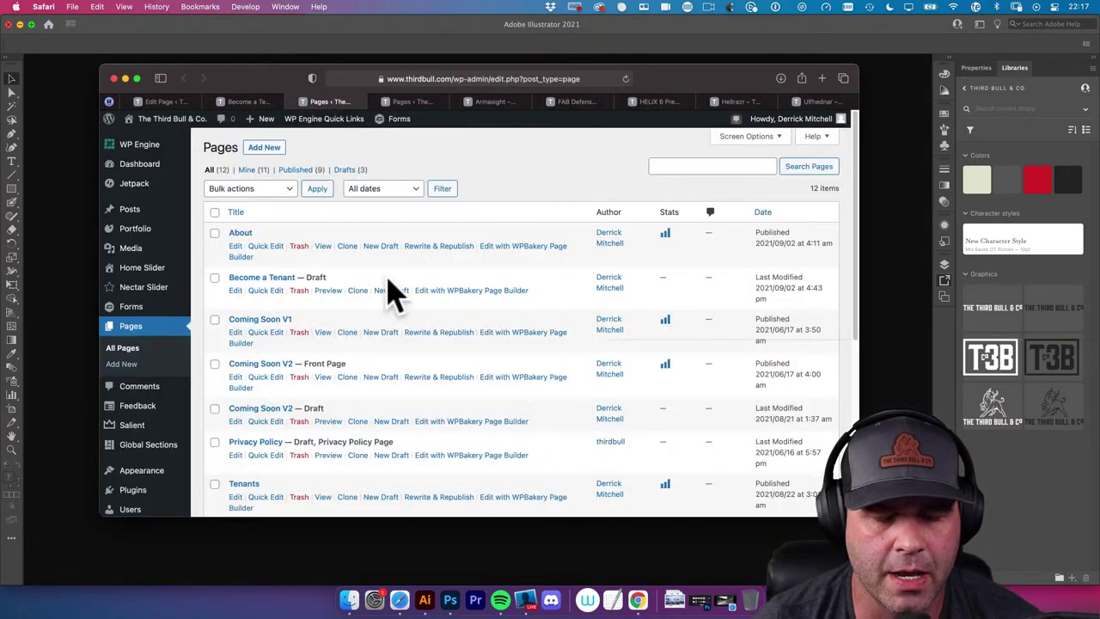
Scroll the Pages list to the Tenants entry and open it in the WPBakery backend editor
{"action": "scroll", "coordinate": [388, 287], "scroll_direction": "down", "scroll_amount": 3}
{"action": "scroll", "coordinate": [389, 292], "scroll_direction": "down", "scroll_amount": 1}
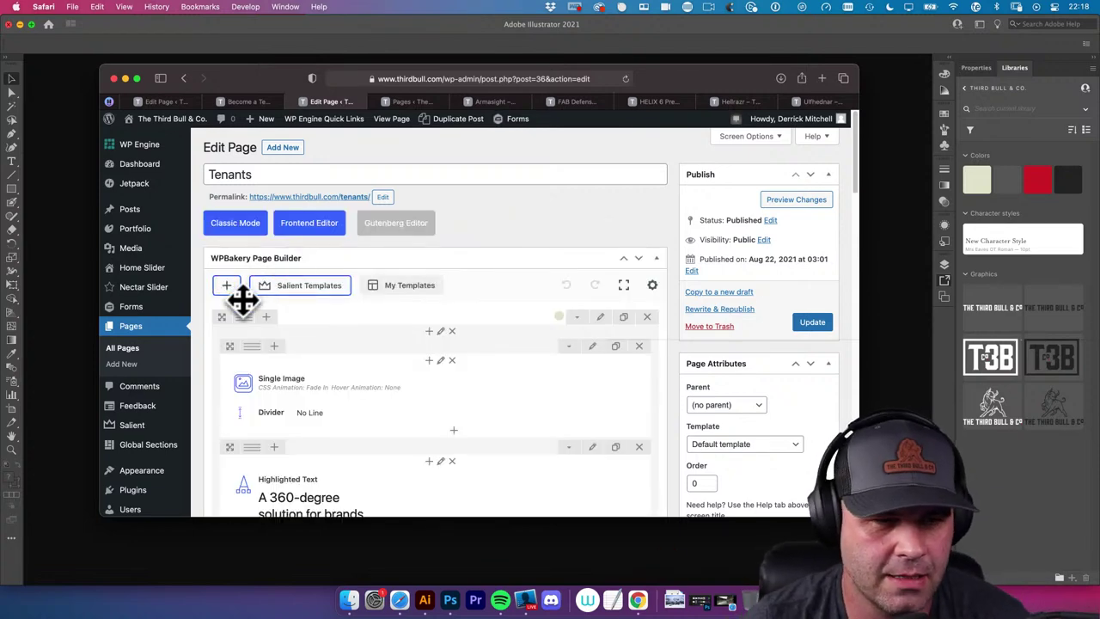
{"action": "scroll", "coordinate": [189, 275], "scroll_direction": "down", "scroll_amount": 2}
{"action": "mouse_move", "coordinate": [153, 352]}
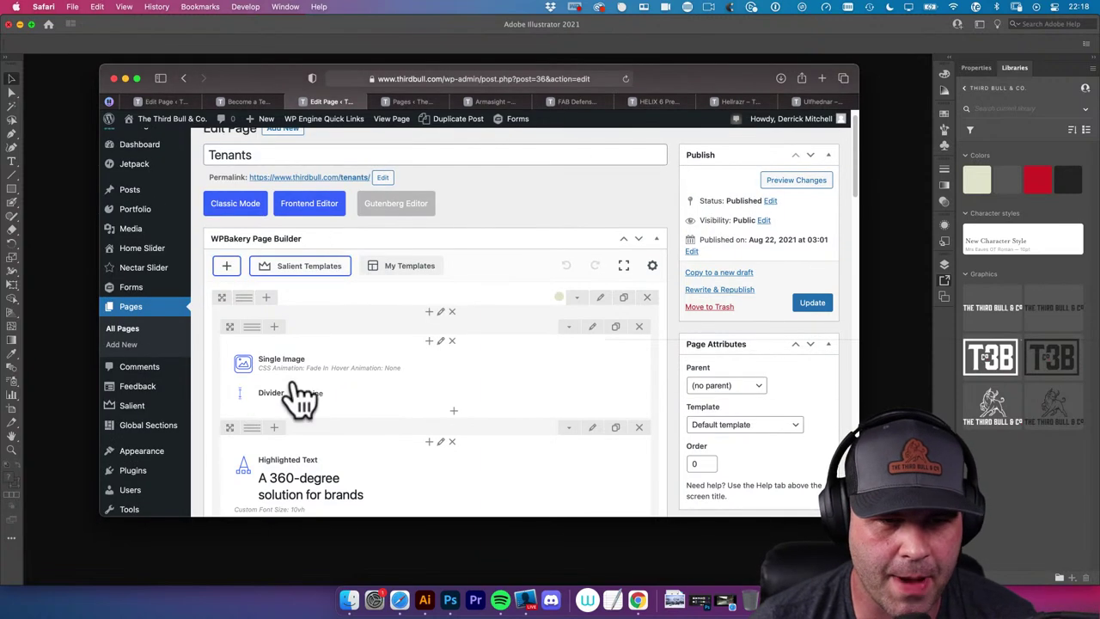
{"action": "scroll", "coordinate": [361, 405], "scroll_direction": "down", "scroll_amount": 2}
{"action": "scroll", "coordinate": [473, 430], "scroll_direction": "down", "scroll_amount": 3}
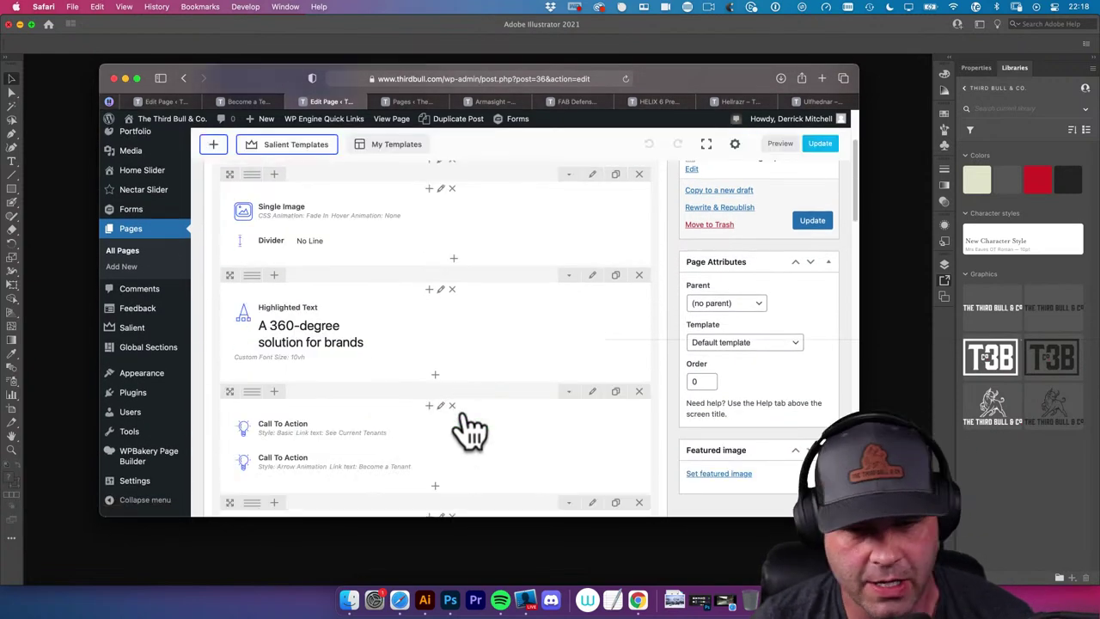
{"action": "scroll", "coordinate": [468, 386], "scroll_direction": "up", "scroll_amount": 5}
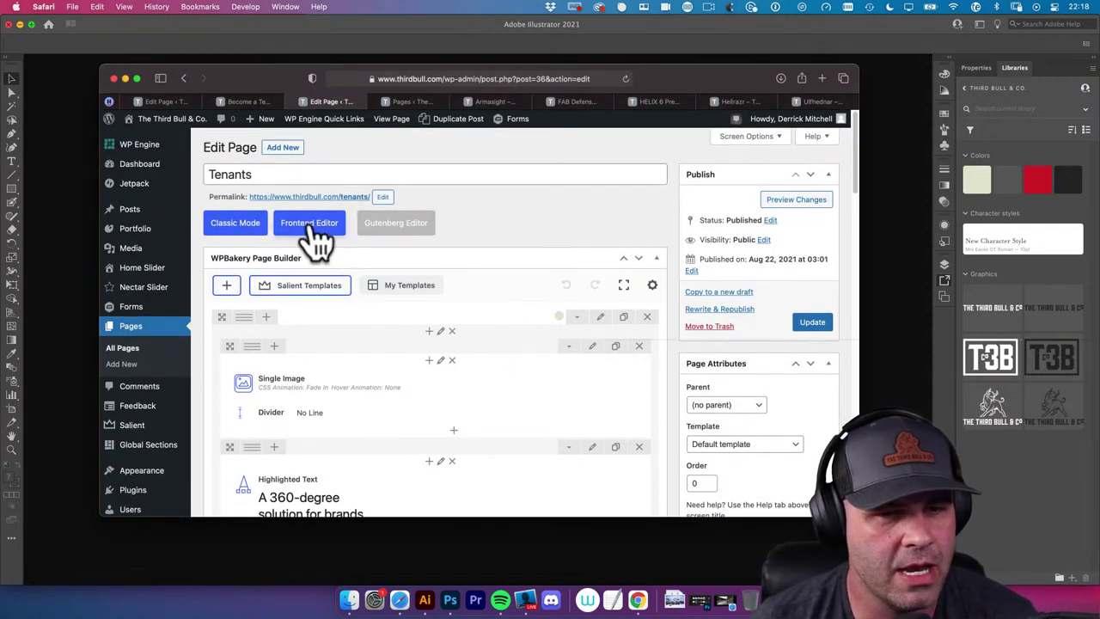
Open the Tenants page in the Frontend Editor and scroll through its layout in a widened browser window
{"action": "left_click", "coordinate": [314, 225]}
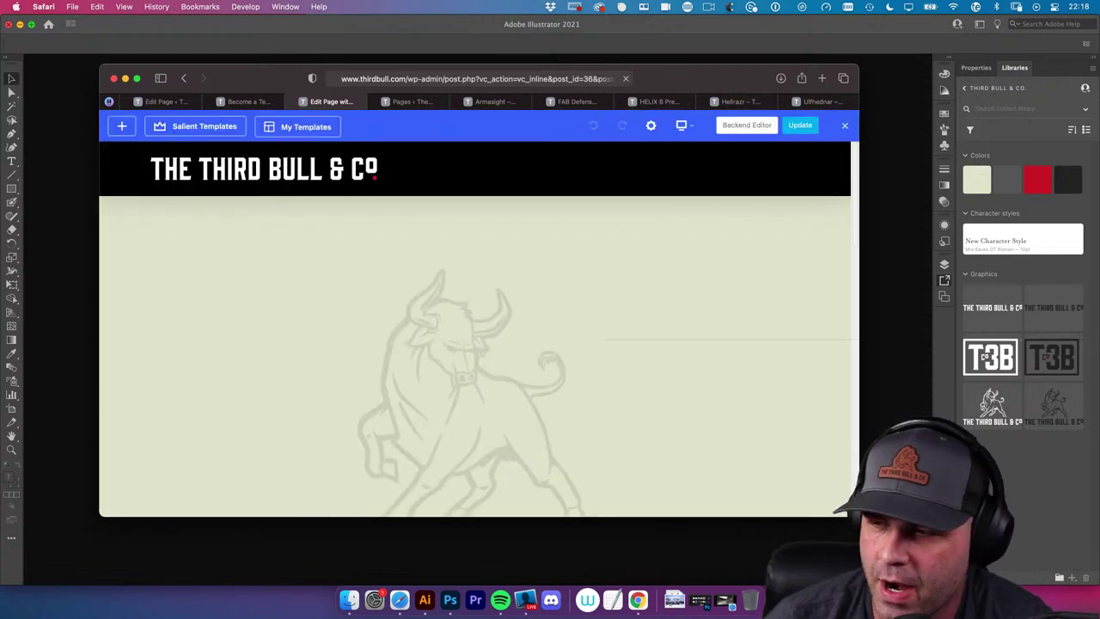
{"action": "scroll", "coordinate": [564, 287], "scroll_direction": "down", "scroll_amount": 4}
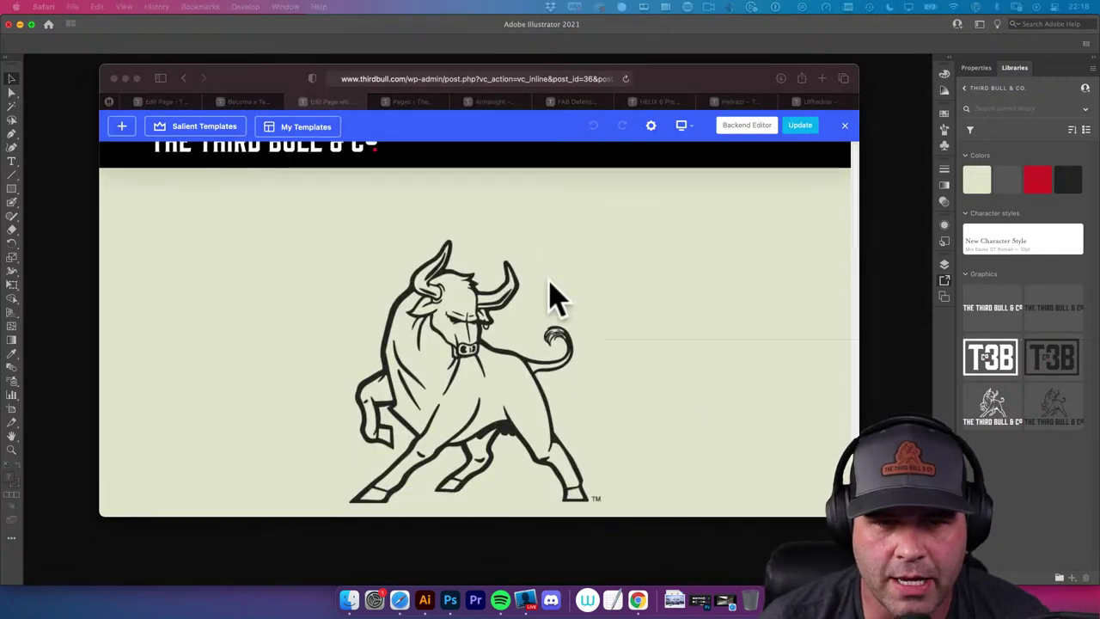
{"action": "scroll", "coordinate": [640, 329], "scroll_direction": "down", "scroll_amount": 3}
{"action": "left_click", "coordinate": [457, 327]}
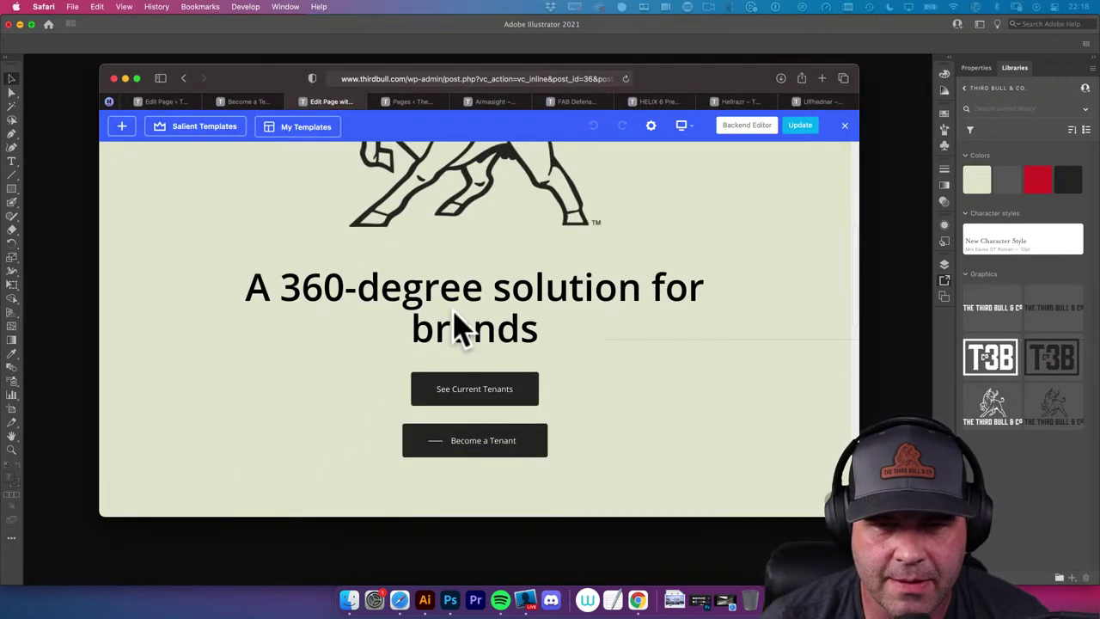
{"action": "mouse_move", "coordinate": [481, 311]}
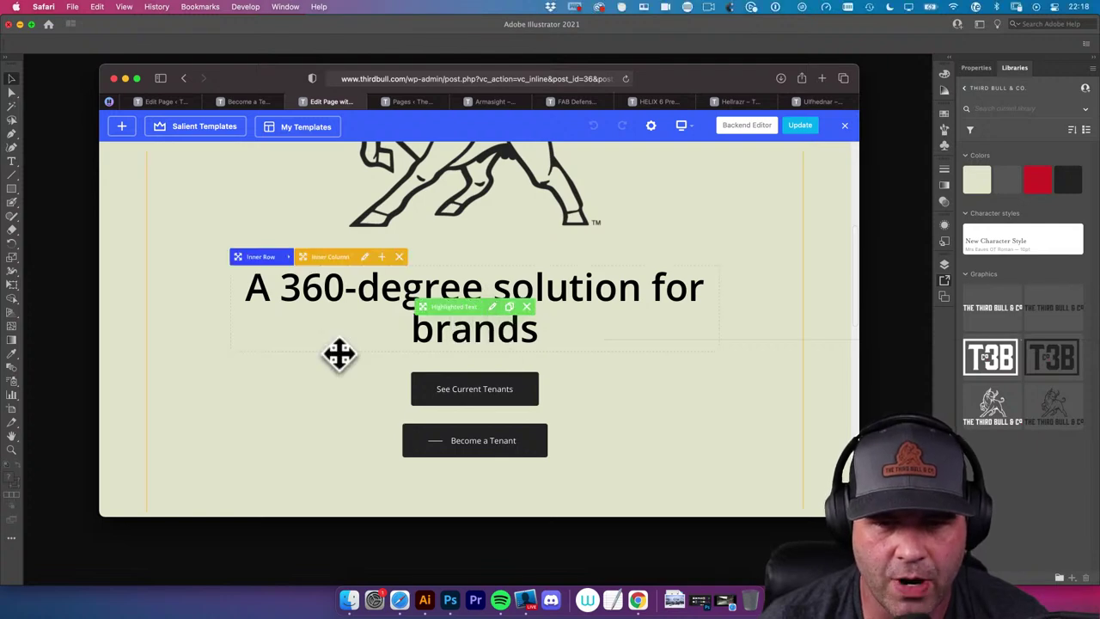
{"action": "scroll", "coordinate": [559, 422], "scroll_direction": "down", "scroll_amount": 3}
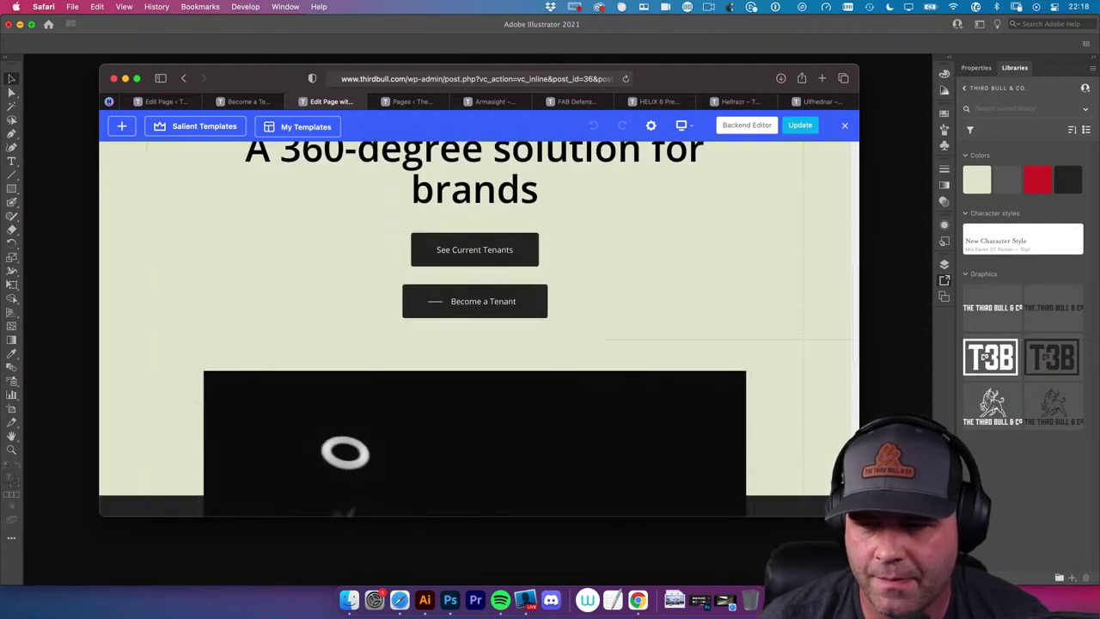
{"action": "left_click_drag", "start_coordinate": [858, 516], "coordinate": [990, 514]}
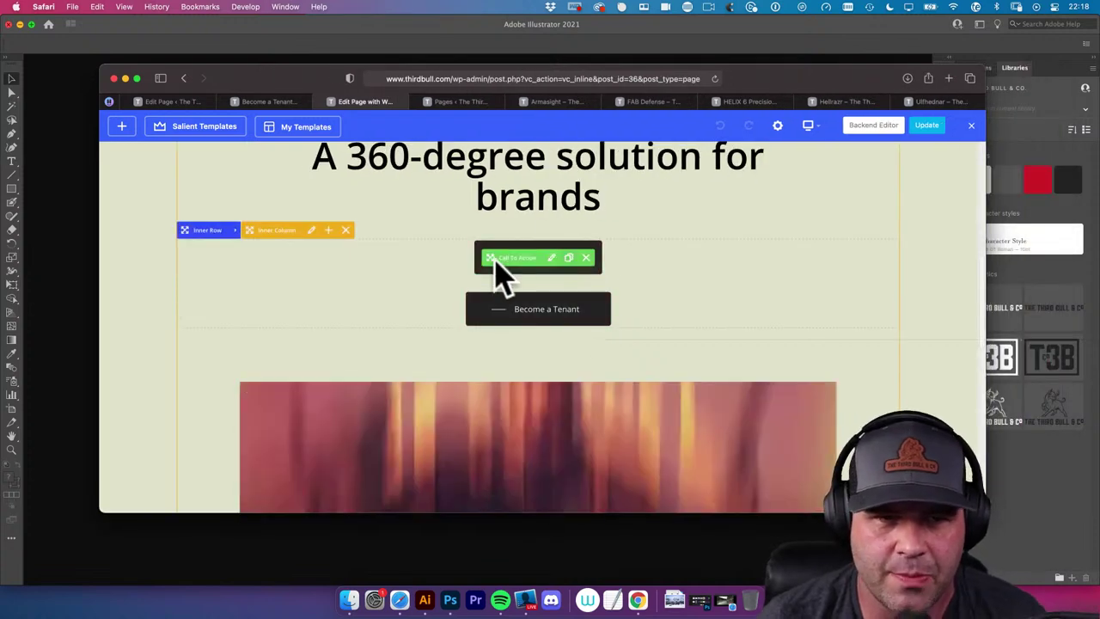
Back in the backend editor, scroll to the five-logo row and open the Tenants page Preview
{"action": "scroll", "coordinate": [730, 227], "scroll_direction": "up", "scroll_amount": 2}
{"action": "scroll", "coordinate": [730, 228], "scroll_direction": "up", "scroll_amount": 6}
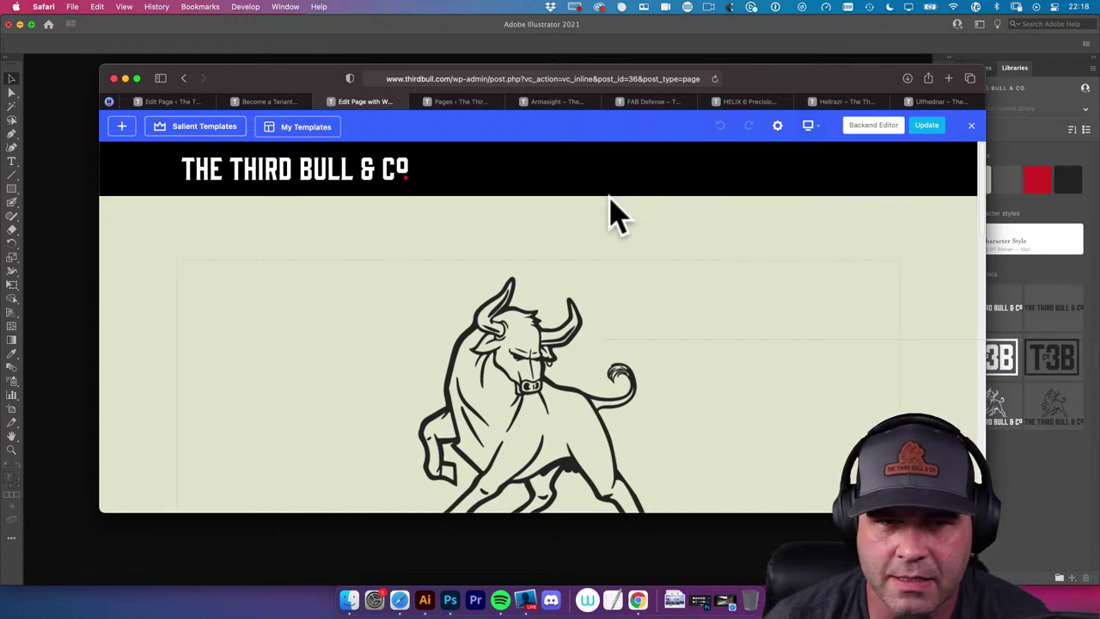
{"action": "scroll", "coordinate": [616, 215], "scroll_direction": "down", "scroll_amount": 10}
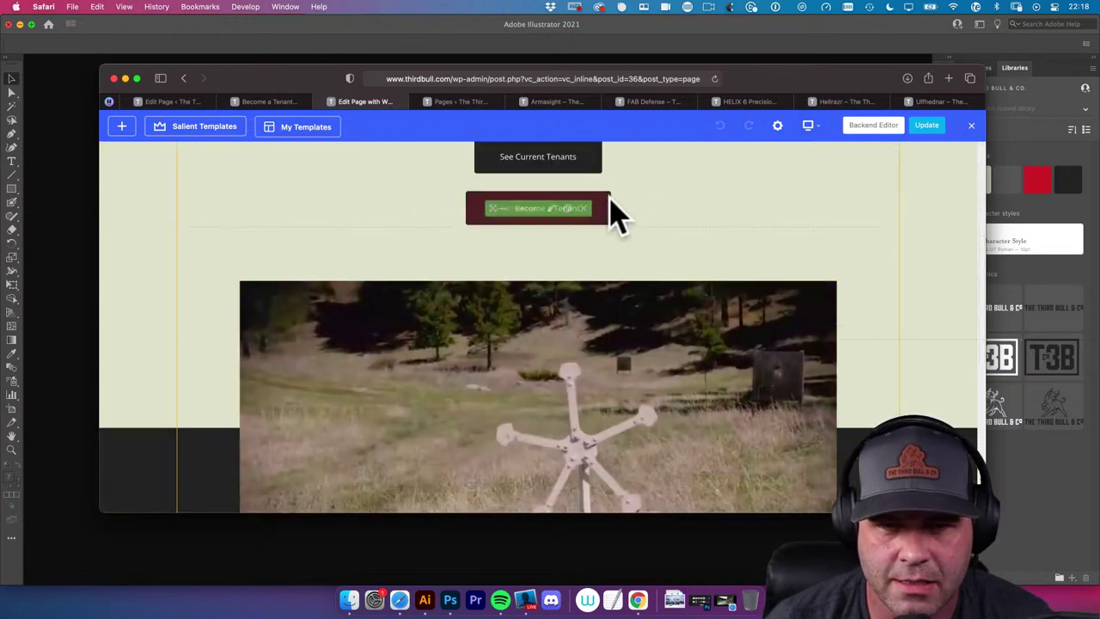
{"action": "scroll", "coordinate": [617, 214], "scroll_direction": "down", "scroll_amount": 8}
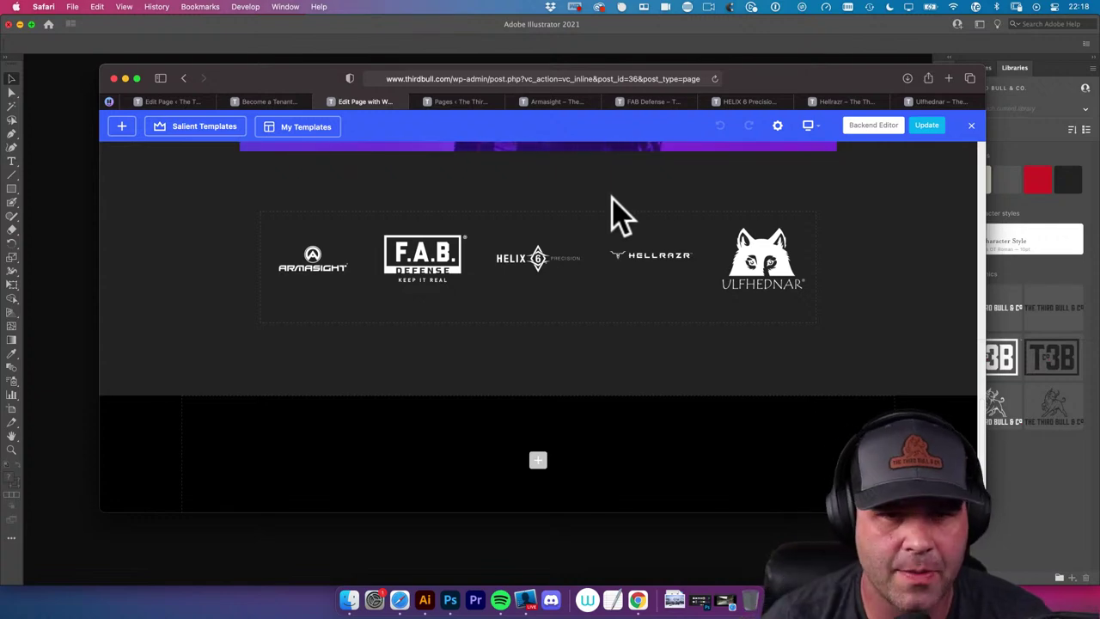
{"action": "scroll", "coordinate": [601, 240], "scroll_direction": "up", "scroll_amount": 5}
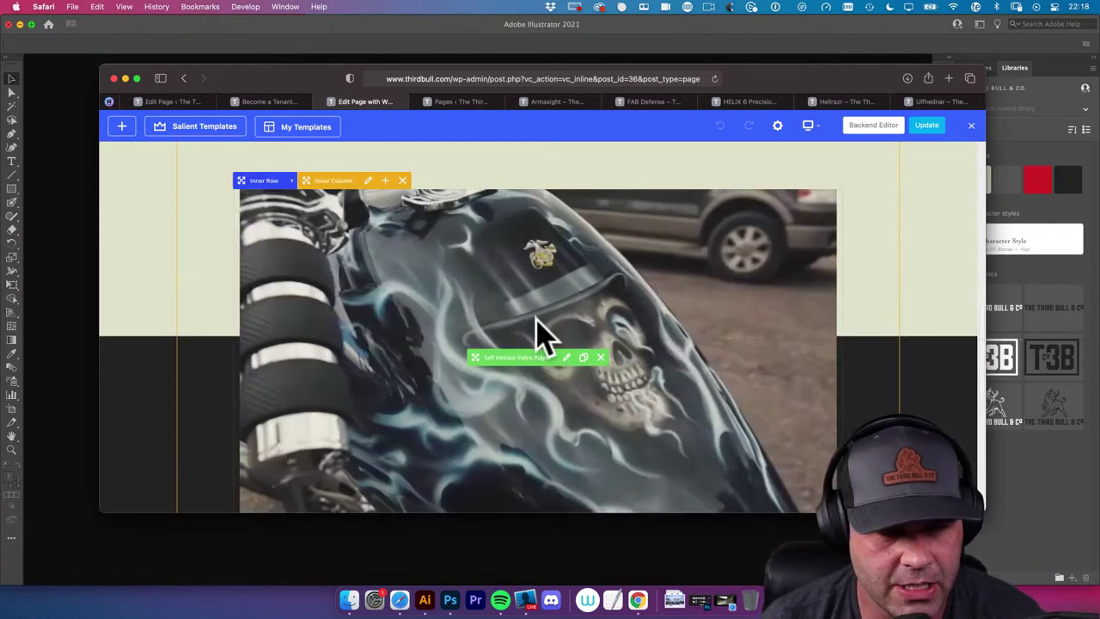
{"action": "scroll", "coordinate": [541, 331], "scroll_direction": "up", "scroll_amount": 10}
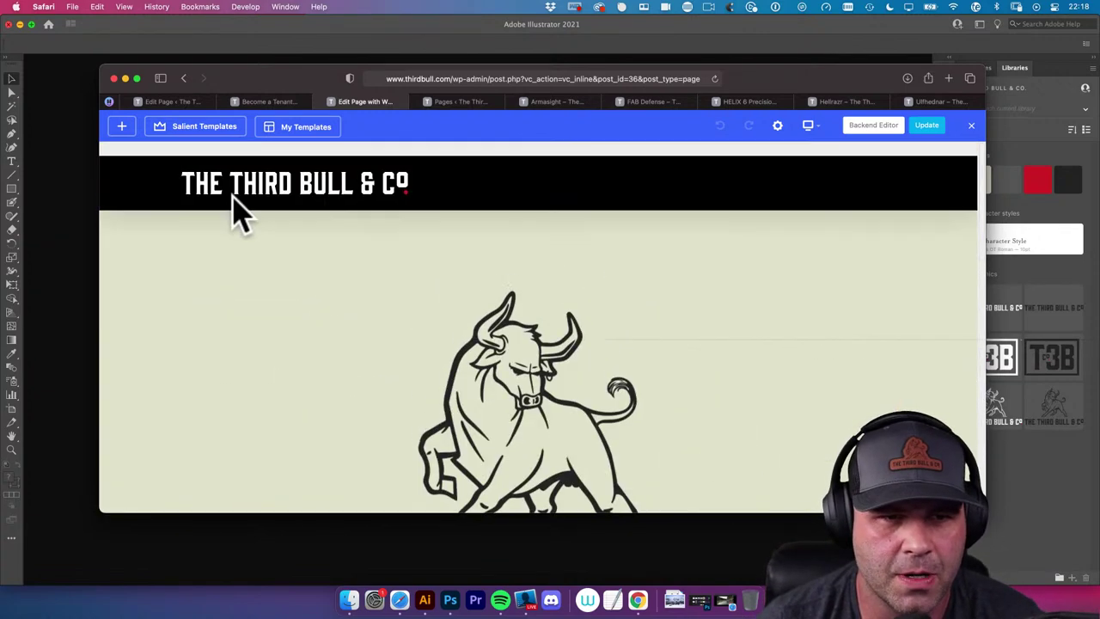
{"action": "scroll", "coordinate": [245, 206], "scroll_direction": "down", "scroll_amount": 1}
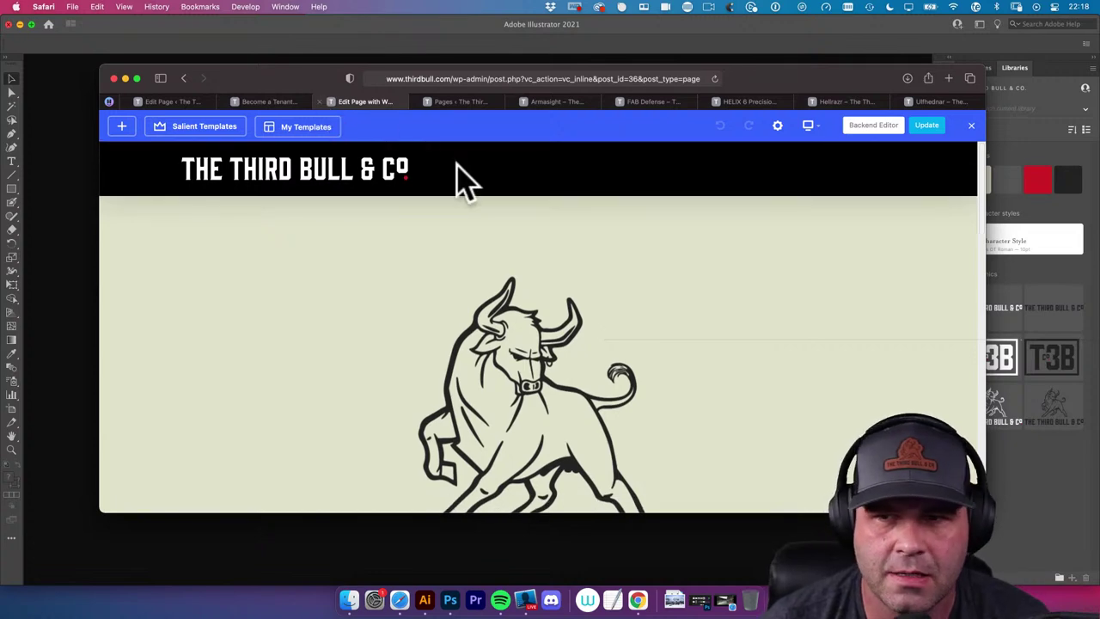
{"action": "scroll", "coordinate": [515, 206], "scroll_direction": "left", "scroll_amount": 5}
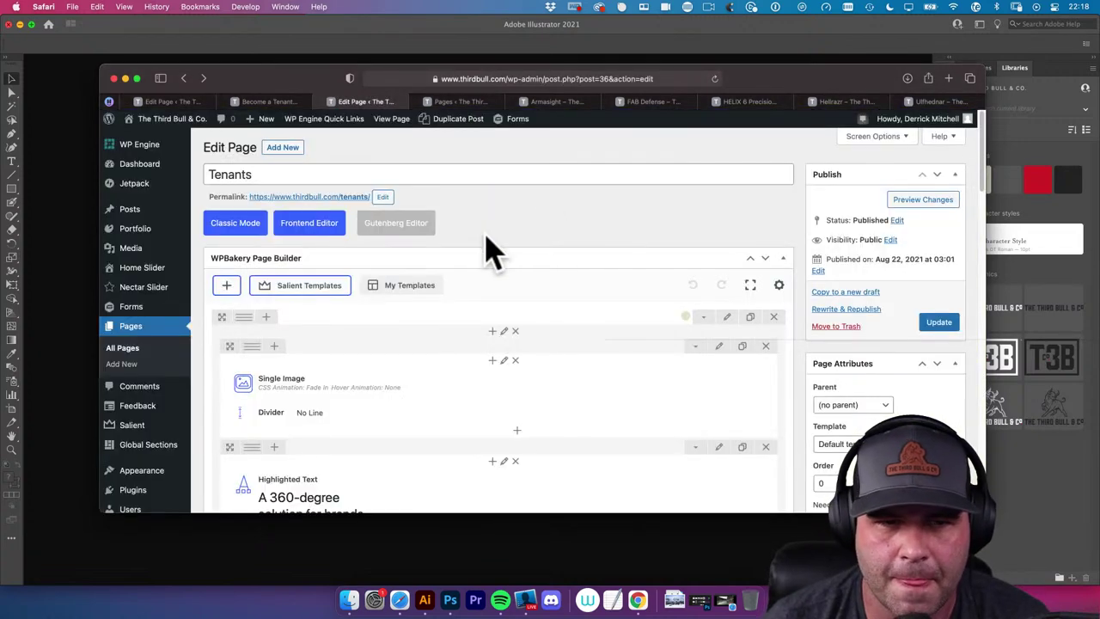
{"action": "scroll", "coordinate": [558, 412], "scroll_direction": "down", "scroll_amount": 7}
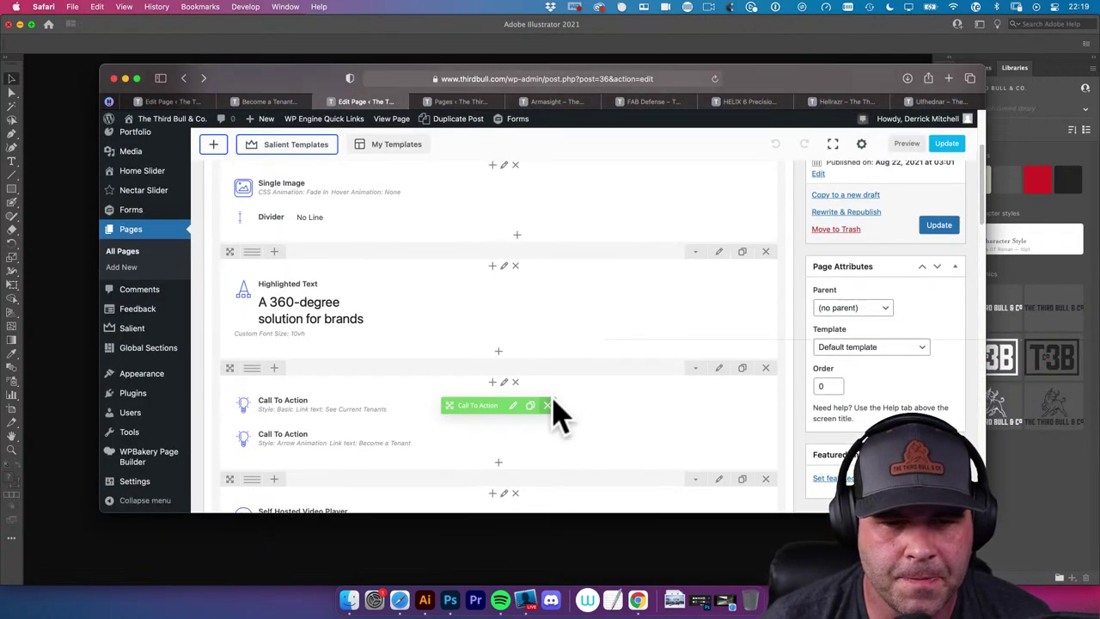
{"action": "scroll", "coordinate": [556, 414], "scroll_direction": "down", "scroll_amount": 5}
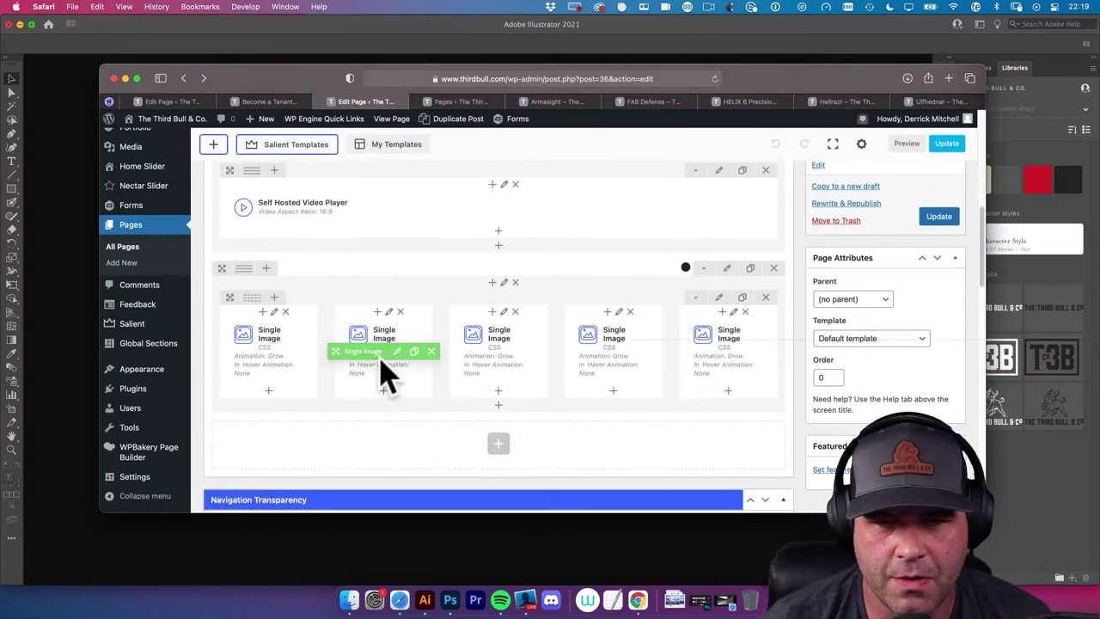
{"action": "left_click", "coordinate": [907, 146]}
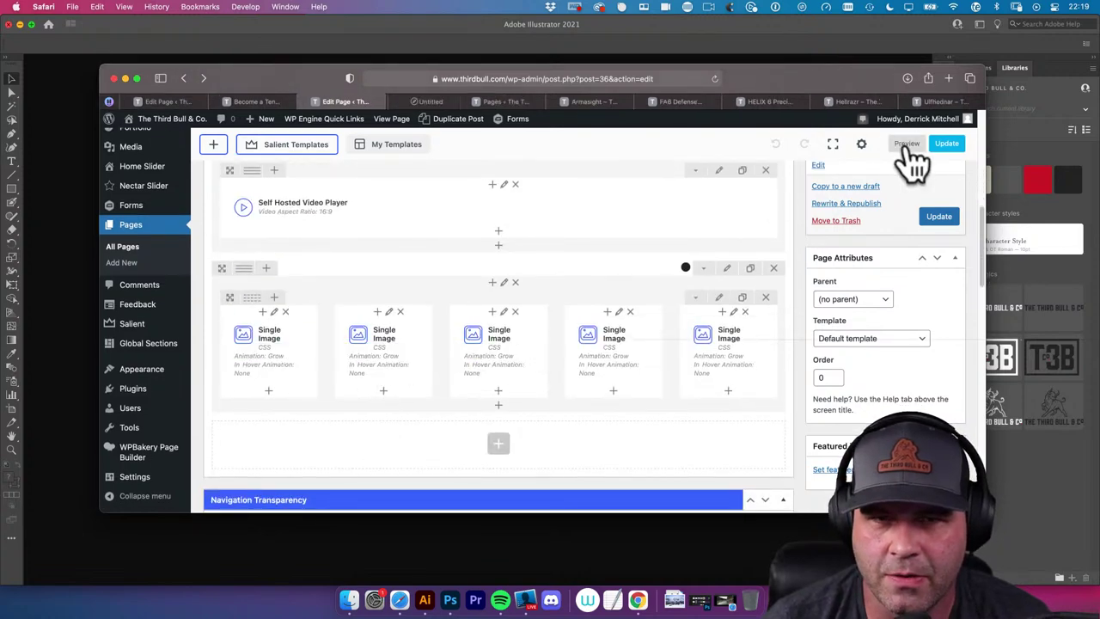
{"action": "left_click", "coordinate": [431, 103]}
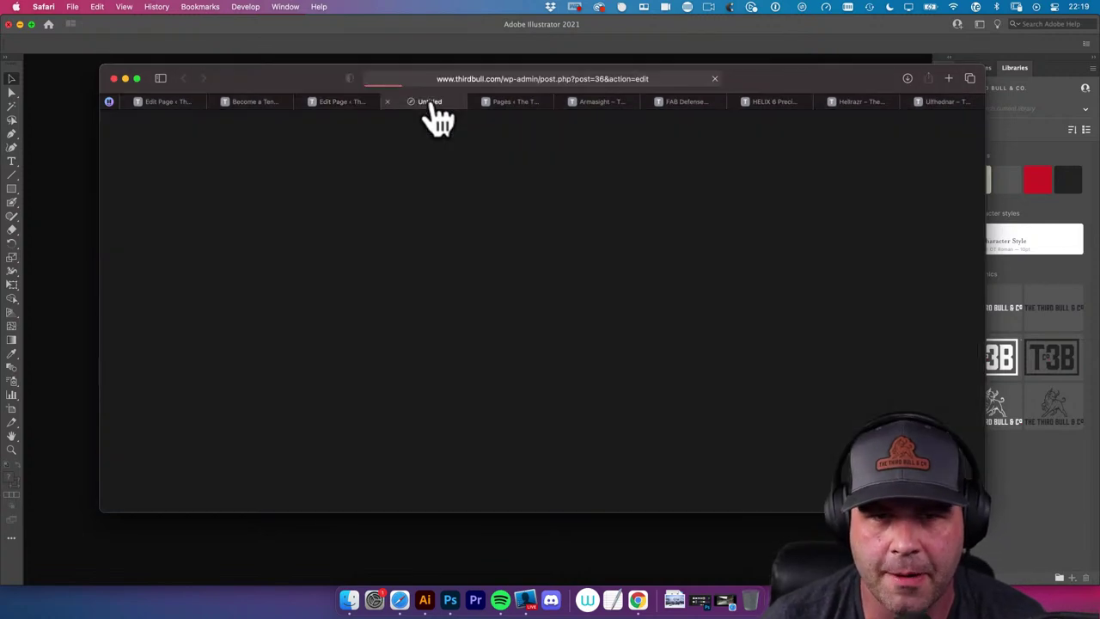
{"action": "scroll", "coordinate": [582, 319], "scroll_direction": "down", "scroll_amount": 10}
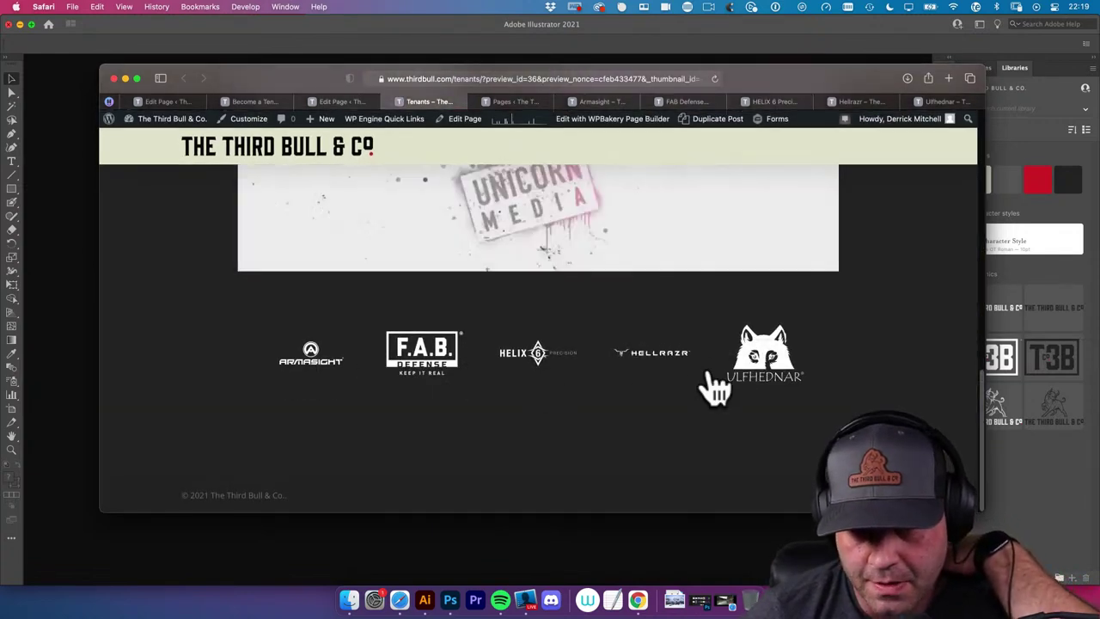
{"action": "left_click", "coordinate": [353, 101]}
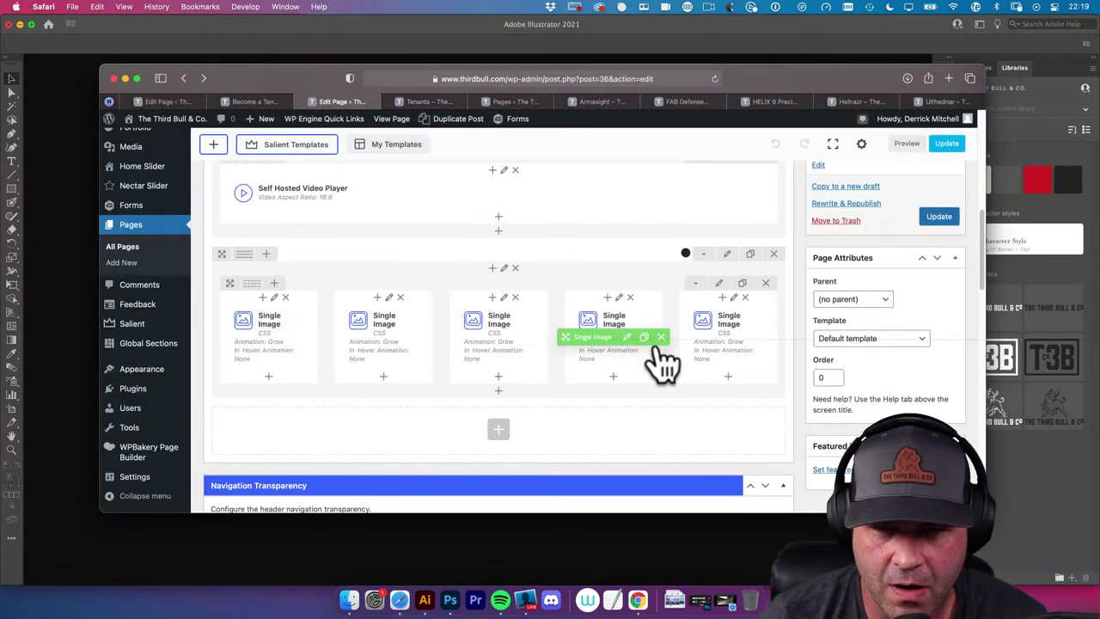
Insert an empty row below the five tenant logos, leaving its inner and outer row settings unchanged
{"action": "scroll", "coordinate": [464, 352], "scroll_direction": "down", "scroll_amount": 2}
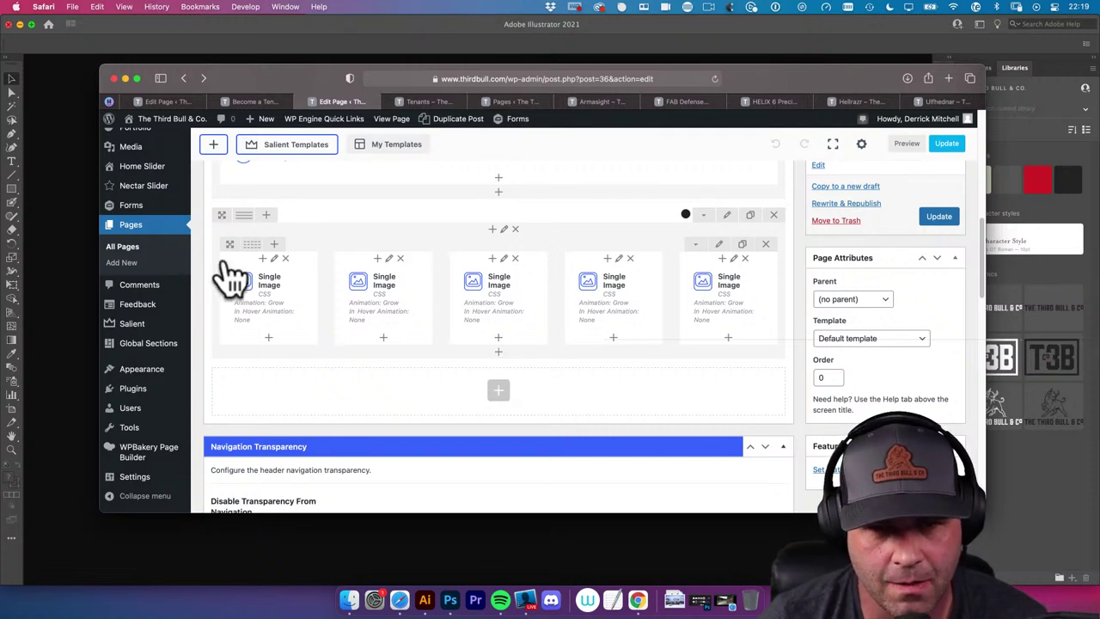
{"action": "left_click", "coordinate": [498, 389]}
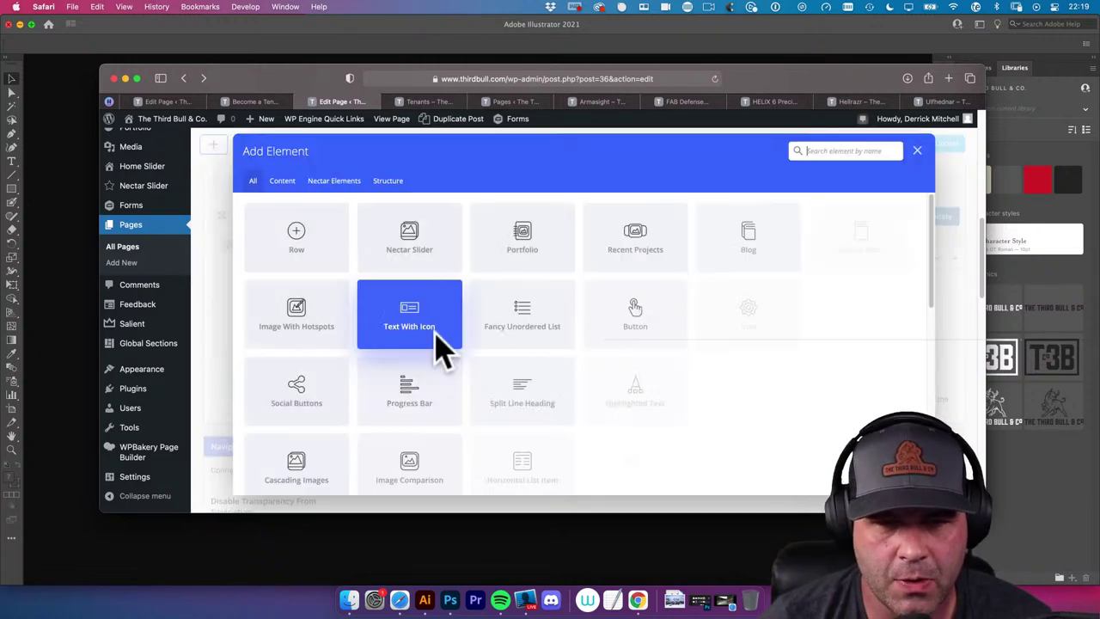
{"action": "left_click", "coordinate": [297, 240]}
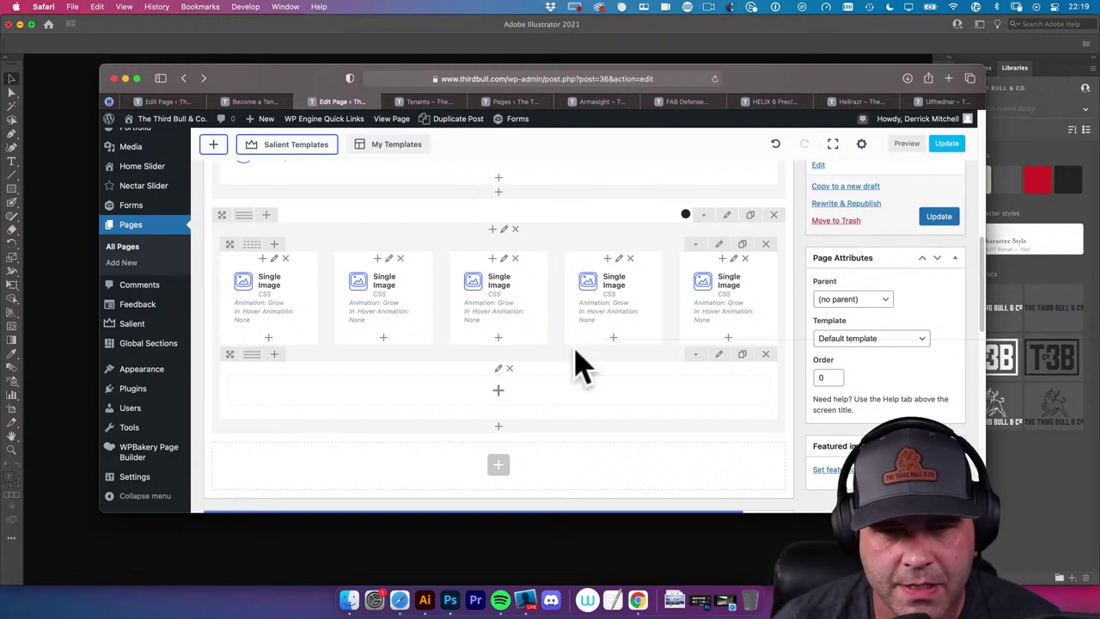
{"action": "left_click", "coordinate": [719, 356]}
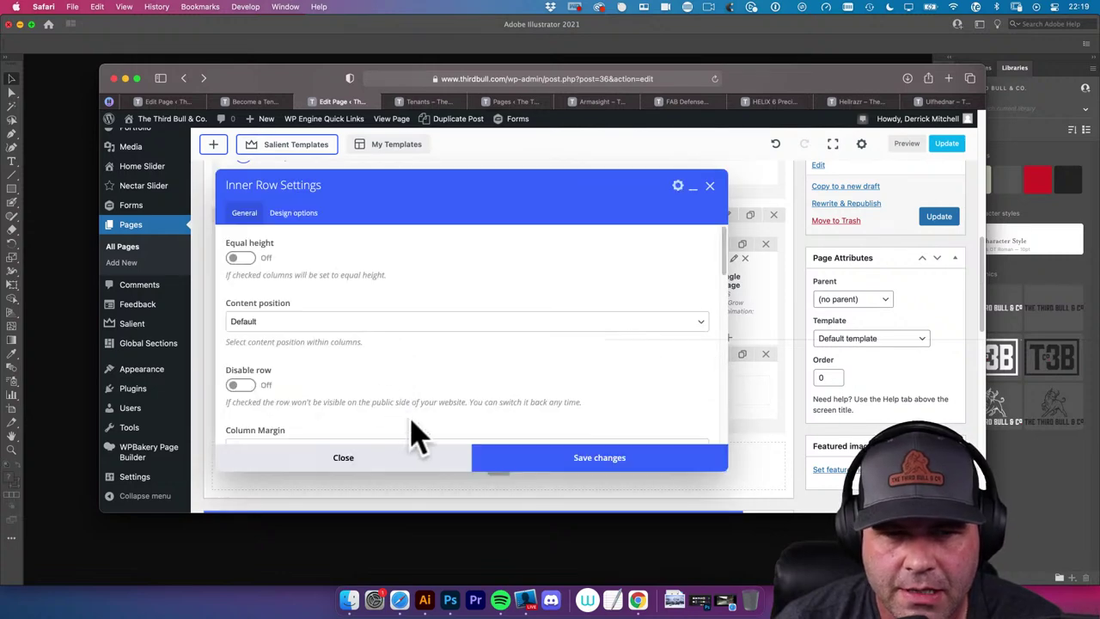
{"action": "left_click", "coordinate": [386, 471]}
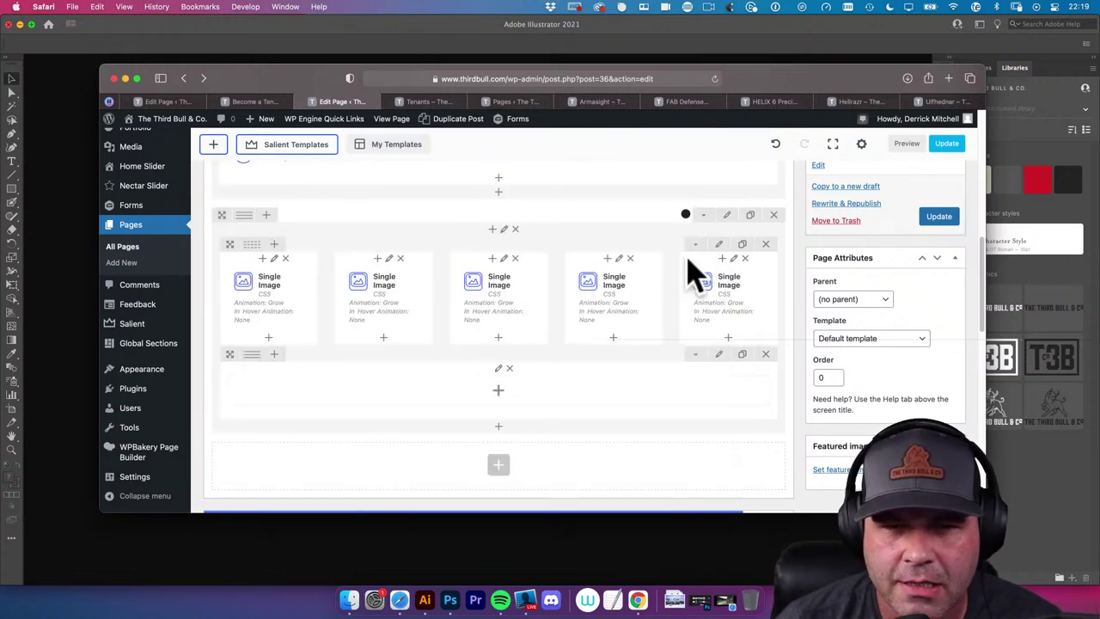
{"action": "left_click", "coordinate": [731, 215]}
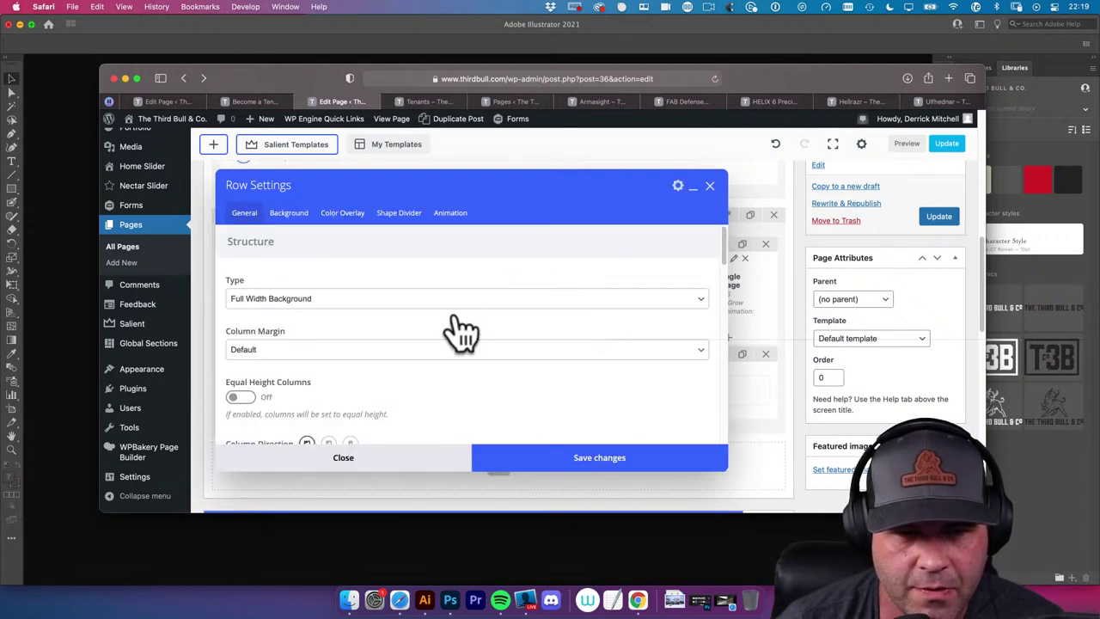
{"action": "scroll", "coordinate": [352, 314], "scroll_direction": "down", "scroll_amount": 1}
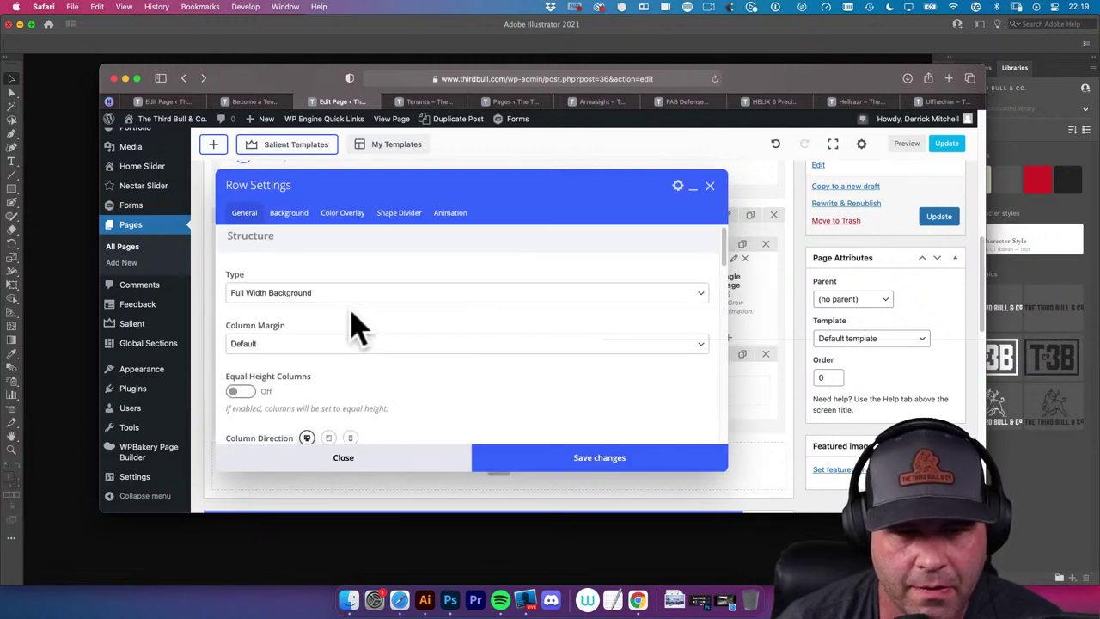
{"action": "left_click", "coordinate": [347, 459]}
{"action": "scroll", "coordinate": [434, 451], "scroll_direction": "down", "scroll_amount": 1}
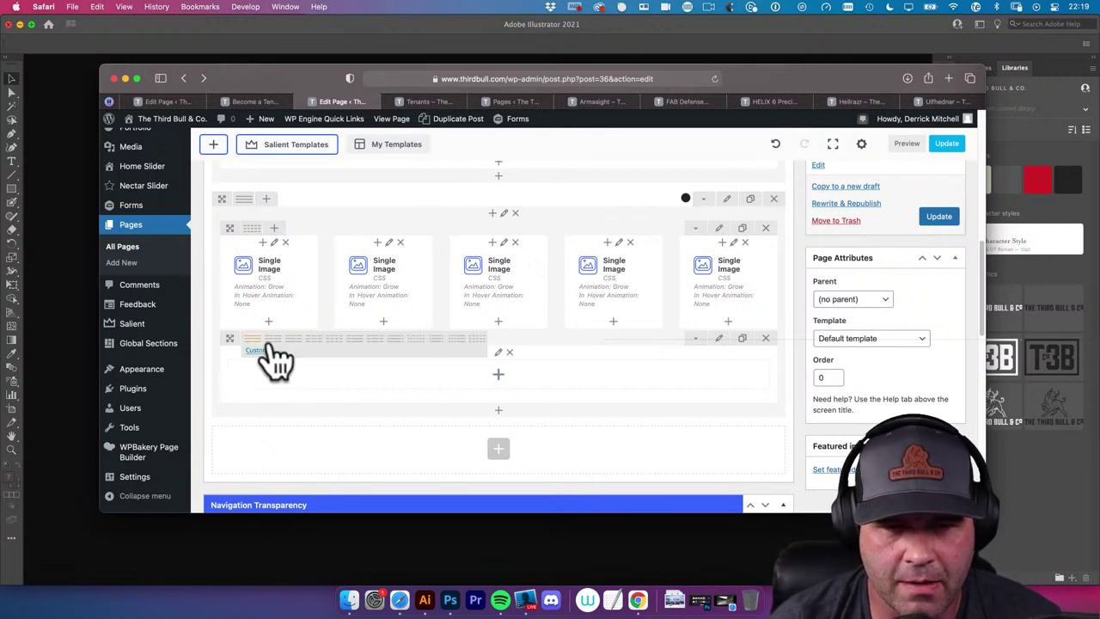
Split the new row into 1/2+1/2 columns and put a Single Image of the soldier photo in the left column
{"action": "left_click", "coordinate": [271, 339]}
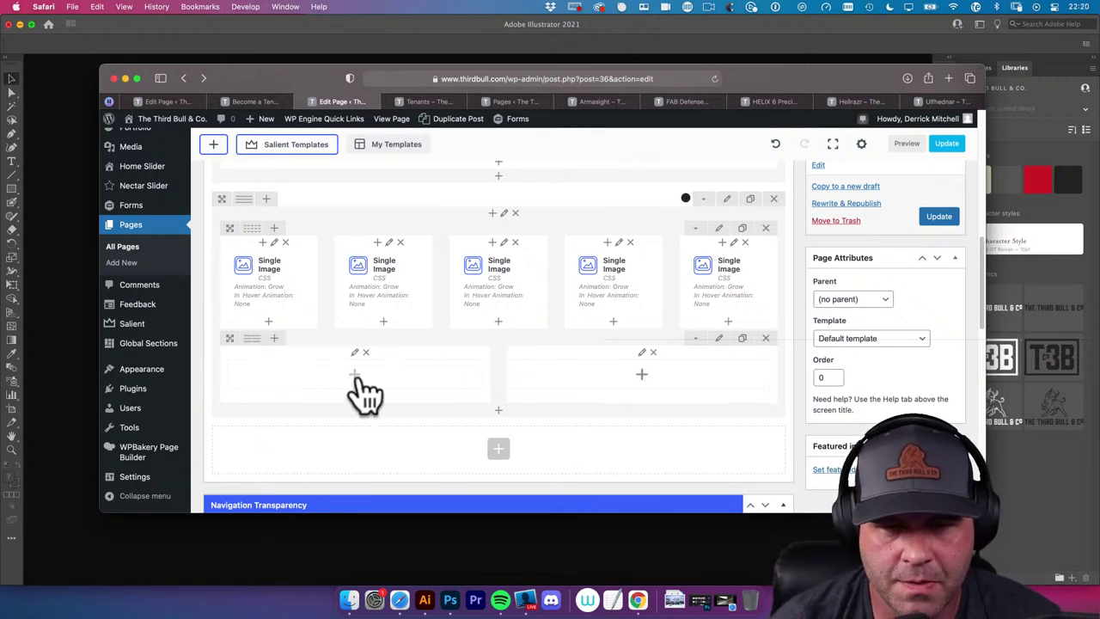
{"action": "left_click", "coordinate": [357, 375]}
{"action": "type", "text": "image"}
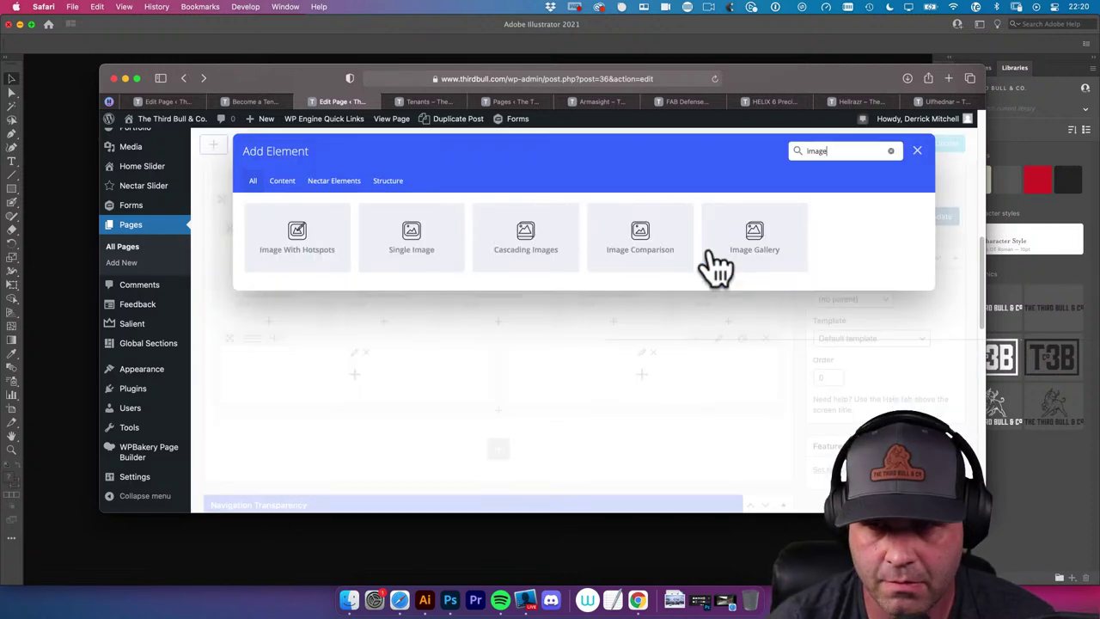
{"action": "left_click", "coordinate": [369, 258]}
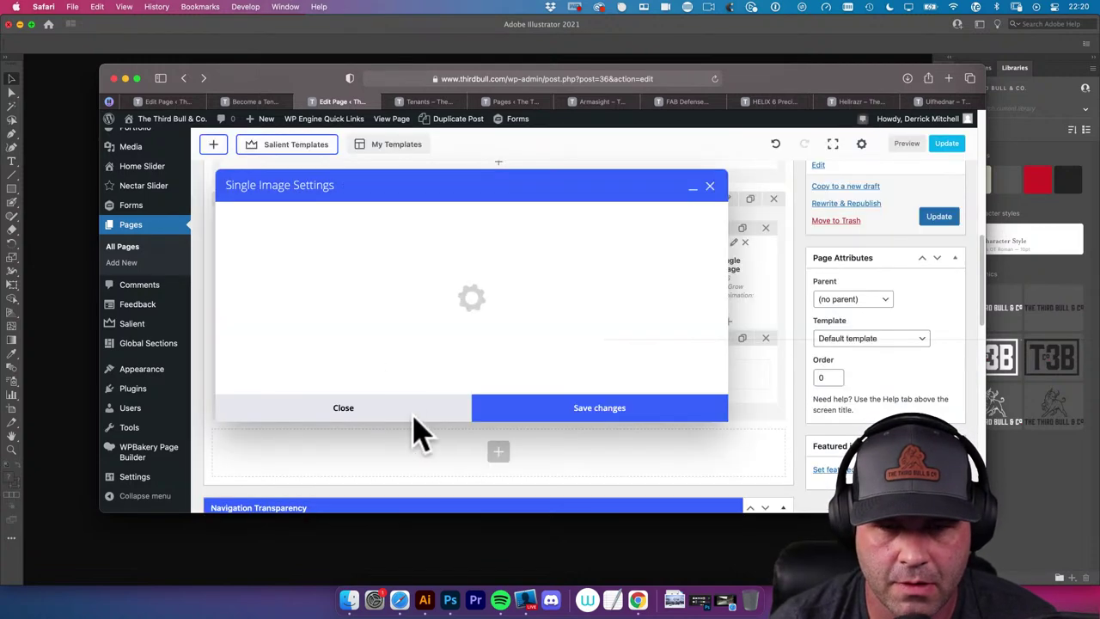
{"action": "left_click", "coordinate": [262, 239]}
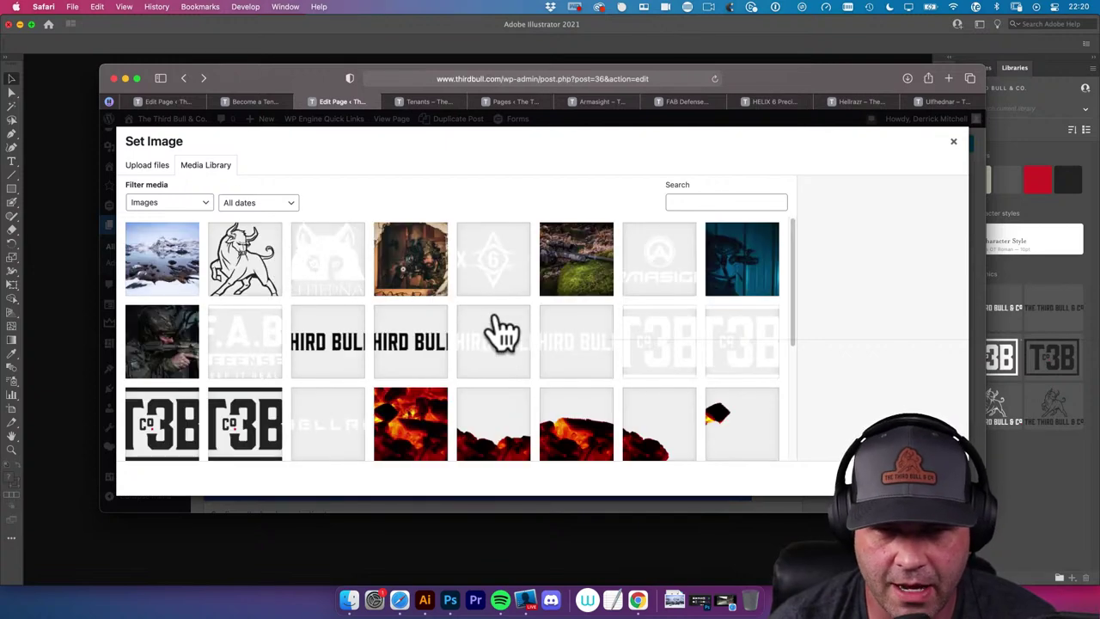
{"action": "left_click", "coordinate": [412, 275]}
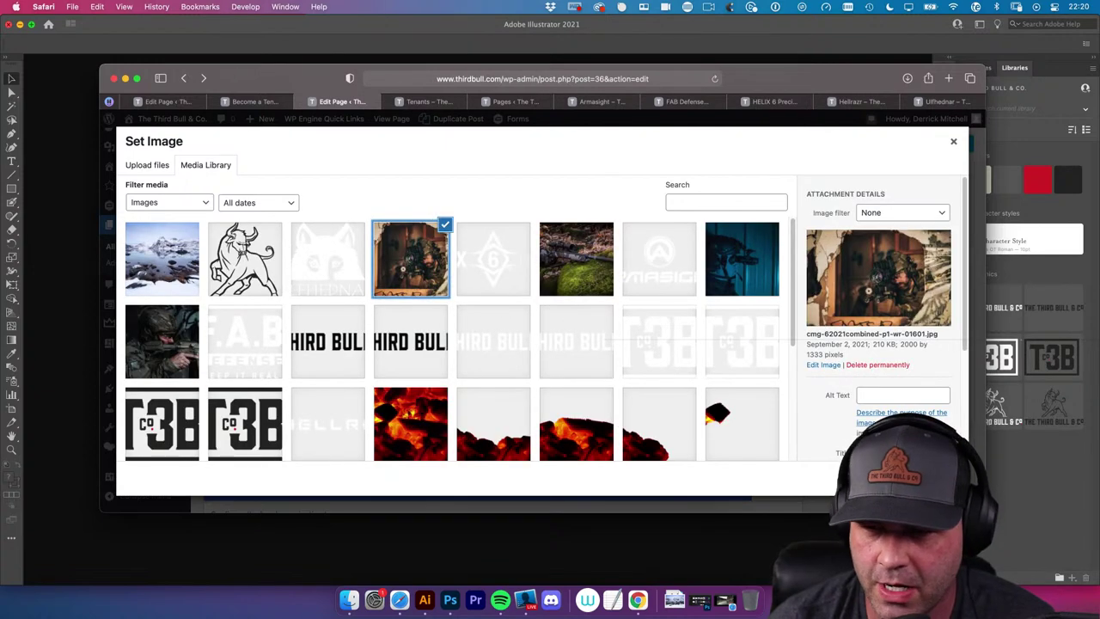
{"action": "left_click", "coordinate": [919, 482]}
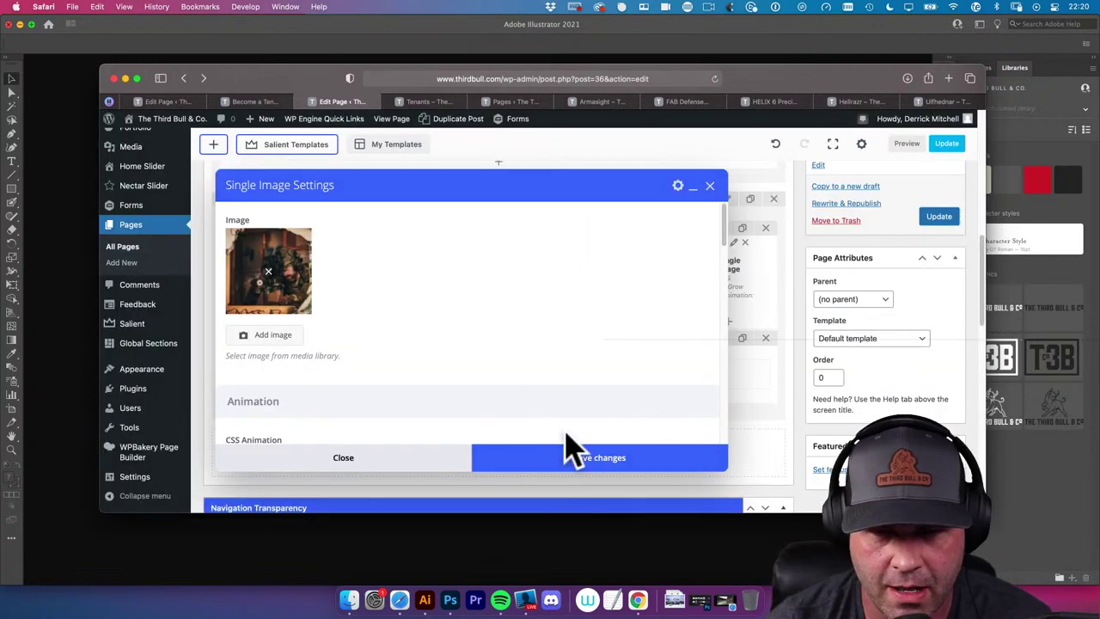
{"action": "left_click", "coordinate": [570, 451]}
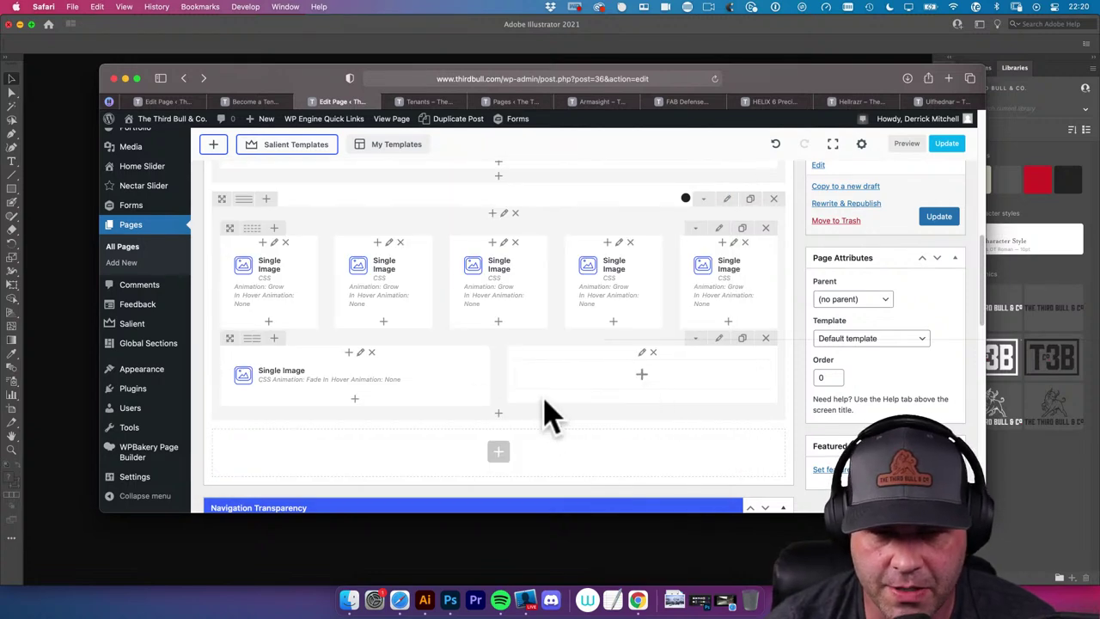
Clone the soldier image into the right column and change it to the winter-landscape-on-the-lofoten-islands image
{"action": "left_click", "coordinate": [387, 377]}
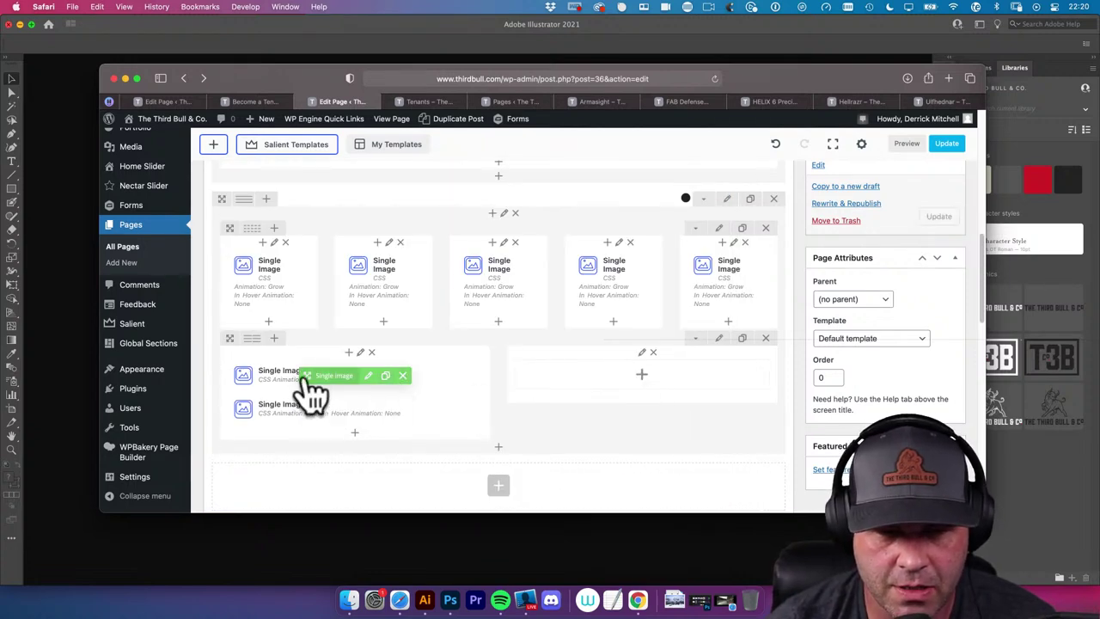
{"action": "mouse_move", "coordinate": [308, 378]}
{"action": "left_mouse_down"}
{"action": "mouse_move", "coordinate": [393, 459]}
{"action": "mouse_move", "coordinate": [640, 372]}
{"action": "mouse_move", "coordinate": [634, 388]}
{"action": "mouse_move", "coordinate": [647, 410]}
{"action": "mouse_move", "coordinate": [651, 395]}
{"action": "mouse_move", "coordinate": [650, 410]}
{"action": "mouse_move", "coordinate": [628, 366]}
{"action": "mouse_move", "coordinate": [658, 401]}
{"action": "left_mouse_up"}
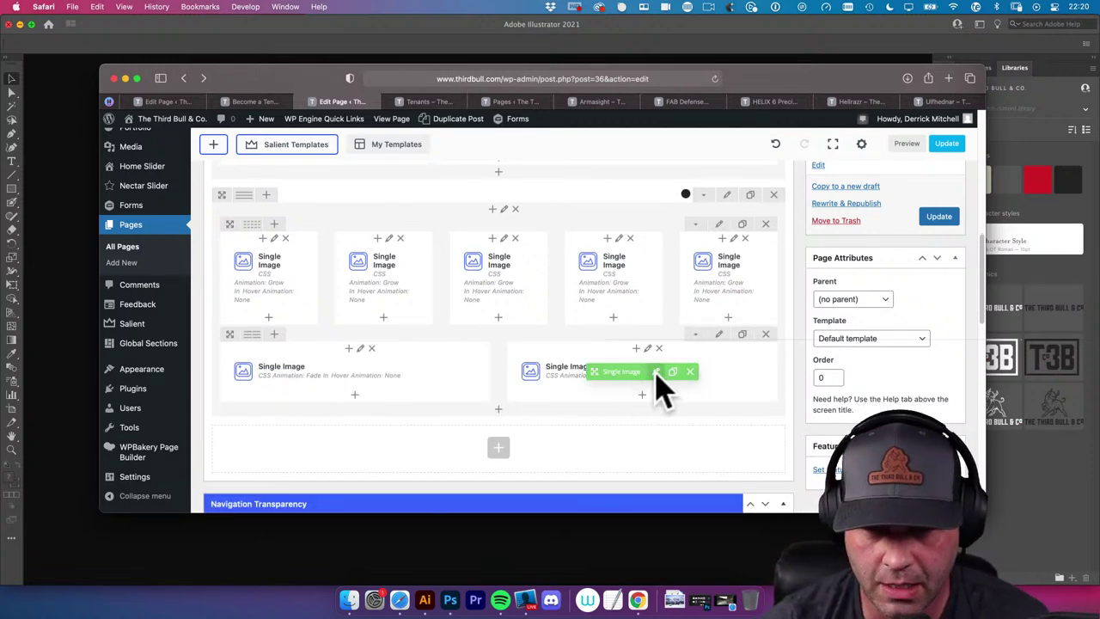
{"action": "left_click", "coordinate": [657, 373]}
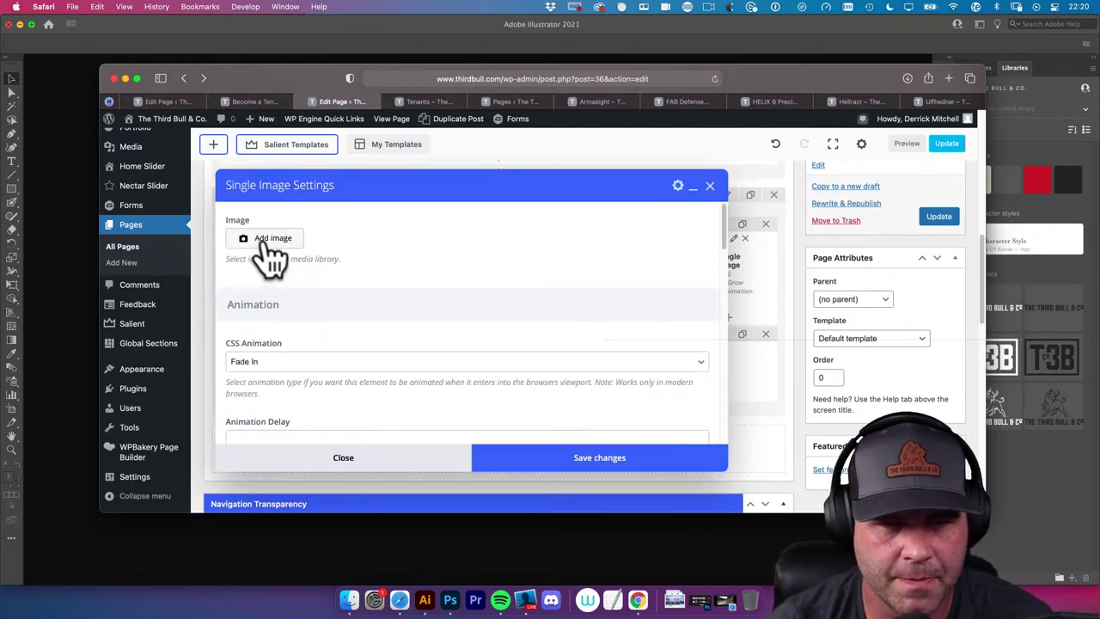
{"action": "left_click", "coordinate": [267, 240]}
{"action": "left_click", "coordinate": [172, 284]}
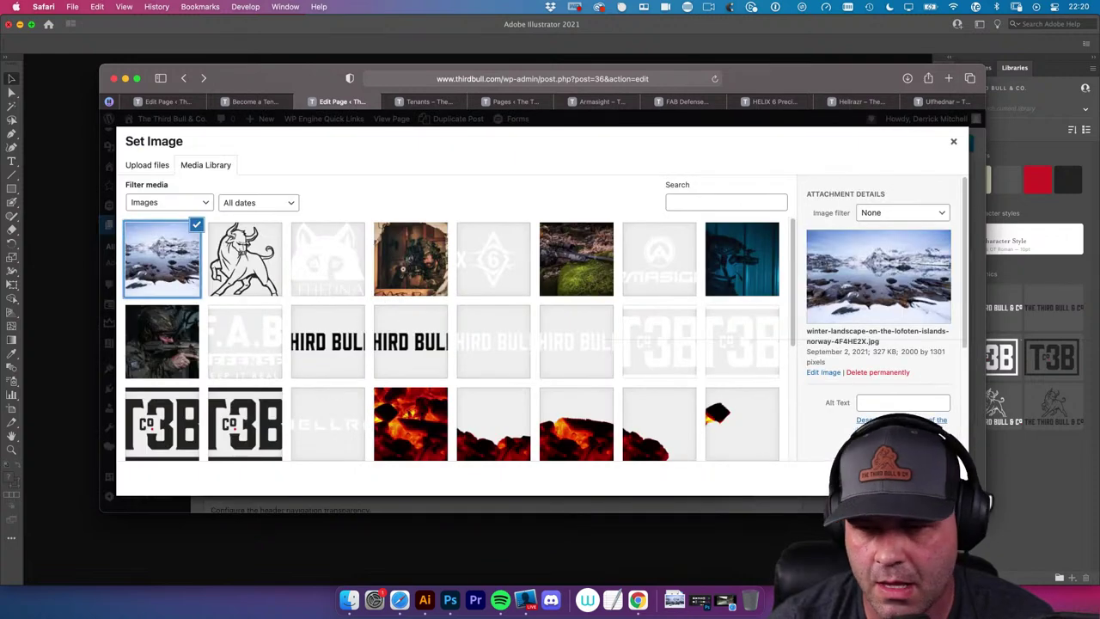
{"action": "left_click", "coordinate": [923, 478]}
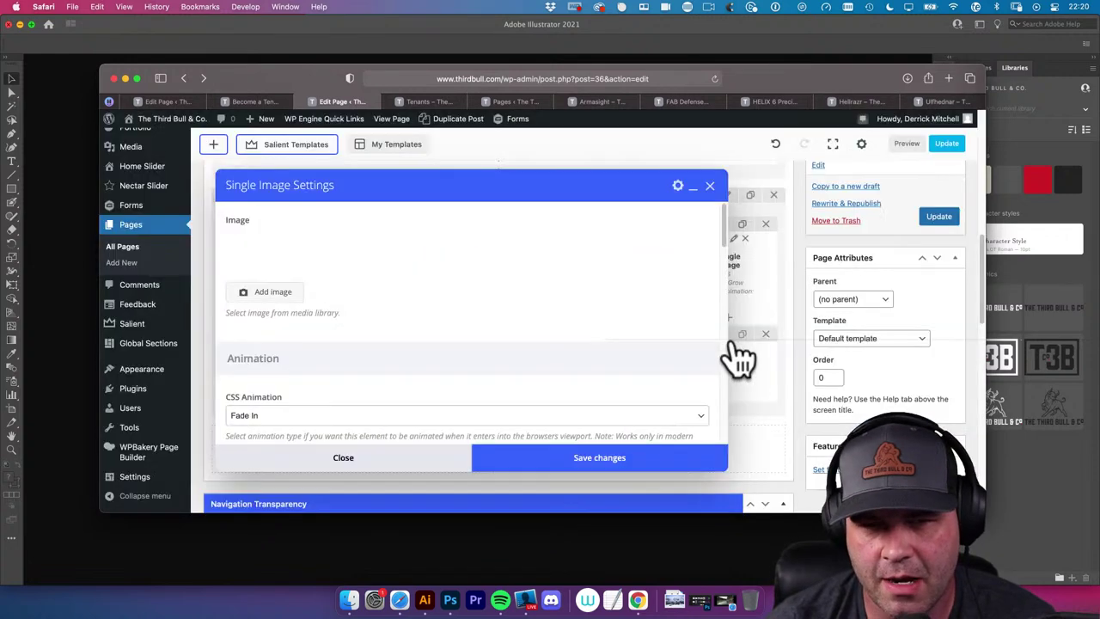
{"action": "left_click", "coordinate": [636, 468]}
Preview the Tenants page and scroll to the soldier photo and Lofoten winter landscape beneath the logos
{"action": "left_click", "coordinate": [909, 145]}
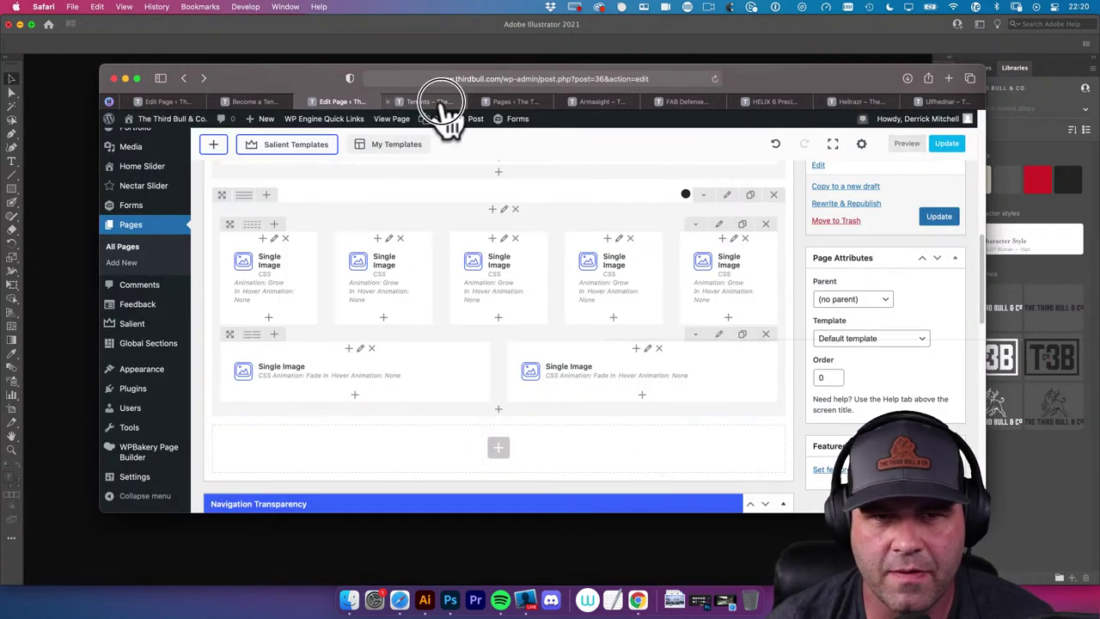
{"action": "left_click", "coordinate": [429, 101]}
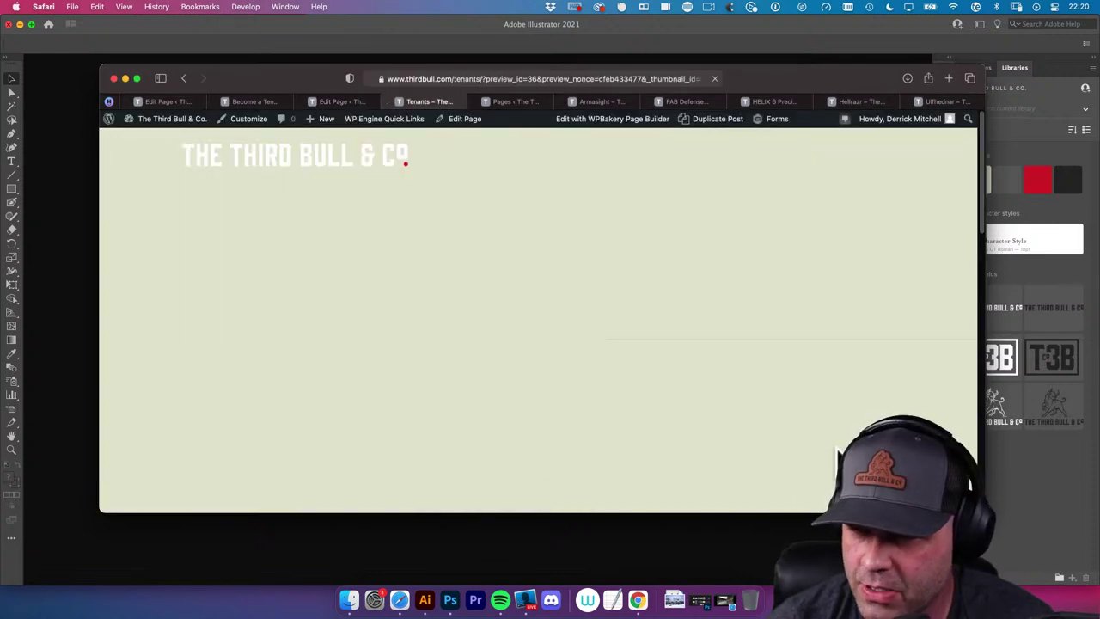
{"action": "scroll", "coordinate": [837, 404], "scroll_direction": "down", "scroll_amount": 3}
{"action": "scroll", "coordinate": [837, 404], "scroll_direction": "down", "scroll_amount": 5}
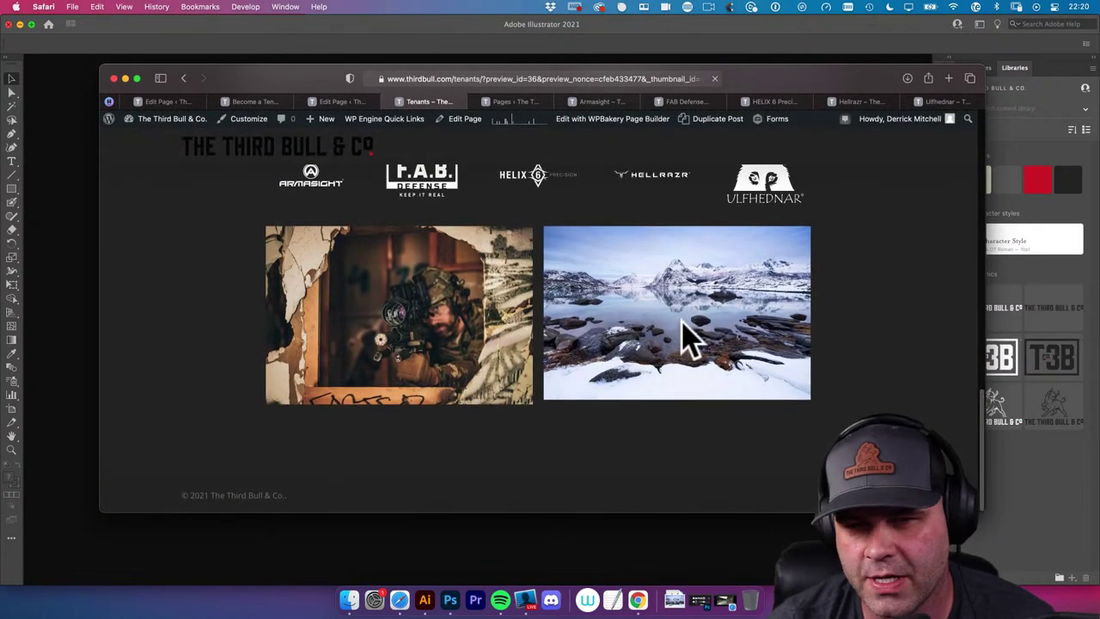
{"action": "scroll", "coordinate": [687, 341], "scroll_direction": "up", "scroll_amount": 2}
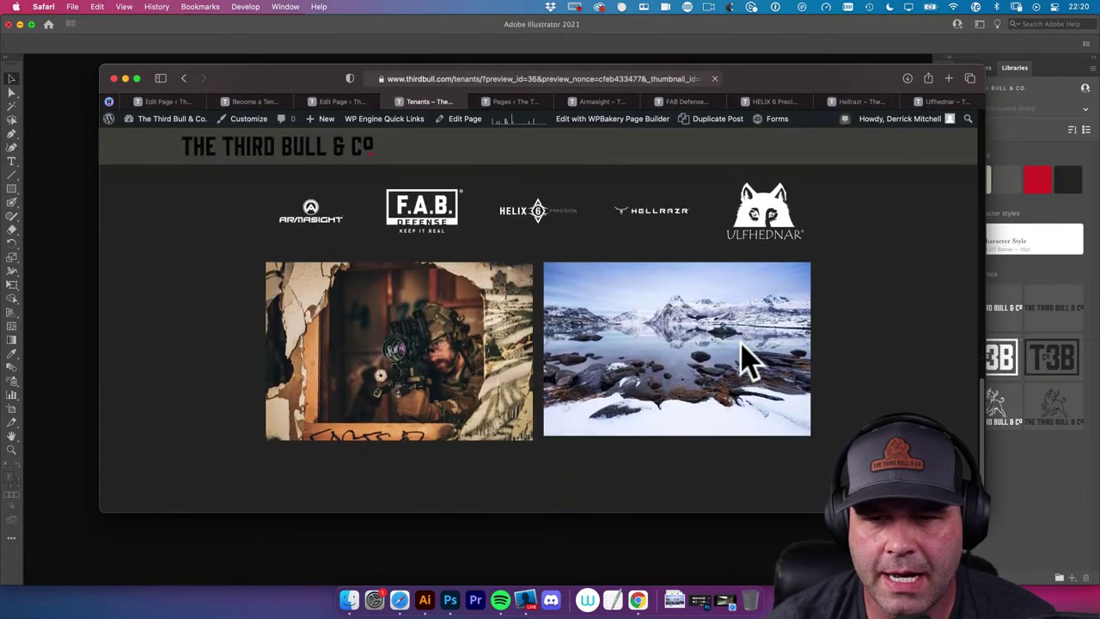
{"action": "scroll", "coordinate": [749, 360], "scroll_direction": "down", "scroll_amount": 2}
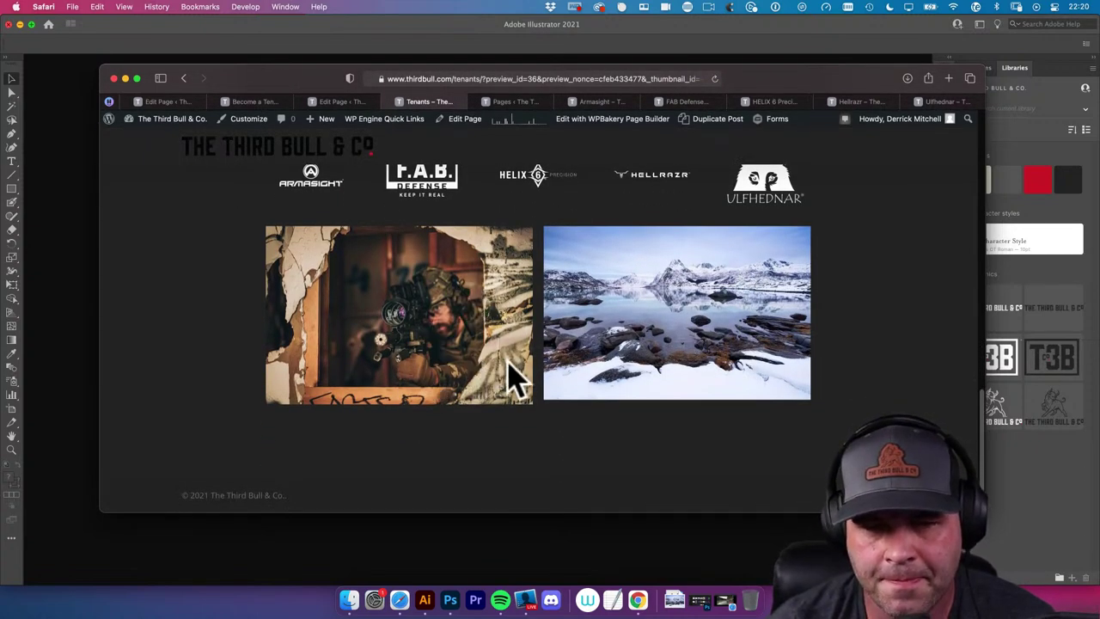
{"action": "scroll", "coordinate": [481, 365], "scroll_direction": "up", "scroll_amount": 7}
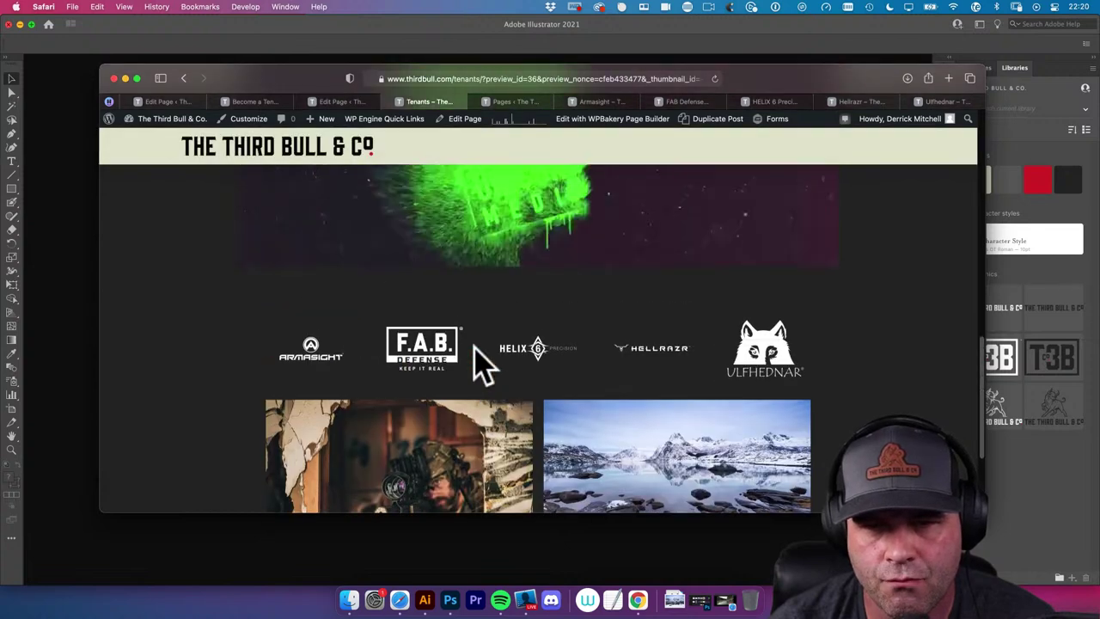
{"action": "scroll", "coordinate": [479, 361], "scroll_direction": "down", "scroll_amount": 8}
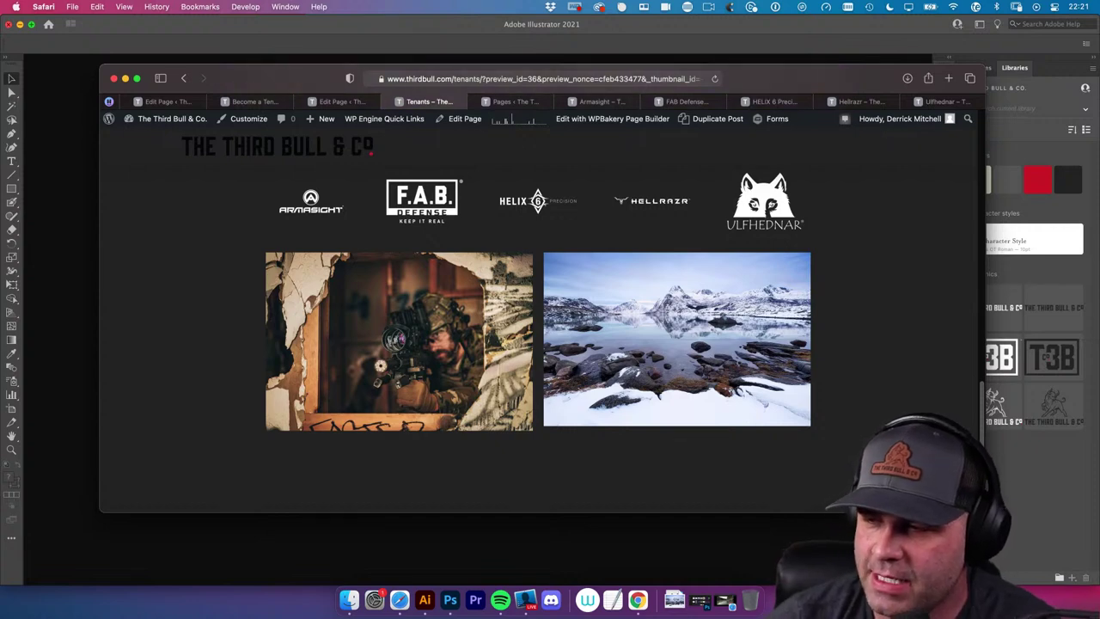
{"action": "key", "text": "super+shift+4"}
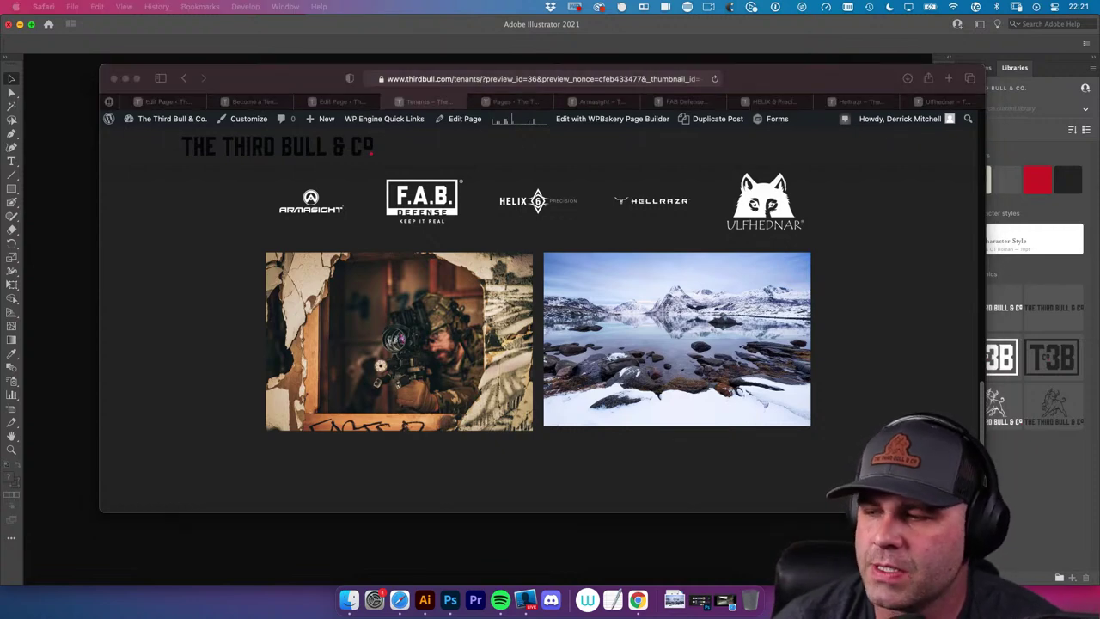
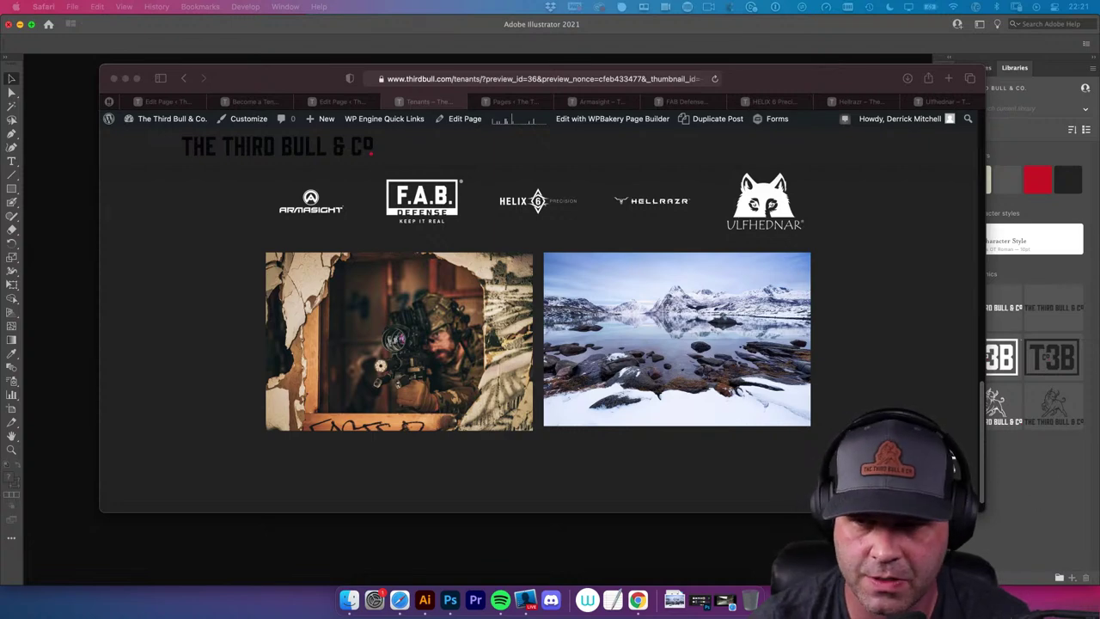
Open the graphic design website in a new tab and browse its Tutorials section
{"action": "key", "text": "super+t"}
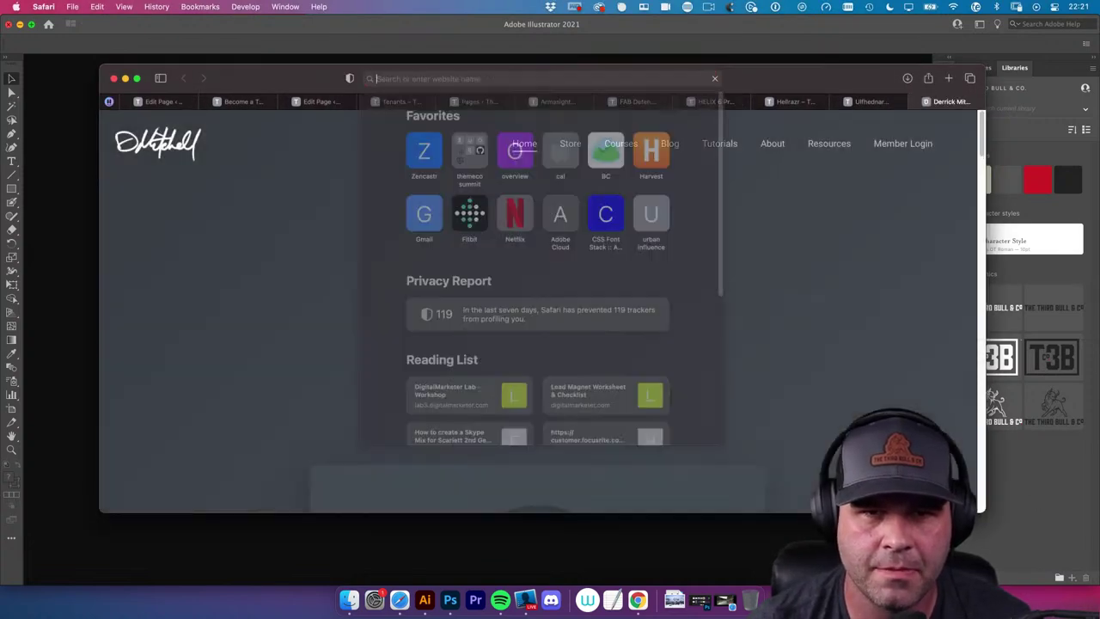
{"action": "left_click", "coordinate": [917, 413]}
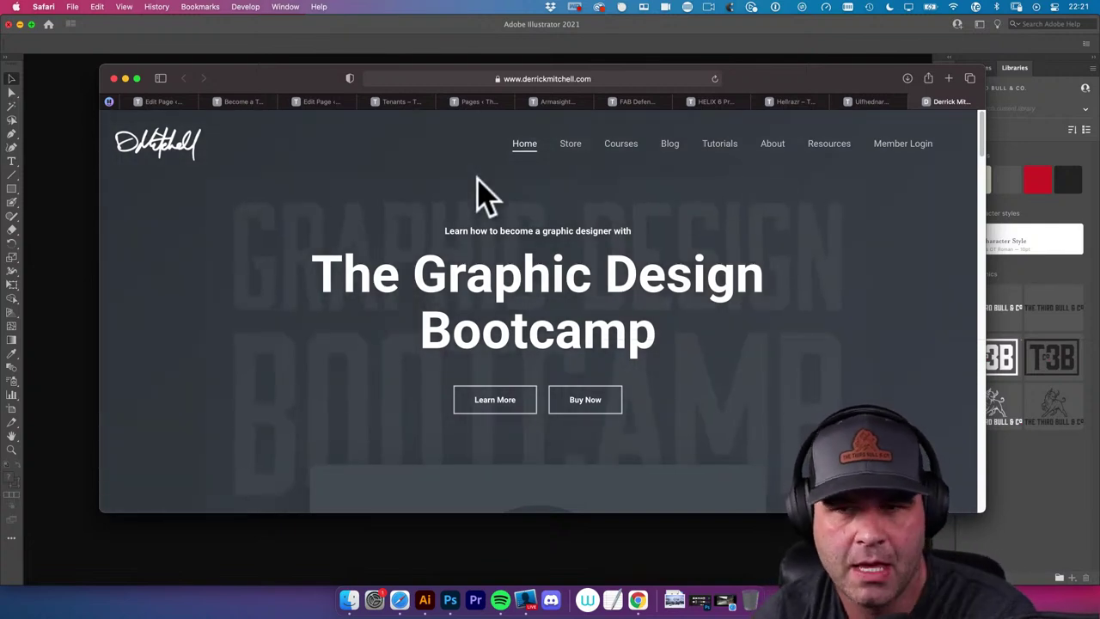
{"action": "left_click", "coordinate": [718, 146]}
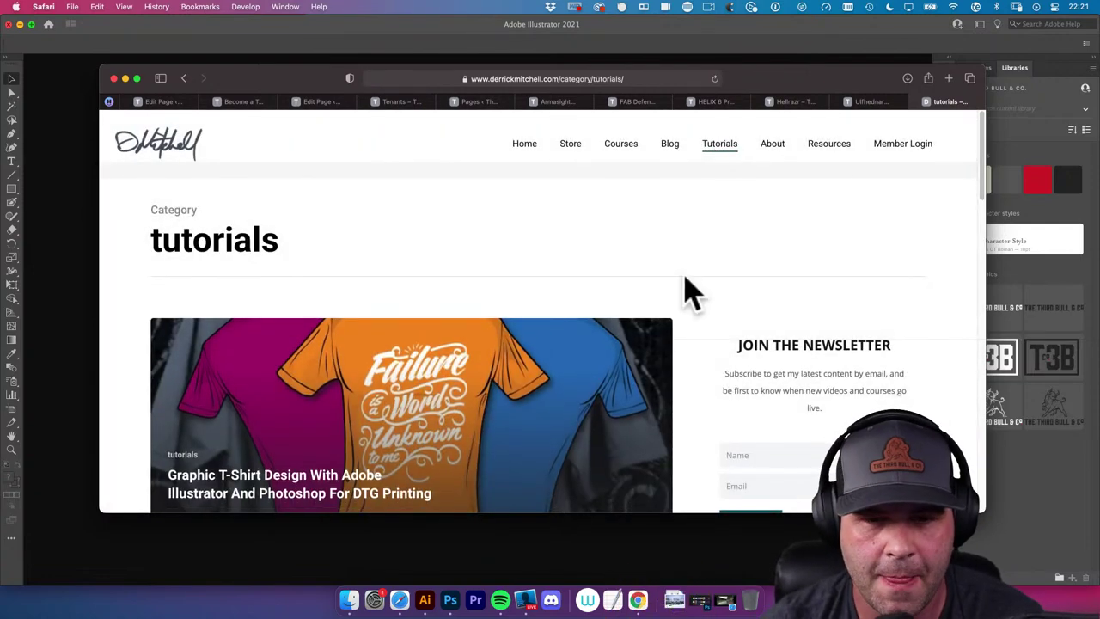
{"action": "scroll", "coordinate": [674, 386], "scroll_direction": "down", "scroll_amount": 2}
{"action": "scroll", "coordinate": [675, 386], "scroll_direction": "down", "scroll_amount": 5}
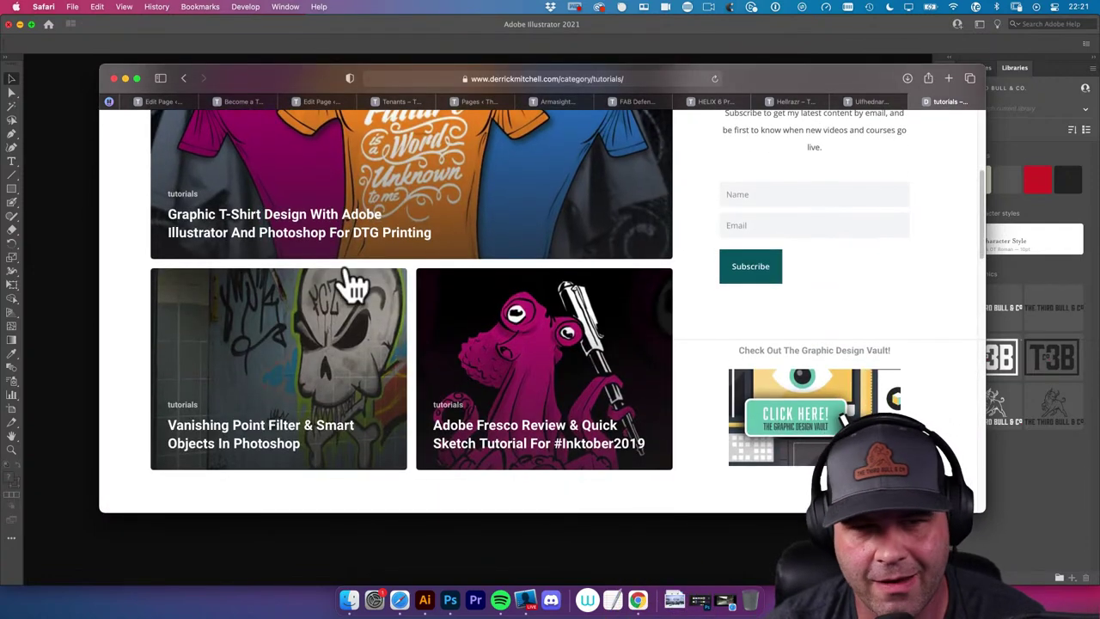
{"action": "scroll", "coordinate": [303, 265], "scroll_direction": "up", "scroll_amount": 2}
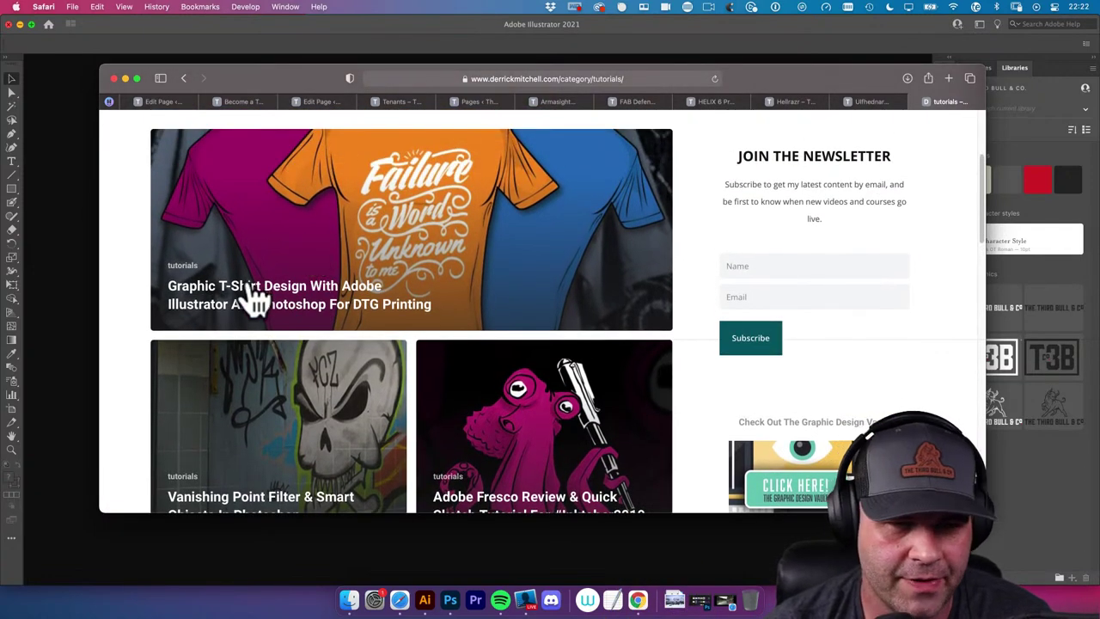
{"action": "scroll", "coordinate": [307, 324], "scroll_direction": "down", "scroll_amount": 4}
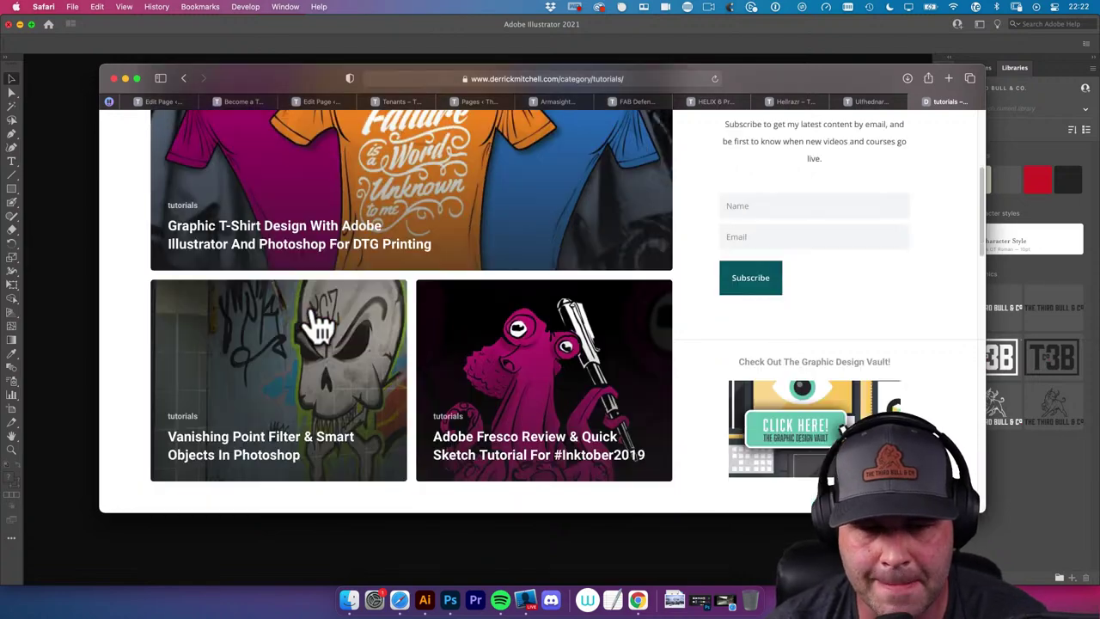
{"action": "scroll", "coordinate": [367, 347], "scroll_direction": "down", "scroll_amount": 1}
{"action": "scroll", "coordinate": [507, 356], "scroll_direction": "down", "scroll_amount": 1}
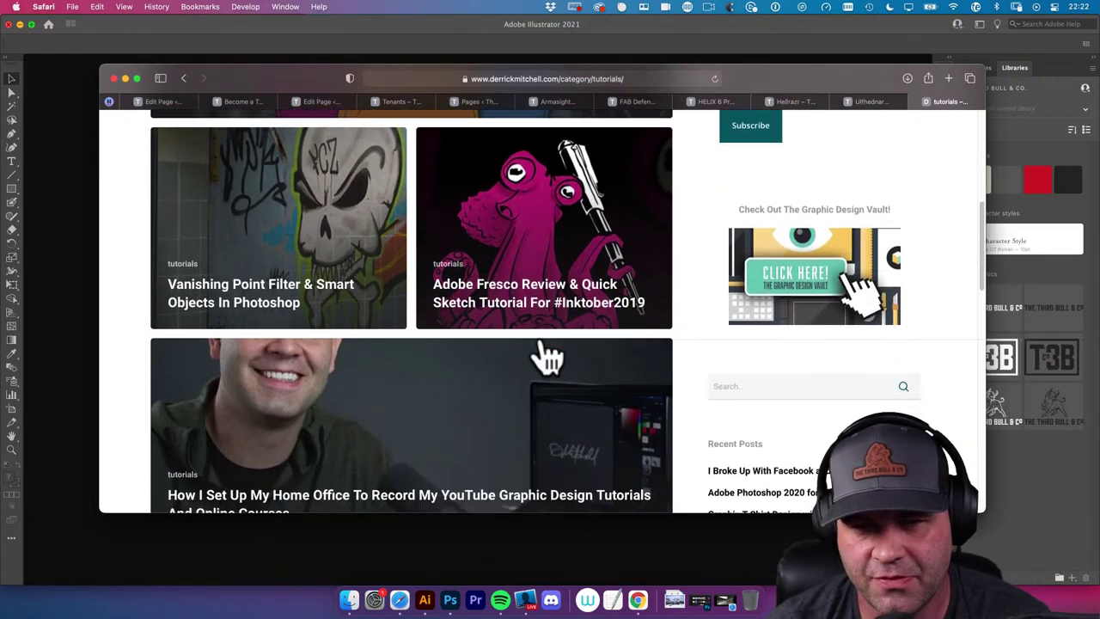
{"action": "scroll", "coordinate": [554, 348], "scroll_direction": "down", "scroll_amount": 8}
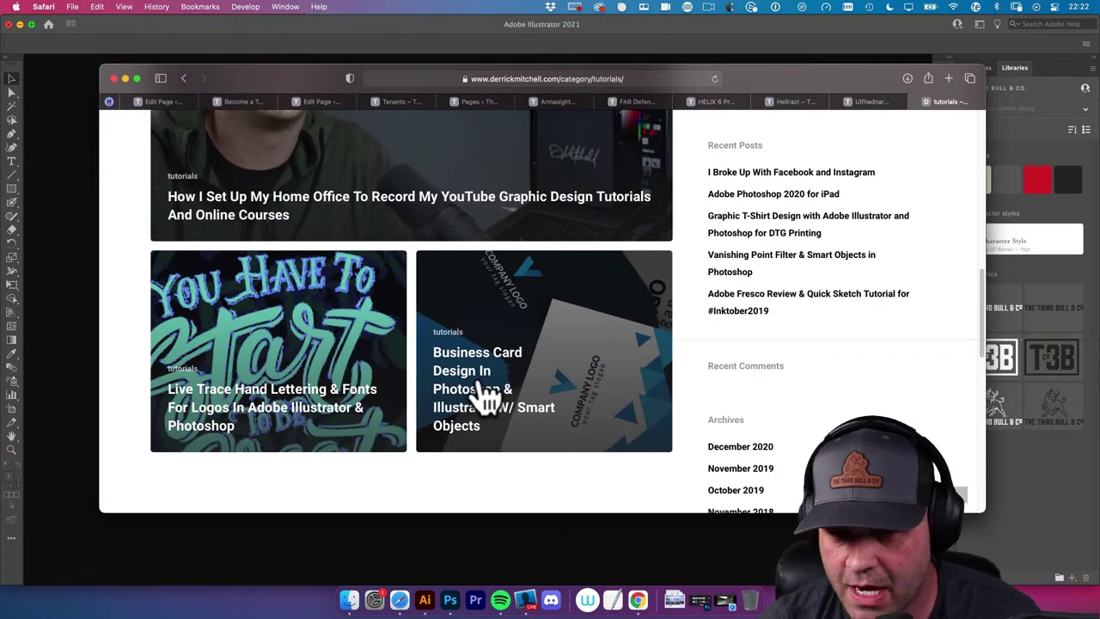
{"action": "scroll", "coordinate": [485, 399], "scroll_direction": "up", "scroll_amount": 10}
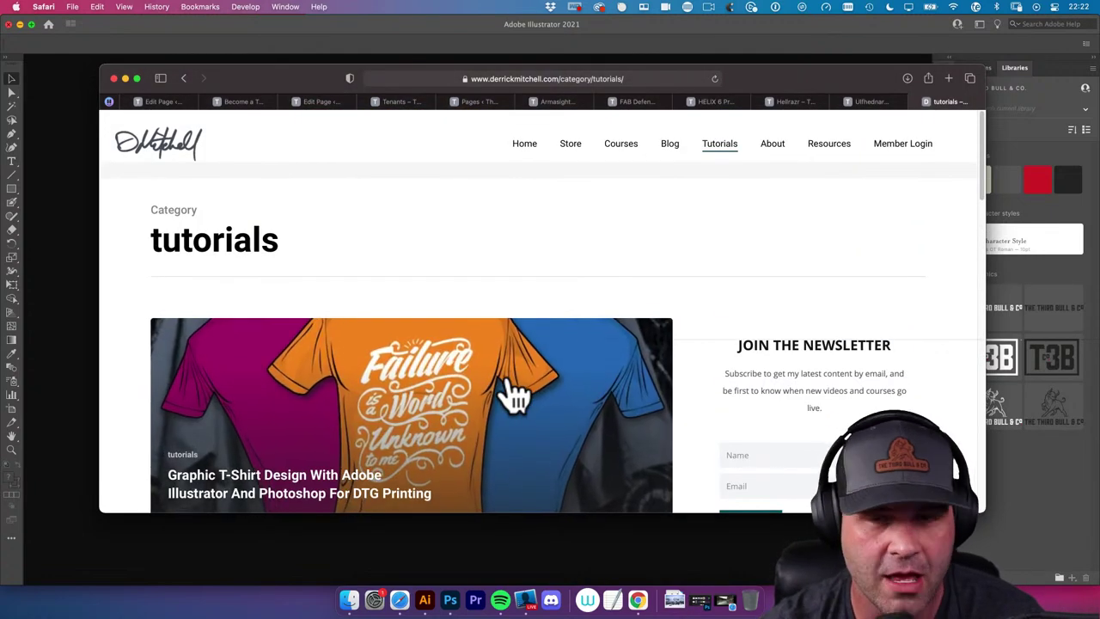
{"action": "scroll", "coordinate": [829, 414], "scroll_direction": "down", "scroll_amount": 3}
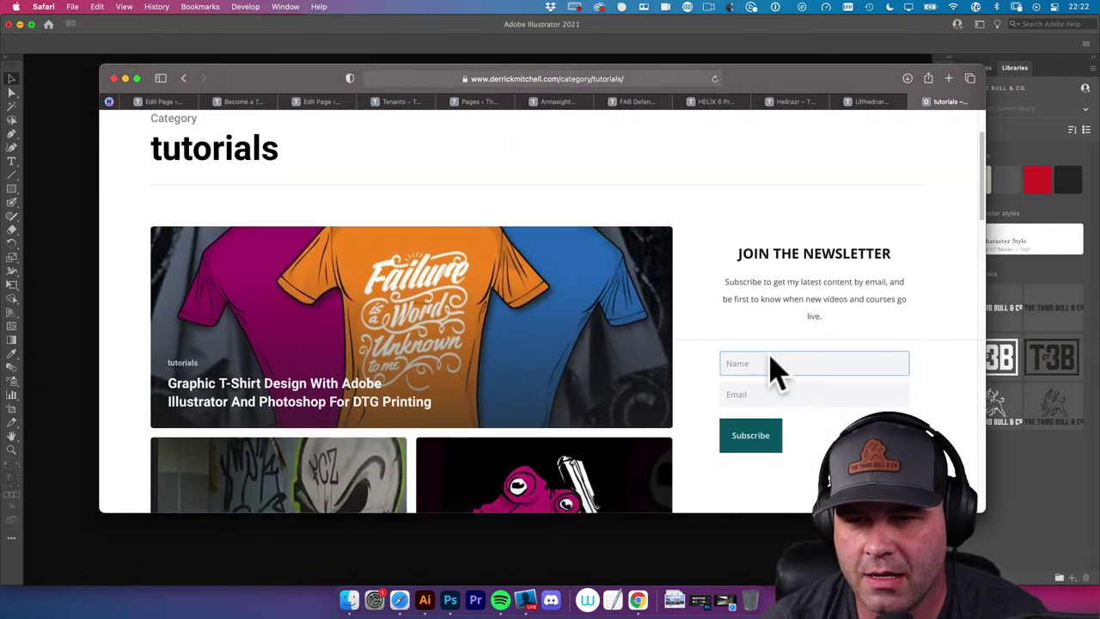
Go to the courses.derrickmitchell.com site and view its Featured Courses
{"action": "left_click", "coordinate": [818, 362]}
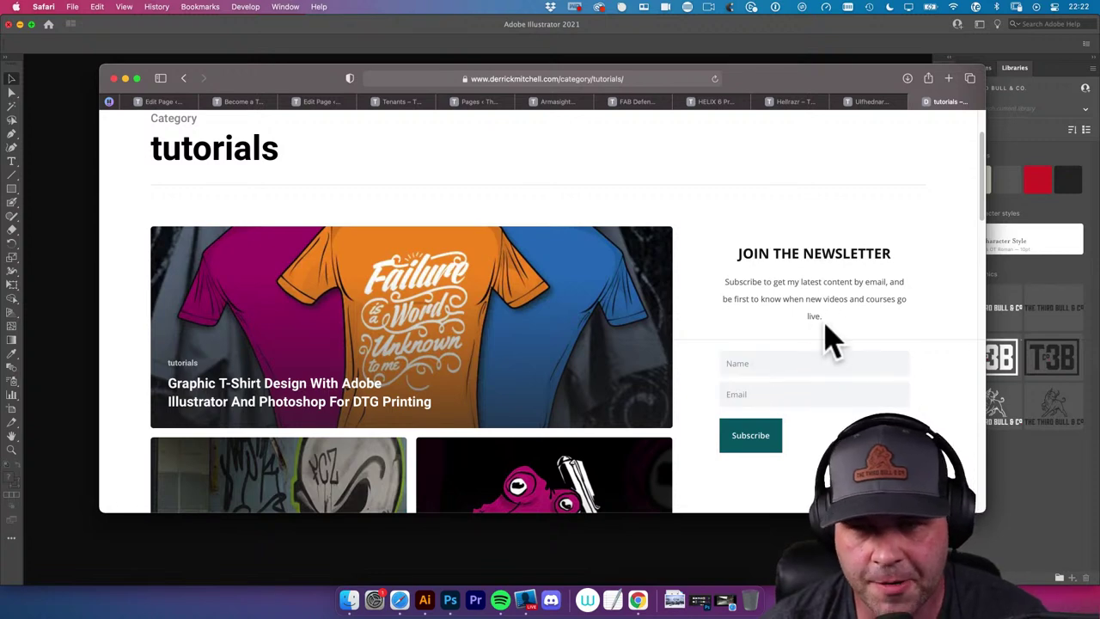
{"action": "scroll", "coordinate": [829, 340], "scroll_direction": "up", "scroll_amount": 3}
{"action": "left_click", "coordinate": [615, 148]}
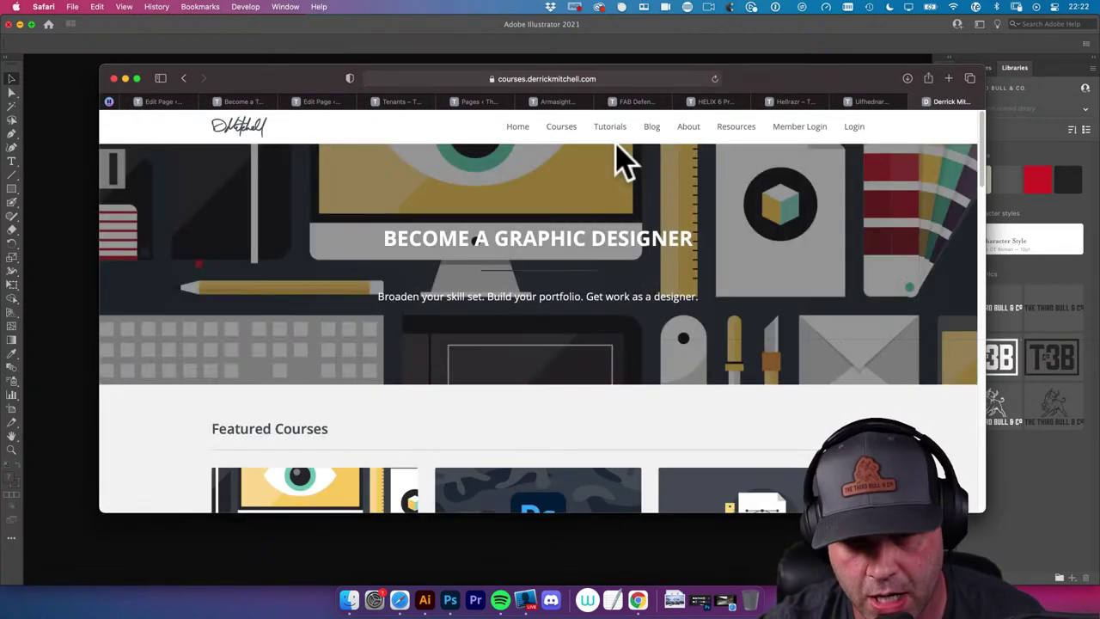
{"action": "scroll", "coordinate": [633, 246], "scroll_direction": "down", "scroll_amount": 5}
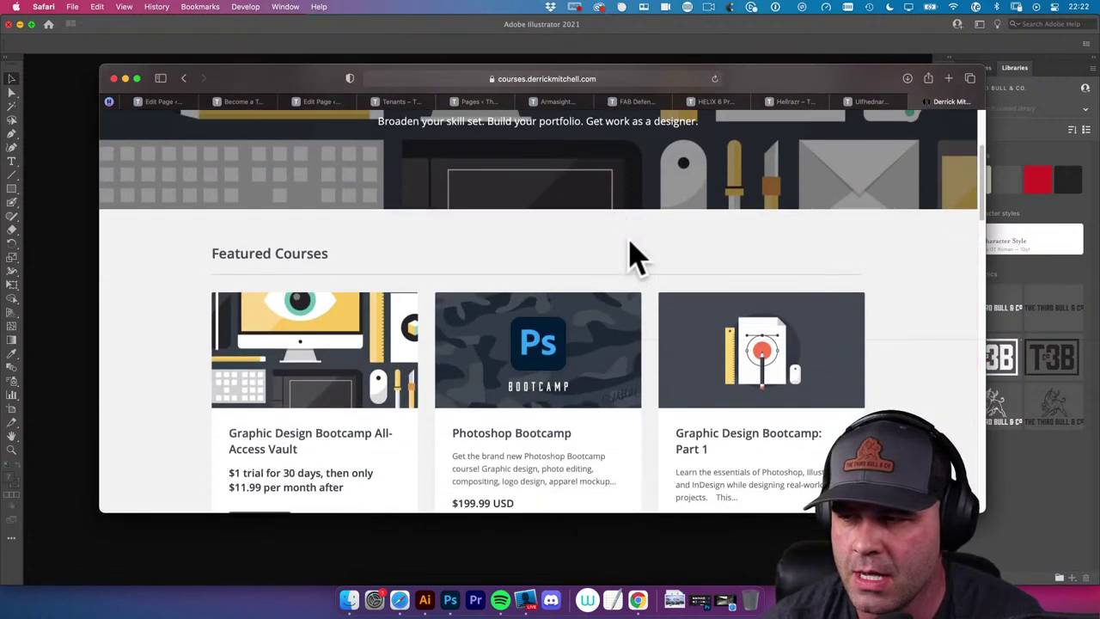
{"action": "scroll", "coordinate": [636, 256], "scroll_direction": "up", "scroll_amount": 5}
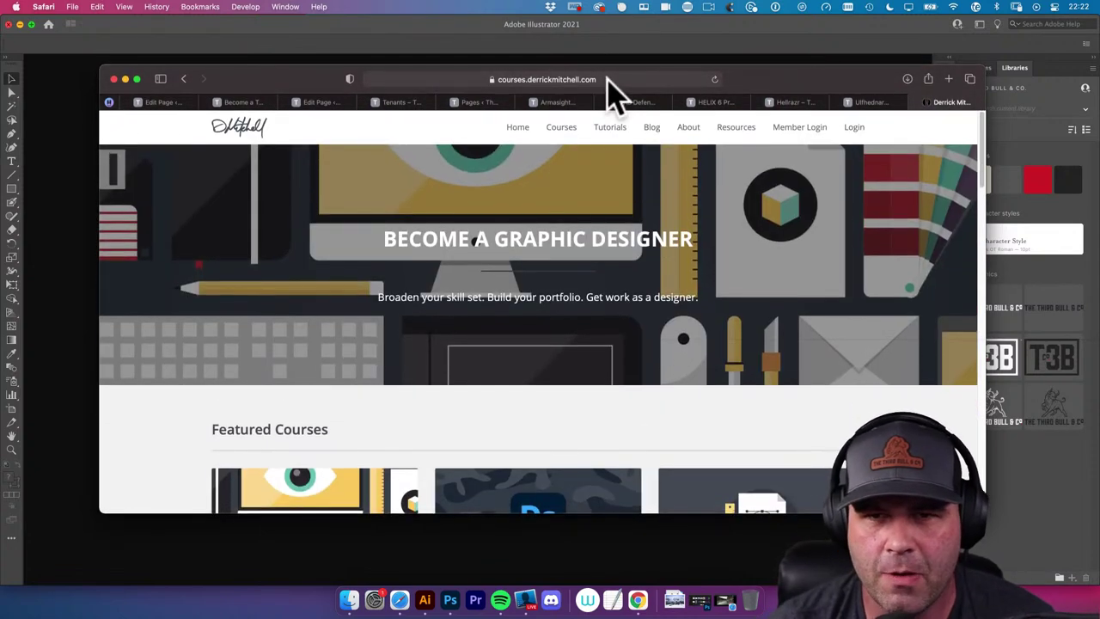
Load themeforest.net, open WordPress Popular Items, and scroll down to the Salient theme
{"action": "left_click", "coordinate": [606, 78]}
{"action": "type", "text": "the"}
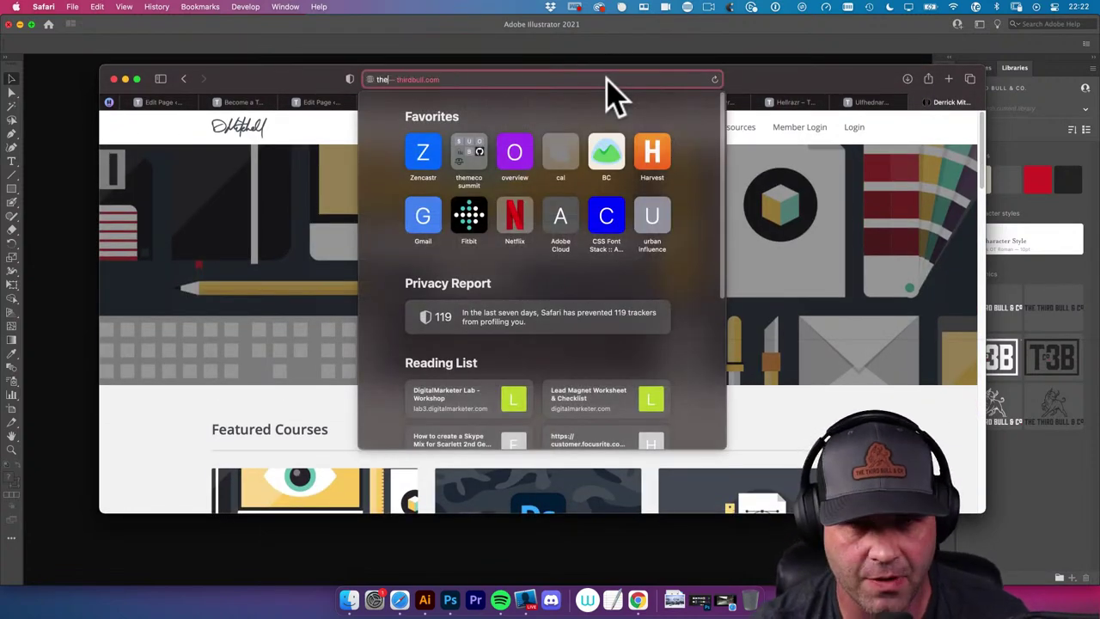
{"action": "type", "text": "meforest.net"}
{"action": "key", "text": "Return"}
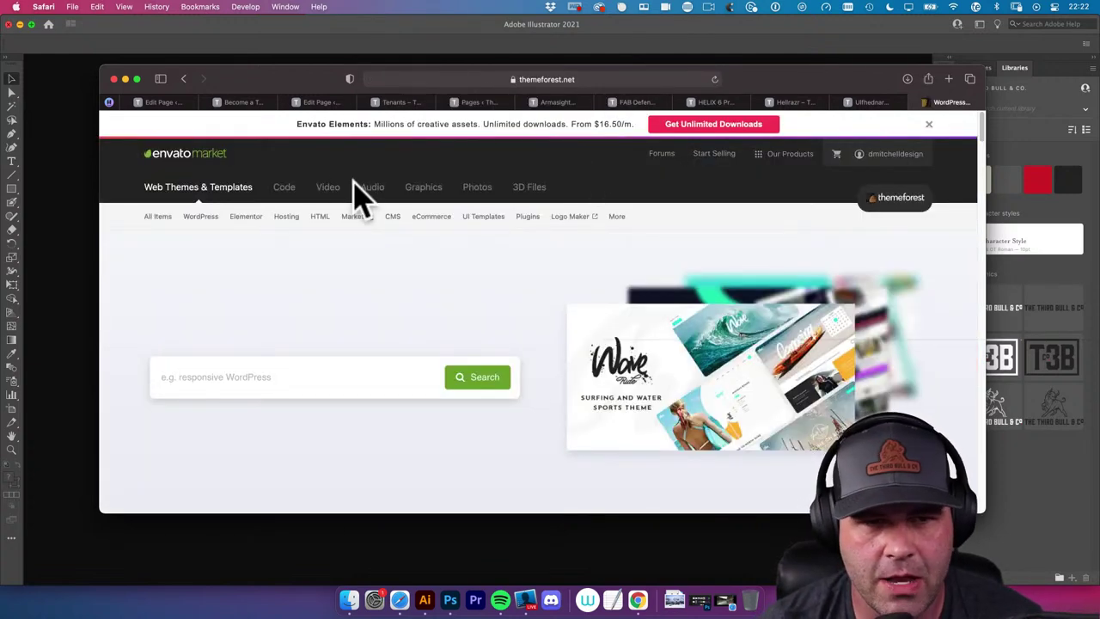
{"action": "mouse_move", "coordinate": [214, 220]}
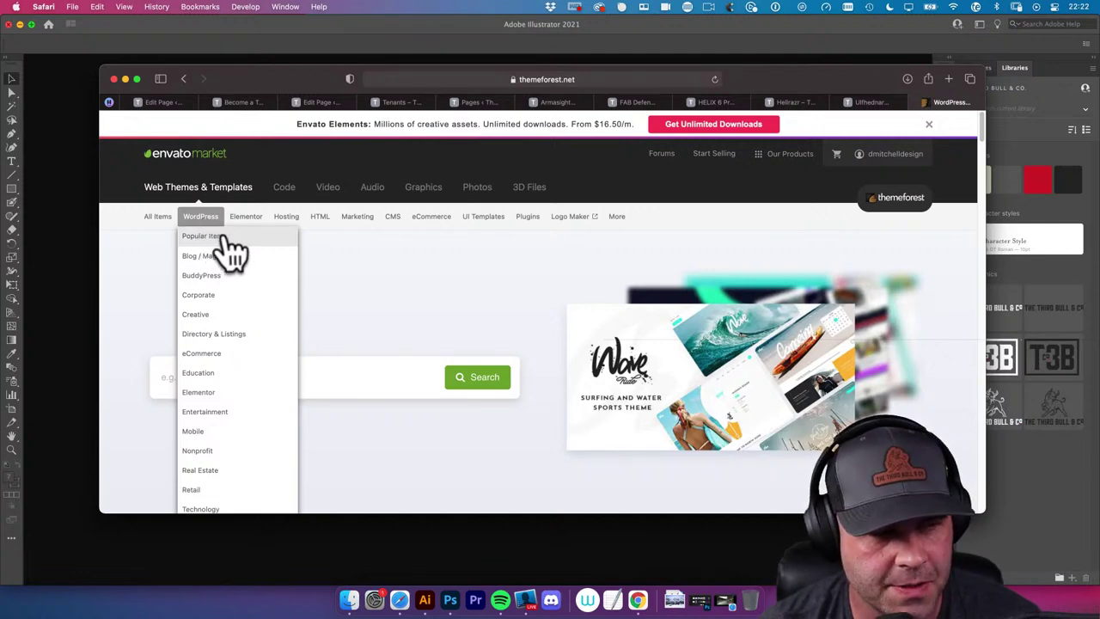
{"action": "left_click", "coordinate": [223, 238]}
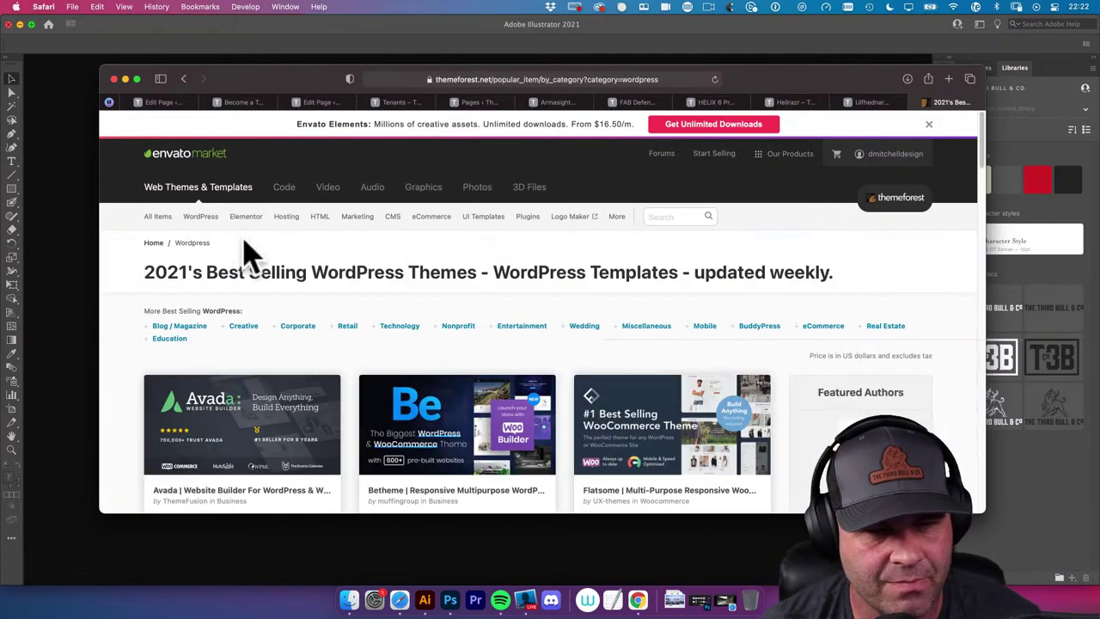
{"action": "scroll", "coordinate": [315, 290], "scroll_direction": "down", "scroll_amount": 3}
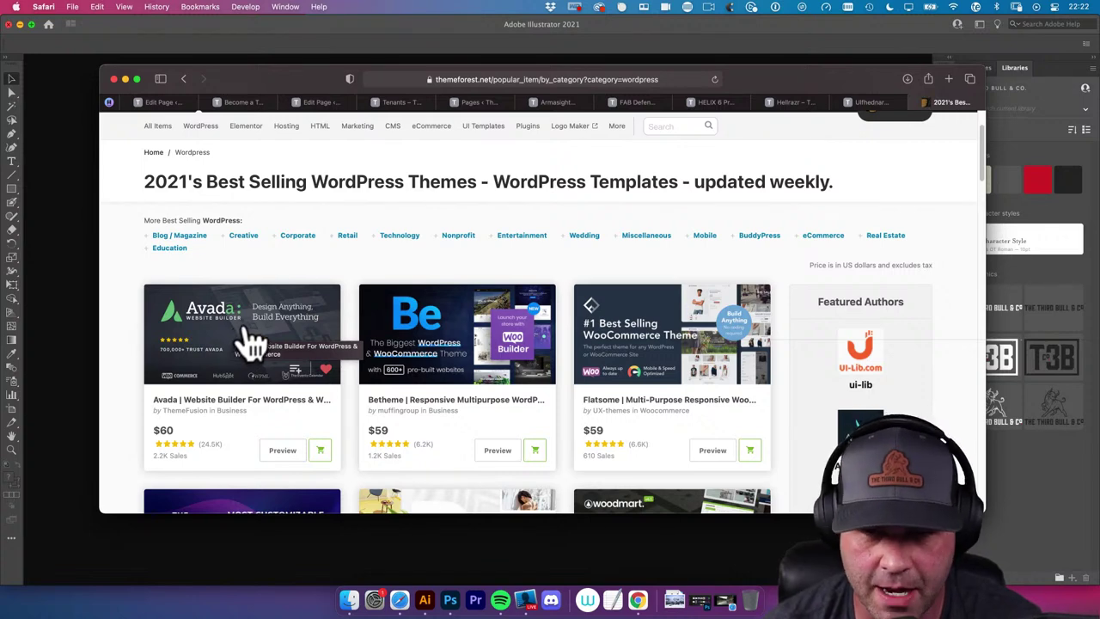
{"action": "scroll", "coordinate": [249, 361], "scroll_direction": "down", "scroll_amount": 1}
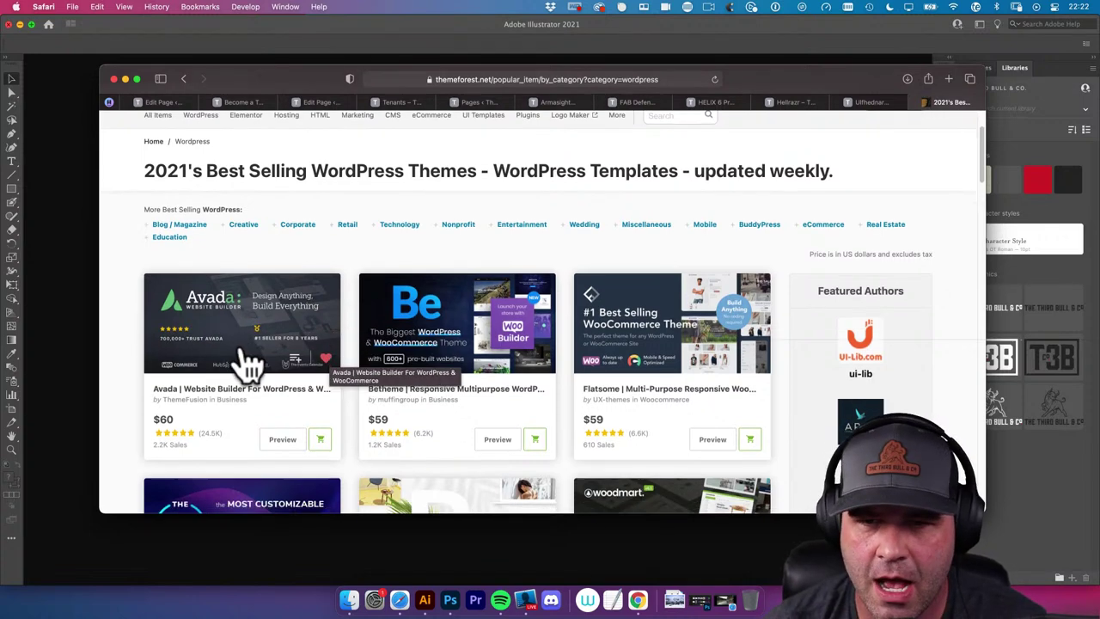
{"action": "scroll", "coordinate": [241, 361], "scroll_direction": "down", "scroll_amount": 5}
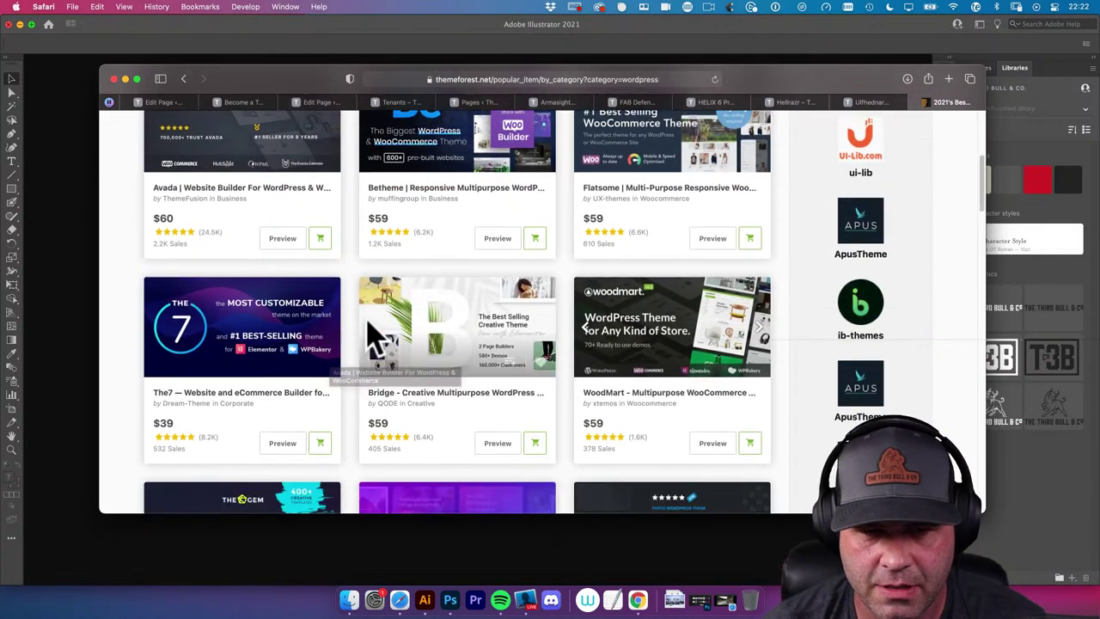
{"action": "scroll", "coordinate": [370, 335], "scroll_direction": "down", "scroll_amount": 6}
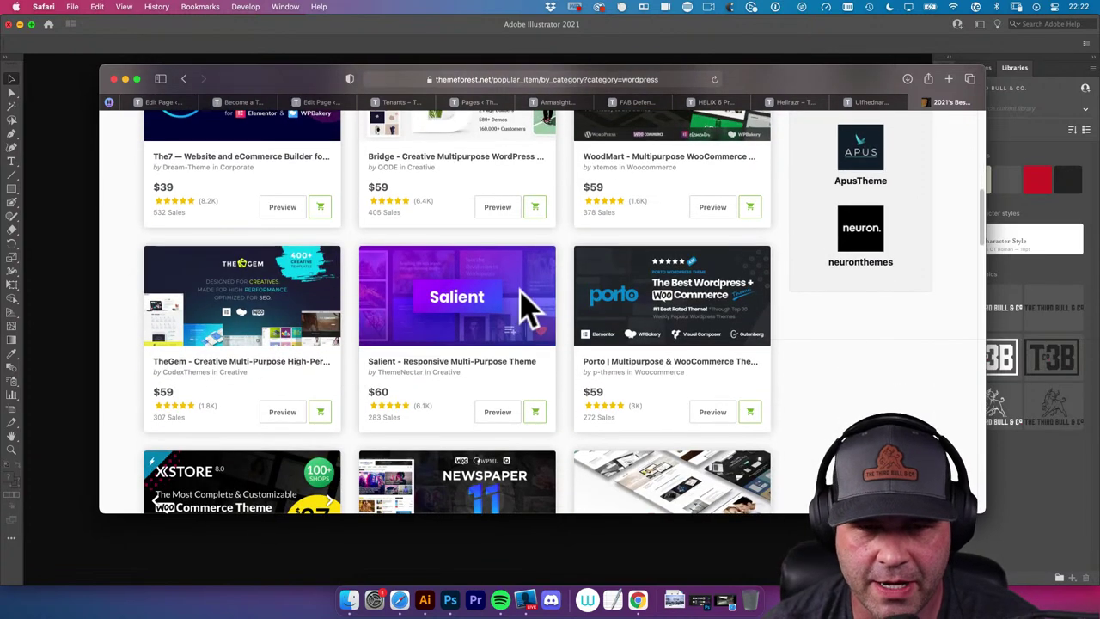
Open the Salient item page (122,042 sales) and launch its Preview Item demo
{"action": "left_click", "coordinate": [465, 320]}
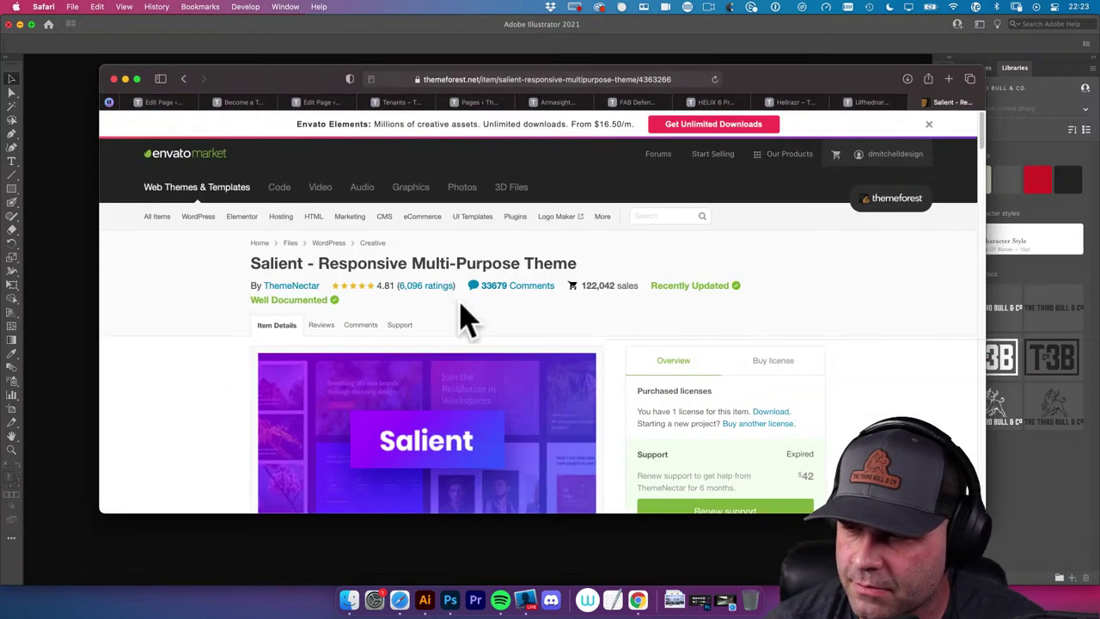
{"action": "scroll", "coordinate": [404, 344], "scroll_direction": "down", "scroll_amount": 1}
{"action": "scroll", "coordinate": [415, 348], "scroll_direction": "down", "scroll_amount": 3}
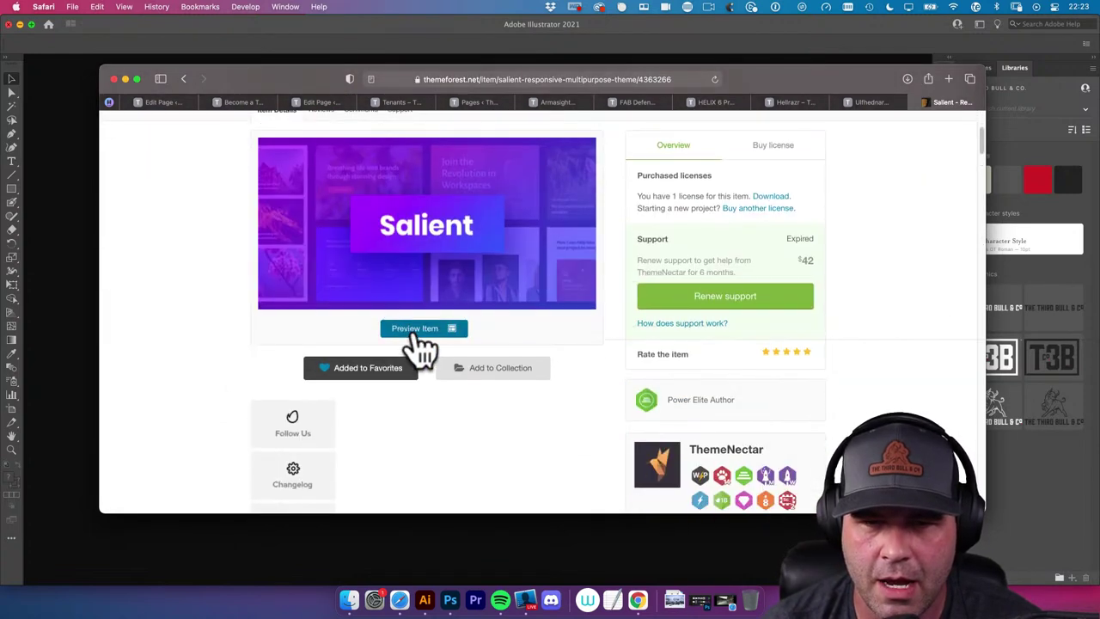
{"action": "scroll", "coordinate": [417, 350], "scroll_direction": "up", "scroll_amount": 1}
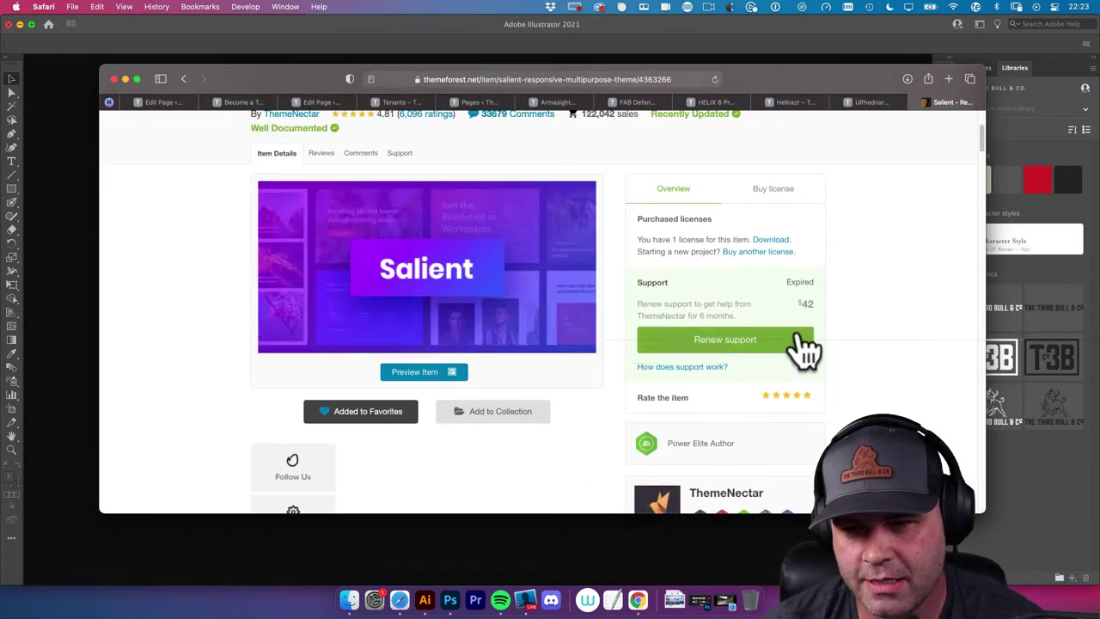
{"action": "scroll", "coordinate": [808, 346], "scroll_direction": "up", "scroll_amount": 1}
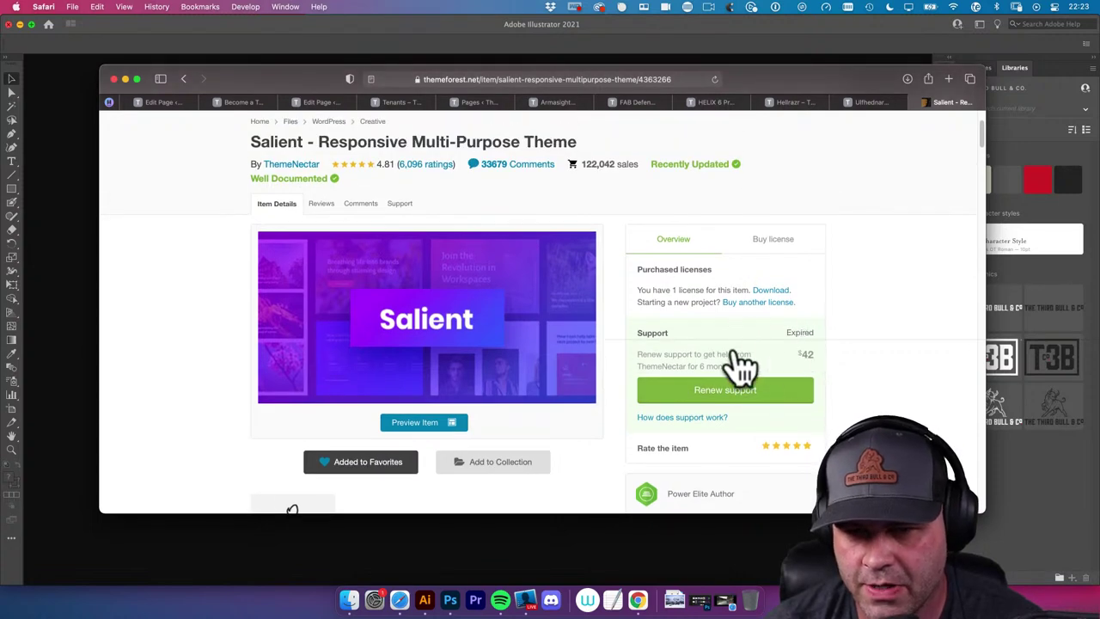
{"action": "scroll", "coordinate": [767, 335], "scroll_direction": "up", "scroll_amount": 1}
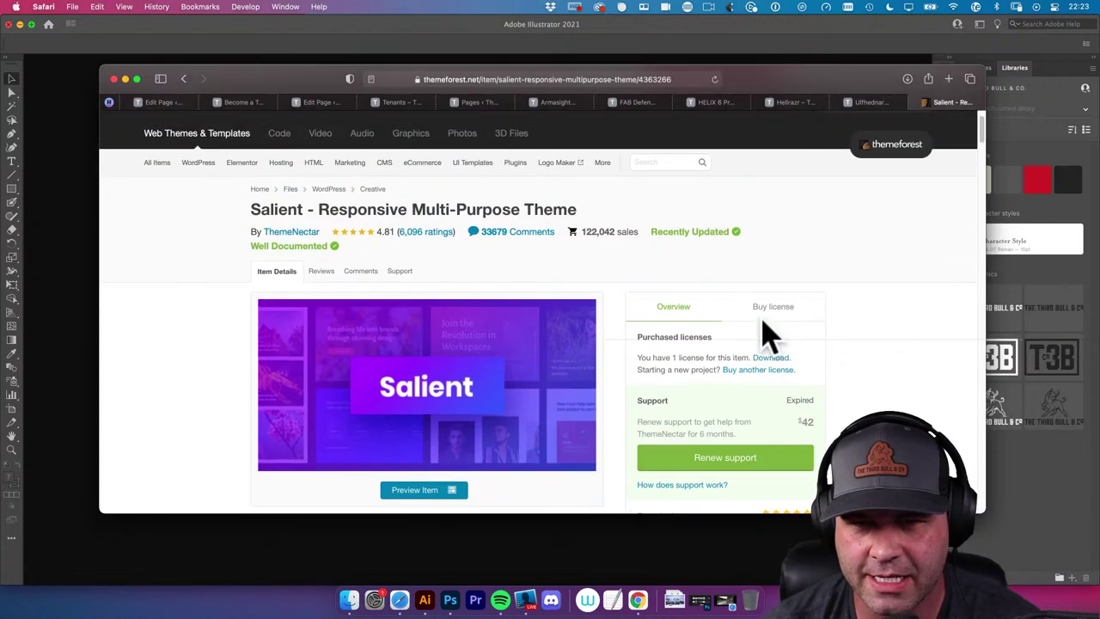
{"action": "scroll", "coordinate": [536, 332], "scroll_direction": "down", "scroll_amount": 2}
{"action": "scroll", "coordinate": [538, 332], "scroll_direction": "down", "scroll_amount": 1}
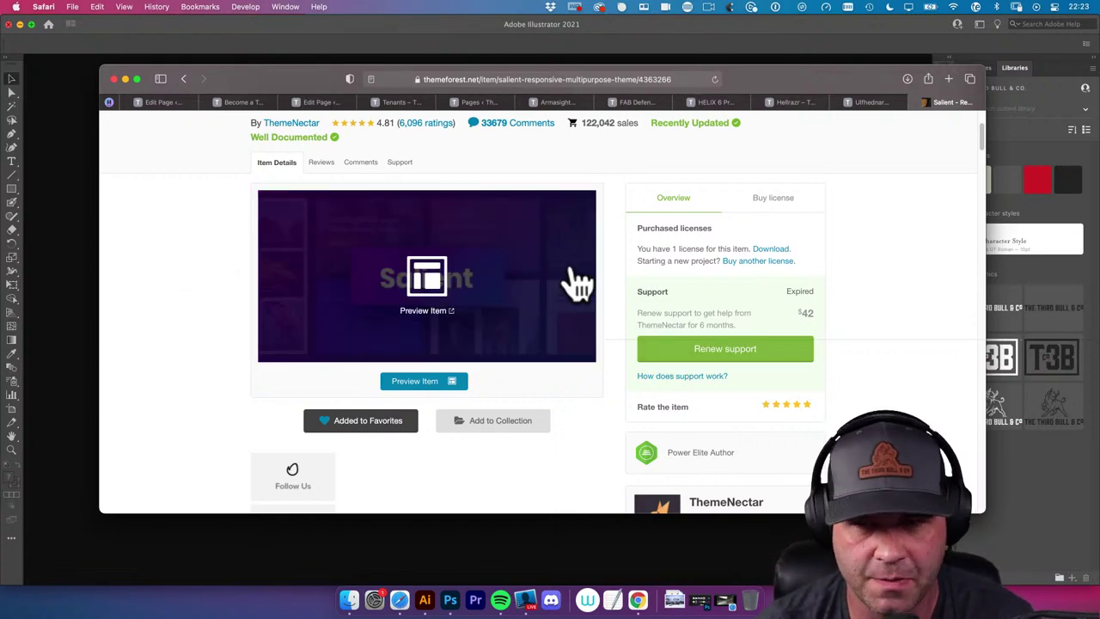
{"action": "scroll", "coordinate": [520, 316], "scroll_direction": "down", "scroll_amount": 2}
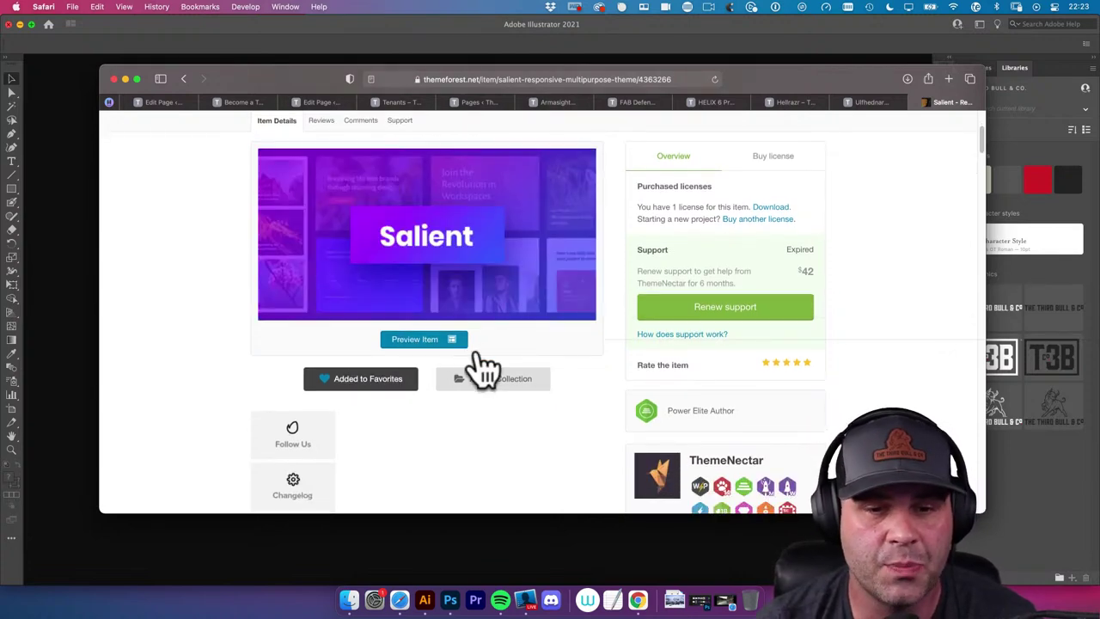
{"action": "left_click", "coordinate": [430, 341]}
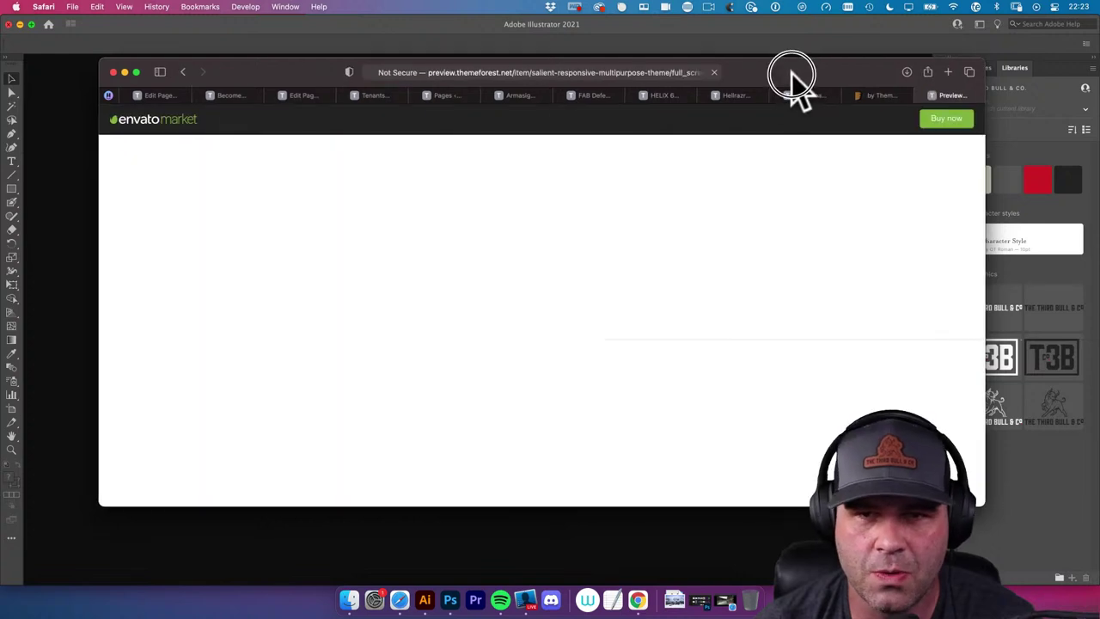
Move the Salient preview tab into its own window and enlarge it
{"action": "left_click_drag", "start_coordinate": [792, 74], "coordinate": [792, 71]}
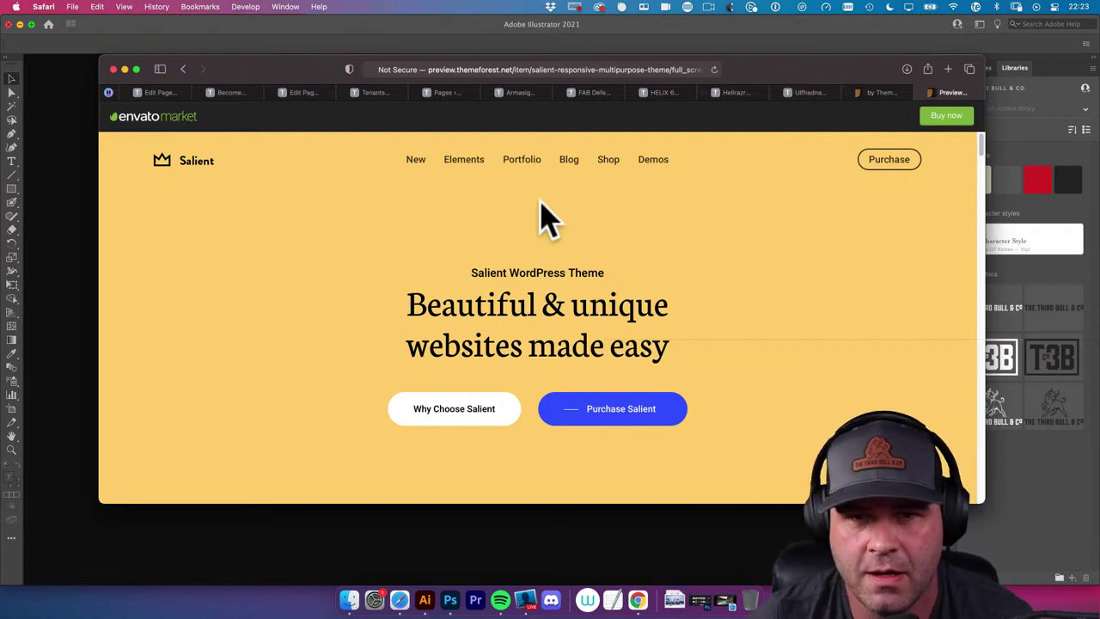
{"action": "mouse_move", "coordinate": [528, 177]}
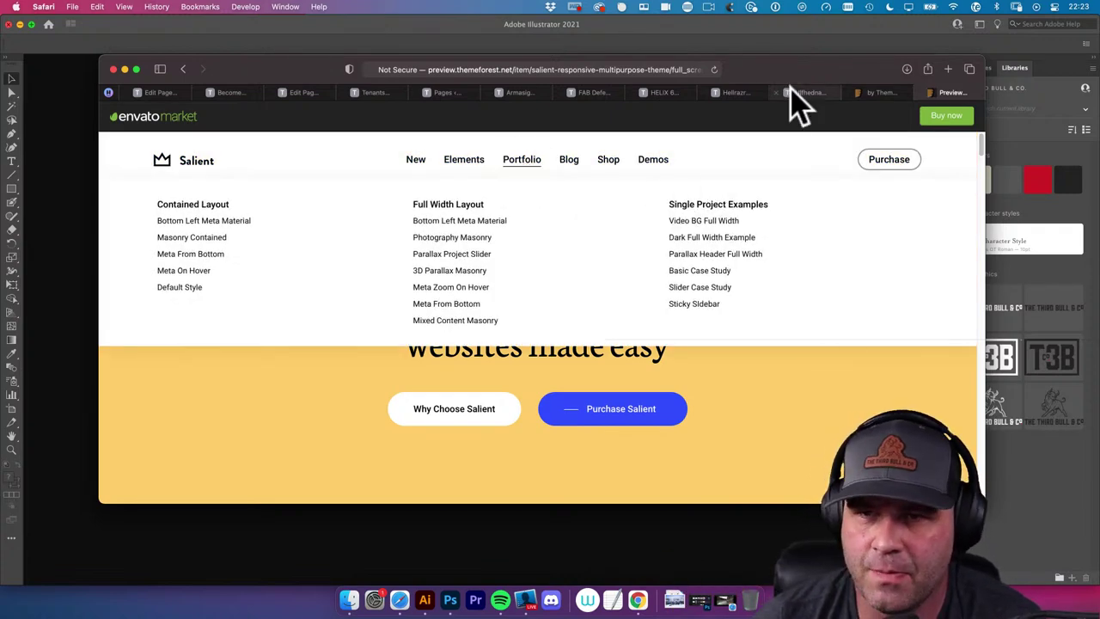
{"action": "left_click_drag", "start_coordinate": [802, 75], "coordinate": [794, 80]}
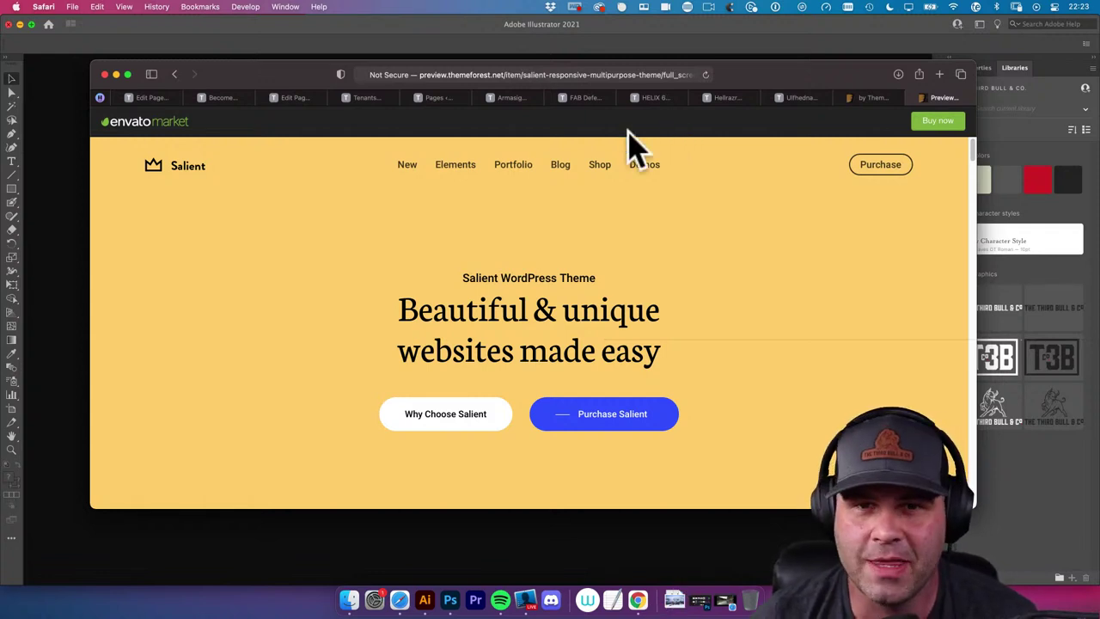
{"action": "mouse_move", "coordinate": [529, 171]}
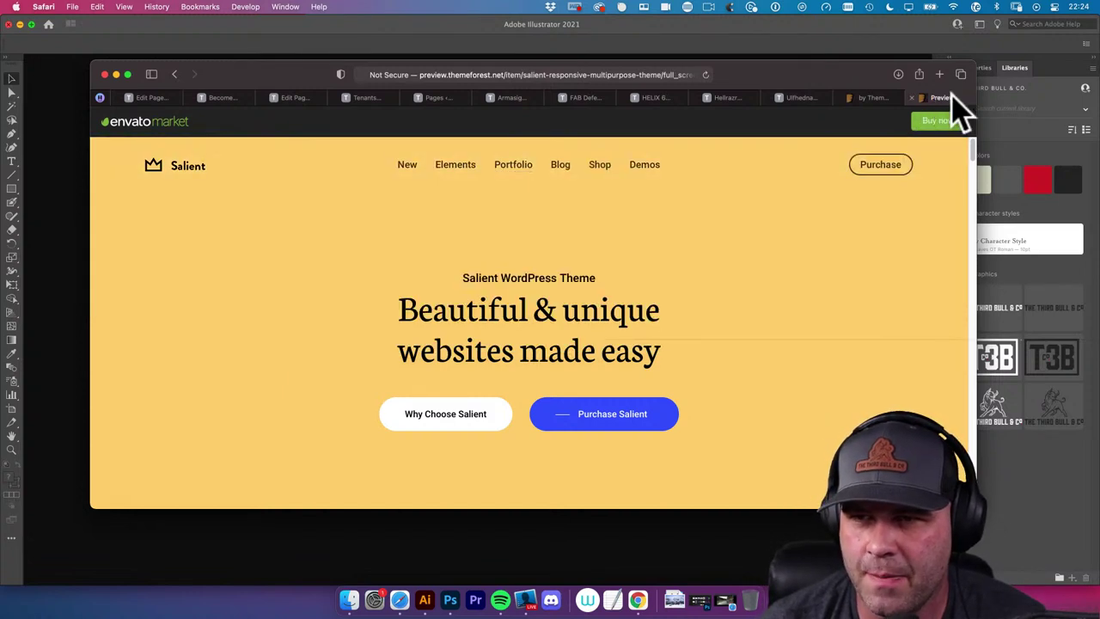
{"action": "left_click_drag", "start_coordinate": [951, 97], "coordinate": [601, 72]}
{"action": "left_click_drag", "start_coordinate": [737, 489], "coordinate": [890, 528]}
Open the Video BG, Dark, Parallax Header, Basic Case Study, Slider Case Study and Sticky Sidebar portfolio demos in background tabs
{"action": "mouse_move", "coordinate": [487, 163]}
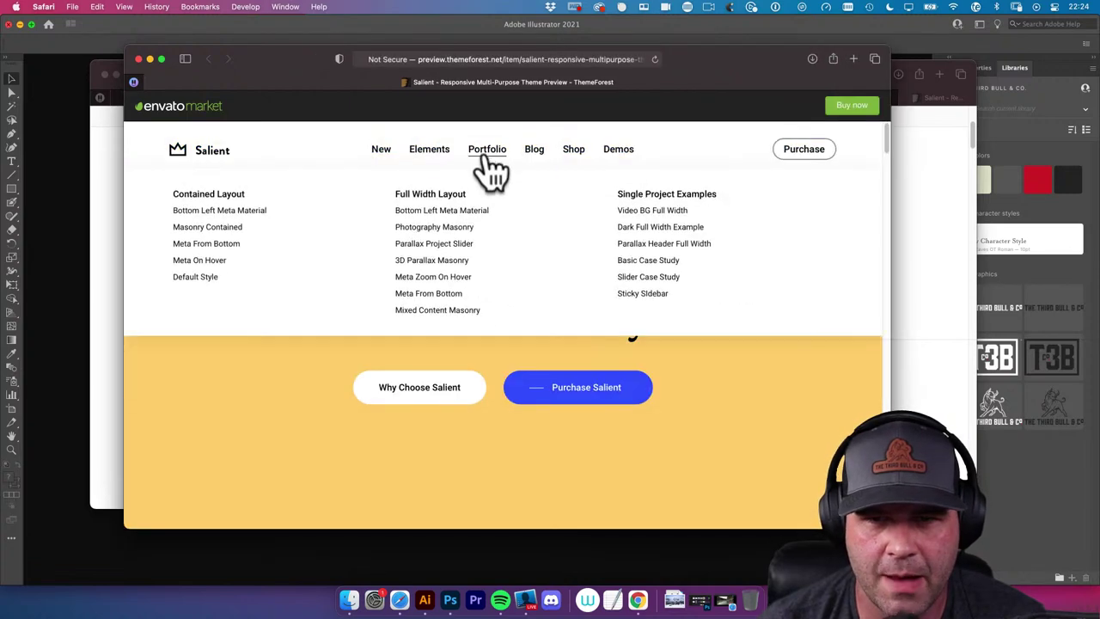
{"action": "left_click", "coordinate": [658, 214], "text": "super"}
{"action": "left_click", "coordinate": [658, 229], "text": "super"}
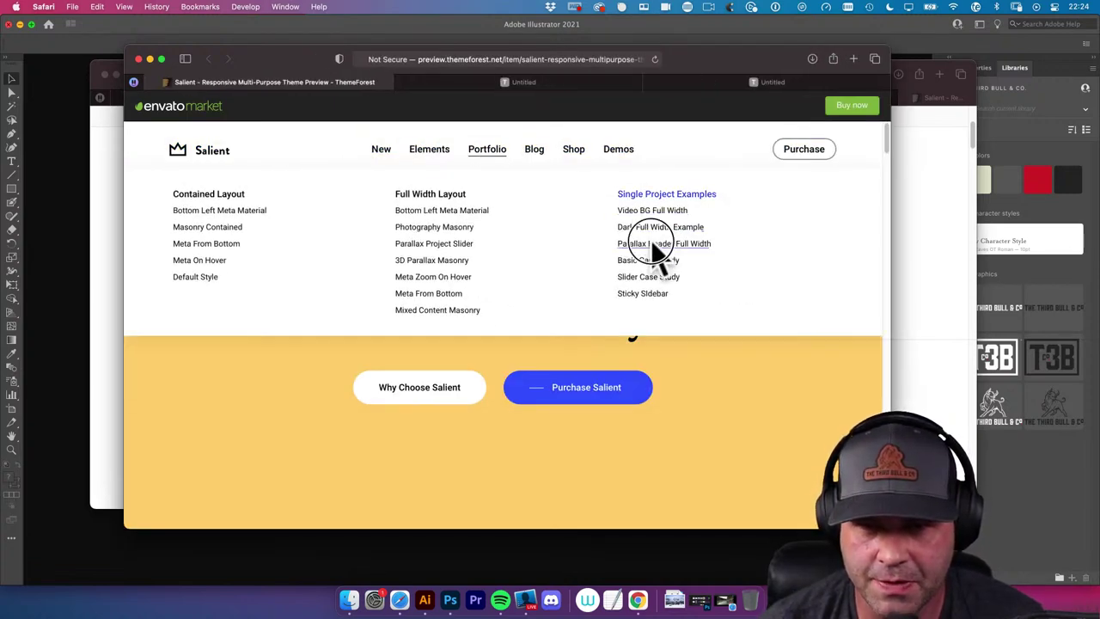
{"action": "left_click", "coordinate": [653, 243], "text": "super"}
{"action": "left_click", "coordinate": [649, 260], "text": "super"}
{"action": "left_click", "coordinate": [649, 276], "text": "super"}
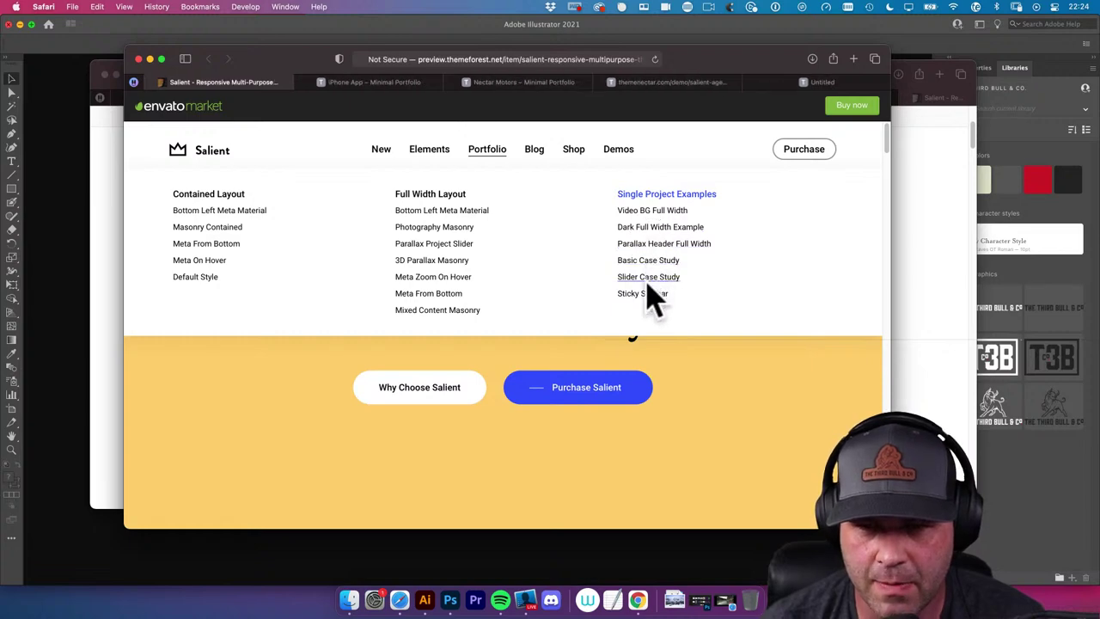
{"action": "left_click", "coordinate": [644, 293], "text": "super"}
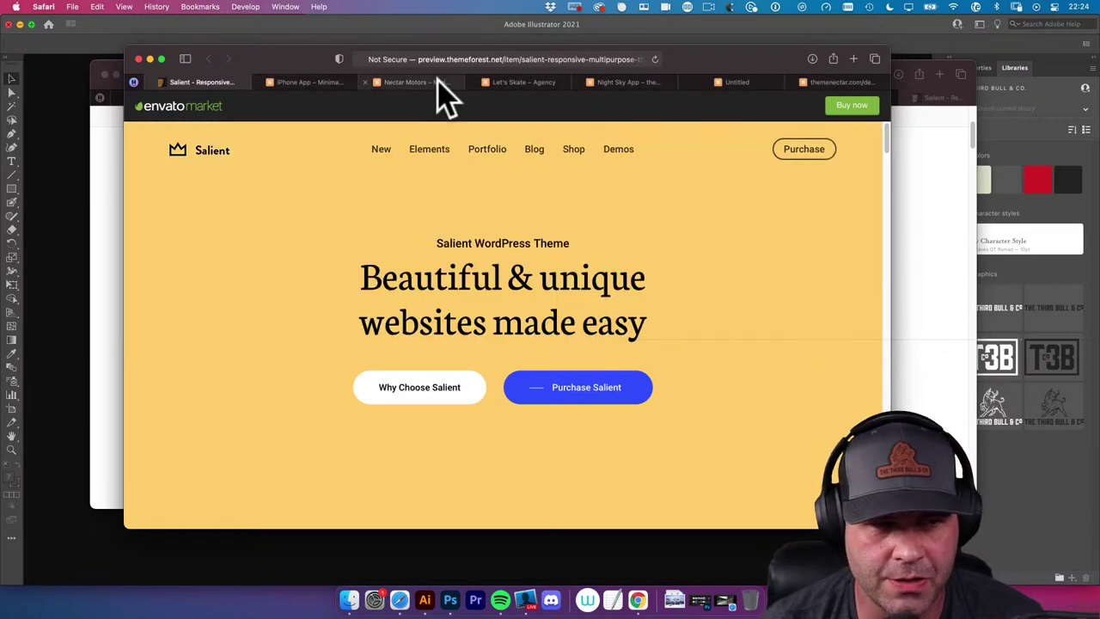
Open the Full Width Layout and Contained Layout portfolio demos, including Masonry Contained, in background tabs
{"action": "mouse_move", "coordinate": [421, 163]}
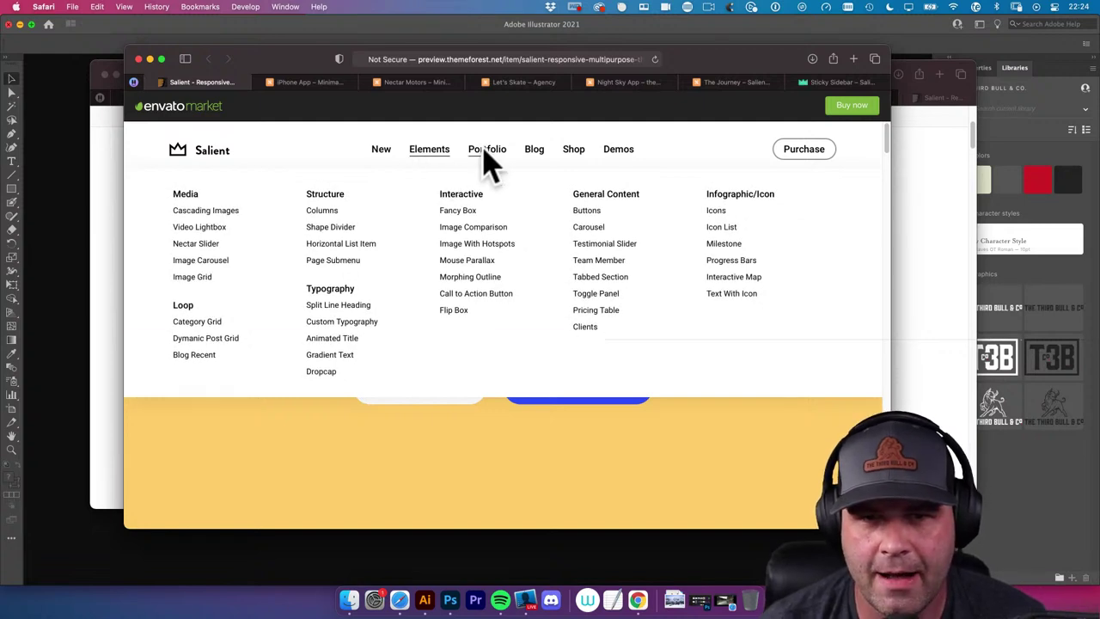
{"action": "mouse_move", "coordinate": [486, 156]}
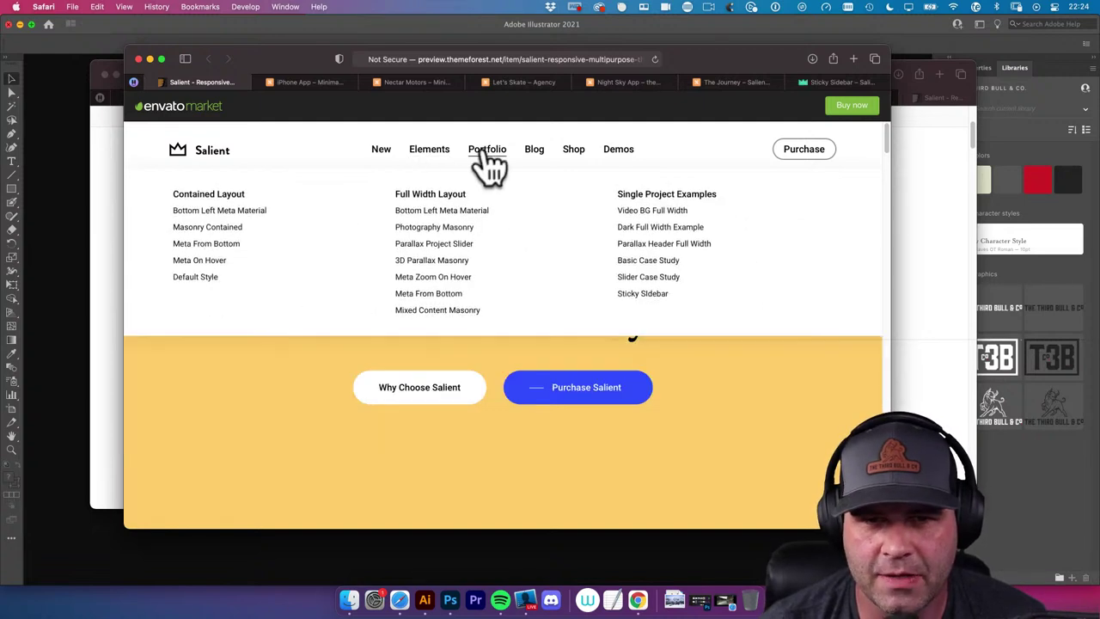
{"action": "left_click", "coordinate": [427, 214], "text": "super"}
{"action": "left_click", "coordinate": [421, 228], "text": "super"}
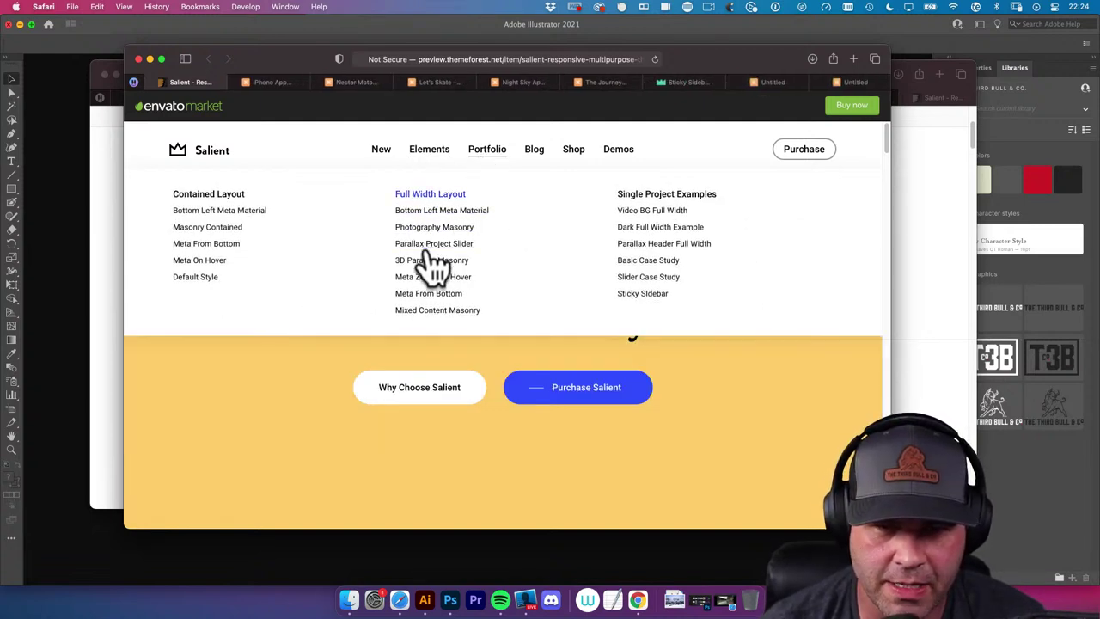
{"action": "left_click", "coordinate": [423, 246], "text": "super"}
{"action": "left_click", "coordinate": [429, 260], "text": "super"}
{"action": "left_click", "coordinate": [429, 278], "text": "super"}
{"action": "left_click", "coordinate": [429, 294], "text": "super"}
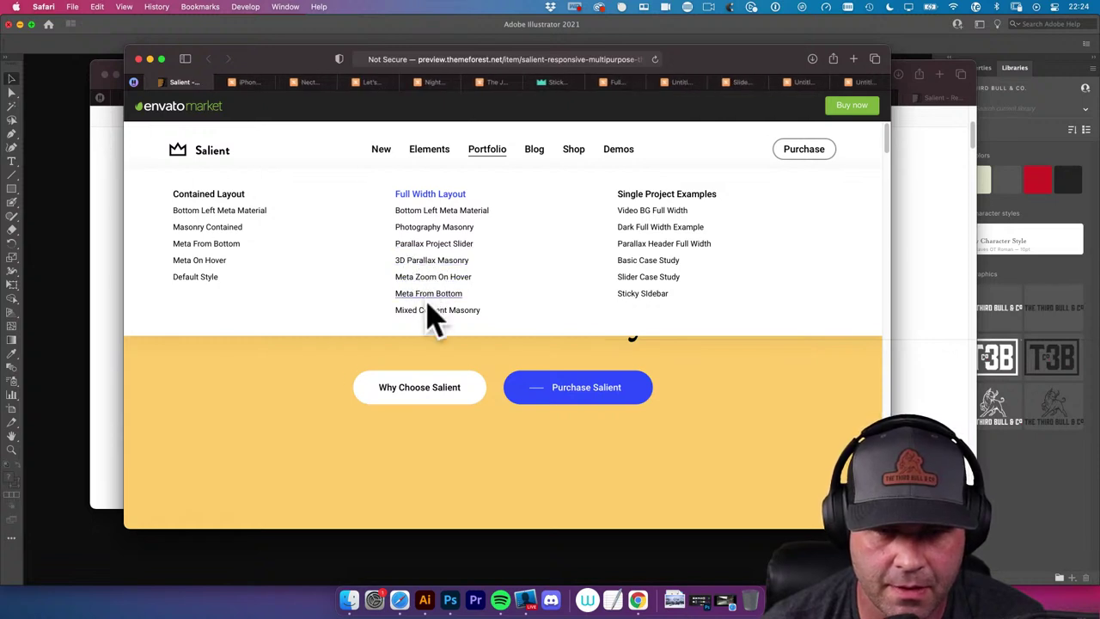
{"action": "left_click", "coordinate": [429, 311], "text": "super"}
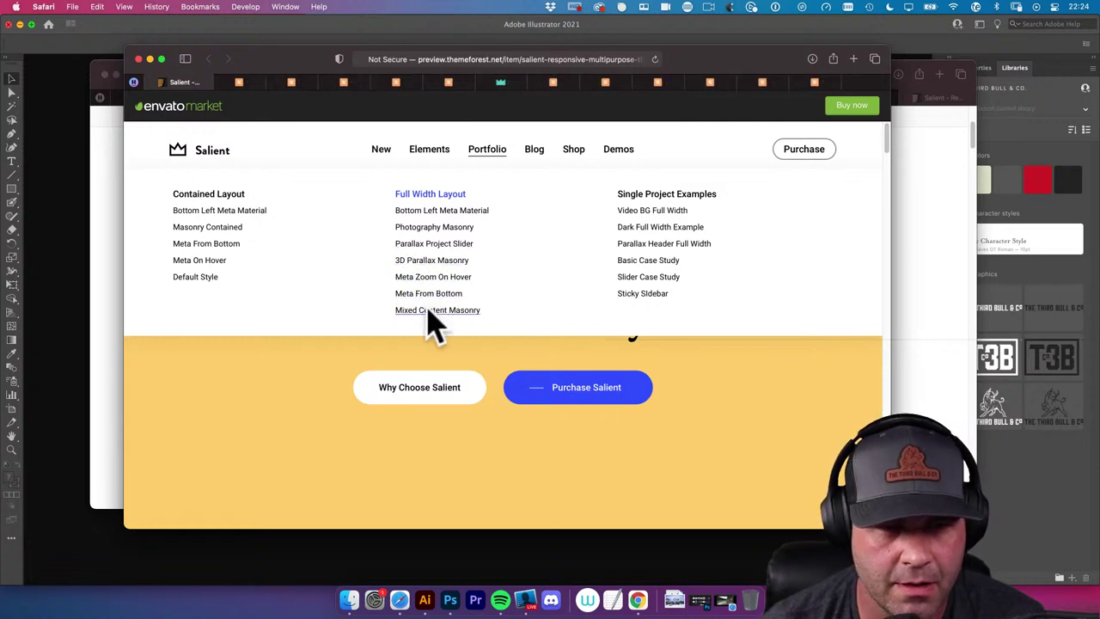
{"action": "left_click", "coordinate": [238, 227], "text": "super"}
{"action": "left_click", "coordinate": [209, 261], "text": "super"}
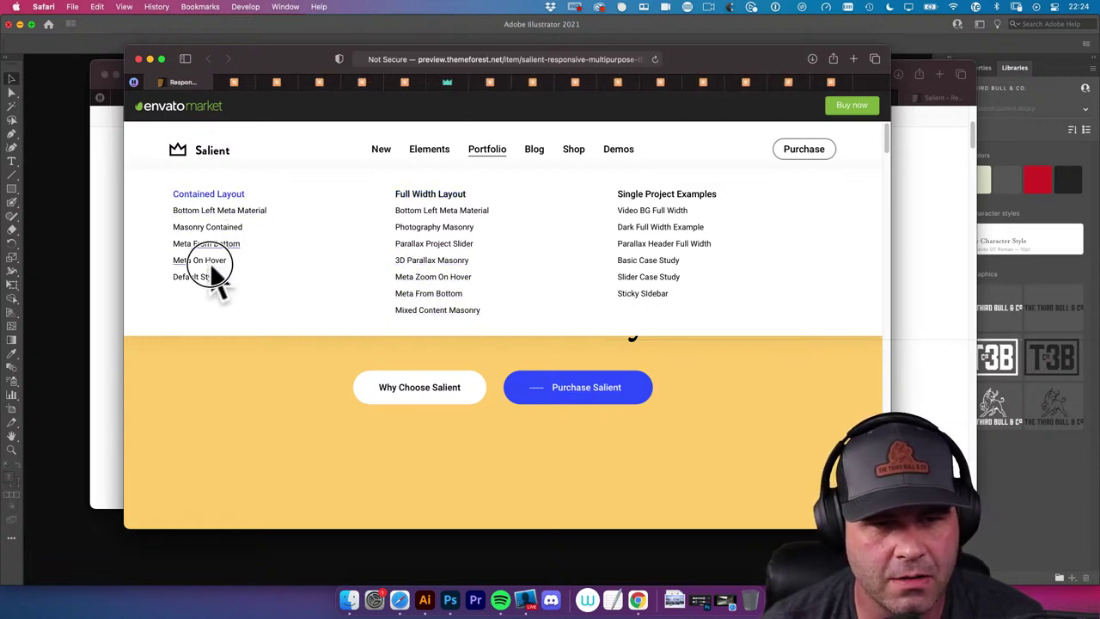
{"action": "left_click", "coordinate": [195, 277], "text": "super"}
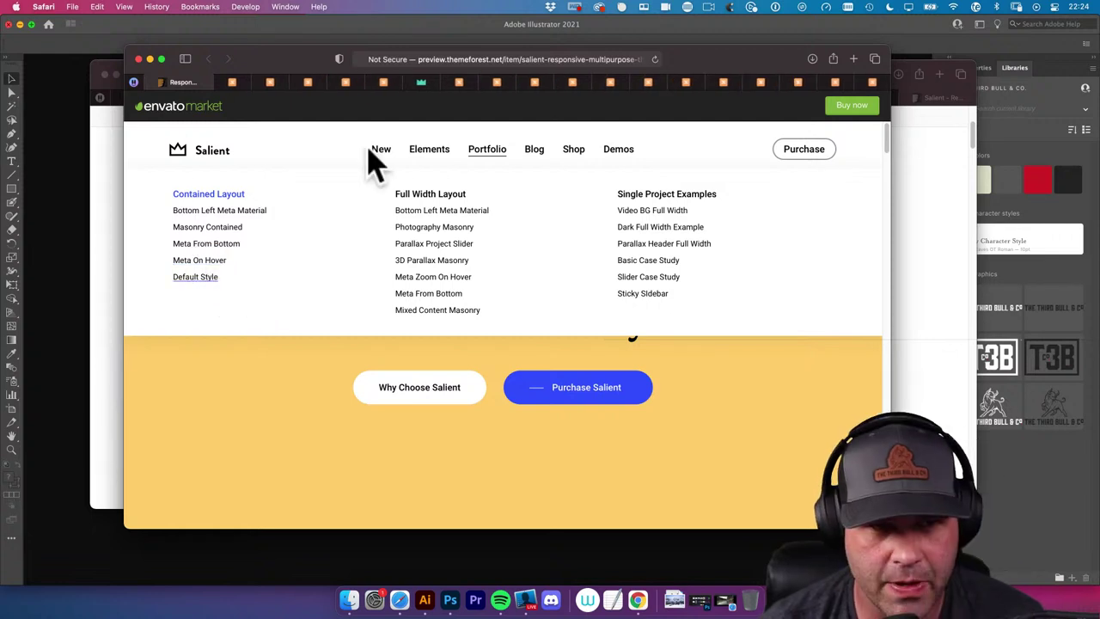
Close the original preview tab and scroll the iPhone App case study to its Deliverables, Client and Year details
{"action": "key", "text": "super+w"}
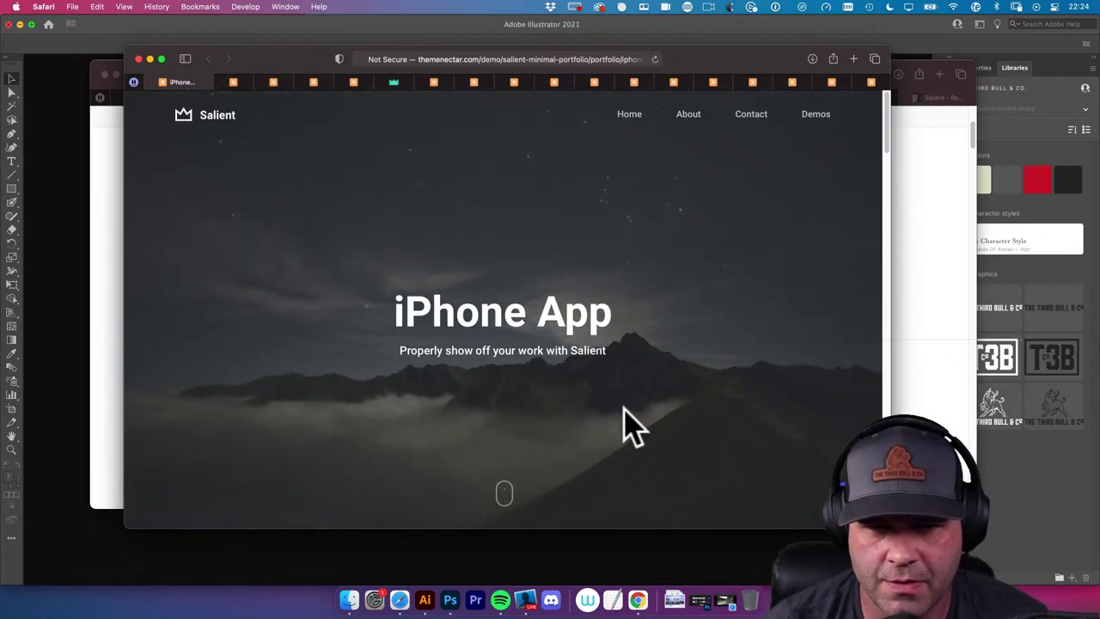
{"action": "scroll", "coordinate": [459, 452], "scroll_direction": "down", "scroll_amount": 5}
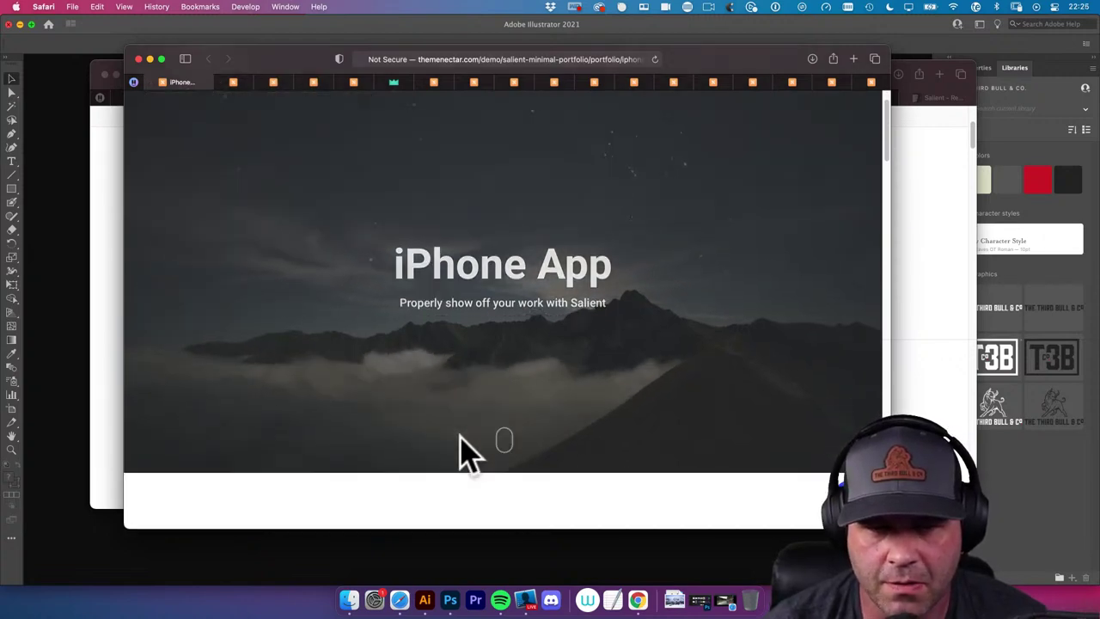
{"action": "scroll", "coordinate": [464, 434], "scroll_direction": "down", "scroll_amount": 4}
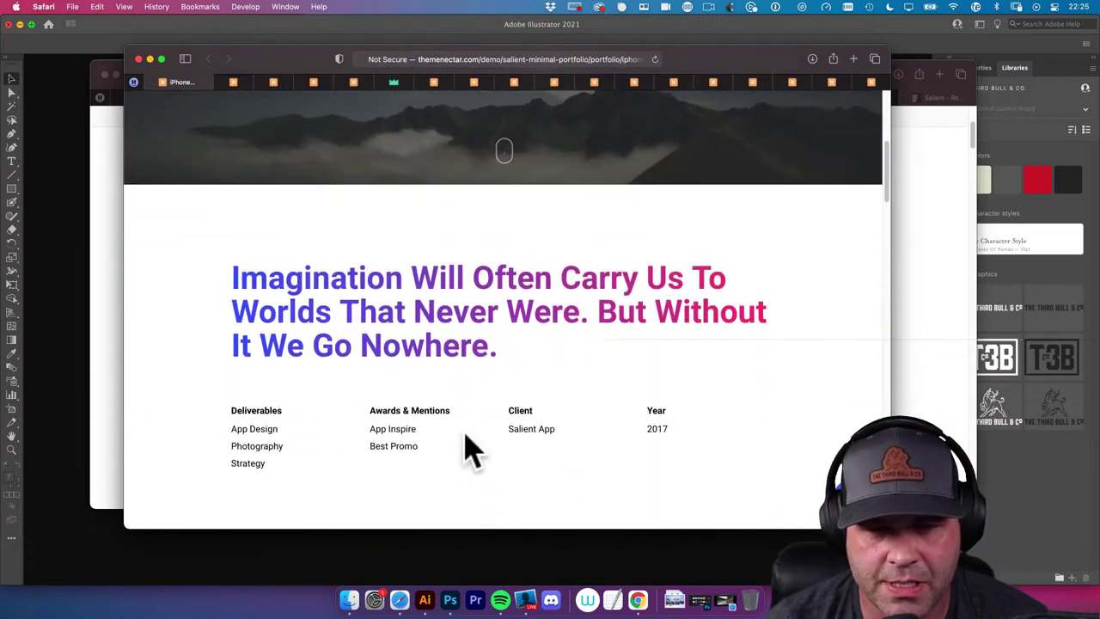
{"action": "scroll", "coordinate": [471, 449], "scroll_direction": "down", "scroll_amount": 2}
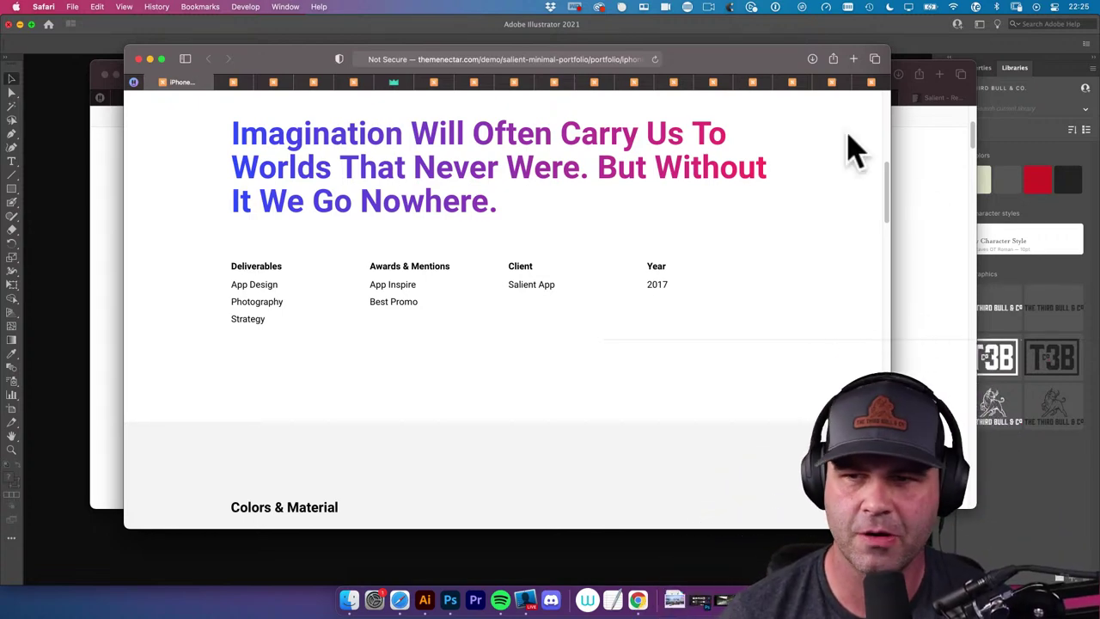
{"action": "left_click_drag", "start_coordinate": [333, 58], "coordinate": [472, 153]}
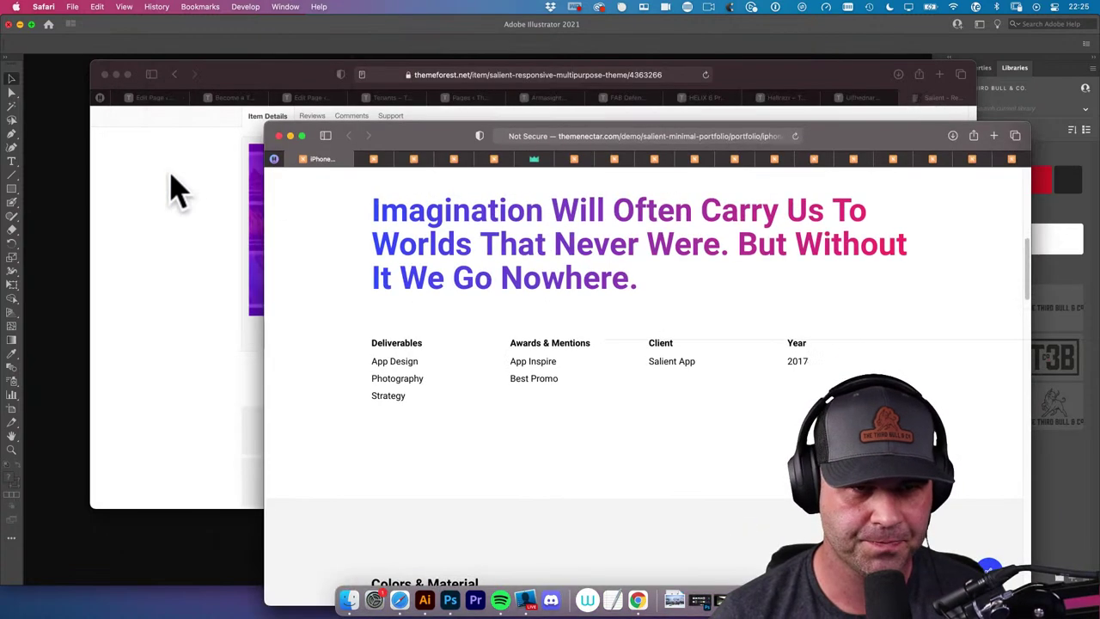
Open ThemeForest's Elementor category in a new tab and follow its link to elementor.com
{"action": "left_click", "coordinate": [168, 179]}
{"action": "scroll", "coordinate": [326, 215], "scroll_direction": "up", "scroll_amount": 2}
{"action": "scroll", "coordinate": [321, 202], "scroll_direction": "up", "scroll_amount": 3}
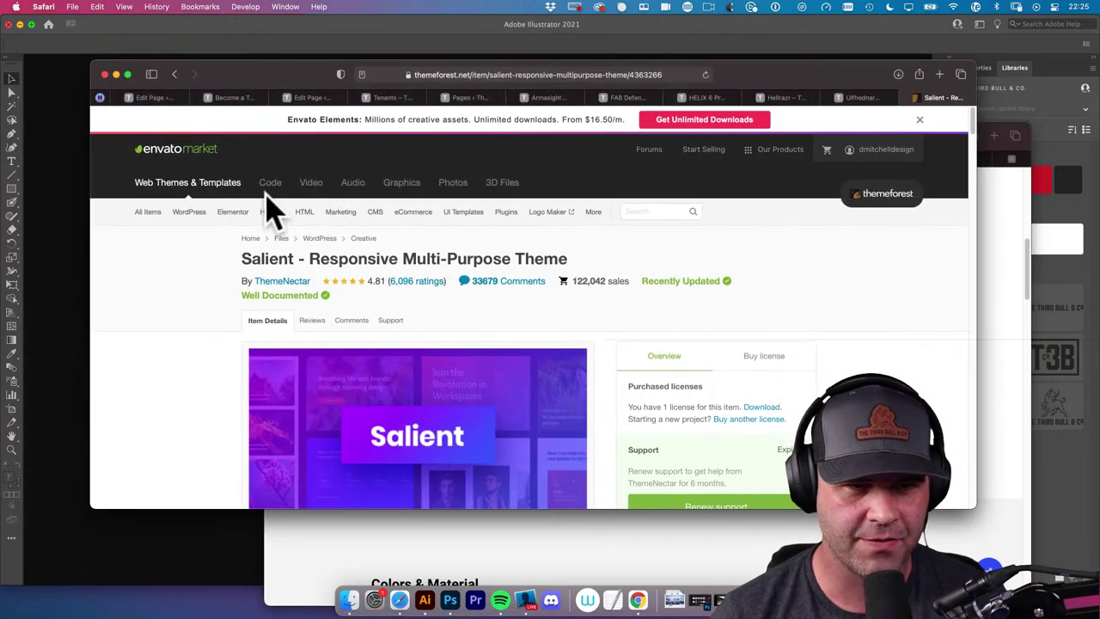
{"action": "mouse_move", "coordinate": [247, 215]}
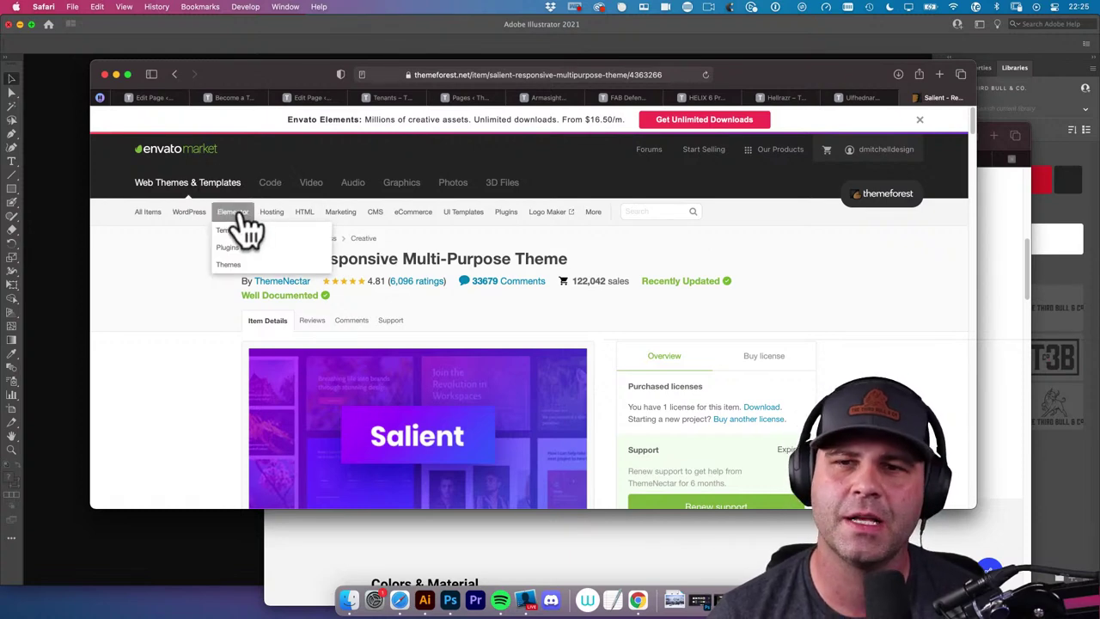
{"action": "left_click", "coordinate": [247, 225], "text": "super"}
{"action": "left_click", "coordinate": [938, 97]}
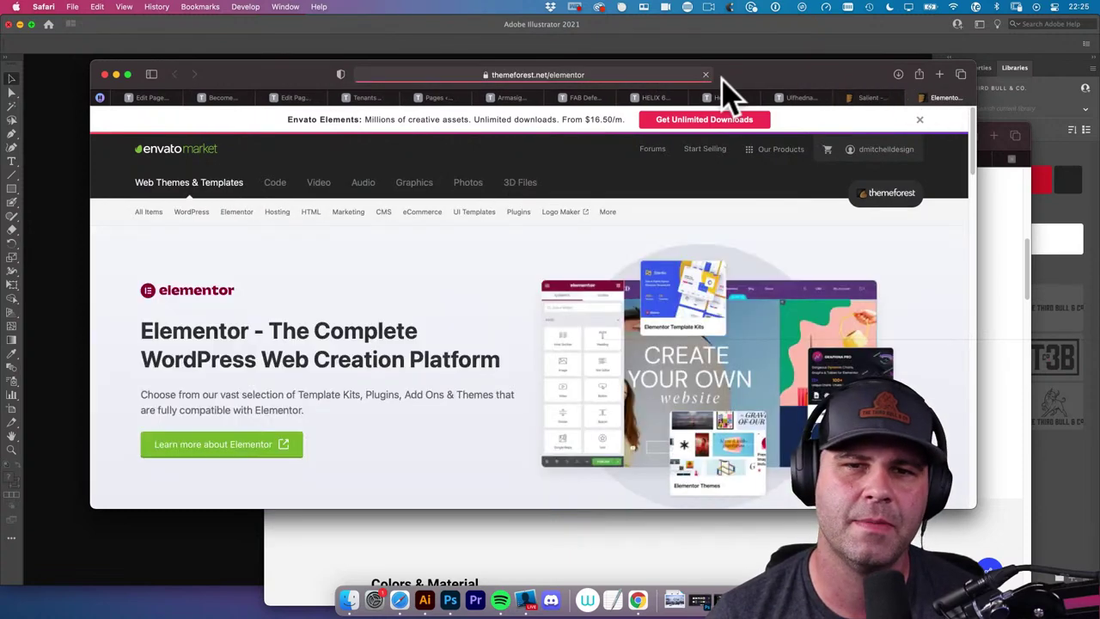
{"action": "left_click", "coordinate": [591, 75]}
{"action": "left_click", "coordinate": [262, 448]}
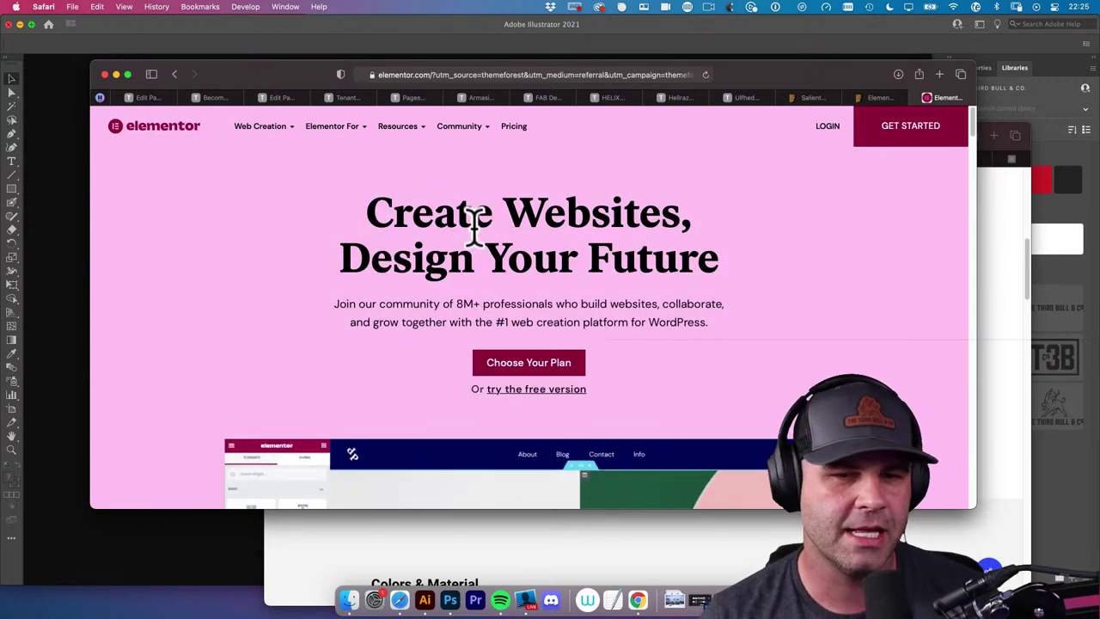
Scroll through the elementor.com homepage, then close it to return to ThemeForest's Elementor page
{"action": "scroll", "coordinate": [477, 225], "scroll_direction": "down", "scroll_amount": 5}
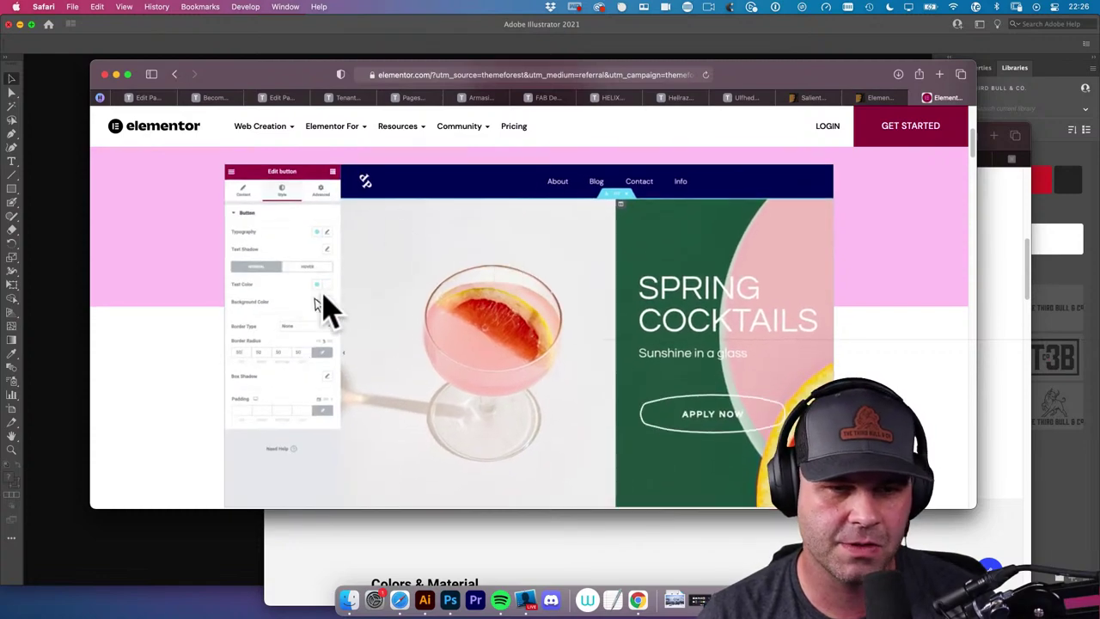
{"action": "scroll", "coordinate": [532, 391], "scroll_direction": "down", "scroll_amount": 3}
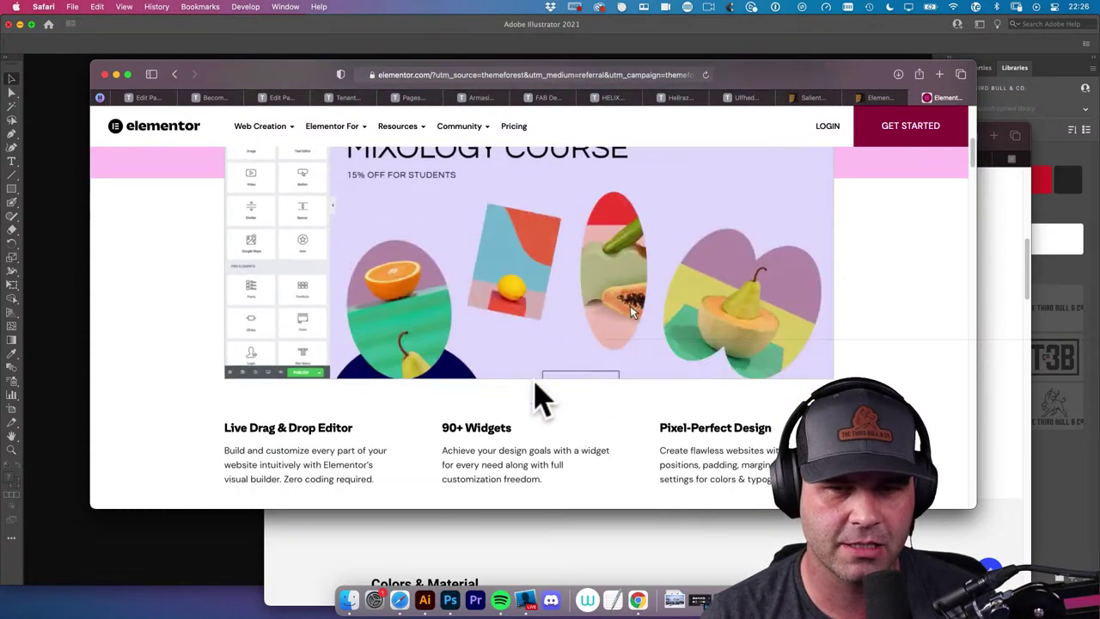
{"action": "scroll", "coordinate": [537, 396], "scroll_direction": "down", "scroll_amount": 3}
{"action": "scroll", "coordinate": [537, 397], "scroll_direction": "up", "scroll_amount": 4}
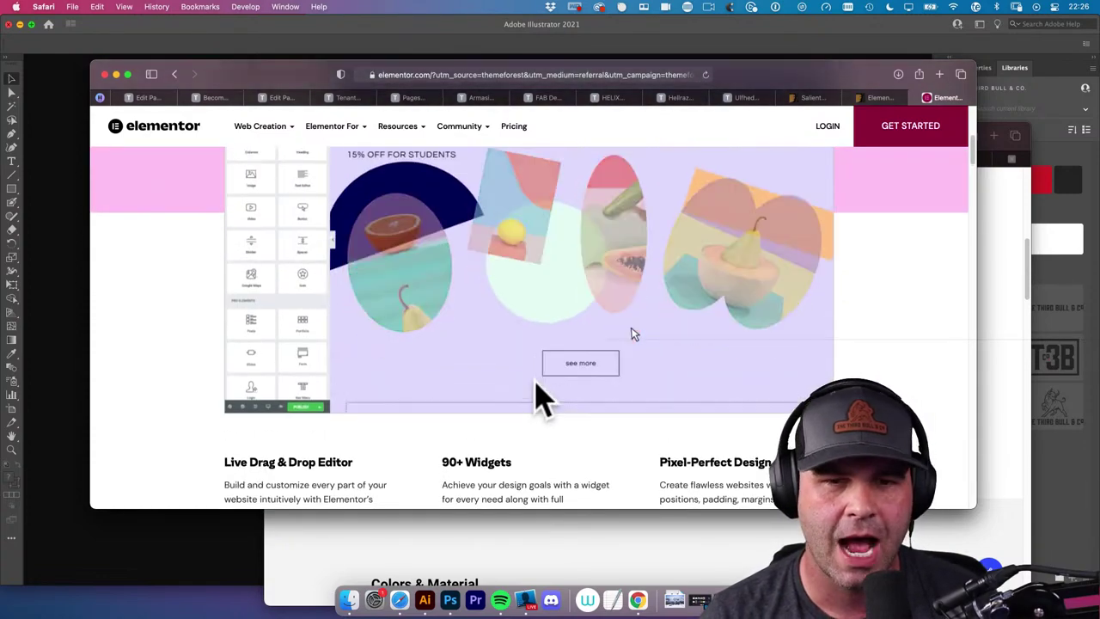
{"action": "scroll", "coordinate": [540, 397], "scroll_direction": "down", "scroll_amount": 1}
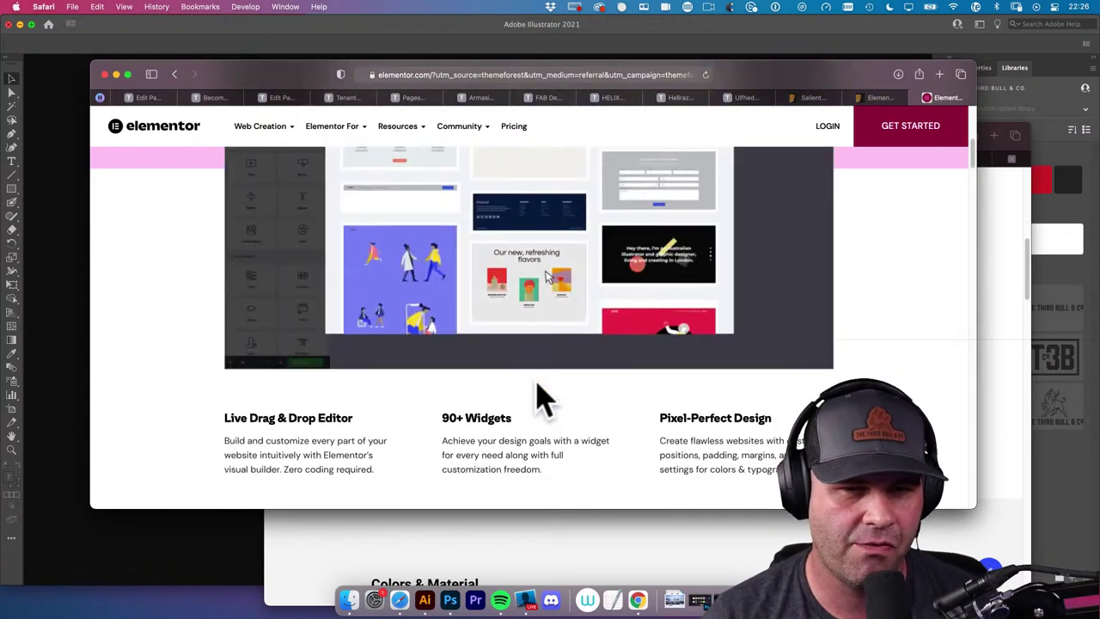
{"action": "scroll", "coordinate": [539, 388], "scroll_direction": "down", "scroll_amount": 3}
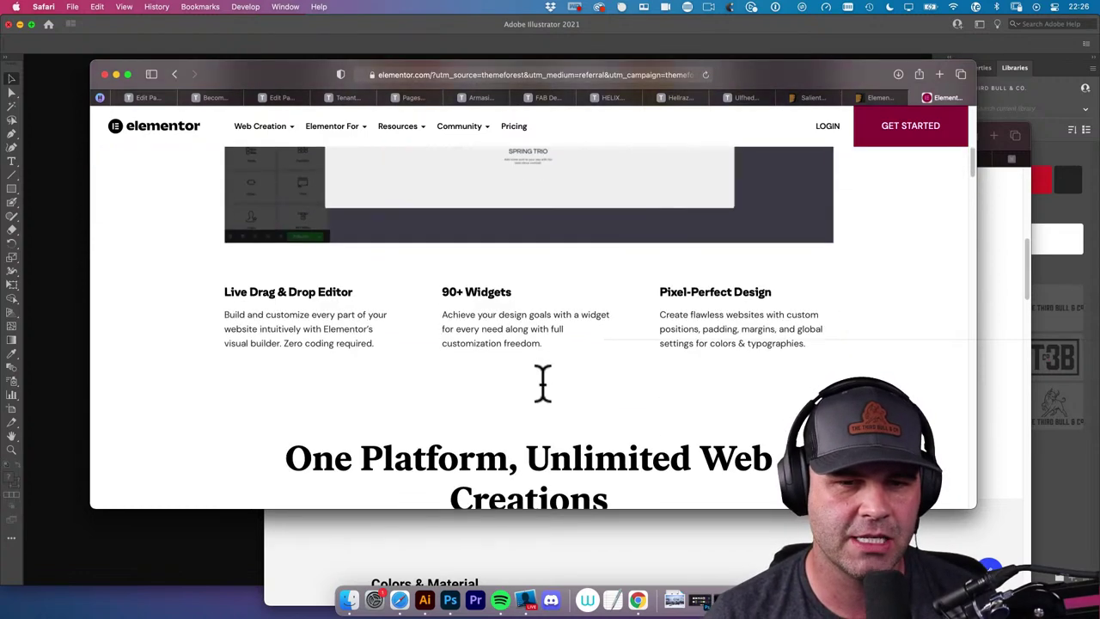
{"action": "scroll", "coordinate": [542, 382], "scroll_direction": "down", "scroll_amount": 10}
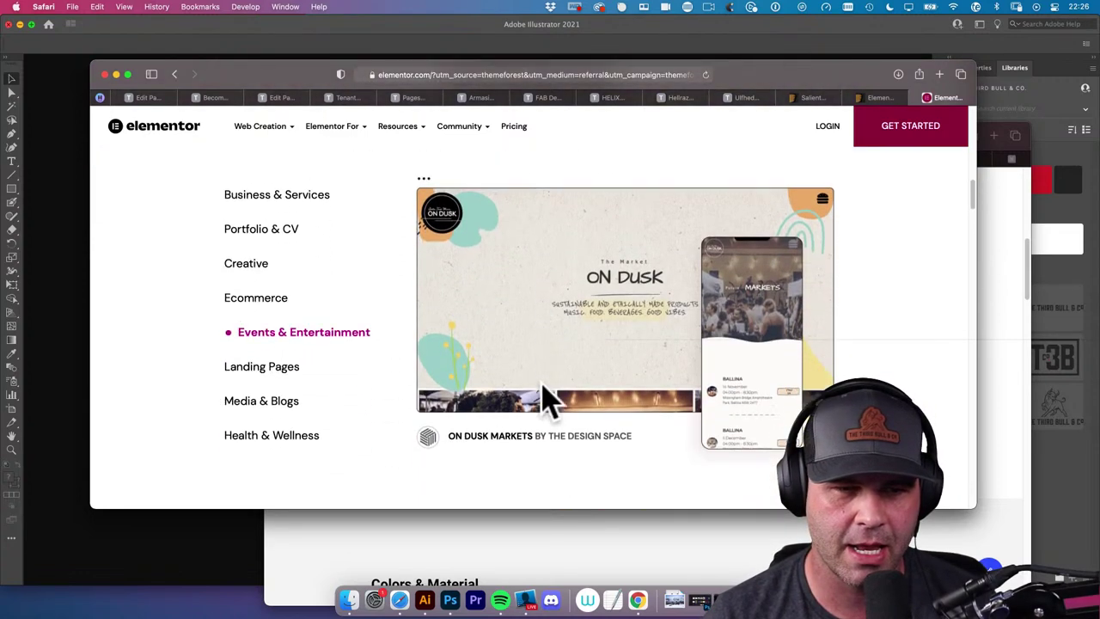
{"action": "scroll", "coordinate": [550, 400], "scroll_direction": "down", "scroll_amount": 3}
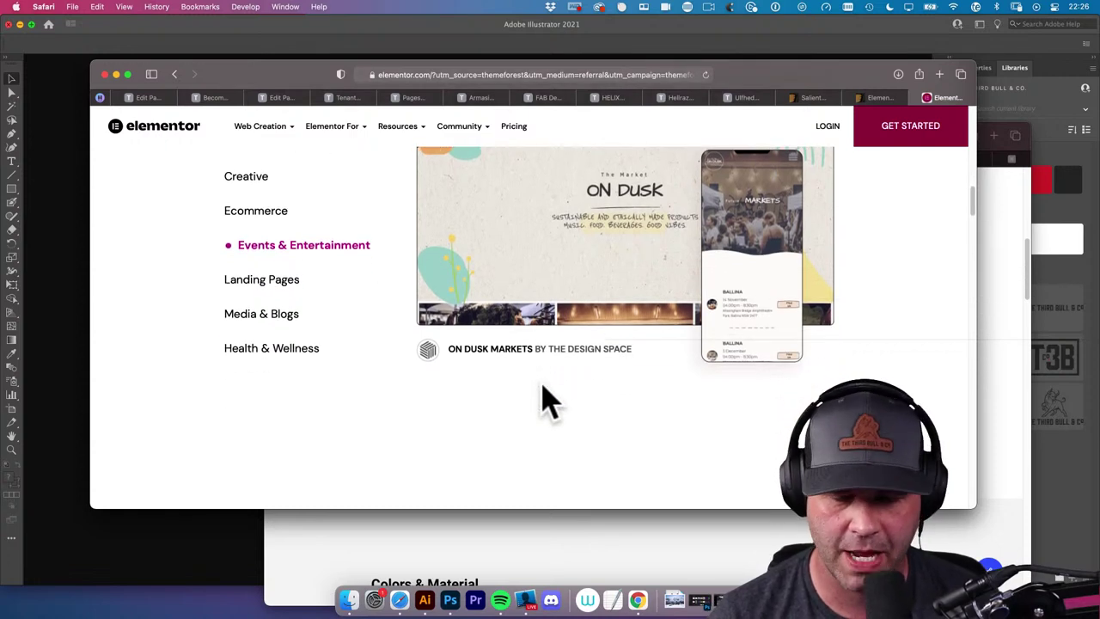
{"action": "scroll", "coordinate": [549, 400], "scroll_direction": "down", "scroll_amount": 5}
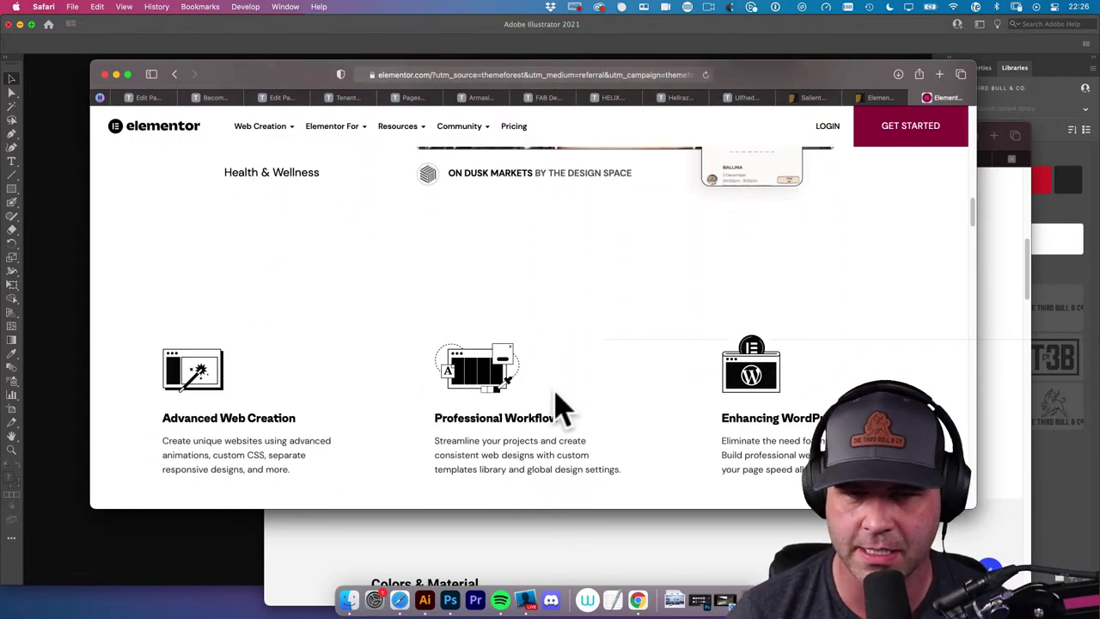
{"action": "scroll", "coordinate": [554, 408], "scroll_direction": "up", "scroll_amount": 20}
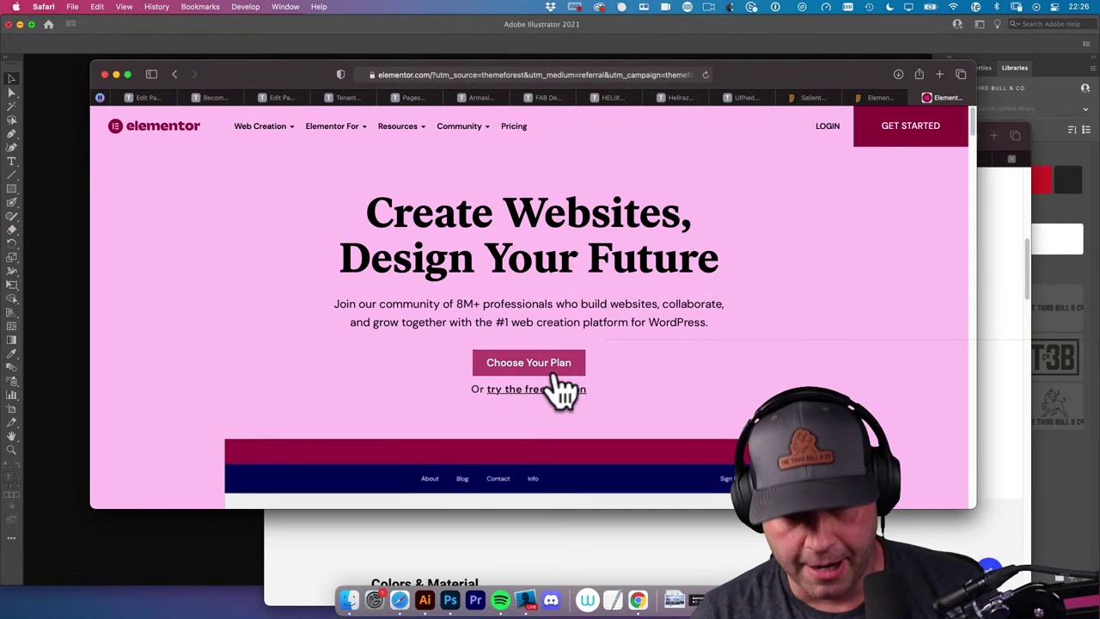
{"action": "key", "text": "super+w"}
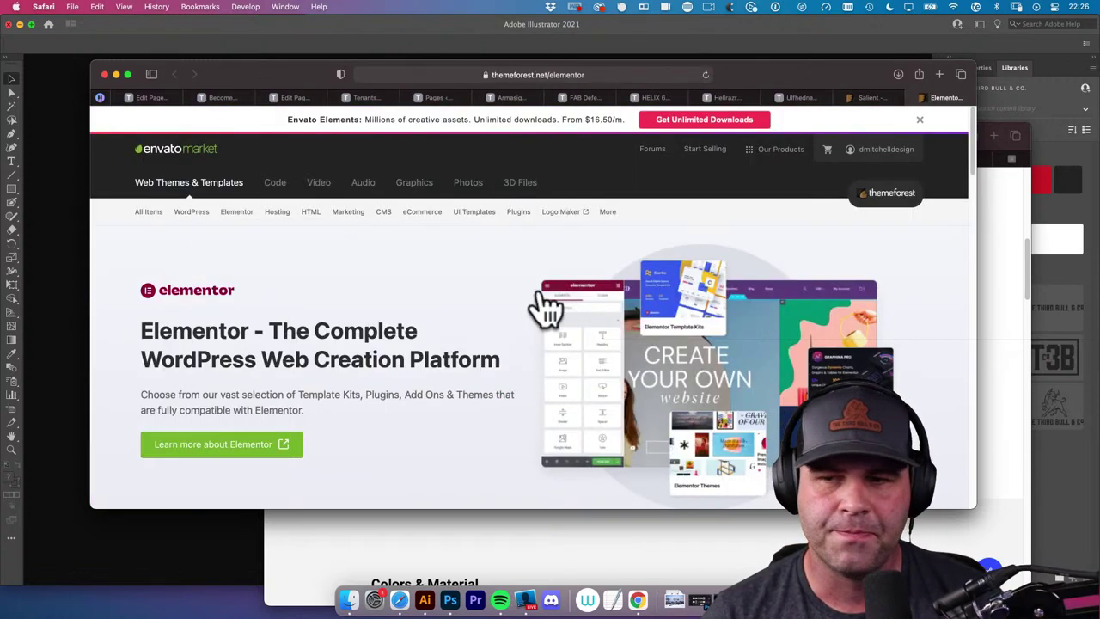
Bring the iPhone case study forward and scroll to the Previous 'Track Athletic Gear' and Next 'Virtual Reality' links
{"action": "left_click", "coordinate": [994, 325]}
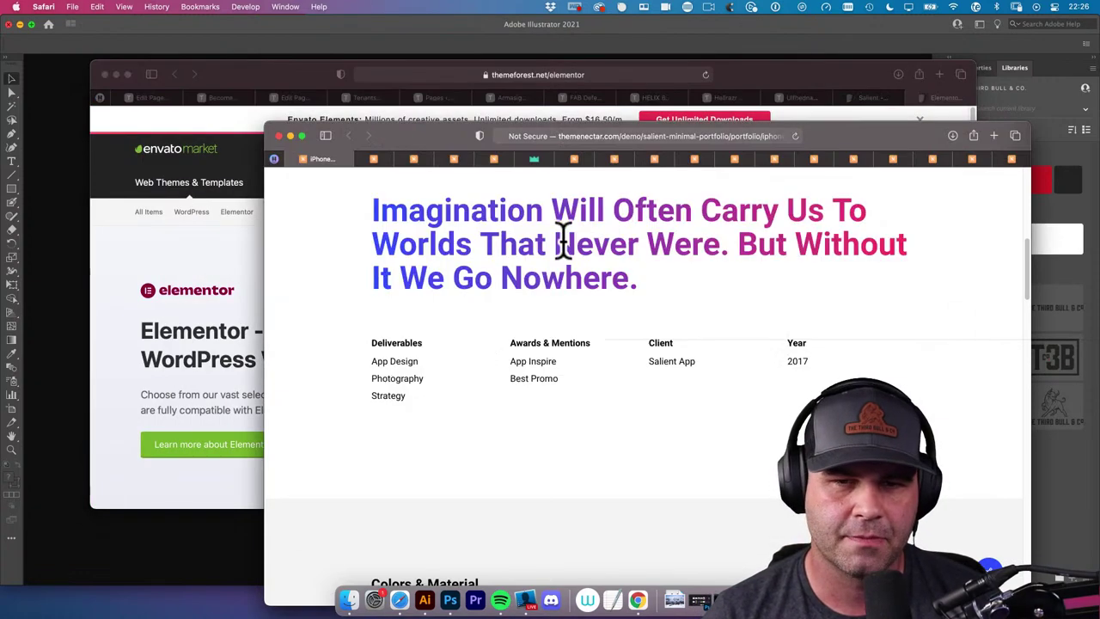
{"action": "scroll", "coordinate": [563, 241], "scroll_direction": "down", "scroll_amount": 5}
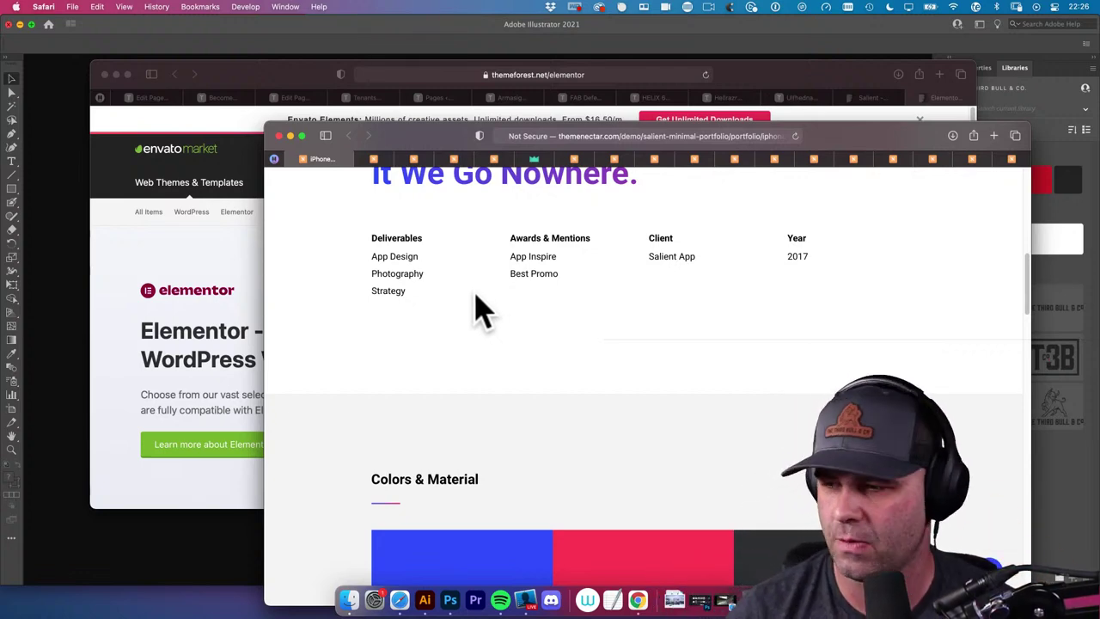
{"action": "scroll", "coordinate": [533, 277], "scroll_direction": "up", "scroll_amount": 8}
{"action": "scroll", "coordinate": [535, 282], "scroll_direction": "down", "scroll_amount": 4}
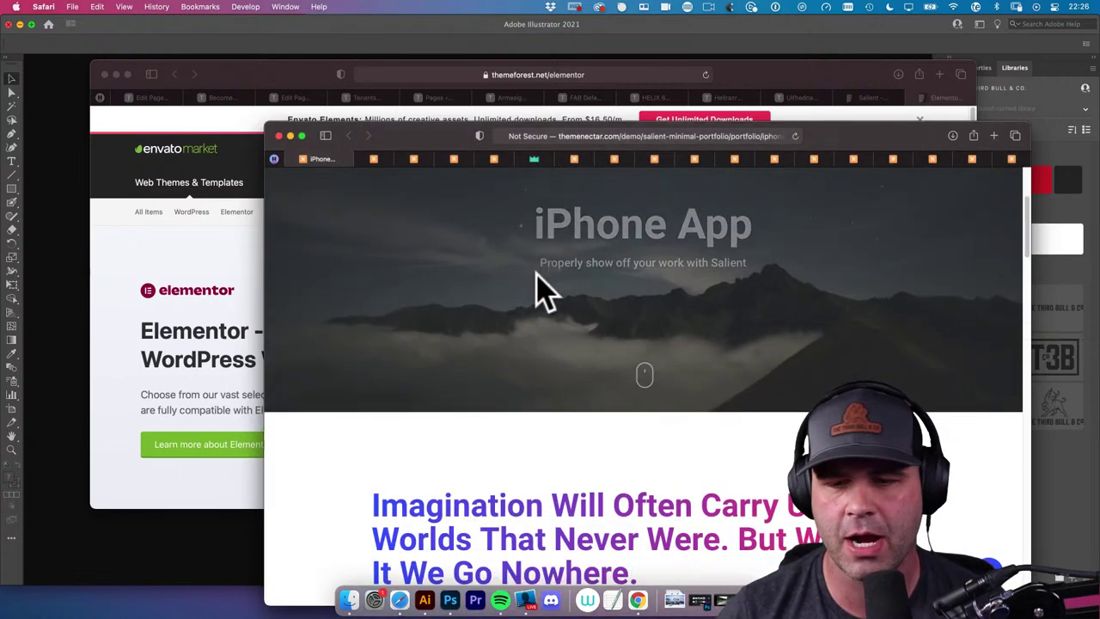
{"action": "scroll", "coordinate": [559, 361], "scroll_direction": "down", "scroll_amount": 3}
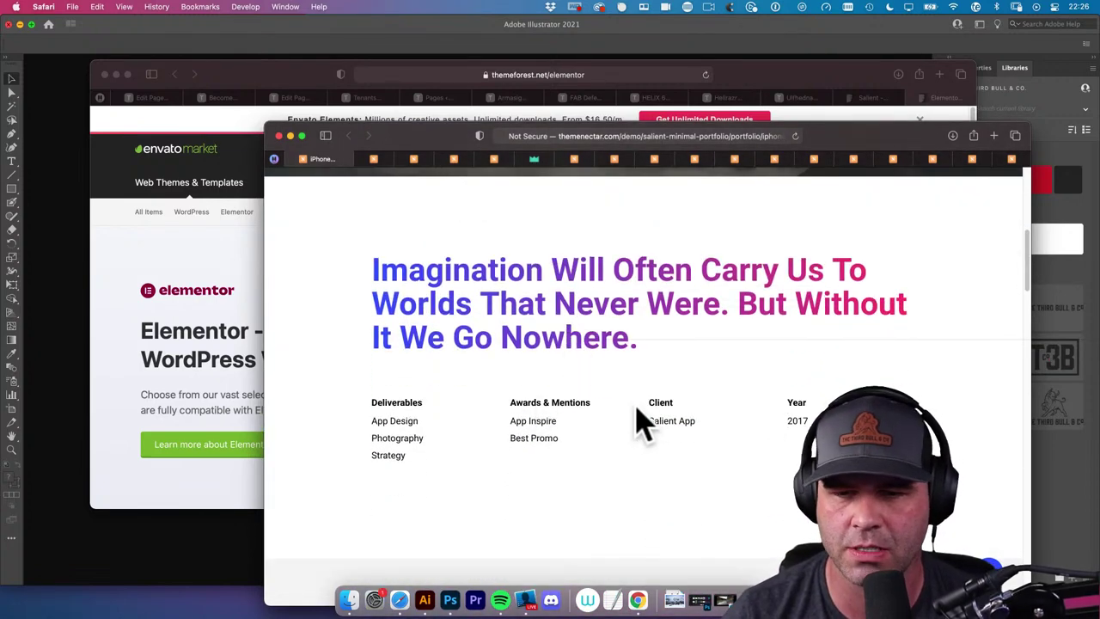
{"action": "scroll", "coordinate": [777, 421], "scroll_direction": "down", "scroll_amount": 10}
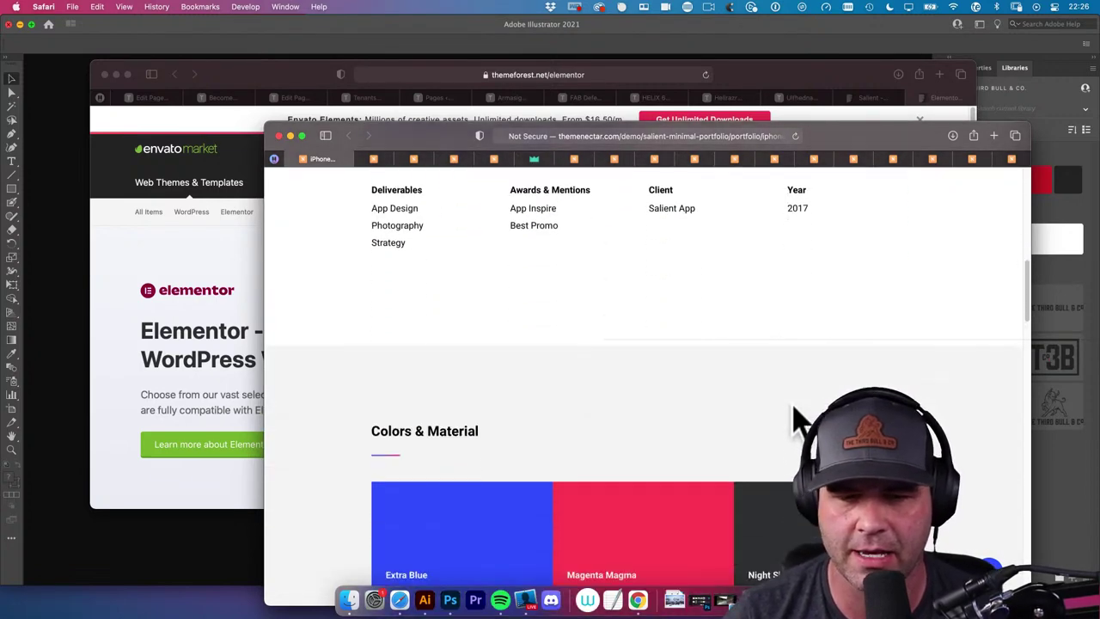
{"action": "scroll", "coordinate": [679, 434], "scroll_direction": "down", "scroll_amount": 10}
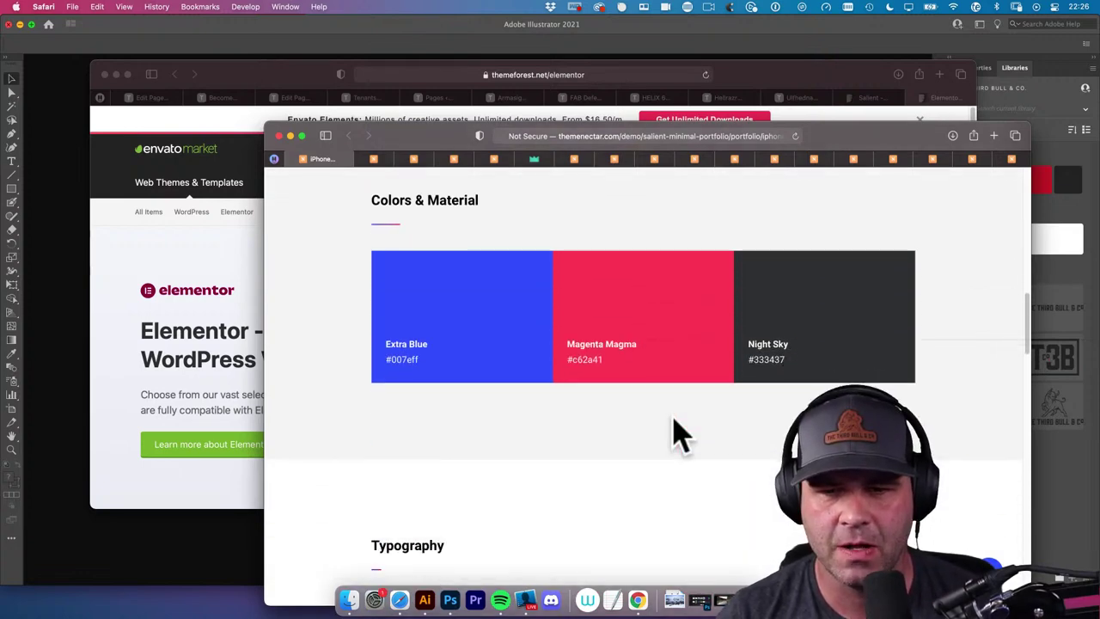
{"action": "scroll", "coordinate": [696, 432], "scroll_direction": "down", "scroll_amount": 2}
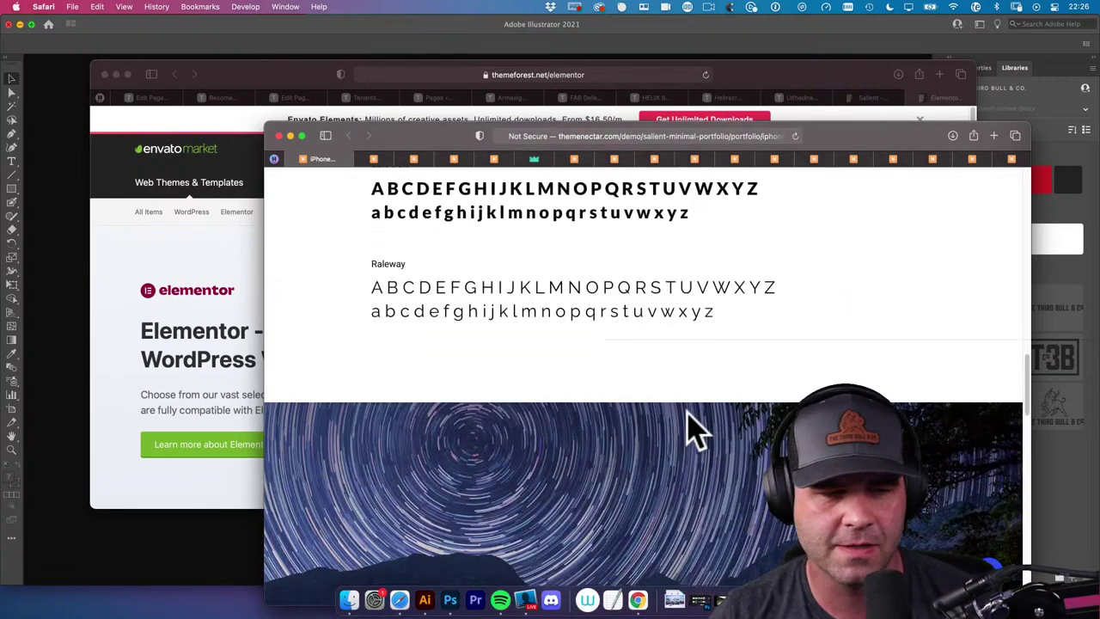
{"action": "scroll", "coordinate": [696, 429], "scroll_direction": "down", "scroll_amount": 10}
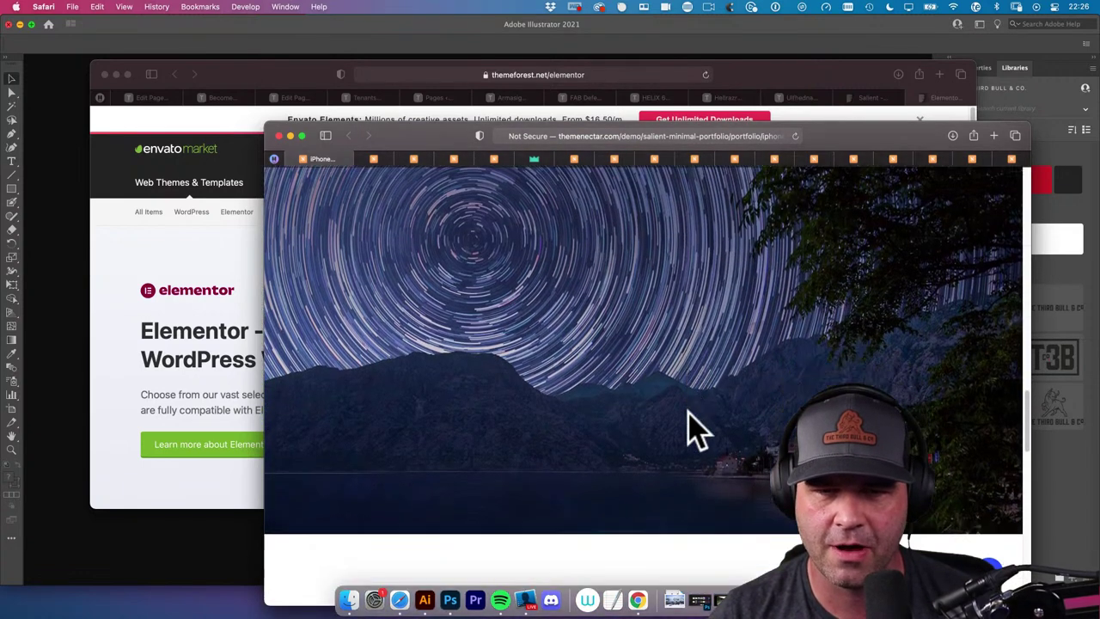
{"action": "scroll", "coordinate": [696, 429], "scroll_direction": "down", "scroll_amount": 12}
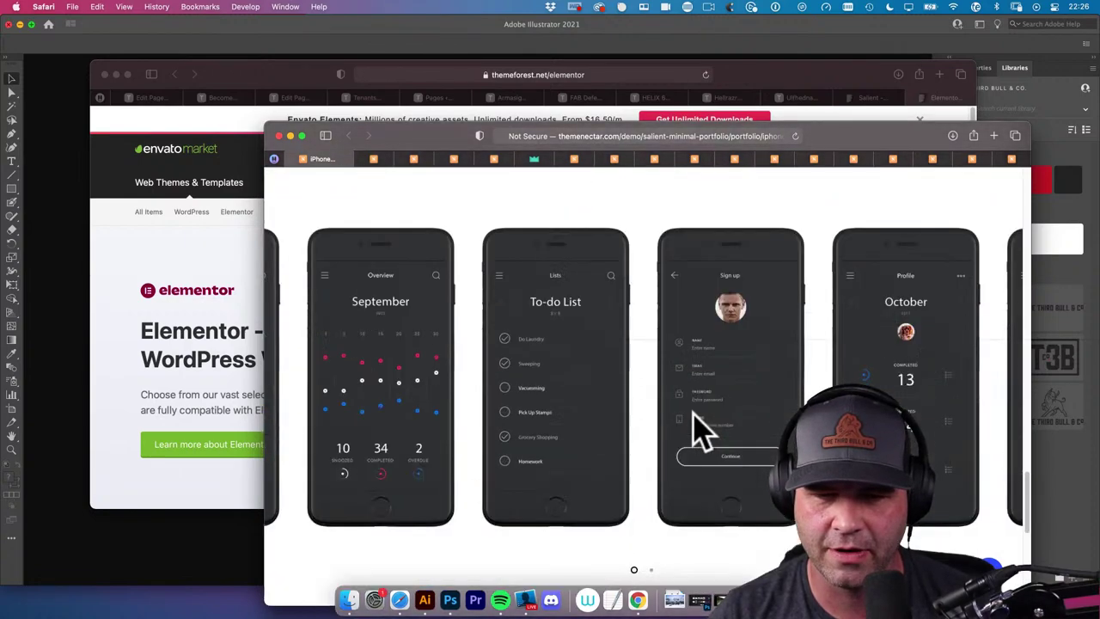
{"action": "left_click_drag", "start_coordinate": [726, 378], "coordinate": [484, 344]}
{"action": "scroll", "coordinate": [589, 351], "scroll_direction": "down", "scroll_amount": 7}
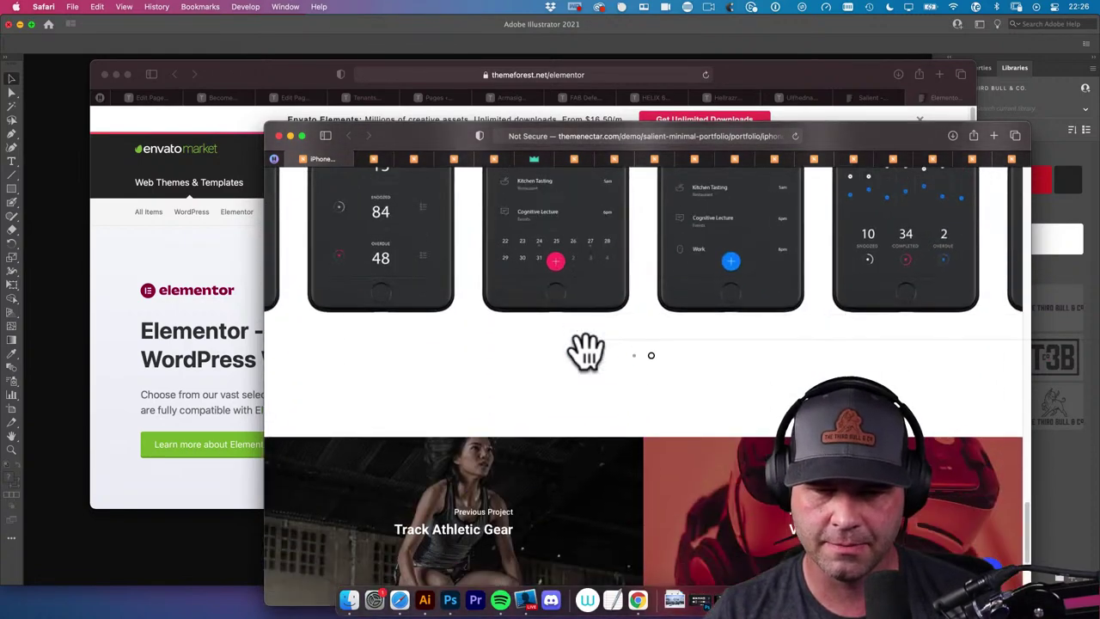
{"action": "scroll", "coordinate": [782, 365], "scroll_direction": "down", "scroll_amount": 2}
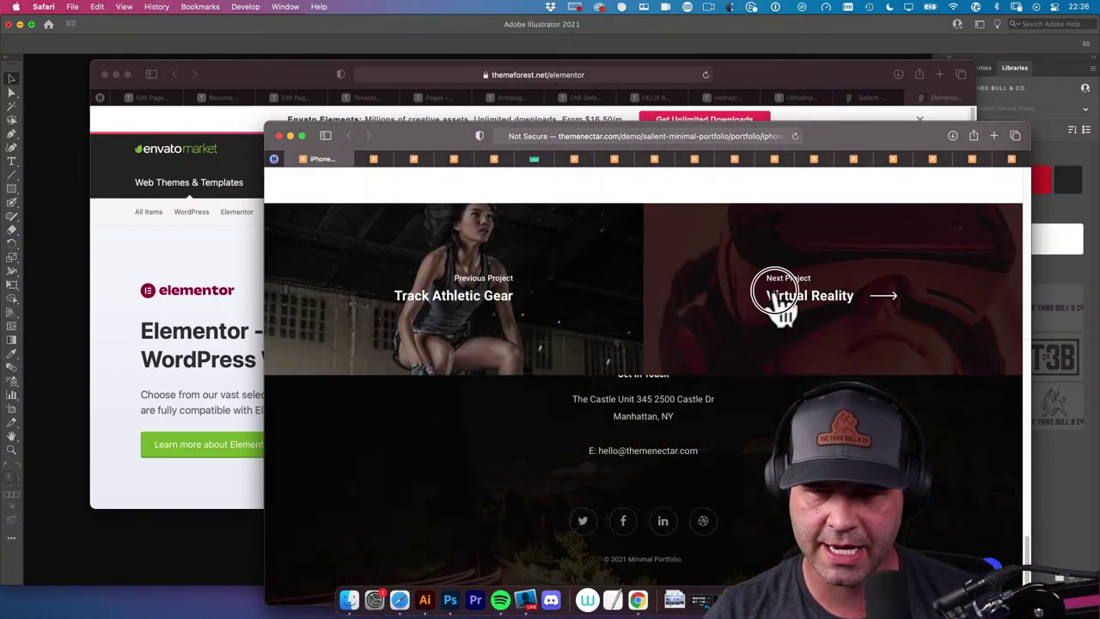
Open the Virtual Reality next project, scroll through it, and close the Nectar Motors page
{"action": "left_click", "coordinate": [774, 297]}
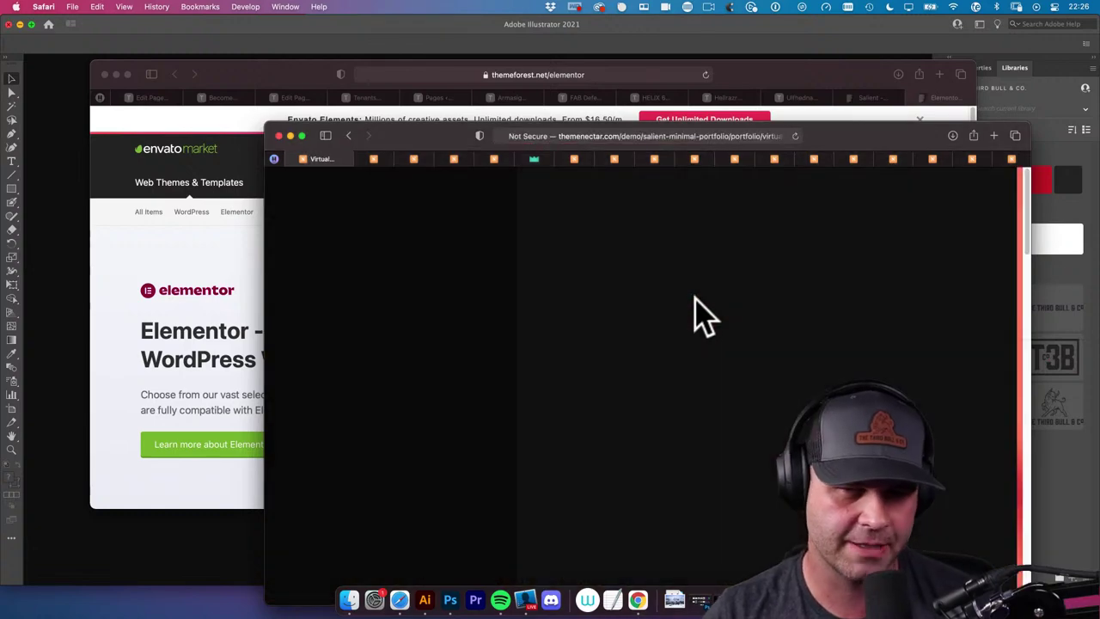
{"action": "scroll", "coordinate": [710, 427], "scroll_direction": "down", "scroll_amount": 10}
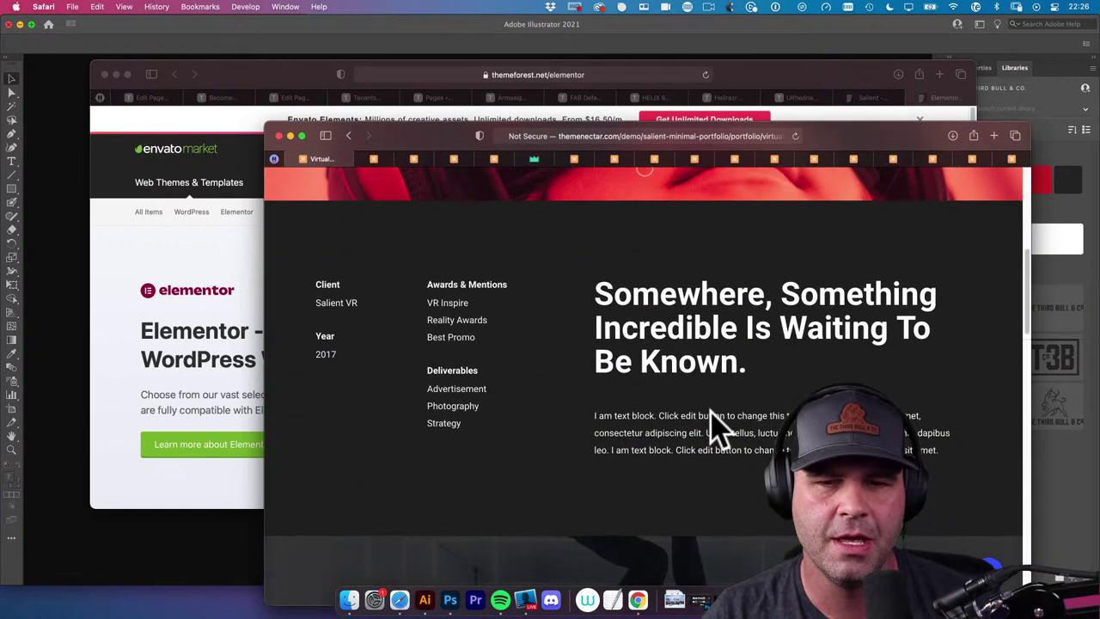
{"action": "scroll", "coordinate": [709, 425], "scroll_direction": "down", "scroll_amount": 7}
{"action": "scroll", "coordinate": [710, 414], "scroll_direction": "down", "scroll_amount": 3}
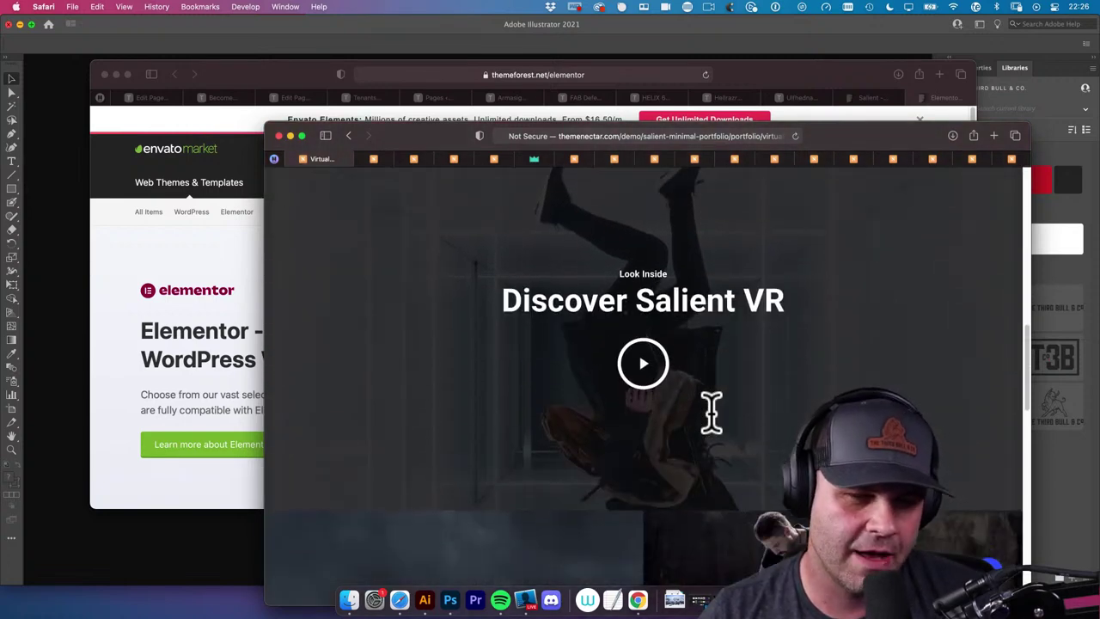
{"action": "scroll", "coordinate": [709, 427], "scroll_direction": "down", "scroll_amount": 9}
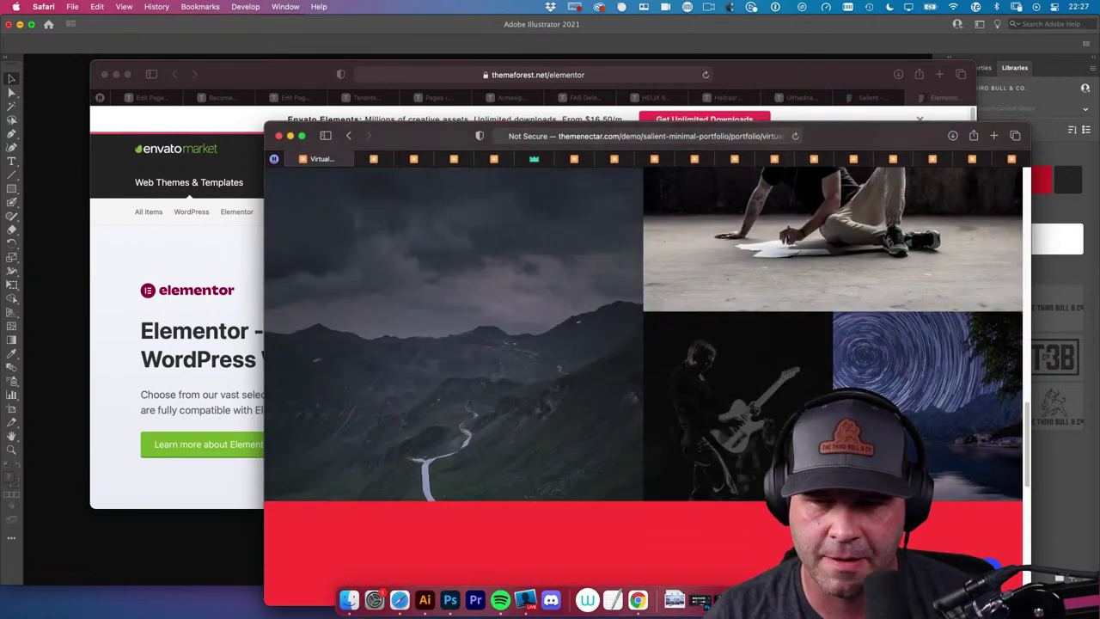
{"action": "scroll", "coordinate": [539, 416], "scroll_direction": "down", "scroll_amount": 10}
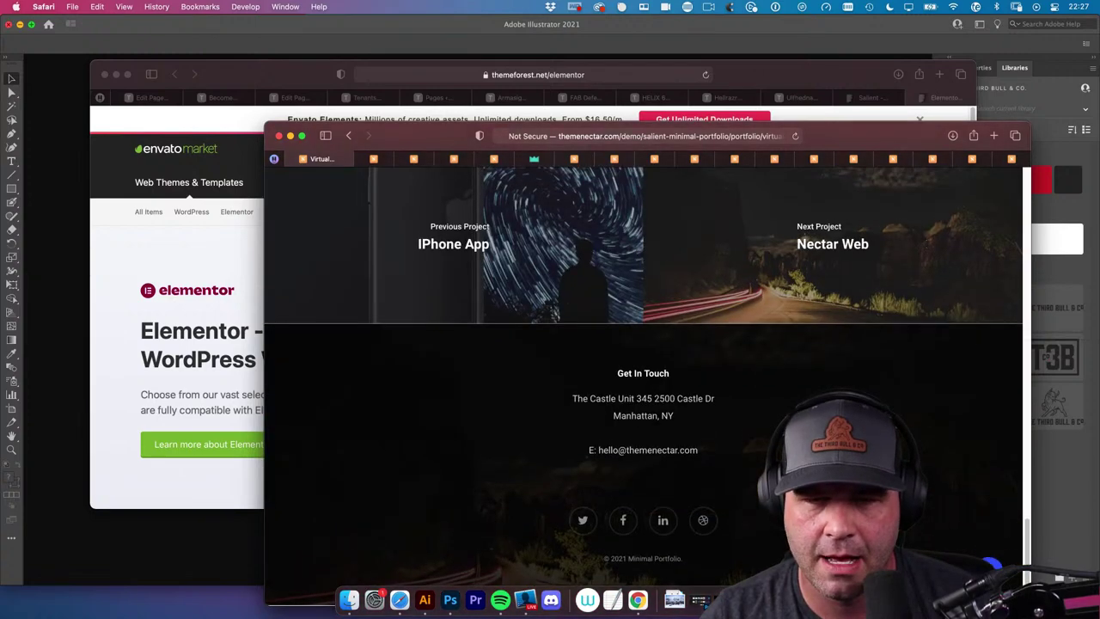
{"action": "scroll", "coordinate": [481, 214], "scroll_direction": "up", "scroll_amount": 20}
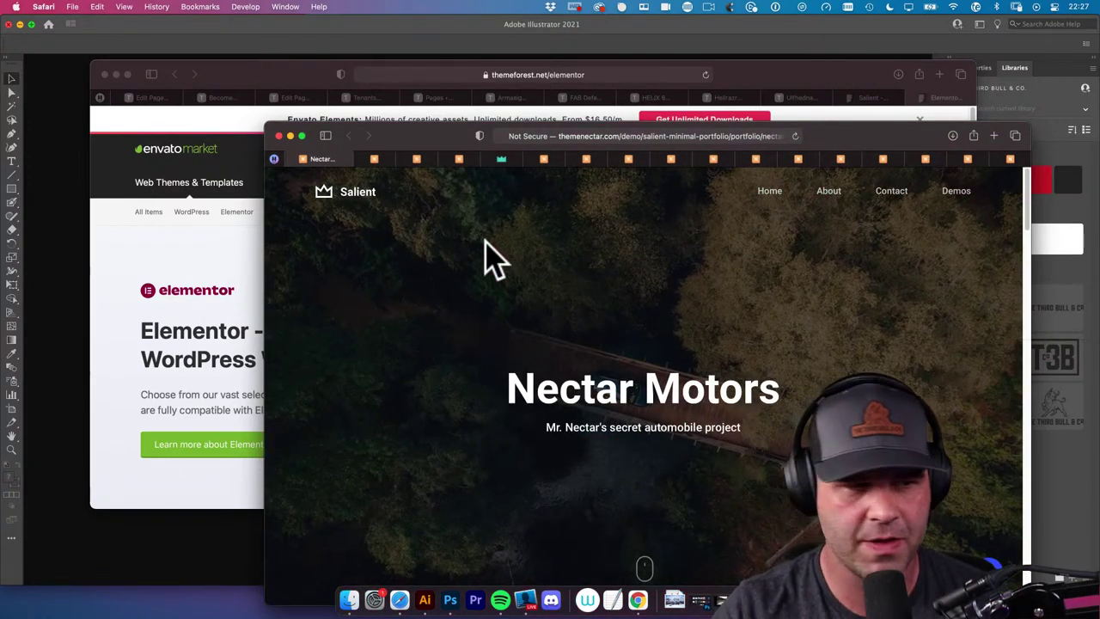
{"action": "scroll", "coordinate": [562, 369], "scroll_direction": "down", "scroll_amount": 8}
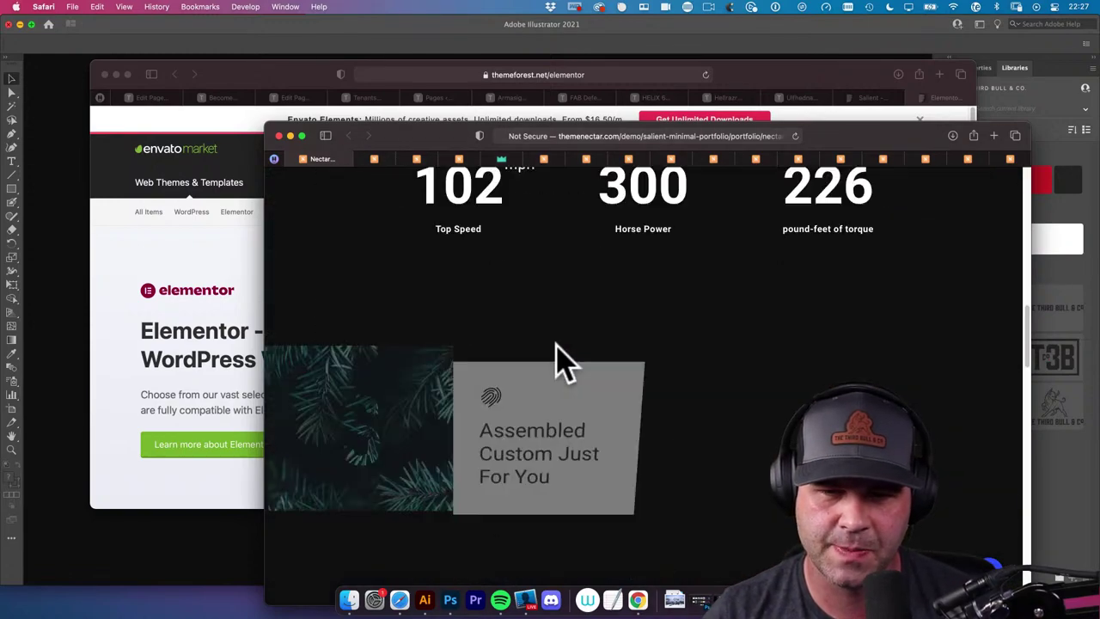
{"action": "scroll", "coordinate": [562, 365], "scroll_direction": "down", "scroll_amount": 15}
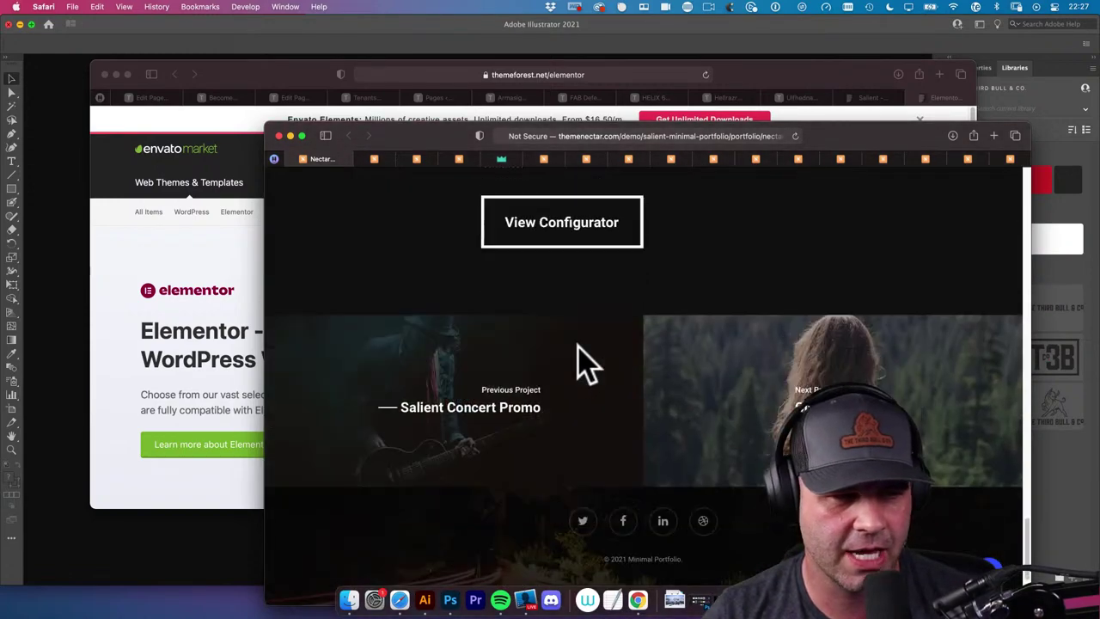
{"action": "scroll", "coordinate": [645, 382], "scroll_direction": "down", "scroll_amount": 4}
{"action": "key", "text": "super+w"}
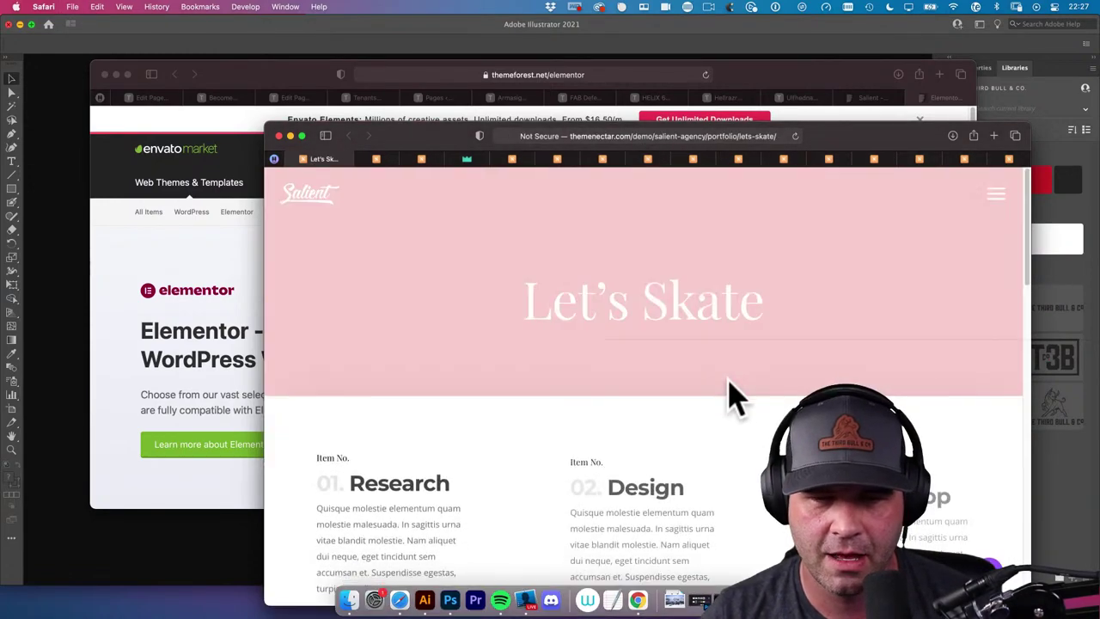
Browse the minimal portfolio and open the Night Sky App and The Journey project pages
{"action": "scroll", "coordinate": [730, 397], "scroll_direction": "down", "scroll_amount": 6}
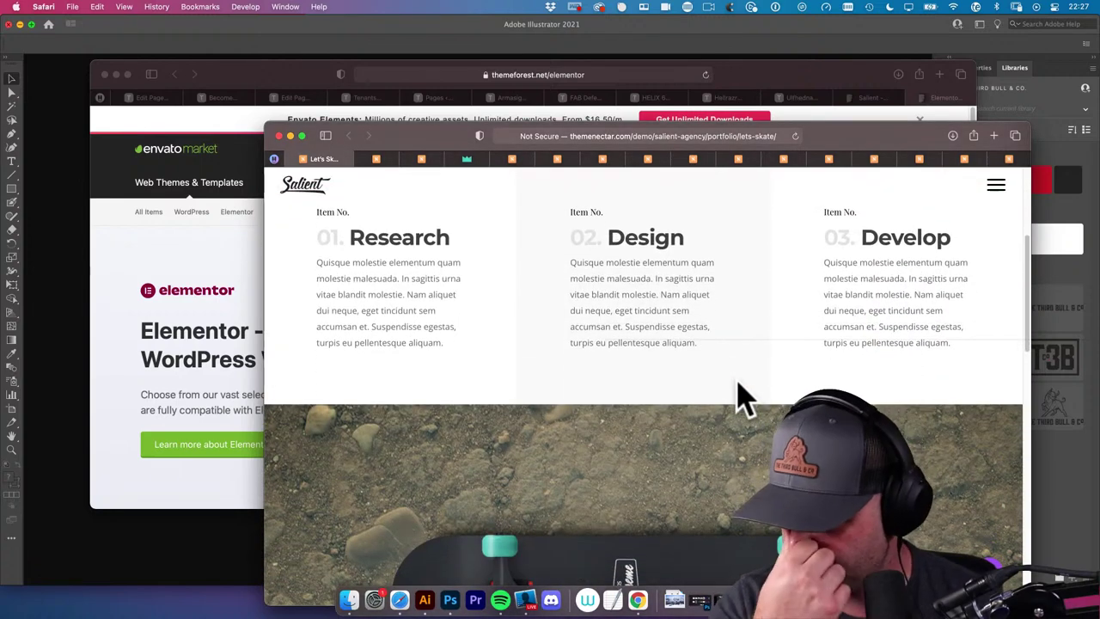
{"action": "scroll", "coordinate": [737, 394], "scroll_direction": "up", "scroll_amount": 3}
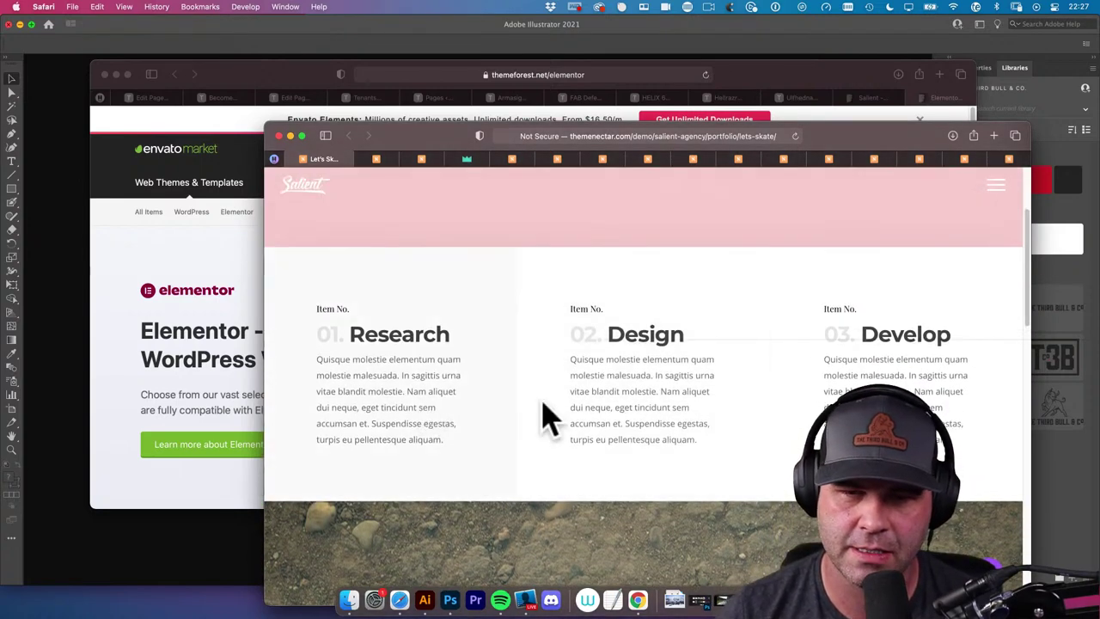
{"action": "scroll", "coordinate": [691, 305], "scroll_direction": "up", "scroll_amount": 5}
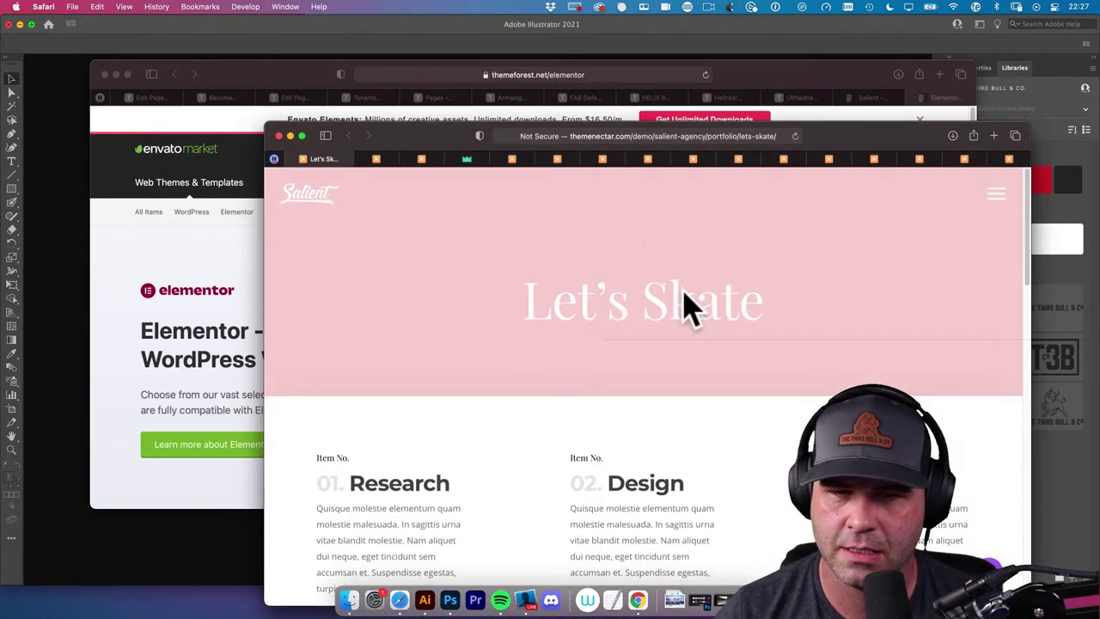
{"action": "scroll", "coordinate": [687, 300], "scroll_direction": "down", "scroll_amount": 15}
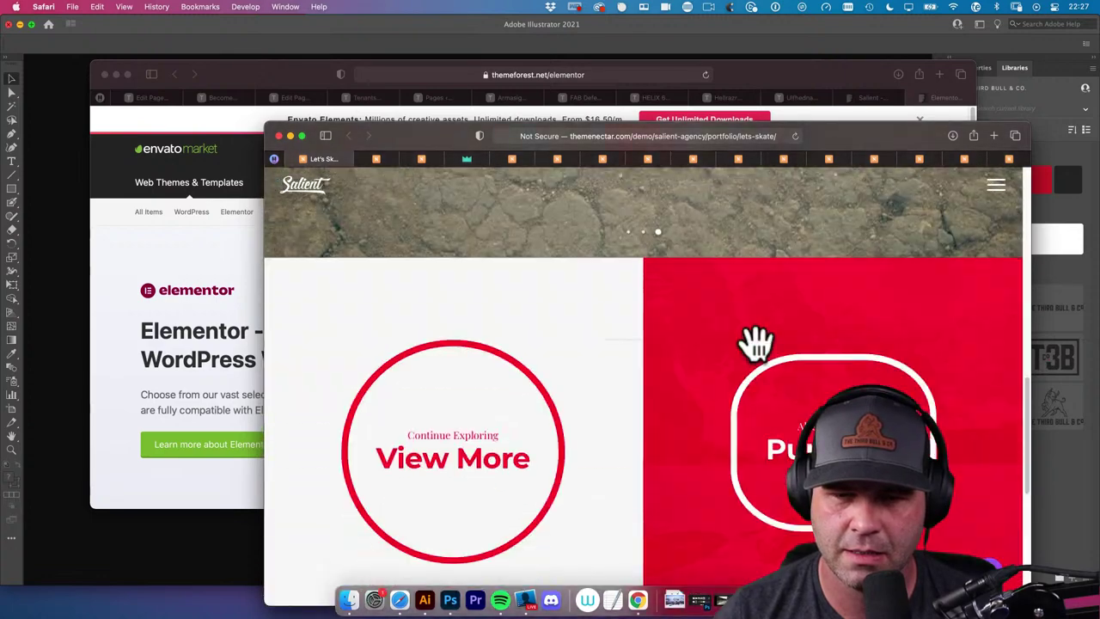
{"action": "scroll", "coordinate": [756, 344], "scroll_direction": "down", "scroll_amount": 6}
{"action": "left_click", "coordinate": [764, 369]}
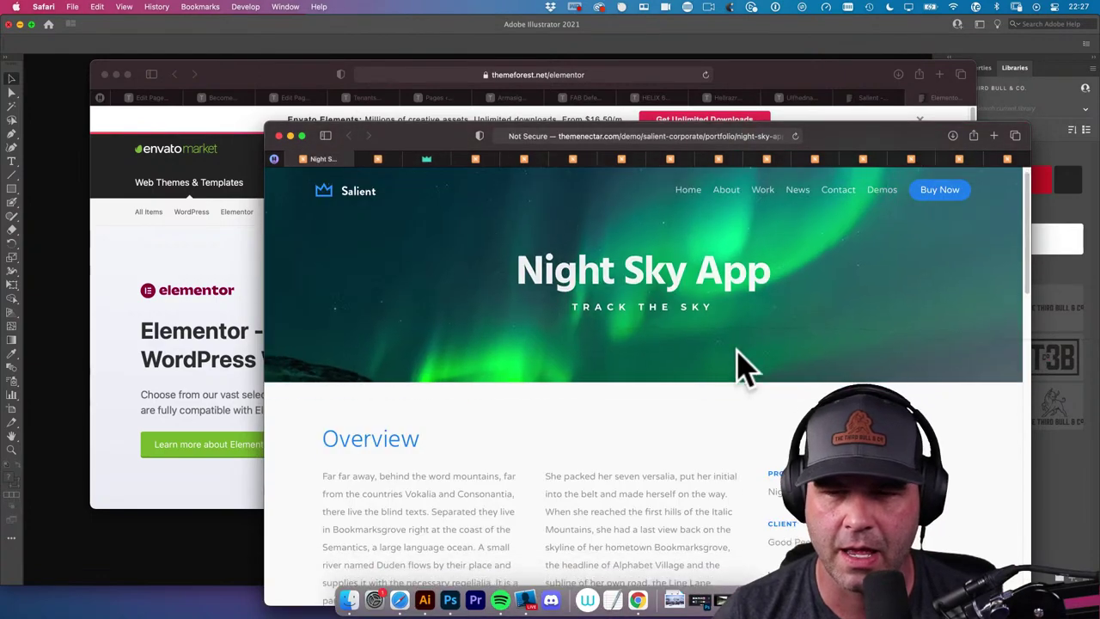
{"action": "scroll", "coordinate": [741, 365], "scroll_direction": "down", "scroll_amount": 15}
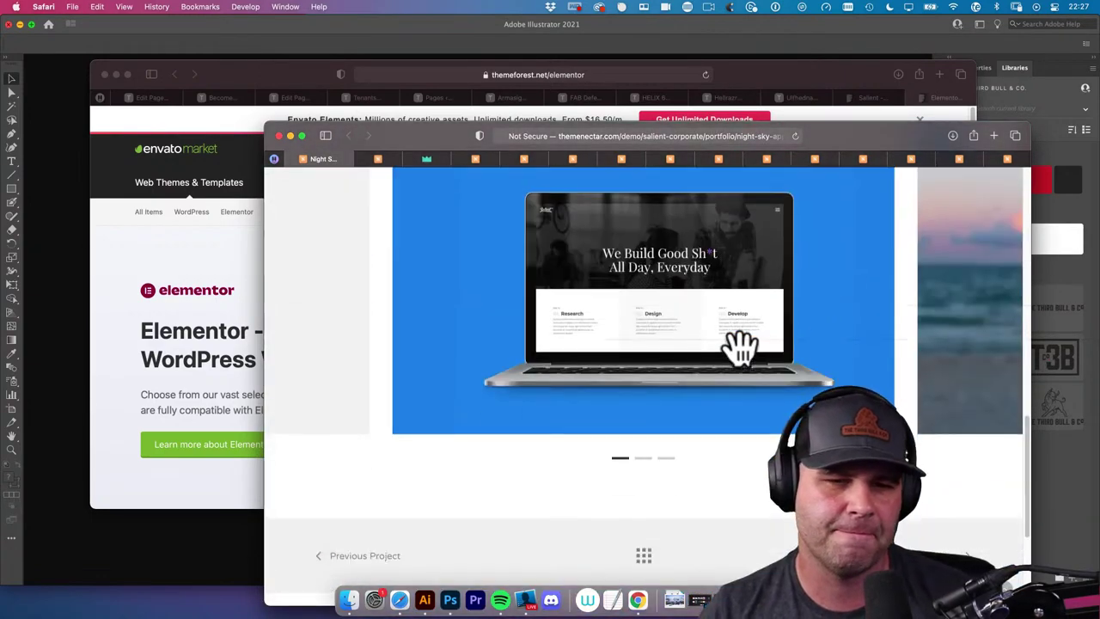
{"action": "left_click", "coordinate": [741, 348]}
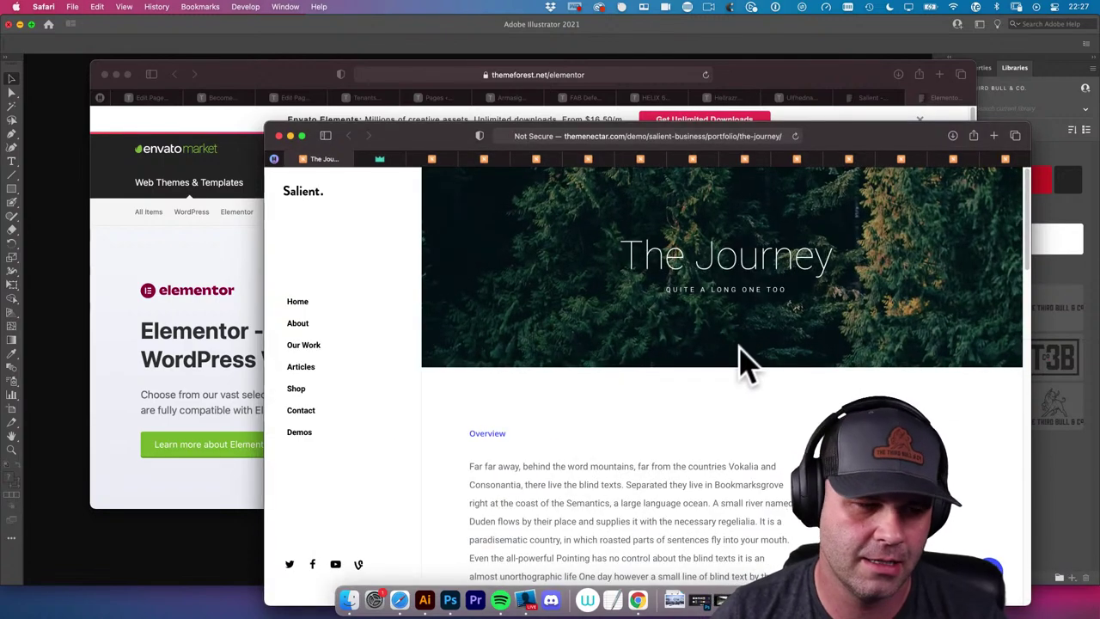
{"action": "scroll", "coordinate": [735, 361], "scroll_direction": "down", "scroll_amount": 15}
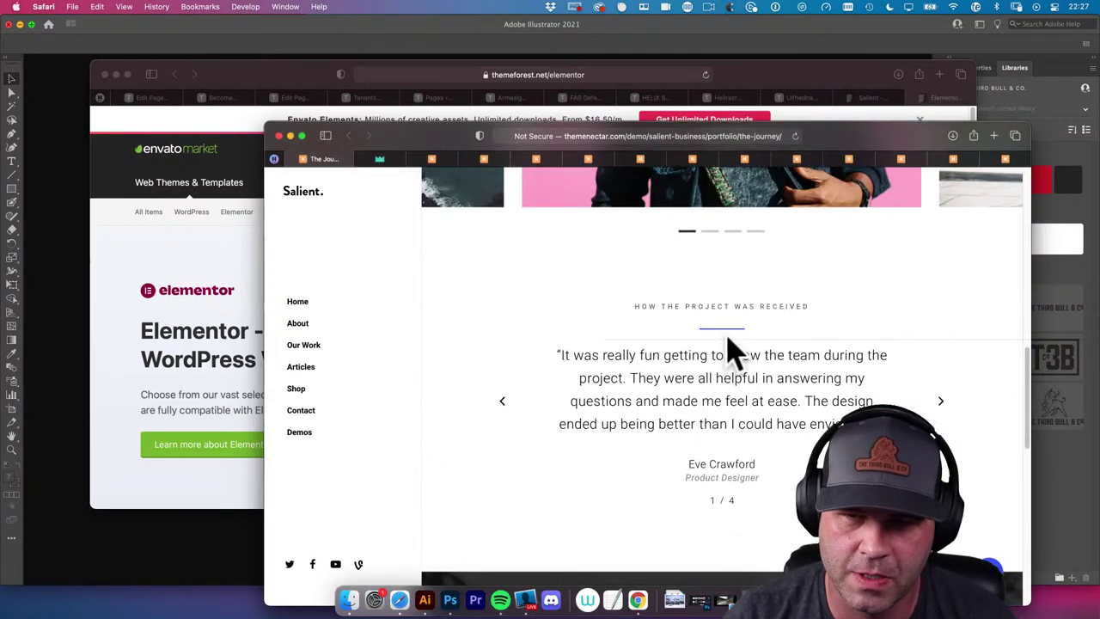
{"action": "scroll", "coordinate": [730, 353], "scroll_direction": "up", "scroll_amount": 3}
Open the Sticky Sidebar portfolio page and scroll through its images and dated sidebar
{"action": "left_click_drag", "start_coordinate": [817, 318], "coordinate": [663, 331]}
{"action": "scroll", "coordinate": [658, 338], "scroll_direction": "down", "scroll_amount": 10}
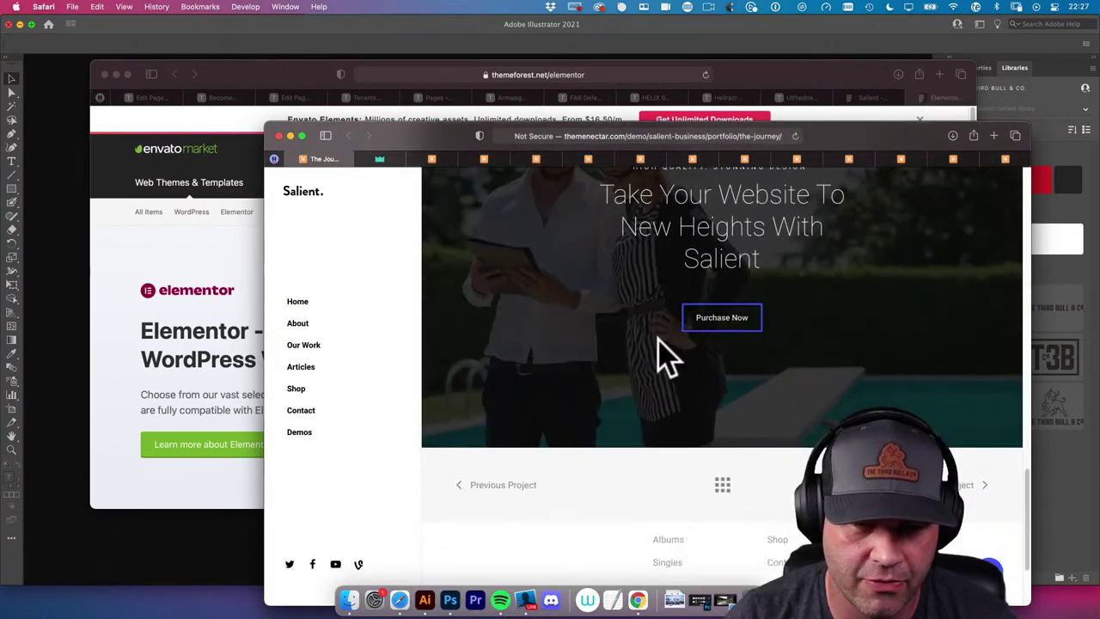
{"action": "left_click", "coordinate": [658, 354]}
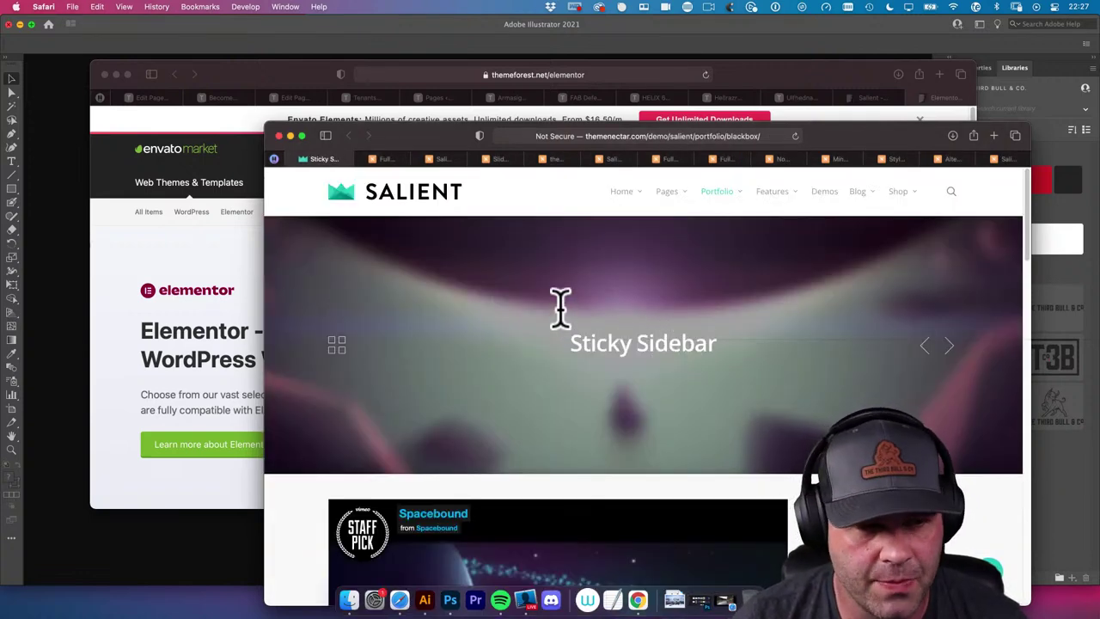
{"action": "scroll", "coordinate": [539, 373], "scroll_direction": "down", "scroll_amount": 15}
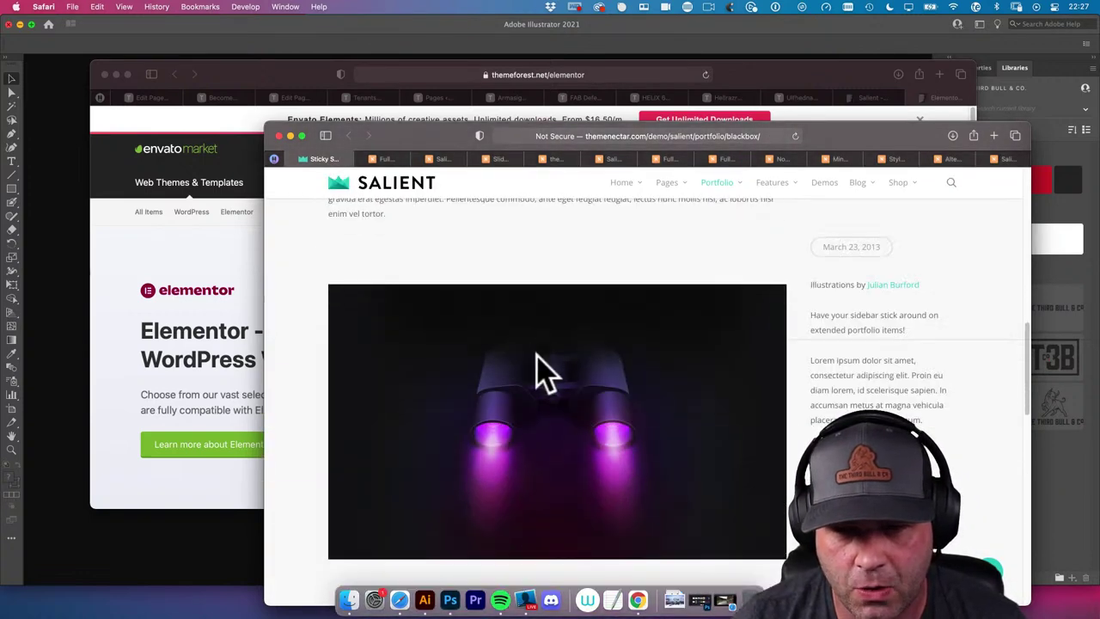
{"action": "scroll", "coordinate": [539, 373], "scroll_direction": "down", "scroll_amount": 10}
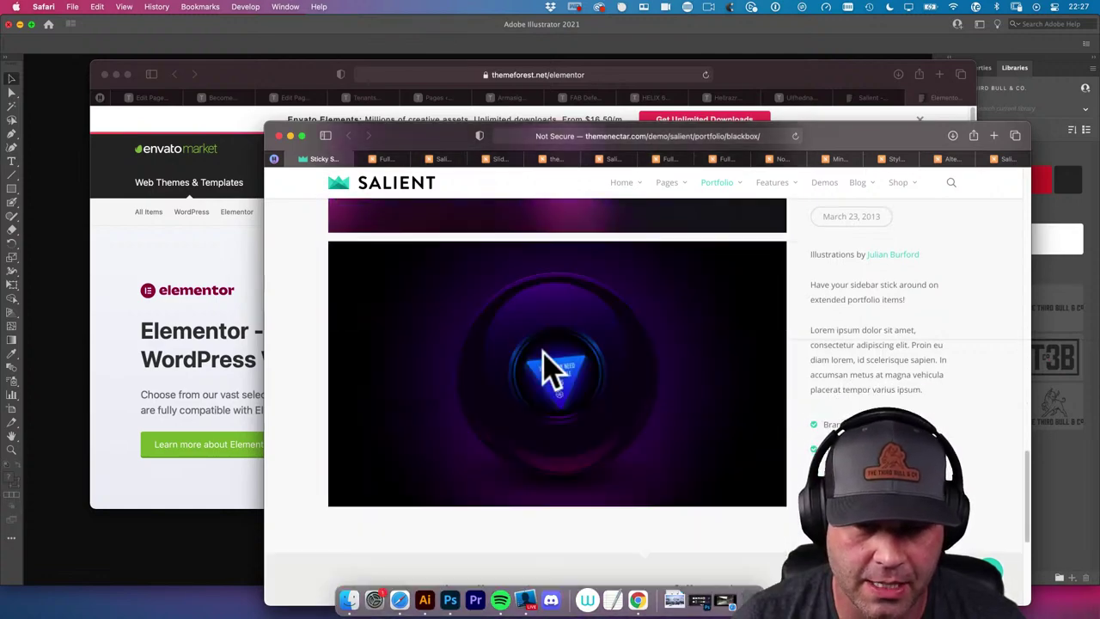
Skim and close the Sticky Sidebar, Minimal, Photography, Slider, Selected Work, Business Work and Fullwidth Masonry demos
{"action": "key", "text": "super+w"}
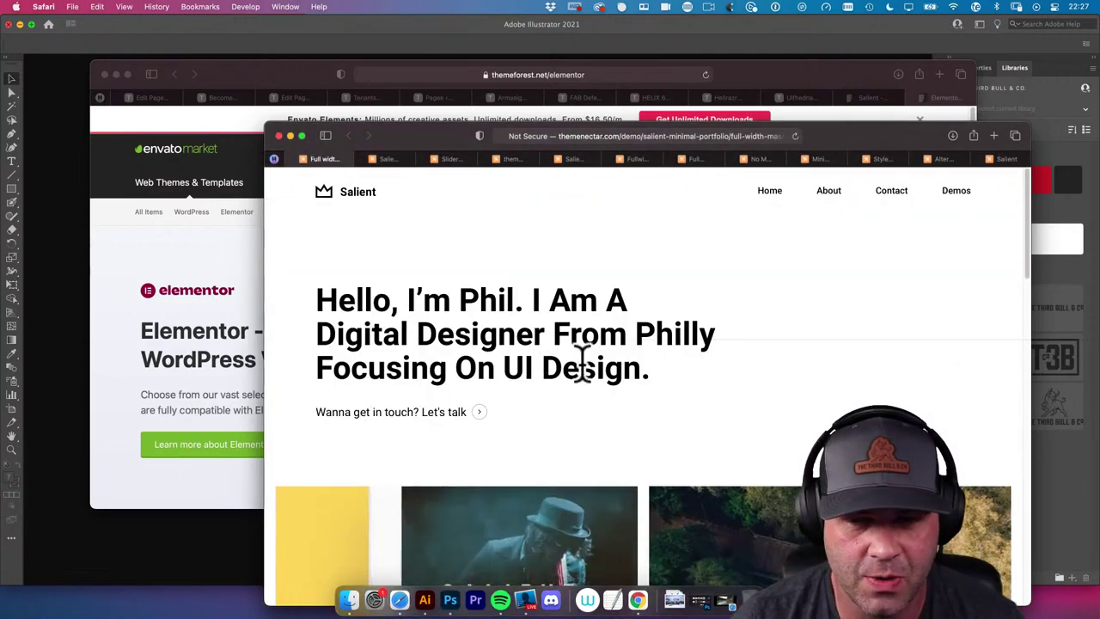
{"action": "scroll", "coordinate": [582, 367], "scroll_direction": "down", "scroll_amount": 3}
{"action": "scroll", "coordinate": [582, 367], "scroll_direction": "down", "scroll_amount": 10}
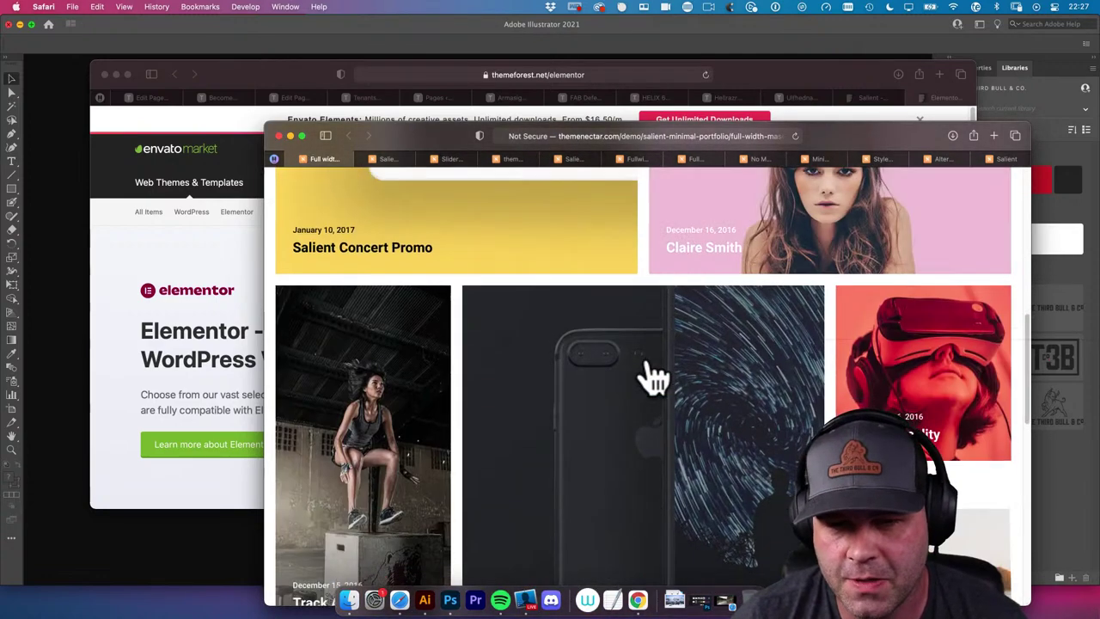
{"action": "scroll", "coordinate": [650, 369], "scroll_direction": "down", "scroll_amount": 10}
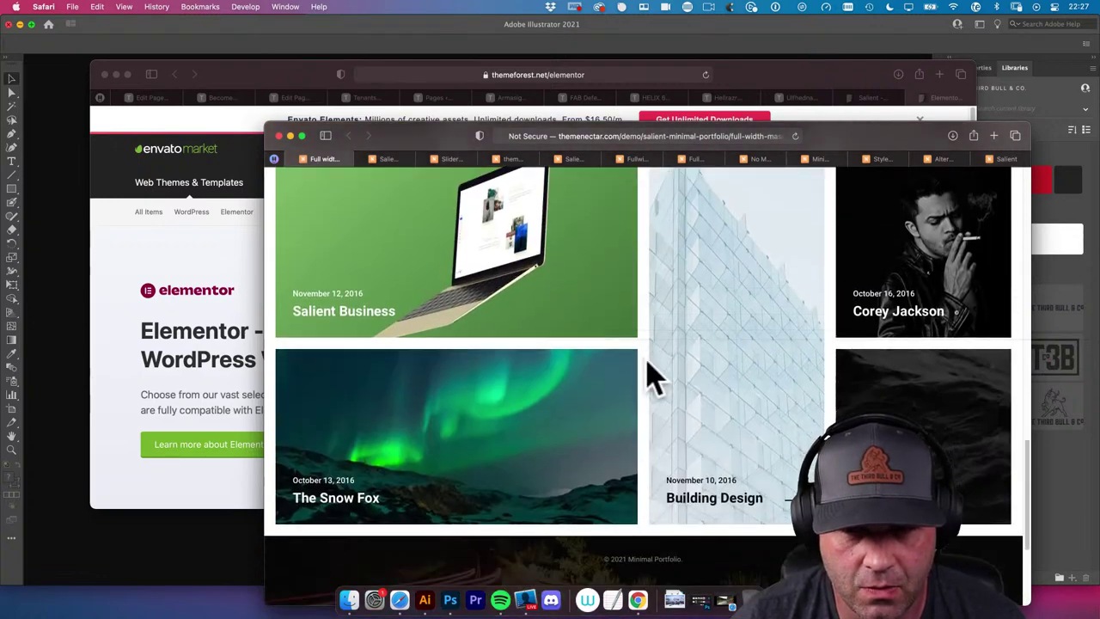
{"action": "key", "text": "super+w"}
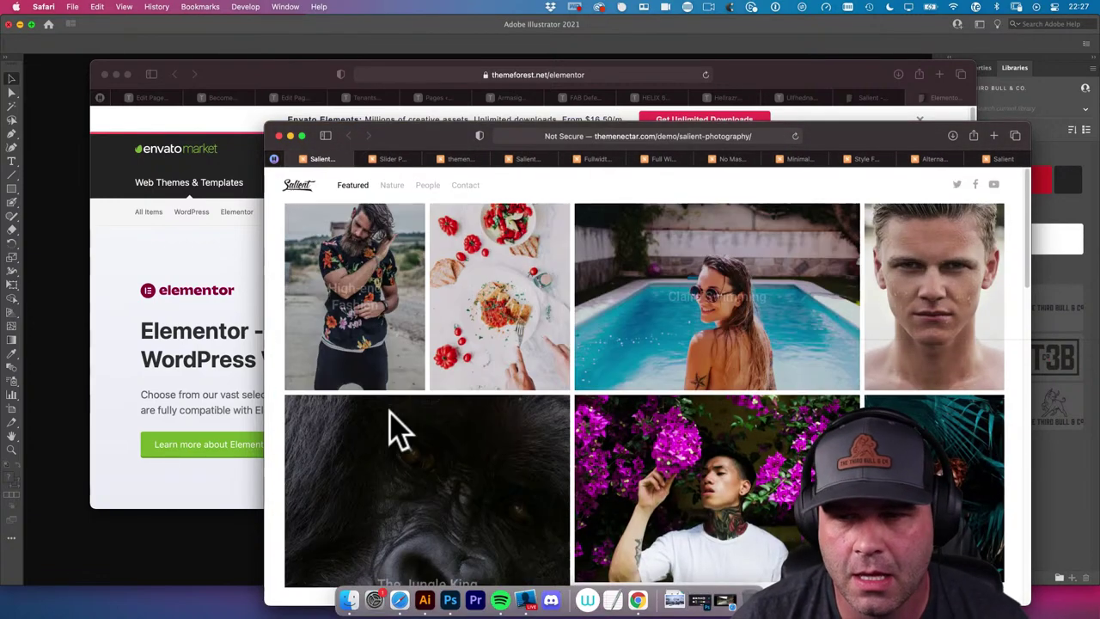
{"action": "scroll", "coordinate": [447, 421], "scroll_direction": "down", "scroll_amount": 3}
{"action": "scroll", "coordinate": [511, 417], "scroll_direction": "down", "scroll_amount": 10}
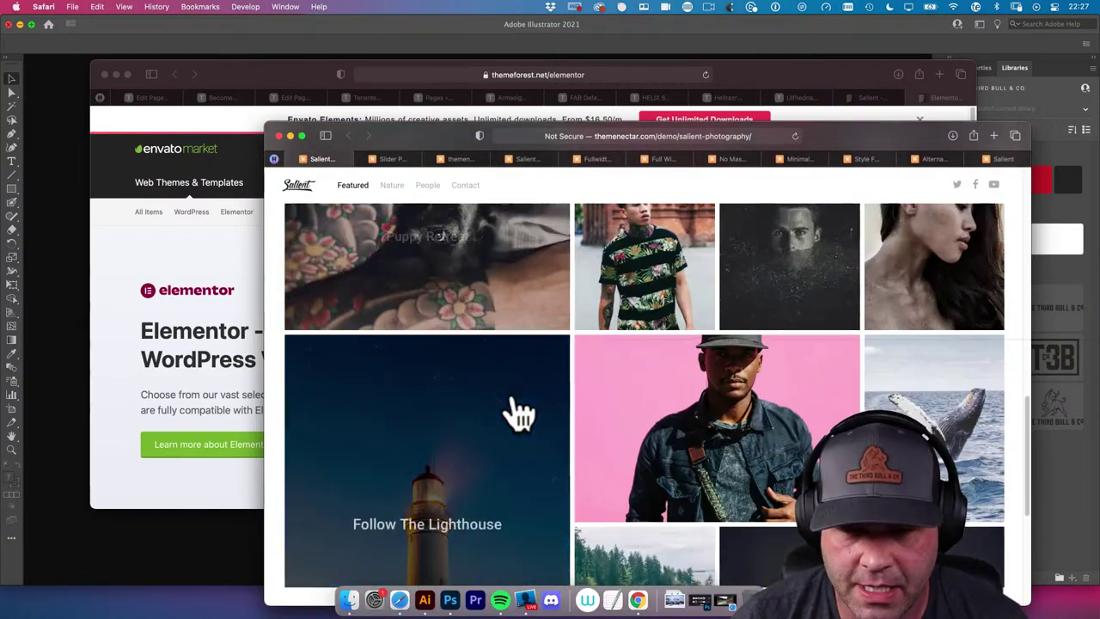
{"action": "scroll", "coordinate": [664, 417], "scroll_direction": "down", "scroll_amount": 6}
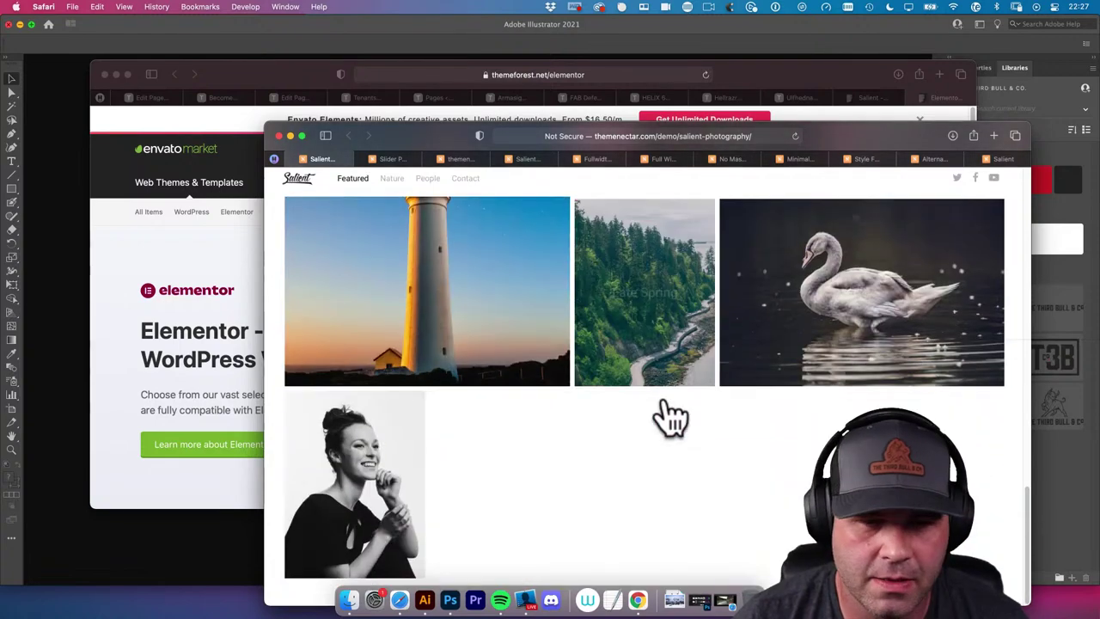
{"action": "key", "text": "super+w"}
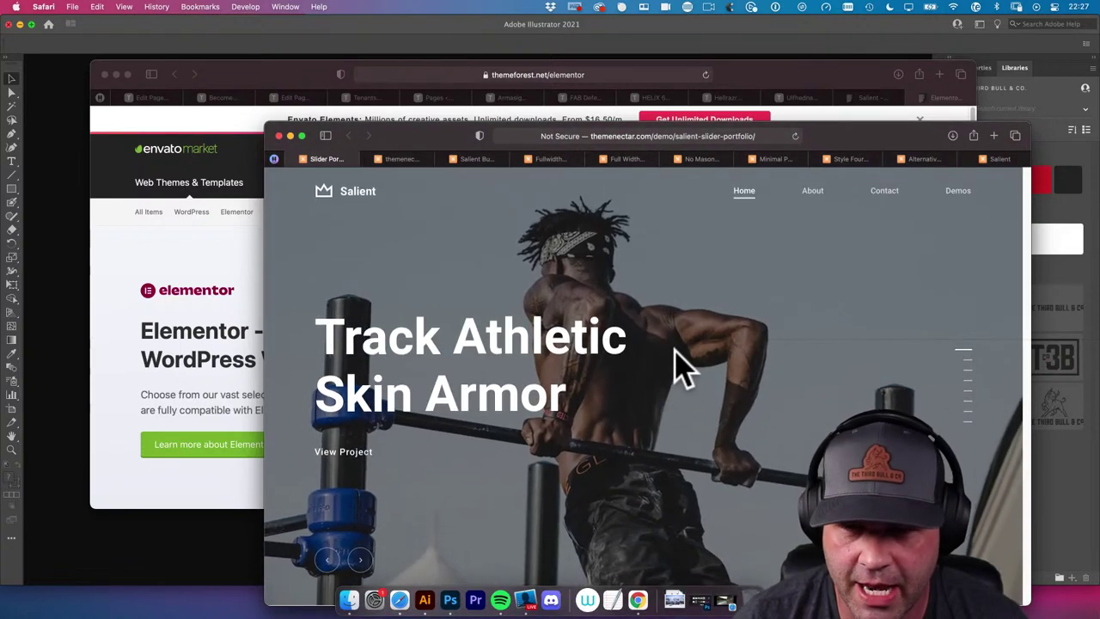
{"action": "key", "text": "super+w"}
{"action": "scroll", "coordinate": [676, 368], "scroll_direction": "down", "scroll_amount": 10}
{"action": "key", "text": "super+w"}
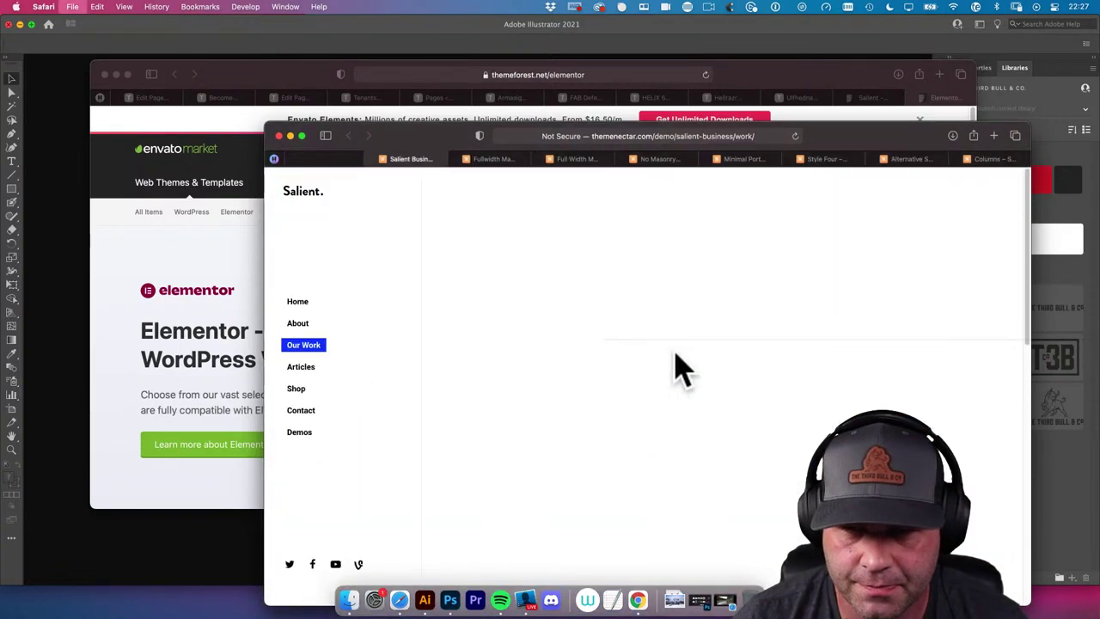
{"action": "scroll", "coordinate": [676, 368], "scroll_direction": "down", "scroll_amount": 10}
{"action": "key", "text": "super+w"}
{"action": "scroll", "coordinate": [676, 369], "scroll_direction": "down", "scroll_amount": 10}
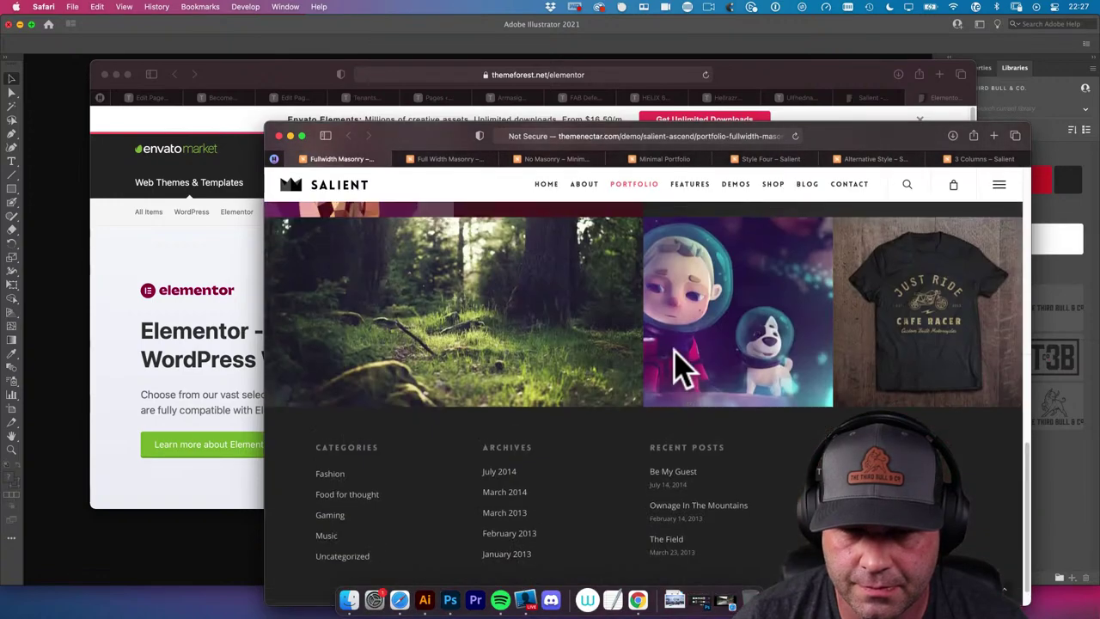
{"action": "key", "text": "super+w"}
Skim and close the Agency Masonry, No Masonry, Minimal Portfolio and remaining Salient demo tabs
{"action": "scroll", "coordinate": [675, 368], "scroll_direction": "down", "scroll_amount": 5}
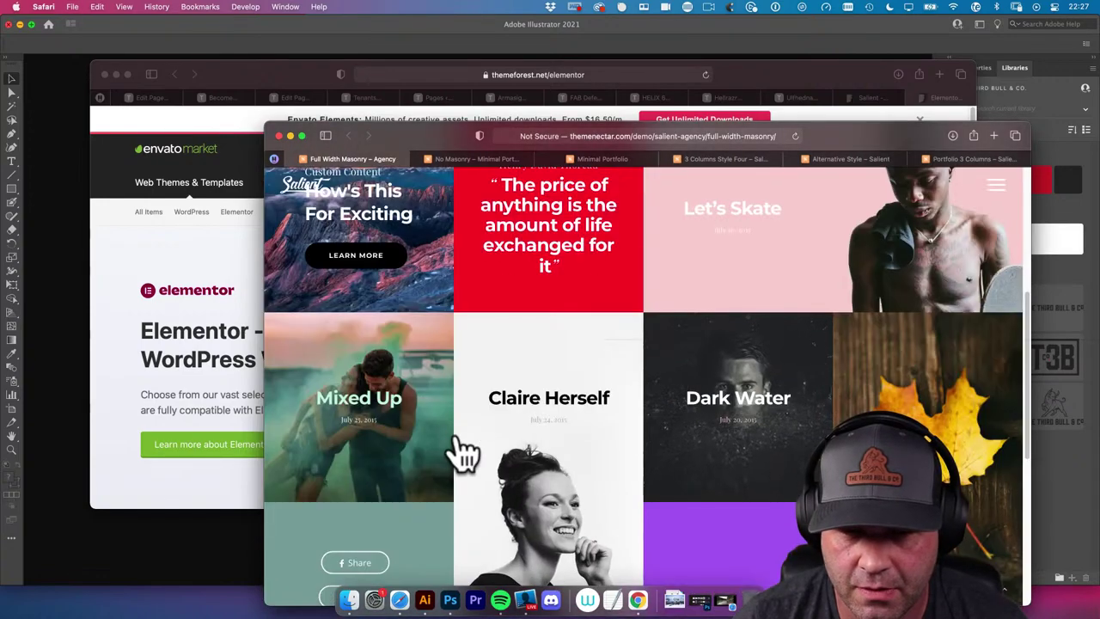
{"action": "scroll", "coordinate": [584, 466], "scroll_direction": "down", "scroll_amount": 10}
{"action": "scroll", "coordinate": [588, 467], "scroll_direction": "up", "scroll_amount": 15}
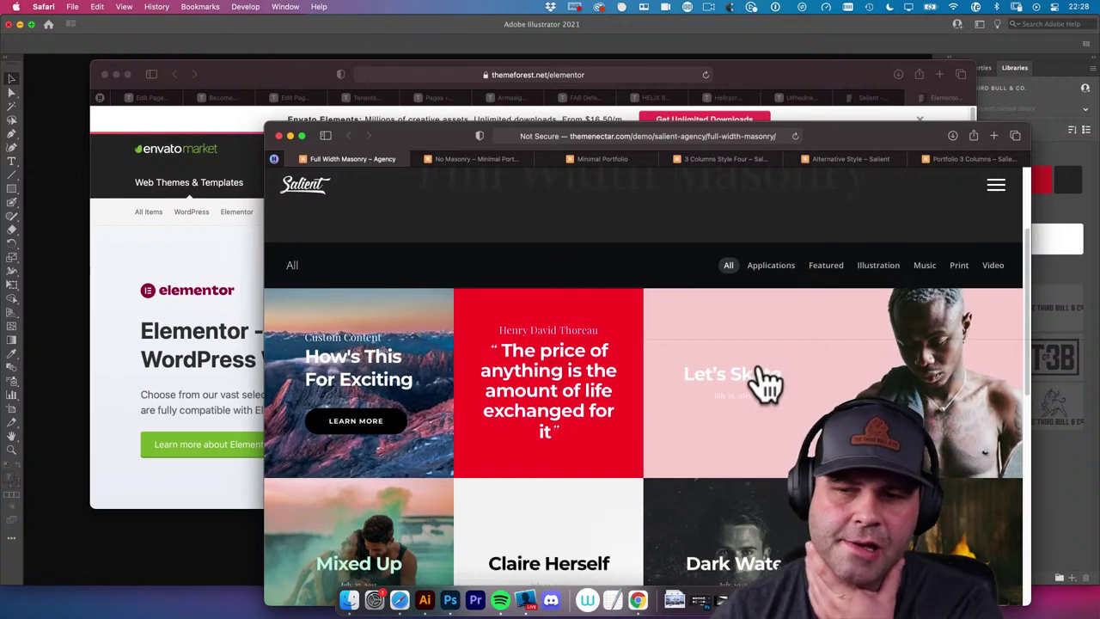
{"action": "scroll", "coordinate": [678, 476], "scroll_direction": "down", "scroll_amount": 2}
{"action": "scroll", "coordinate": [646, 460], "scroll_direction": "down", "scroll_amount": 10}
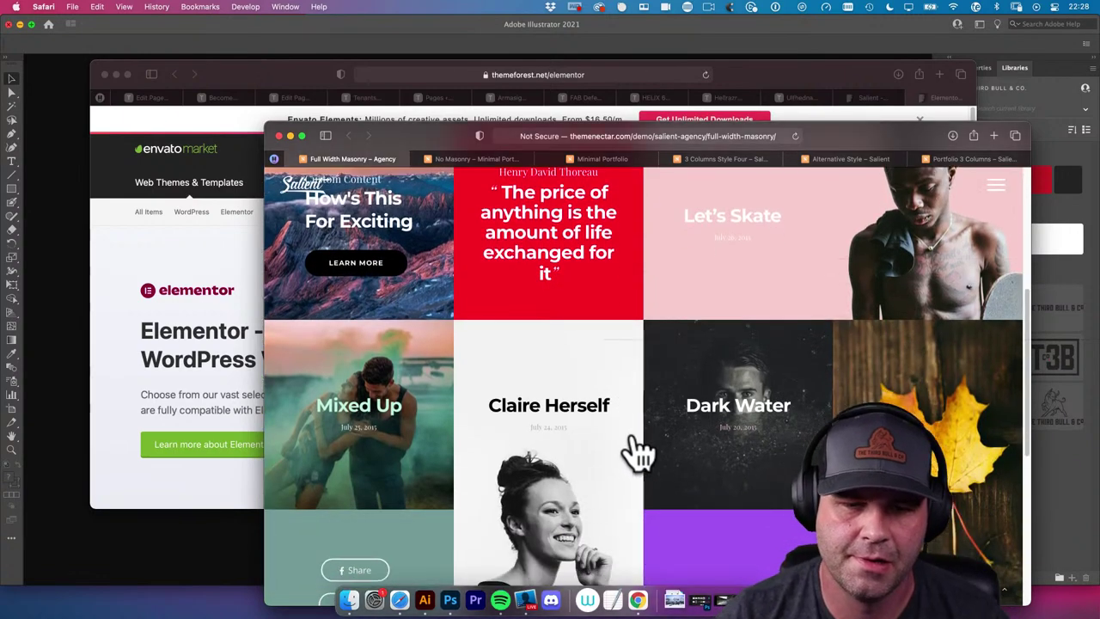
{"action": "key", "text": "super+w"}
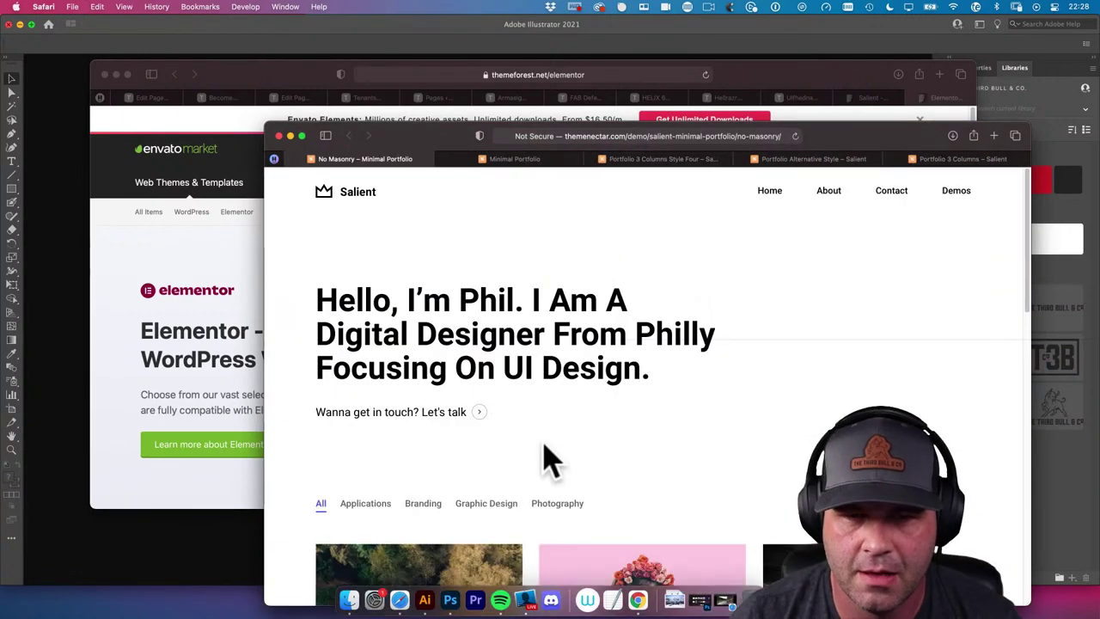
{"action": "scroll", "coordinate": [550, 462], "scroll_direction": "down", "scroll_amount": 8}
{"action": "scroll", "coordinate": [550, 461], "scroll_direction": "up", "scroll_amount": 5}
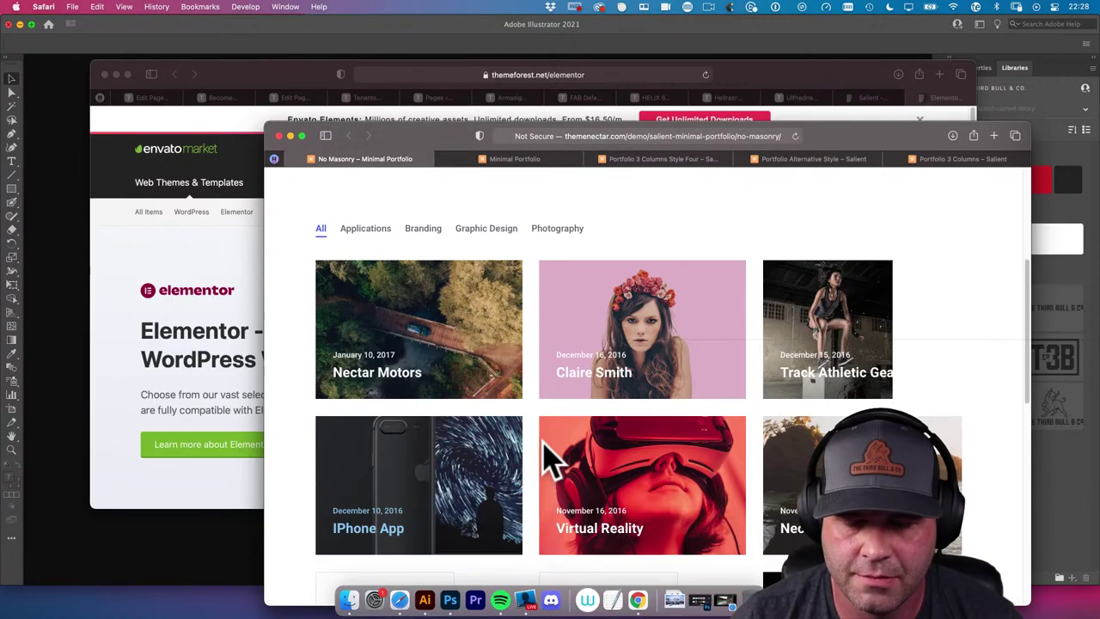
{"action": "scroll", "coordinate": [549, 461], "scroll_direction": "down", "scroll_amount": 5}
{"action": "key", "text": "super+w"}
{"action": "scroll", "coordinate": [550, 461], "scroll_direction": "down", "scroll_amount": 8}
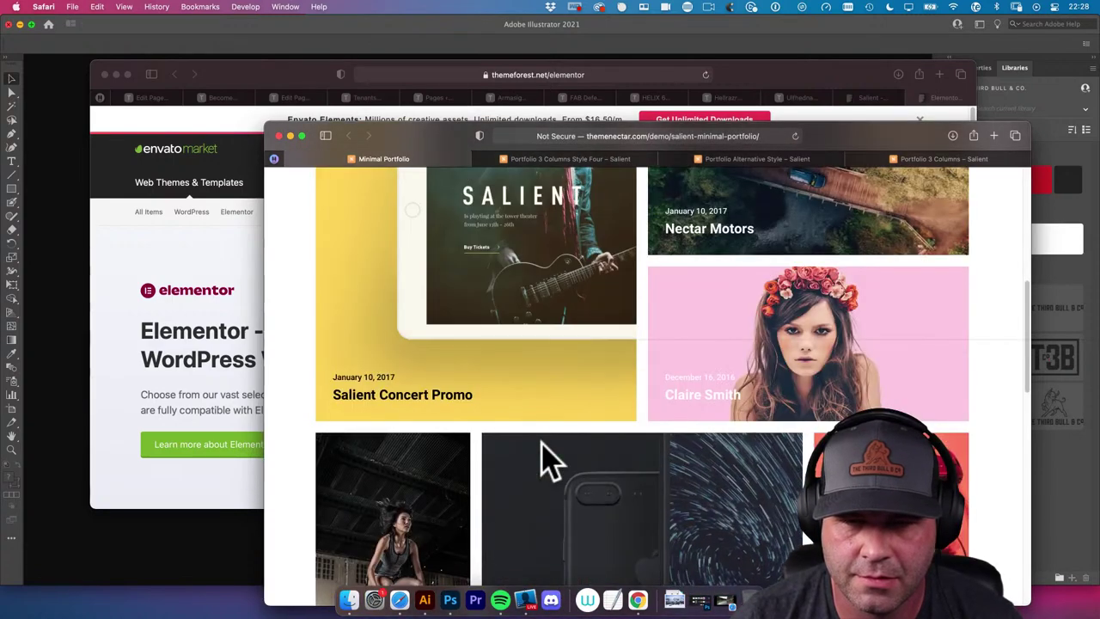
{"action": "key", "text": "super+w"}
{"action": "scroll", "coordinate": [549, 461], "scroll_direction": "down", "scroll_amount": 10}
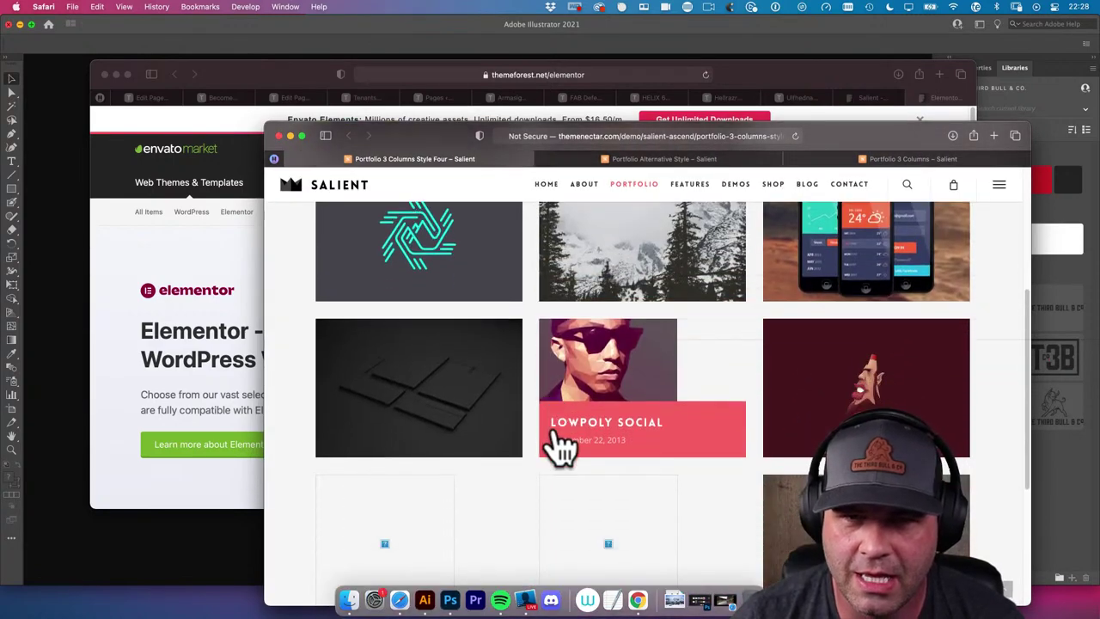
{"action": "scroll", "coordinate": [592, 426], "scroll_direction": "down", "scroll_amount": 10}
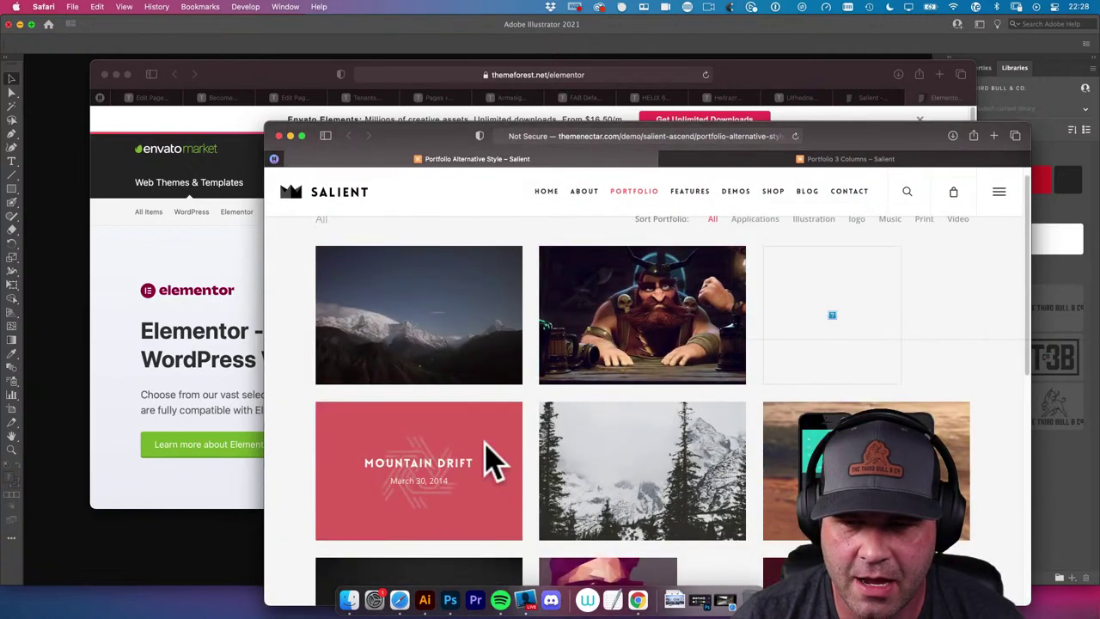
{"action": "key", "text": "super+w"}
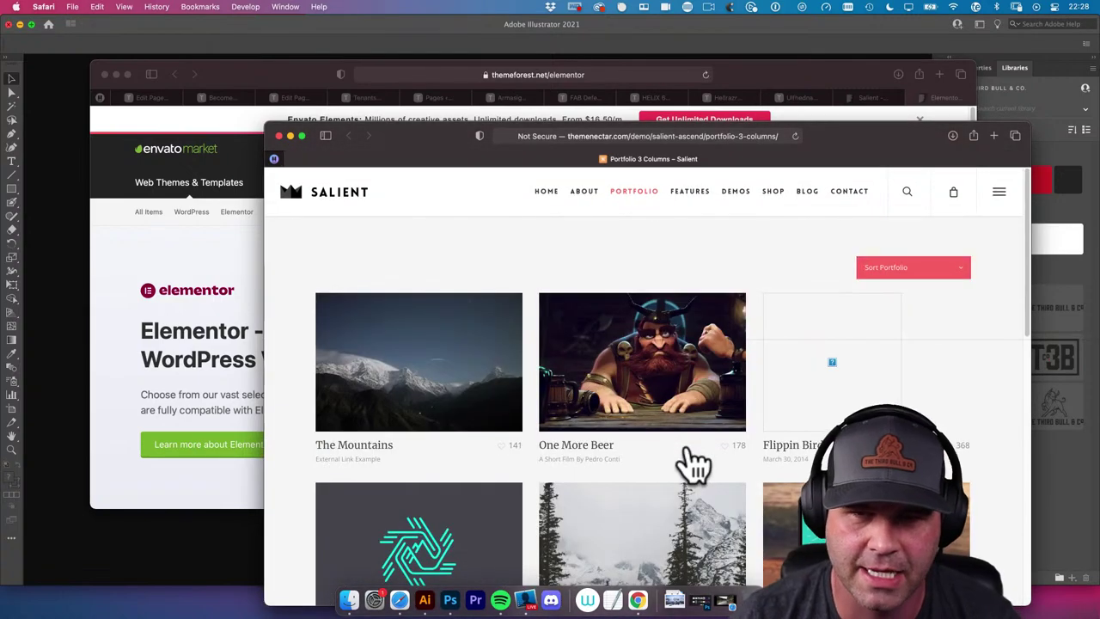
{"action": "scroll", "coordinate": [694, 464], "scroll_direction": "down", "scroll_amount": 5}
{"action": "key", "text": "super+w"}
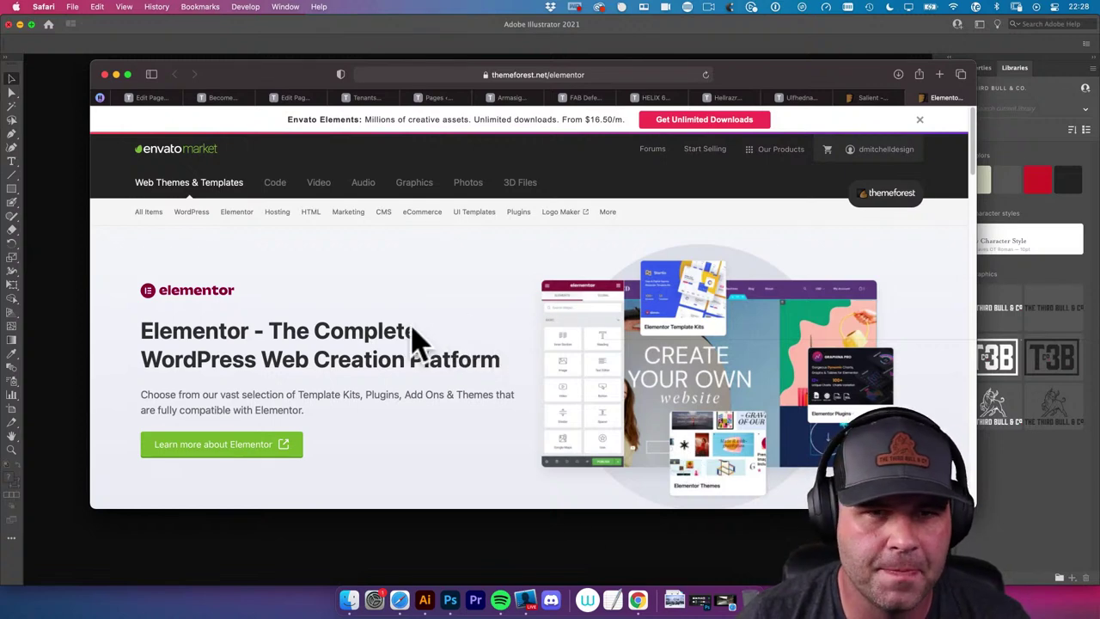
Close the Elementor page, skim the Ulfhednar tenant page, then switch to Edit Page – Tenants
{"action": "key", "text": "super+w"}
{"action": "key", "text": "super+w"}
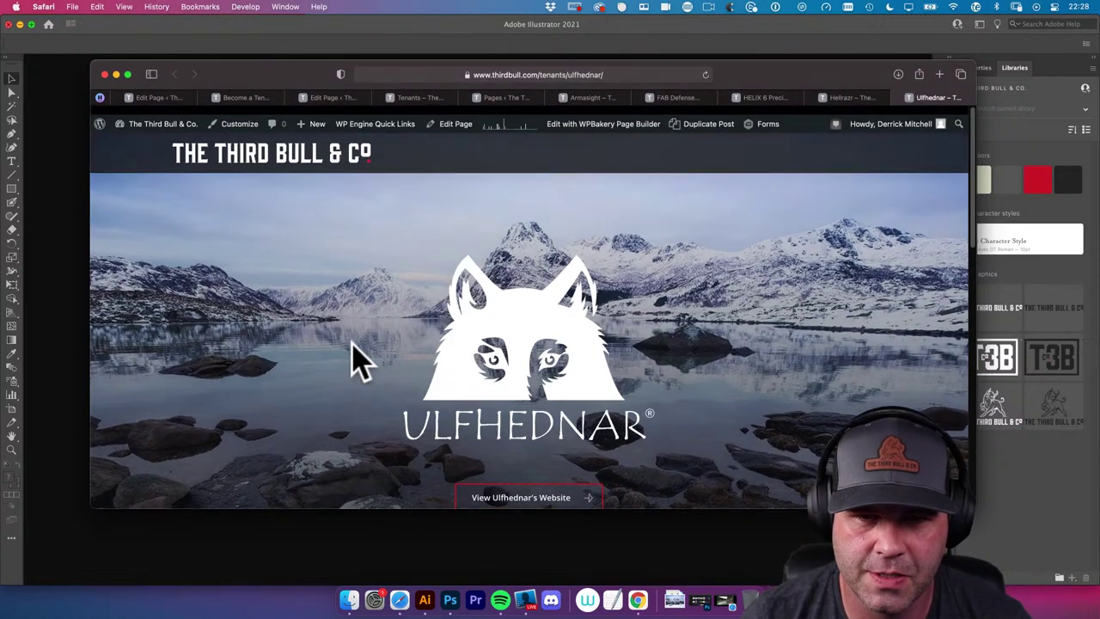
{"action": "left_click_drag", "start_coordinate": [974, 511], "coordinate": [741, 512]}
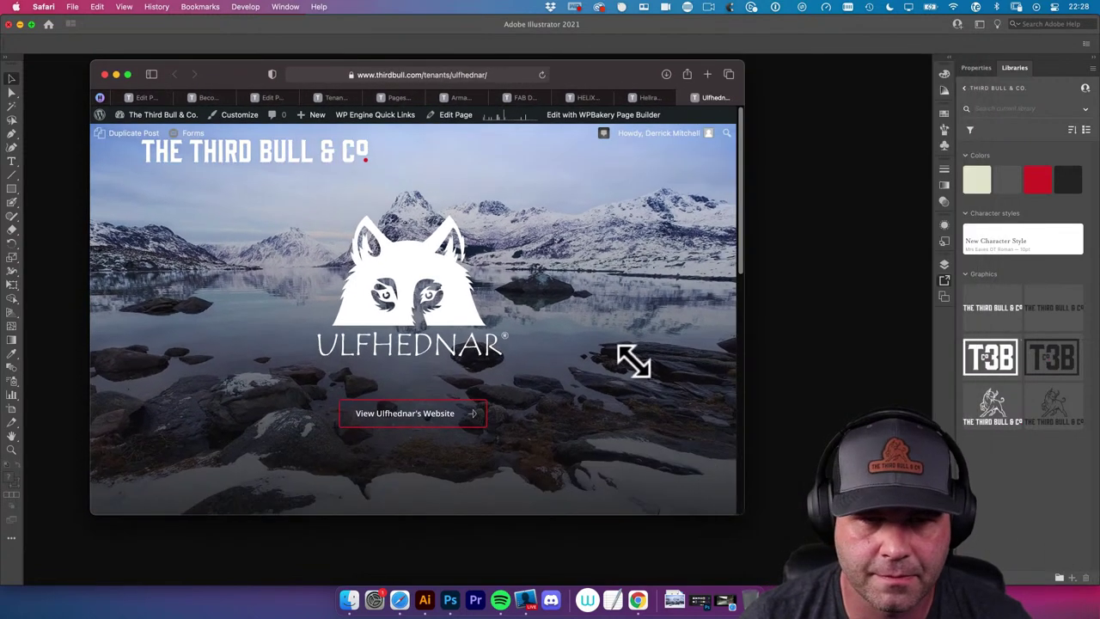
{"action": "scroll", "coordinate": [636, 373], "scroll_direction": "down", "scroll_amount": 3}
{"action": "scroll", "coordinate": [636, 372], "scroll_direction": "down", "scroll_amount": 10}
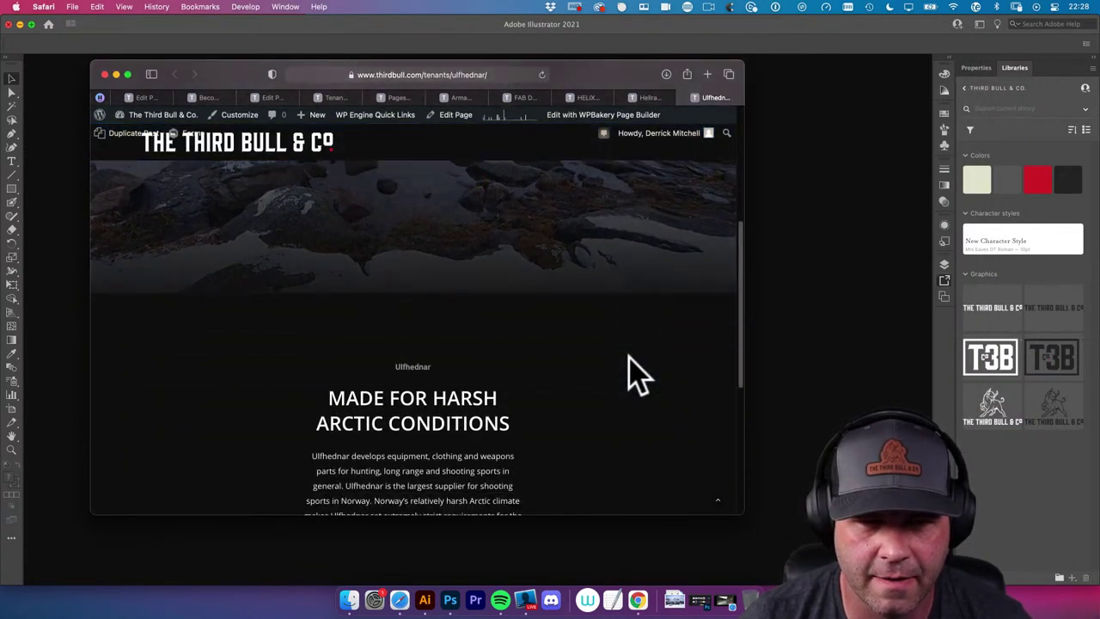
{"action": "scroll", "coordinate": [636, 373], "scroll_direction": "down", "scroll_amount": 2}
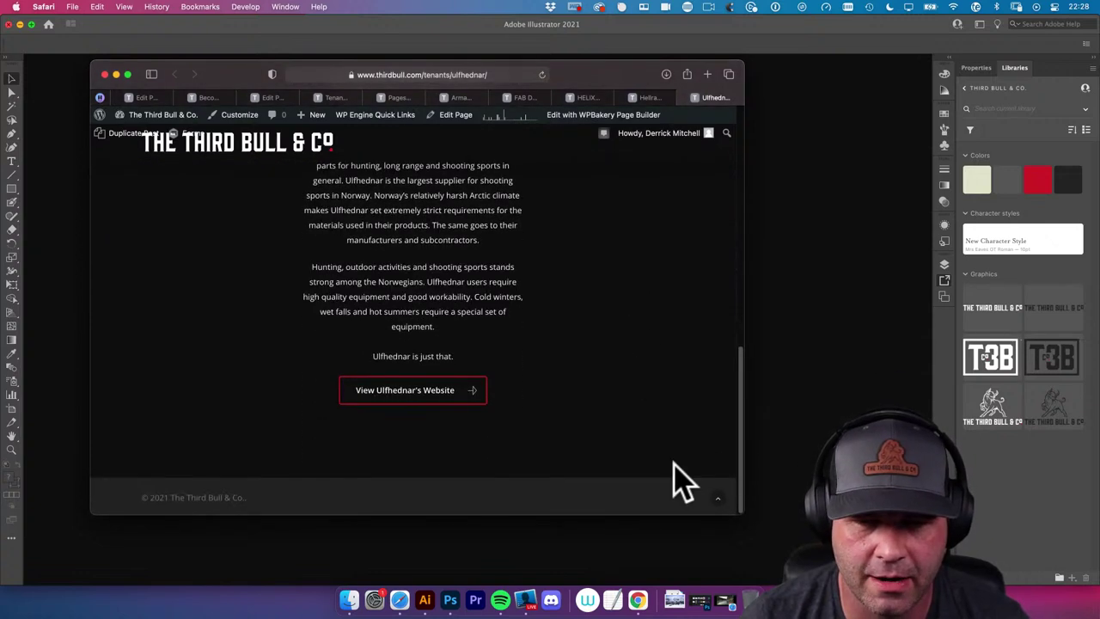
{"action": "left_click_drag", "start_coordinate": [740, 516], "coordinate": [953, 543]}
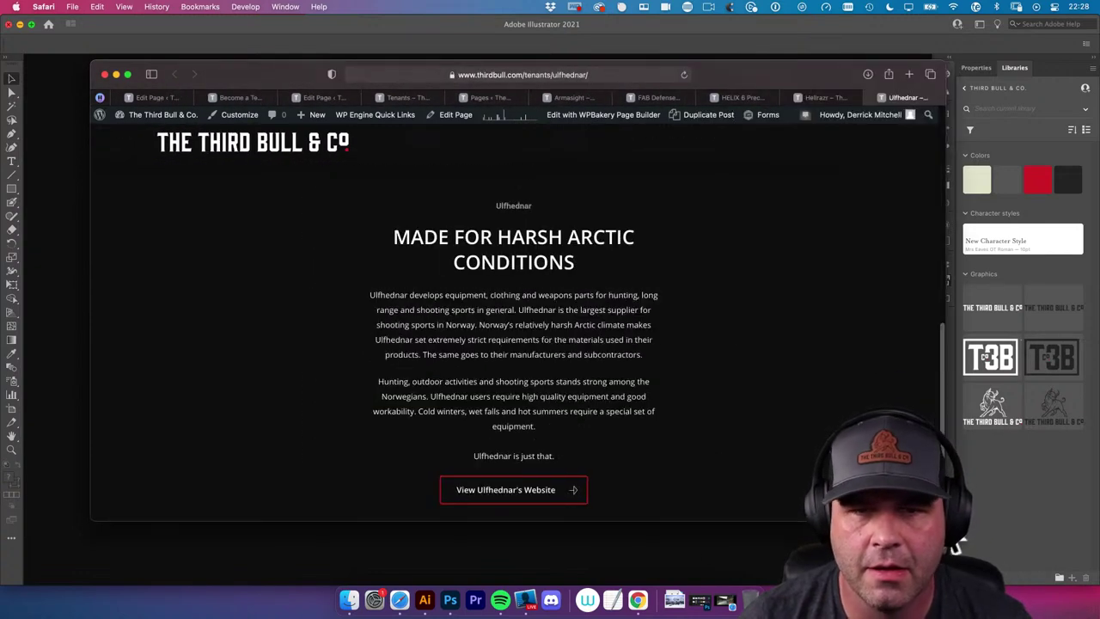
{"action": "left_click", "coordinate": [320, 98]}
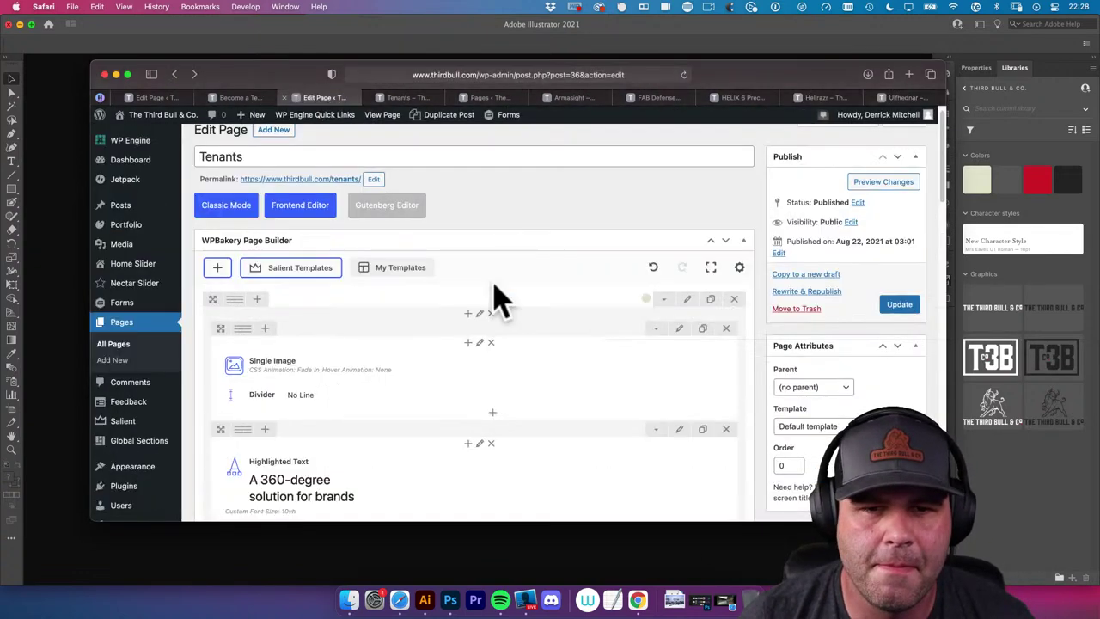
{"action": "left_click", "coordinate": [421, 100]}
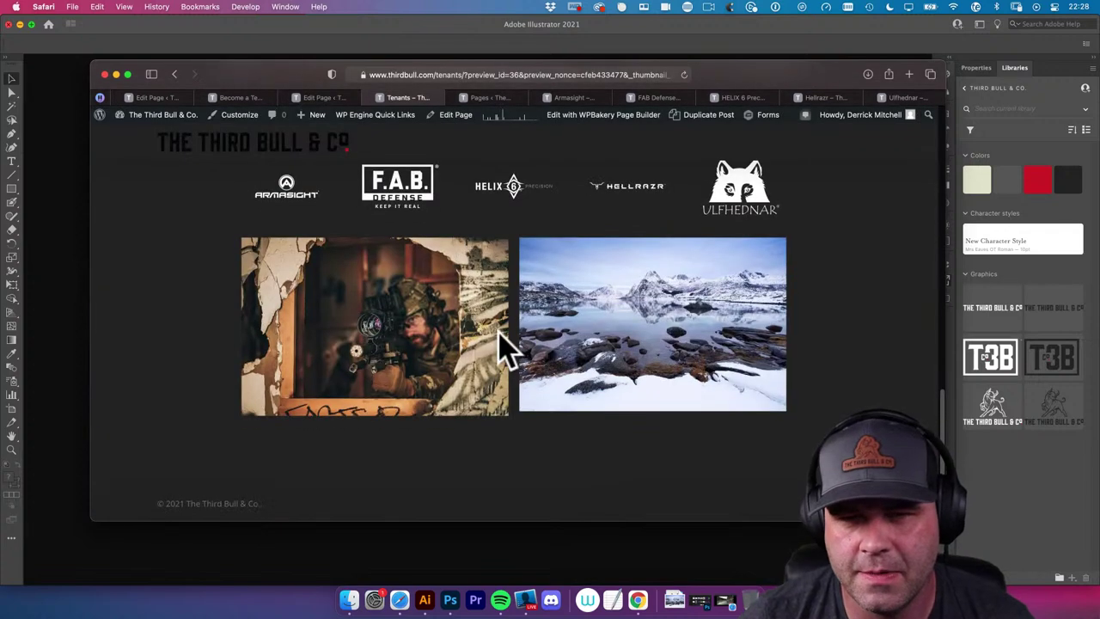
{"action": "scroll", "coordinate": [503, 349], "scroll_direction": "up", "scroll_amount": 5}
{"action": "scroll", "coordinate": [632, 402], "scroll_direction": "down", "scroll_amount": 5}
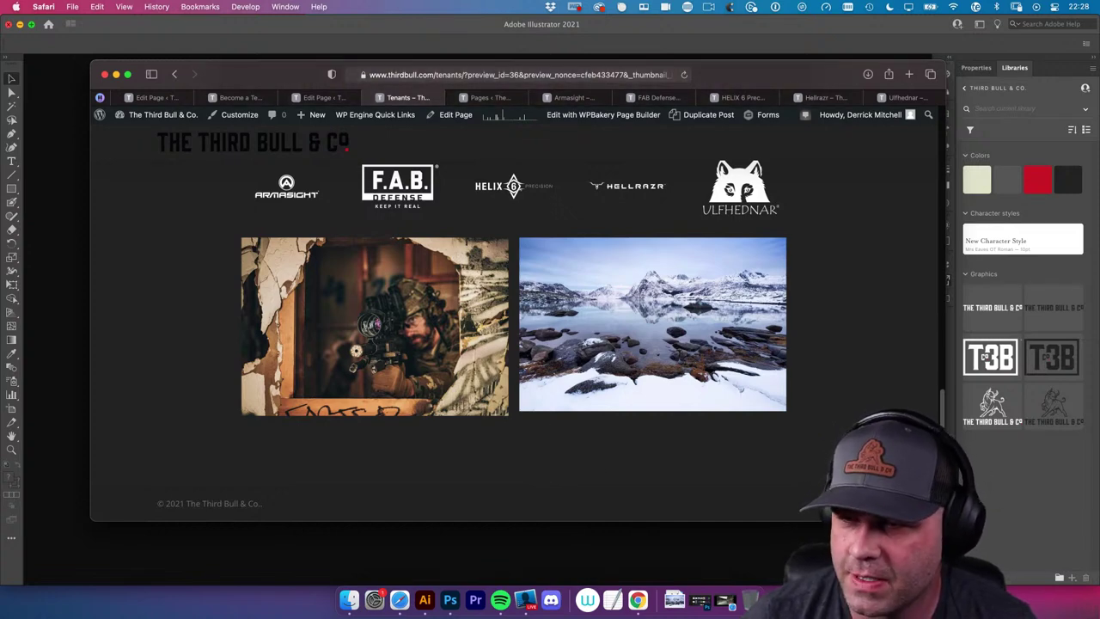
{"action": "left_click", "coordinate": [985, 359]}
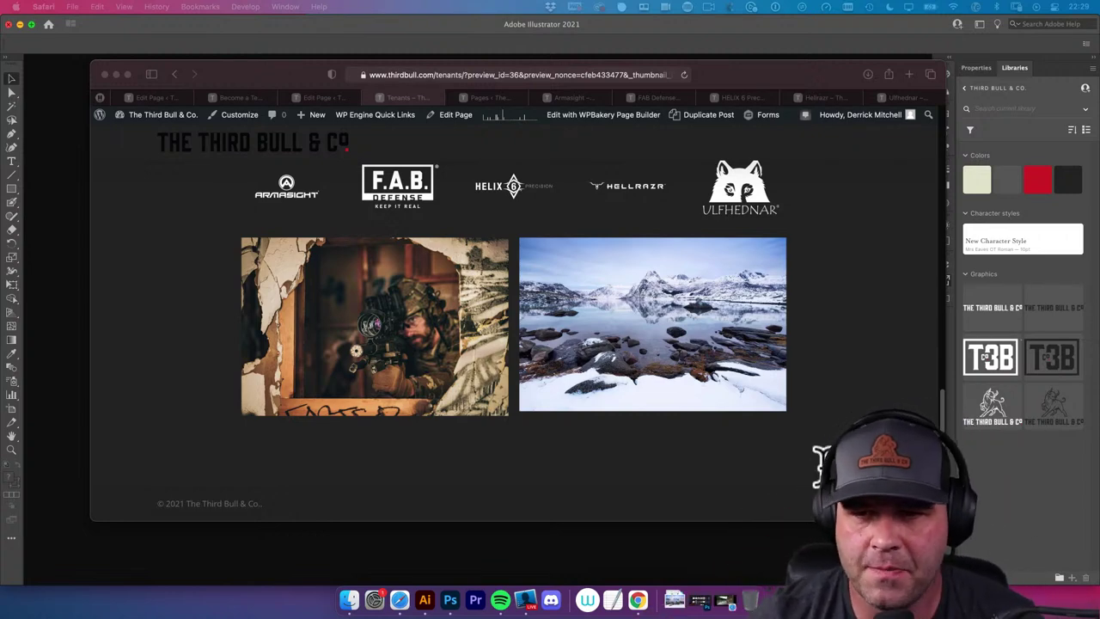
{"action": "left_click", "coordinate": [749, 393]}
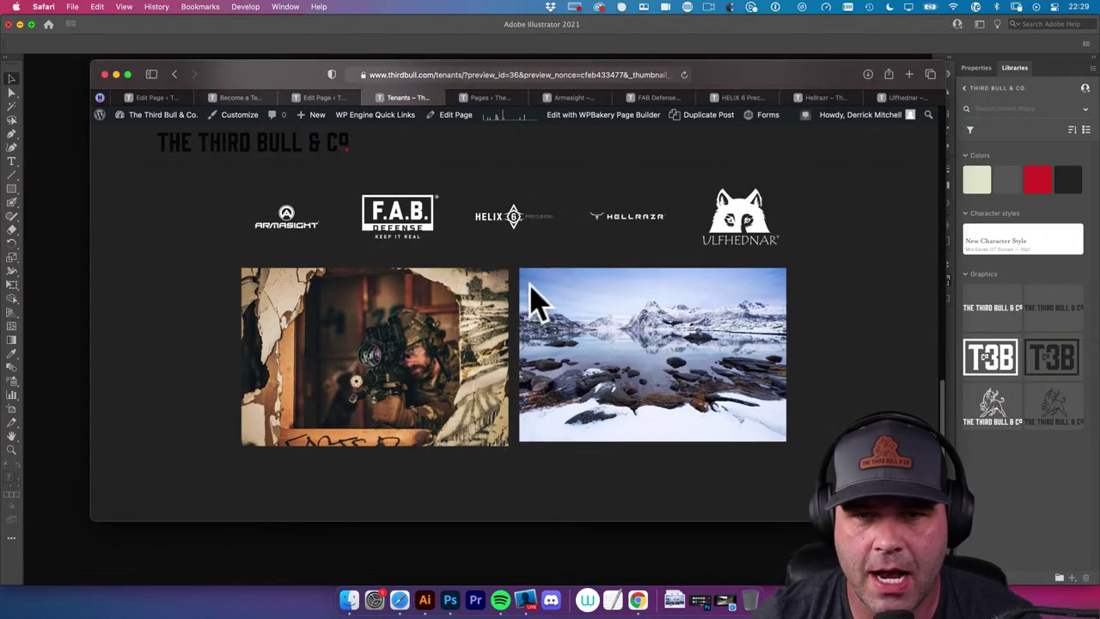
{"action": "scroll", "coordinate": [537, 288], "scroll_direction": "down", "scroll_amount": 10}
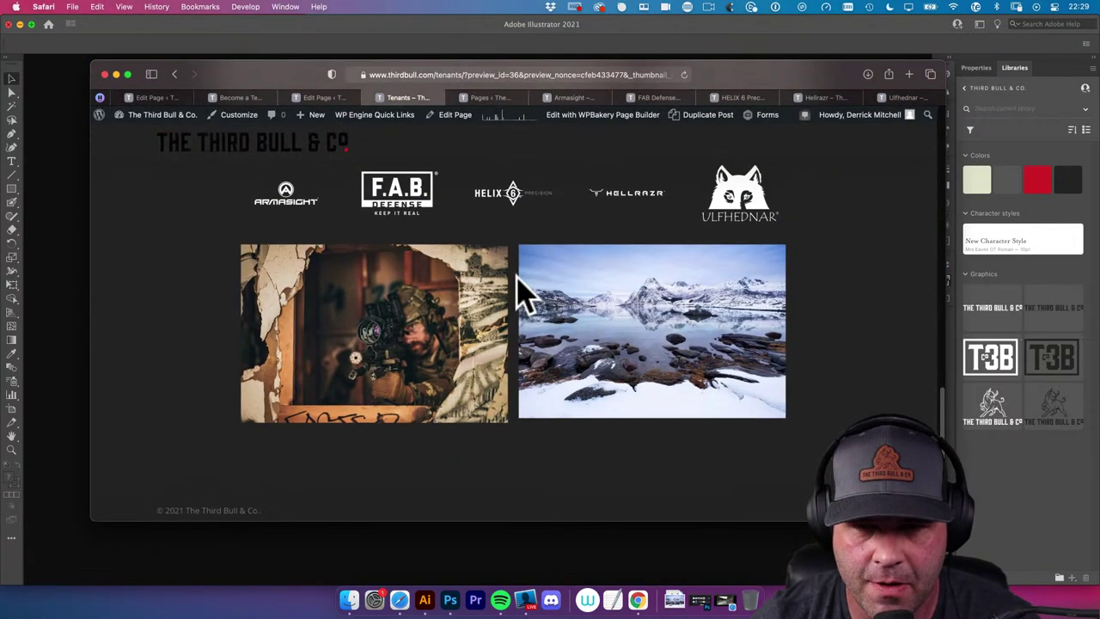
{"action": "left_click", "coordinate": [331, 98]}
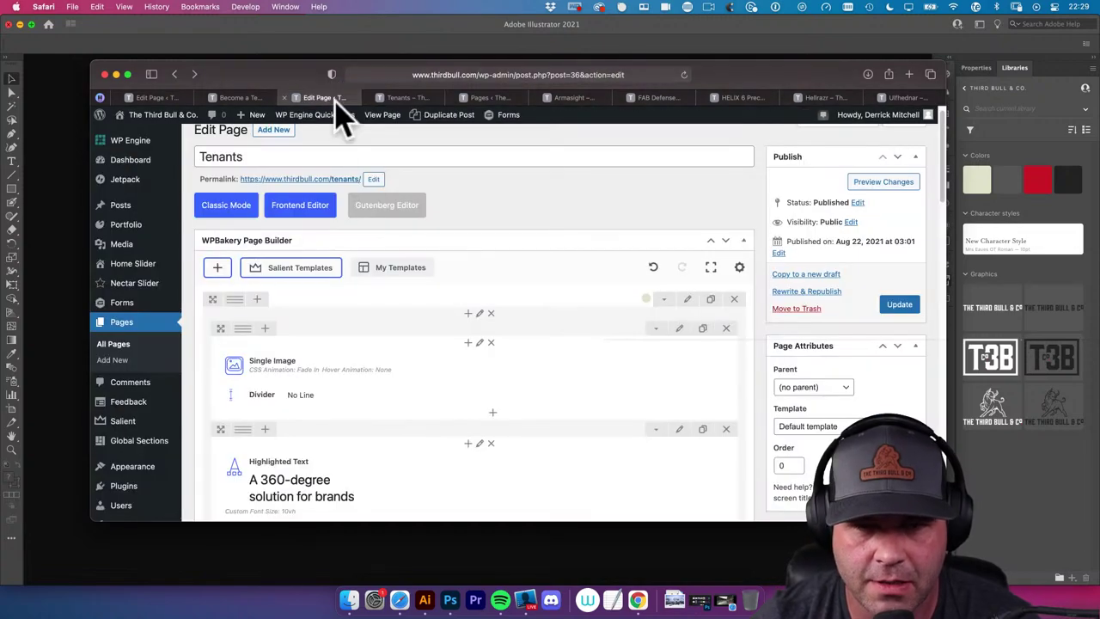
{"action": "scroll", "coordinate": [481, 283], "scroll_direction": "down", "scroll_amount": 5}
{"action": "scroll", "coordinate": [481, 282], "scroll_direction": "down", "scroll_amount": 5}
{"action": "scroll", "coordinate": [485, 283], "scroll_direction": "up", "scroll_amount": 10}
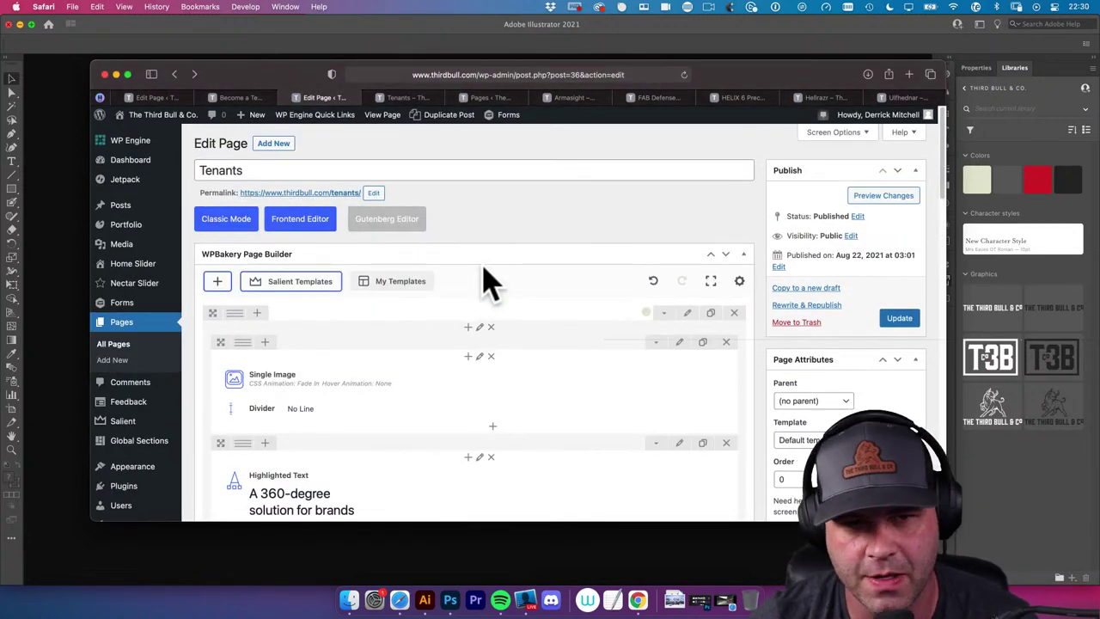
{"action": "mouse_move", "coordinate": [362, 359]}
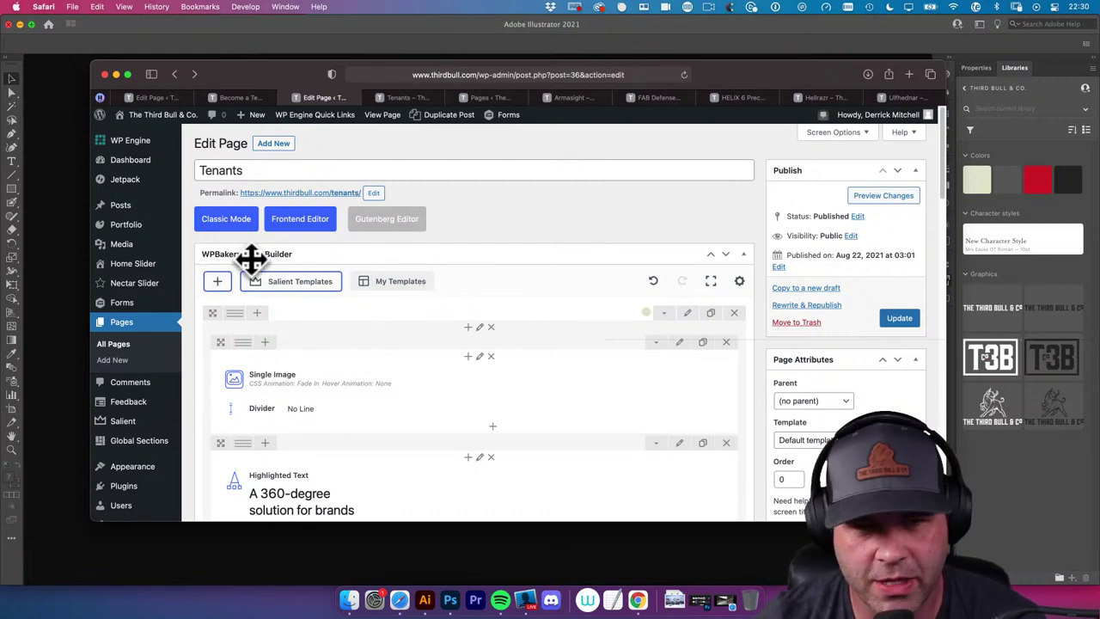
Open Salient Templates and scroll the 350-template grid down to Dark Sticky Vertical Tabs
{"action": "left_click", "coordinate": [319, 292]}
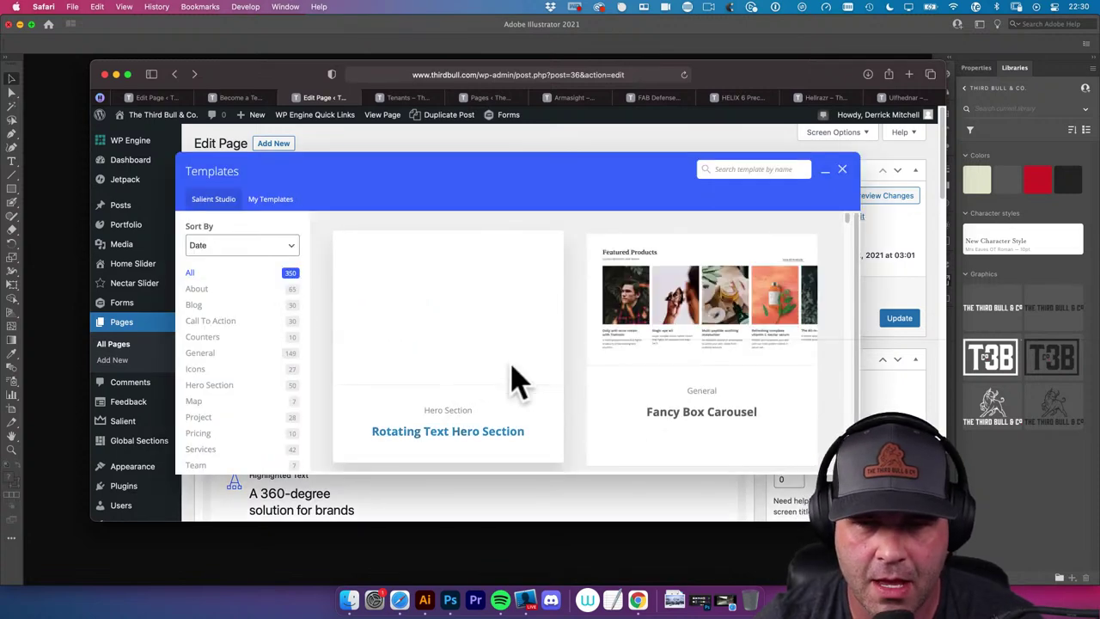
{"action": "scroll", "coordinate": [530, 380], "scroll_direction": "down", "scroll_amount": 10}
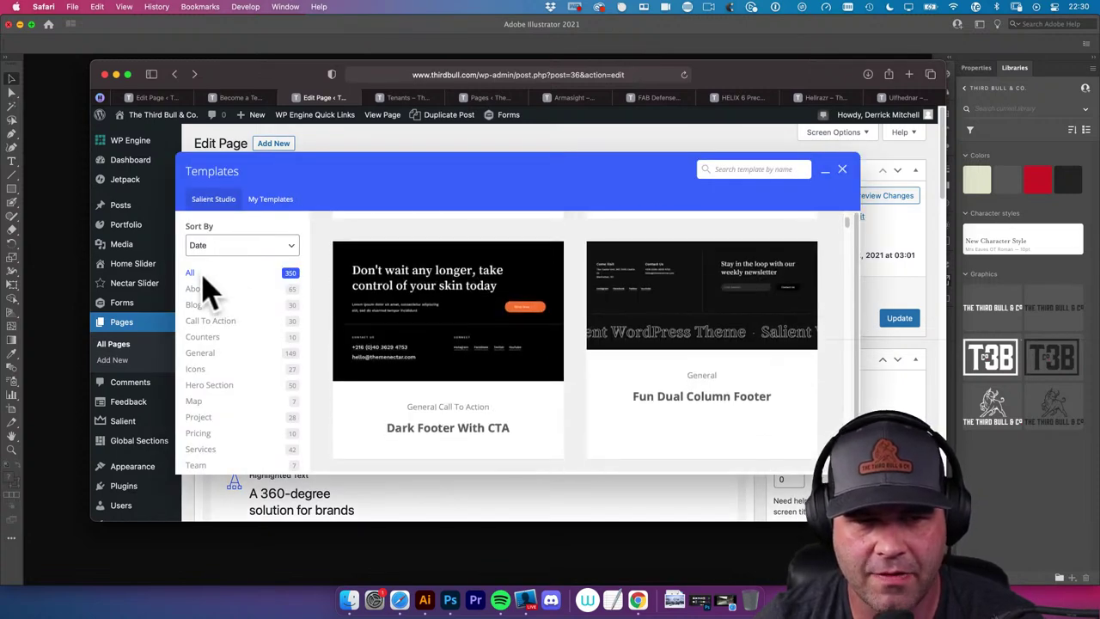
{"action": "scroll", "coordinate": [455, 343], "scroll_direction": "down", "scroll_amount": 5}
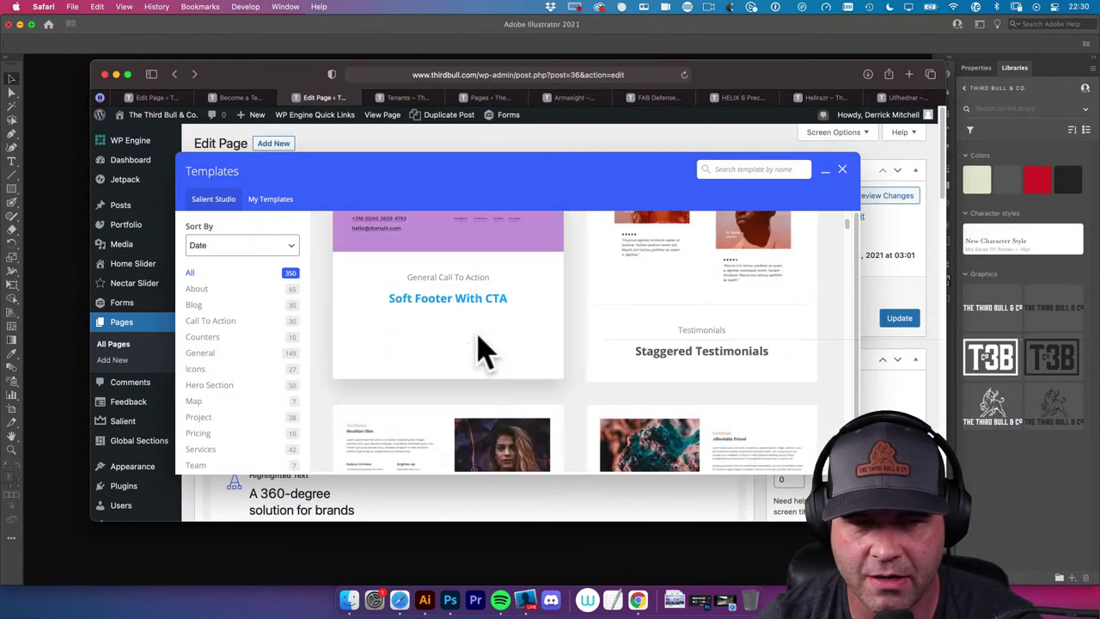
{"action": "scroll", "coordinate": [479, 350], "scroll_direction": "down", "scroll_amount": 3}
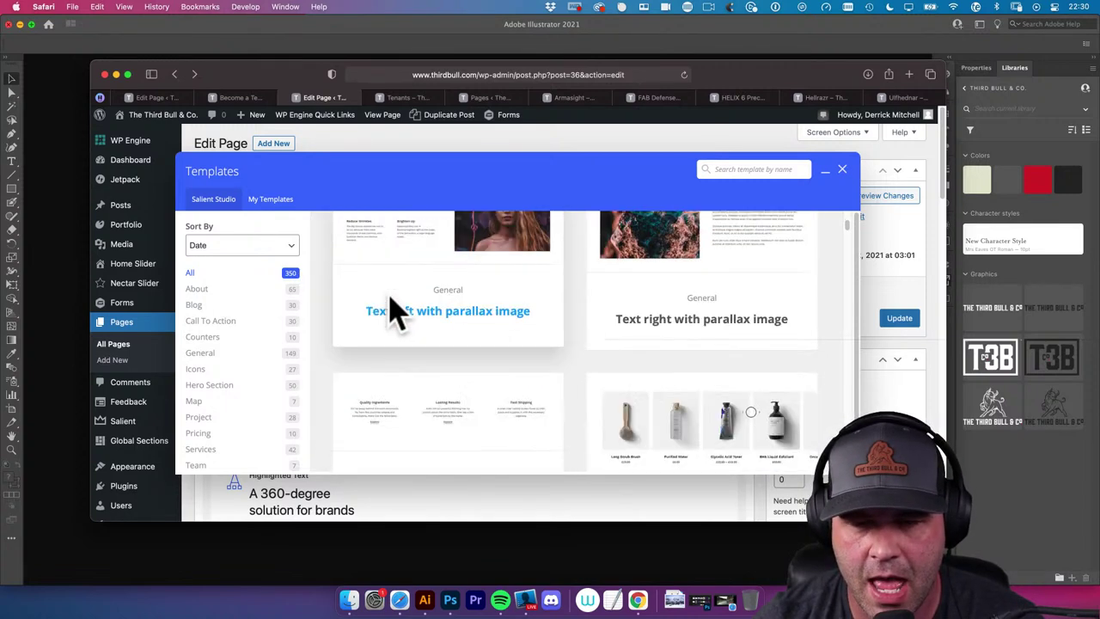
{"action": "scroll", "coordinate": [406, 277], "scroll_direction": "down", "scroll_amount": 3}
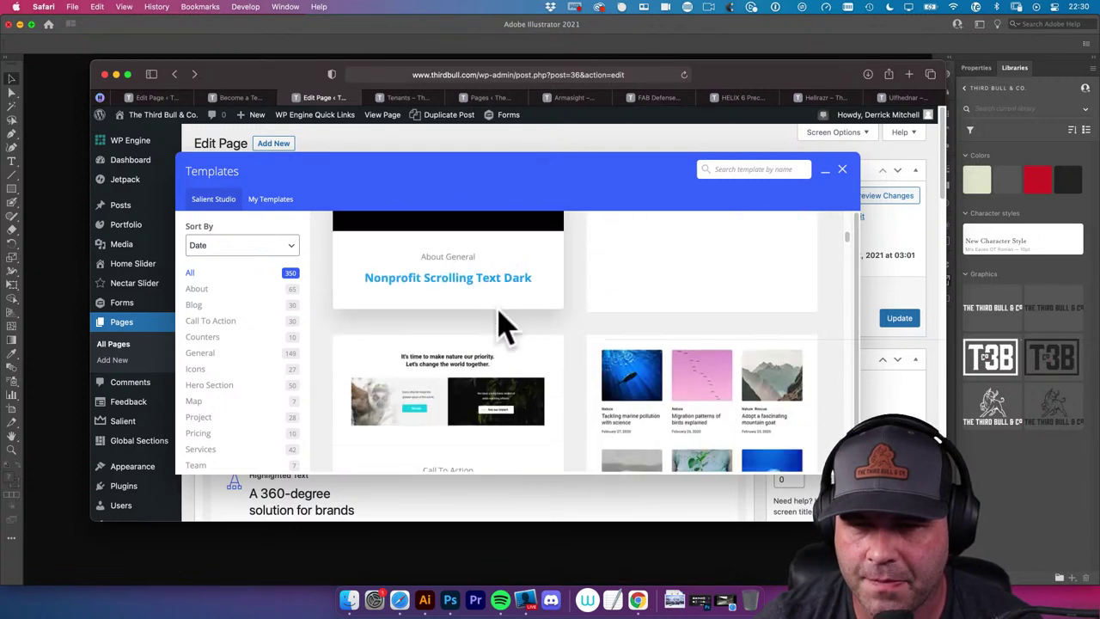
{"action": "scroll", "coordinate": [502, 316], "scroll_direction": "down", "scroll_amount": 5}
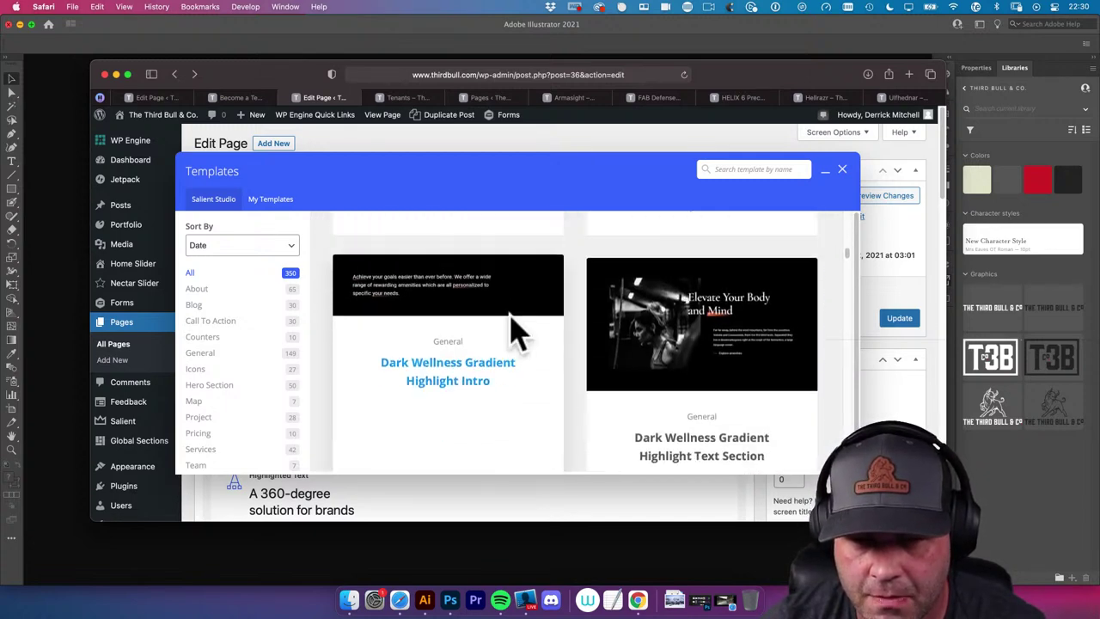
{"action": "scroll", "coordinate": [513, 331], "scroll_direction": "down", "scroll_amount": 10}
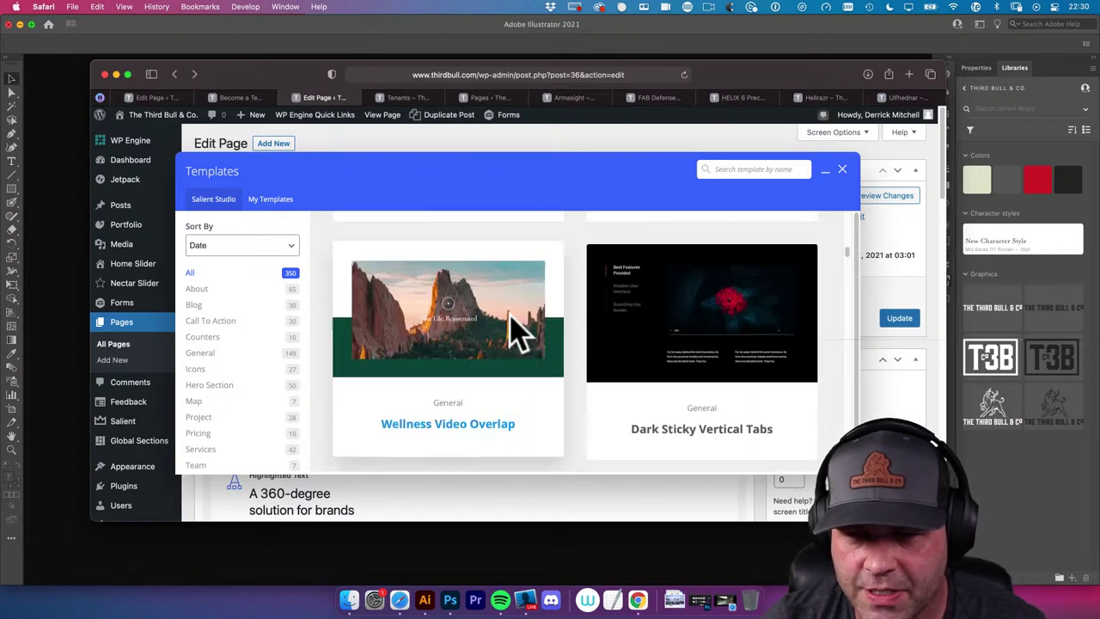
{"action": "scroll", "coordinate": [528, 335], "scroll_direction": "down", "scroll_amount": 2}
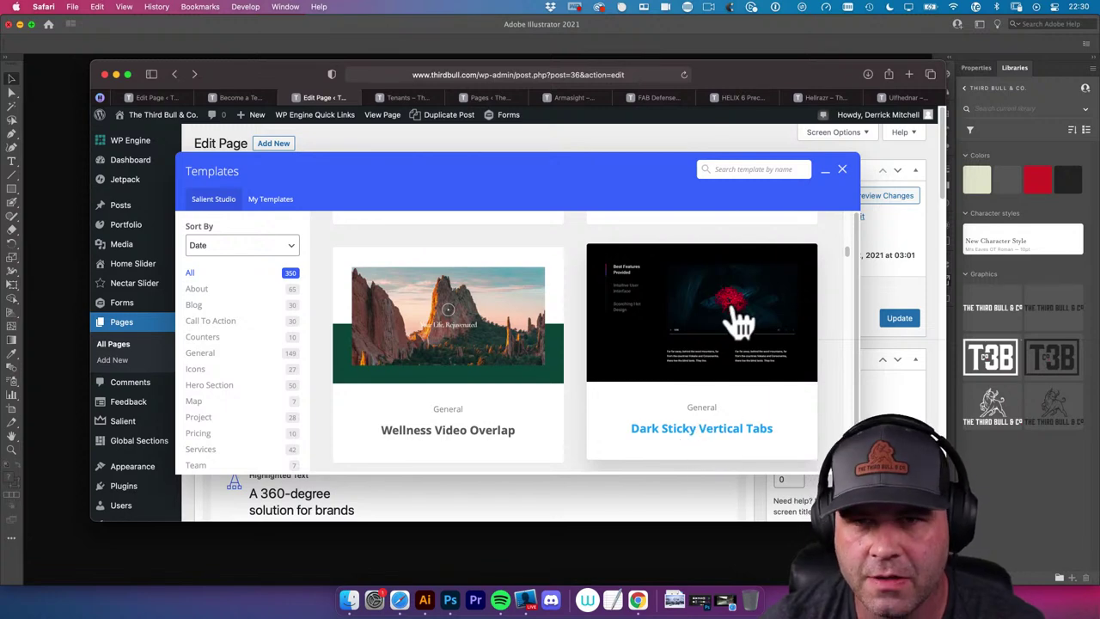
Insert the Dark Sticky Vertical Tabs template and review its new Tabs element and video player
{"action": "left_click", "coordinate": [731, 440]}
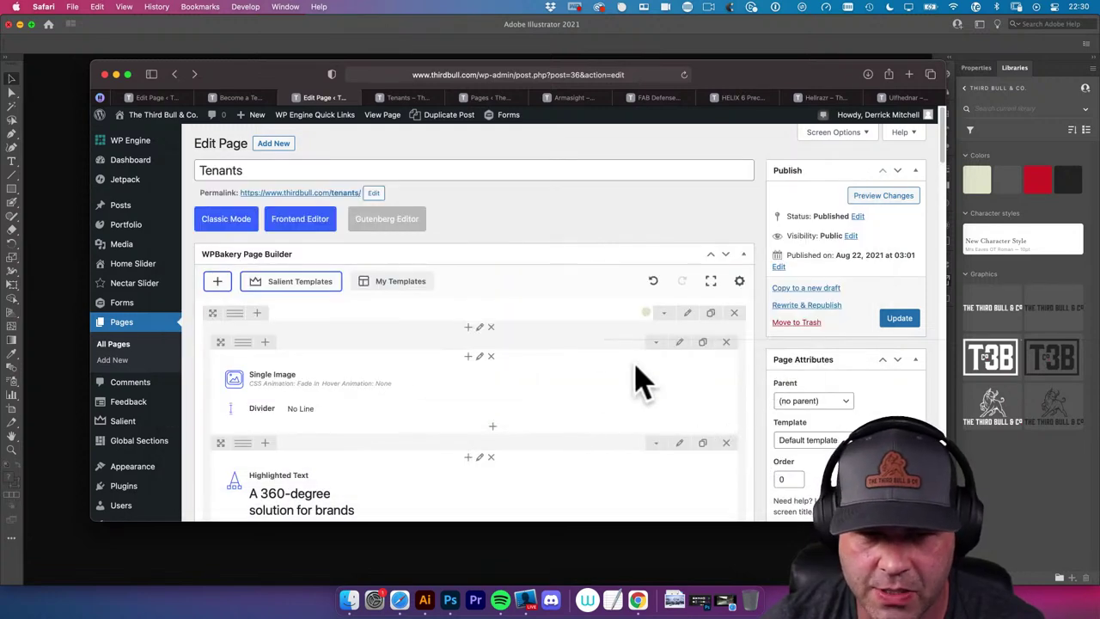
{"action": "scroll", "coordinate": [679, 361], "scroll_direction": "down", "scroll_amount": 10}
{"action": "scroll", "coordinate": [752, 308], "scroll_direction": "up", "scroll_amount": 2}
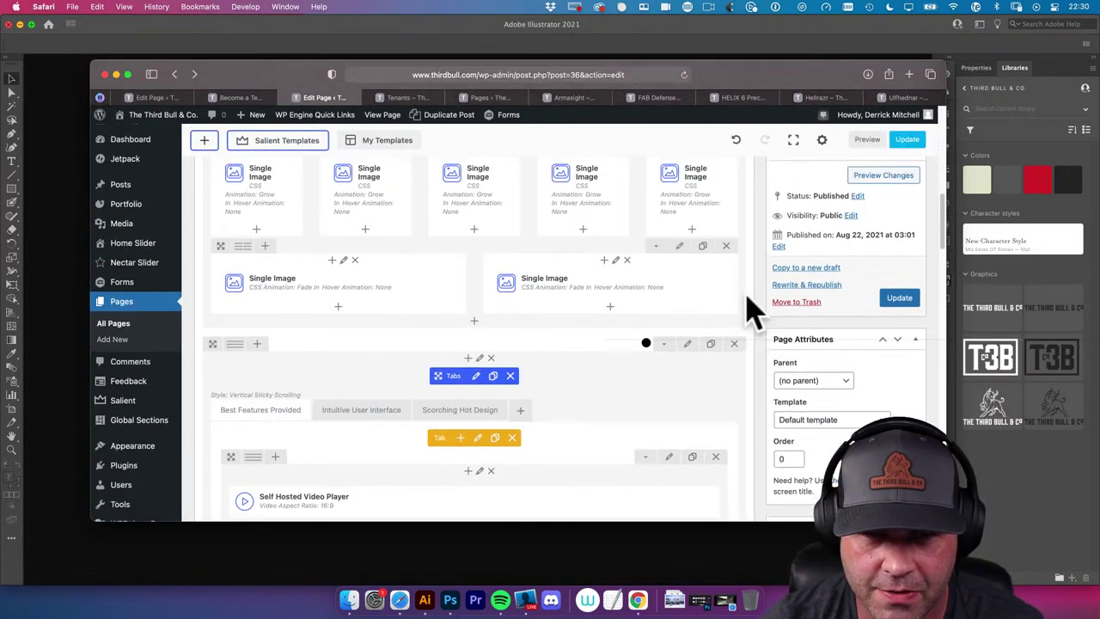
{"action": "scroll", "coordinate": [521, 319], "scroll_direction": "down", "scroll_amount": 3}
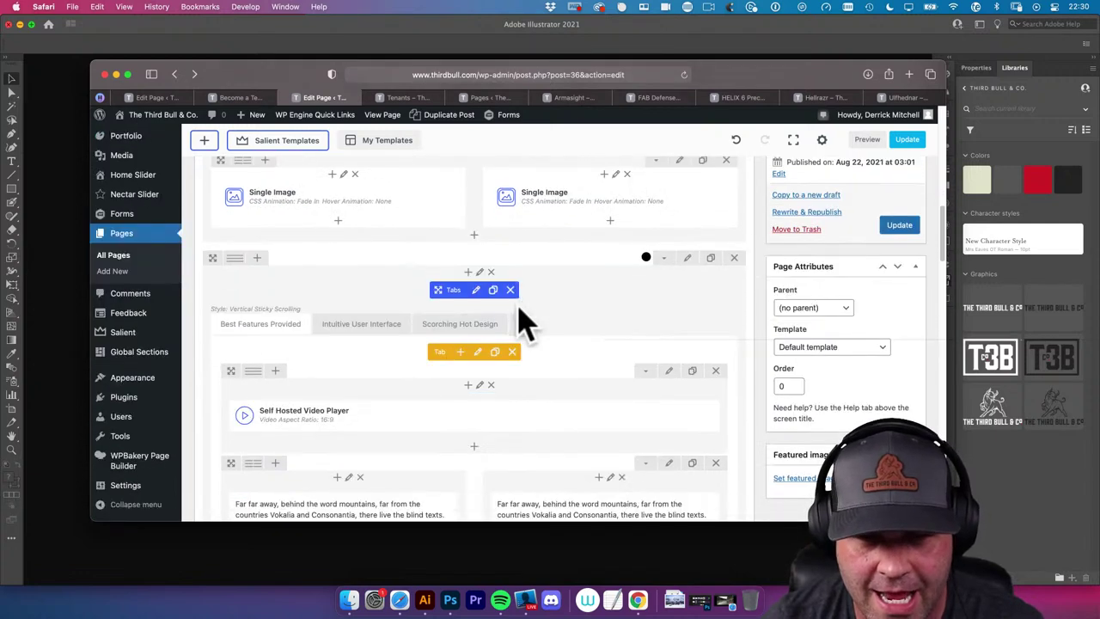
{"action": "scroll", "coordinate": [273, 369], "scroll_direction": "down", "scroll_amount": 2}
{"action": "scroll", "coordinate": [273, 370], "scroll_direction": "down", "scroll_amount": 1}
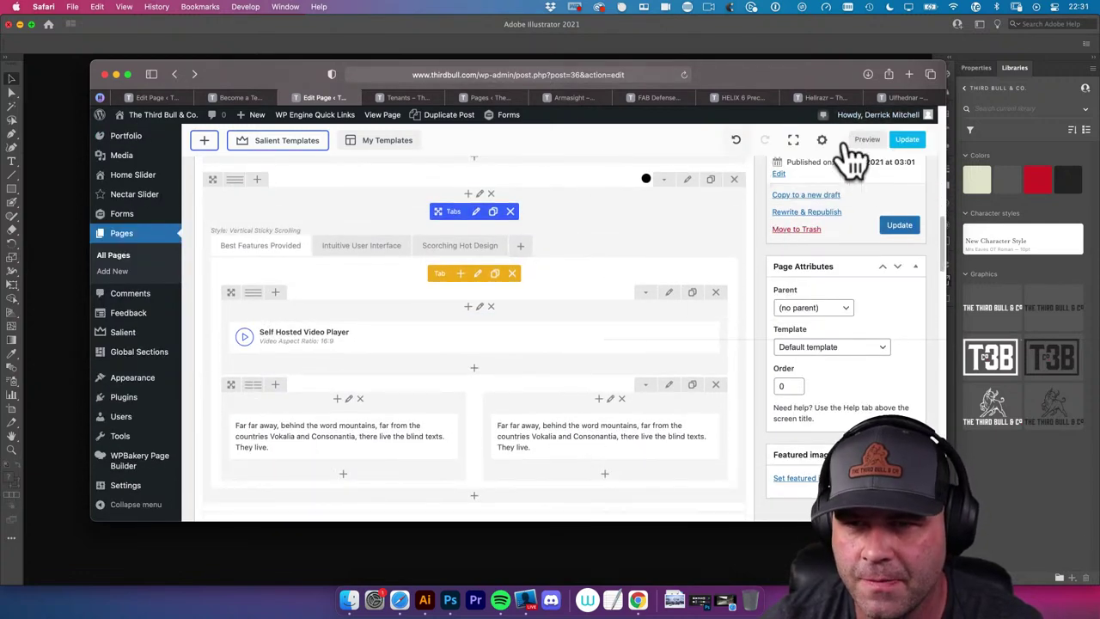
Switch to the Tenants preview tab and scroll to the Best Features Provided section
{"action": "left_click", "coordinate": [402, 97]}
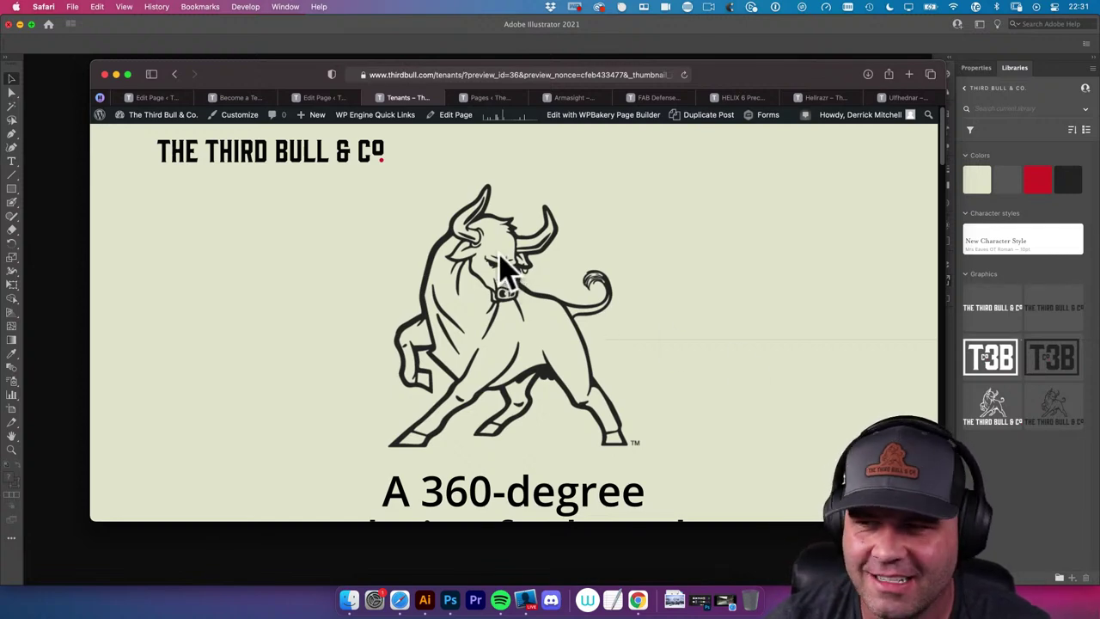
{"action": "scroll", "coordinate": [459, 249], "scroll_direction": "down", "scroll_amount": 10}
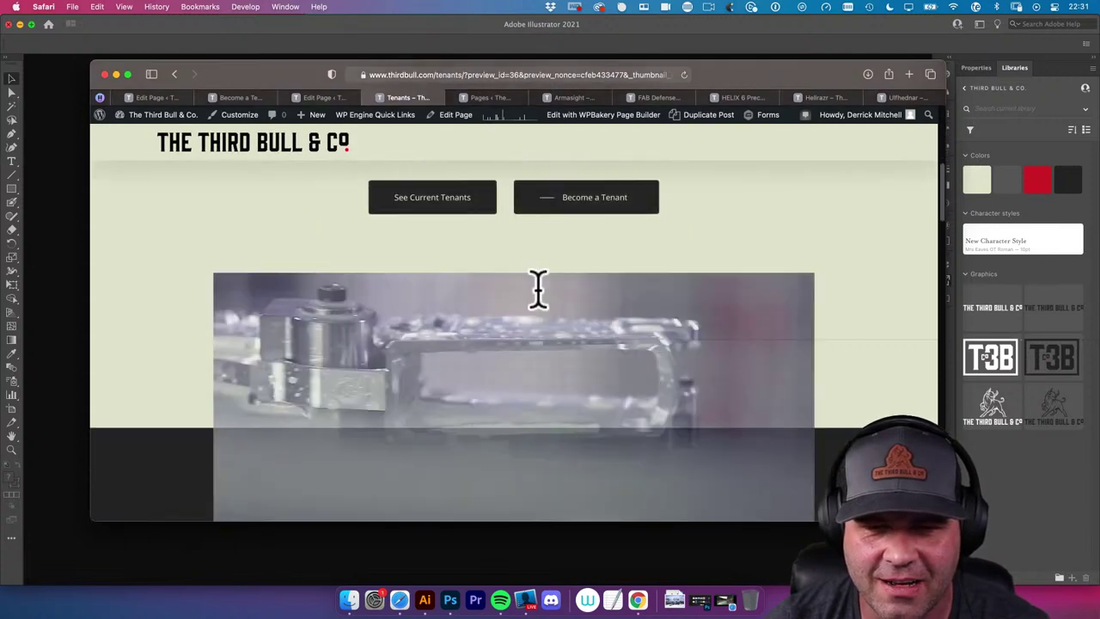
{"action": "scroll", "coordinate": [547, 292], "scroll_direction": "down", "scroll_amount": 6}
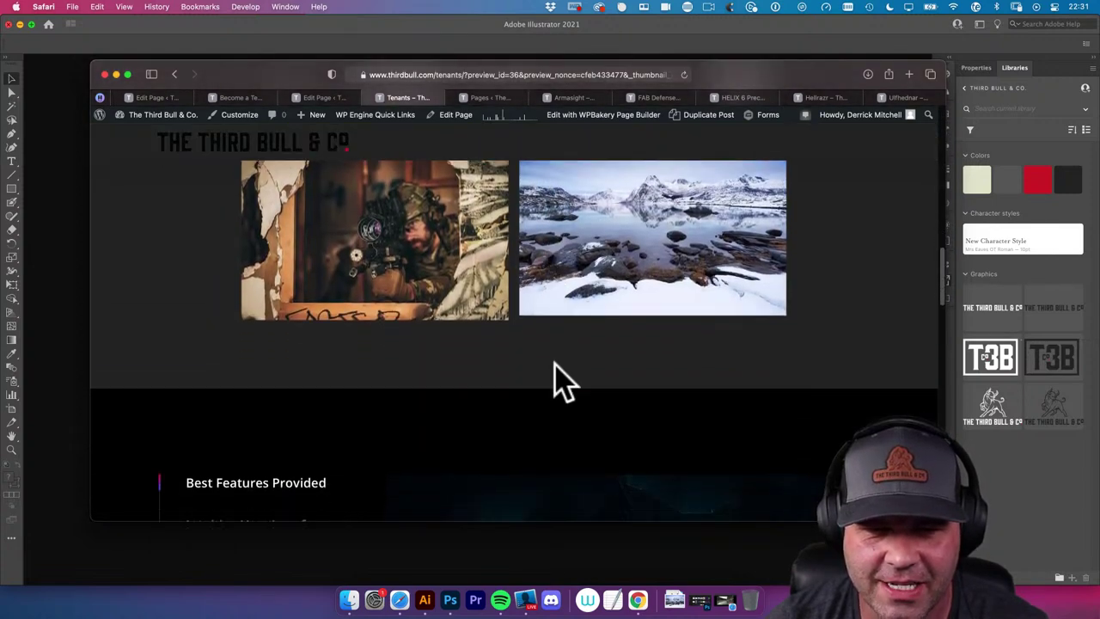
{"action": "scroll", "coordinate": [537, 393], "scroll_direction": "down", "scroll_amount": 3}
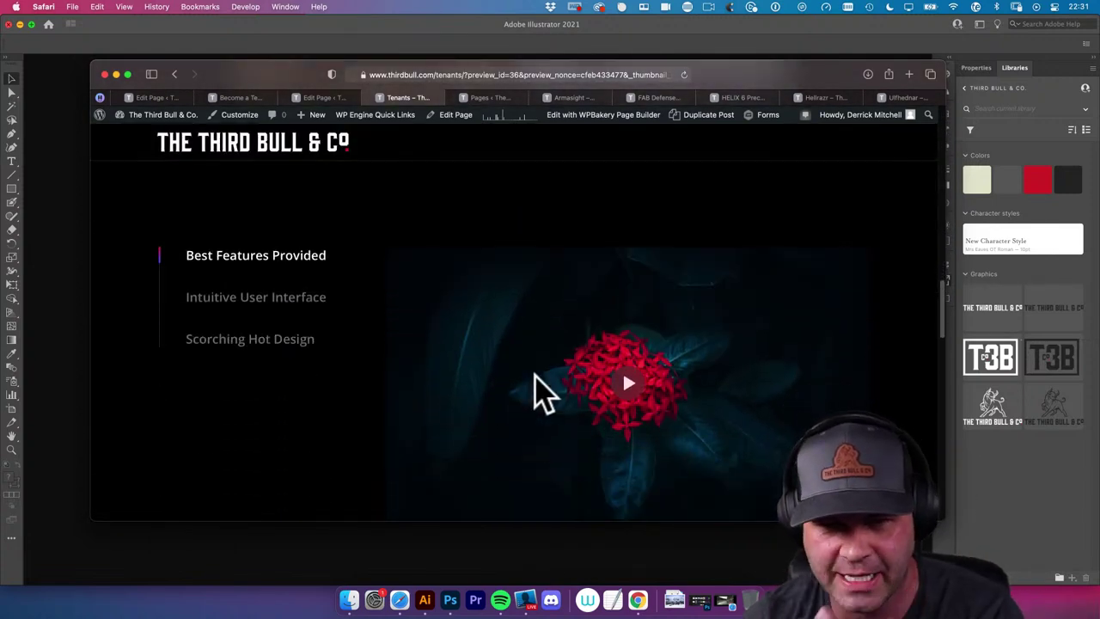
Cycle through the Intuitive User Interface, Scorching Hot Design and Best Features Provided tabs
{"action": "left_click", "coordinate": [292, 247]}
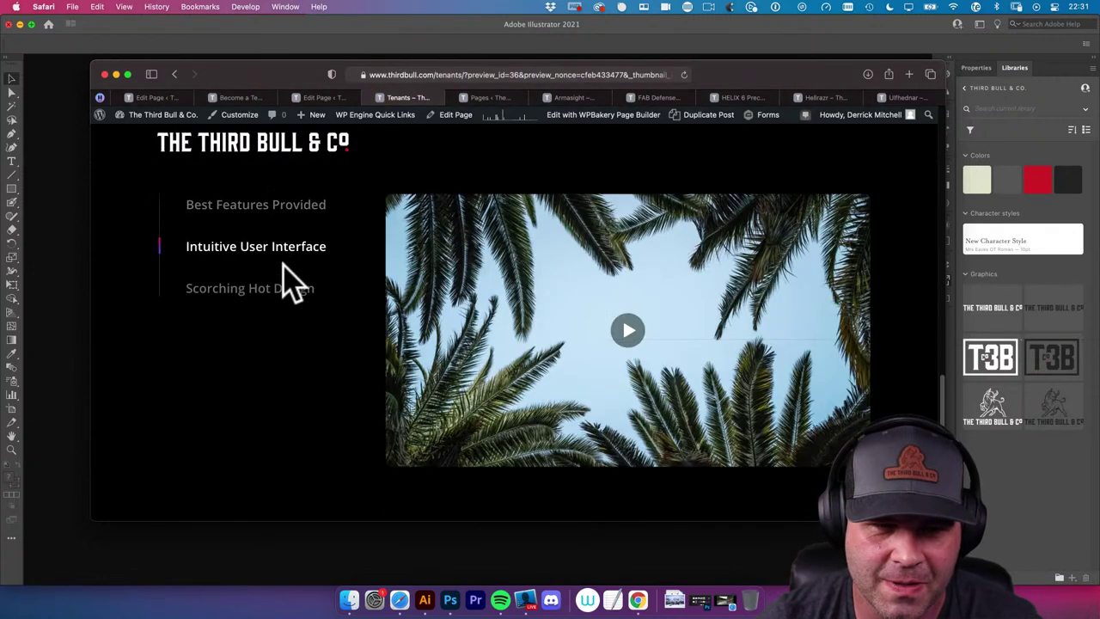
{"action": "left_click", "coordinate": [289, 292]}
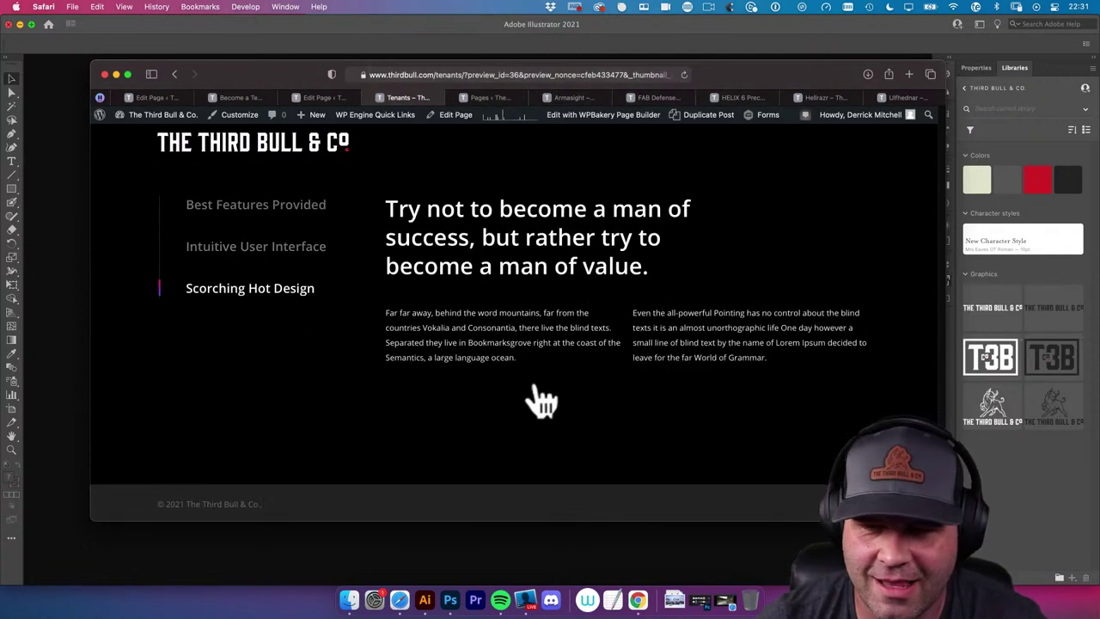
{"action": "left_click", "coordinate": [244, 243]}
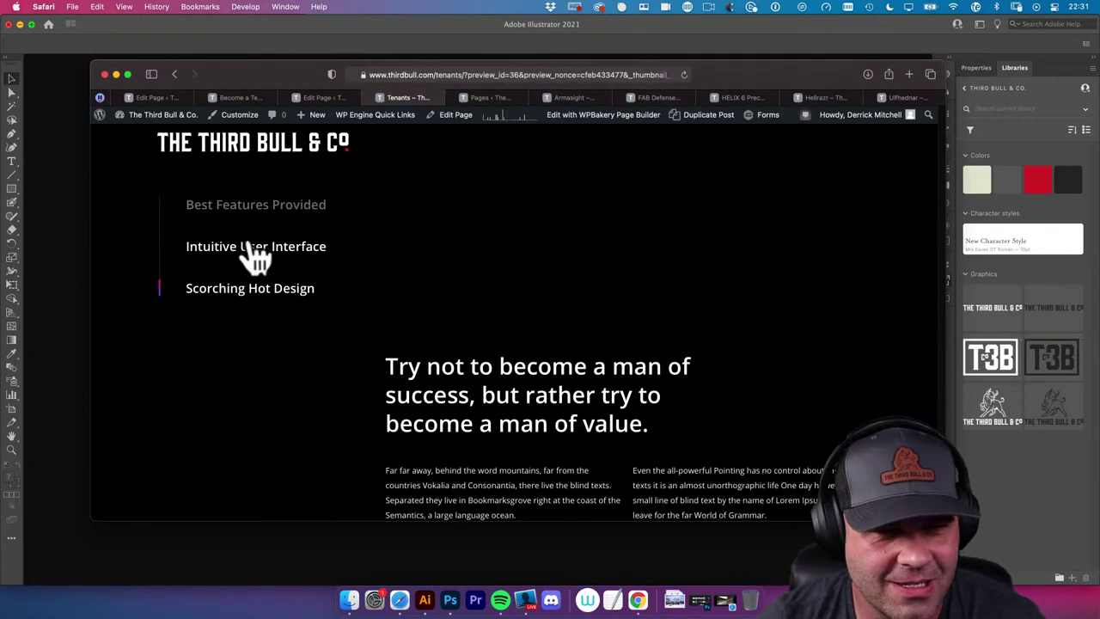
{"action": "left_click", "coordinate": [256, 213]}
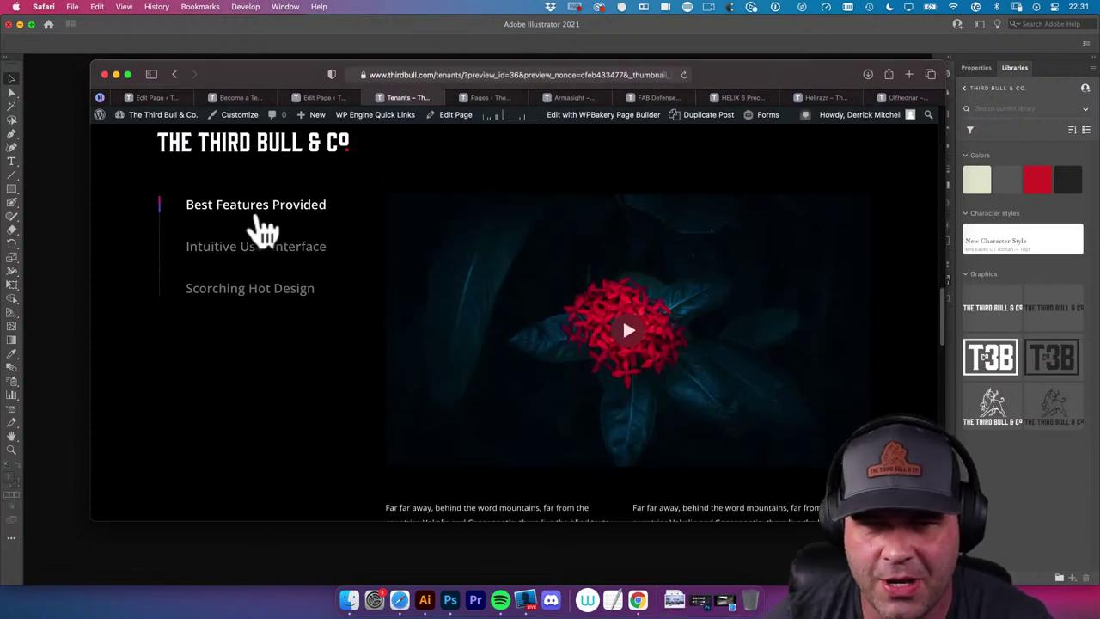
{"action": "left_click", "coordinate": [286, 254]}
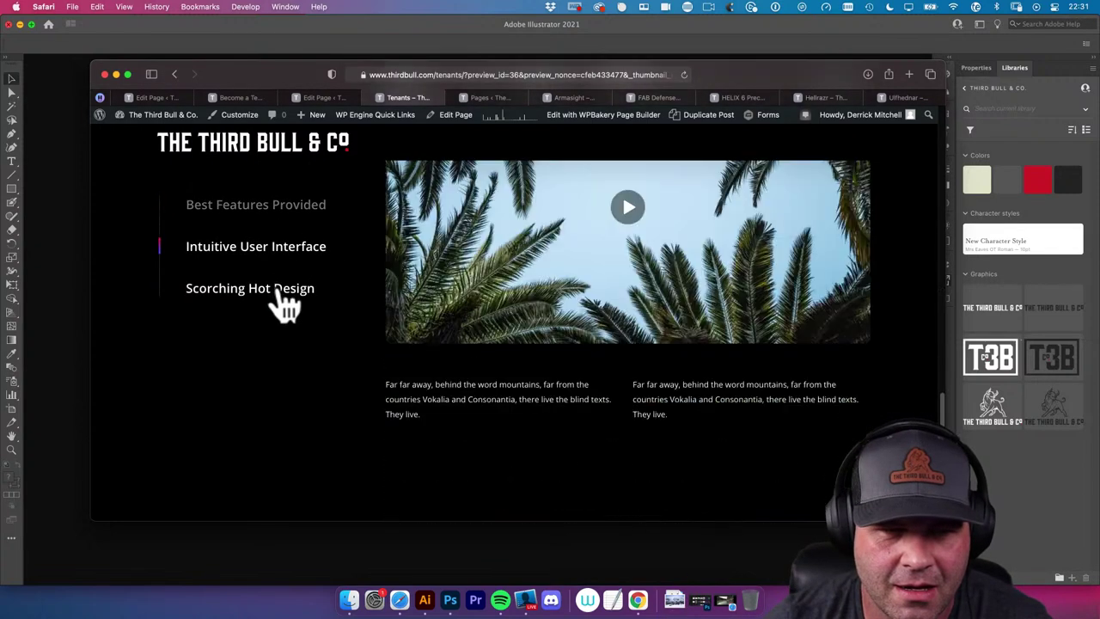
{"action": "left_click", "coordinate": [276, 291]}
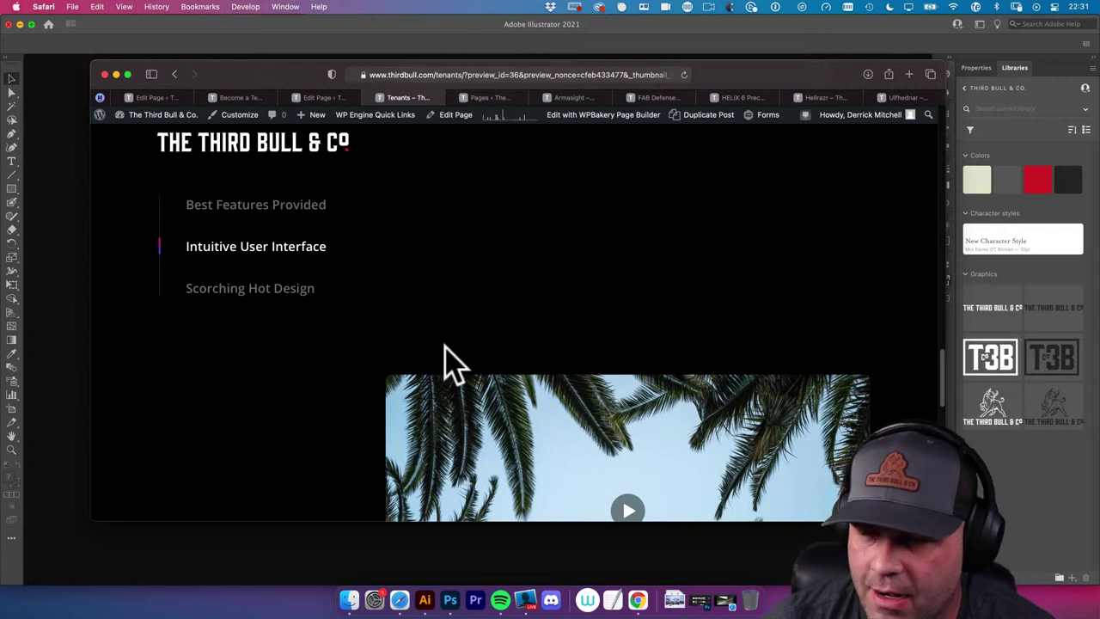
Scroll further and recheck the Intuitive User Interface video and Scorching Hot Design quote
{"action": "scroll", "coordinate": [400, 311], "scroll_direction": "down", "scroll_amount": 5}
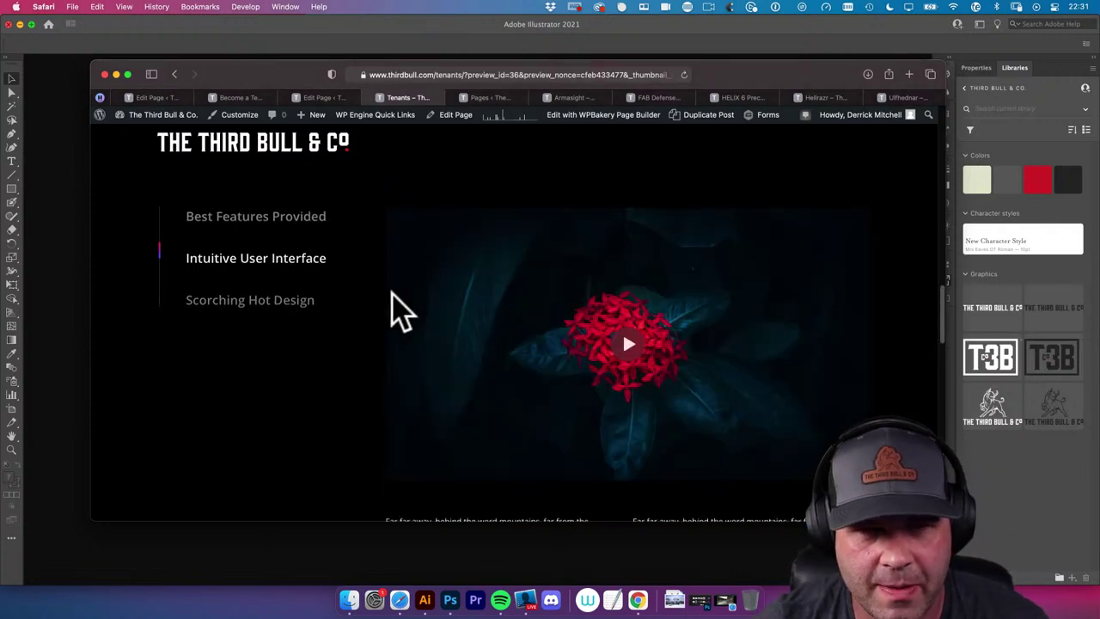
{"action": "scroll", "coordinate": [400, 311], "scroll_direction": "down", "scroll_amount": 15}
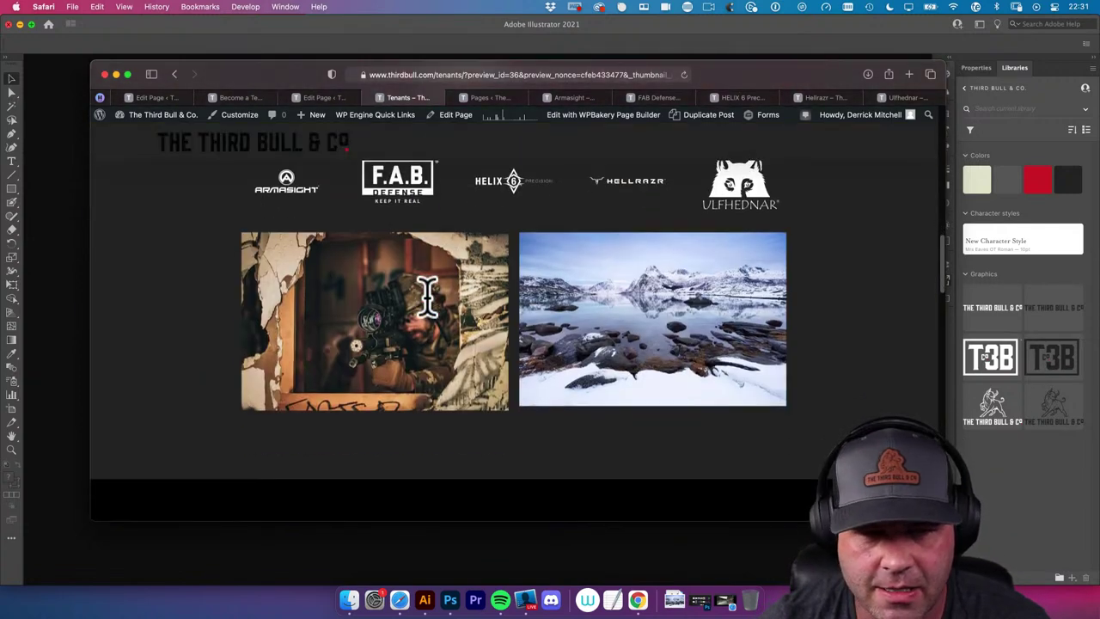
{"action": "scroll", "coordinate": [427, 296], "scroll_direction": "down", "scroll_amount": 8}
{"action": "scroll", "coordinate": [280, 374], "scroll_direction": "down", "scroll_amount": 2}
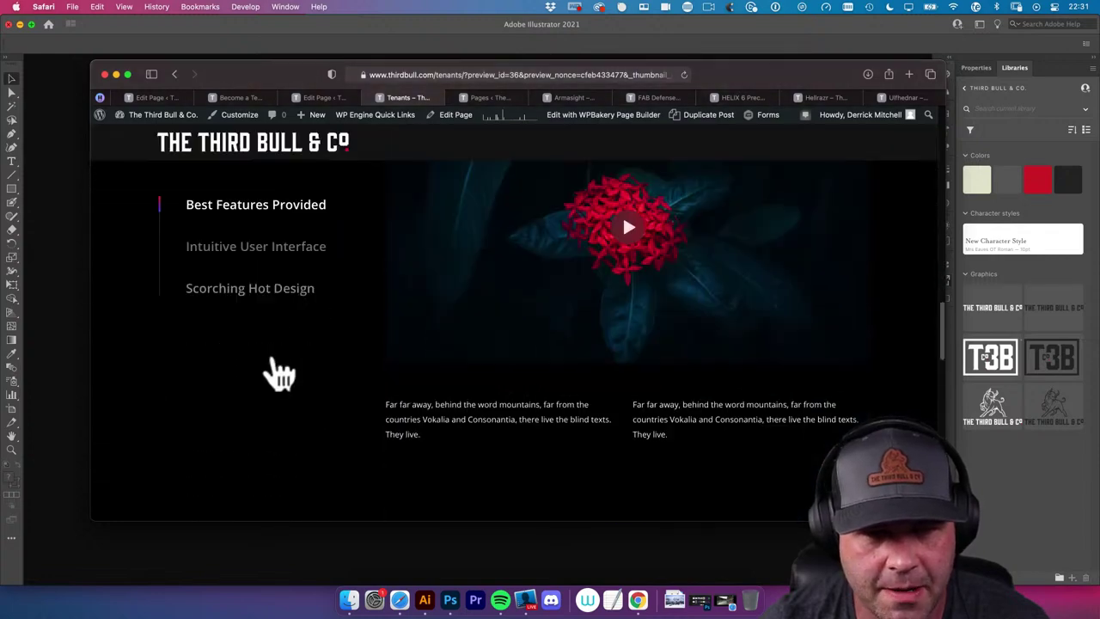
{"action": "left_click", "coordinate": [275, 262]}
{"action": "left_click", "coordinate": [288, 290]}
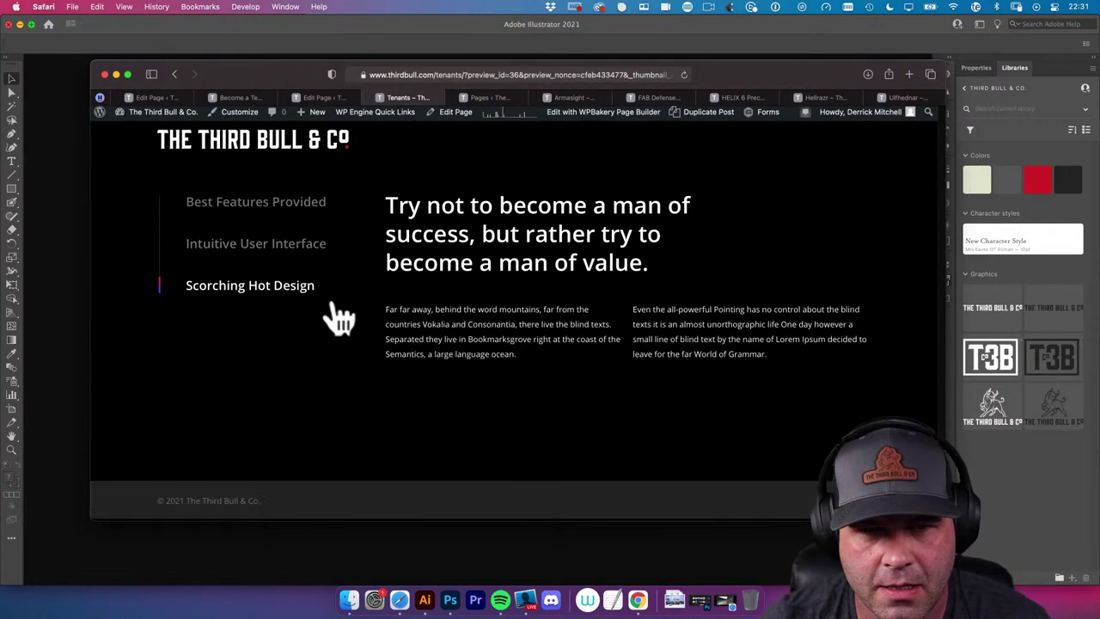
{"action": "left_click", "coordinate": [274, 249]}
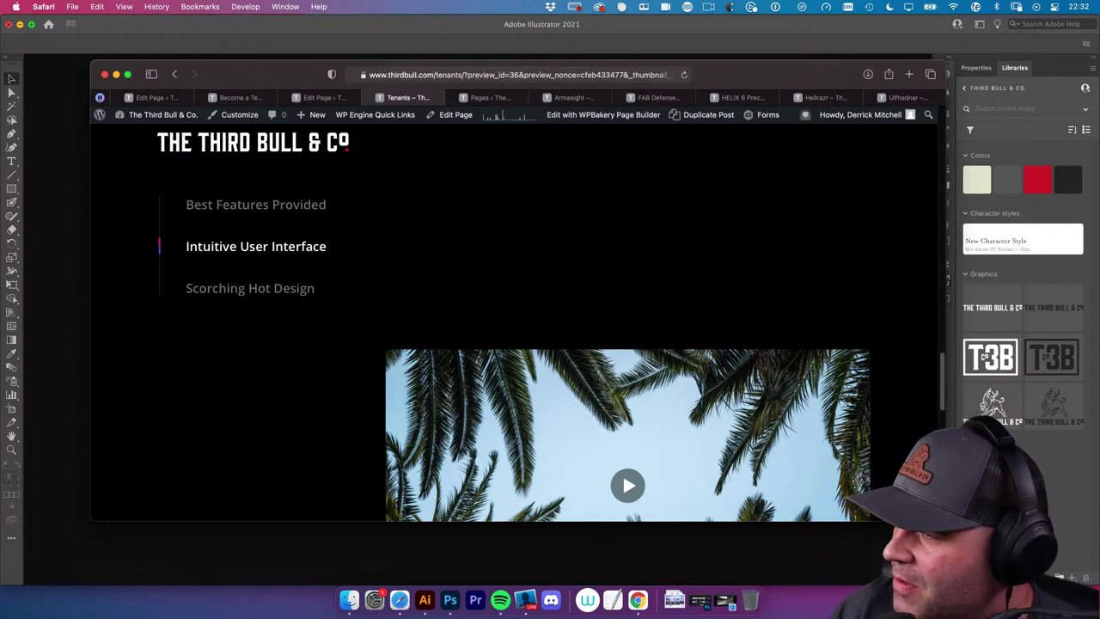
Switch from Safari to another application with Cmd+Tab
{"action": "key", "text": "super+Tab"}
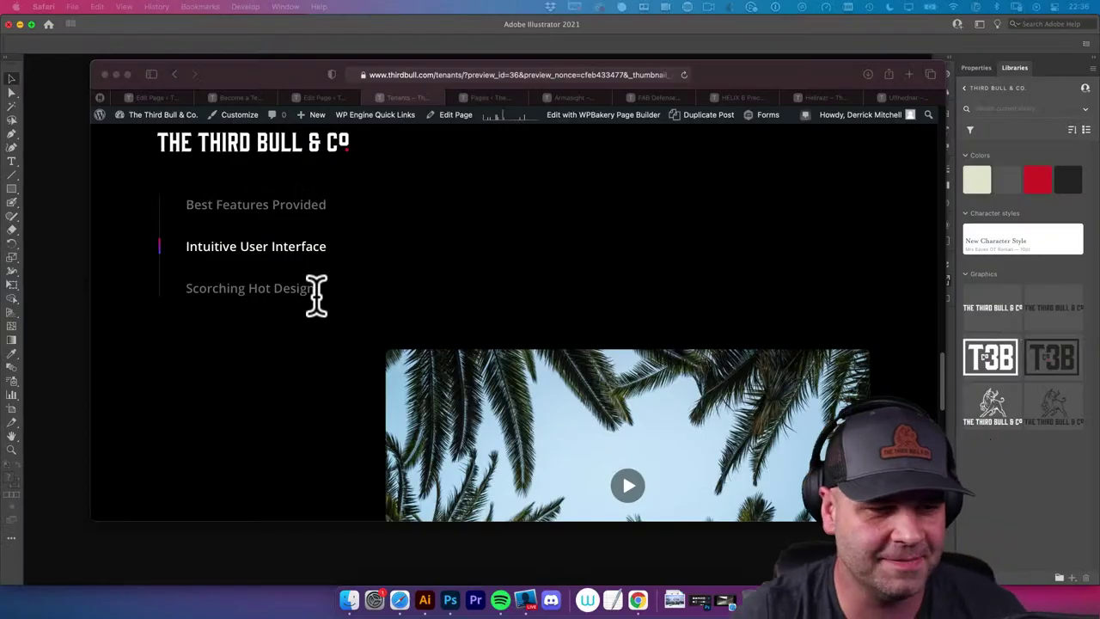
Revisit the Scorching Hot Design and Best Features Provided tabs, then scroll back to the top
{"action": "scroll", "coordinate": [342, 305], "scroll_direction": "down", "scroll_amount": 5}
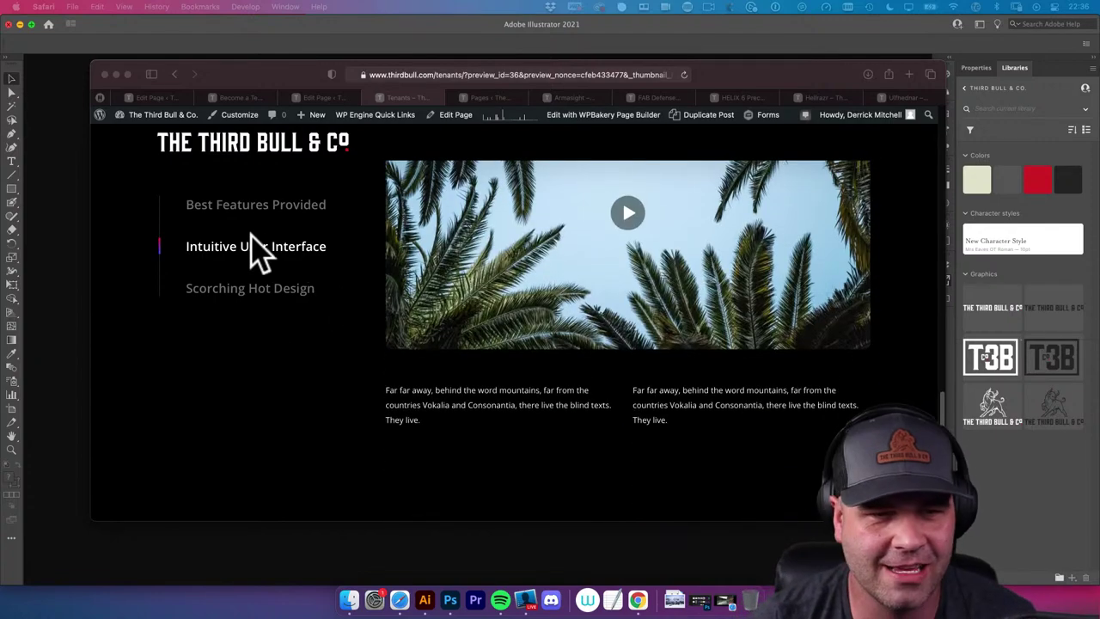
{"action": "left_click", "coordinate": [274, 287]}
{"action": "left_click", "coordinate": [277, 206]}
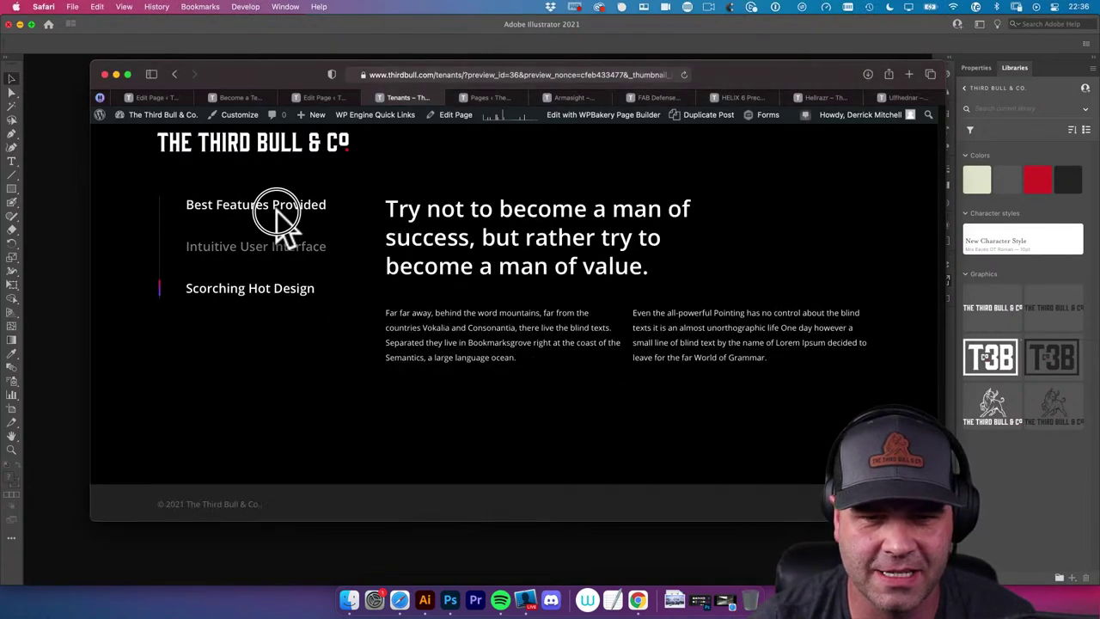
{"action": "scroll", "coordinate": [300, 257], "scroll_direction": "up", "scroll_amount": 3}
{"action": "scroll", "coordinate": [301, 266], "scroll_direction": "up", "scroll_amount": 5}
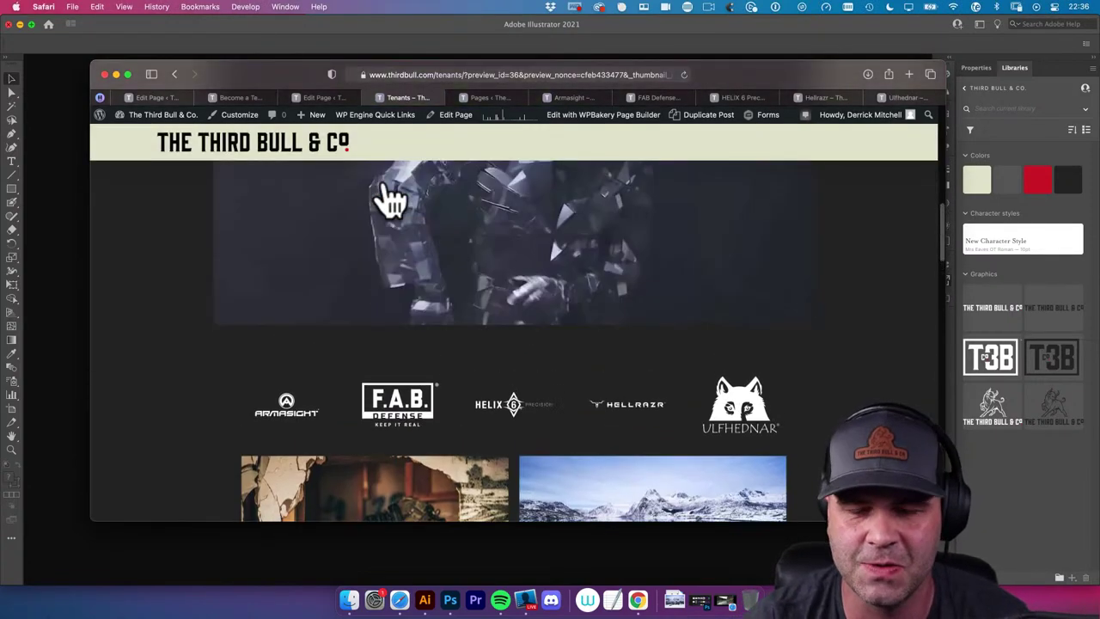
{"action": "scroll", "coordinate": [404, 189], "scroll_direction": "up", "scroll_amount": 5}
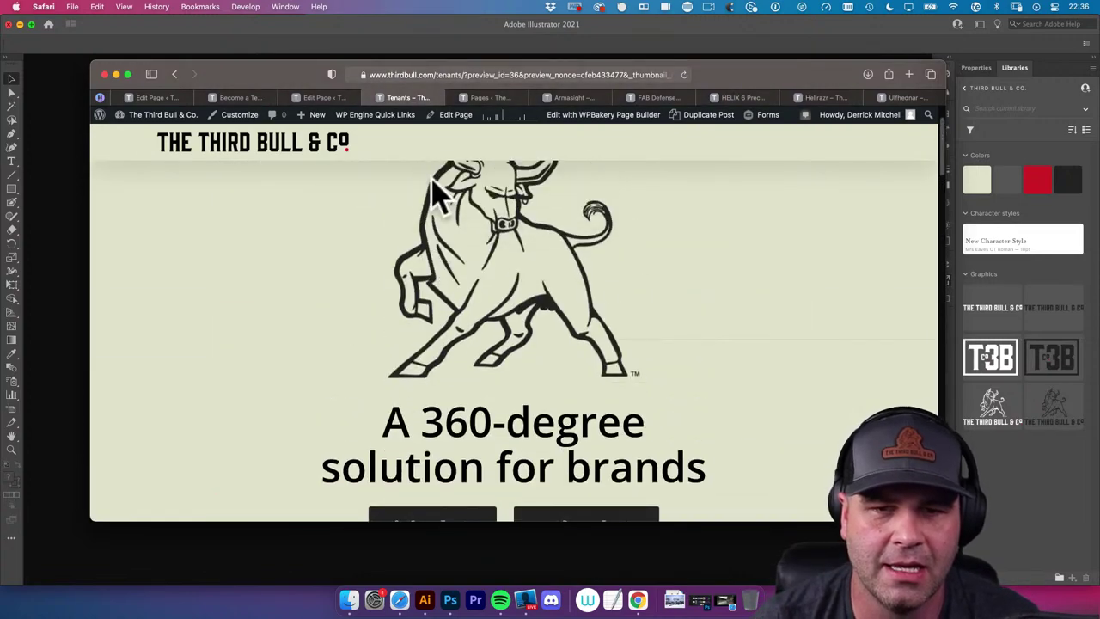
View the Armasight and FAB Defense tenant pages, then bring up a Finder window
{"action": "left_click", "coordinate": [502, 96]}
{"action": "left_click", "coordinate": [567, 98]}
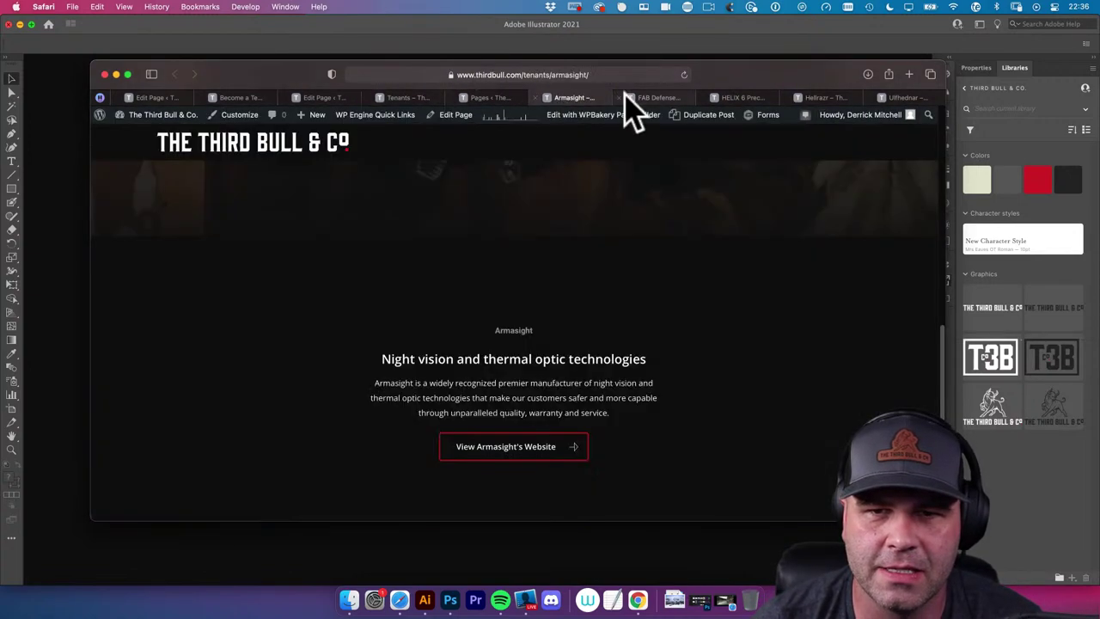
{"action": "scroll", "coordinate": [571, 277], "scroll_direction": "down", "scroll_amount": 5}
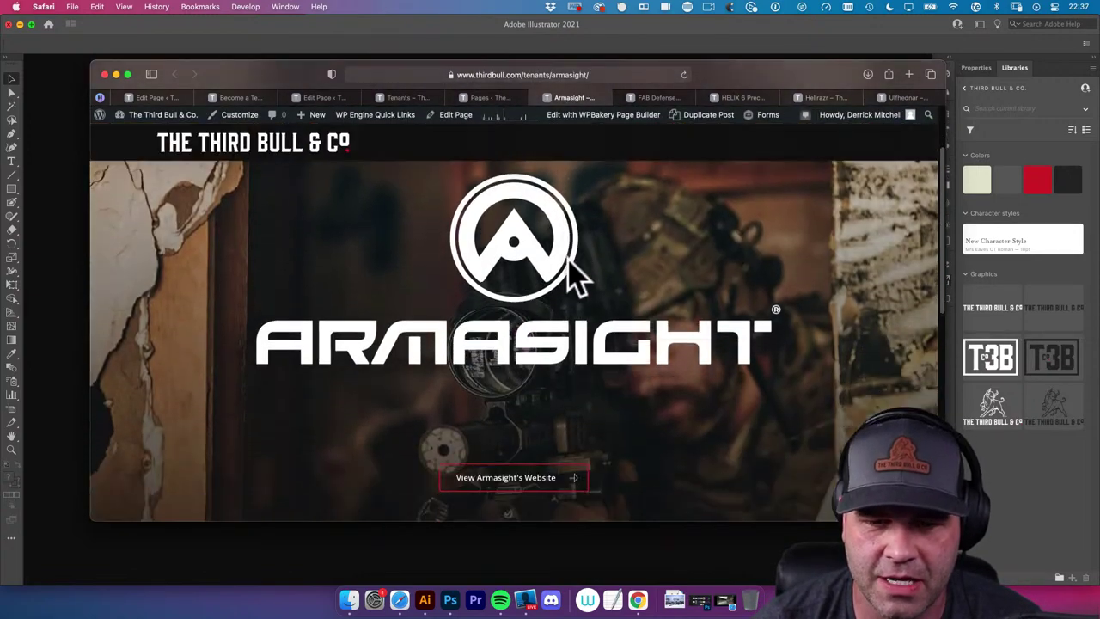
{"action": "left_click", "coordinate": [659, 98]}
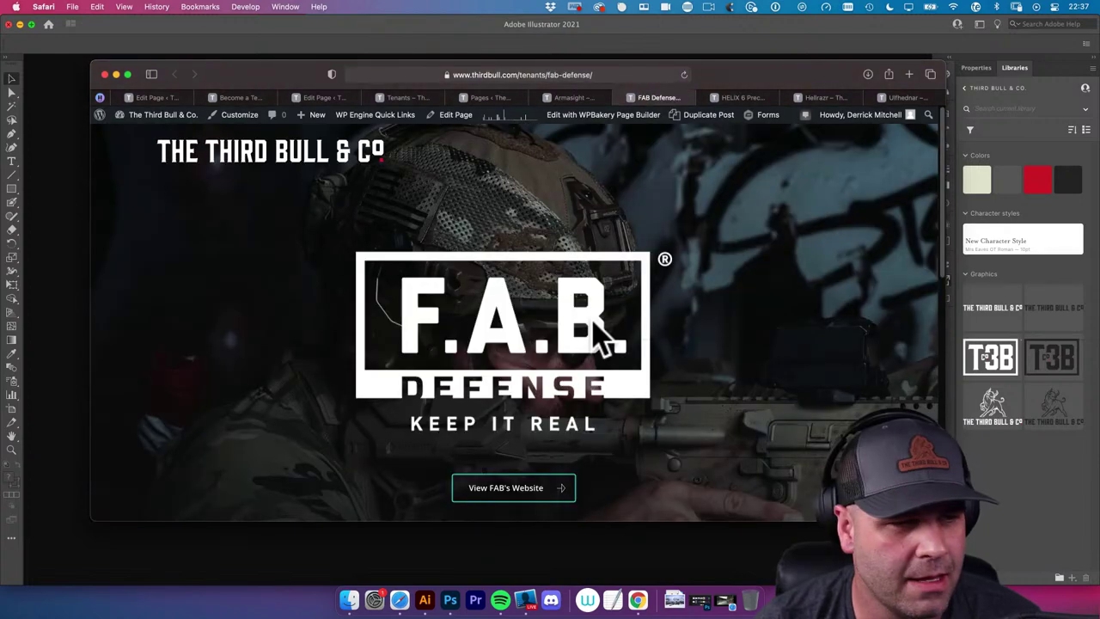
{"action": "scroll", "coordinate": [604, 336], "scroll_direction": "down", "scroll_amount": 2}
{"action": "scroll", "coordinate": [604, 336], "scroll_direction": "down", "scroll_amount": 5}
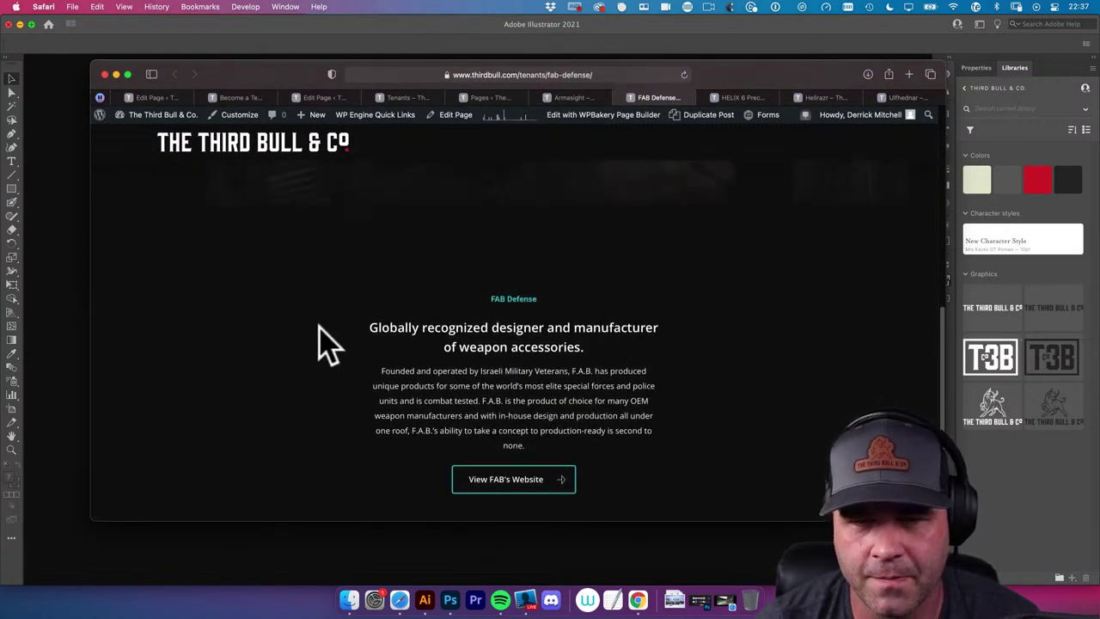
{"action": "scroll", "coordinate": [329, 344], "scroll_direction": "up", "scroll_amount": 5}
{"action": "left_click", "coordinate": [349, 599]}
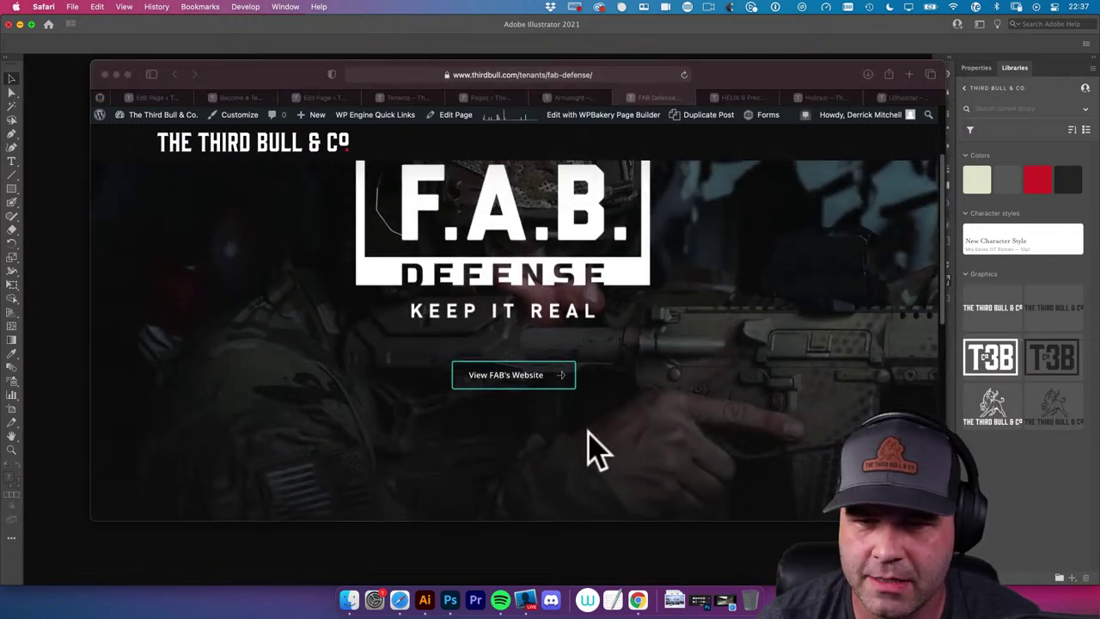
Close the Desktop folder window and open the Banner Videos 2 folder from its Dock stack
{"action": "left_click_drag", "start_coordinate": [400, 184], "coordinate": [391, 191]}
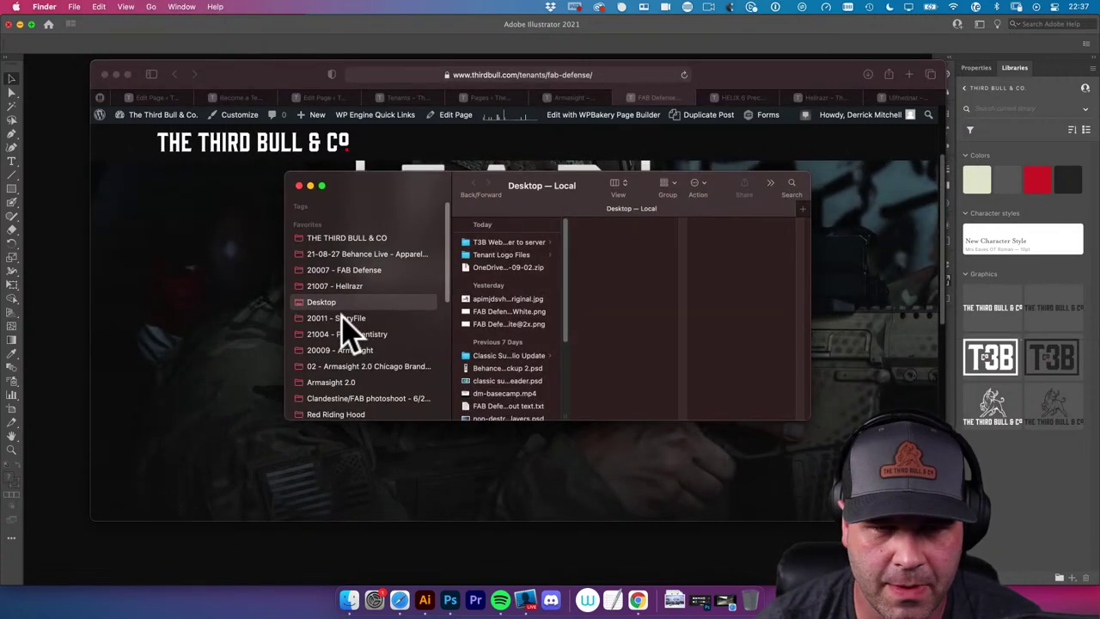
{"action": "scroll", "coordinate": [348, 326], "scroll_direction": "down", "scroll_amount": 2}
{"action": "left_click", "coordinate": [298, 185]}
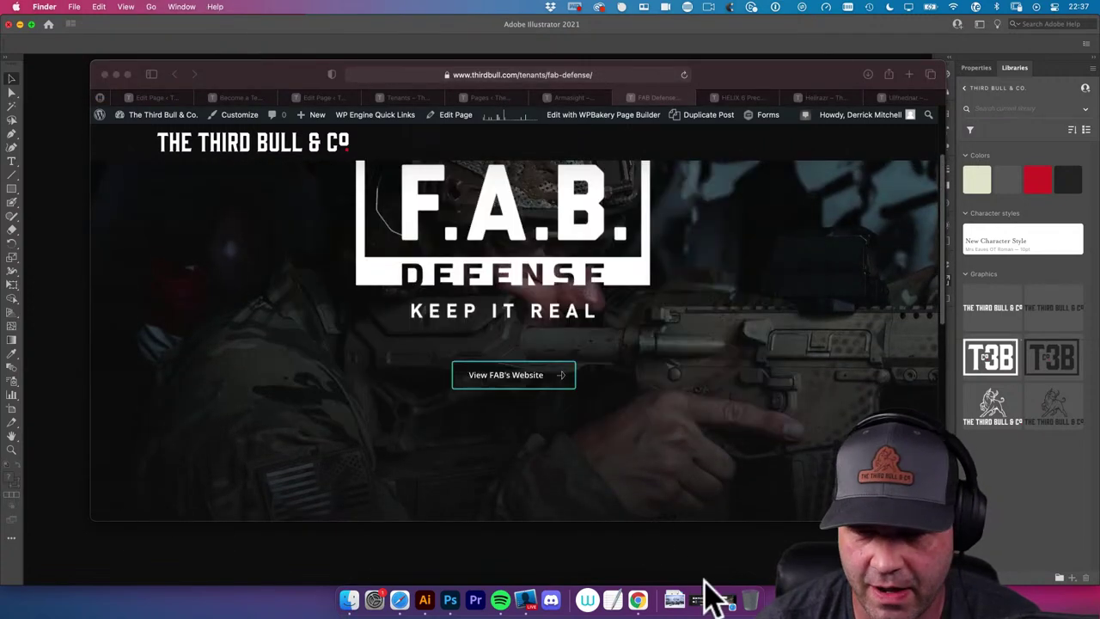
{"action": "left_click", "coordinate": [678, 591]}
{"action": "left_click", "coordinate": [692, 506]}
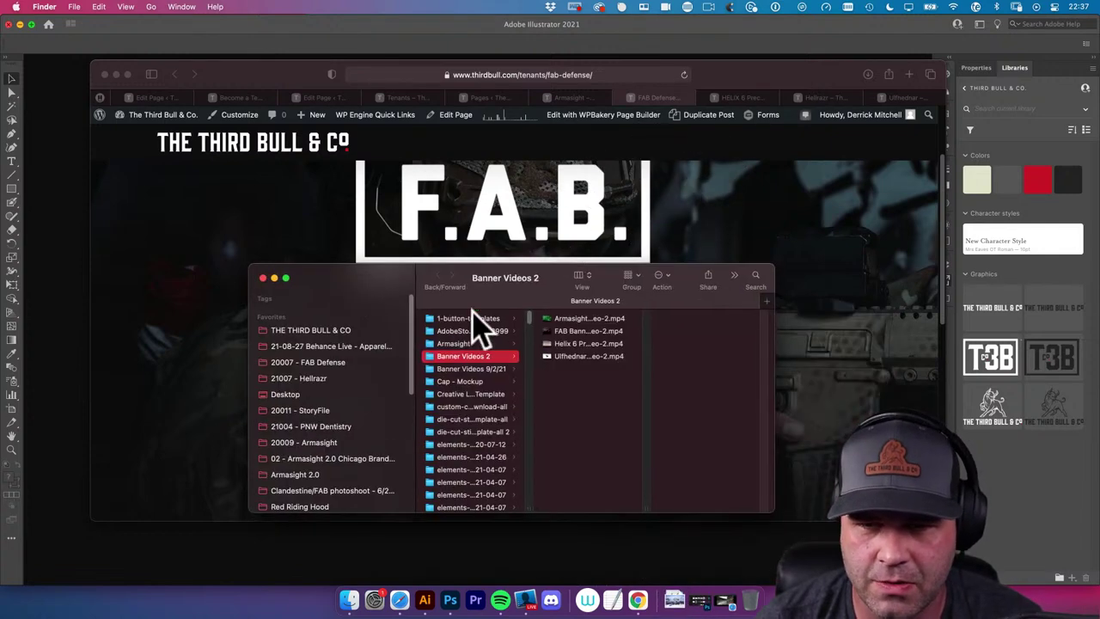
Select FAB Banner Video-2.mp4 and preview it in Quick Look
{"action": "left_click", "coordinate": [564, 320]}
{"action": "left_click", "coordinate": [564, 332]}
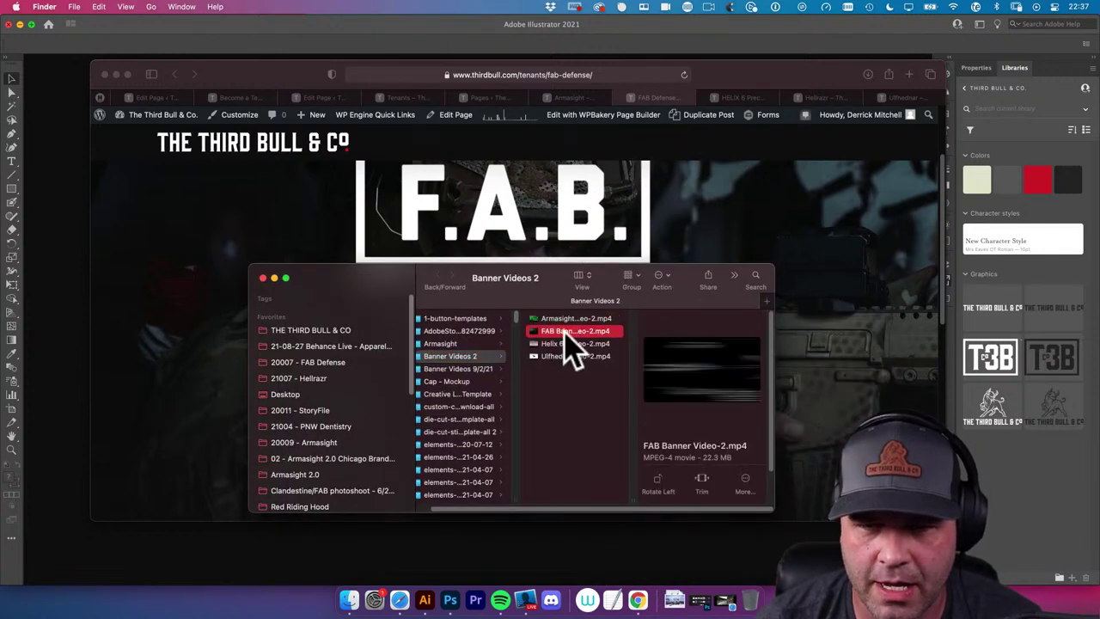
{"action": "key", "text": "space"}
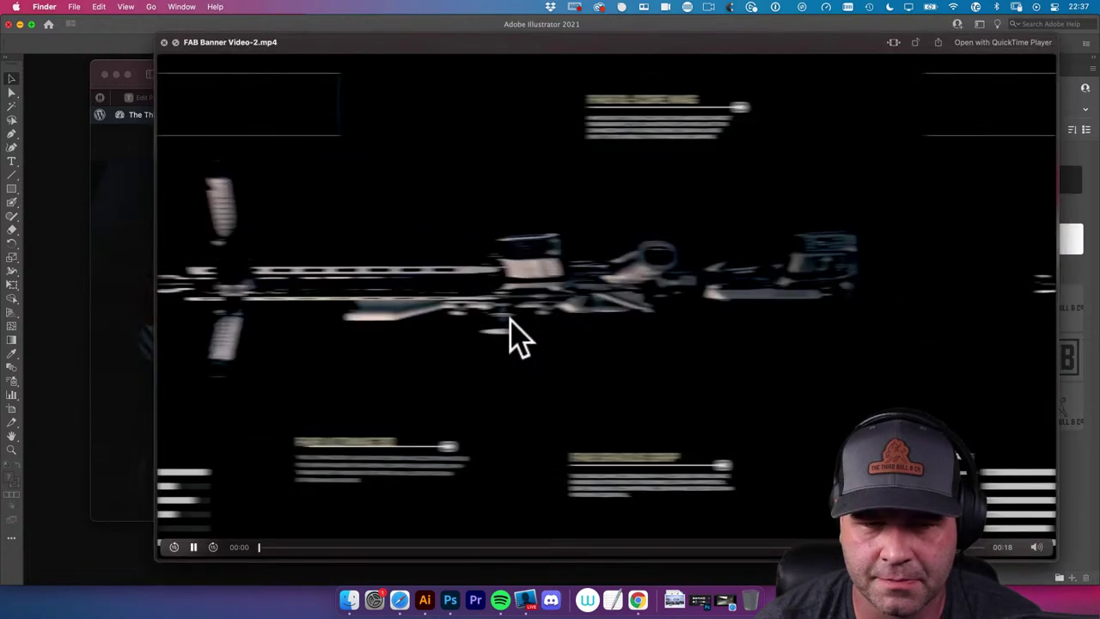
{"action": "key", "text": "space"}
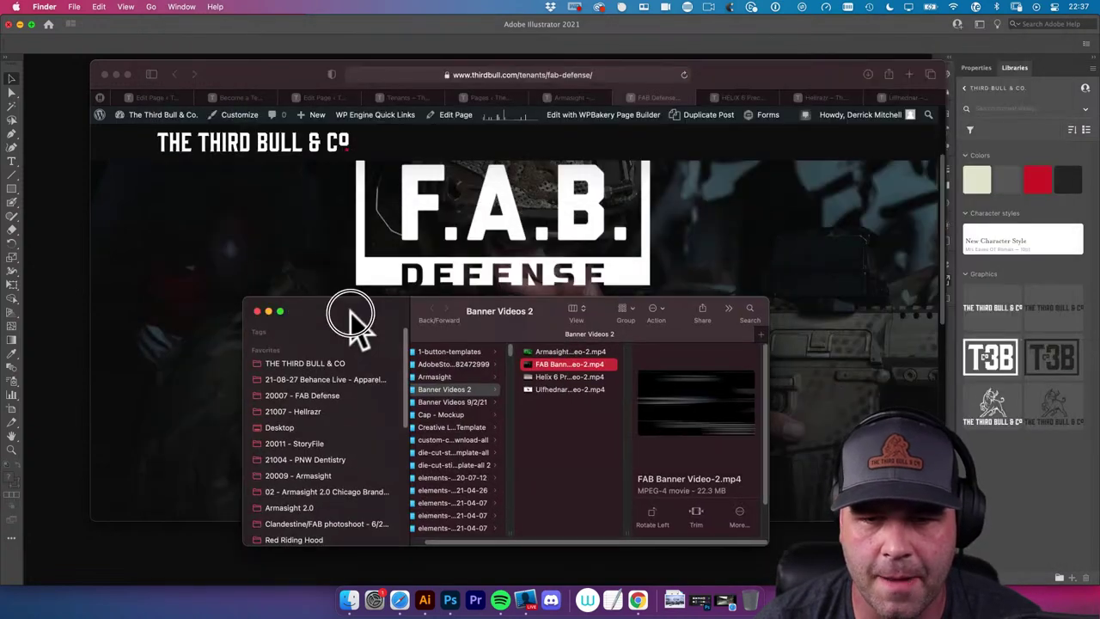
Place the Banner Videos 2 folder beside Safari and open a new browser tab
{"action": "left_click_drag", "start_coordinate": [350, 316], "coordinate": [592, 324]}
{"action": "left_click_drag", "start_coordinate": [744, 86], "coordinate": [508, 84]}
{"action": "key", "text": "super+t"}
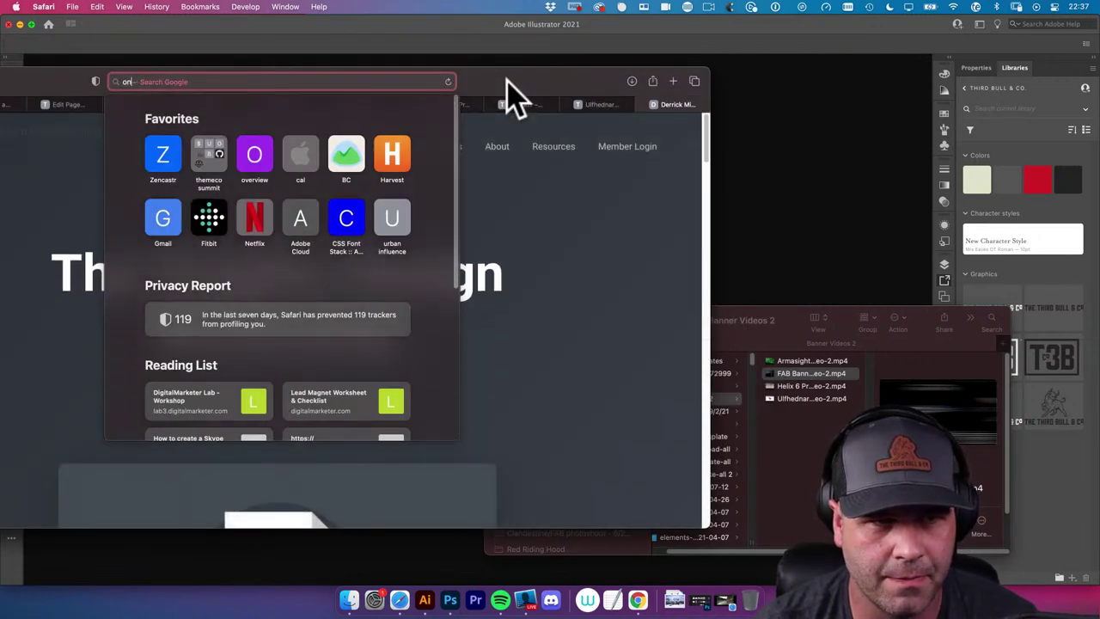
Load online-convert.com in the new tab and arrange the Safari and Banner Videos 2 windows
{"action": "type", "text": "online-convert.com"}
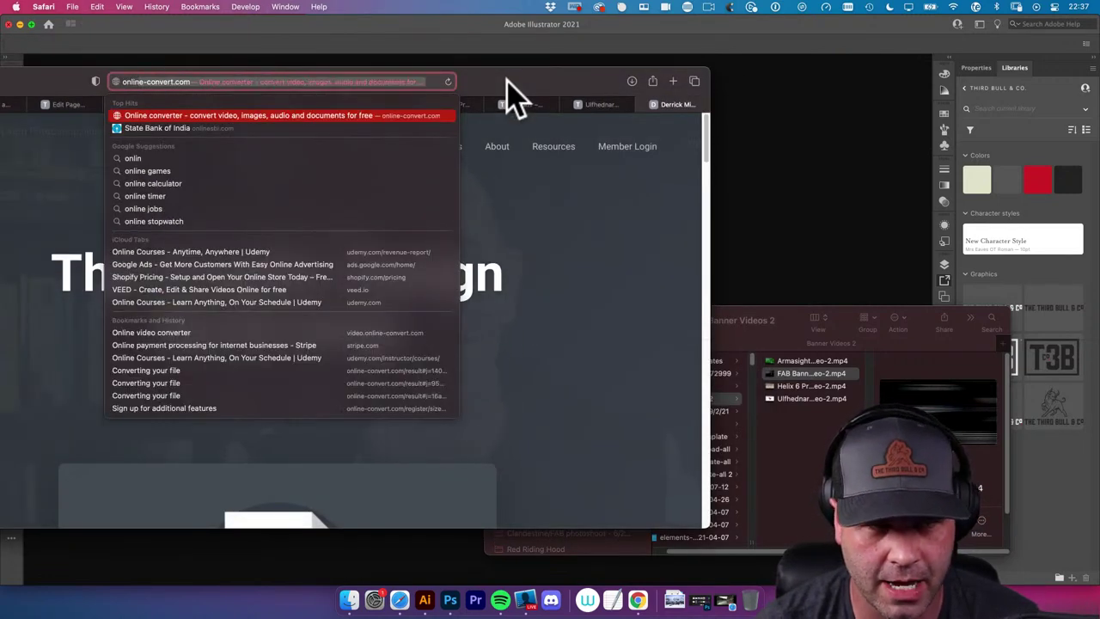
{"action": "key", "text": "Right"}
{"action": "key", "text": "Return"}
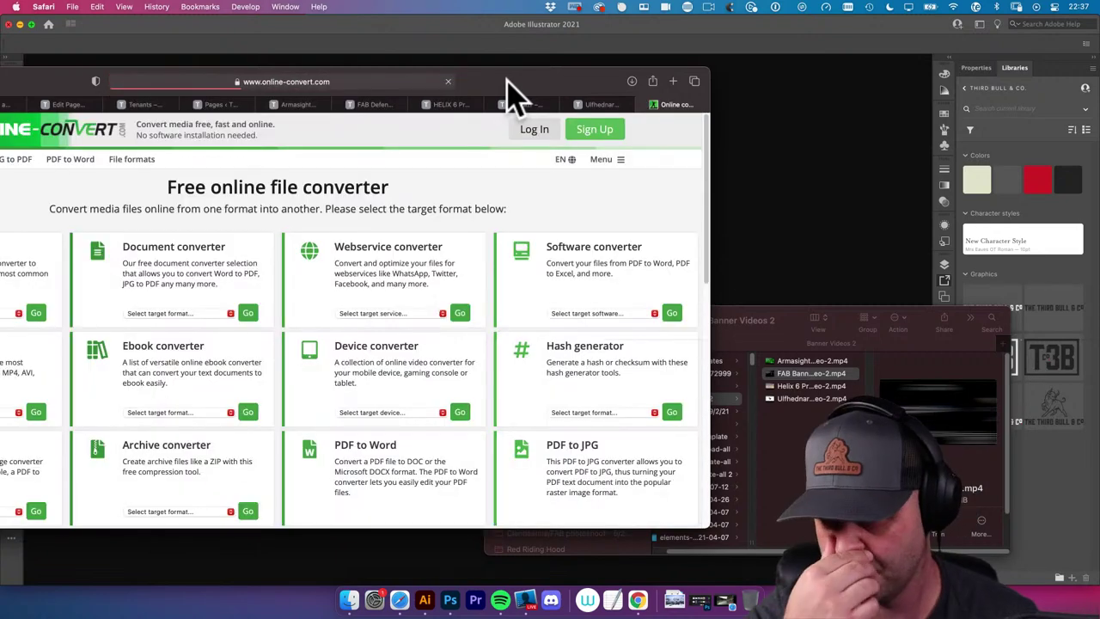
{"action": "left_click_drag", "start_coordinate": [537, 78], "coordinate": [704, 69]}
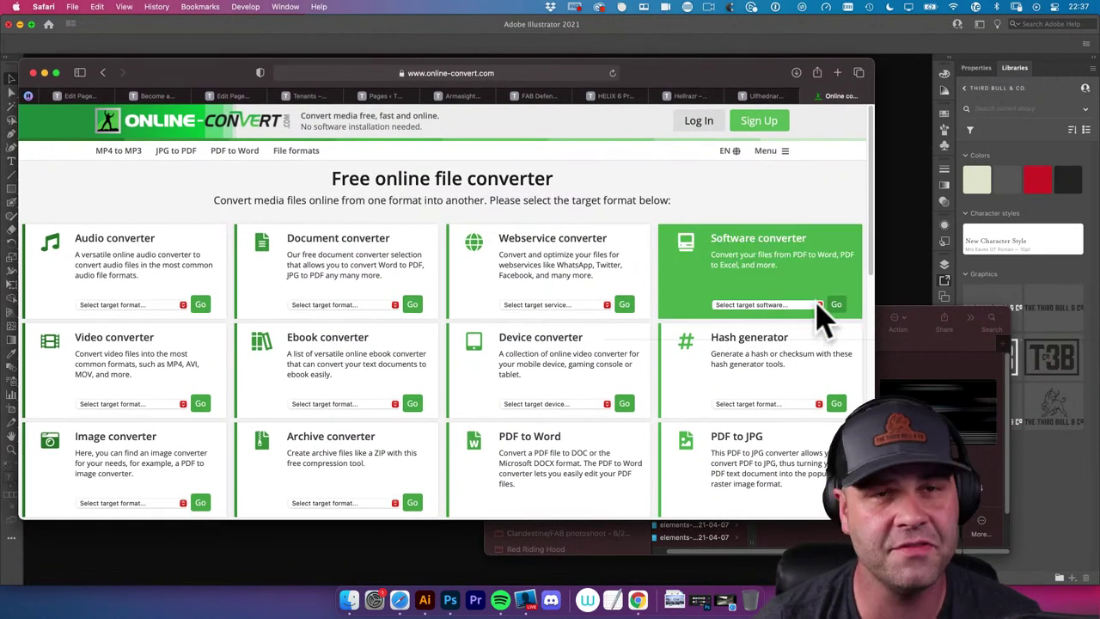
{"action": "mouse_move", "coordinate": [928, 325]}
{"action": "left_mouse_down"}
{"action": "mouse_move", "coordinate": [926, 342]}
{"action": "mouse_move", "coordinate": [931, 329]}
{"action": "mouse_move", "coordinate": [912, 312]}
{"action": "left_mouse_up"}
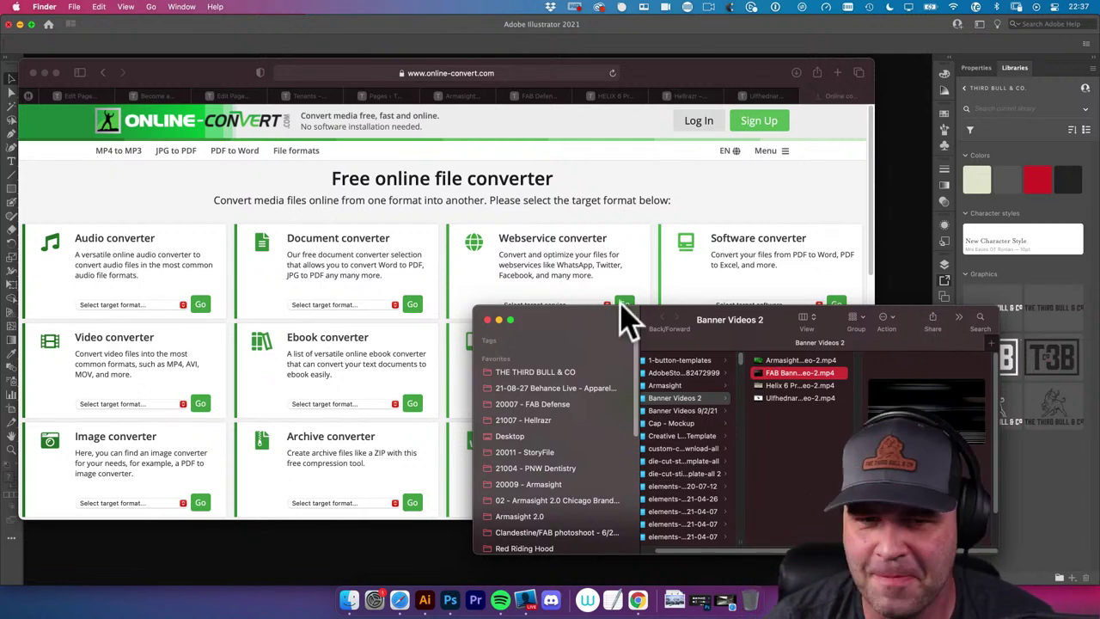
{"action": "left_click", "coordinate": [261, 193]}
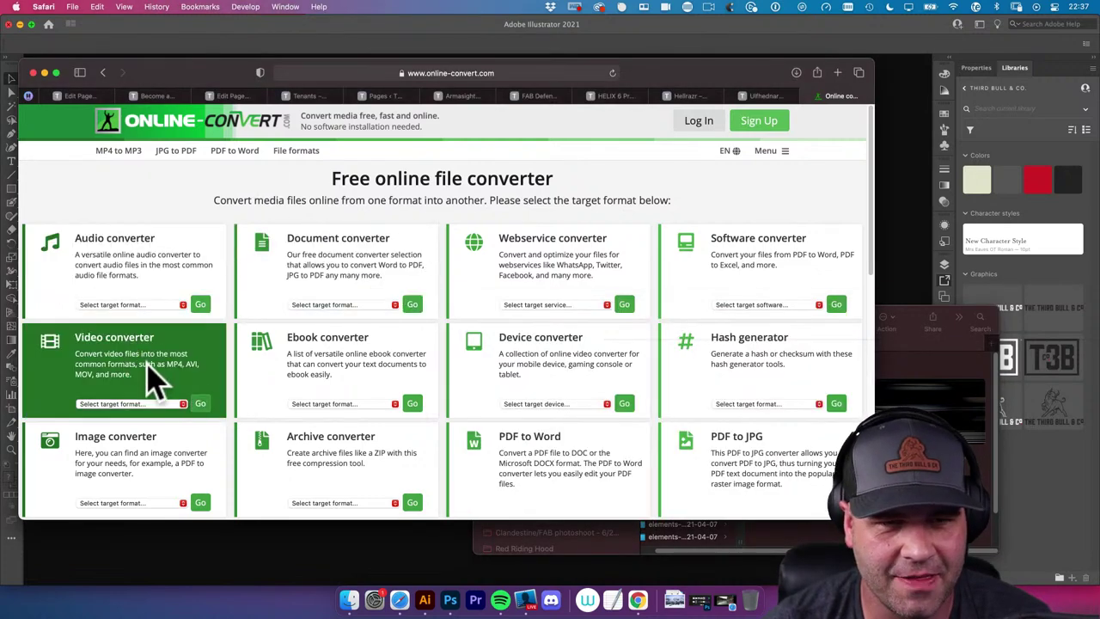
Open the Video converter section and arrange the Banner Videos 2 folder beside it
{"action": "left_click", "coordinate": [202, 404]}
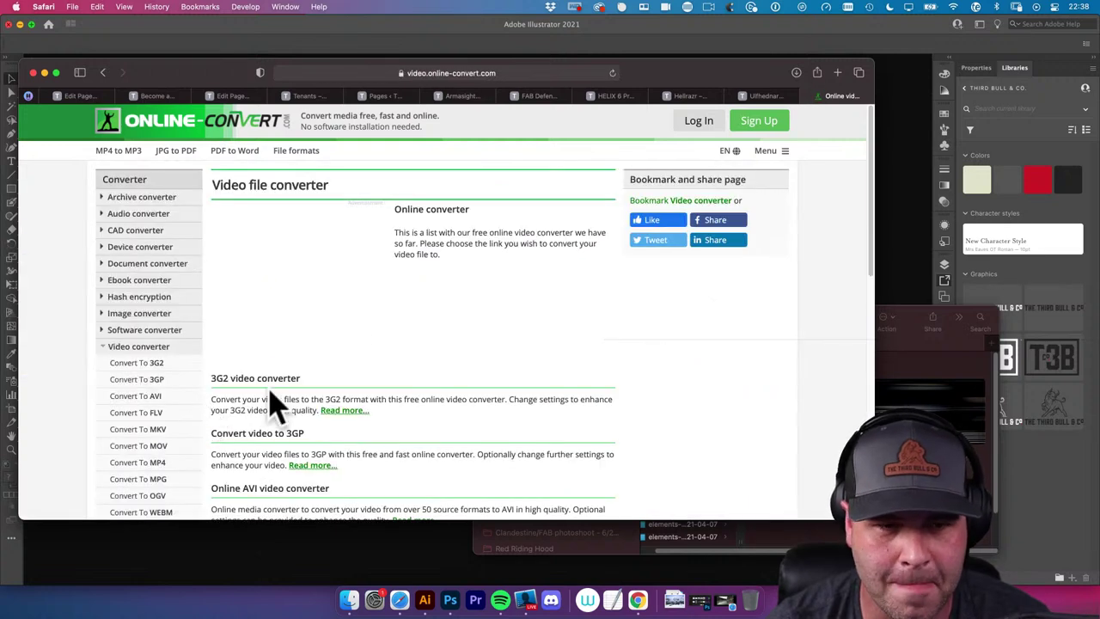
{"action": "scroll", "coordinate": [221, 341], "scroll_direction": "down", "scroll_amount": 2}
{"action": "scroll", "coordinate": [221, 342], "scroll_direction": "down", "scroll_amount": 1}
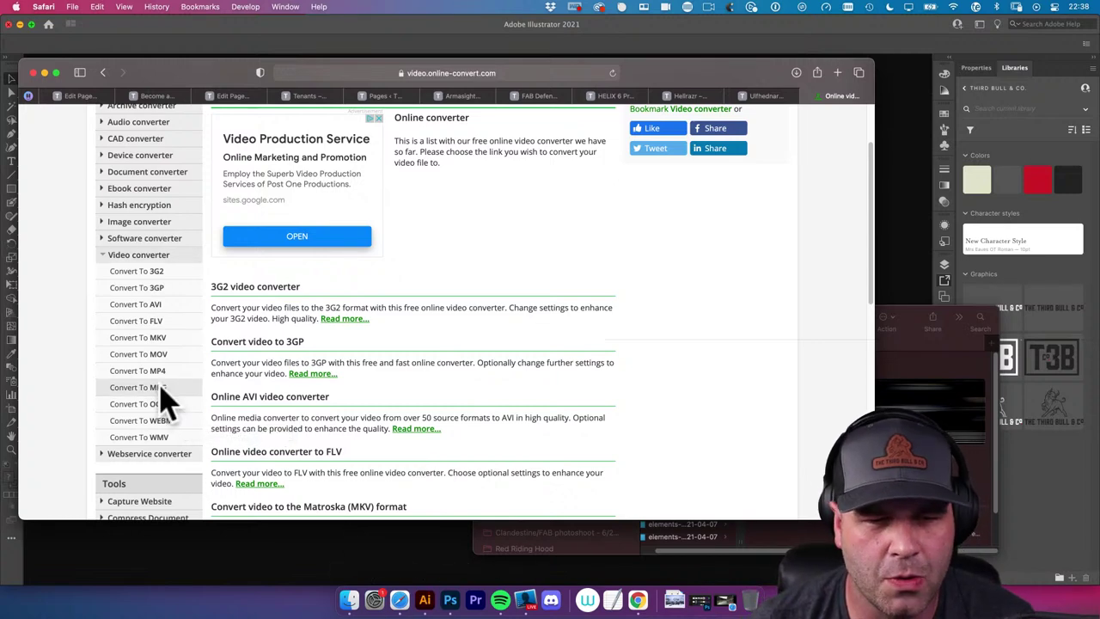
{"action": "left_click", "coordinate": [915, 318]}
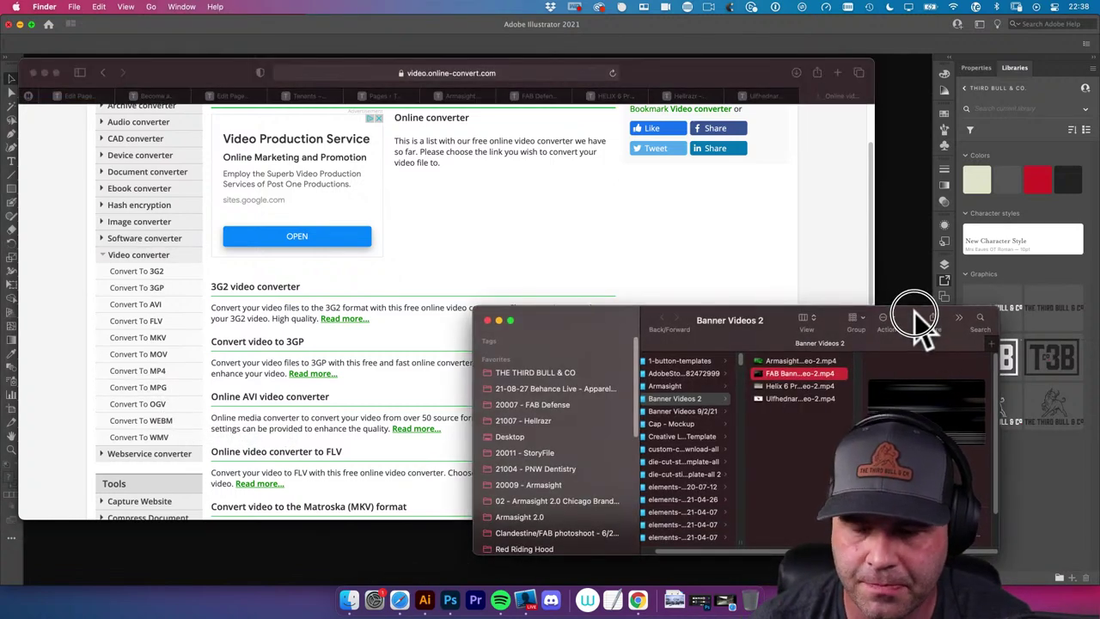
{"action": "left_click_drag", "start_coordinate": [915, 318], "coordinate": [915, 314]}
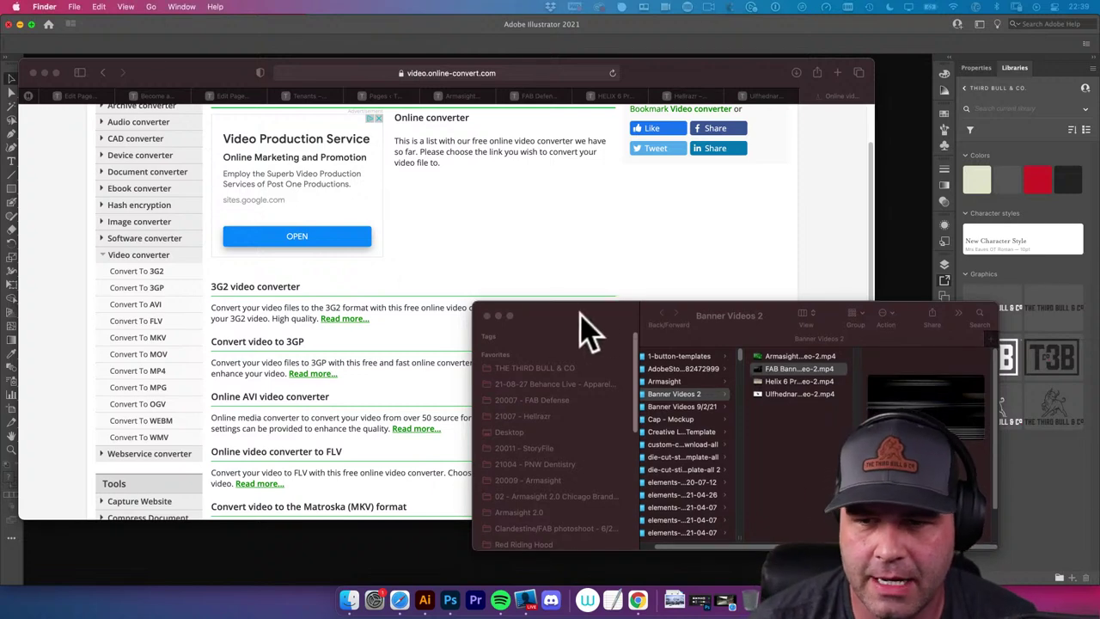
{"action": "left_click_drag", "start_coordinate": [582, 315], "coordinate": [628, 329]}
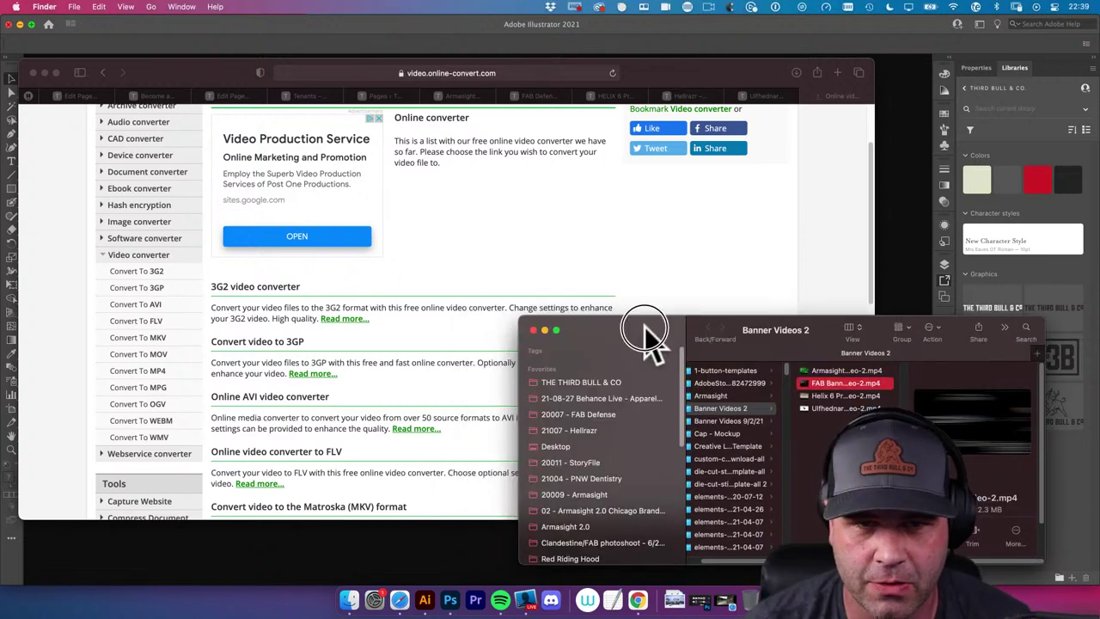
{"action": "left_click_drag", "start_coordinate": [644, 326], "coordinate": [670, 346]}
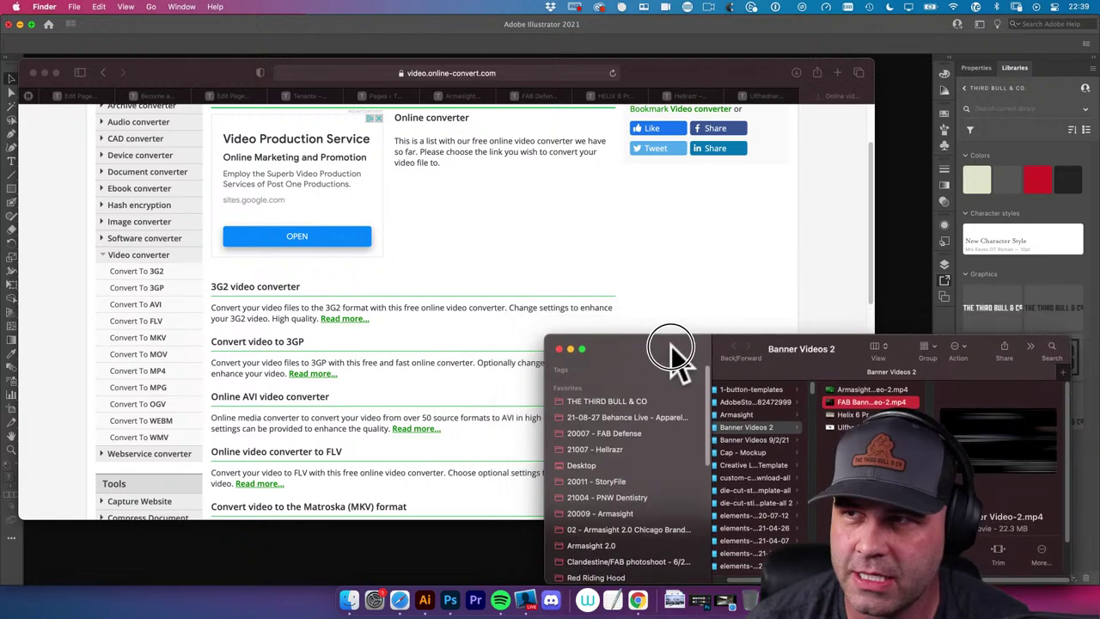
{"action": "left_click", "coordinate": [574, 256]}
Quick Look FAB Banner Video-2.mp4 again, skimming through it, then return to the converter
{"action": "scroll", "coordinate": [575, 258], "scroll_direction": "up", "scroll_amount": 2}
{"action": "scroll", "coordinate": [572, 249], "scroll_direction": "up", "scroll_amount": 2}
{"action": "scroll", "coordinate": [566, 258], "scroll_direction": "down", "scroll_amount": 4}
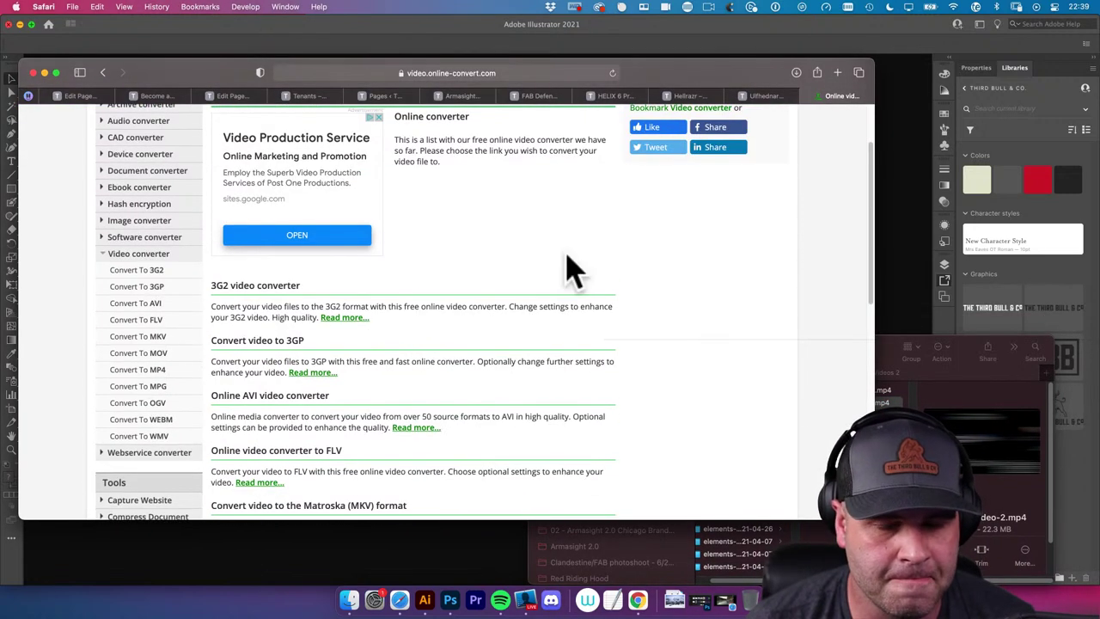
{"action": "left_click", "coordinate": [889, 400]}
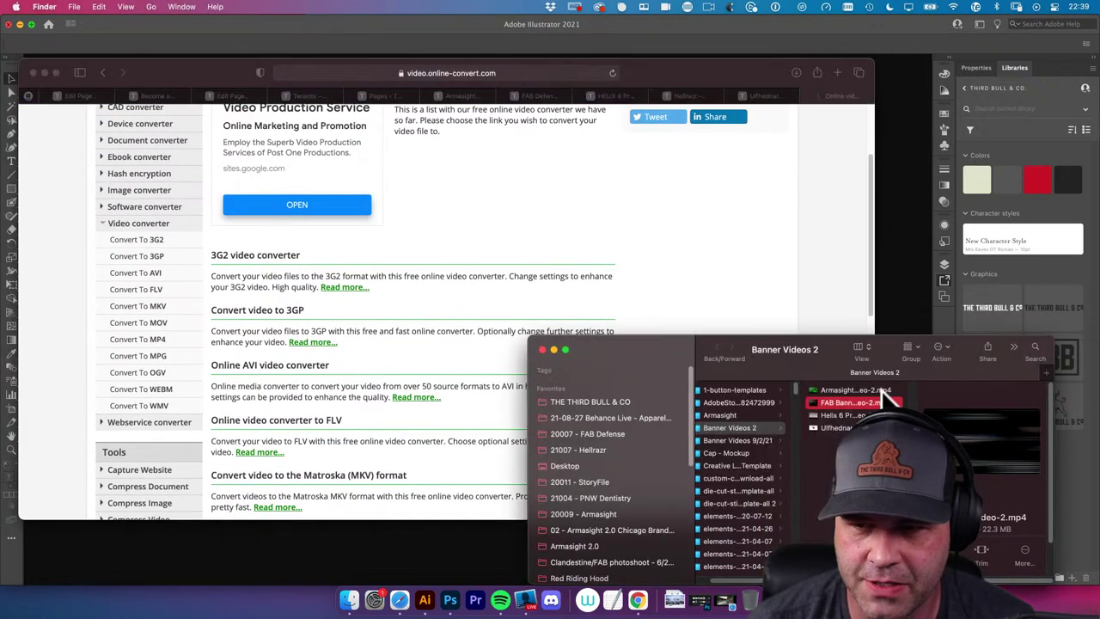
{"action": "key", "text": "space"}
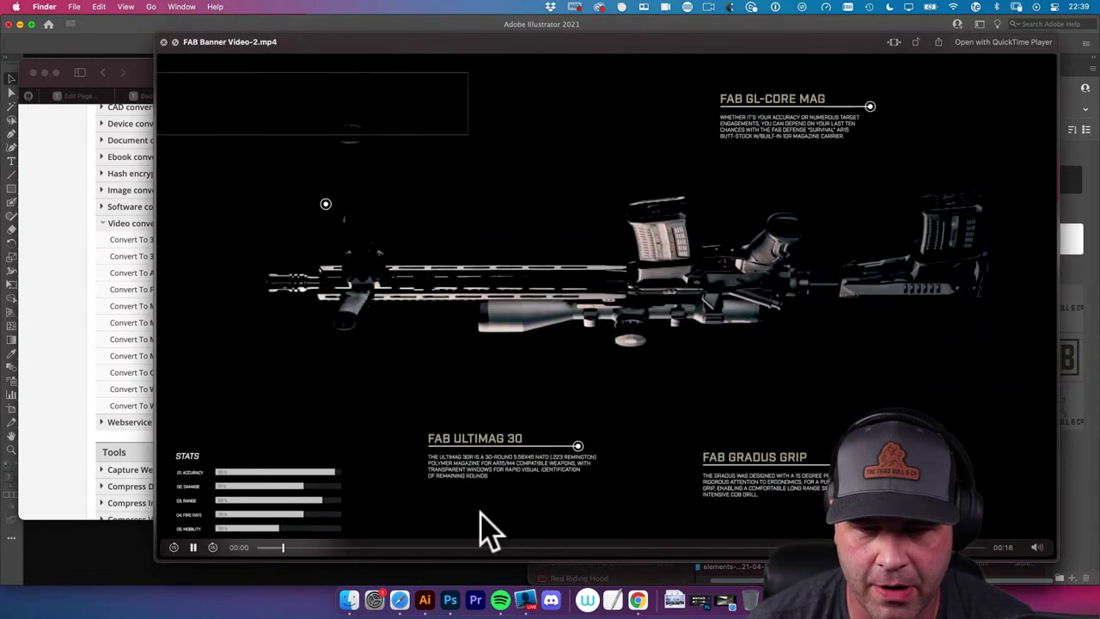
{"action": "left_click_drag", "start_coordinate": [454, 546], "coordinate": [709, 547]}
{"action": "key", "text": "space"}
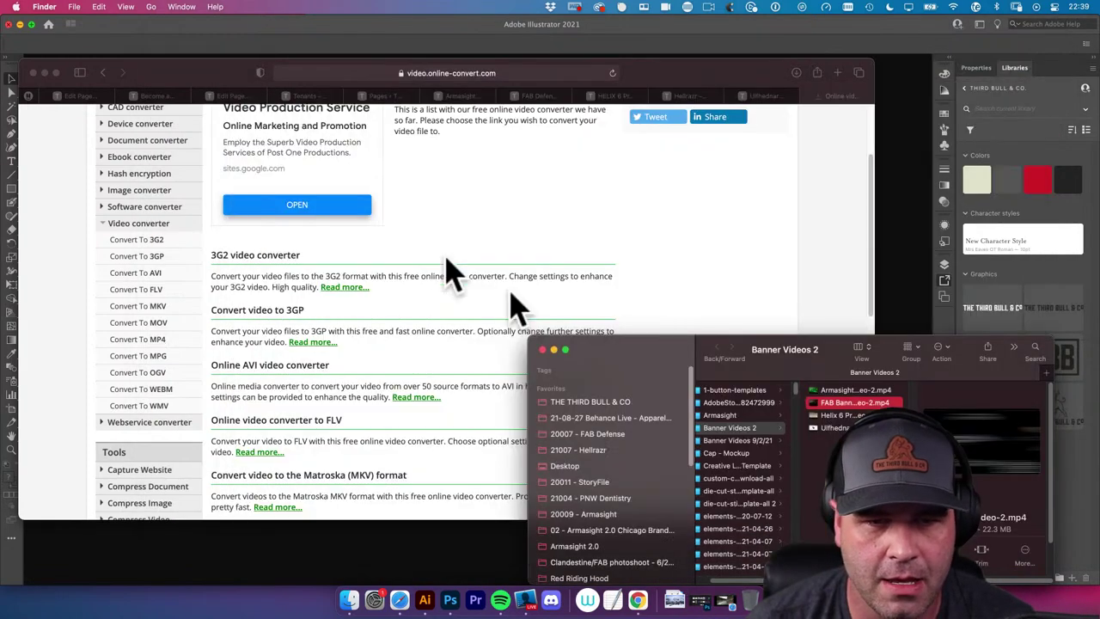
{"action": "left_click", "coordinate": [84, 230]}
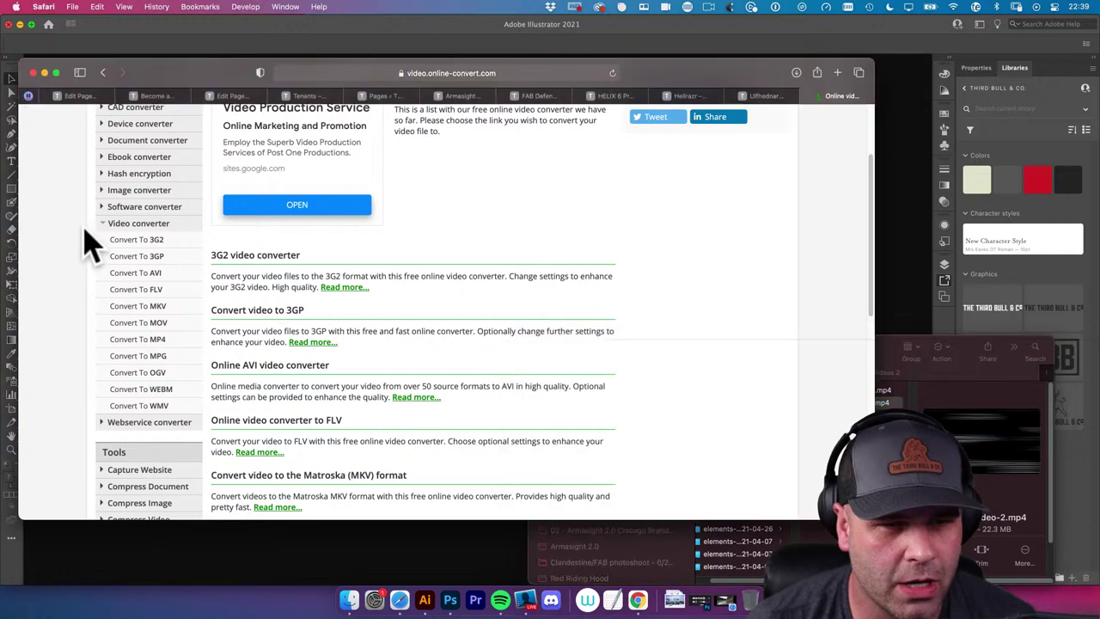
Open online-convert.com's OGV video converter page
{"action": "left_click", "coordinate": [163, 375]}
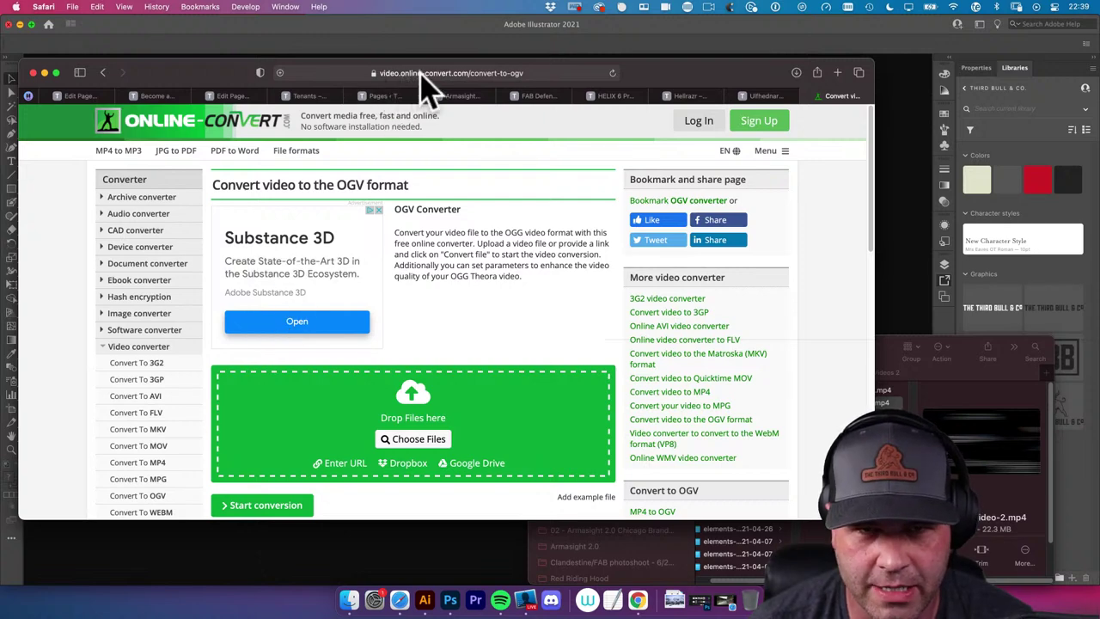
{"action": "scroll", "coordinate": [490, 215], "scroll_direction": "down", "scroll_amount": 3}
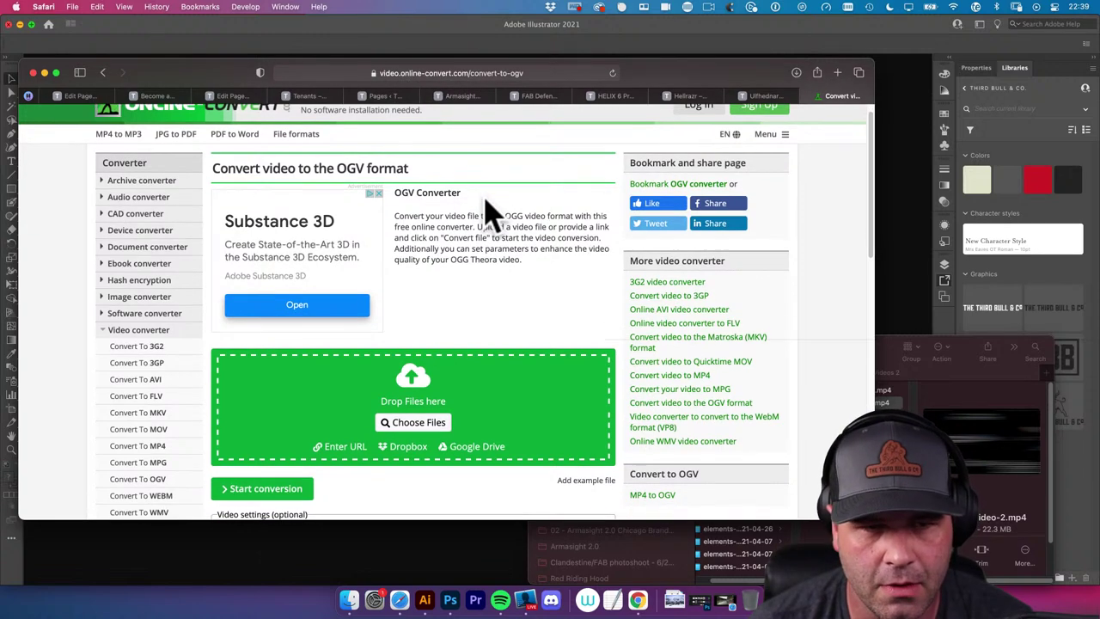
{"action": "scroll", "coordinate": [487, 215], "scroll_direction": "down", "scroll_amount": 5}
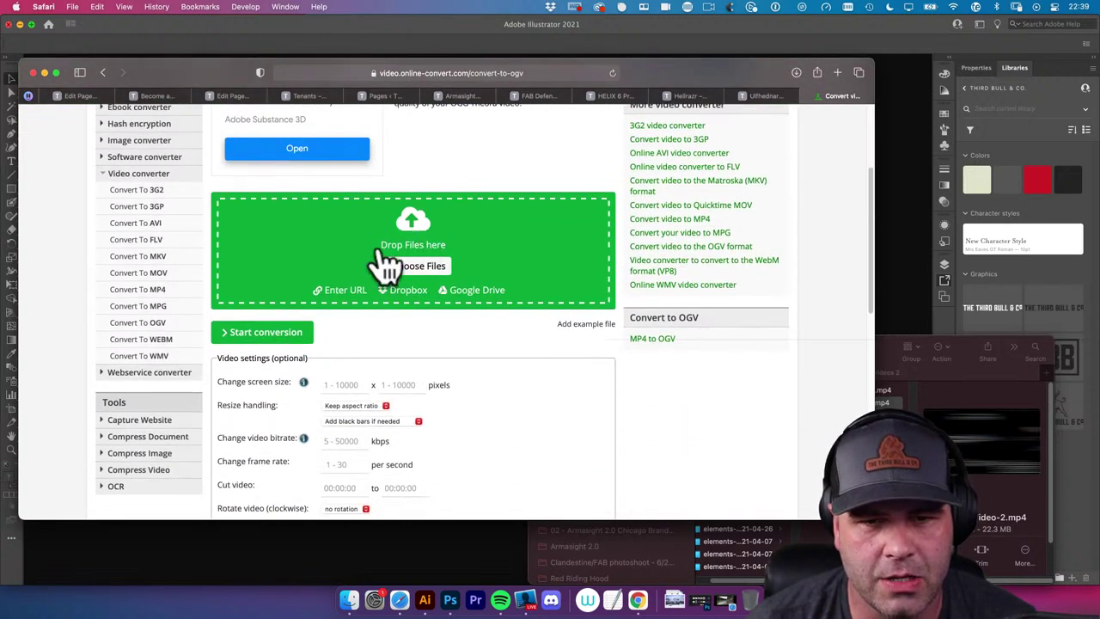
{"action": "scroll", "coordinate": [412, 268], "scroll_direction": "up", "scroll_amount": 3}
{"action": "scroll", "coordinate": [403, 268], "scroll_direction": "down", "scroll_amount": 2}
{"action": "scroll", "coordinate": [400, 269], "scroll_direction": "up", "scroll_amount": 2}
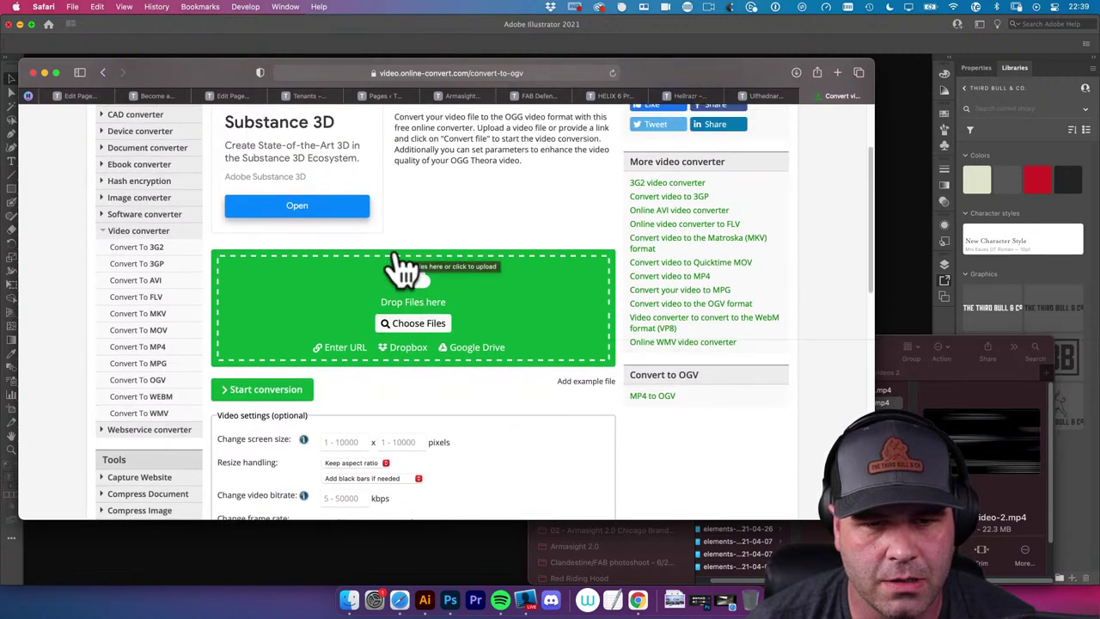
Drag FAB Banner Video-2.mp4 (21.24 MB) from Finder onto the converter's drop area
{"action": "left_click", "coordinate": [898, 378]}
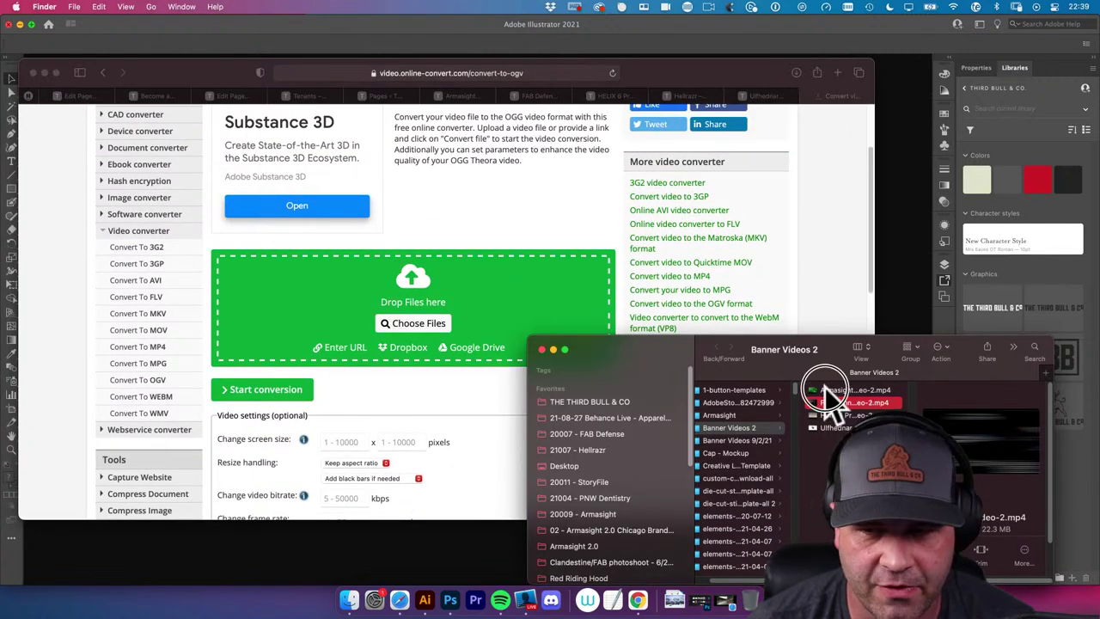
{"action": "left_click_drag", "start_coordinate": [825, 391], "coordinate": [417, 335]}
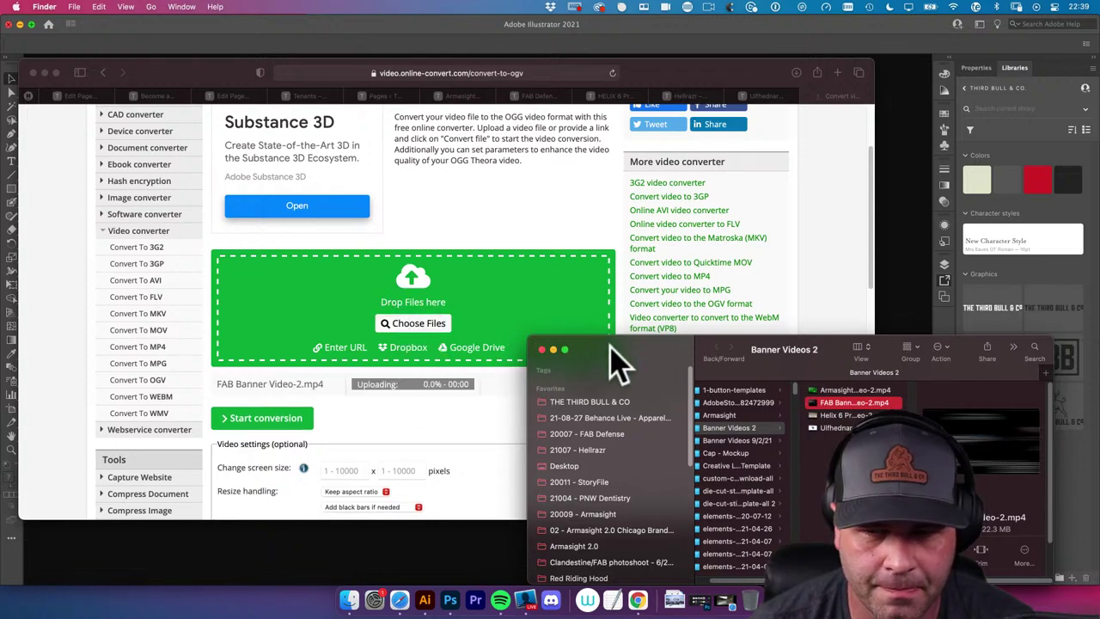
{"action": "left_click_drag", "start_coordinate": [619, 361], "coordinate": [627, 405]}
{"action": "scroll", "coordinate": [479, 378], "scroll_direction": "down", "scroll_amount": 2}
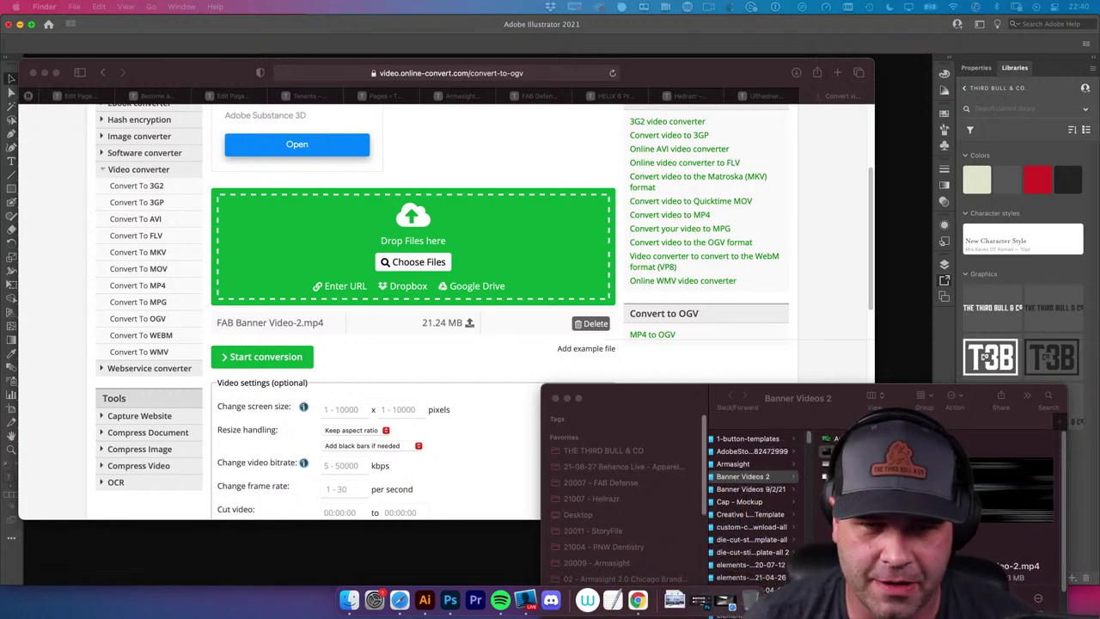
{"action": "left_click", "coordinate": [472, 365]}
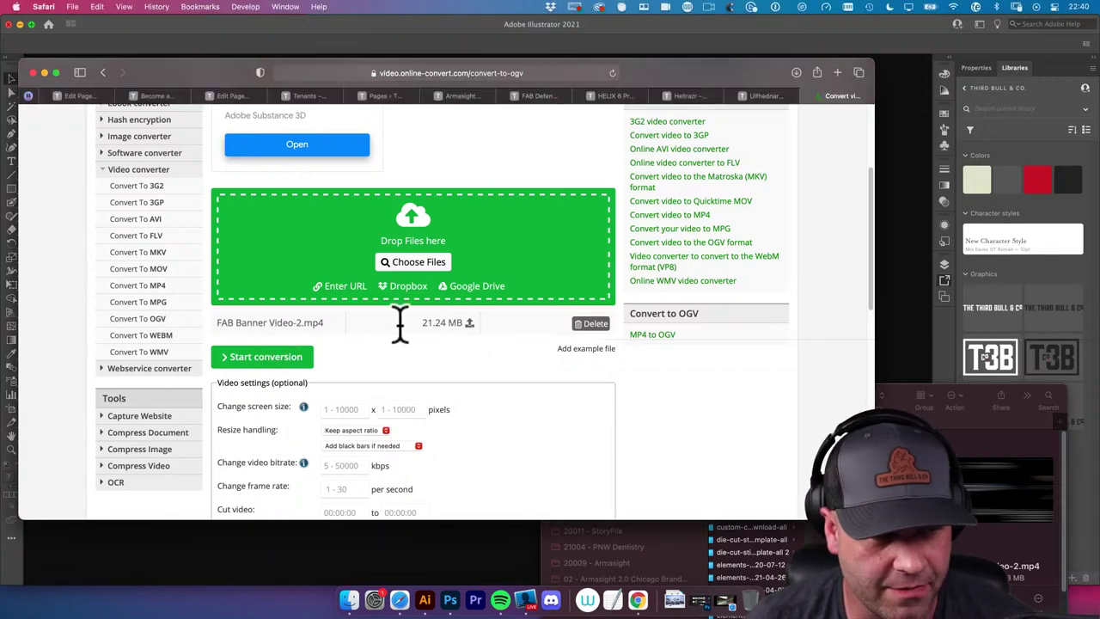
Start the OGV conversion and wait for FAB Banner Video-2.ogv (7.98 MB) to be ready
{"action": "left_click", "coordinate": [281, 356]}
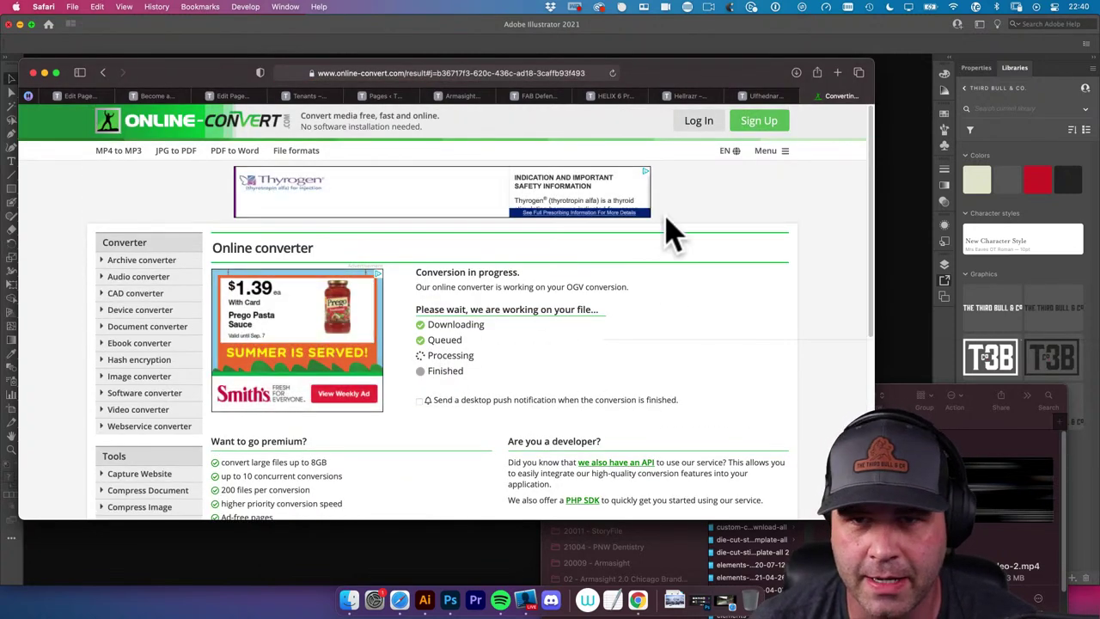
{"action": "mouse_move", "coordinate": [674, 91]}
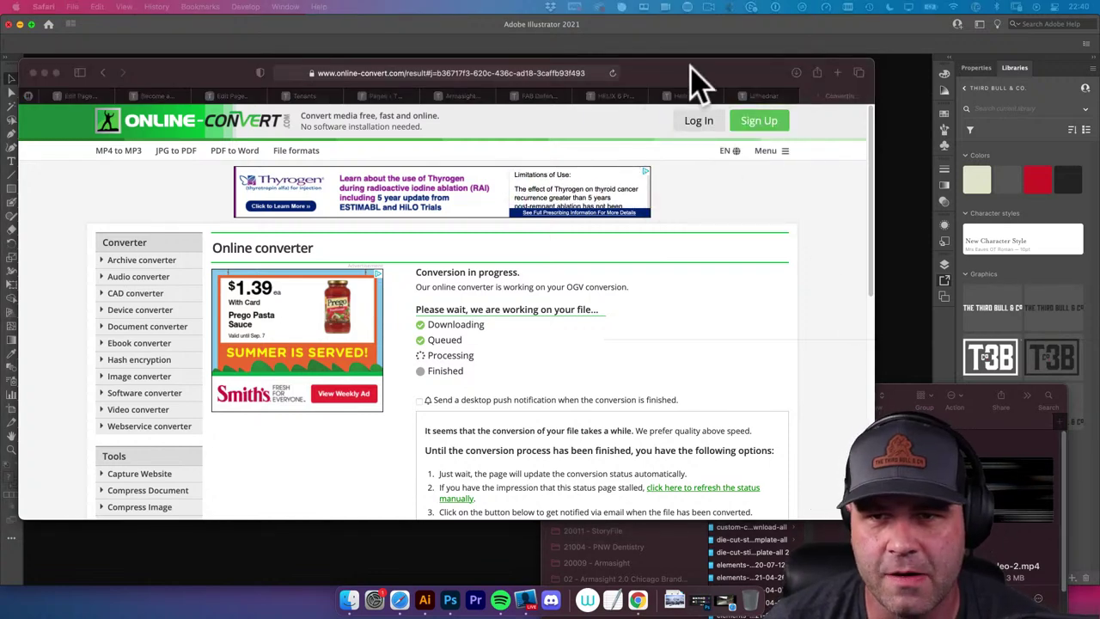
{"action": "left_click_drag", "start_coordinate": [690, 65], "coordinate": [745, 63]}
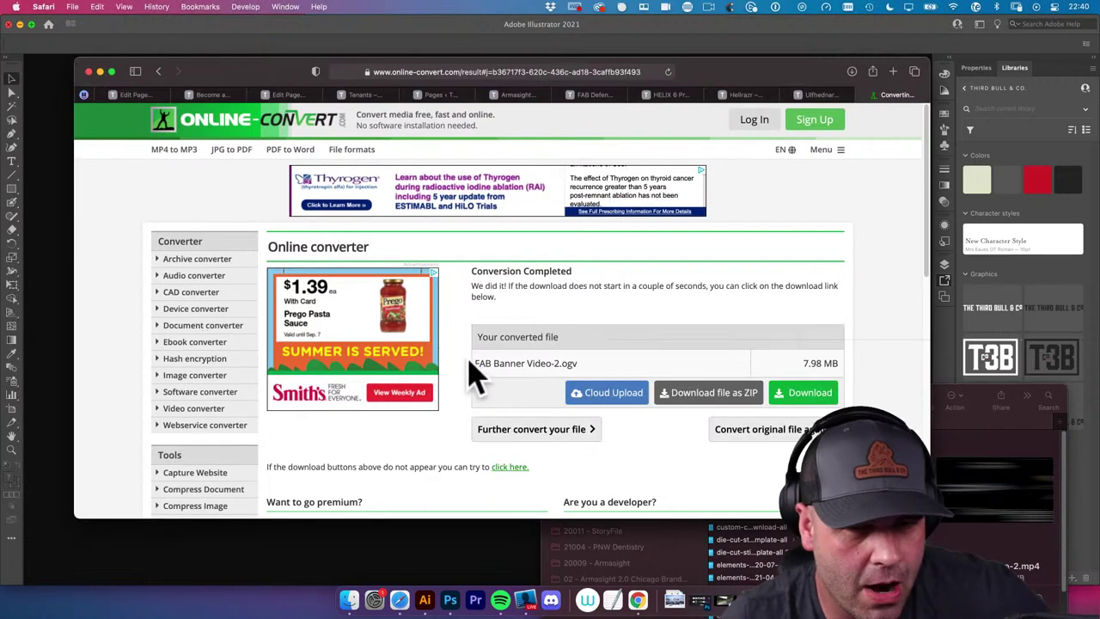
{"action": "scroll", "coordinate": [481, 369], "scroll_direction": "down", "scroll_amount": 3}
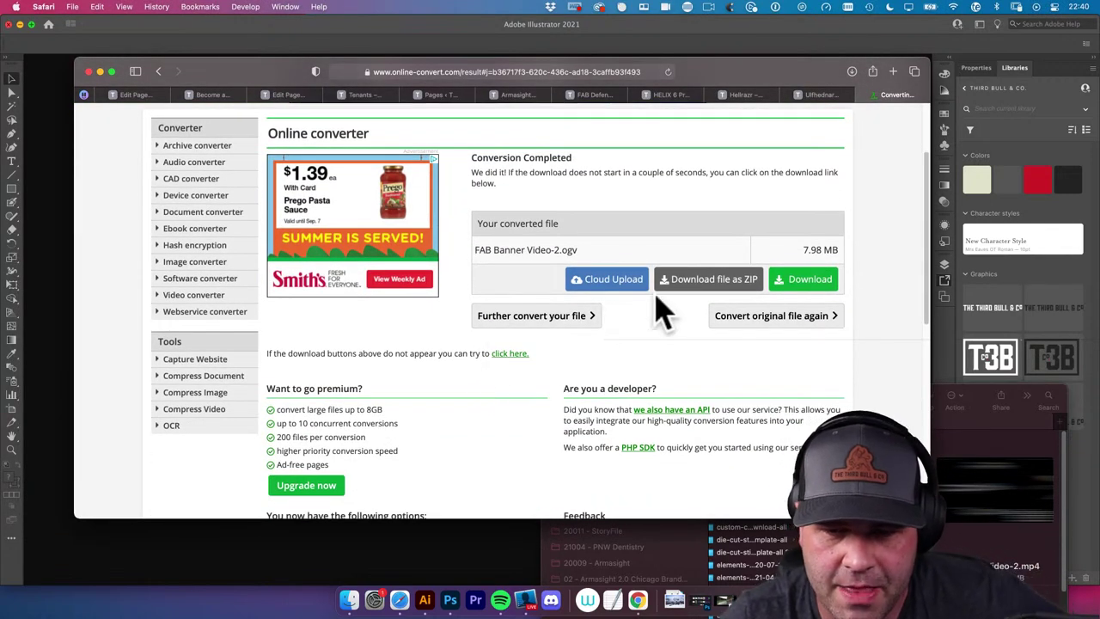
{"action": "left_click", "coordinate": [675, 600]}
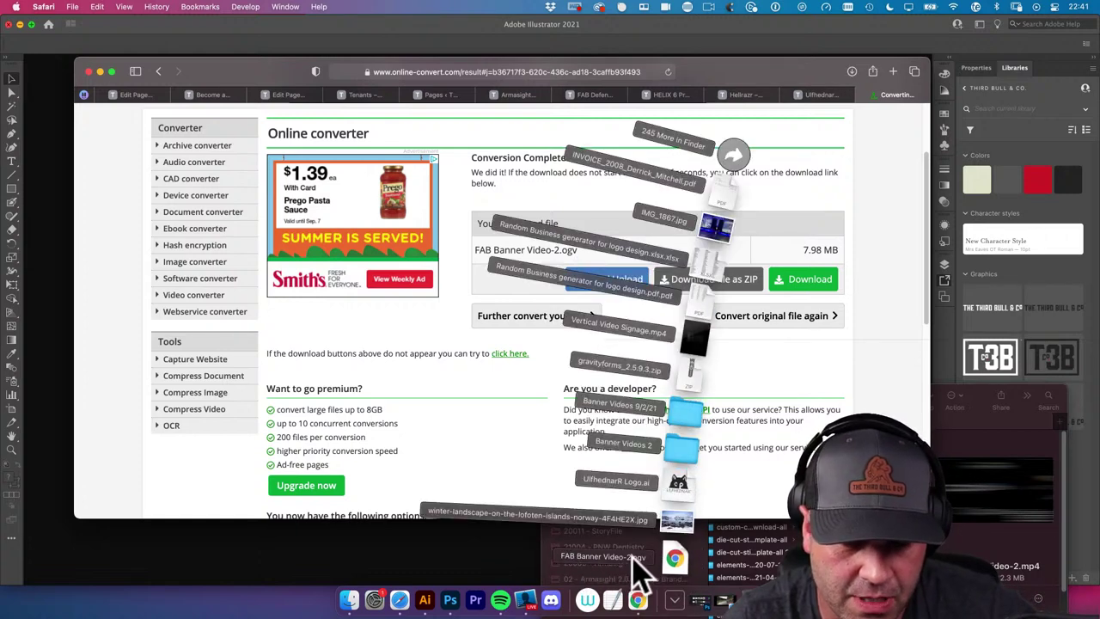
{"action": "left_click", "coordinate": [681, 603]}
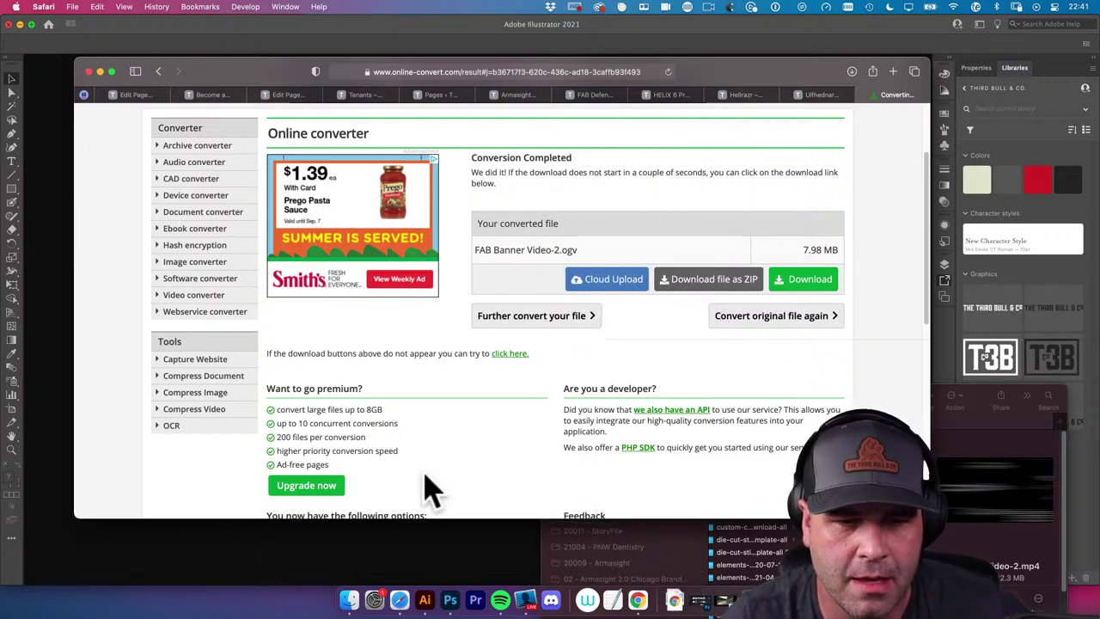
{"action": "left_click", "coordinate": [395, 278]}
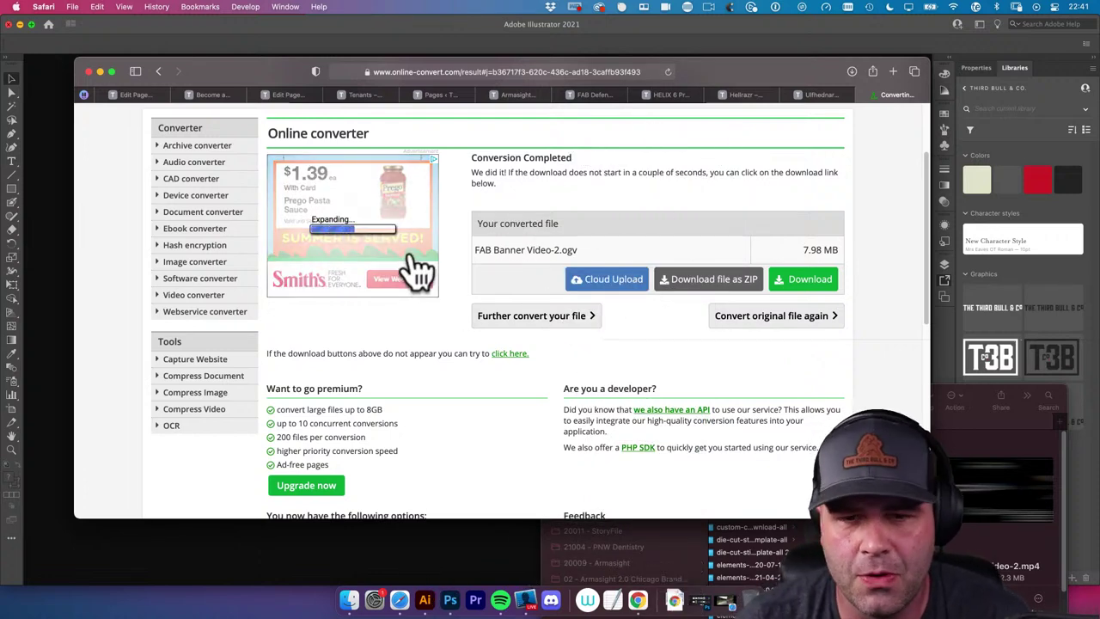
Choose to convert the original file again and pick the WEBM video converter
{"action": "left_click", "coordinate": [533, 319]}
{"action": "scroll", "coordinate": [577, 369], "scroll_direction": "down", "scroll_amount": 5}
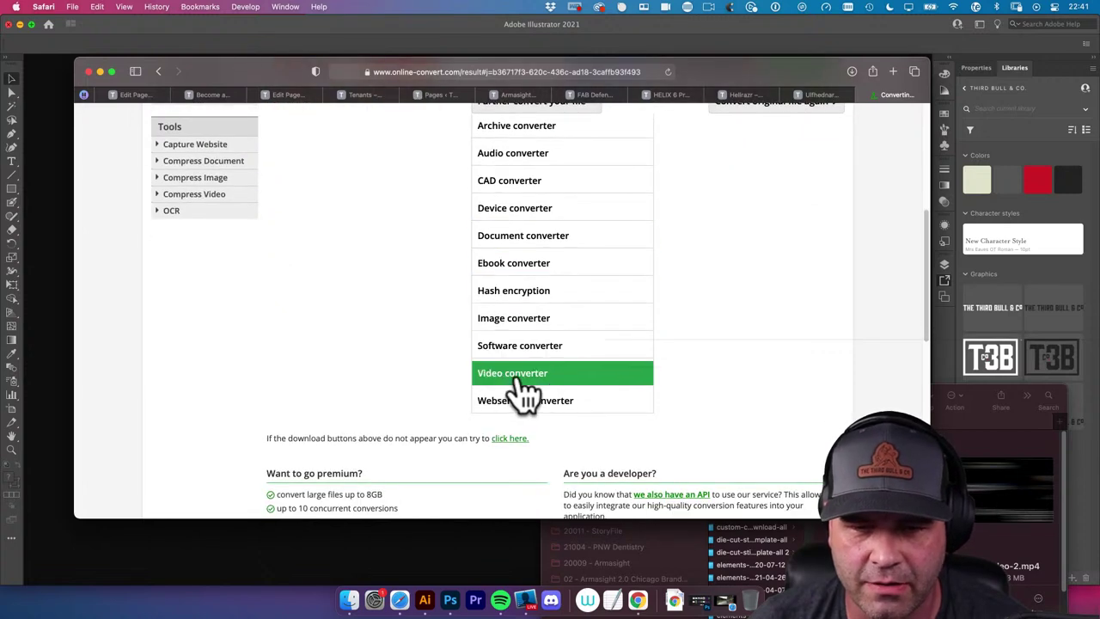
{"action": "scroll", "coordinate": [524, 395], "scroll_direction": "up", "scroll_amount": 7}
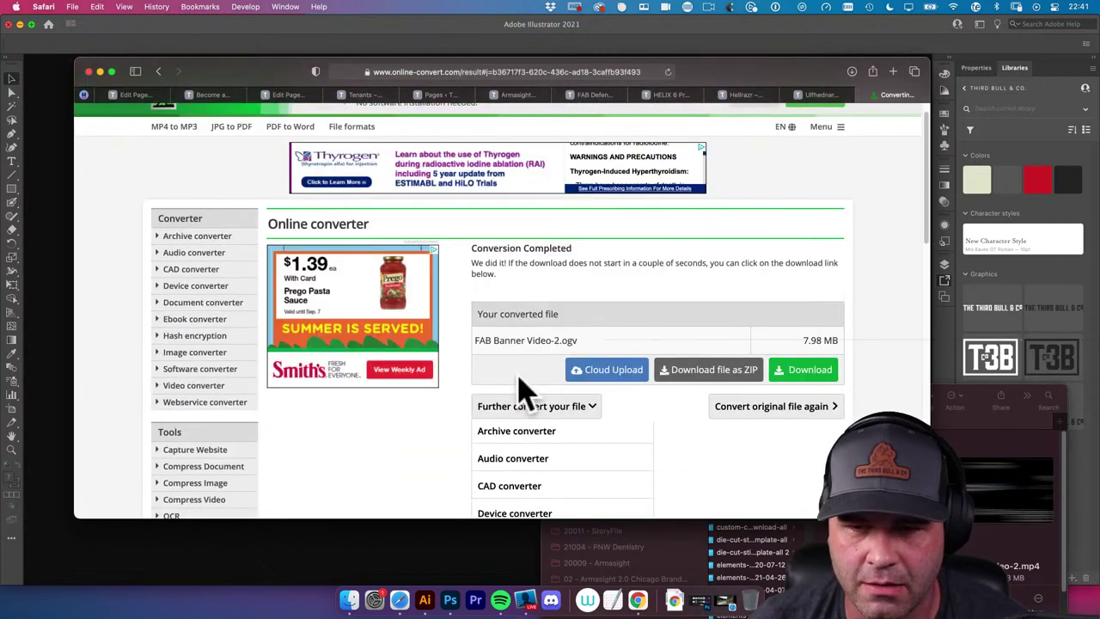
{"action": "left_click", "coordinate": [701, 466]}
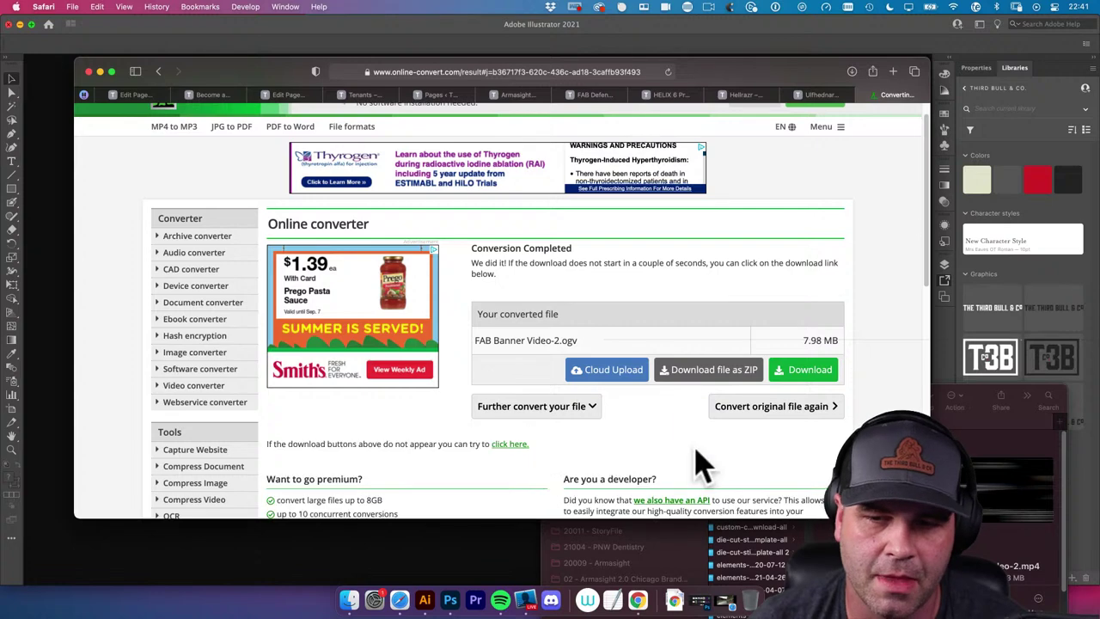
{"action": "left_click", "coordinate": [767, 421]}
{"action": "scroll", "coordinate": [767, 421], "scroll_direction": "down", "scroll_amount": 8}
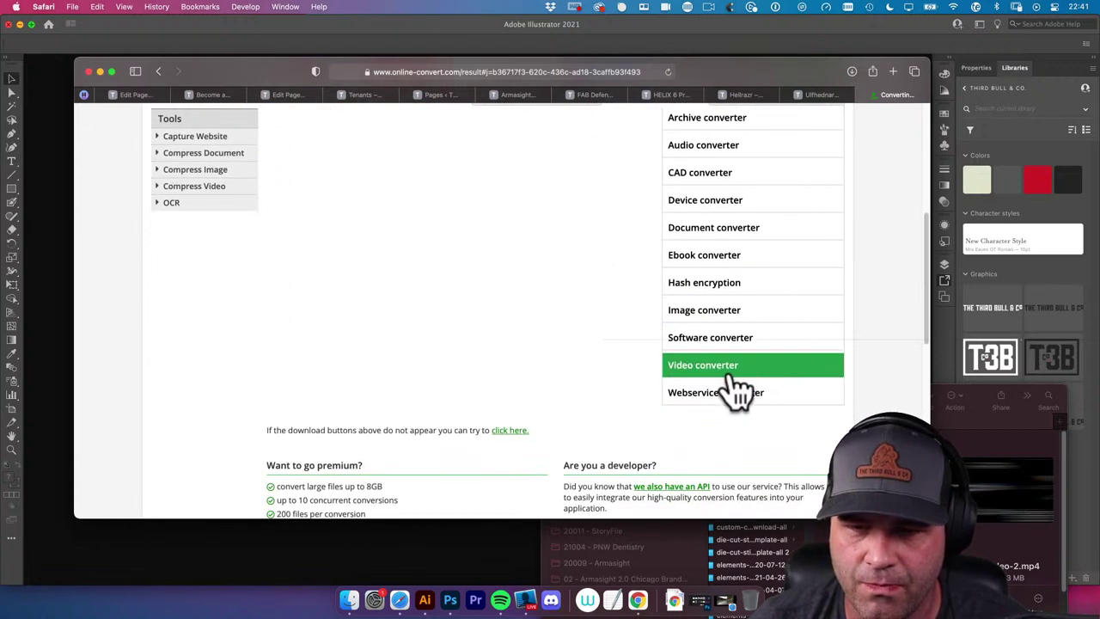
{"action": "mouse_move", "coordinate": [730, 376]}
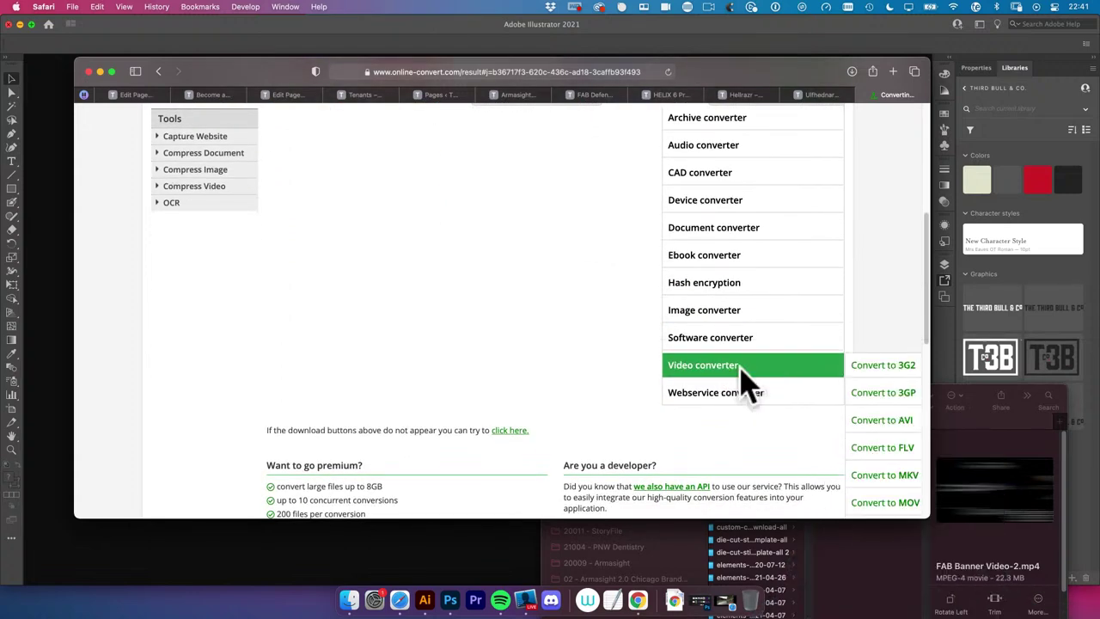
{"action": "scroll", "coordinate": [898, 421], "scroll_direction": "down", "scroll_amount": 1}
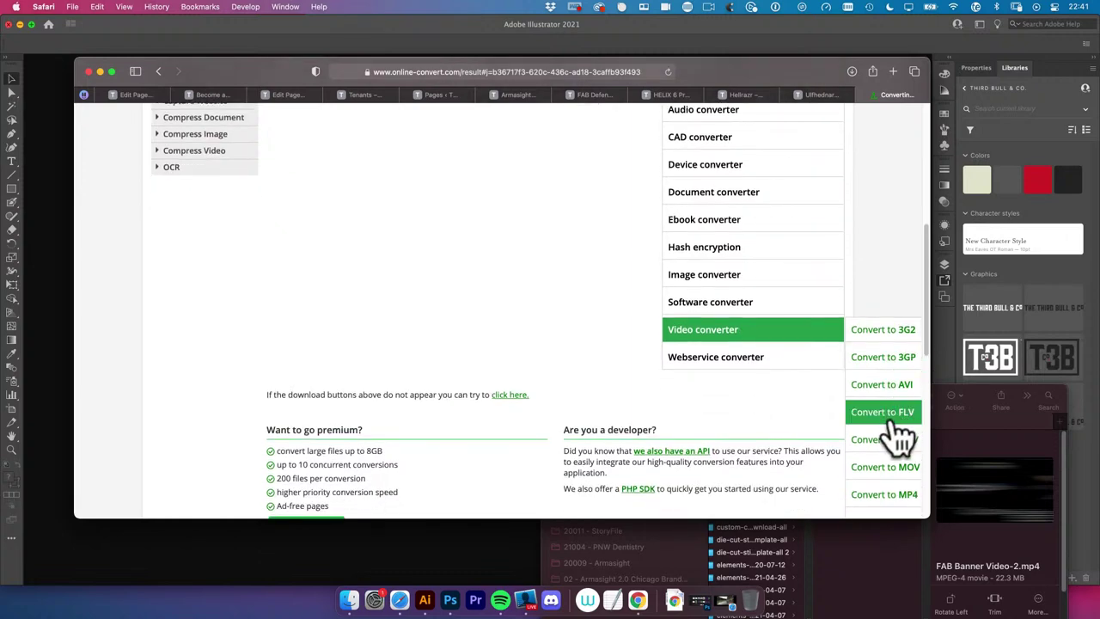
{"action": "scroll", "coordinate": [896, 438], "scroll_direction": "down", "scroll_amount": 4}
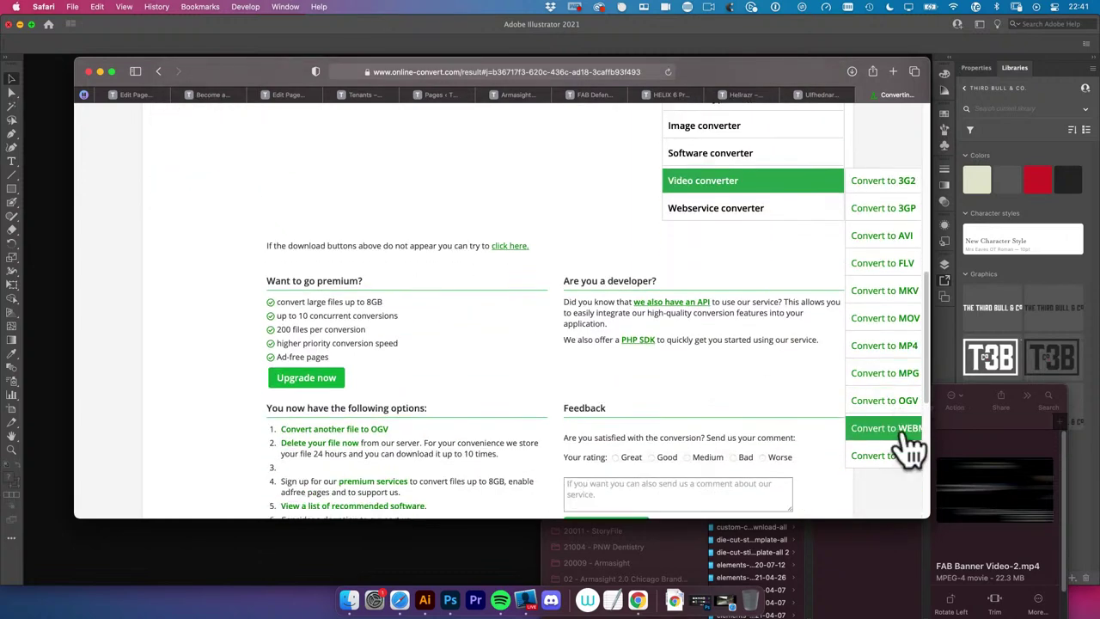
{"action": "left_click_drag", "start_coordinate": [927, 512], "coordinate": [958, 468]}
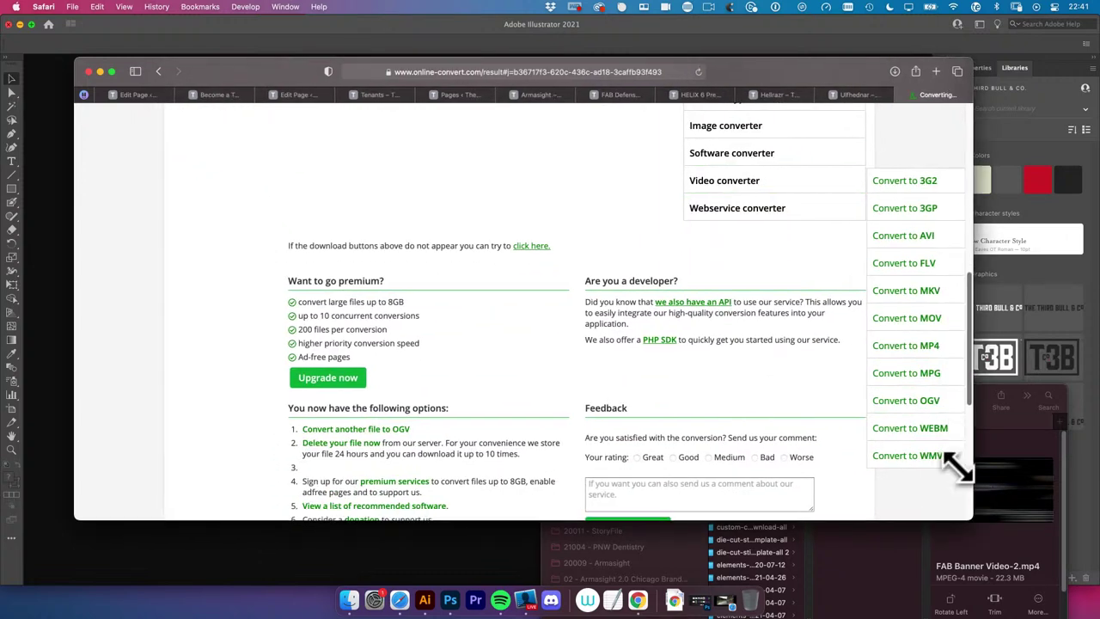
{"action": "left_click", "coordinate": [912, 428]}
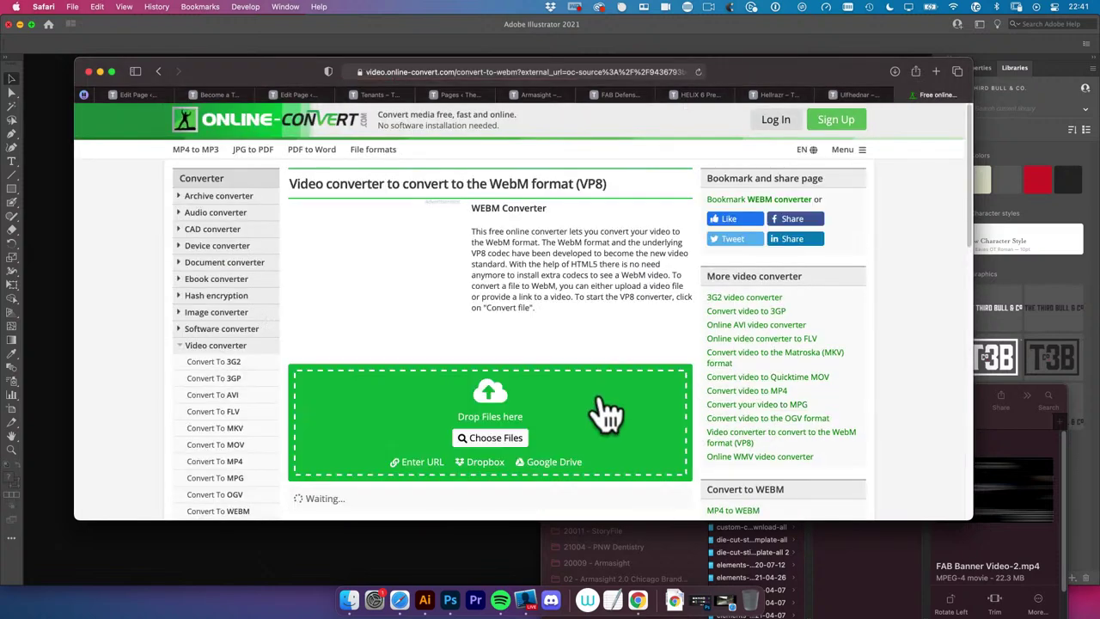
Confirm FAB Banner Video-2.mp4 (21.24 MB) is queued in the WebM converter
{"action": "scroll", "coordinate": [608, 401], "scroll_direction": "down", "scroll_amount": 5}
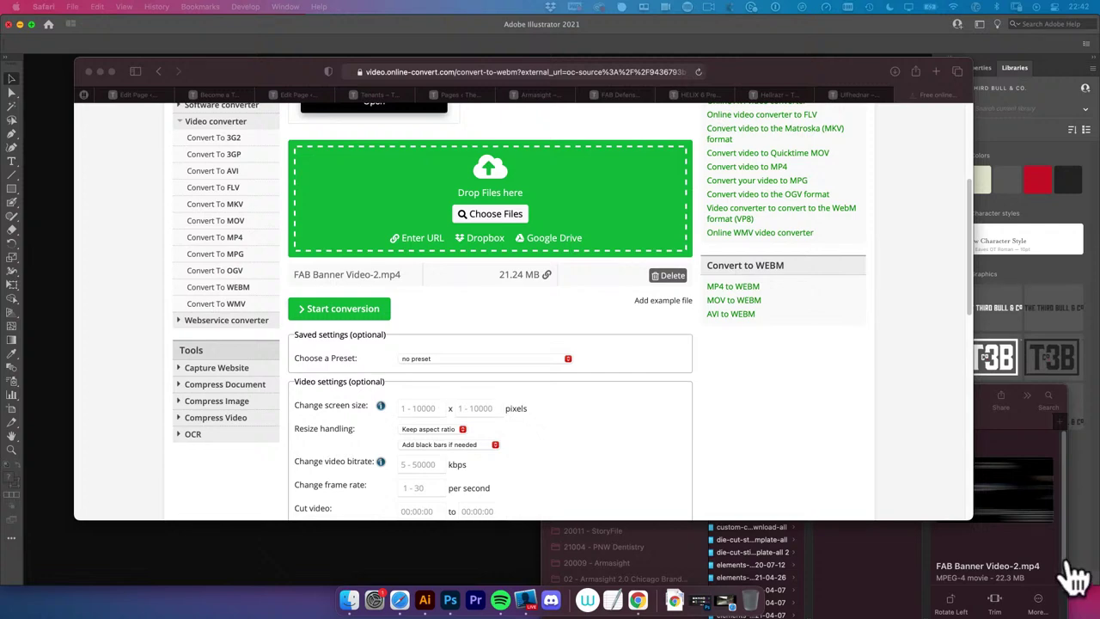
{"action": "left_click", "coordinate": [785, 76]}
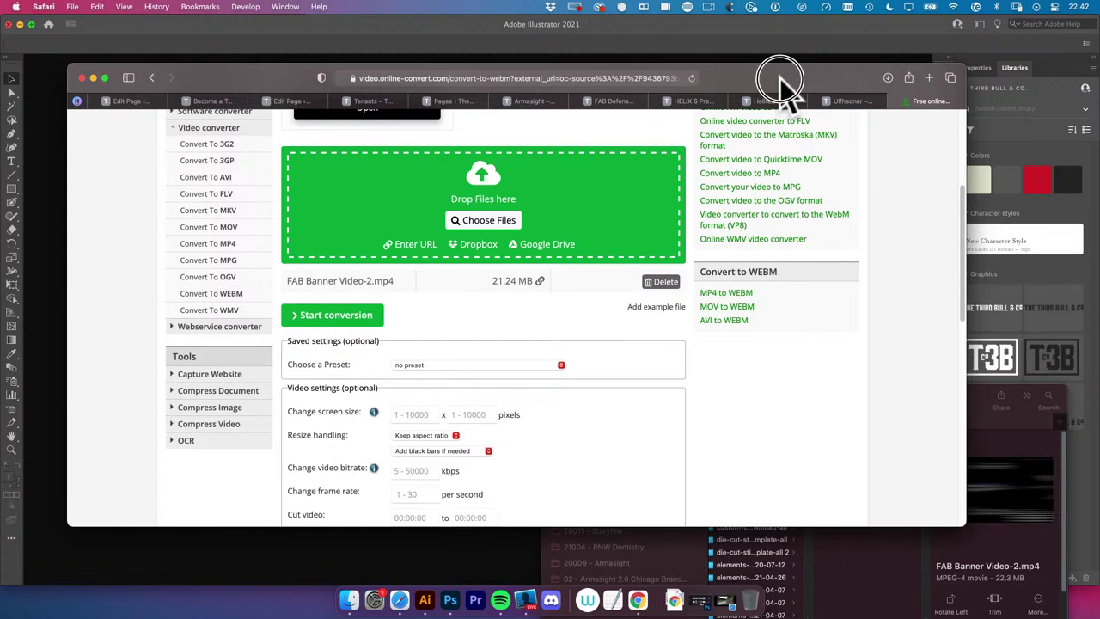
In a new window, search Google Images for 'jack in the box jr bacon cheeseburger' and browse the results
{"action": "key", "text": "super+n"}
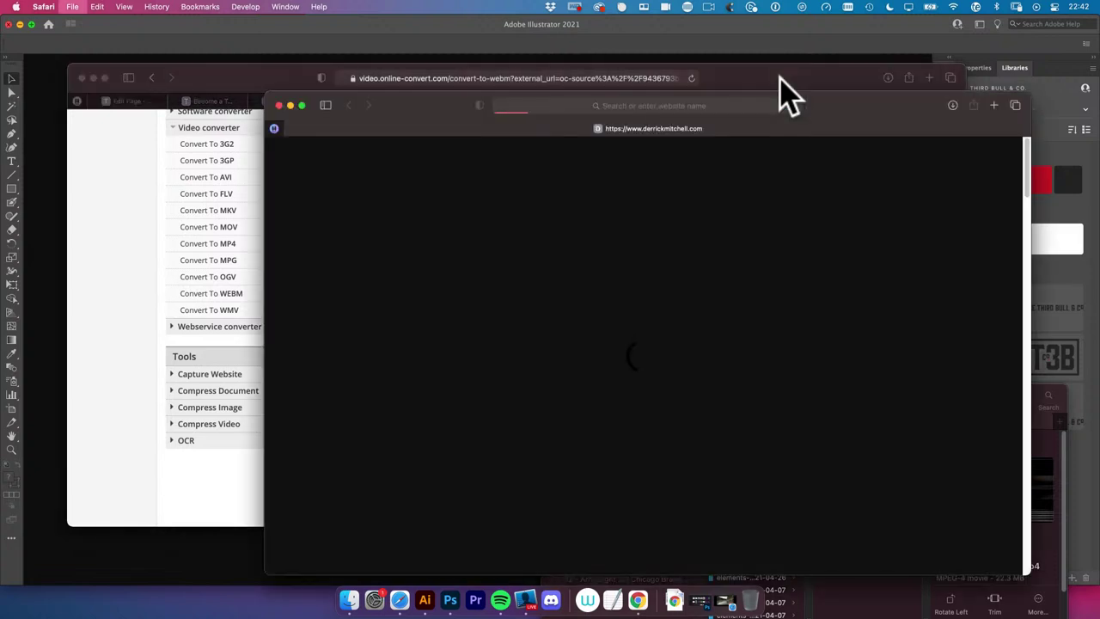
{"action": "key", "text": "super+l"}
{"action": "type", "text": "jackbox.tv in the box j"}
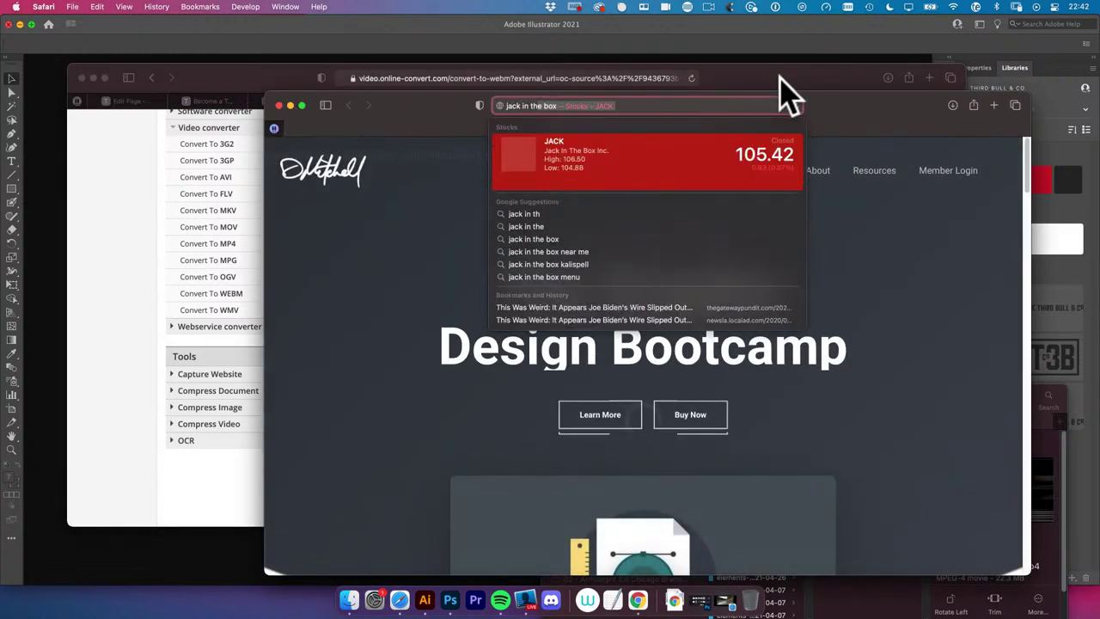
{"action": "type", "text": "r b"}
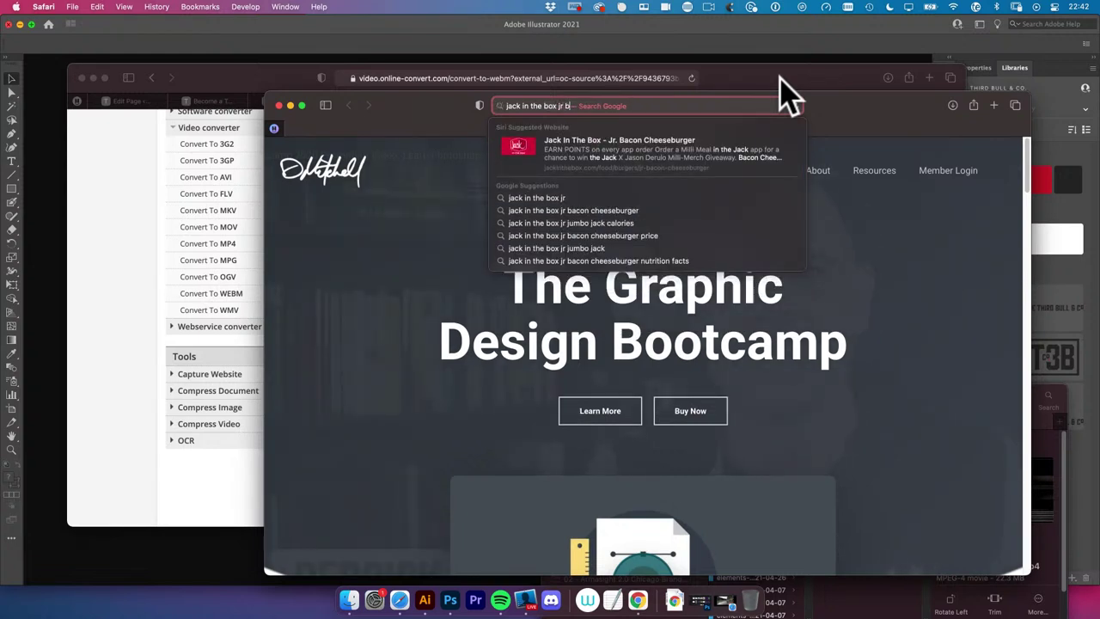
{"action": "type", "text": "acon cheeseburger"}
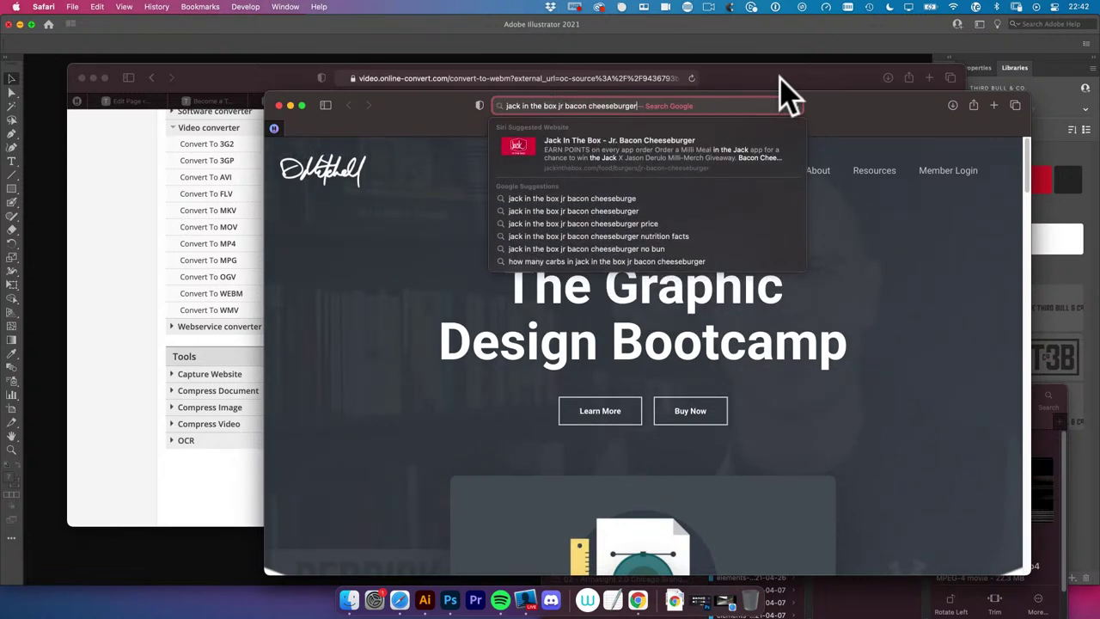
{"action": "key", "text": "Return"}
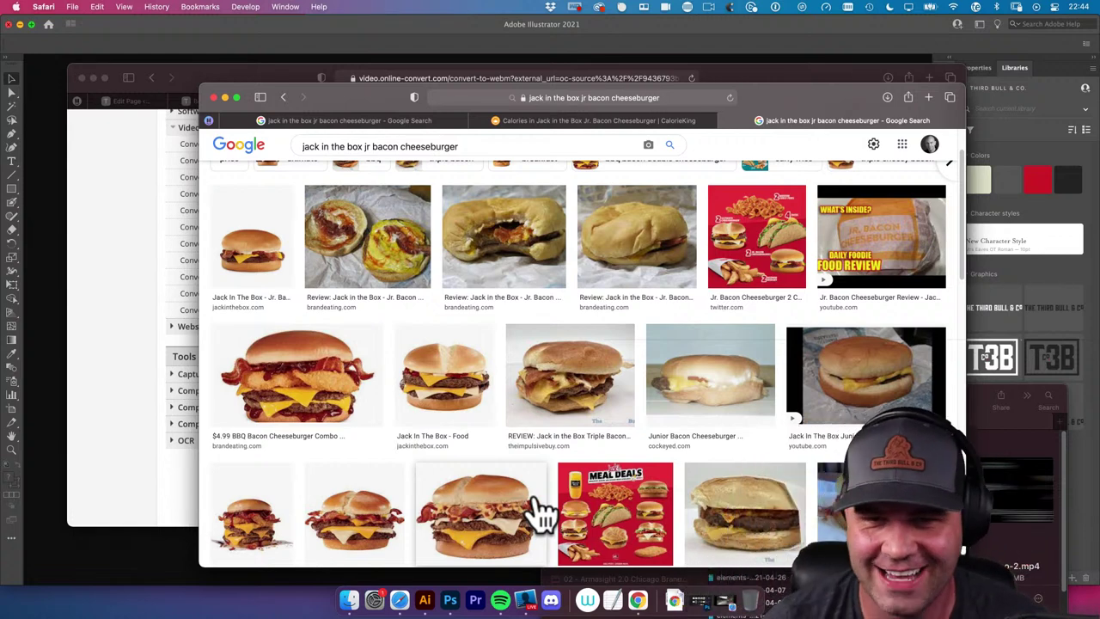
{"action": "scroll", "coordinate": [516, 375], "scroll_direction": "up", "scroll_amount": 2}
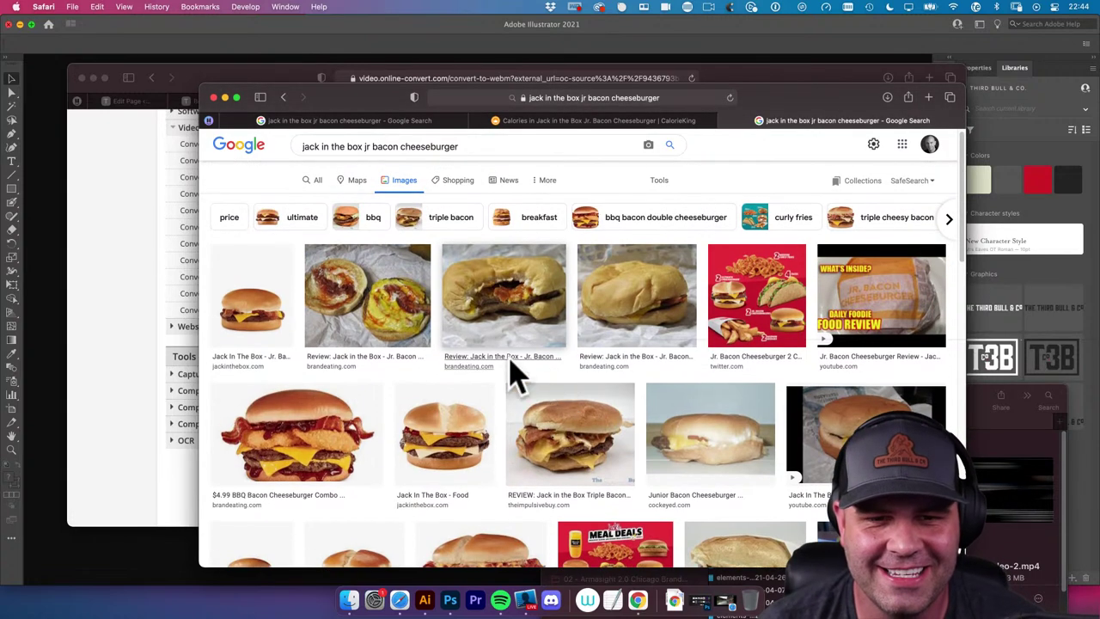
{"action": "scroll", "coordinate": [554, 404], "scroll_direction": "down", "scroll_amount": 5}
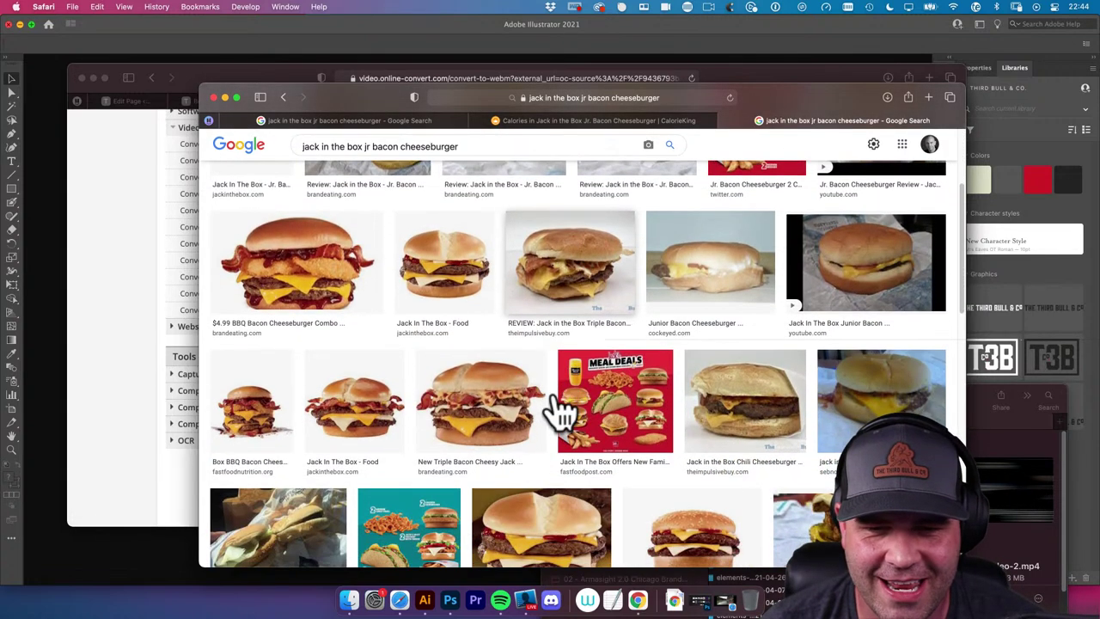
{"action": "scroll", "coordinate": [558, 411], "scroll_direction": "down", "scroll_amount": 4}
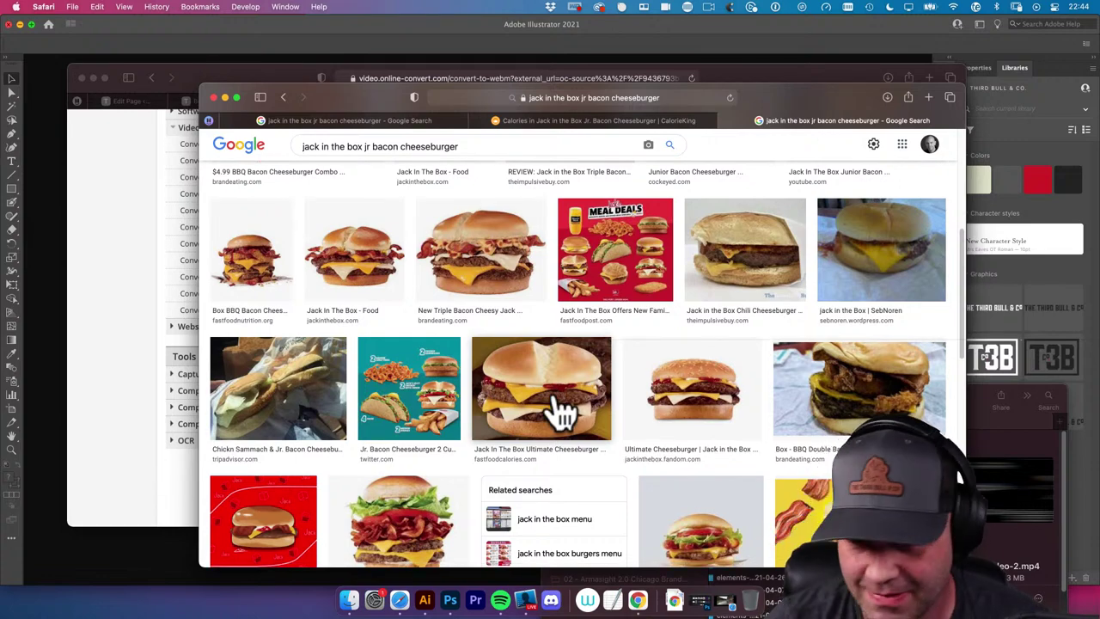
{"action": "scroll", "coordinate": [560, 412], "scroll_direction": "down", "scroll_amount": 5}
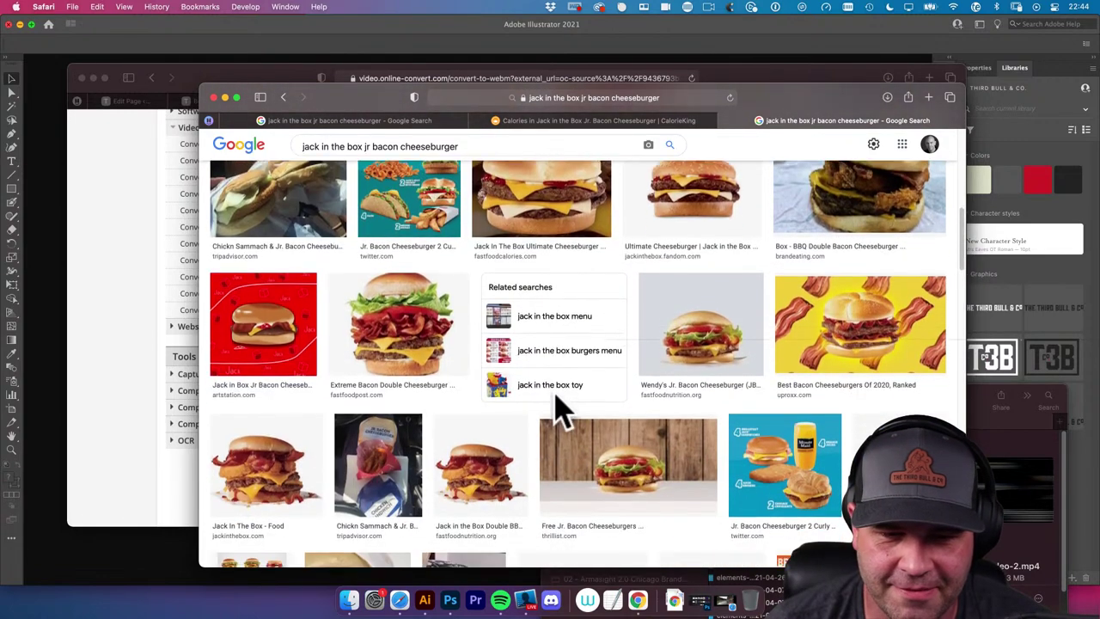
{"action": "scroll", "coordinate": [558, 411], "scroll_direction": "up", "scroll_amount": 10}
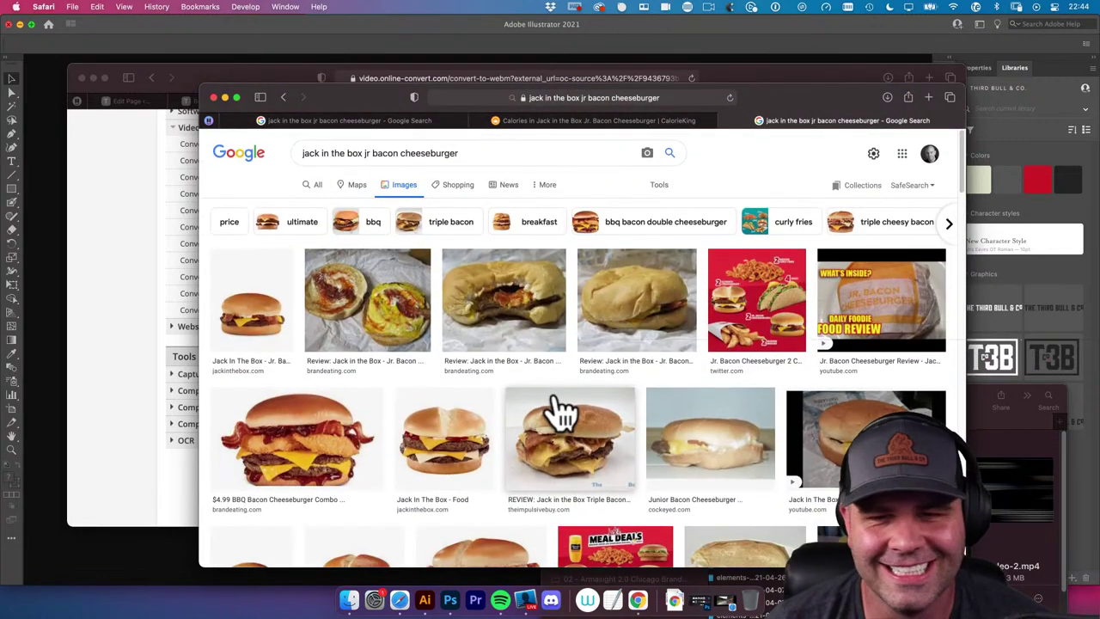
Close the image results and view CalorieKing's Jr. Bacon Cheeseburger page showing 480 calories
{"action": "key", "text": "super+w"}
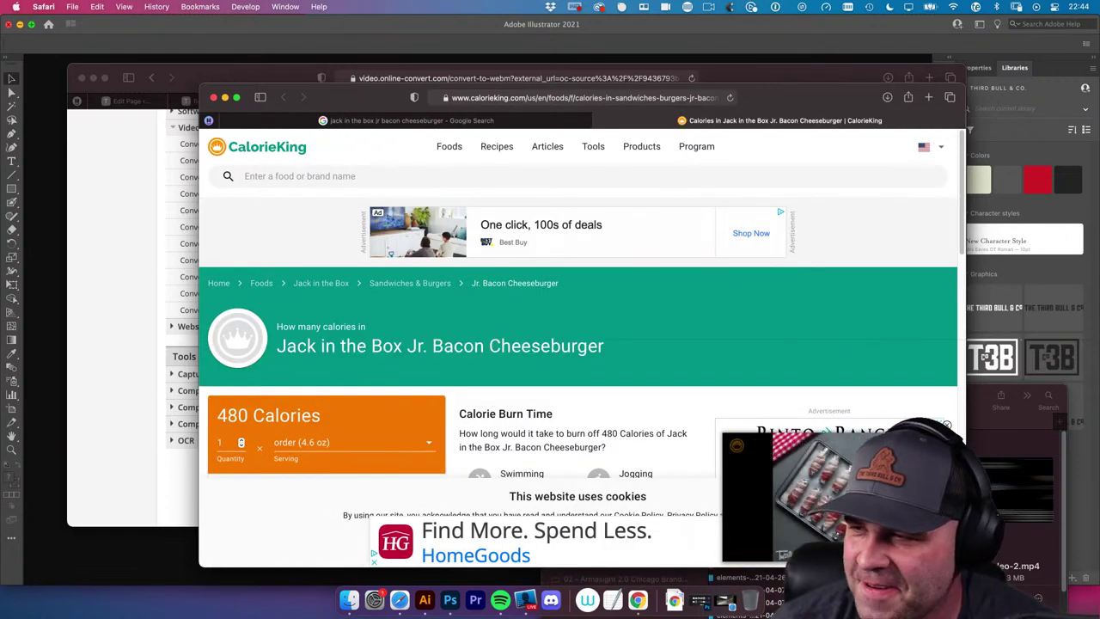
{"action": "key", "text": "super+Tab"}
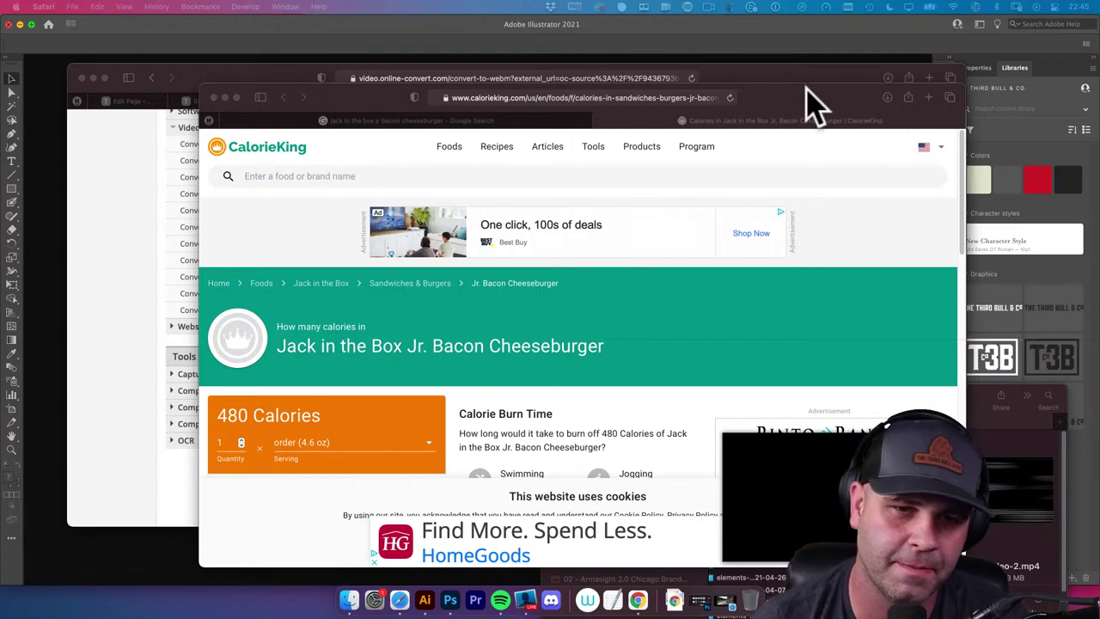
Close the CalorieKing and search windows, check Downloads, then start the MP4-to-WebM conversion
{"action": "key", "text": "cmd+w"}
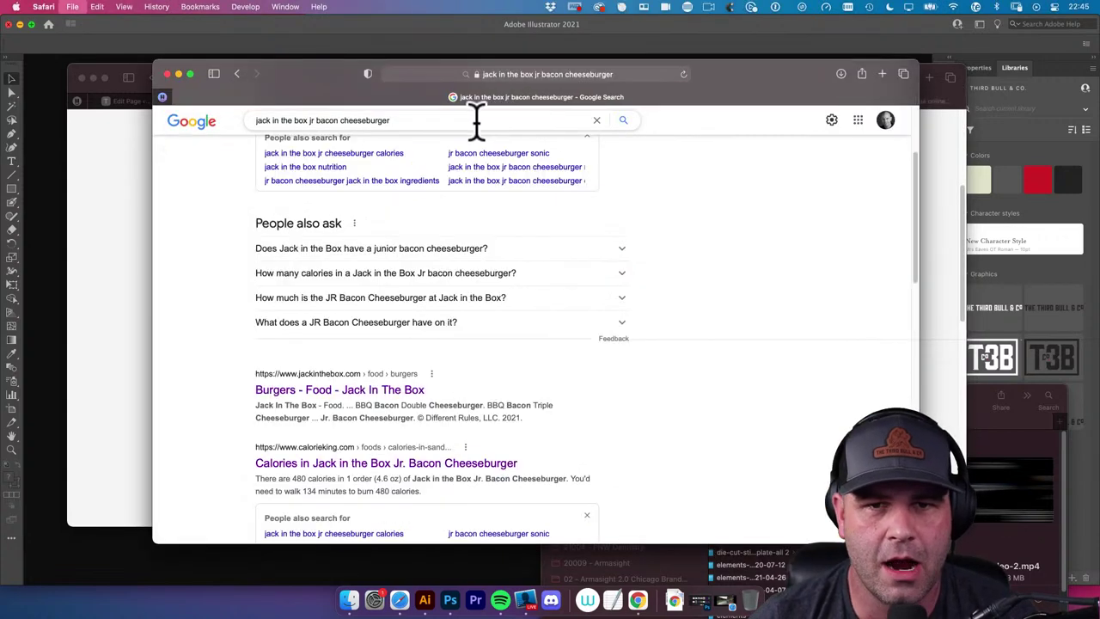
{"action": "key", "text": "cmd+w"}
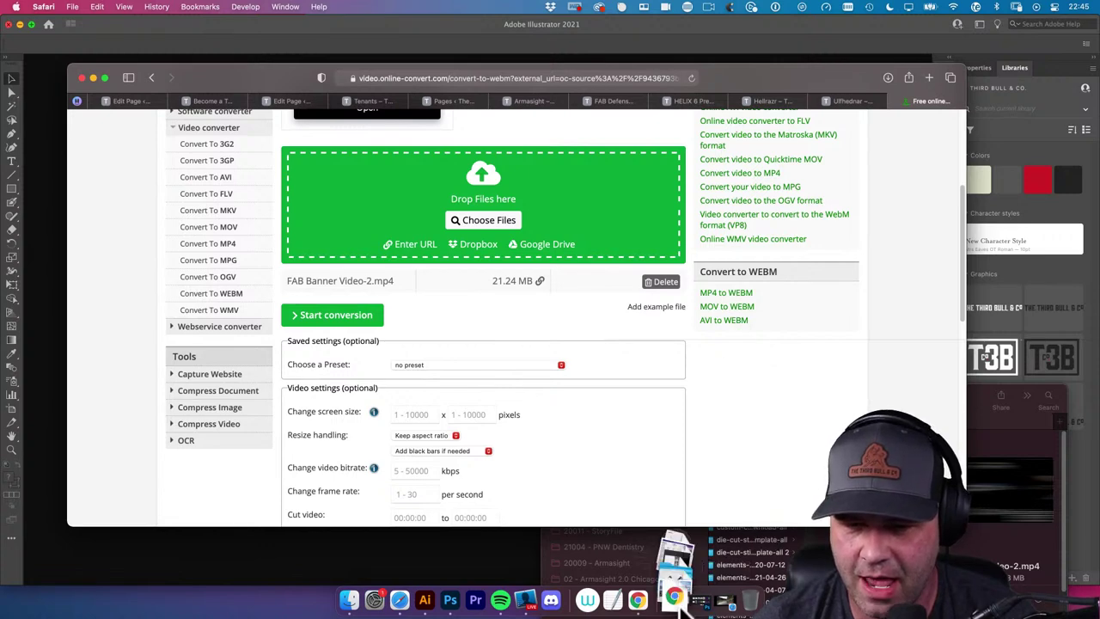
{"action": "left_click", "coordinate": [674, 599]}
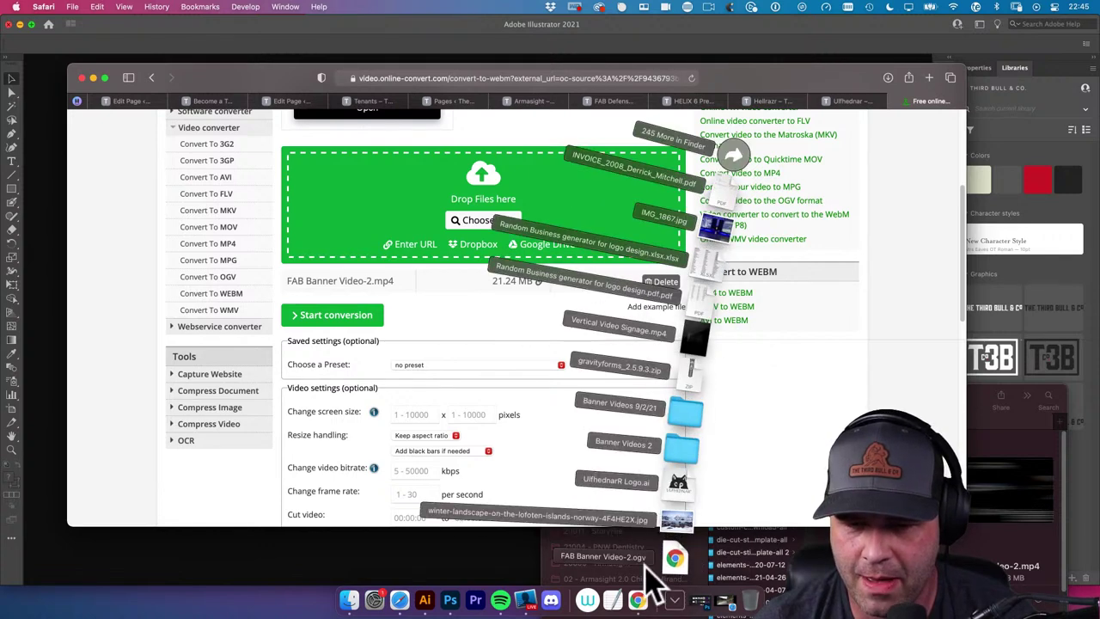
{"action": "left_click", "coordinate": [674, 599]}
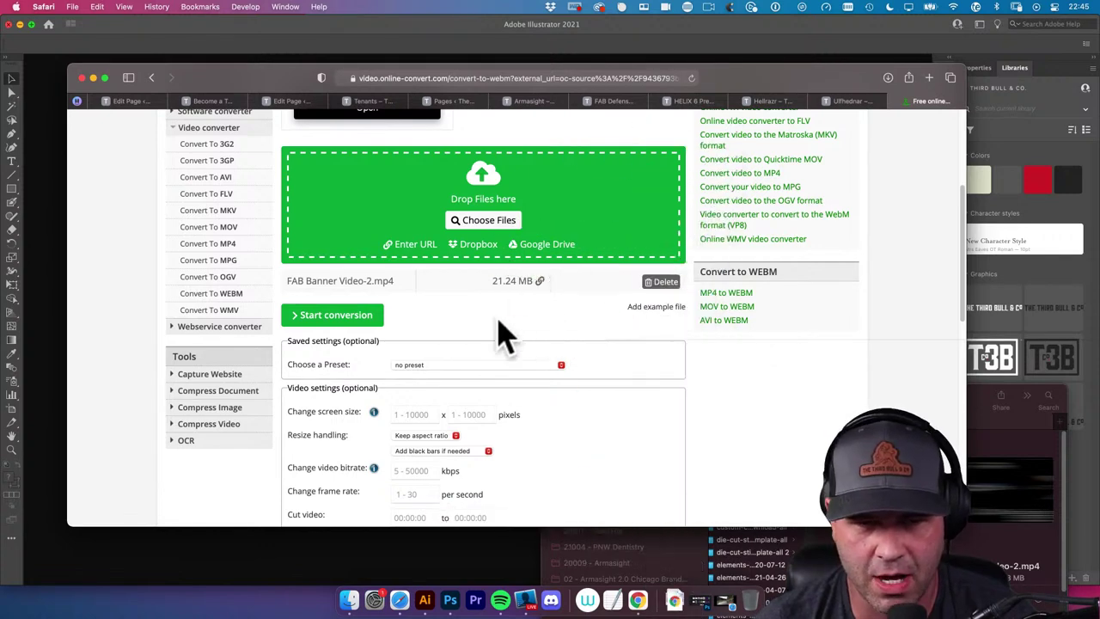
{"action": "left_click", "coordinate": [376, 330]}
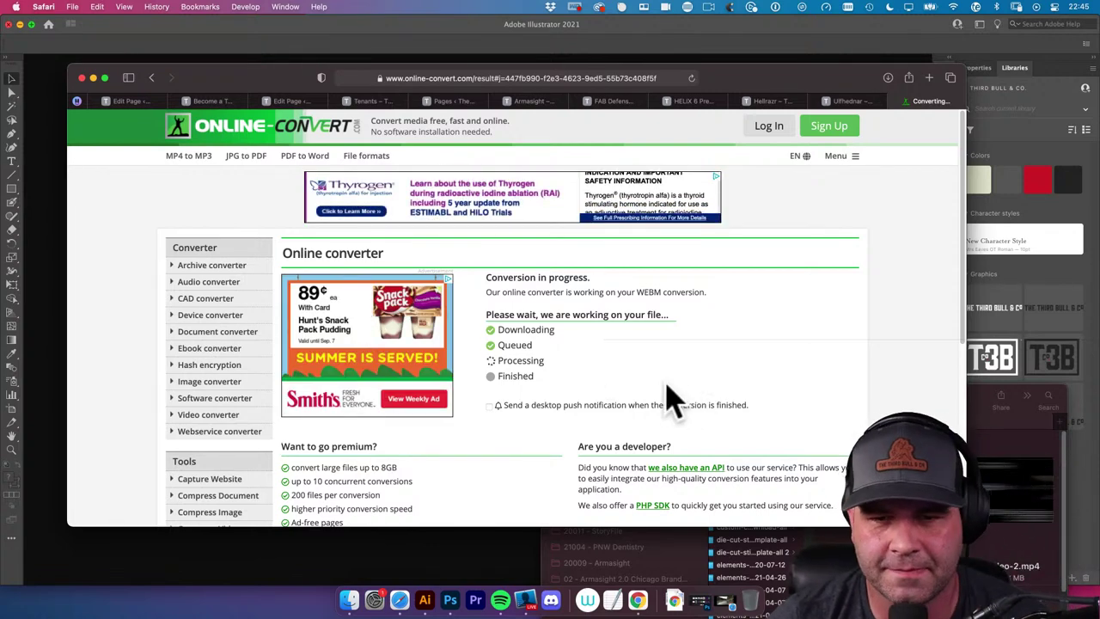
Wait for FAB Banner Video-2.webm (3.63 MB) to finish and confirm it appears in Downloads
{"action": "scroll", "coordinate": [668, 395], "scroll_direction": "down", "scroll_amount": 3}
{"action": "scroll", "coordinate": [670, 395], "scroll_direction": "down", "scroll_amount": 3}
{"action": "scroll", "coordinate": [652, 283], "scroll_direction": "up", "scroll_amount": 3}
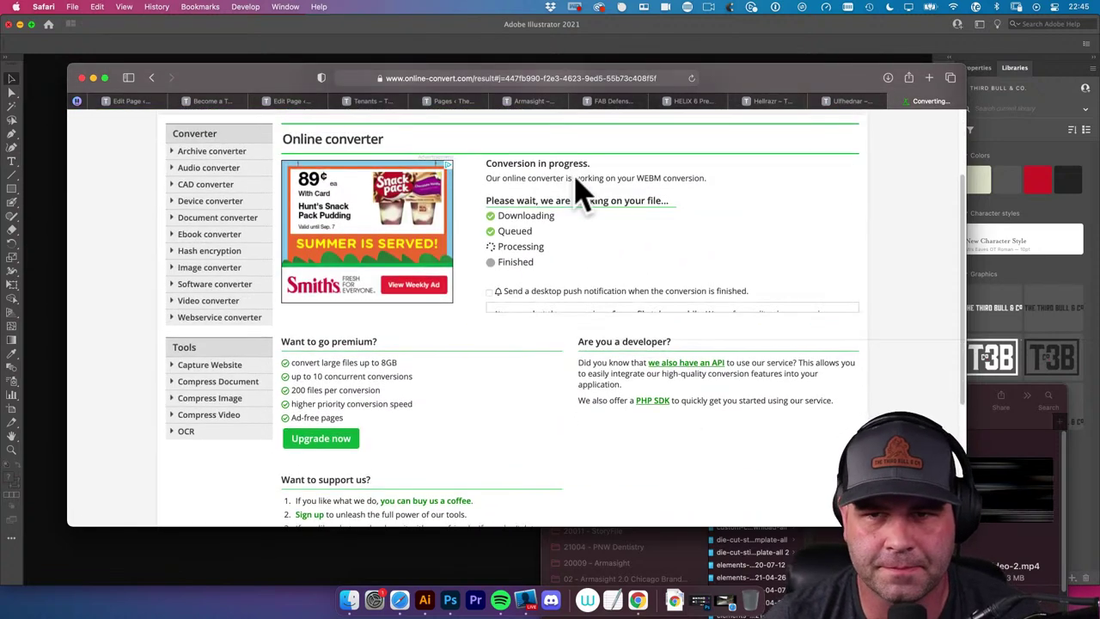
{"action": "scroll", "coordinate": [593, 348], "scroll_direction": "down", "scroll_amount": 1}
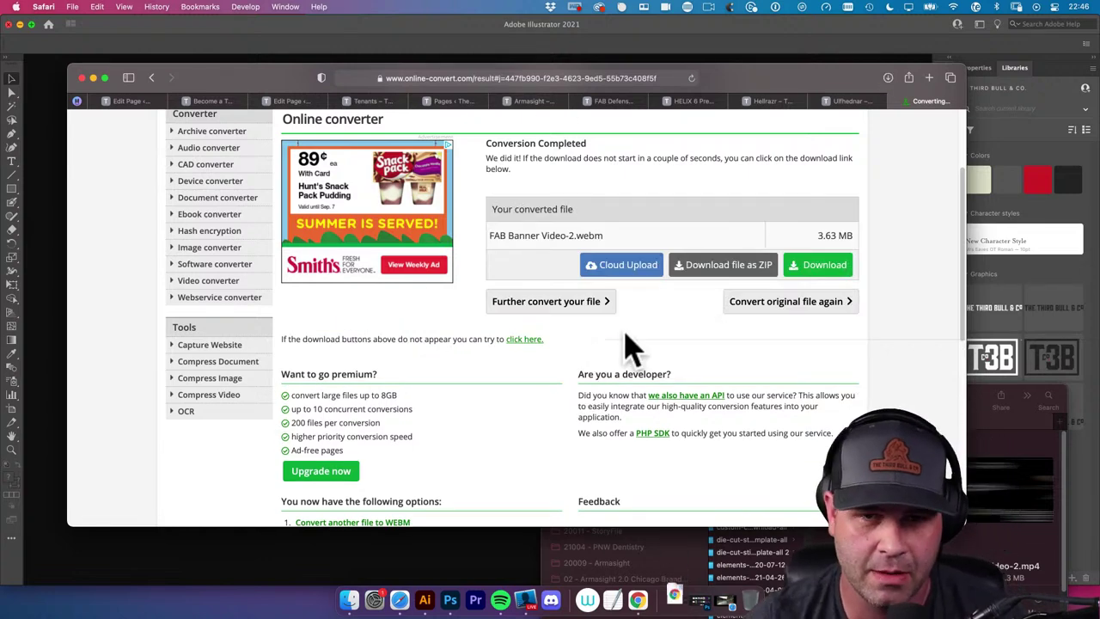
{"action": "left_click_drag", "start_coordinate": [751, 78], "coordinate": [752, 73]}
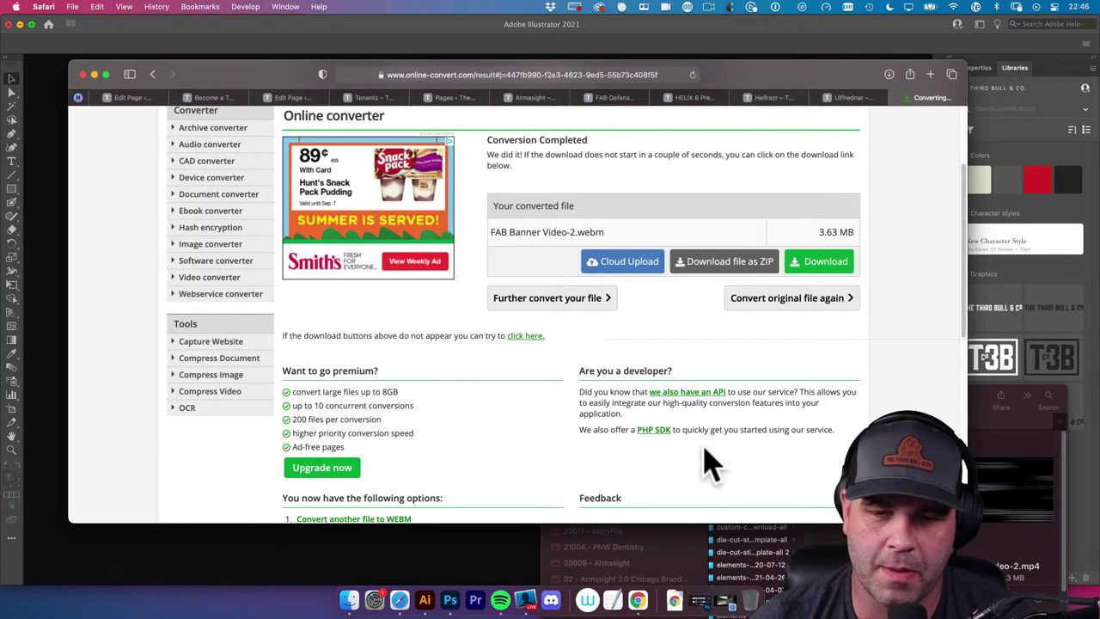
{"action": "left_click", "coordinate": [677, 600]}
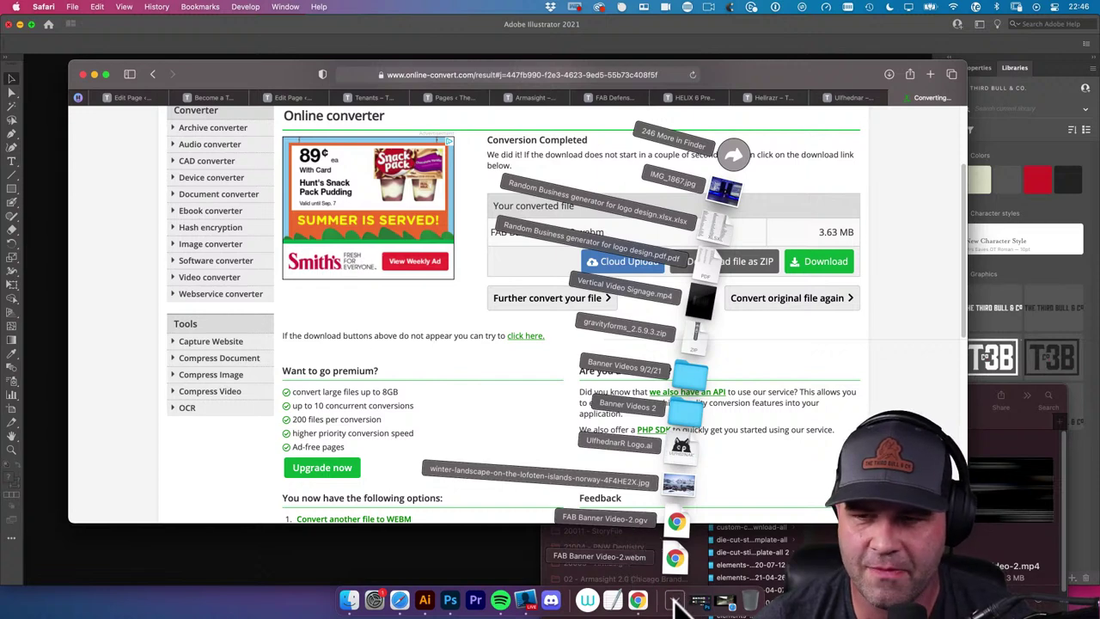
{"action": "left_click", "coordinate": [676, 601]}
{"action": "left_click_drag", "start_coordinate": [281, 84], "coordinate": [296, 78]}
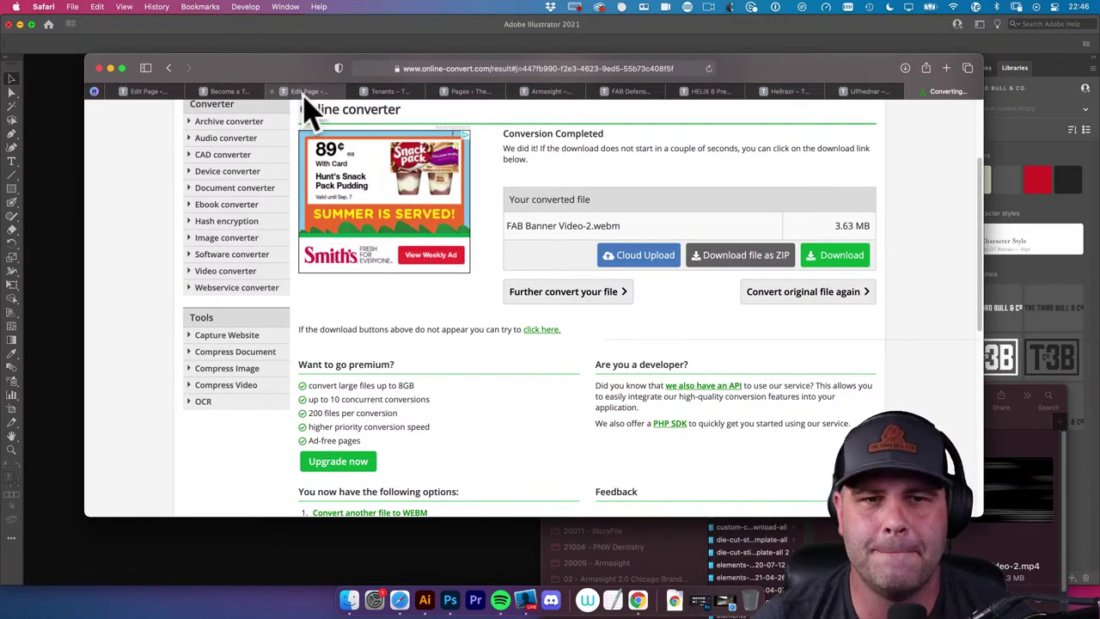
From the WordPress Edit Page sidebar, open Media > Library in a new tab and switch to it
{"action": "left_click", "coordinate": [305, 91]}
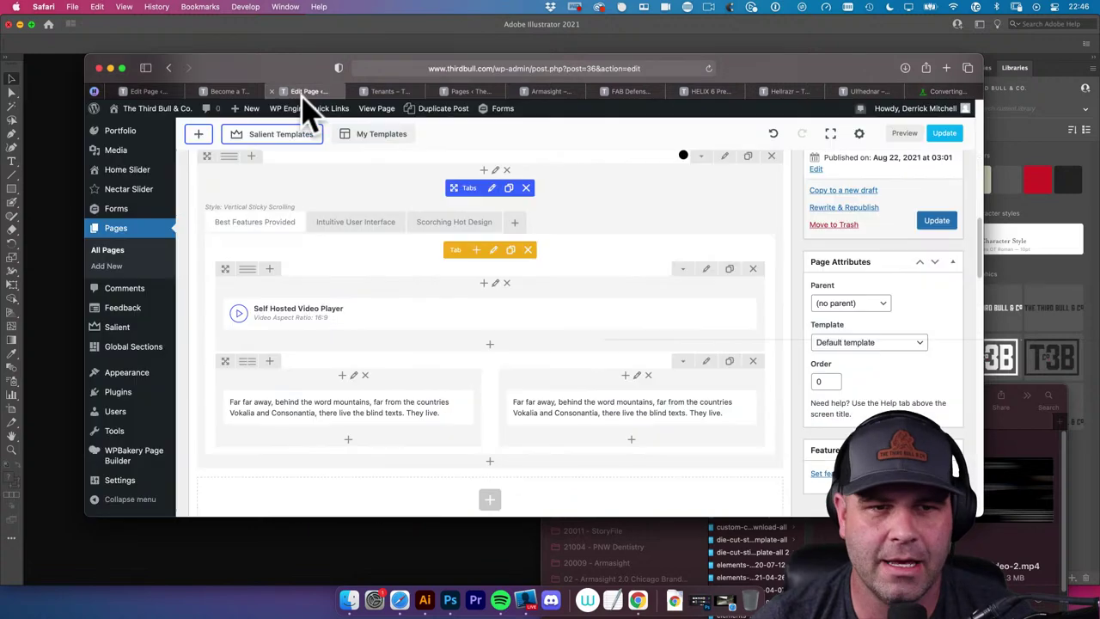
{"action": "left_click", "coordinate": [129, 158], "text": "super"}
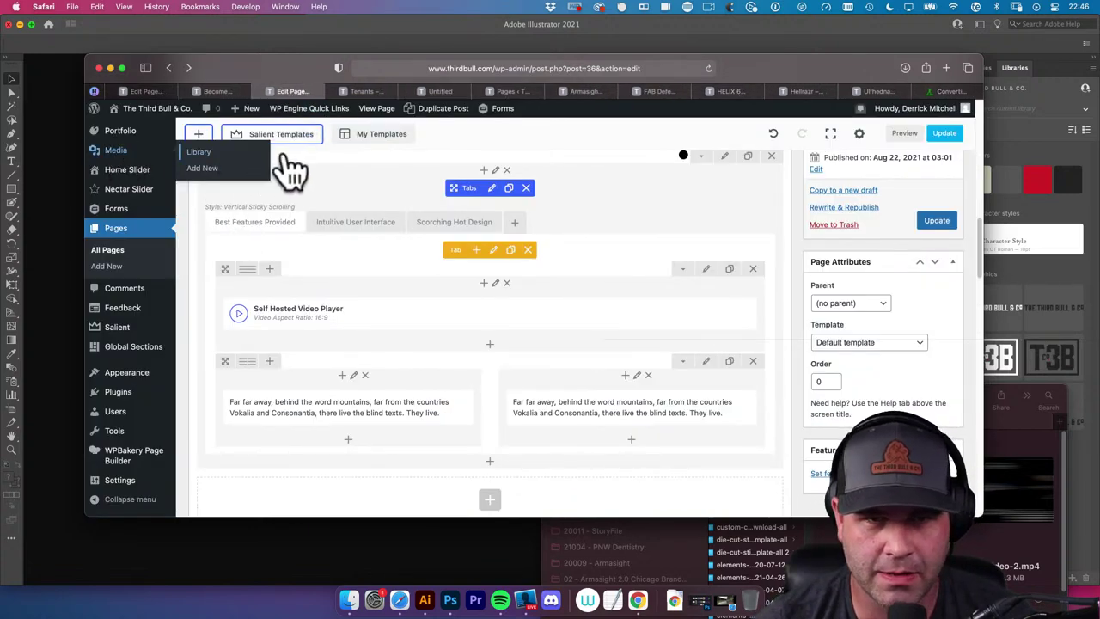
{"action": "left_click", "coordinate": [445, 93]}
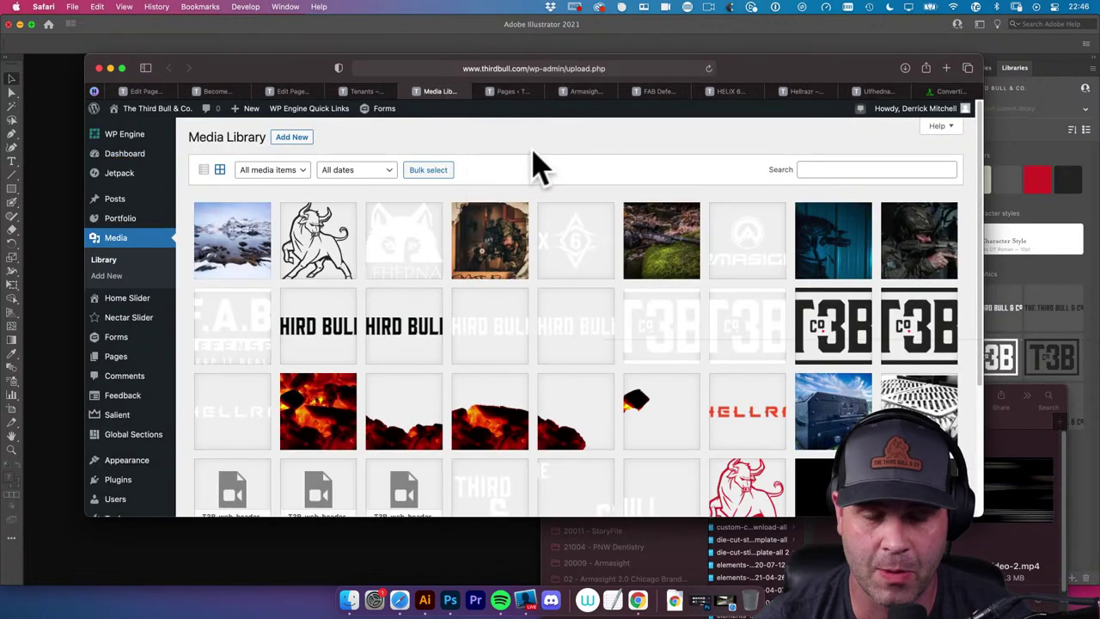
{"action": "left_click_drag", "start_coordinate": [749, 85], "coordinate": [731, 91]}
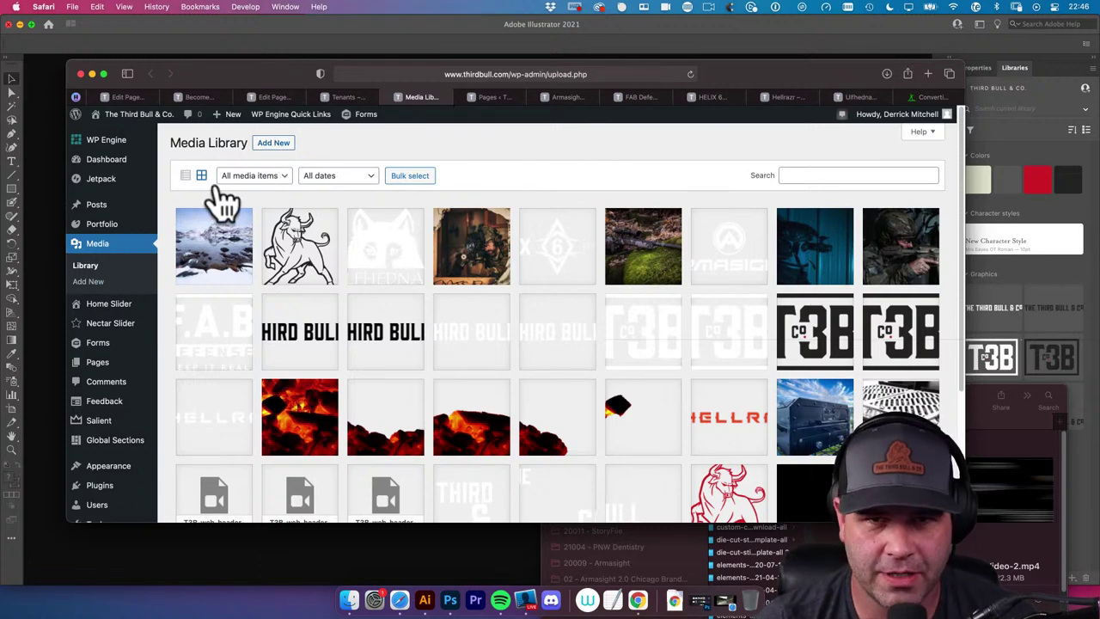
Use Add New to upload the FAB Banner Video-2 .webm, .ogv and .mp4 files
{"action": "left_click", "coordinate": [275, 143]}
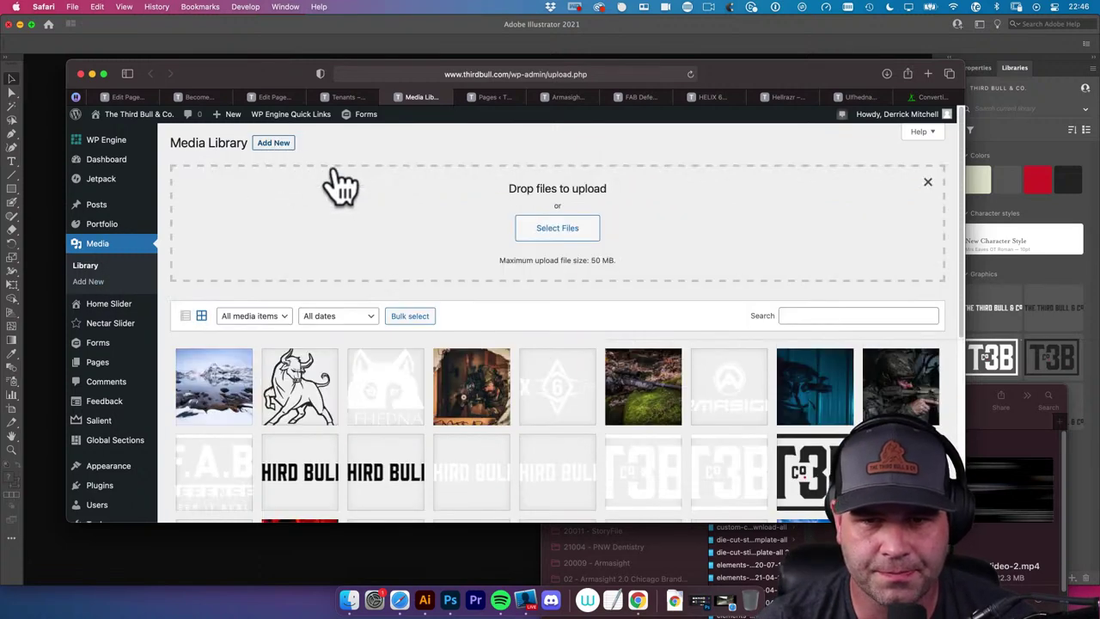
{"action": "left_click", "coordinate": [700, 599]}
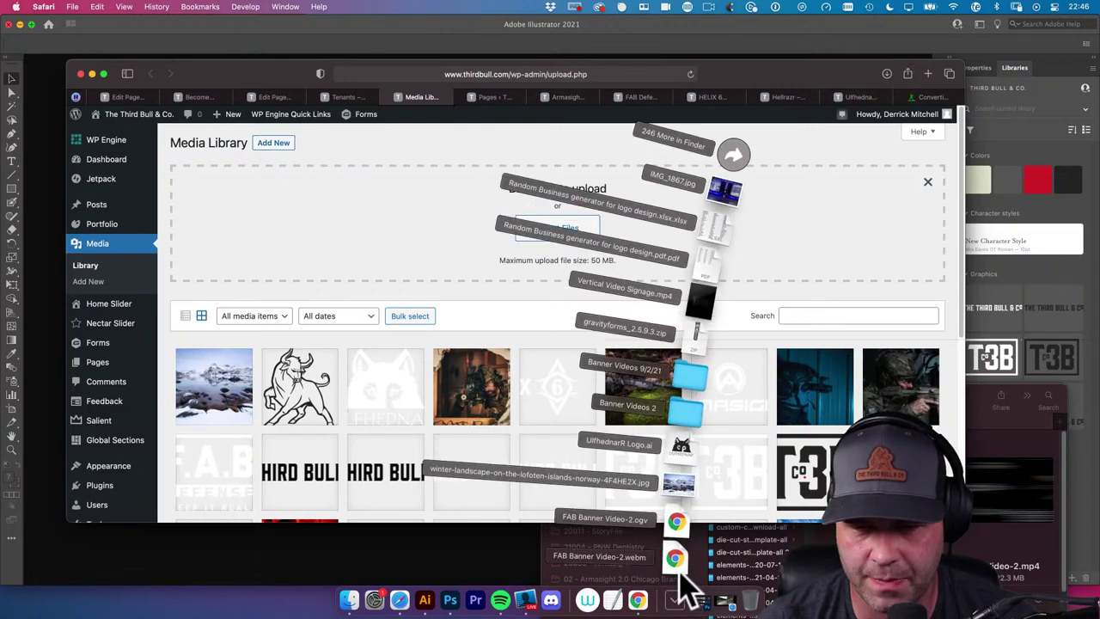
{"action": "left_click_drag", "start_coordinate": [710, 570], "coordinate": [481, 224]}
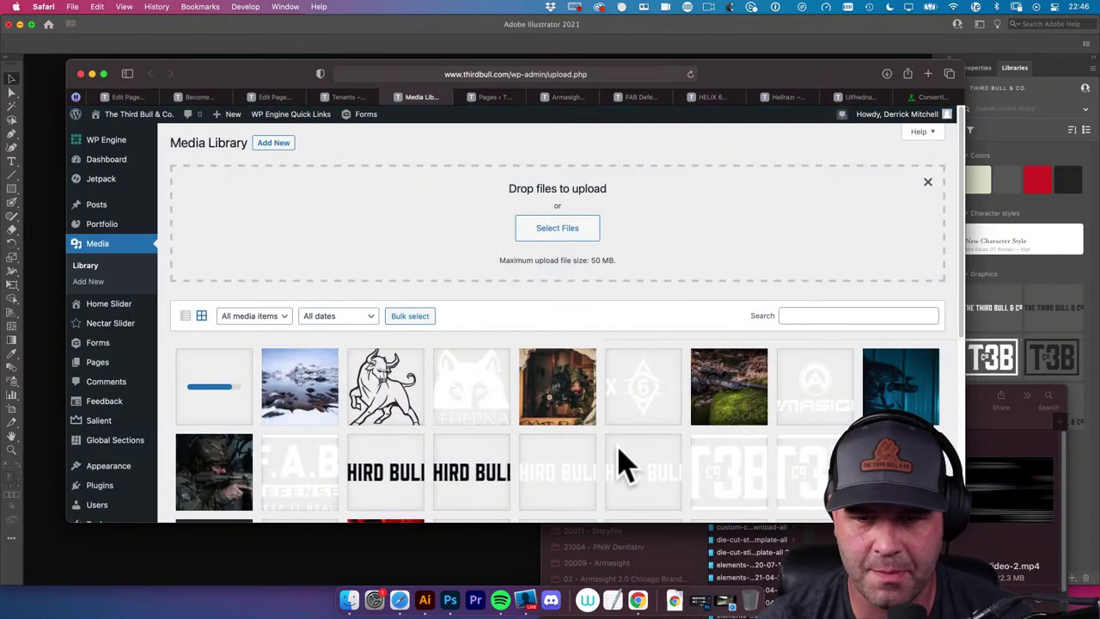
{"action": "left_click", "coordinate": [675, 599]}
{"action": "left_click_drag", "start_coordinate": [676, 521], "coordinate": [478, 221]}
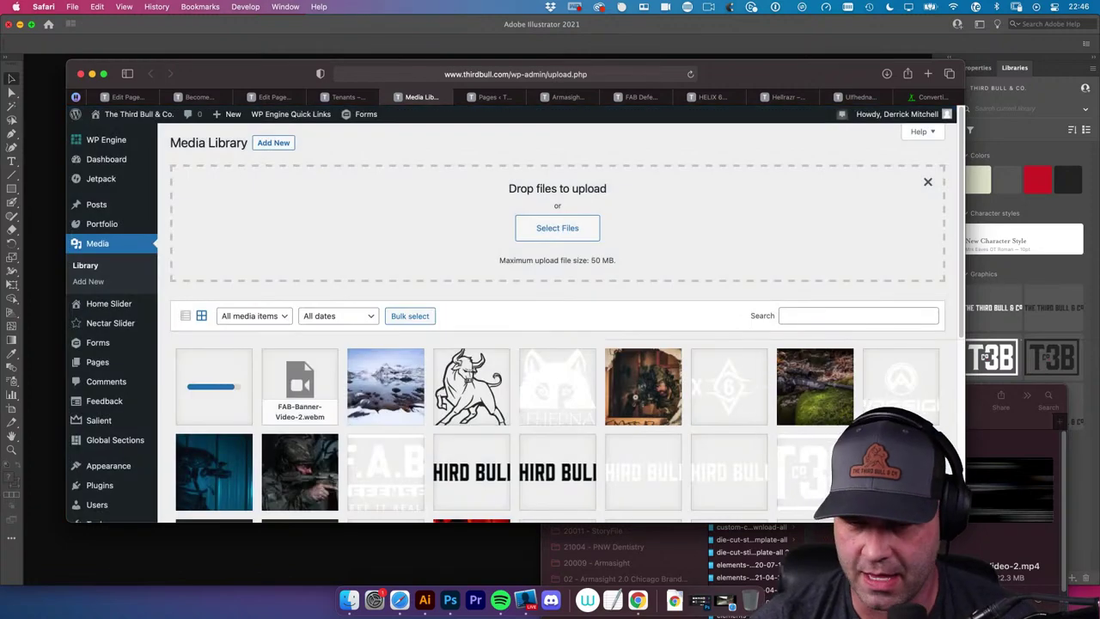
{"action": "left_click", "coordinate": [756, 592]}
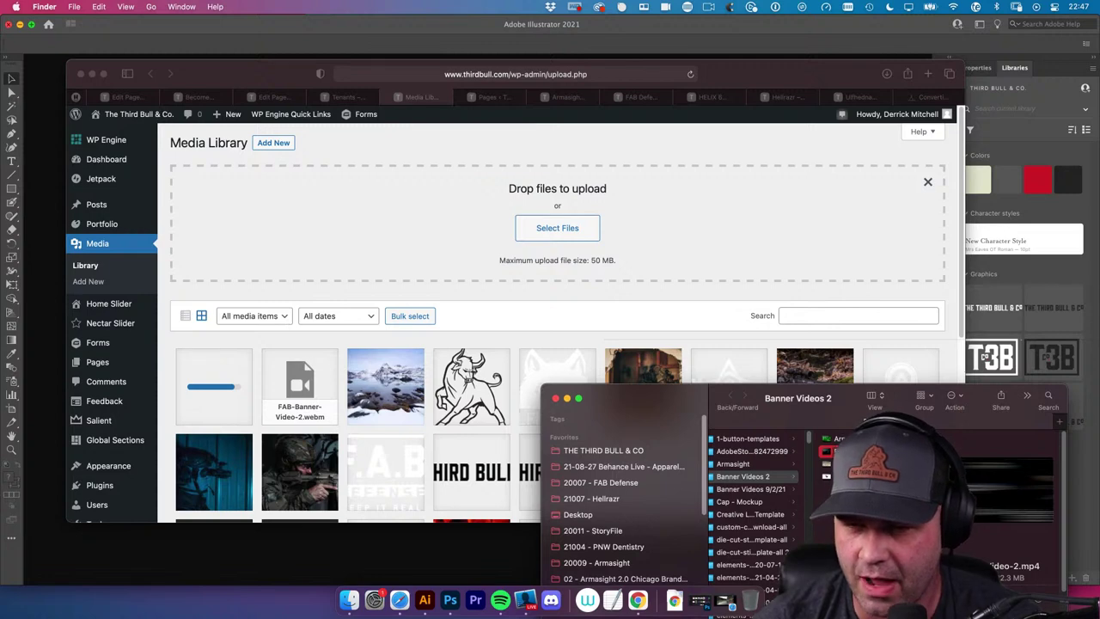
{"action": "left_click_drag", "start_coordinate": [829, 448], "coordinate": [442, 233]}
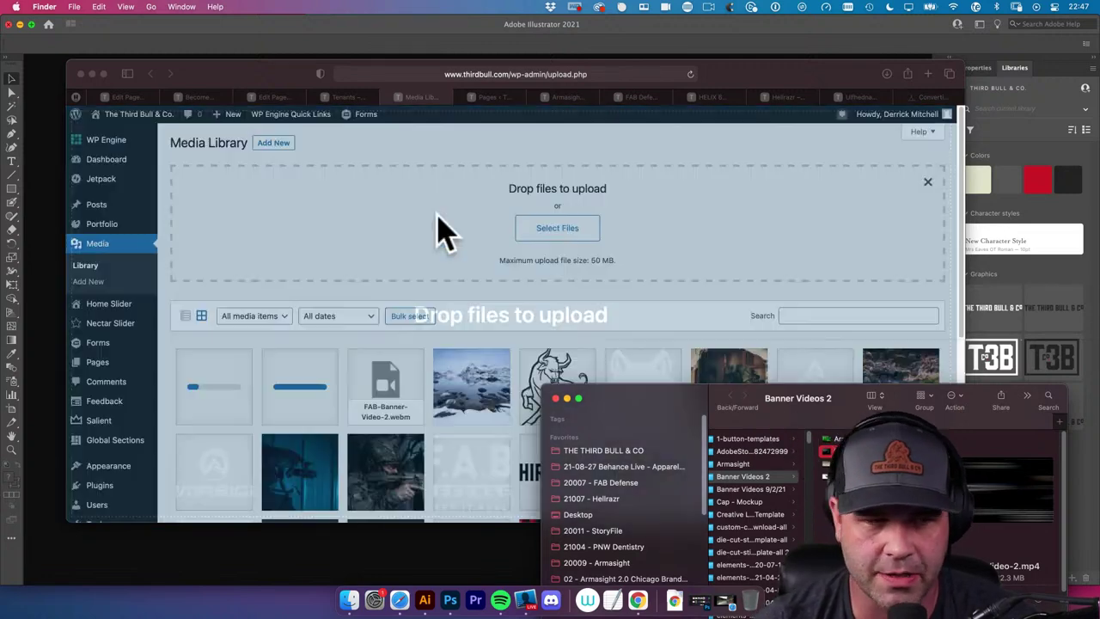
{"action": "left_click", "coordinate": [455, 238]}
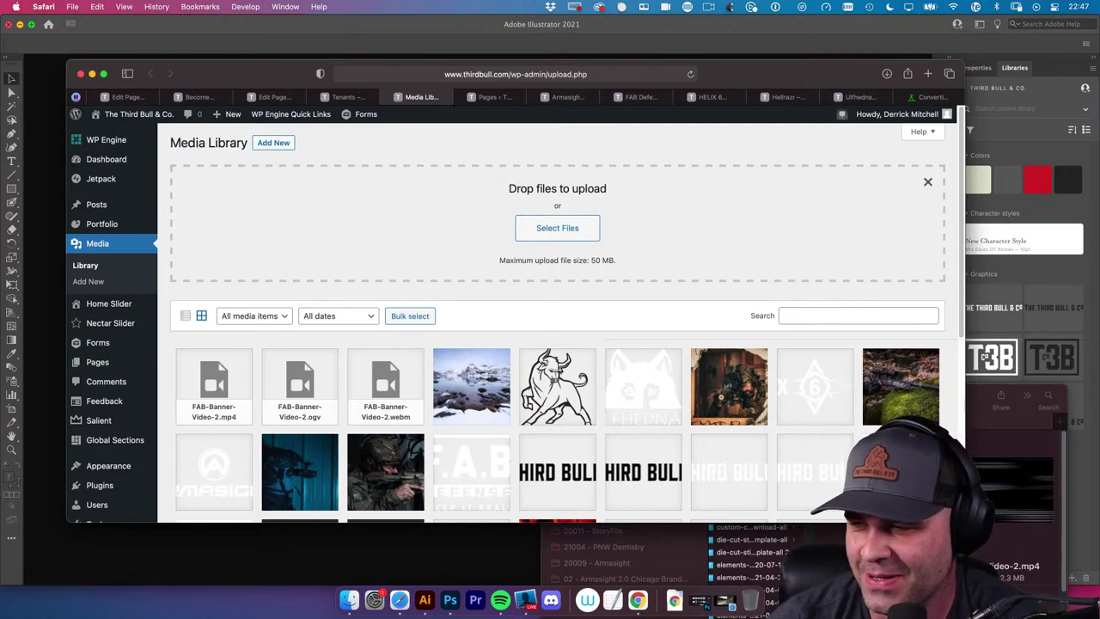
{"action": "key", "text": "super+Tab"}
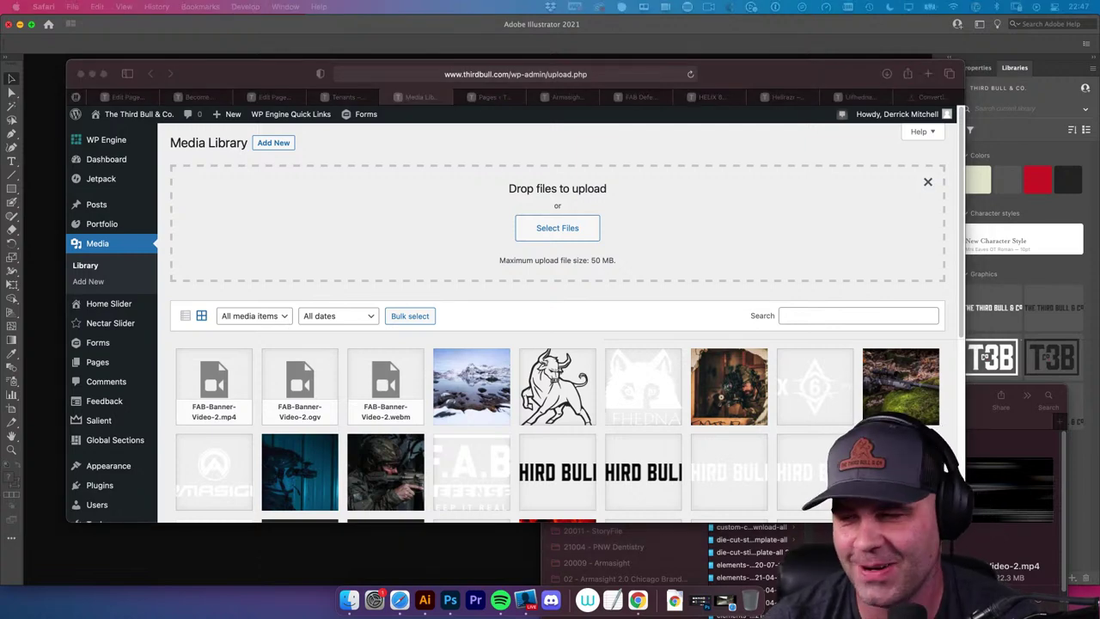
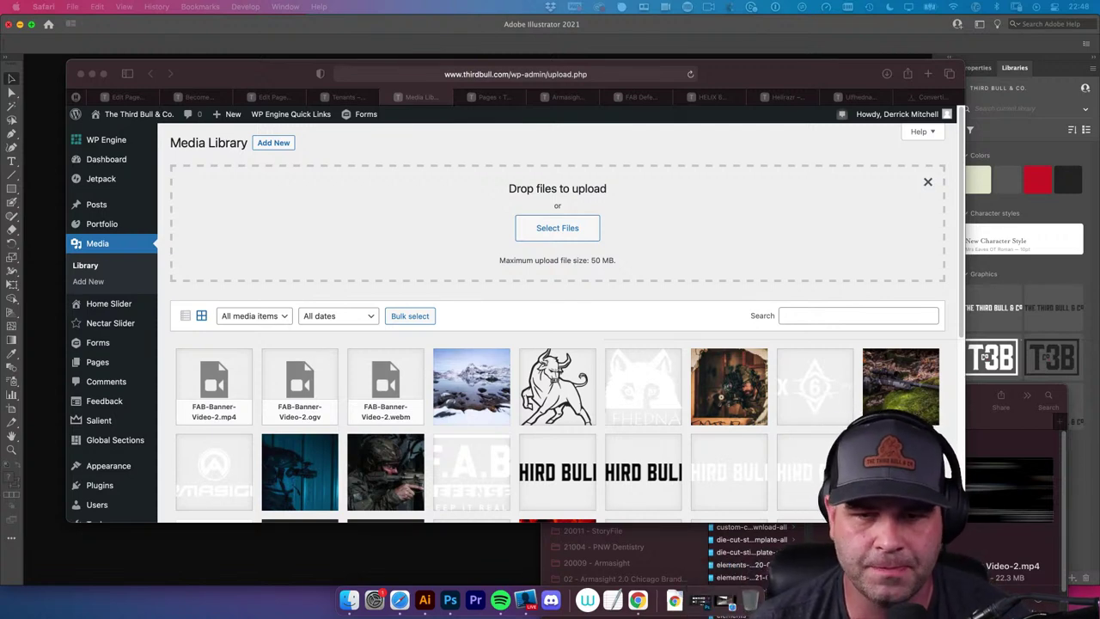
Rearrange the browser and Finder windows, then bring the browser back into focus
{"action": "mouse_move", "coordinate": [799, 82]}
{"action": "left_mouse_down"}
{"action": "mouse_move", "coordinate": [807, 77]}
{"action": "mouse_move", "coordinate": [812, 90]}
{"action": "left_mouse_up"}
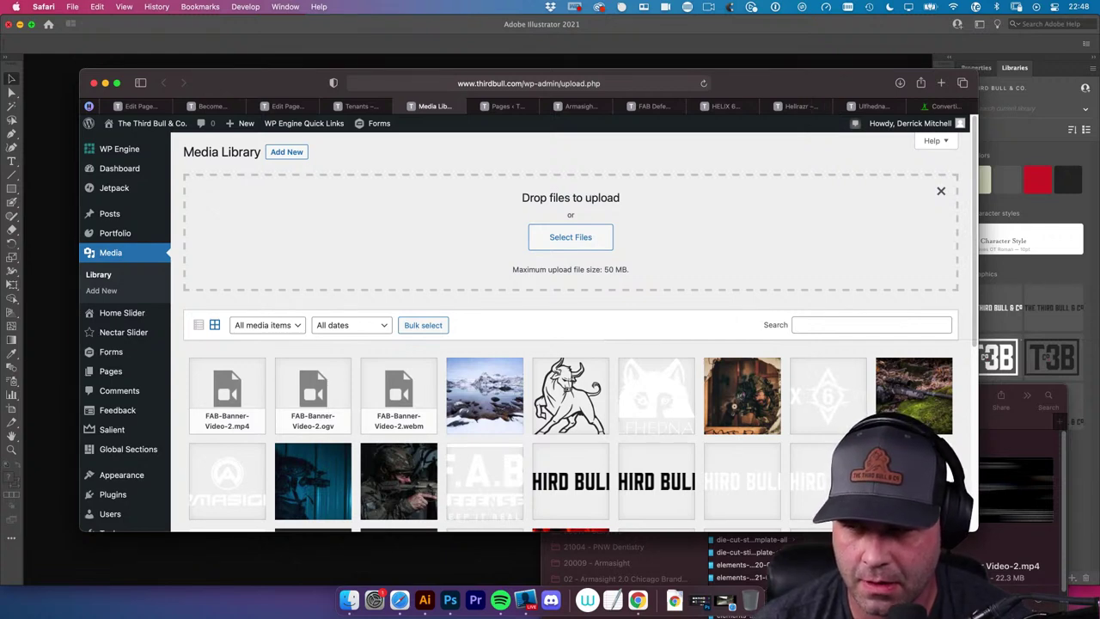
{"action": "key", "text": "super+Tab"}
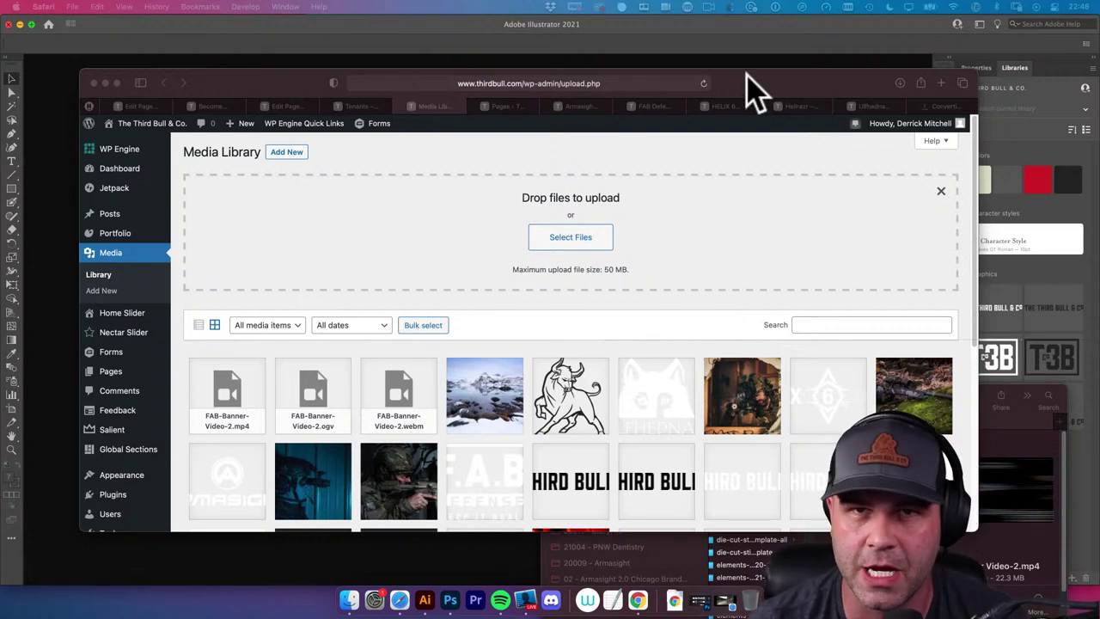
{"action": "left_click_drag", "start_coordinate": [746, 72], "coordinate": [756, 65]}
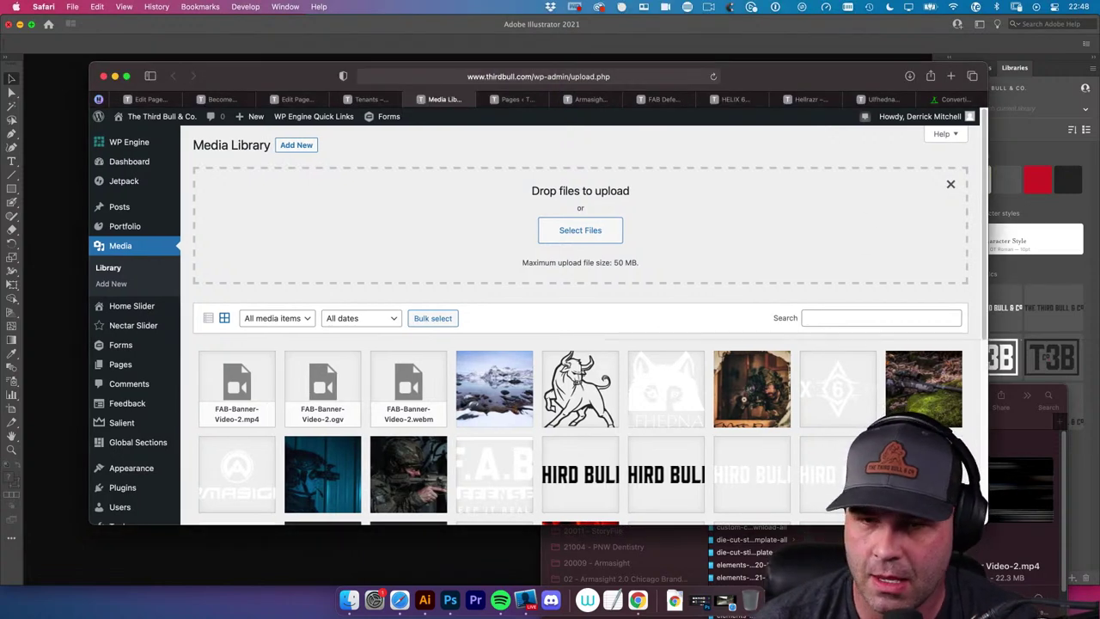
{"action": "left_click", "coordinate": [325, 361]}
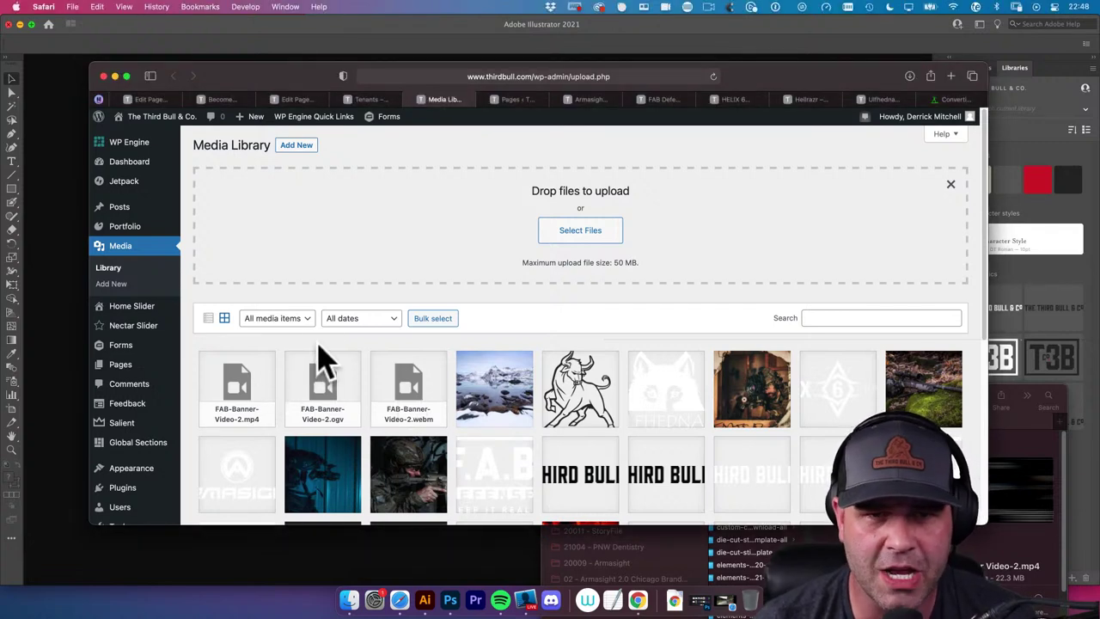
{"action": "mouse_move", "coordinate": [341, 121]}
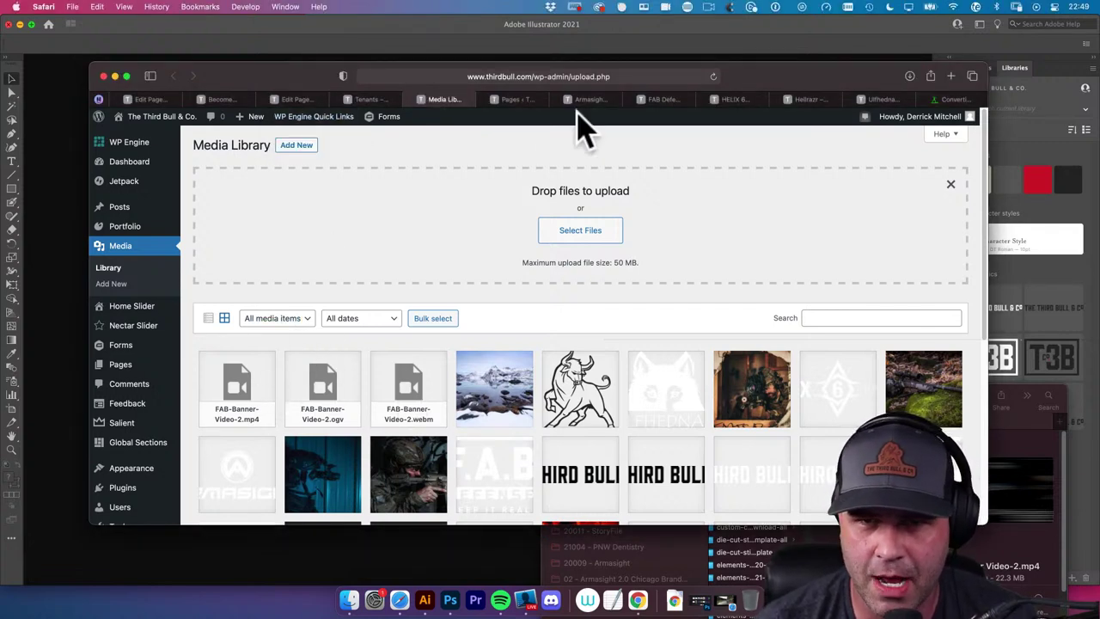
Open the FAB Defense tenant page in WPBakery and scroll to its heading and description row
{"action": "left_click", "coordinate": [660, 99]}
{"action": "left_click_drag", "start_coordinate": [668, 97], "coordinate": [517, 107]}
{"action": "scroll", "coordinate": [533, 344], "scroll_direction": "up", "scroll_amount": 3}
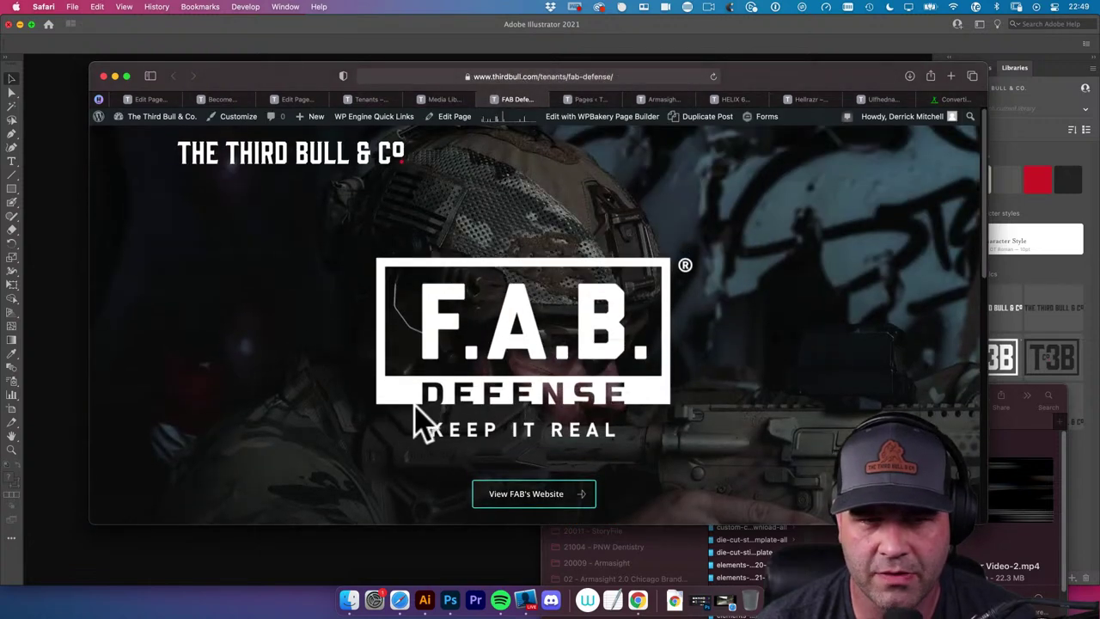
{"action": "scroll", "coordinate": [515, 430], "scroll_direction": "down", "scroll_amount": 5}
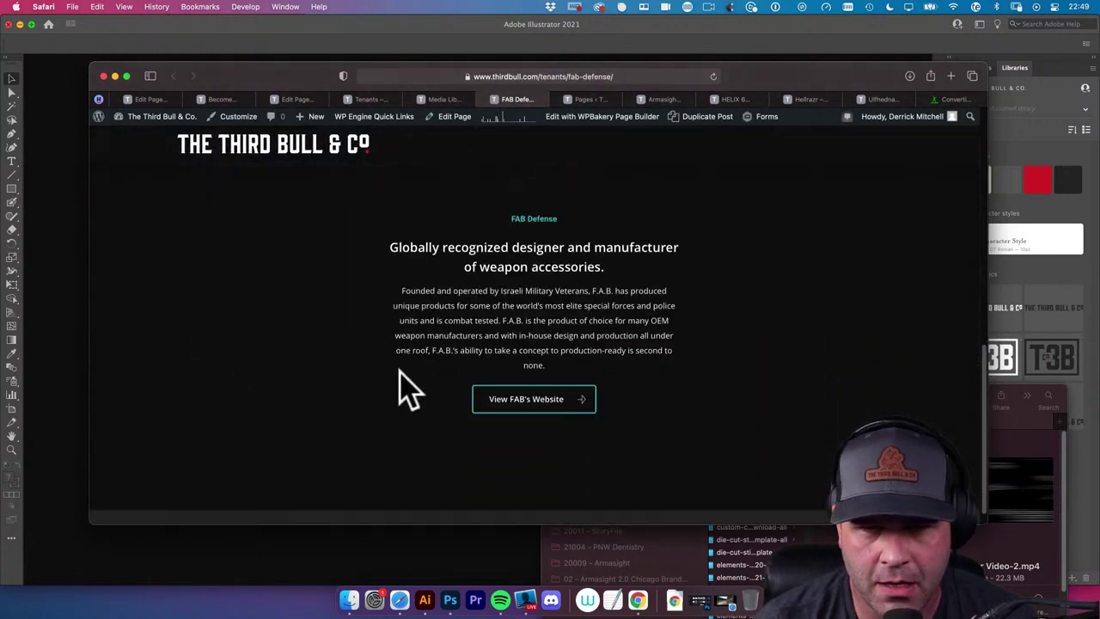
{"action": "scroll", "coordinate": [401, 387], "scroll_direction": "up", "scroll_amount": 5}
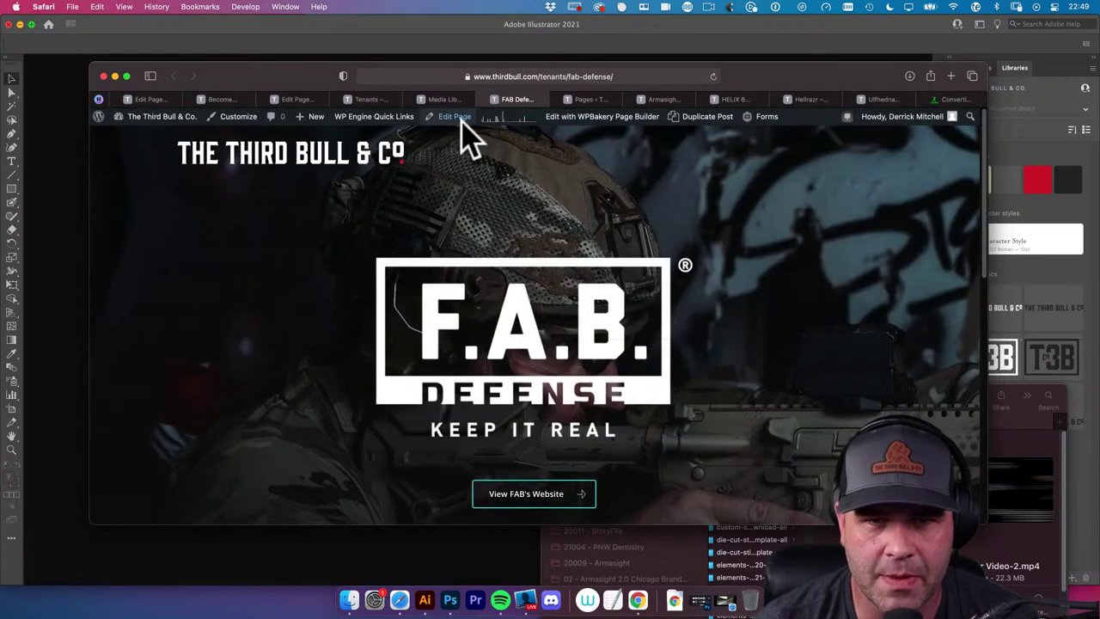
{"action": "left_click", "coordinate": [458, 122]}
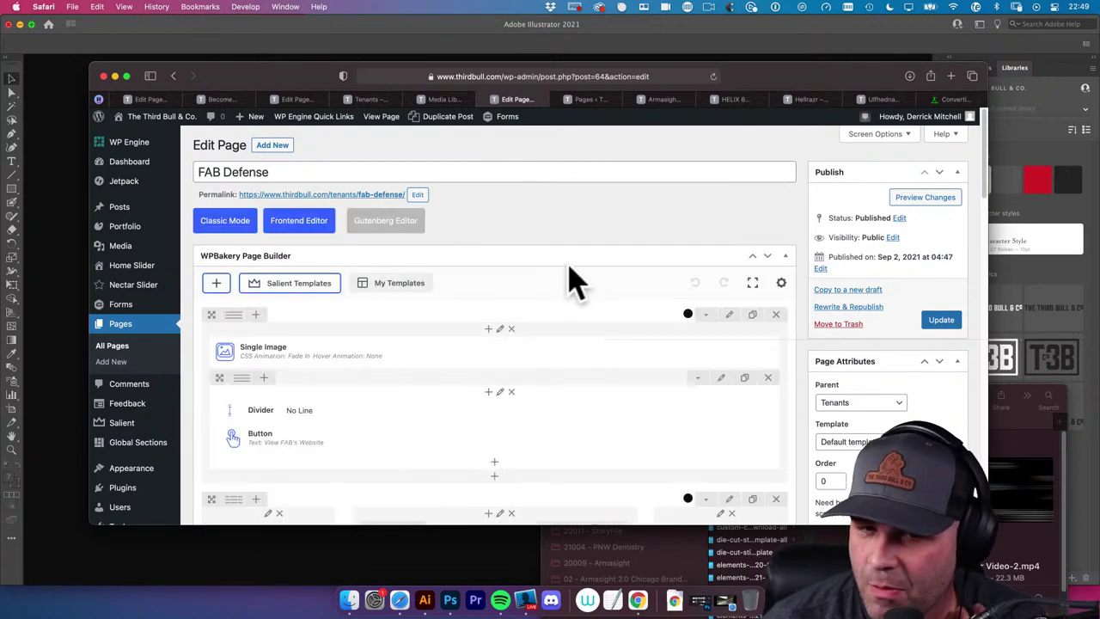
{"action": "scroll", "coordinate": [566, 267], "scroll_direction": "down", "scroll_amount": 5}
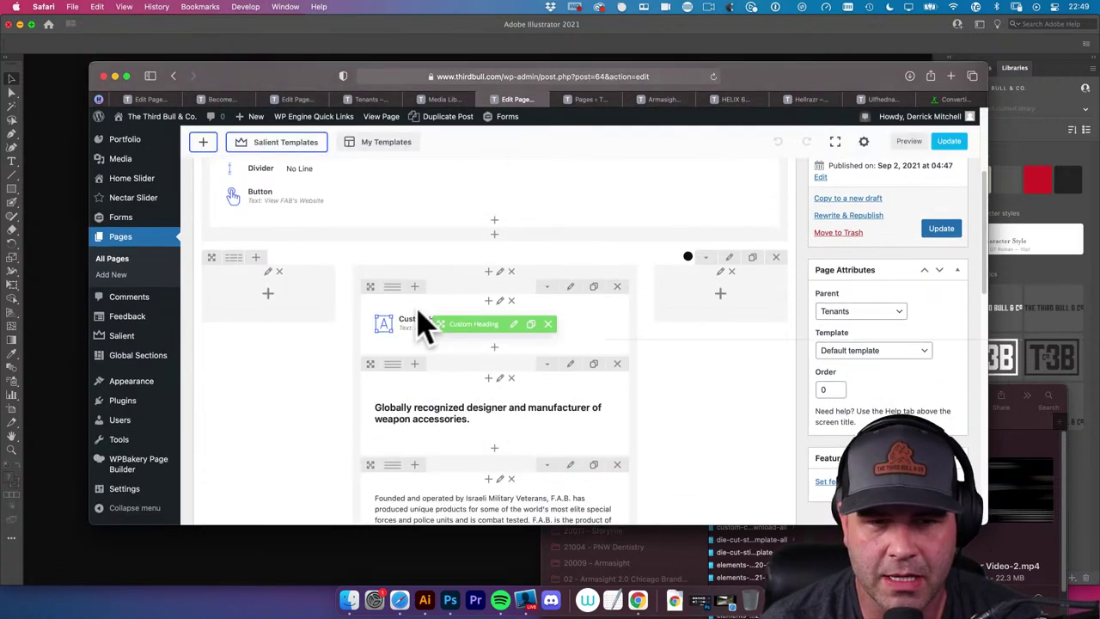
{"action": "scroll", "coordinate": [223, 248], "scroll_direction": "down", "scroll_amount": 1}
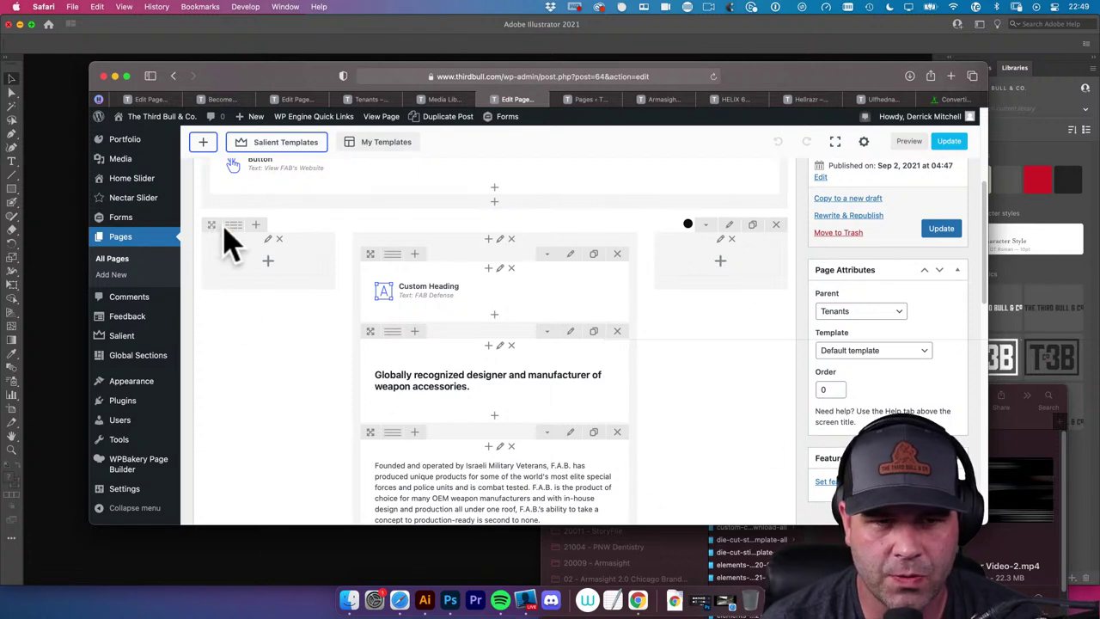
{"action": "mouse_move", "coordinate": [233, 234]}
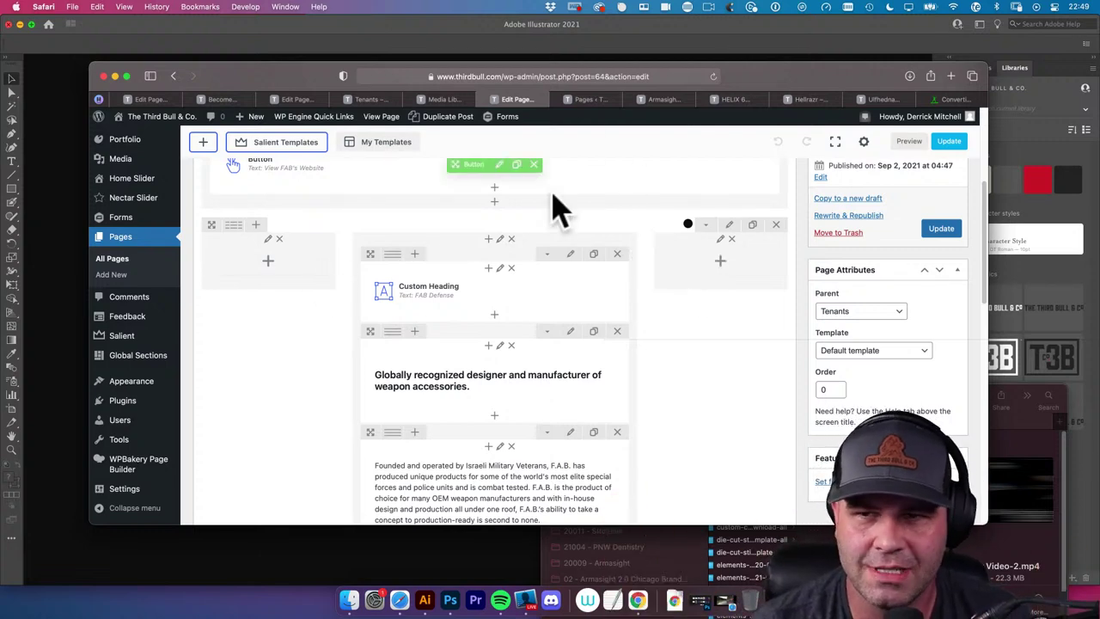
{"action": "left_click", "coordinate": [909, 141]}
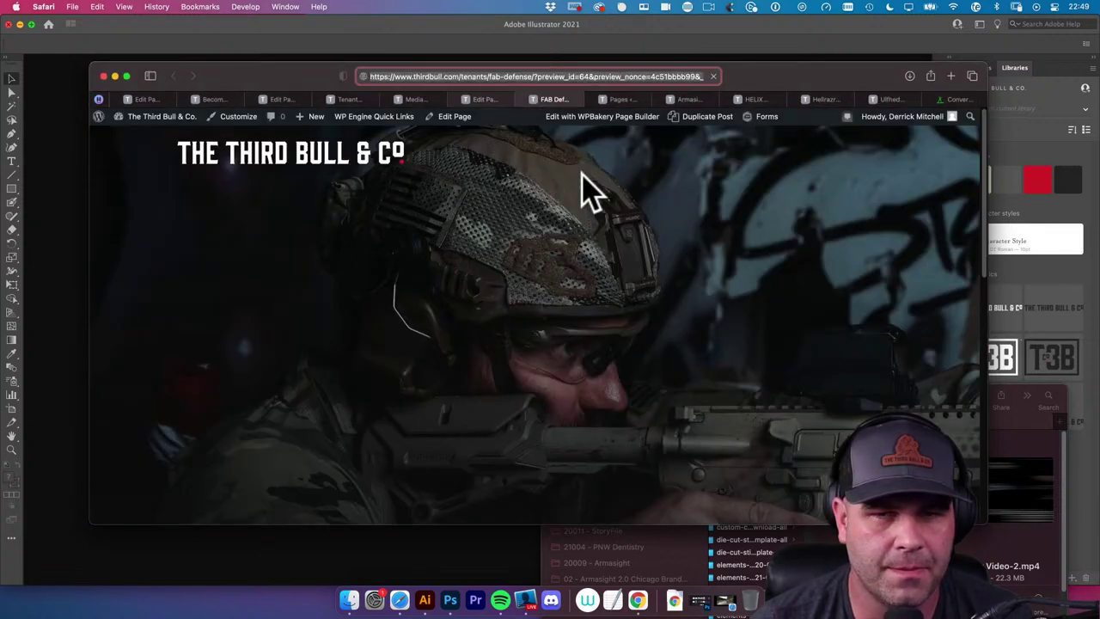
{"action": "scroll", "coordinate": [589, 184], "scroll_direction": "down", "scroll_amount": 5}
{"action": "scroll", "coordinate": [589, 184], "scroll_direction": "down", "scroll_amount": 2}
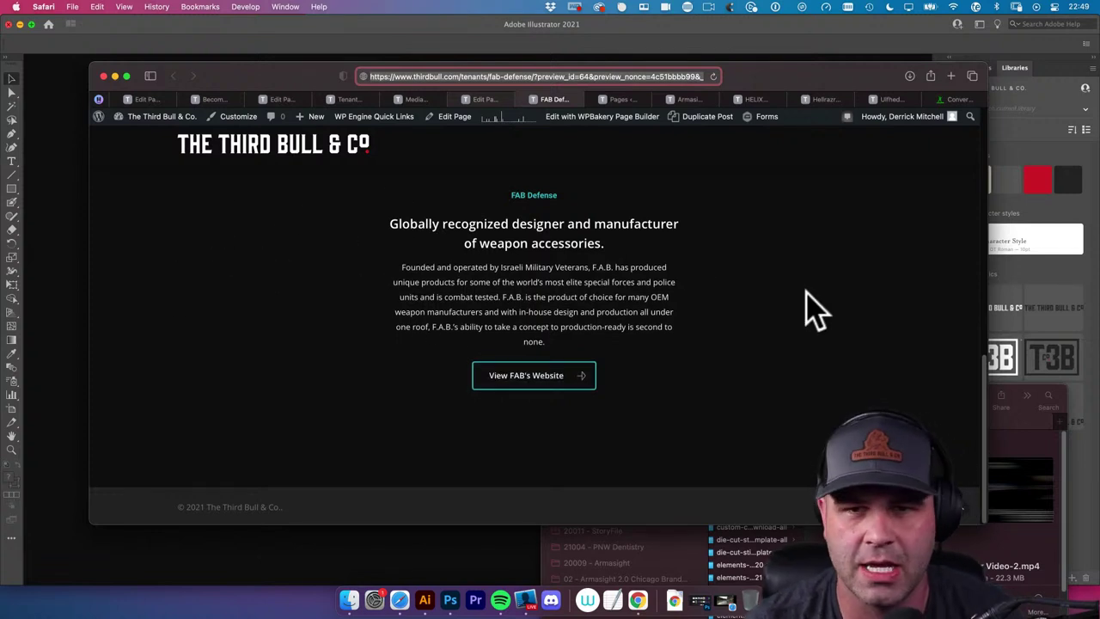
{"action": "left_click", "coordinate": [523, 99]}
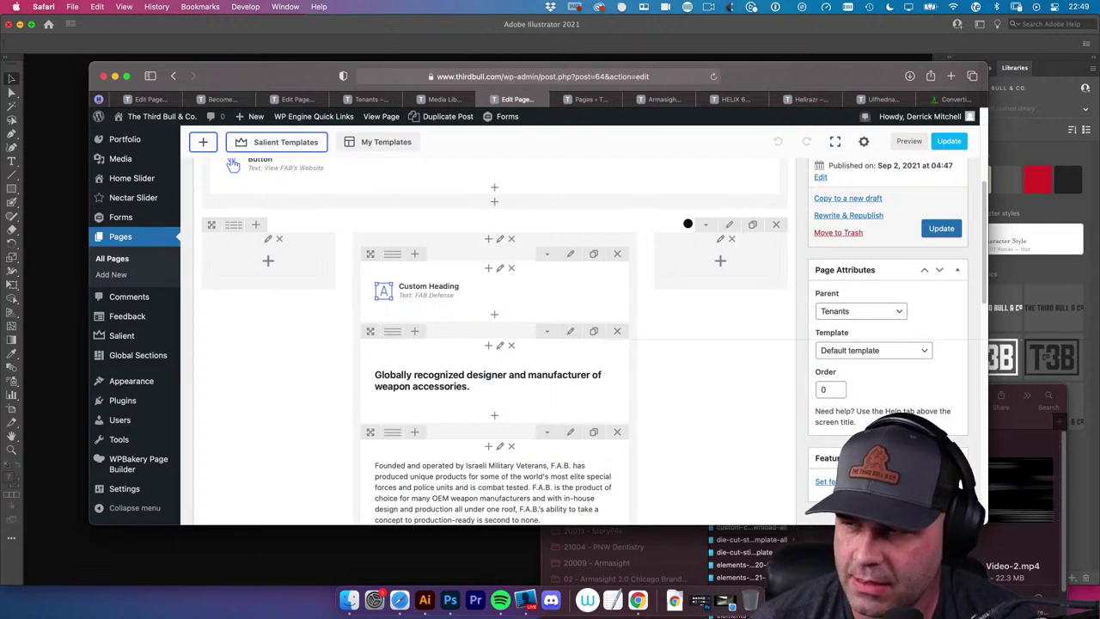
{"action": "key", "text": "super+Tab"}
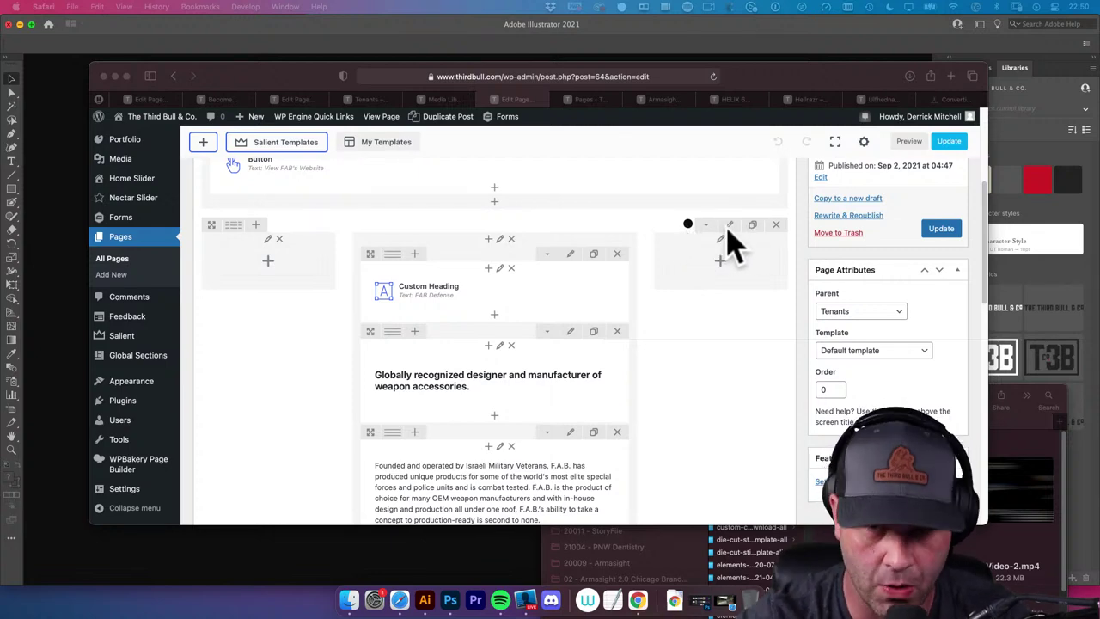
Set the Lofoten Islands winter landscape as the description row's background image and save the row
{"action": "left_click", "coordinate": [730, 228]}
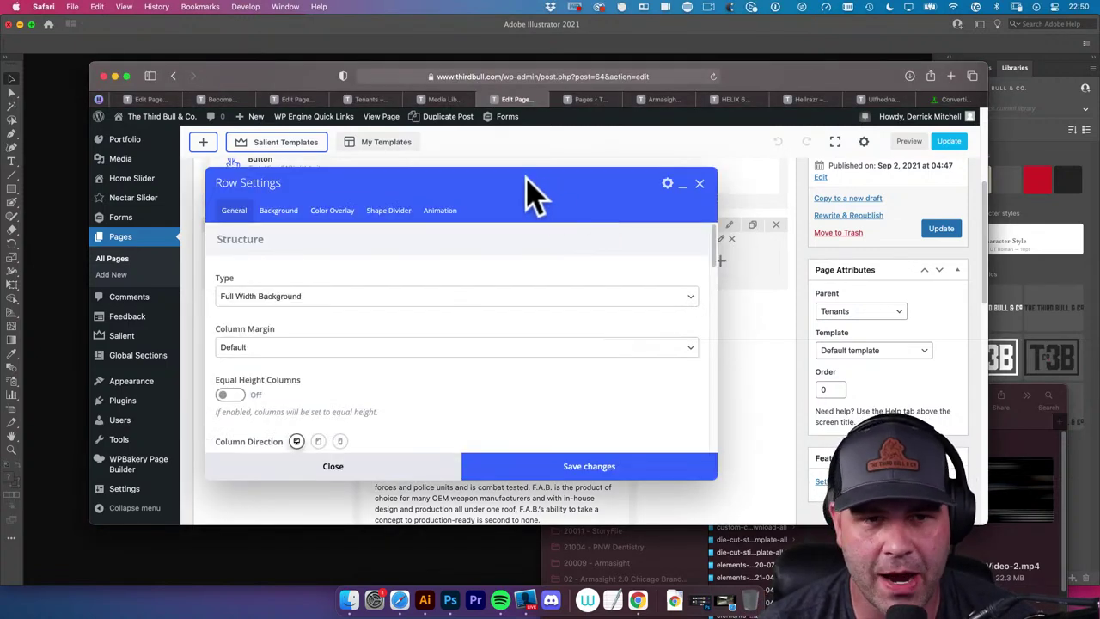
{"action": "left_click_drag", "start_coordinate": [539, 192], "coordinate": [584, 208]}
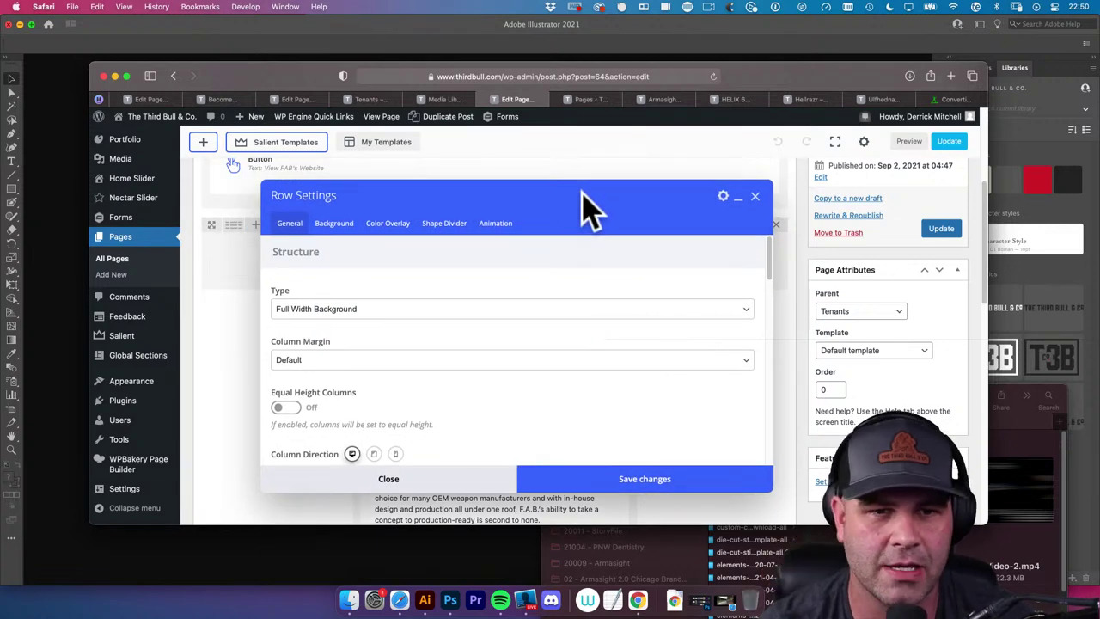
{"action": "left_click", "coordinate": [338, 224]}
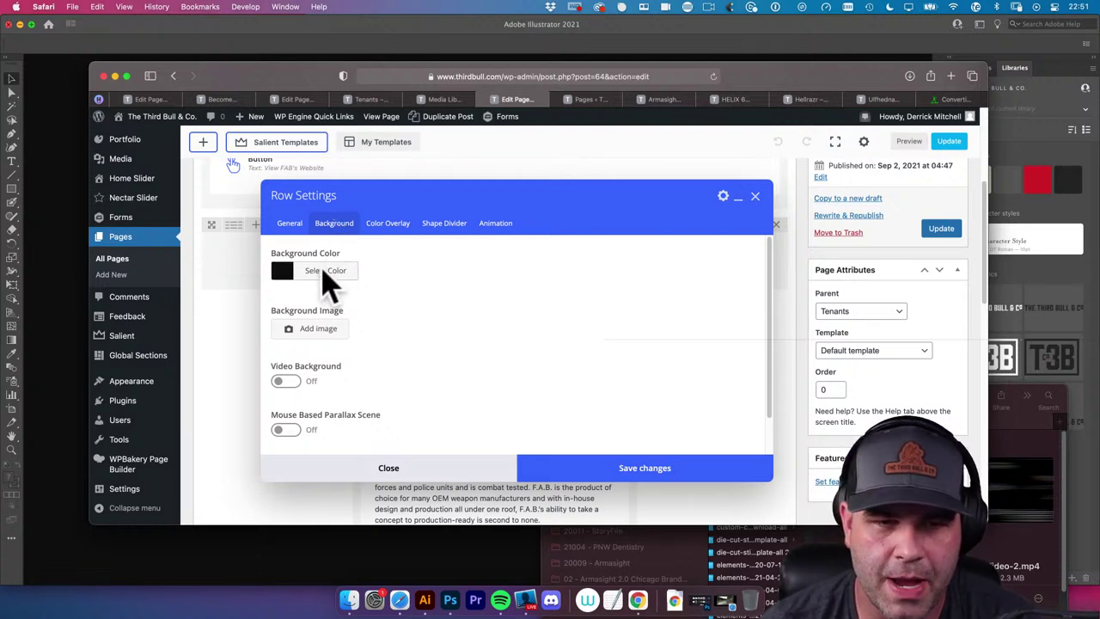
{"action": "scroll", "coordinate": [344, 294], "scroll_direction": "down", "scroll_amount": 1}
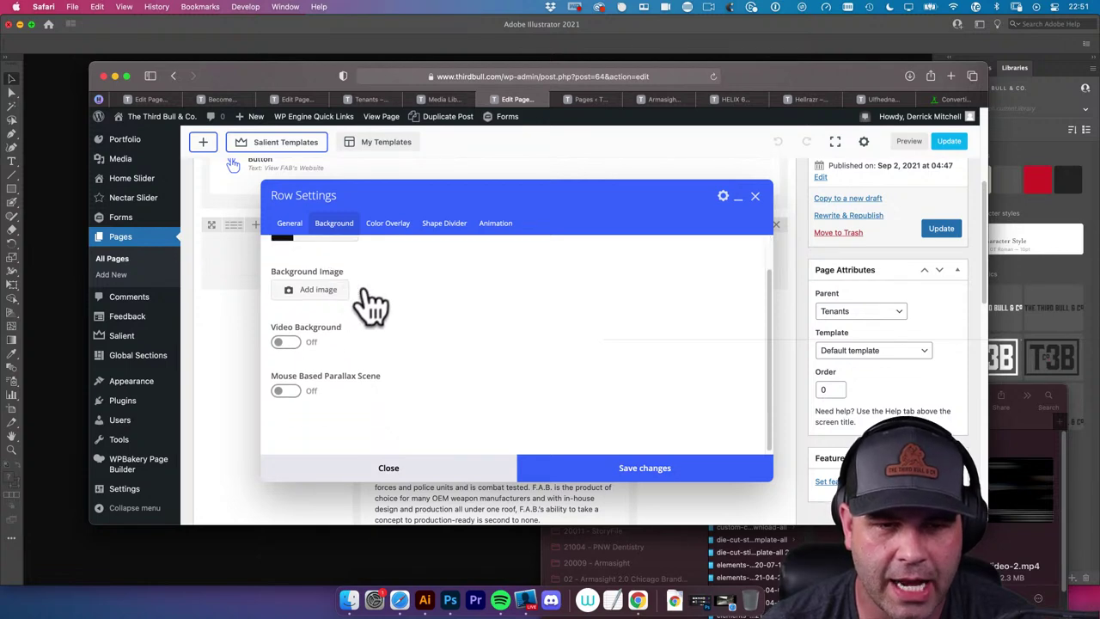
{"action": "left_click", "coordinate": [328, 297]}
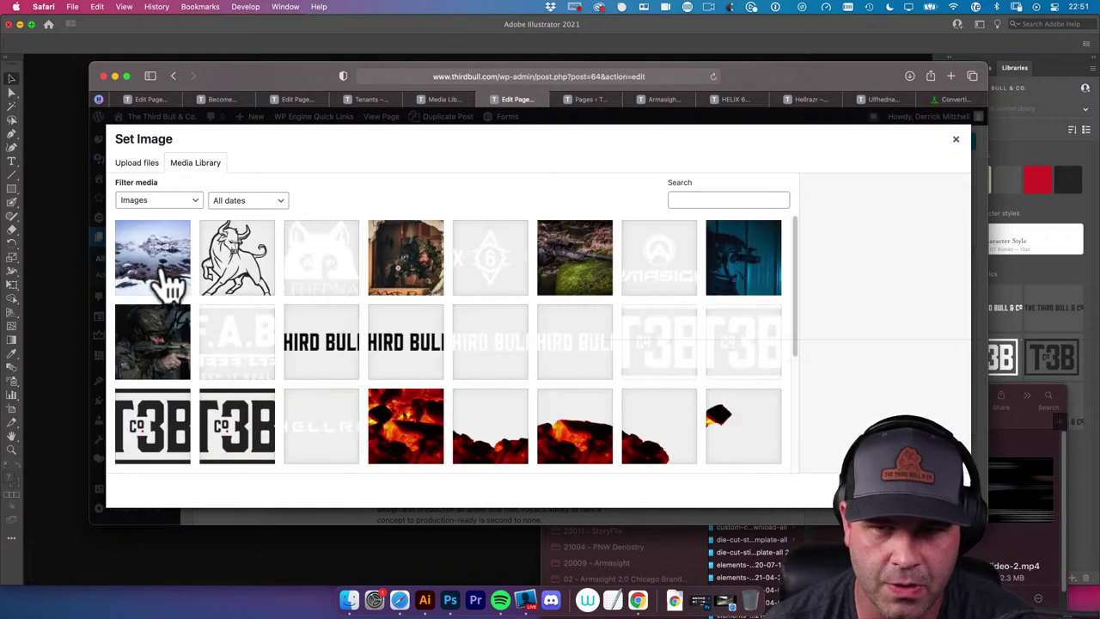
{"action": "left_click", "coordinate": [163, 279]}
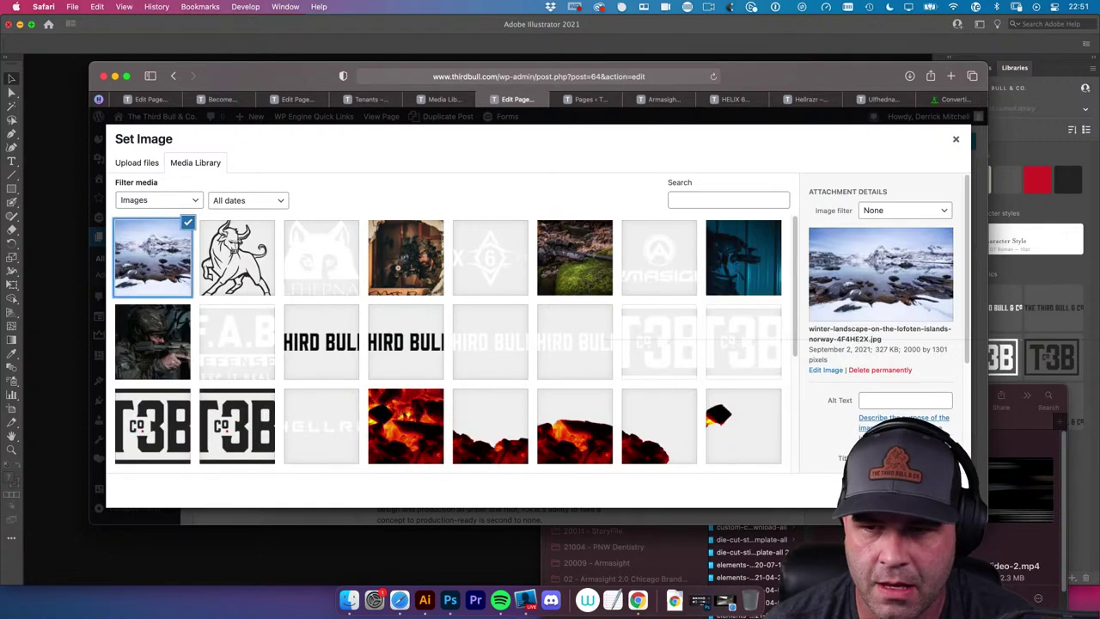
{"action": "left_click", "coordinate": [188, 222]}
{"action": "key", "text": "Escape"}
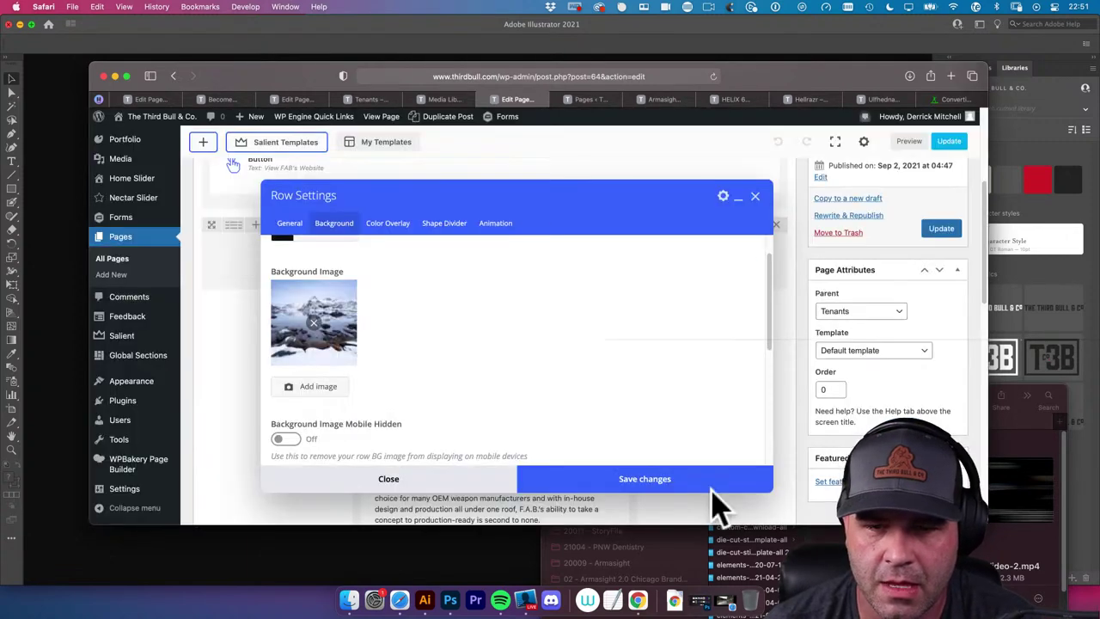
{"action": "left_click", "coordinate": [683, 486]}
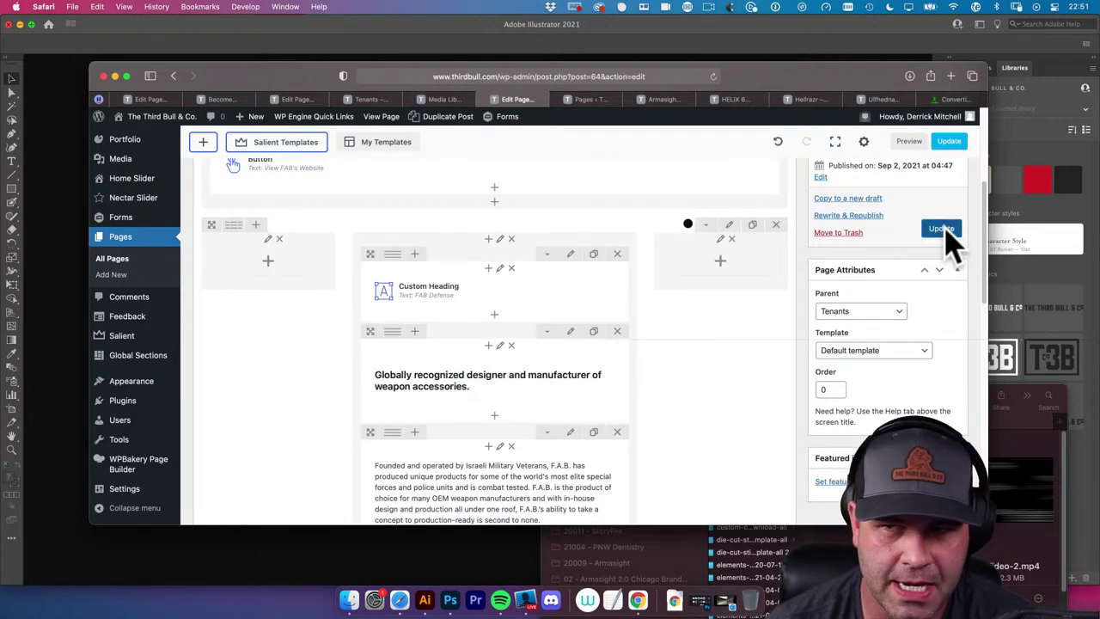
Preview the FAB Defense page down to the snowy mountain section, then return to the editor
{"action": "left_click", "coordinate": [911, 143]}
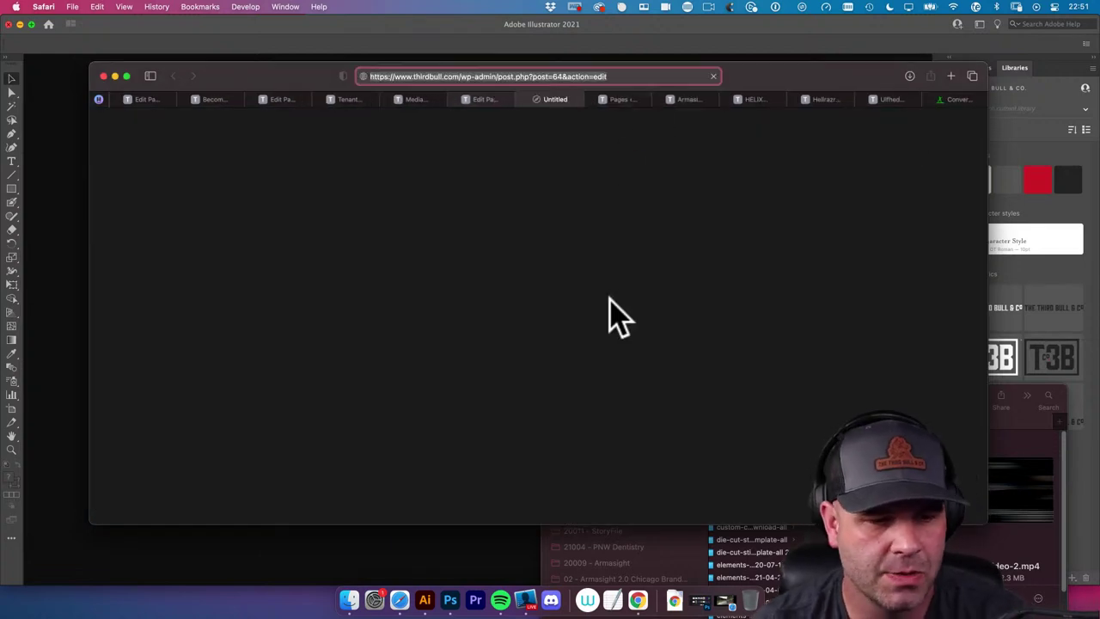
{"action": "scroll", "coordinate": [521, 352], "scroll_direction": "down", "scroll_amount": 3}
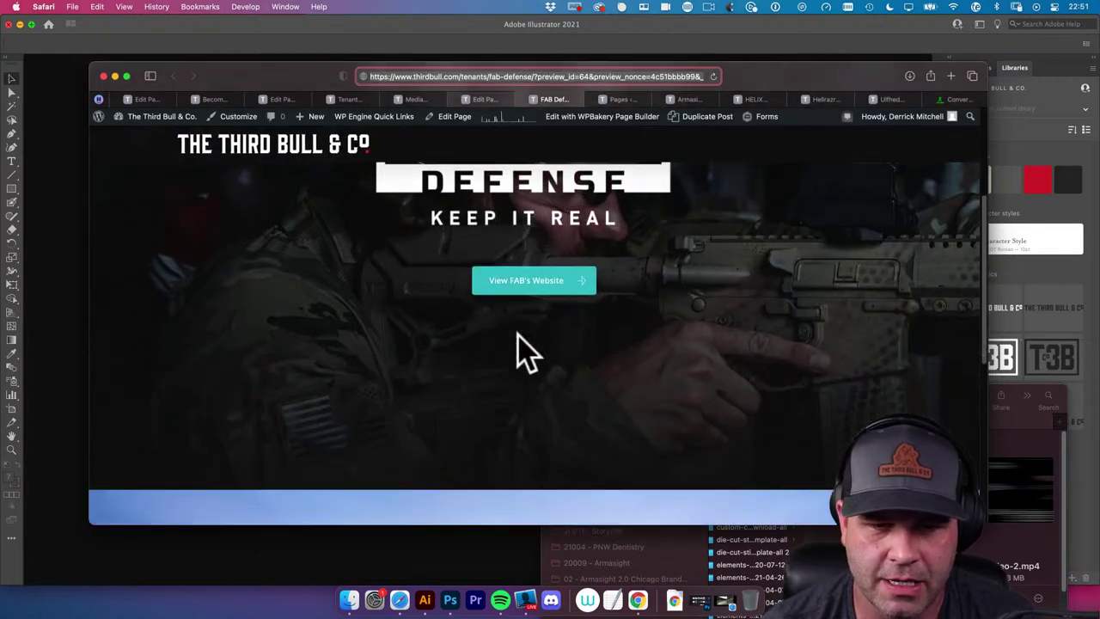
{"action": "scroll", "coordinate": [521, 350], "scroll_direction": "down", "scroll_amount": 5}
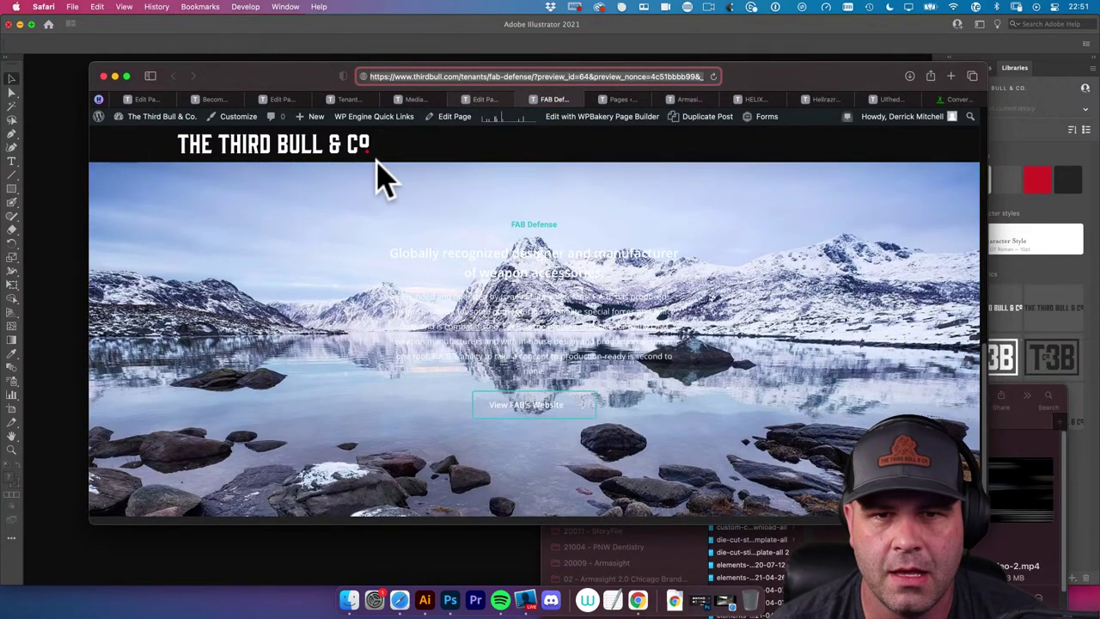
{"action": "left_click", "coordinate": [484, 99]}
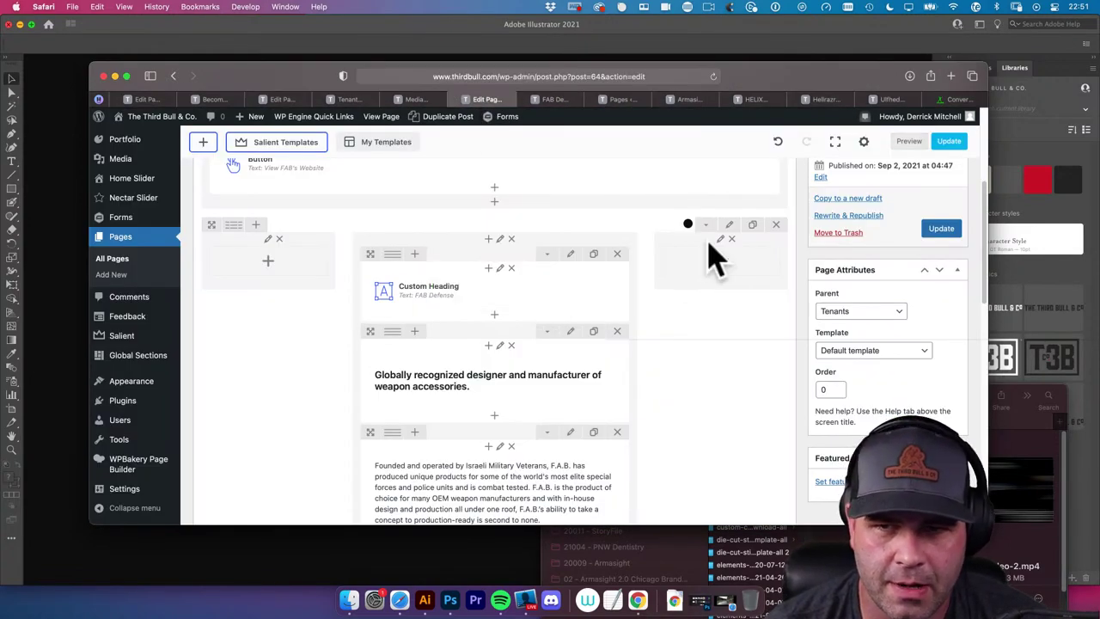
Turn on the gradient colour overlay in the text row's background settings
{"action": "left_click", "coordinate": [729, 225]}
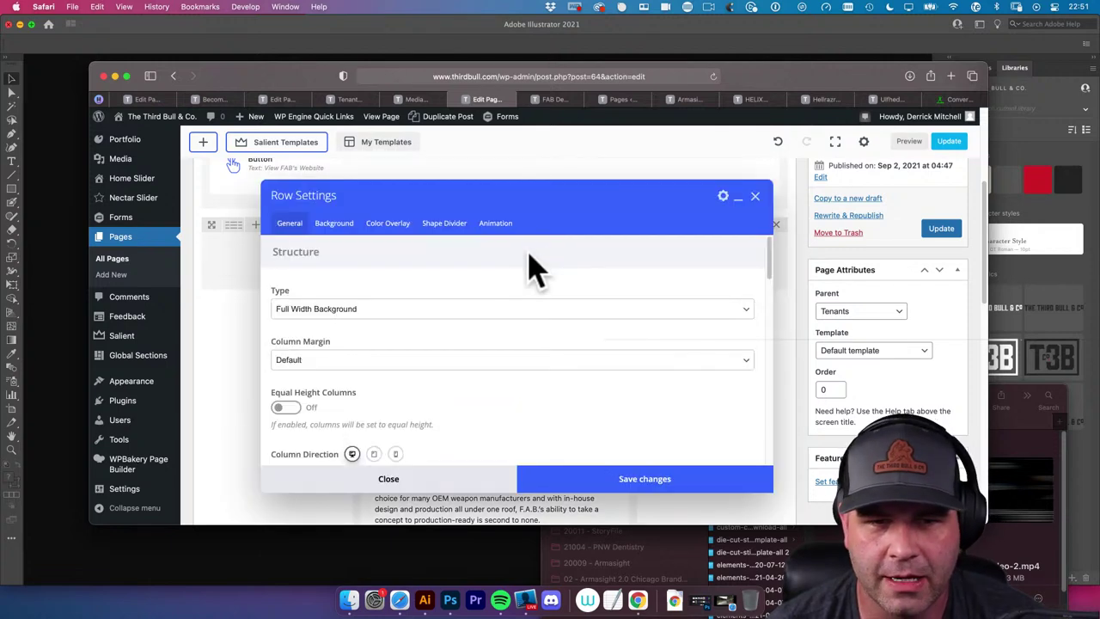
{"action": "left_click", "coordinate": [334, 223]}
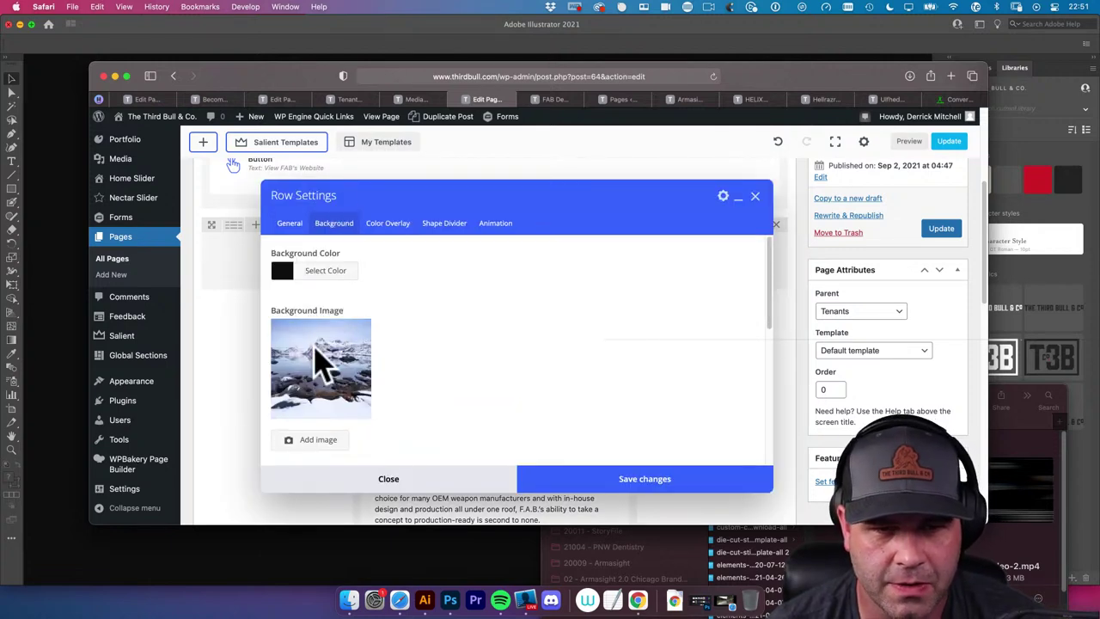
{"action": "left_click", "coordinate": [391, 228]}
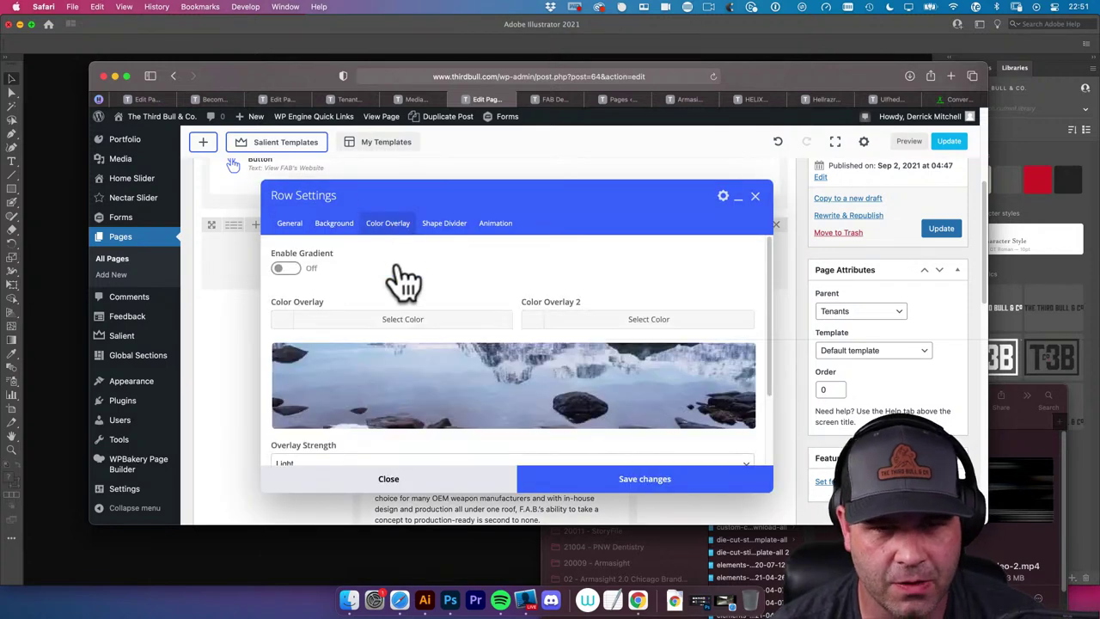
{"action": "scroll", "coordinate": [355, 302], "scroll_direction": "down", "scroll_amount": 3}
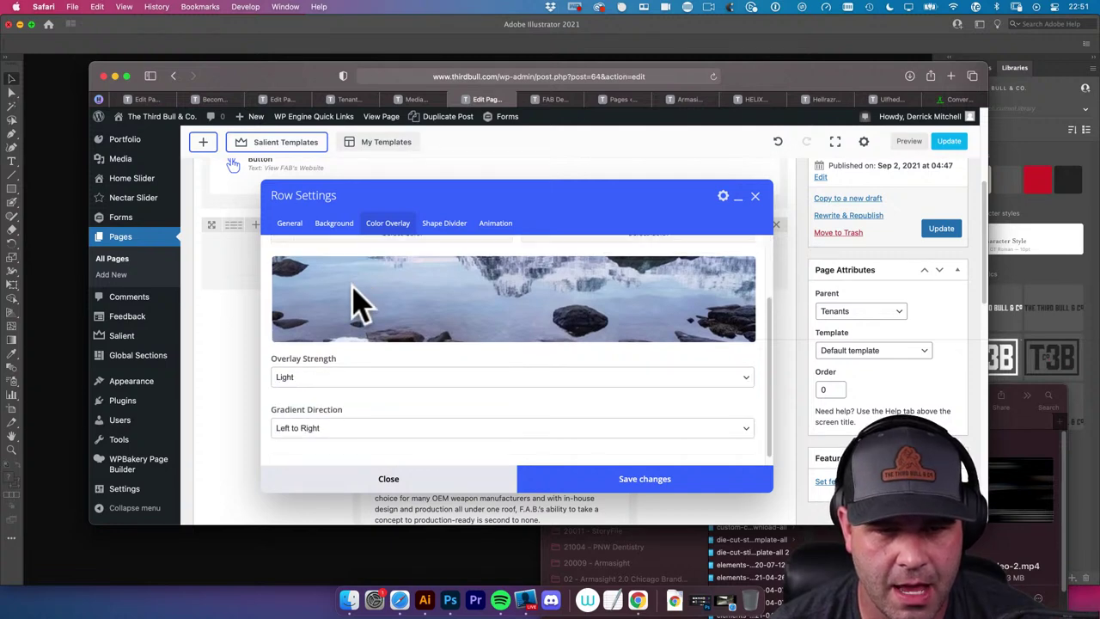
{"action": "scroll", "coordinate": [353, 300], "scroll_direction": "up", "scroll_amount": 3}
{"action": "left_click", "coordinate": [286, 255]}
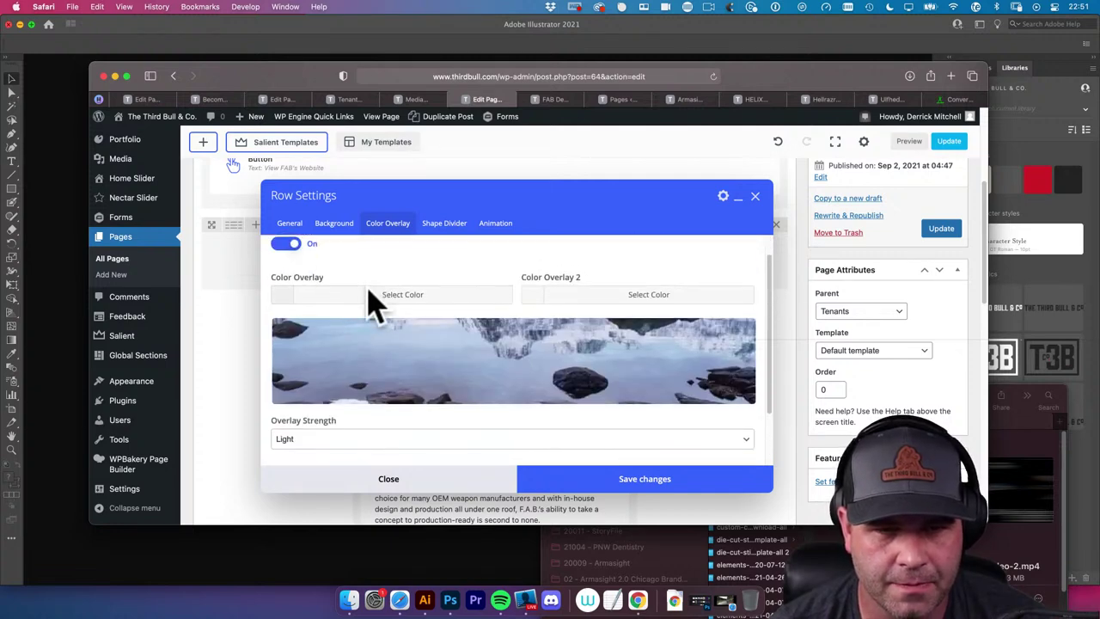
{"action": "scroll", "coordinate": [375, 294], "scroll_direction": "down", "scroll_amount": 1}
Set both overlay colours to black with Heavy strength, save the row, and preview the page
{"action": "left_click", "coordinate": [370, 294]}
{"action": "left_click", "coordinate": [289, 442]}
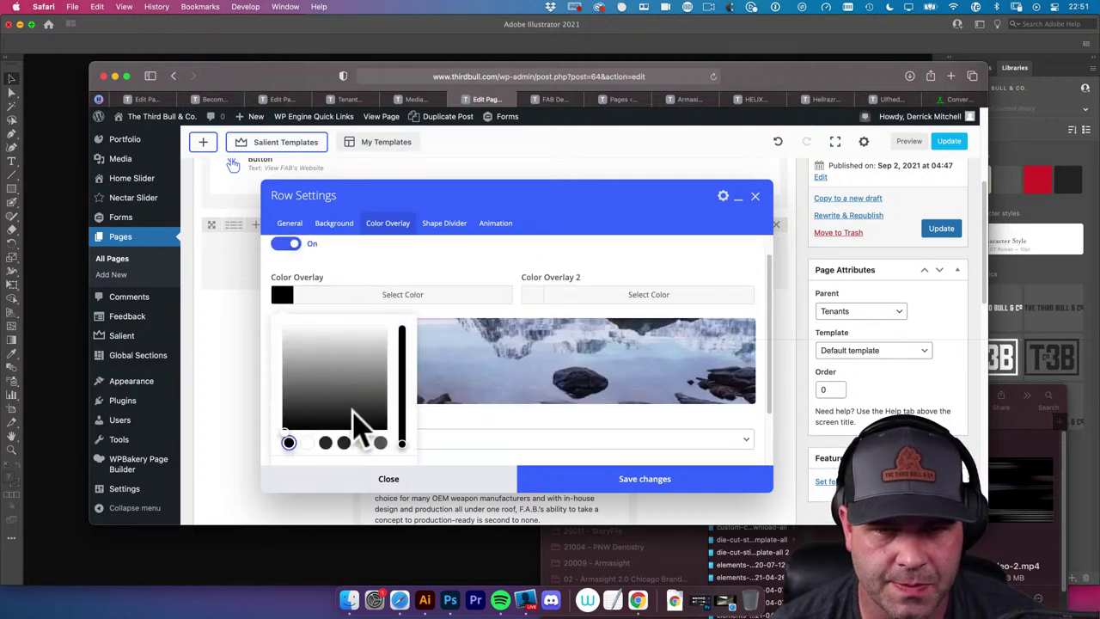
{"action": "left_click", "coordinate": [540, 297]}
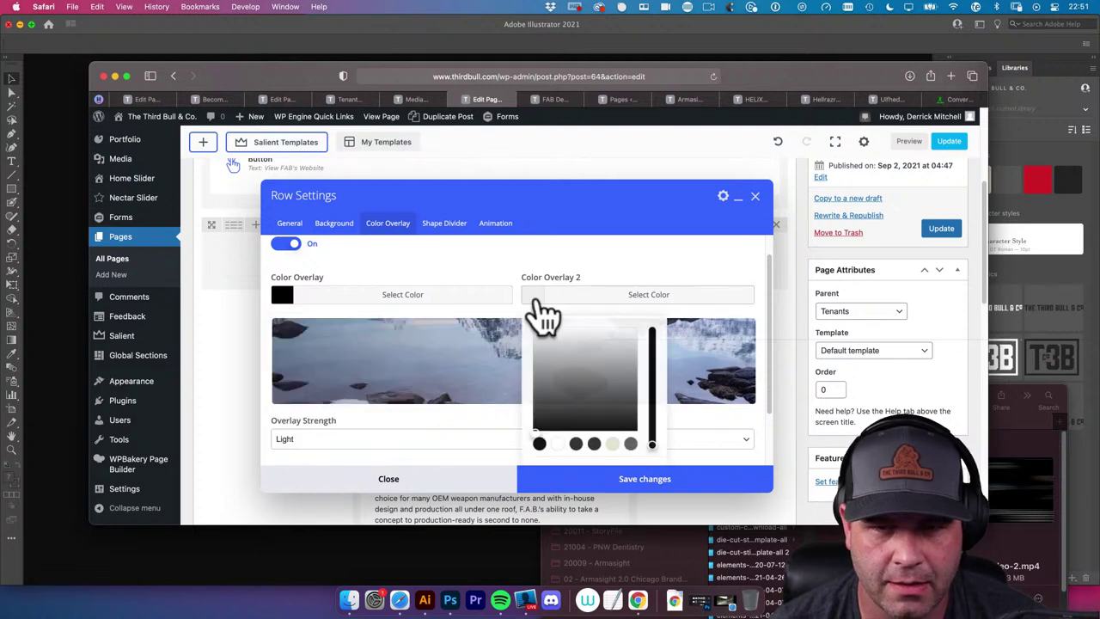
{"action": "left_click", "coordinate": [539, 442]}
{"action": "scroll", "coordinate": [467, 418], "scroll_direction": "down", "scroll_amount": 2}
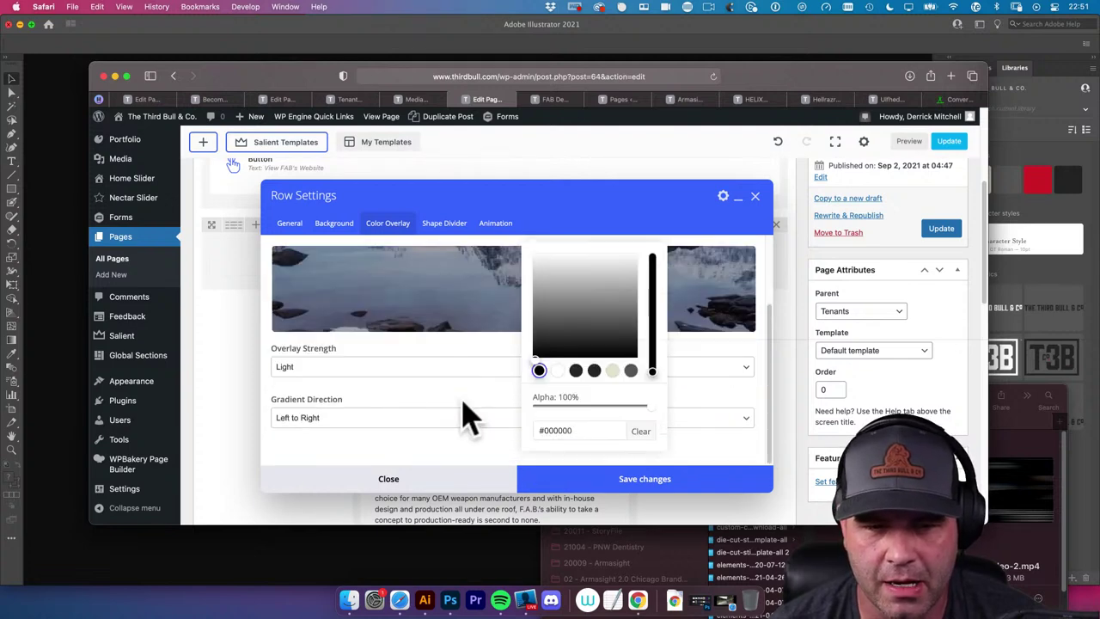
{"action": "left_click", "coordinate": [402, 369]}
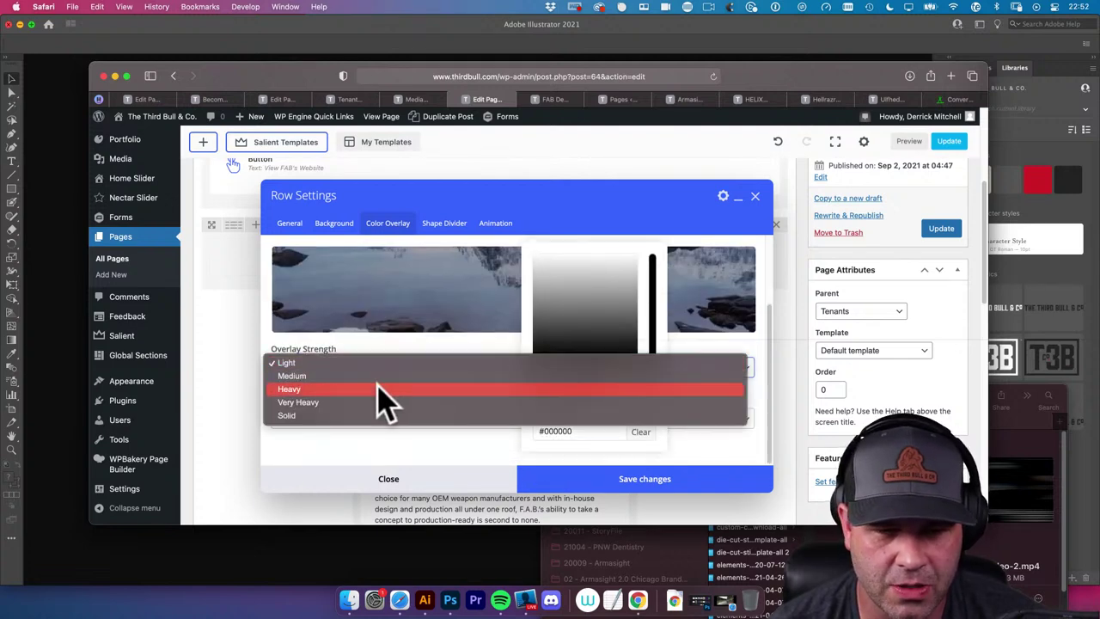
{"action": "left_click", "coordinate": [378, 389]}
{"action": "left_click", "coordinate": [604, 492]}
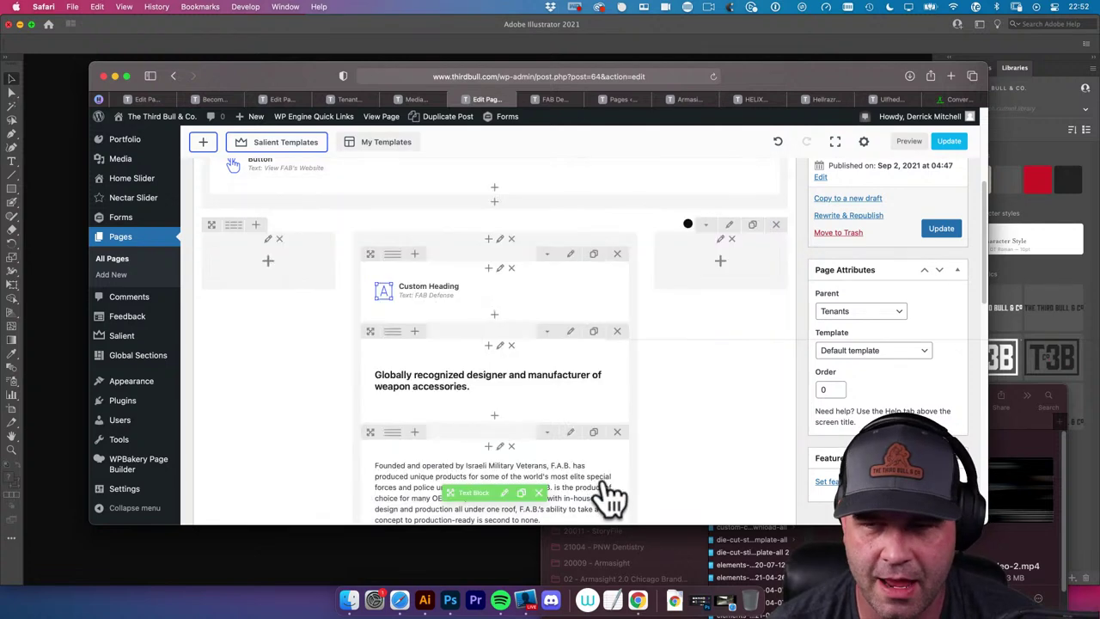
{"action": "left_click", "coordinate": [908, 141]}
Check the darkened lake background behind the FAB Defense text in the page preview
{"action": "left_click", "coordinate": [554, 102]}
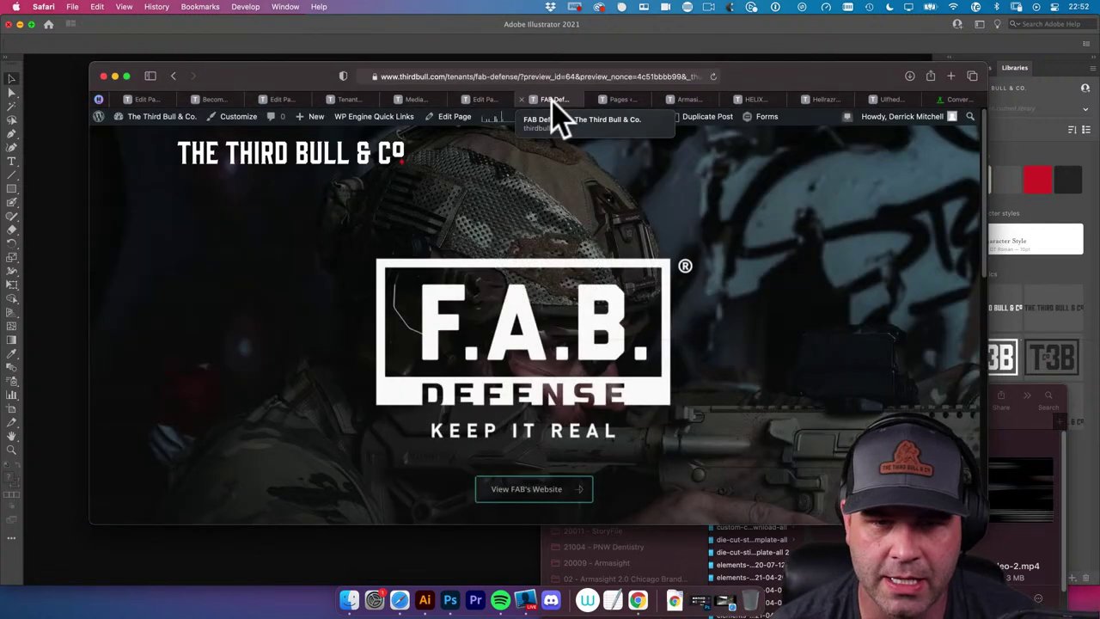
{"action": "scroll", "coordinate": [627, 318], "scroll_direction": "down", "scroll_amount": 5}
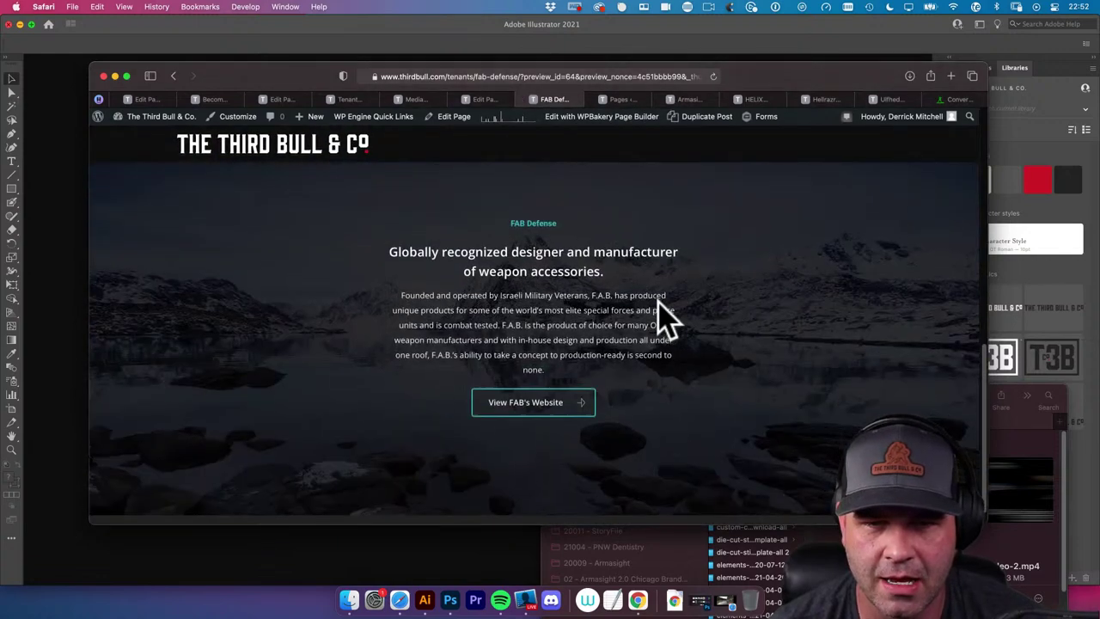
{"action": "scroll", "coordinate": [658, 314], "scroll_direction": "up", "scroll_amount": 1}
{"action": "scroll", "coordinate": [662, 314], "scroll_direction": "up", "scroll_amount": 1}
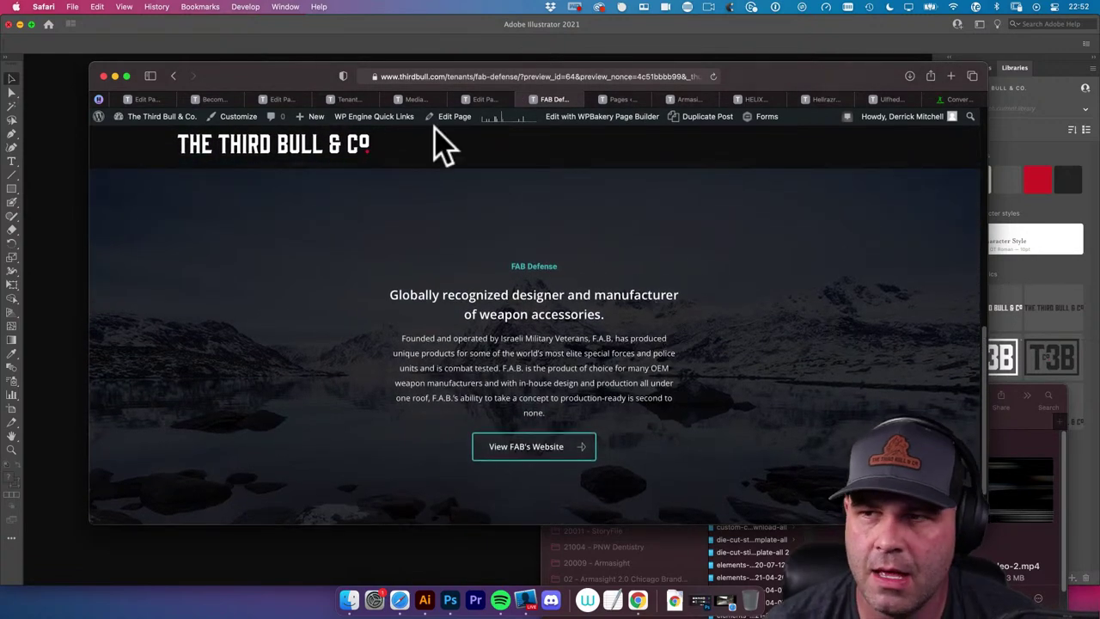
Back in the editor, turn off the text row's gradient overlay
{"action": "mouse_move", "coordinate": [378, 120]}
{"action": "left_click", "coordinate": [480, 99]}
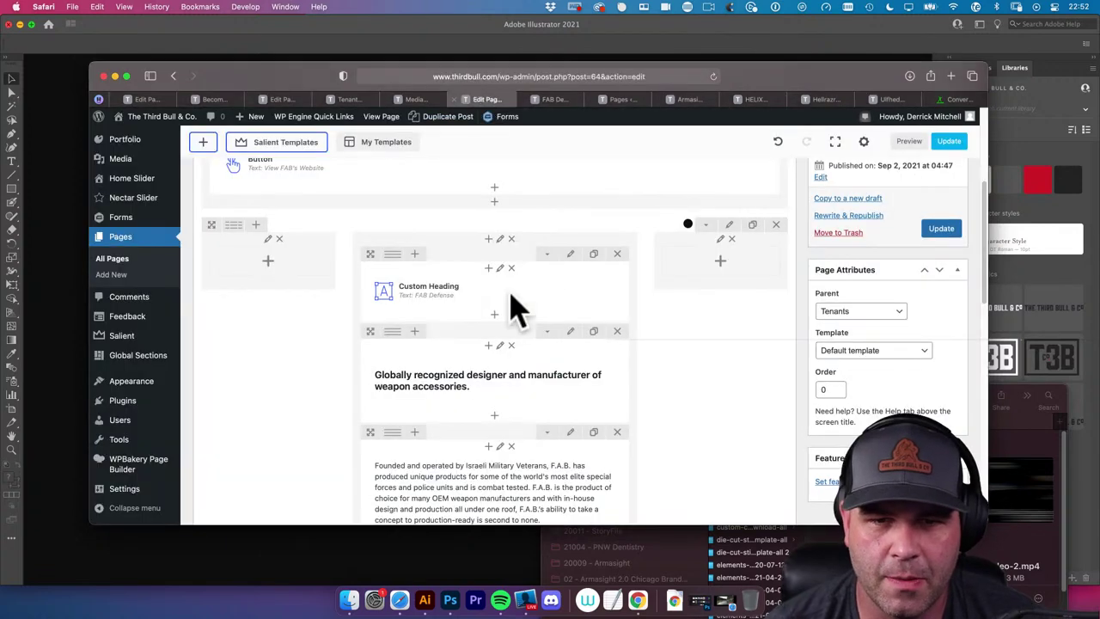
{"action": "left_click", "coordinate": [731, 228]}
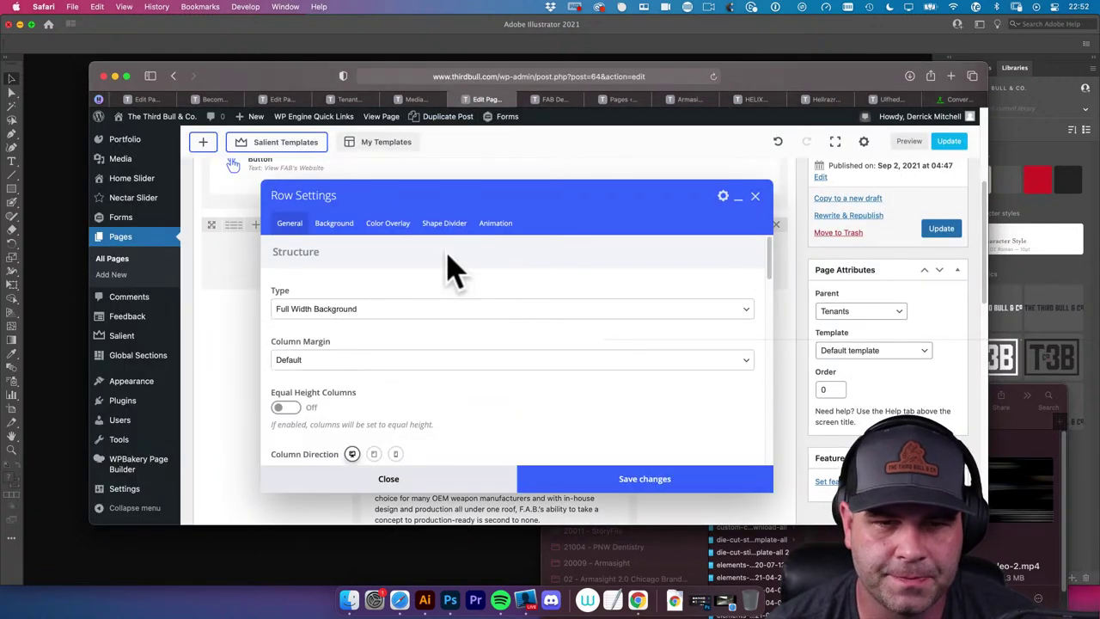
{"action": "left_click", "coordinate": [389, 223]}
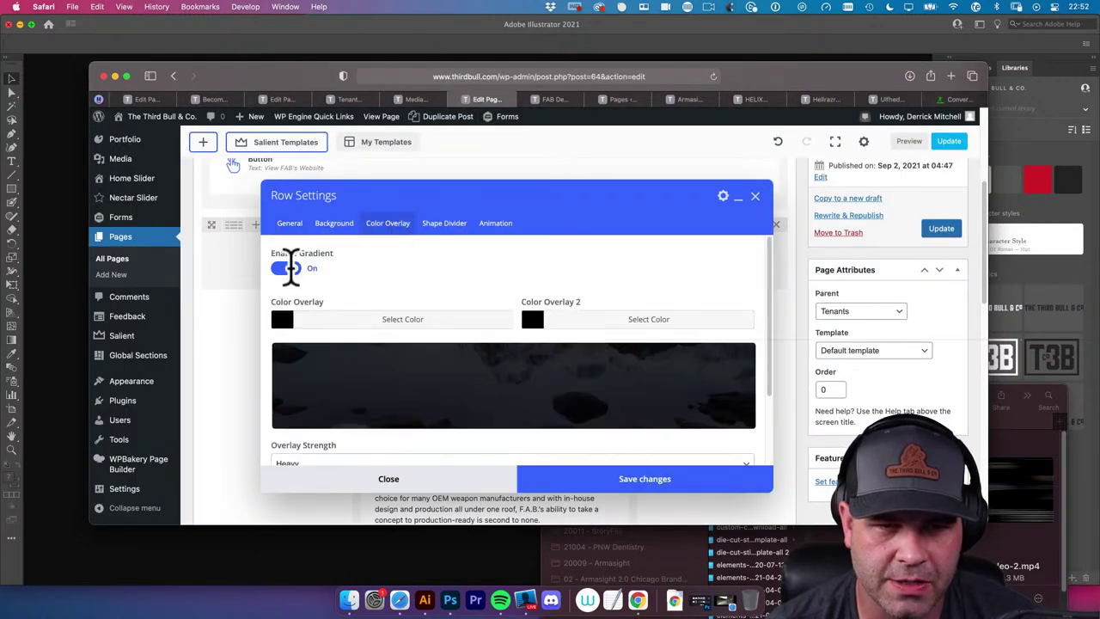
{"action": "left_click", "coordinate": [286, 268]}
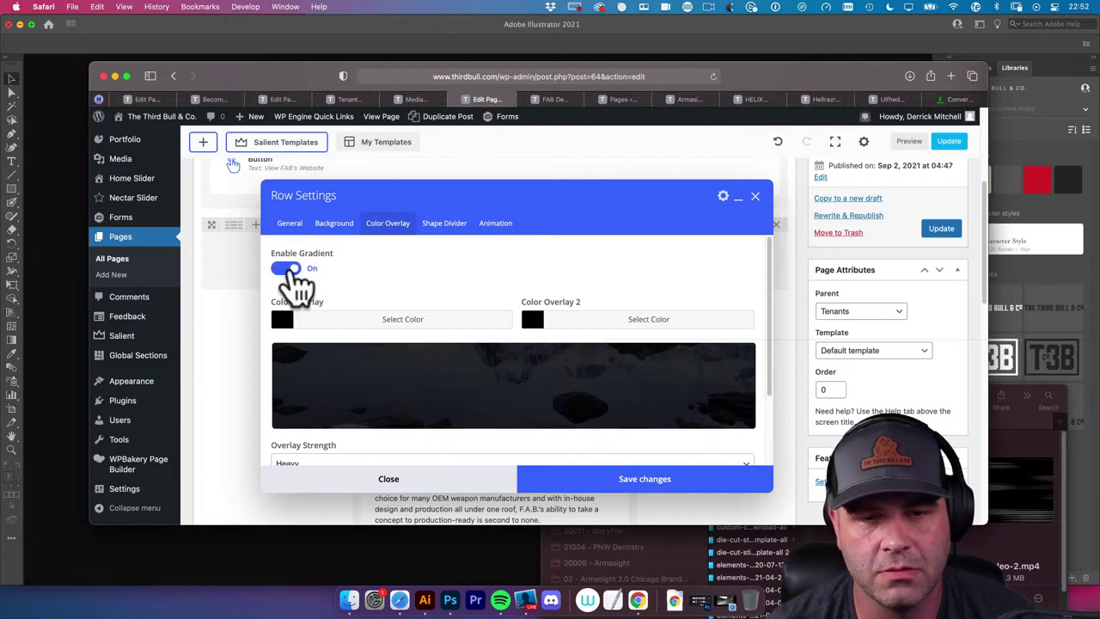
Remove the lake background image and enable the Mouse Based Parallax Scene with its layer settings
{"action": "left_click", "coordinate": [338, 225]}
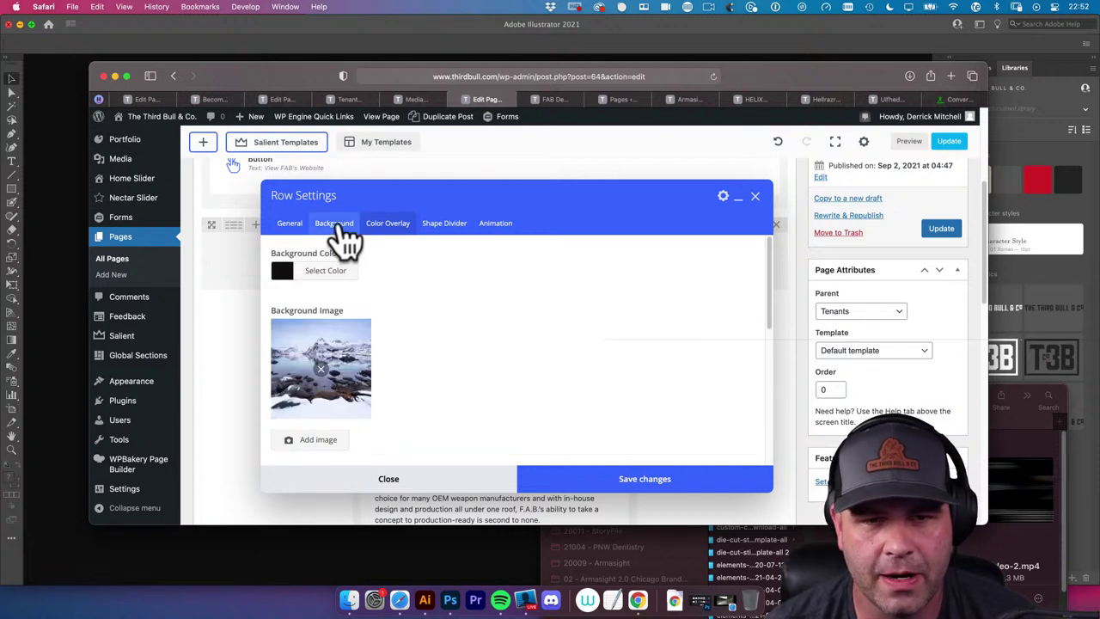
{"action": "left_click", "coordinate": [322, 371]}
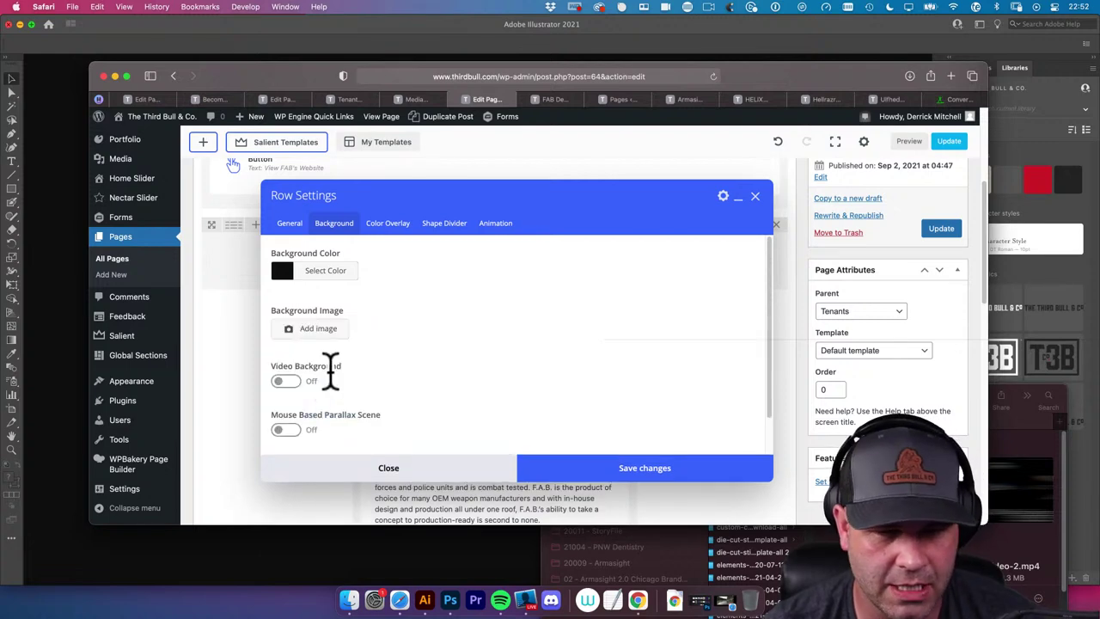
{"action": "scroll", "coordinate": [331, 371], "scroll_direction": "down", "scroll_amount": 1}
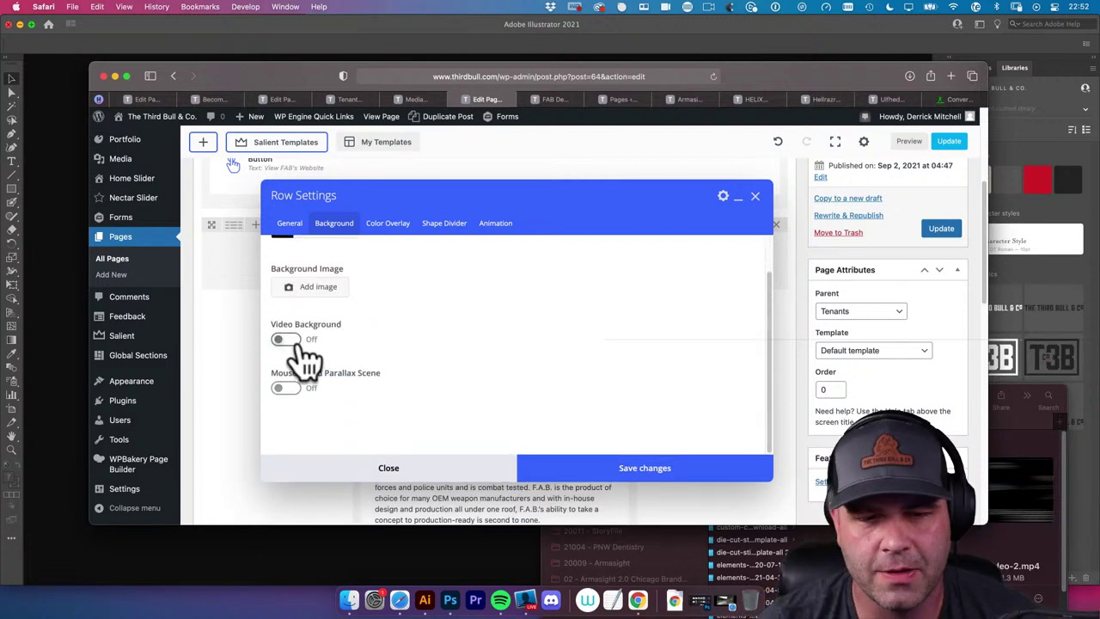
{"action": "left_click", "coordinate": [283, 387]}
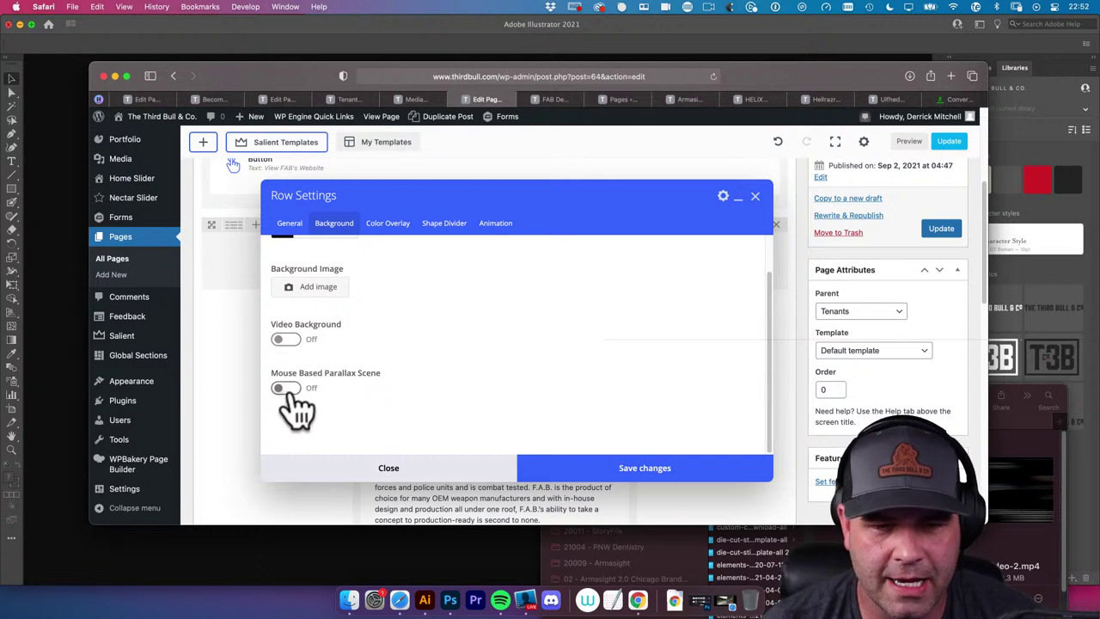
{"action": "scroll", "coordinate": [382, 409], "scroll_direction": "down", "scroll_amount": 4}
{"action": "scroll", "coordinate": [388, 406], "scroll_direction": "down", "scroll_amount": 4}
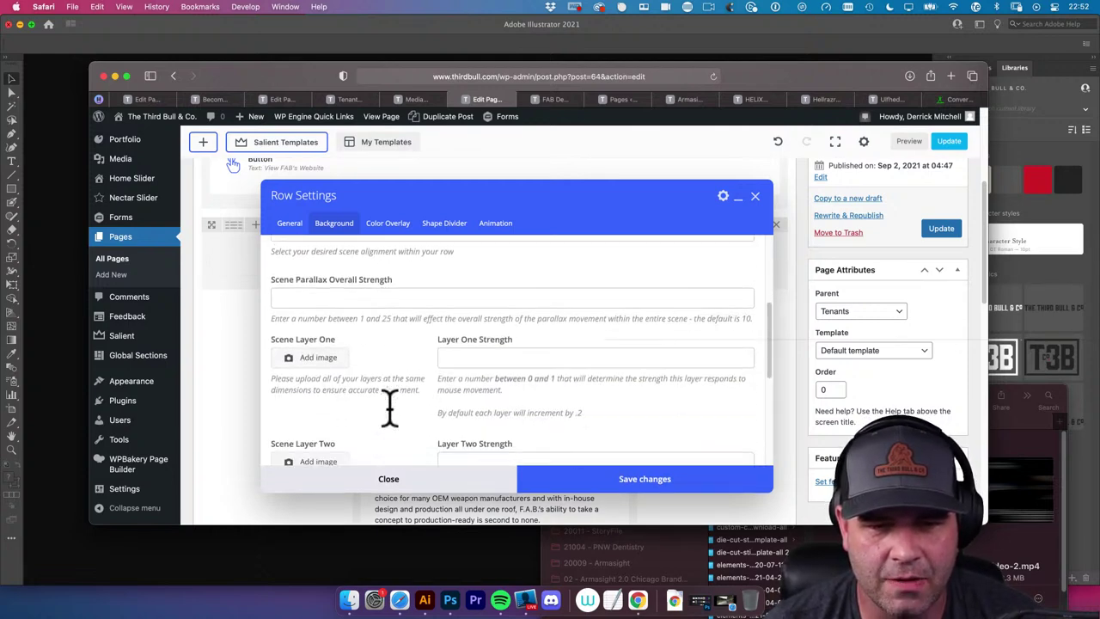
{"action": "scroll", "coordinate": [387, 403], "scroll_direction": "up", "scroll_amount": 2}
{"action": "scroll", "coordinate": [318, 344], "scroll_direction": "down", "scroll_amount": 5}
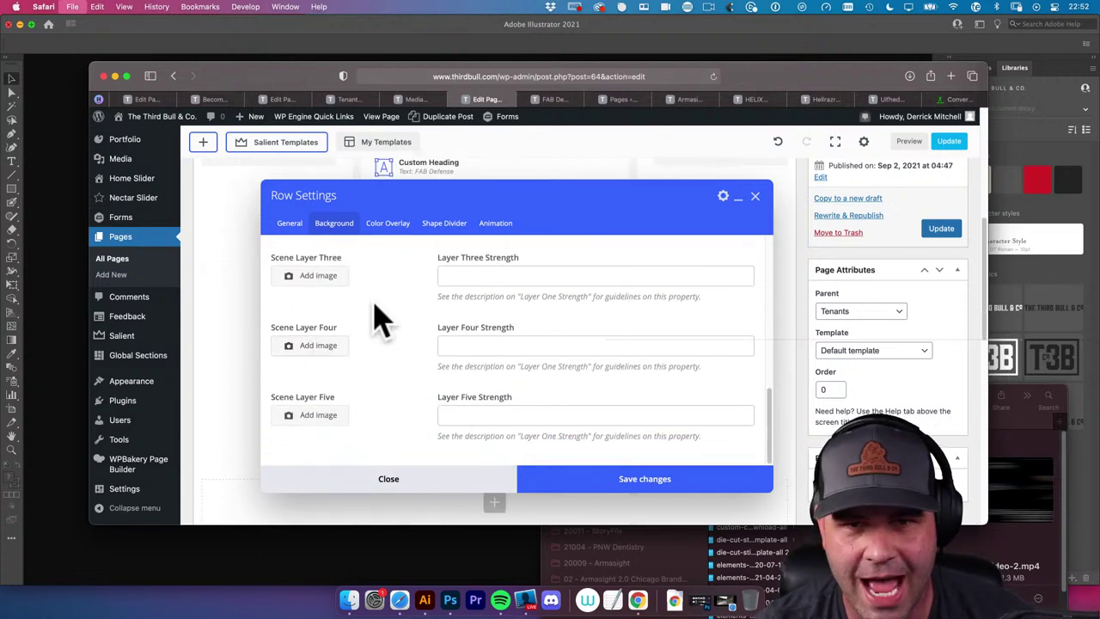
{"action": "key", "text": "super+t"}
Load the thirdbull.com website in a new tab
{"action": "type", "text": "thid"}
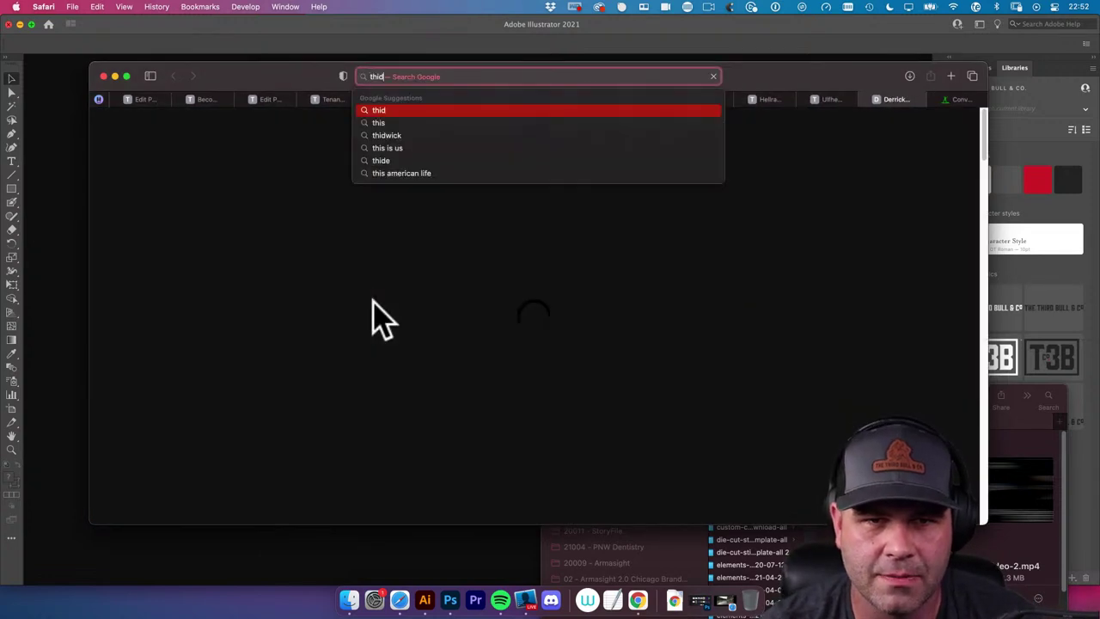
{"action": "key", "text": "BackSpace"}
{"action": "type", "text": "rdbull.com"}
{"action": "key", "text": "Return"}
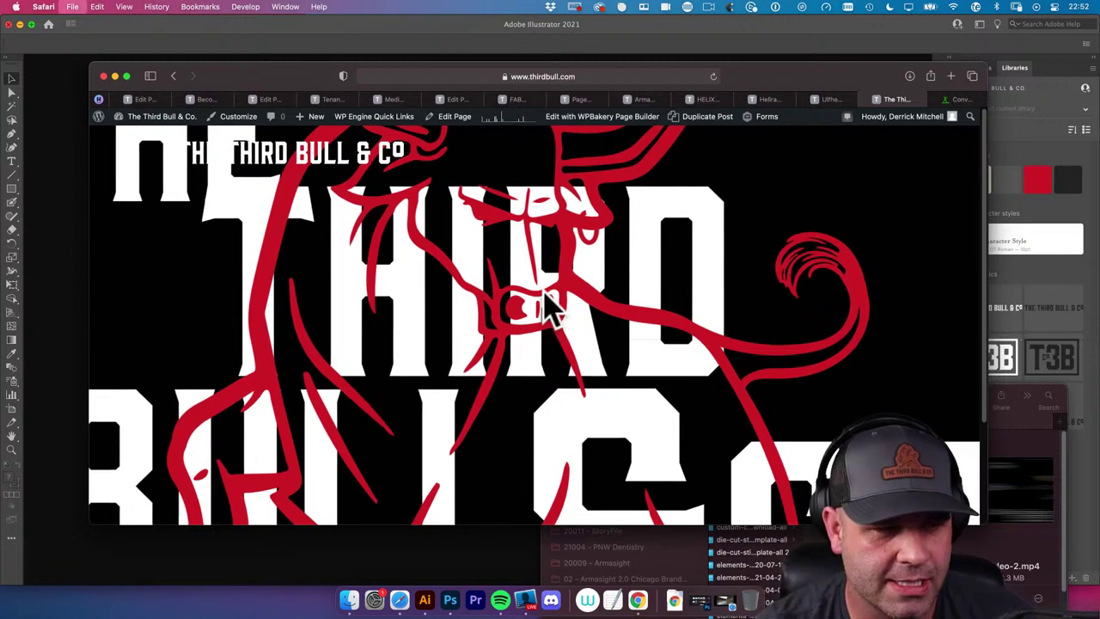
Open helix6precision.com in another tab and scroll through its elk river hero as reference
{"action": "key", "text": "super+t"}
{"action": "type", "text": "hel"}
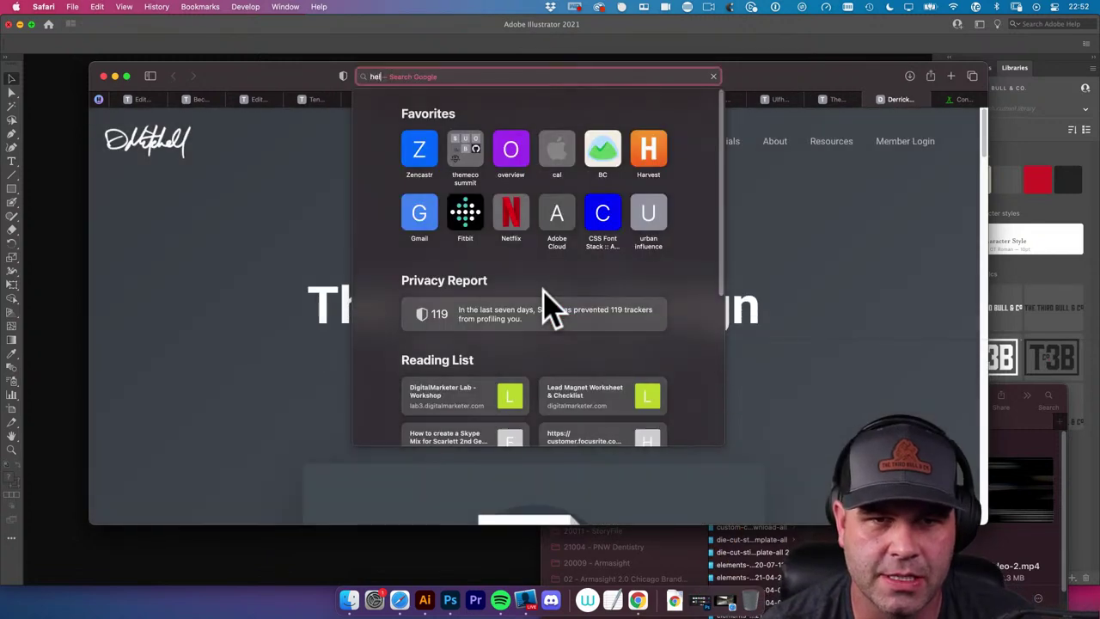
{"action": "type", "text": "ix6precision.com"}
{"action": "key", "text": "Return"}
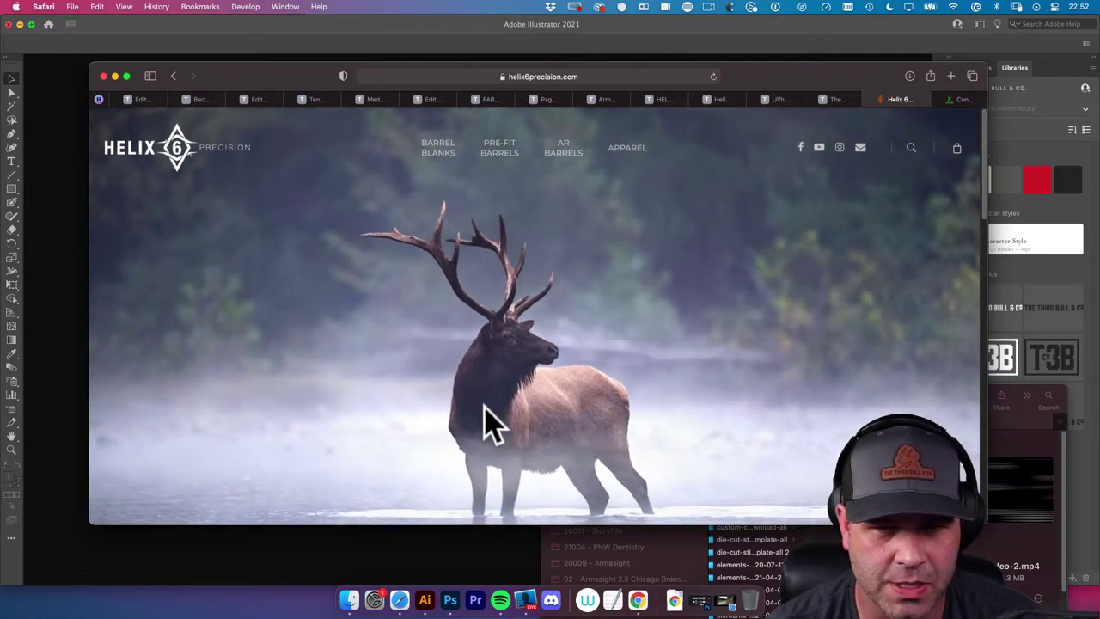
{"action": "scroll", "coordinate": [540, 425], "scroll_direction": "down", "scroll_amount": 2}
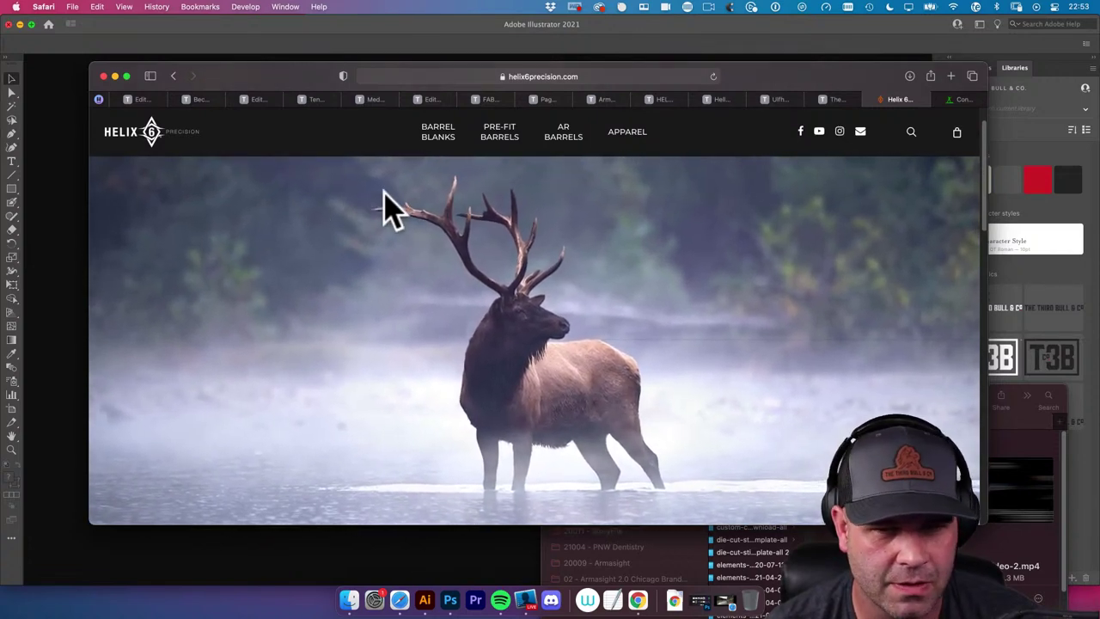
{"action": "scroll", "coordinate": [455, 254], "scroll_direction": "down", "scroll_amount": 4}
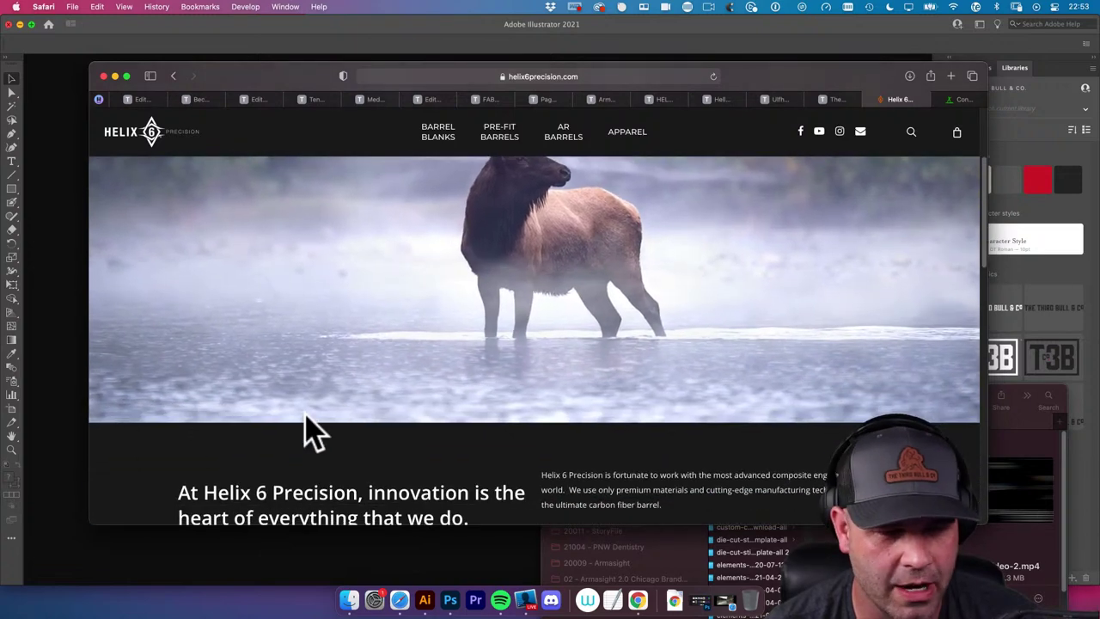
{"action": "scroll", "coordinate": [439, 434], "scroll_direction": "up", "scroll_amount": 2}
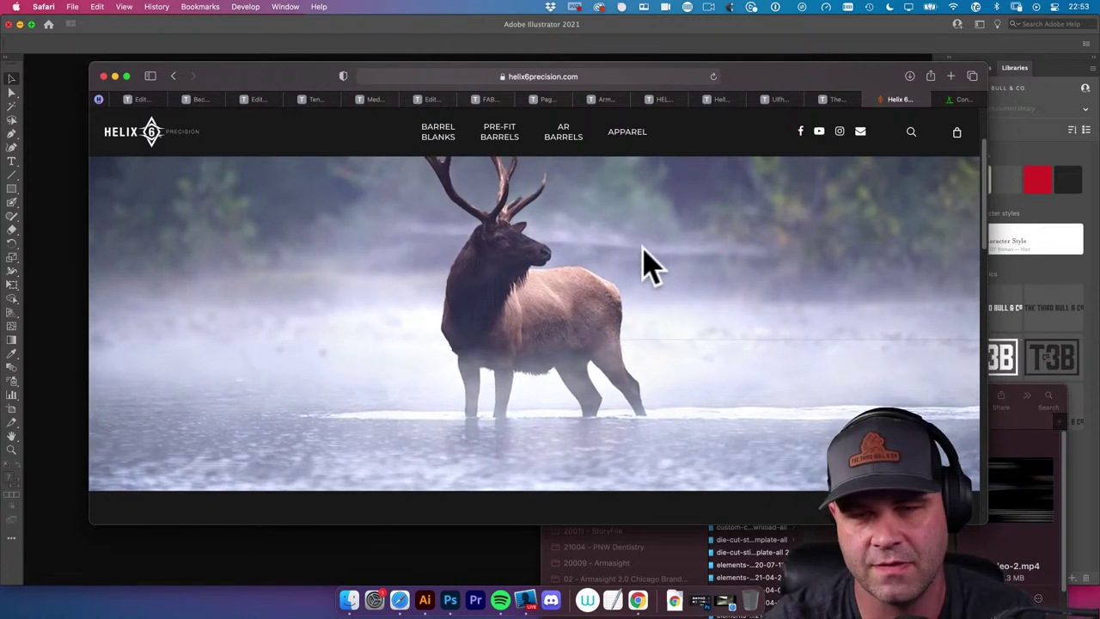
In the row's Background settings, switch off Mouse Based Parallax Scene and switch on Video Background
{"action": "key", "text": "ctrl+Tab"}
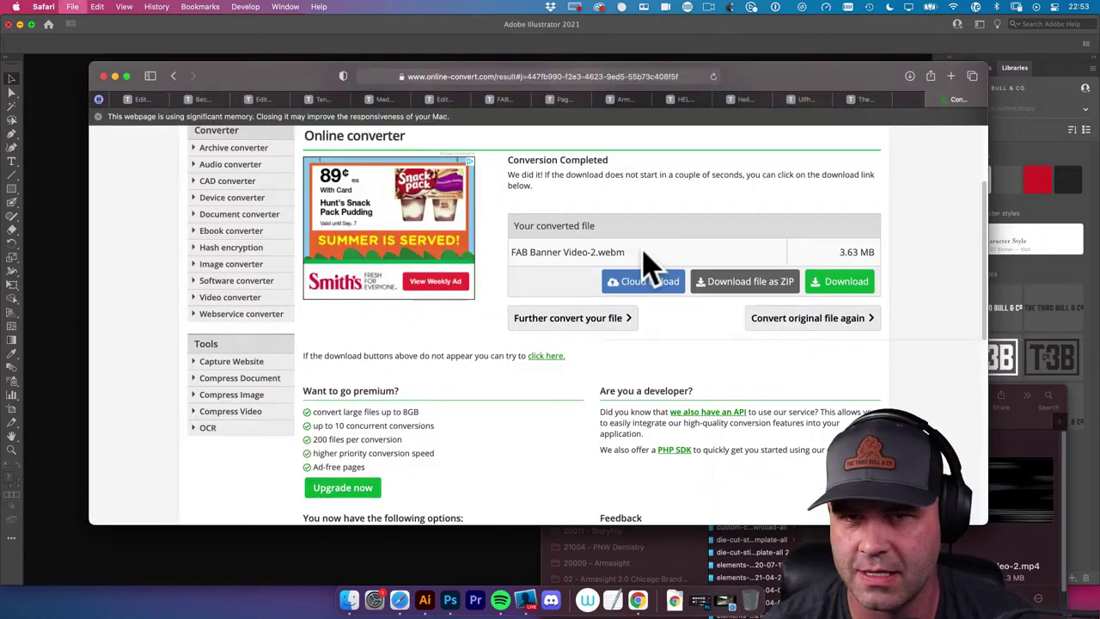
{"action": "left_click", "coordinate": [397, 100]}
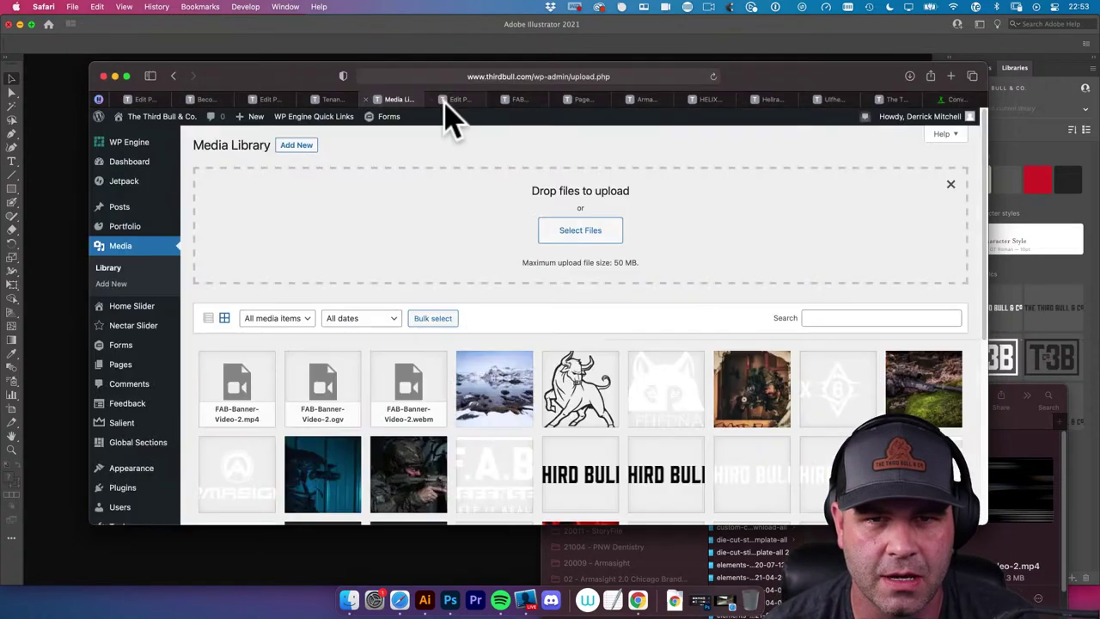
{"action": "left_click", "coordinate": [455, 99]}
{"action": "scroll", "coordinate": [386, 326], "scroll_direction": "up", "scroll_amount": 10}
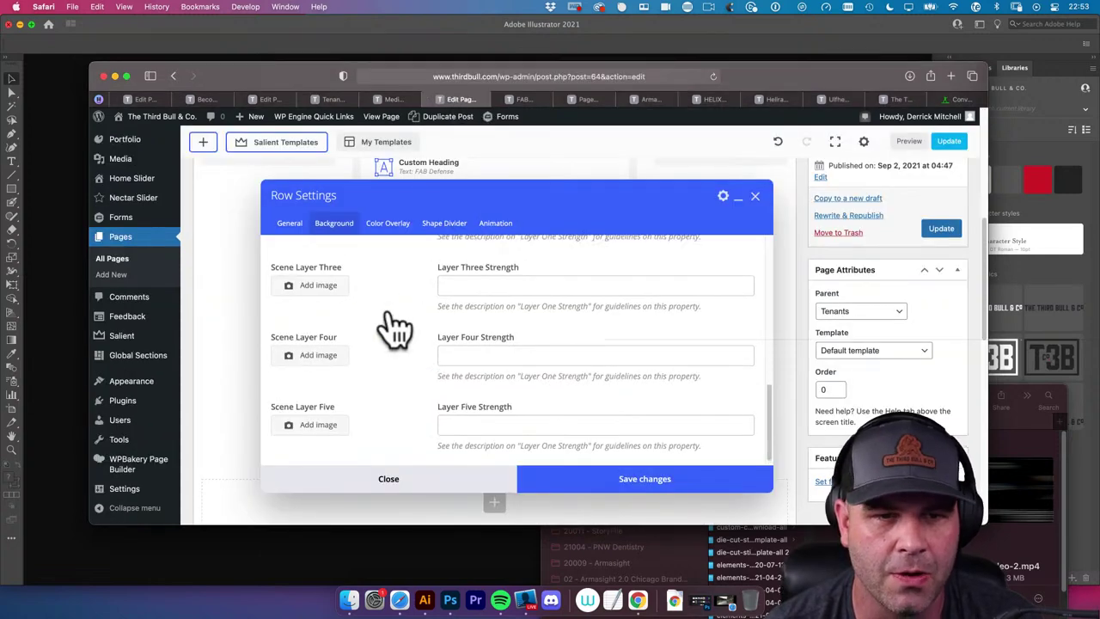
{"action": "scroll", "coordinate": [393, 318], "scroll_direction": "down", "scroll_amount": 2}
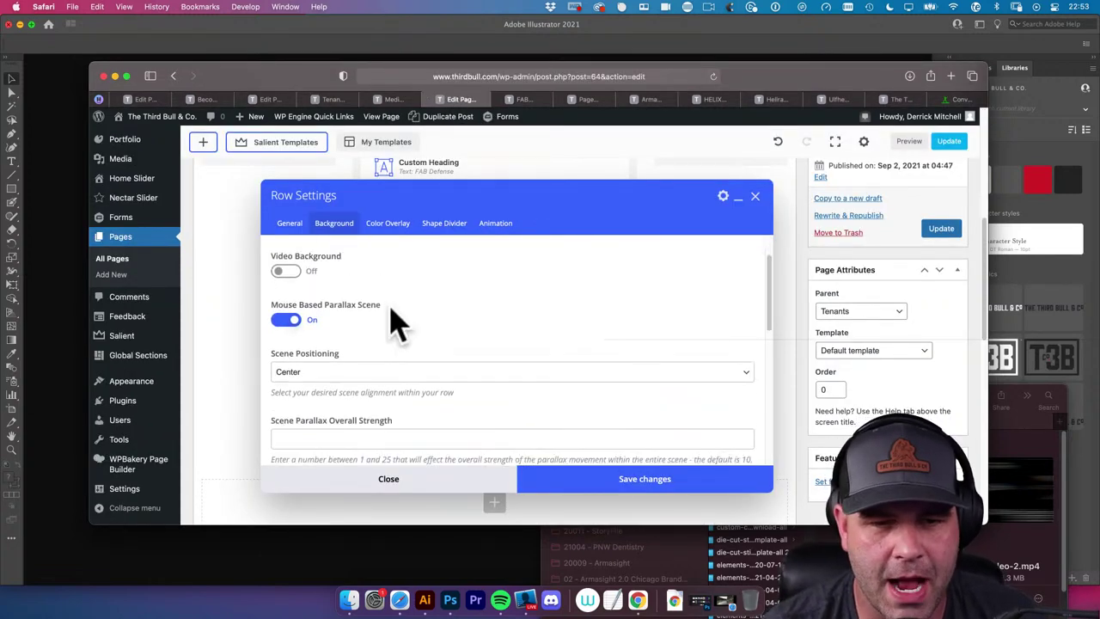
{"action": "scroll", "coordinate": [393, 318], "scroll_direction": "up", "scroll_amount": 1}
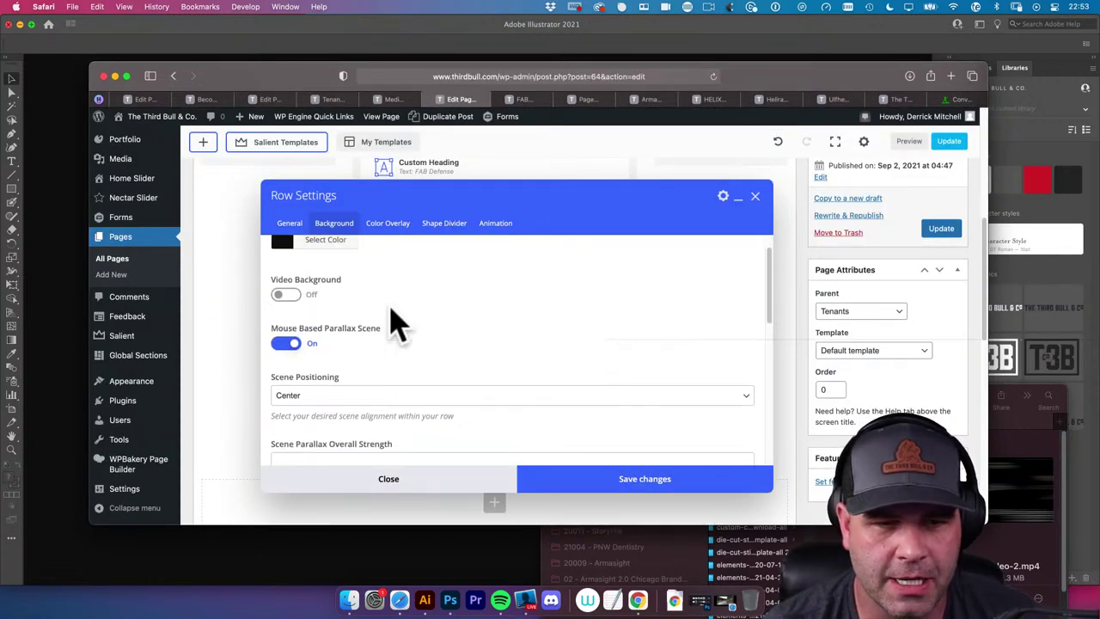
{"action": "left_click", "coordinate": [288, 349]}
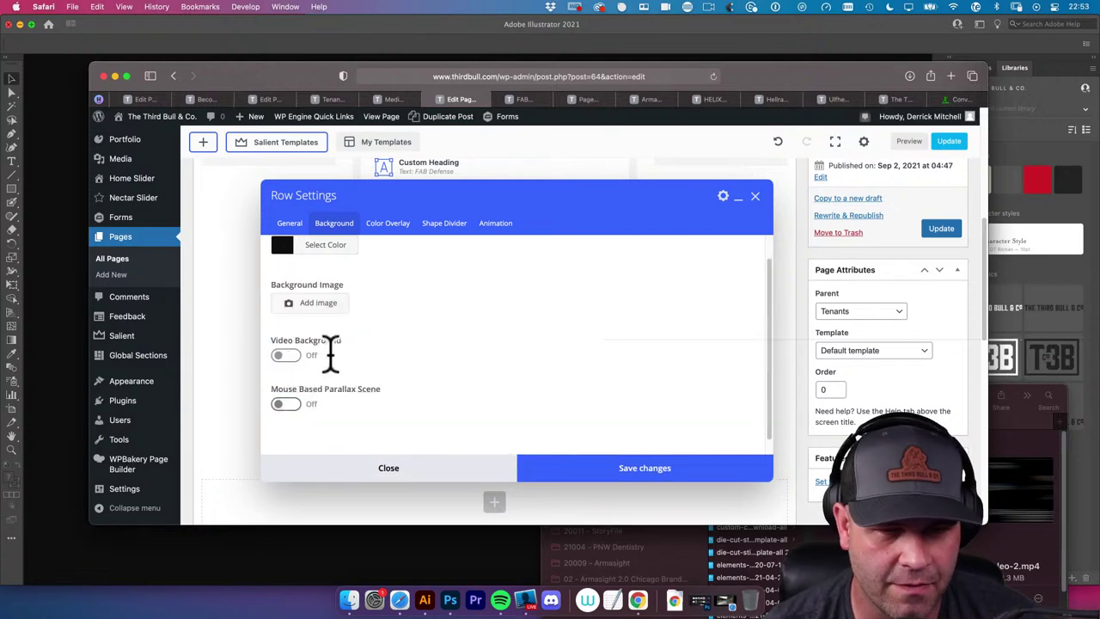
{"action": "scroll", "coordinate": [322, 365], "scroll_direction": "up", "scroll_amount": 1}
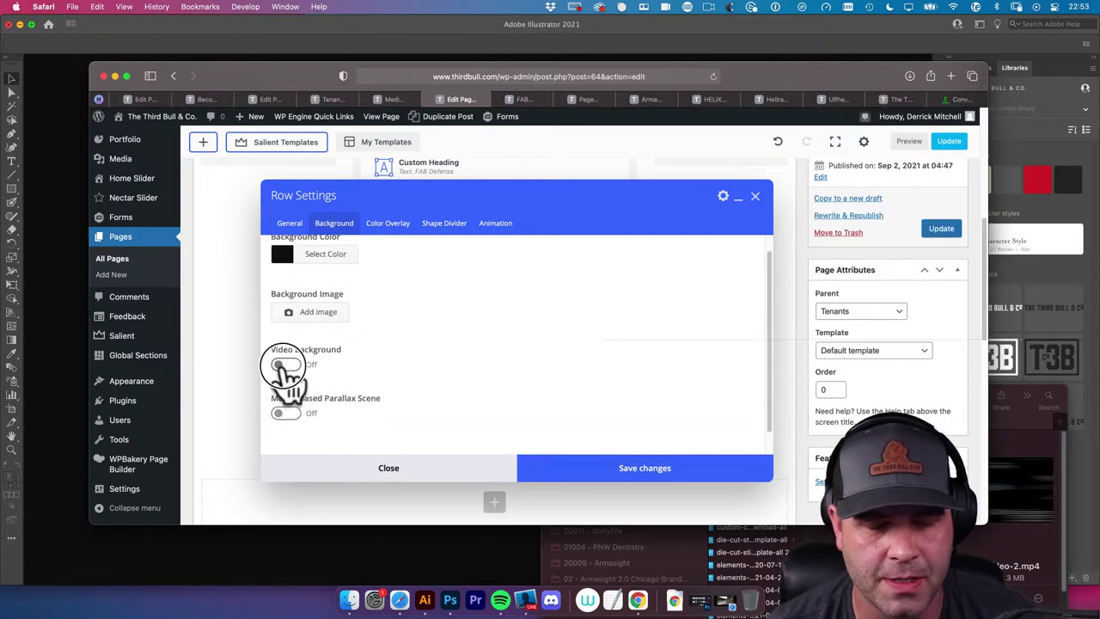
{"action": "left_click", "coordinate": [286, 365]}
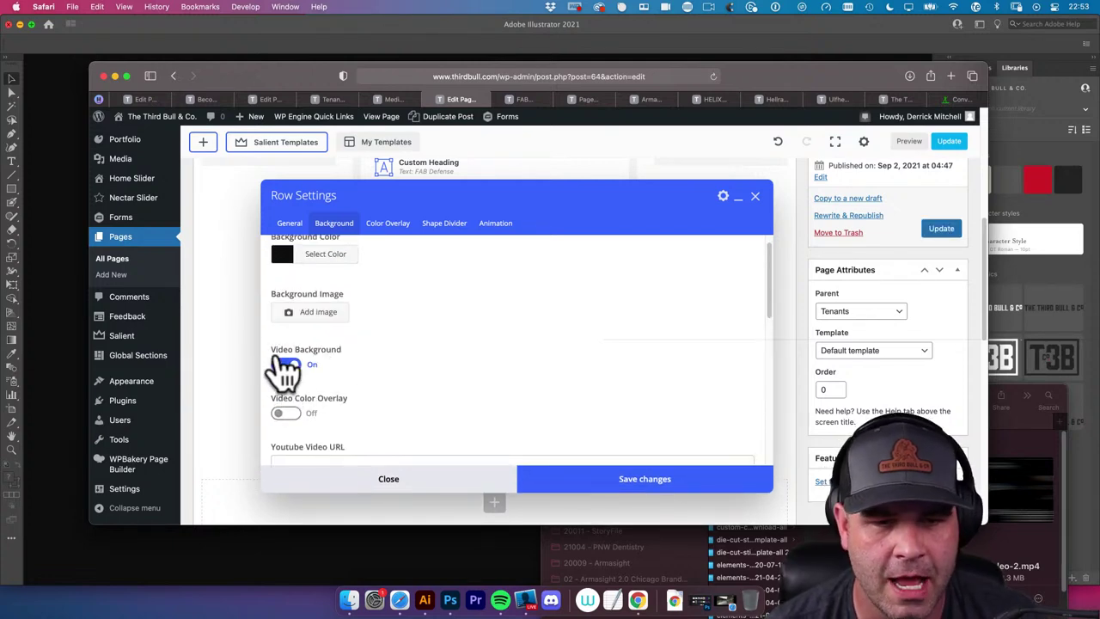
{"action": "scroll", "coordinate": [309, 368], "scroll_direction": "down", "scroll_amount": 3}
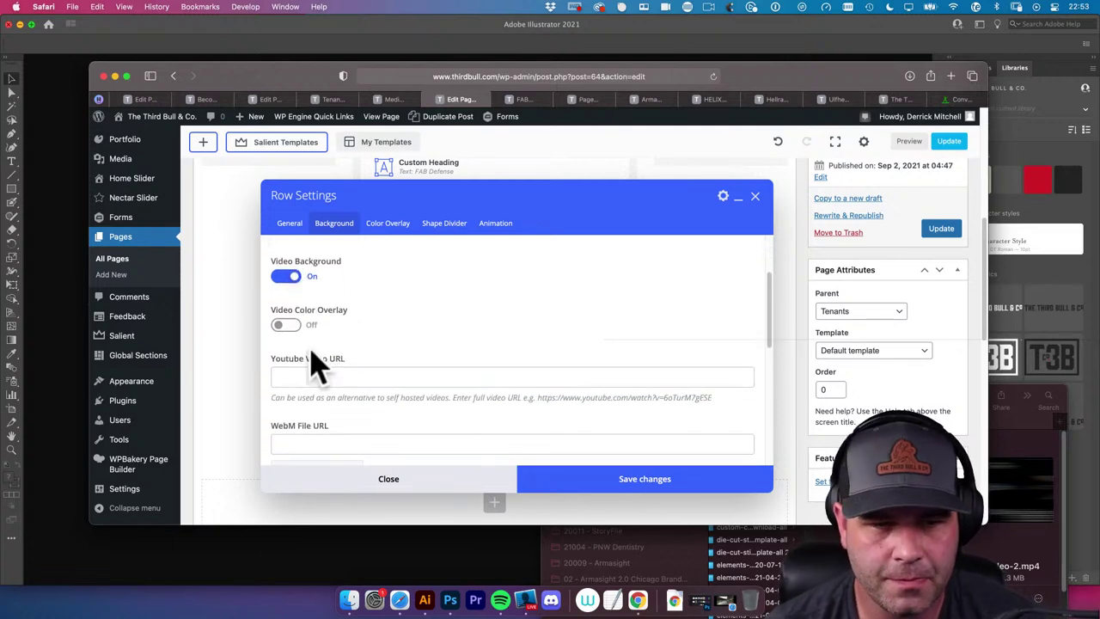
{"action": "scroll", "coordinate": [318, 367], "scroll_direction": "down", "scroll_amount": 1}
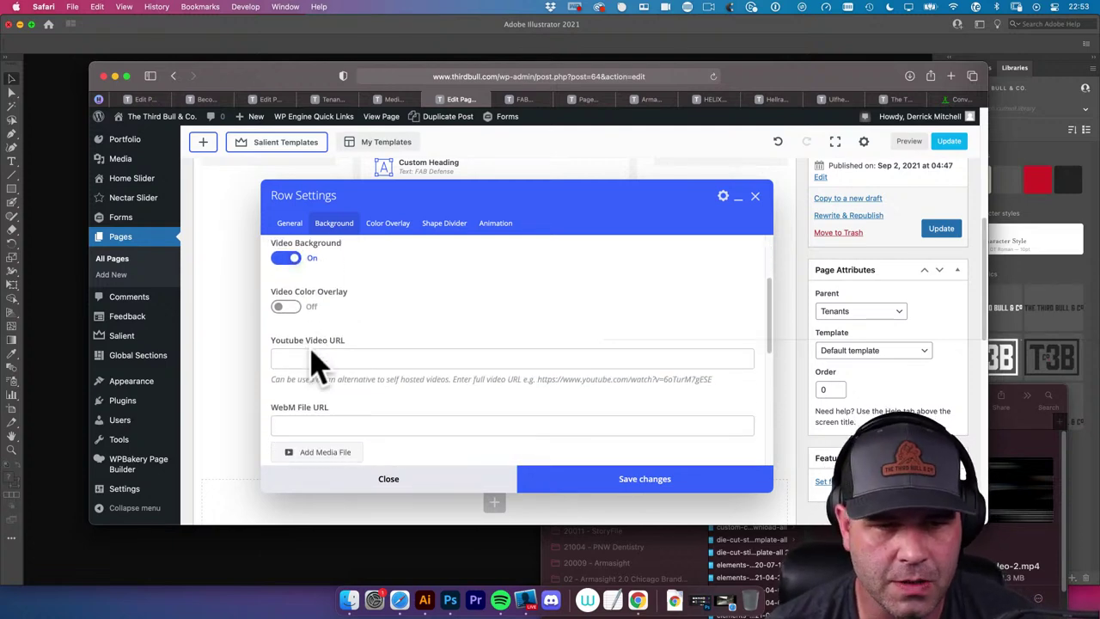
Turn on Video Color Overlay and set it to black at 25% opacity, rgba(0,0,0,0.25)
{"action": "left_click", "coordinate": [285, 307]}
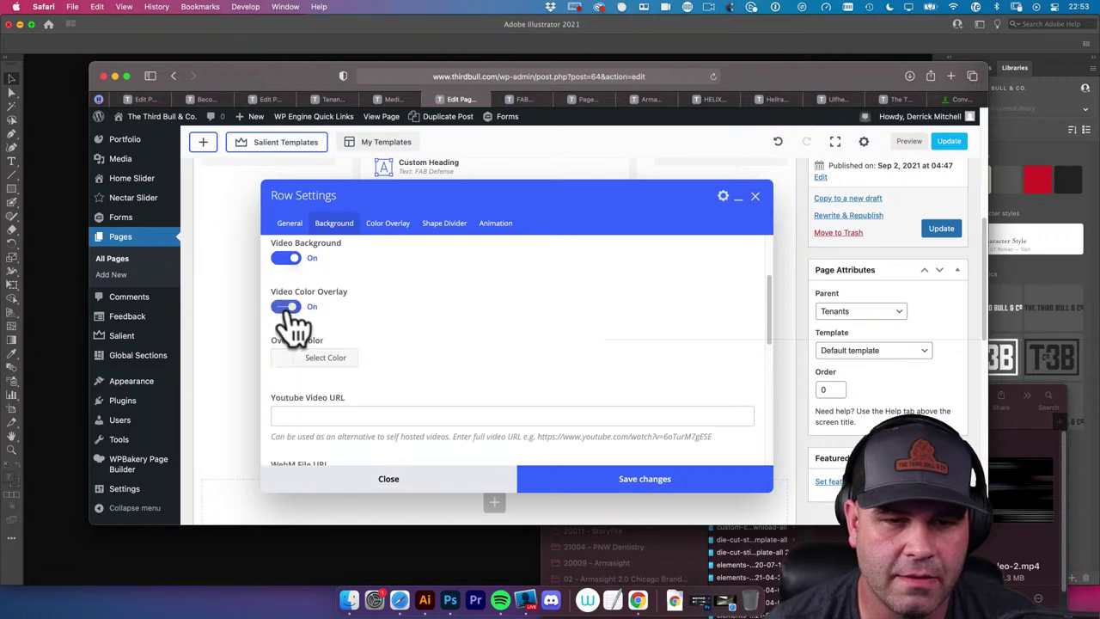
{"action": "left_click", "coordinate": [331, 359]}
{"action": "scroll", "coordinate": [352, 374], "scroll_direction": "down", "scroll_amount": 3}
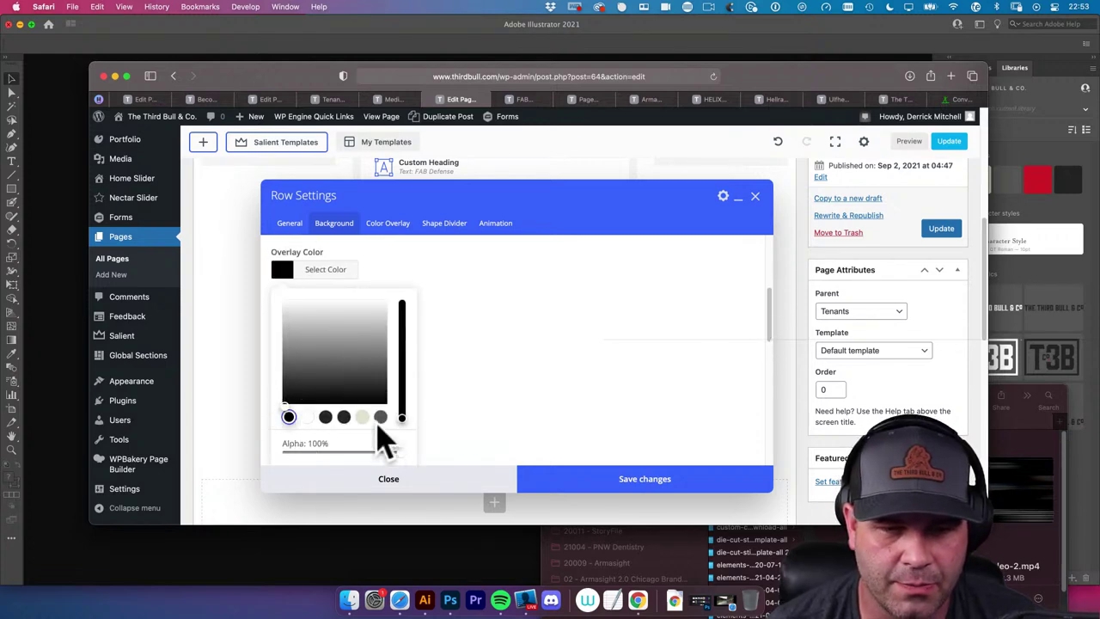
{"action": "scroll", "coordinate": [380, 433], "scroll_direction": "down", "scroll_amount": 10}
{"action": "scroll", "coordinate": [458, 360], "scroll_direction": "up", "scroll_amount": 5}
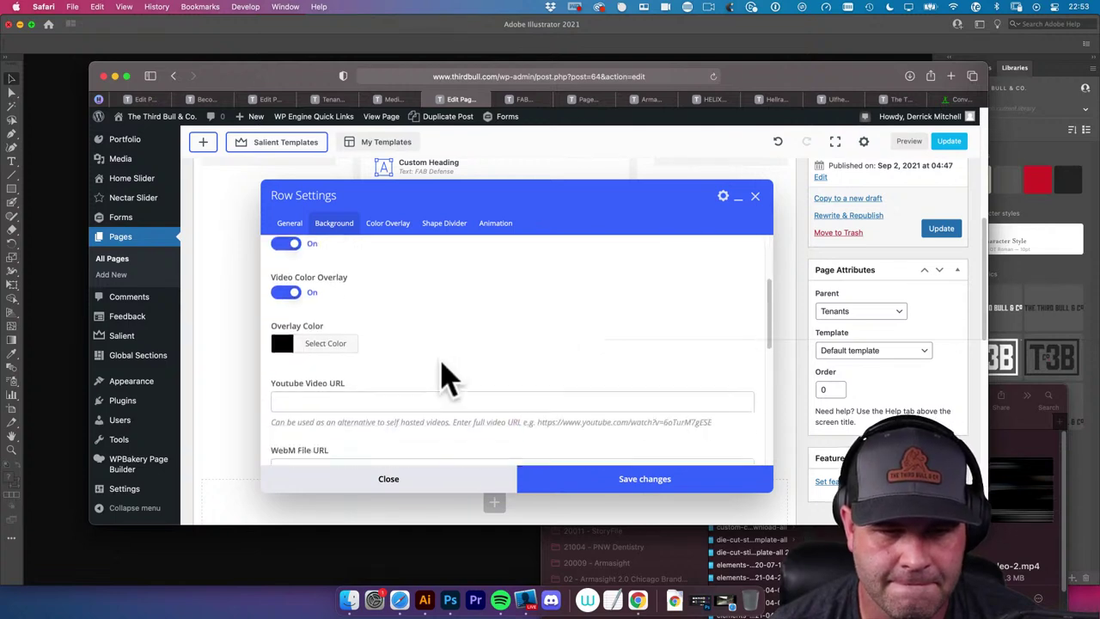
{"action": "left_click", "coordinate": [327, 353]}
{"action": "scroll", "coordinate": [434, 382], "scroll_direction": "down", "scroll_amount": 3}
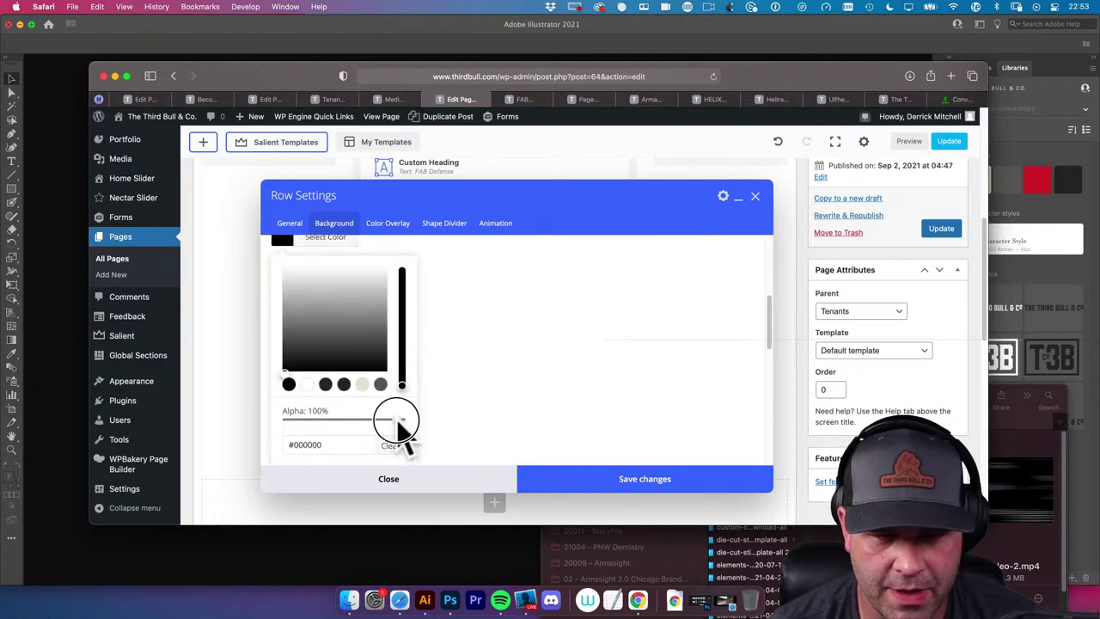
{"action": "left_click_drag", "start_coordinate": [397, 421], "coordinate": [313, 424]}
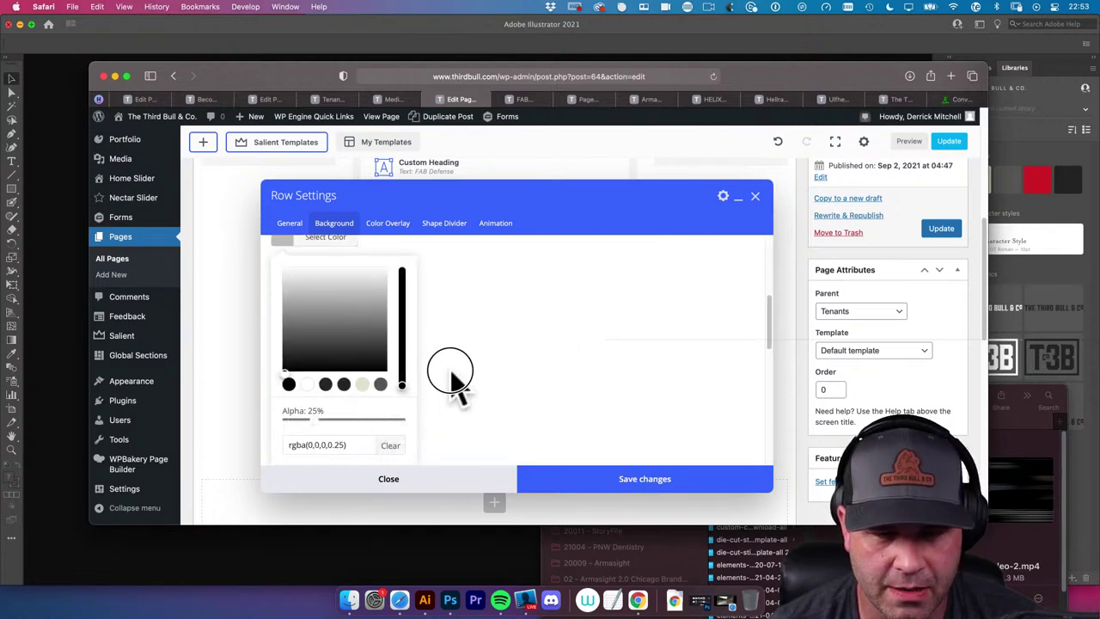
{"action": "left_click", "coordinate": [454, 376]}
{"action": "scroll", "coordinate": [446, 386], "scroll_direction": "up", "scroll_amount": 2}
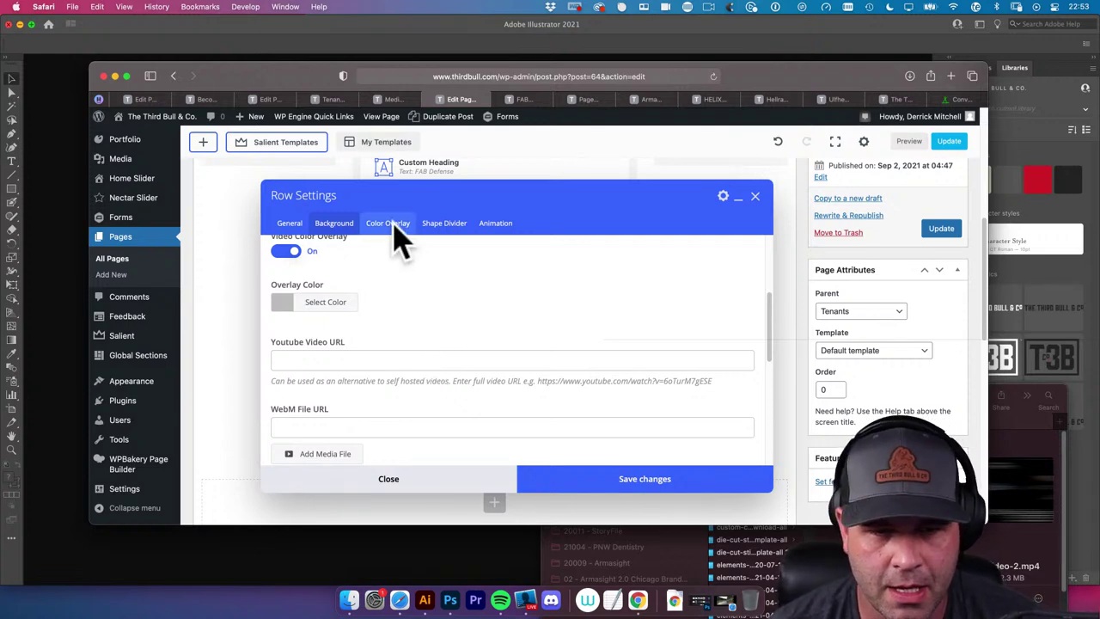
{"action": "scroll", "coordinate": [416, 331], "scroll_direction": "down", "scroll_amount": 2}
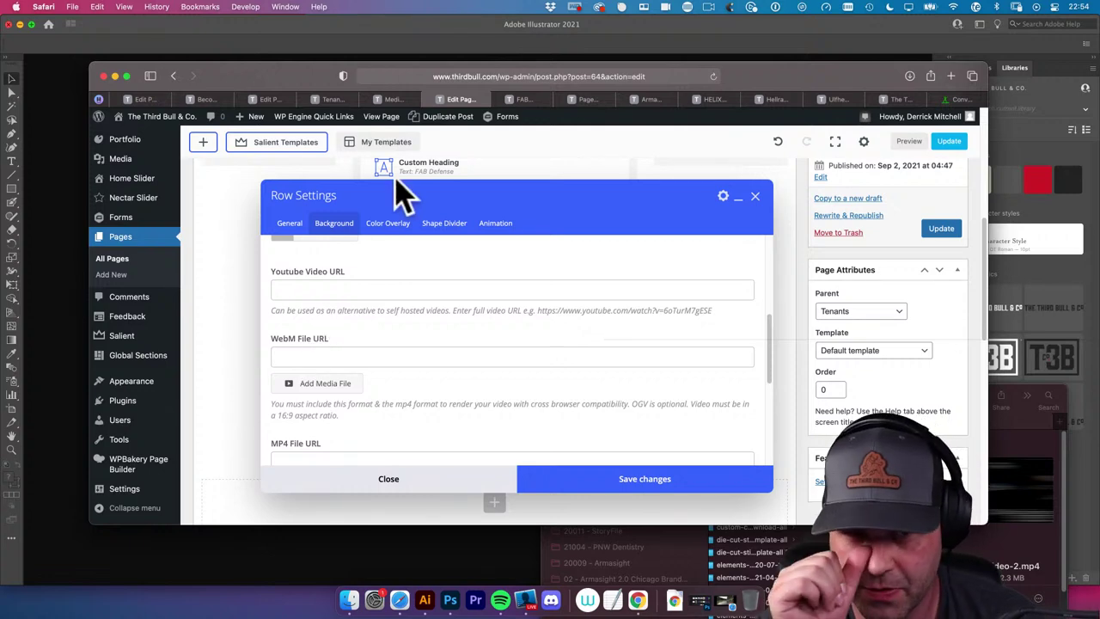
Open FAB-Banner-Video-2.webm's details in the Media Library and select its File URL
{"action": "left_click", "coordinate": [395, 100]}
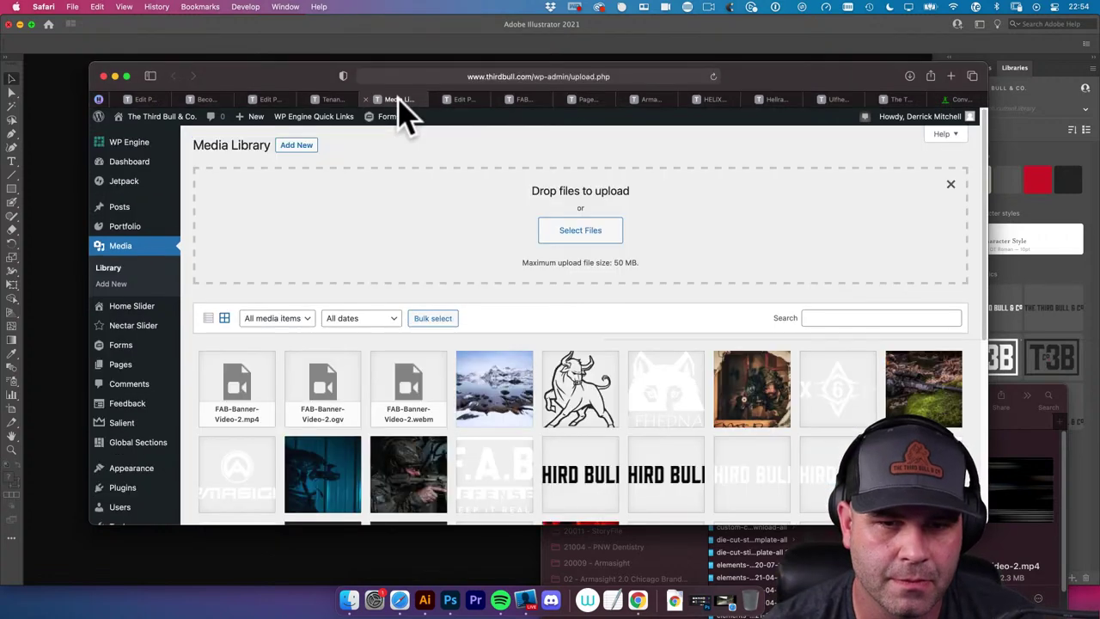
{"action": "scroll", "coordinate": [369, 232], "scroll_direction": "down", "scroll_amount": 2}
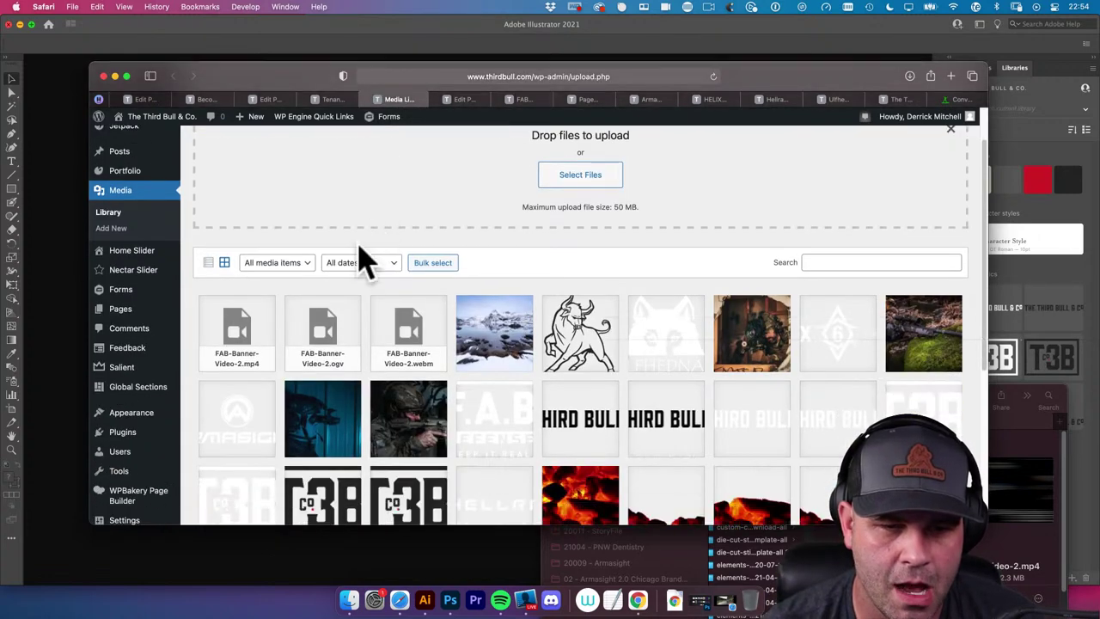
{"action": "left_click", "coordinate": [411, 353]}
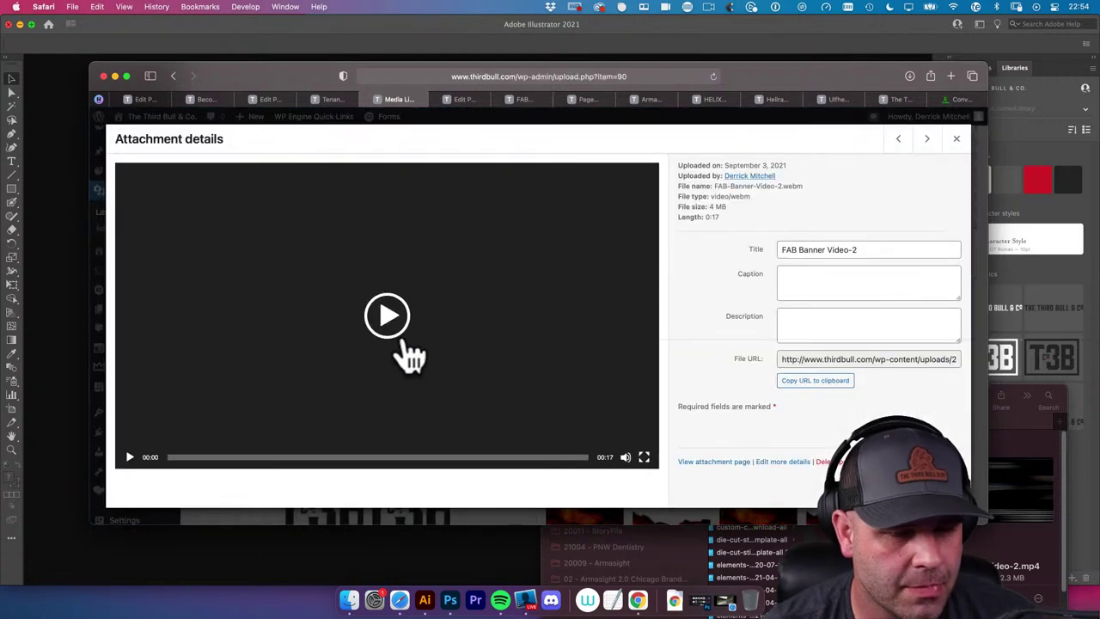
{"action": "left_click", "coordinate": [818, 364]}
{"action": "key", "text": "super+c"}
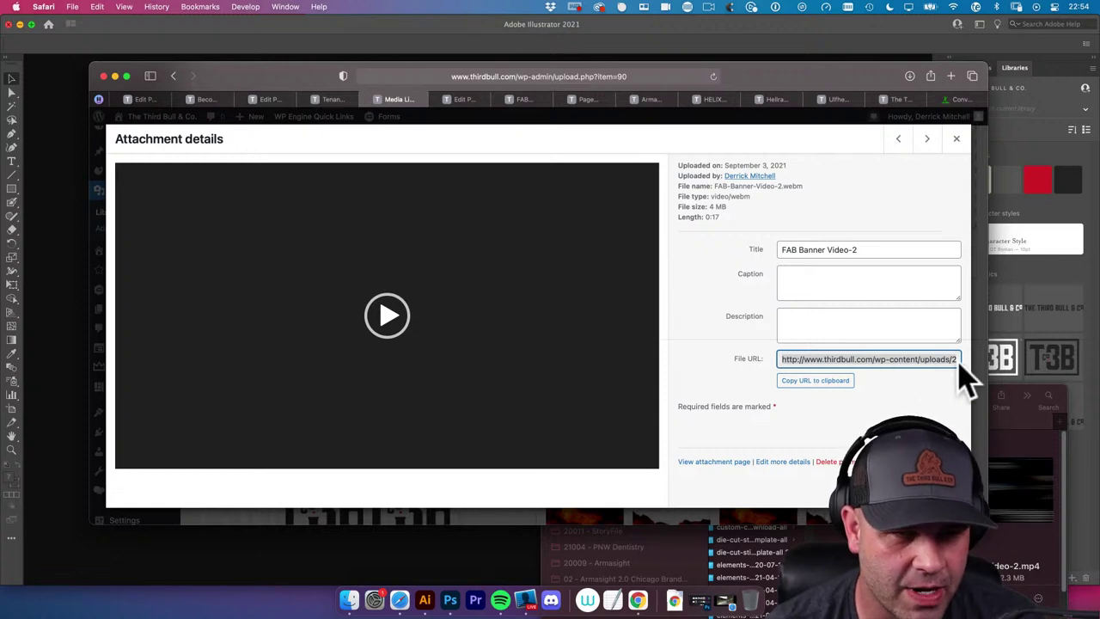
Paste the copied WebM file address into the row's WebM File URL field
{"action": "left_click", "coordinate": [470, 100]}
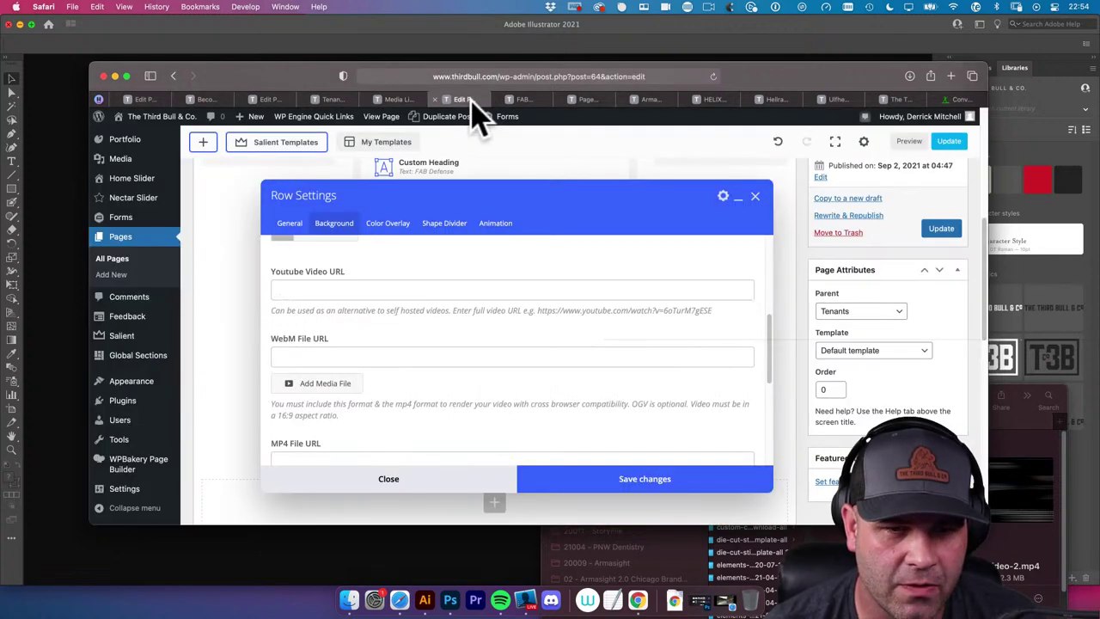
{"action": "left_click", "coordinate": [385, 358]}
{"action": "key", "text": "super+v"}
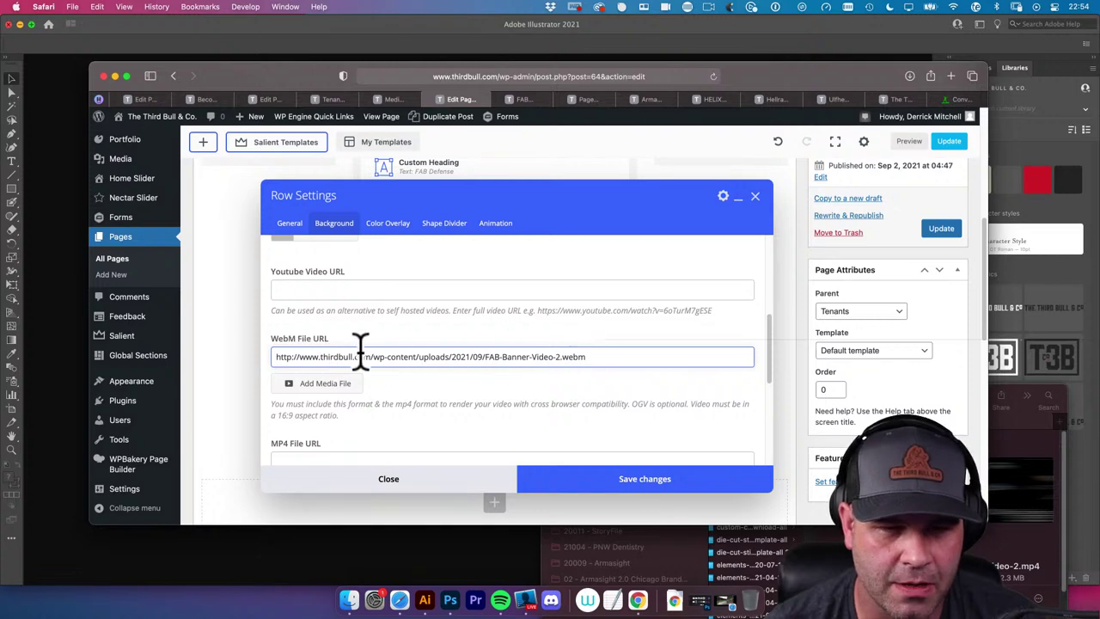
{"action": "scroll", "coordinate": [361, 352], "scroll_direction": "down", "scroll_amount": 3}
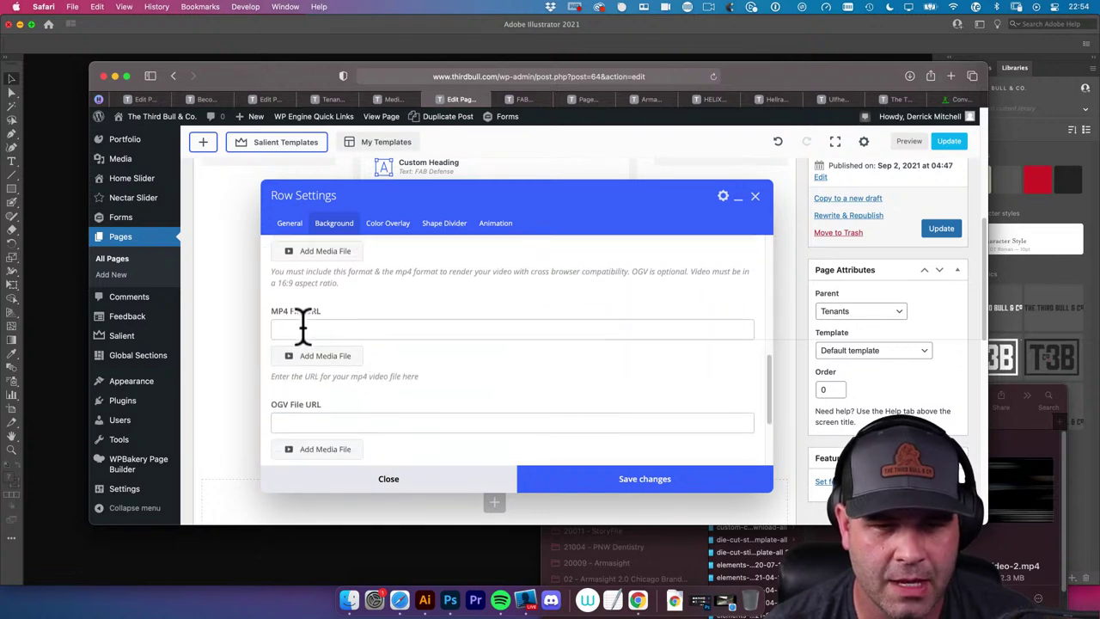
Find the FAB-Banner-Video-2.ogv attachment and paste its file URL into OGV File URL
{"action": "left_click", "coordinate": [398, 99]}
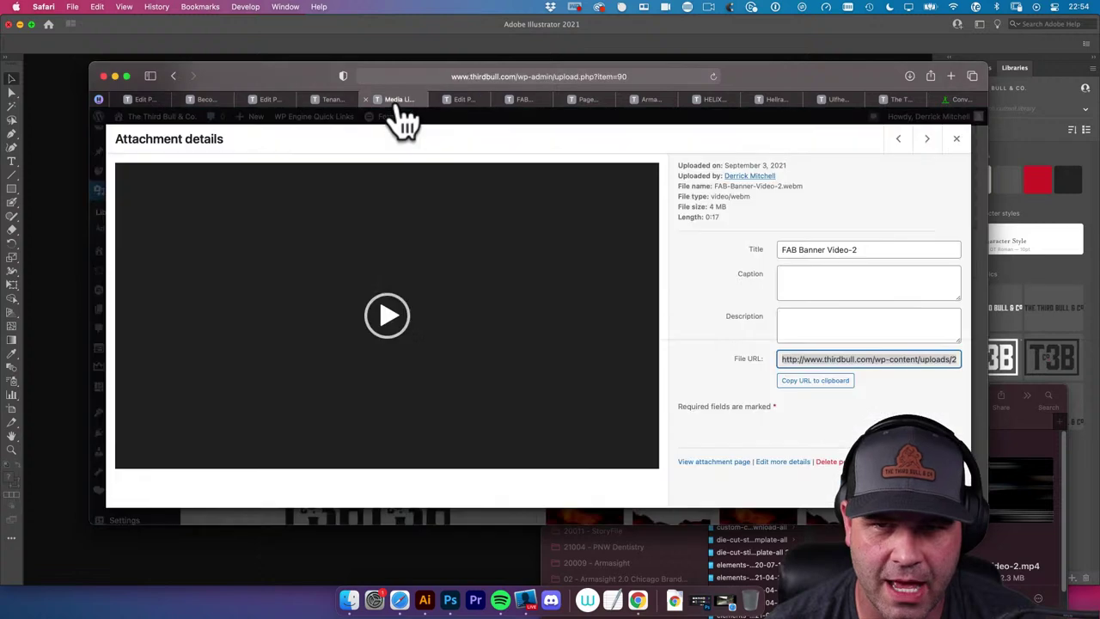
{"action": "left_click", "coordinate": [926, 140]}
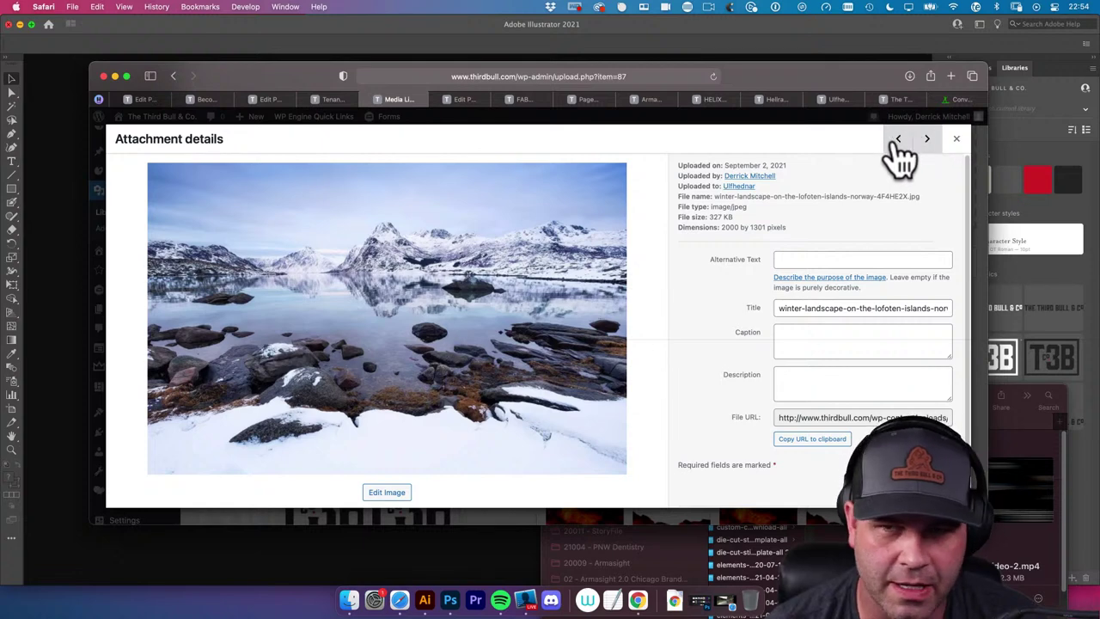
{"action": "left_click", "coordinate": [896, 139]}
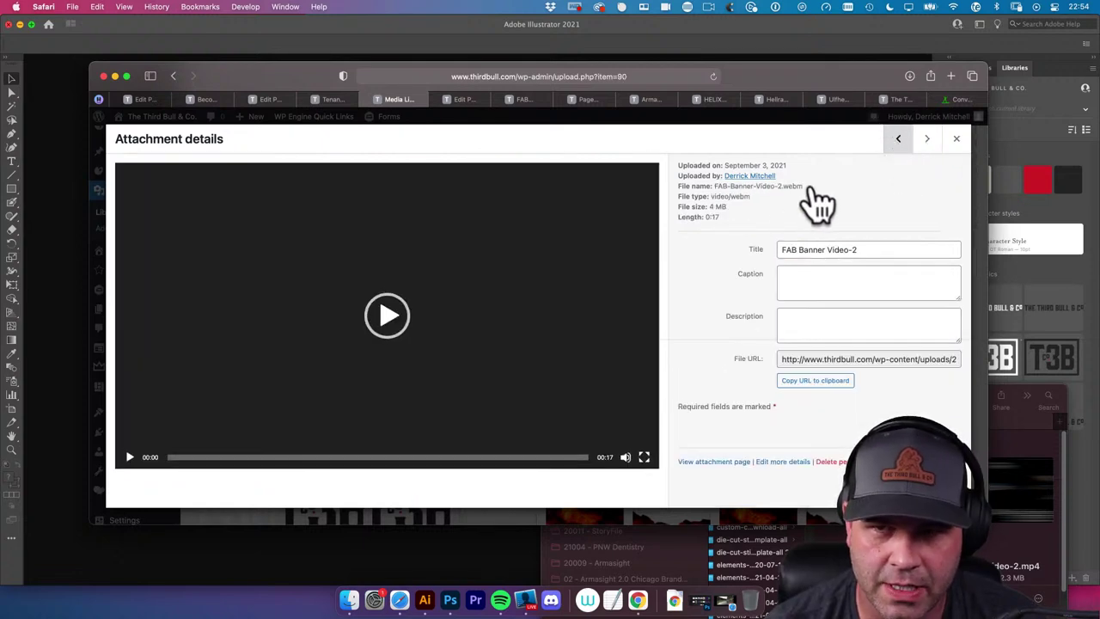
{"action": "left_click_drag", "start_coordinate": [801, 186], "coordinate": [778, 186]}
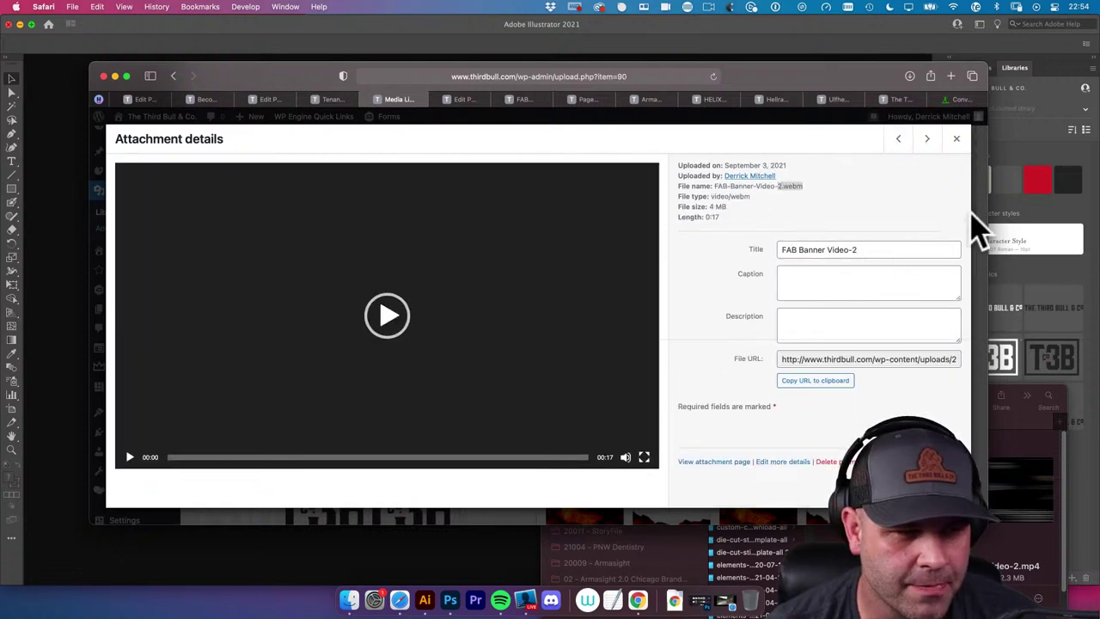
{"action": "left_click", "coordinate": [898, 140]}
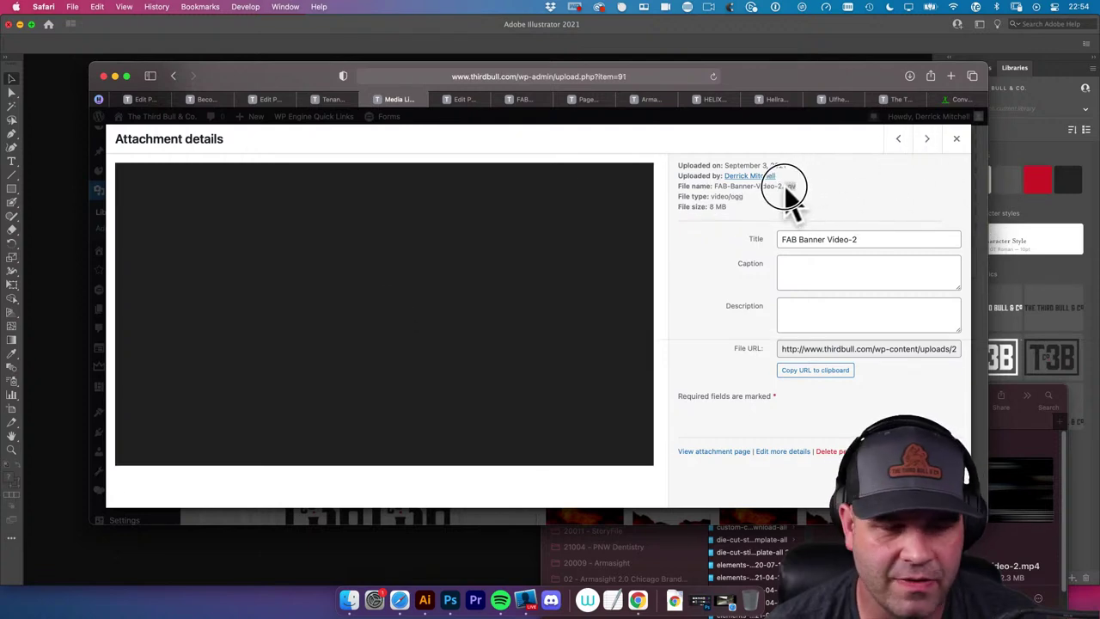
{"action": "left_click", "coordinate": [917, 350]}
{"action": "key", "text": "super+c"}
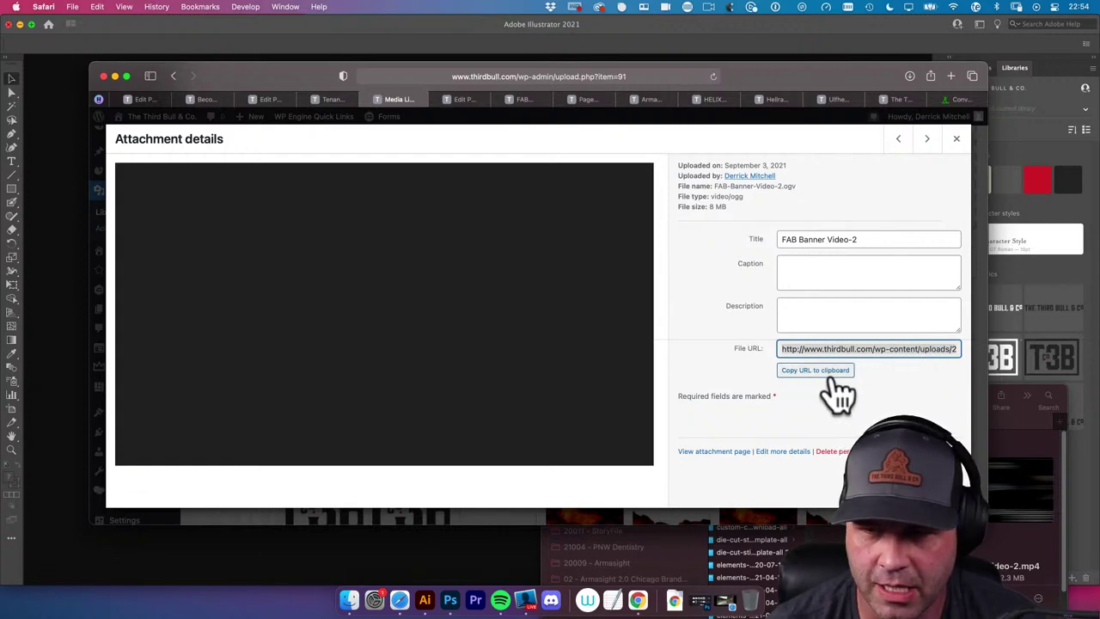
{"action": "left_click", "coordinate": [468, 100]}
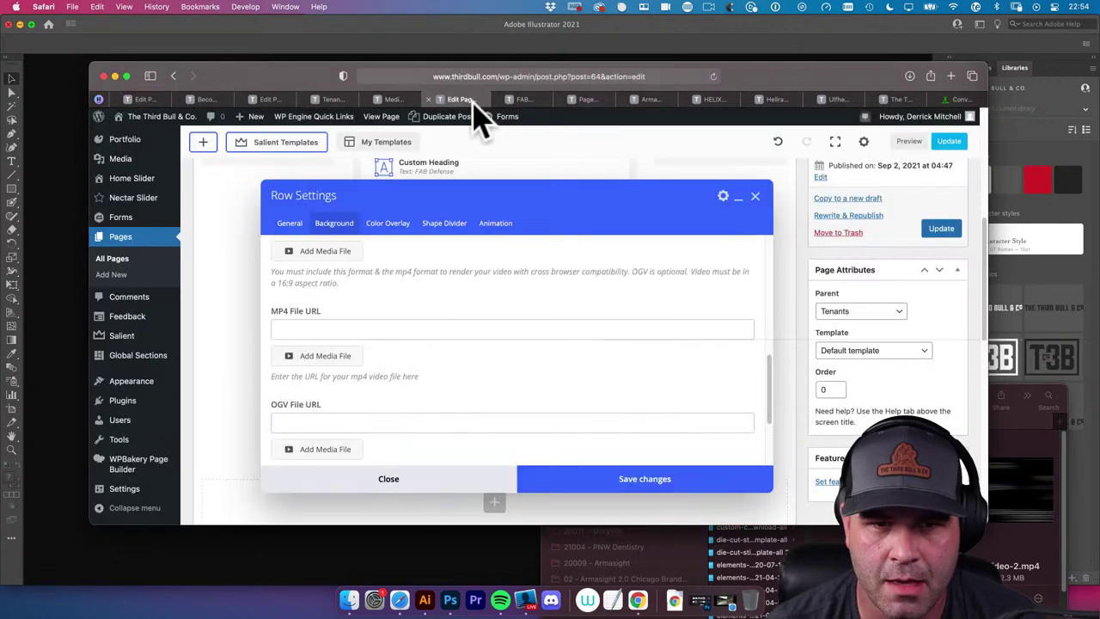
{"action": "scroll", "coordinate": [507, 331], "scroll_direction": "down", "scroll_amount": 1}
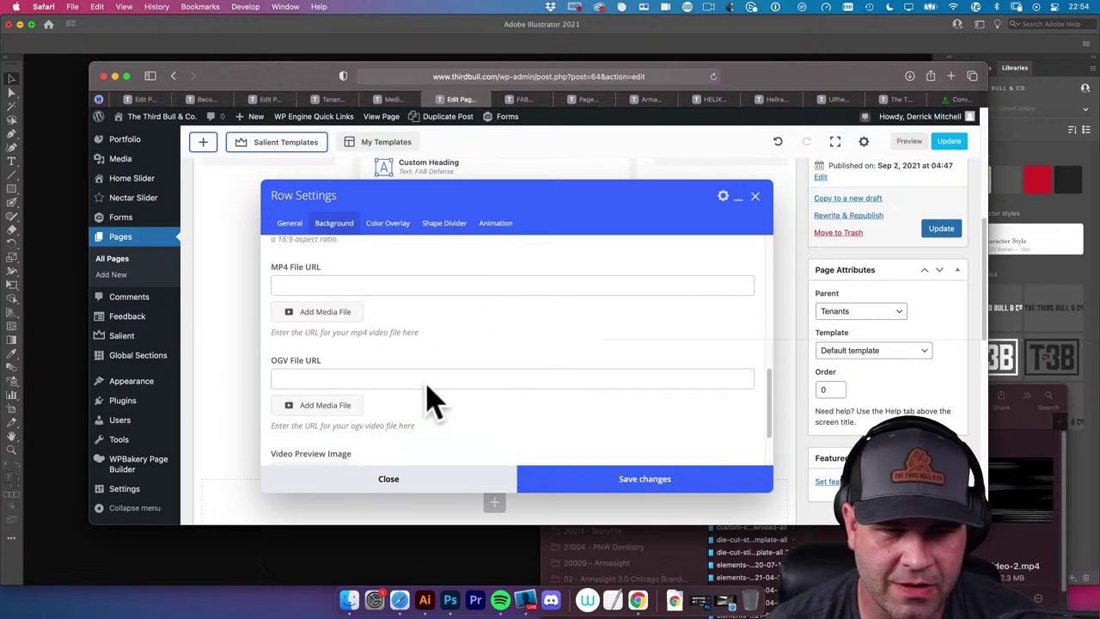
{"action": "left_click", "coordinate": [427, 378]}
{"action": "key", "text": "super+v"}
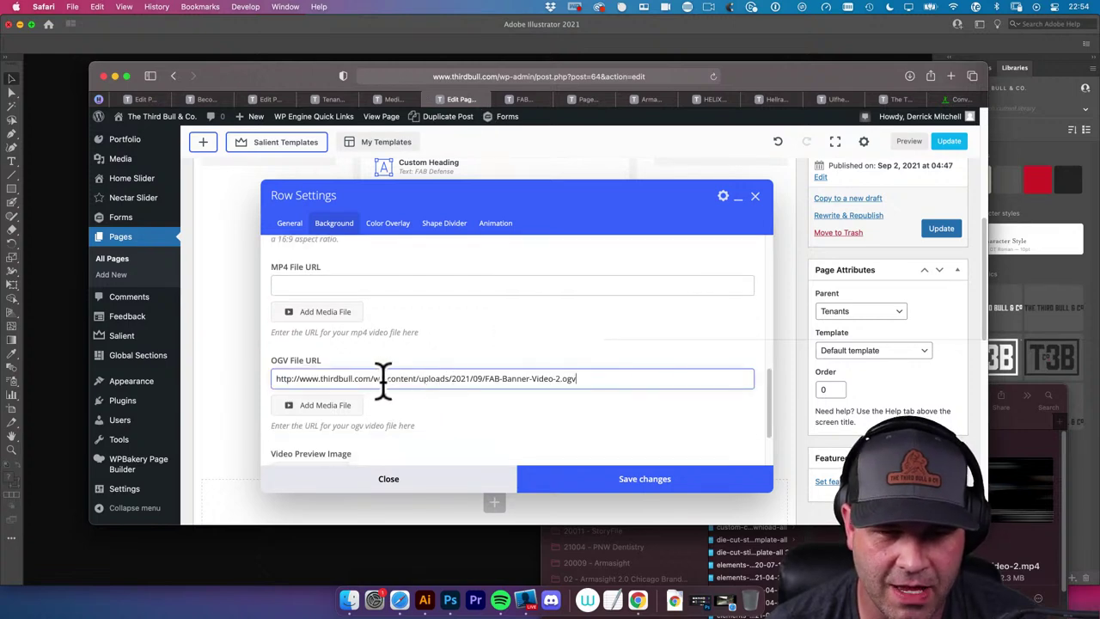
Copy the FAB-Banner-Video-2.mp4 attachment URL into the row's MP4 File URL field
{"action": "left_click", "coordinate": [402, 101]}
{"action": "left_click", "coordinate": [897, 139]}
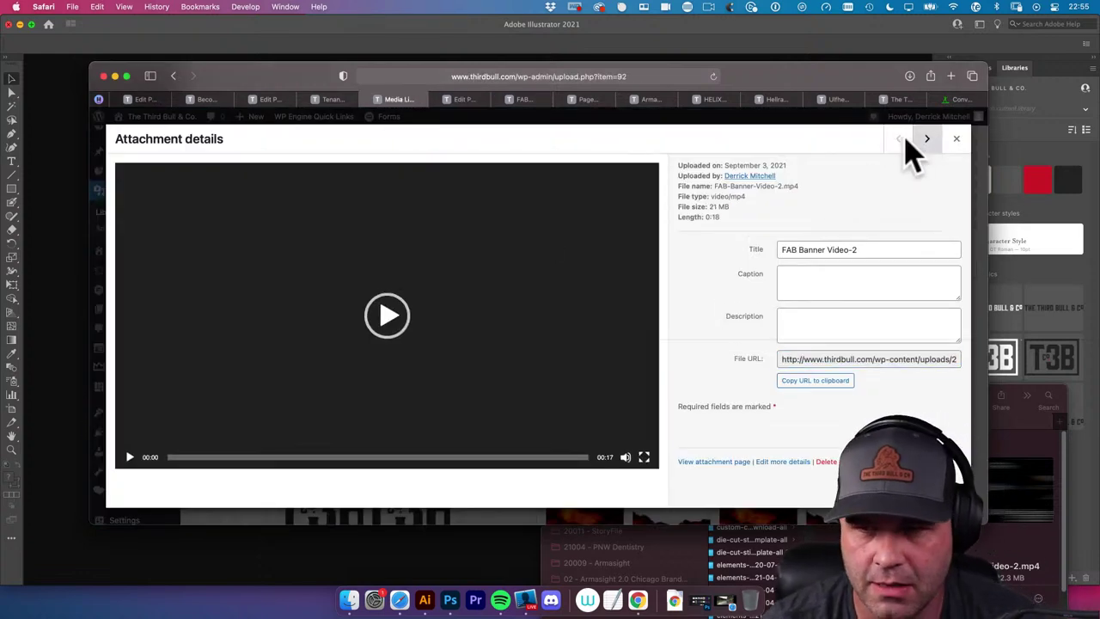
{"action": "double_click", "coordinate": [799, 185]}
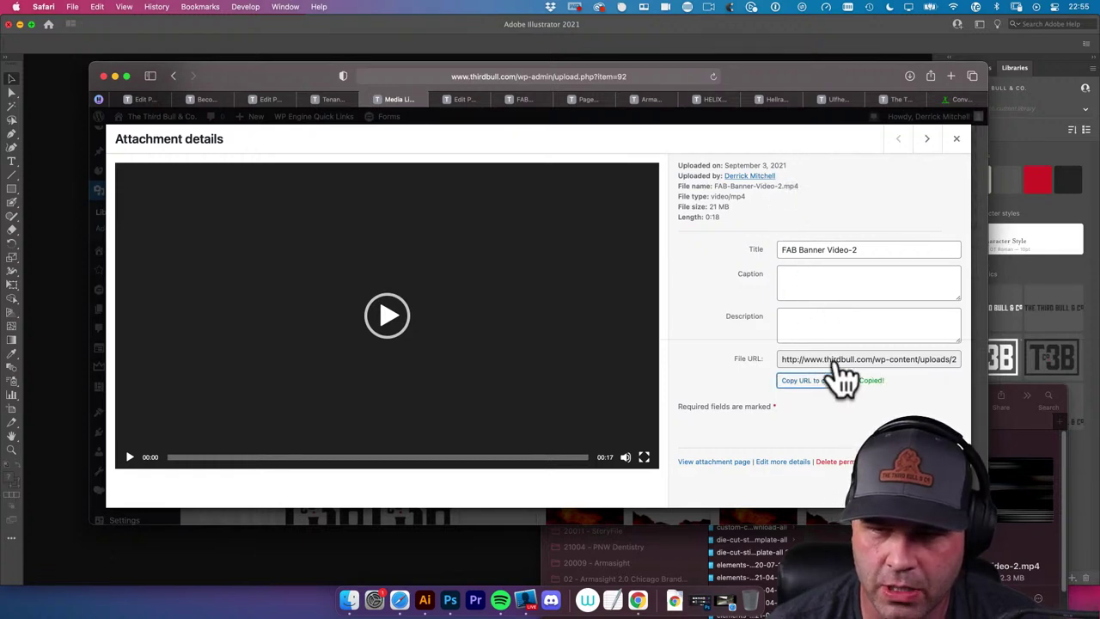
{"action": "left_click", "coordinate": [462, 99]}
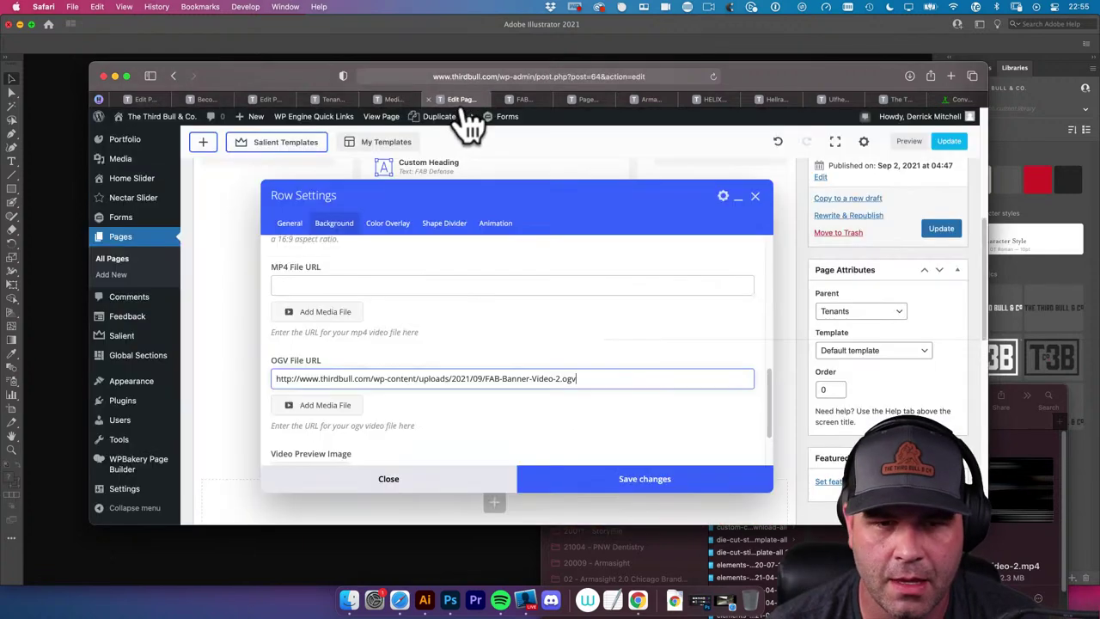
{"action": "left_click", "coordinate": [392, 284]}
{"action": "type", "text": "http://www.thirdbull.com/wp-content/uploads/2021/09/FAB-Banner-Video-2.mp4"}
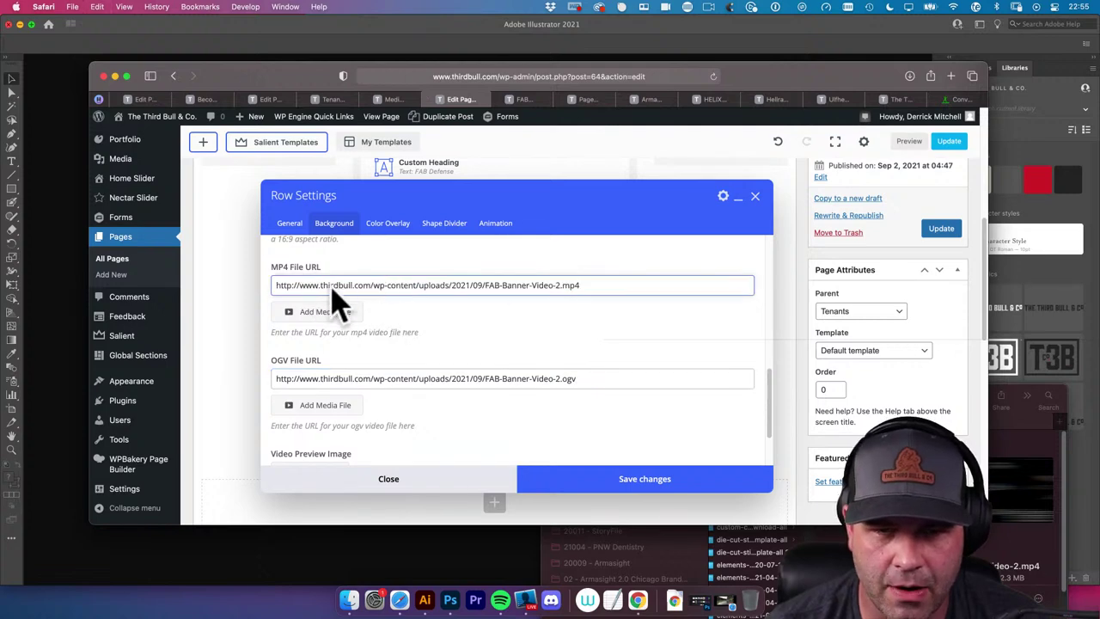
Check the row's colour overlay settings, save the row, and preview the page
{"action": "scroll", "coordinate": [339, 361], "scroll_direction": "down", "scroll_amount": 3}
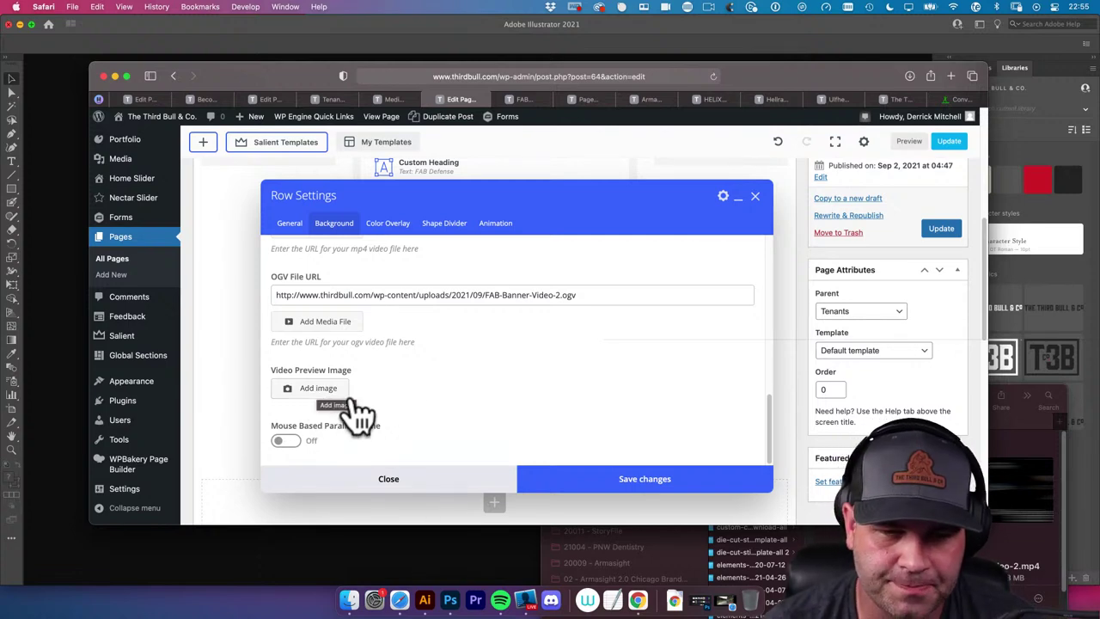
{"action": "scroll", "coordinate": [400, 394], "scroll_direction": "up", "scroll_amount": 6}
{"action": "scroll", "coordinate": [401, 393], "scroll_direction": "up", "scroll_amount": 5}
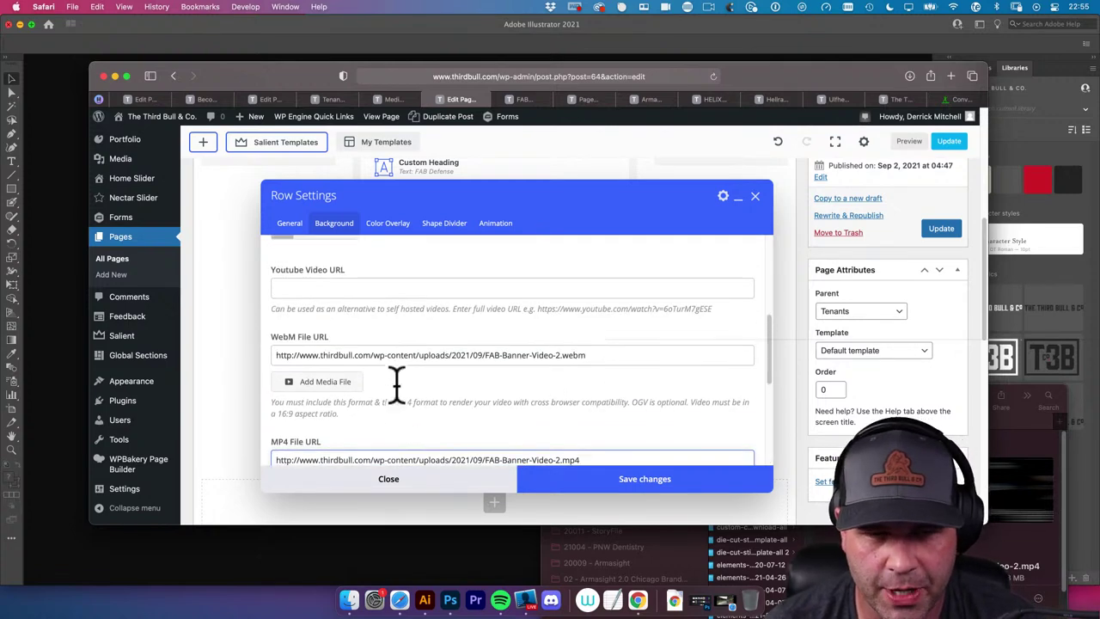
{"action": "scroll", "coordinate": [429, 369], "scroll_direction": "up", "scroll_amount": 2}
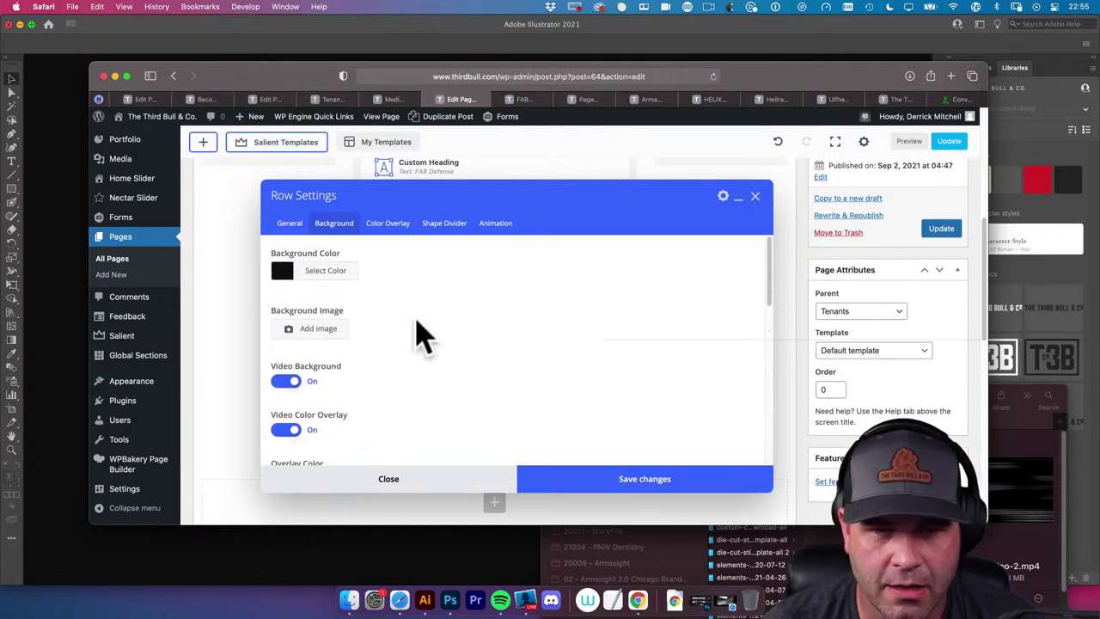
{"action": "left_click", "coordinate": [387, 224]}
{"action": "left_click", "coordinate": [289, 270]}
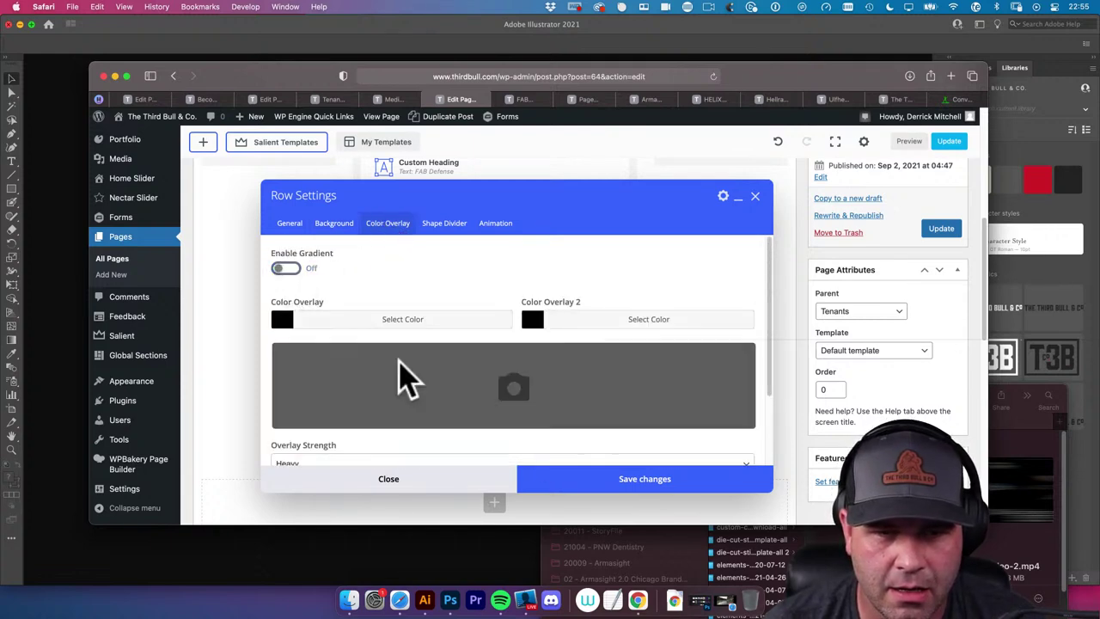
{"action": "left_click", "coordinate": [606, 486]}
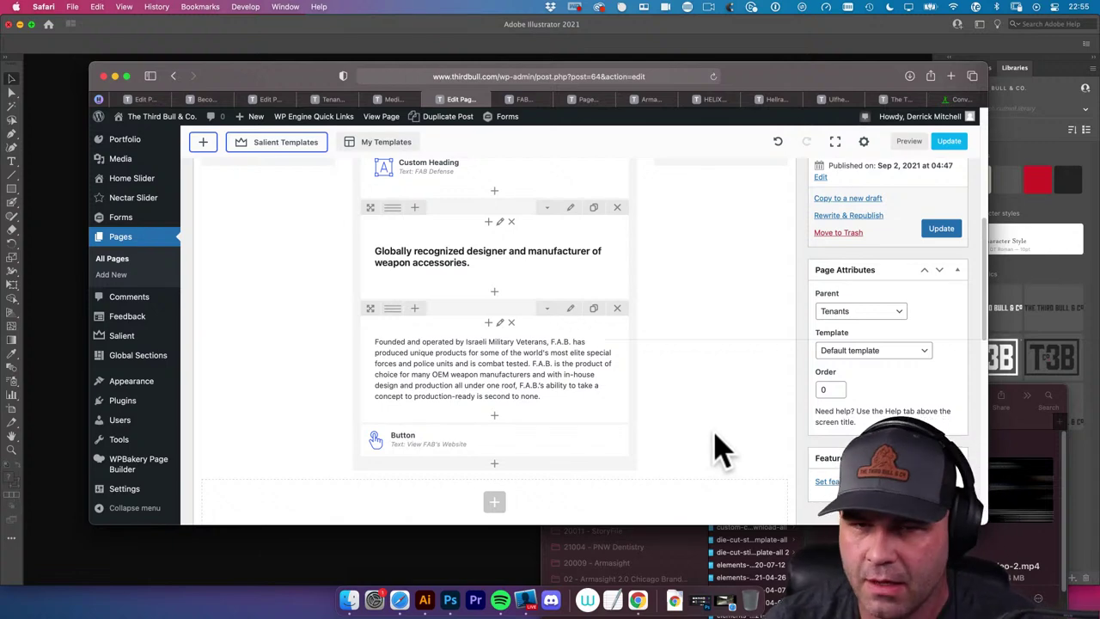
{"action": "left_click", "coordinate": [910, 144]}
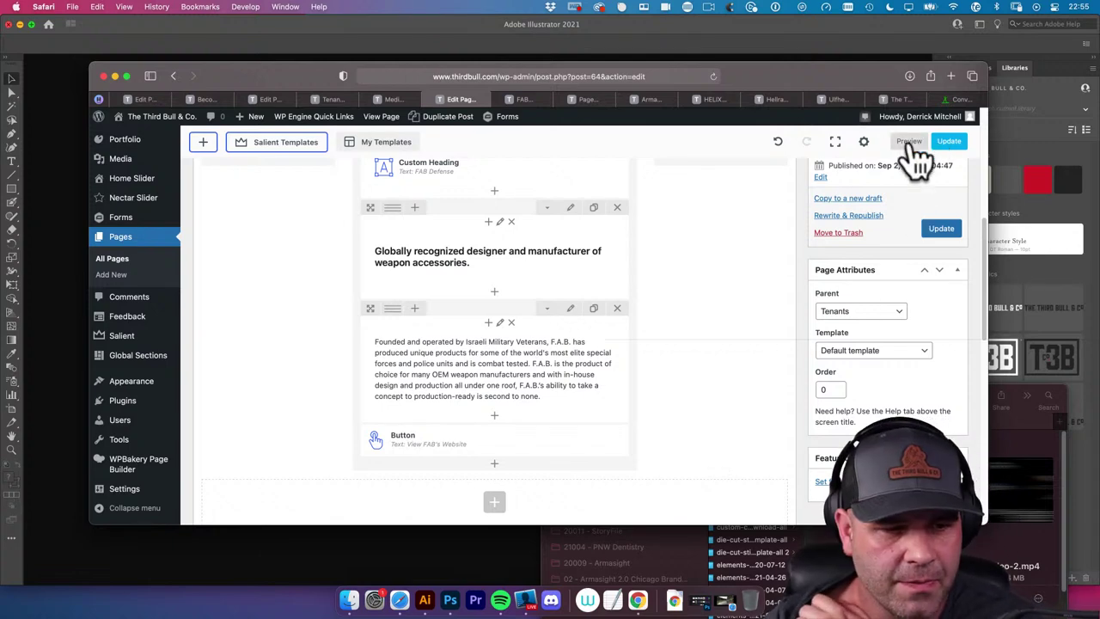
Scroll through the F.A.B. Defense preview's video background, then return to the backend editor
{"action": "left_click", "coordinate": [522, 100]}
{"action": "scroll", "coordinate": [623, 326], "scroll_direction": "down", "scroll_amount": 8}
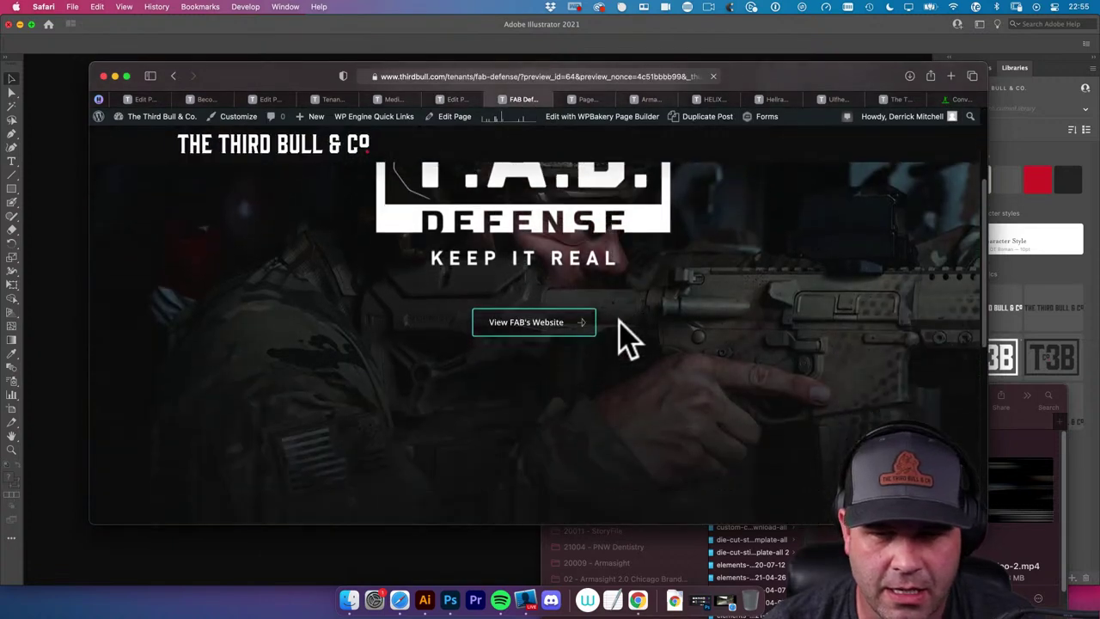
{"action": "scroll", "coordinate": [623, 339], "scroll_direction": "down", "scroll_amount": 4}
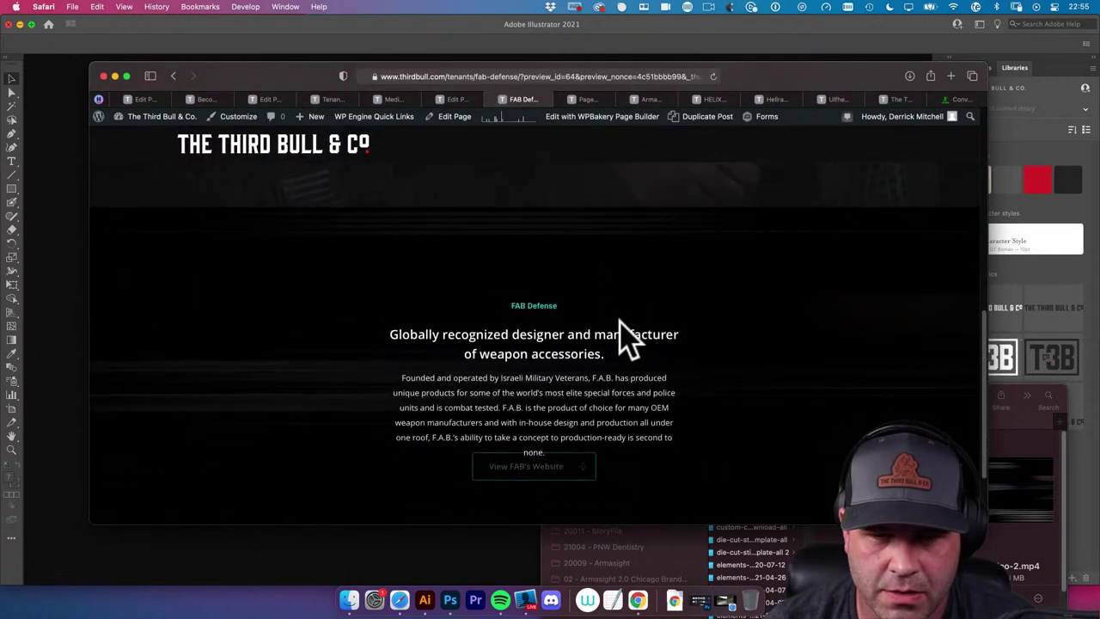
{"action": "scroll", "coordinate": [625, 340], "scroll_direction": "down", "scroll_amount": 2}
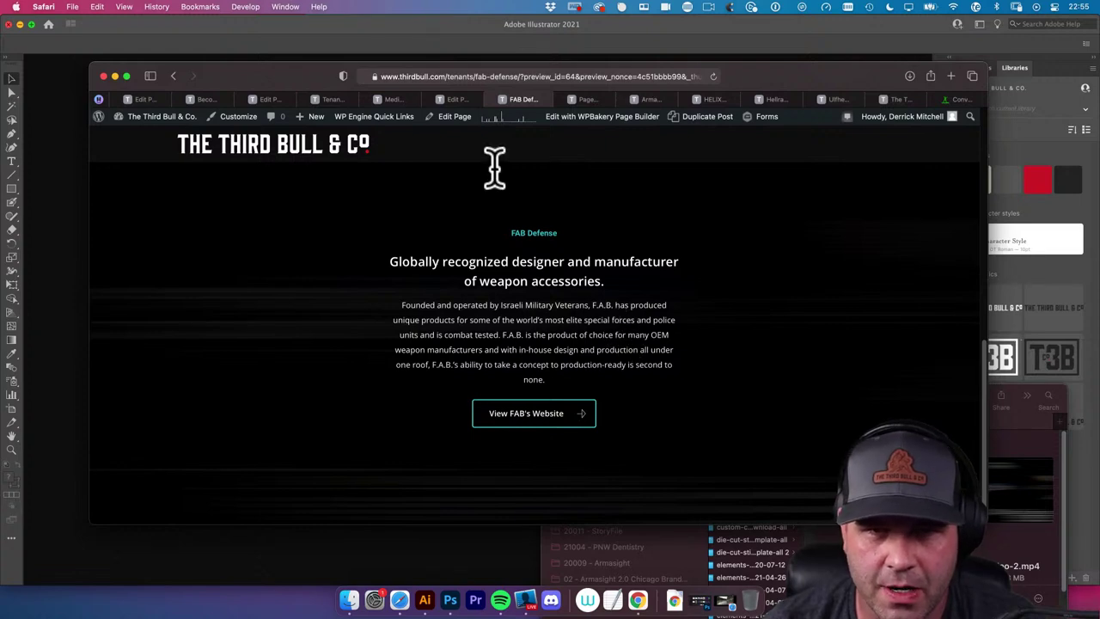
{"action": "left_click", "coordinate": [454, 116]}
Clear the hero row's semi-transparent background overlay colour
{"action": "scroll", "coordinate": [606, 283], "scroll_direction": "up", "scroll_amount": 2}
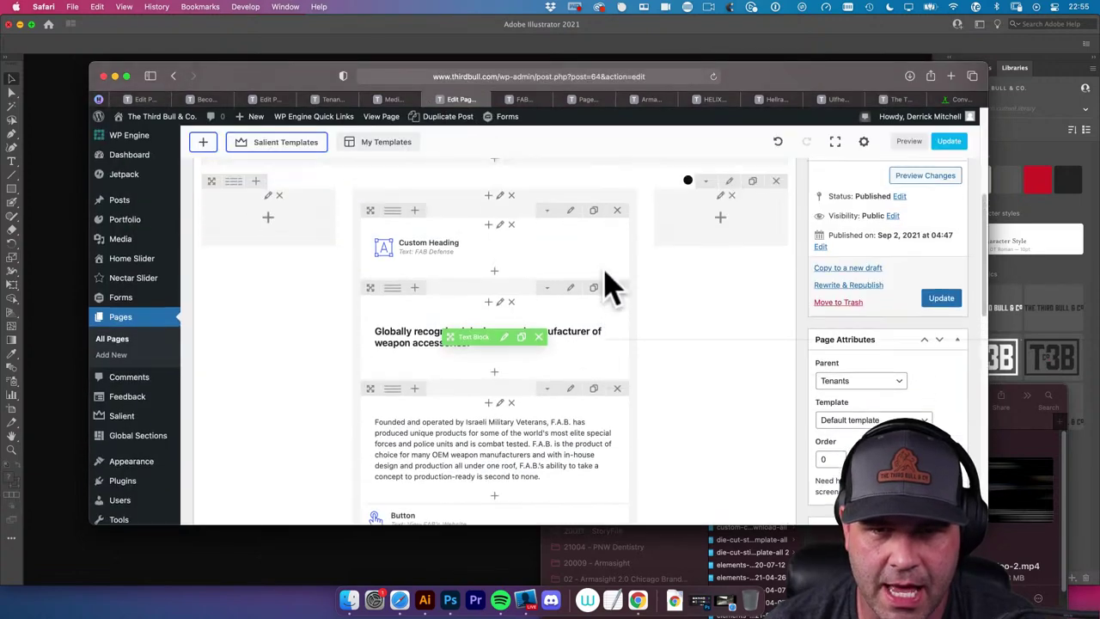
{"action": "scroll", "coordinate": [605, 283], "scroll_direction": "down", "scroll_amount": 3}
{"action": "scroll", "coordinate": [606, 275], "scroll_direction": "up", "scroll_amount": 5}
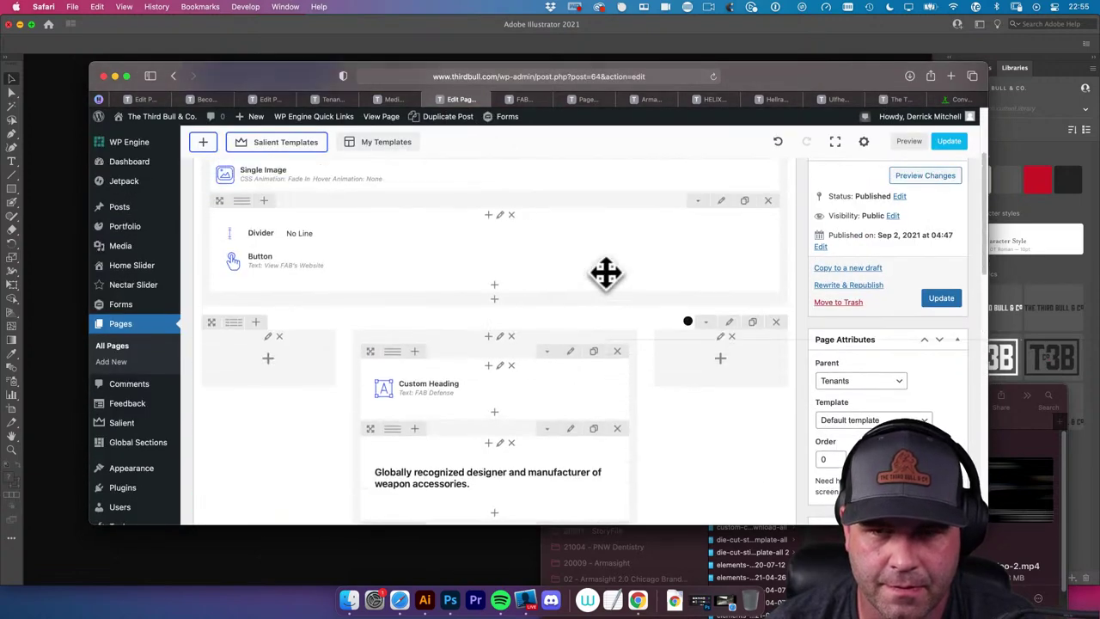
{"action": "left_click", "coordinate": [729, 322]}
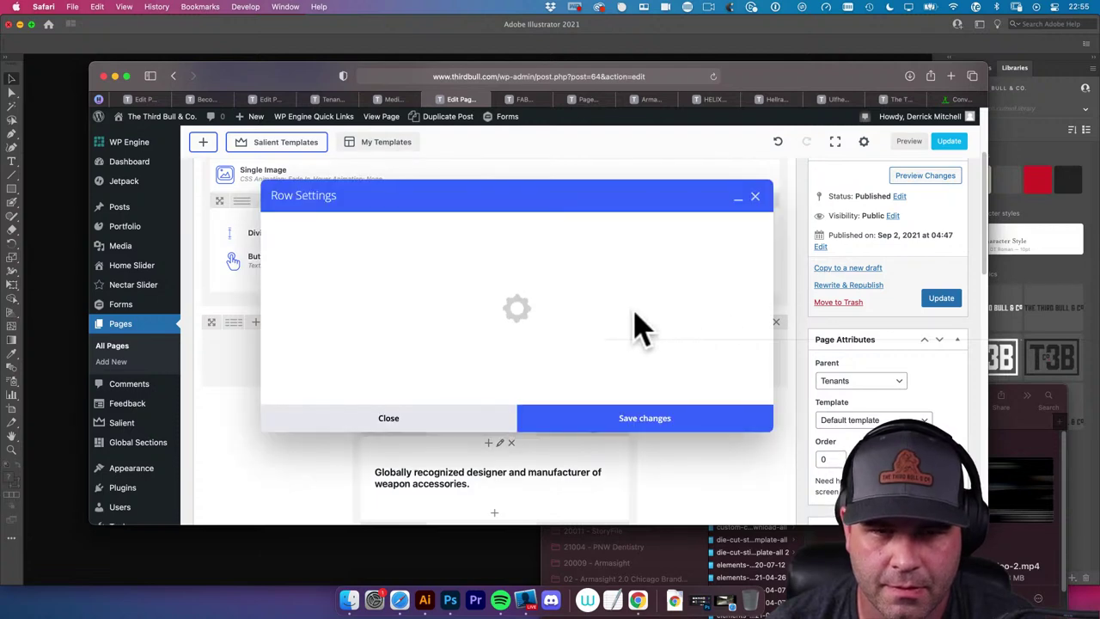
{"action": "left_click", "coordinate": [331, 225]}
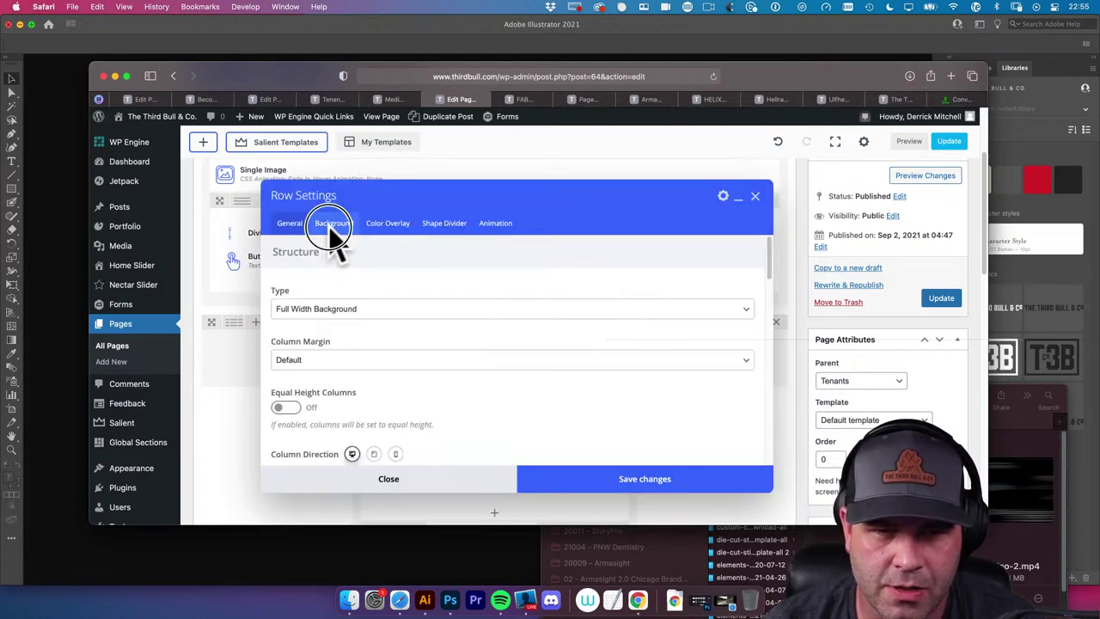
{"action": "scroll", "coordinate": [378, 308], "scroll_direction": "down", "scroll_amount": 3}
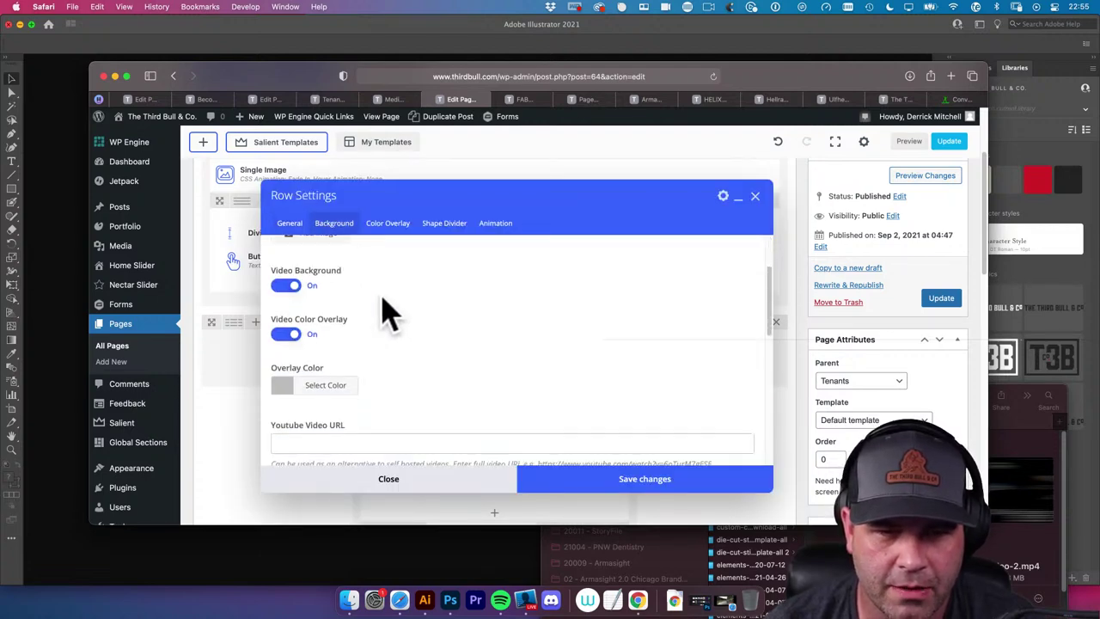
{"action": "scroll", "coordinate": [369, 320], "scroll_direction": "down", "scroll_amount": 2}
{"action": "left_click", "coordinate": [351, 330]}
{"action": "scroll", "coordinate": [430, 356], "scroll_direction": "down", "scroll_amount": 4}
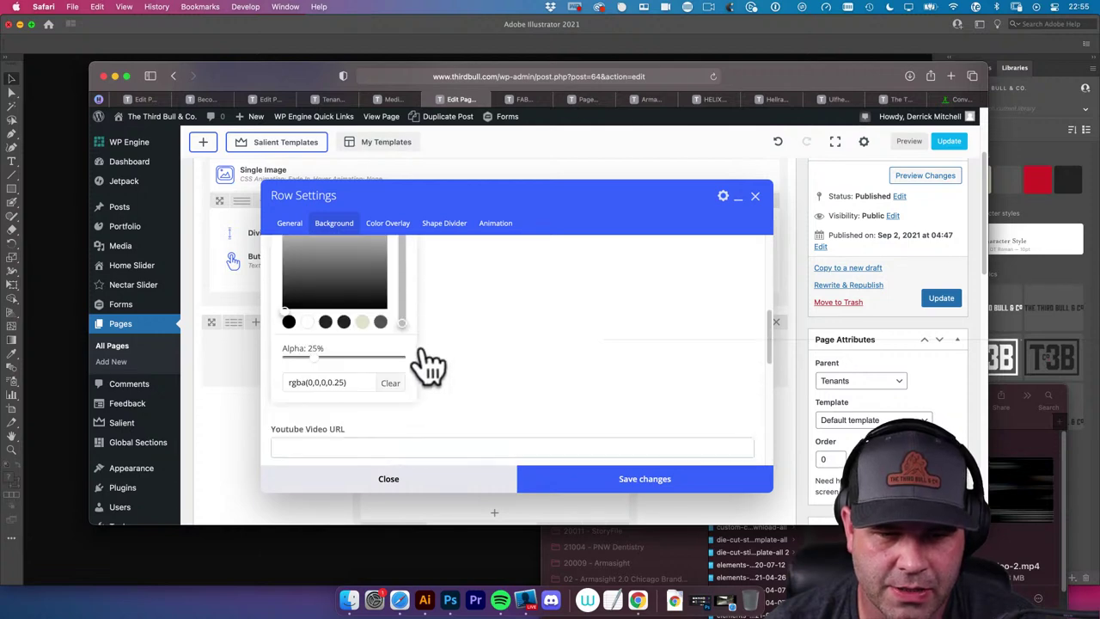
{"action": "left_click", "coordinate": [388, 366]}
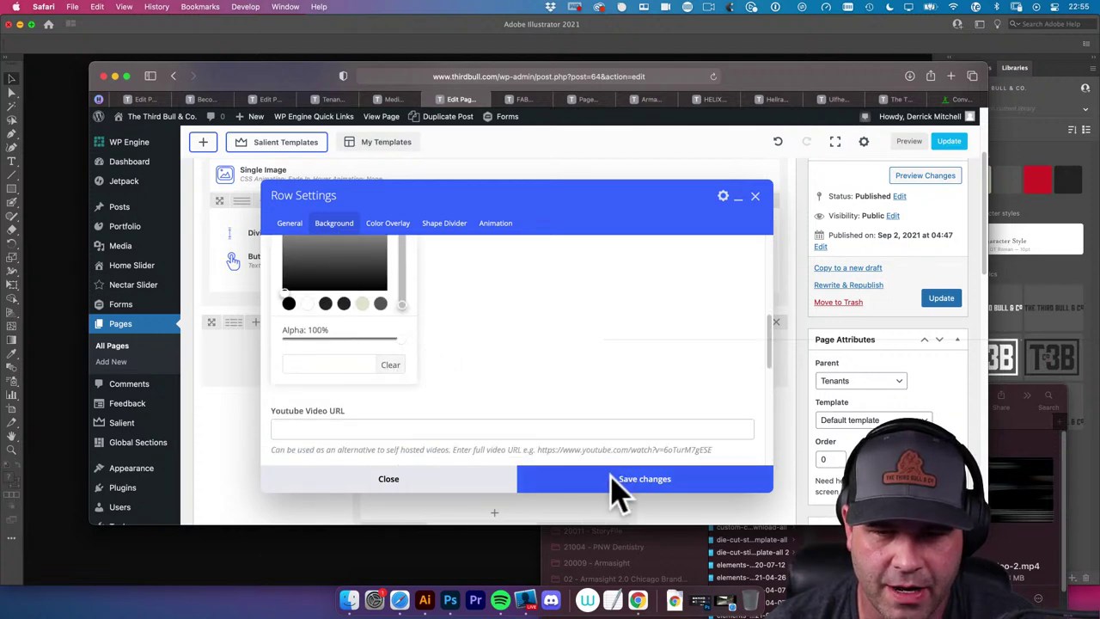
Set the row's Overlay Strength to Light and save the row settings
{"action": "left_click", "coordinate": [388, 224]}
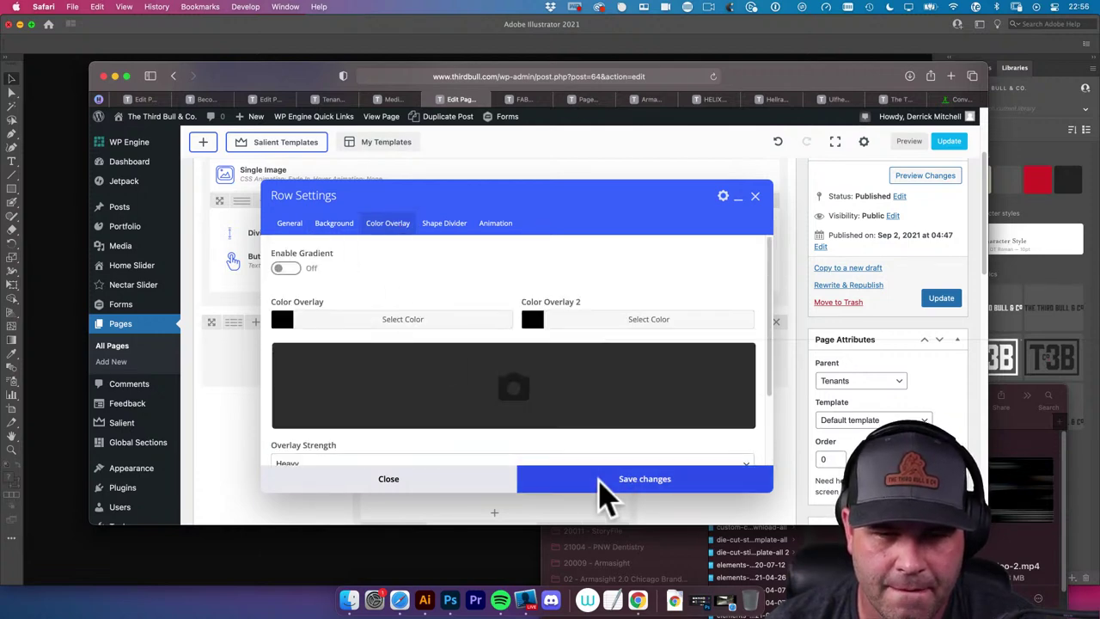
{"action": "scroll", "coordinate": [484, 418], "scroll_direction": "down", "scroll_amount": 2}
{"action": "left_click", "coordinate": [454, 387]}
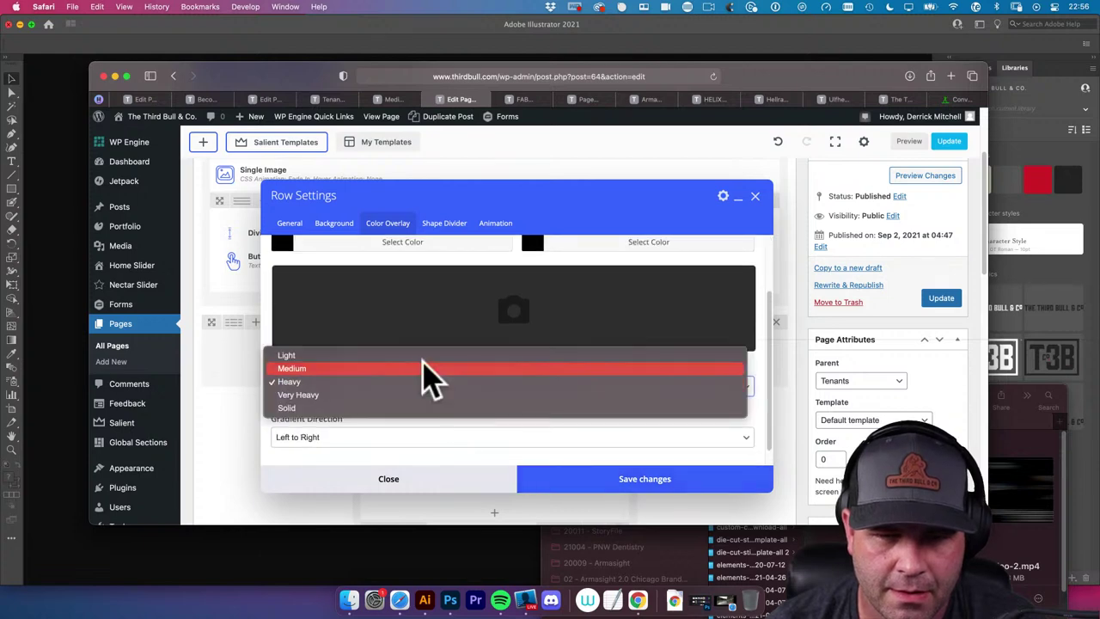
{"action": "left_click", "coordinate": [425, 355]}
{"action": "left_click", "coordinate": [601, 478]}
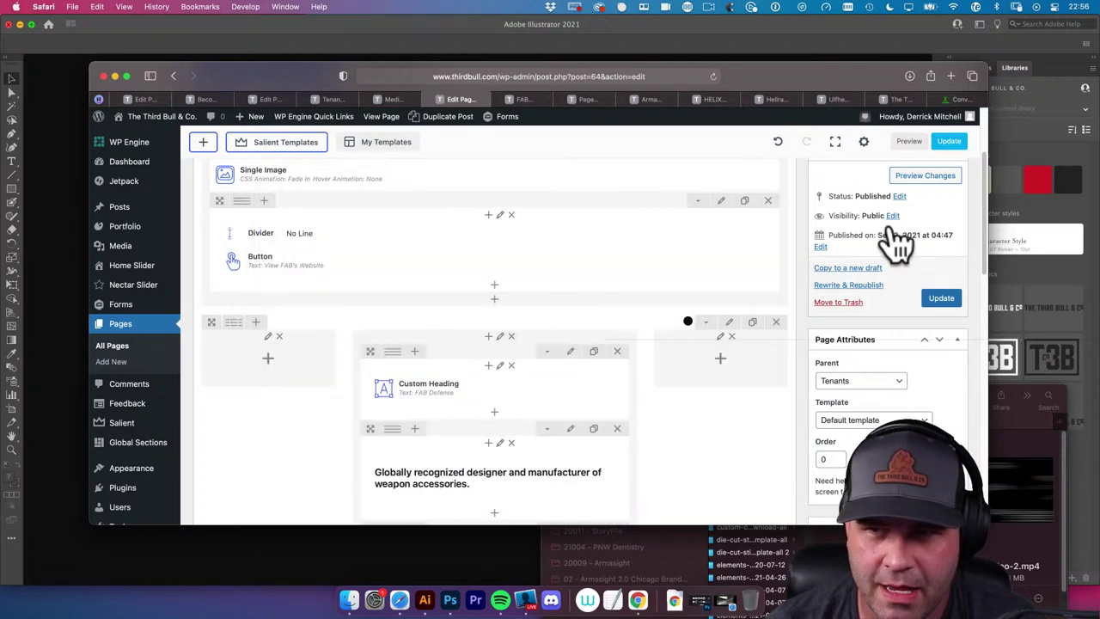
{"action": "left_click", "coordinate": [521, 99]}
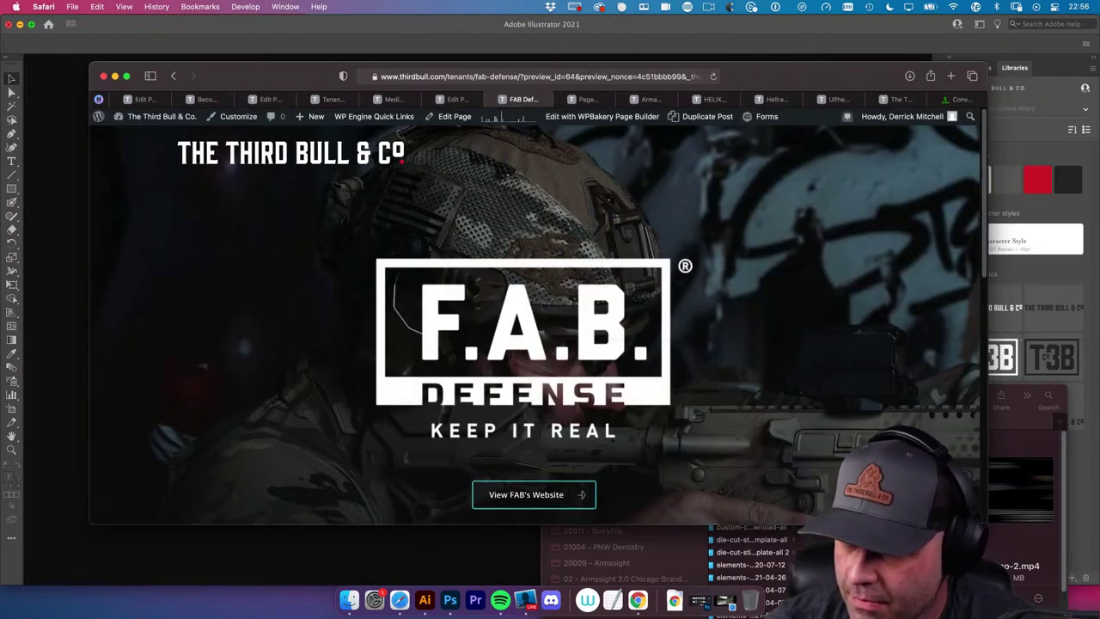
{"action": "scroll", "coordinate": [765, 375], "scroll_direction": "down", "scroll_amount": 5}
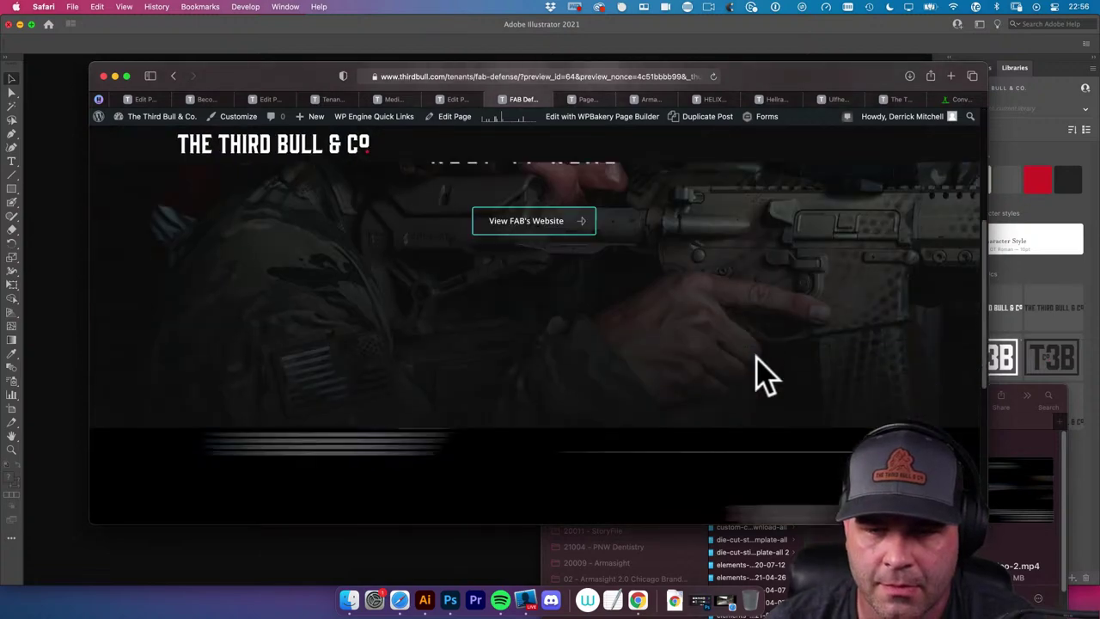
{"action": "scroll", "coordinate": [769, 376], "scroll_direction": "down", "scroll_amount": 3}
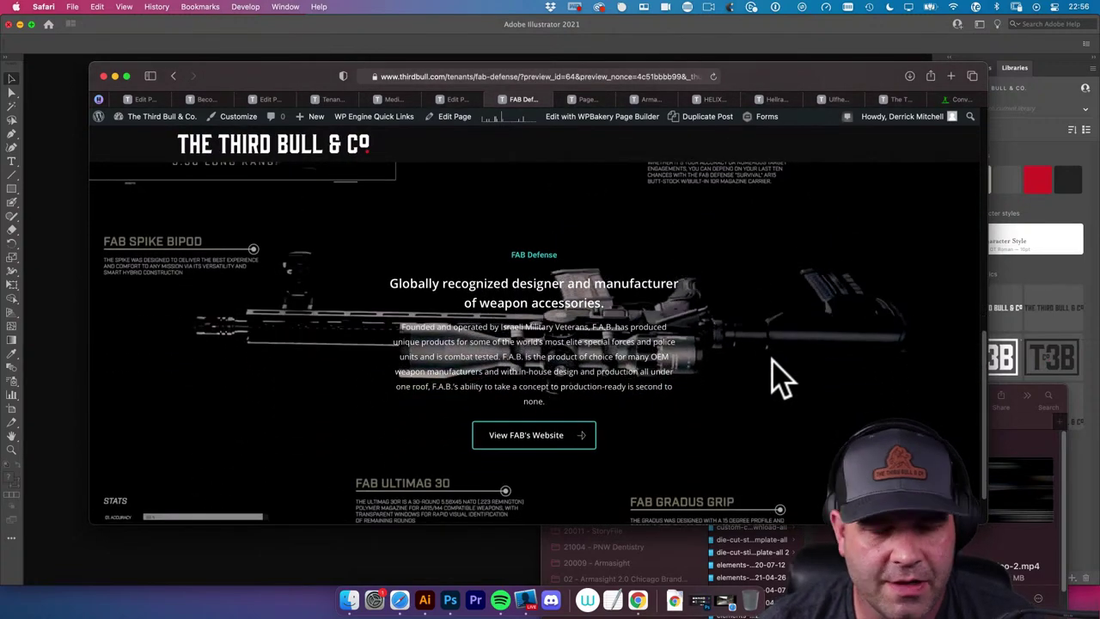
{"action": "scroll", "coordinate": [771, 375], "scroll_direction": "down", "scroll_amount": 2}
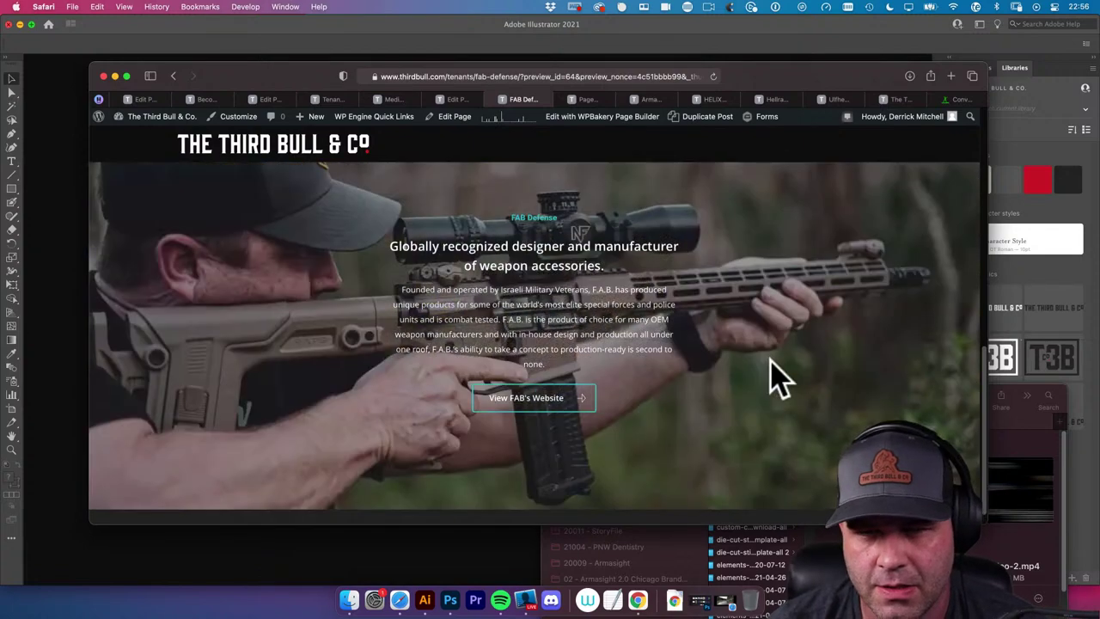
{"action": "scroll", "coordinate": [773, 378], "scroll_direction": "down", "scroll_amount": 3}
{"action": "scroll", "coordinate": [773, 378], "scroll_direction": "up", "scroll_amount": 8}
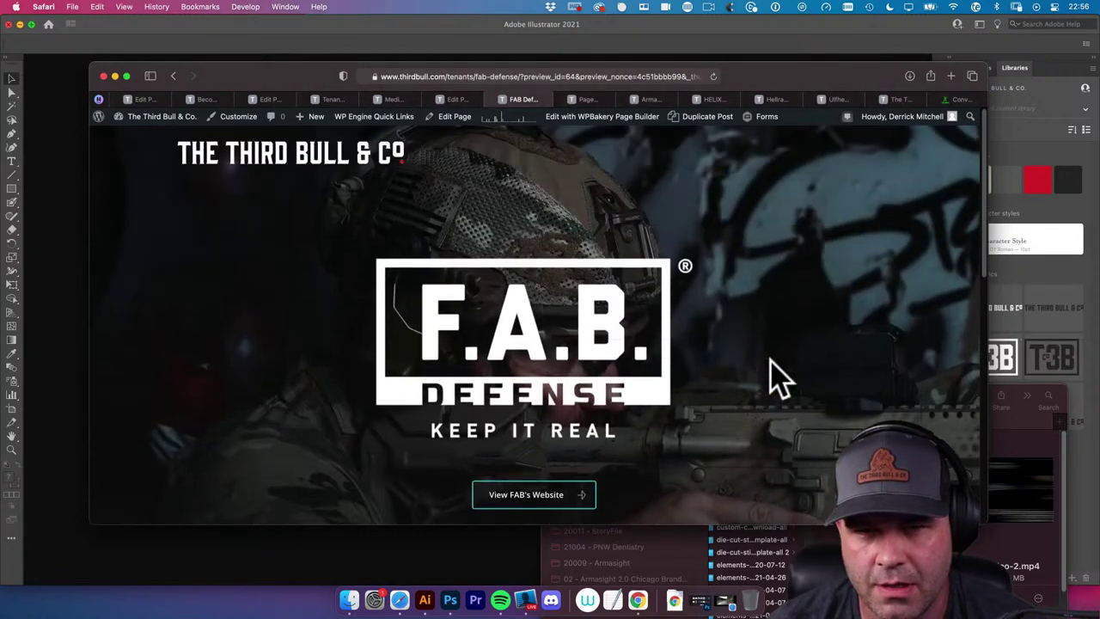
{"action": "scroll", "coordinate": [773, 378], "scroll_direction": "down", "scroll_amount": 3}
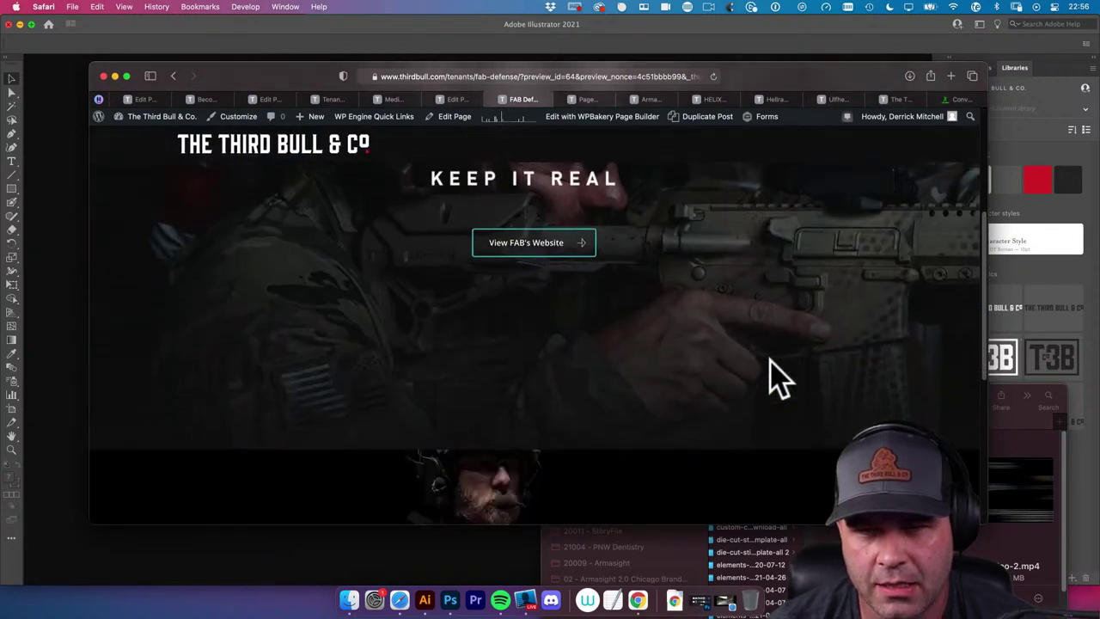
{"action": "scroll", "coordinate": [773, 378], "scroll_direction": "up", "scroll_amount": 4}
{"action": "scroll", "coordinate": [773, 378], "scroll_direction": "down", "scroll_amount": 4}
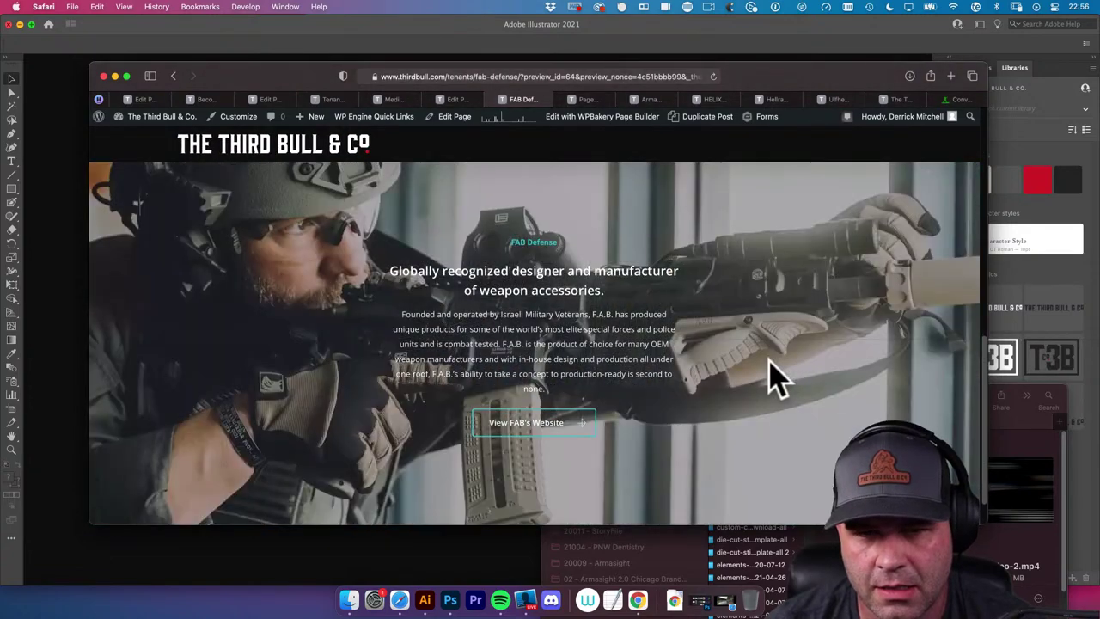
{"action": "scroll", "coordinate": [773, 378], "scroll_direction": "up", "scroll_amount": 4}
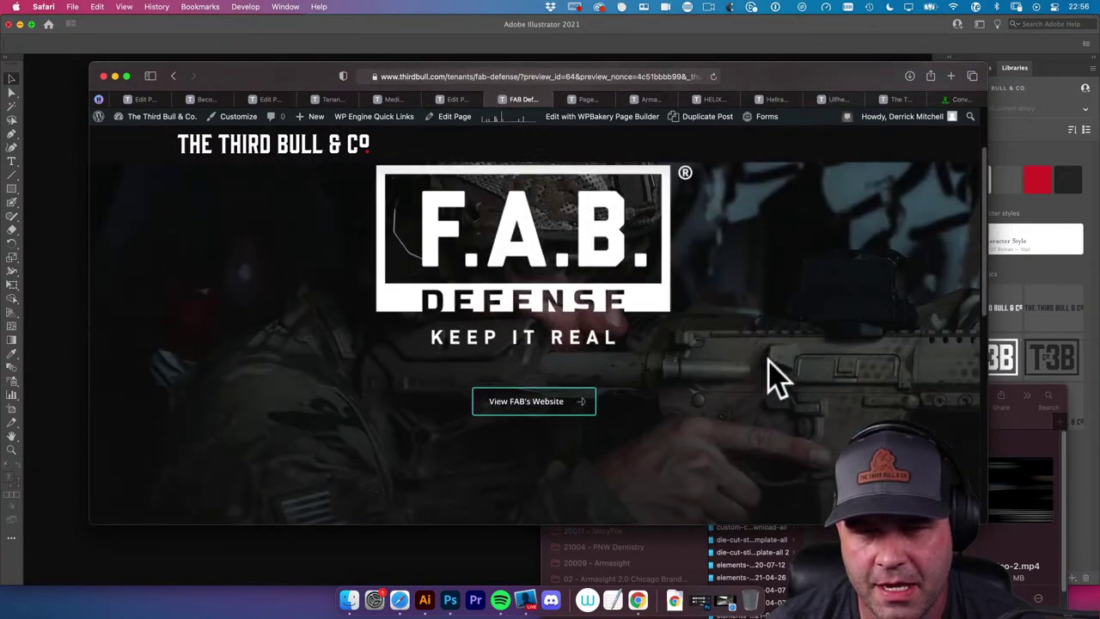
{"action": "scroll", "coordinate": [778, 378], "scroll_direction": "up", "scroll_amount": 2}
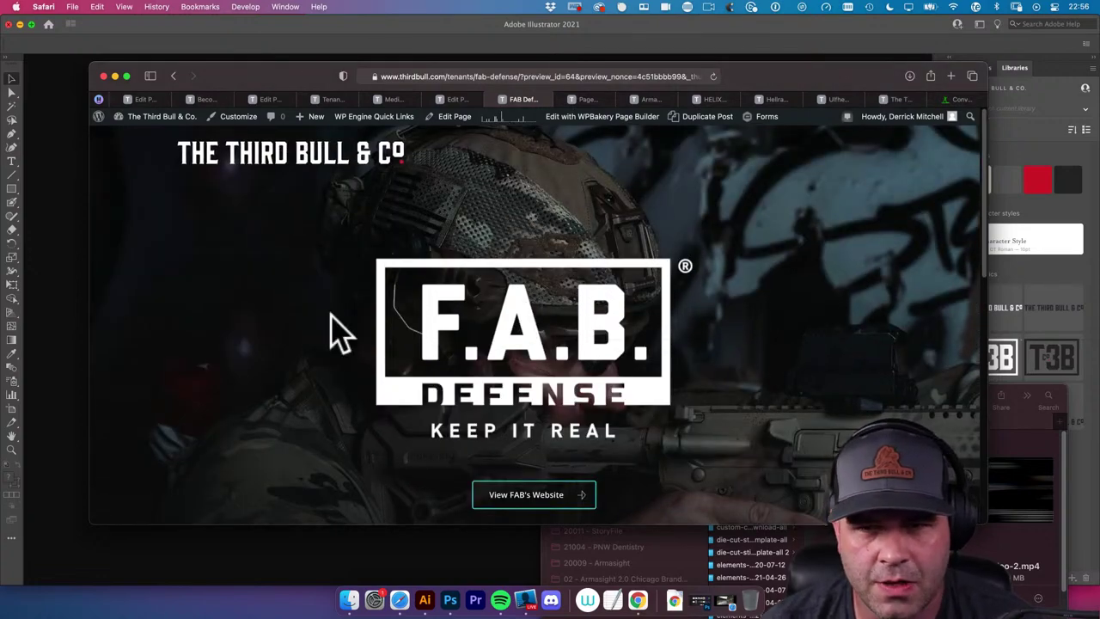
{"action": "scroll", "coordinate": [668, 326], "scroll_direction": "down", "scroll_amount": 4}
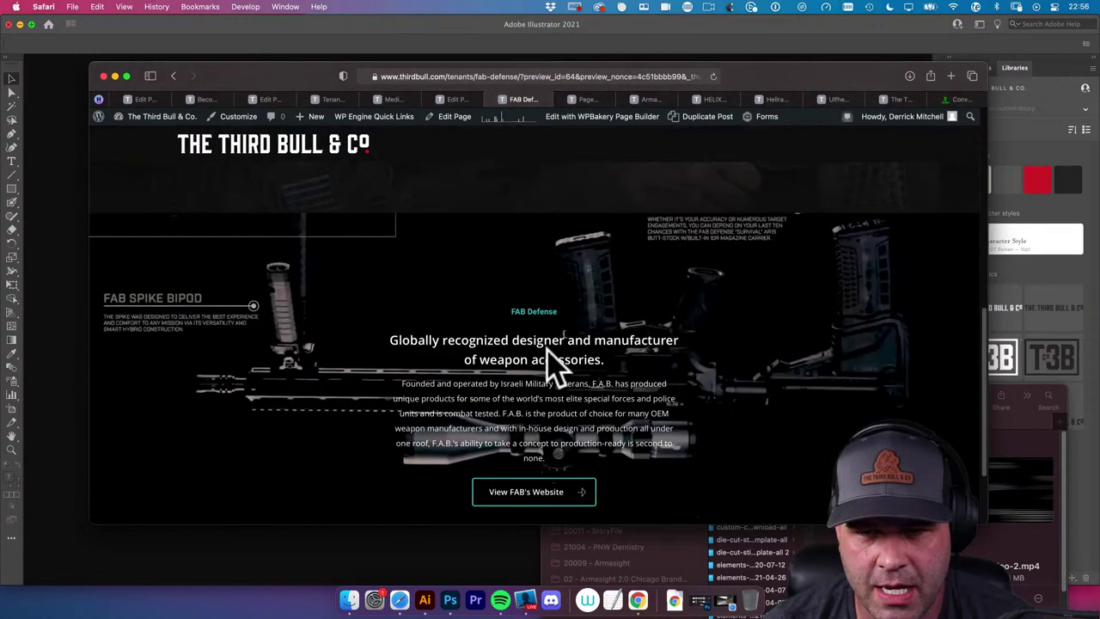
{"action": "scroll", "coordinate": [567, 340], "scroll_direction": "up", "scroll_amount": 4}
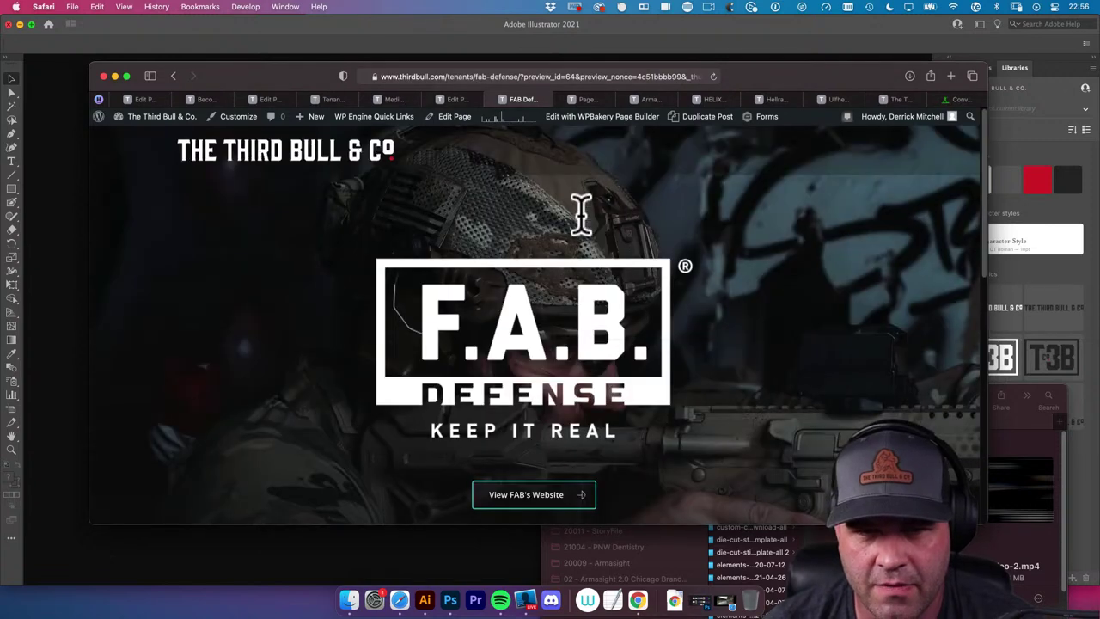
Switch off the video background on the FAB Defense text row
{"action": "left_click", "coordinate": [456, 99]}
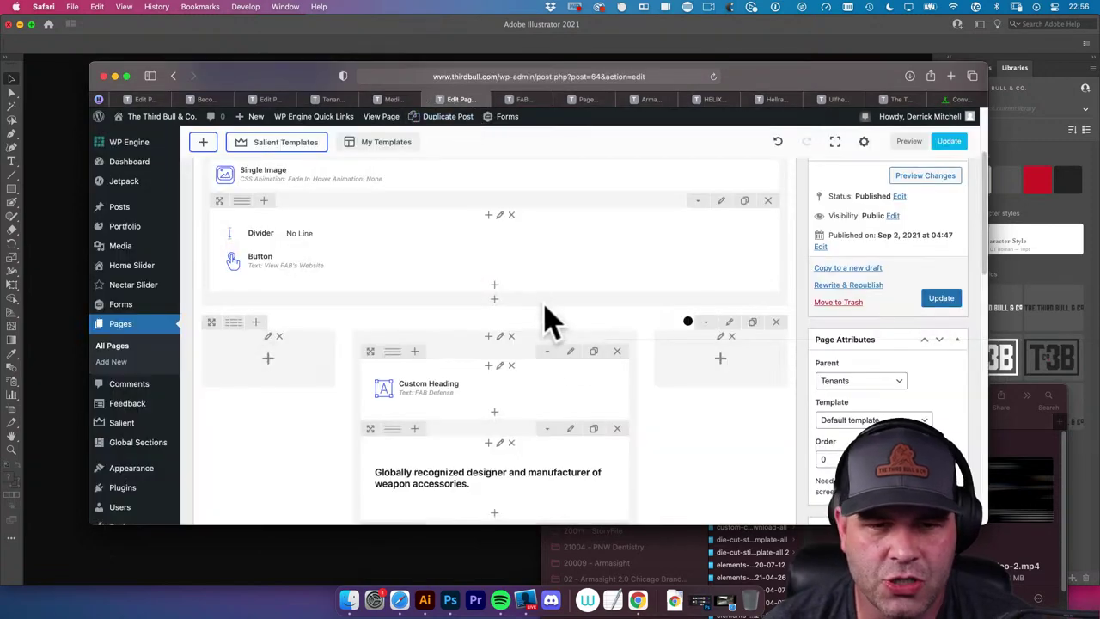
{"action": "scroll", "coordinate": [640, 363], "scroll_direction": "up", "scroll_amount": 3}
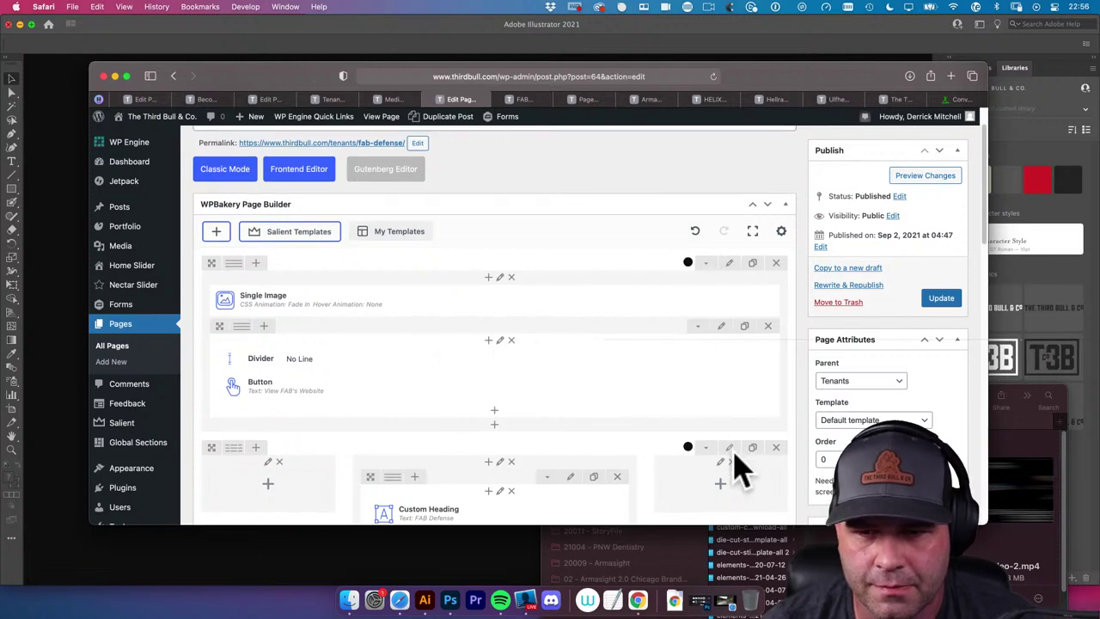
{"action": "left_click", "coordinate": [729, 449]}
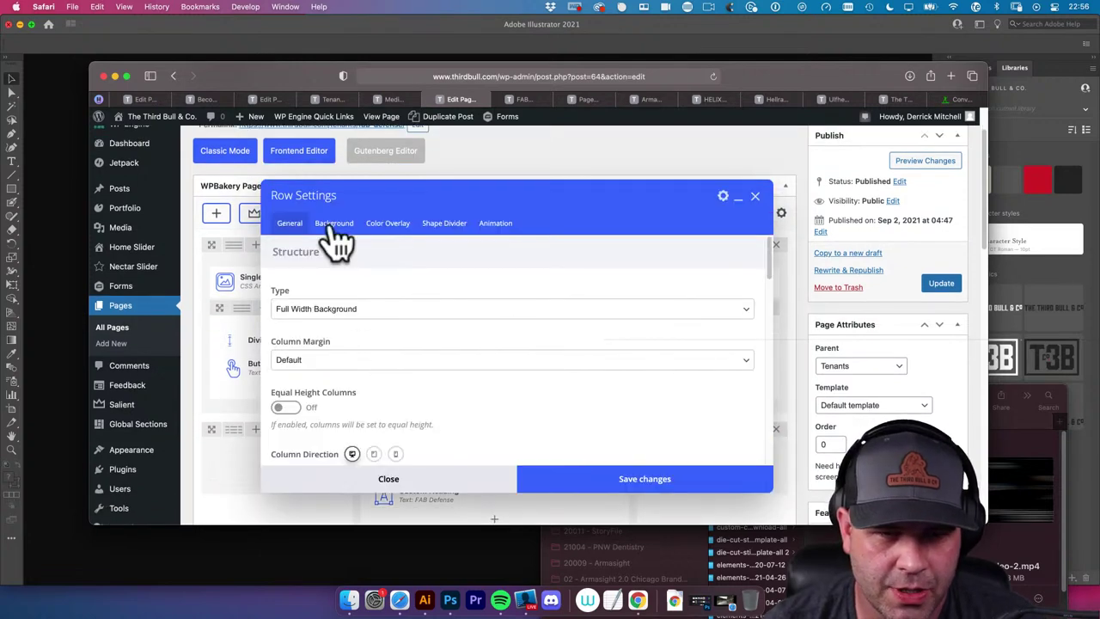
{"action": "left_click", "coordinate": [337, 229]}
{"action": "scroll", "coordinate": [370, 343], "scroll_direction": "down", "scroll_amount": 1}
{"action": "left_click", "coordinate": [290, 357]}
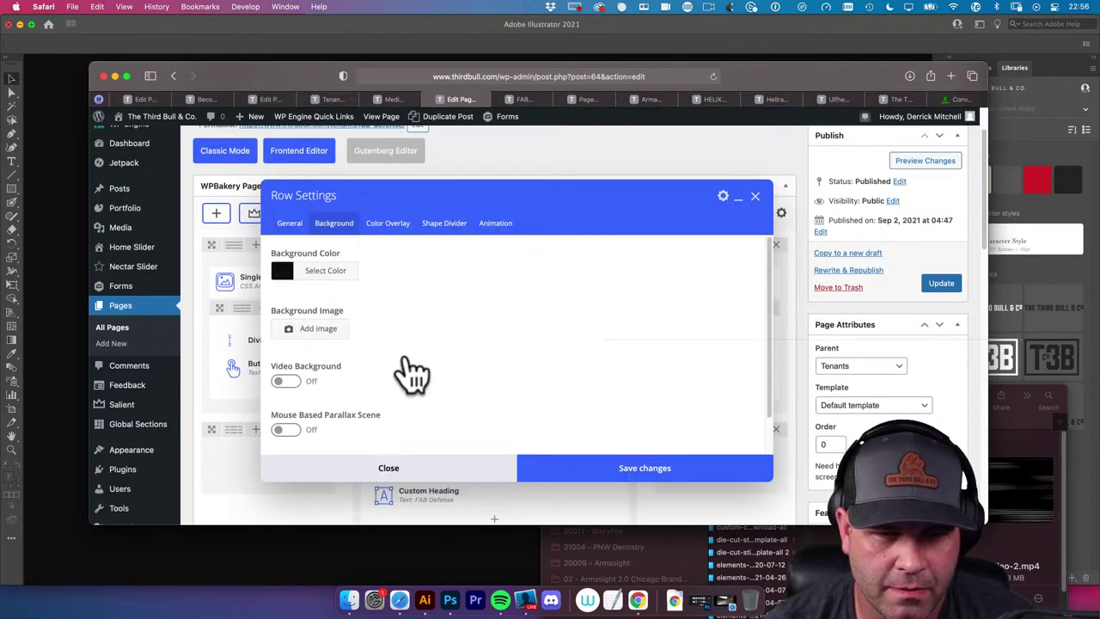
Set the fab-defense.jpg soldier photo as the row's background image and save
{"action": "left_click", "coordinate": [312, 330]}
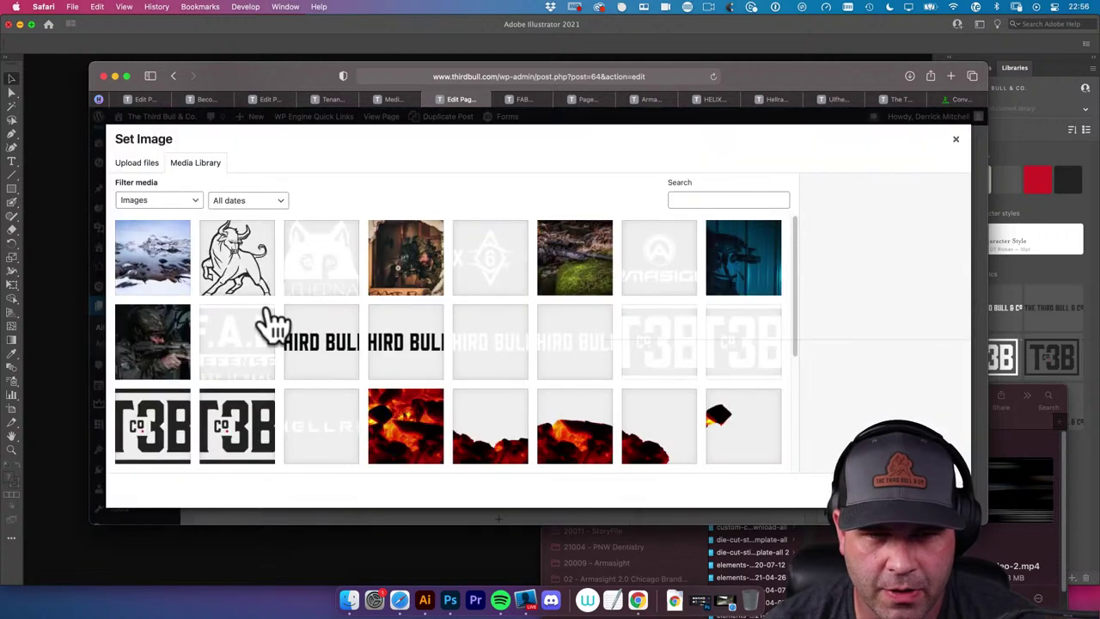
{"action": "left_click", "coordinate": [175, 352]}
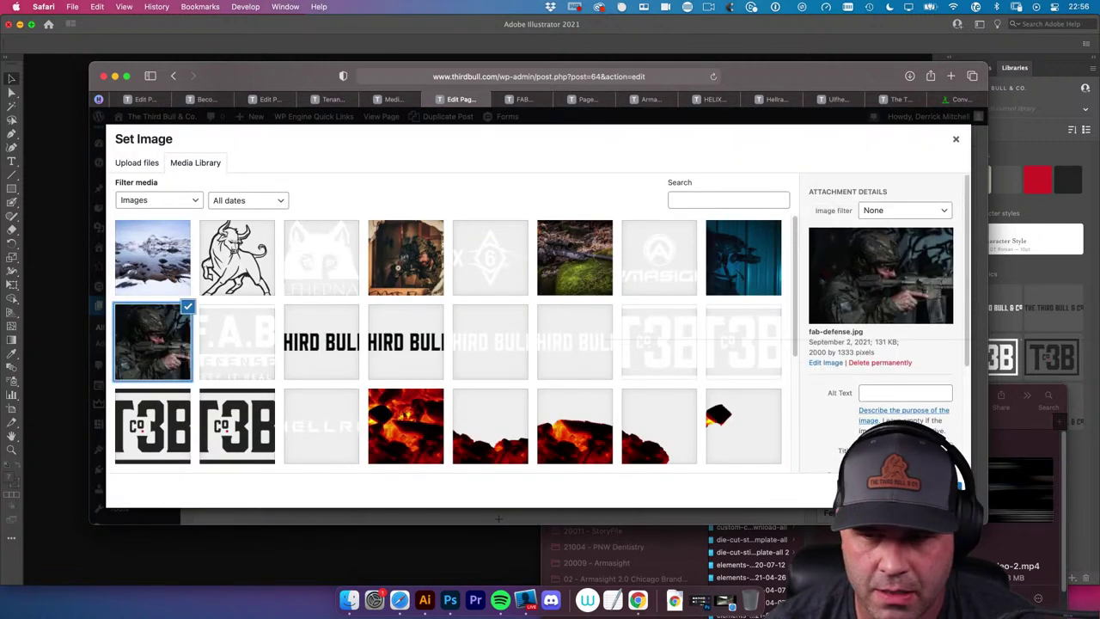
{"action": "left_click", "coordinate": [915, 490]}
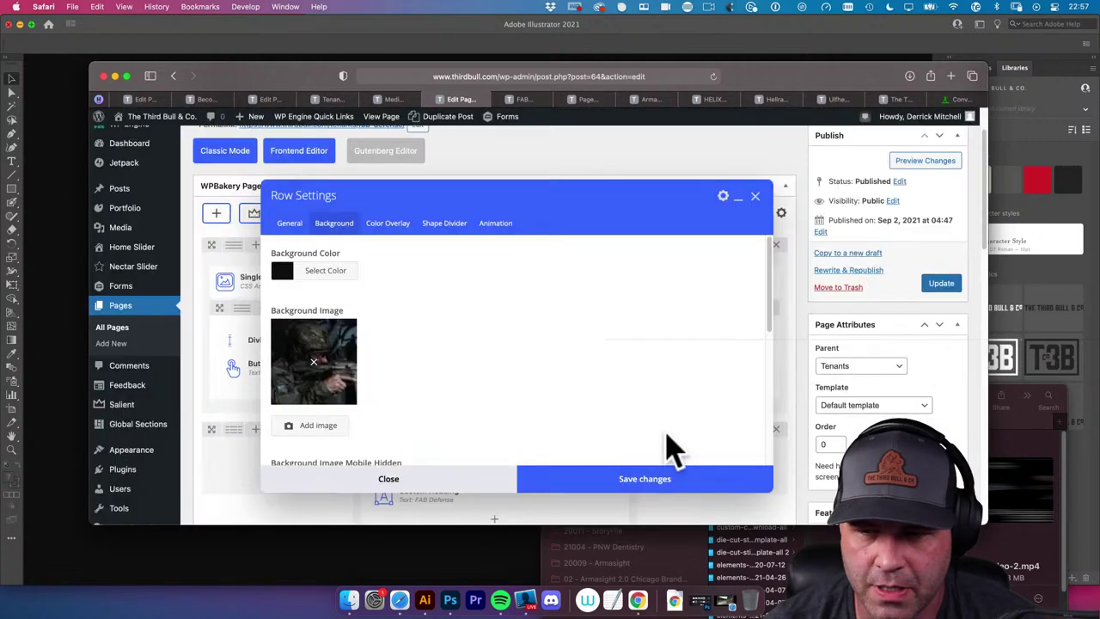
{"action": "left_click", "coordinate": [592, 483]}
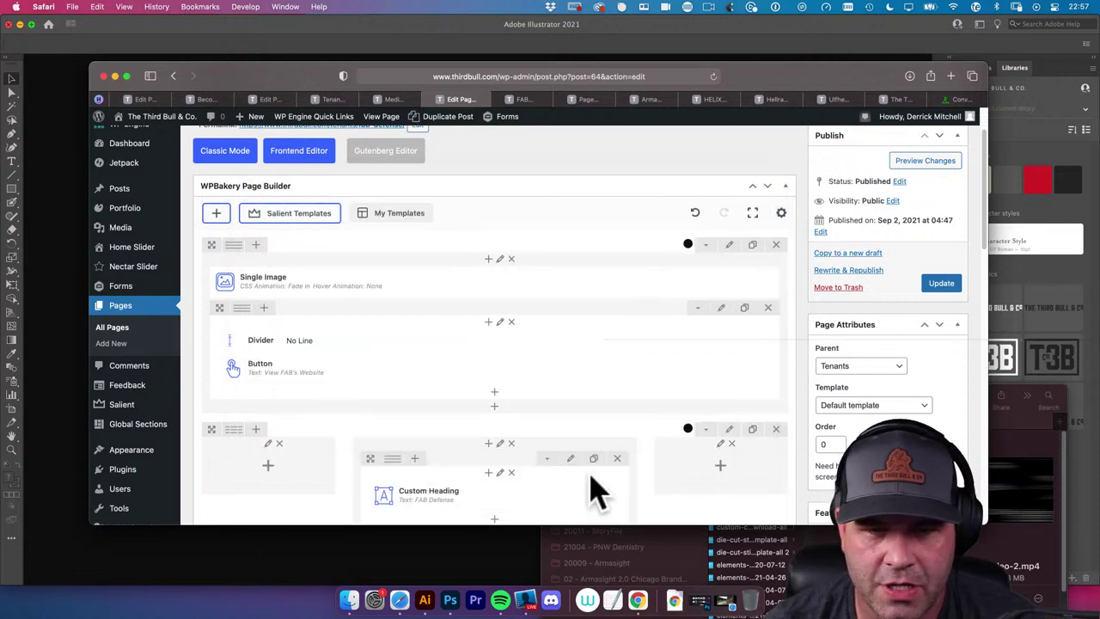
{"action": "scroll", "coordinate": [567, 430], "scroll_direction": "up", "scroll_amount": 1}
{"action": "scroll", "coordinate": [580, 415], "scroll_direction": "up", "scroll_amount": 1}
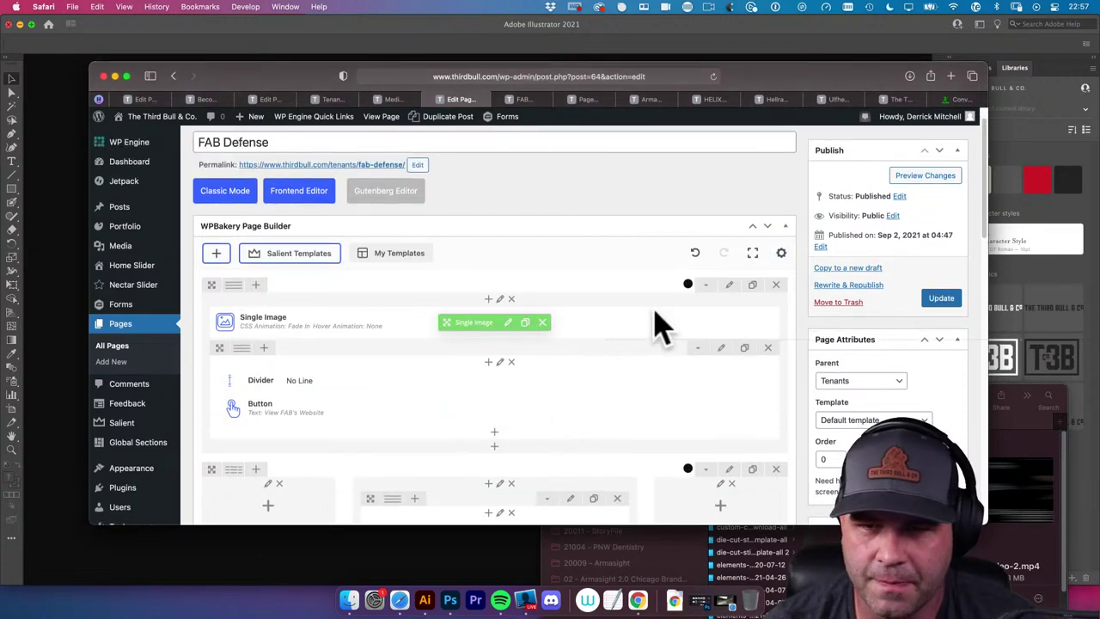
Inspect the hero row's soldier background image and its Very Heavy bottom-to-top black gradient overlay
{"action": "left_click", "coordinate": [728, 285]}
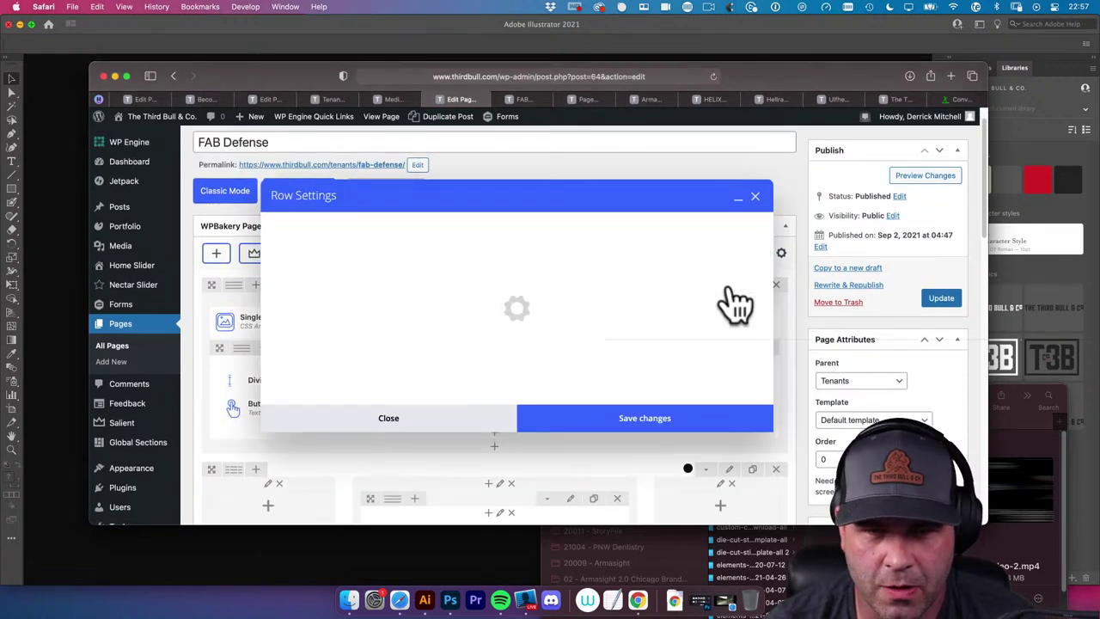
{"action": "left_click", "coordinate": [334, 225]}
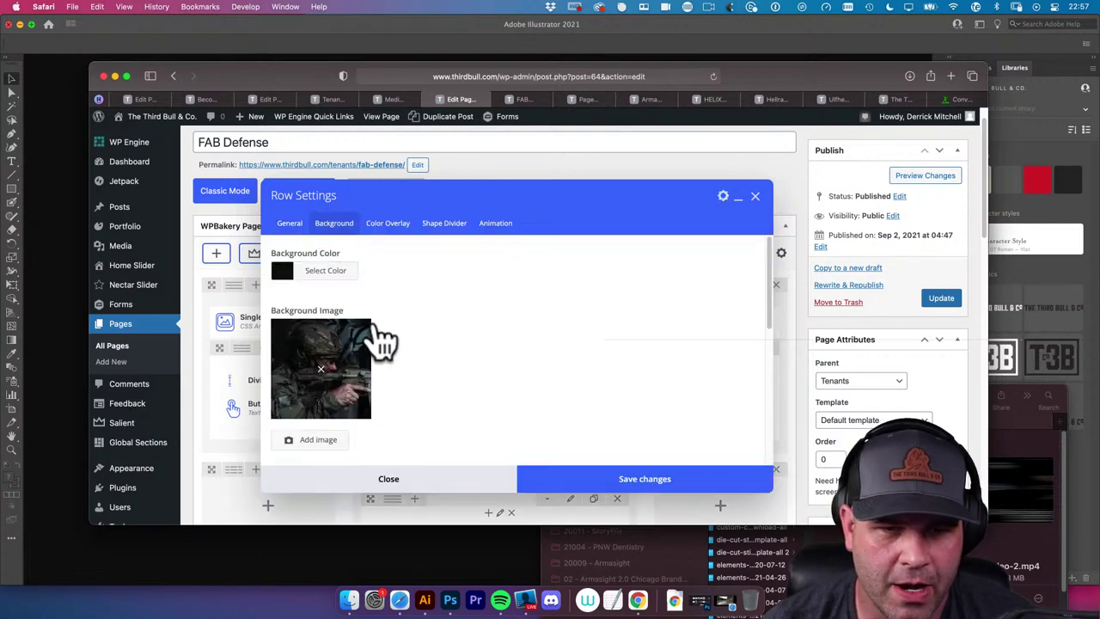
{"action": "scroll", "coordinate": [381, 343], "scroll_direction": "down", "scroll_amount": 1}
{"action": "left_click", "coordinate": [387, 224]}
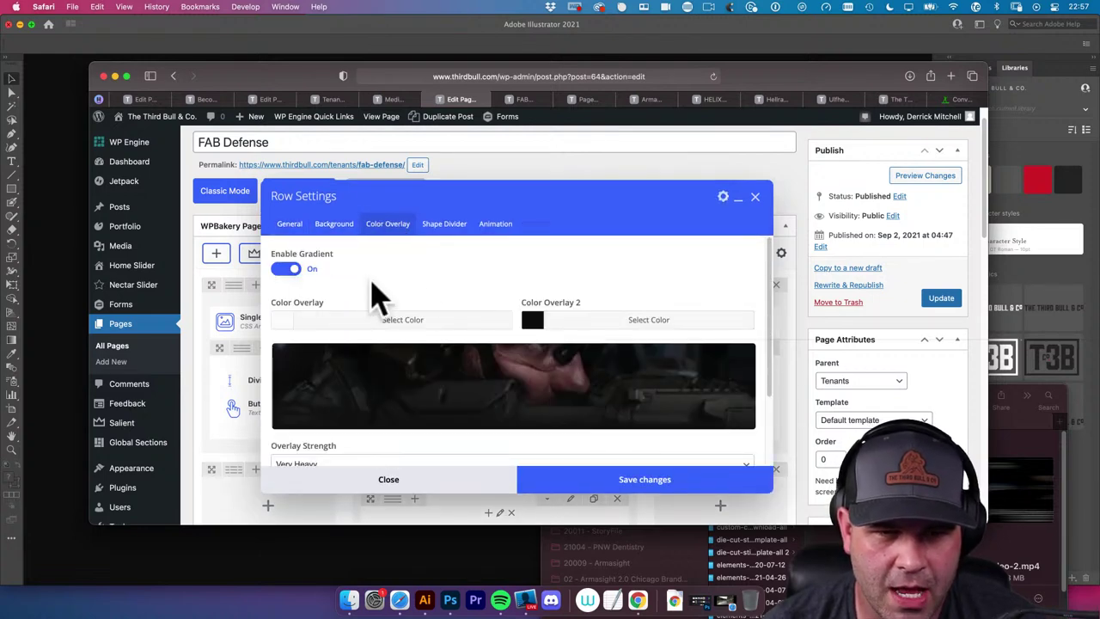
{"action": "scroll", "coordinate": [354, 318], "scroll_direction": "down", "scroll_amount": 1}
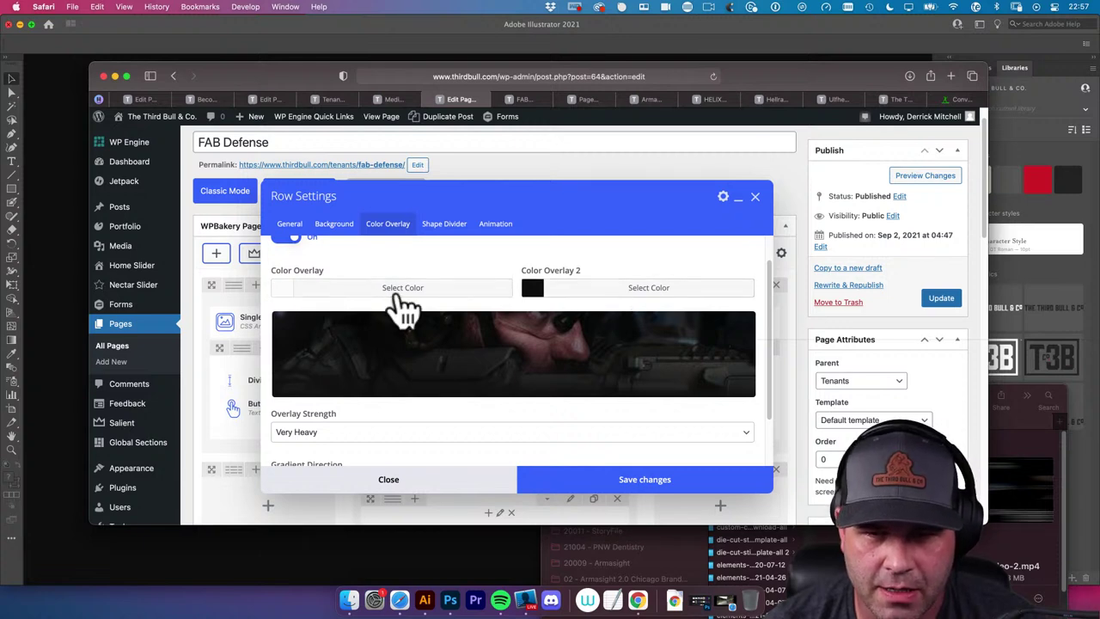
{"action": "scroll", "coordinate": [627, 301], "scroll_direction": "down", "scroll_amount": 1}
{"action": "scroll", "coordinate": [485, 399], "scroll_direction": "down", "scroll_amount": 1}
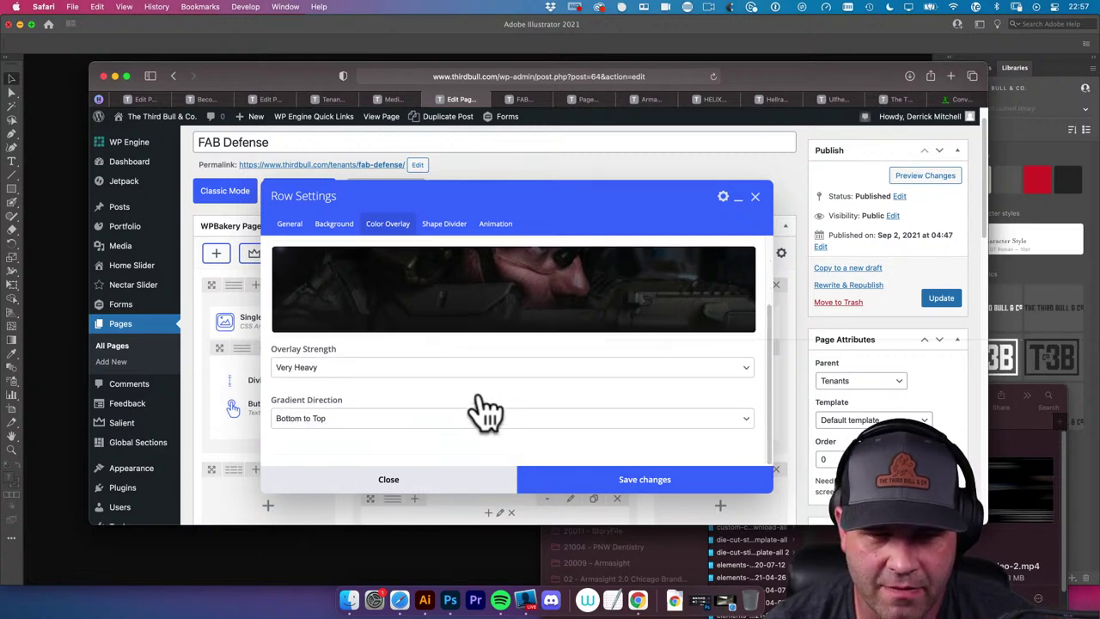
{"action": "scroll", "coordinate": [433, 378], "scroll_direction": "up", "scroll_amount": 2}
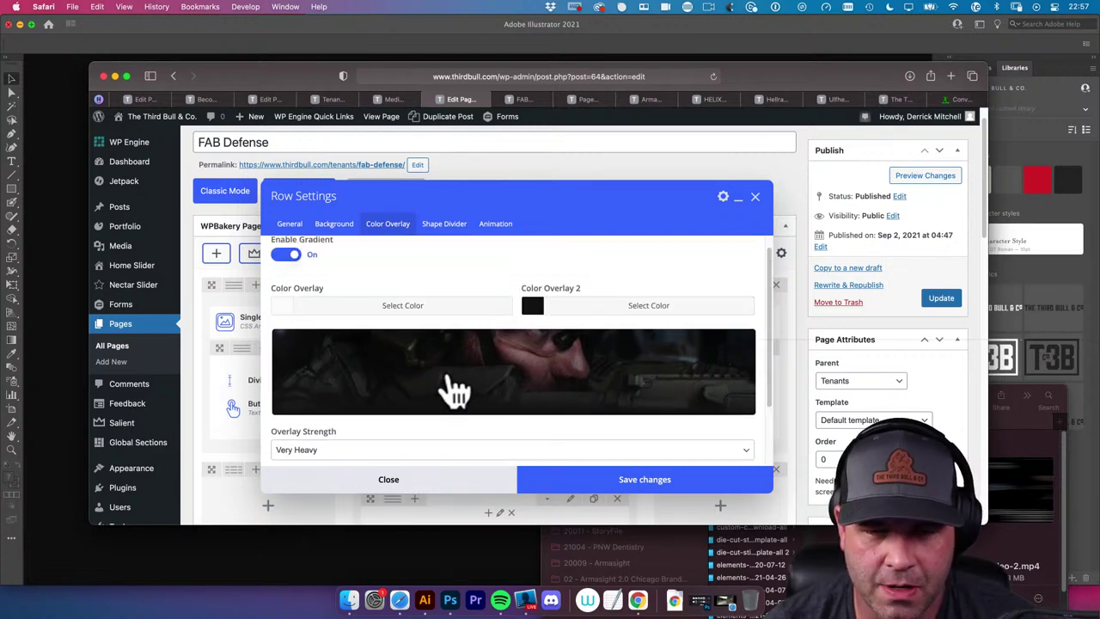
{"action": "scroll", "coordinate": [456, 404], "scroll_direction": "up", "scroll_amount": 1}
{"action": "scroll", "coordinate": [459, 404], "scroll_direction": "up", "scroll_amount": 1}
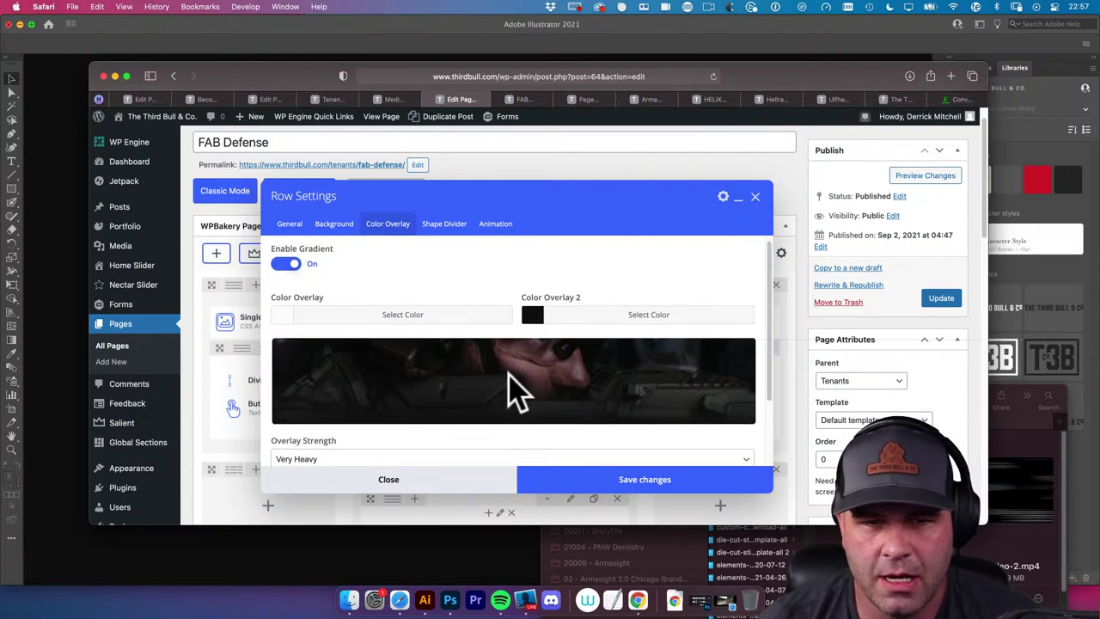
{"action": "left_click", "coordinate": [334, 222]}
Remove the hero row's background image and turn its video background back on
{"action": "scroll", "coordinate": [332, 292], "scroll_direction": "down", "scroll_amount": 3}
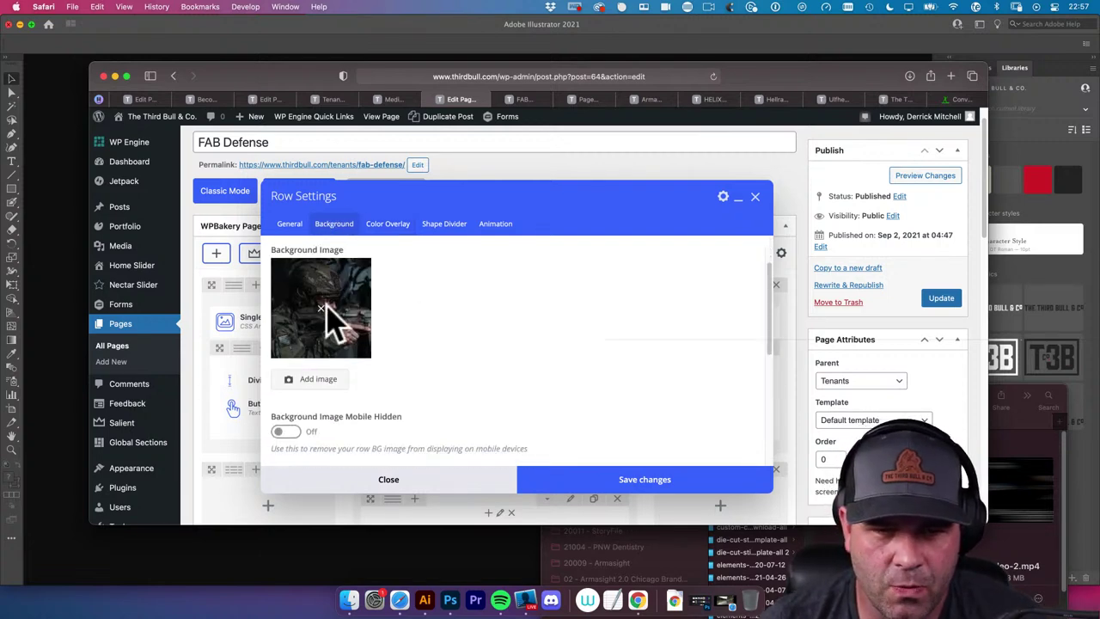
{"action": "left_click", "coordinate": [332, 320]}
{"action": "left_click", "coordinate": [281, 340]}
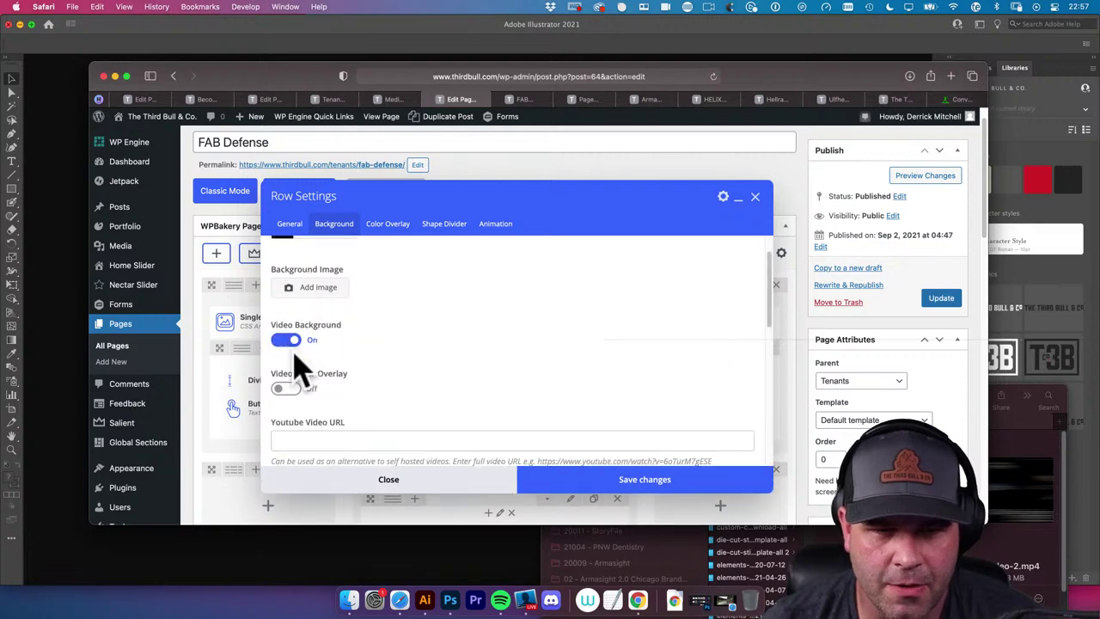
{"action": "scroll", "coordinate": [395, 352], "scroll_direction": "down", "scroll_amount": 5}
{"action": "scroll", "coordinate": [370, 370], "scroll_direction": "down", "scroll_amount": 2}
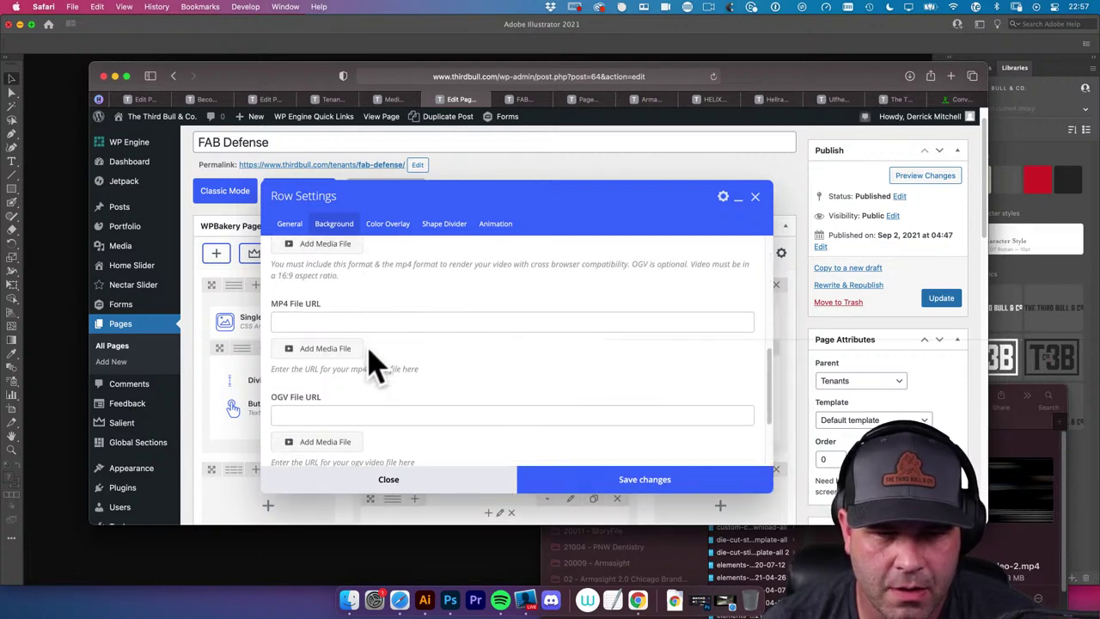
Paste the MP4 video URL into the MP4 field and clear the mistaken OGV entry
{"action": "left_click", "coordinate": [361, 413]}
{"action": "type", "text": "http://www.thirdbull.com/wp-content/uploads/2021/09/FAB-Banner-Video-2.mp4"}
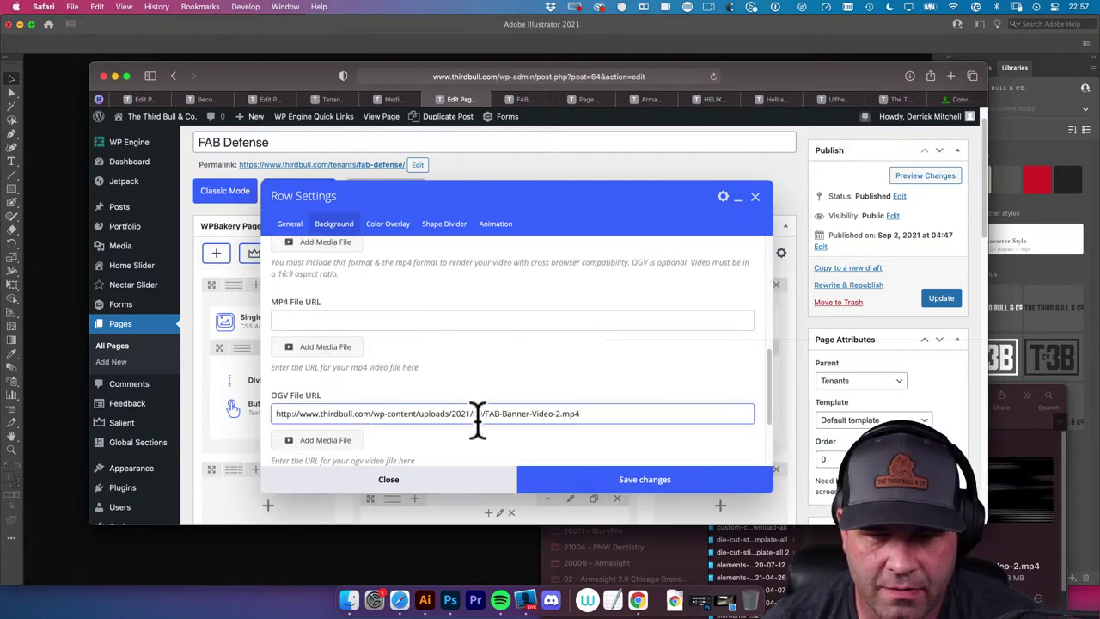
{"action": "left_click", "coordinate": [424, 318]}
{"action": "type", "text": "http://www.thirdbull.com/wp-content/uploads/2021/09/FAB-Banner-Video-2.mp4"}
{"action": "left_click", "coordinate": [432, 413]}
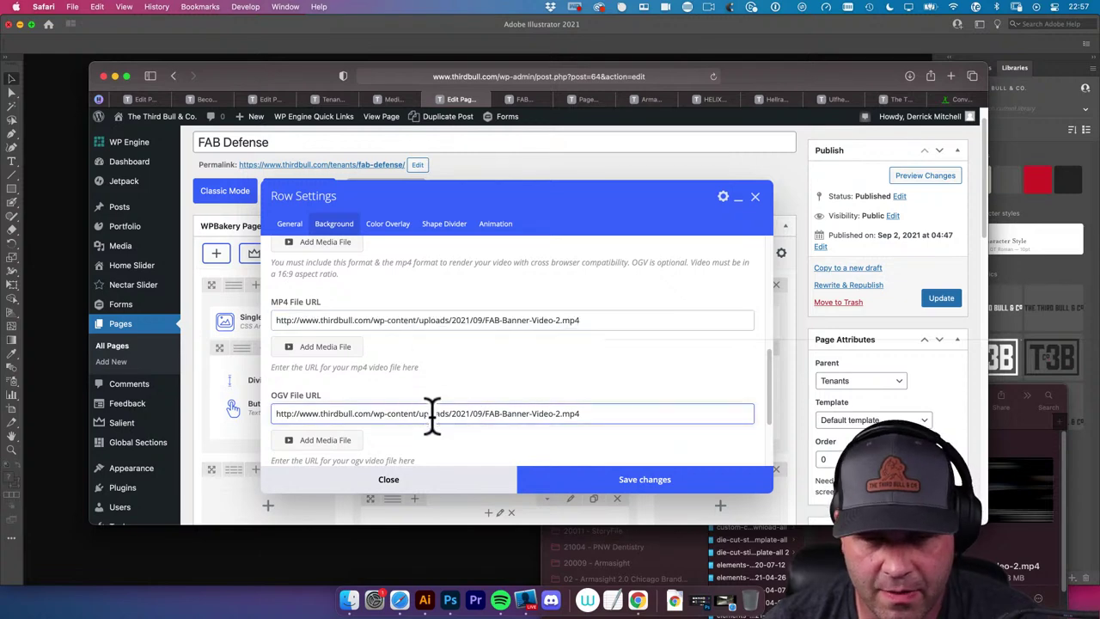
{"action": "key", "text": "super+a"}
{"action": "key", "text": "BackSpace"}
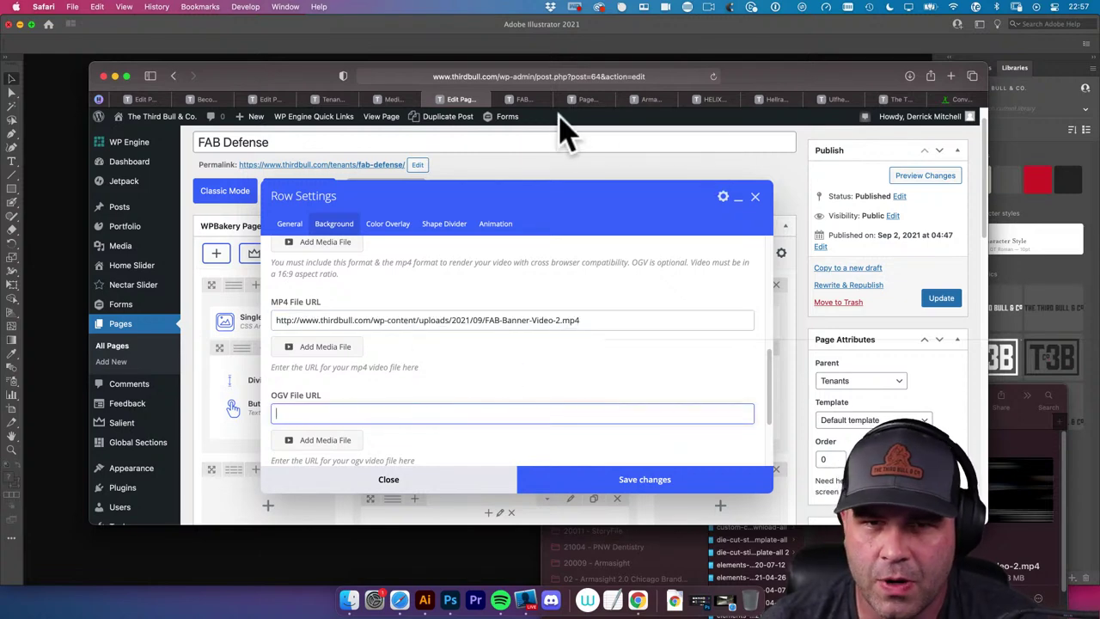
Copy the OGV attachment's file URL from the media library into the OGV field
{"action": "left_click", "coordinate": [402, 100]}
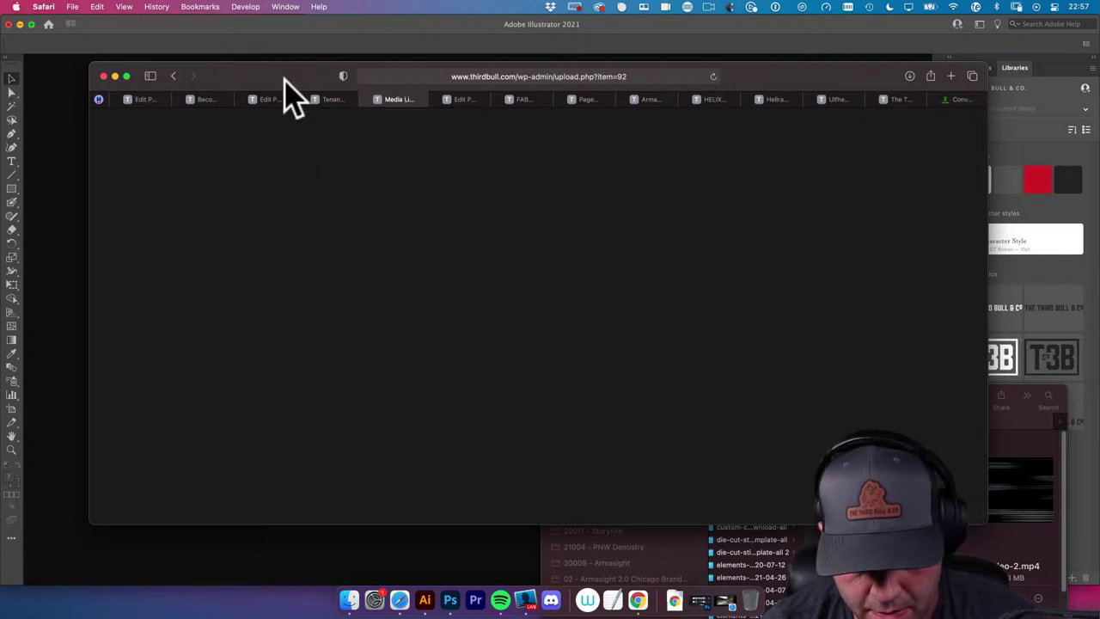
{"action": "left_click", "coordinate": [172, 77]}
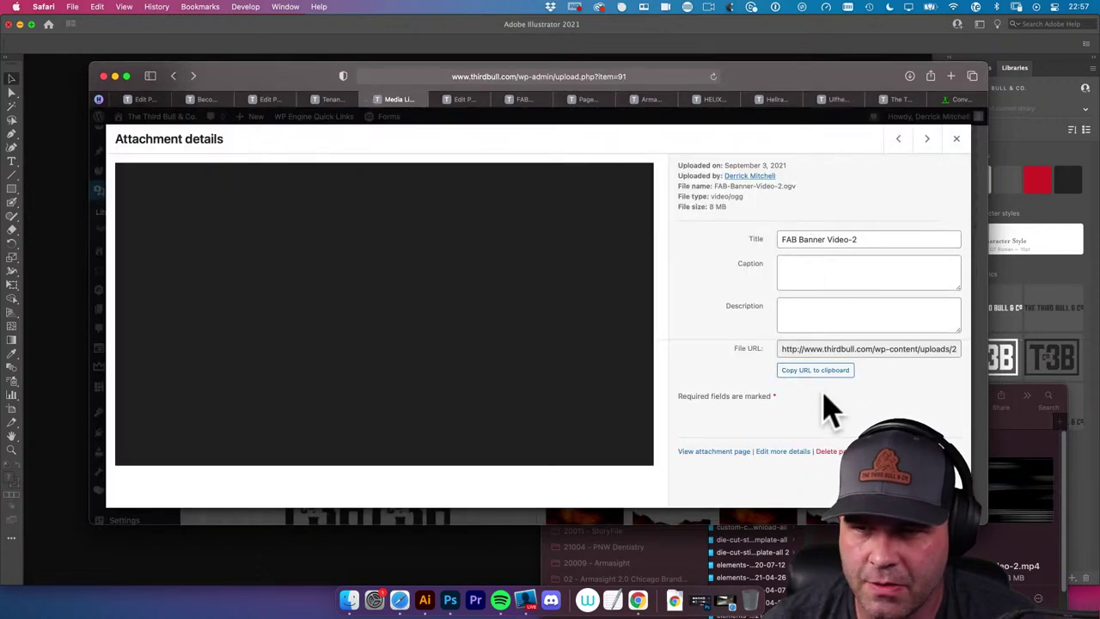
{"action": "left_click", "coordinate": [840, 349]}
{"action": "key", "text": "super+c"}
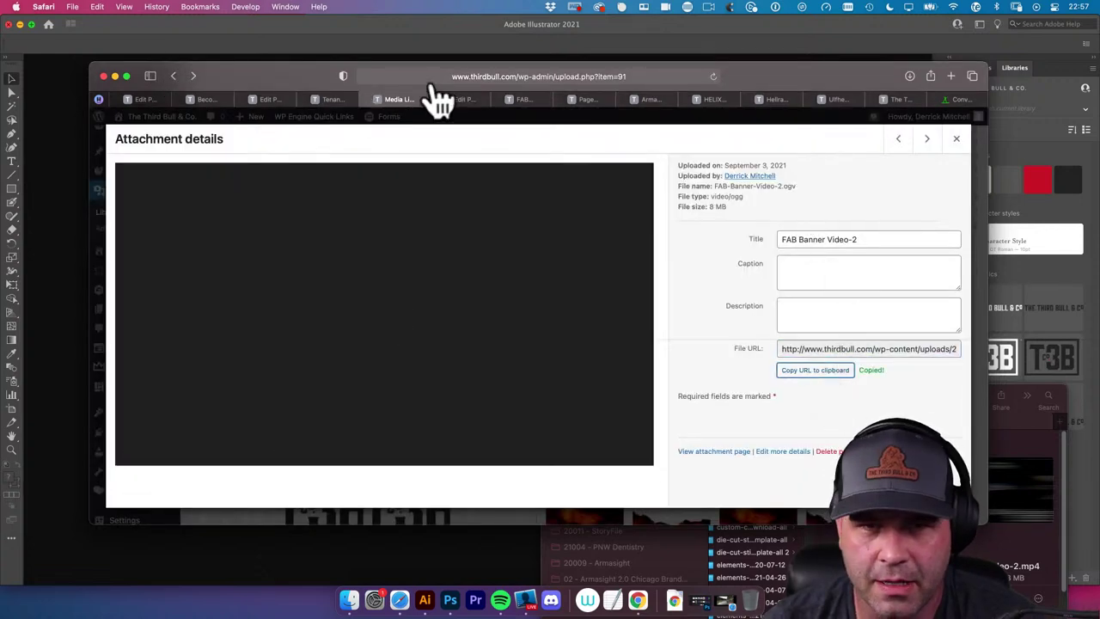
{"action": "left_click", "coordinate": [451, 99]}
{"action": "key", "text": "super+v"}
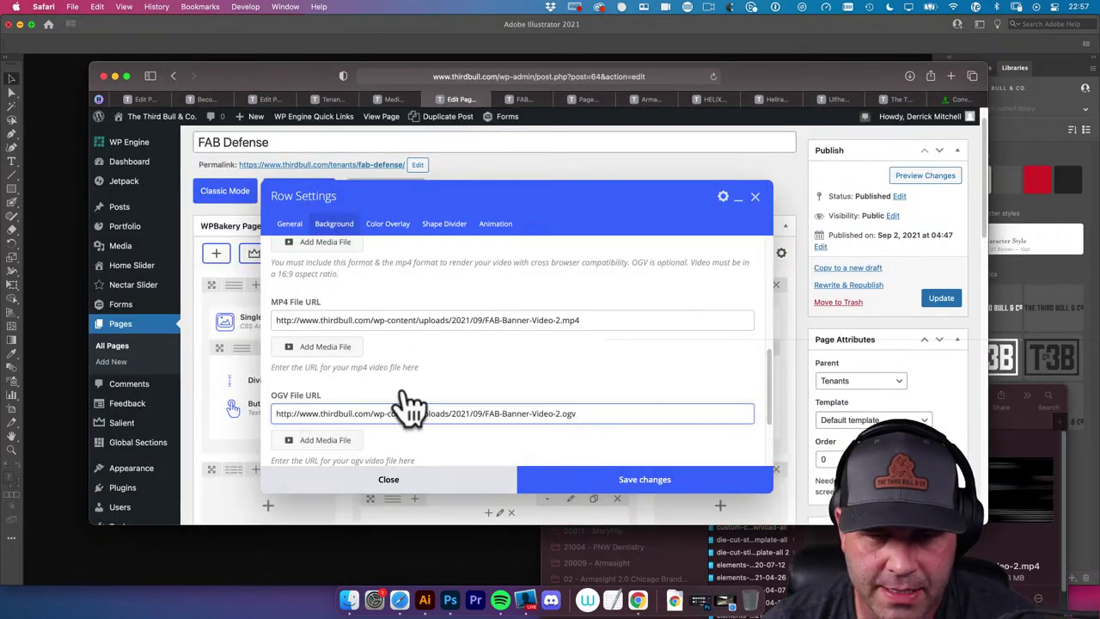
{"action": "scroll", "coordinate": [393, 332], "scroll_direction": "up", "scroll_amount": 3}
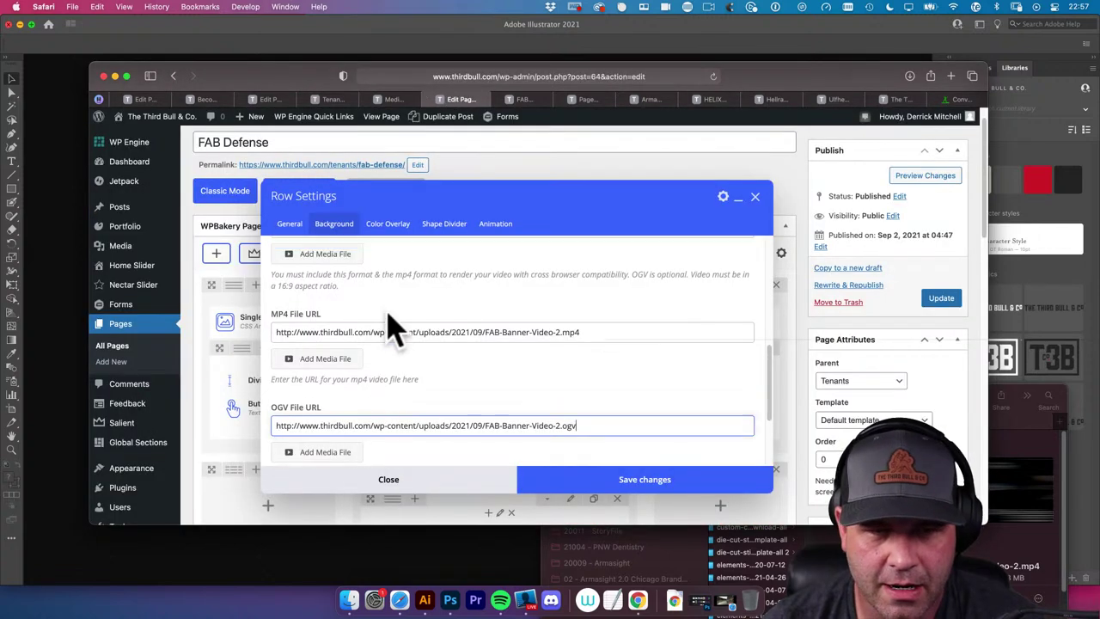
Paste the WebM attachment's file URL into the WebM field and save the row settings
{"action": "left_click", "coordinate": [408, 99]}
{"action": "left_click", "coordinate": [927, 138]}
{"action": "left_click", "coordinate": [927, 139]}
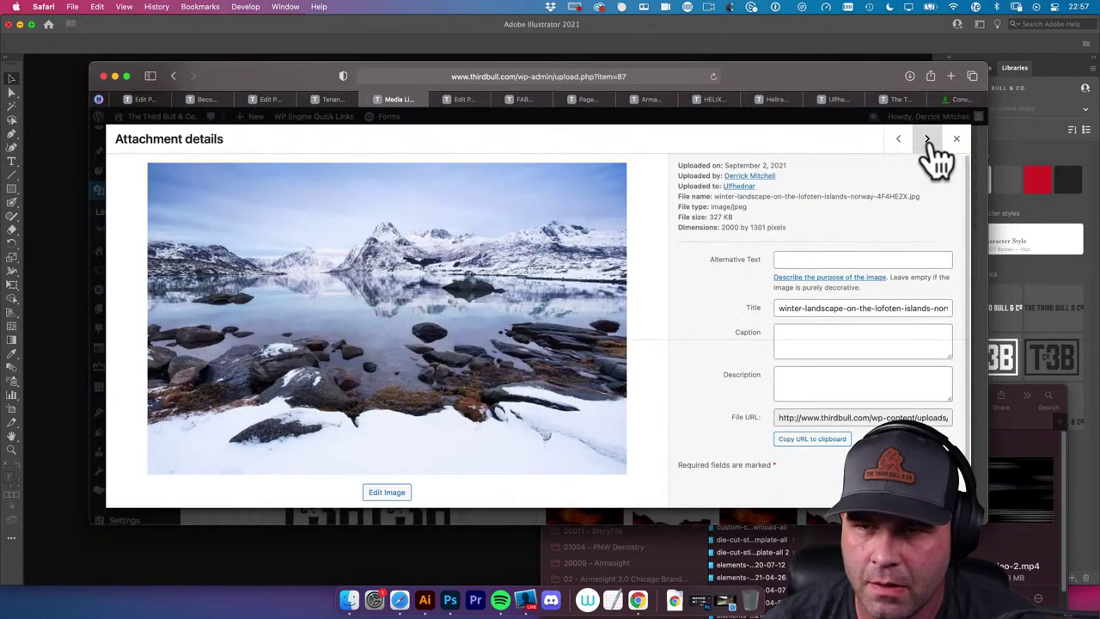
{"action": "left_click", "coordinate": [897, 139]}
{"action": "left_click", "coordinate": [813, 381]}
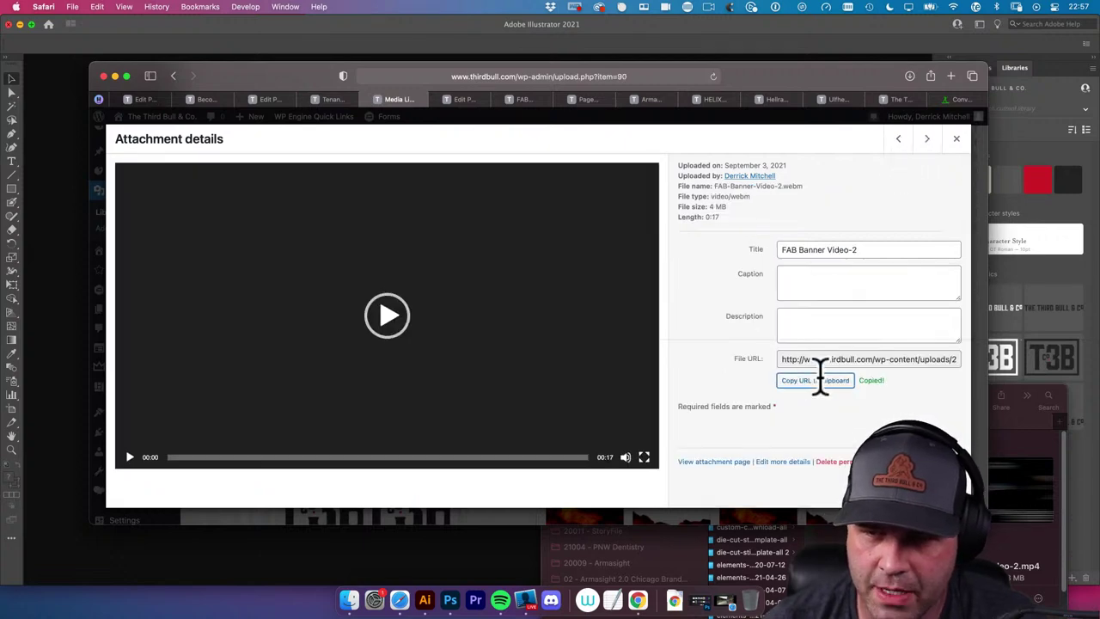
{"action": "left_click", "coordinate": [462, 99]}
{"action": "left_click", "coordinate": [415, 271]}
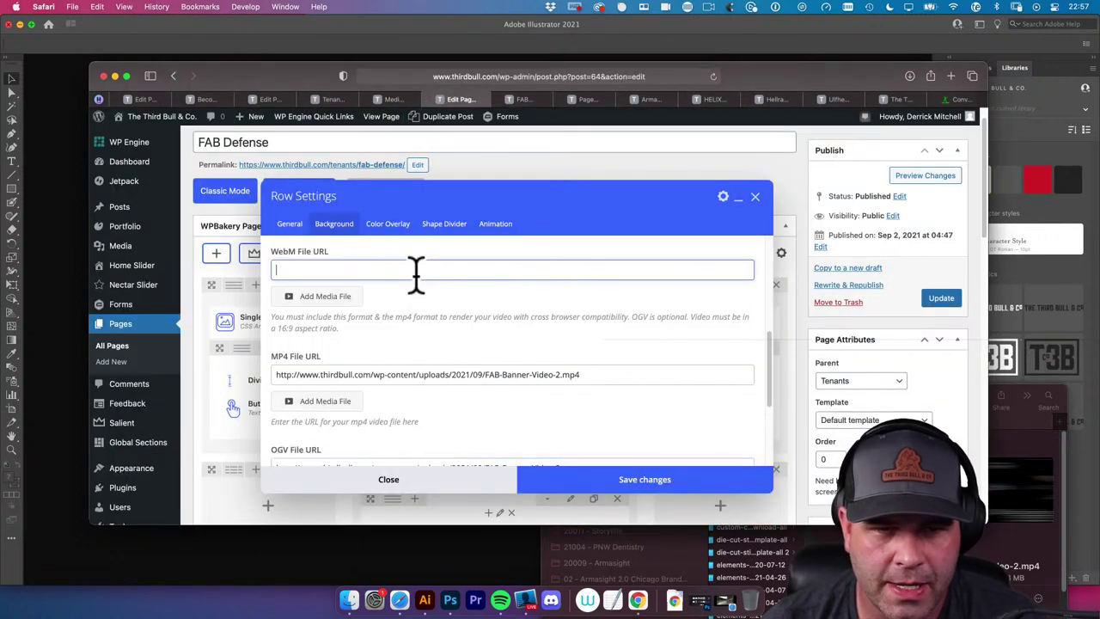
{"action": "key", "text": "super+v"}
{"action": "scroll", "coordinate": [503, 437], "scroll_direction": "down", "scroll_amount": 5}
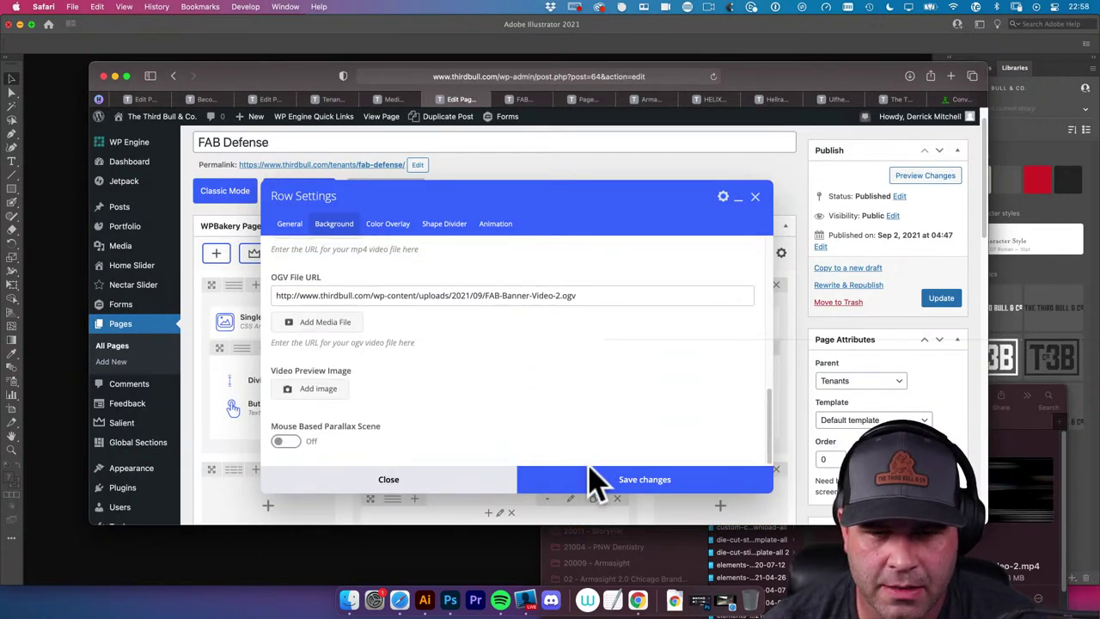
{"action": "left_click", "coordinate": [609, 485]}
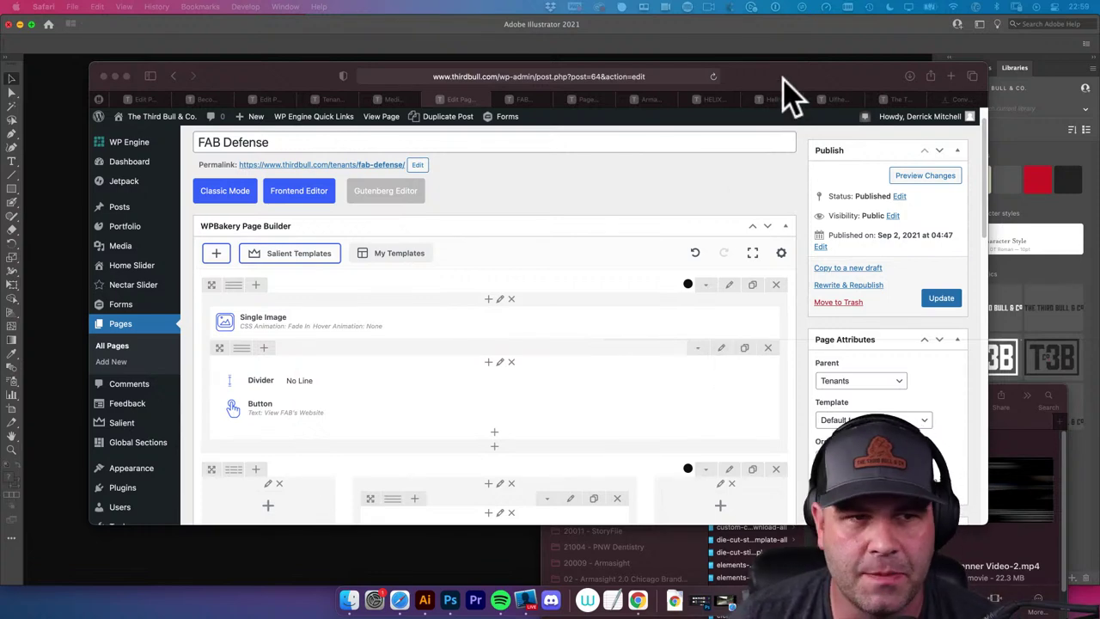
{"action": "left_click_drag", "start_coordinate": [784, 77], "coordinate": [774, 78]}
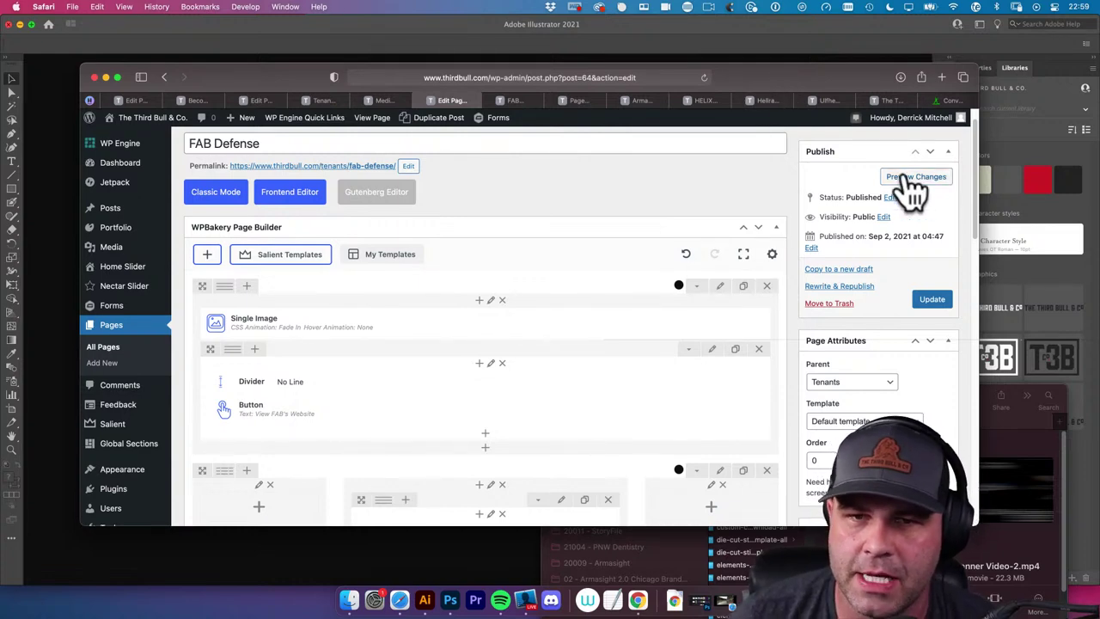
{"action": "left_click", "coordinate": [516, 102]}
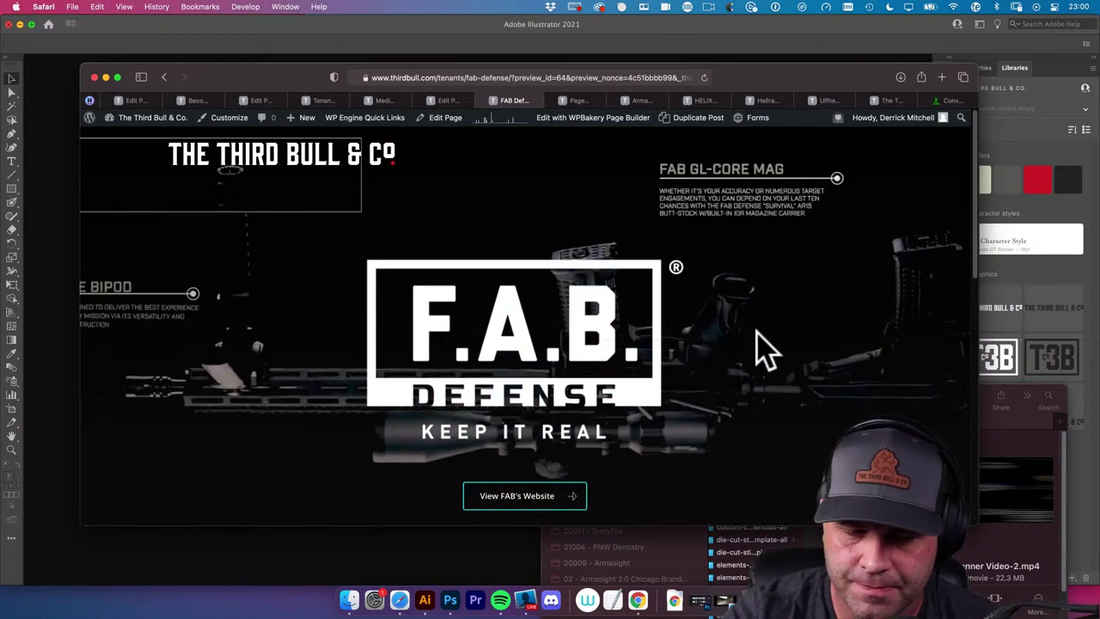
{"action": "scroll", "coordinate": [695, 326], "scroll_direction": "down", "scroll_amount": 5}
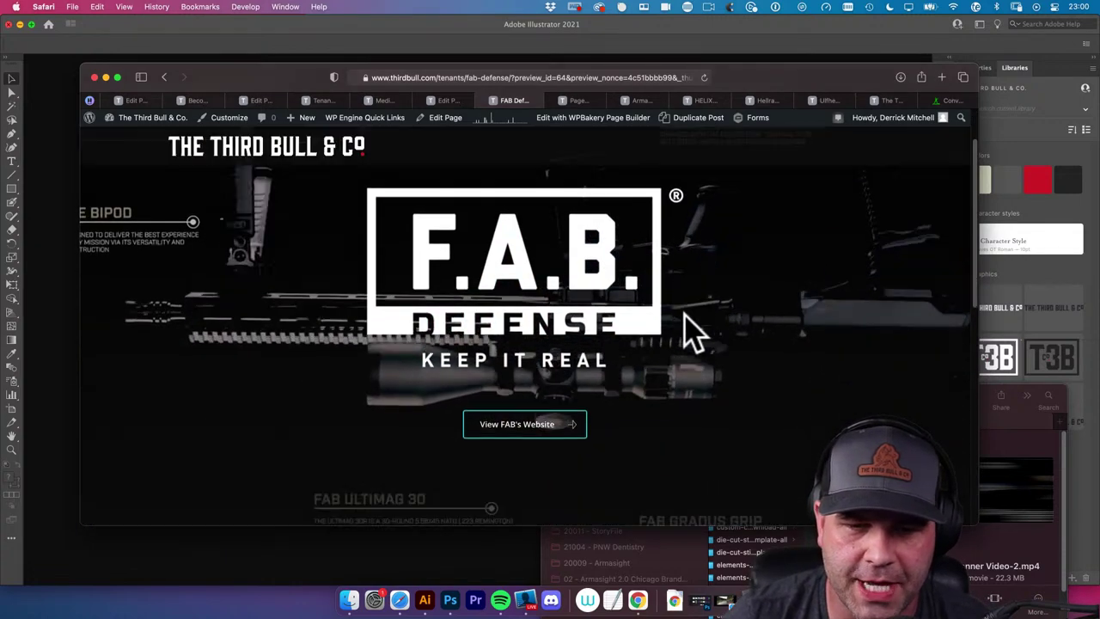
{"action": "scroll", "coordinate": [726, 328], "scroll_direction": "down", "scroll_amount": 10}
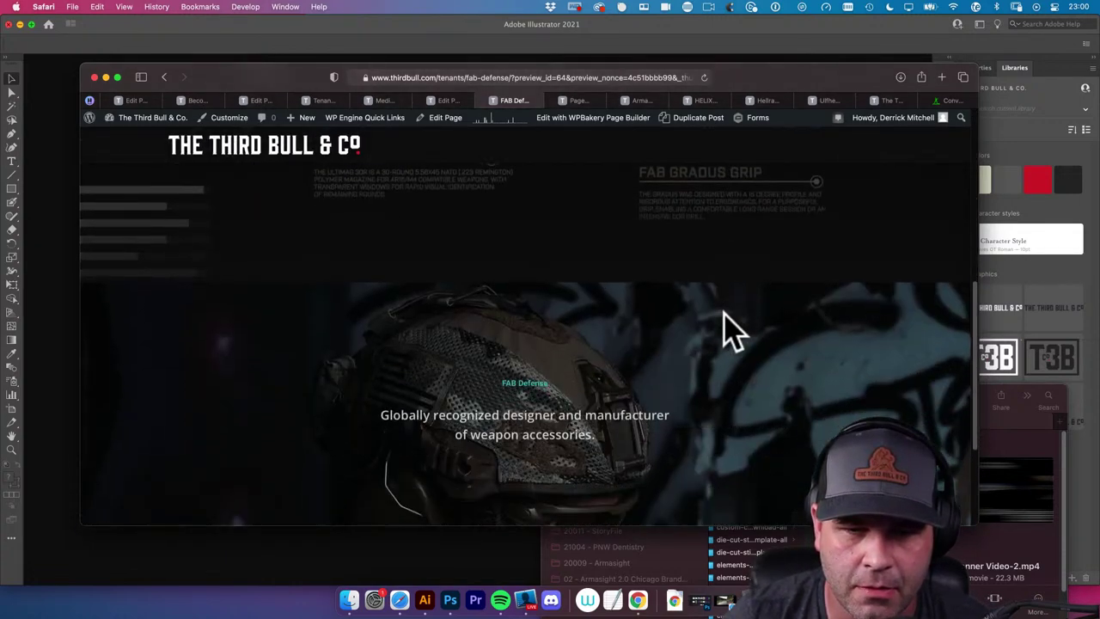
{"action": "scroll", "coordinate": [727, 330], "scroll_direction": "down", "scroll_amount": 5}
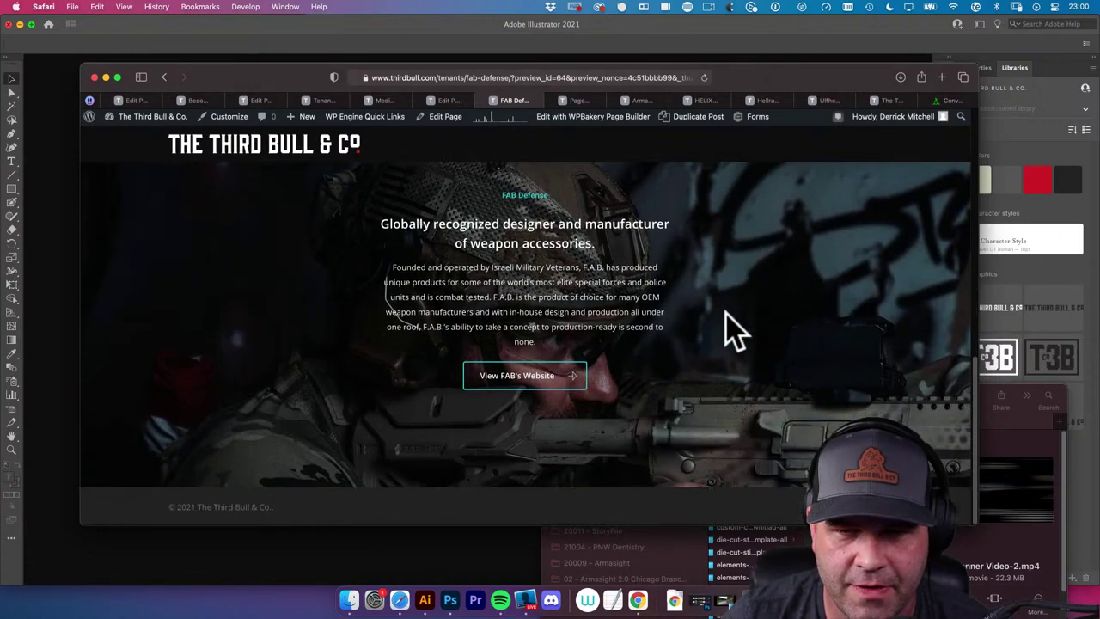
{"action": "scroll", "coordinate": [596, 392], "scroll_direction": "up", "scroll_amount": 15}
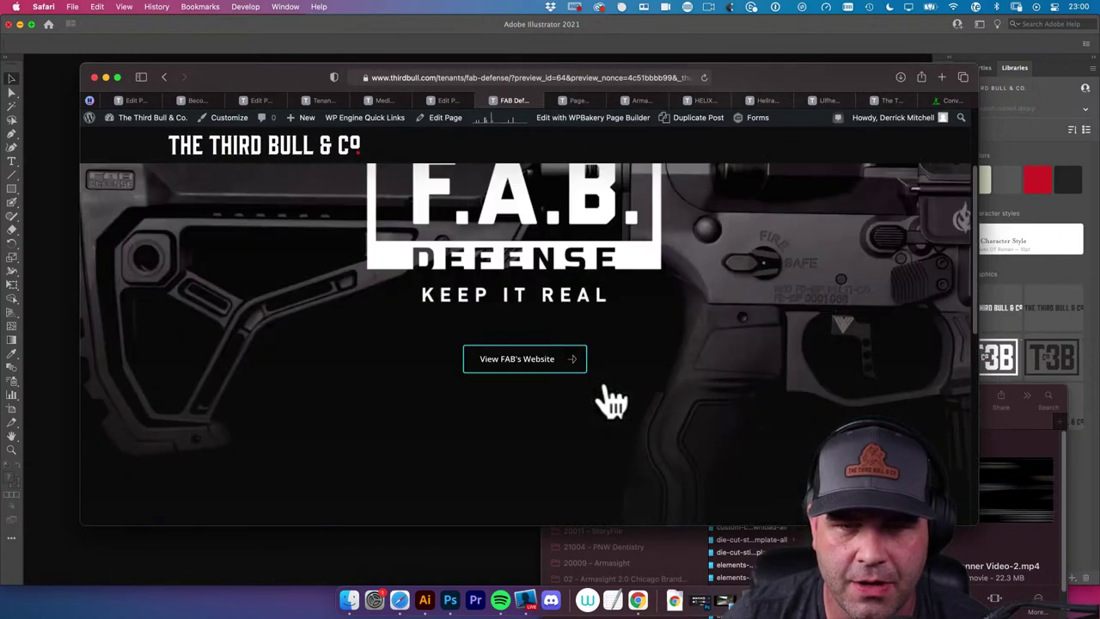
{"action": "scroll", "coordinate": [617, 397], "scroll_direction": "down", "scroll_amount": 10}
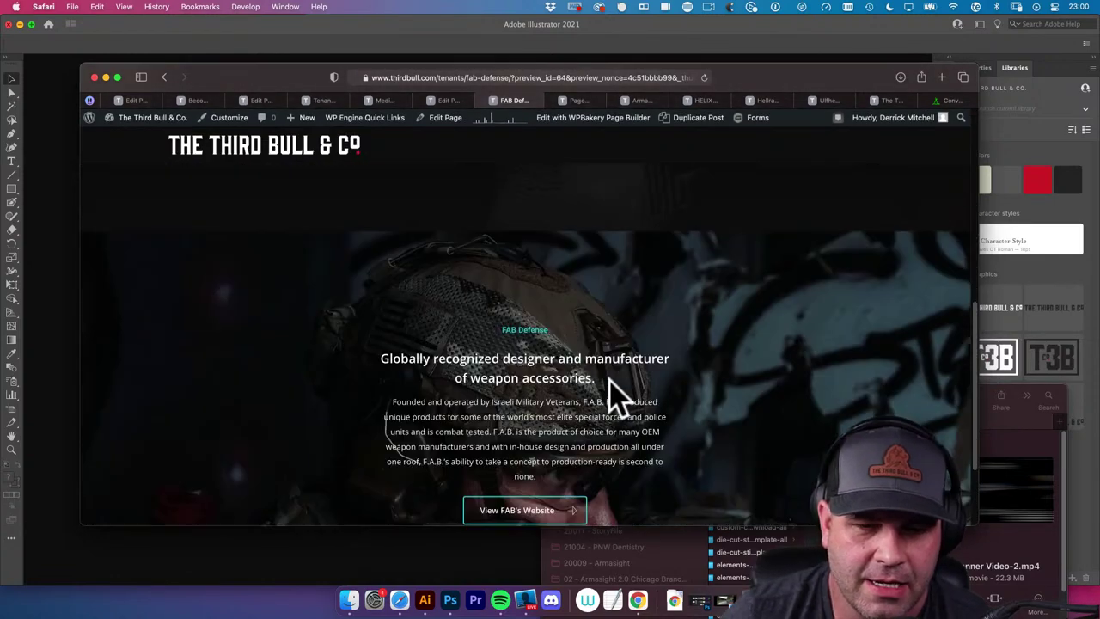
{"action": "scroll", "coordinate": [619, 397], "scroll_direction": "up", "scroll_amount": 10}
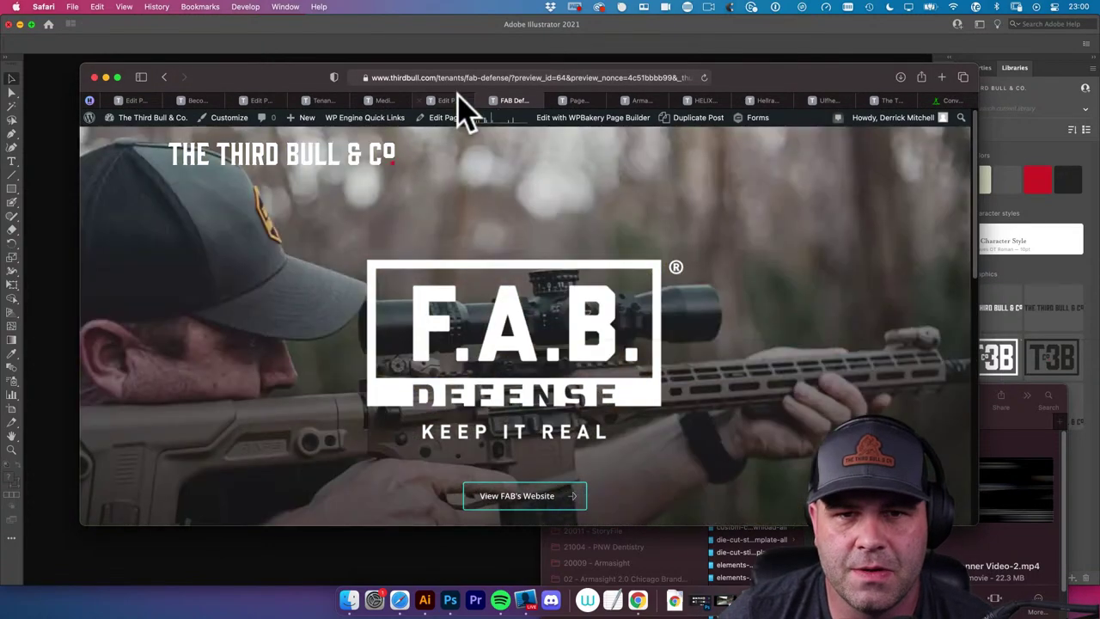
{"action": "left_click", "coordinate": [451, 117]}
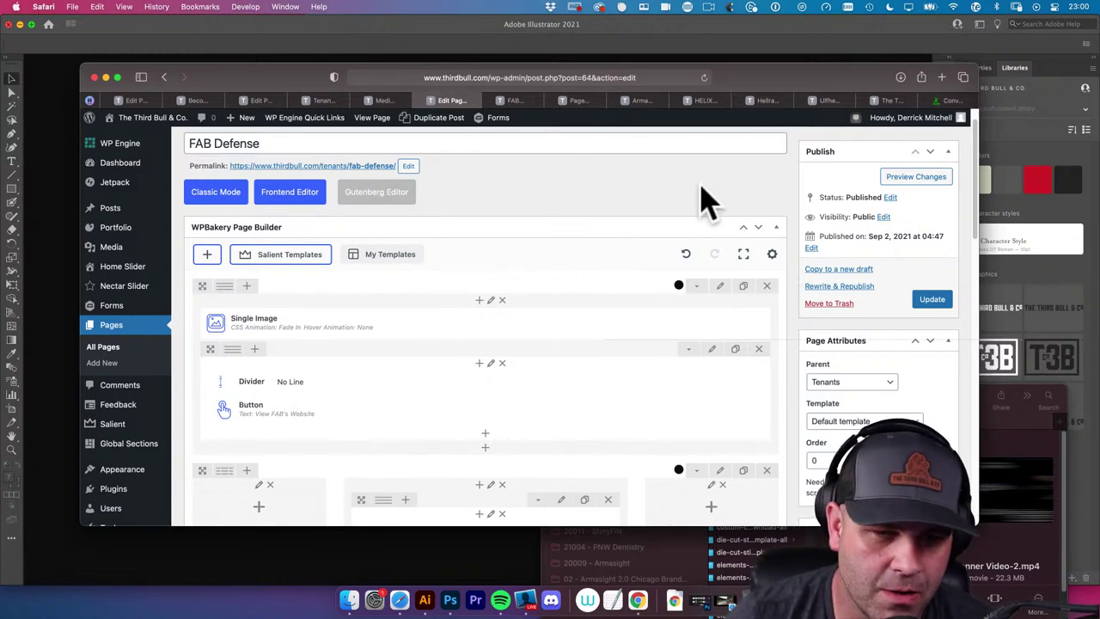
Update the FAB Defense page and switch back to its front-end preview tab
{"action": "left_click", "coordinate": [932, 301]}
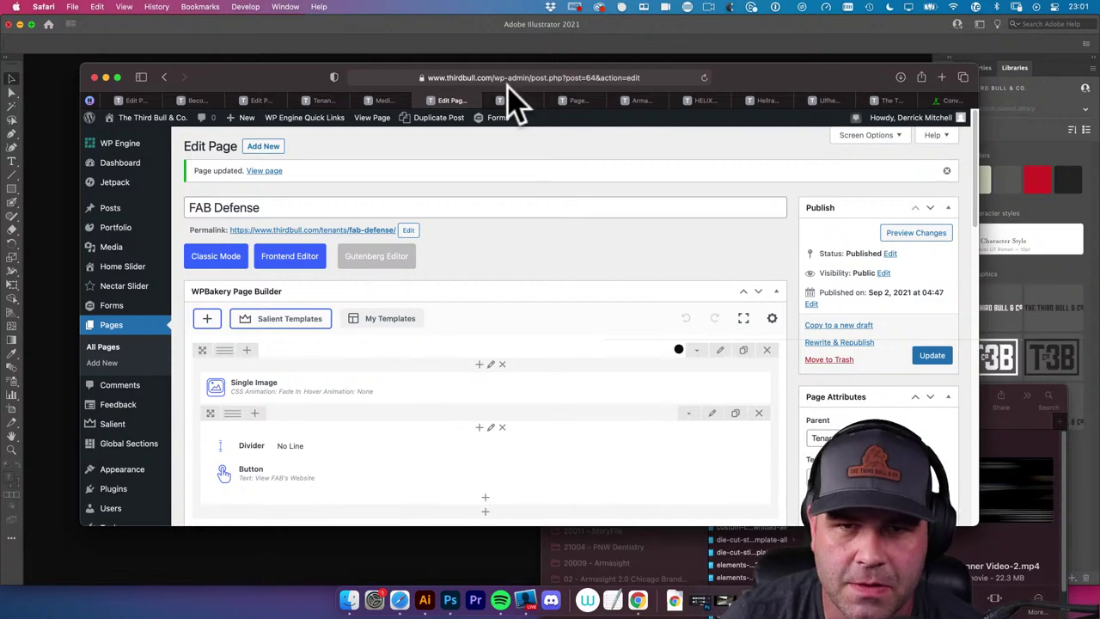
{"action": "left_click", "coordinate": [524, 101]}
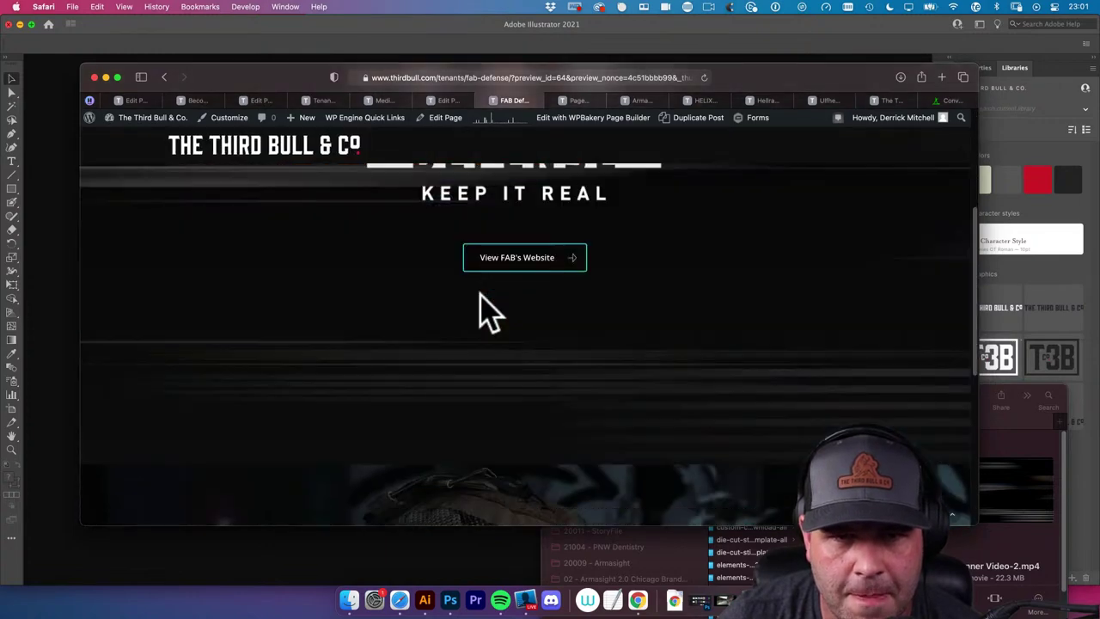
Close the FAB Defense preview, pages list and Armasight tabs, then scroll the HELIX 6 Precision page
{"action": "left_click", "coordinate": [491, 100]}
{"action": "left_click", "coordinate": [506, 101]}
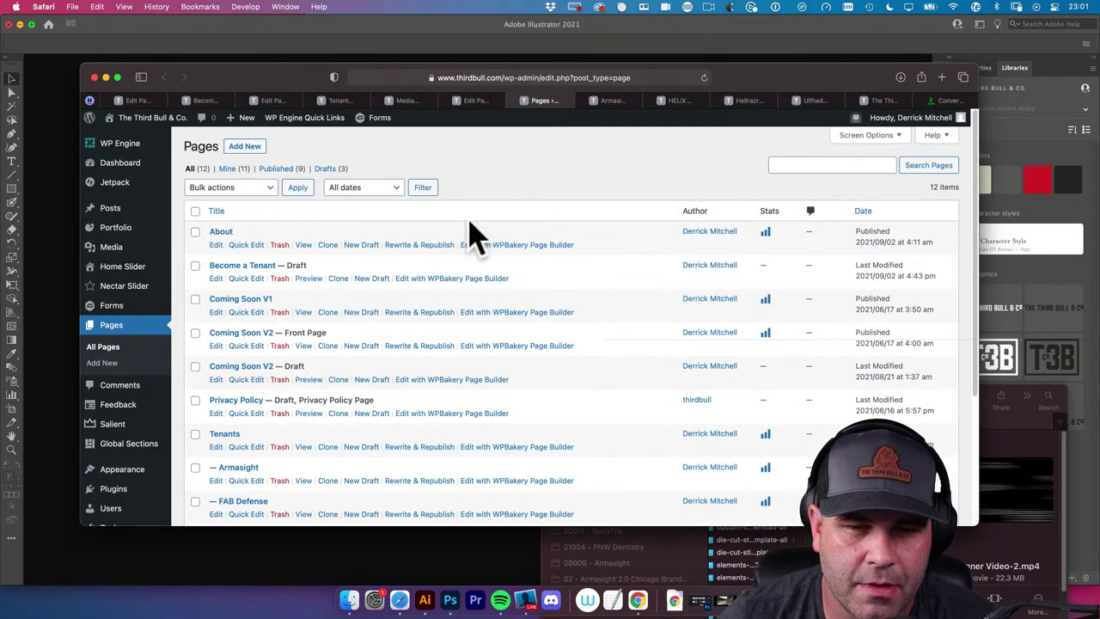
{"action": "key", "text": "super+w"}
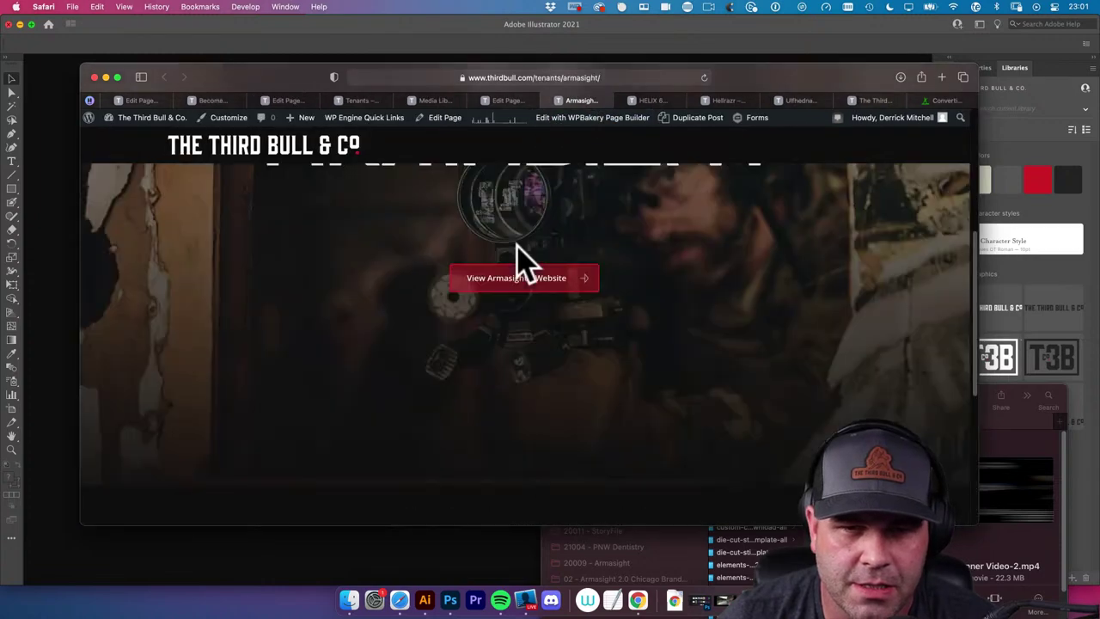
{"action": "scroll", "coordinate": [674, 340], "scroll_direction": "down", "scroll_amount": 5}
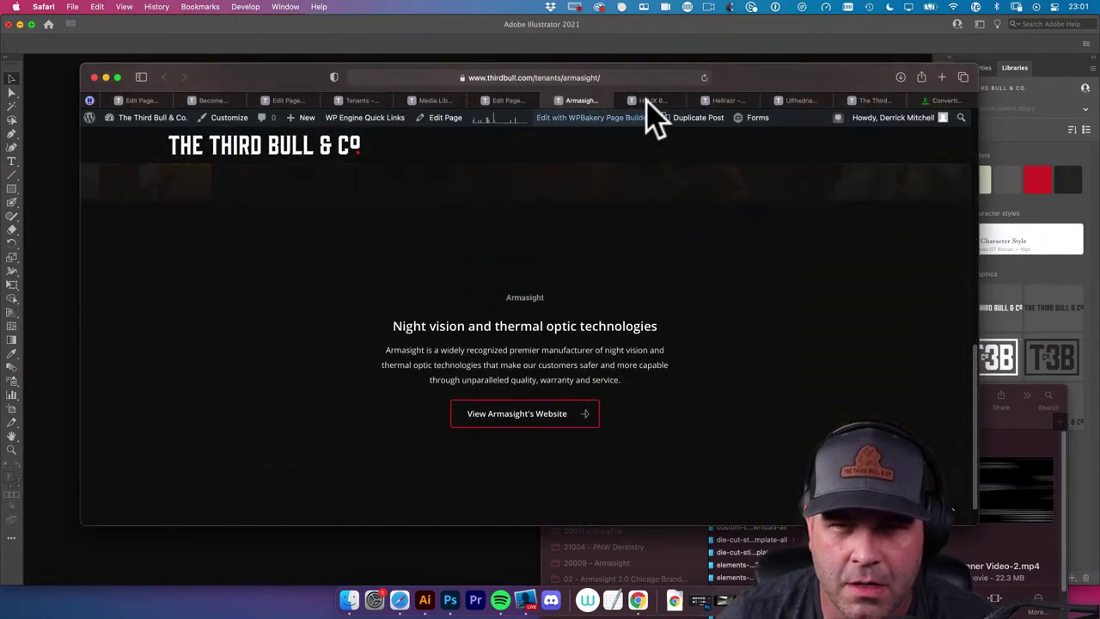
{"action": "key", "text": "super+w"}
{"action": "scroll", "coordinate": [594, 294], "scroll_direction": "up", "scroll_amount": 10}
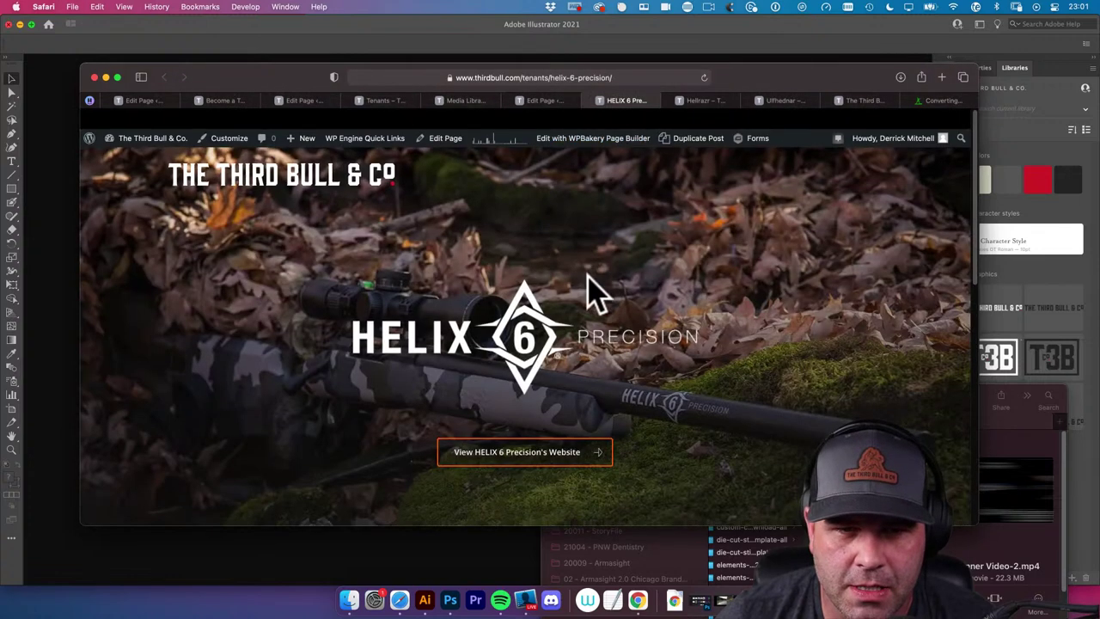
{"action": "scroll", "coordinate": [554, 374], "scroll_direction": "down", "scroll_amount": 5}
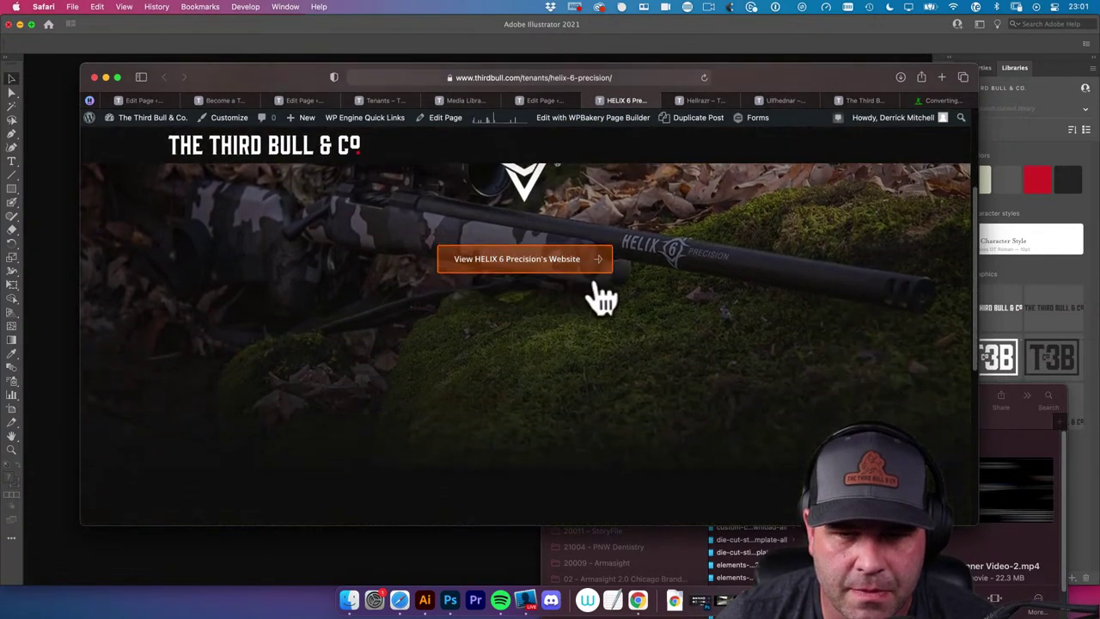
{"action": "scroll", "coordinate": [515, 383], "scroll_direction": "up", "scroll_amount": 5}
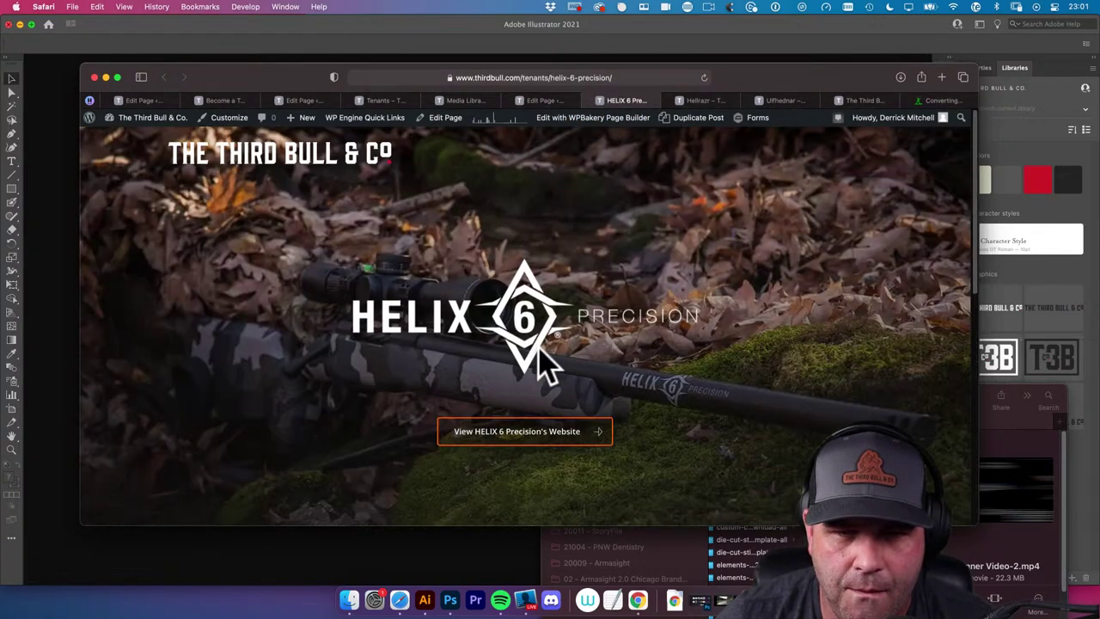
{"action": "scroll", "coordinate": [563, 464], "scroll_direction": "down", "scroll_amount": 5}
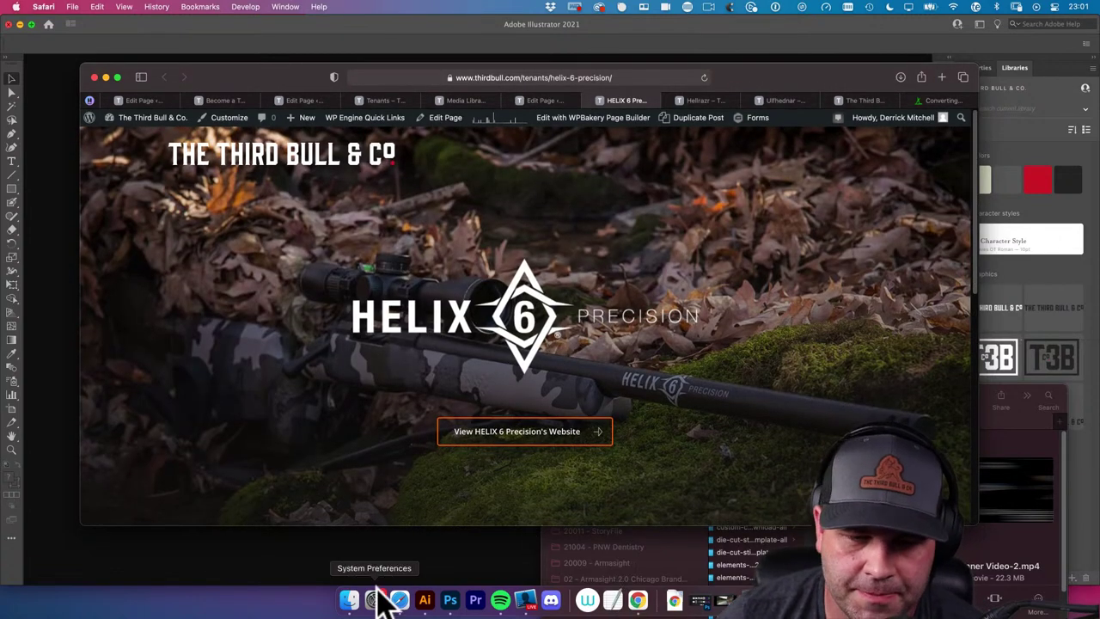
Move the Banner Videos 2 Finder window aside and view the finished FAB Banner Video-2.webm (3.63 MB) conversion
{"action": "left_click", "coordinate": [348, 599]}
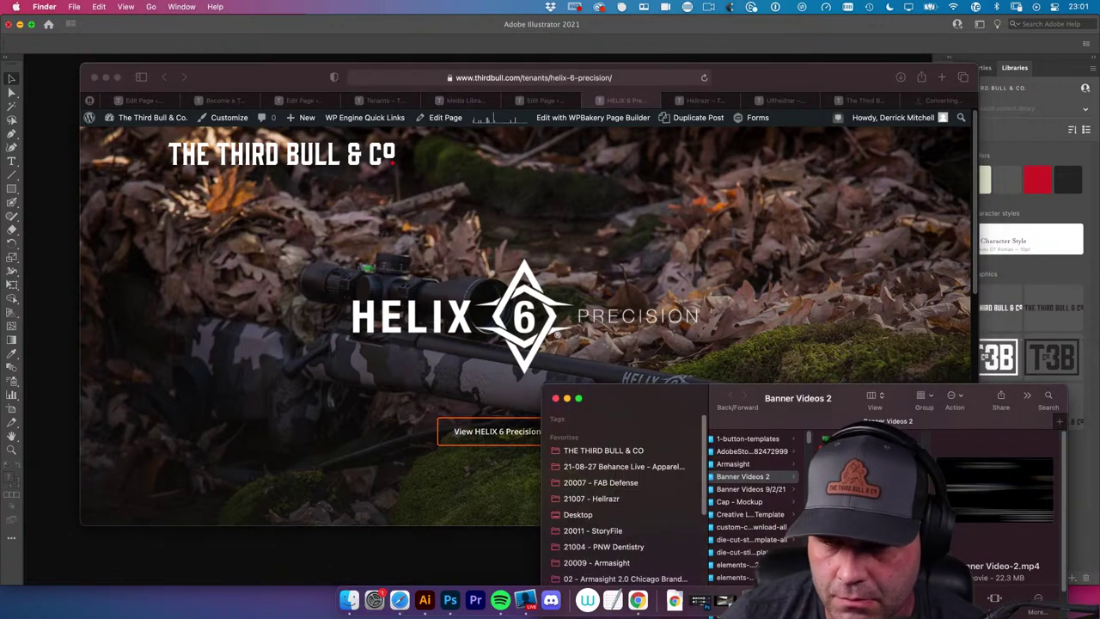
{"action": "mouse_move", "coordinate": [666, 406]}
{"action": "left_mouse_down"}
{"action": "mouse_move", "coordinate": [633, 386]}
{"action": "mouse_move", "coordinate": [660, 404]}
{"action": "left_mouse_up"}
{"action": "left_click_drag", "start_coordinate": [744, 67], "coordinate": [728, 53]}
{"action": "left_click", "coordinate": [921, 84]}
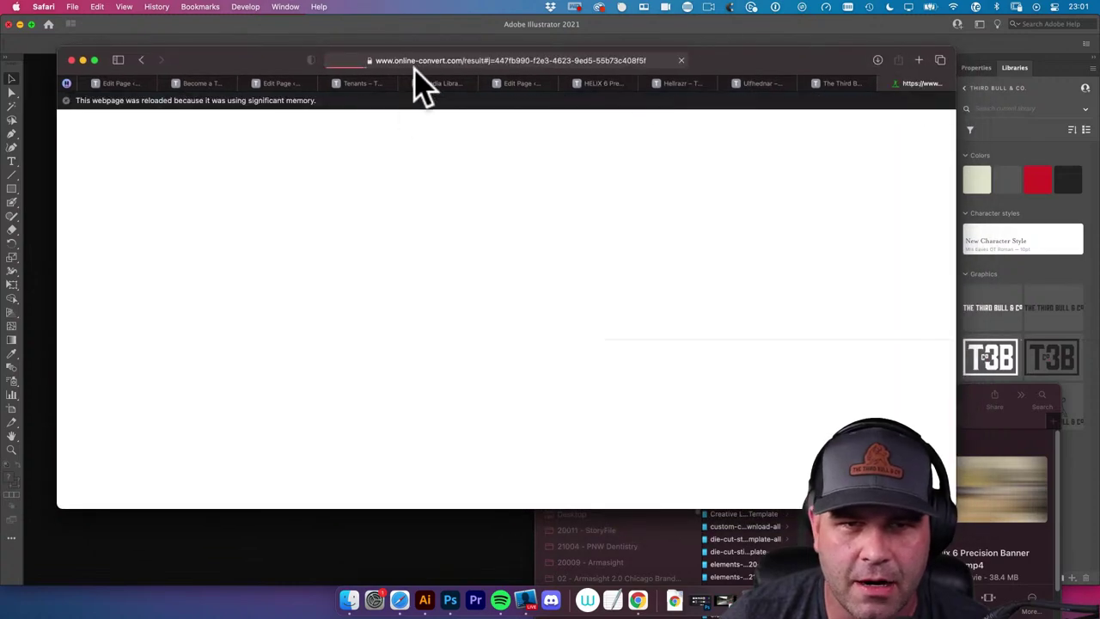
{"action": "scroll", "coordinate": [258, 280], "scroll_direction": "down", "scroll_amount": 3}
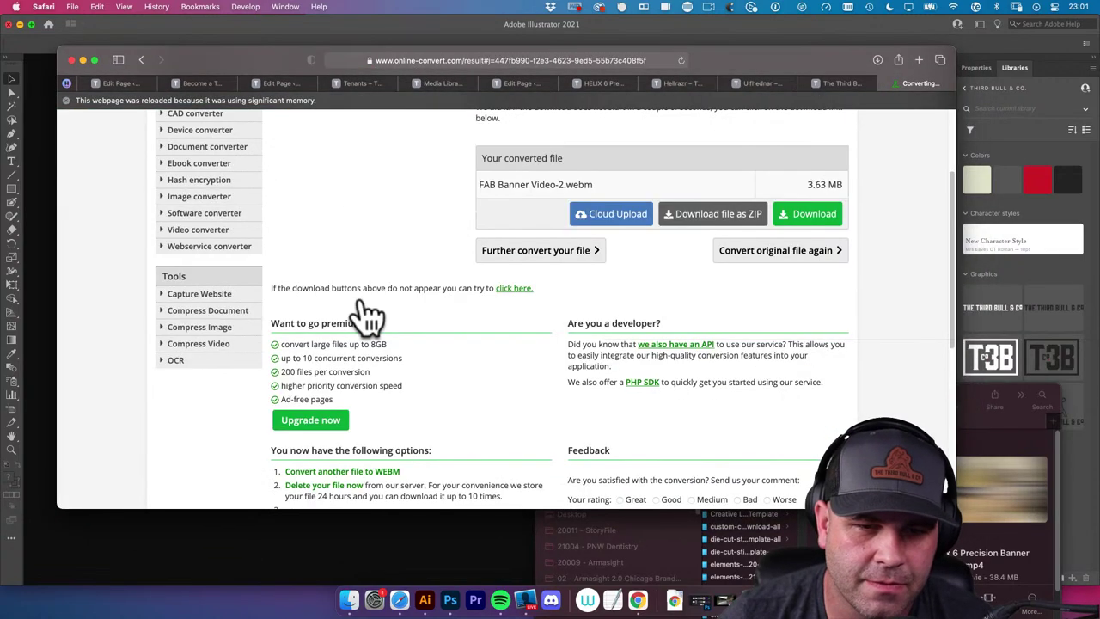
{"action": "scroll", "coordinate": [365, 301], "scroll_direction": "up", "scroll_amount": 2}
{"action": "scroll", "coordinate": [368, 315], "scroll_direction": "up", "scroll_amount": 1}
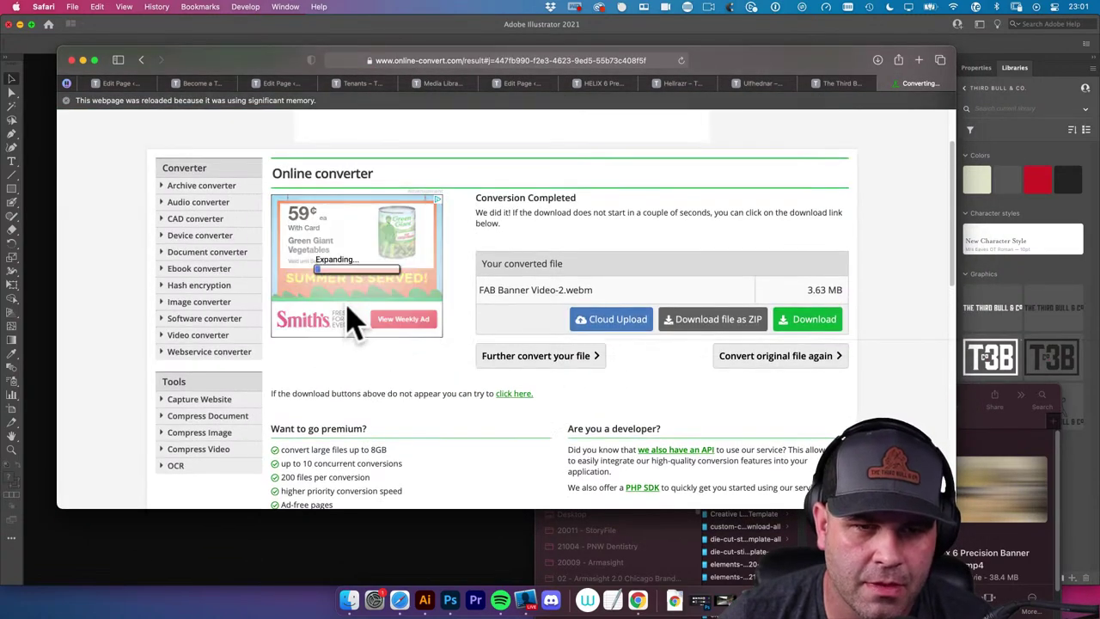
{"action": "scroll", "coordinate": [351, 319], "scroll_direction": "down", "scroll_amount": 3}
{"action": "scroll", "coordinate": [367, 380], "scroll_direction": "down", "scroll_amount": 3}
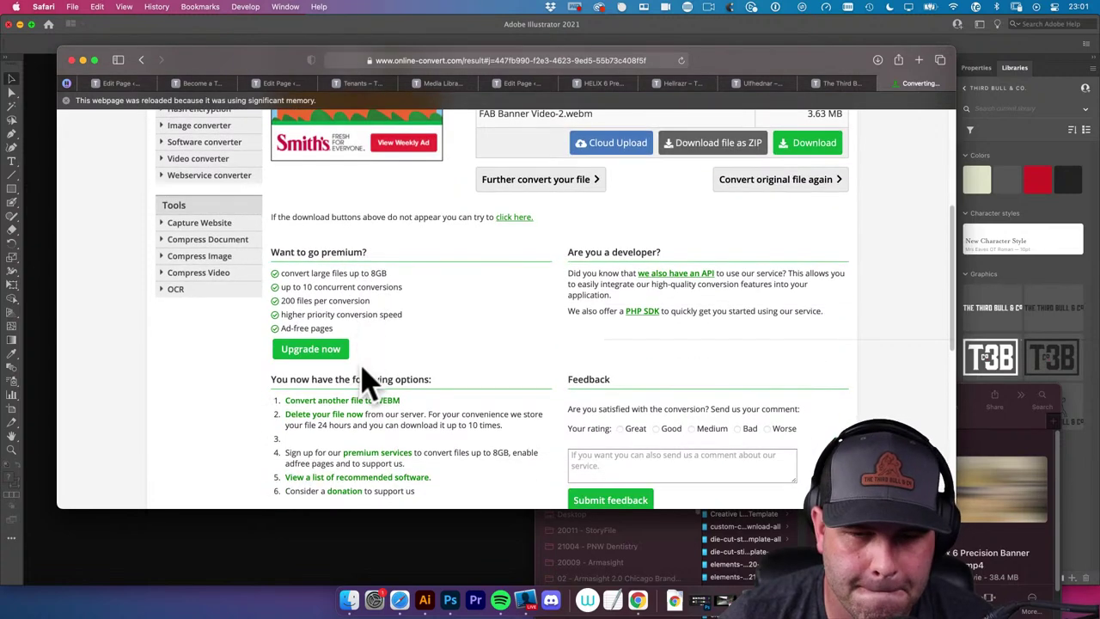
{"action": "scroll", "coordinate": [283, 356], "scroll_direction": "up", "scroll_amount": 3}
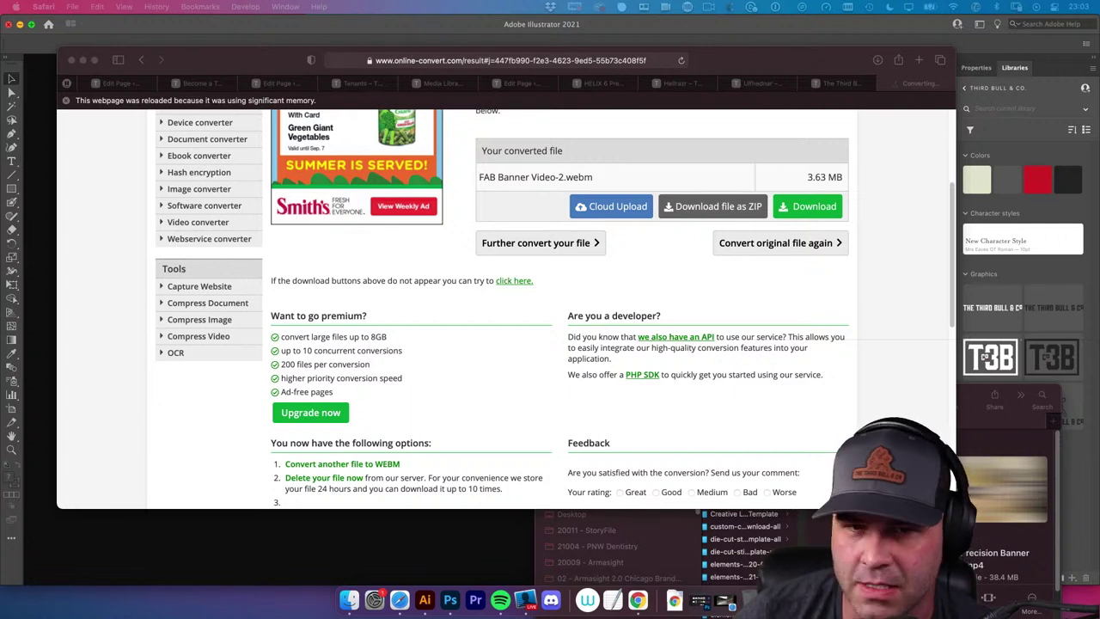
{"action": "key", "text": "super+grave"}
{"action": "left_click_drag", "start_coordinate": [560, 54], "coordinate": [559, 64]}
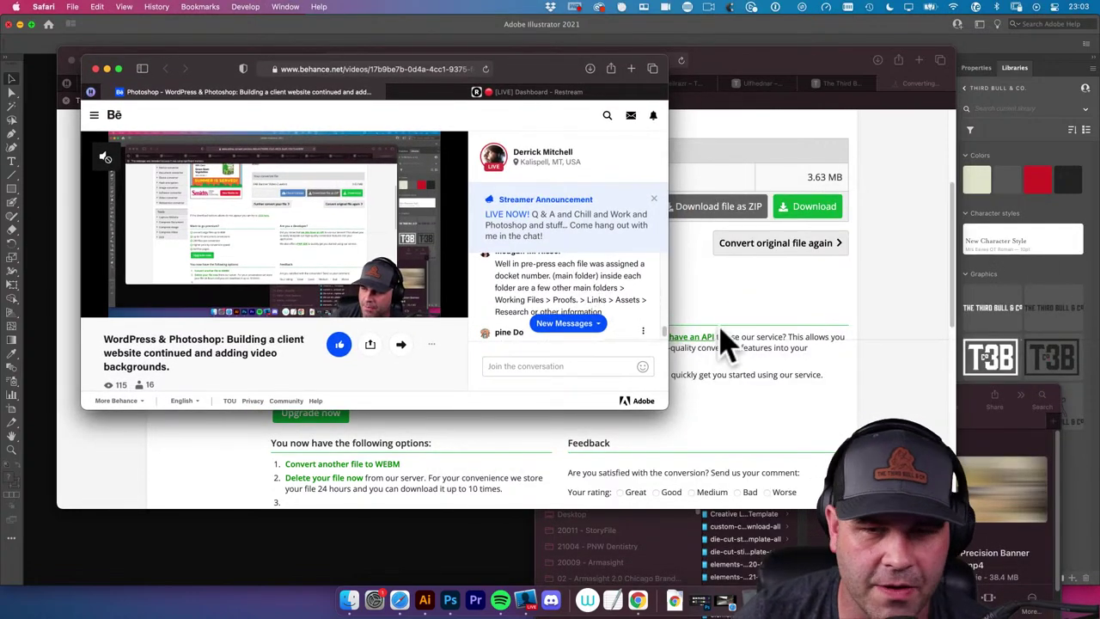
{"action": "scroll", "coordinate": [519, 274], "scroll_direction": "up", "scroll_amount": 1}
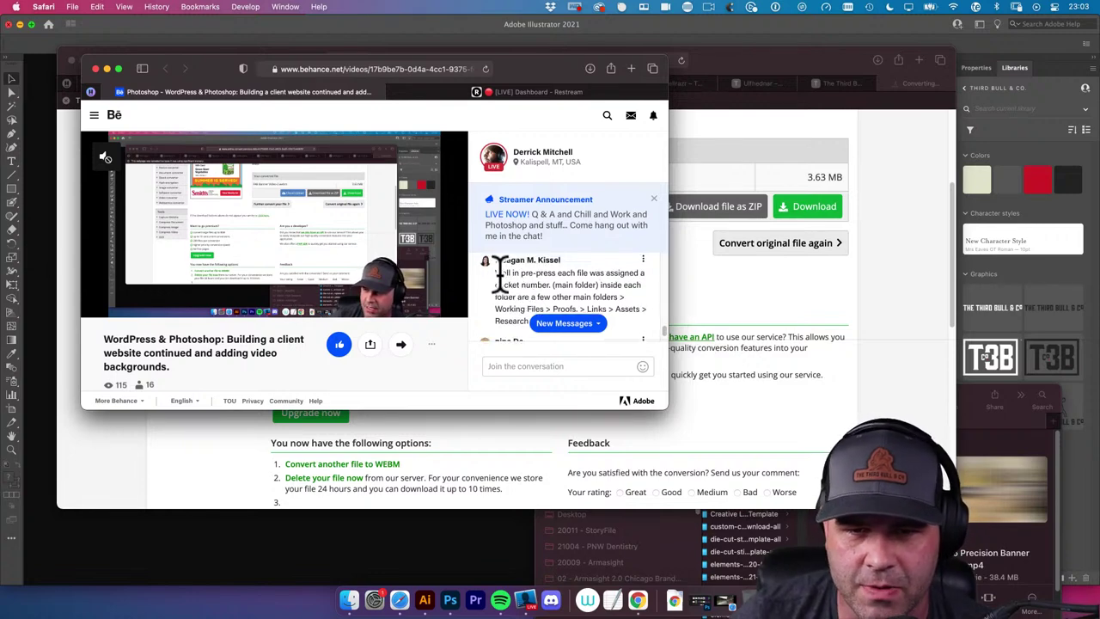
{"action": "left_click_drag", "start_coordinate": [505, 275], "coordinate": [560, 304]}
{"action": "left_click", "coordinate": [591, 296]}
{"action": "scroll", "coordinate": [592, 298], "scroll_direction": "down", "scroll_amount": 2}
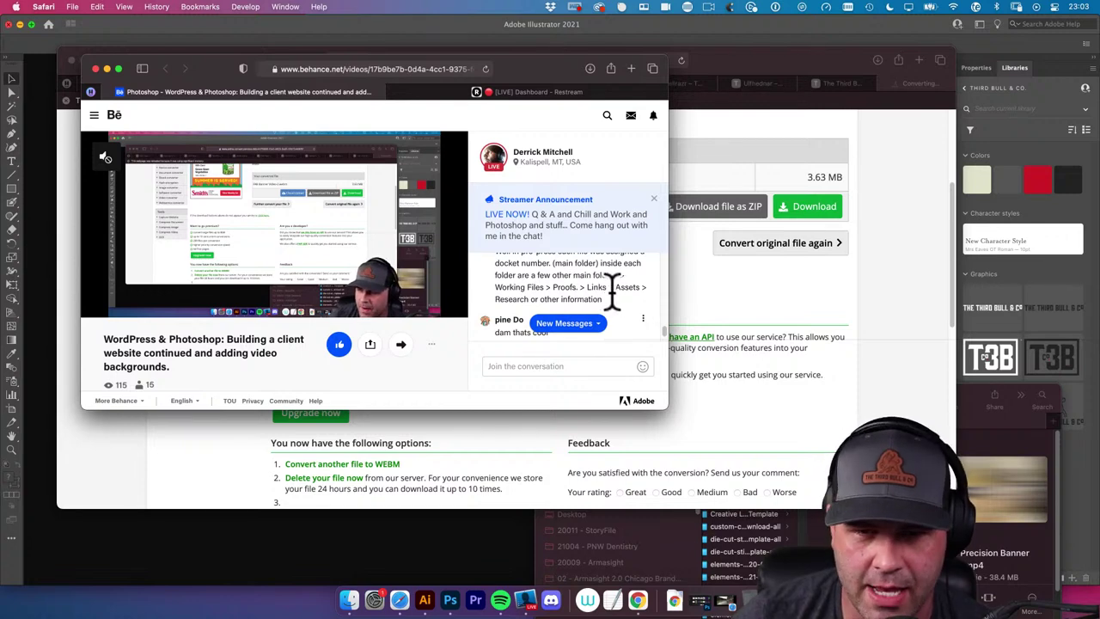
{"action": "scroll", "coordinate": [533, 314], "scroll_direction": "down", "scroll_amount": 2}
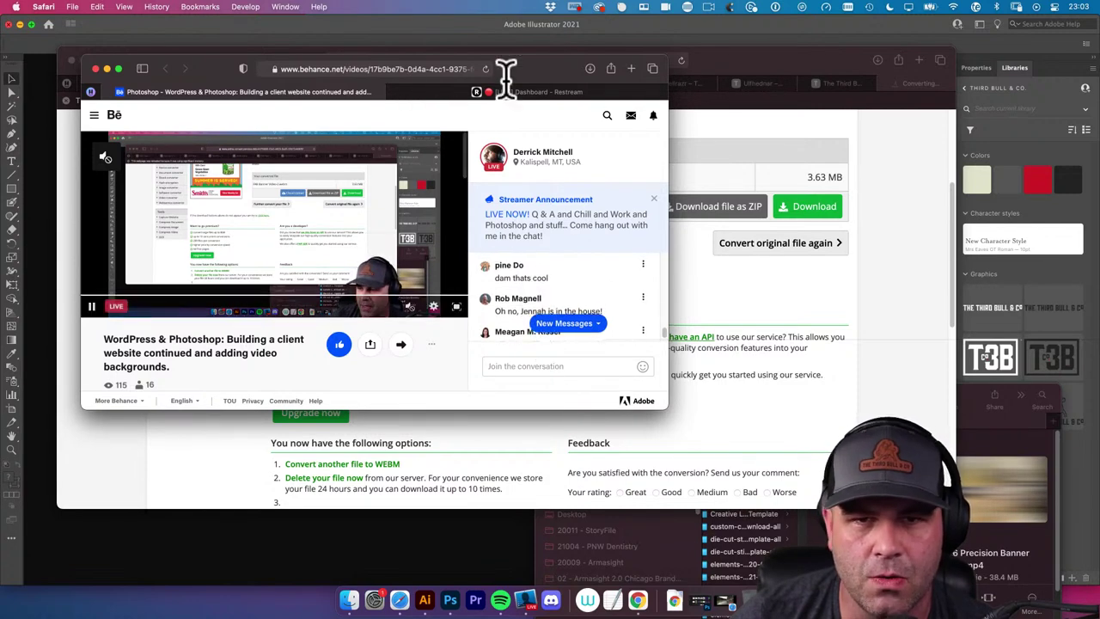
{"action": "left_click_drag", "start_coordinate": [503, 78], "coordinate": [1099, 306]}
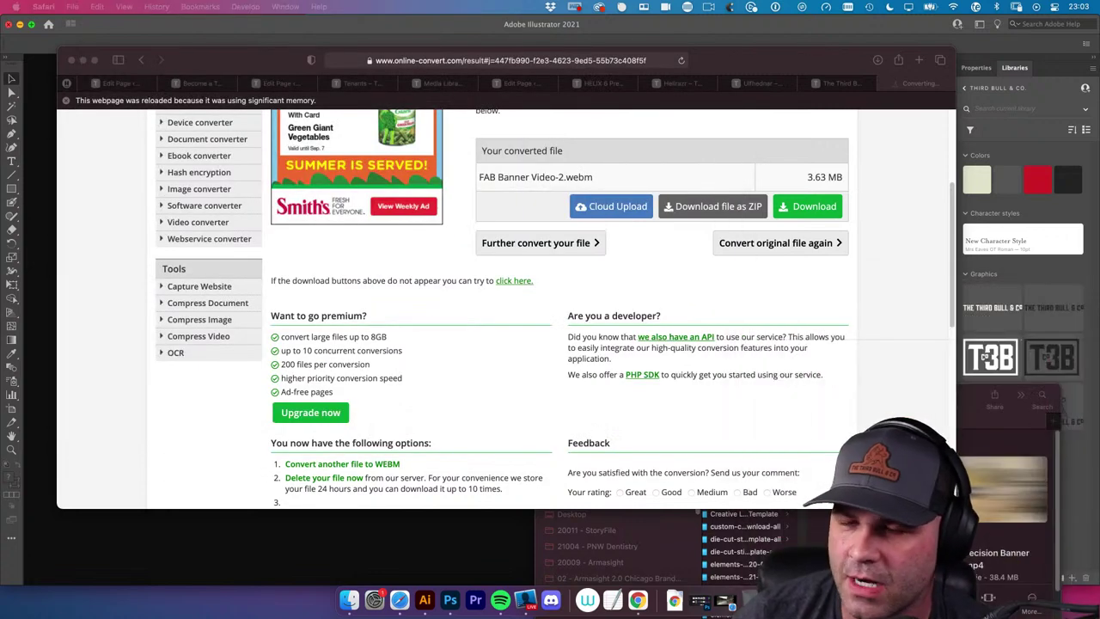
{"action": "left_click", "coordinate": [770, 60]}
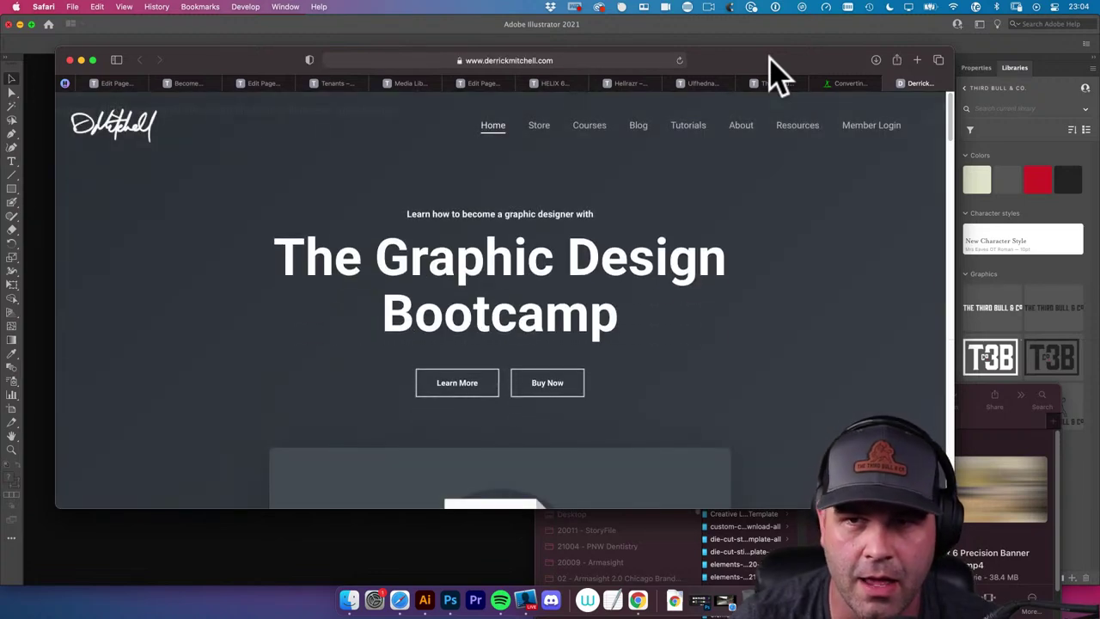
{"action": "left_click", "coordinate": [574, 268]}
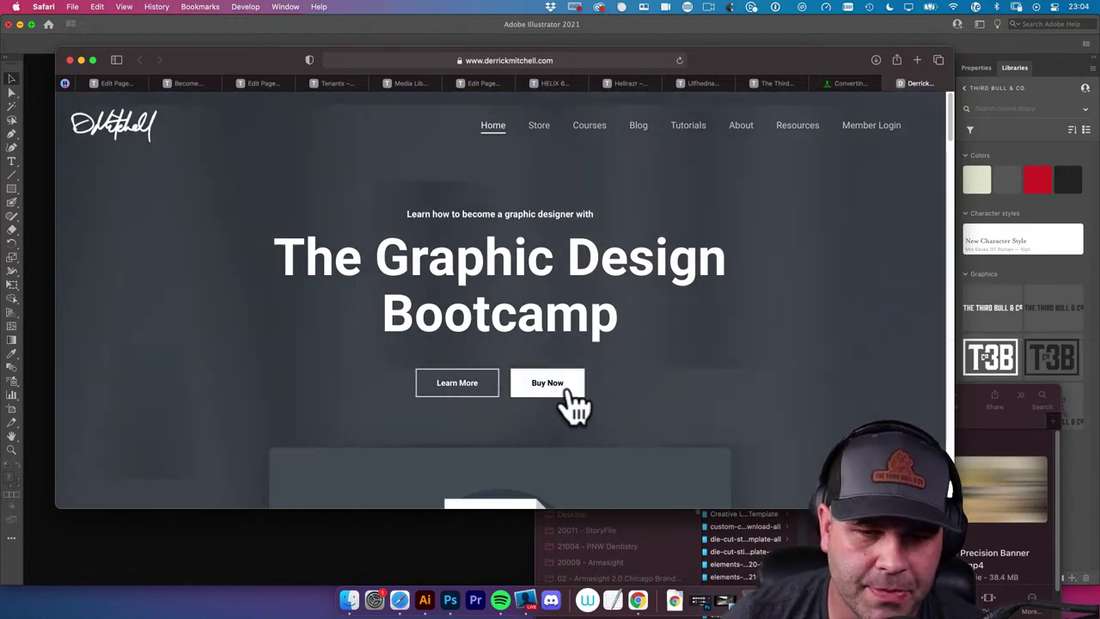
{"action": "left_click", "coordinate": [566, 388]}
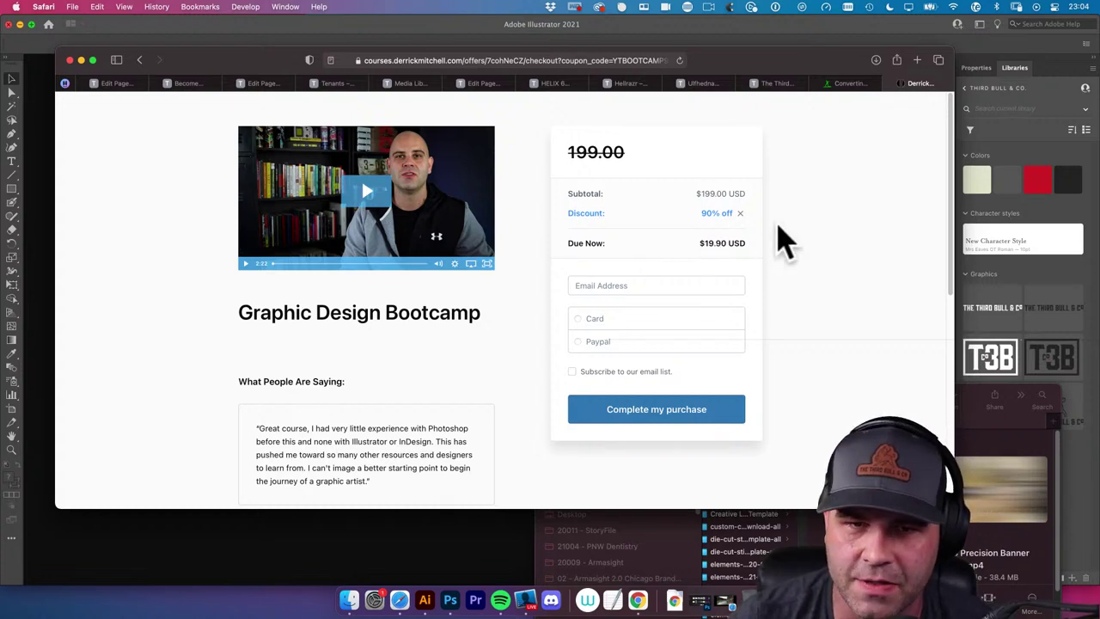
{"action": "key", "text": "super+w"}
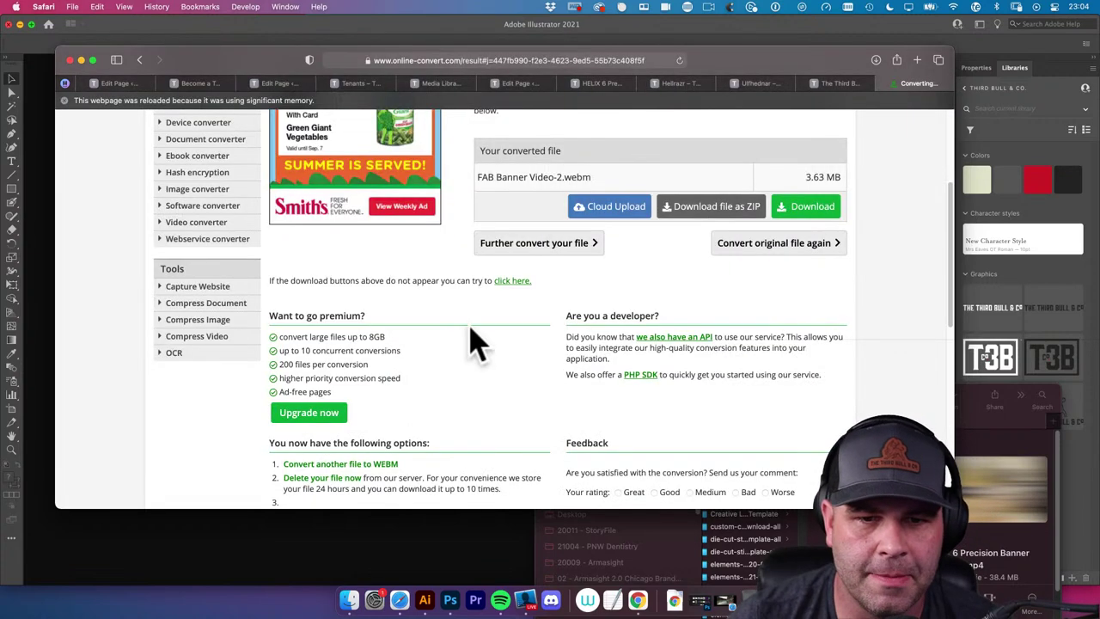
Bring up the Finder window, move it toward the top left and enlarge it
{"action": "left_click", "coordinate": [349, 600]}
{"action": "left_click_drag", "start_coordinate": [605, 464], "coordinate": [292, 144]}
{"action": "left_click_drag", "start_coordinate": [756, 382], "coordinate": [862, 481]}
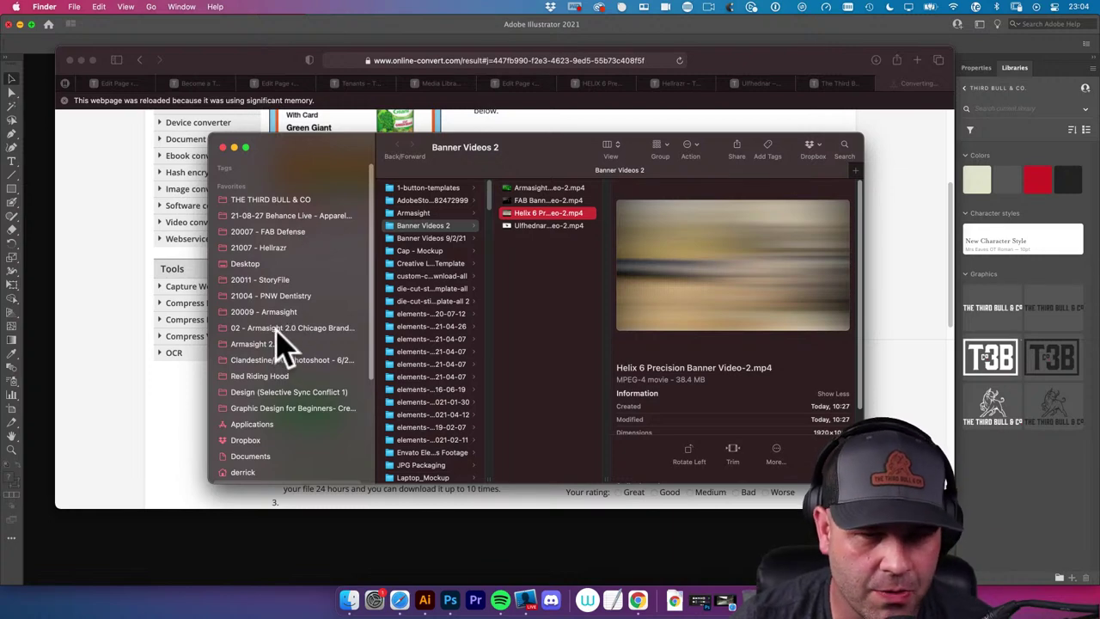
{"action": "scroll", "coordinate": [283, 348], "scroll_direction": "down", "scroll_amount": 3}
{"action": "scroll", "coordinate": [276, 330], "scroll_direction": "down", "scroll_amount": 1}
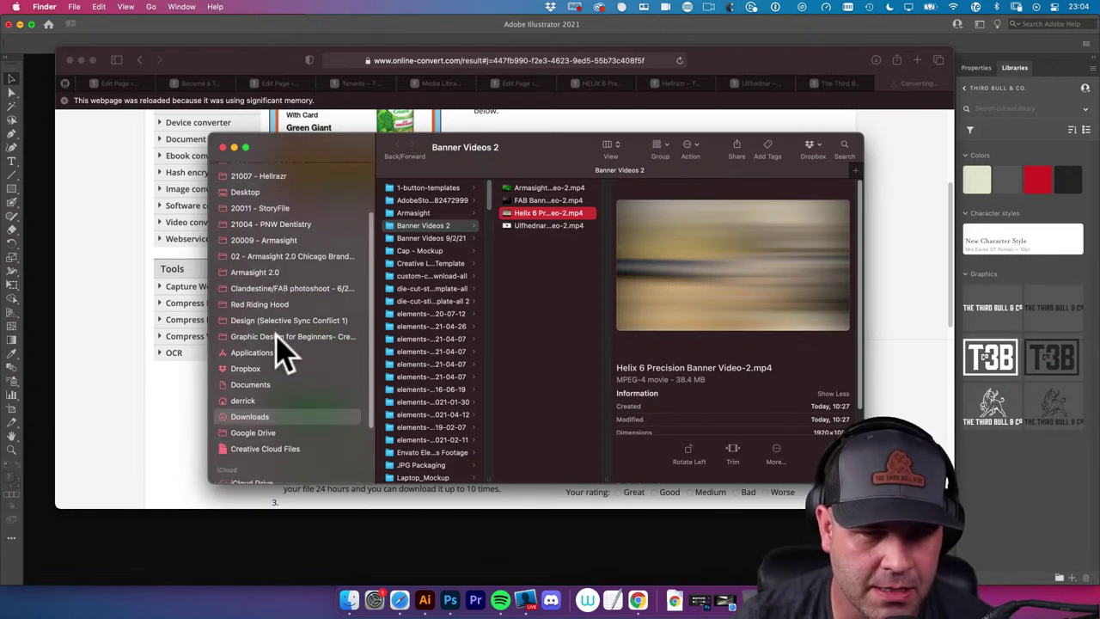
Open Design (Selective Sync Conflict 1), widen its column, and open the NEW JOB template folder
{"action": "left_click", "coordinate": [294, 319]}
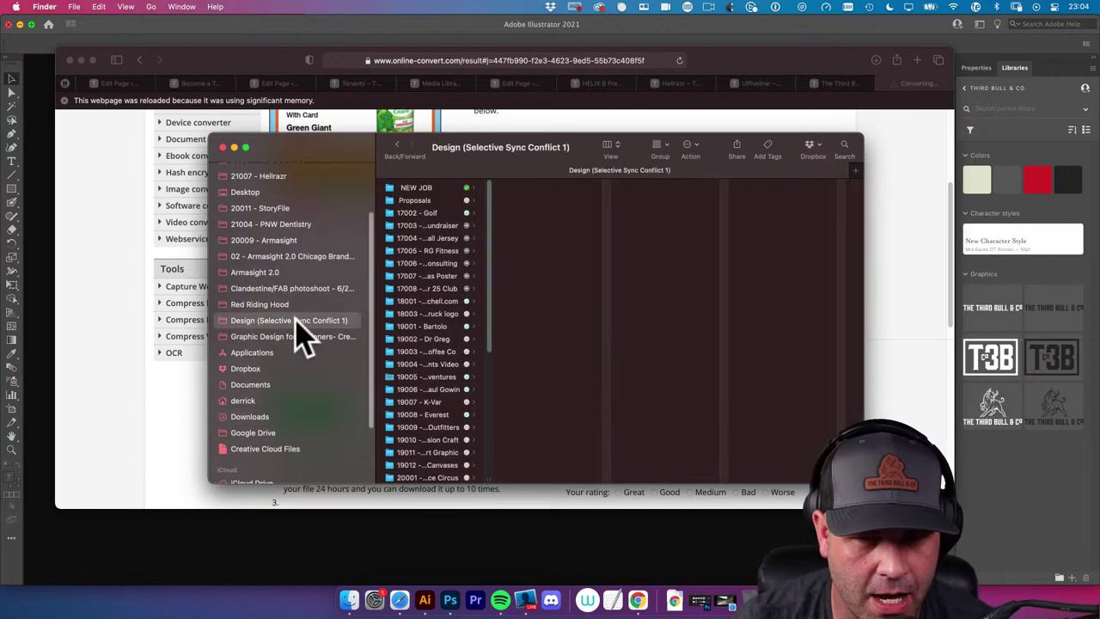
{"action": "left_click_drag", "start_coordinate": [488, 478], "coordinate": [545, 478]}
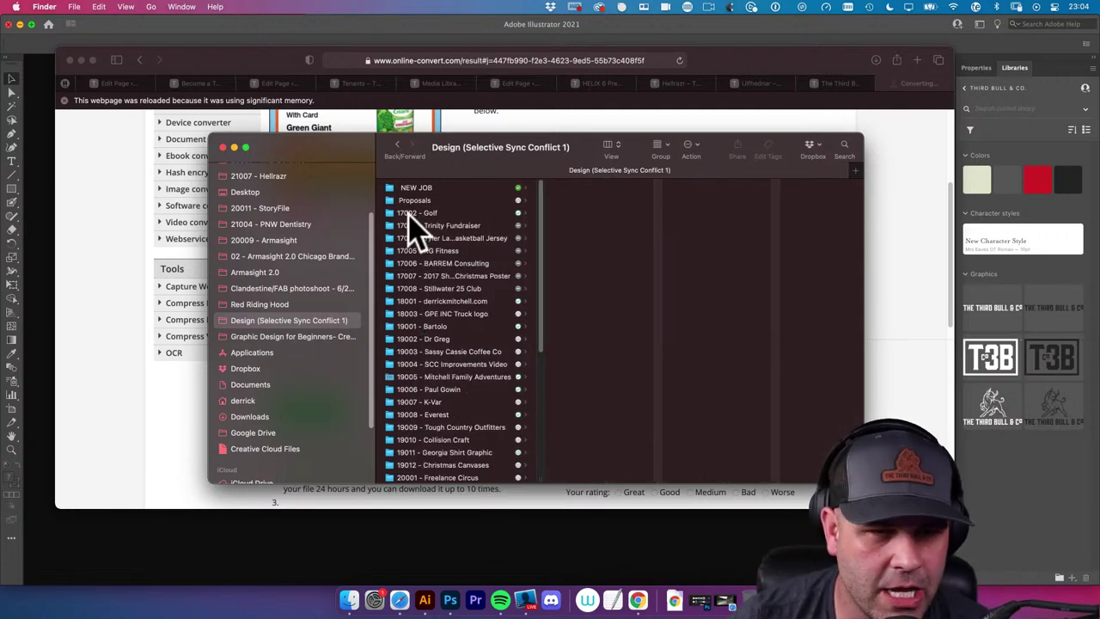
{"action": "scroll", "coordinate": [403, 220], "scroll_direction": "down", "scroll_amount": 6}
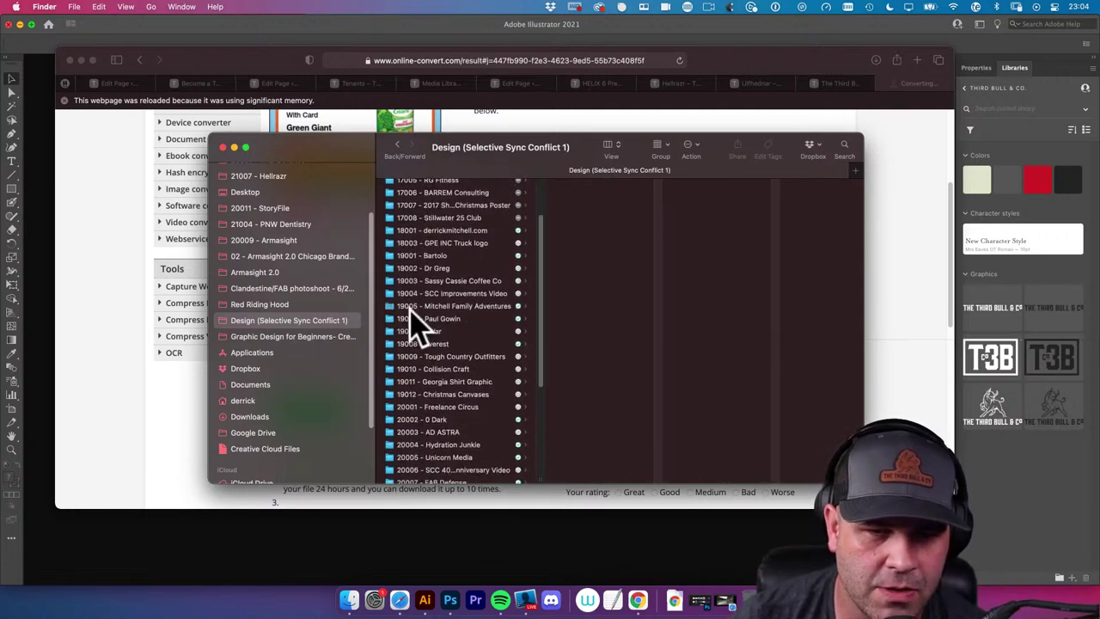
{"action": "scroll", "coordinate": [412, 345], "scroll_direction": "down", "scroll_amount": 4}
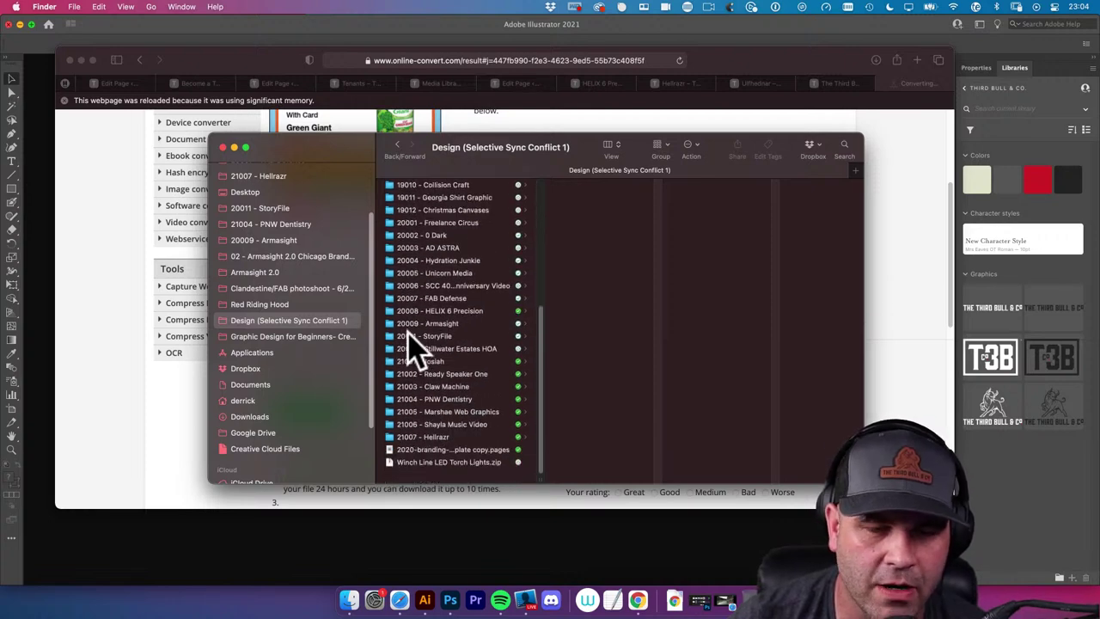
{"action": "scroll", "coordinate": [412, 344], "scroll_direction": "up", "scroll_amount": 10}
{"action": "scroll", "coordinate": [404, 305], "scroll_direction": "down", "scroll_amount": 3}
{"action": "scroll", "coordinate": [404, 302], "scroll_direction": "down", "scroll_amount": 3}
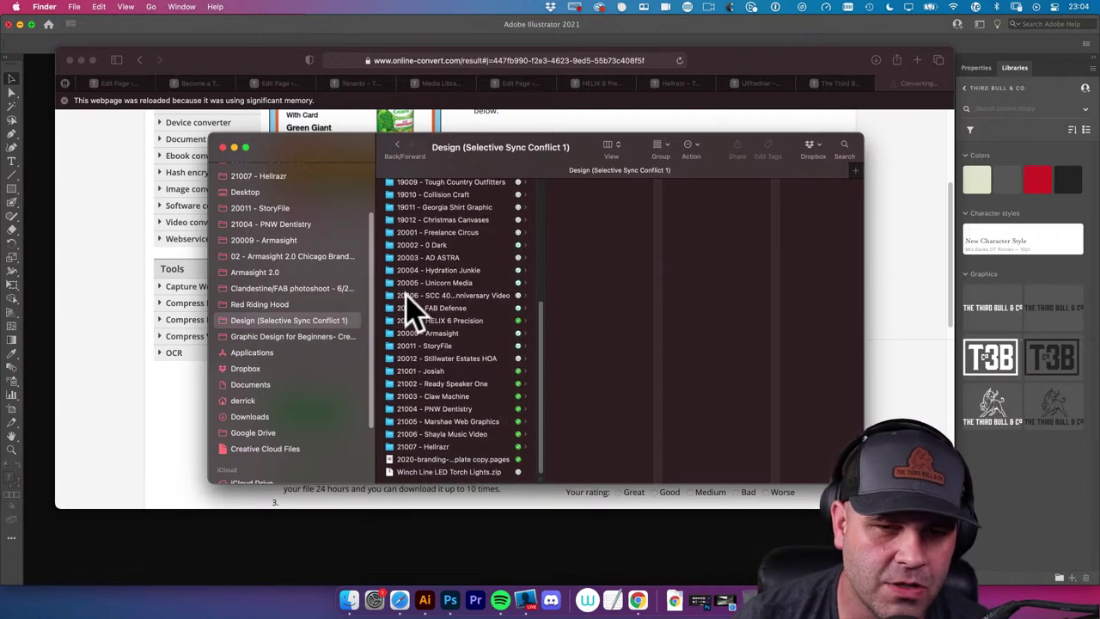
{"action": "scroll", "coordinate": [405, 284], "scroll_direction": "up", "scroll_amount": 10}
{"action": "scroll", "coordinate": [436, 245], "scroll_direction": "down", "scroll_amount": 3}
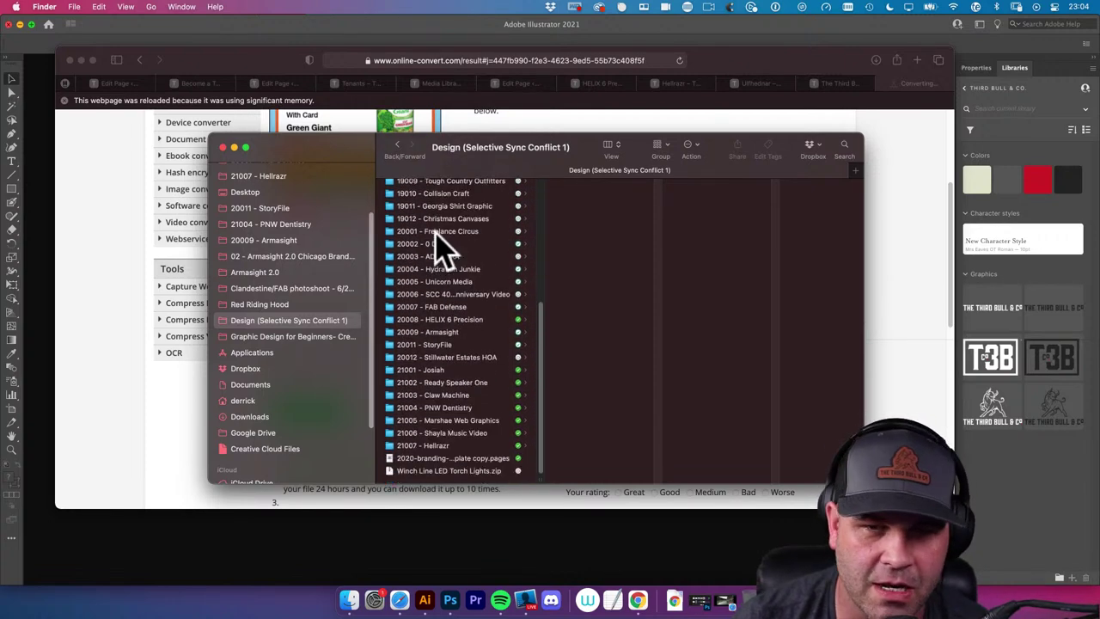
{"action": "scroll", "coordinate": [438, 244], "scroll_direction": "up", "scroll_amount": 10}
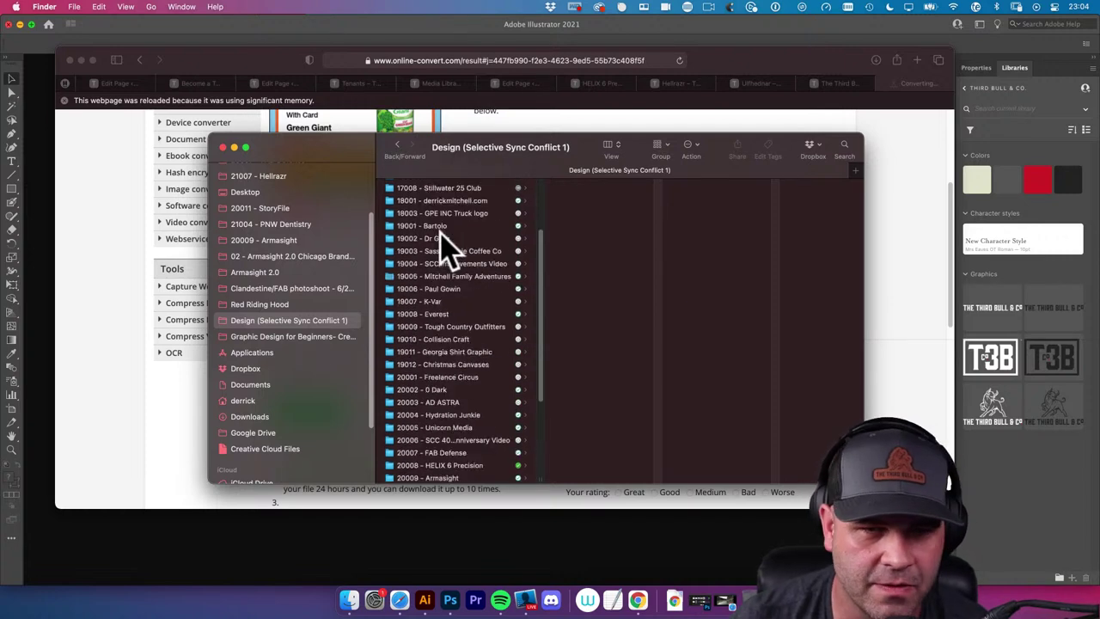
{"action": "left_click", "coordinate": [429, 190]}
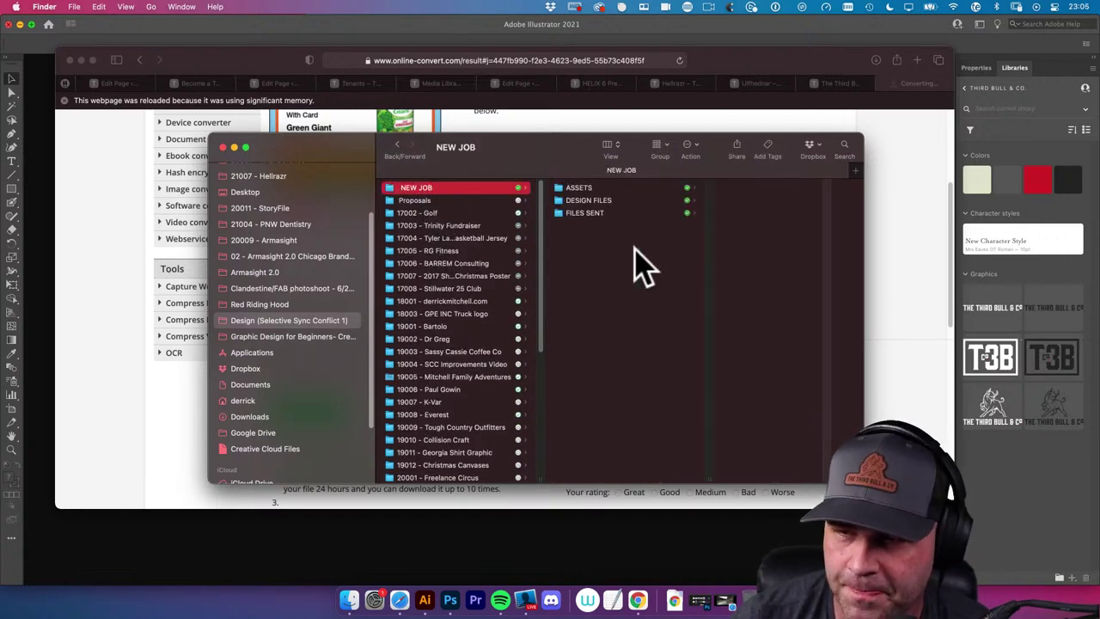
Browse NEW JOB's subfolders, then ASSETS' docs, FONTS, ideas and photos folders
{"action": "left_click_drag", "start_coordinate": [350, 167], "coordinate": [331, 160]}
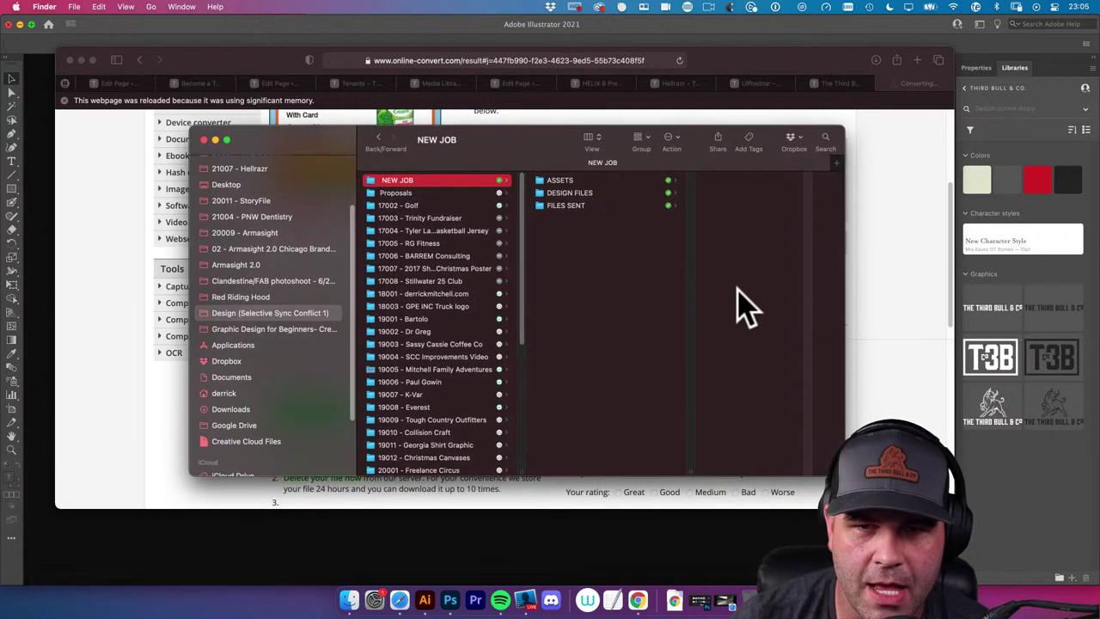
{"action": "left_click", "coordinate": [580, 180]}
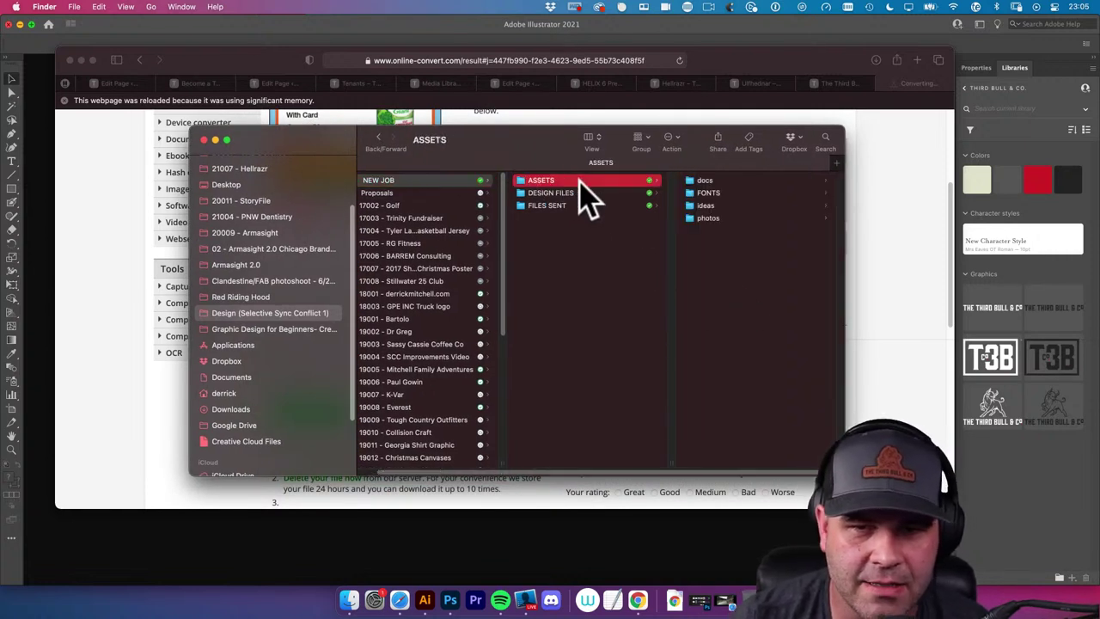
{"action": "left_click", "coordinate": [572, 193]}
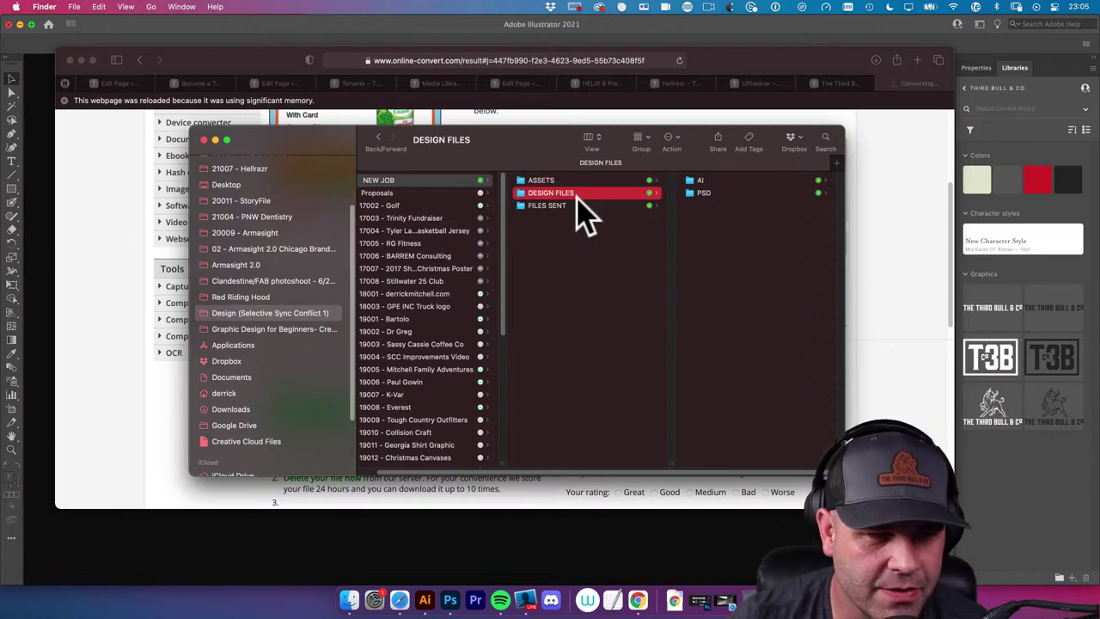
{"action": "left_click", "coordinate": [557, 206]}
{"action": "left_click", "coordinate": [573, 182]}
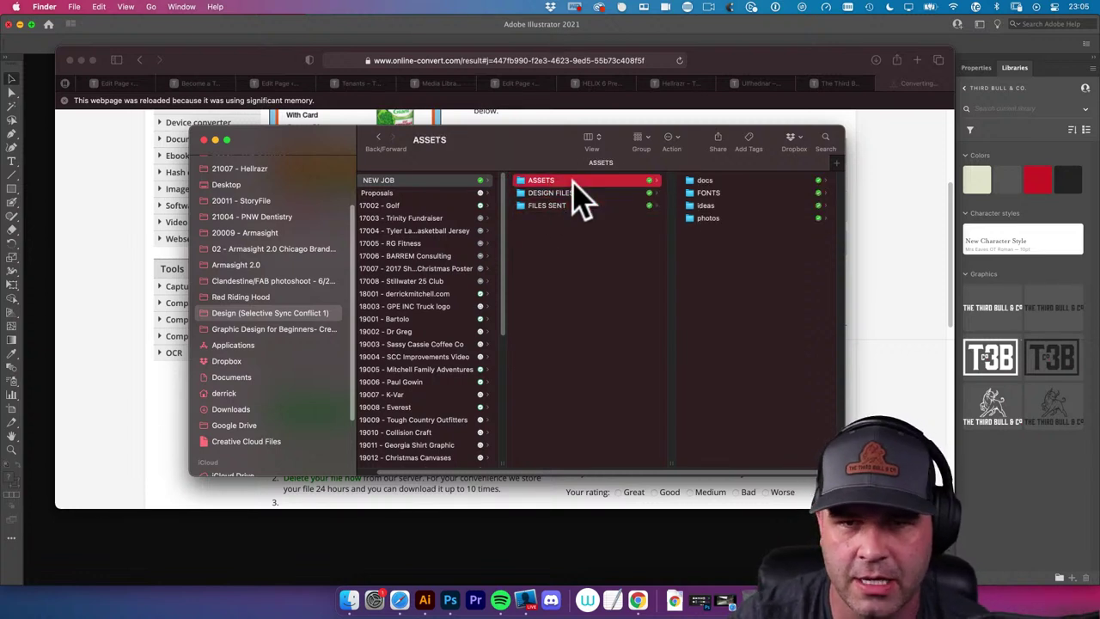
{"action": "left_click", "coordinate": [706, 181]}
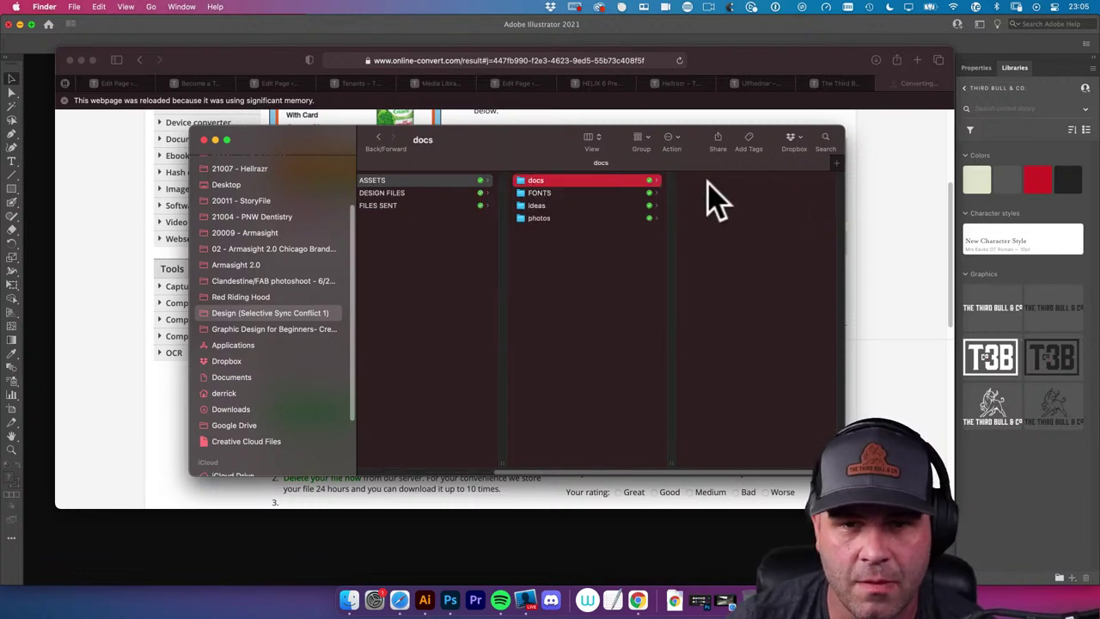
{"action": "left_click", "coordinate": [551, 194]}
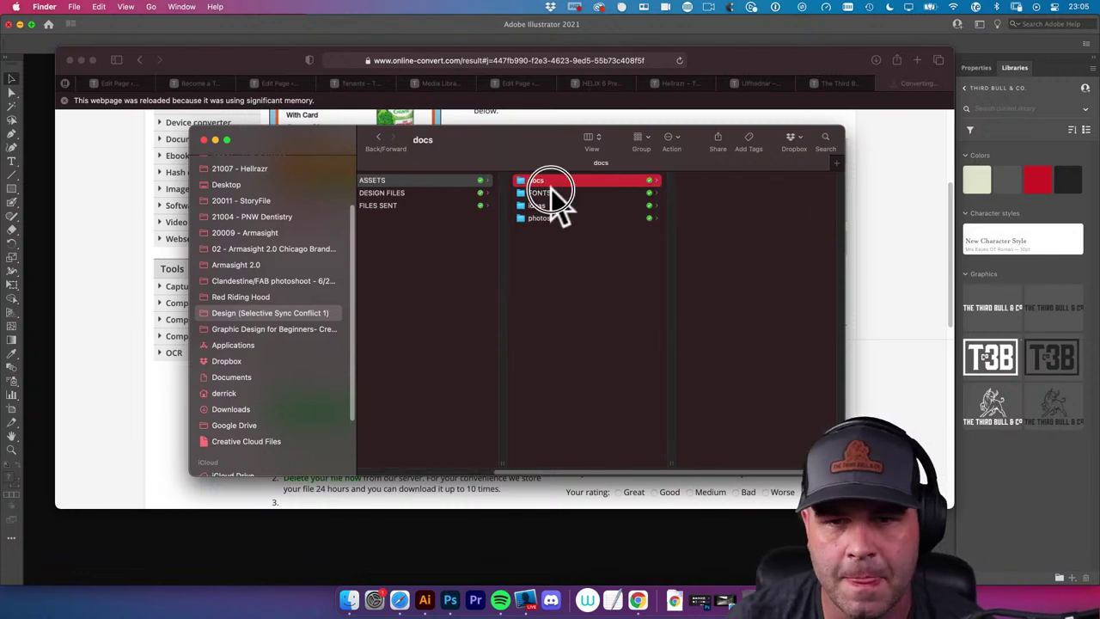
{"action": "left_click", "coordinate": [532, 207]}
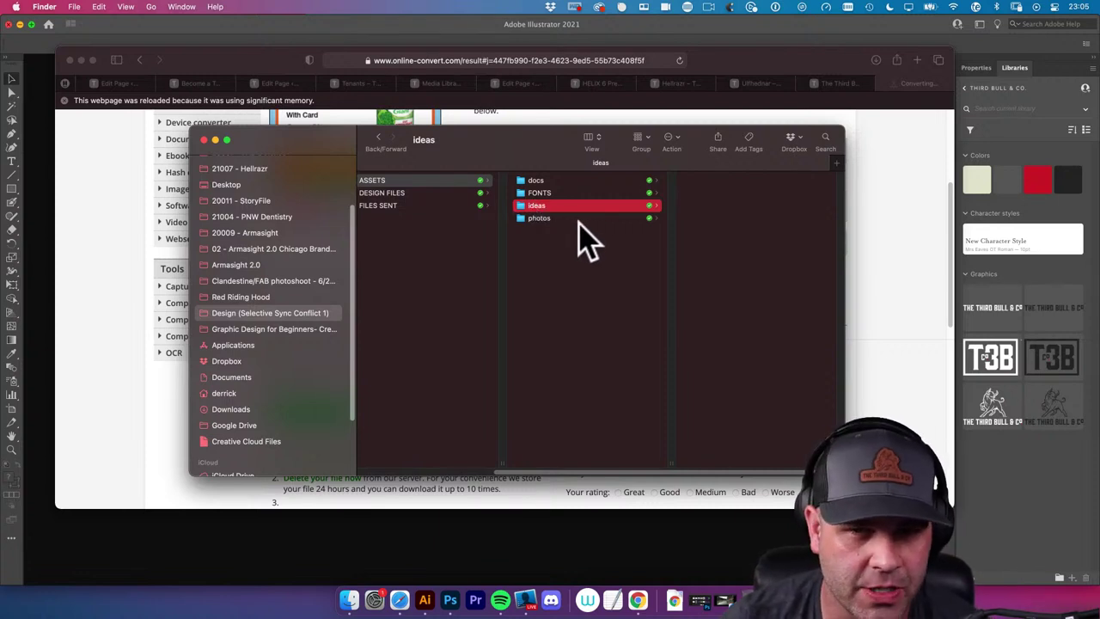
{"action": "left_click", "coordinate": [554, 218]}
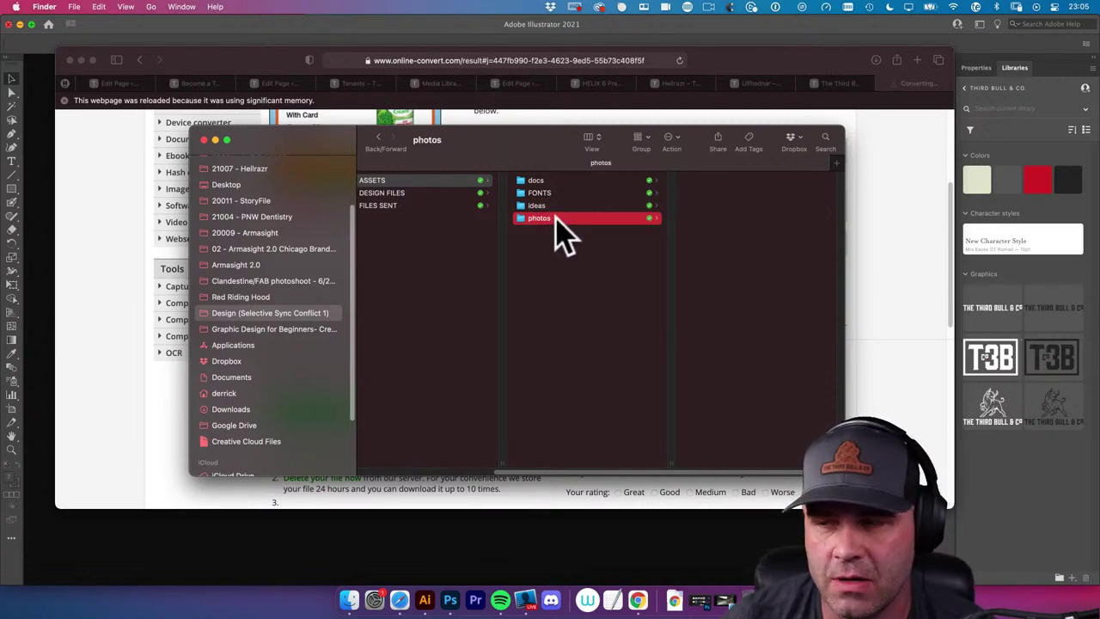
Show the DESIGN FILES folder and select its AI and PSD subfolders
{"action": "scroll", "coordinate": [575, 232], "scroll_direction": "left", "scroll_amount": 2}
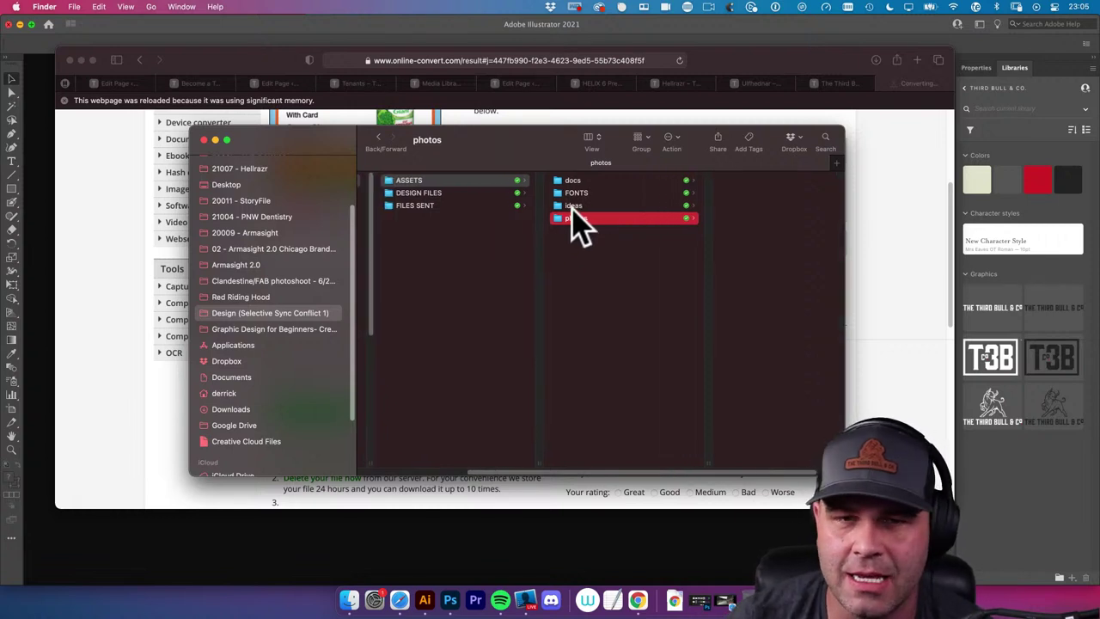
{"action": "left_click", "coordinate": [442, 194]}
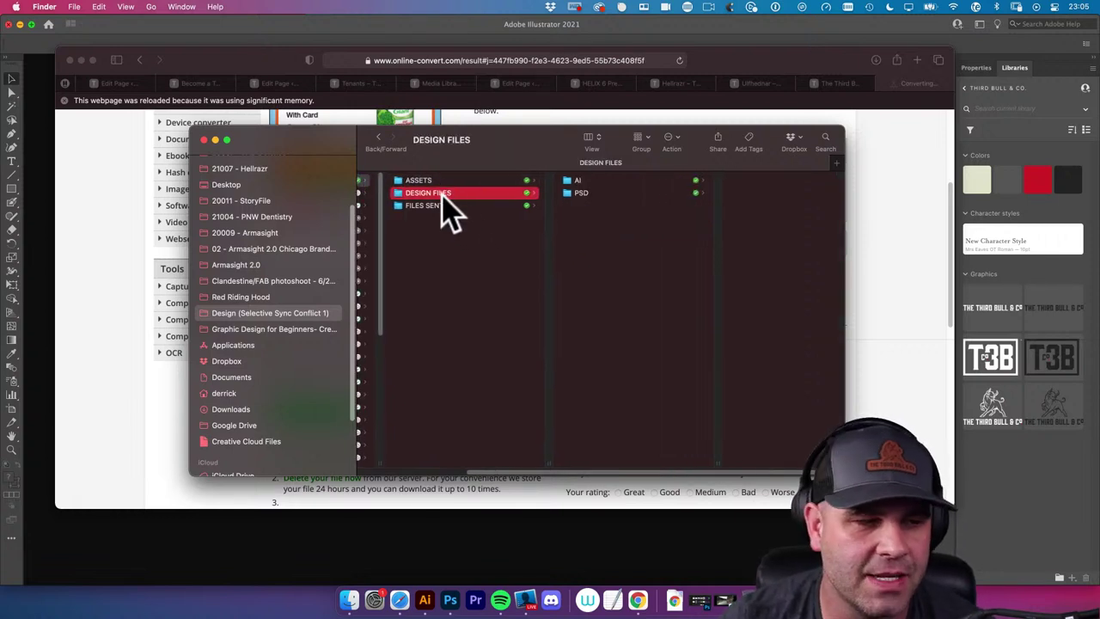
{"action": "left_click", "coordinate": [603, 180]}
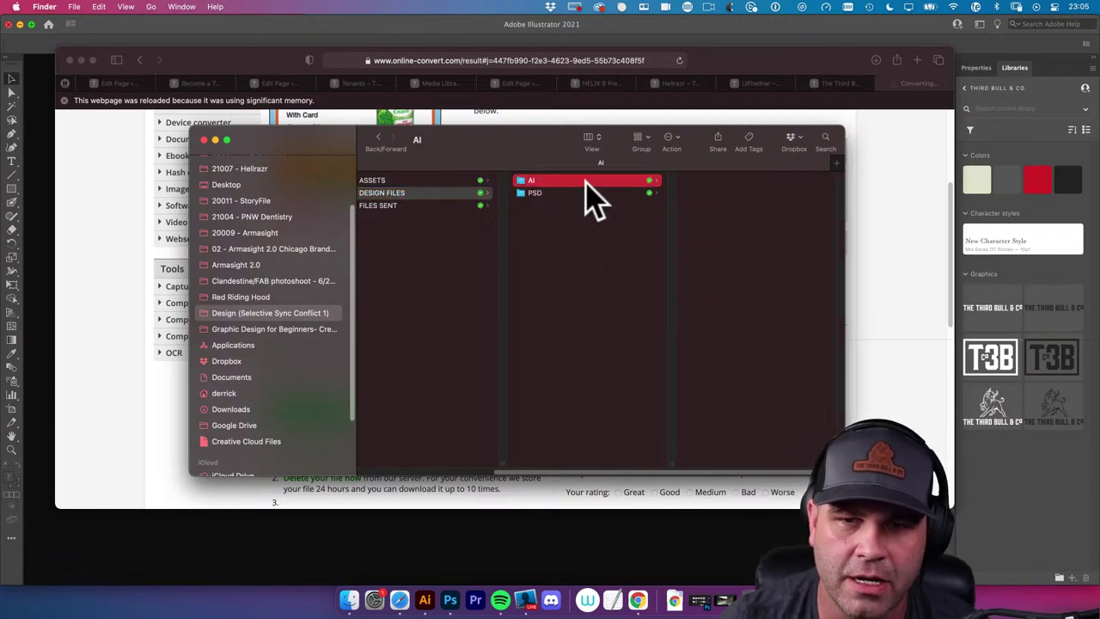
{"action": "left_click", "coordinate": [584, 193]}
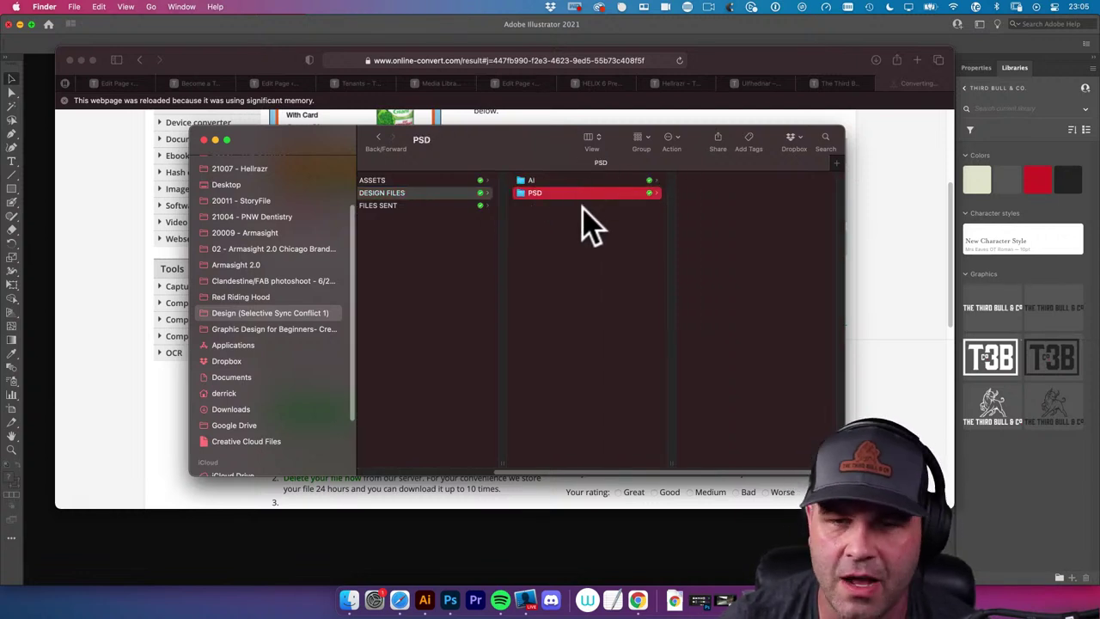
Create a new folder named IND inside DESIGN FILES
{"action": "key", "text": "Left"}
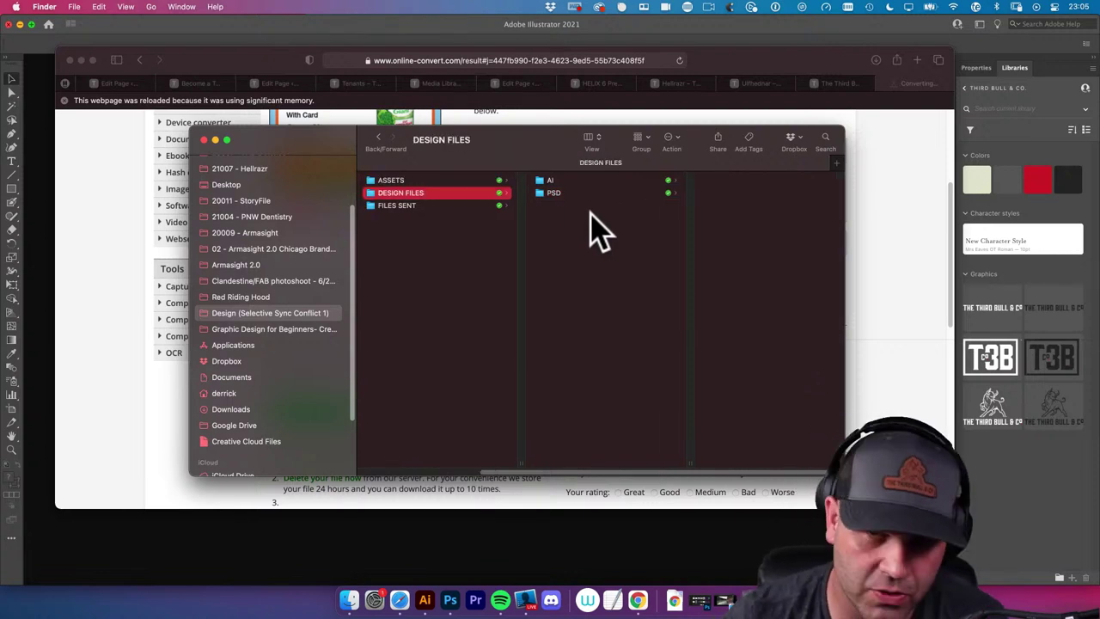
{"action": "key", "text": "super+shift+n"}
{"action": "type", "text": "IND"}
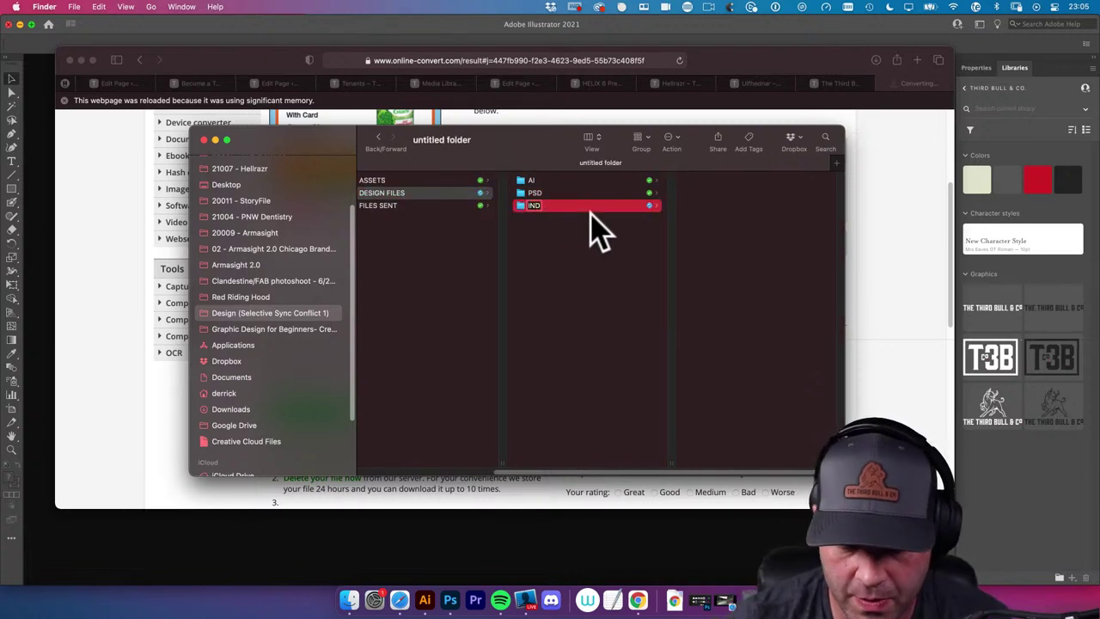
{"action": "key", "text": "Return"}
{"action": "key", "text": "Left"}
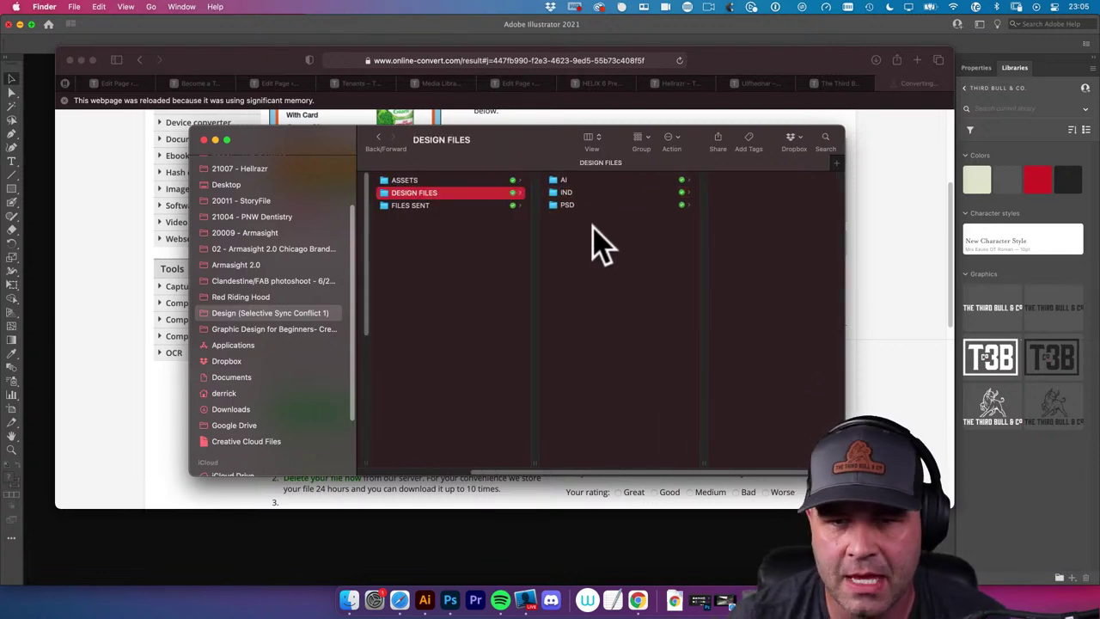
Add a second folder named 'Premier' to DESIGN FILES, then show FILES SENT's contents
{"action": "scroll", "coordinate": [602, 245], "scroll_direction": "left", "scroll_amount": 3}
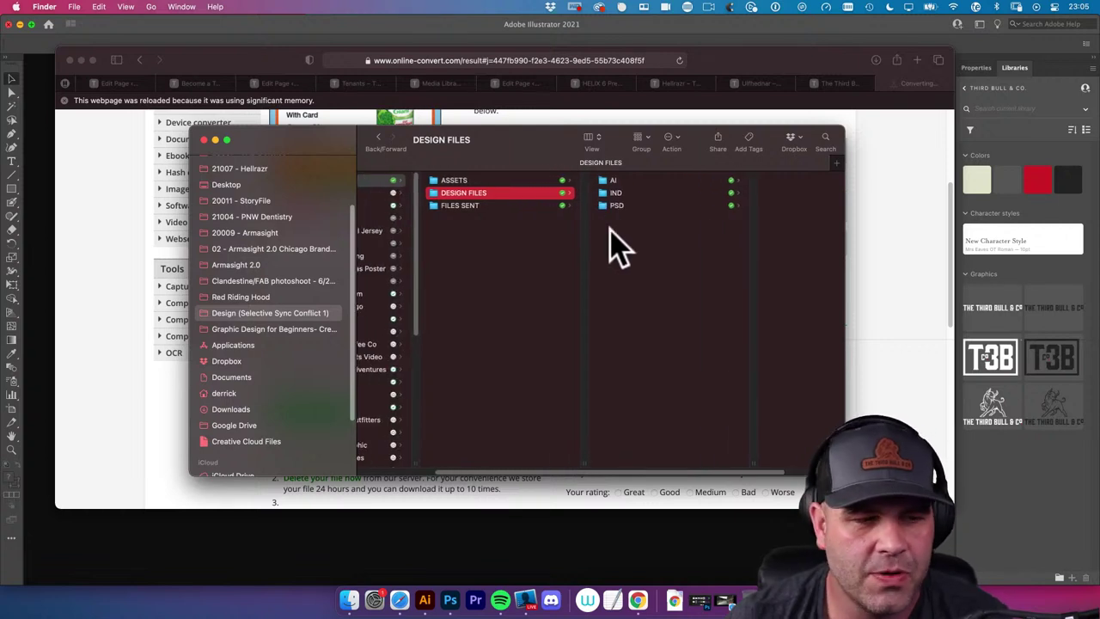
{"action": "right_click", "coordinate": [621, 241]}
{"action": "left_click", "coordinate": [650, 249]}
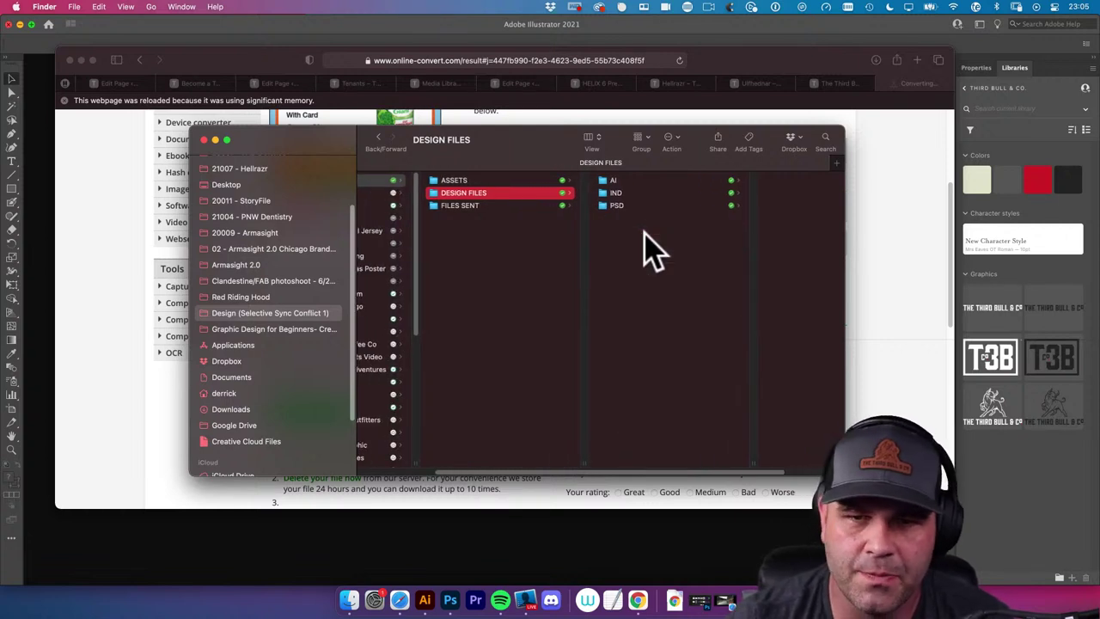
{"action": "type", "text": "P"}
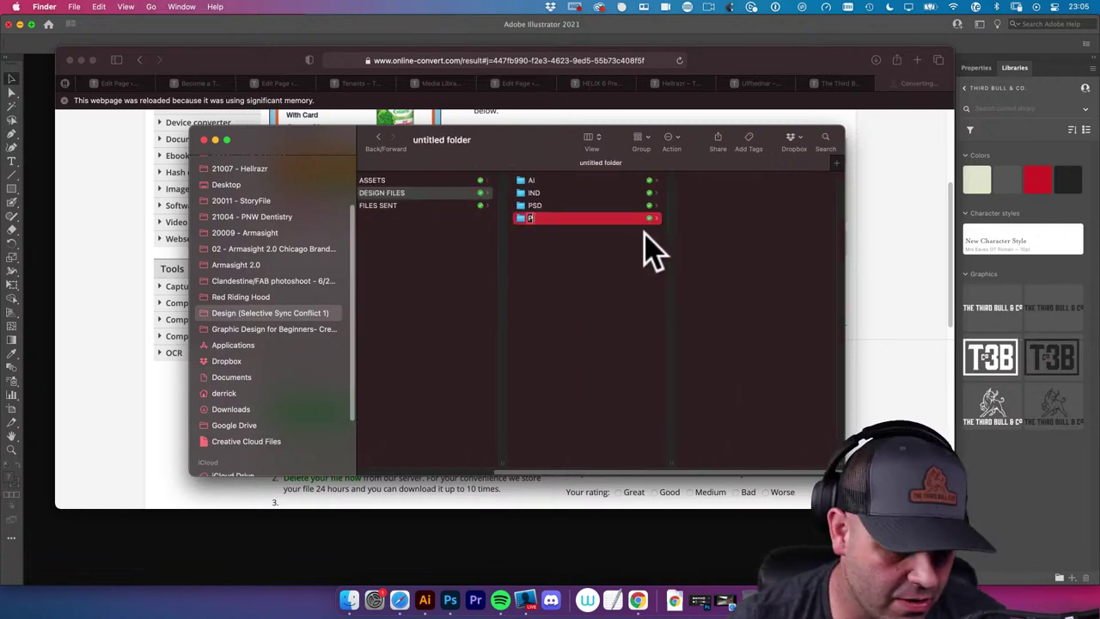
{"action": "type", "text": "remiere"}
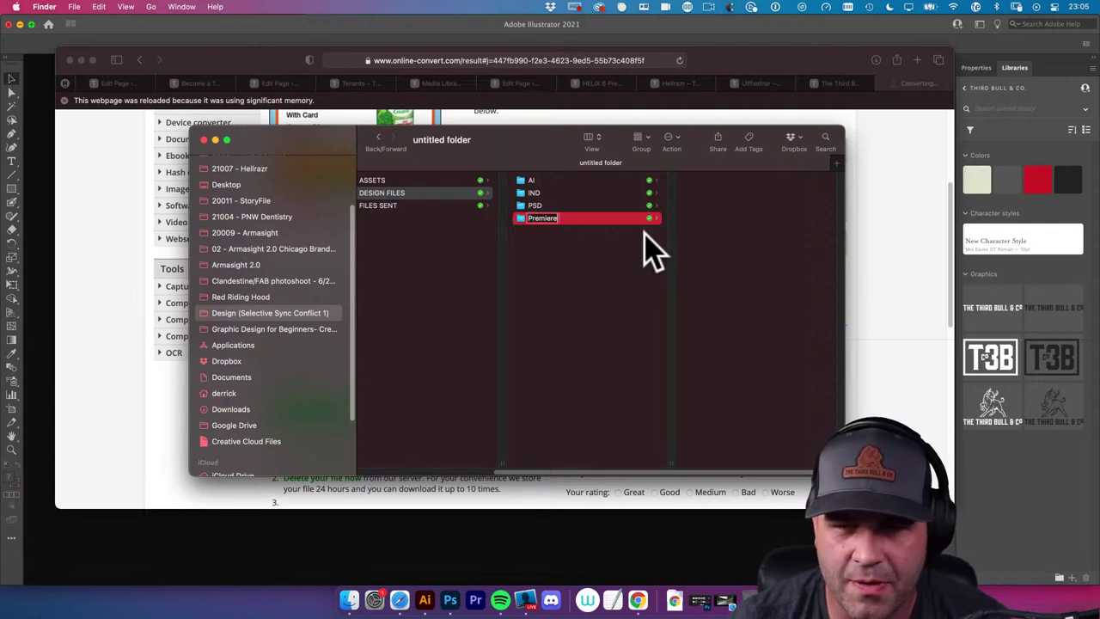
{"action": "key", "text": "Return"}
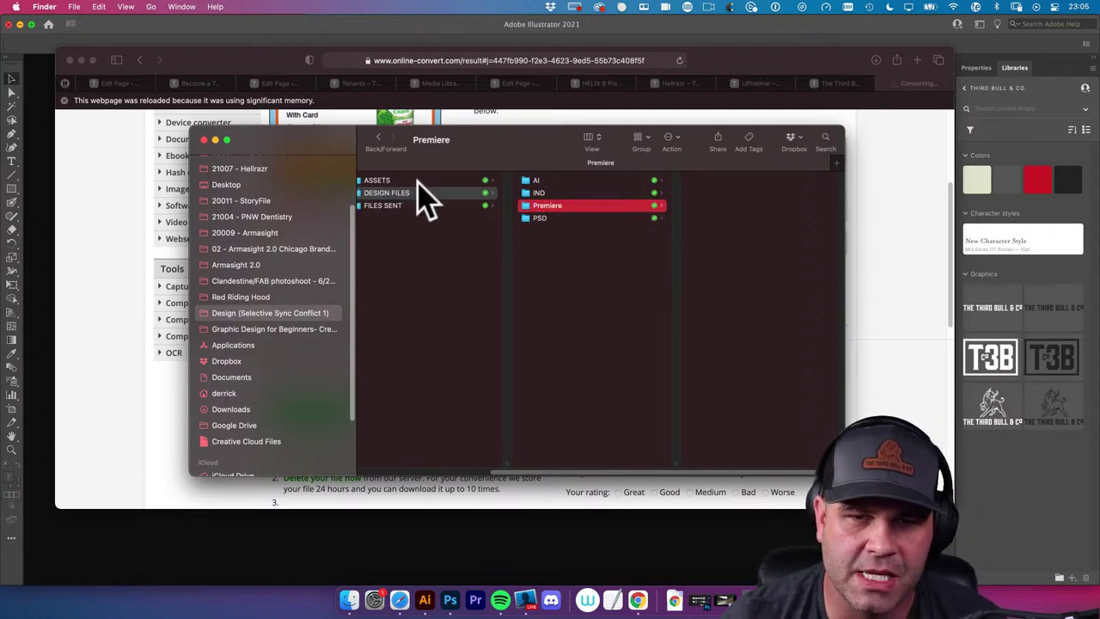
{"action": "scroll", "coordinate": [421, 197], "scroll_direction": "left", "scroll_amount": 2}
{"action": "left_click", "coordinate": [430, 206]}
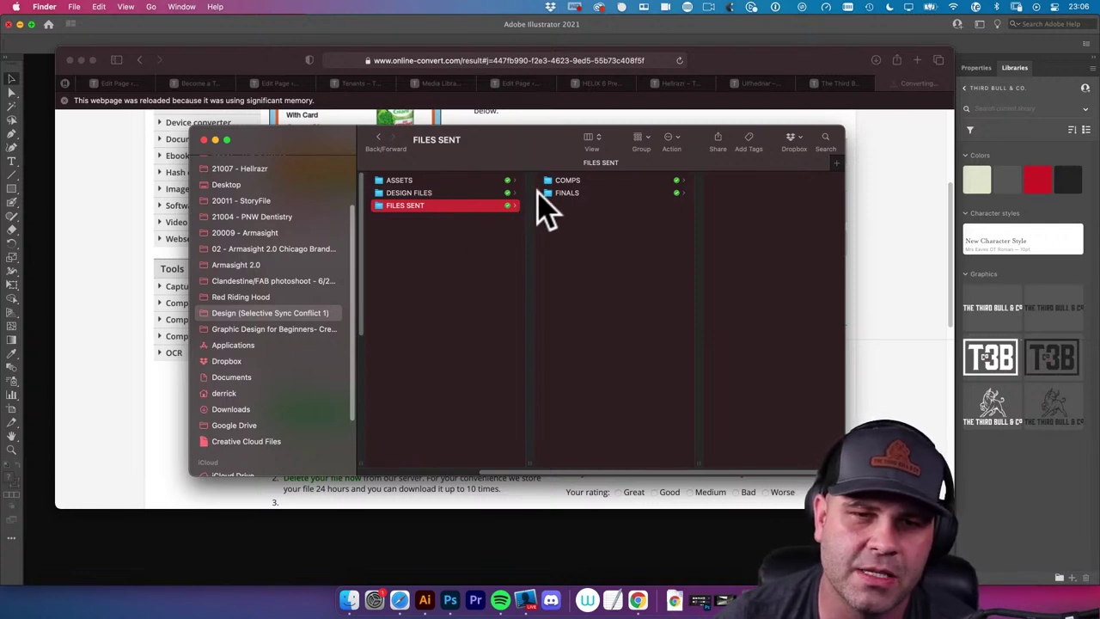
Review the COMPS and FINALS folders inside FILES SENT
{"action": "left_click_drag", "start_coordinate": [522, 152], "coordinate": [512, 160]}
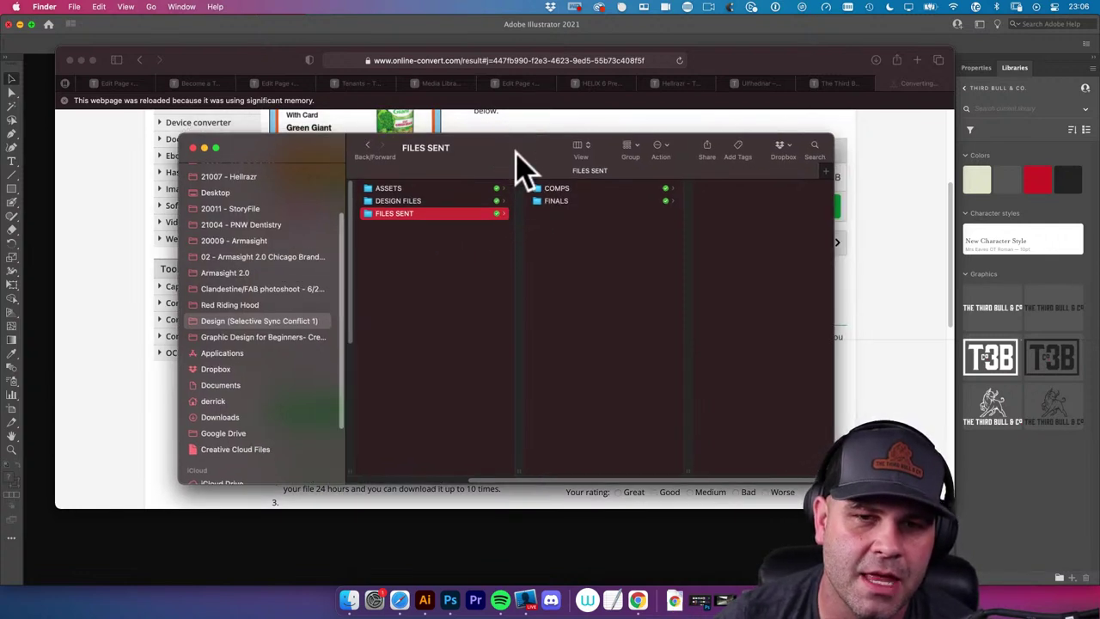
{"action": "left_click", "coordinate": [550, 189]}
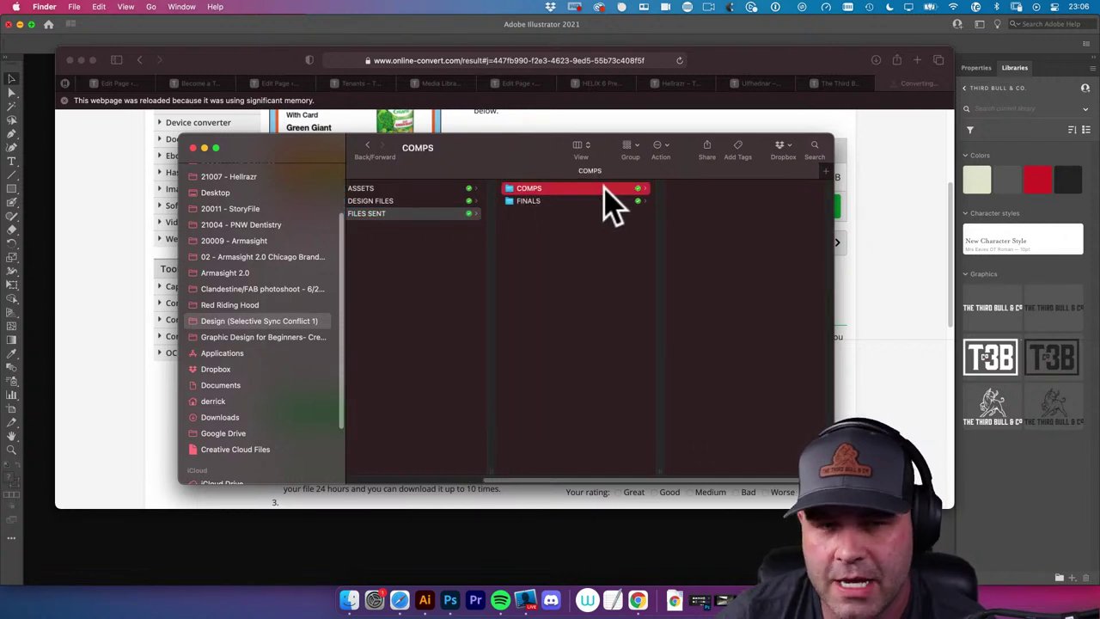
{"action": "left_click", "coordinate": [545, 201]}
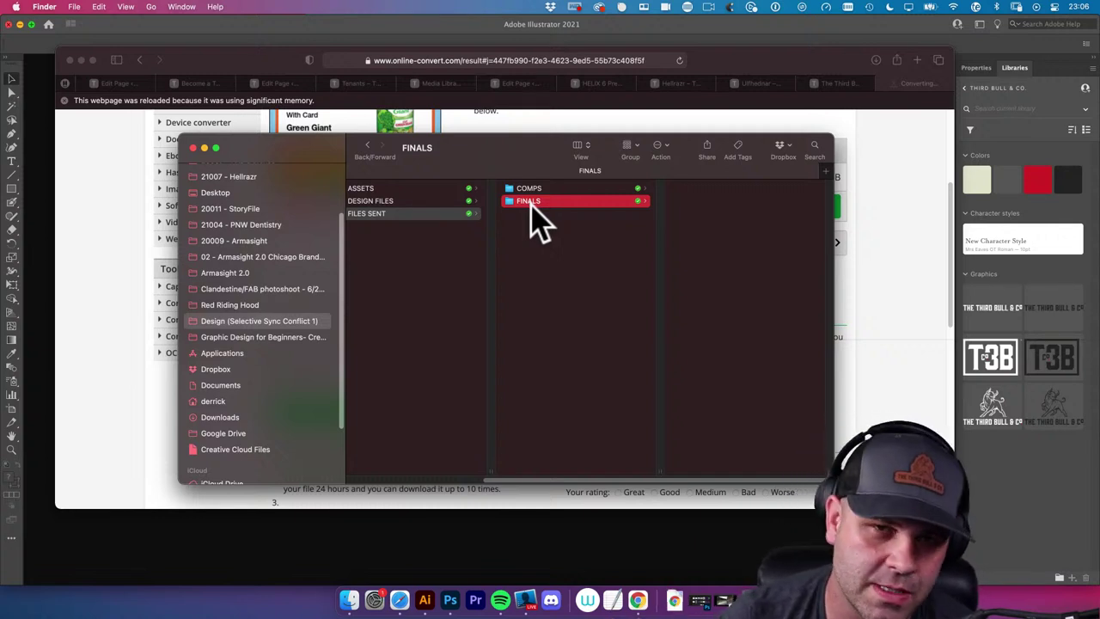
{"action": "scroll", "coordinate": [533, 219], "scroll_direction": "left", "scroll_amount": 1}
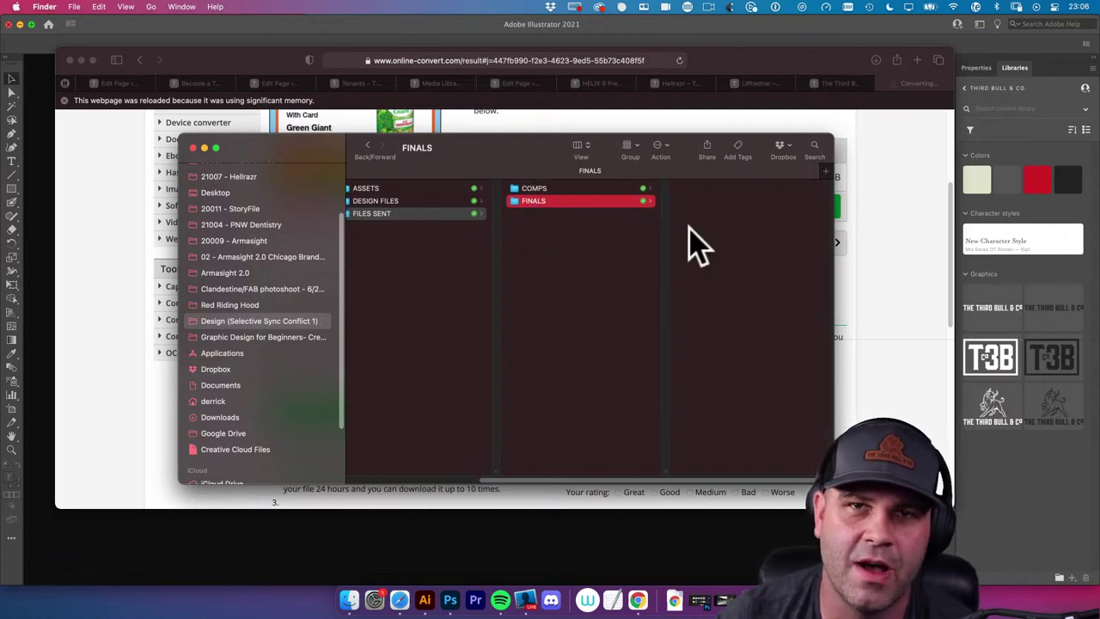
{"action": "scroll", "coordinate": [557, 244], "scroll_direction": "left", "scroll_amount": 5}
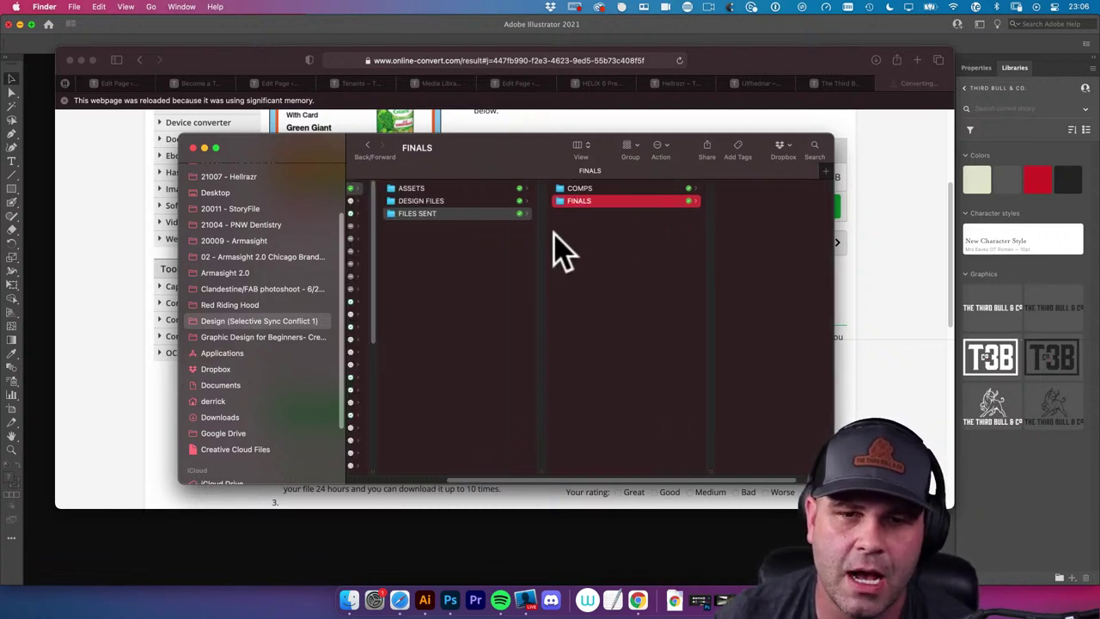
Delete the IND and Premiere folders from DESIGN FILES and widen the job list column
{"action": "left_click", "coordinate": [502, 188]}
{"action": "left_click", "coordinate": [492, 201]}
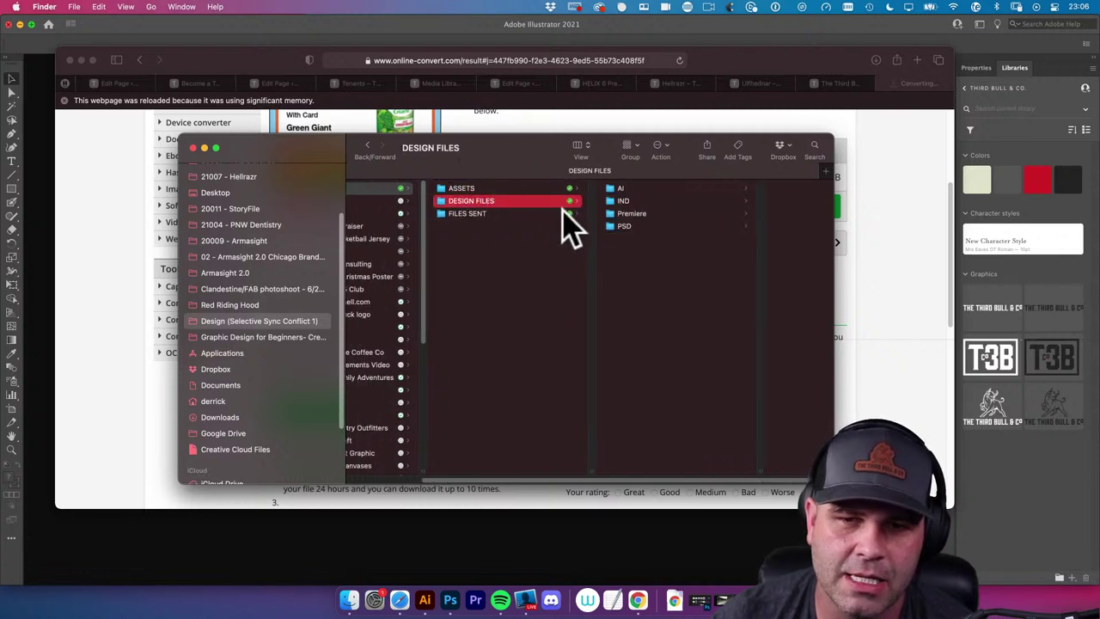
{"action": "left_click", "coordinate": [641, 213]}
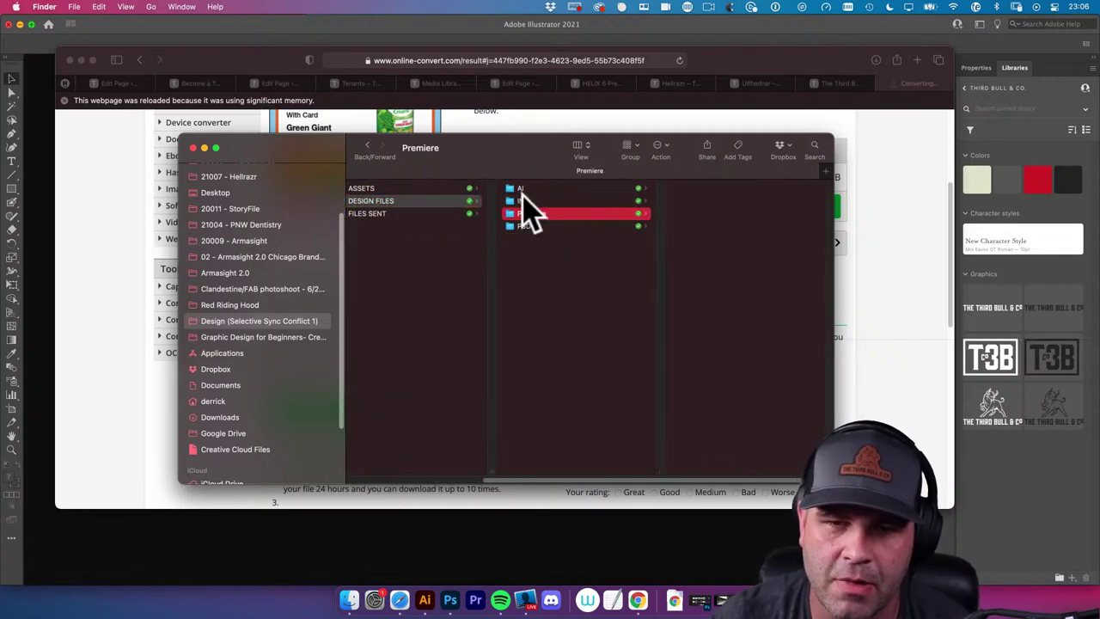
{"action": "left_click", "coordinate": [528, 203], "text": "shift"}
{"action": "key", "text": "super+BackSpace"}
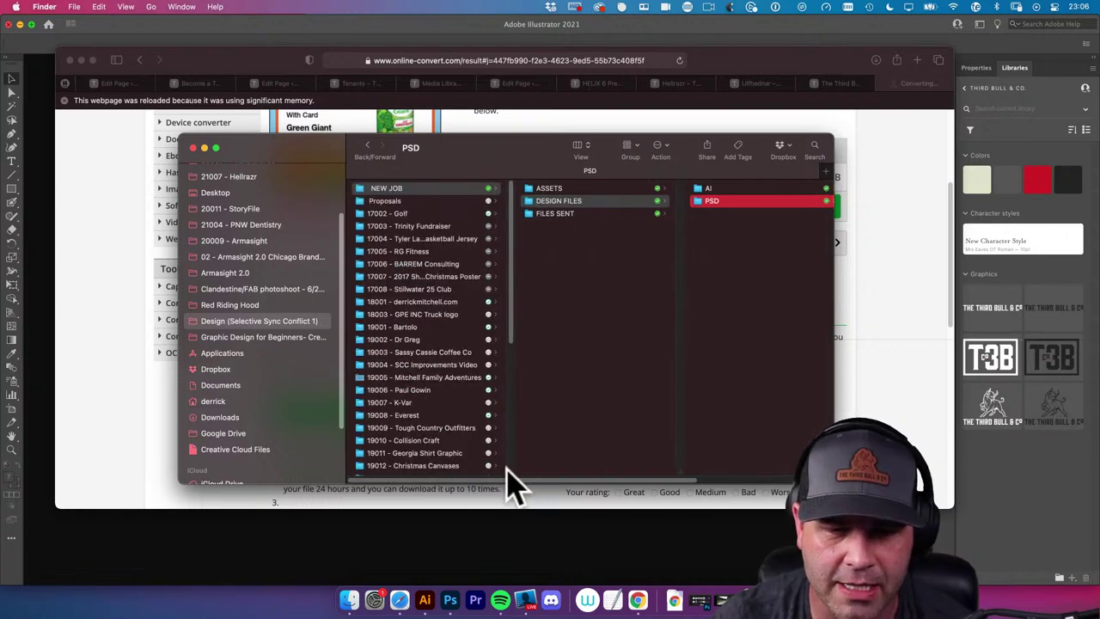
{"action": "double_click", "coordinate": [512, 478]}
{"action": "scroll", "coordinate": [472, 421], "scroll_direction": "down", "scroll_amount": 10}
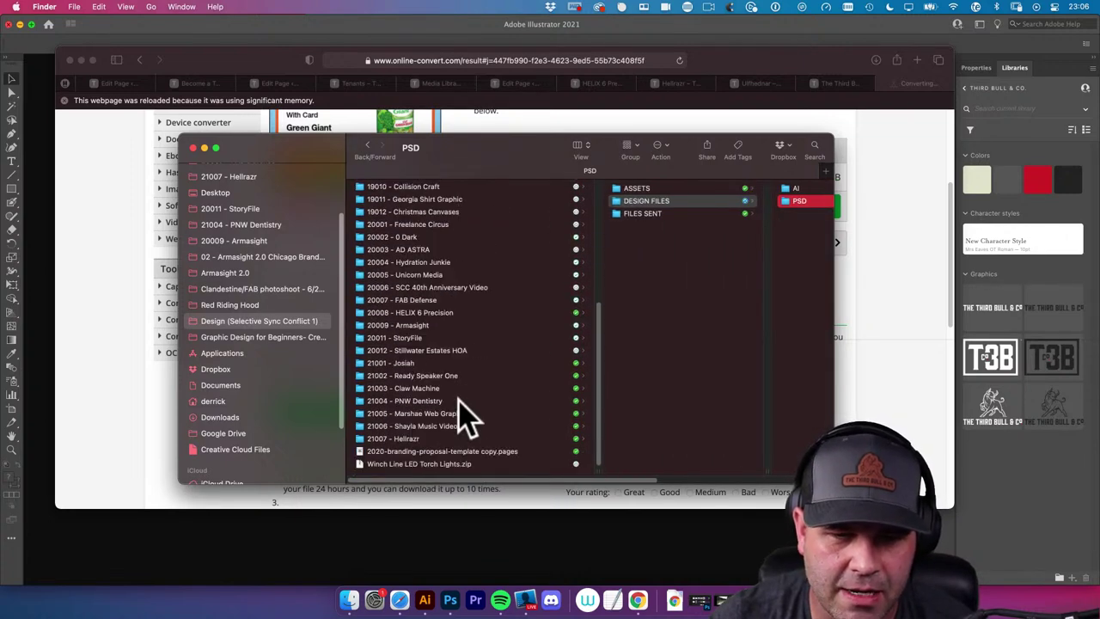
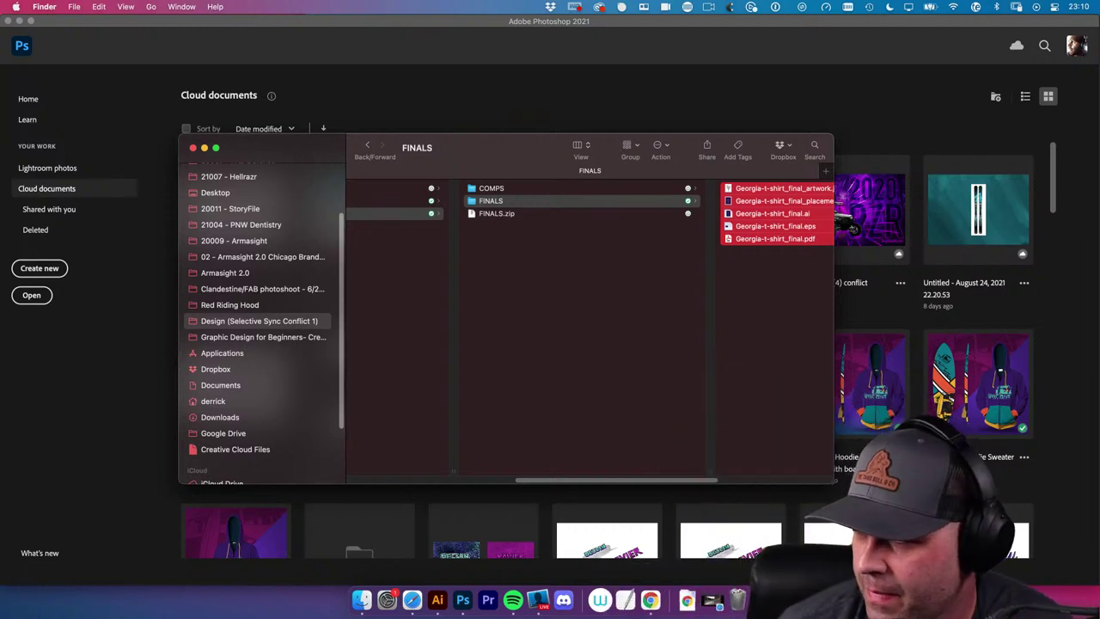
Open the ASSETS folder and its grunge textures subfolder in Finder
{"action": "key", "text": "super+Tab"}
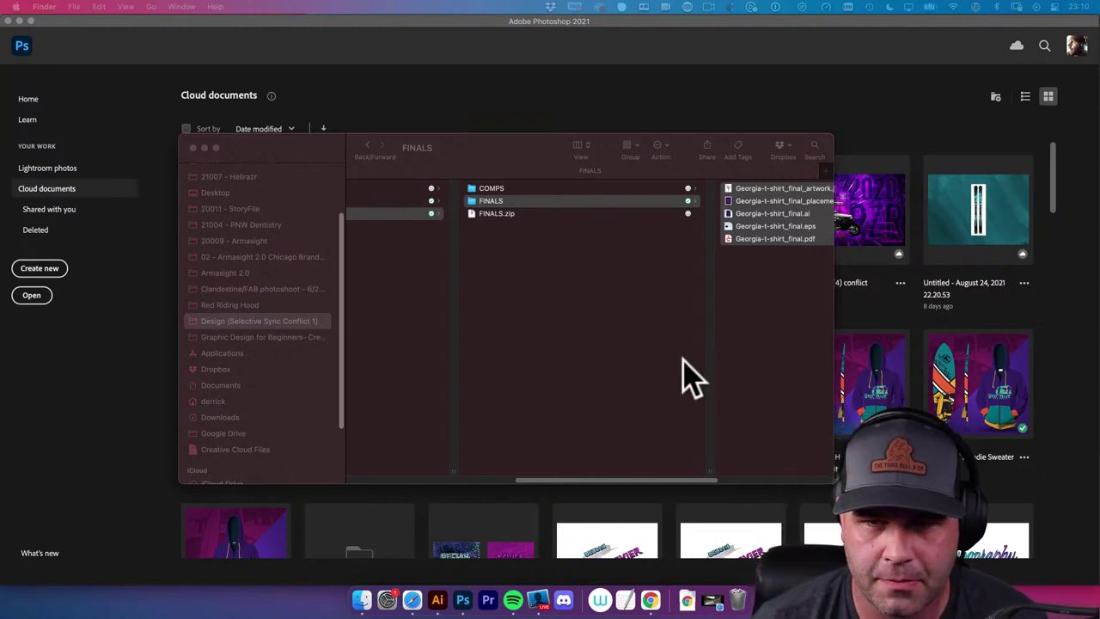
{"action": "left_click", "coordinate": [503, 161]}
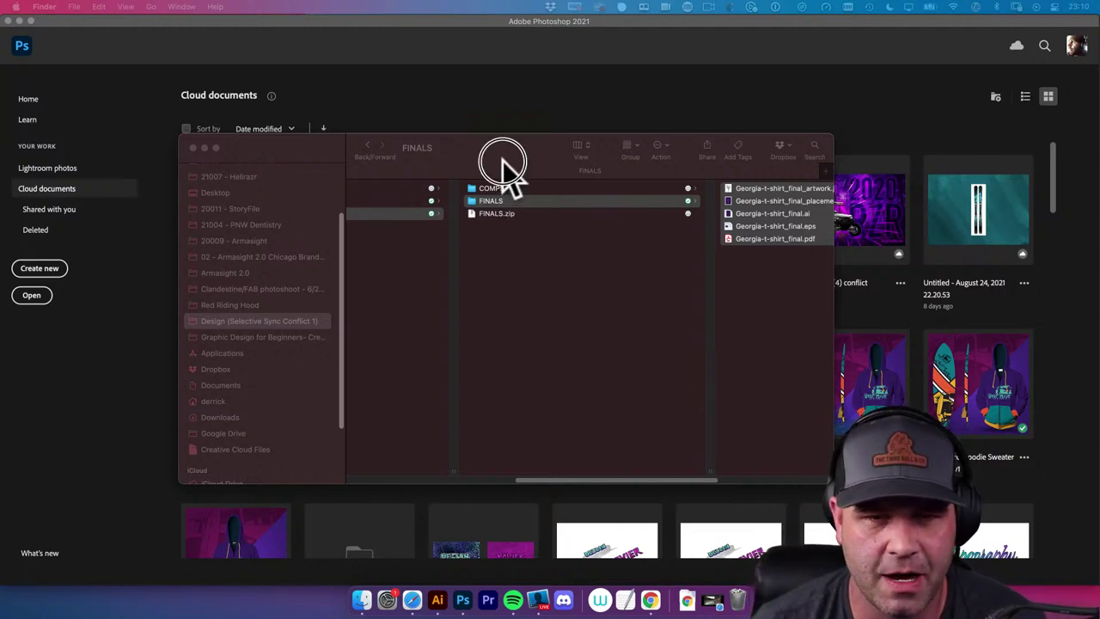
{"action": "scroll", "coordinate": [486, 258], "scroll_direction": "left", "scroll_amount": 5}
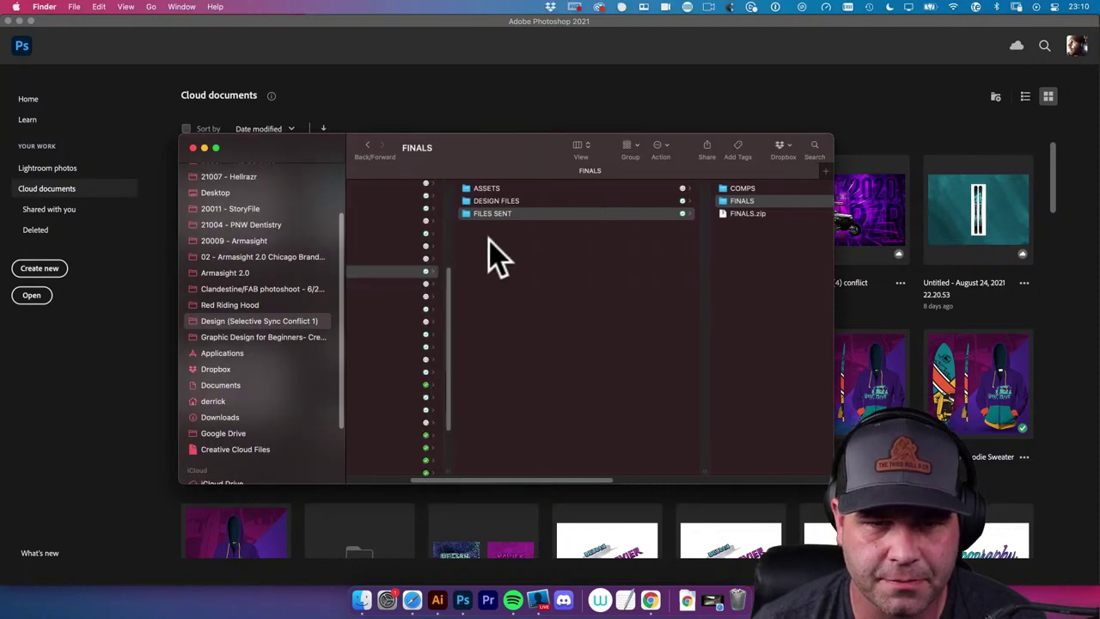
{"action": "left_click", "coordinate": [474, 189]}
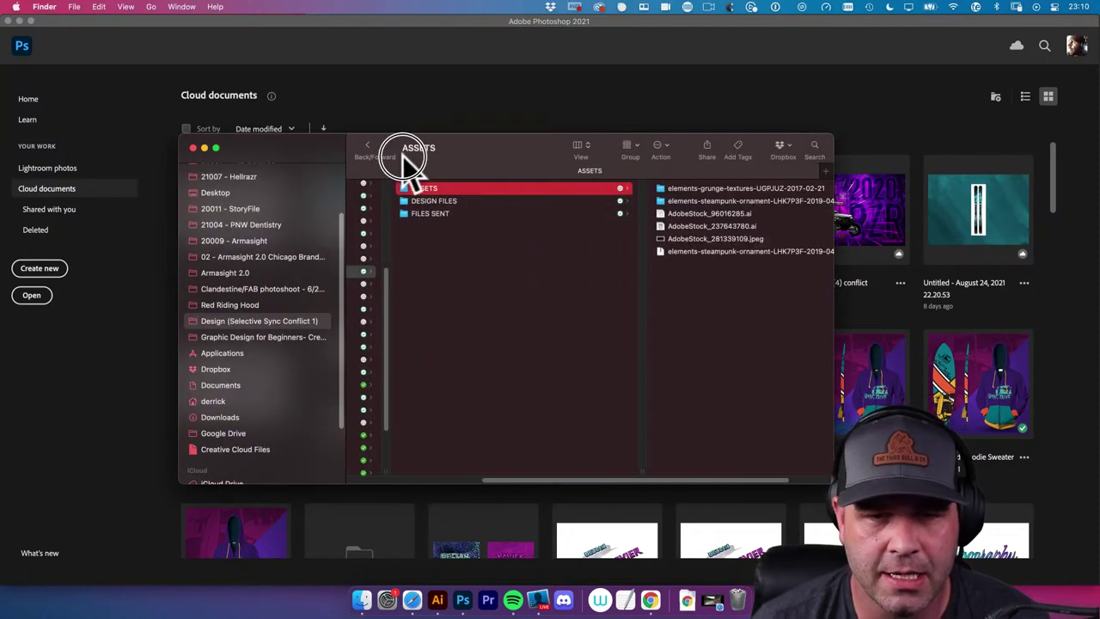
{"action": "left_click_drag", "start_coordinate": [335, 159], "coordinate": [285, 162]}
{"action": "left_click", "coordinate": [668, 194]}
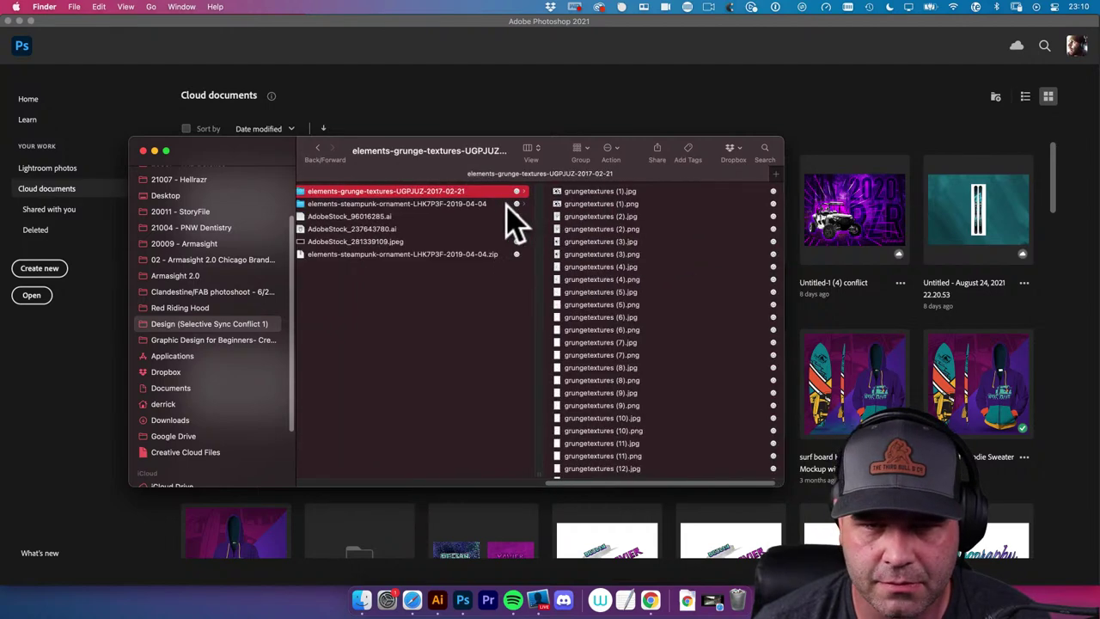
Preview the stock files: the ornament and alarm clock .ai files, steampunk zip and AdobeStock_281339109.jpeg
{"action": "scroll", "coordinate": [490, 215], "scroll_direction": "left", "scroll_amount": 2}
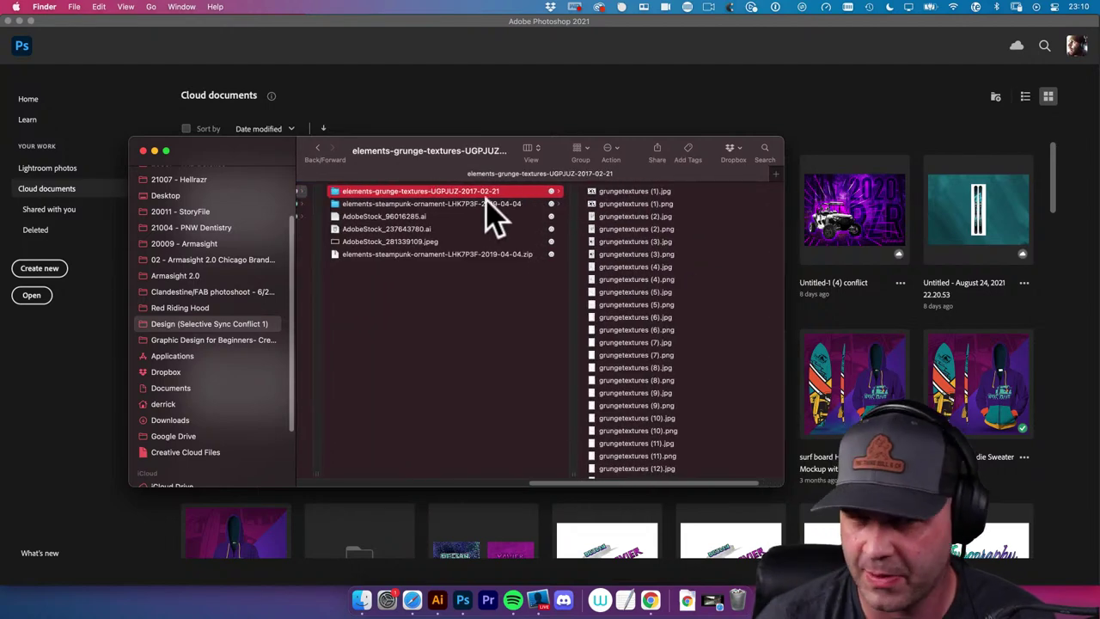
{"action": "left_click", "coordinate": [470, 216]}
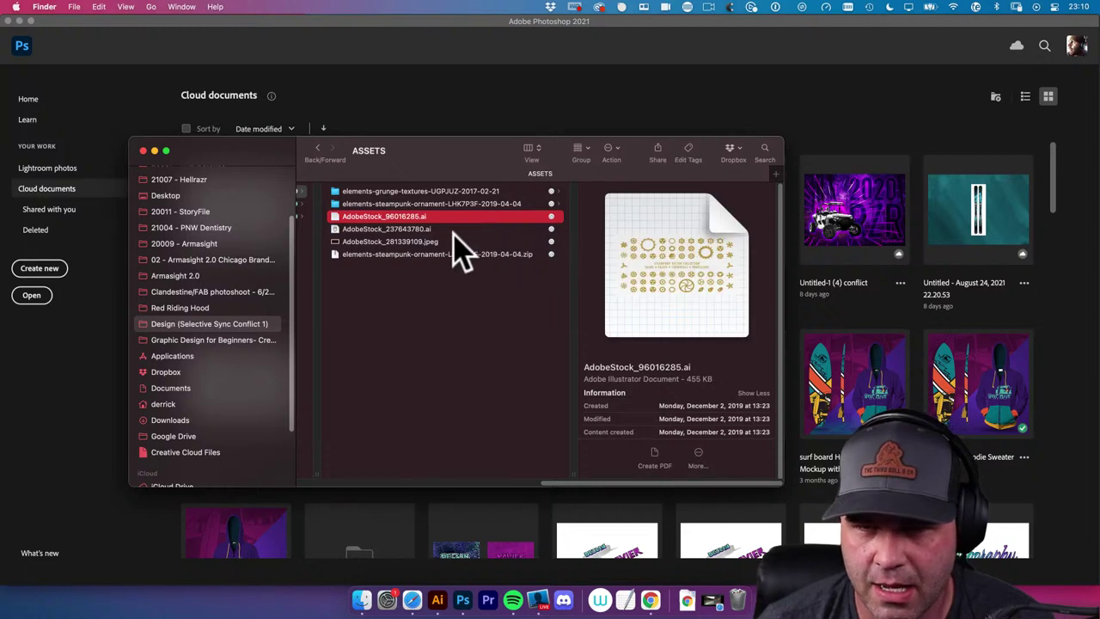
{"action": "left_click", "coordinate": [453, 231]}
{"action": "left_click", "coordinate": [455, 216]}
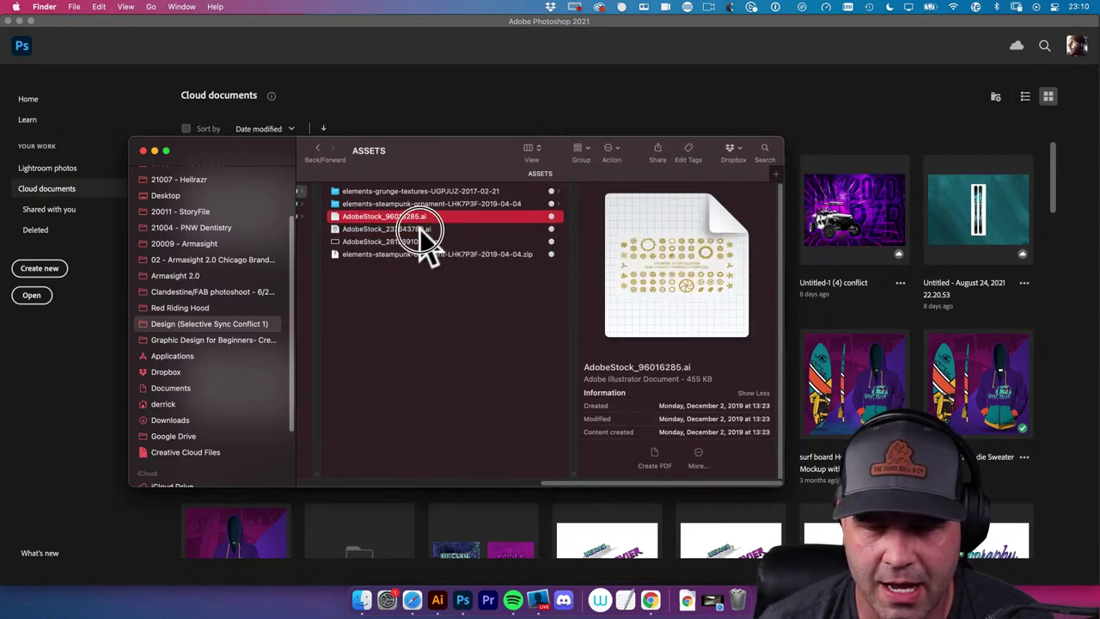
{"action": "left_click", "coordinate": [421, 229]}
{"action": "left_click", "coordinate": [422, 217]}
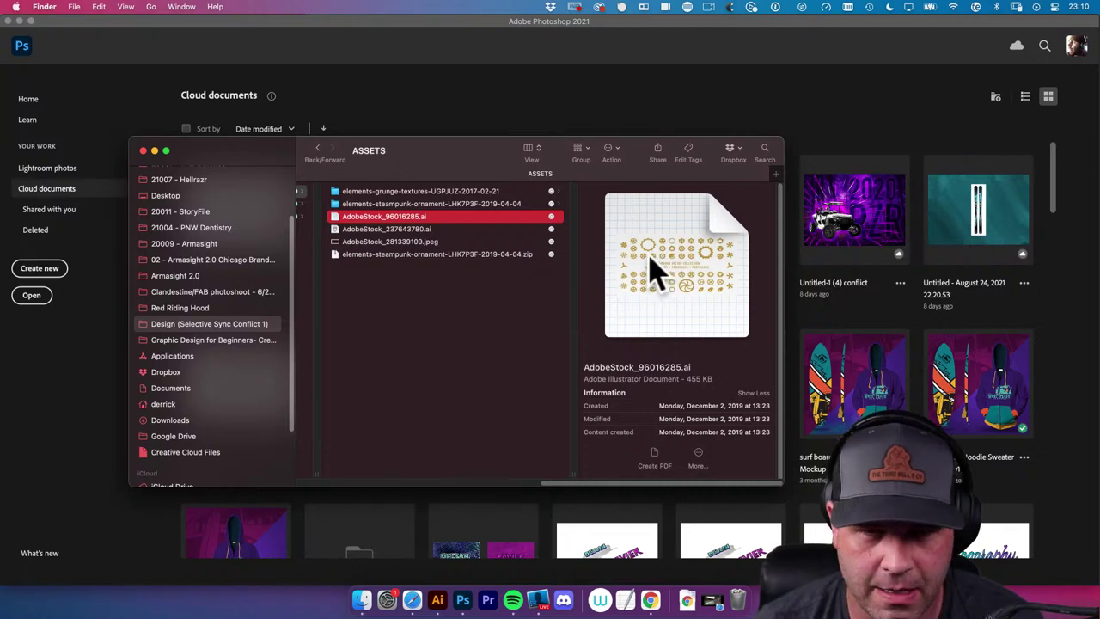
{"action": "left_click", "coordinate": [450, 255]}
{"action": "left_click", "coordinate": [442, 242]}
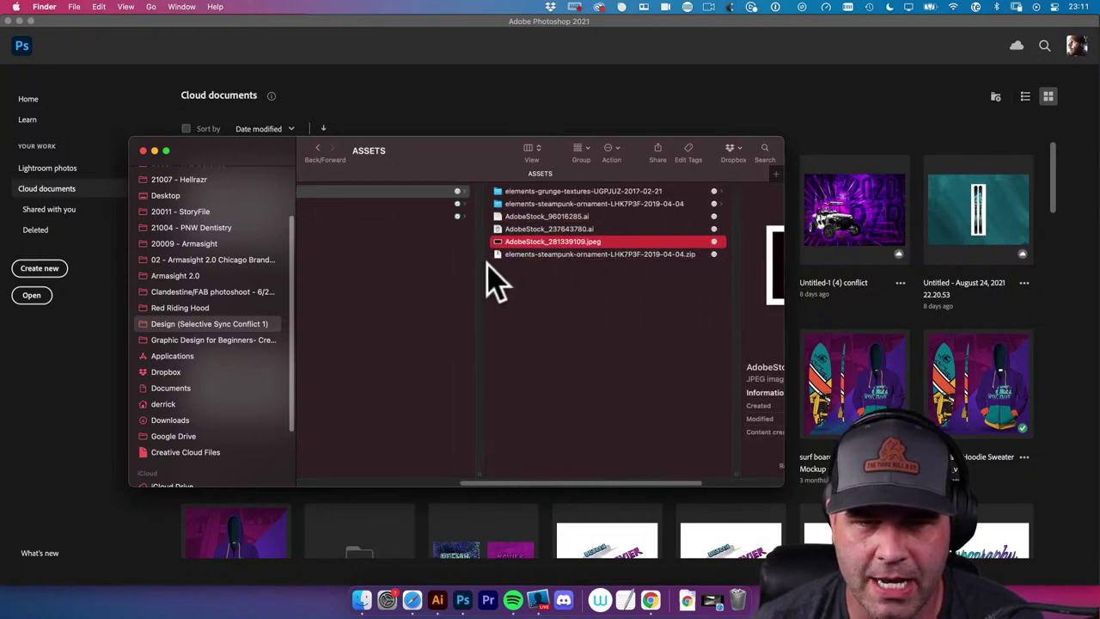
Open DESIGN FILES > AI with the t-shirt designs, then hide Finder
{"action": "scroll", "coordinate": [490, 271], "scroll_direction": "left", "scroll_amount": 5}
{"action": "left_click", "coordinate": [483, 206]}
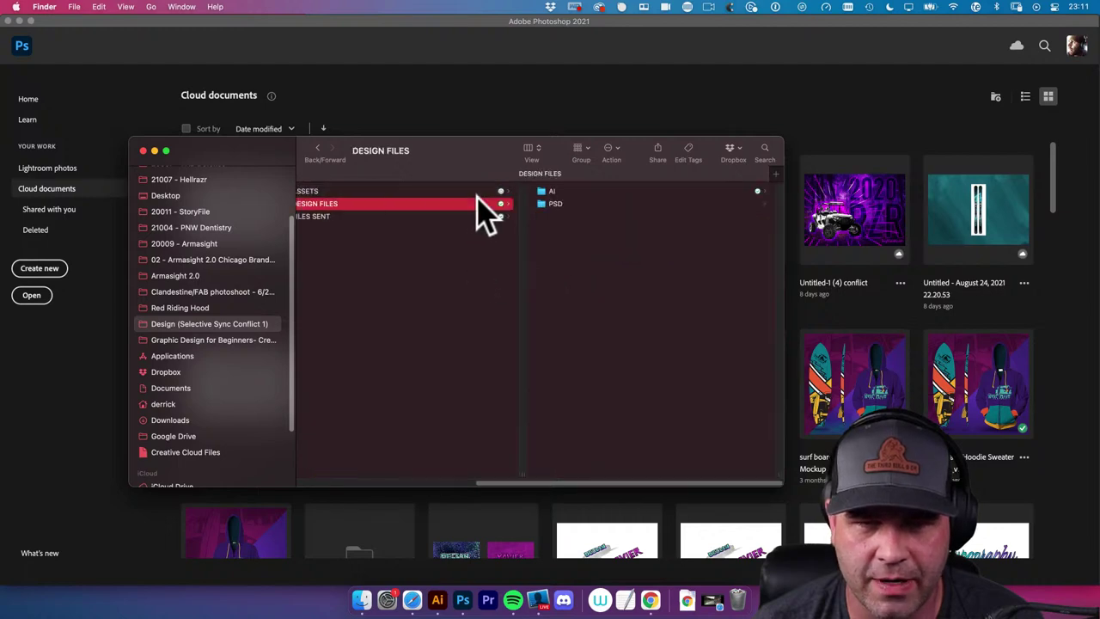
{"action": "left_click", "coordinate": [594, 191]}
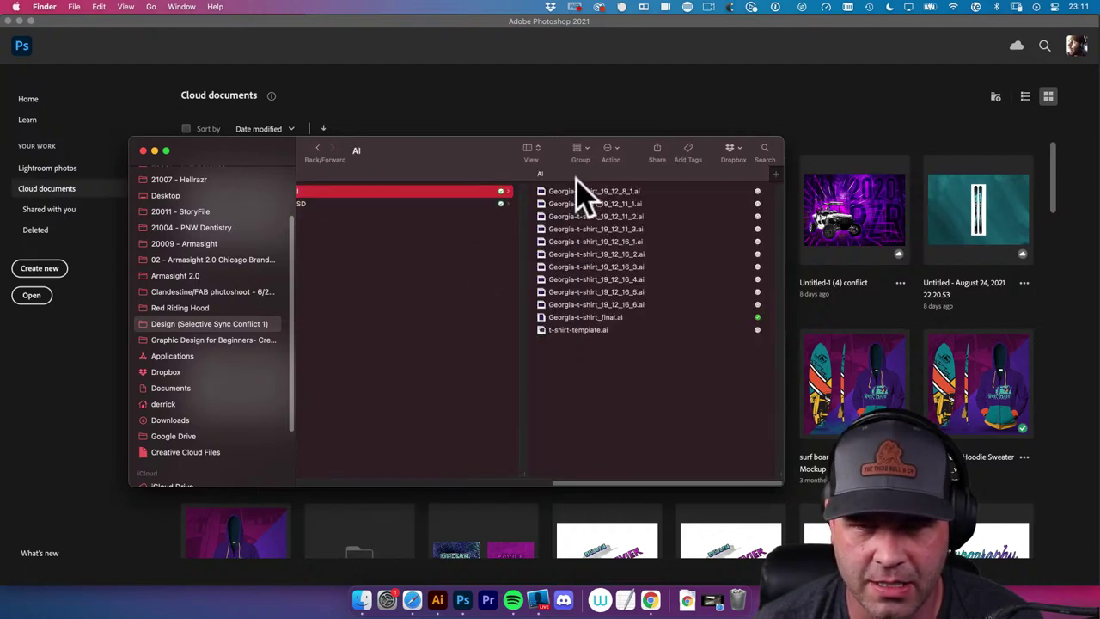
{"action": "left_click", "coordinate": [417, 525]}
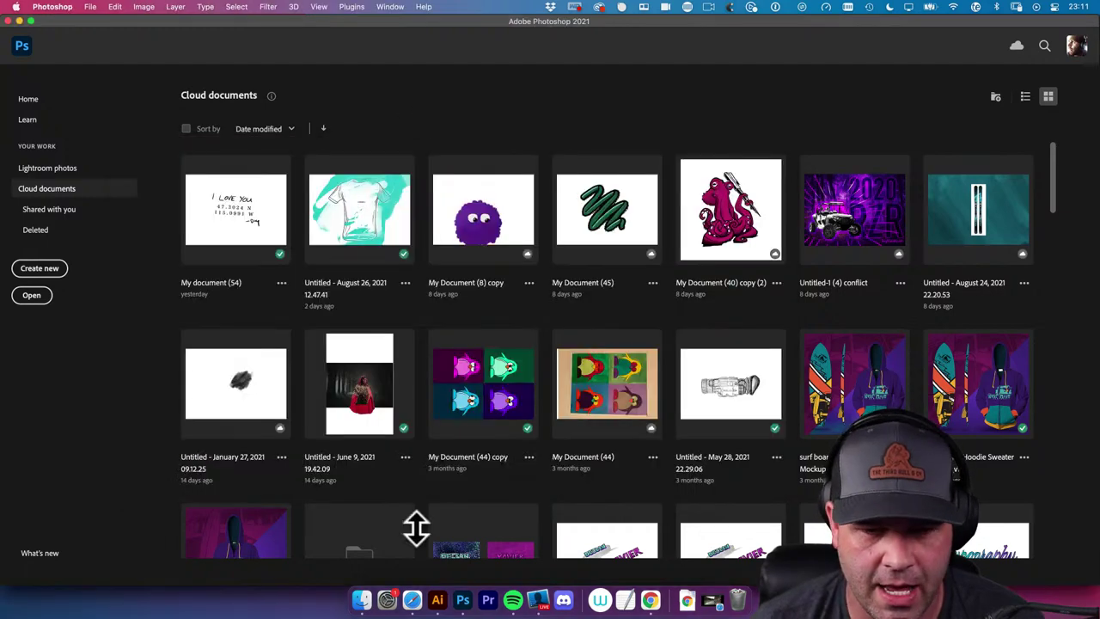
Bring up Georgia-t-shirt_final.ai in Illustrator and scroll around its artboards
{"action": "left_click", "coordinate": [437, 599]}
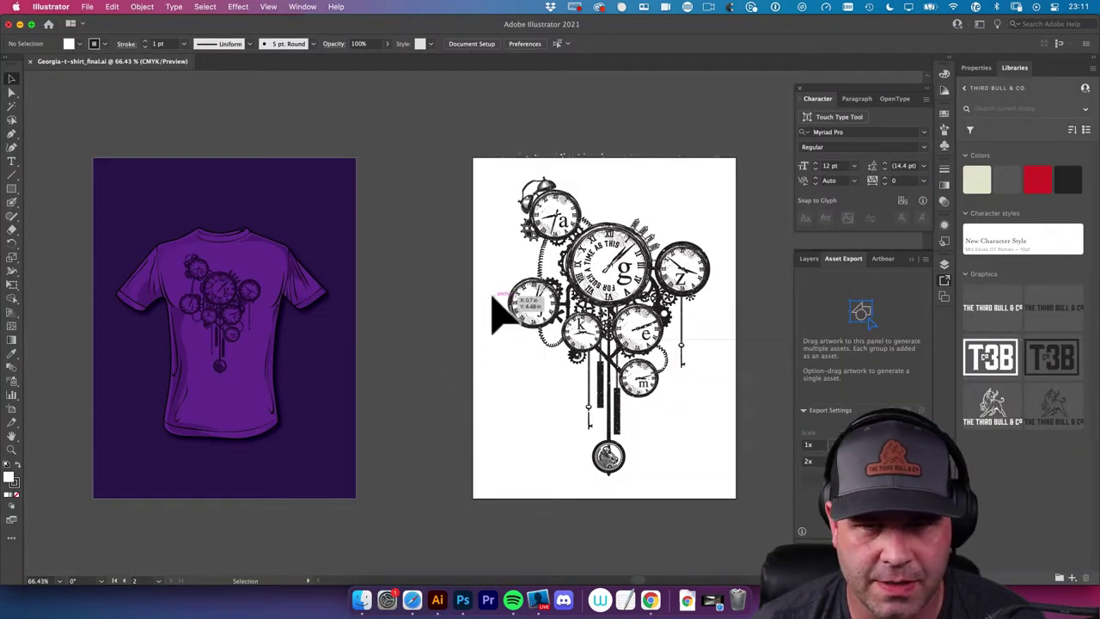
{"action": "left_click", "coordinate": [601, 254]}
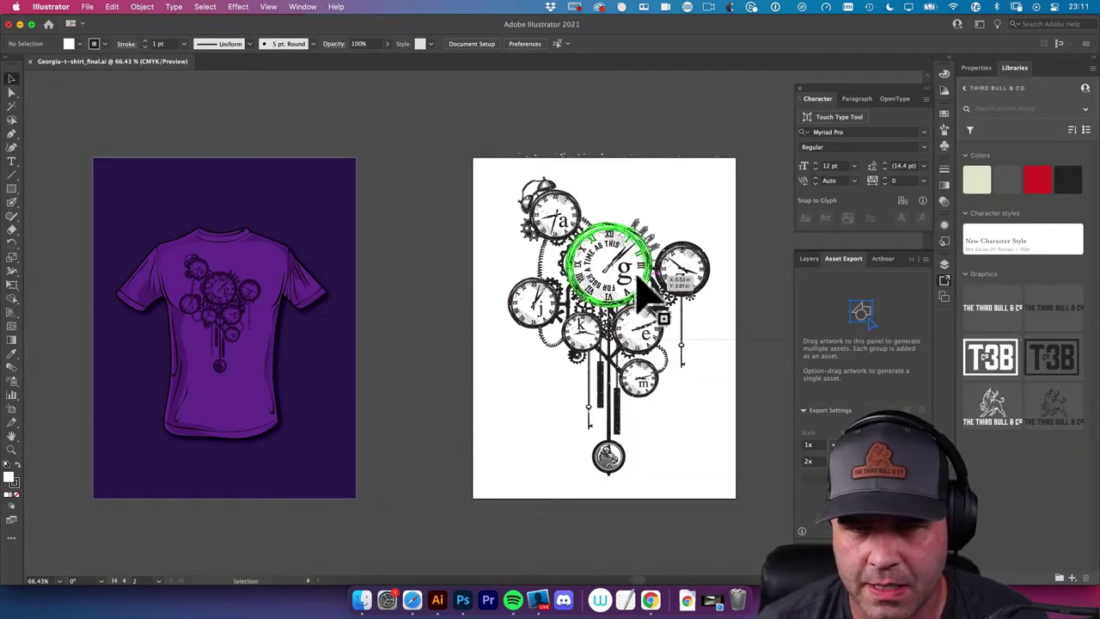
{"action": "left_click", "coordinate": [581, 331]}
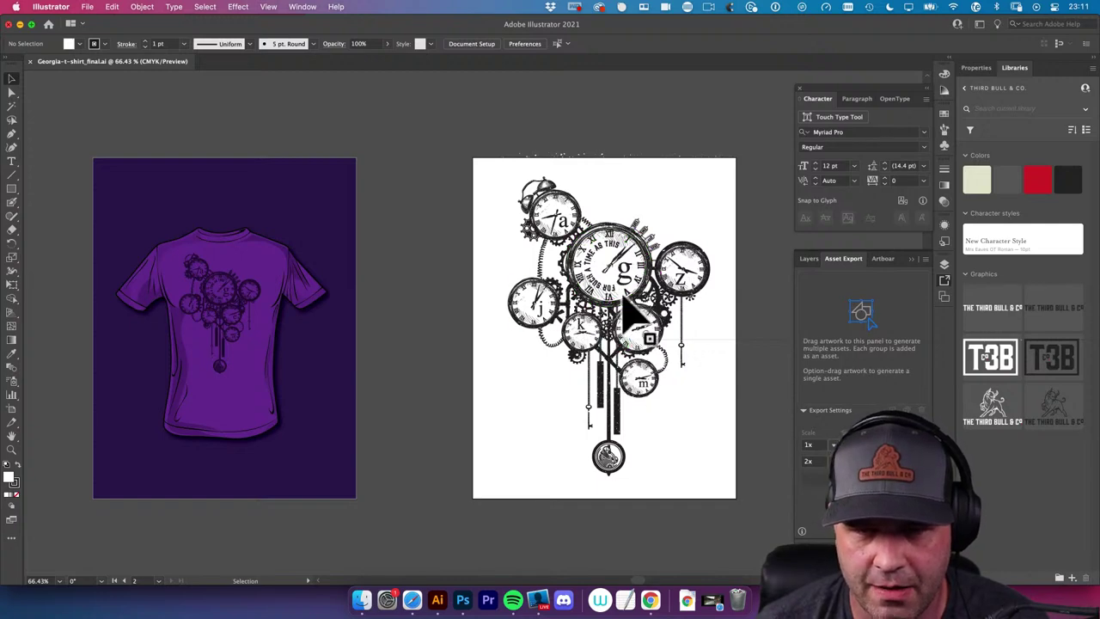
{"action": "scroll", "coordinate": [625, 293], "scroll_direction": "right", "scroll_amount": 4}
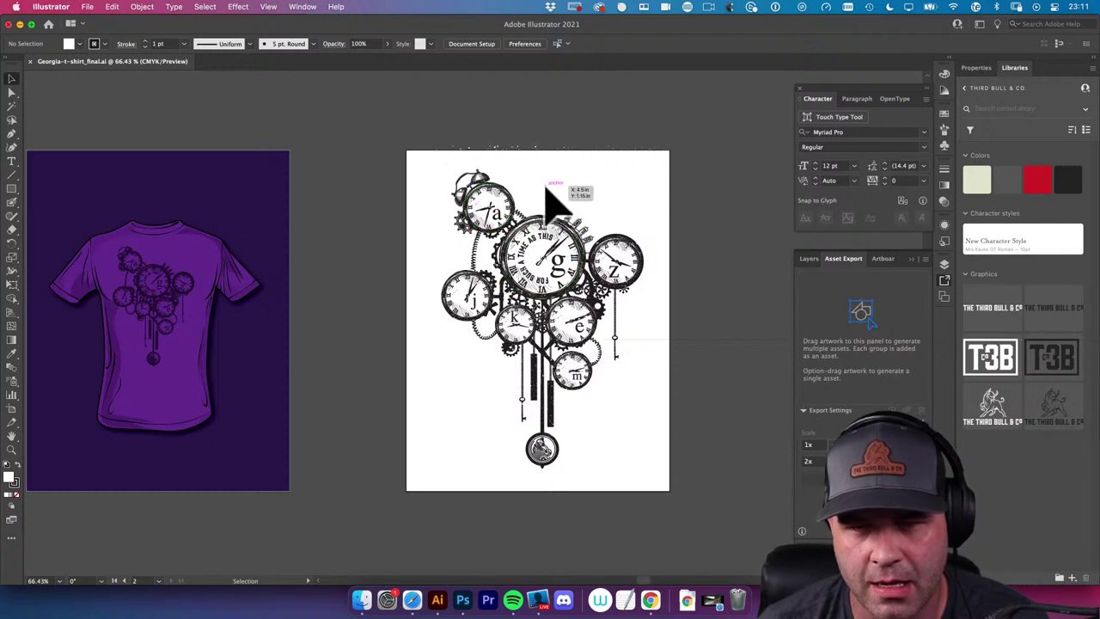
{"action": "scroll", "coordinate": [550, 189], "scroll_direction": "down", "scroll_amount": 1}
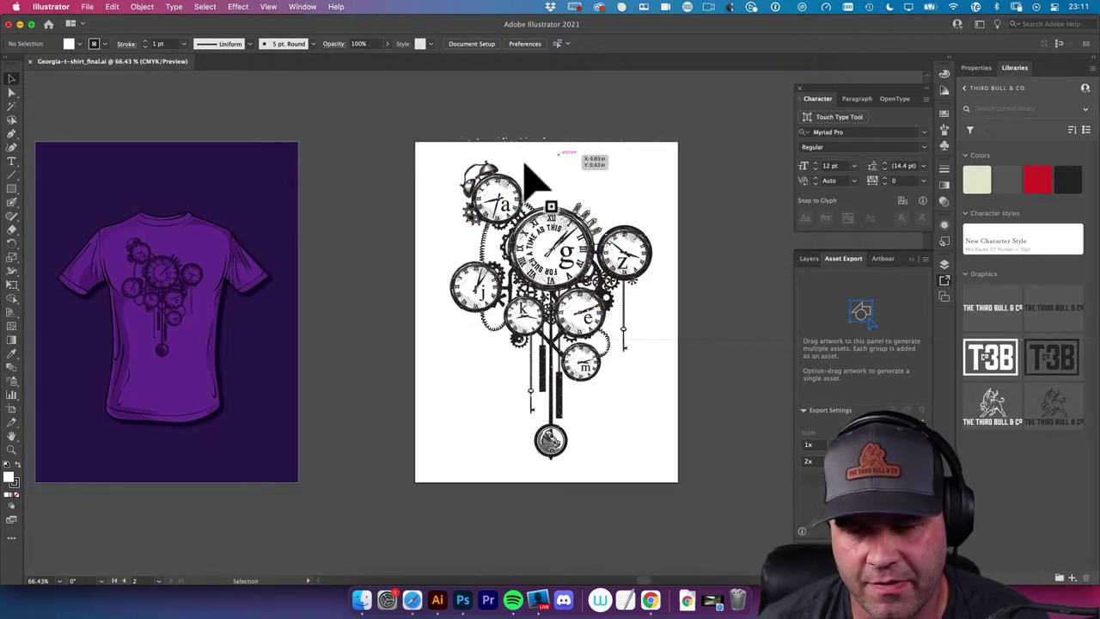
{"action": "scroll", "coordinate": [598, 288], "scroll_direction": "left", "scroll_amount": 3}
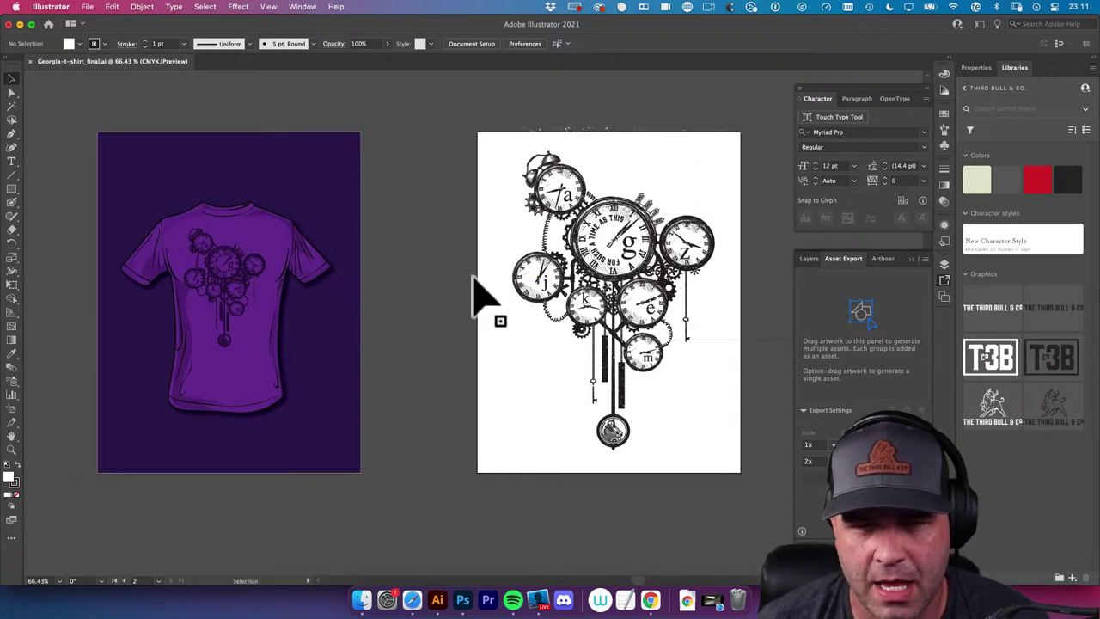
{"action": "left_click_drag", "start_coordinate": [474, 295], "coordinate": [477, 286]}
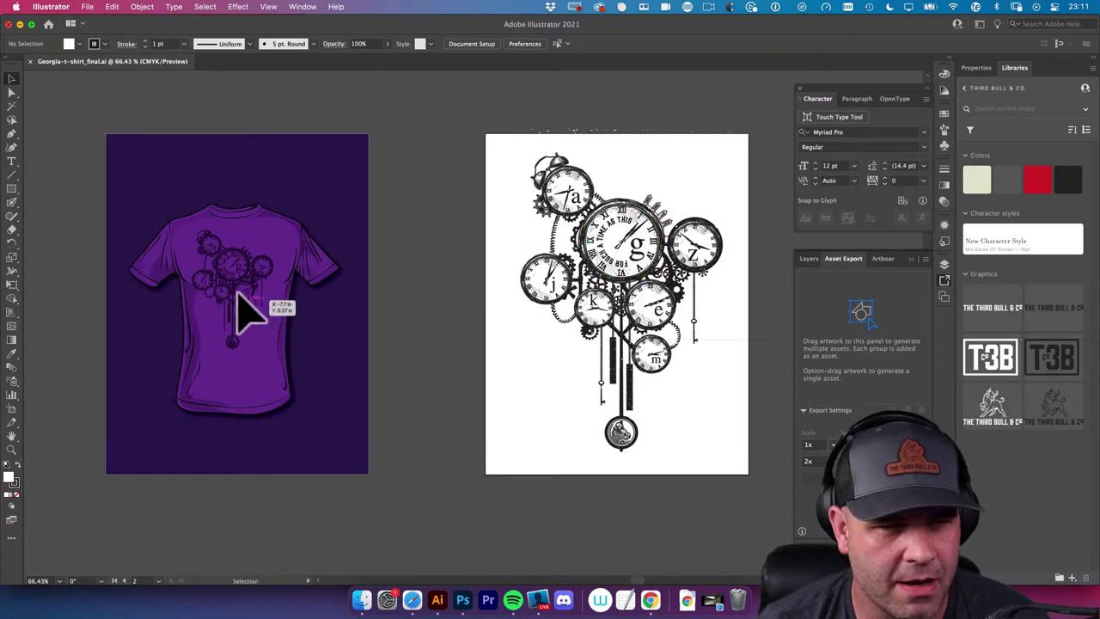
Zoom in on the purple T-shirt mockup's chest print, then pan to the clock artwork
{"action": "left_click_drag", "start_coordinate": [217, 285], "coordinate": [421, 305]}
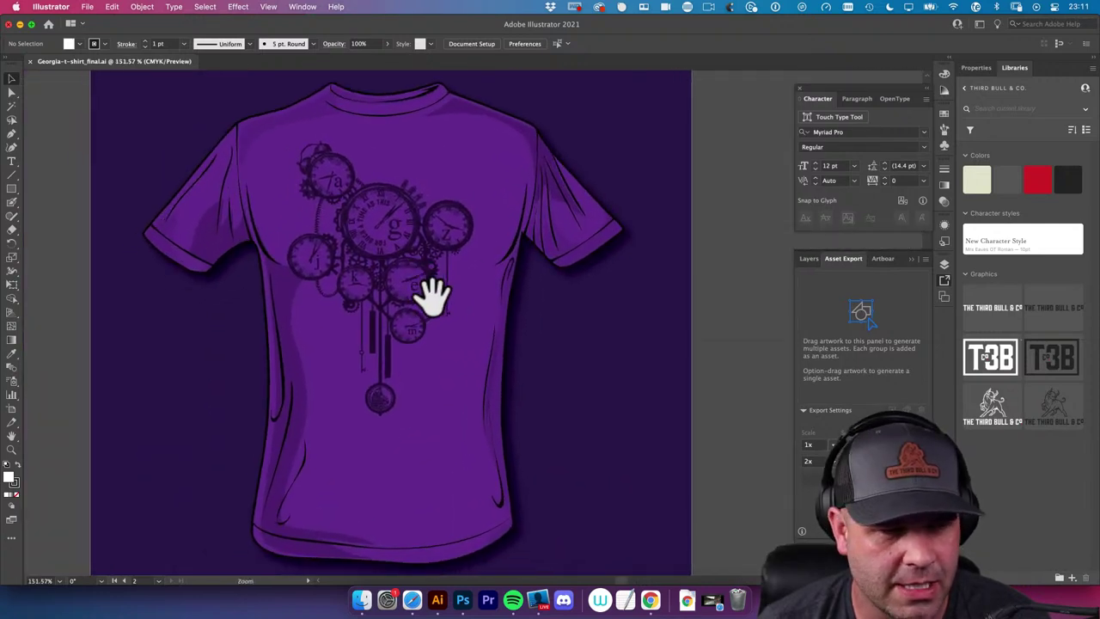
{"action": "left_click", "coordinate": [419, 296], "text": "alt+super"}
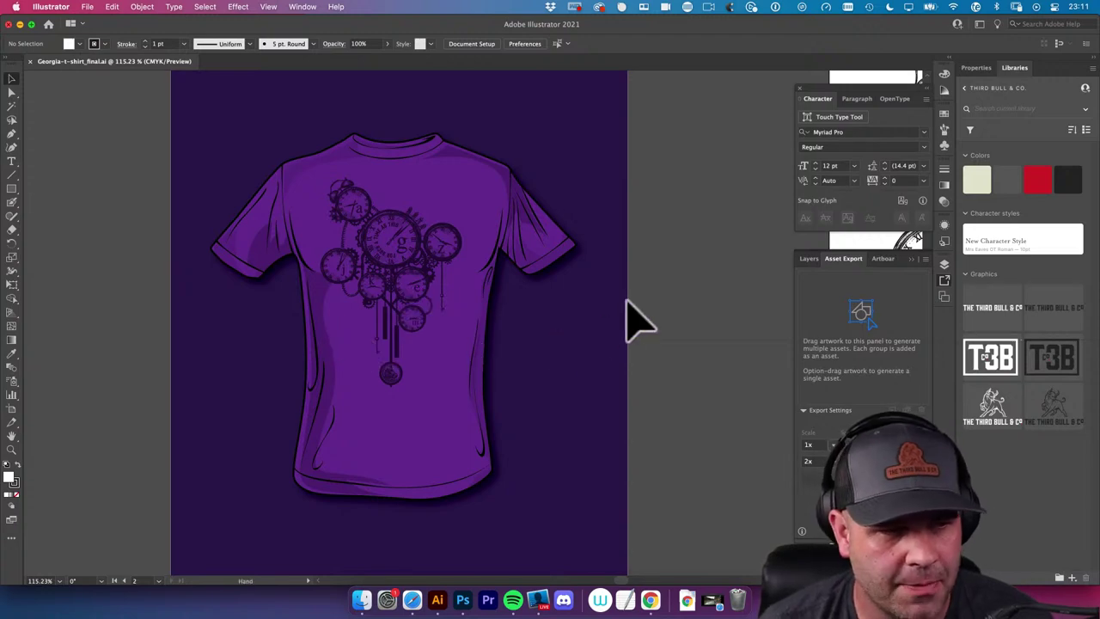
{"action": "left_click_drag", "start_coordinate": [615, 305], "coordinate": [265, 300]}
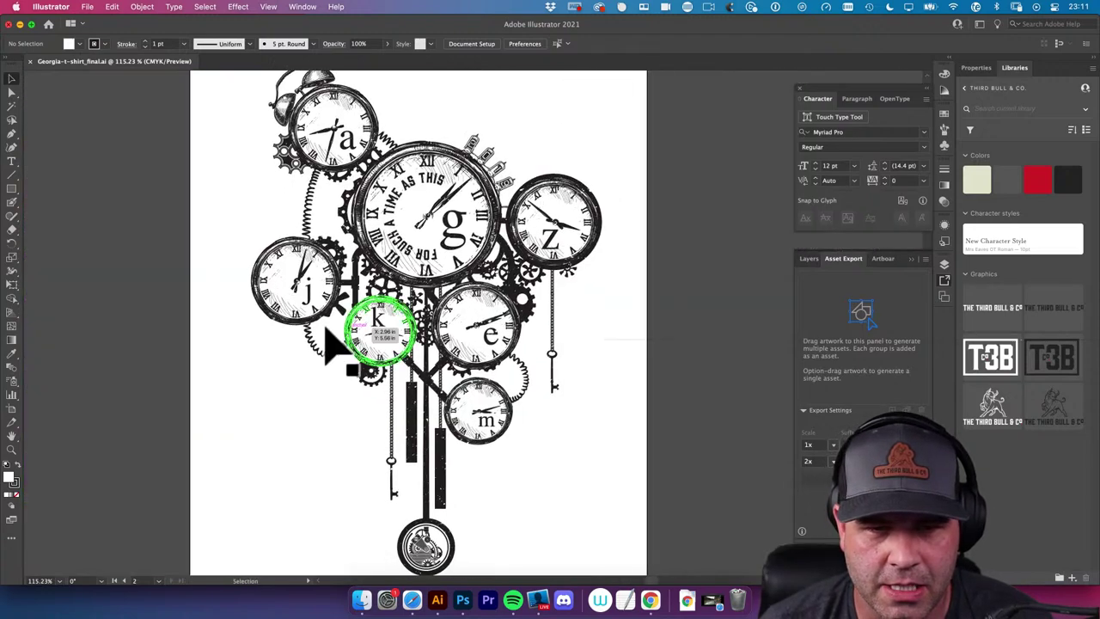
{"action": "left_click", "coordinate": [494, 326], "text": "alt+super"}
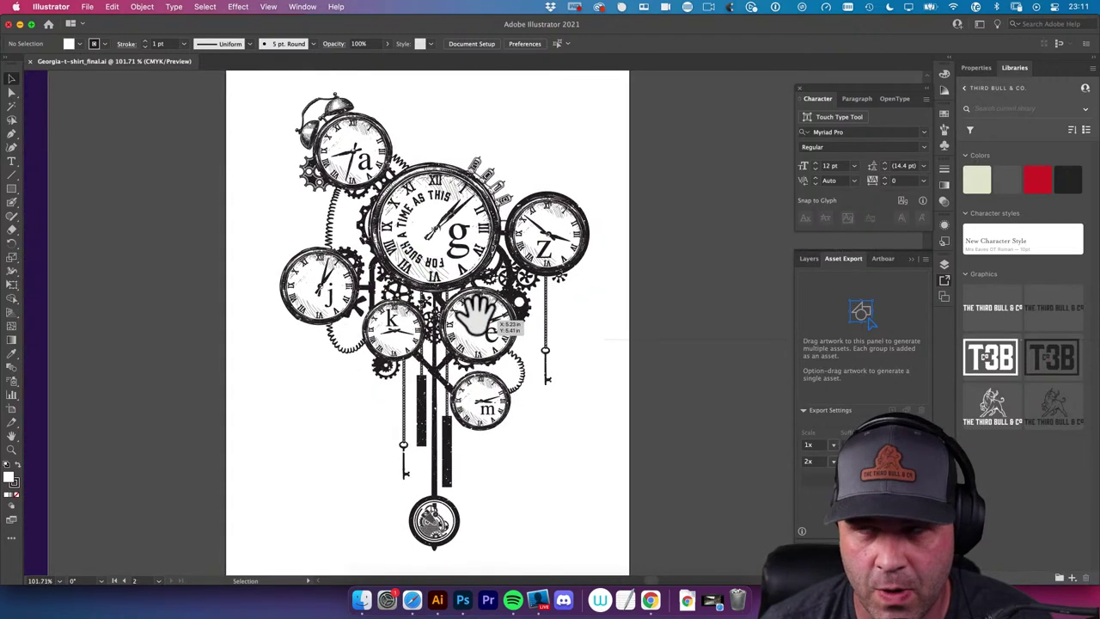
{"action": "left_click", "coordinate": [361, 601]}
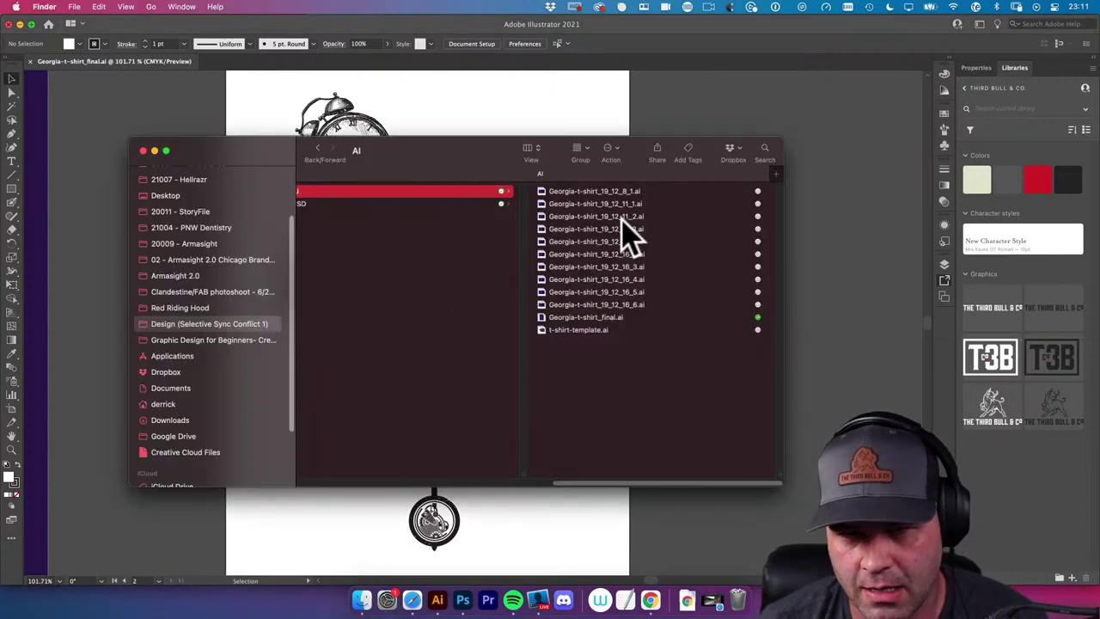
Go up from the AI folder to the project folder and open FILES SENT > FINALS
{"action": "scroll", "coordinate": [640, 239], "scroll_direction": "left", "scroll_amount": 3}
{"action": "scroll", "coordinate": [630, 236], "scroll_direction": "left", "scroll_amount": 5}
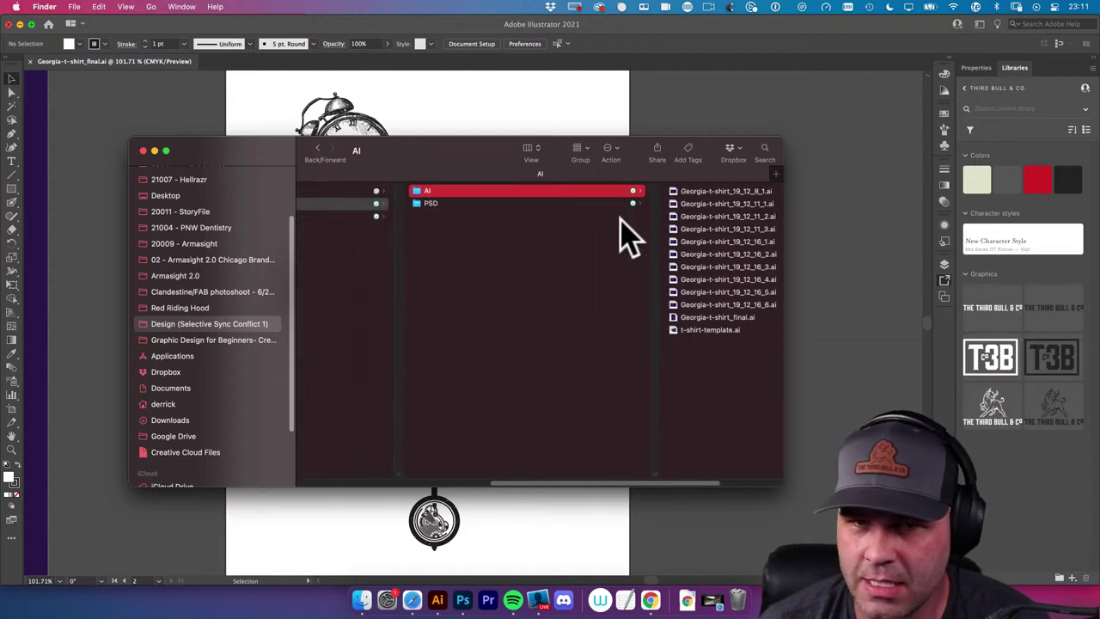
{"action": "scroll", "coordinate": [622, 233], "scroll_direction": "left", "scroll_amount": 6}
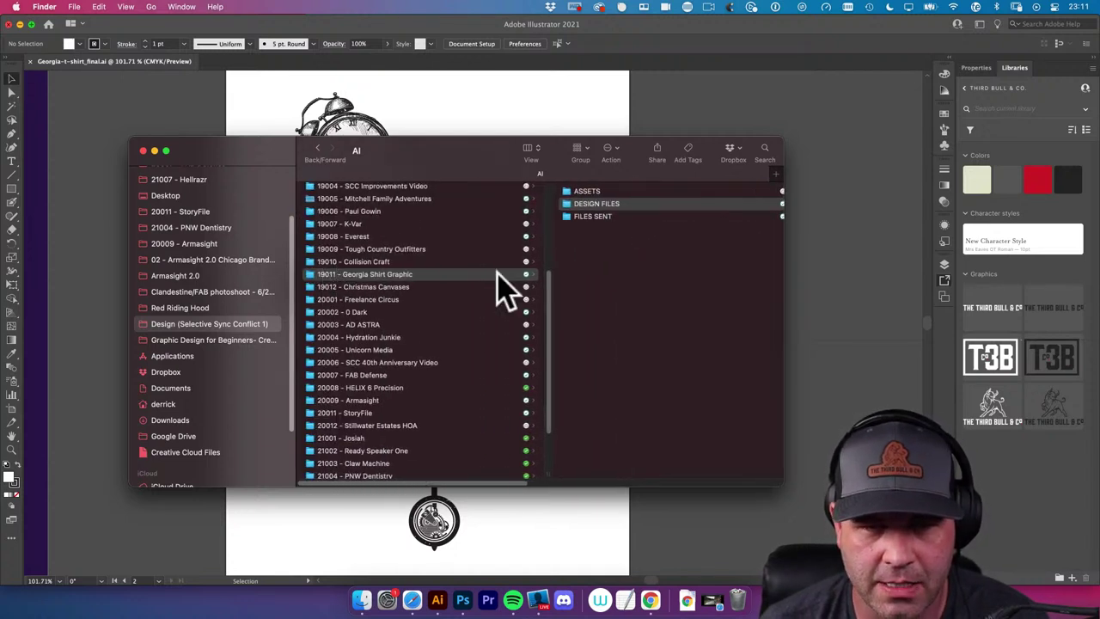
{"action": "scroll", "coordinate": [569, 266], "scroll_direction": "right", "scroll_amount": 10}
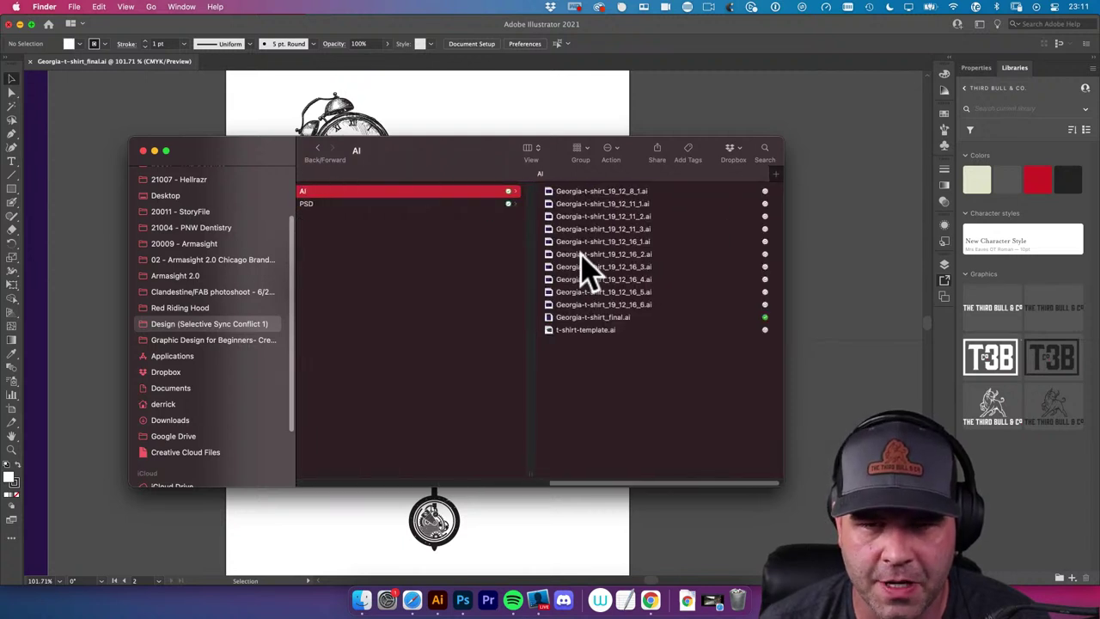
{"action": "scroll", "coordinate": [581, 268], "scroll_direction": "left", "scroll_amount": 2}
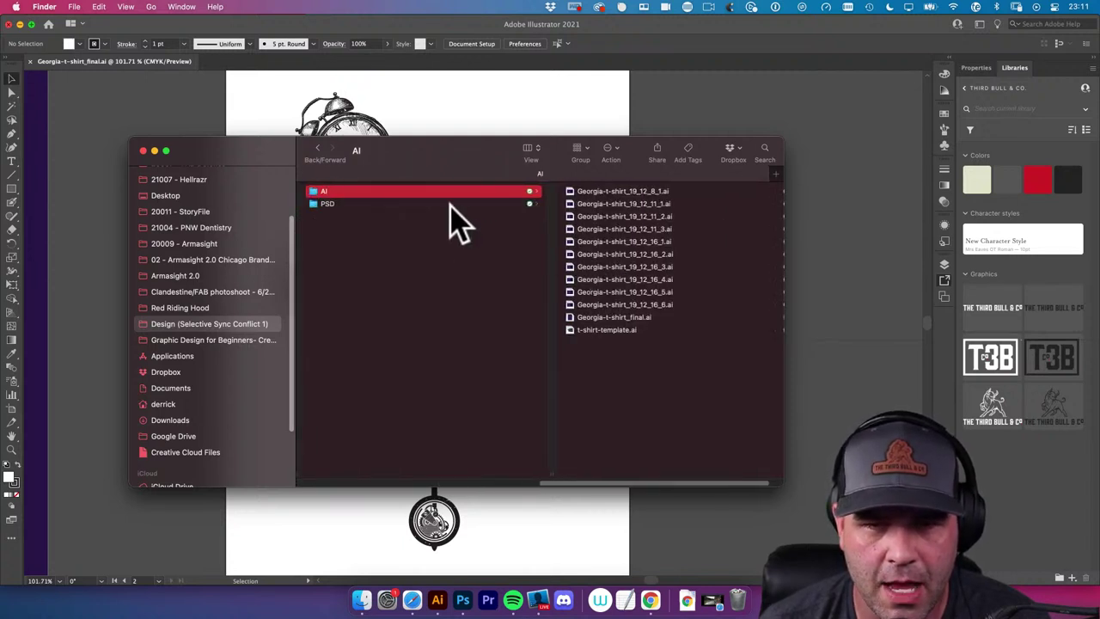
{"action": "scroll", "coordinate": [454, 219], "scroll_direction": "left", "scroll_amount": 6}
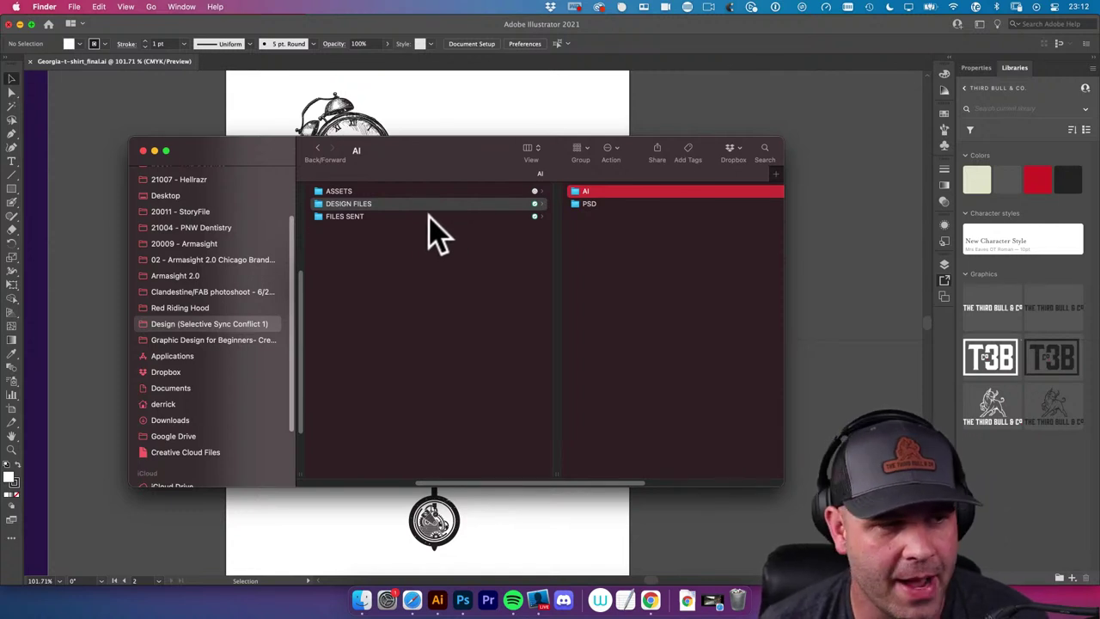
{"action": "left_click", "coordinate": [428, 217]}
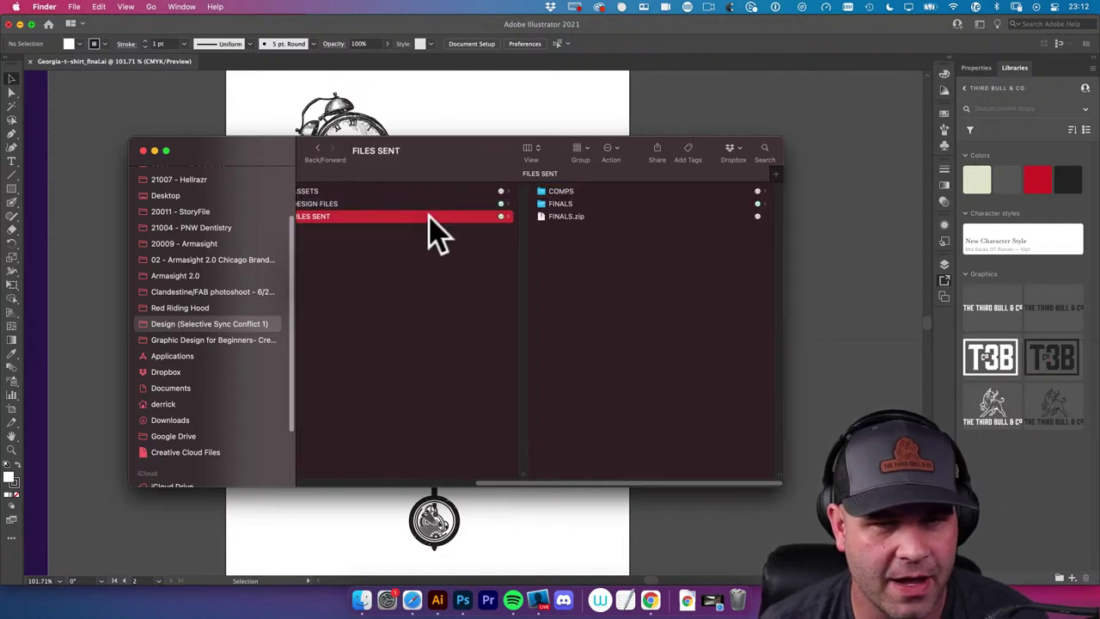
{"action": "left_click", "coordinate": [572, 206]}
{"action": "scroll", "coordinate": [343, 228], "scroll_direction": "left", "scroll_amount": 2}
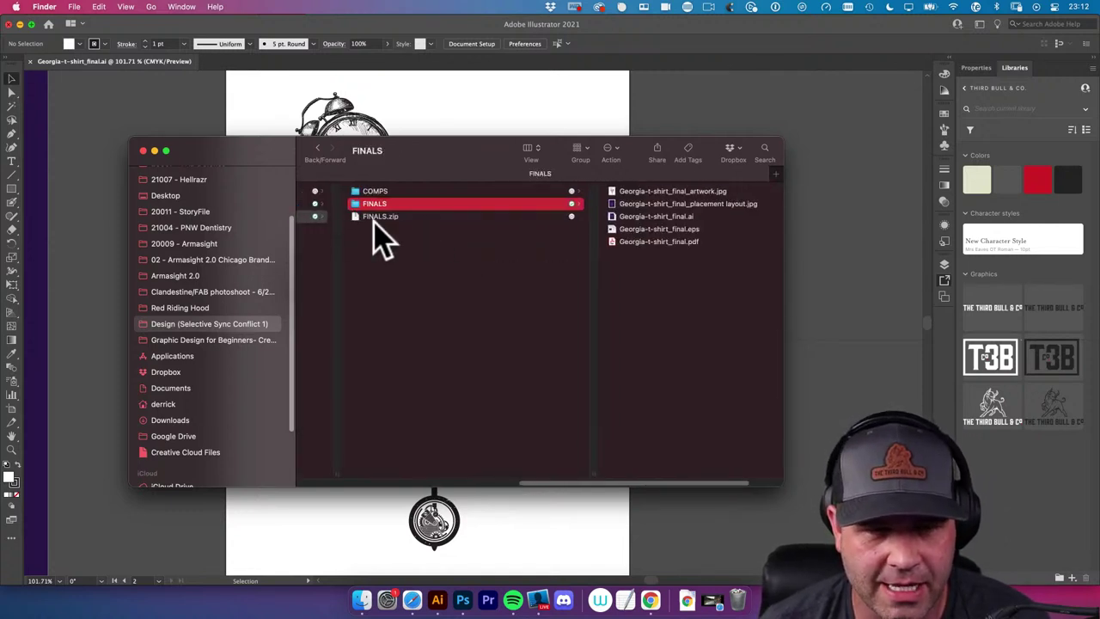
{"action": "scroll", "coordinate": [403, 230], "scroll_direction": "right", "scroll_amount": 2}
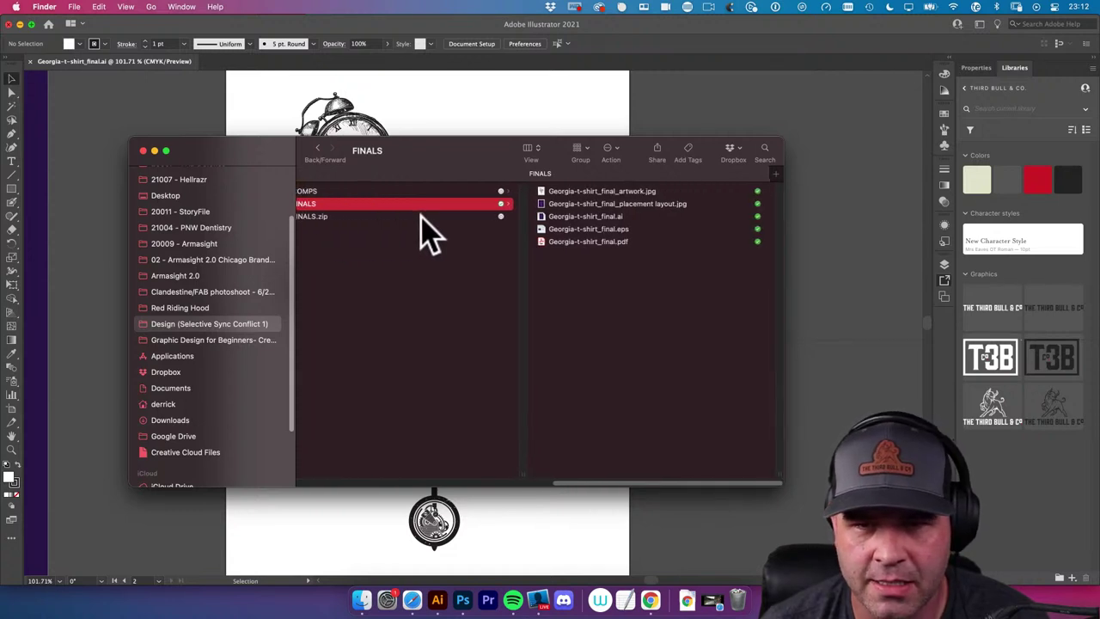
Quick Look the final artwork JPG and the placement layout JPG
{"action": "left_click", "coordinate": [572, 192]}
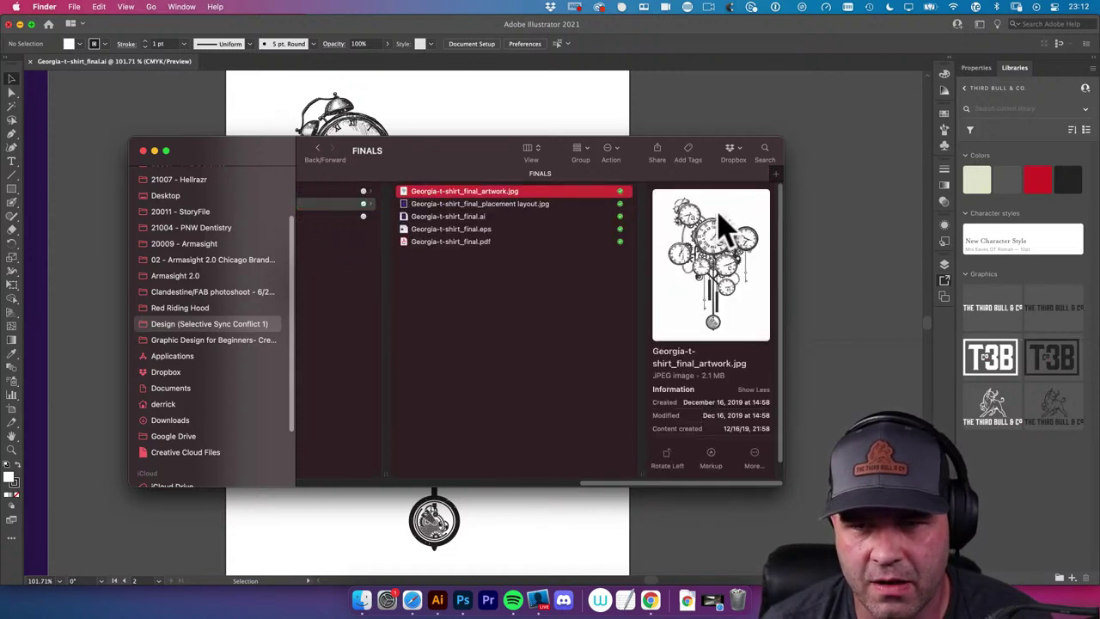
{"action": "key", "text": "space"}
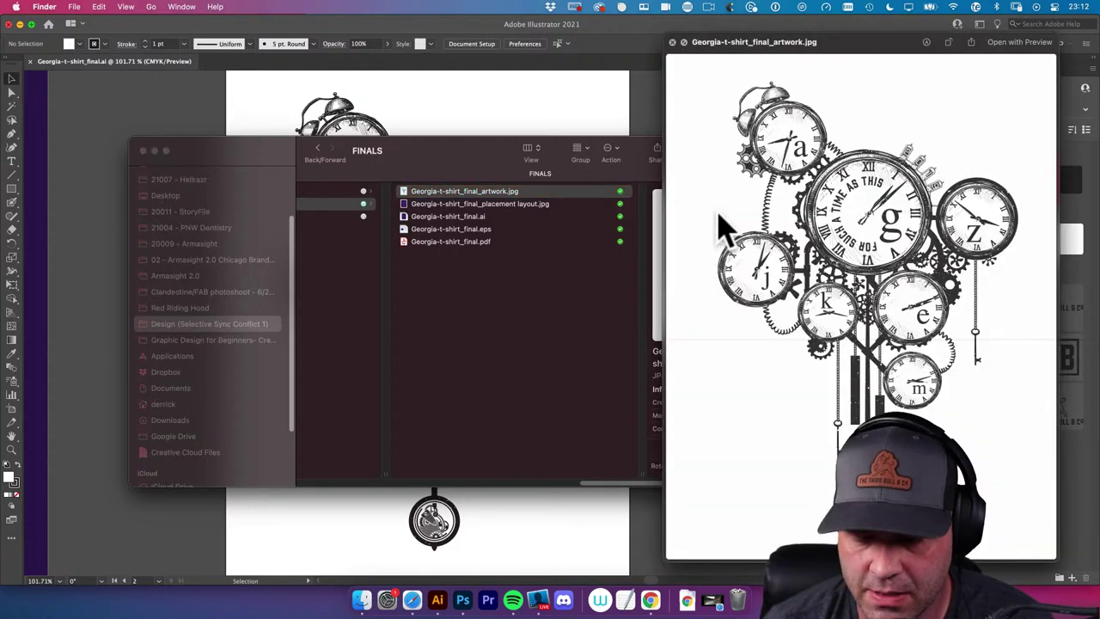
{"action": "key", "text": "space"}
{"action": "key", "text": "Down"}
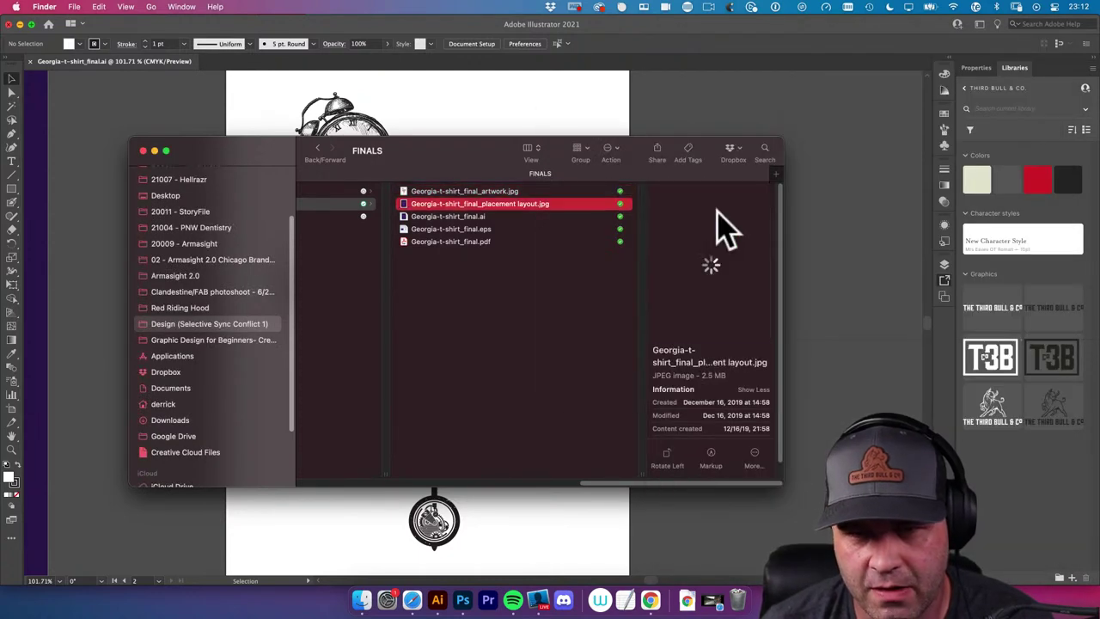
{"action": "key", "text": "space"}
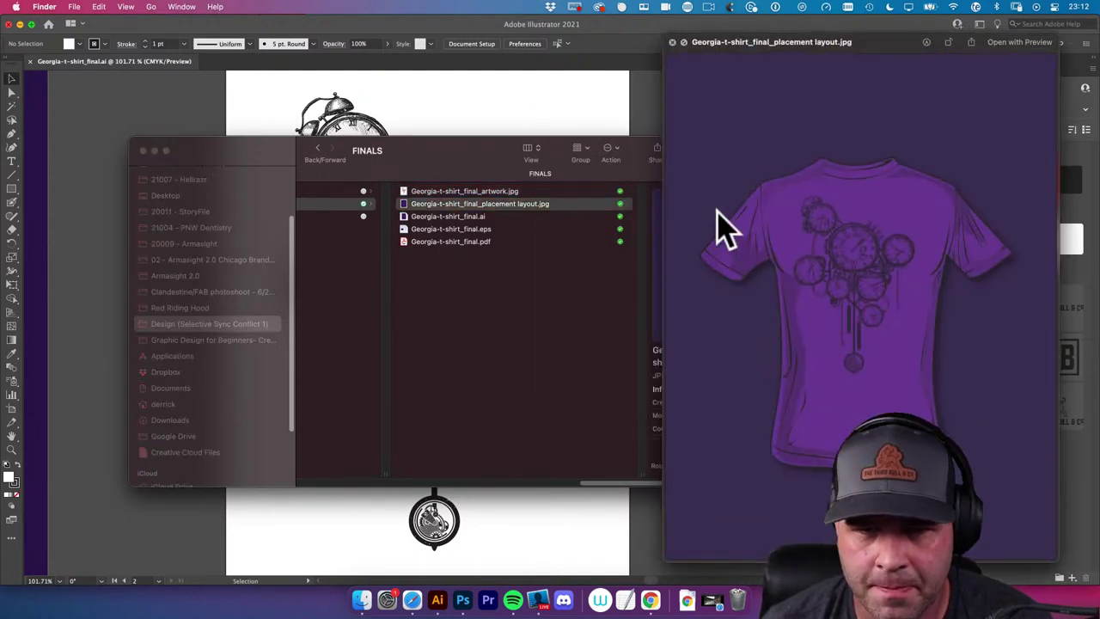
{"action": "key", "text": "space"}
Preview both pages of the final PDF, then return to the FINALS folder
{"action": "key", "text": "Down"}
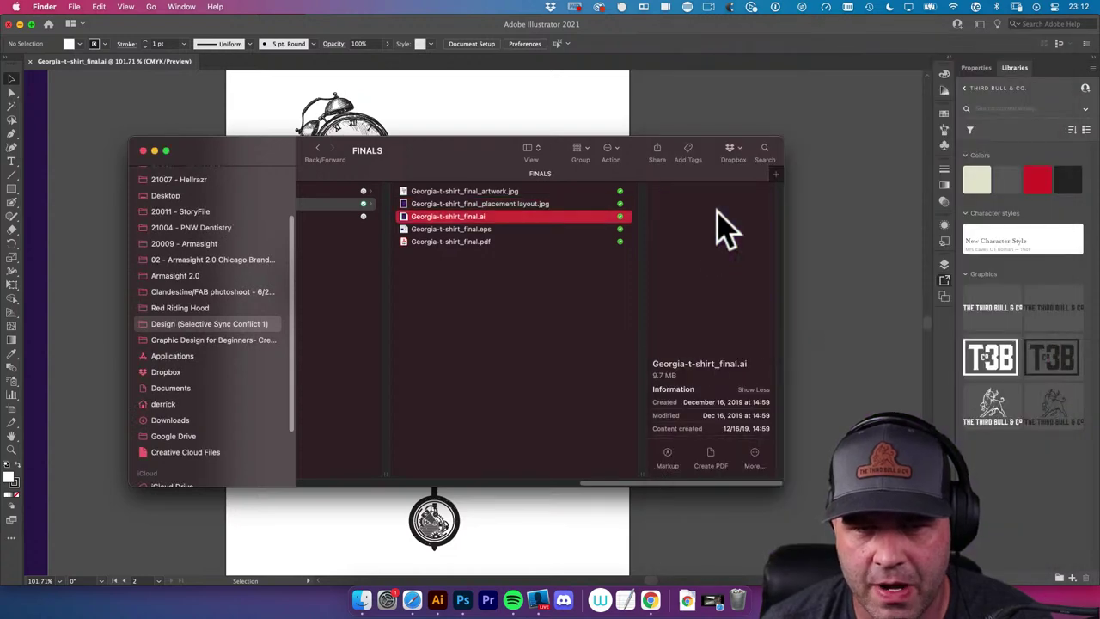
{"action": "key", "text": "Down"}
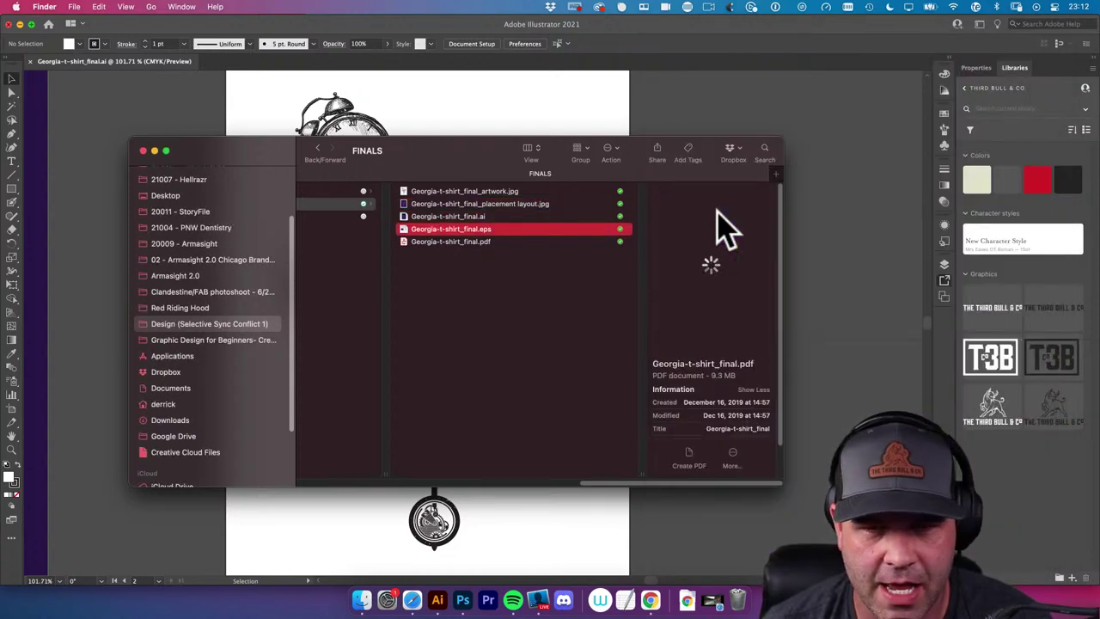
{"action": "key", "text": "Down"}
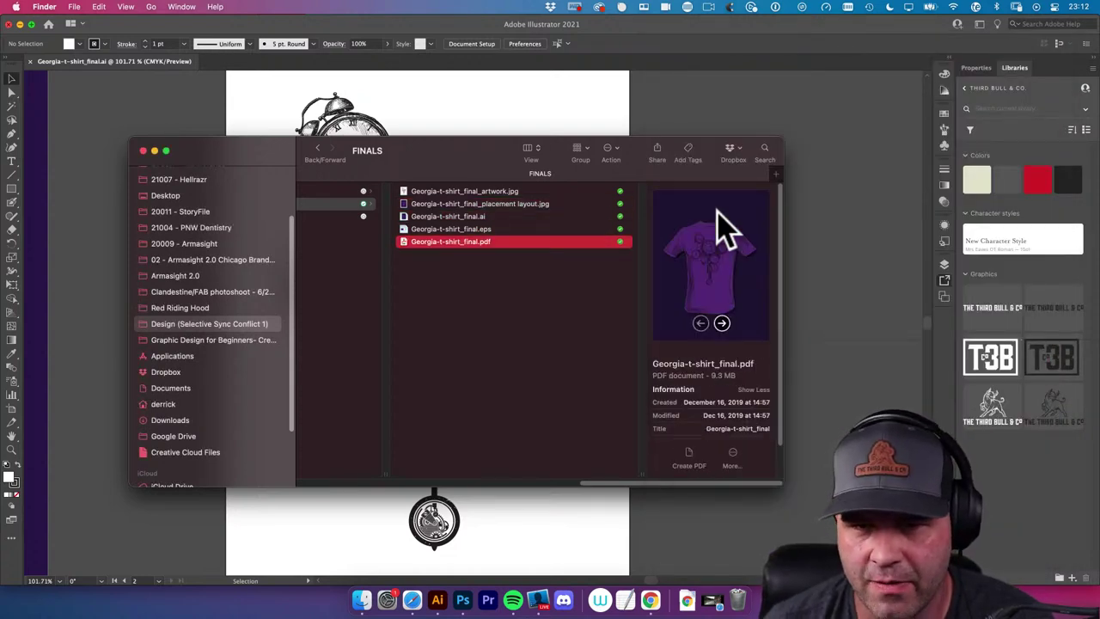
{"action": "key", "text": "space"}
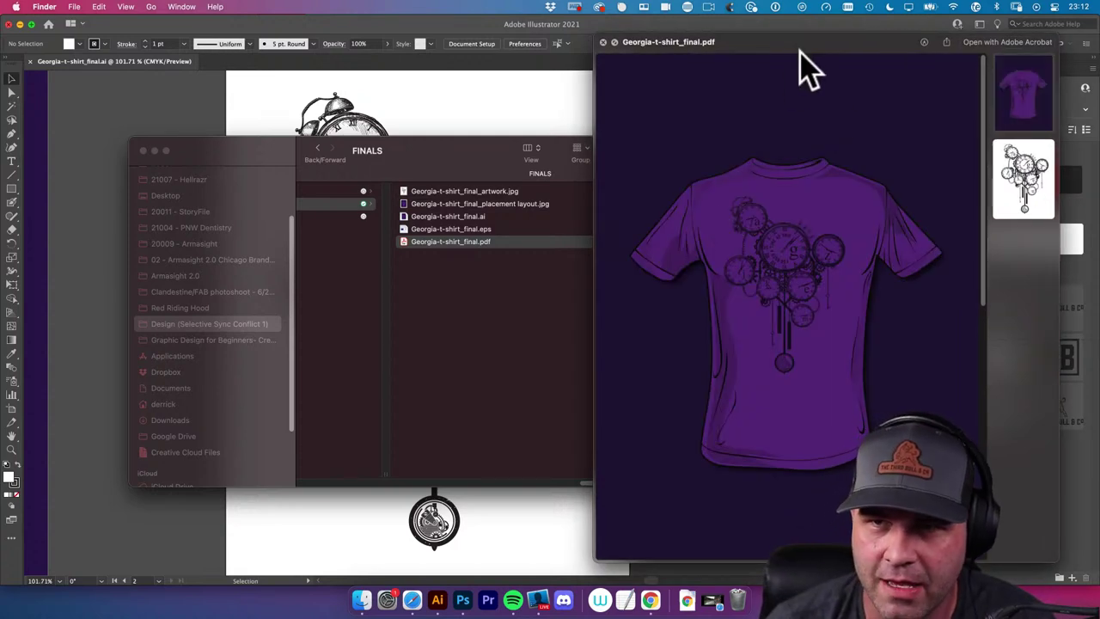
{"action": "left_click", "coordinate": [932, 172]}
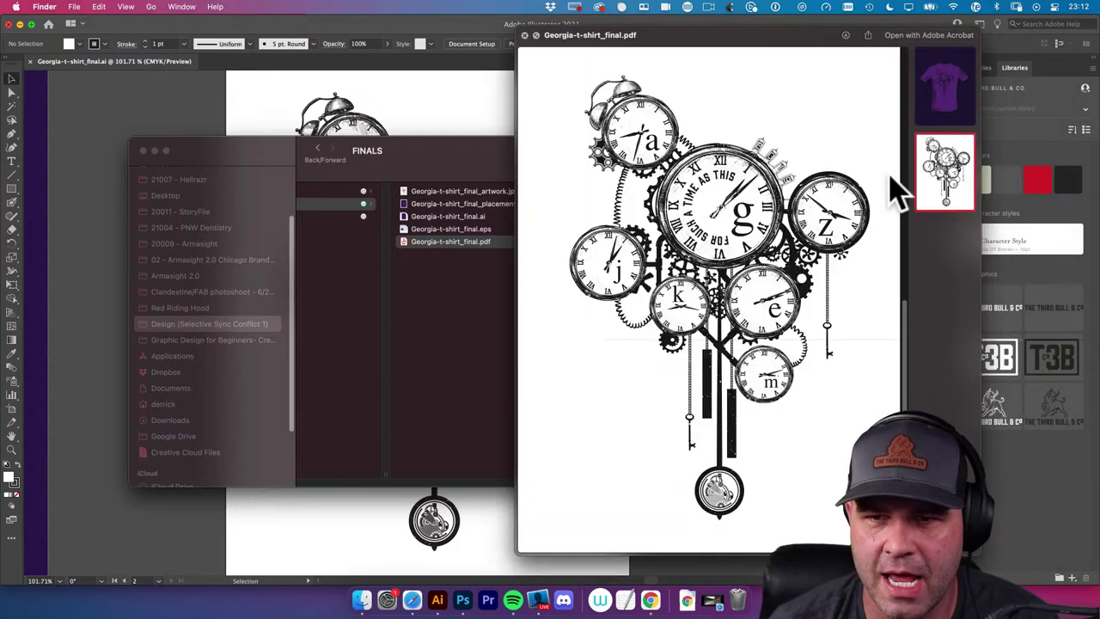
{"action": "left_click", "coordinate": [953, 121]}
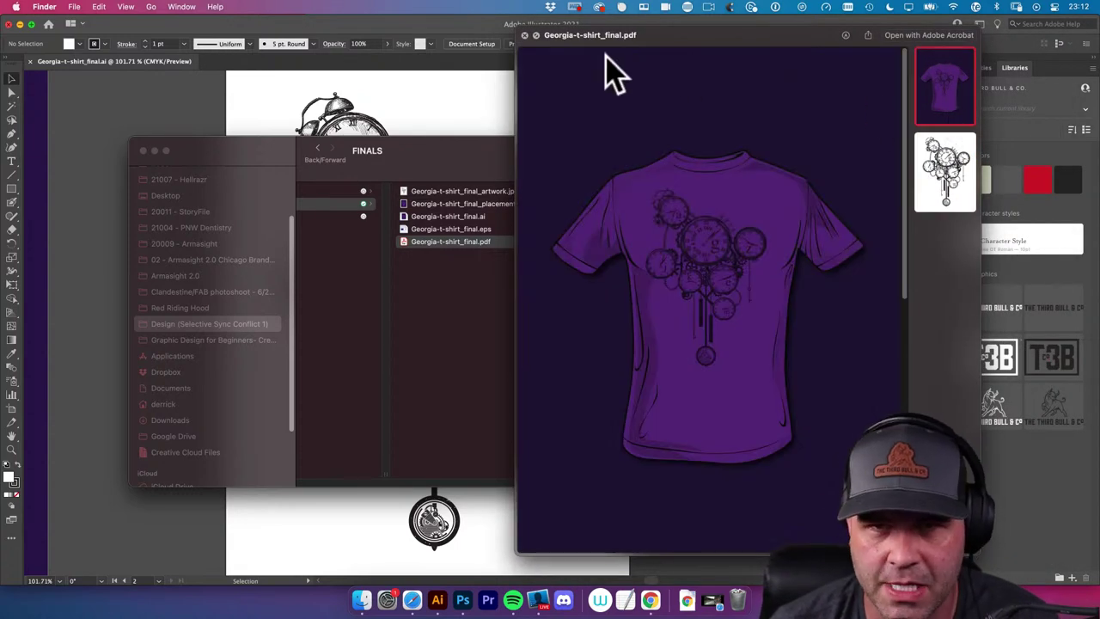
{"action": "left_click", "coordinate": [525, 36]}
{"action": "key", "text": "Left"}
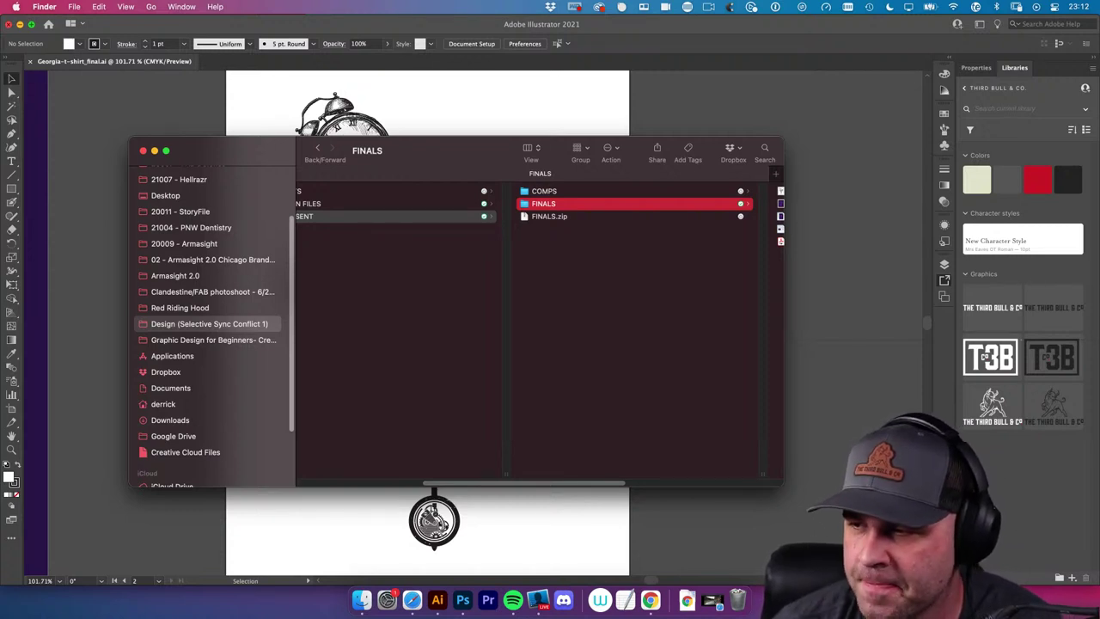
Move the Finder window aside and close Georgia-t-shirt_final.ai in Illustrator with Cmd+W
{"action": "key", "text": "super+Tab"}
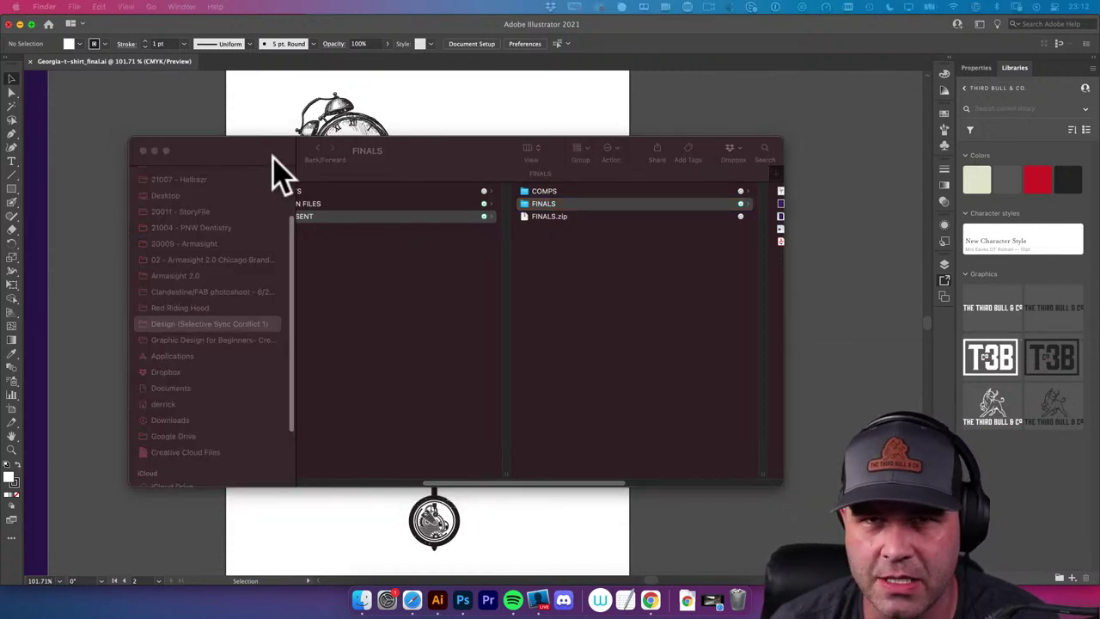
{"action": "left_click_drag", "start_coordinate": [269, 160], "coordinate": [222, 159]}
{"action": "key", "text": "super+Tab"}
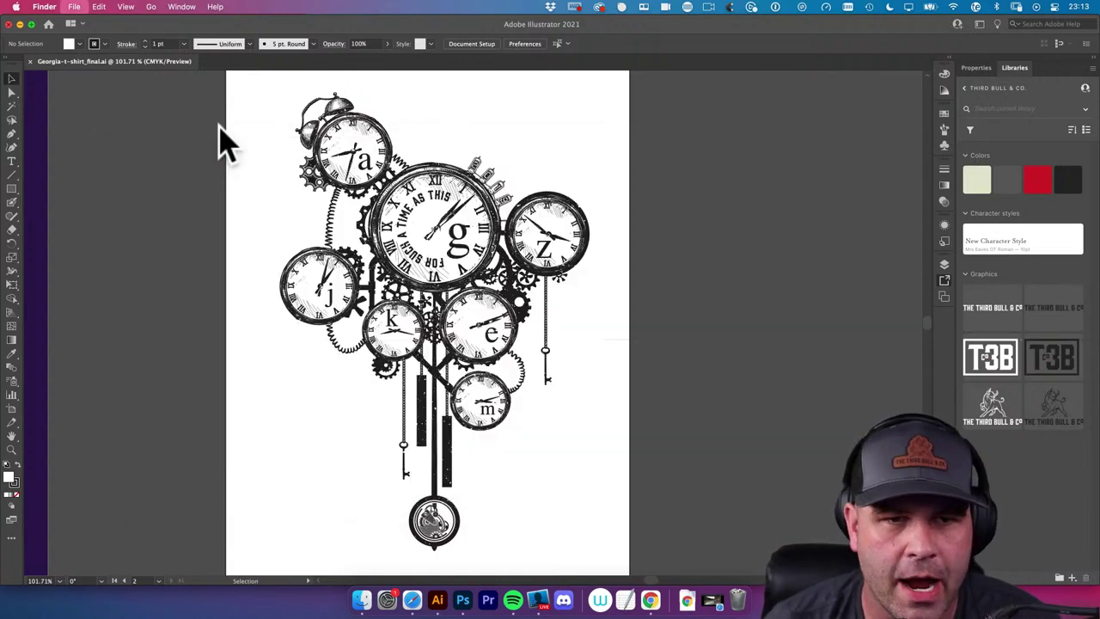
{"action": "key", "text": "super+w"}
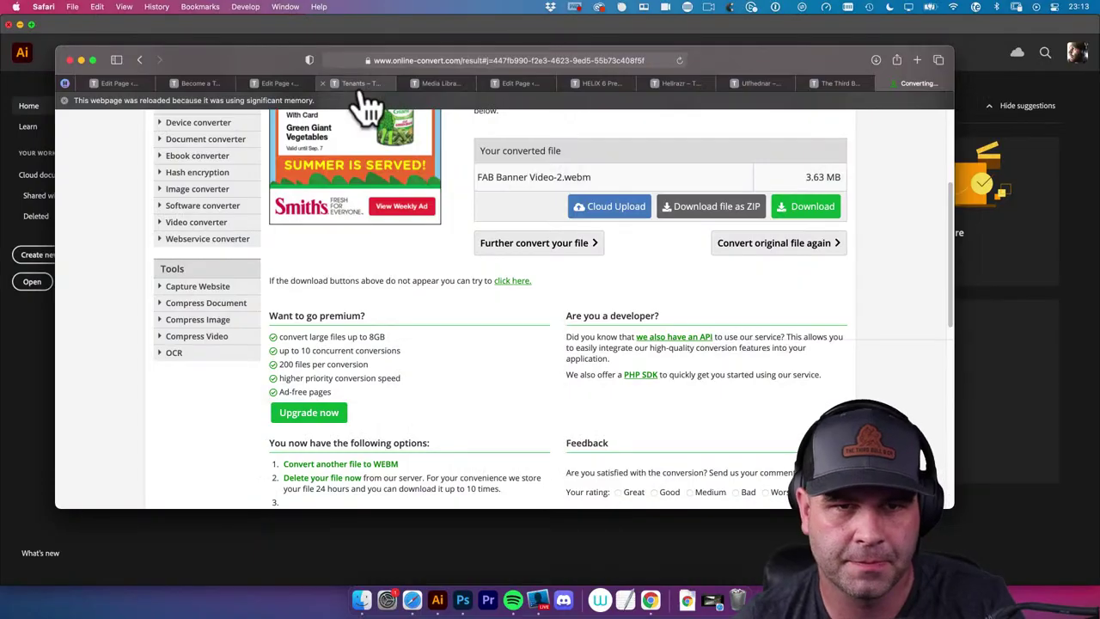
Cycle through the Safari tabs back to the online-convert result page
{"action": "left_click", "coordinate": [359, 84]}
{"action": "left_click", "coordinate": [438, 84]}
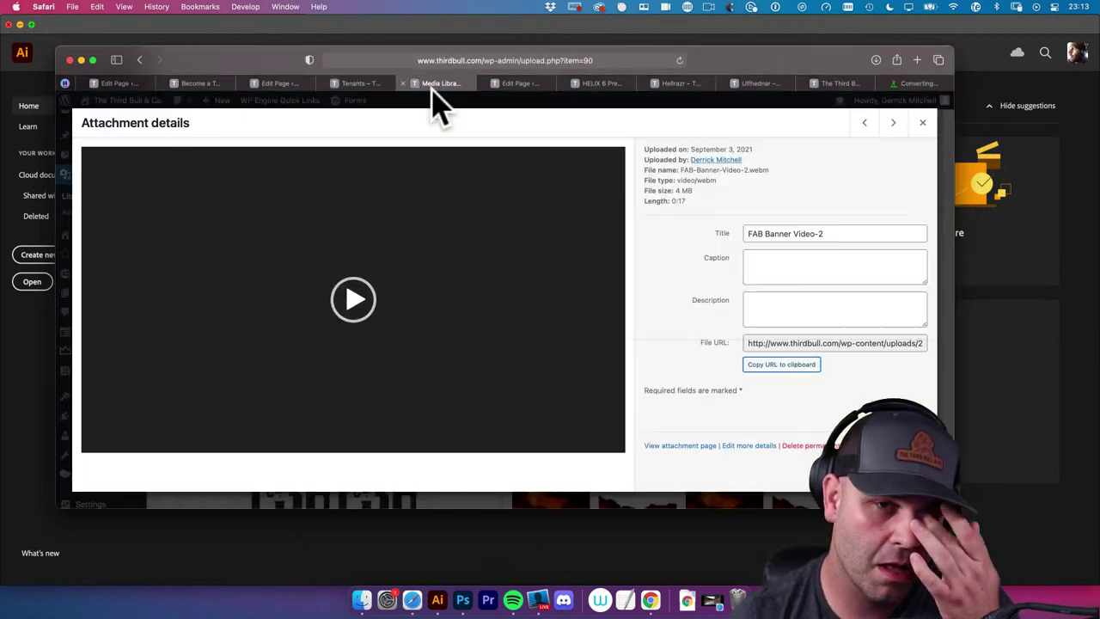
{"action": "left_click", "coordinate": [524, 84]}
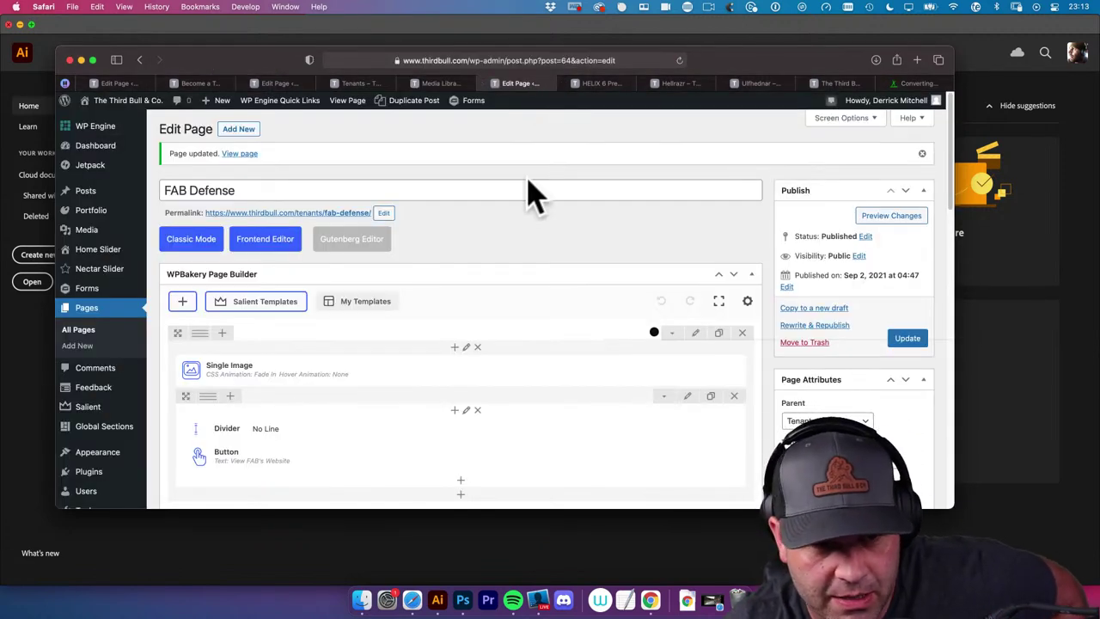
{"action": "left_click", "coordinate": [601, 83]}
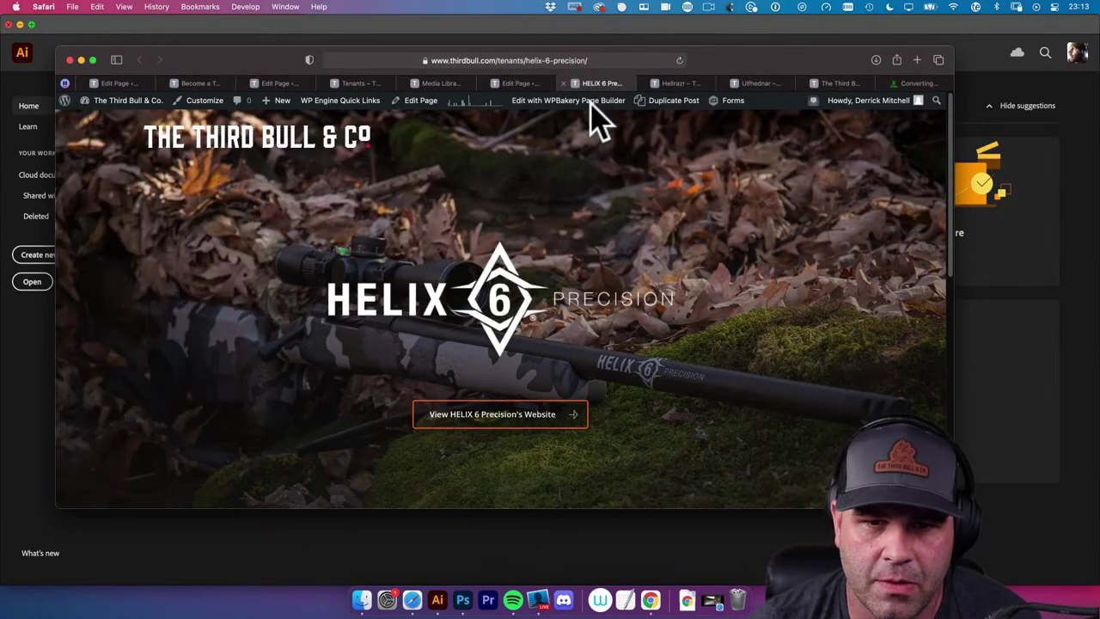
{"action": "left_click", "coordinate": [910, 83]}
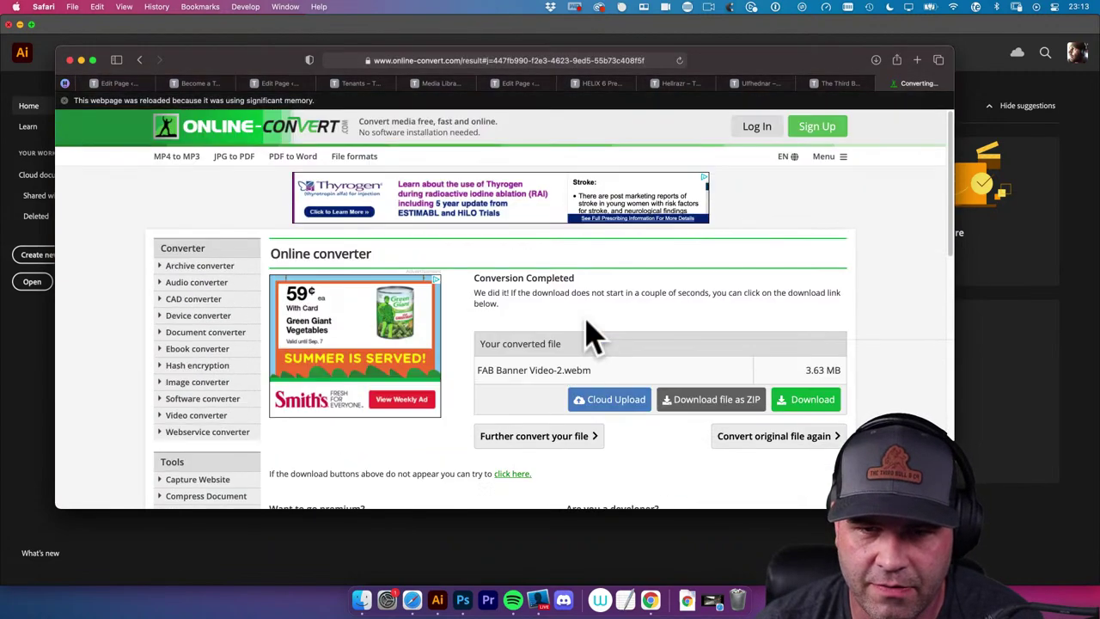
Open the Video converter list and choose Convert To OGV
{"action": "scroll", "coordinate": [584, 335], "scroll_direction": "down", "scroll_amount": 3}
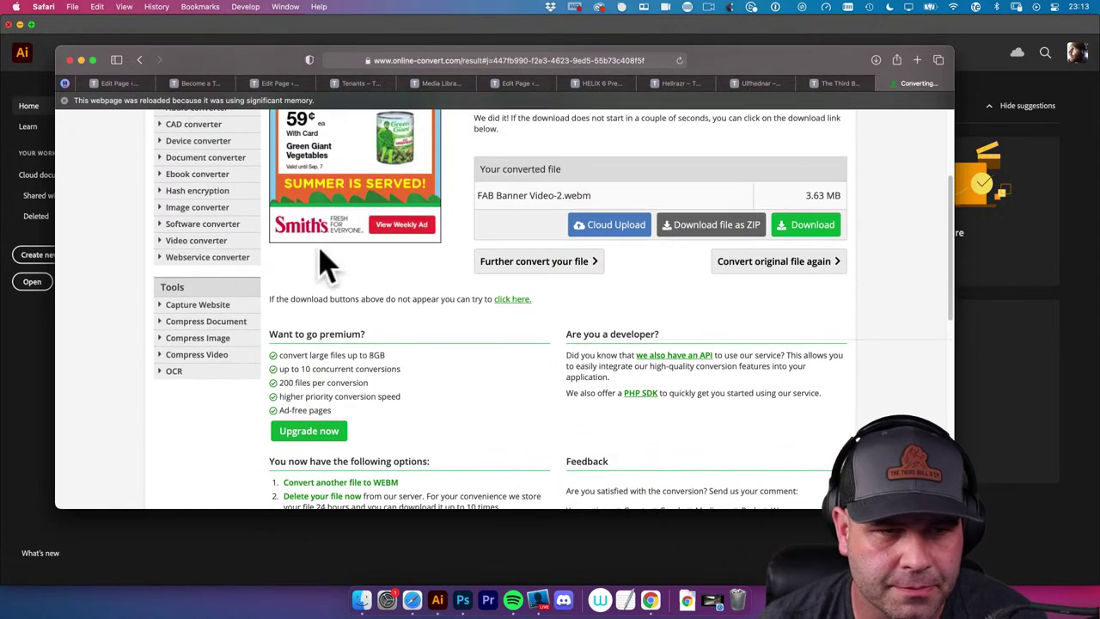
{"action": "left_click", "coordinate": [215, 242]}
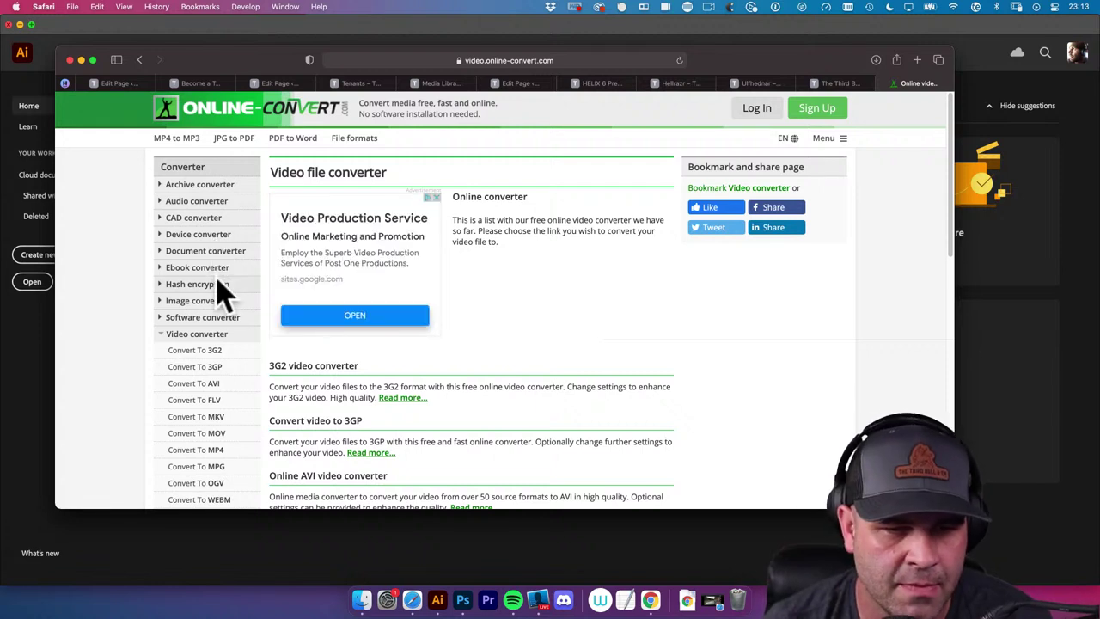
{"action": "scroll", "coordinate": [220, 289], "scroll_direction": "down", "scroll_amount": 2}
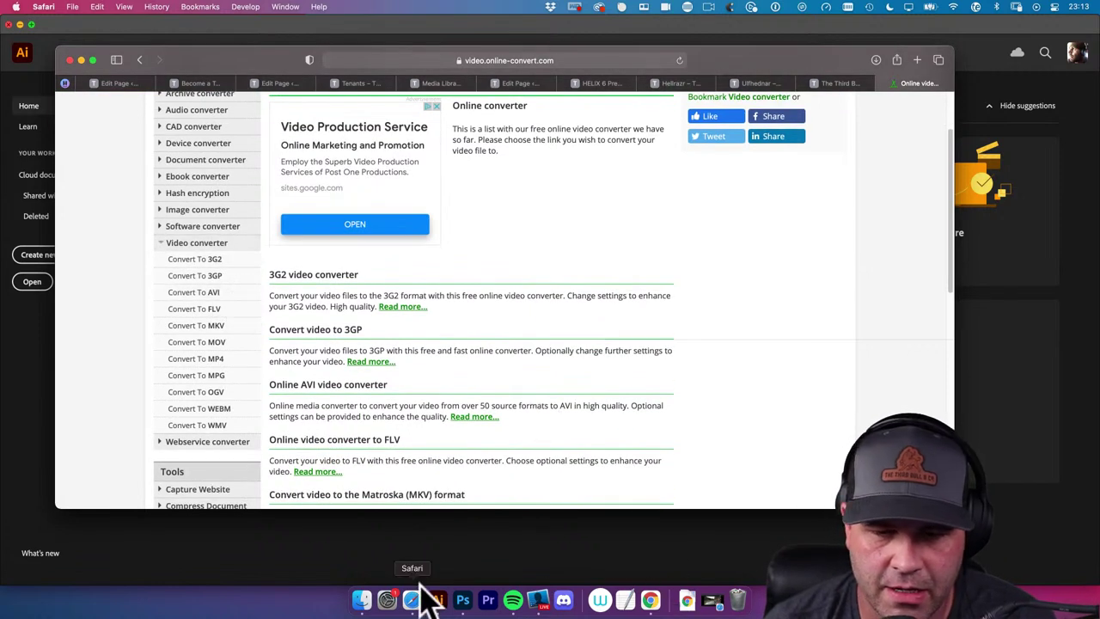
{"action": "left_click", "coordinate": [208, 394]}
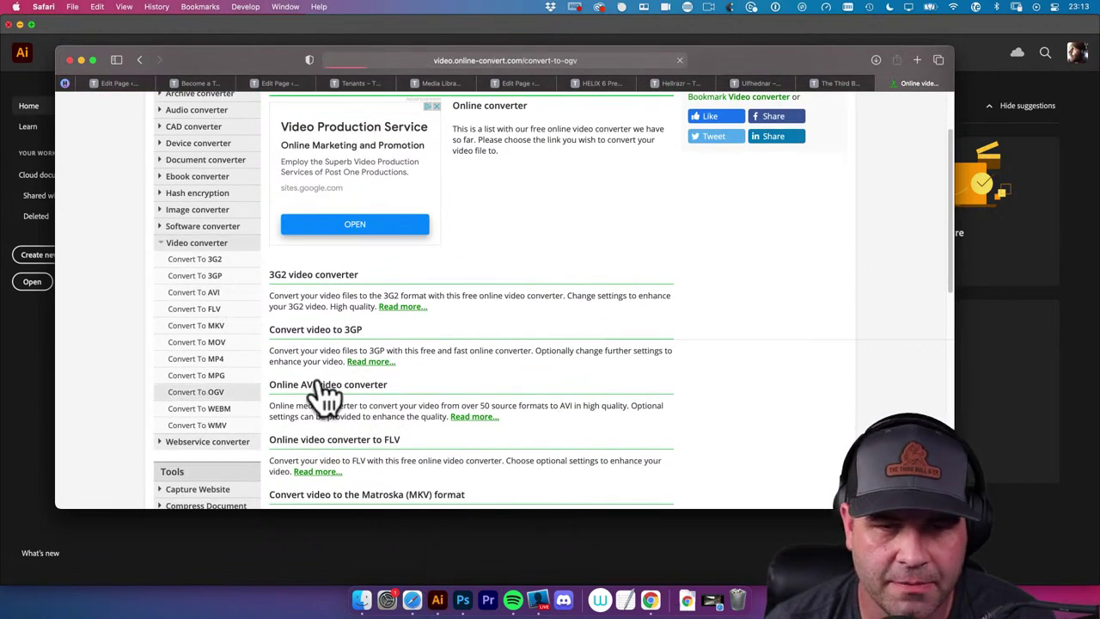
Locate the Helix 6 Precision Banner Video-2.mp4 in Finder via recent downloads
{"action": "left_click", "coordinate": [362, 597]}
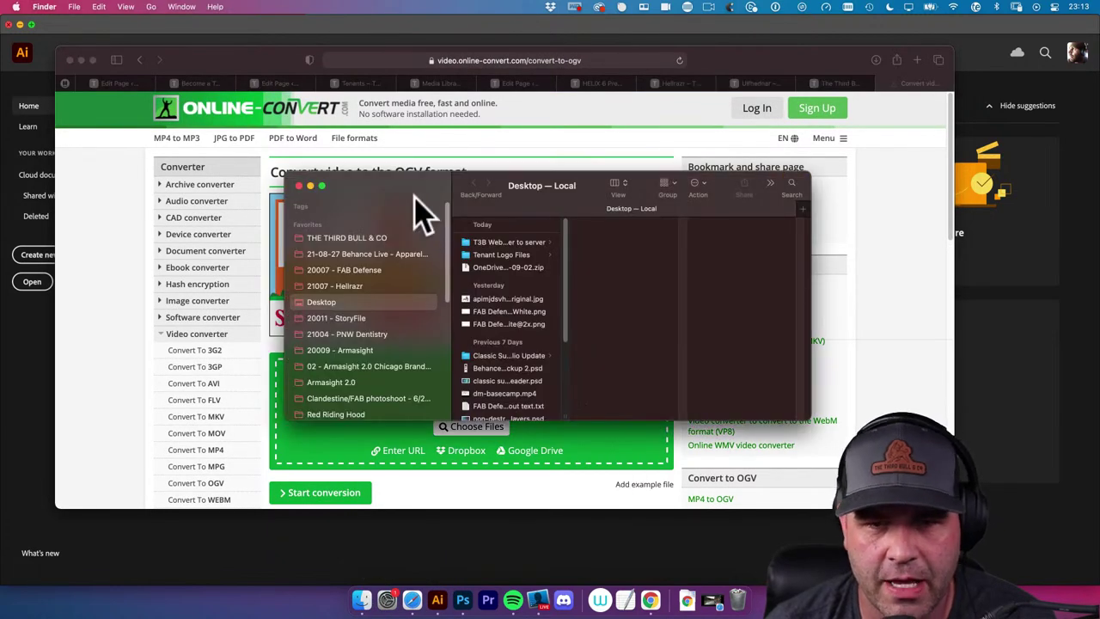
{"action": "left_click_drag", "start_coordinate": [413, 198], "coordinate": [545, 296]}
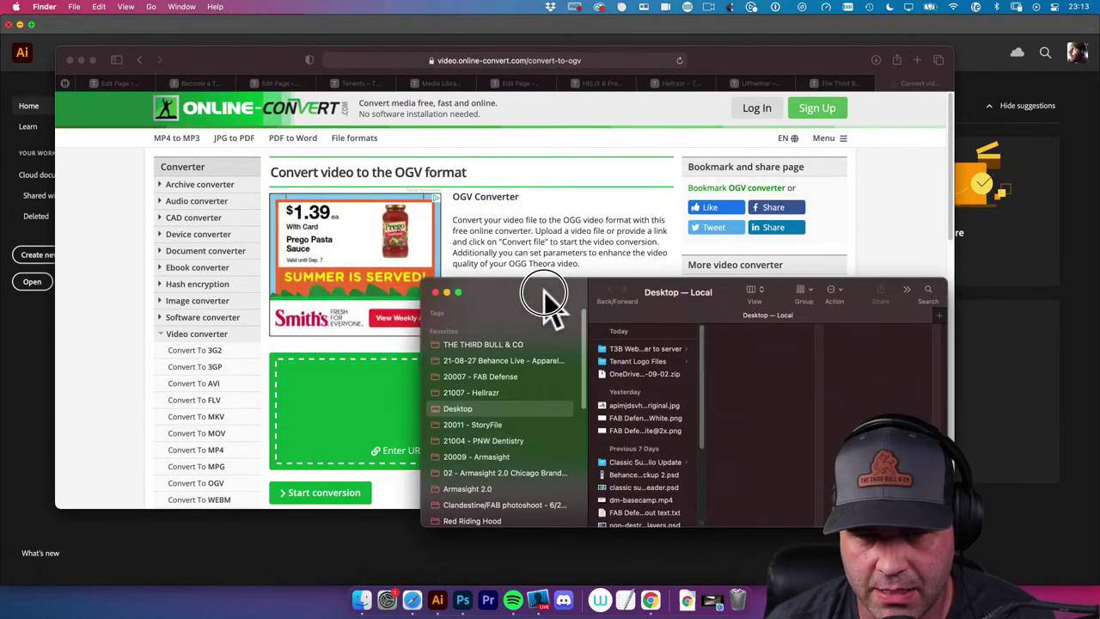
{"action": "scroll", "coordinate": [506, 481], "scroll_direction": "down", "scroll_amount": 3}
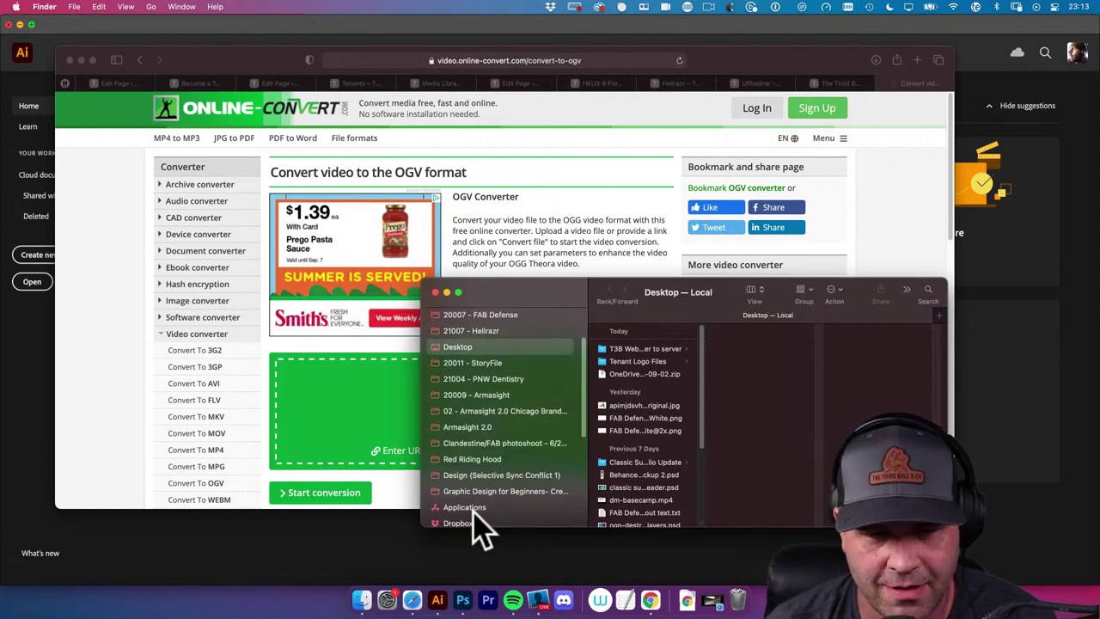
{"action": "key", "text": "super+w"}
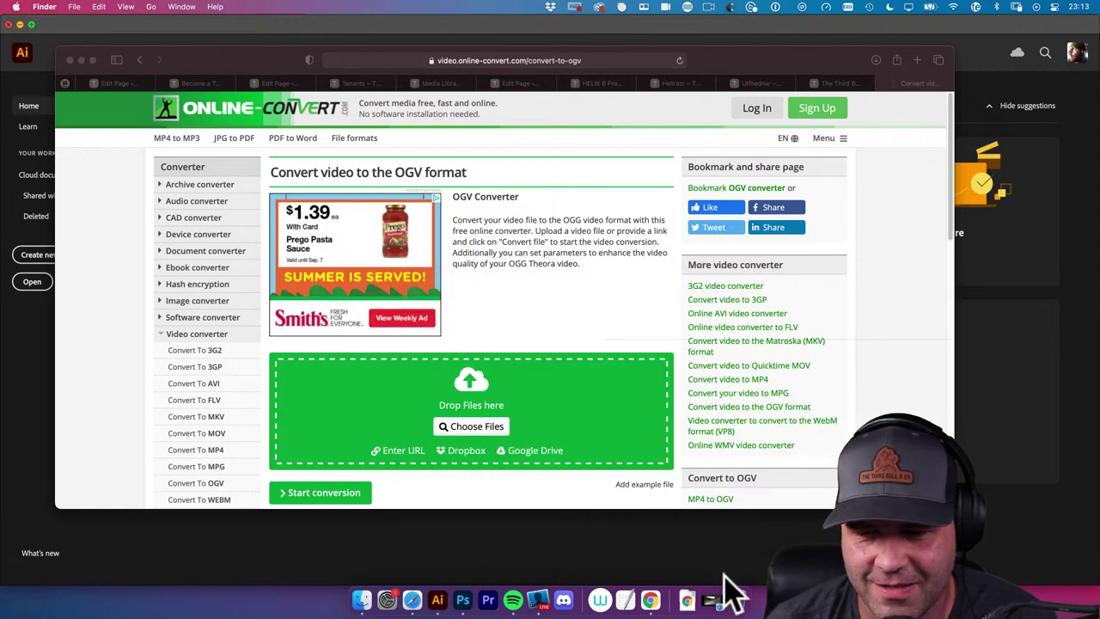
{"action": "left_click", "coordinate": [688, 600]}
{"action": "left_click", "coordinate": [699, 442]}
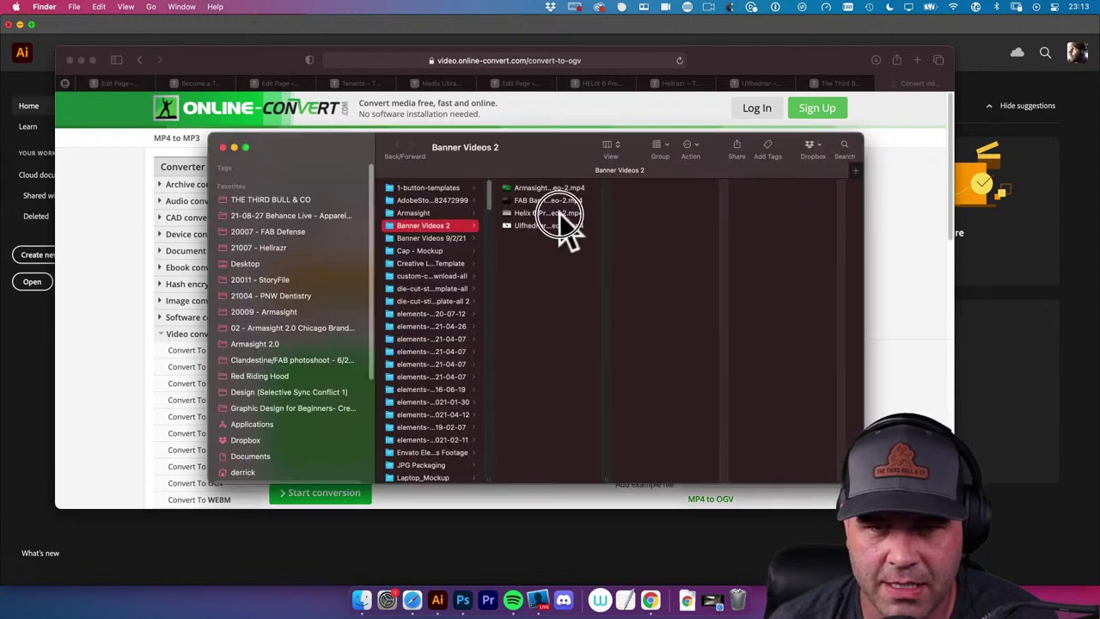
{"action": "left_click", "coordinate": [554, 213]}
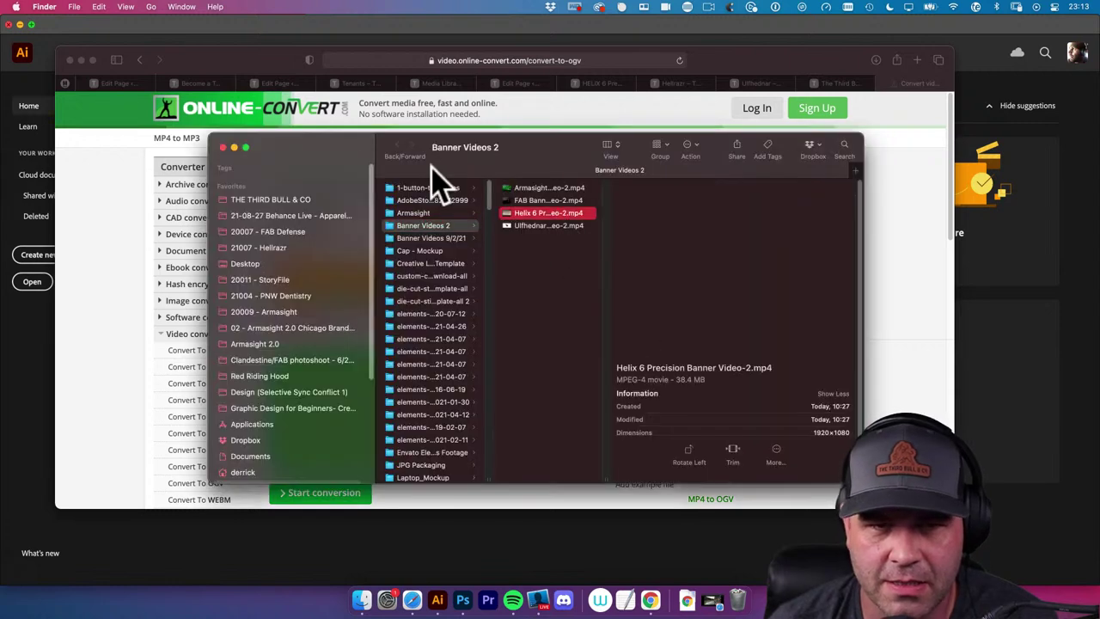
Drag the Helix 6 video onto the OGV converter's Drop Files zone as a 36.66 MB upload
{"action": "left_click_drag", "start_coordinate": [319, 160], "coordinate": [554, 357]}
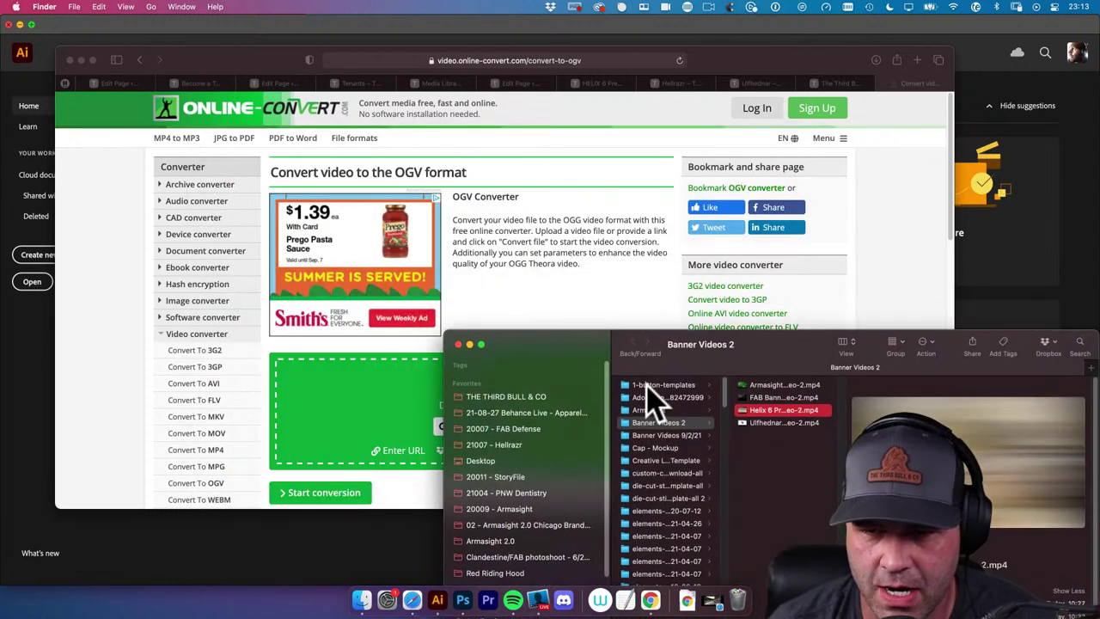
{"action": "left_click_drag", "start_coordinate": [755, 411], "coordinate": [368, 427]}
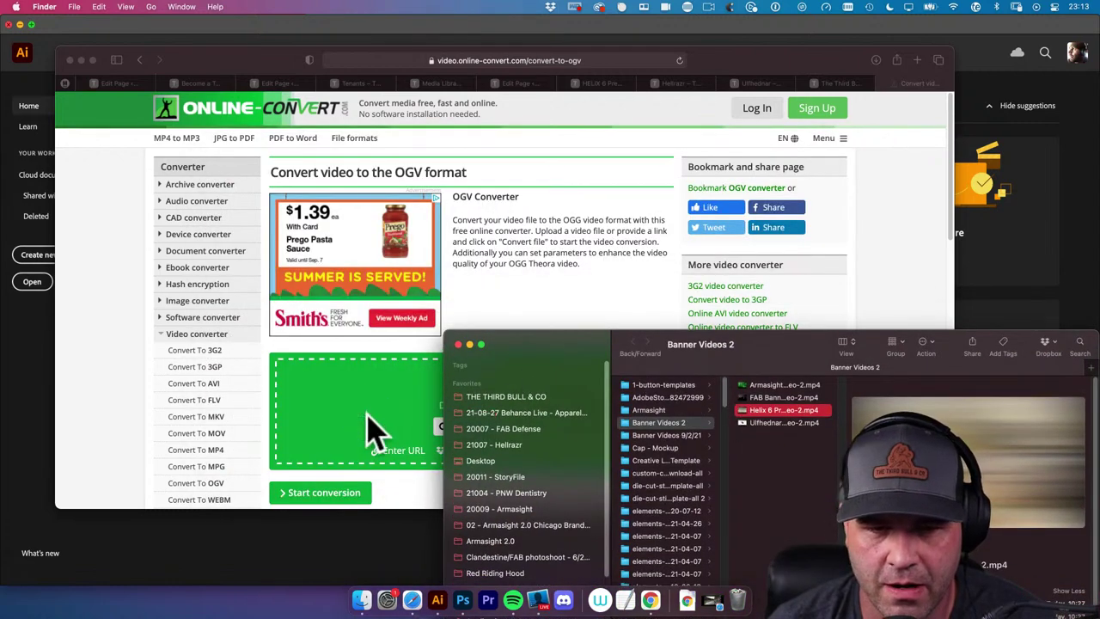
{"action": "left_click", "coordinate": [487, 305]}
{"action": "scroll", "coordinate": [503, 350], "scroll_direction": "down", "scroll_amount": 2}
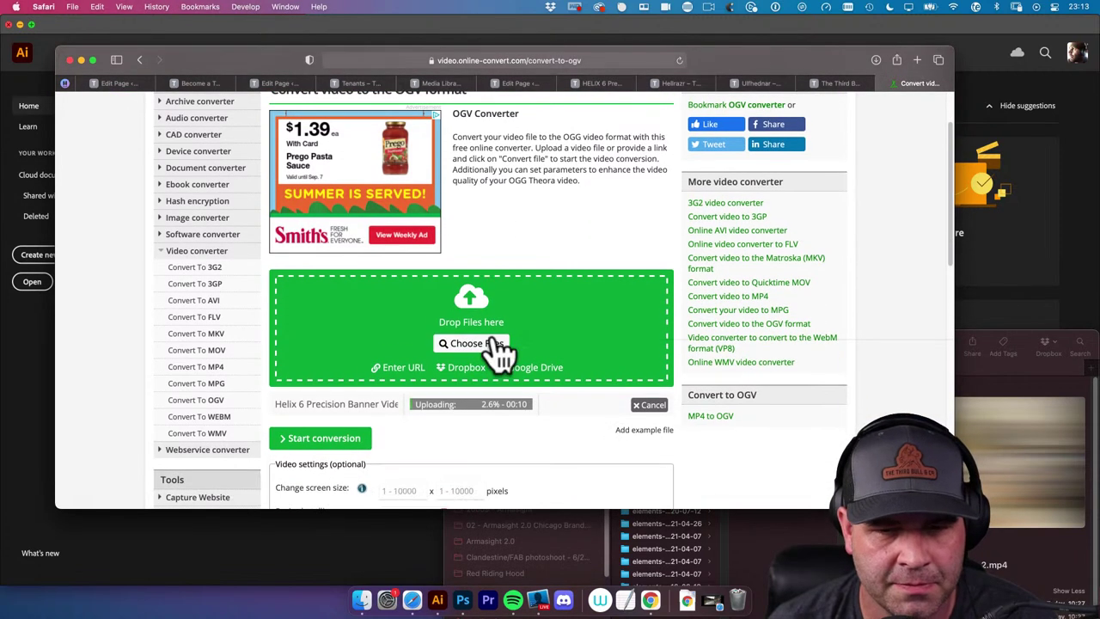
{"action": "scroll", "coordinate": [501, 350], "scroll_direction": "down", "scroll_amount": 1}
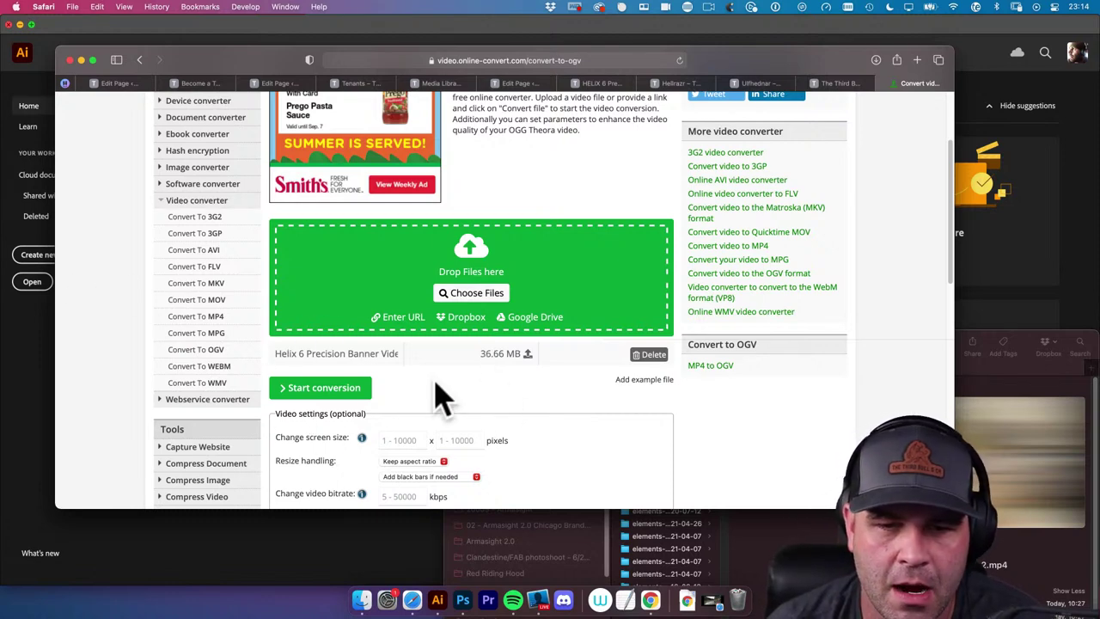
Start the OGV conversion and scroll to the finished 13.42 MB Helix 6 Precision Banner Video-2.ogv
{"action": "left_click", "coordinate": [344, 392]}
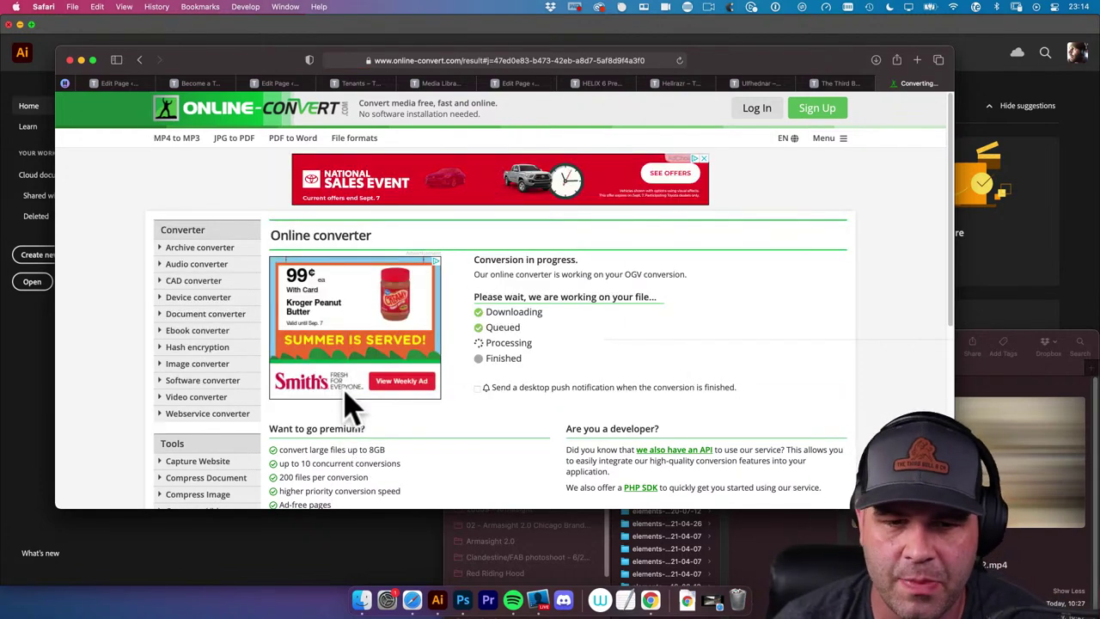
{"action": "scroll", "coordinate": [378, 421], "scroll_direction": "down", "scroll_amount": 2}
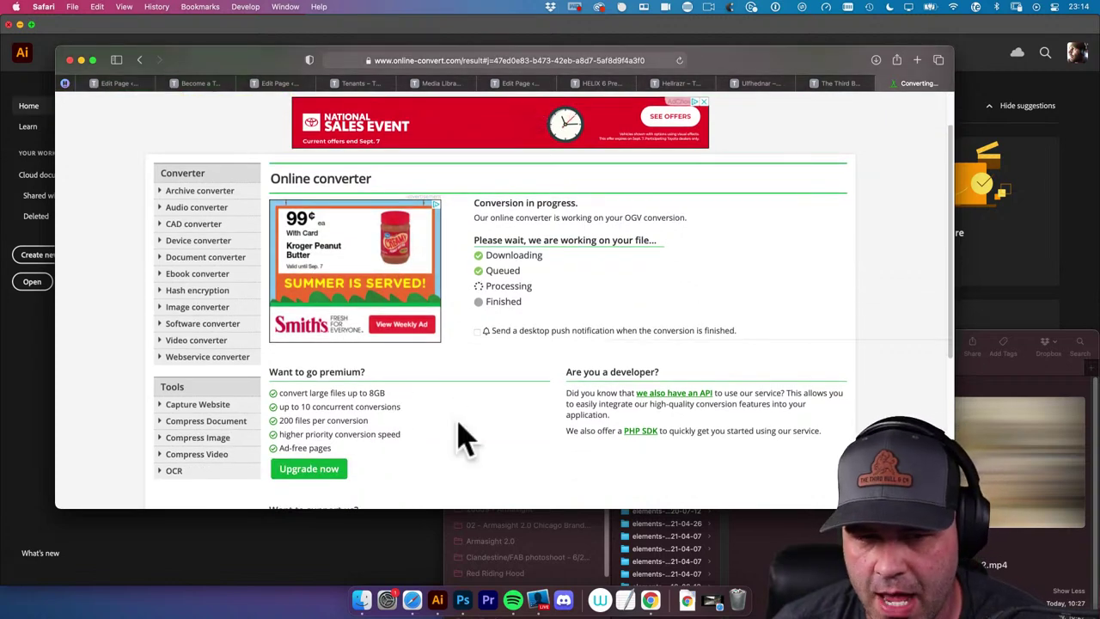
{"action": "scroll", "coordinate": [464, 439], "scroll_direction": "down", "scroll_amount": 3}
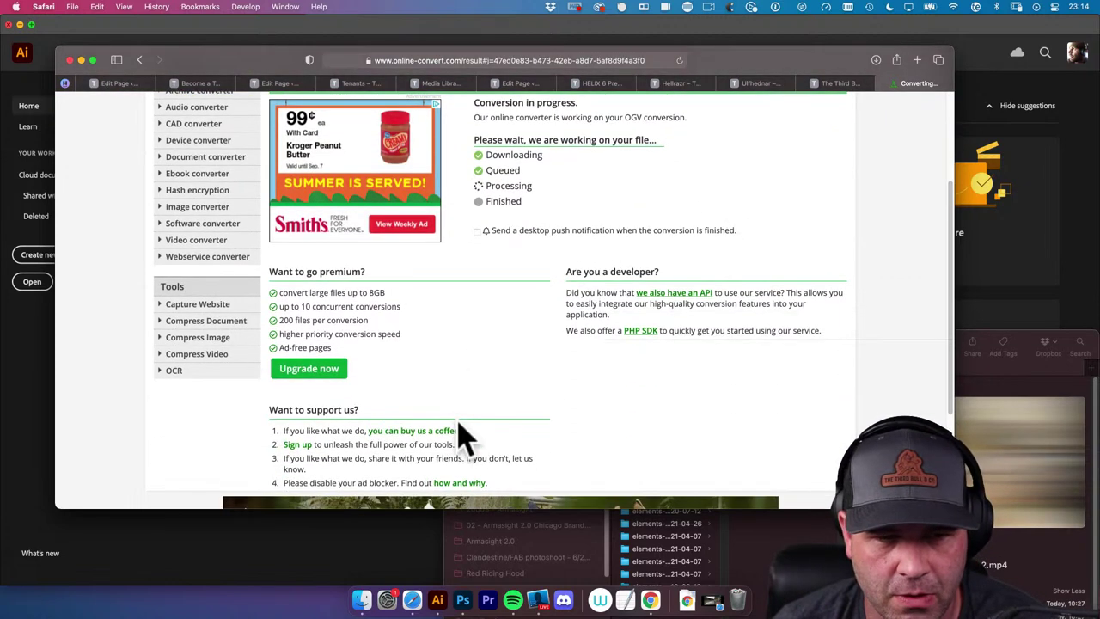
{"action": "scroll", "coordinate": [464, 438], "scroll_direction": "down", "scroll_amount": 1}
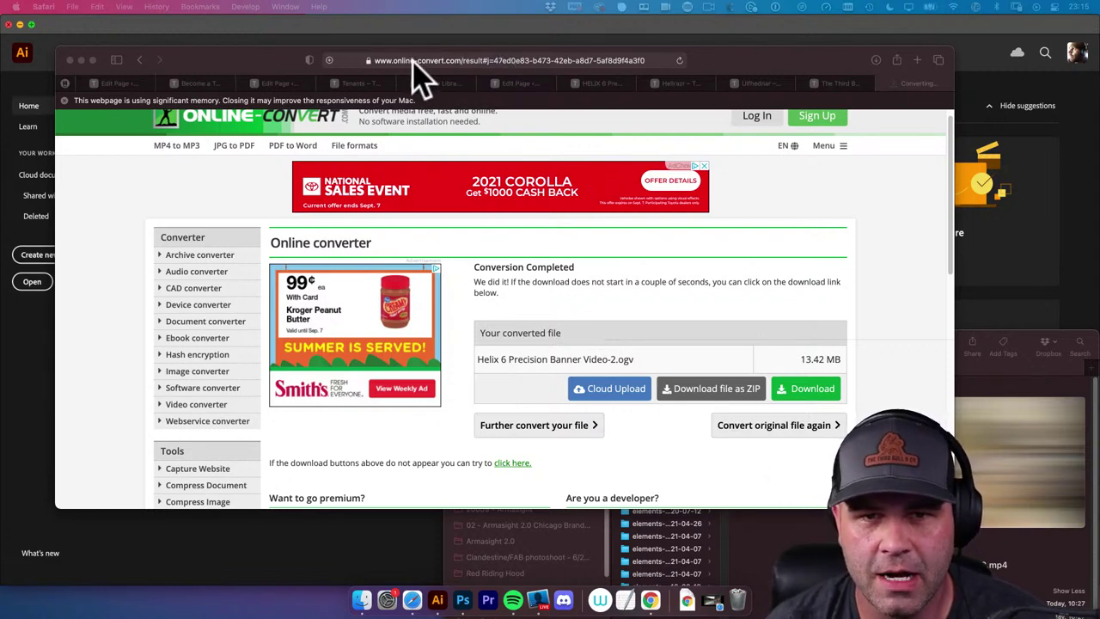
{"action": "left_click", "coordinate": [274, 60]}
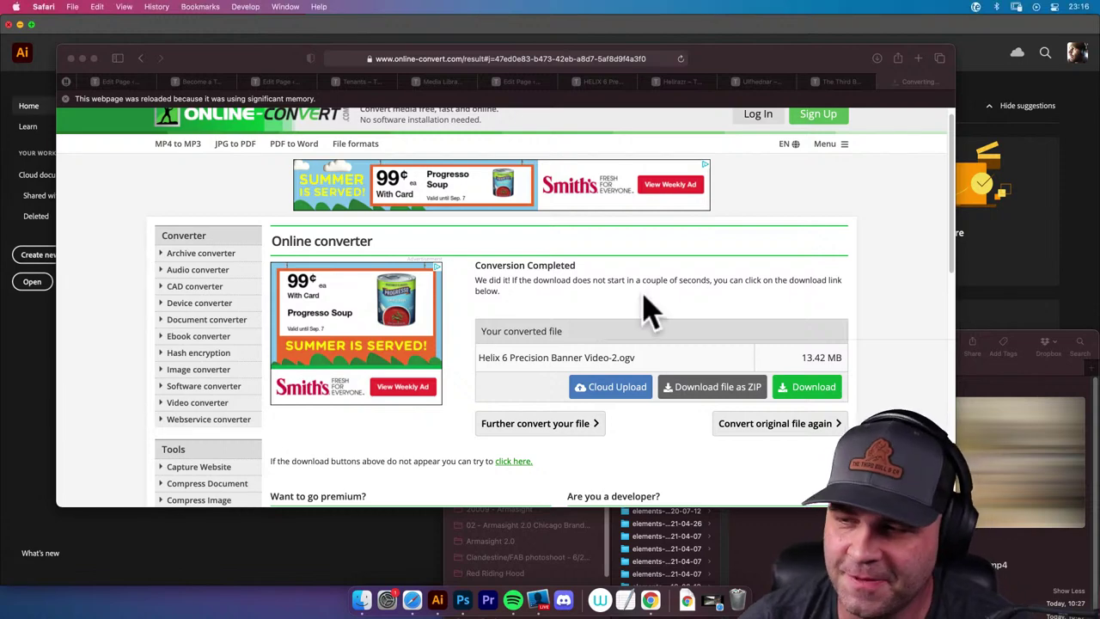
{"action": "left_click", "coordinate": [612, 289]}
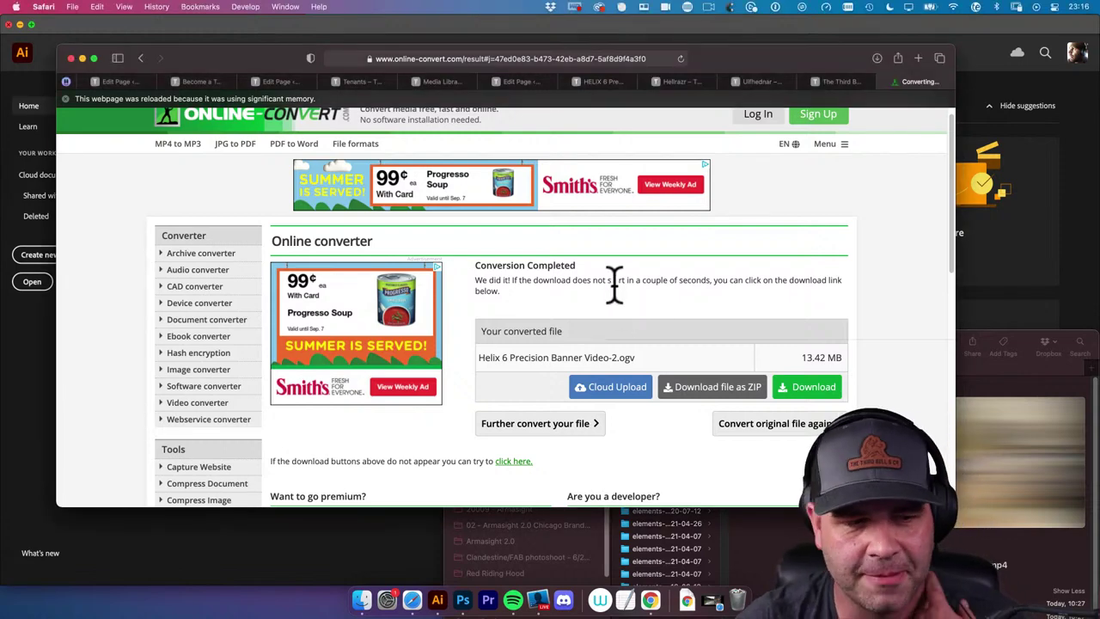
{"action": "scroll", "coordinate": [611, 296], "scroll_direction": "down", "scroll_amount": 3}
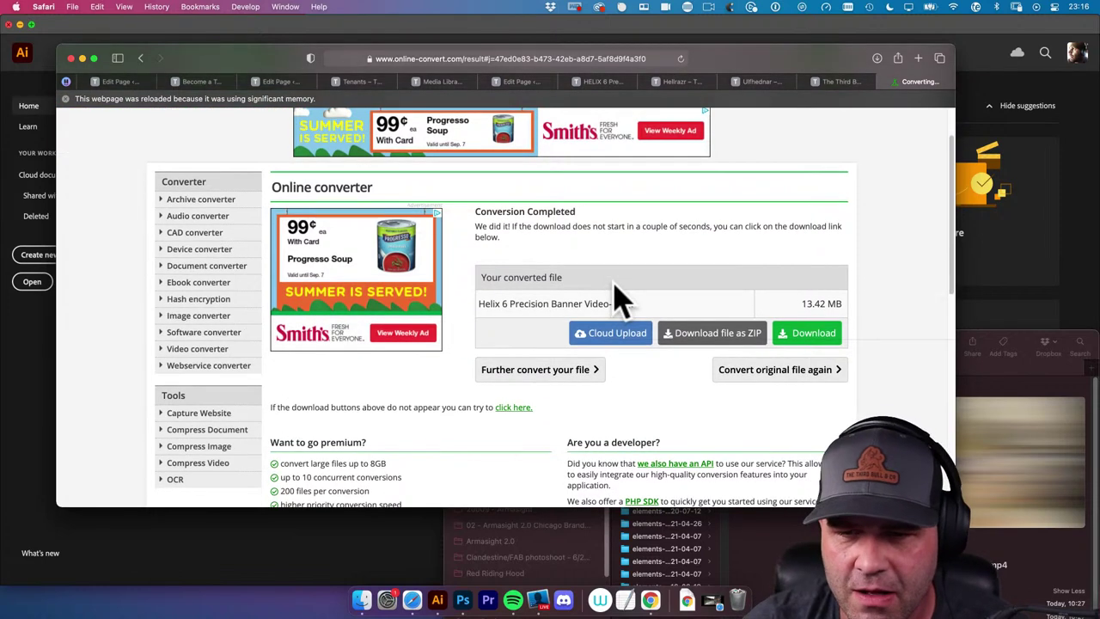
{"action": "left_click", "coordinate": [687, 600]}
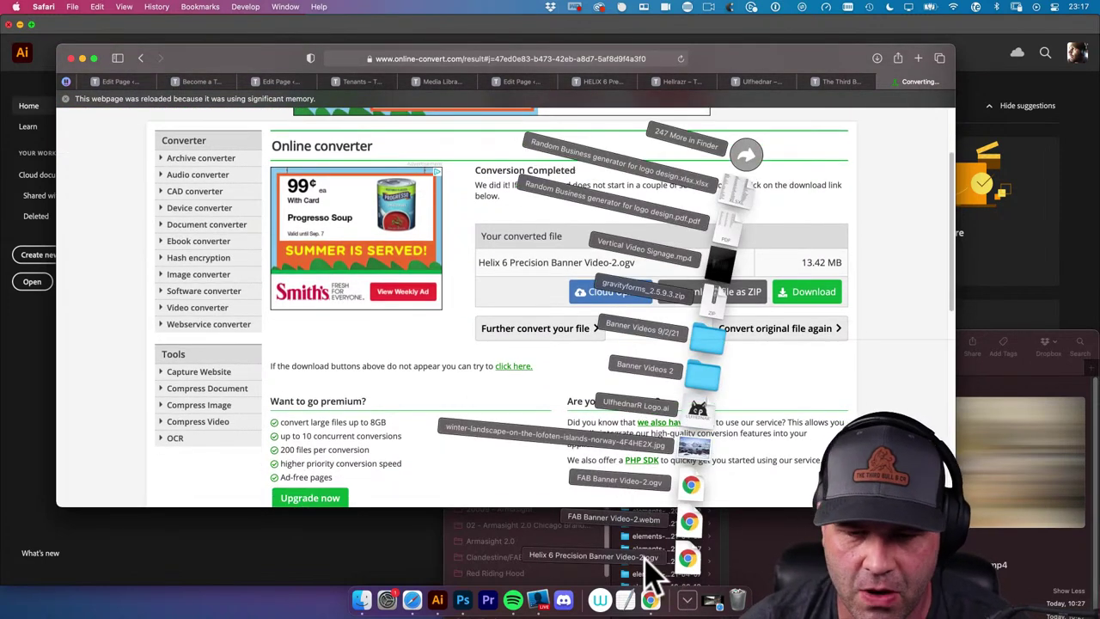
{"action": "left_click", "coordinate": [692, 599]}
Reconvert the original Helix 6 video, picking Convert to WEBM from the Video converter list
{"action": "left_click", "coordinate": [767, 330]}
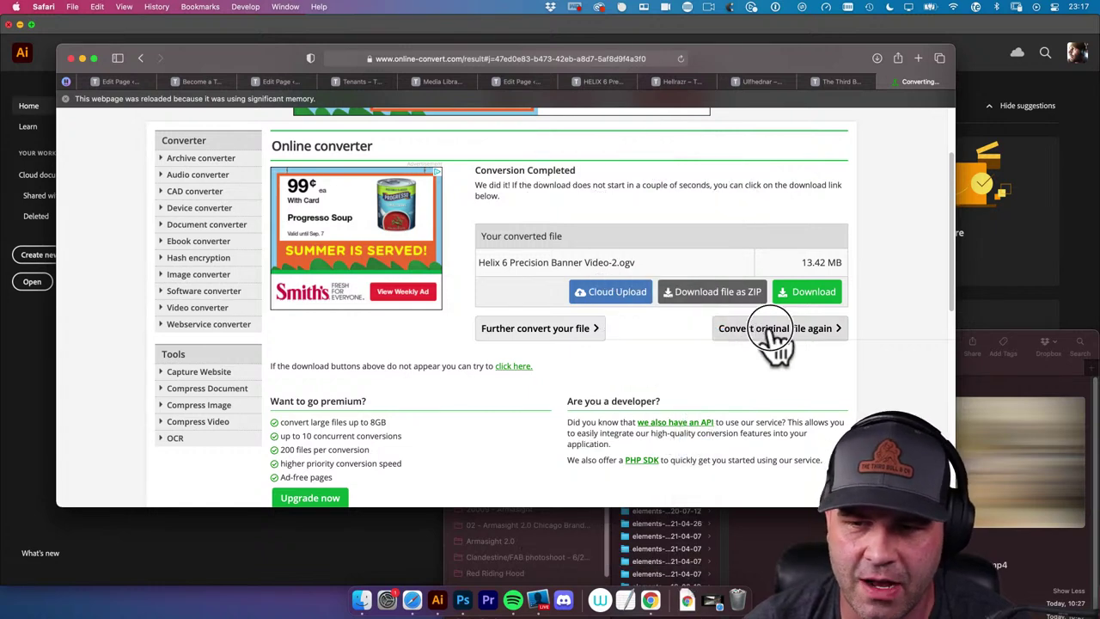
{"action": "scroll", "coordinate": [747, 404], "scroll_direction": "down", "scroll_amount": 5}
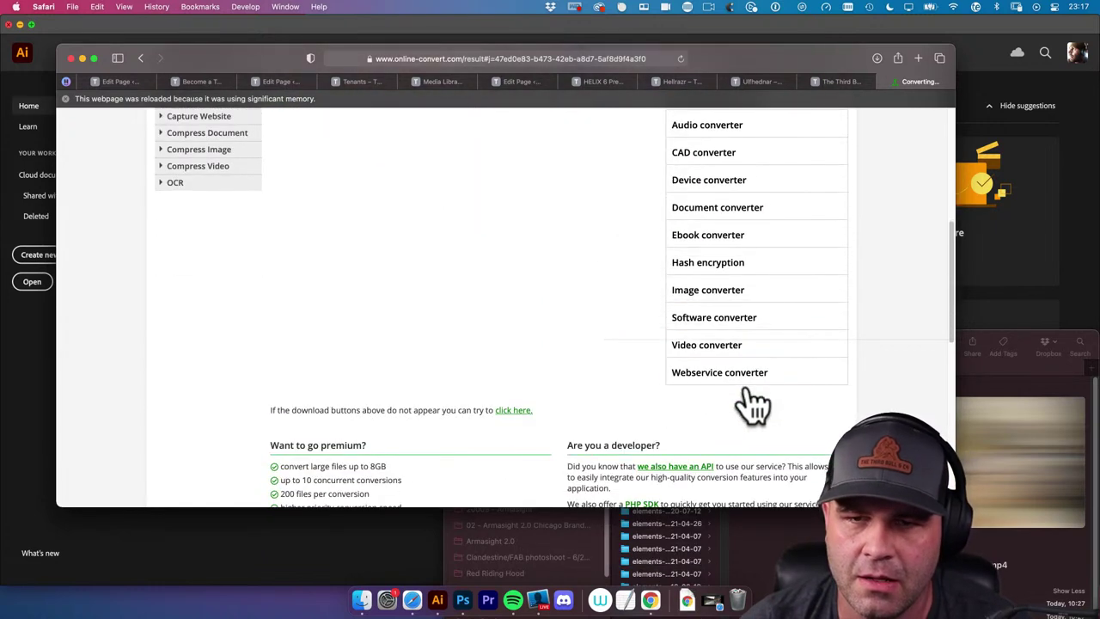
{"action": "scroll", "coordinate": [753, 405], "scroll_direction": "up", "scroll_amount": 3}
{"action": "left_click", "coordinate": [573, 188]}
{"action": "scroll", "coordinate": [580, 258], "scroll_direction": "down", "scroll_amount": 3}
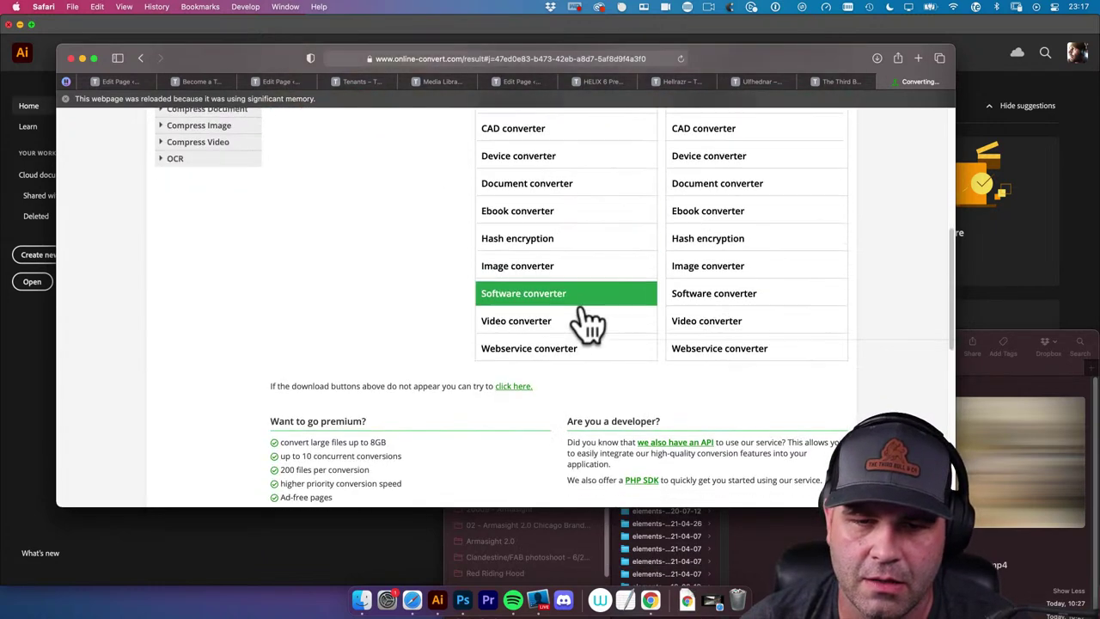
{"action": "mouse_move", "coordinate": [550, 331]}
{"action": "scroll", "coordinate": [736, 380], "scroll_direction": "down", "scroll_amount": 2}
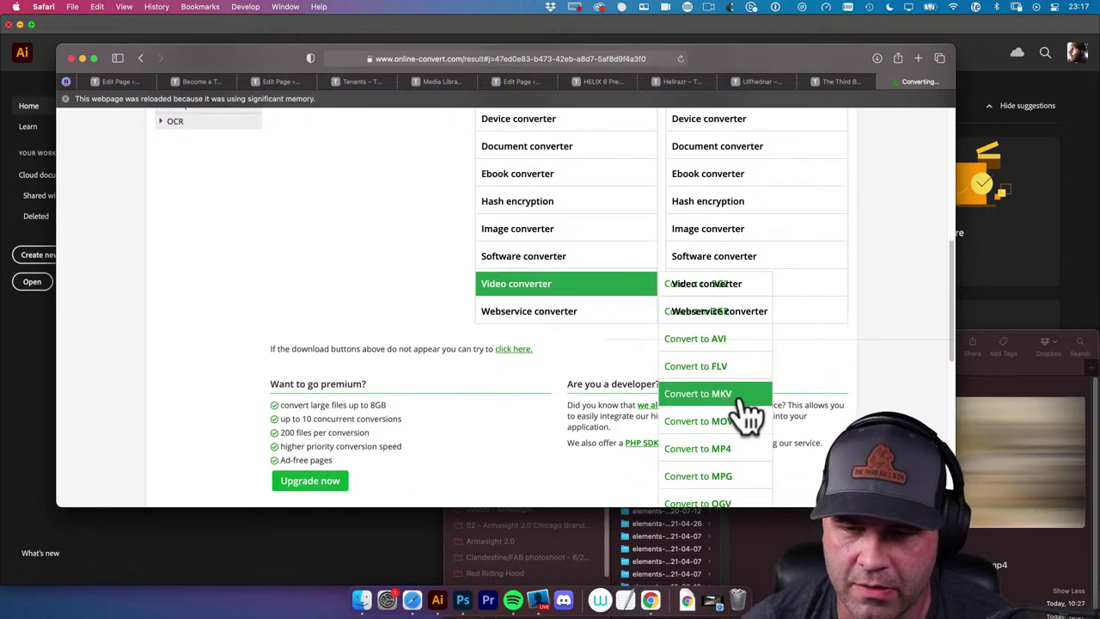
{"action": "scroll", "coordinate": [744, 417], "scroll_direction": "down", "scroll_amount": 2}
{"action": "scroll", "coordinate": [737, 435], "scroll_direction": "down", "scroll_amount": 2}
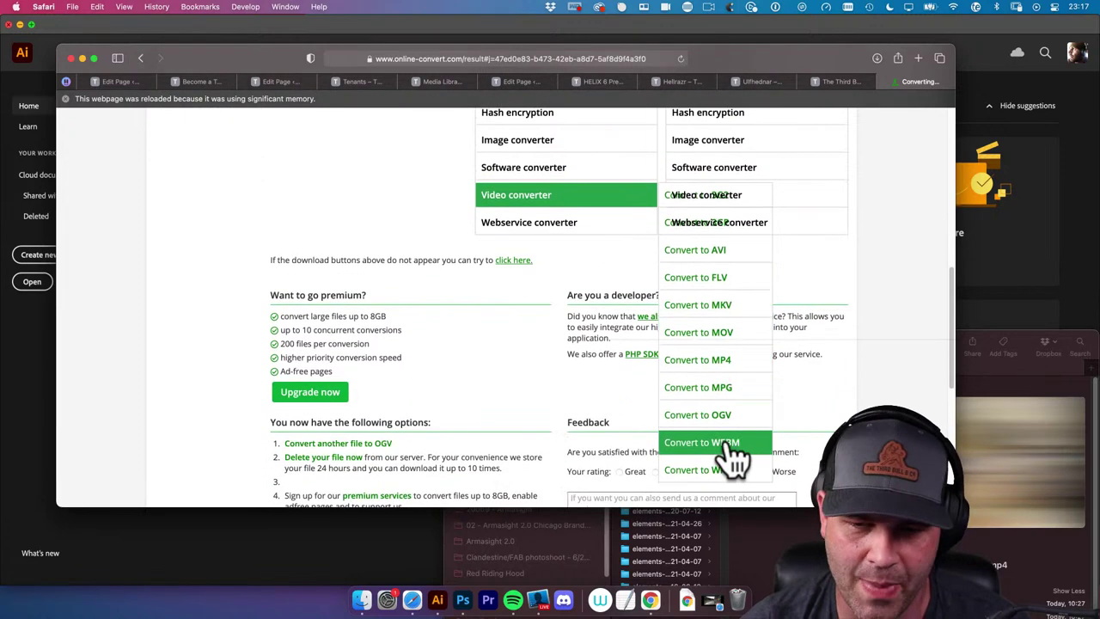
{"action": "left_click", "coordinate": [734, 445]}
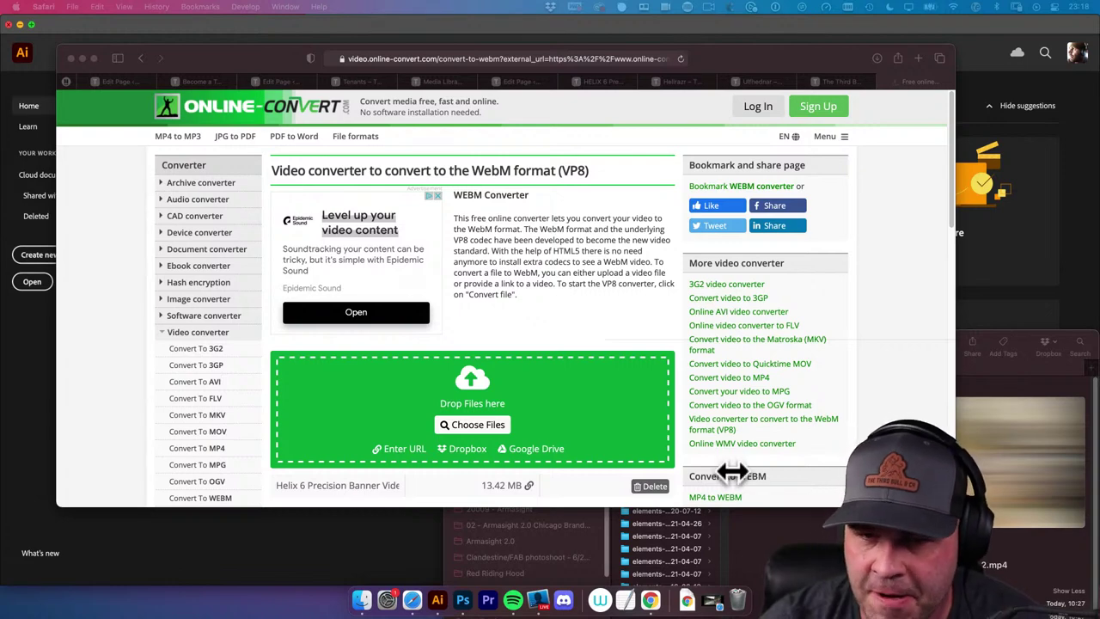
Run the WebM conversion of the Helix 6 video, producing a 4.93 MB file
{"action": "scroll", "coordinate": [665, 407], "scroll_direction": "down", "scroll_amount": 5}
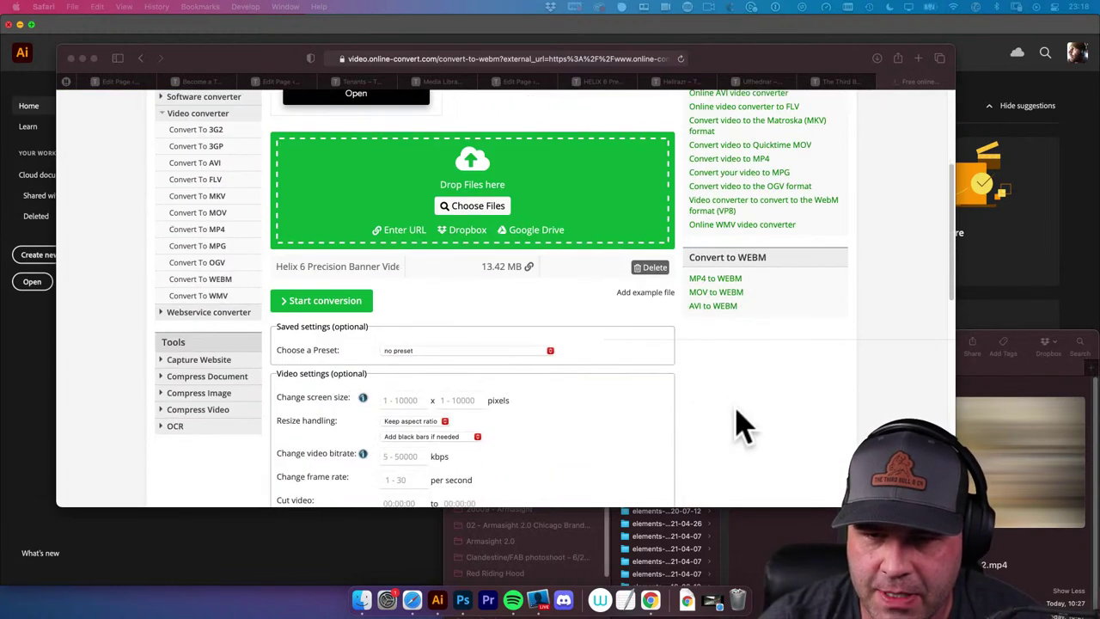
{"action": "left_click", "coordinate": [706, 601]}
{"action": "left_click", "coordinate": [460, 374]}
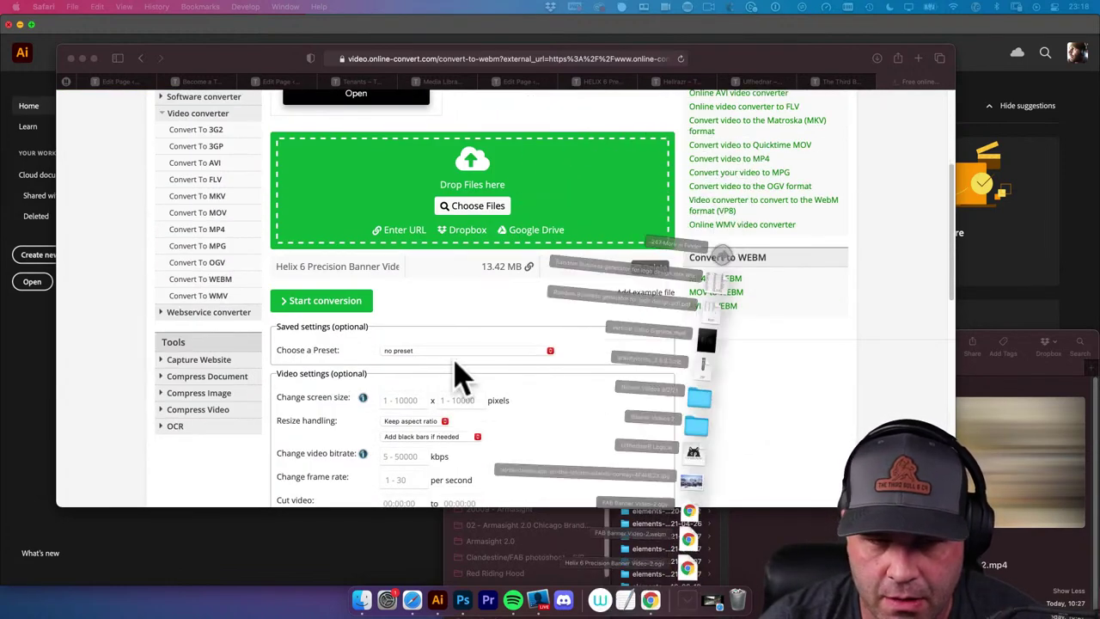
{"action": "left_click", "coordinate": [312, 301]}
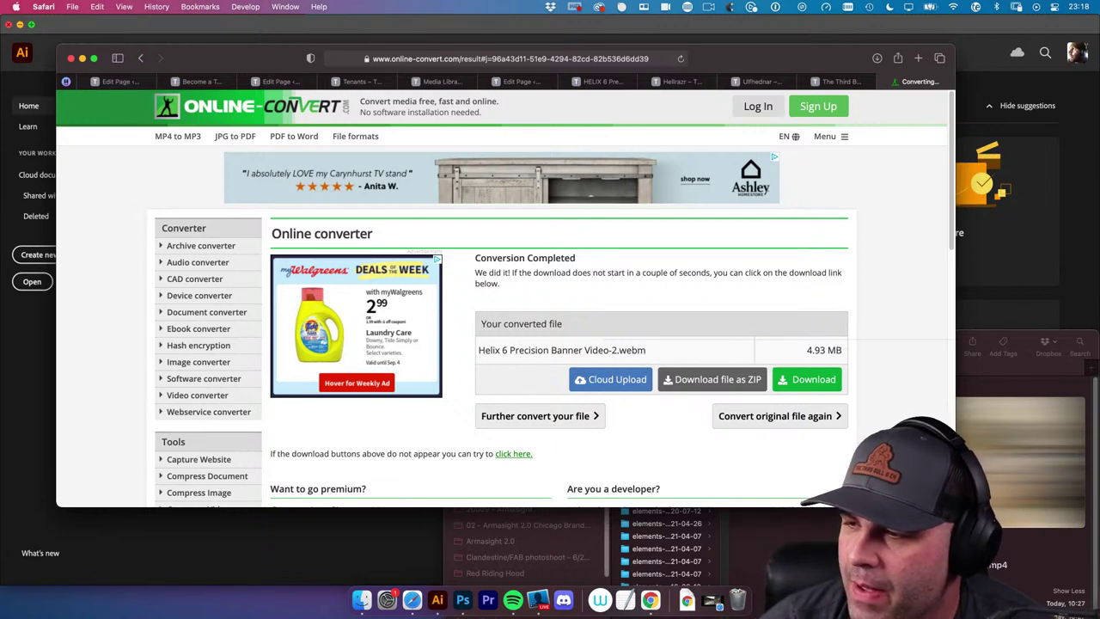
Return to Safari's WordPress media library showing FAB-Banner-Video-2.webm's attachment details
{"action": "key", "text": "super+Tab"}
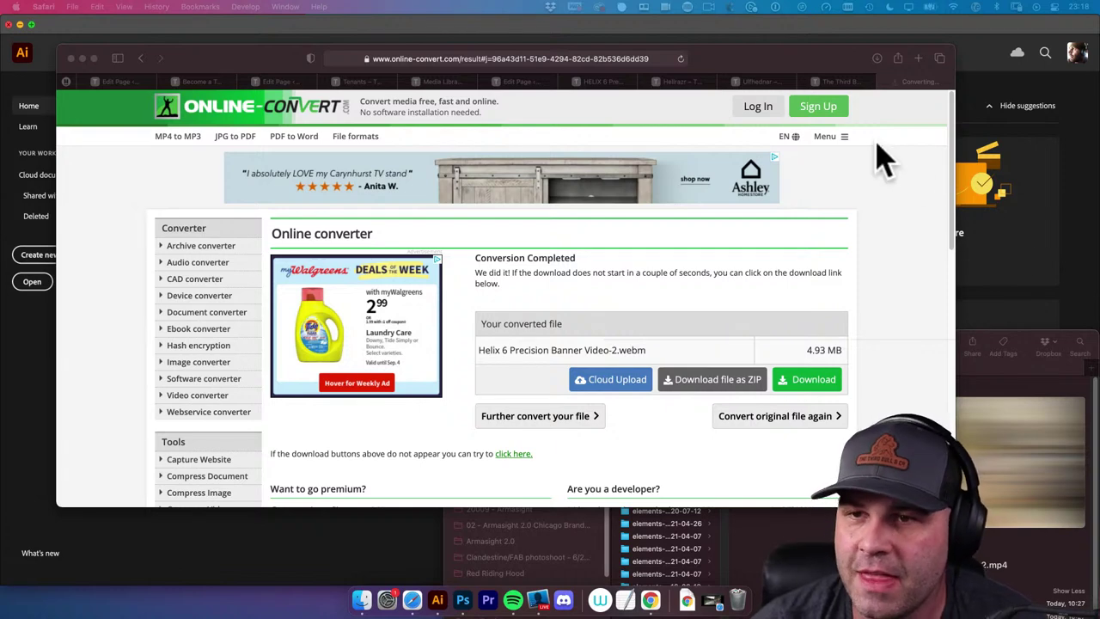
{"action": "left_click", "coordinate": [795, 62]}
{"action": "left_click_drag", "start_coordinate": [795, 62], "coordinate": [809, 57]}
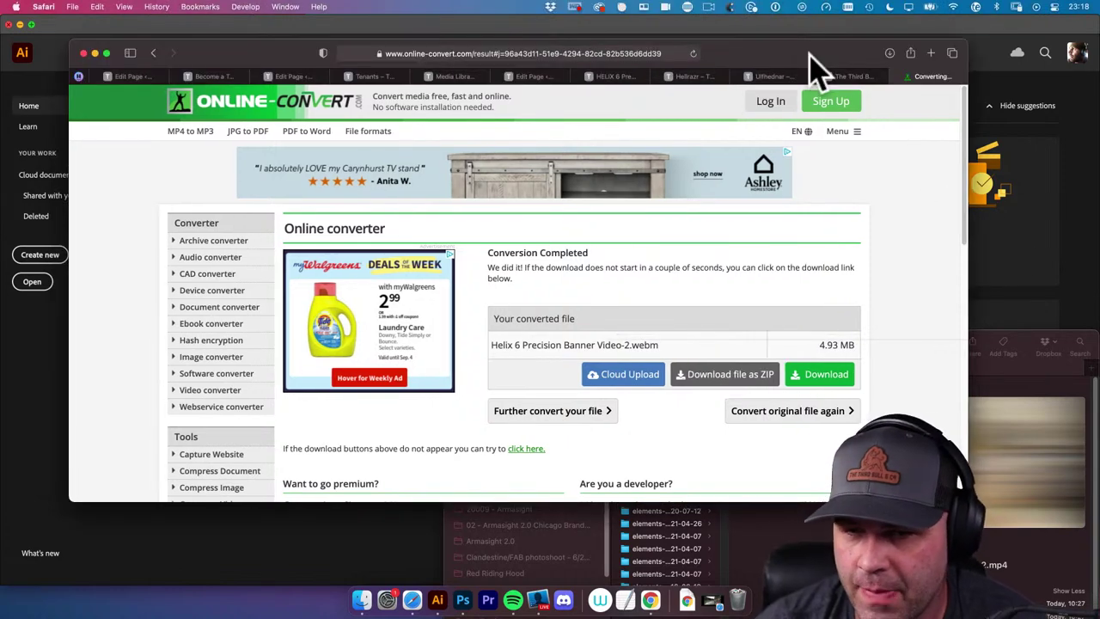
{"action": "scroll", "coordinate": [614, 317], "scroll_direction": "down", "scroll_amount": 3}
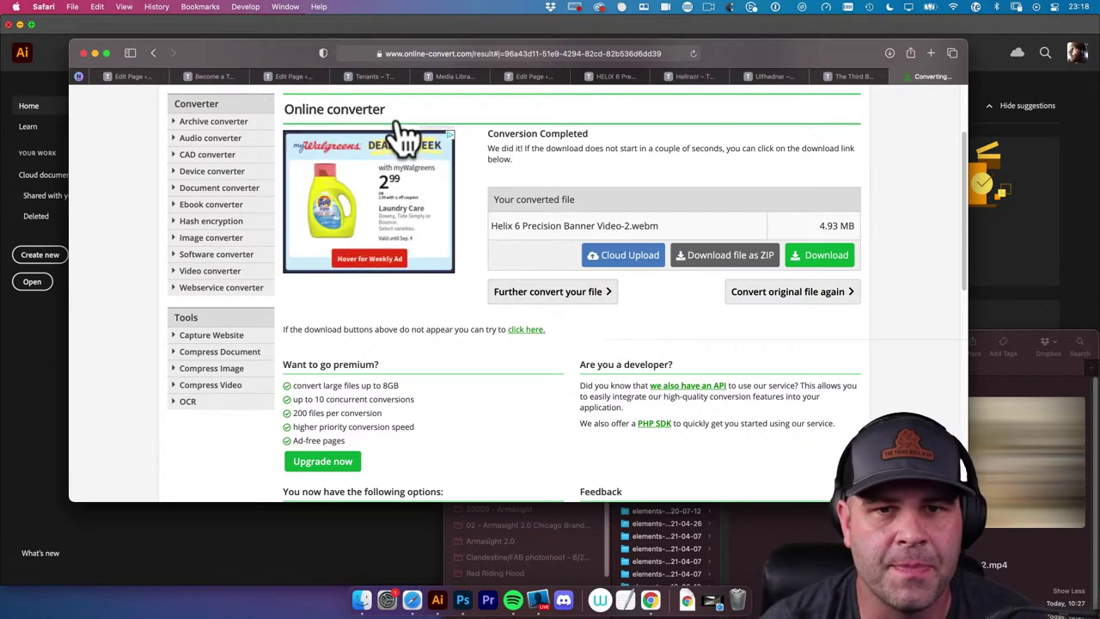
{"action": "left_click", "coordinate": [456, 77]}
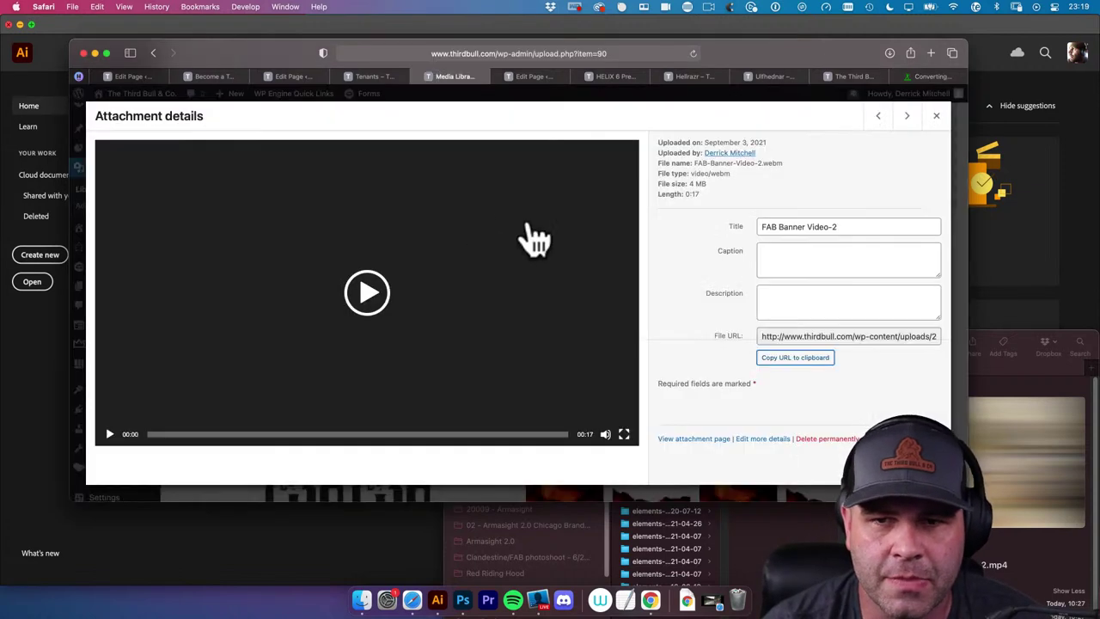
Return to the Media Library grid listing the FAB-Banner-Video-2 mp4, ogv and webm uploads
{"action": "left_click", "coordinate": [935, 115]}
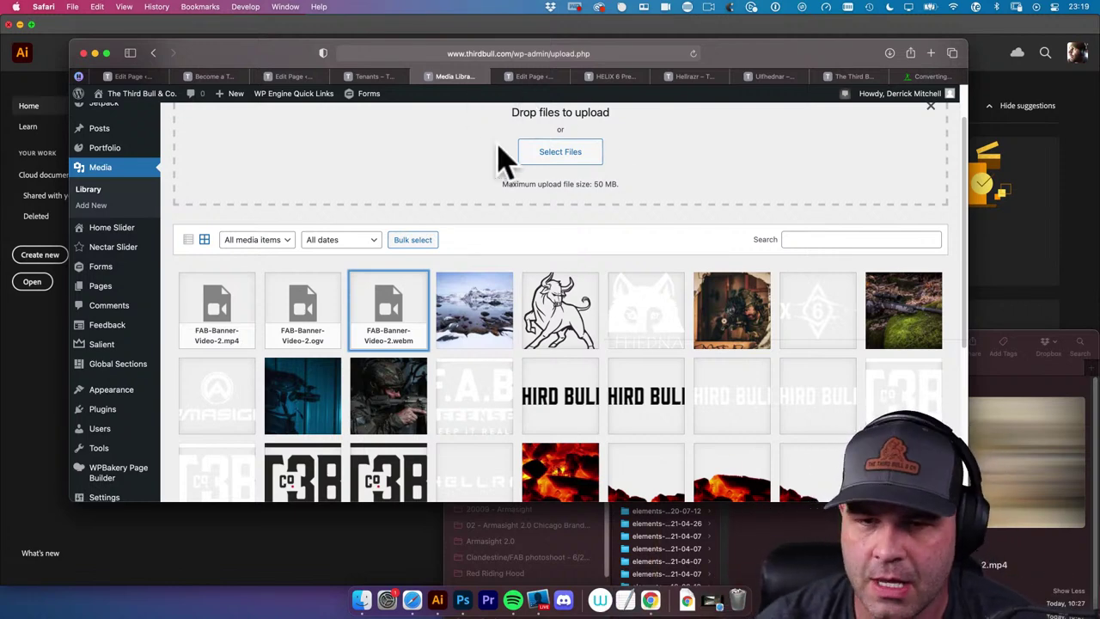
{"action": "scroll", "coordinate": [502, 159], "scroll_direction": "up", "scroll_amount": 2}
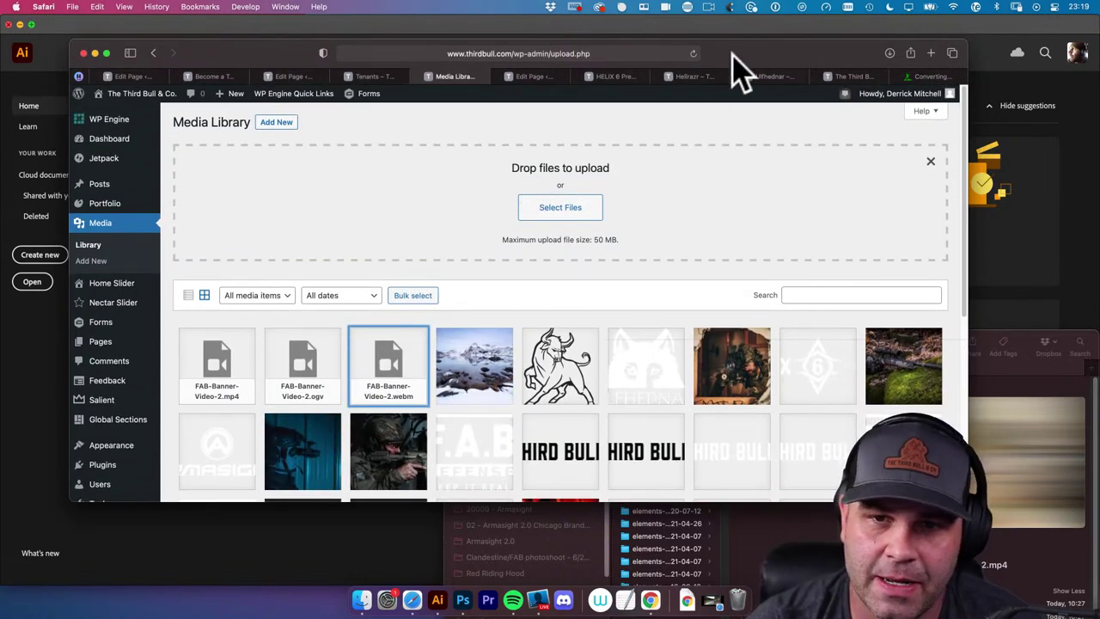
{"action": "left_click_drag", "start_coordinate": [736, 60], "coordinate": [741, 57]}
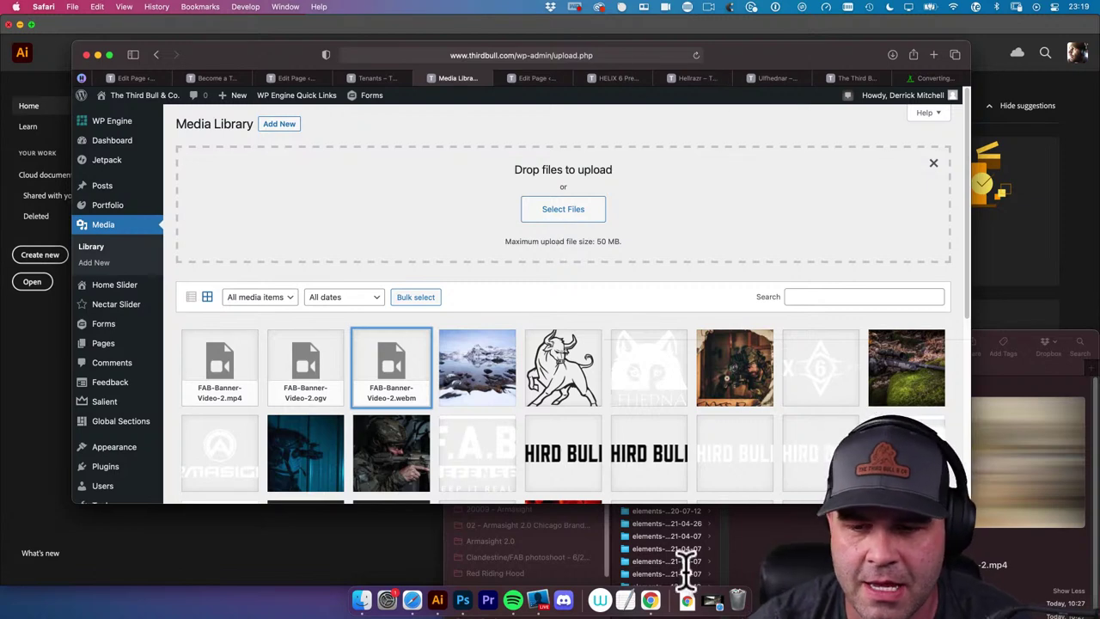
Drag the Helix 6 Precision banner webm, mp4 and ogv files from Downloads and Finder into the Media Library
{"action": "left_click", "coordinate": [687, 602]}
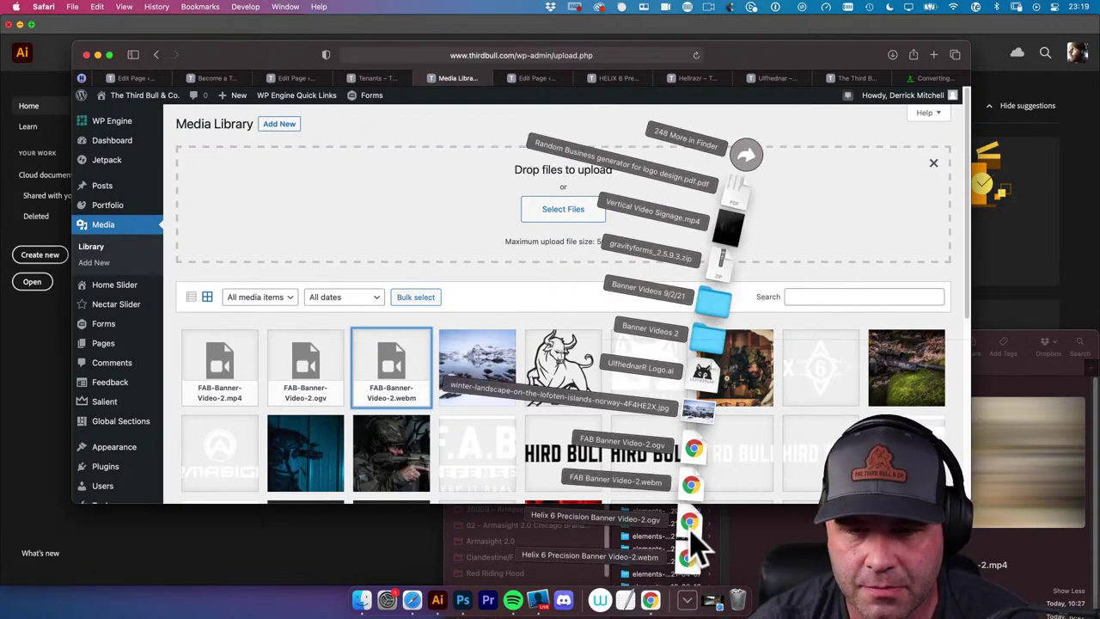
{"action": "left_click_drag", "start_coordinate": [693, 535], "coordinate": [554, 232]}
{"action": "left_click", "coordinate": [687, 601]}
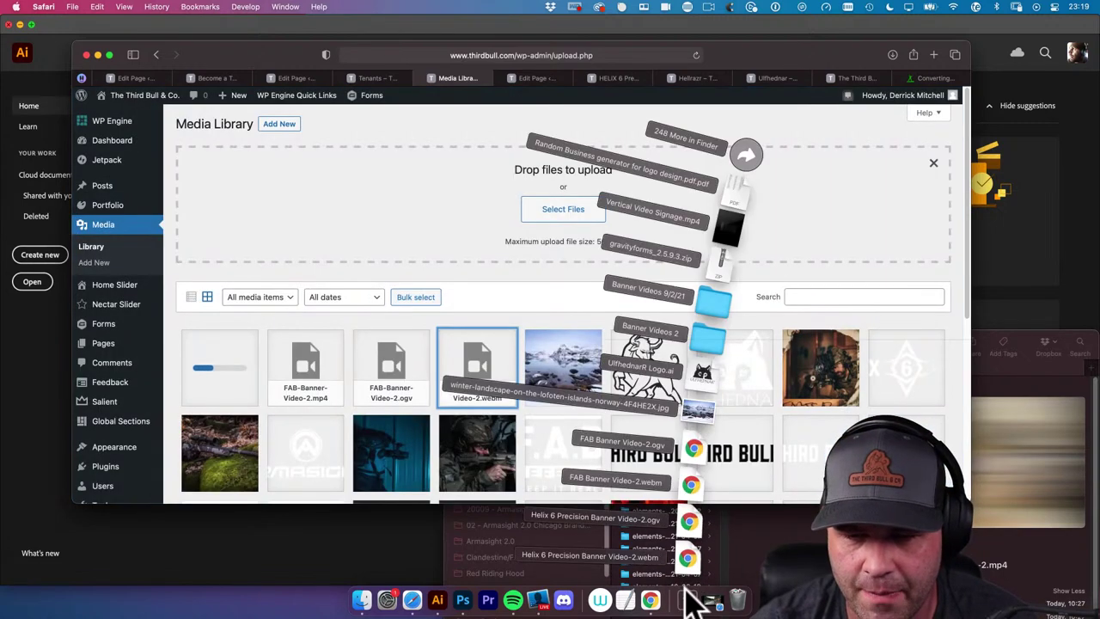
{"action": "left_click_drag", "start_coordinate": [687, 558], "coordinate": [653, 494]}
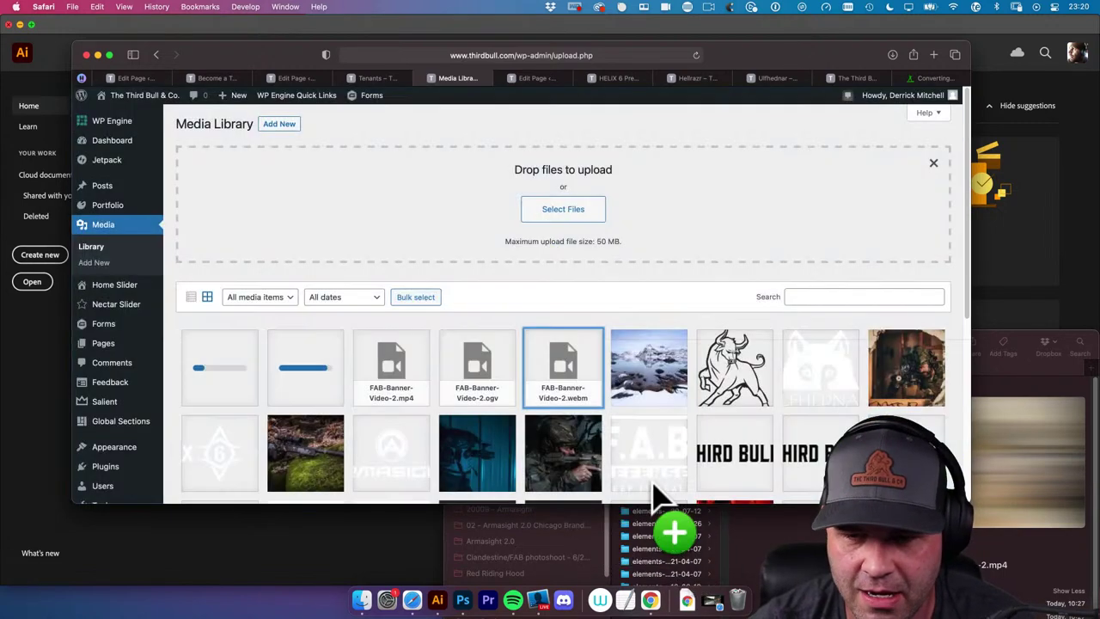
{"action": "left_click", "coordinate": [806, 534]}
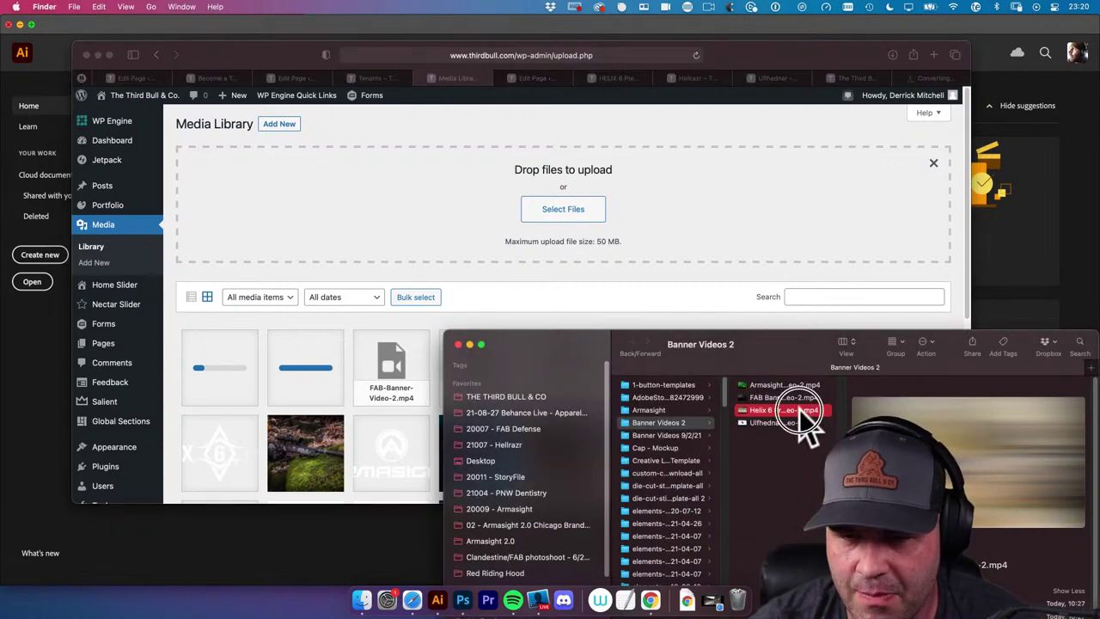
{"action": "left_click_drag", "start_coordinate": [801, 413], "coordinate": [574, 217]}
{"action": "left_click", "coordinate": [451, 253]}
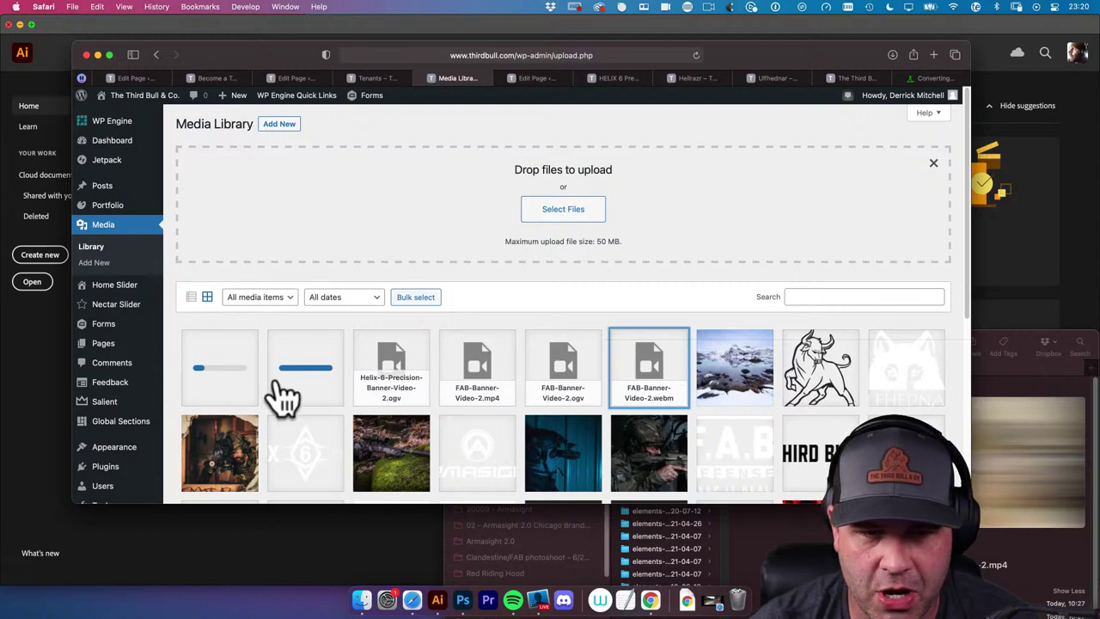
Review the published FAB Defense page, close it, and open HELIX 6 Precision in the page editor
{"action": "left_click", "coordinate": [613, 78]}
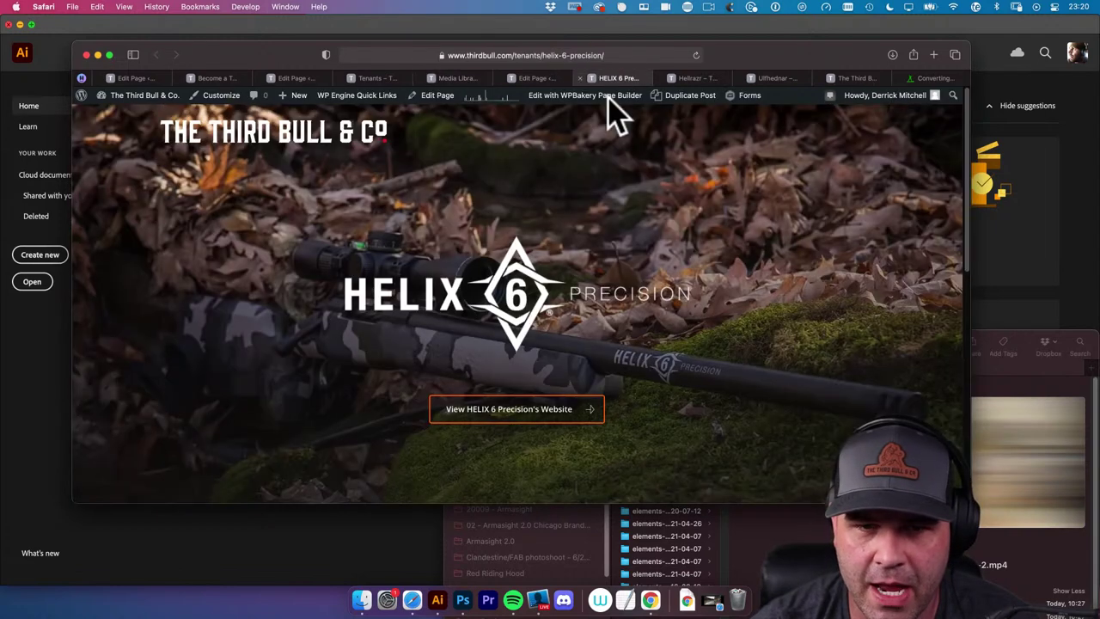
{"action": "left_click", "coordinate": [537, 78]}
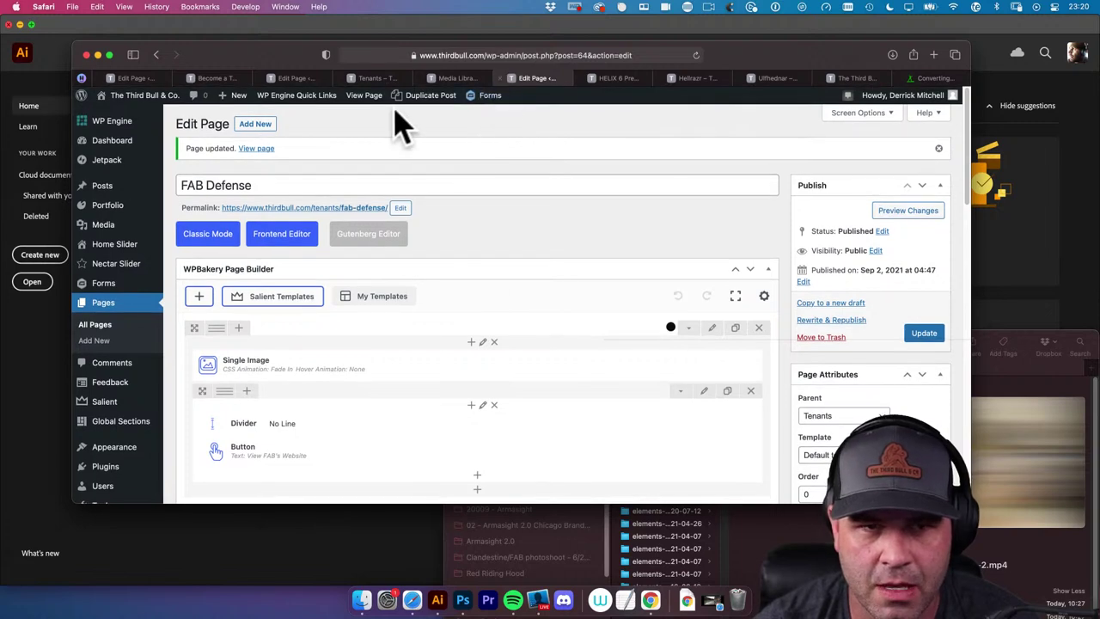
{"action": "left_click", "coordinate": [365, 96]}
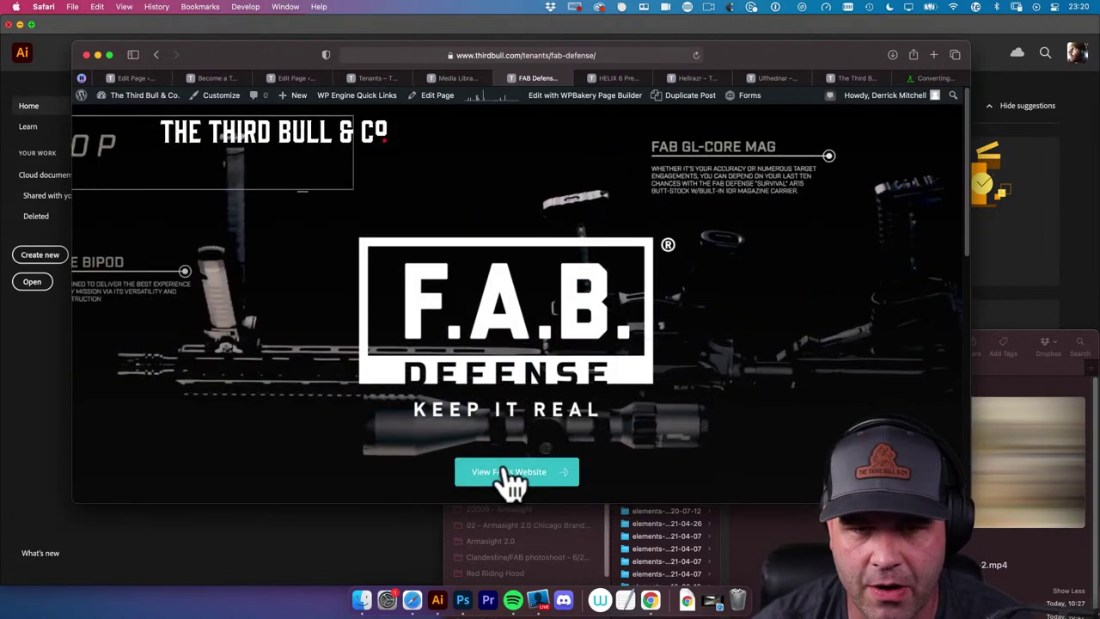
{"action": "scroll", "coordinate": [696, 422], "scroll_direction": "down", "scroll_amount": 2}
{"action": "scroll", "coordinate": [700, 423], "scroll_direction": "up", "scroll_amount": 2}
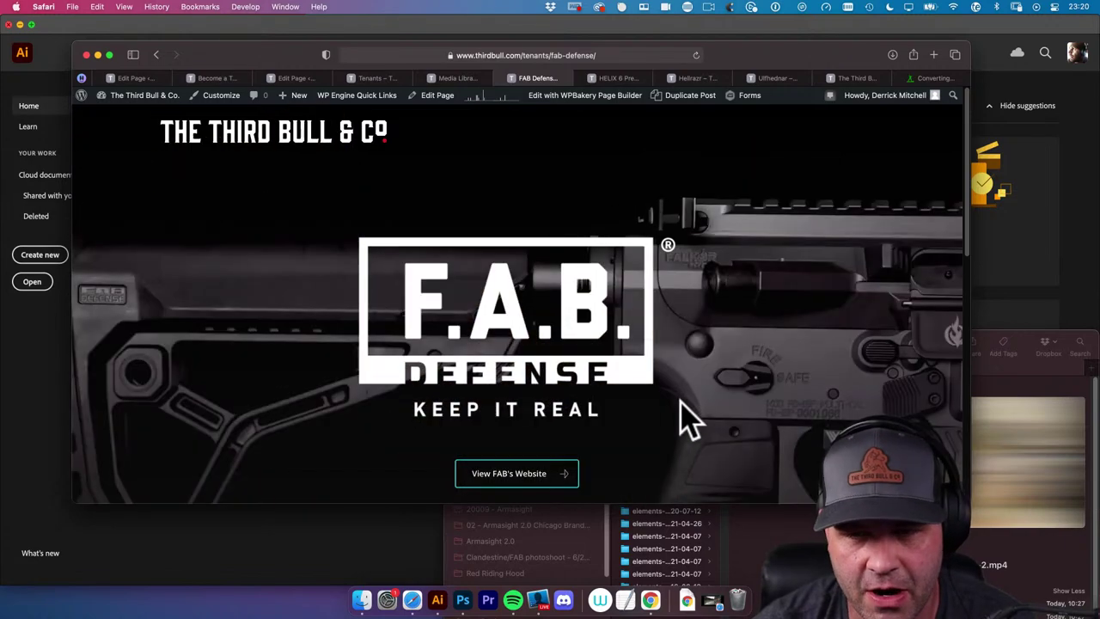
{"action": "scroll", "coordinate": [687, 418], "scroll_direction": "down", "scroll_amount": 10}
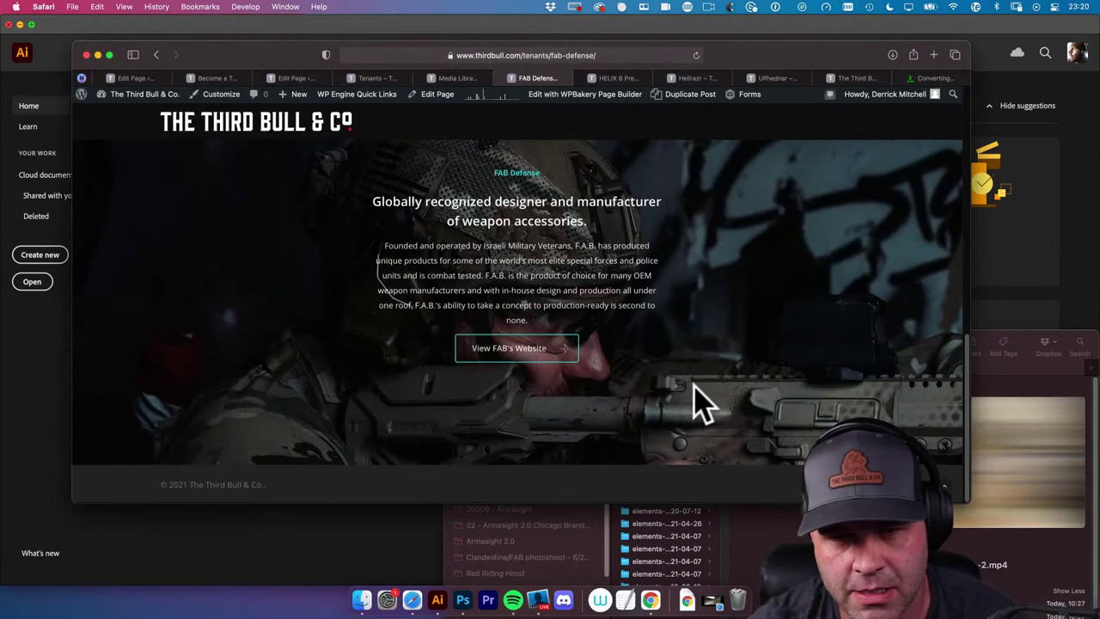
{"action": "scroll", "coordinate": [701, 404], "scroll_direction": "up", "scroll_amount": 15}
{"action": "key", "text": "super+w"}
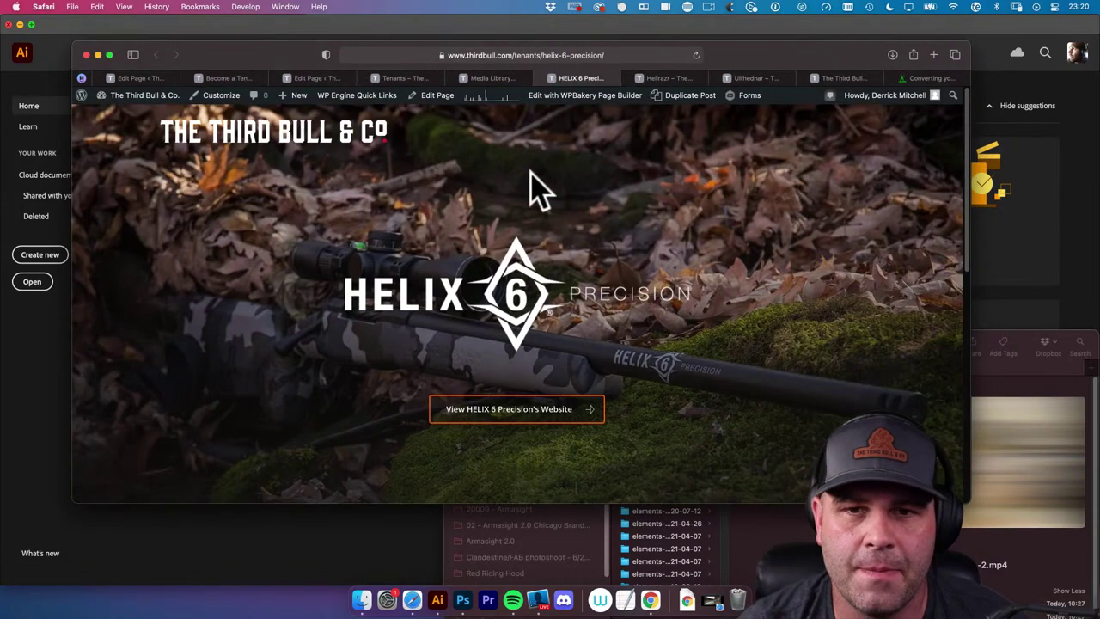
{"action": "left_click", "coordinate": [437, 97]}
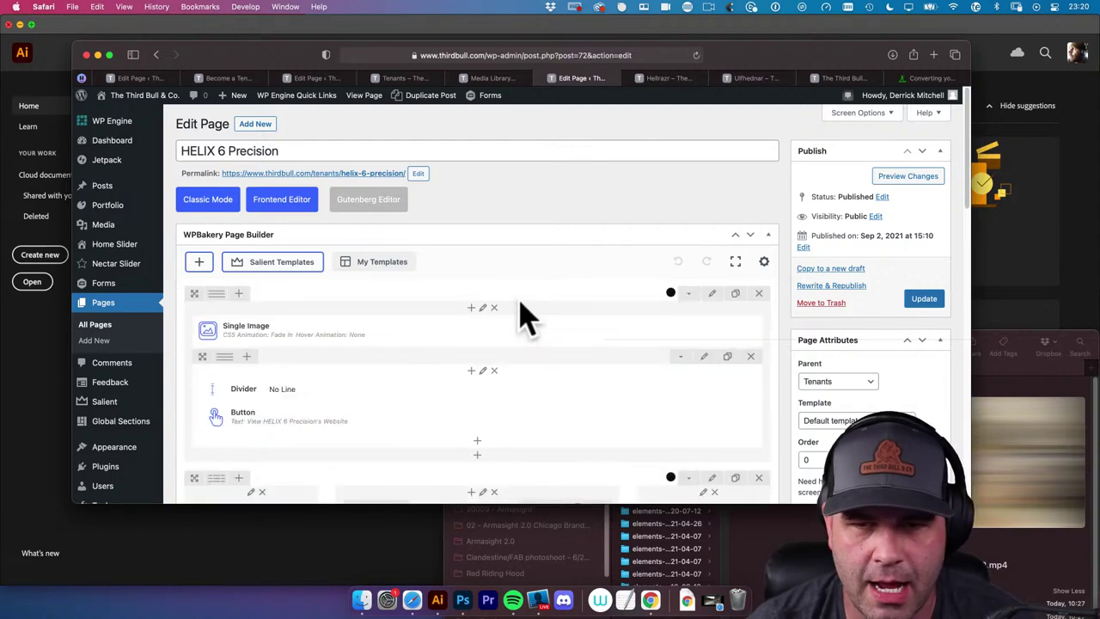
Open the top row's Row Settings and review its Background tab
{"action": "scroll", "coordinate": [524, 317], "scroll_direction": "down", "scroll_amount": 2}
{"action": "left_click", "coordinate": [712, 242]}
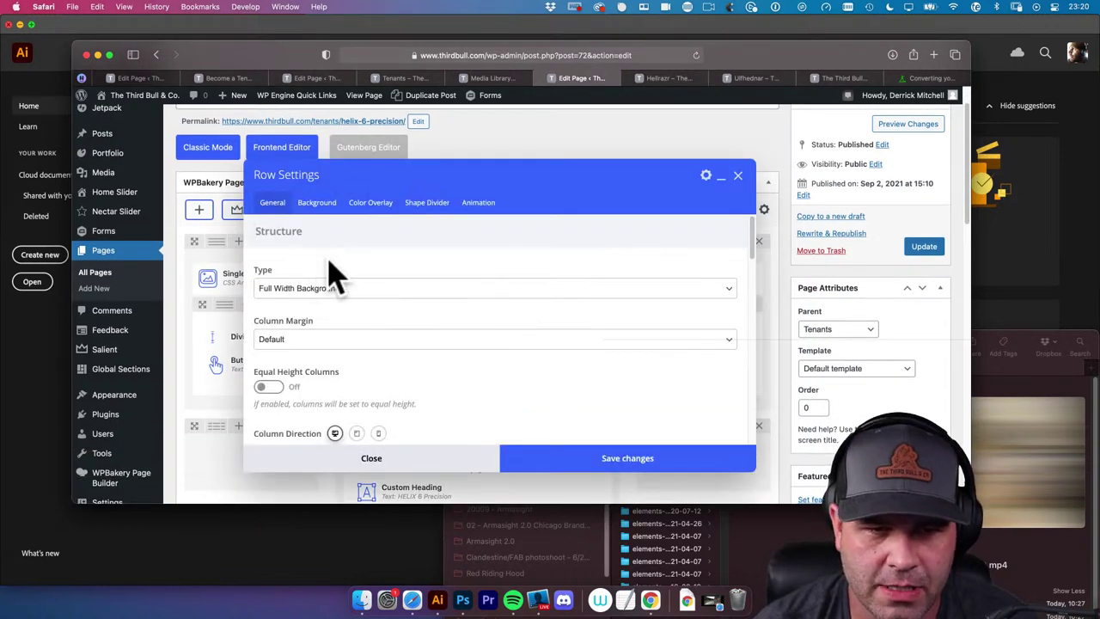
{"action": "left_click", "coordinate": [318, 206]}
{"action": "scroll", "coordinate": [301, 257], "scroll_direction": "down", "scroll_amount": 2}
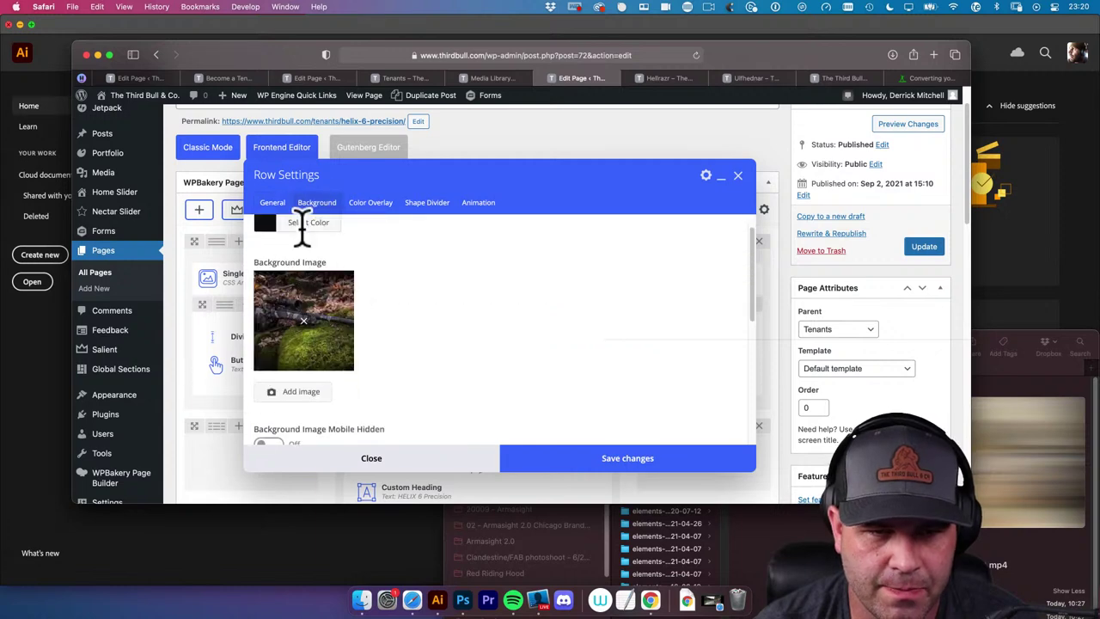
{"action": "scroll", "coordinate": [340, 249], "scroll_direction": "down", "scroll_amount": 6}
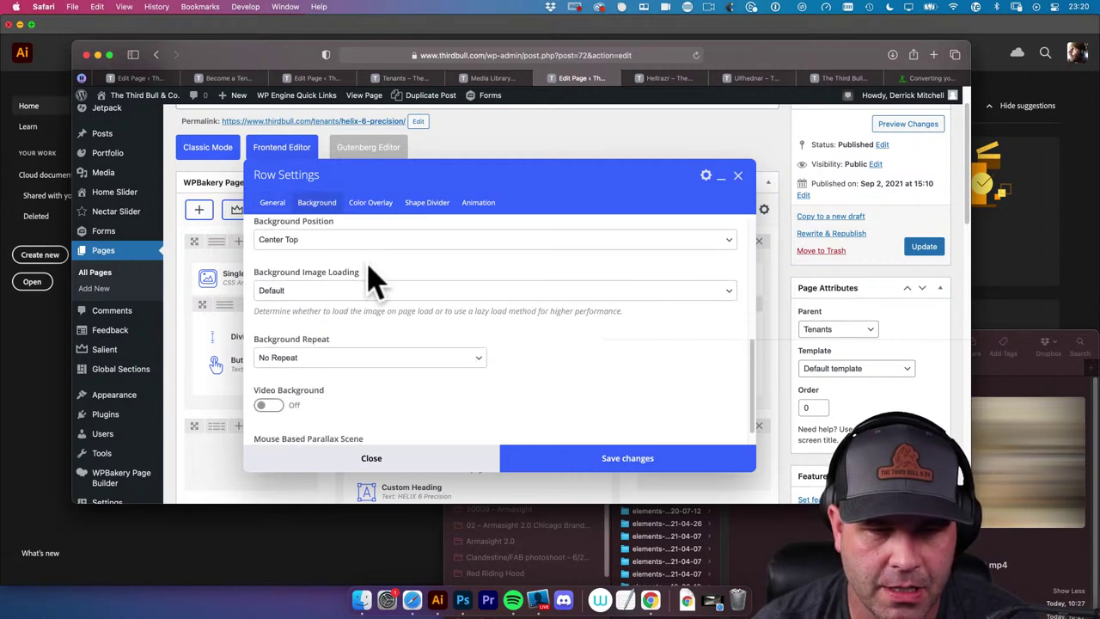
{"action": "scroll", "coordinate": [309, 266], "scroll_direction": "down", "scroll_amount": 2}
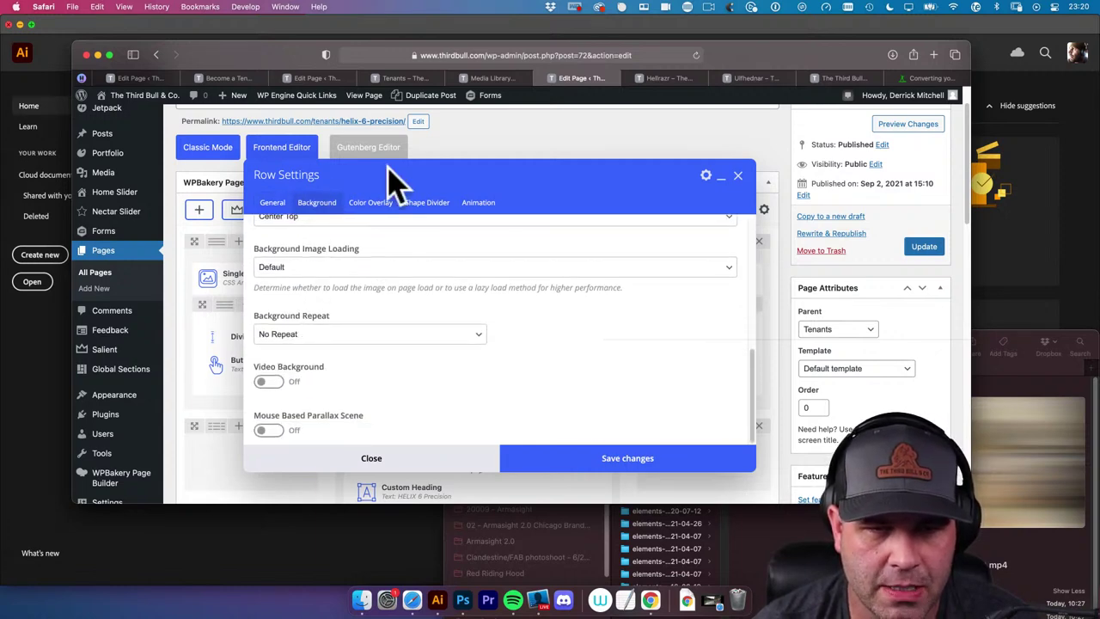
Inspect the top row's two Color Overlay colours, selecting the first colour's value
{"action": "left_click", "coordinate": [371, 203]}
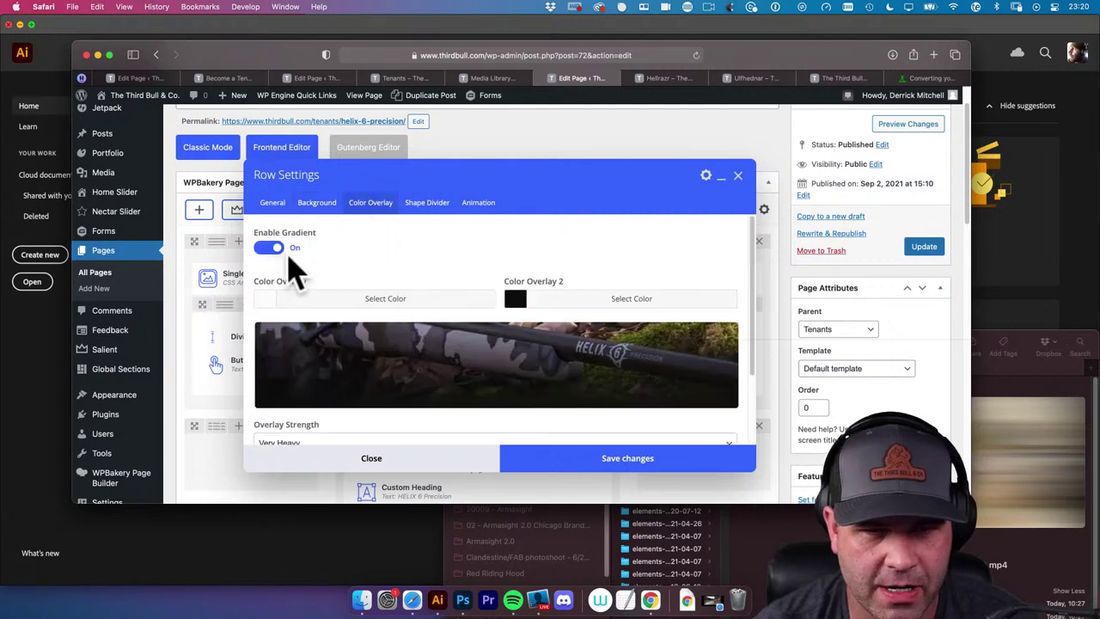
{"action": "left_click", "coordinate": [547, 307]}
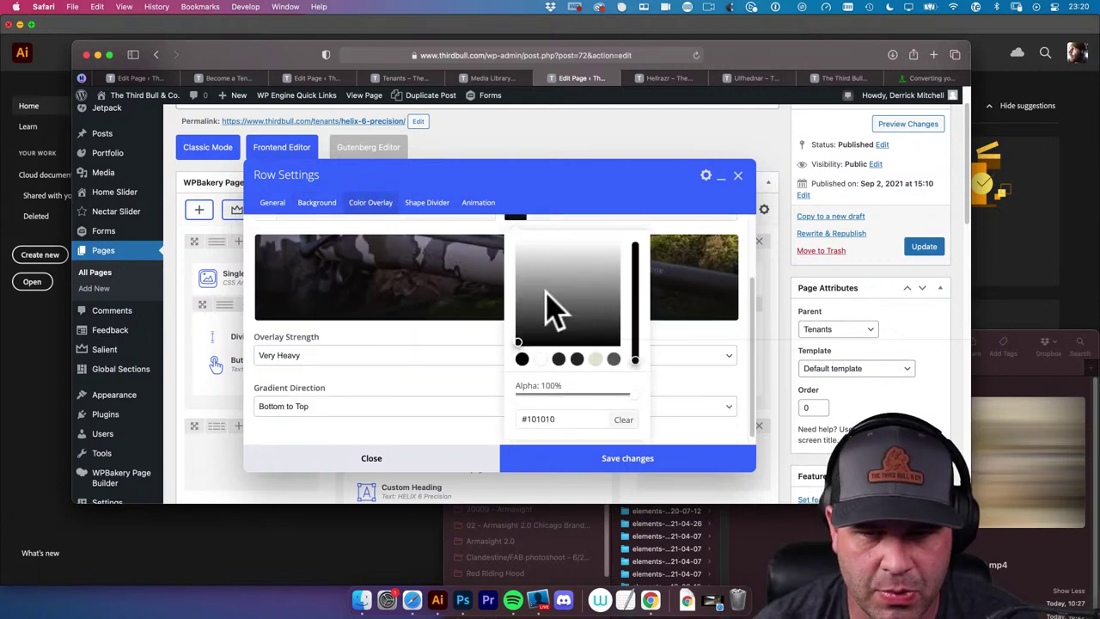
{"action": "left_click", "coordinate": [569, 416]}
{"action": "left_click", "coordinate": [498, 409]}
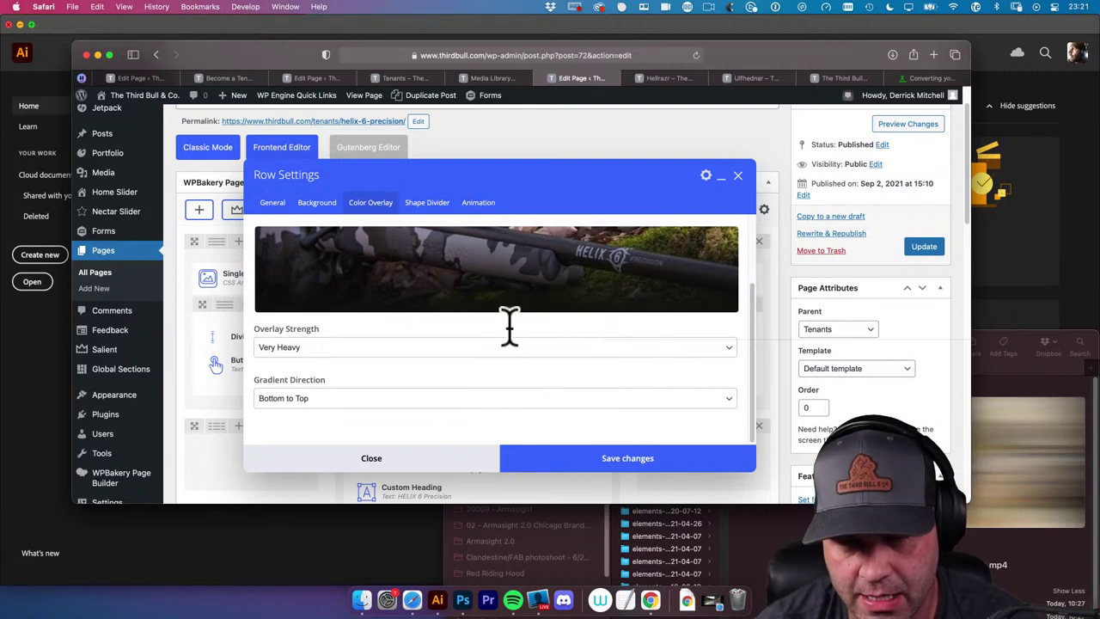
{"action": "scroll", "coordinate": [510, 326], "scroll_direction": "up", "scroll_amount": 3}
{"action": "left_click", "coordinate": [415, 300]}
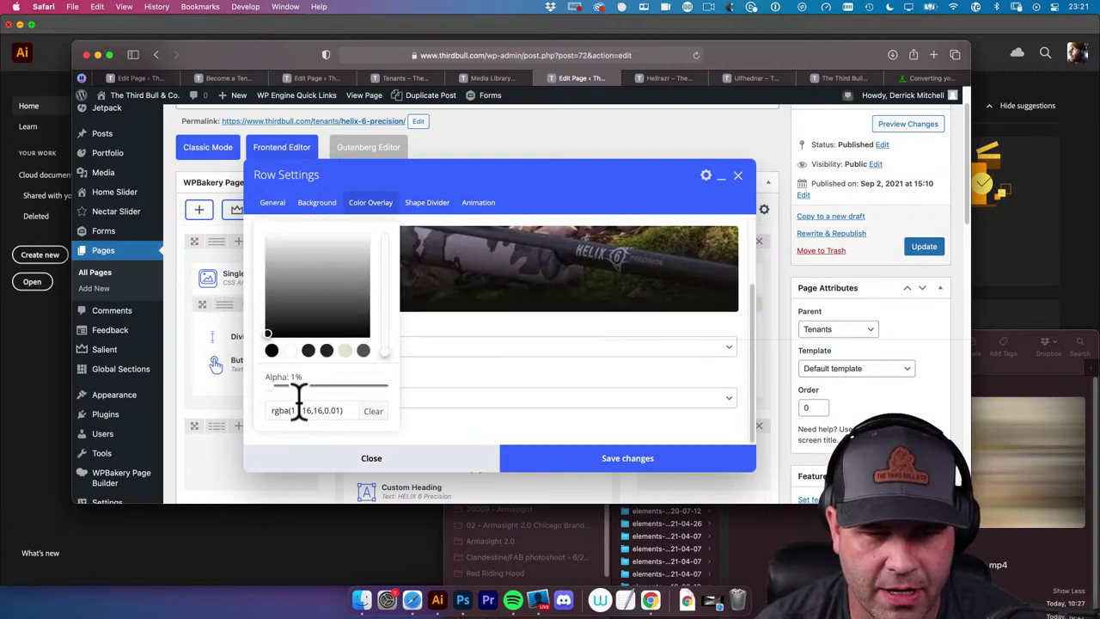
{"action": "left_click_drag", "start_coordinate": [344, 410], "coordinate": [278, 411]}
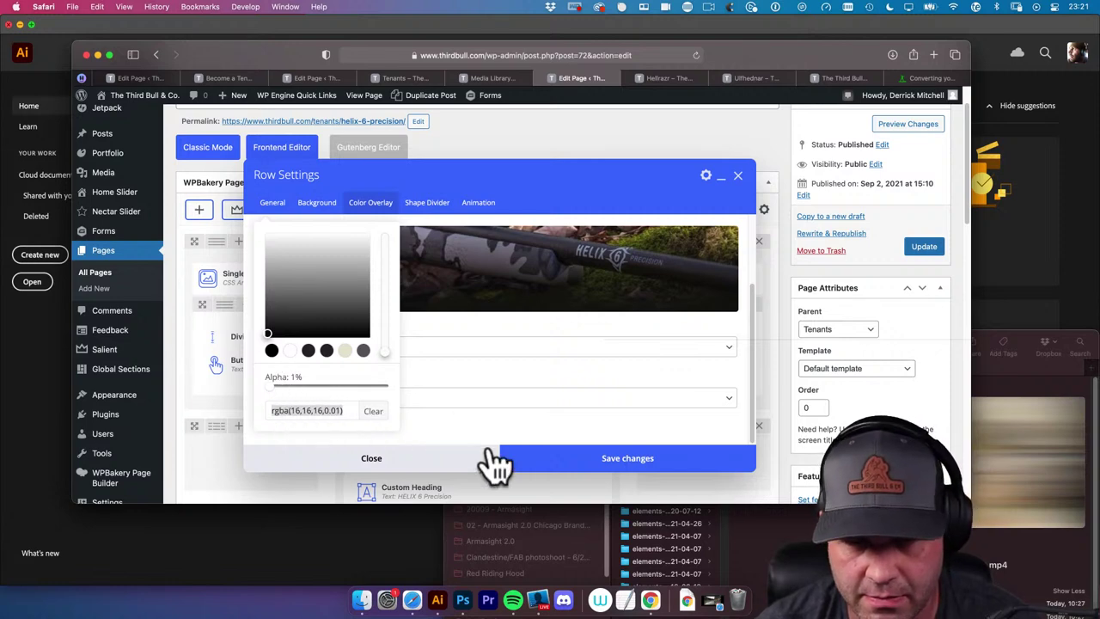
Close the top row's settings without saving and open another row's Row Settings
{"action": "left_click", "coordinate": [391, 468]}
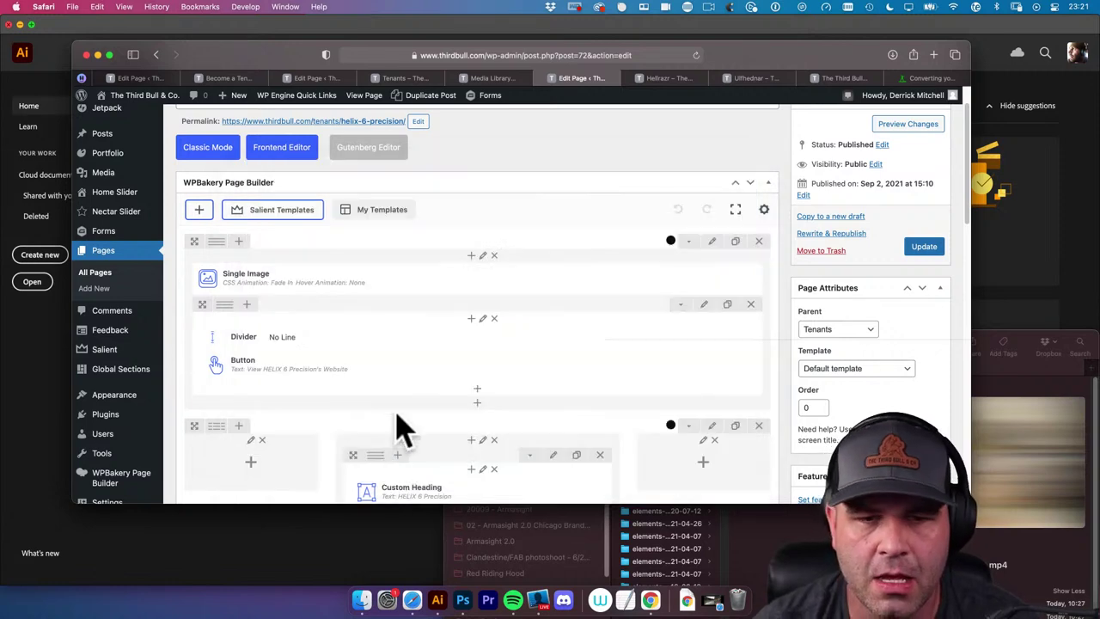
{"action": "scroll", "coordinate": [479, 318], "scroll_direction": "down", "scroll_amount": 1}
{"action": "scroll", "coordinate": [478, 318], "scroll_direction": "down", "scroll_amount": 5}
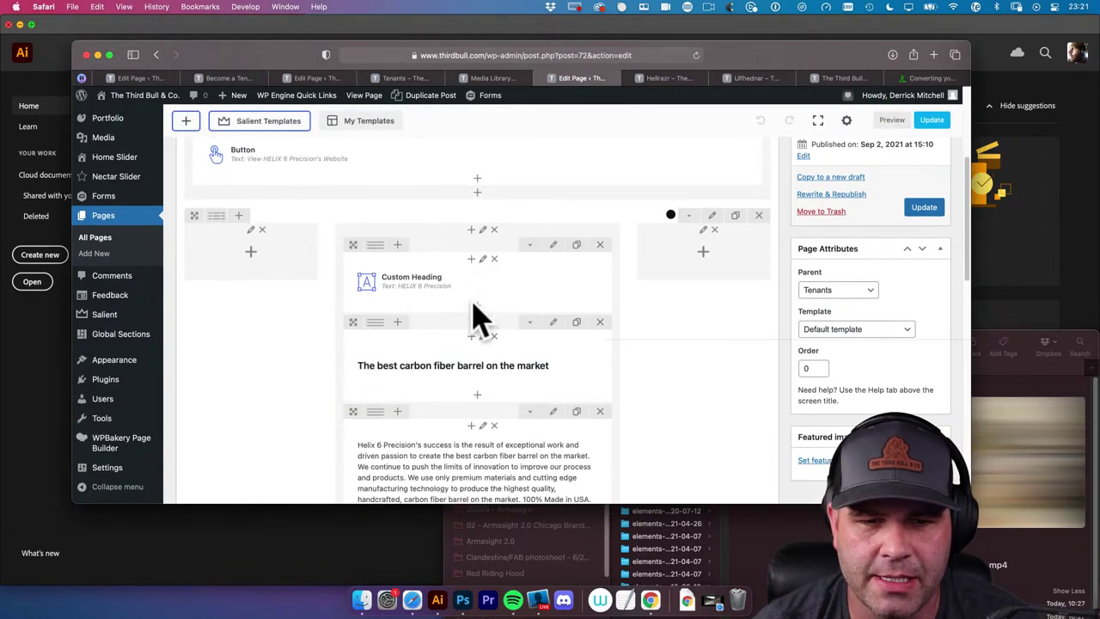
{"action": "left_click", "coordinate": [713, 217]}
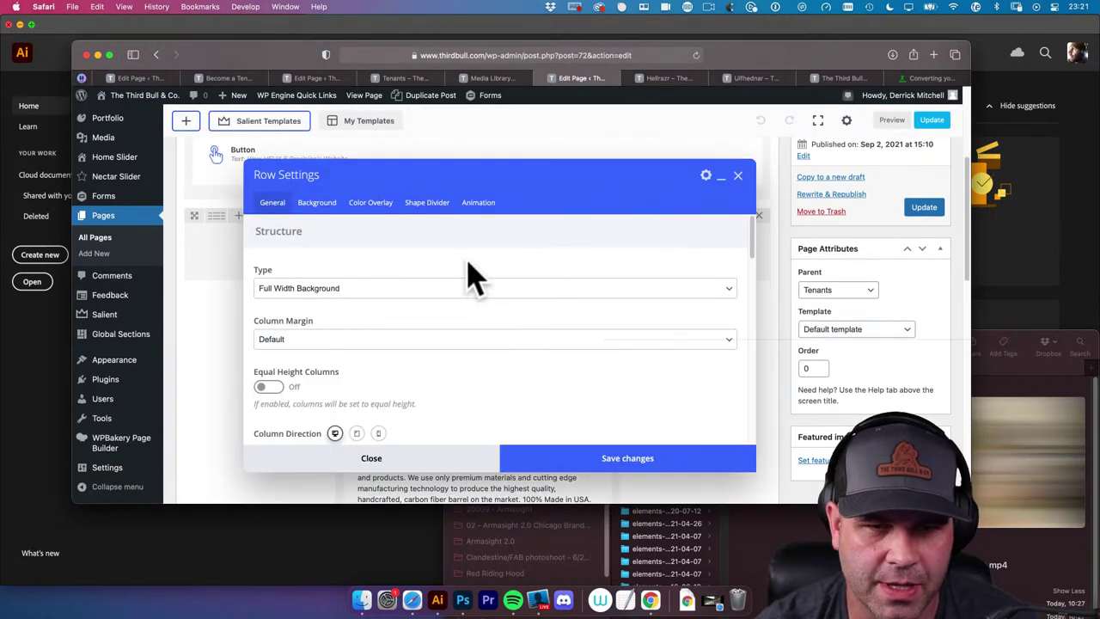
Set the row's background image to the Helix-6-precision.jpg photo
{"action": "left_click", "coordinate": [318, 206]}
{"action": "left_click", "coordinate": [301, 309]}
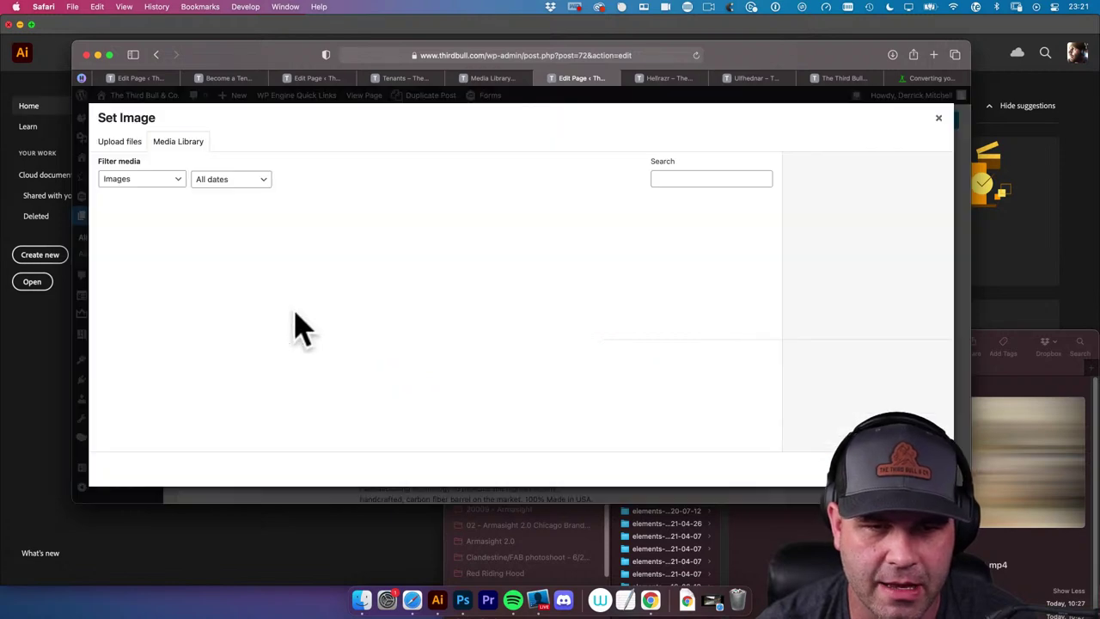
{"action": "left_click", "coordinate": [564, 246]}
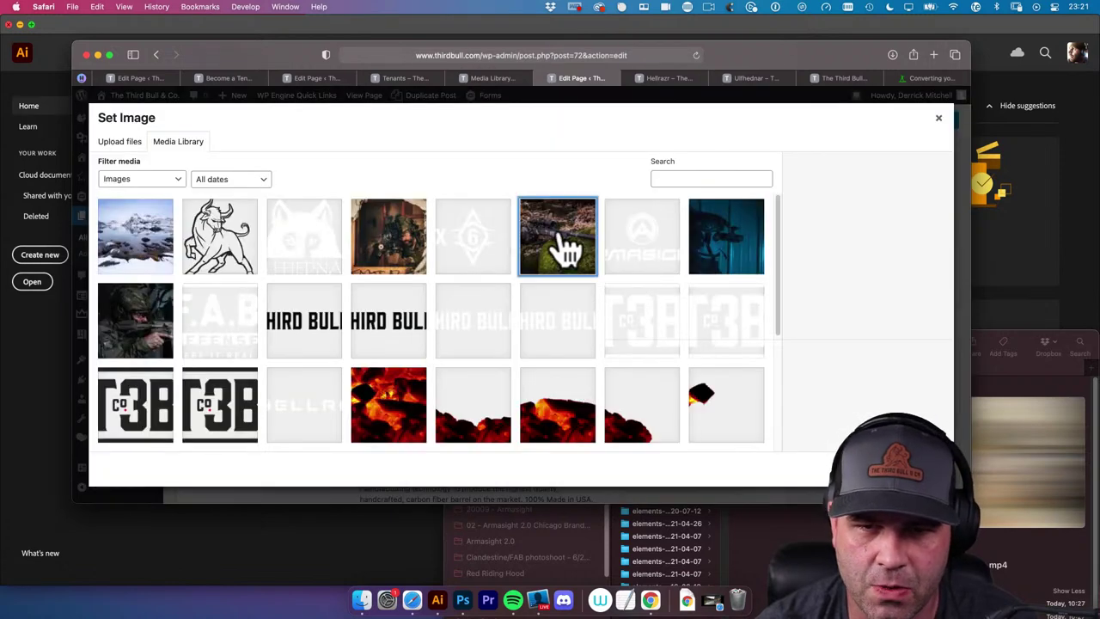
{"action": "left_click", "coordinate": [894, 469]}
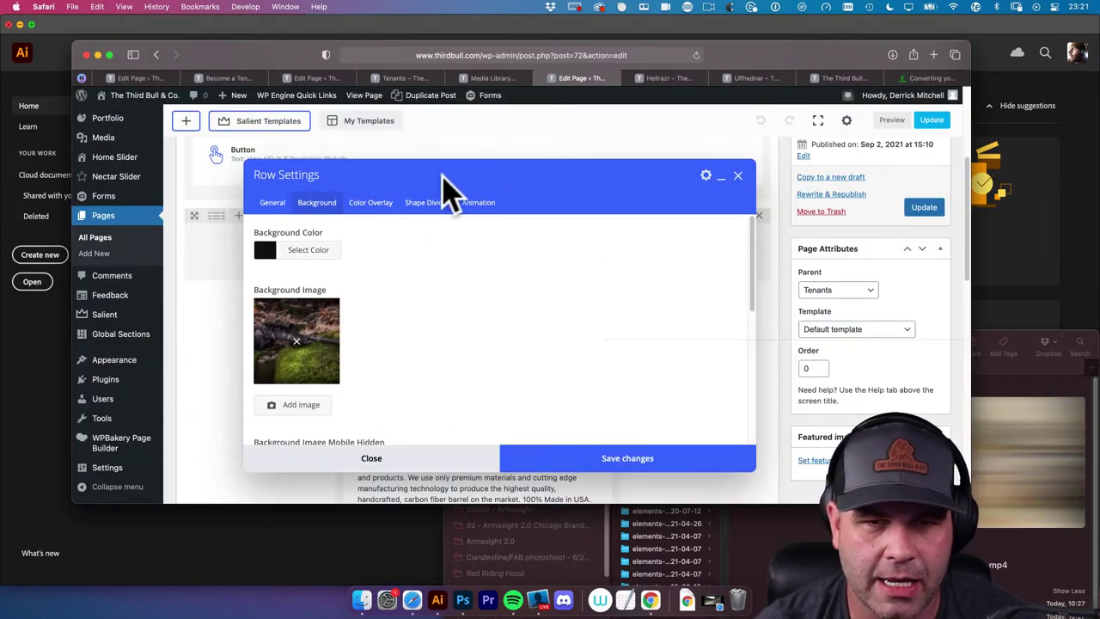
{"action": "left_click_drag", "start_coordinate": [441, 175], "coordinate": [429, 169]}
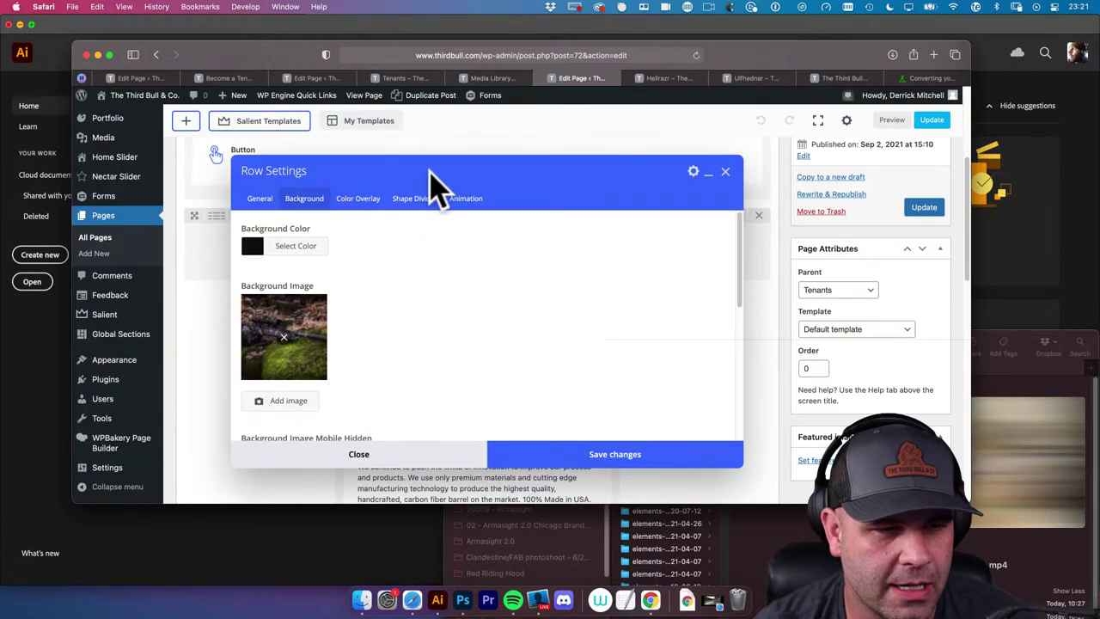
Set Color Overlay 2 to the near-black #101010
{"action": "left_click", "coordinate": [358, 198]}
{"action": "left_click", "coordinate": [567, 294]}
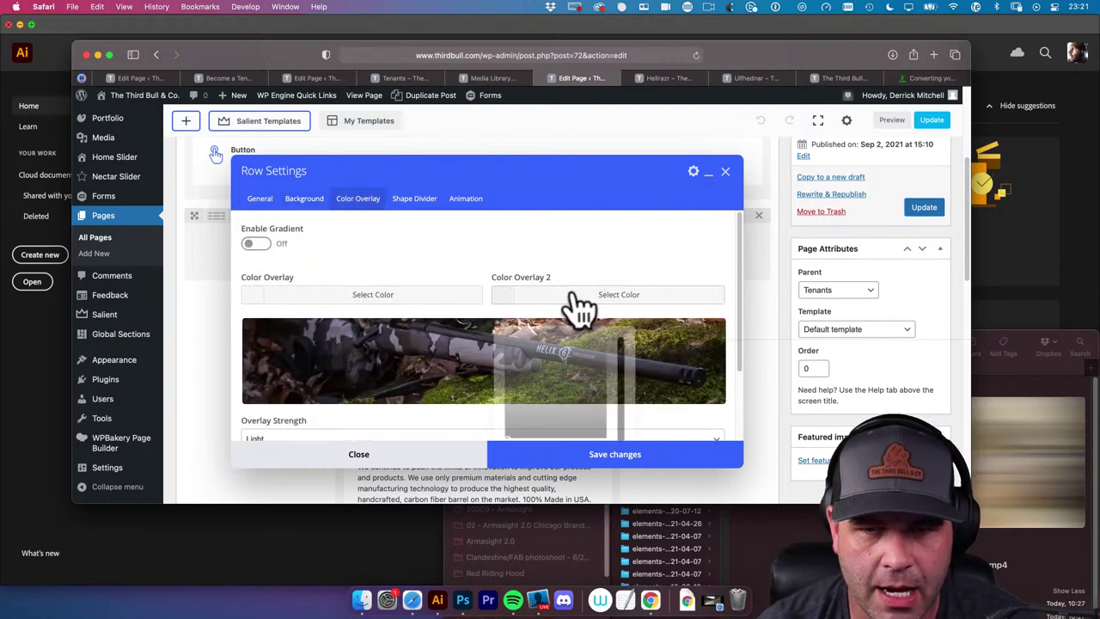
{"action": "scroll", "coordinate": [558, 361], "scroll_direction": "down", "scroll_amount": 3}
{"action": "scroll", "coordinate": [550, 404], "scroll_direction": "down", "scroll_amount": 1}
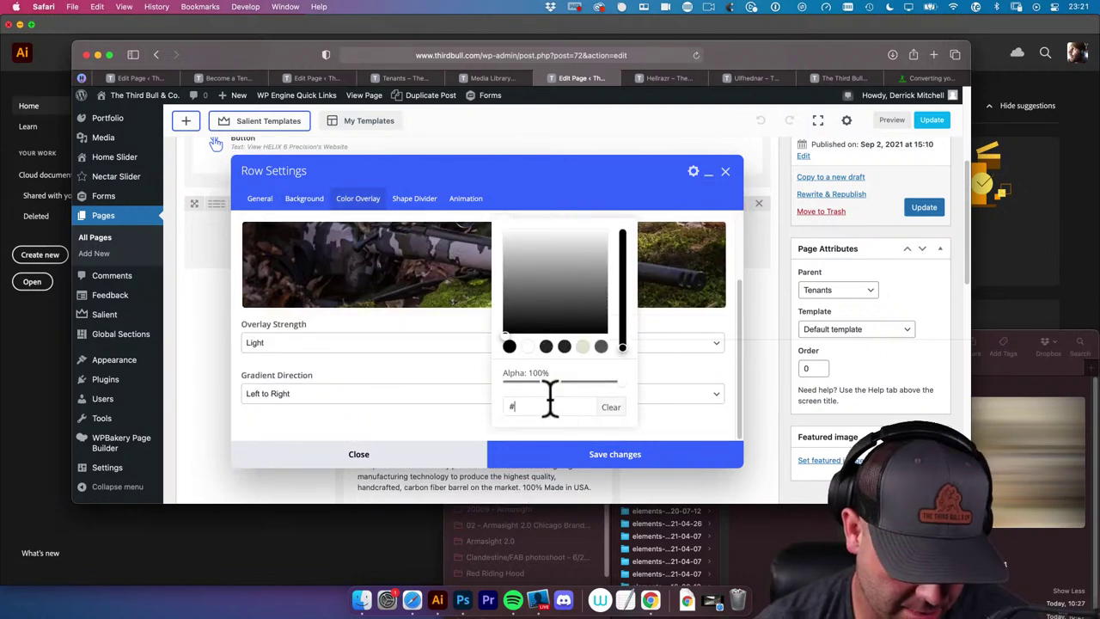
{"action": "type", "text": "101010"}
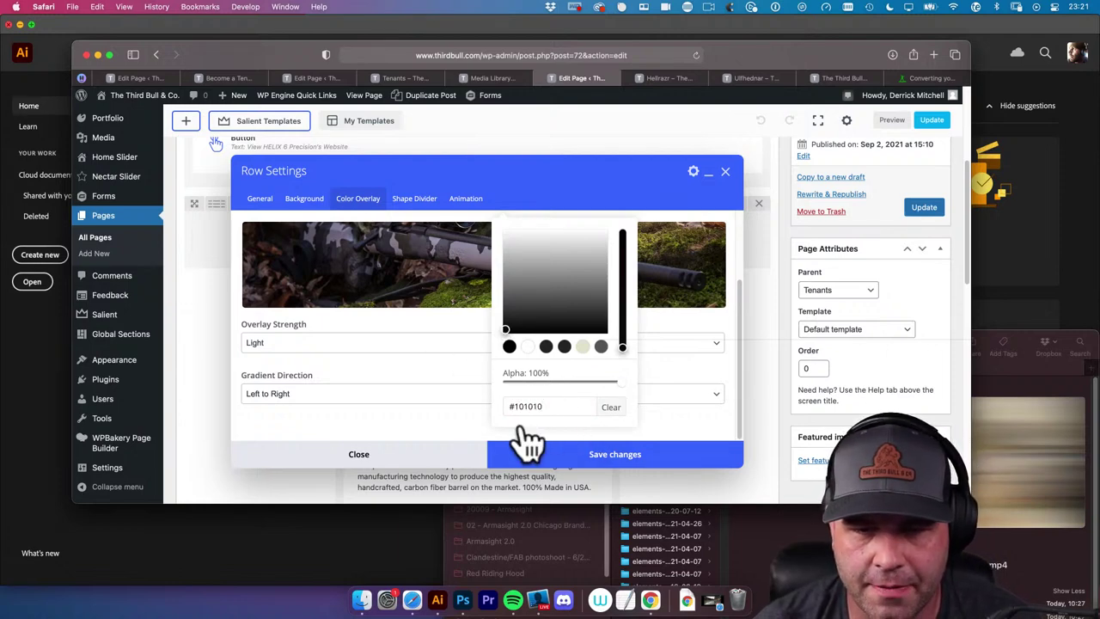
{"action": "left_click", "coordinate": [459, 387]}
{"action": "left_click", "coordinate": [411, 343]}
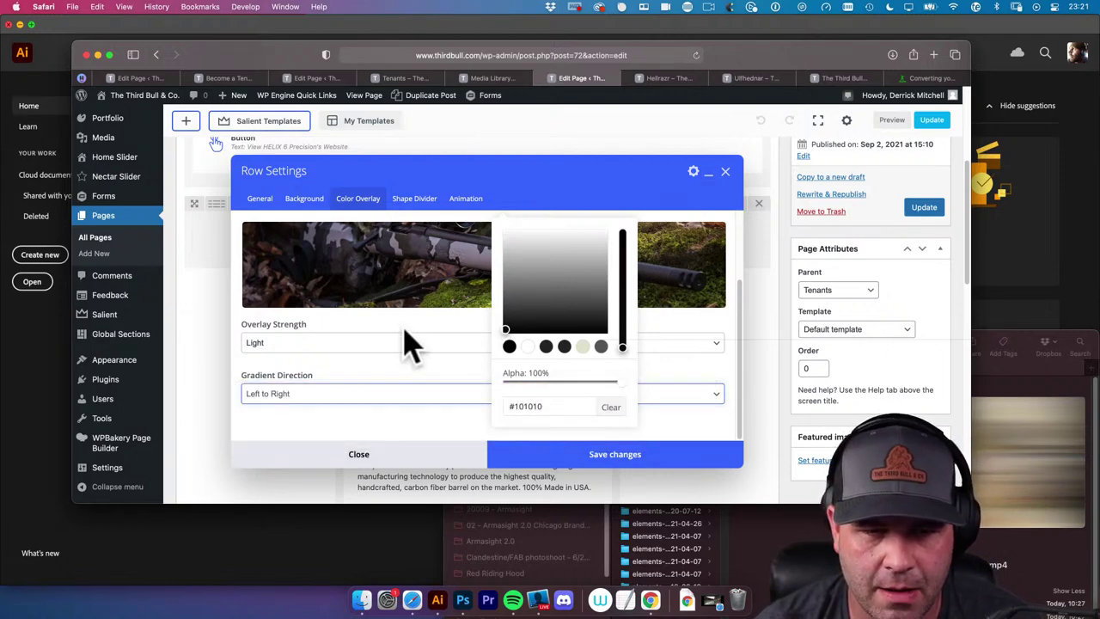
{"action": "scroll", "coordinate": [405, 344], "scroll_direction": "up", "scroll_amount": 5}
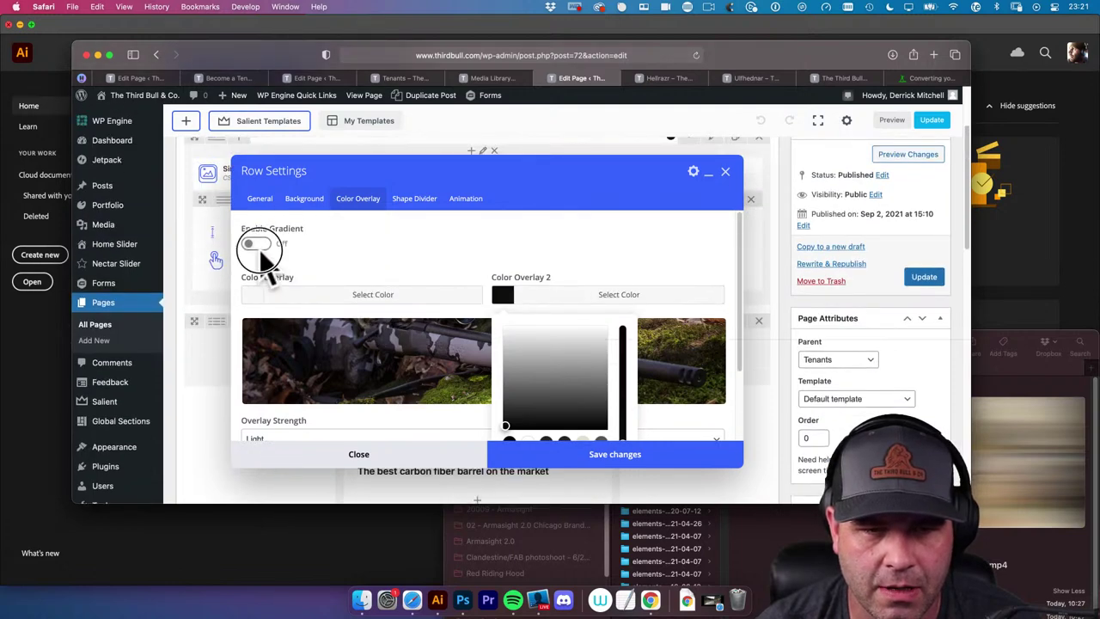
Enable the gradient overlay and paste a nearly transparent dark value into Color Overlay 1
{"action": "left_click", "coordinate": [256, 243]}
{"action": "left_click", "coordinate": [372, 294]}
{"action": "scroll", "coordinate": [353, 378], "scroll_direction": "down", "scroll_amount": 1}
{"action": "scroll", "coordinate": [353, 378], "scroll_direction": "down", "scroll_amount": 2}
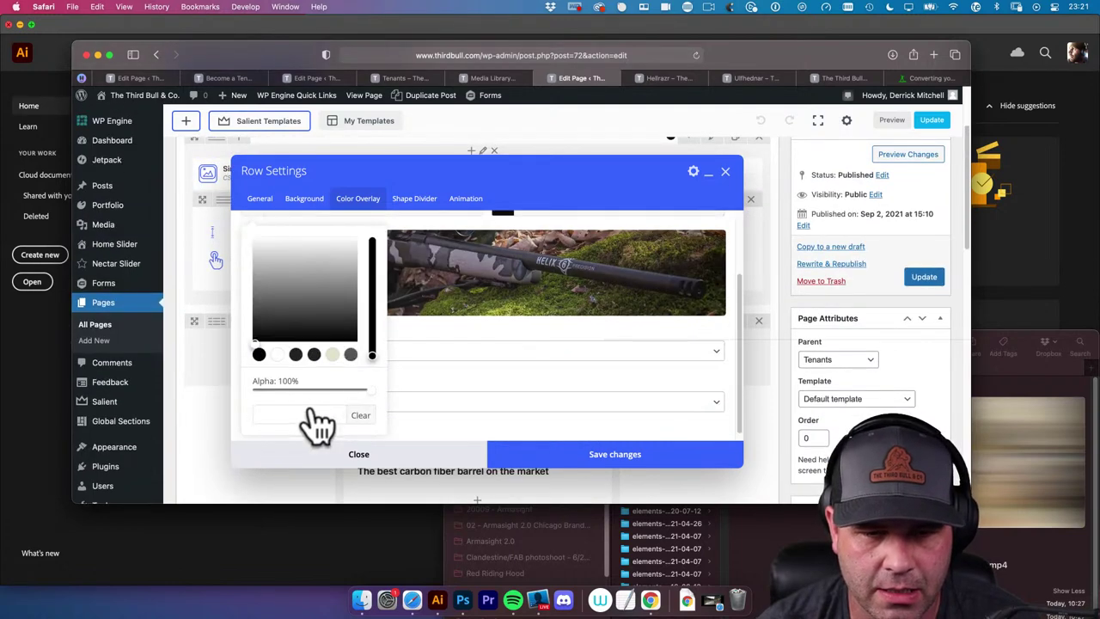
{"action": "left_click", "coordinate": [319, 414]}
{"action": "type", "text": "rgba(16,16,16,0.01)"}
{"action": "left_click", "coordinate": [442, 401]}
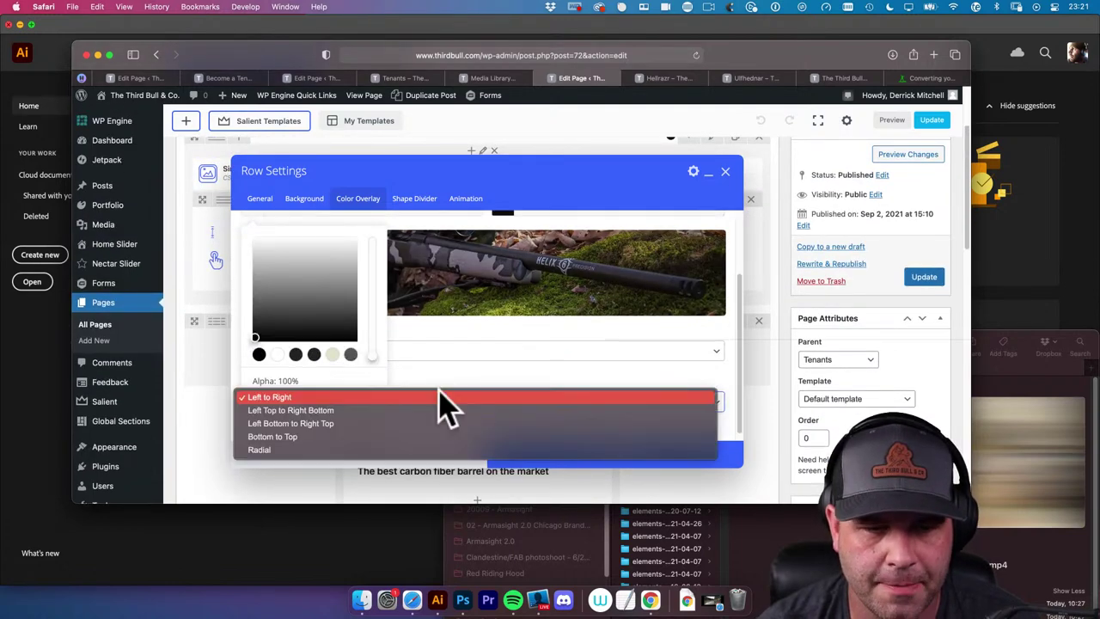
{"action": "scroll", "coordinate": [456, 368], "scroll_direction": "down", "scroll_amount": 1}
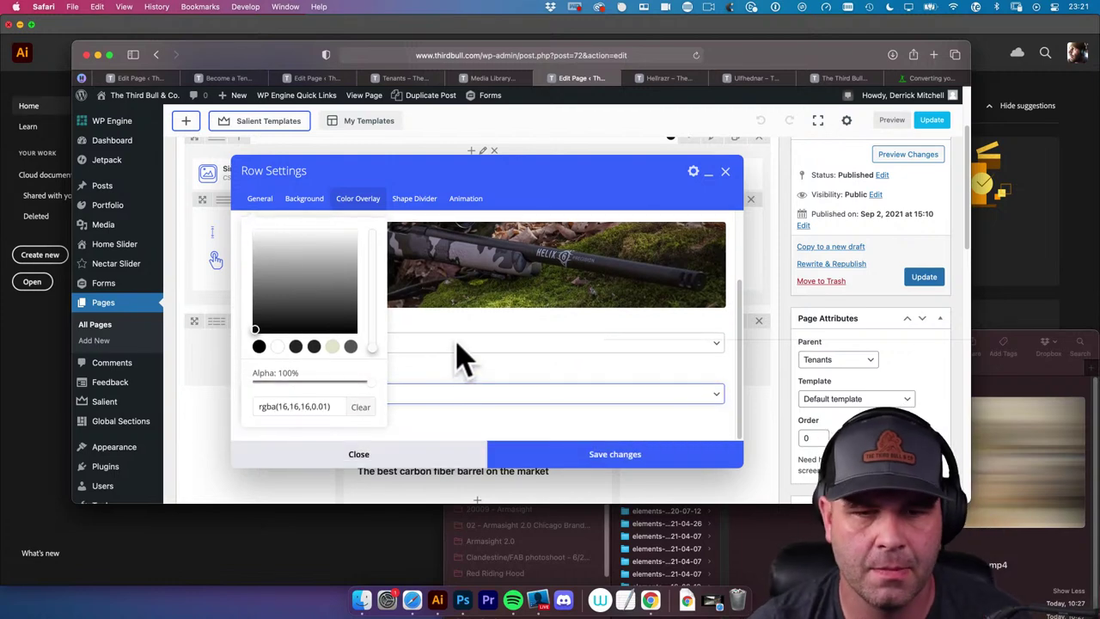
{"action": "left_click", "coordinate": [518, 331]}
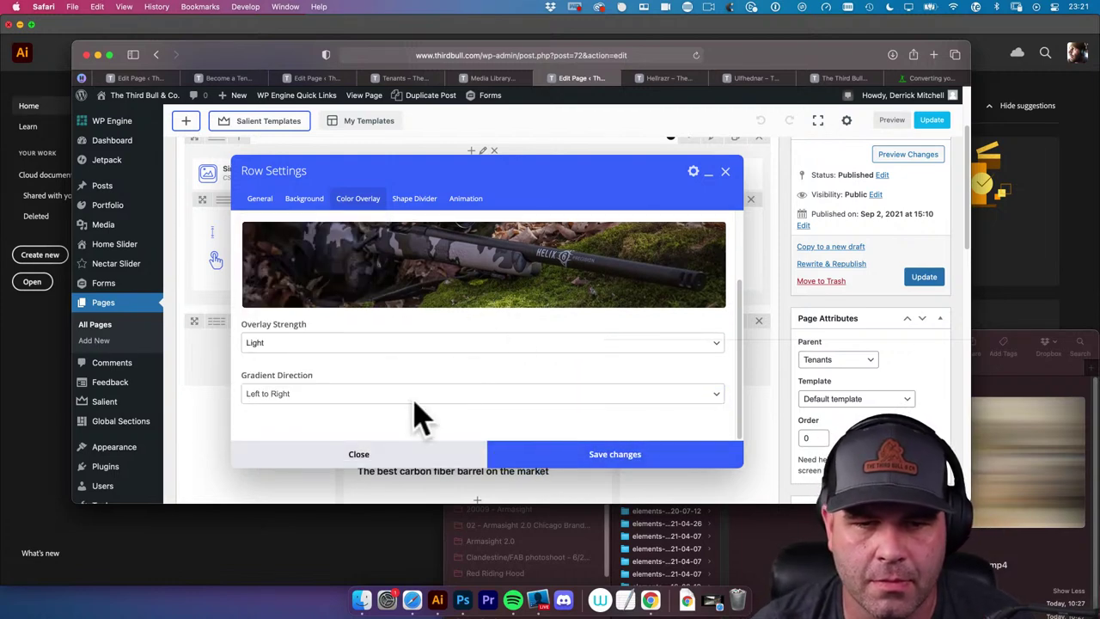
{"action": "scroll", "coordinate": [425, 412], "scroll_direction": "up", "scroll_amount": 3}
{"action": "scroll", "coordinate": [429, 411], "scroll_direction": "down", "scroll_amount": 3}
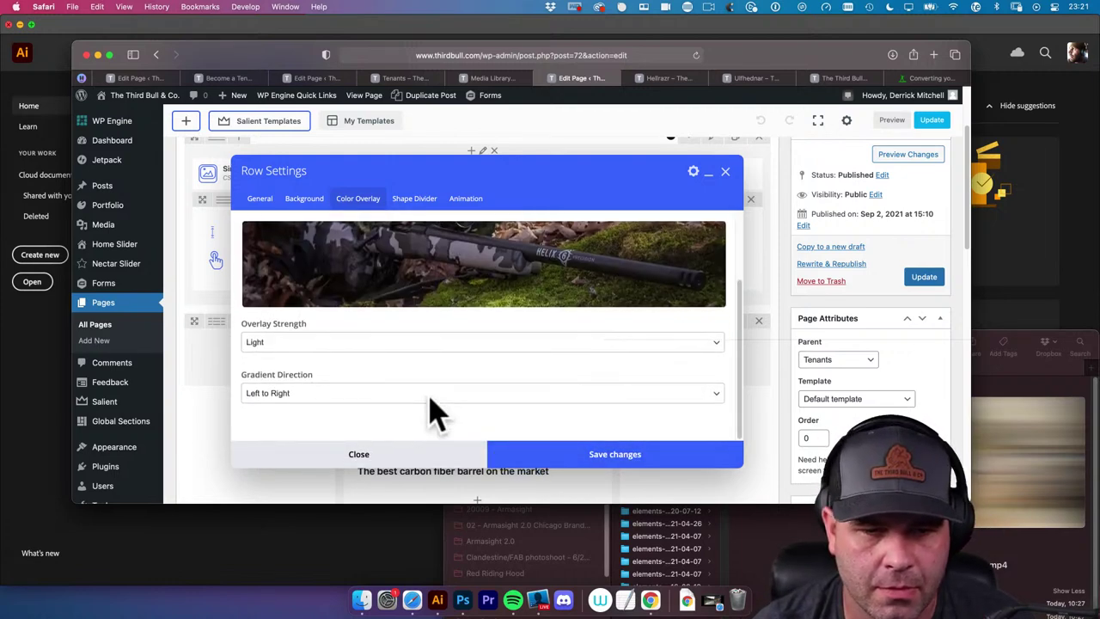
Set the gradient direction to Bottom to Top and strength to Medium, then save the row
{"action": "left_click", "coordinate": [330, 397]}
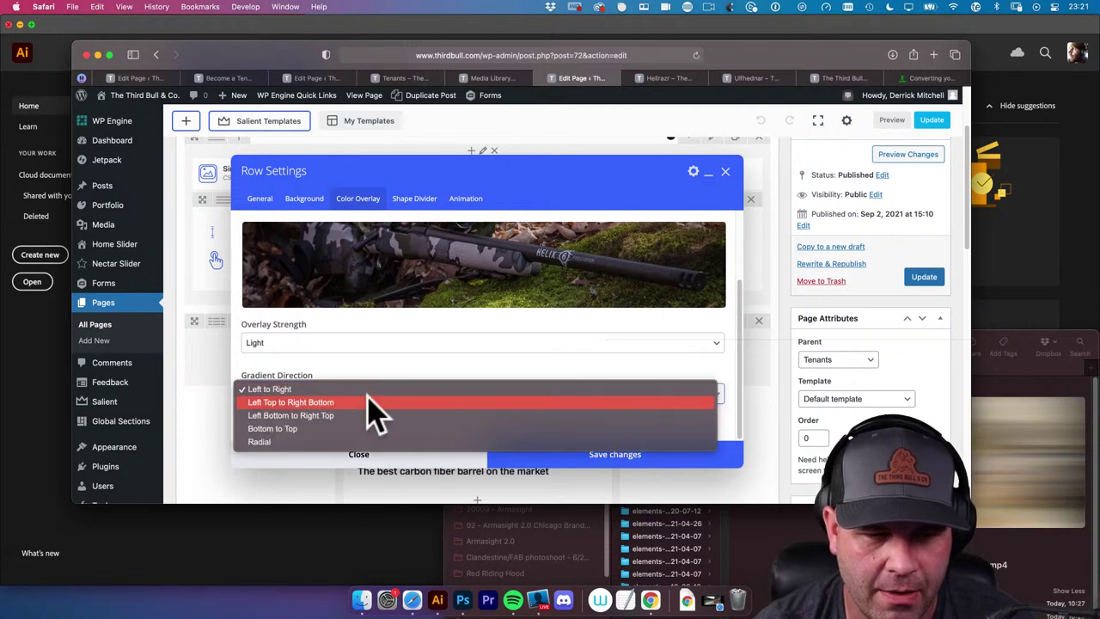
{"action": "left_click", "coordinate": [328, 428]}
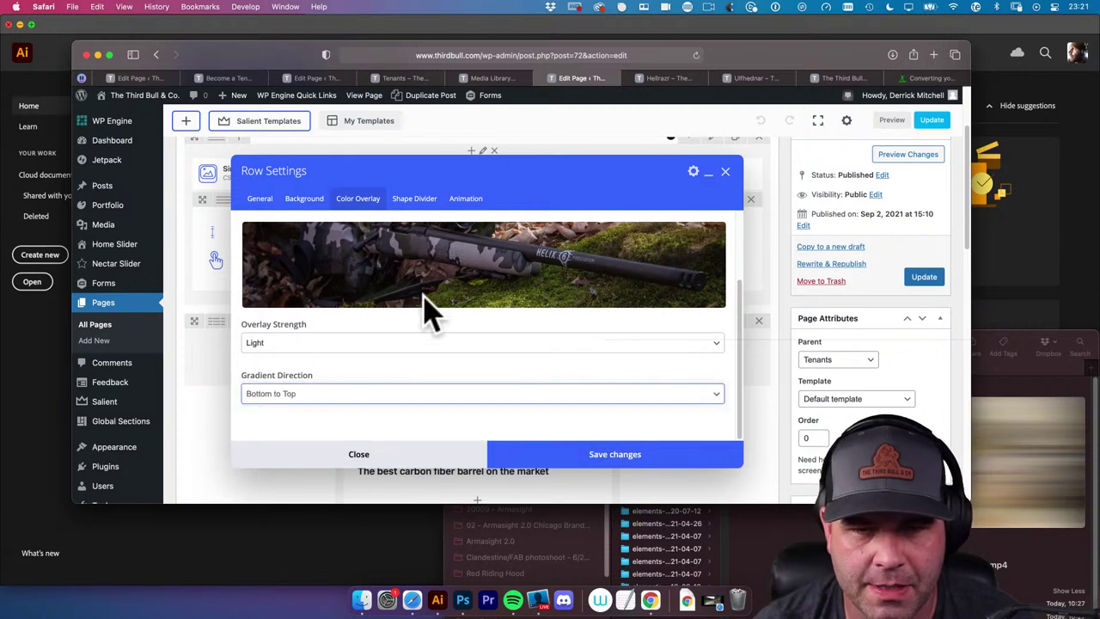
{"action": "scroll", "coordinate": [438, 318], "scroll_direction": "up", "scroll_amount": 1}
{"action": "scroll", "coordinate": [446, 326], "scroll_direction": "down", "scroll_amount": 1}
{"action": "left_click", "coordinate": [543, 343]}
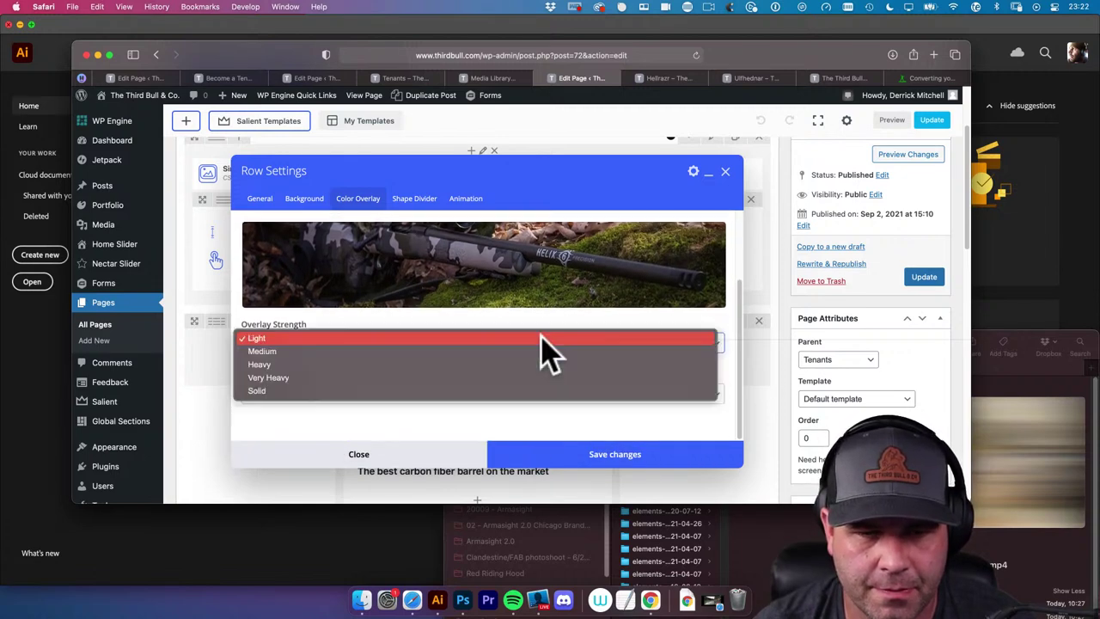
{"action": "left_click", "coordinate": [533, 351]}
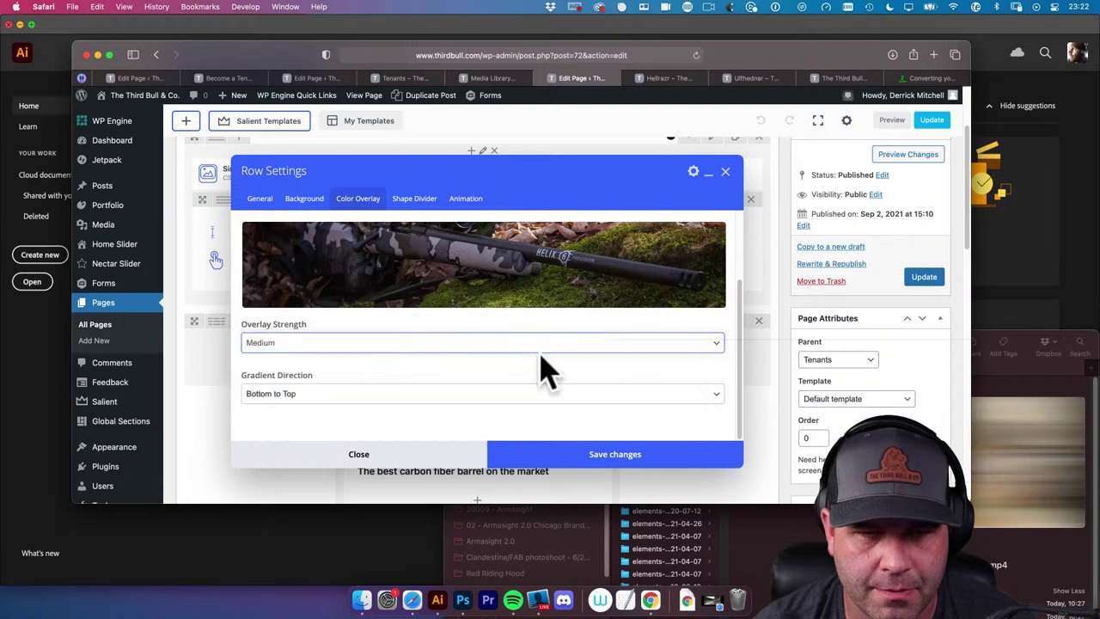
{"action": "left_click", "coordinate": [629, 464]}
{"action": "scroll", "coordinate": [699, 336], "scroll_direction": "up", "scroll_amount": 4}
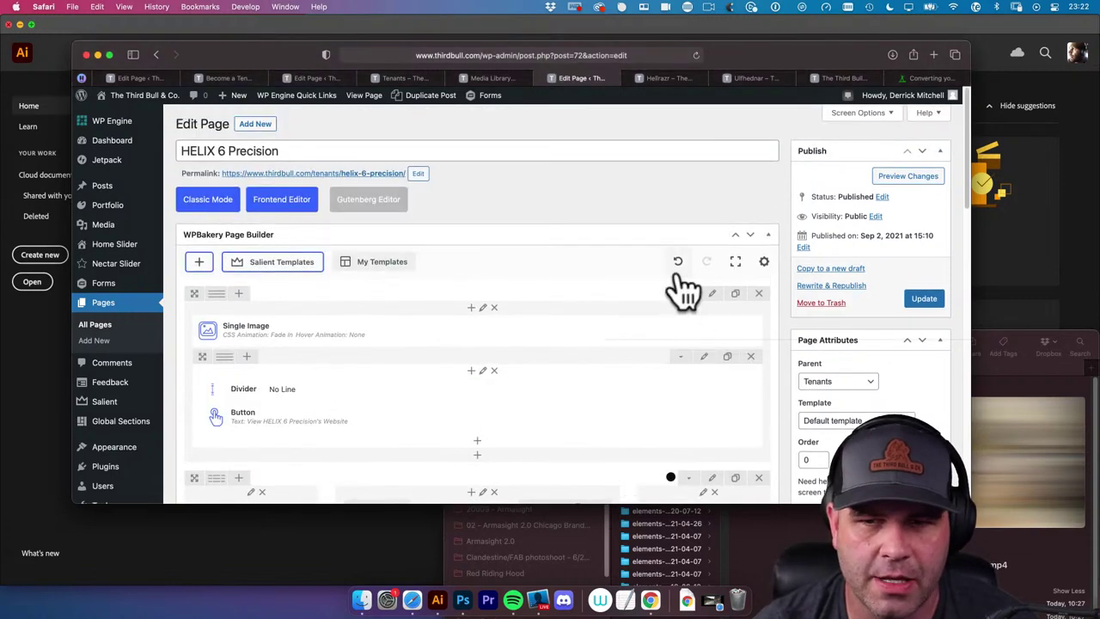
Remove the row's background image and turn Video Background on, then return to the Media Library
{"action": "left_click", "coordinate": [712, 293]}
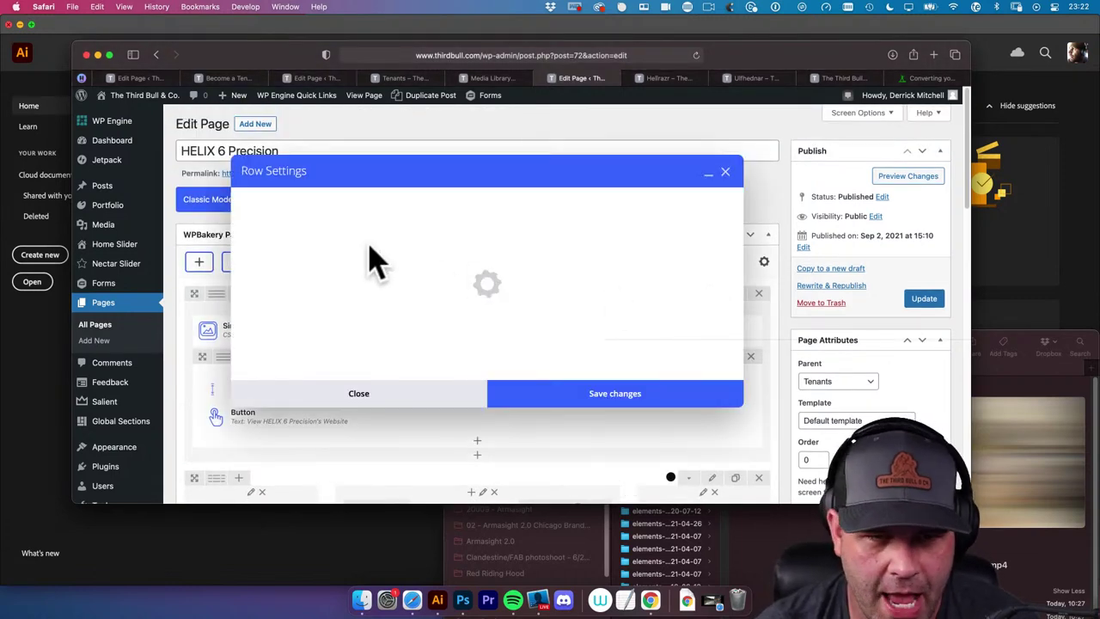
{"action": "left_click", "coordinate": [311, 204]}
{"action": "scroll", "coordinate": [318, 322], "scroll_direction": "down", "scroll_amount": 1}
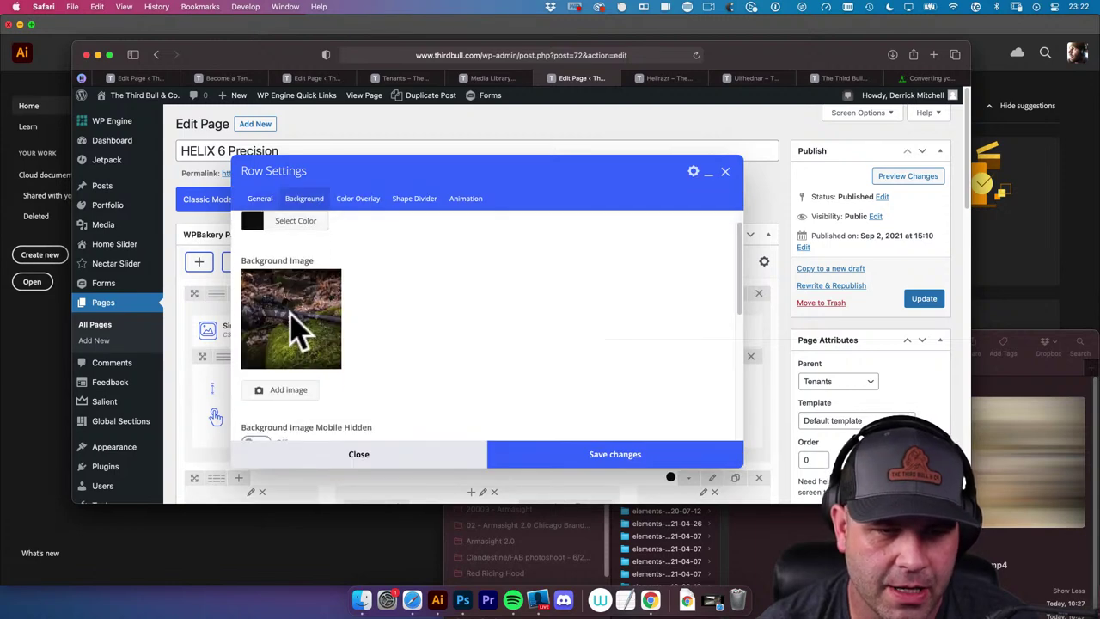
{"action": "scroll", "coordinate": [295, 326], "scroll_direction": "down", "scroll_amount": 2}
{"action": "left_click", "coordinate": [297, 328]}
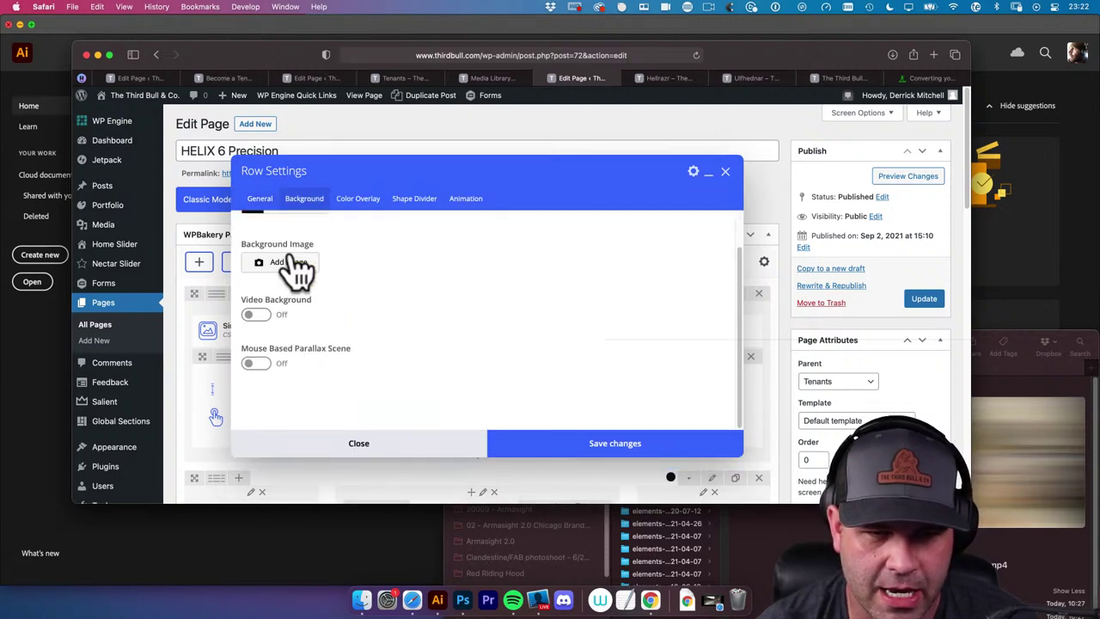
{"action": "left_click", "coordinate": [256, 314]}
{"action": "scroll", "coordinate": [386, 370], "scroll_direction": "down", "scroll_amount": 2}
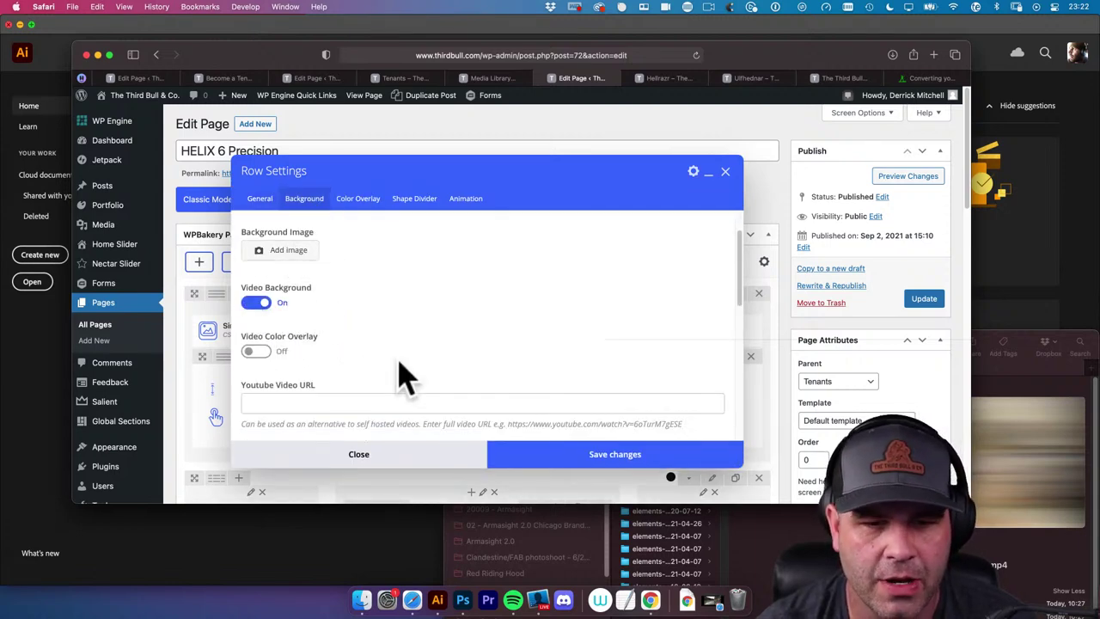
{"action": "scroll", "coordinate": [365, 366], "scroll_direction": "down", "scroll_amount": 4}
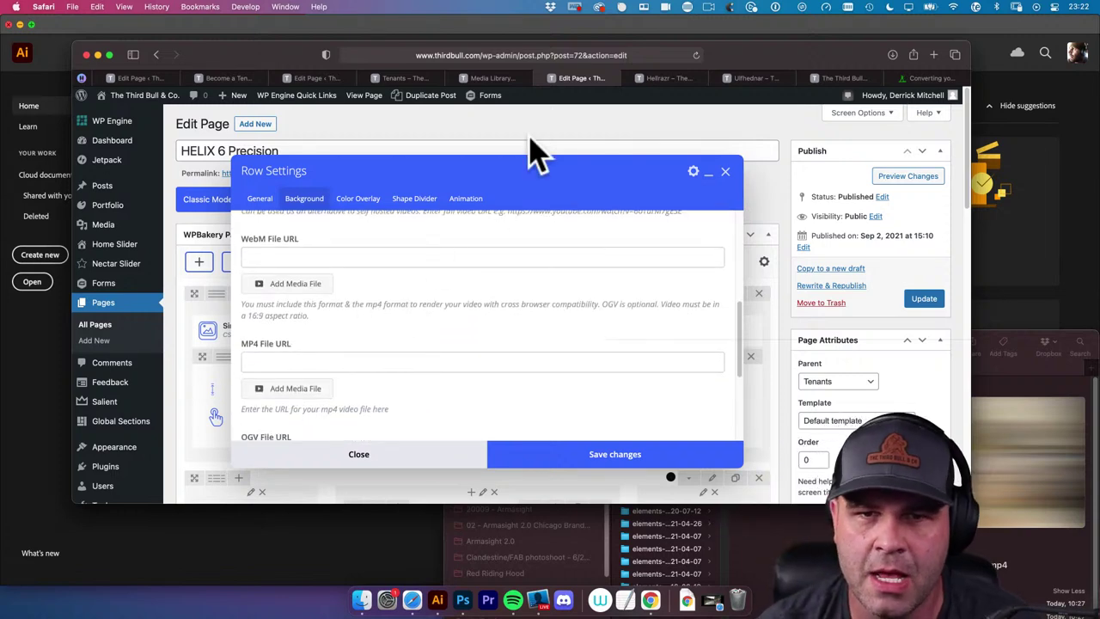
{"action": "left_click", "coordinate": [497, 80]}
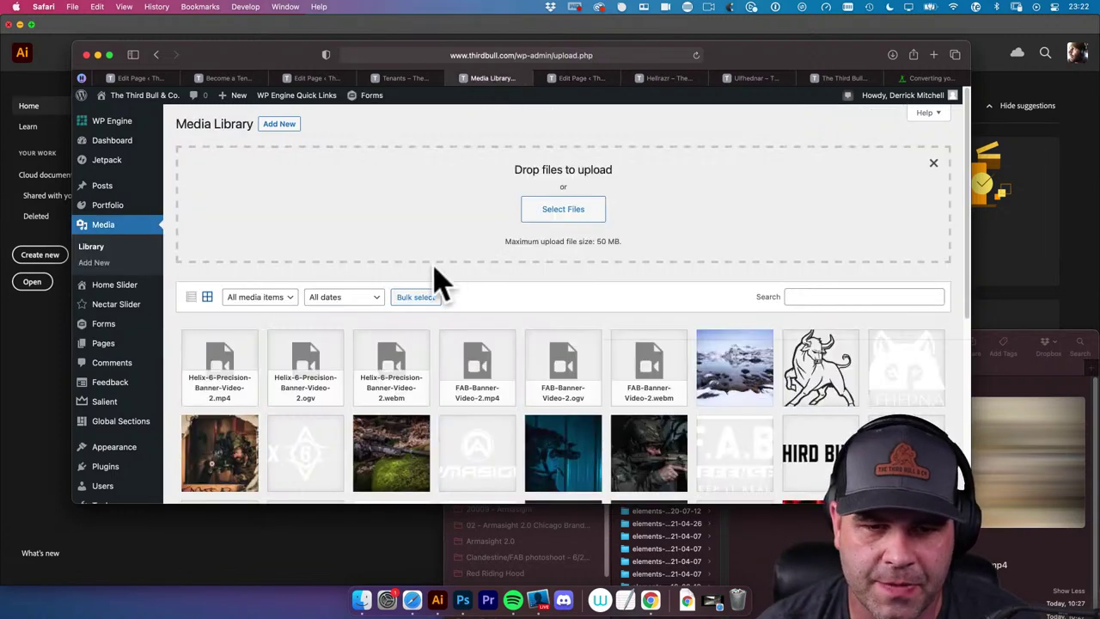
Copy the Helix-6 webm video's URL and paste it into the row's WebM File URL field
{"action": "left_click", "coordinate": [390, 365]}
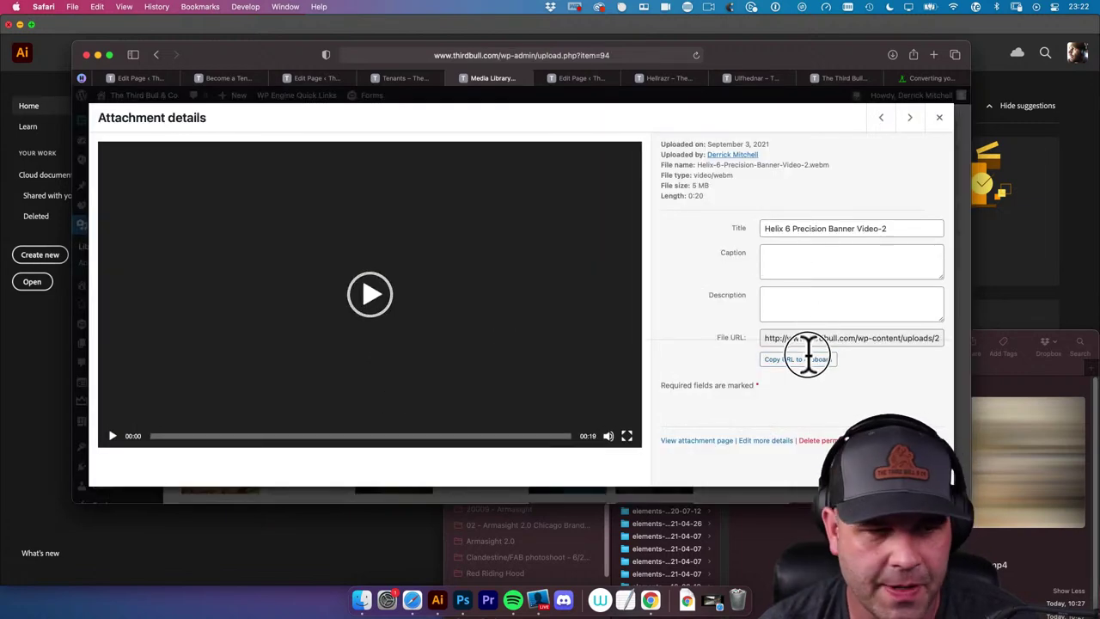
{"action": "left_click", "coordinate": [804, 359]}
{"action": "left_click", "coordinate": [585, 80]}
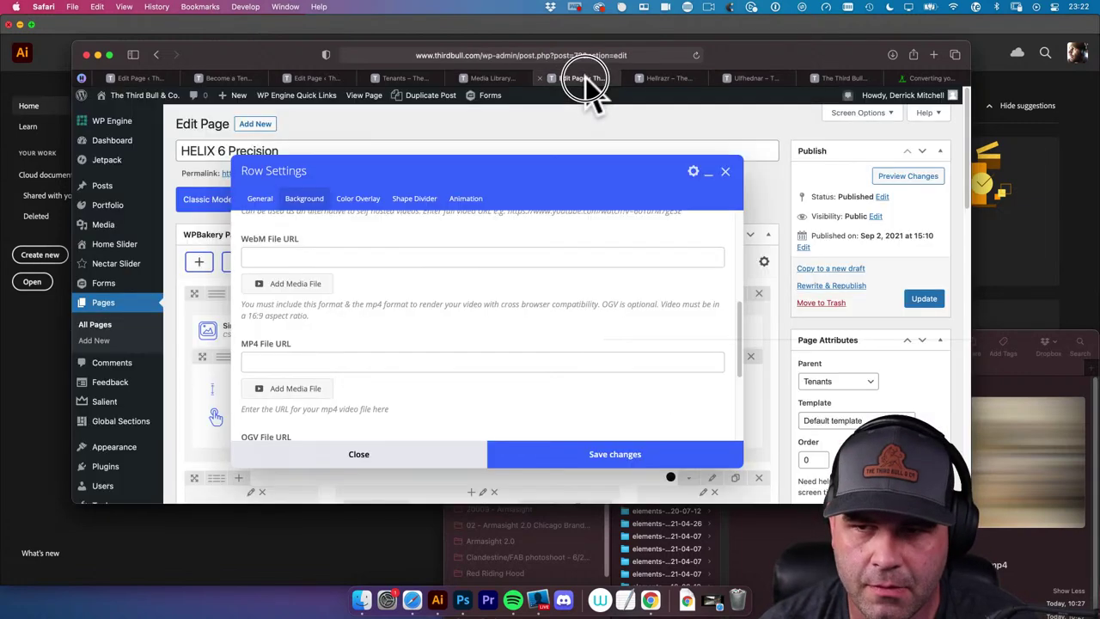
{"action": "left_click", "coordinate": [348, 260]}
{"action": "key", "text": "cmd+v"}
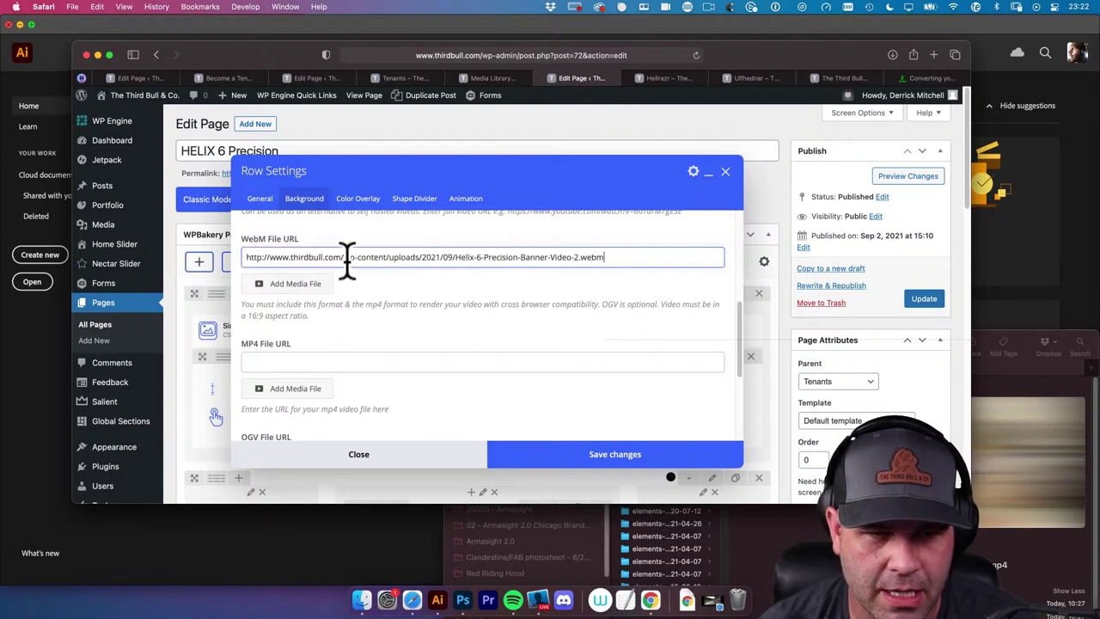
{"action": "scroll", "coordinate": [394, 301], "scroll_direction": "down", "scroll_amount": 1}
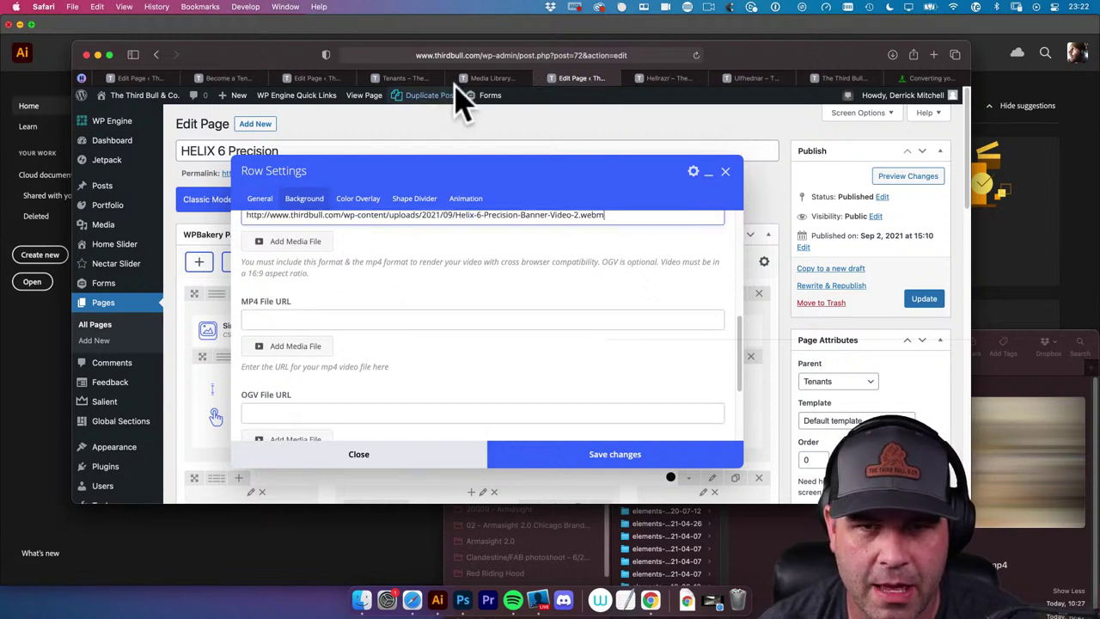
Paste the Helix-6 ogv video's URL into OGV File URL, then view the live Hellrazr page
{"action": "left_click", "coordinate": [487, 78]}
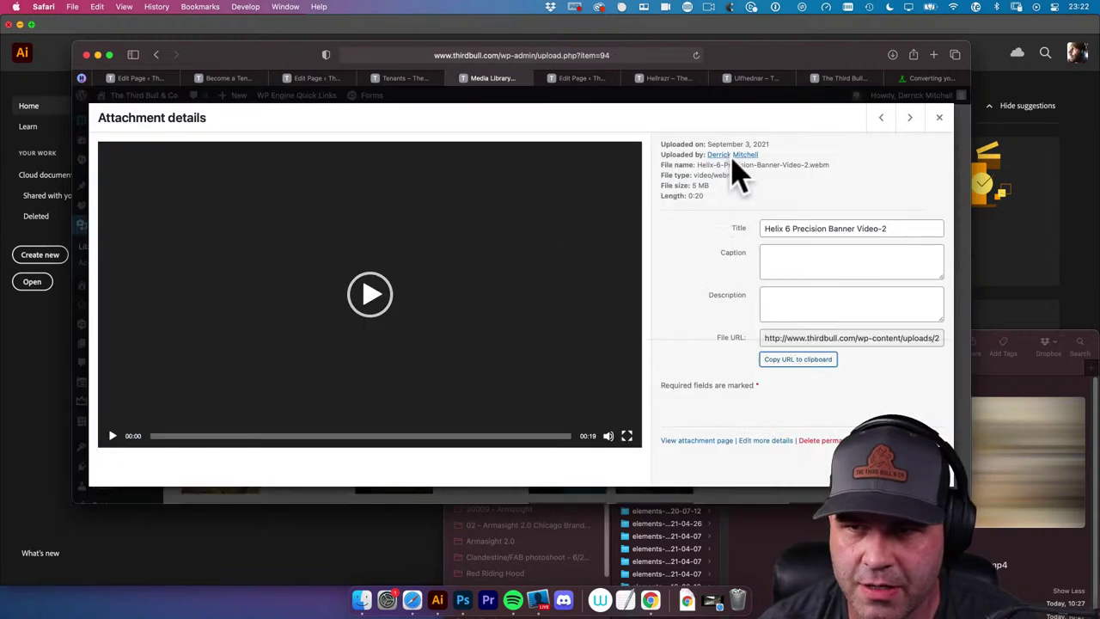
{"action": "left_click", "coordinate": [881, 120]}
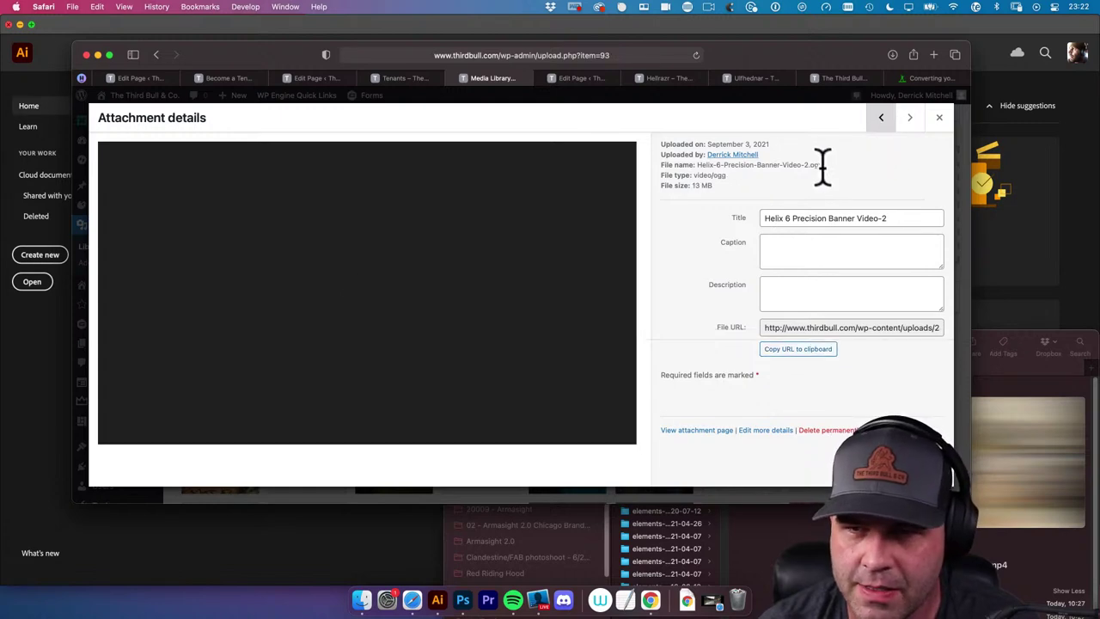
{"action": "left_click_drag", "start_coordinate": [822, 165], "coordinate": [799, 166]}
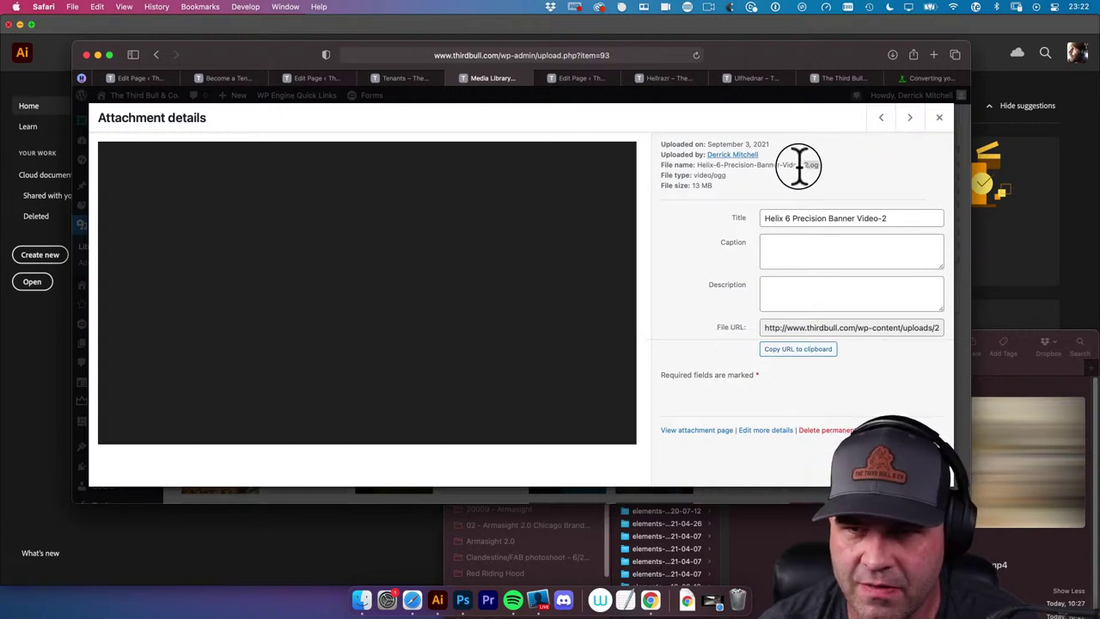
{"action": "left_click", "coordinate": [808, 349]}
{"action": "left_click", "coordinate": [586, 80]}
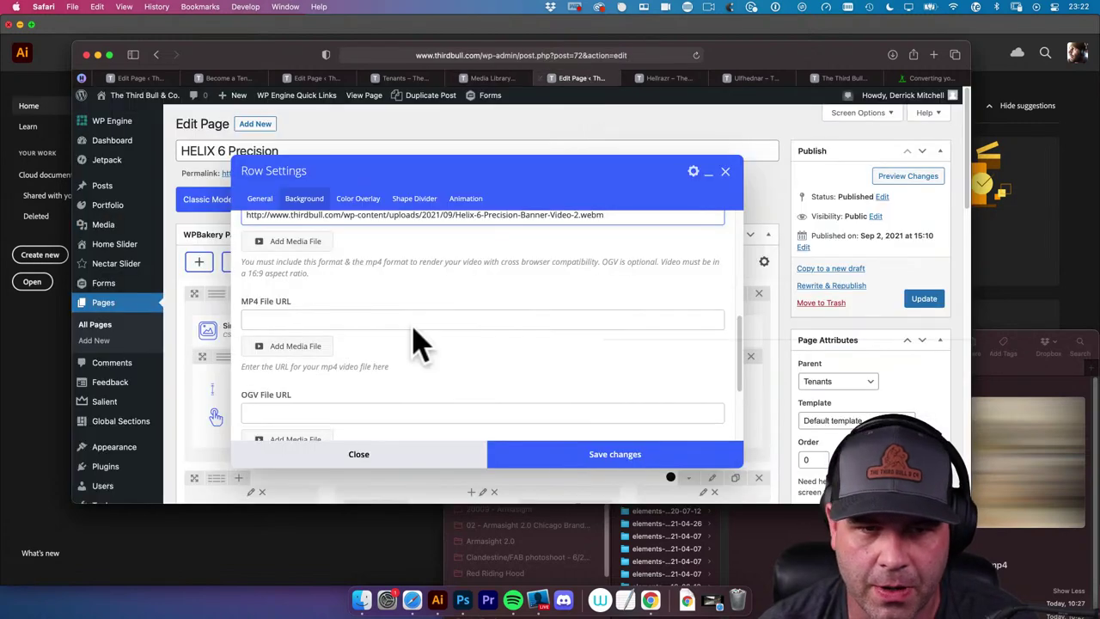
{"action": "scroll", "coordinate": [344, 370], "scroll_direction": "down", "scroll_amount": 3}
{"action": "left_click", "coordinate": [335, 343]}
{"action": "key", "text": "super+v"}
{"action": "scroll", "coordinate": [344, 348], "scroll_direction": "up", "scroll_amount": 1}
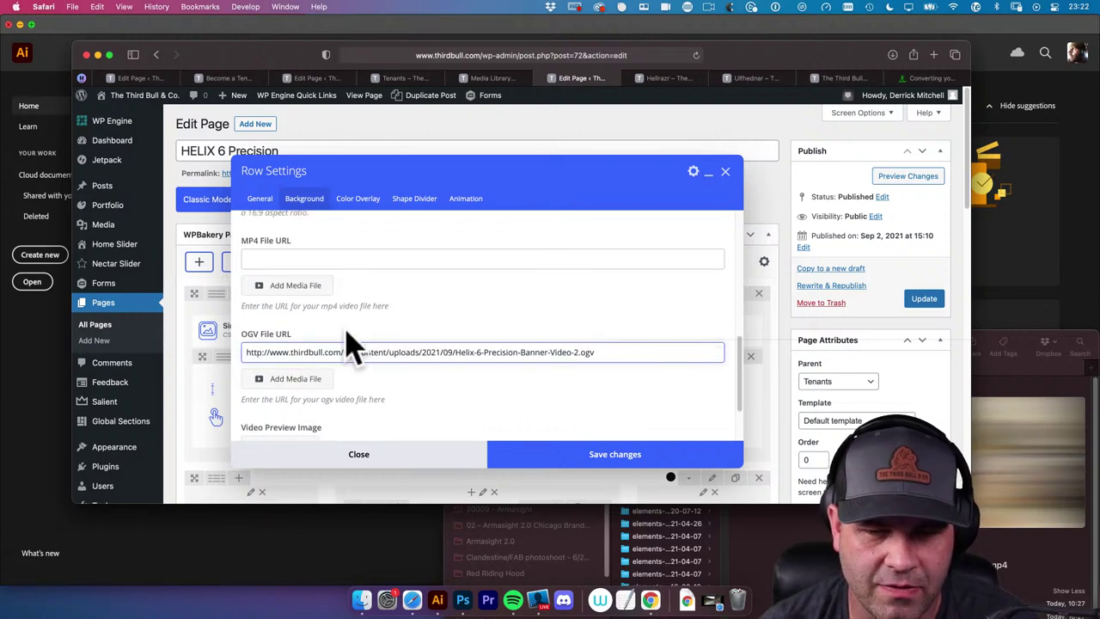
{"action": "left_click", "coordinate": [663, 77]}
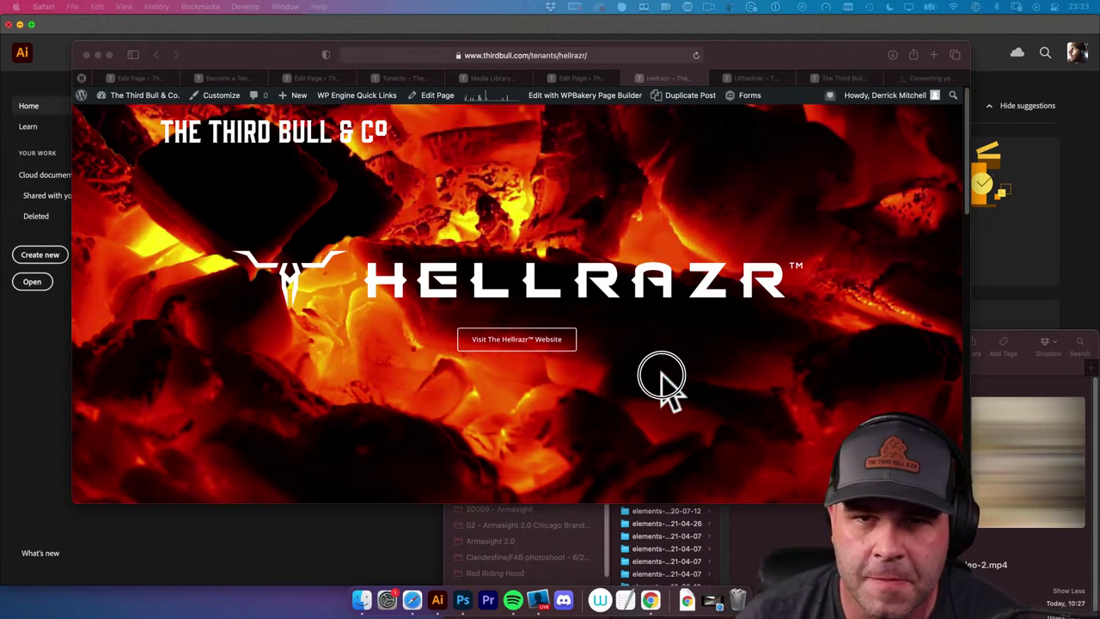
Copy the Helix 6 banner MP4's URL and paste it into the MP4 File URL field
{"action": "left_click", "coordinate": [578, 78]}
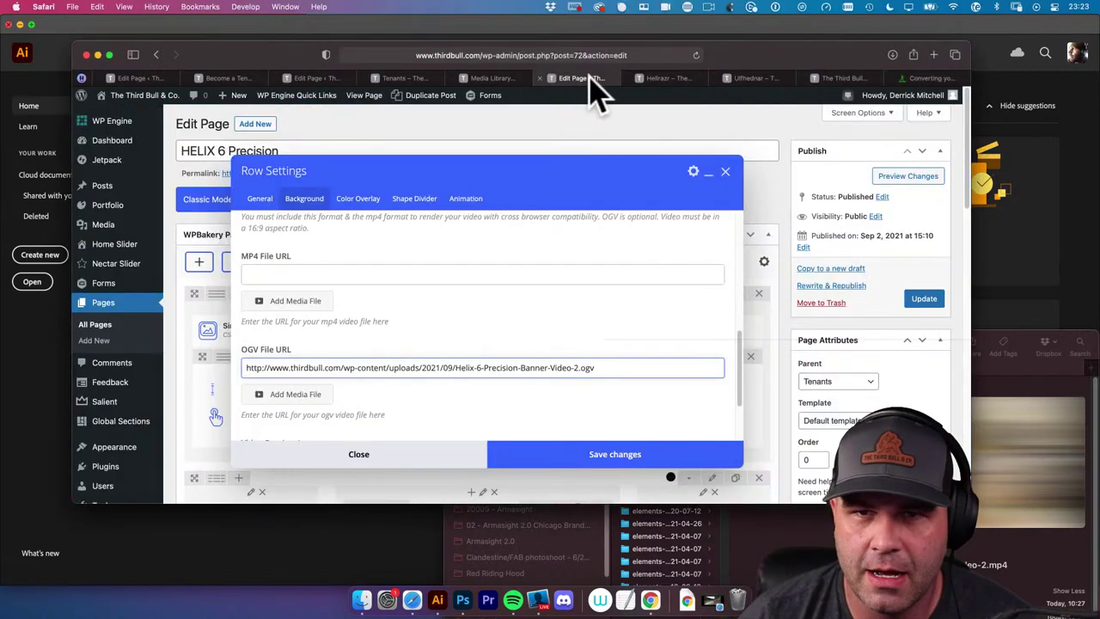
{"action": "left_click", "coordinate": [503, 78]}
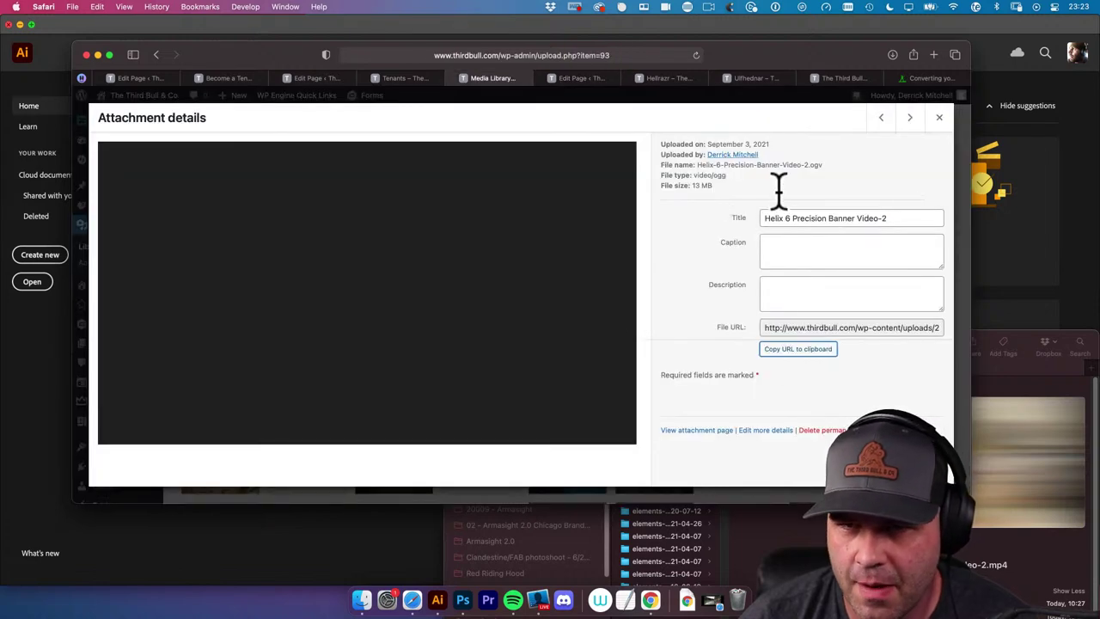
{"action": "left_click", "coordinate": [882, 119]}
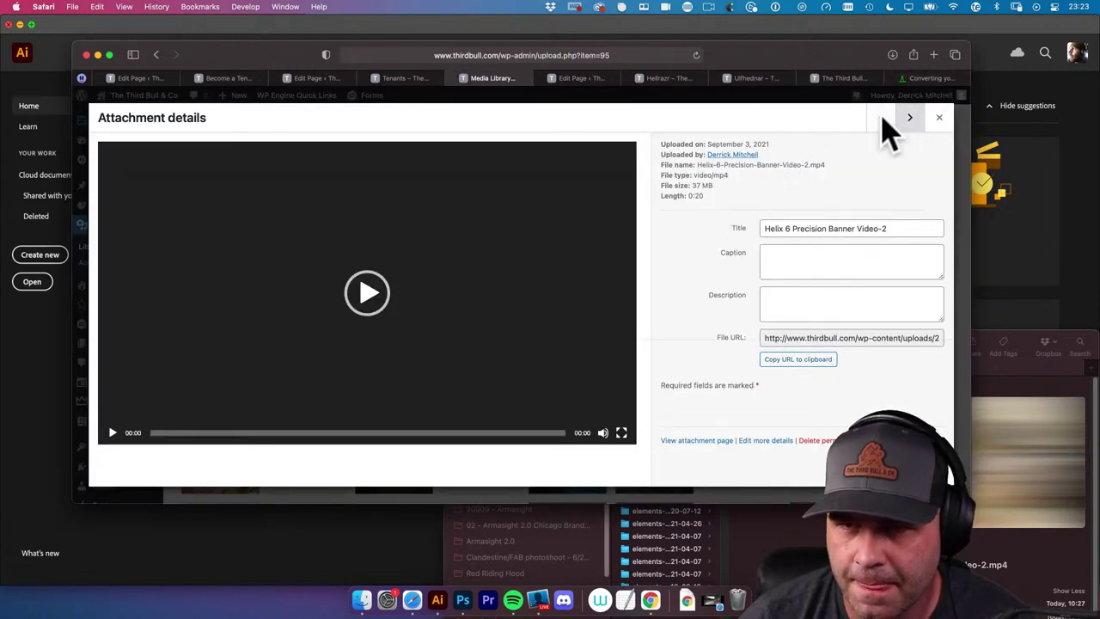
{"action": "left_click", "coordinate": [800, 360]}
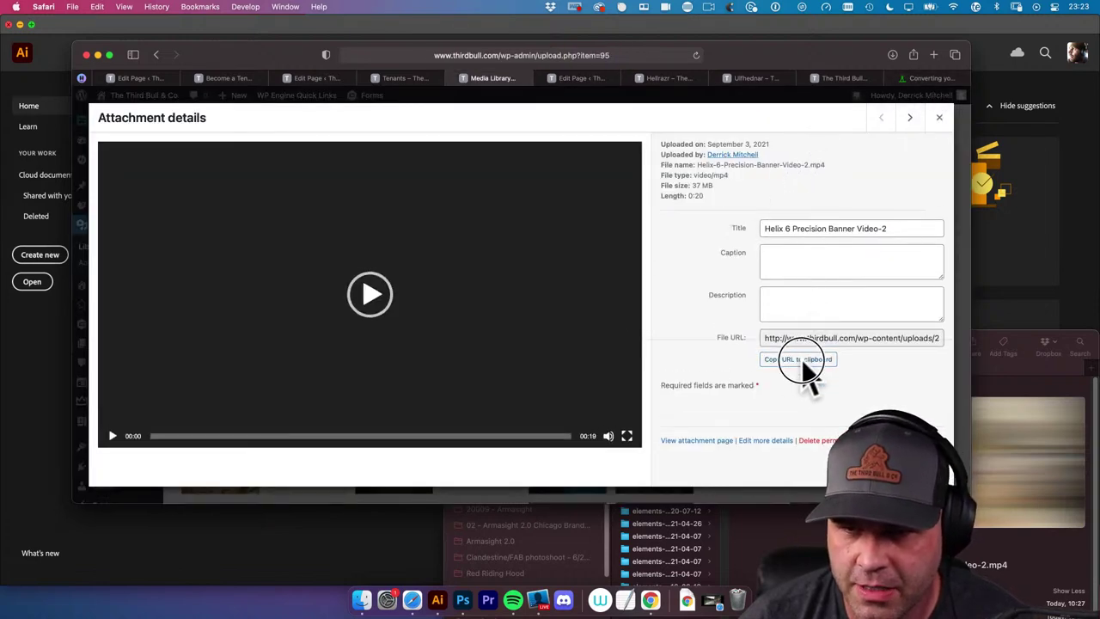
{"action": "left_click", "coordinate": [580, 78]}
{"action": "left_click", "coordinate": [409, 274]}
{"action": "key", "text": "super+v"}
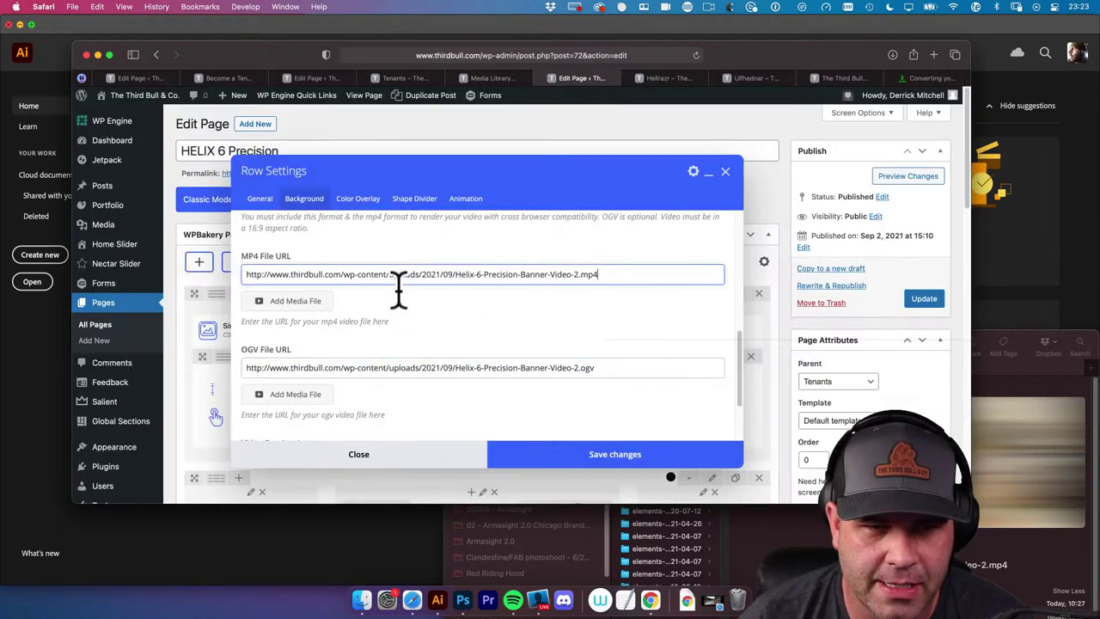
Check the WebM File URL entry and save the row's video background settings
{"action": "left_click", "coordinate": [578, 274]}
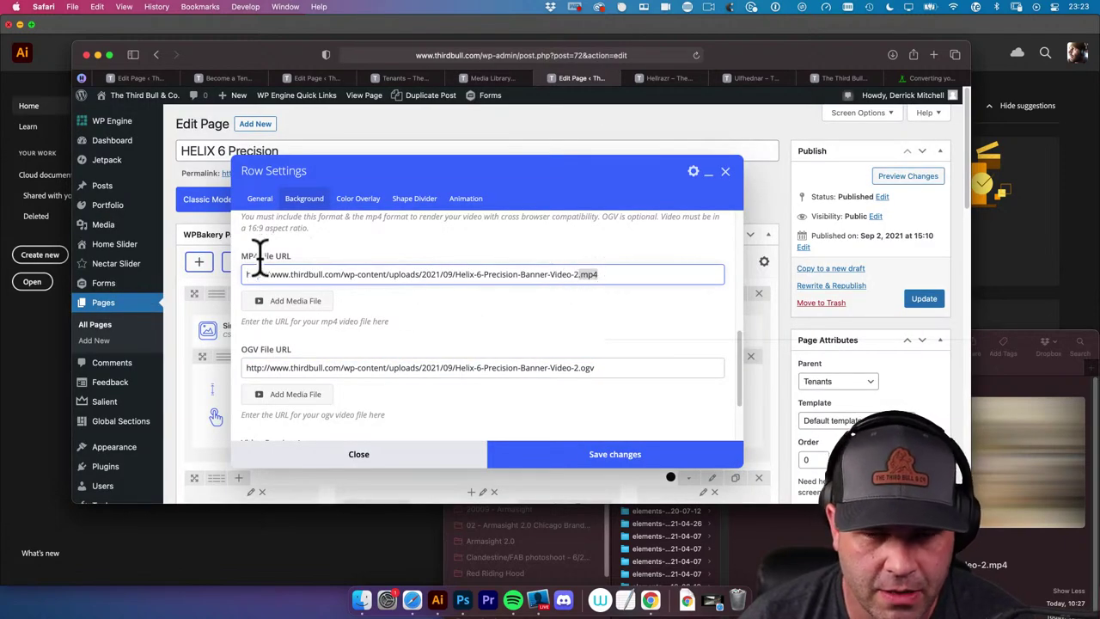
{"action": "left_click", "coordinate": [610, 369]}
{"action": "scroll", "coordinate": [284, 339], "scroll_direction": "up", "scroll_amount": 3}
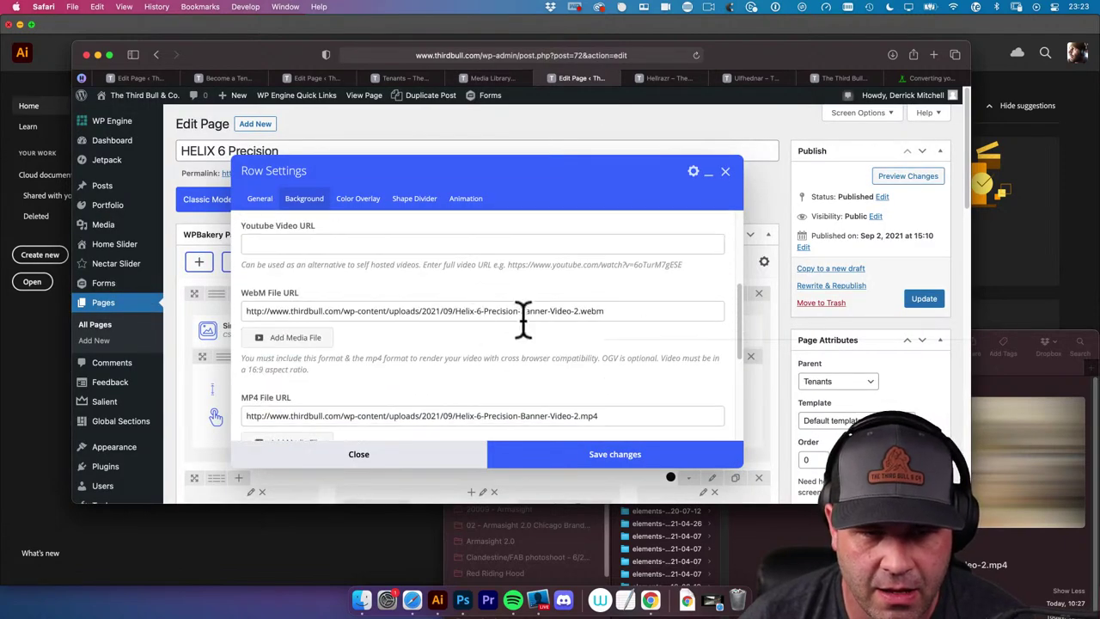
{"action": "left_click", "coordinate": [615, 311]}
{"action": "left_click_drag", "start_coordinate": [615, 311], "coordinate": [325, 303]}
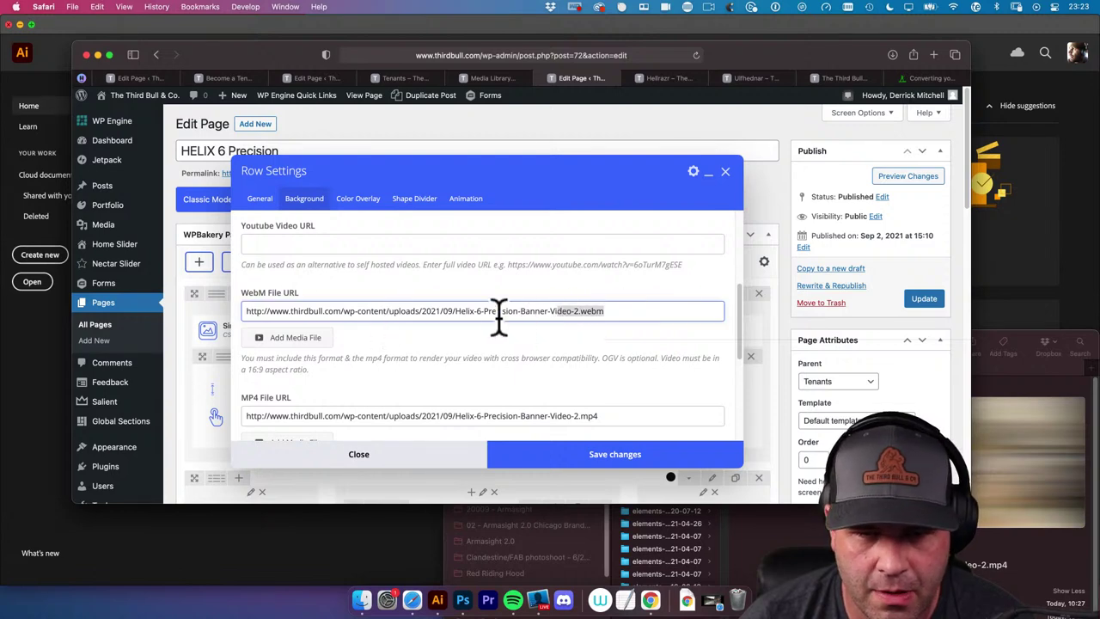
{"action": "scroll", "coordinate": [481, 318], "scroll_direction": "down", "scroll_amount": 5}
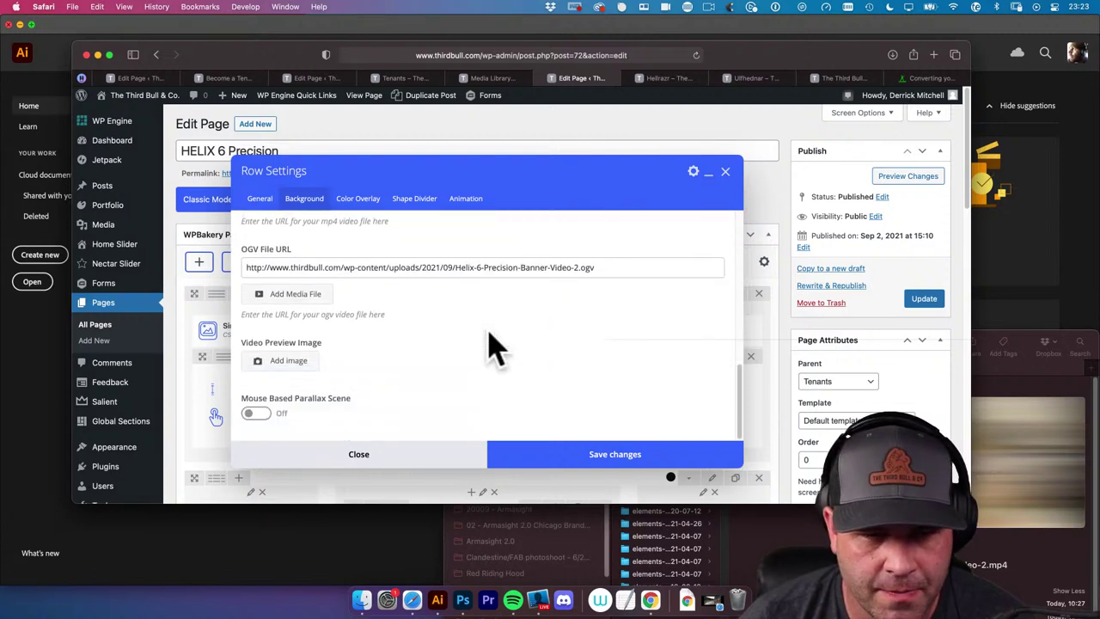
{"action": "scroll", "coordinate": [405, 332], "scroll_direction": "up", "scroll_amount": 6}
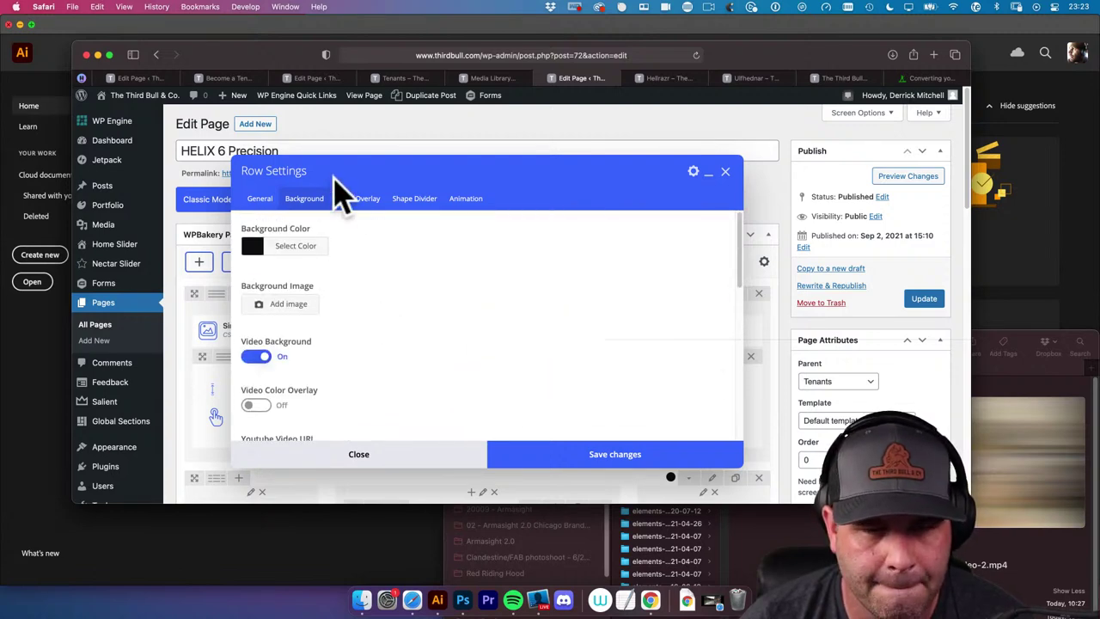
{"action": "left_click", "coordinate": [609, 457]}
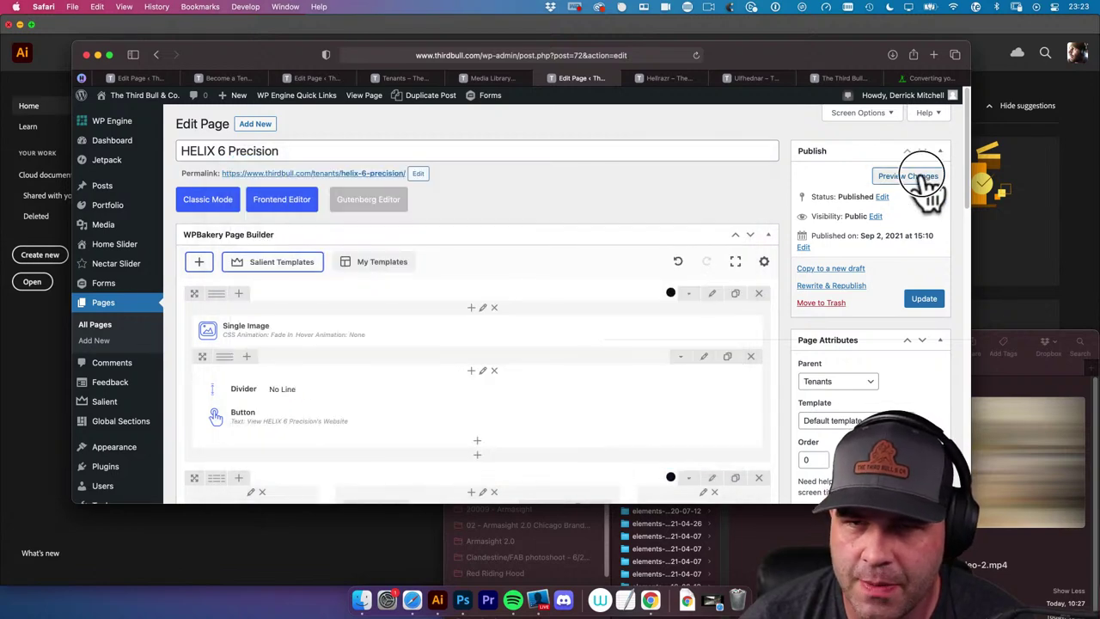
Preview the HELIX 6 Precision page playing its banner video background
{"action": "left_click", "coordinate": [924, 176]}
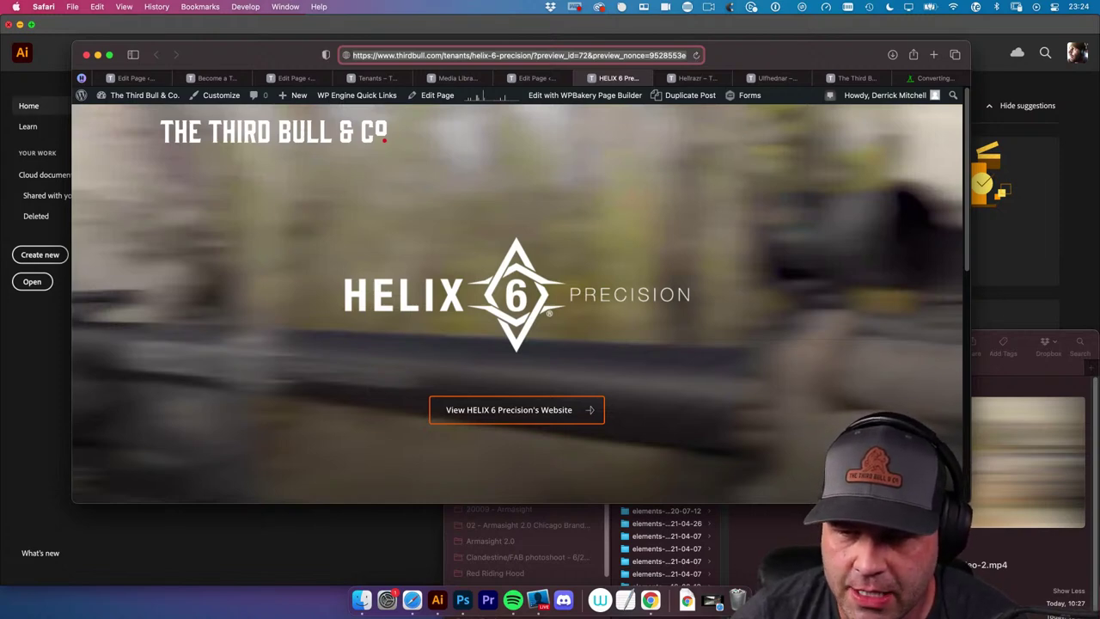
{"action": "left_click", "coordinate": [996, 353]}
{"action": "left_click", "coordinate": [798, 419]}
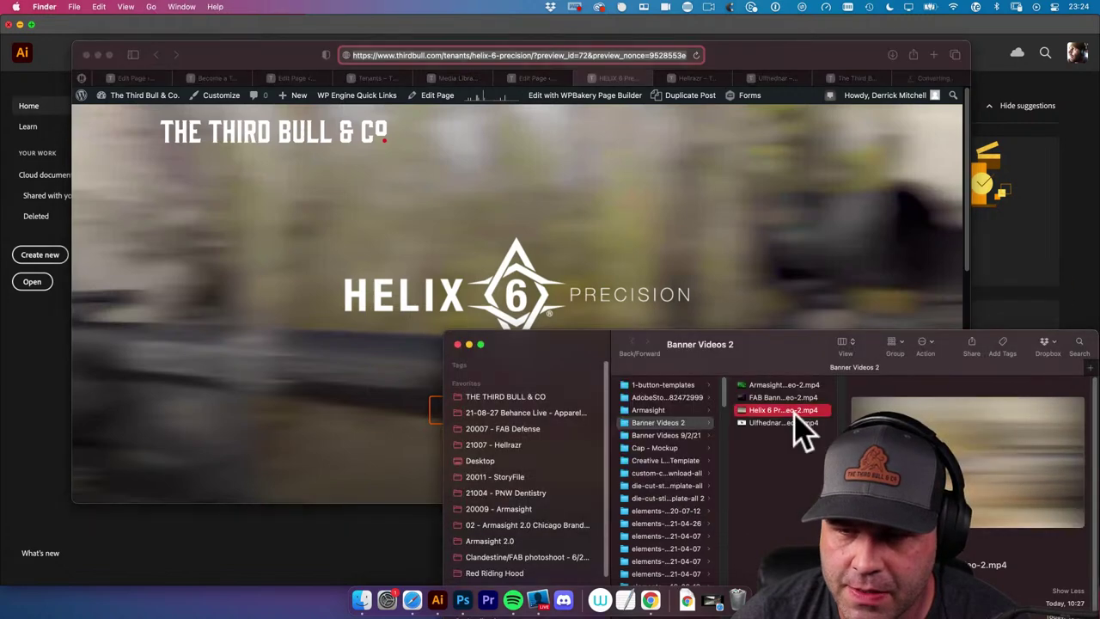
{"action": "left_click_drag", "start_coordinate": [778, 354], "coordinate": [690, 284]}
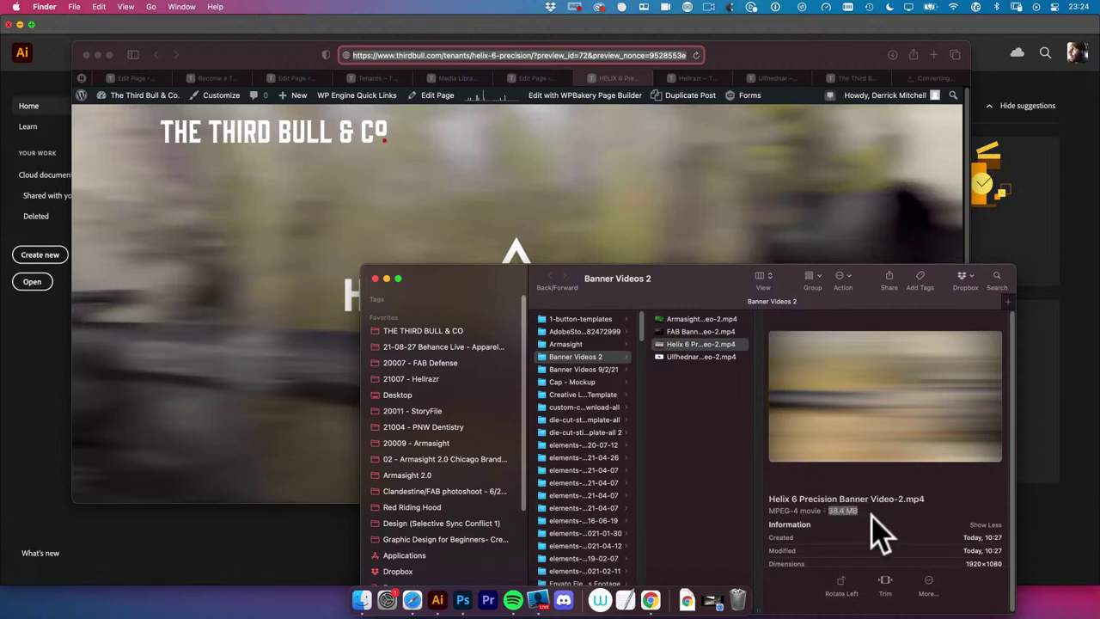
{"action": "left_click", "coordinate": [842, 513]}
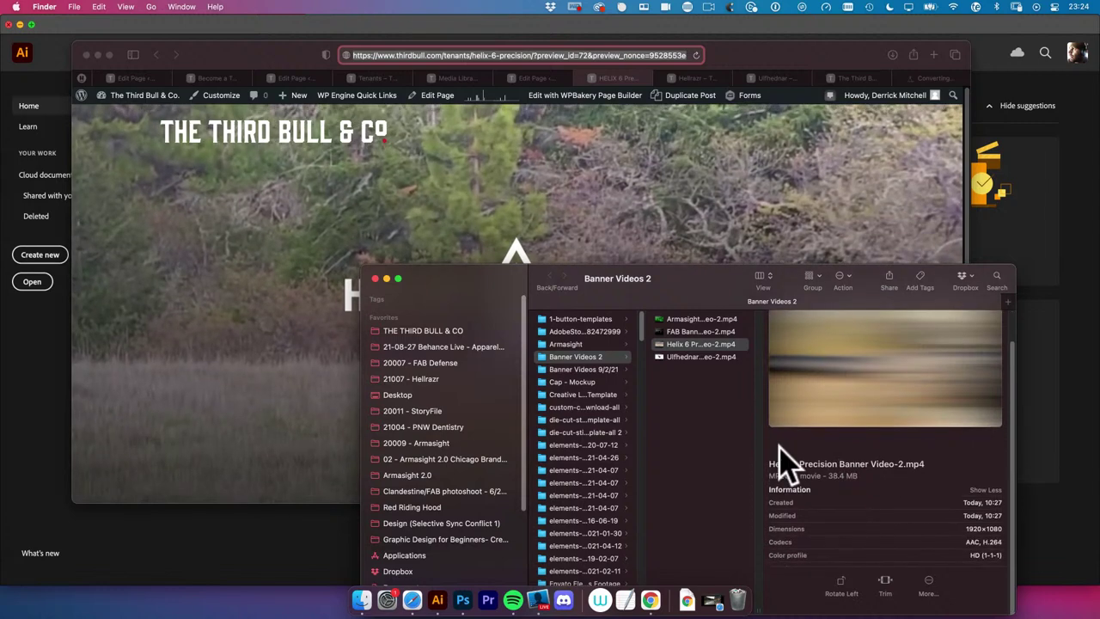
{"action": "left_click", "coordinate": [711, 247]}
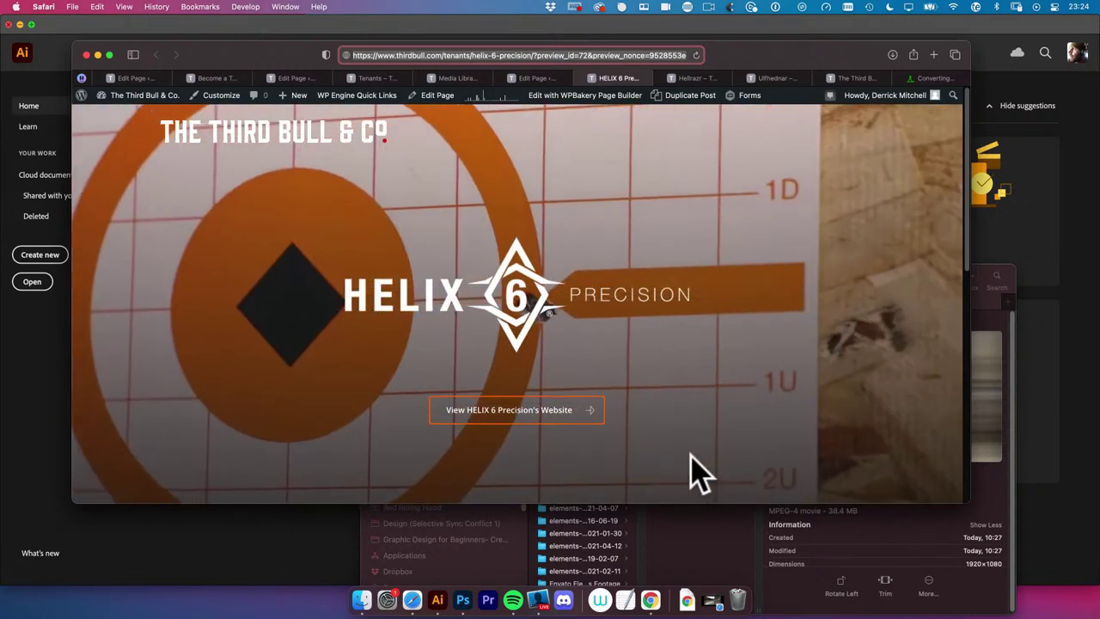
{"action": "scroll", "coordinate": [698, 471], "scroll_direction": "down", "scroll_amount": 5}
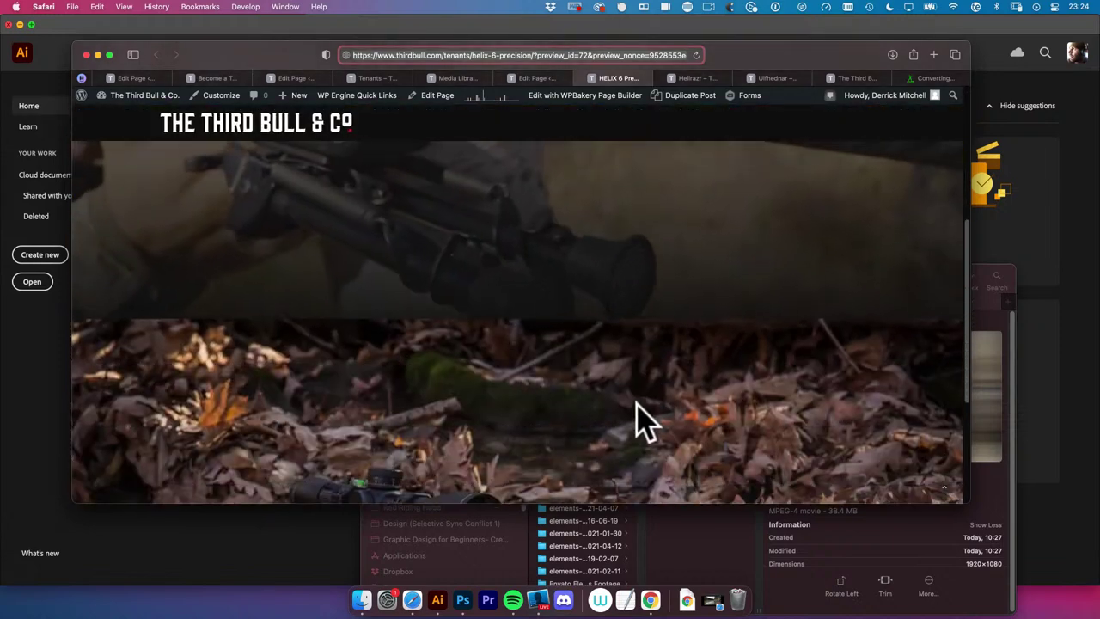
{"action": "scroll", "coordinate": [644, 420], "scroll_direction": "down", "scroll_amount": 2}
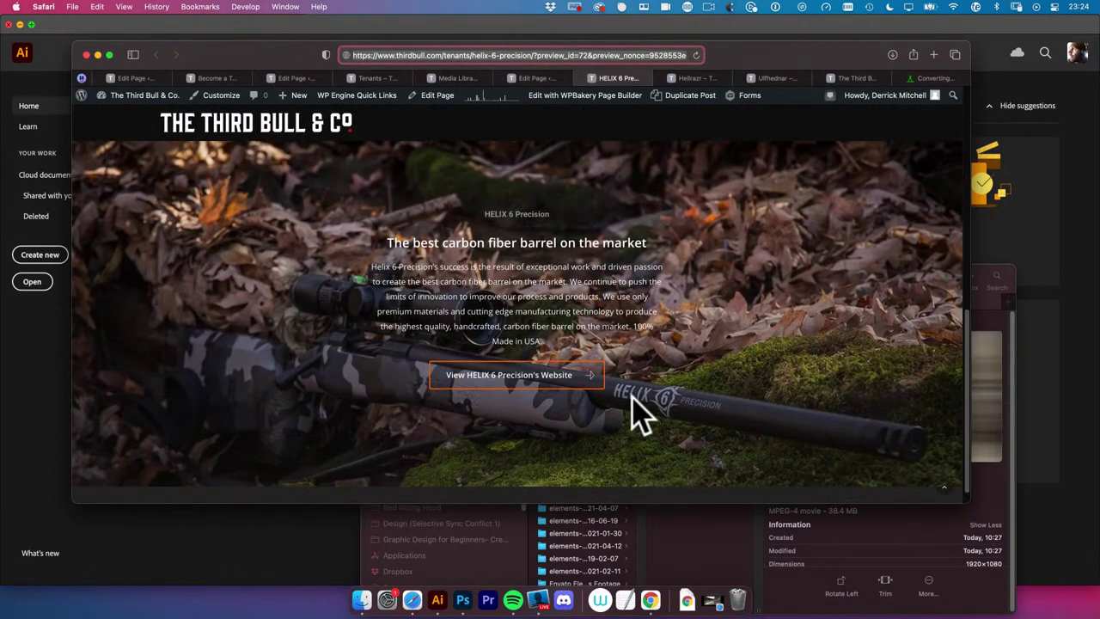
{"action": "scroll", "coordinate": [541, 391], "scroll_direction": "up", "scroll_amount": 2}
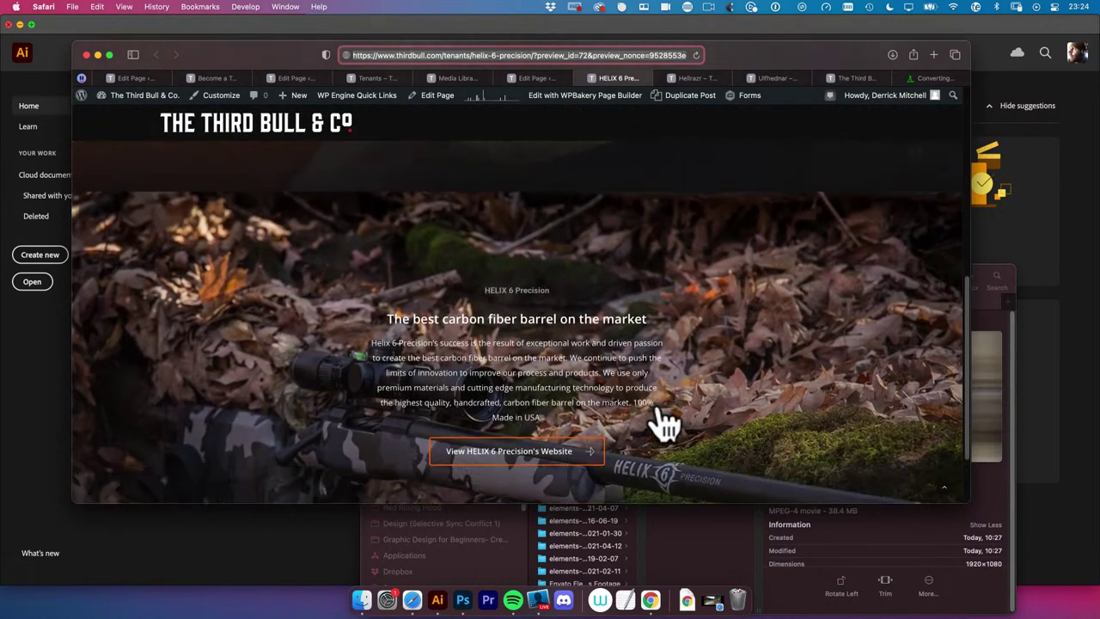
{"action": "scroll", "coordinate": [667, 422], "scroll_direction": "down", "scroll_amount": 1}
{"action": "scroll", "coordinate": [713, 378], "scroll_direction": "down", "scroll_amount": 1}
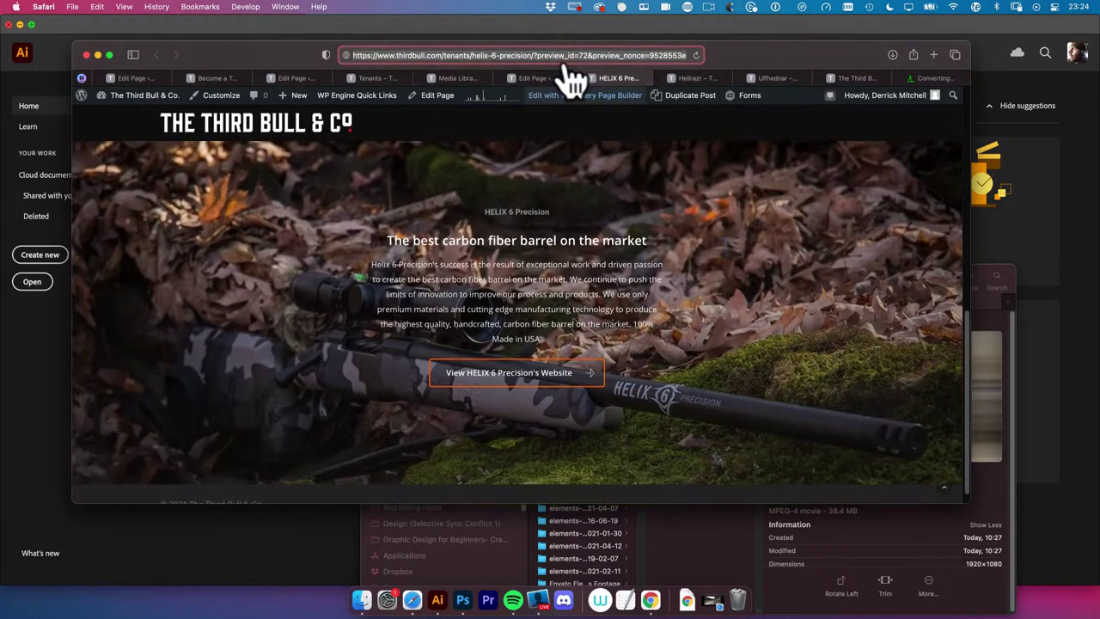
Set the carbon fiber barrel row's background position to Center Top
{"action": "left_click", "coordinate": [539, 79]}
{"action": "scroll", "coordinate": [571, 326], "scroll_direction": "down", "scroll_amount": 5}
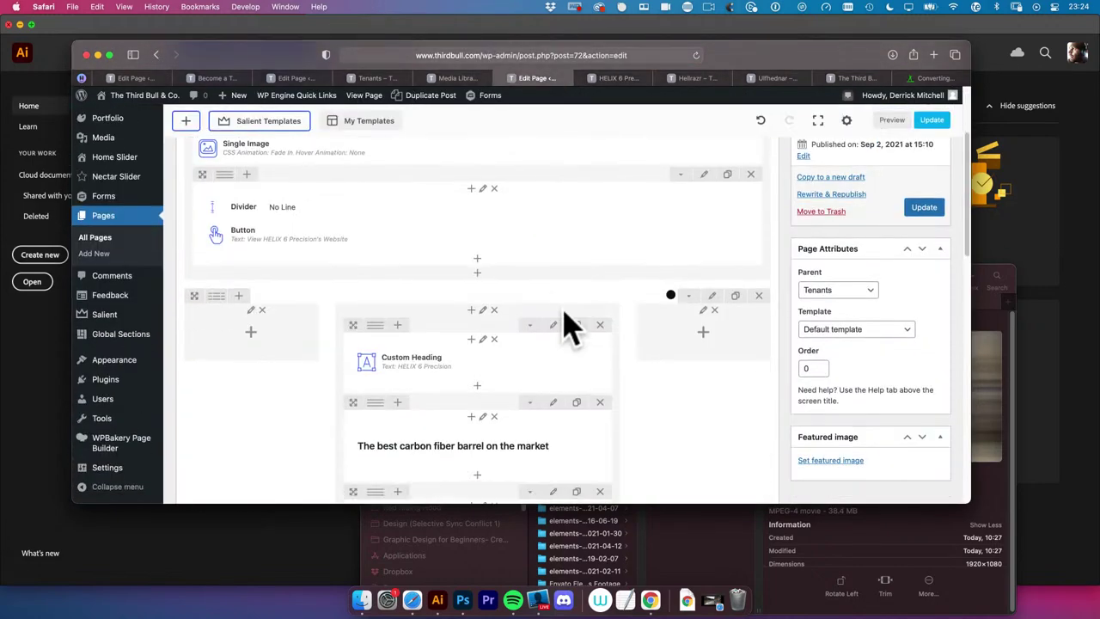
{"action": "left_click", "coordinate": [712, 290]}
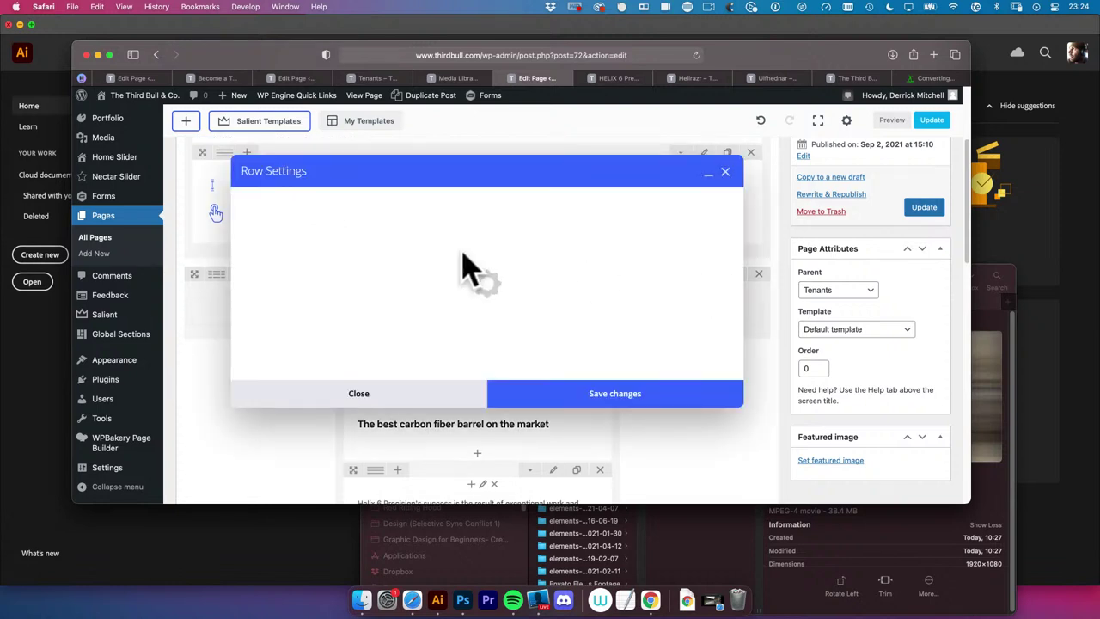
{"action": "left_click", "coordinate": [304, 207]}
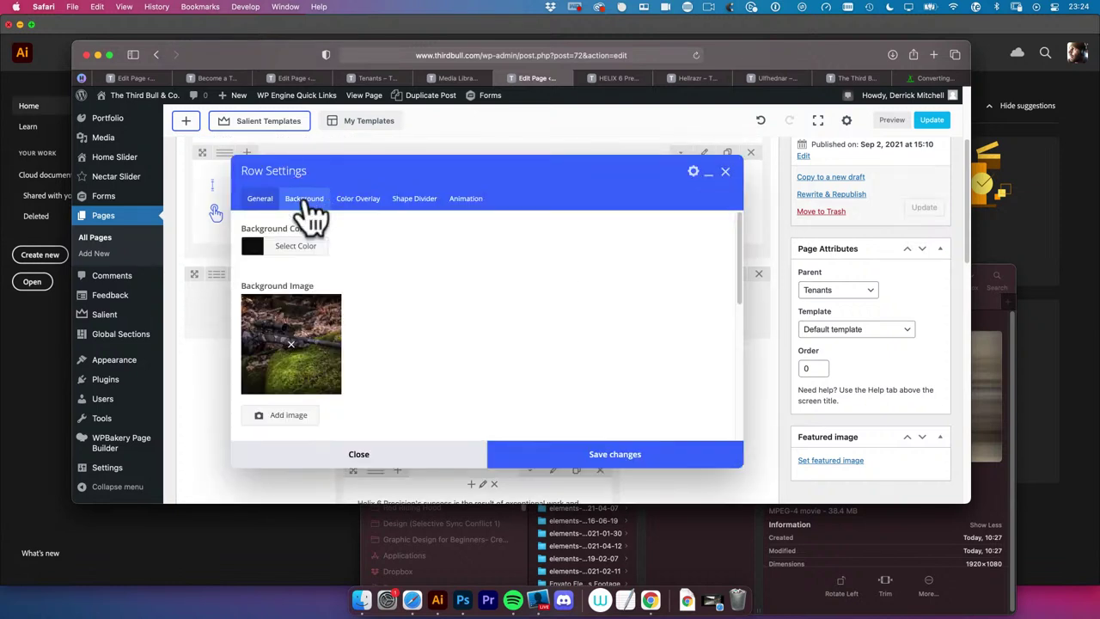
{"action": "scroll", "coordinate": [456, 287], "scroll_direction": "down", "scroll_amount": 4}
{"action": "scroll", "coordinate": [455, 289], "scroll_direction": "down", "scroll_amount": 2}
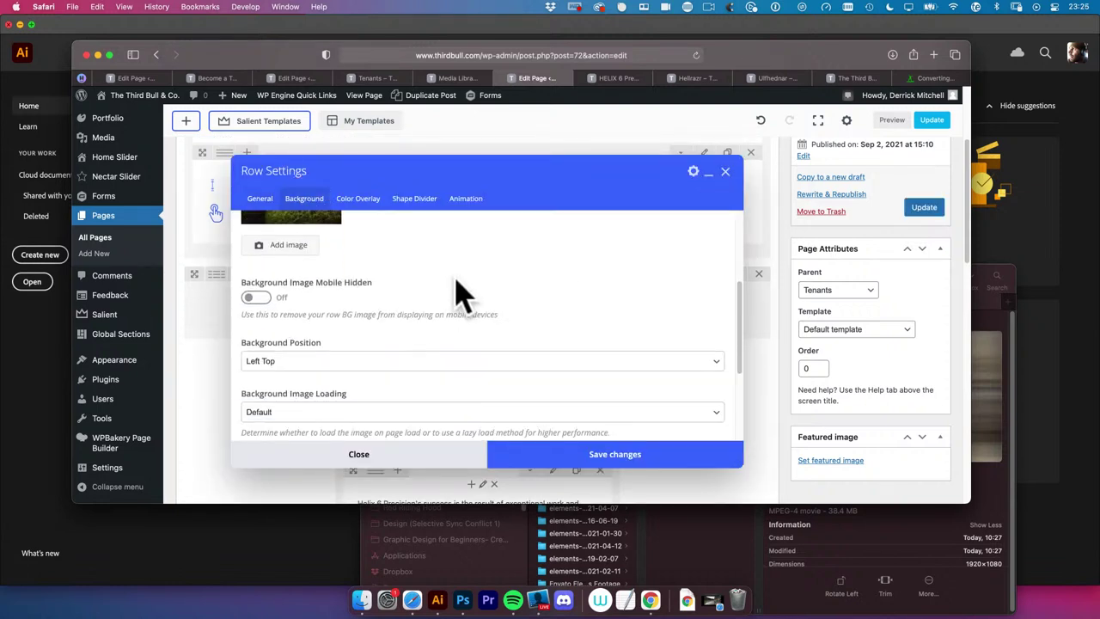
{"action": "scroll", "coordinate": [402, 333], "scroll_direction": "up", "scroll_amount": 3}
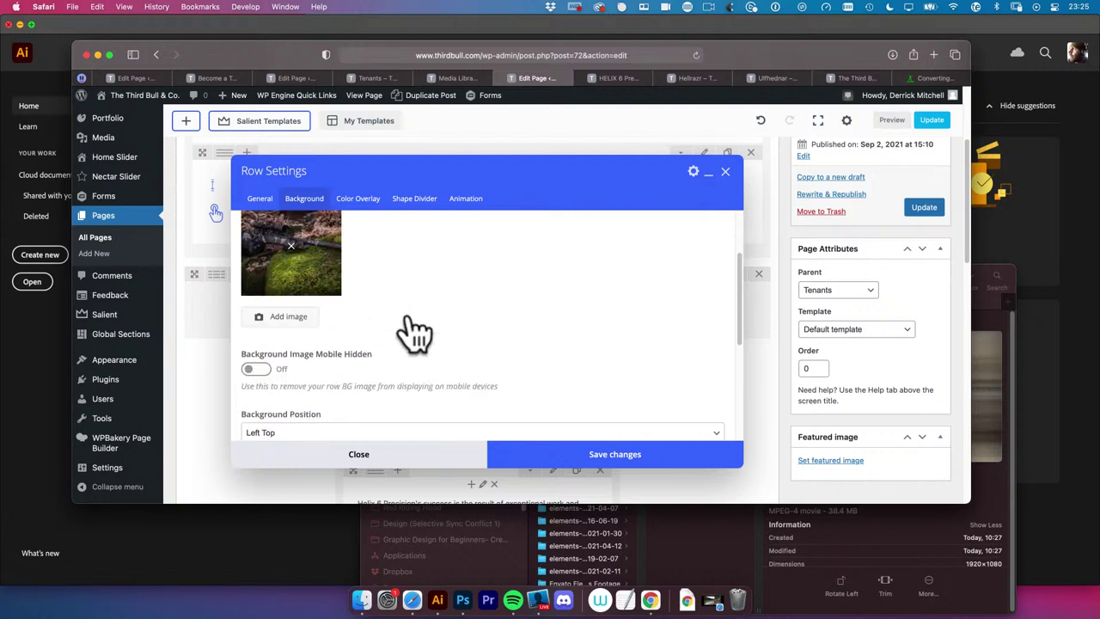
{"action": "scroll", "coordinate": [410, 331], "scroll_direction": "down", "scroll_amount": 2}
{"action": "left_click", "coordinate": [364, 368]}
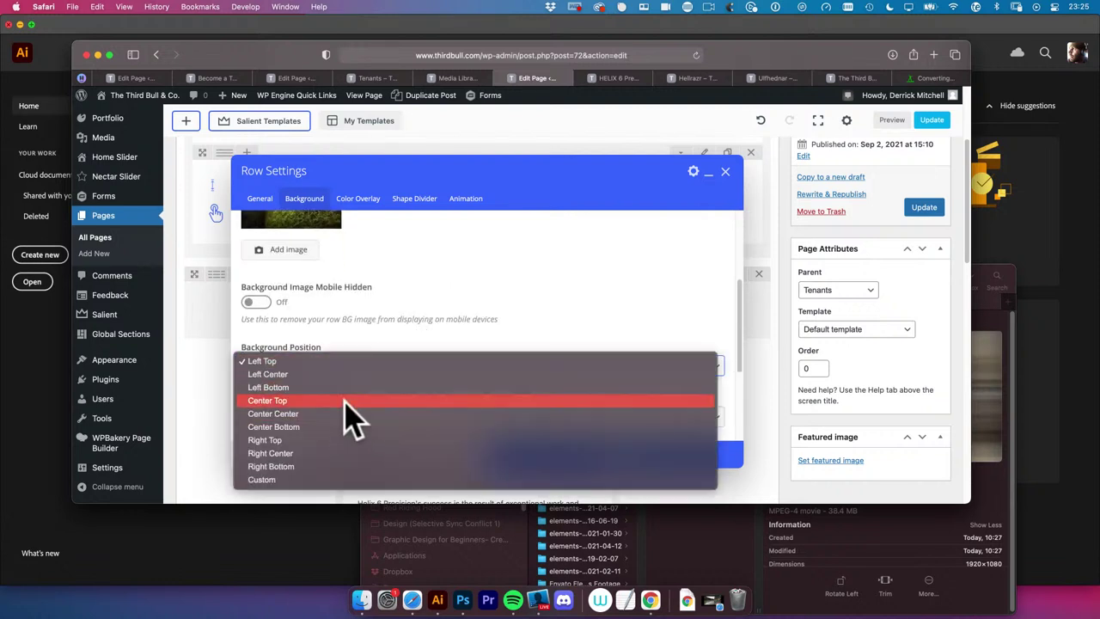
{"action": "left_click", "coordinate": [349, 401]}
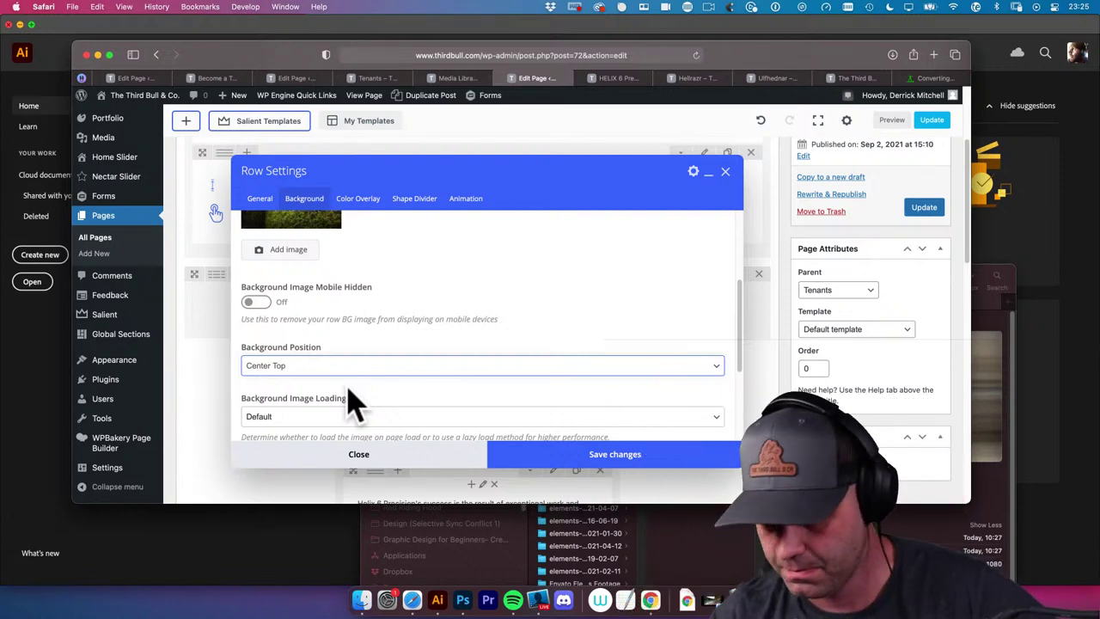
Turn on Parallax Background Image Scroll in the Animation tab and save the row
{"action": "scroll", "coordinate": [357, 402], "scroll_direction": "down", "scroll_amount": 1}
{"action": "scroll", "coordinate": [357, 402], "scroll_direction": "down", "scroll_amount": 4}
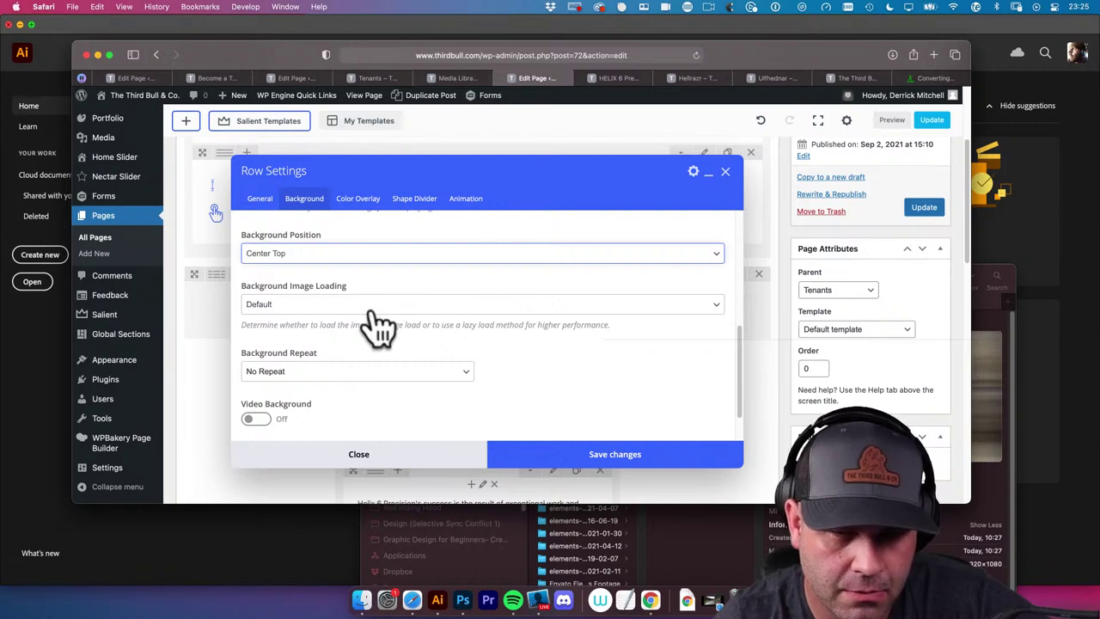
{"action": "scroll", "coordinate": [374, 318], "scroll_direction": "down", "scroll_amount": 3}
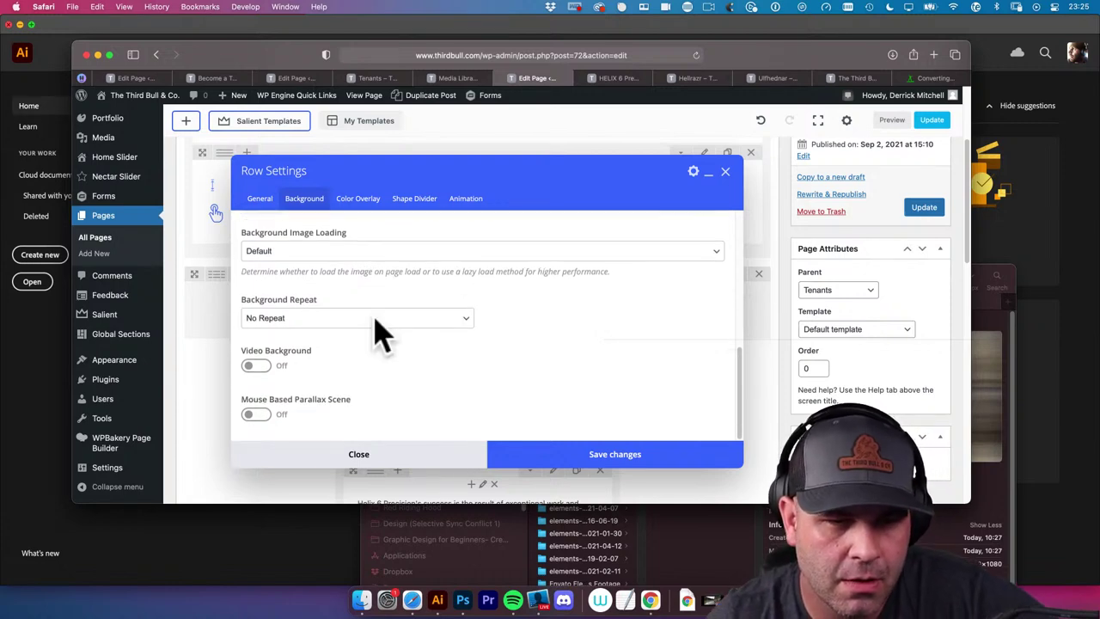
{"action": "scroll", "coordinate": [378, 331], "scroll_direction": "up", "scroll_amount": 6}
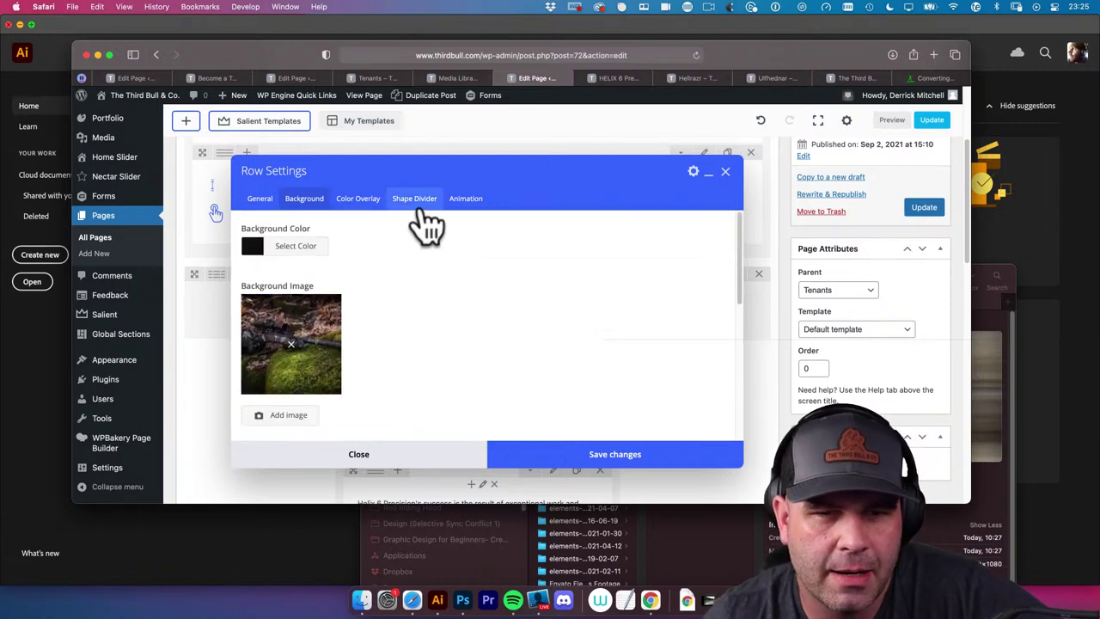
{"action": "left_click", "coordinate": [464, 202]}
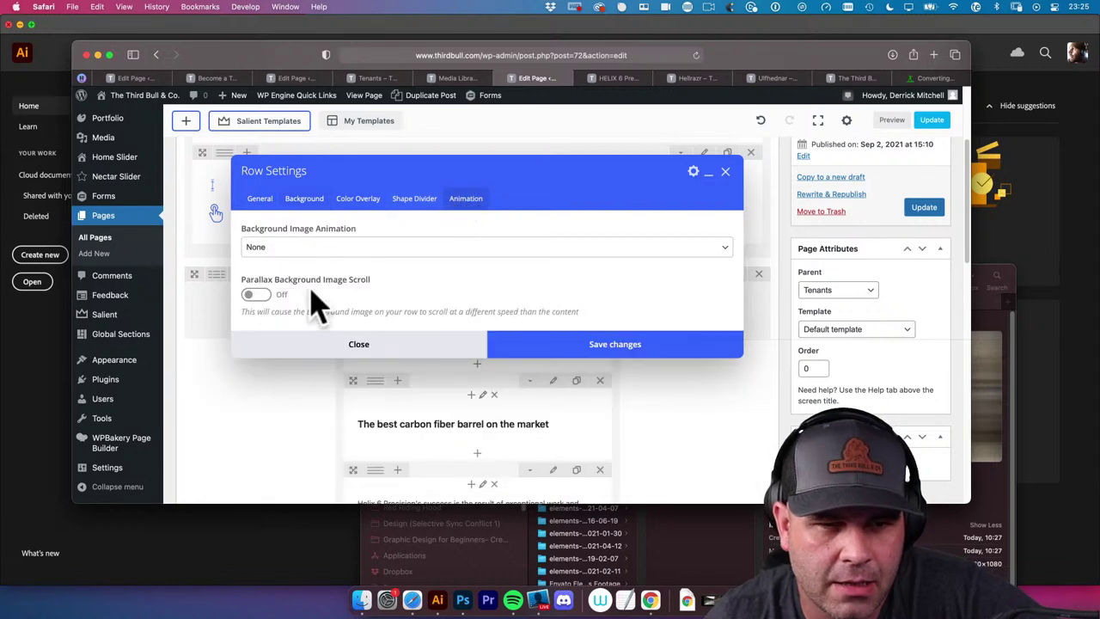
{"action": "left_click", "coordinate": [255, 294]}
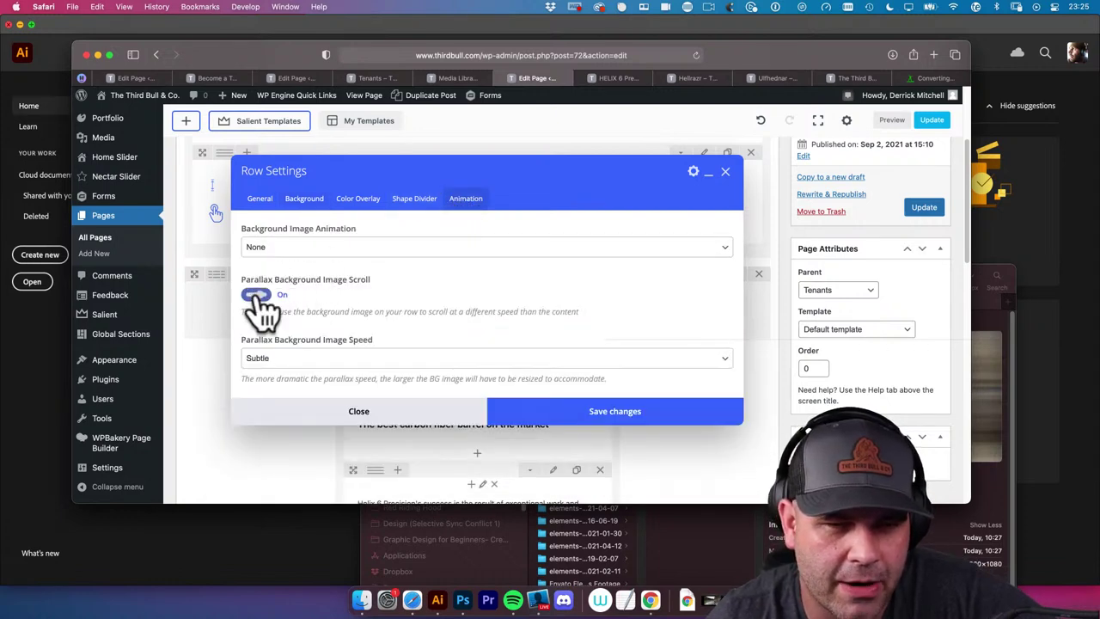
{"action": "left_click", "coordinate": [586, 415]}
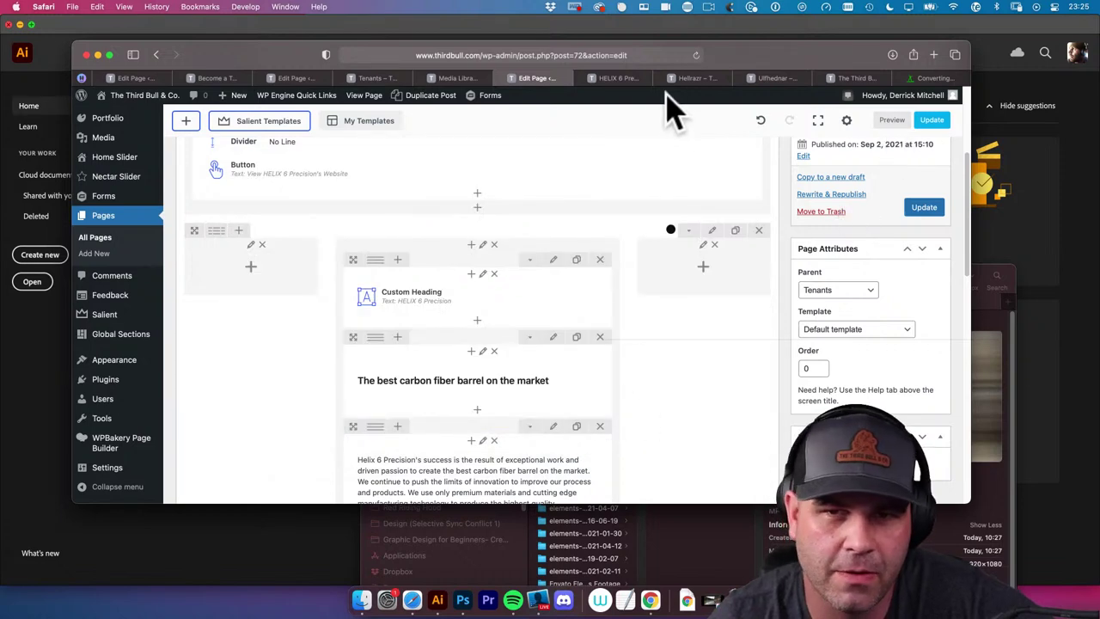
Review the carbon fiber barrel parallax section on the HELIX 6 Precision preview, then close the preview tab
{"action": "left_click", "coordinate": [626, 82]}
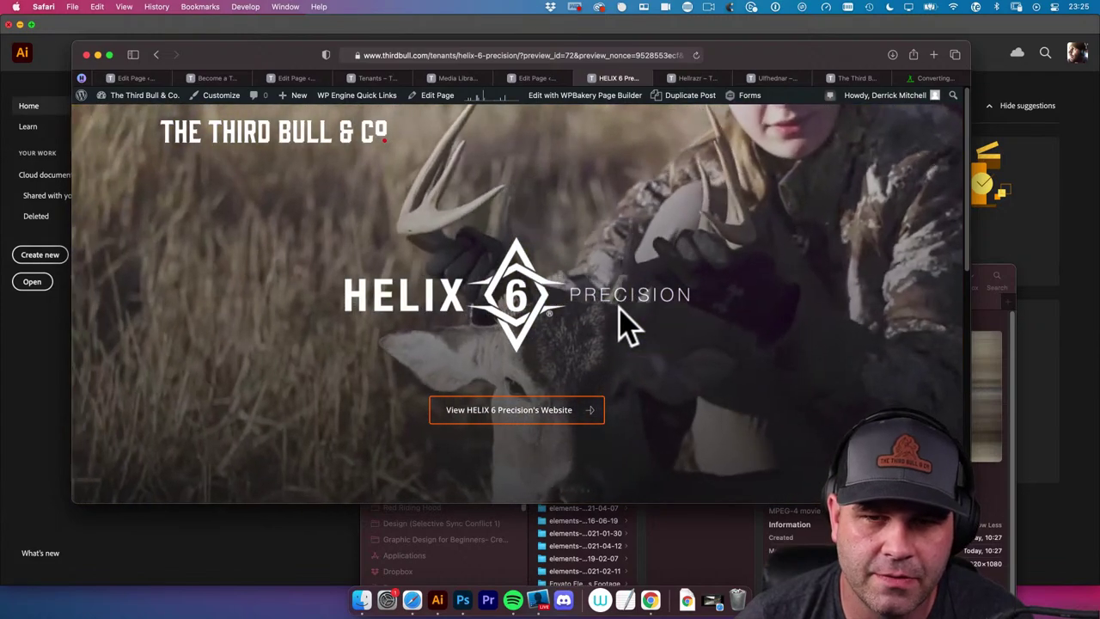
{"action": "scroll", "coordinate": [626, 325], "scroll_direction": "down", "scroll_amount": 3}
{"action": "scroll", "coordinate": [629, 325], "scroll_direction": "down", "scroll_amount": 5}
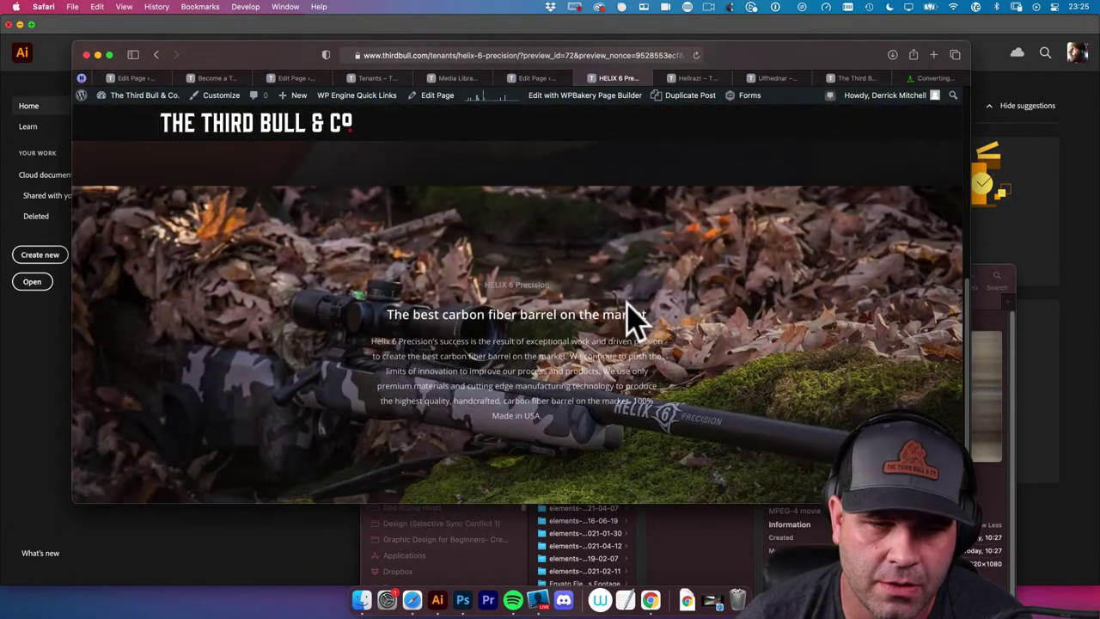
{"action": "scroll", "coordinate": [628, 309], "scroll_direction": "up", "scroll_amount": 2}
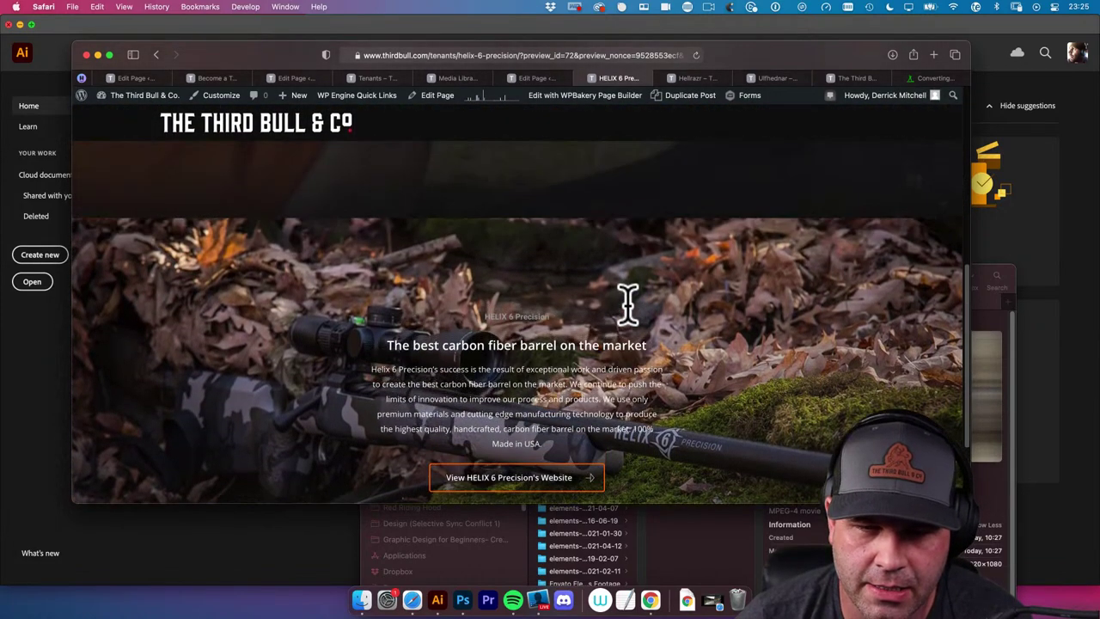
{"action": "scroll", "coordinate": [627, 322], "scroll_direction": "down", "scroll_amount": 2}
{"action": "scroll", "coordinate": [559, 381], "scroll_direction": "up", "scroll_amount": 5}
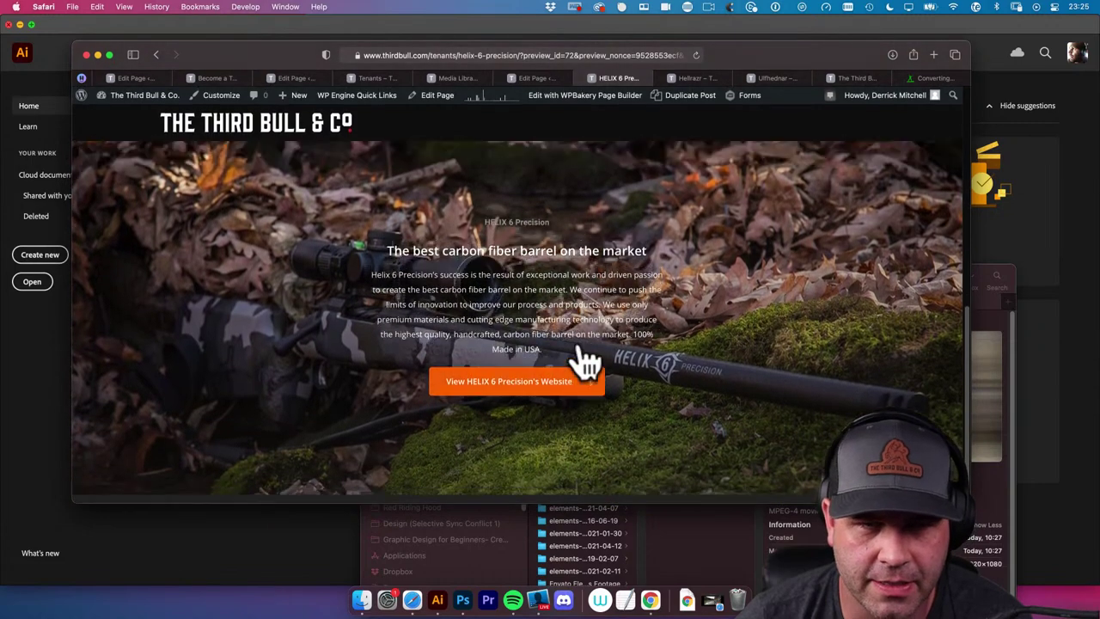
{"action": "left_click", "coordinate": [591, 78]}
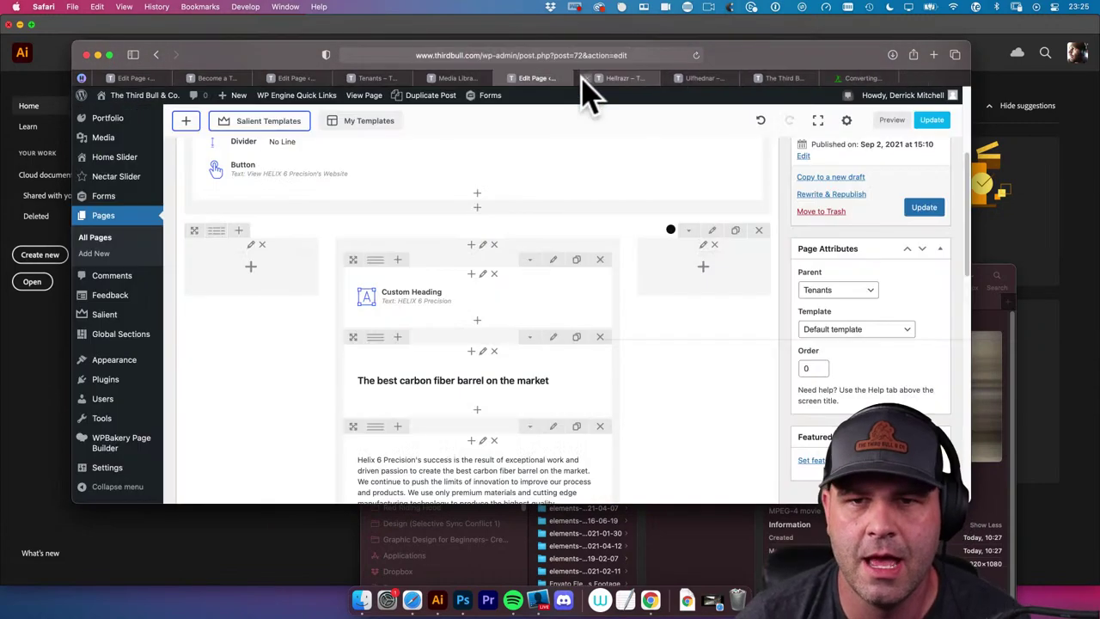
Publish the HELIX 6 Precision page with Update, then return to its editor tab
{"action": "left_click", "coordinate": [932, 211]}
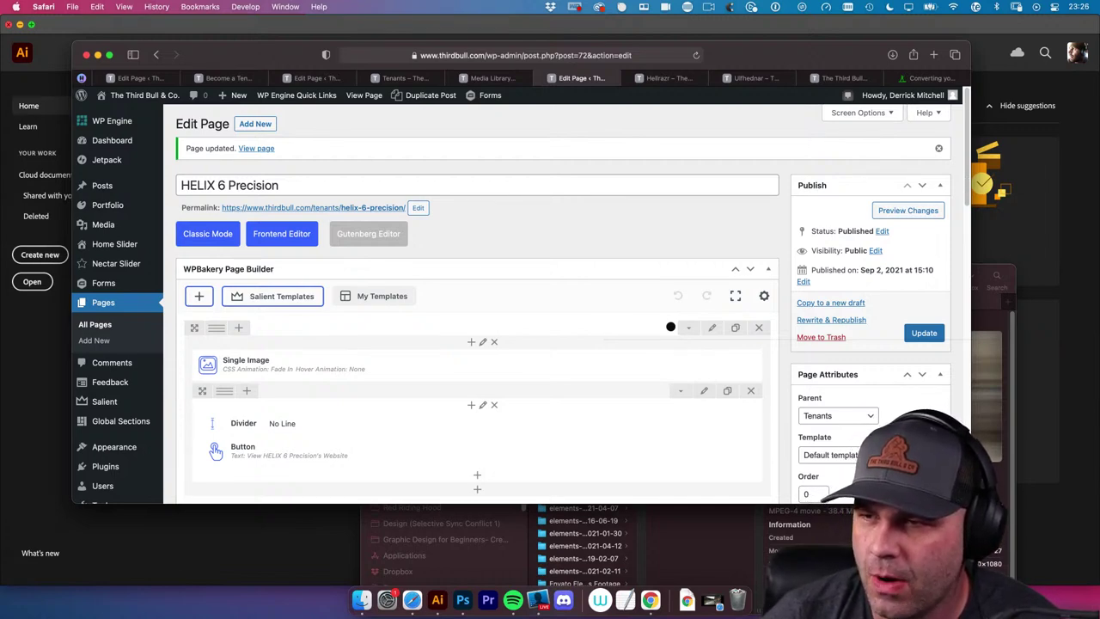
{"action": "key", "text": "super+Tab"}
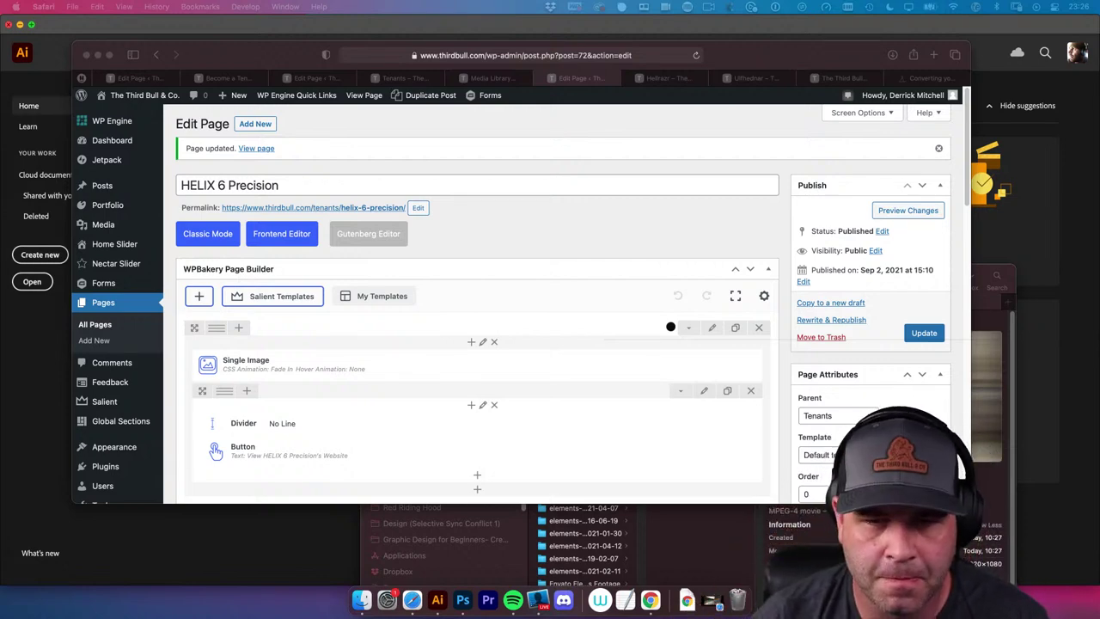
{"action": "scroll", "coordinate": [216, 450], "scroll_direction": "down", "scroll_amount": 1}
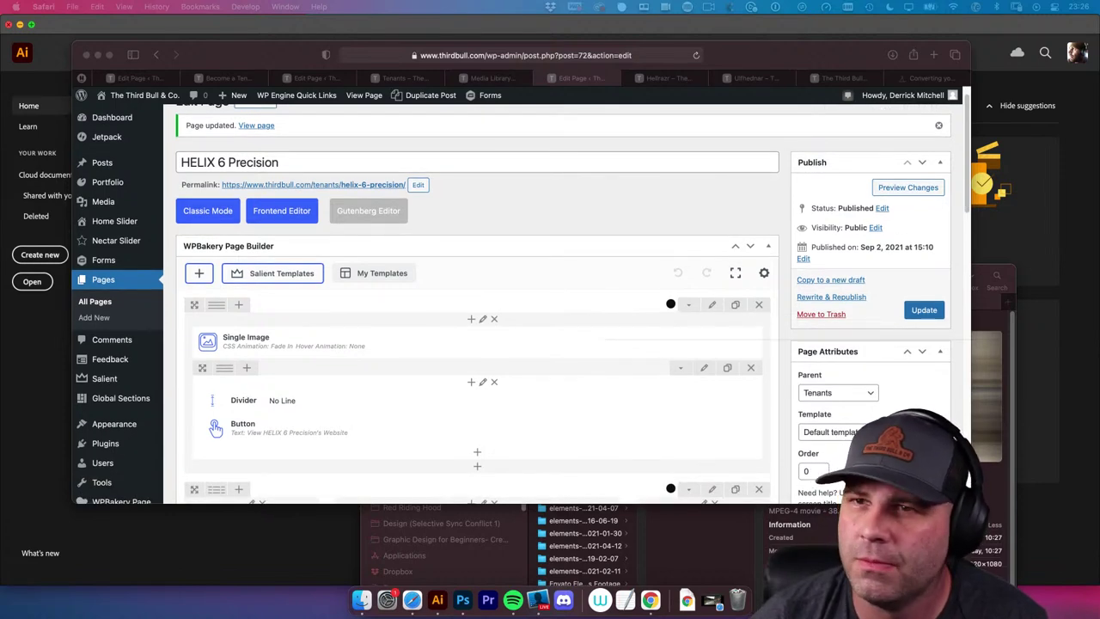
{"action": "scroll", "coordinate": [216, 428], "scroll_direction": "up", "scroll_amount": 1}
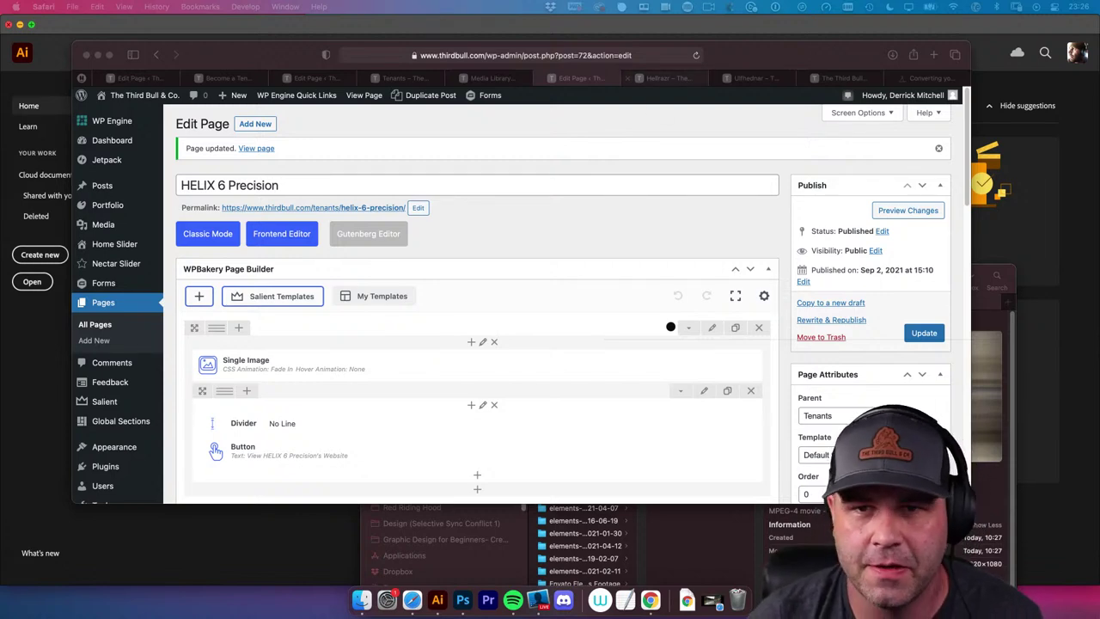
{"action": "left_click", "coordinate": [662, 78]}
{"action": "left_click", "coordinate": [601, 78]}
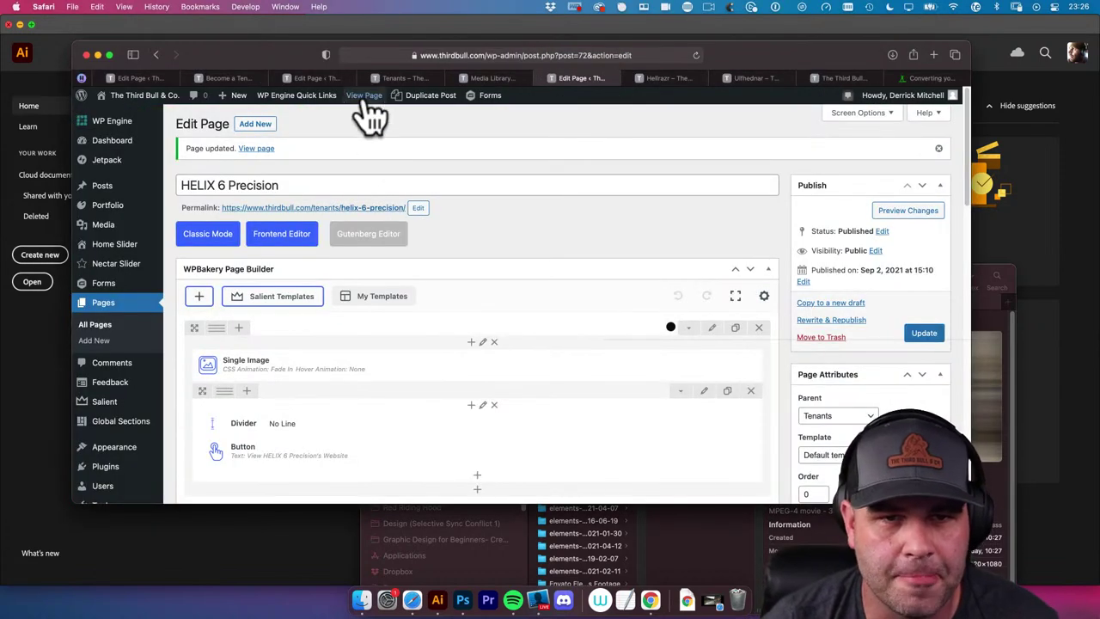
Open the live HELIX 6 Precision page and scroll through its published video banner and barrel section
{"action": "left_click", "coordinate": [365, 97]}
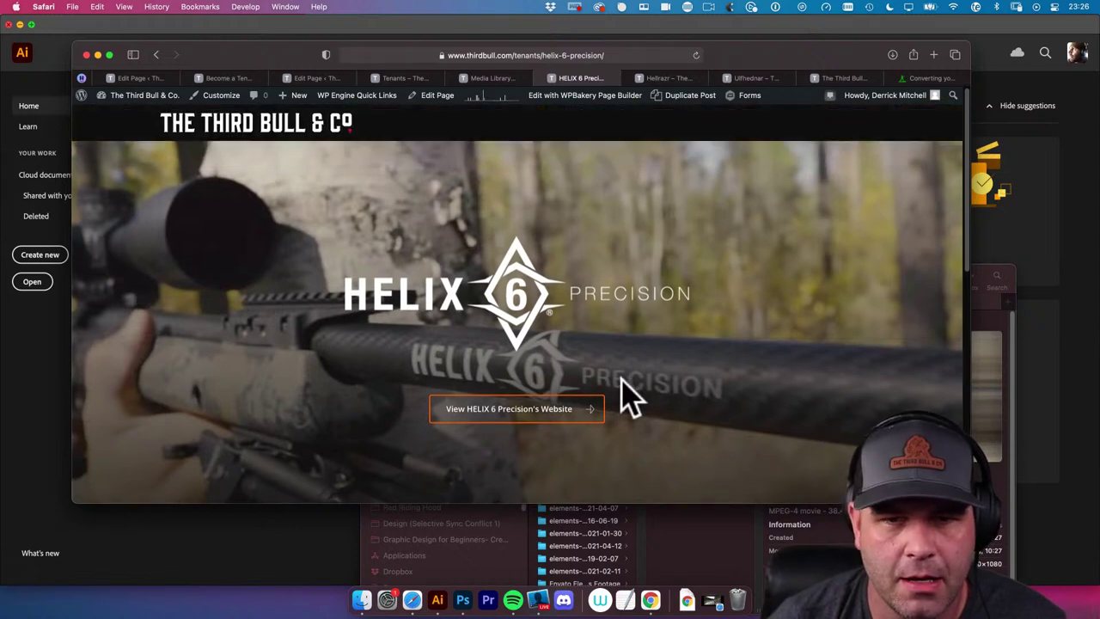
{"action": "scroll", "coordinate": [631, 397], "scroll_direction": "down", "scroll_amount": 1}
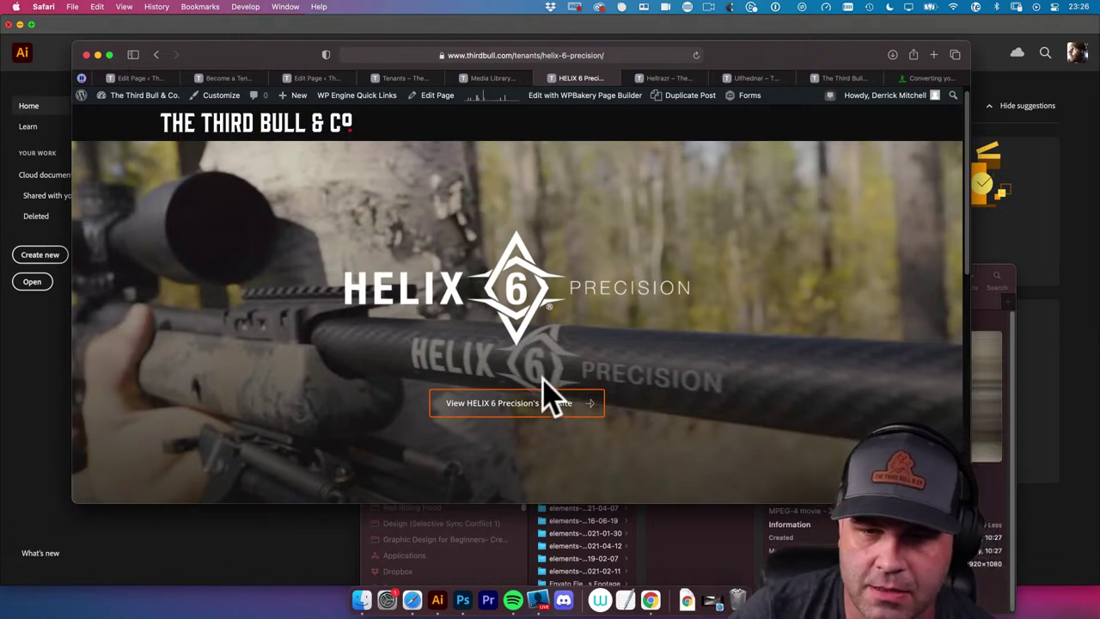
{"action": "scroll", "coordinate": [549, 389], "scroll_direction": "down", "scroll_amount": 5}
{"action": "scroll", "coordinate": [550, 395], "scroll_direction": "down", "scroll_amount": 5}
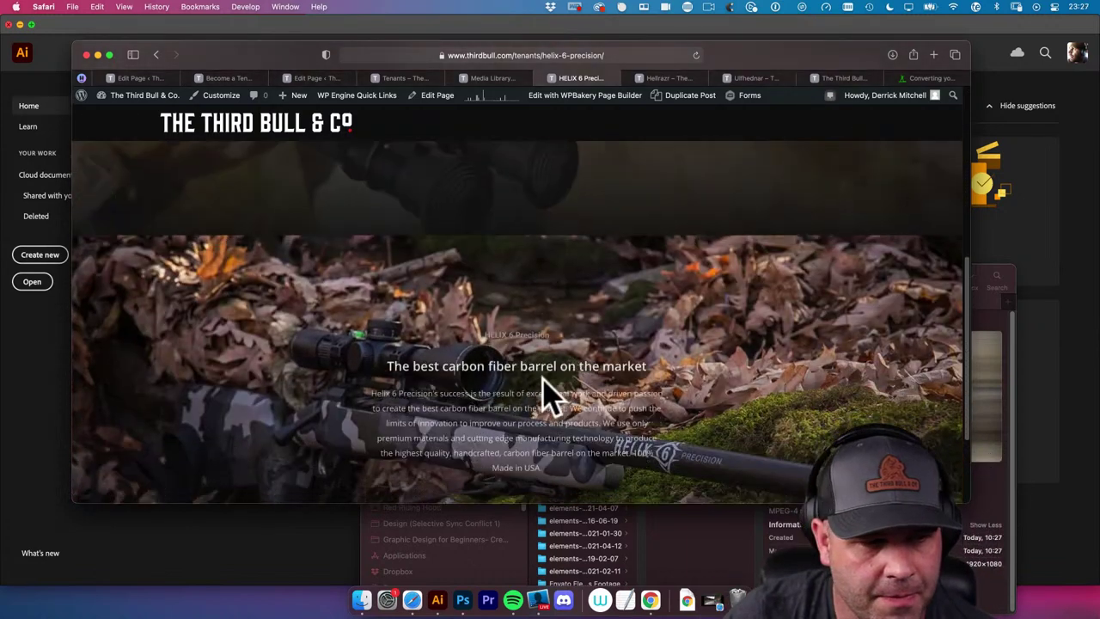
{"action": "scroll", "coordinate": [550, 395], "scroll_direction": "up", "scroll_amount": 7}
{"action": "scroll", "coordinate": [550, 395], "scroll_direction": "up", "scroll_amount": 3}
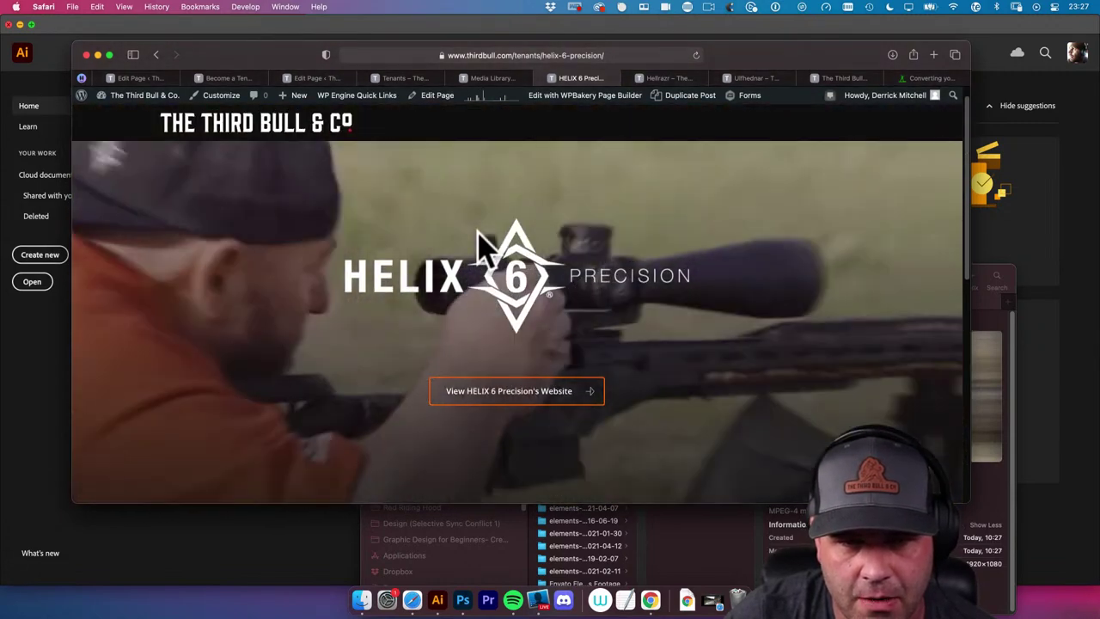
{"action": "scroll", "coordinate": [486, 249], "scroll_direction": "down", "scroll_amount": 3}
{"action": "scroll", "coordinate": [485, 249], "scroll_direction": "down", "scroll_amount": 5}
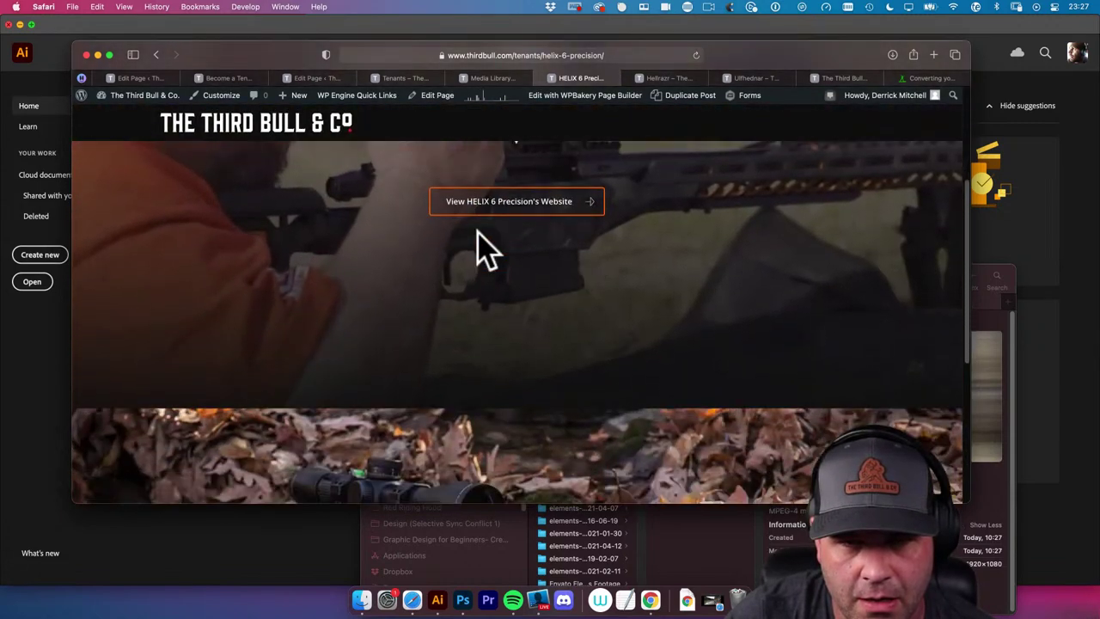
{"action": "scroll", "coordinate": [480, 232], "scroll_direction": "up", "scroll_amount": 5}
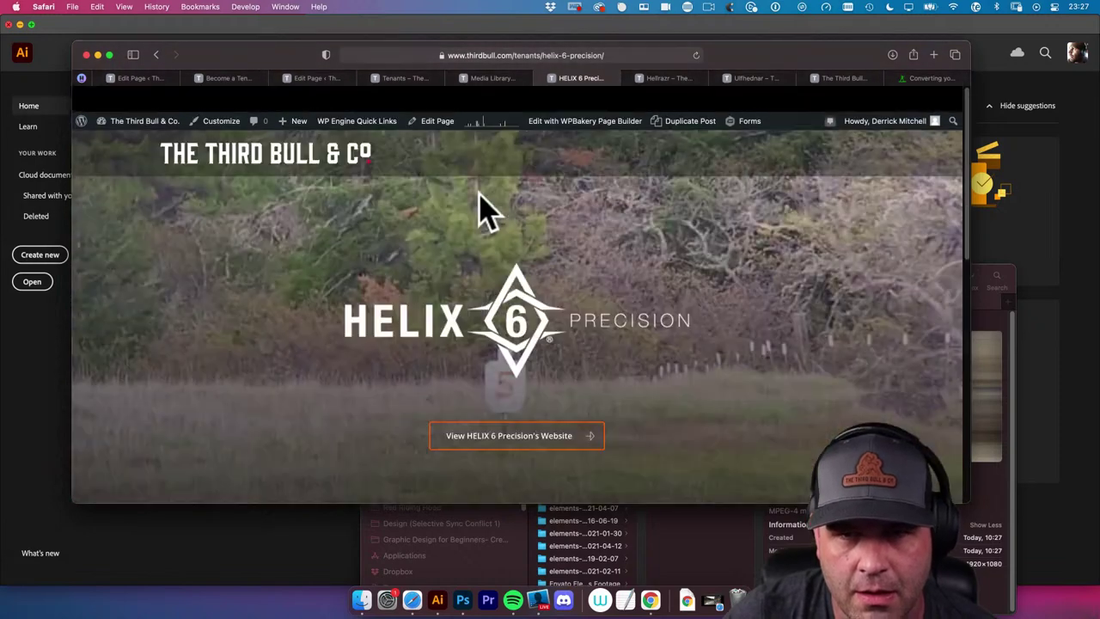
Switch to the live Hellrazr tenant page, then bring the Banner Videos 2 Finder folder forward
{"action": "left_click", "coordinate": [539, 80]}
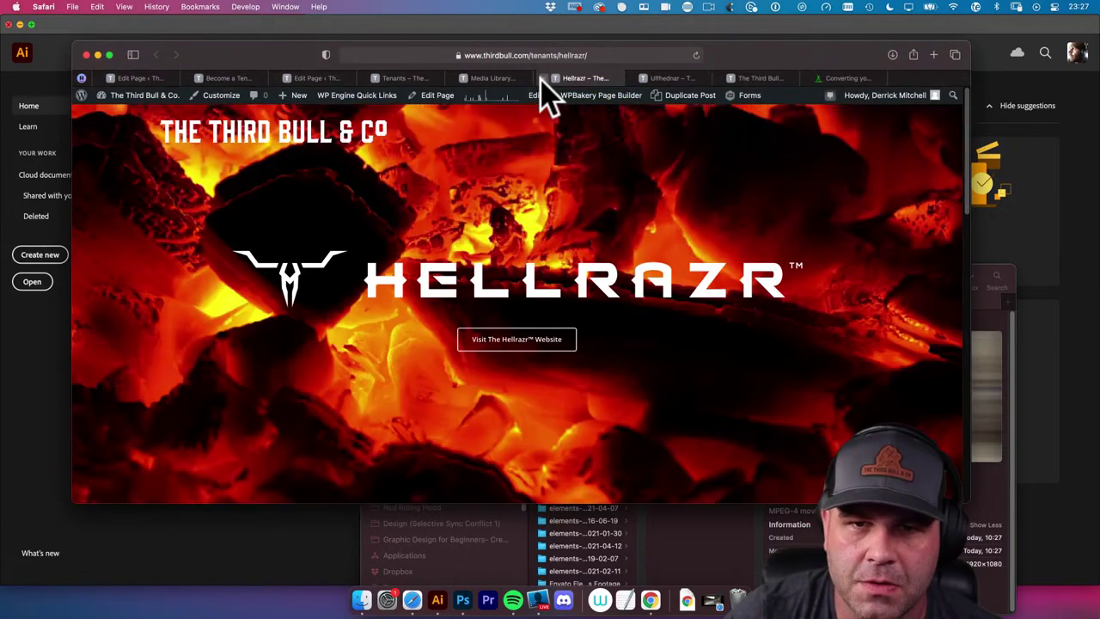
{"action": "scroll", "coordinate": [533, 353], "scroll_direction": "down", "scroll_amount": 5}
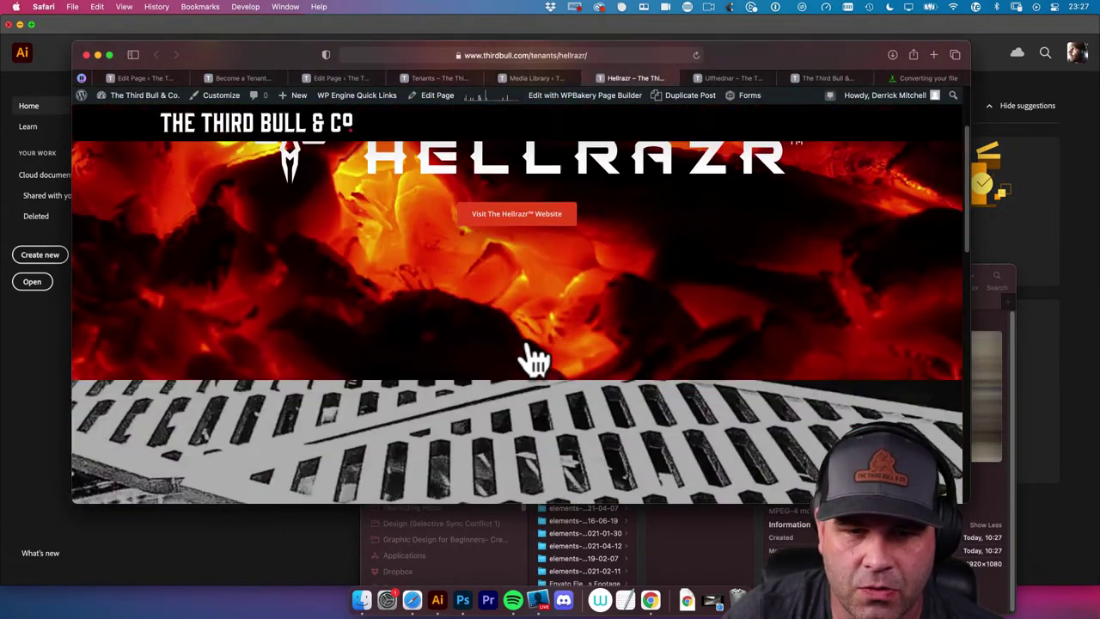
{"action": "left_click", "coordinate": [698, 574]}
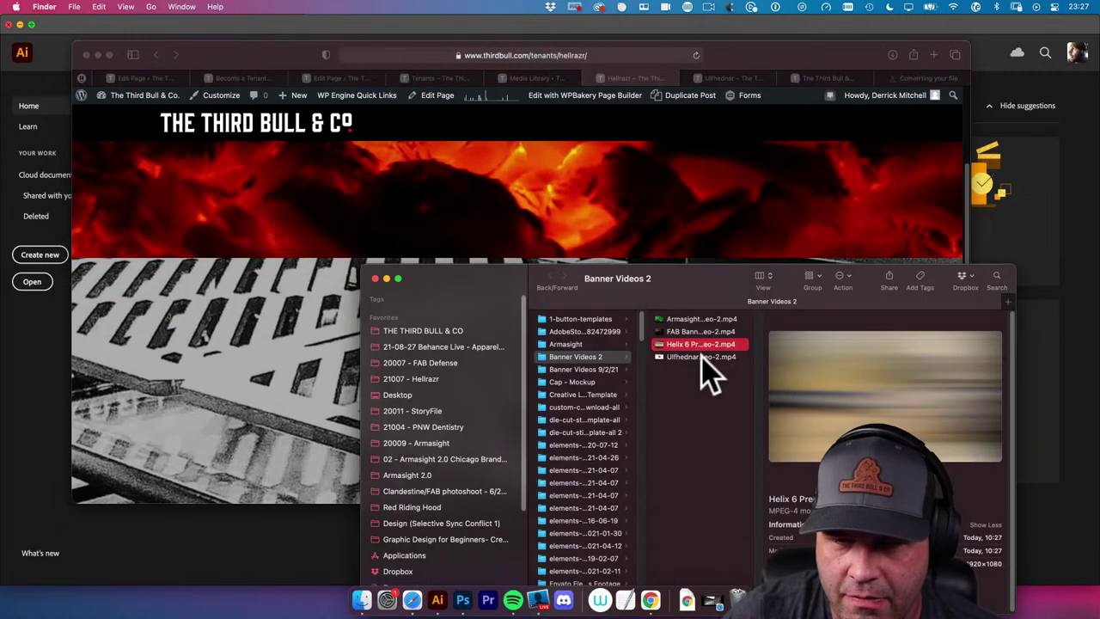
Drag the Banner Videos 2 Finder window up and to the left, out of the way
{"action": "left_click_drag", "start_coordinate": [461, 269], "coordinate": [404, 210]}
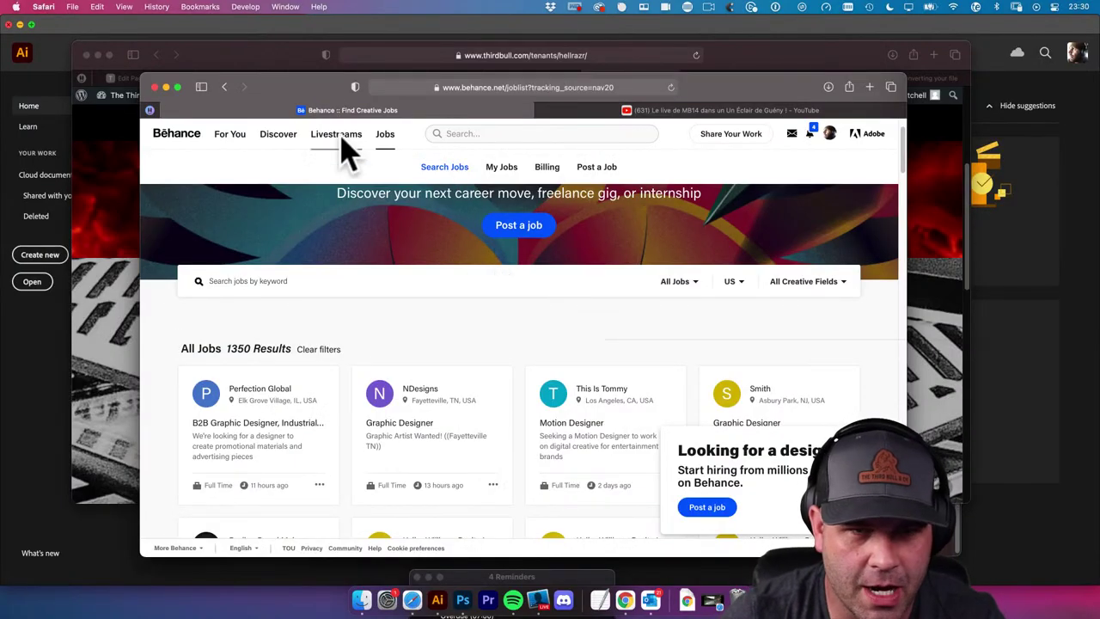
Reload the Behance creative jobs listing and scroll down through its 1,350 results
{"action": "left_click", "coordinate": [385, 136]}
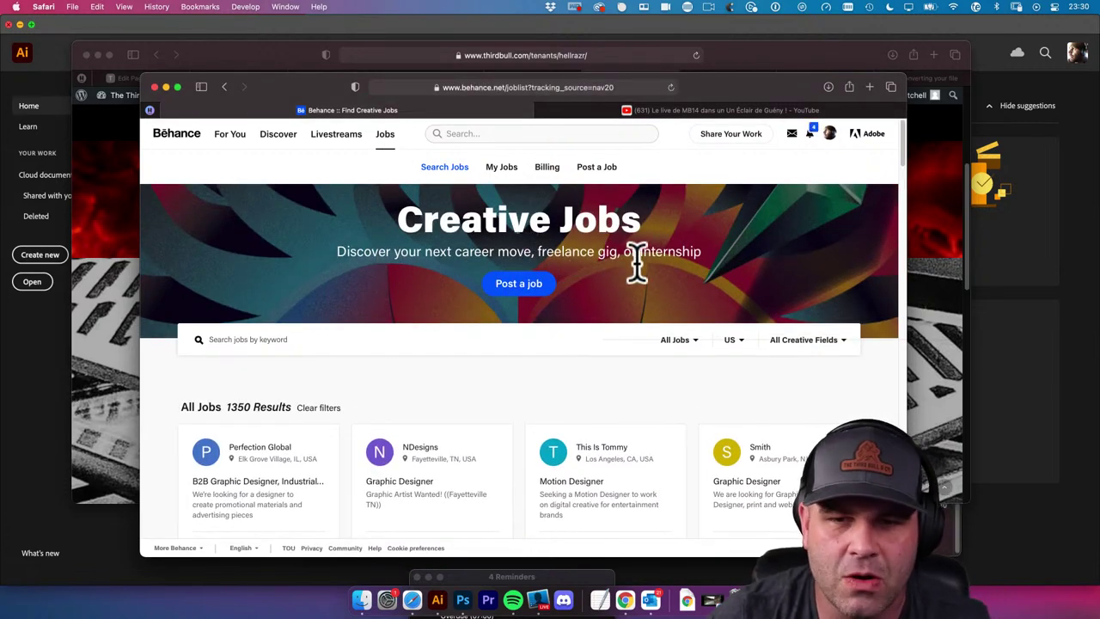
{"action": "scroll", "coordinate": [589, 271], "scroll_direction": "down", "scroll_amount": 2}
{"action": "scroll", "coordinate": [590, 273], "scroll_direction": "down", "scroll_amount": 1}
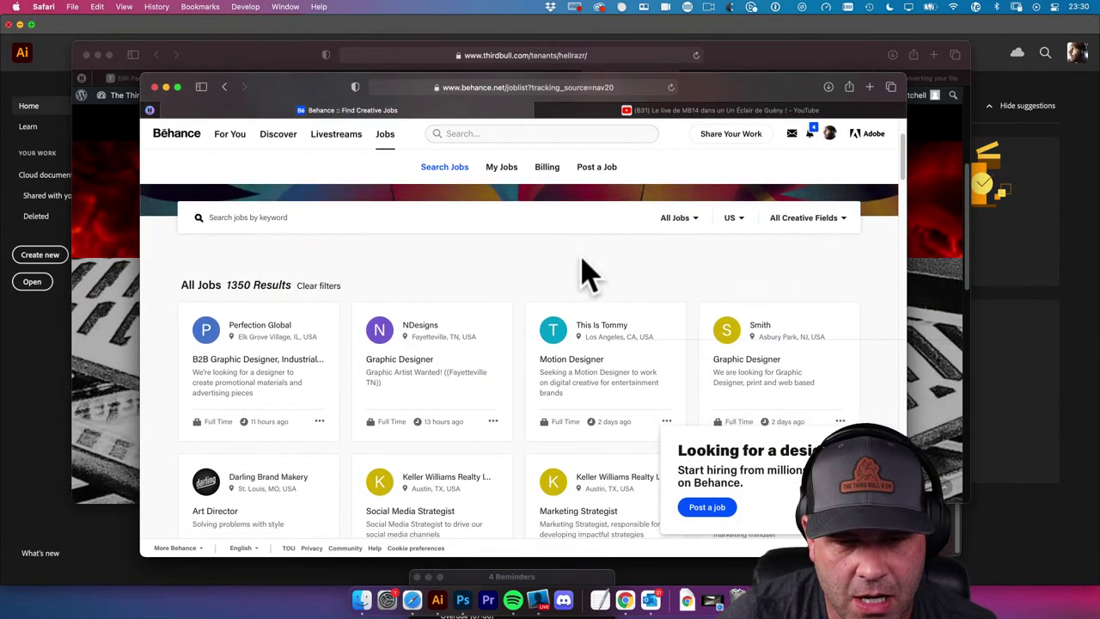
{"action": "scroll", "coordinate": [589, 273], "scroll_direction": "down", "scroll_amount": 4}
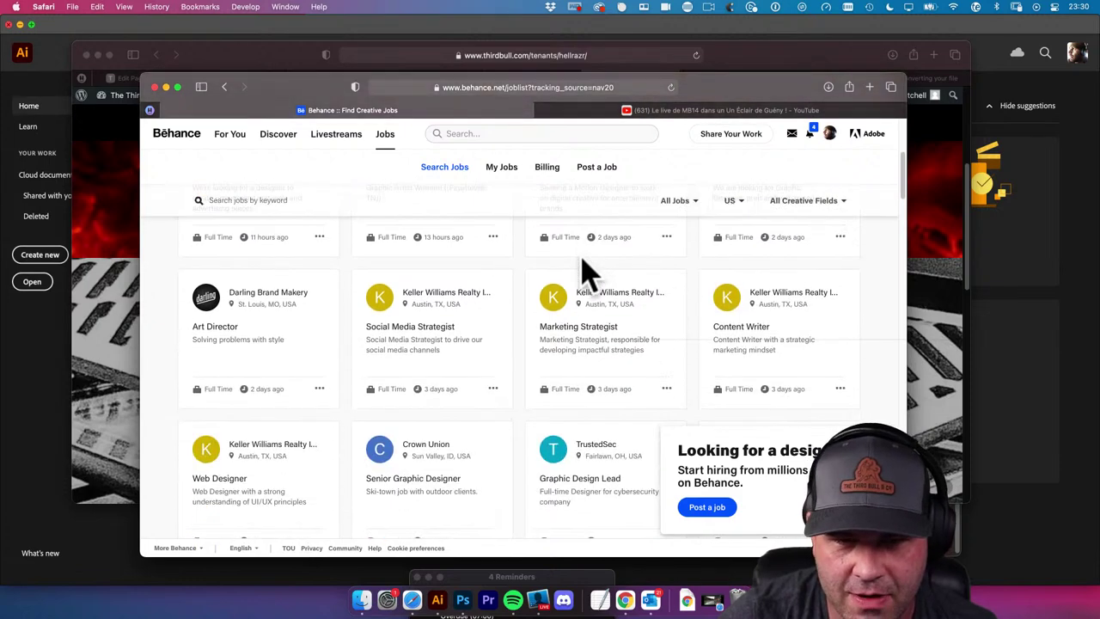
{"action": "scroll", "coordinate": [581, 274], "scroll_direction": "down", "scroll_amount": 1}
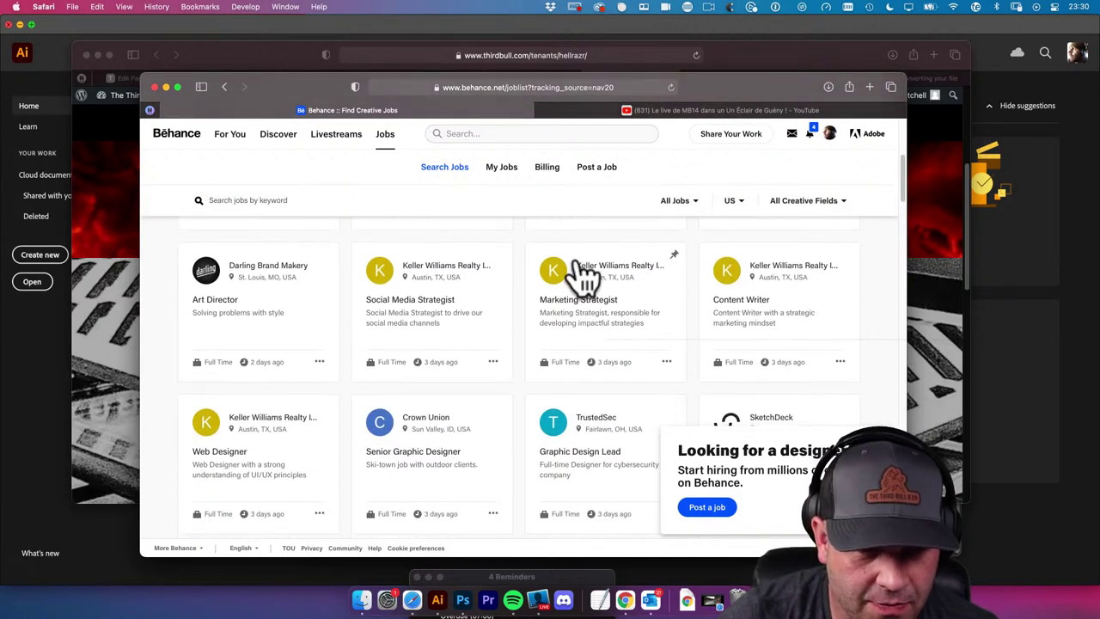
{"action": "scroll", "coordinate": [583, 274], "scroll_direction": "down", "scroll_amount": 1}
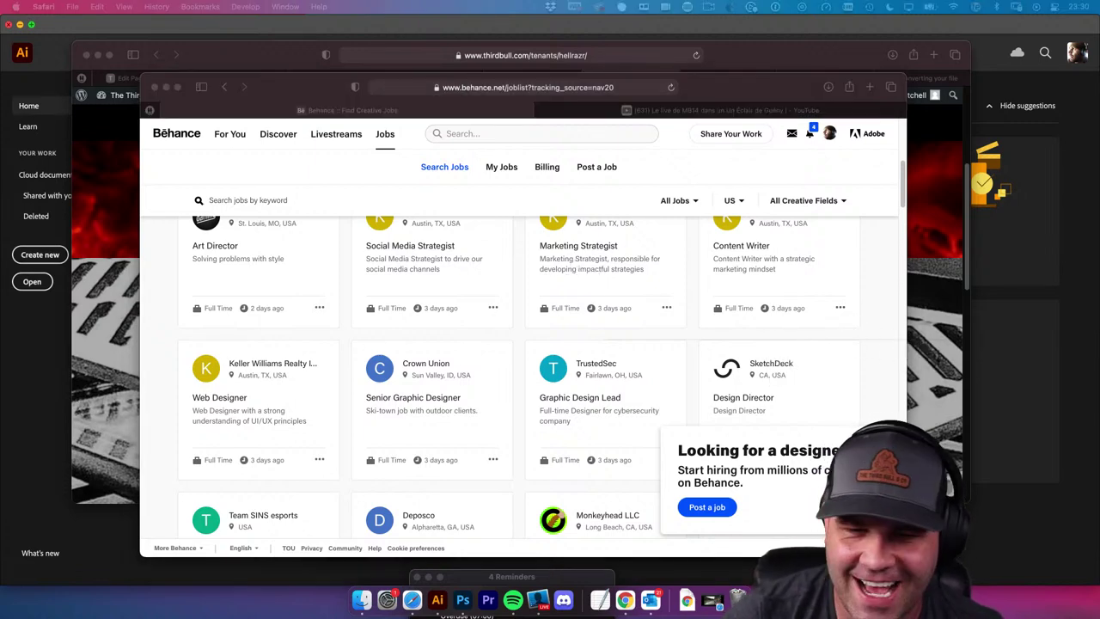
Switch to the MB14 beatbox YouTube video and jump playback from 0:32 to 1:30
{"action": "left_click", "coordinate": [658, 111]}
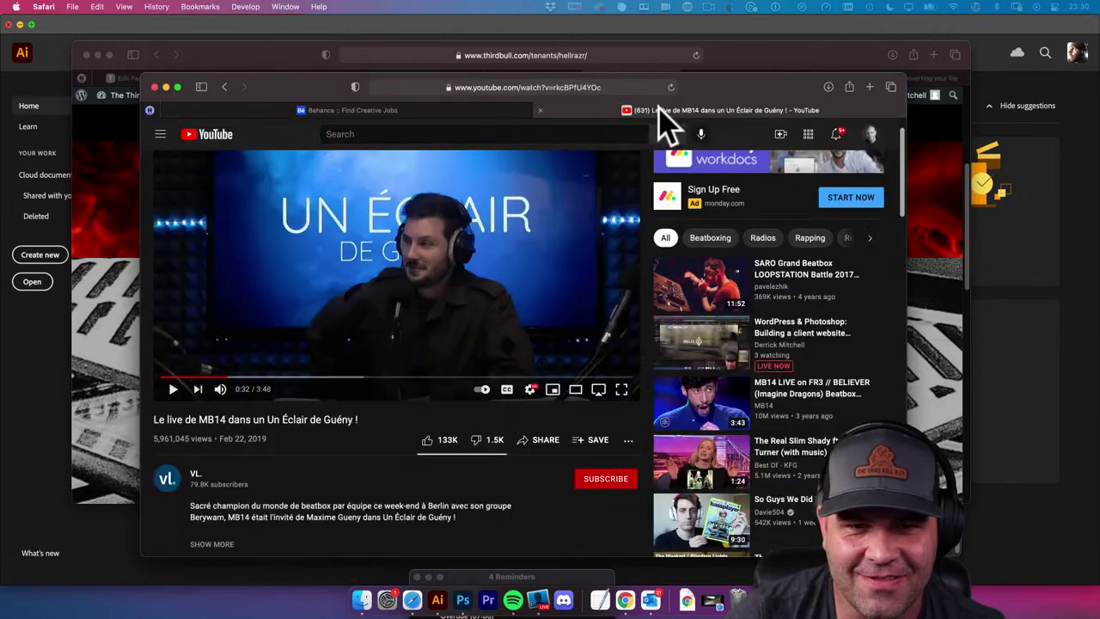
{"action": "scroll", "coordinate": [401, 334], "scroll_direction": "up", "scroll_amount": 1}
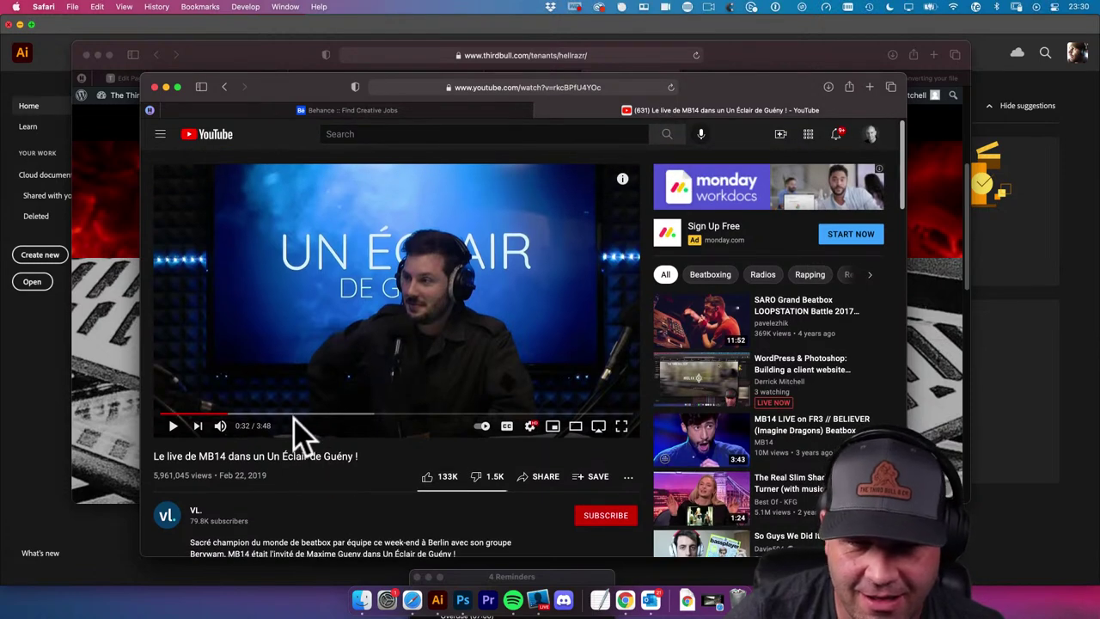
{"action": "left_click", "coordinate": [346, 414]}
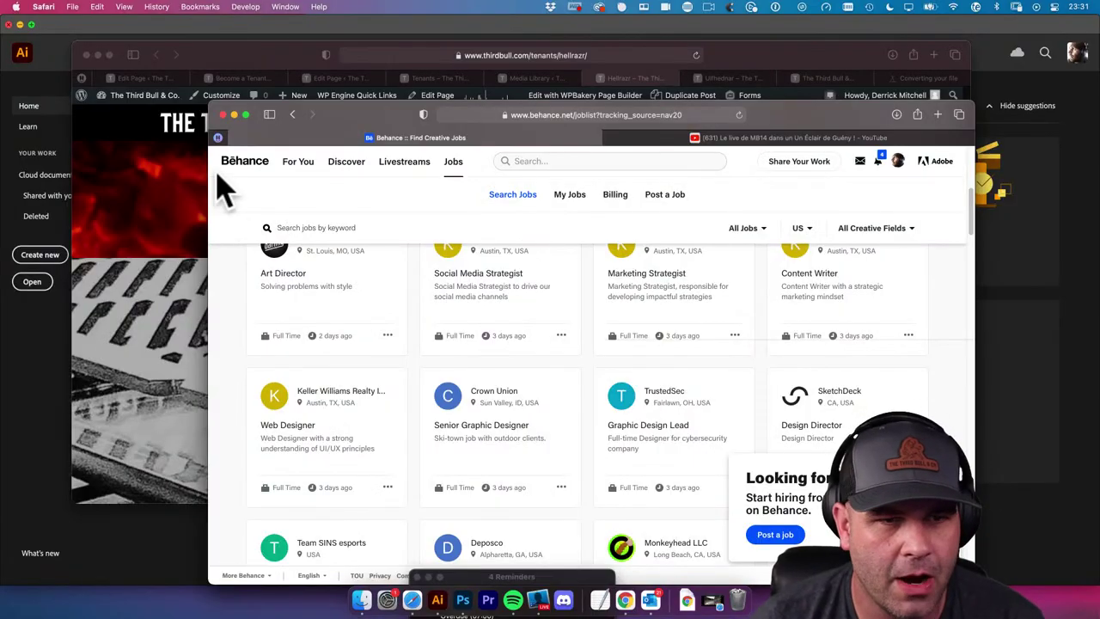
Bring the thirdbull.com Safari window forward and scroll back to the top of the page
{"action": "left_click", "coordinate": [129, 204]}
{"action": "scroll", "coordinate": [336, 301], "scroll_direction": "up", "scroll_amount": 4}
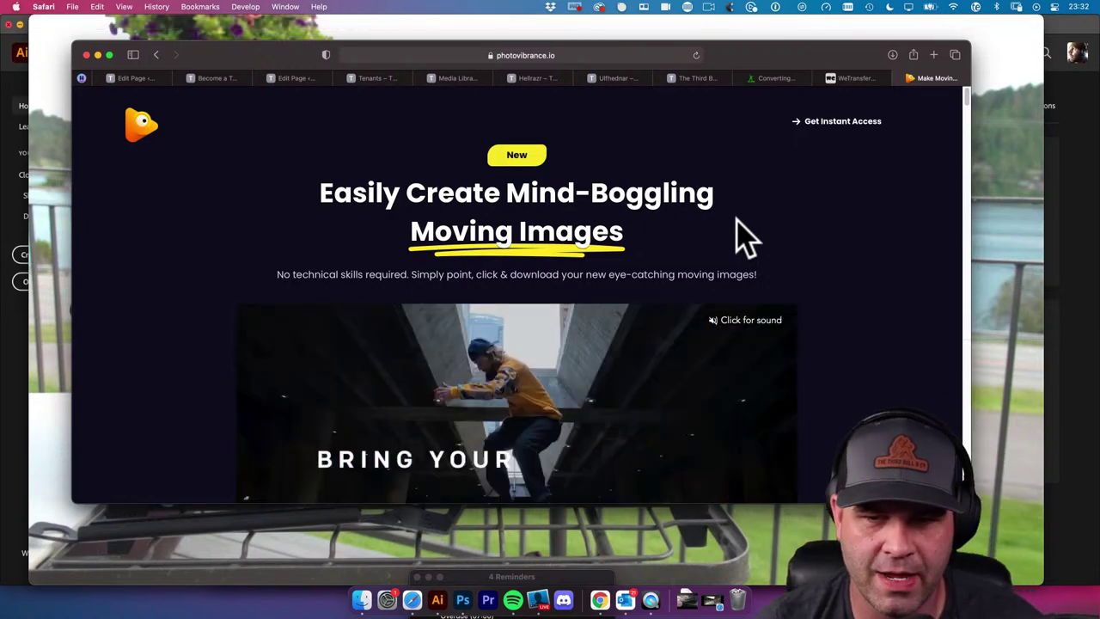
Scroll through the photovibrance.io 'Easily Create Mind-Boggling Moving Images' demo page
{"action": "scroll", "coordinate": [787, 288], "scroll_direction": "down", "scroll_amount": 3}
{"action": "scroll", "coordinate": [787, 287], "scroll_direction": "down", "scroll_amount": 2}
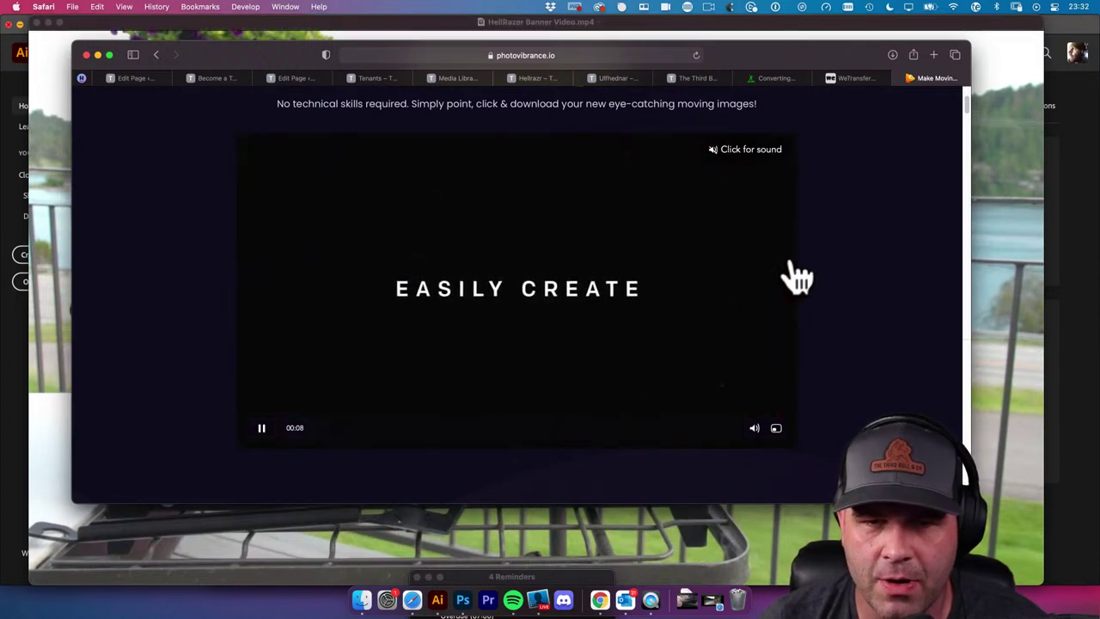
{"action": "scroll", "coordinate": [797, 276], "scroll_direction": "up", "scroll_amount": 2}
{"action": "scroll", "coordinate": [797, 277], "scroll_direction": "down", "scroll_amount": 2}
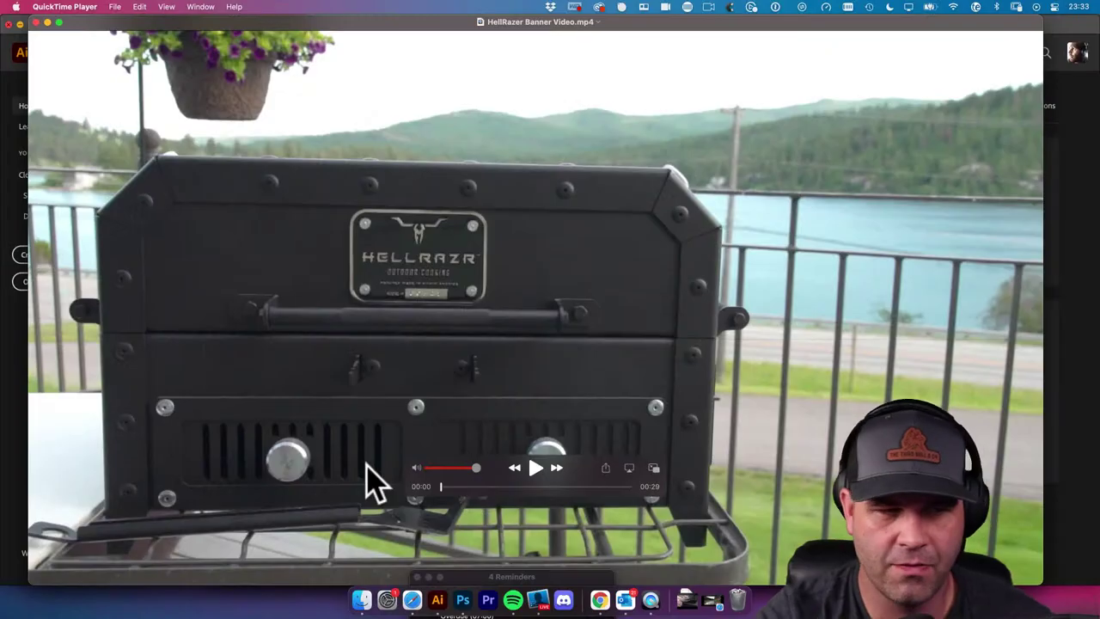
Play HellRazer Banner Video.mp4 through to 00:28, then close the QuickTime window
{"action": "key", "text": "space"}
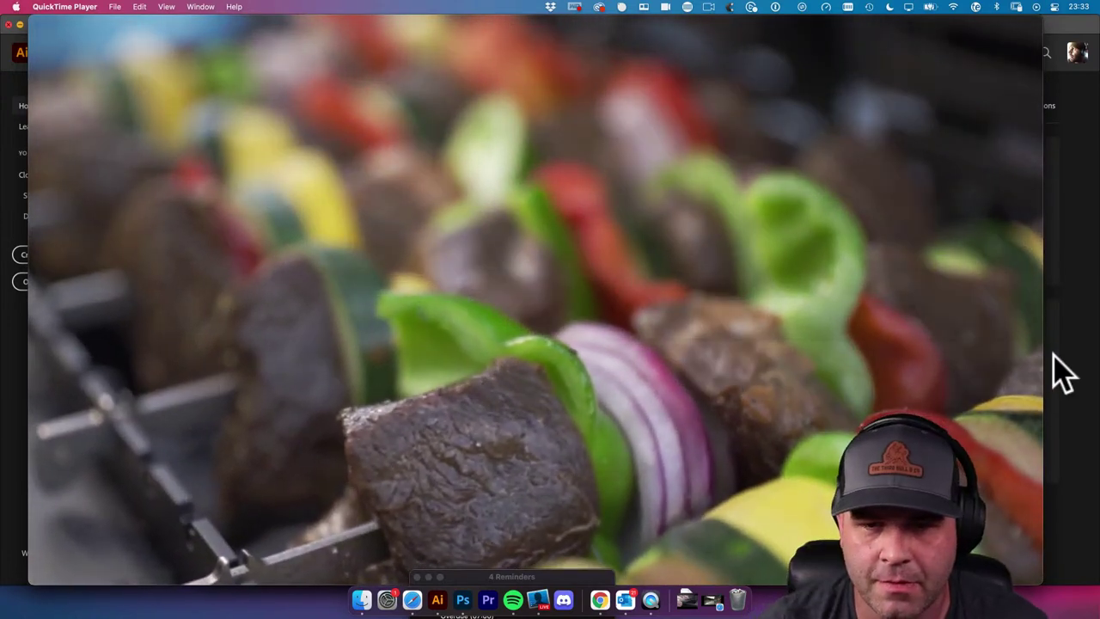
{"action": "mouse_move", "coordinate": [842, 411]}
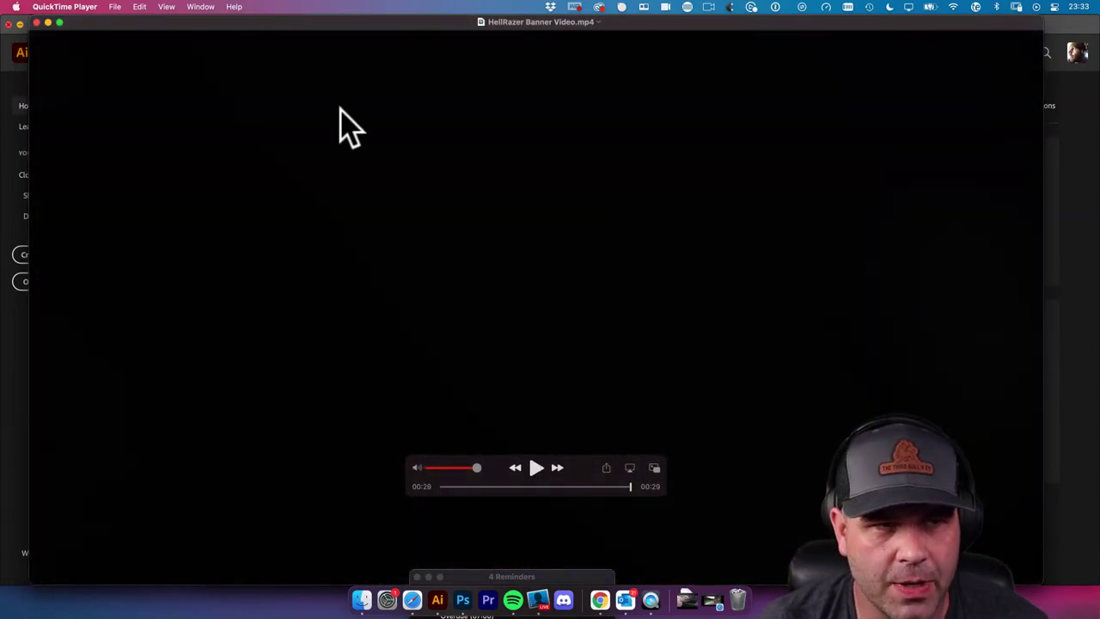
{"action": "left_click", "coordinate": [36, 23]}
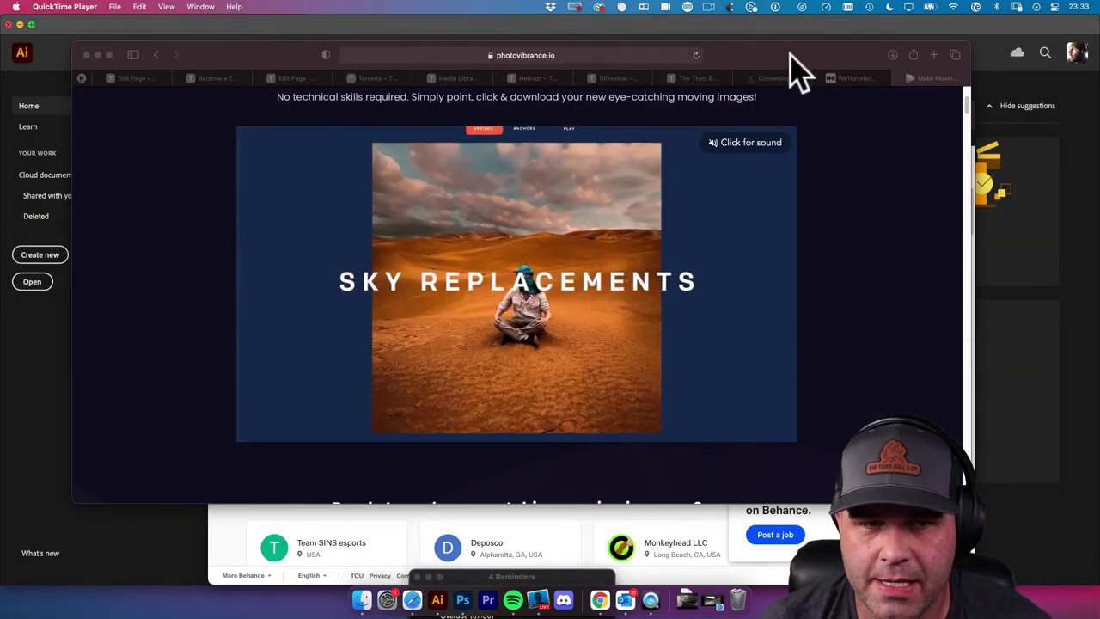
Bring Safari back to the completed online-convert WebM conversion results, then switch over to Outlook
{"action": "left_click", "coordinate": [799, 69]}
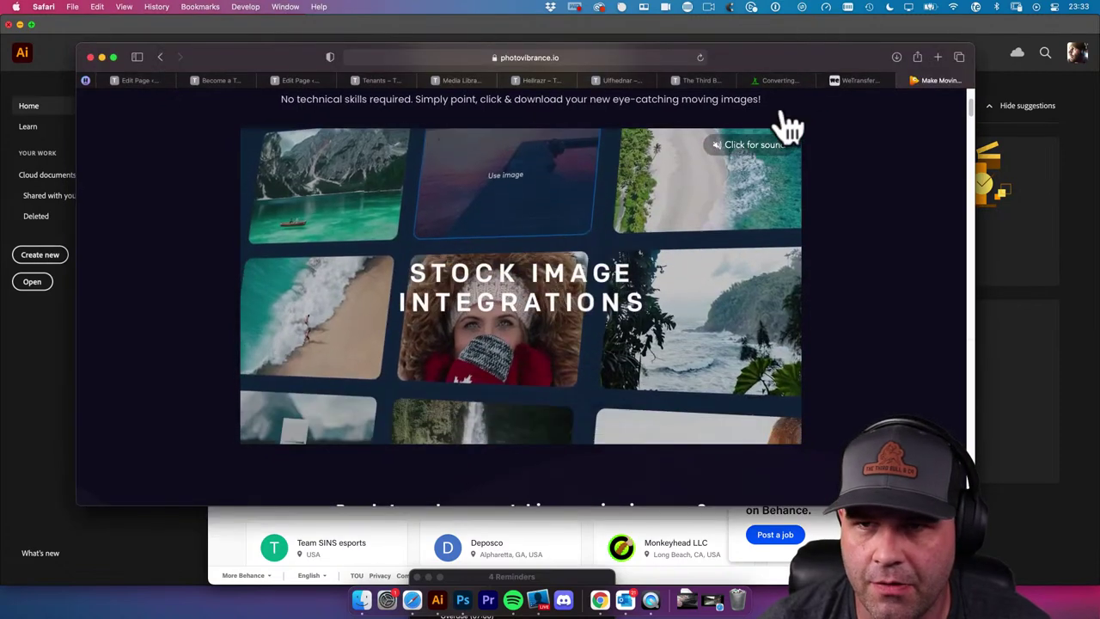
{"action": "left_click", "coordinate": [778, 80]}
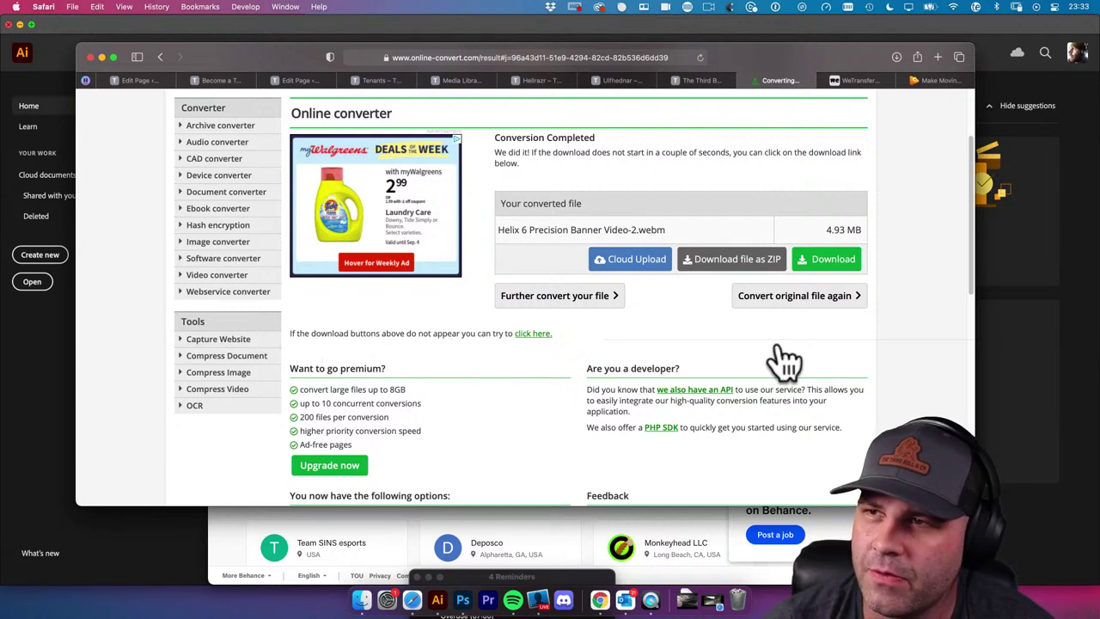
{"action": "left_click", "coordinate": [626, 600]}
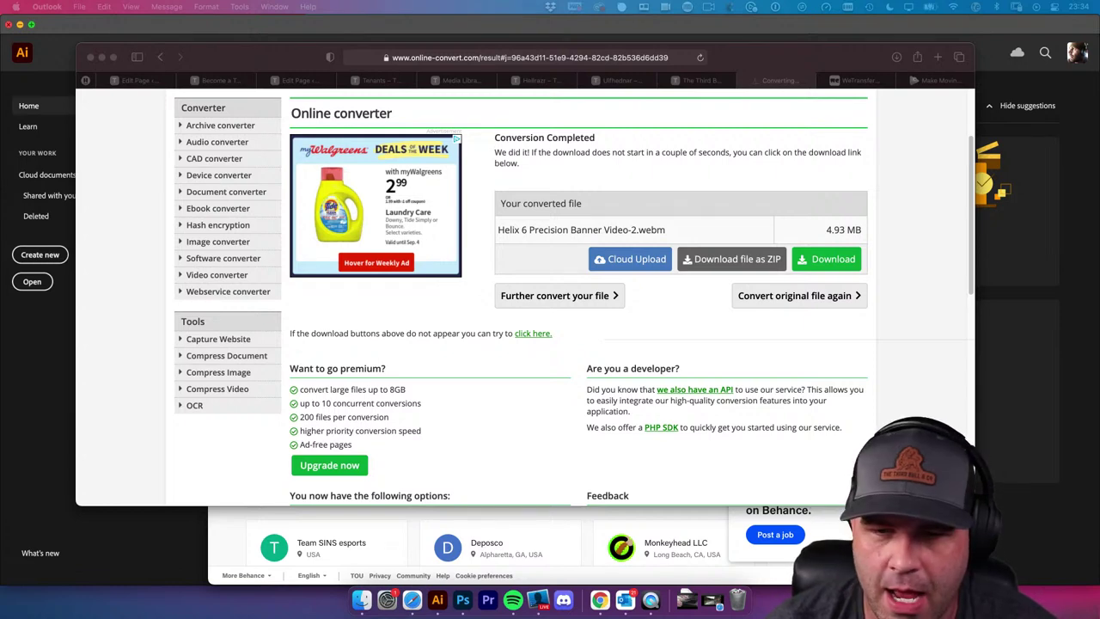
Back in Safari, open Online-Convert's Video converter page listing 3G2, 3GP and AVI options
{"action": "left_click", "coordinate": [689, 338]}
{"action": "scroll", "coordinate": [689, 348], "scroll_direction": "up", "scroll_amount": 3}
{"action": "scroll", "coordinate": [687, 348], "scroll_direction": "down", "scroll_amount": 2}
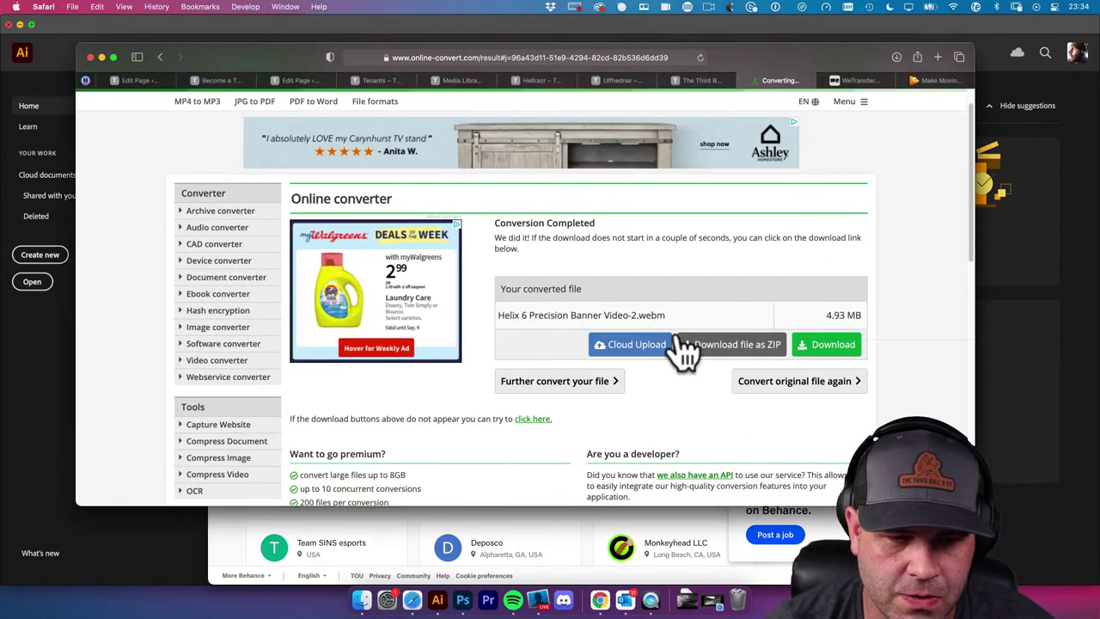
{"action": "scroll", "coordinate": [408, 222], "scroll_direction": "up", "scroll_amount": 3}
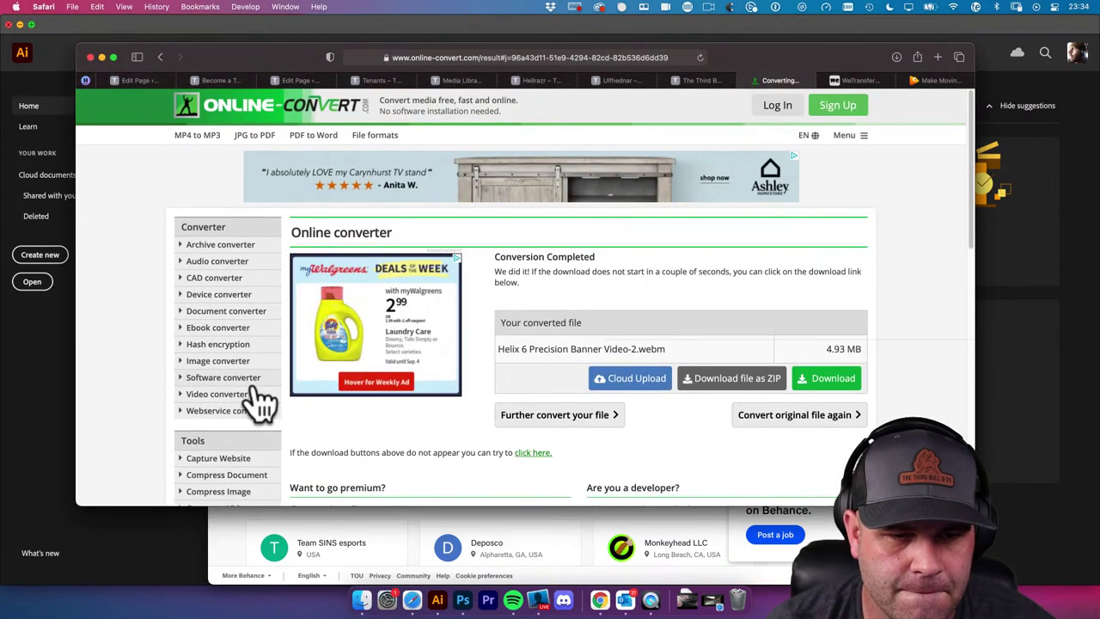
{"action": "left_click", "coordinate": [226, 395]}
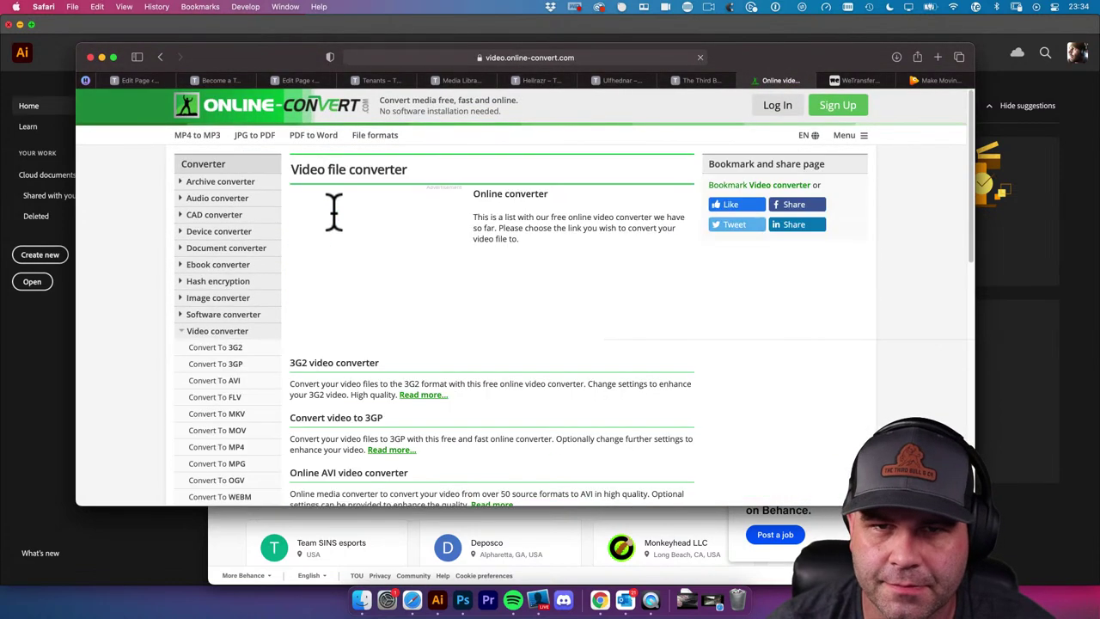
Open the WebM converter and upload HellRazer Banner Video.mp4 (53.77 MB) from Downloads
{"action": "scroll", "coordinate": [300, 361], "scroll_direction": "down", "scroll_amount": 1}
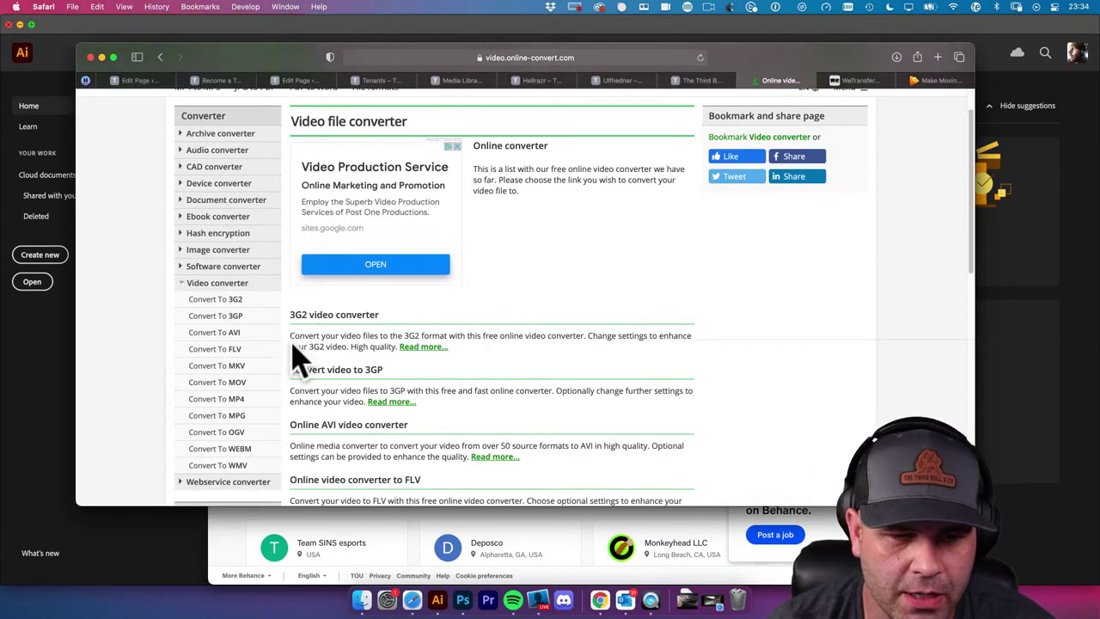
{"action": "left_click", "coordinate": [237, 449]}
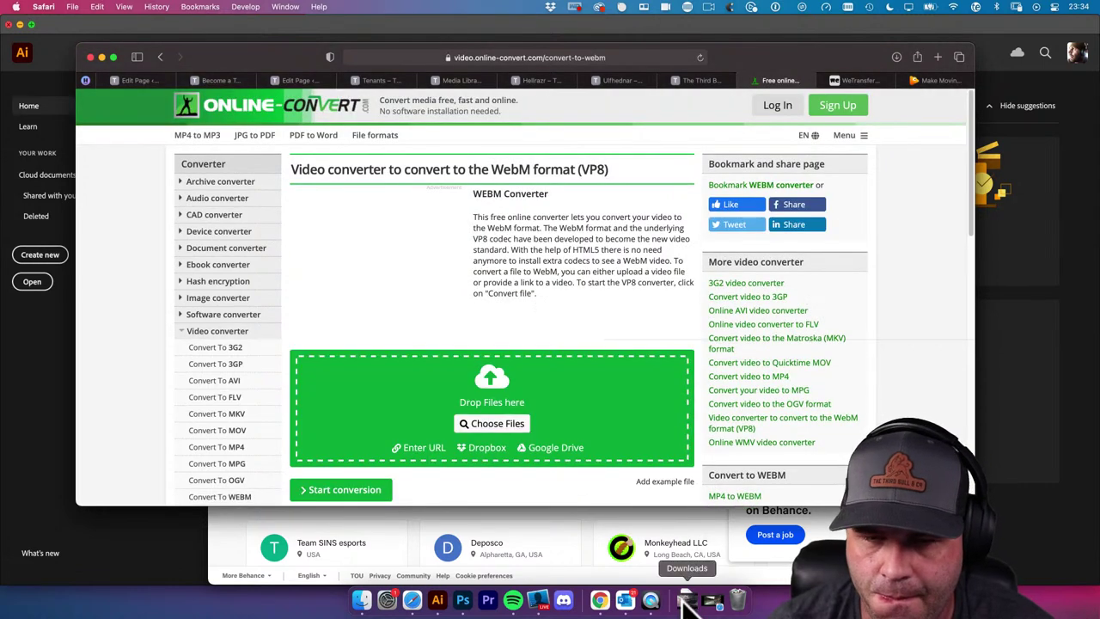
{"action": "left_click", "coordinate": [712, 598]}
{"action": "left_click_drag", "start_coordinate": [688, 555], "coordinate": [516, 451]}
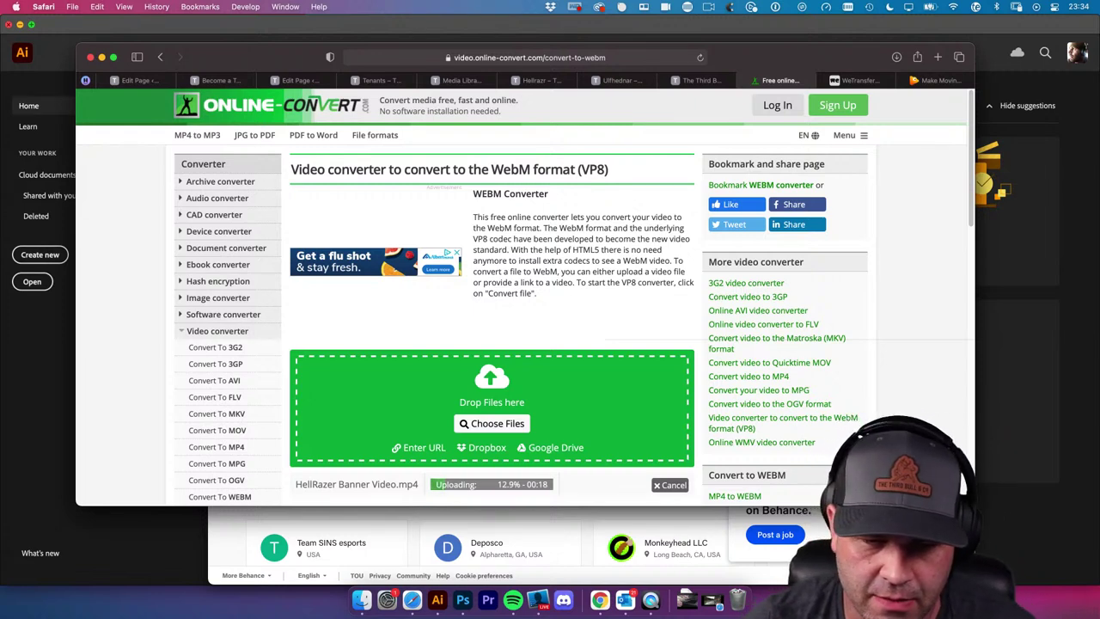
{"action": "left_click", "coordinate": [690, 601]}
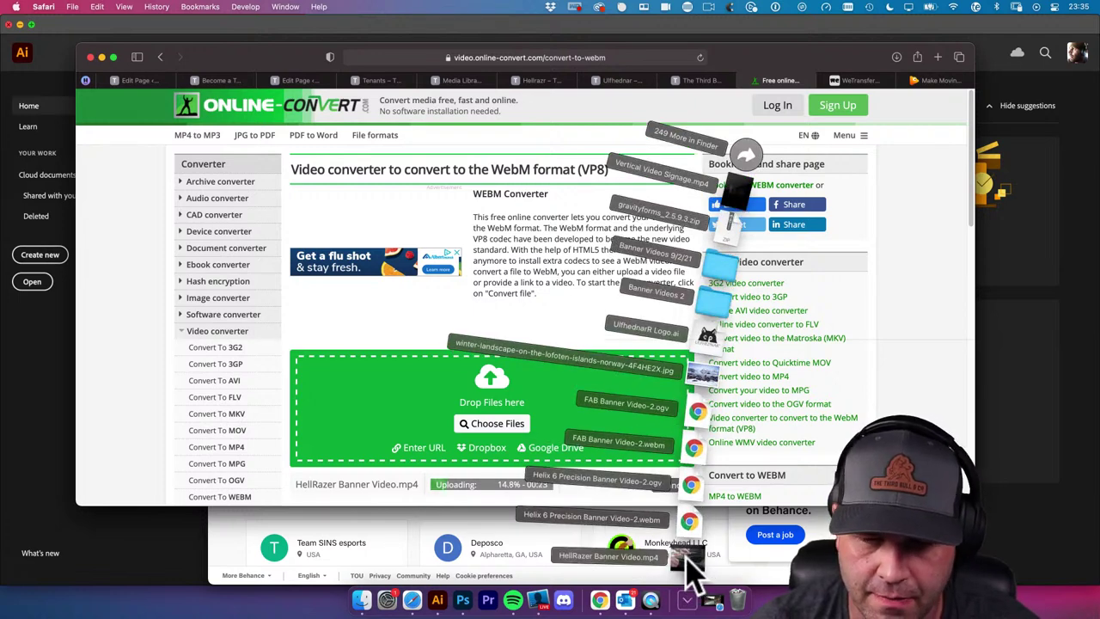
{"action": "left_click", "coordinate": [687, 600]}
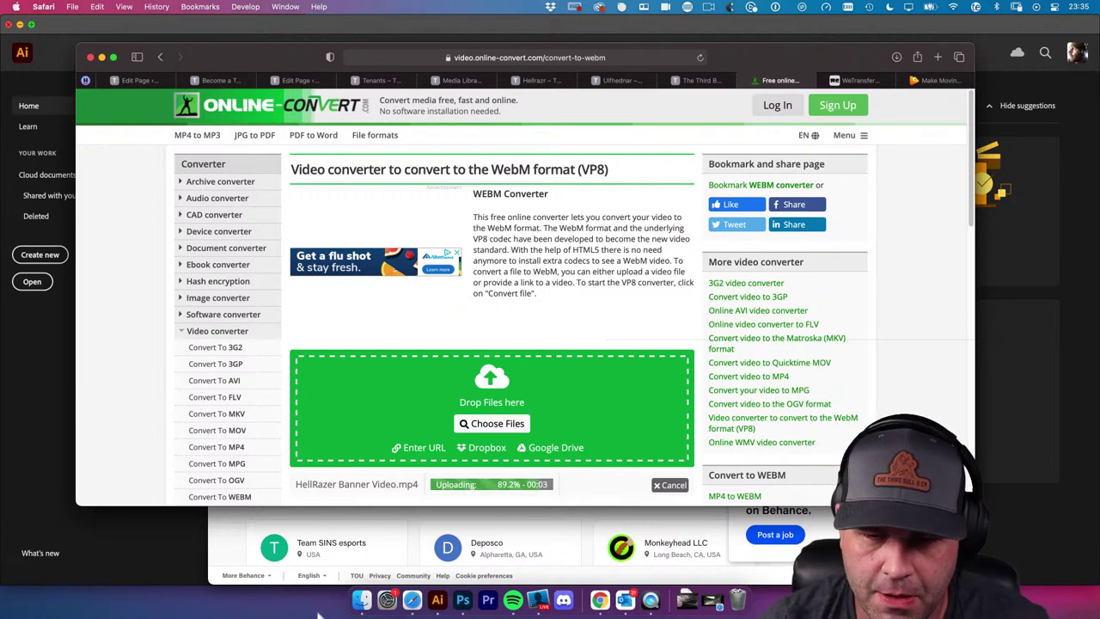
{"action": "scroll", "coordinate": [494, 490], "scroll_direction": "down", "scroll_amount": 2}
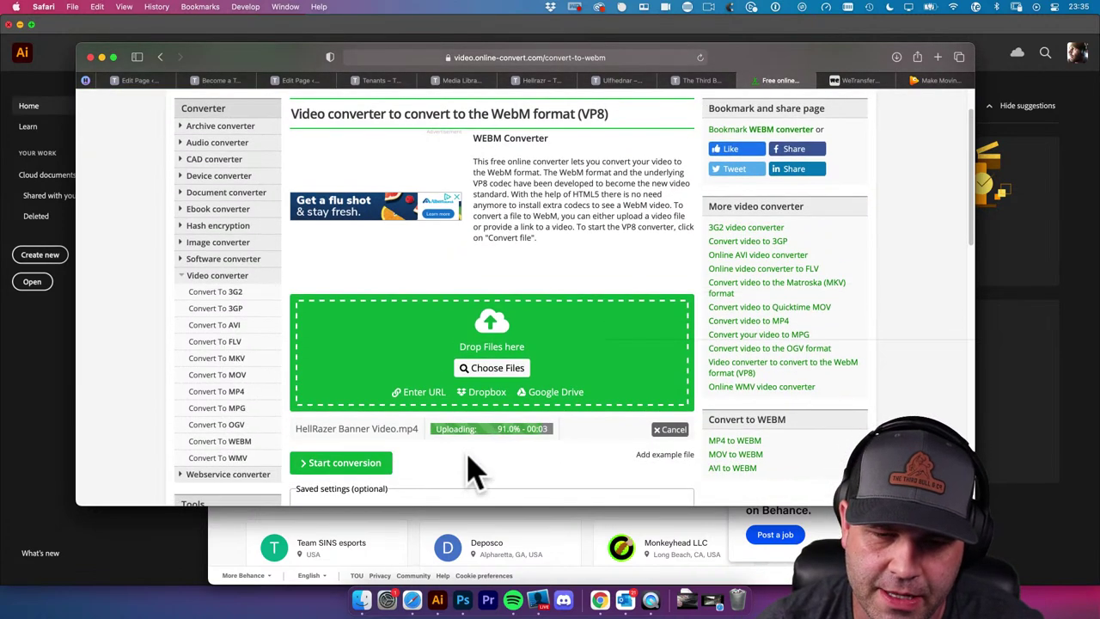
{"action": "scroll", "coordinate": [477, 468], "scroll_direction": "down", "scroll_amount": 1}
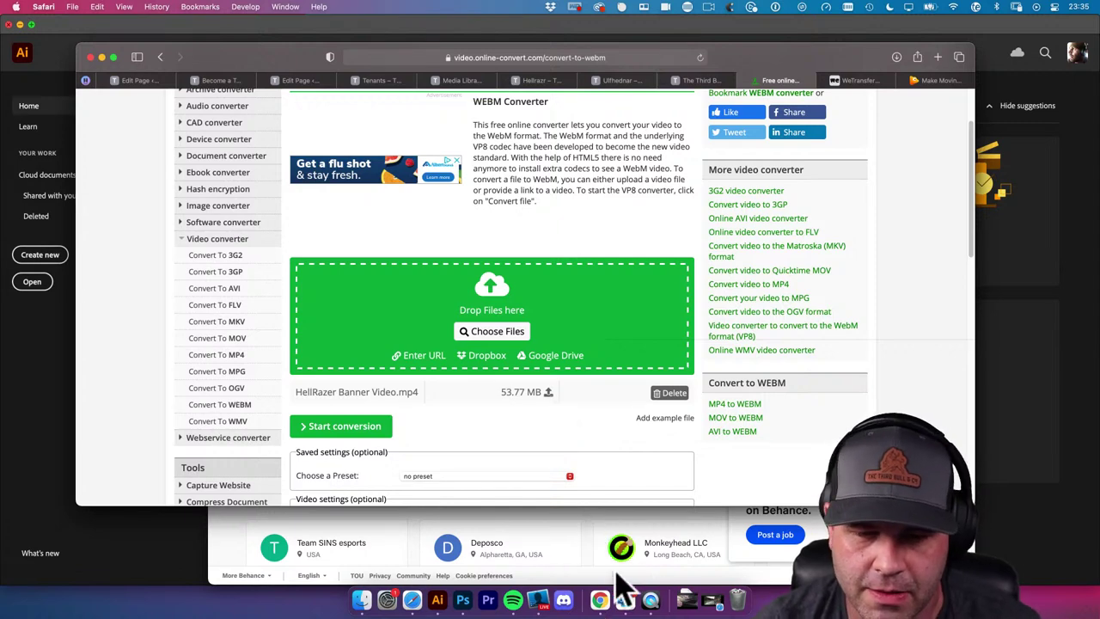
Search Spotlight for 'premiere' and launch Adobe Premiere Pro 2021
{"action": "key", "text": "super+space"}
{"action": "type", "text": "premiere"}
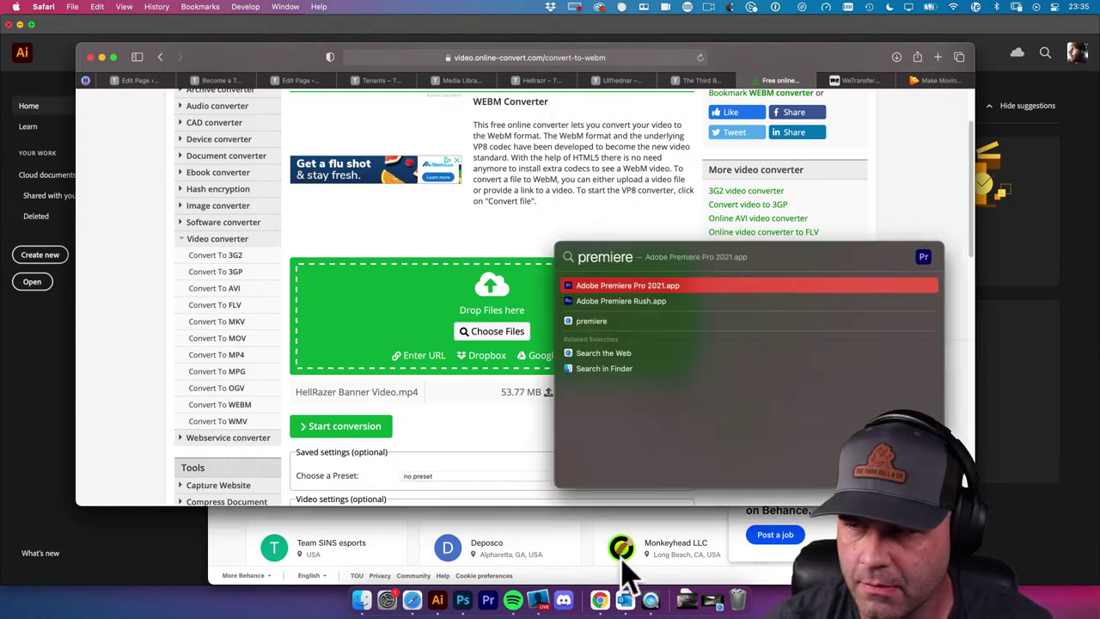
{"action": "key", "text": "Return"}
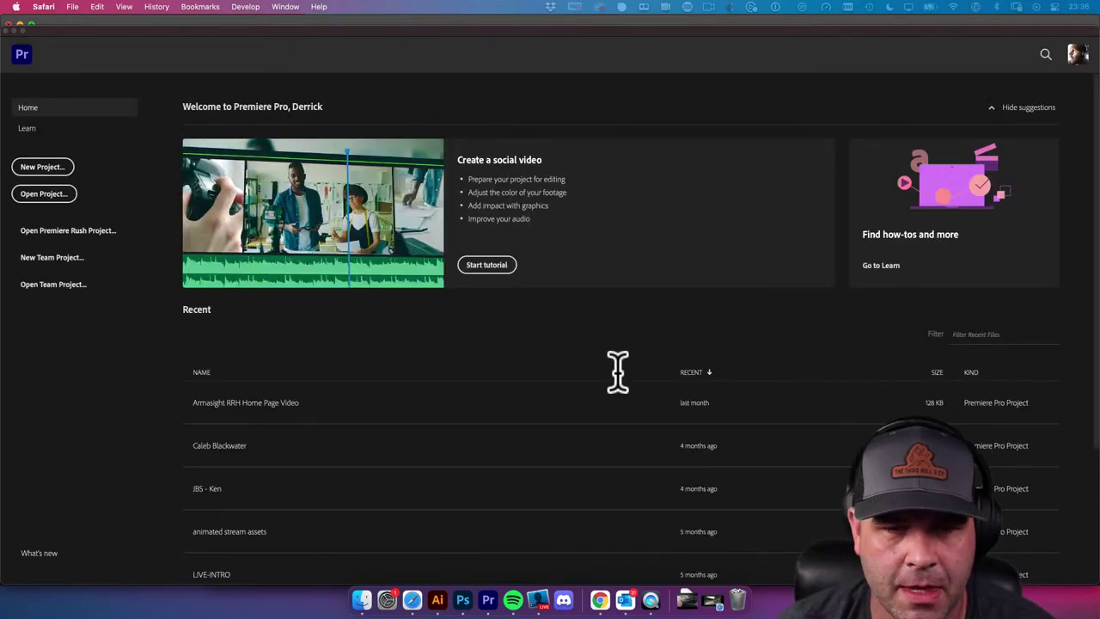
Start a new project from the Premiere Pro start screen to open the New Project dialog
{"action": "left_click", "coordinate": [43, 167]}
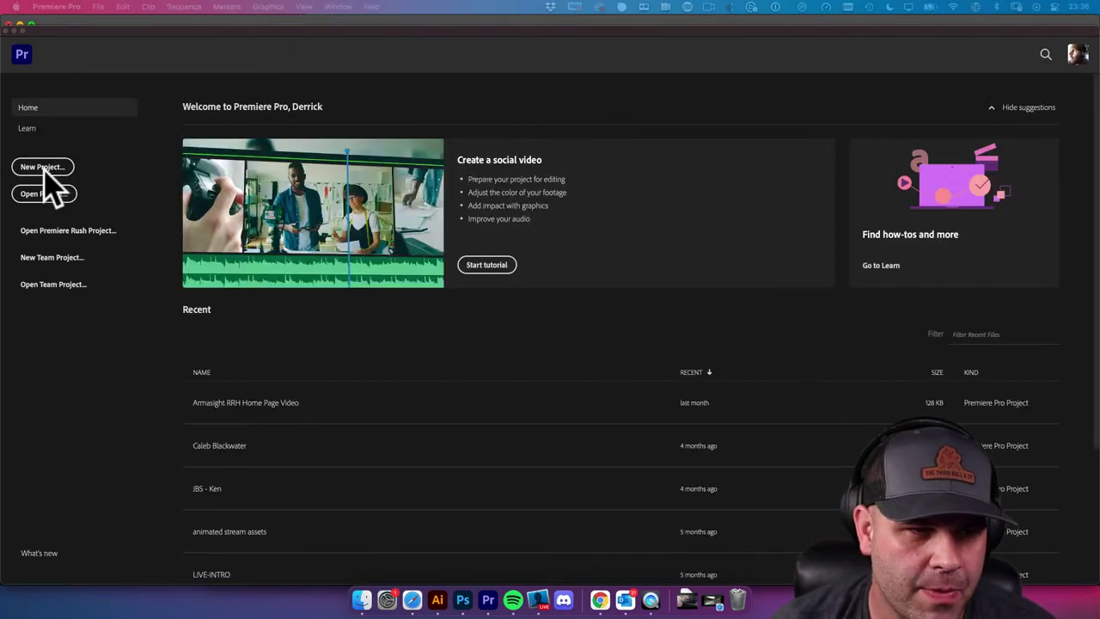
{"action": "left_click", "coordinate": [48, 168]}
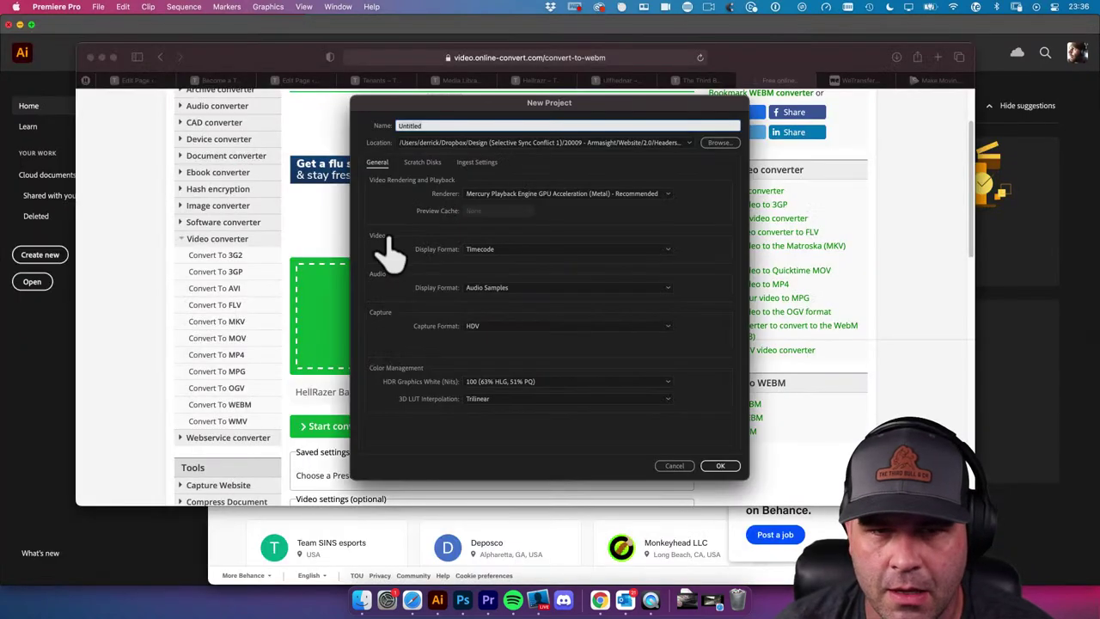
Browse the project location to THE THIRD BULL & CO > Website, looking into Design and images
{"action": "left_click", "coordinate": [720, 143]}
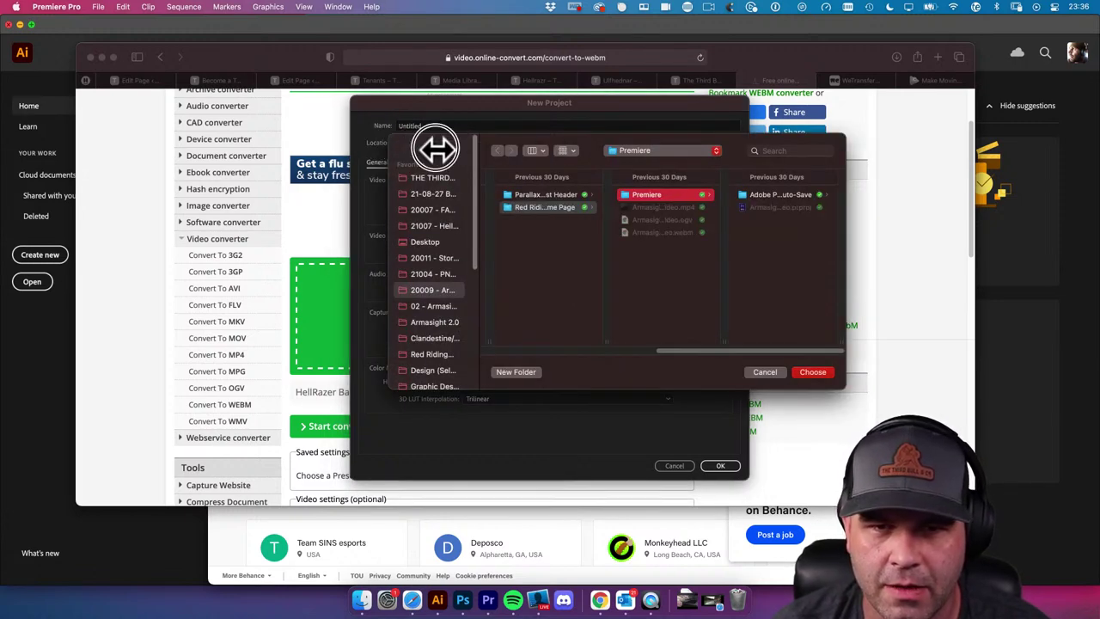
{"action": "left_click_drag", "start_coordinate": [844, 389], "coordinate": [890, 420]}
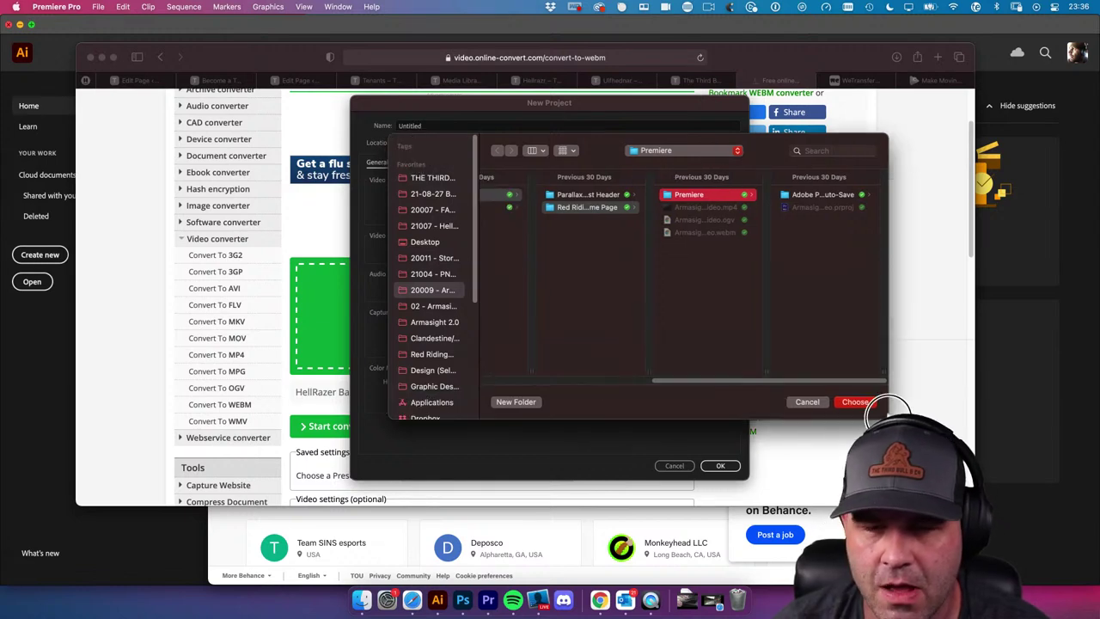
{"action": "left_click", "coordinate": [442, 178]}
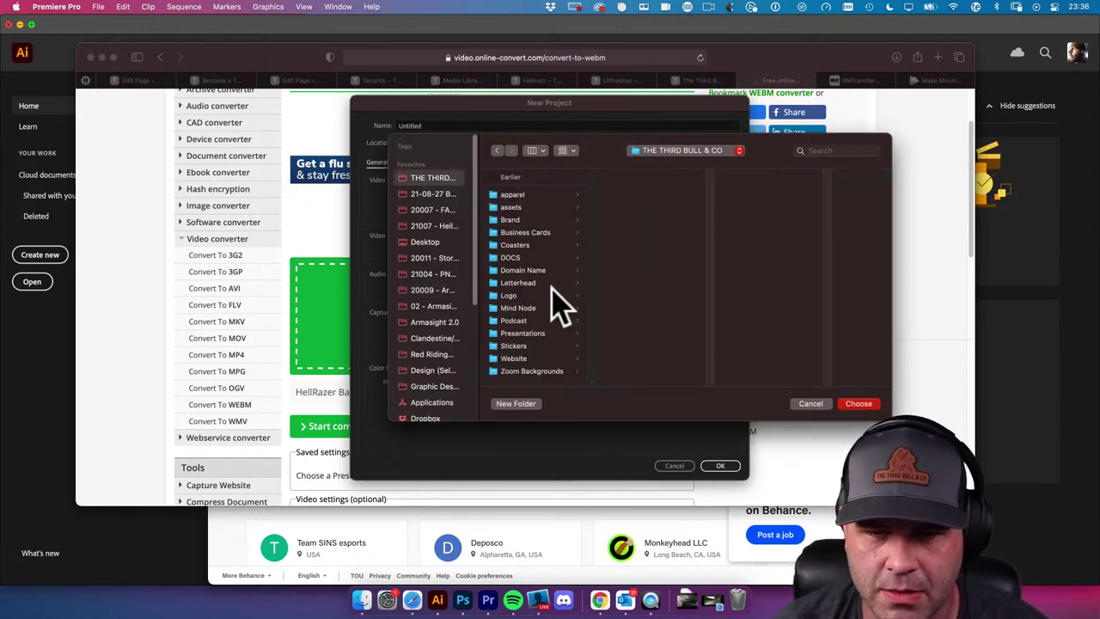
{"action": "left_click", "coordinate": [541, 370]}
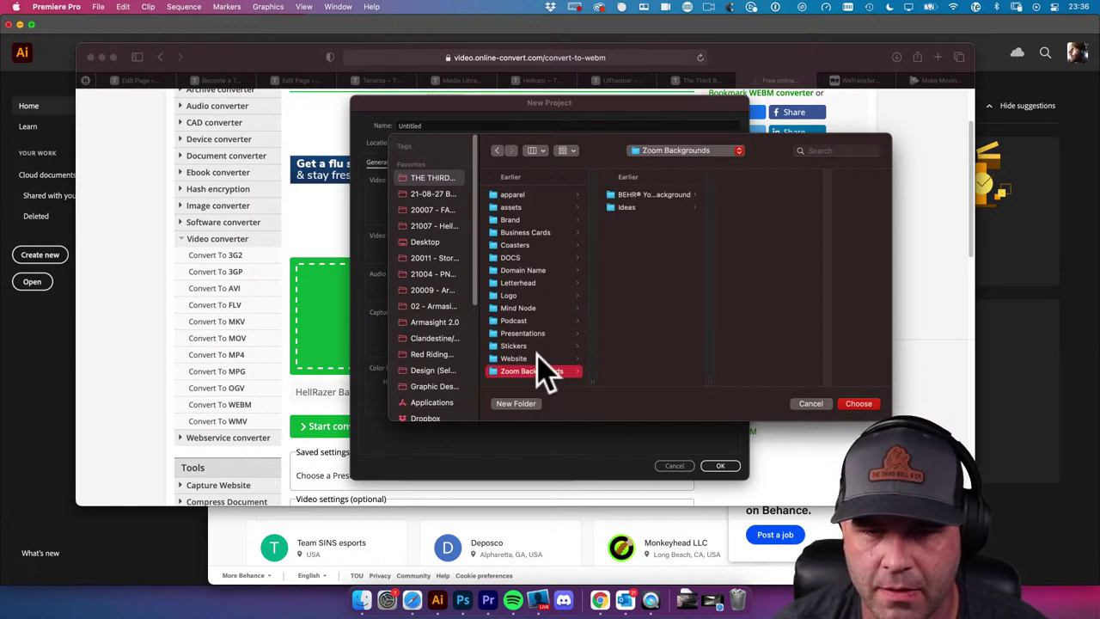
{"action": "left_click", "coordinate": [542, 358]}
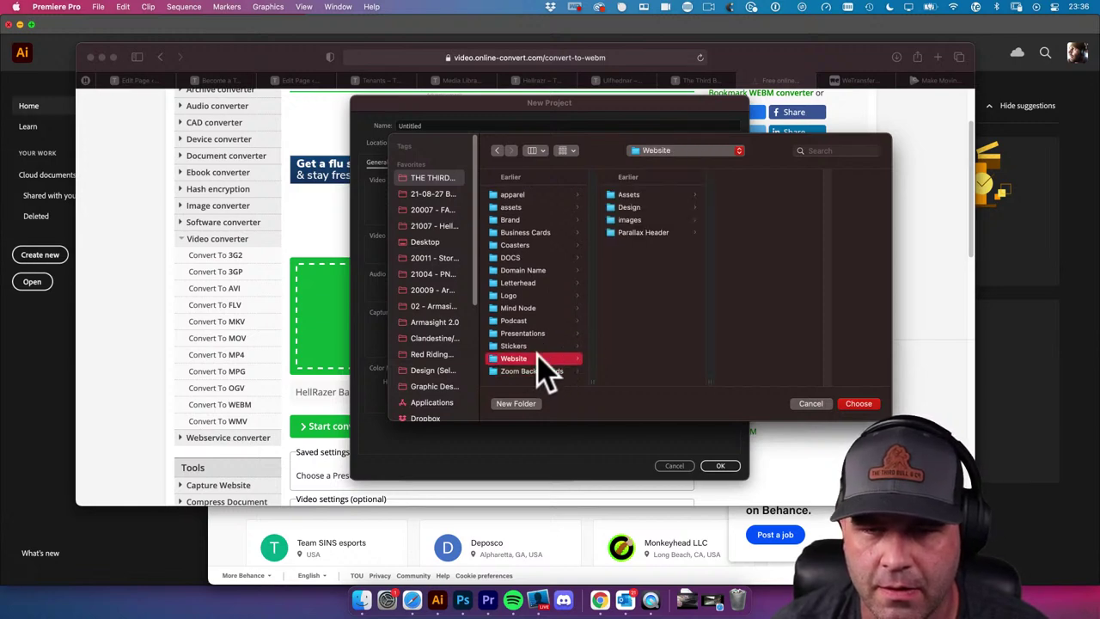
{"action": "left_click", "coordinate": [630, 208]}
{"action": "left_click", "coordinate": [652, 220]}
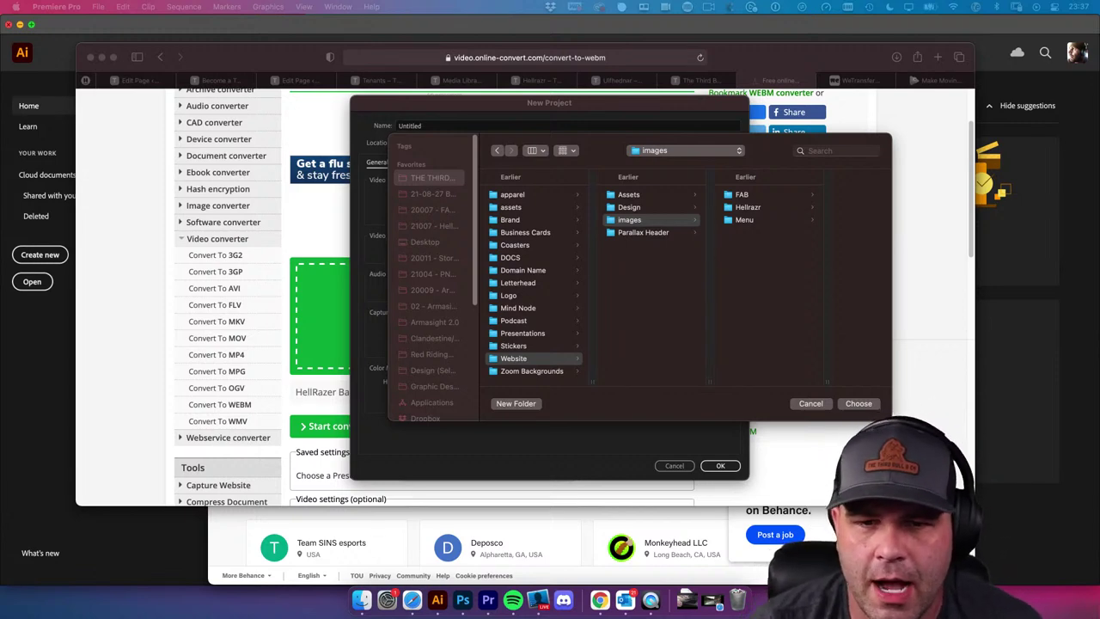
Return to the Website folder and start a new folder there
{"action": "left_click", "coordinate": [678, 267]}
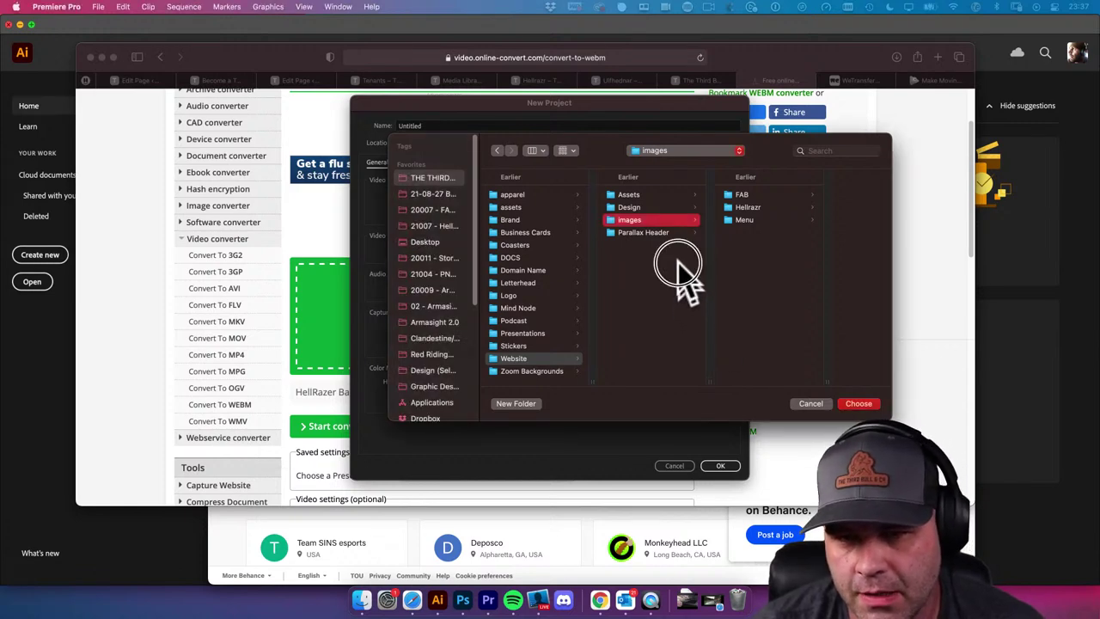
{"action": "left_click", "coordinate": [680, 268]}
{"action": "left_click", "coordinate": [662, 222]}
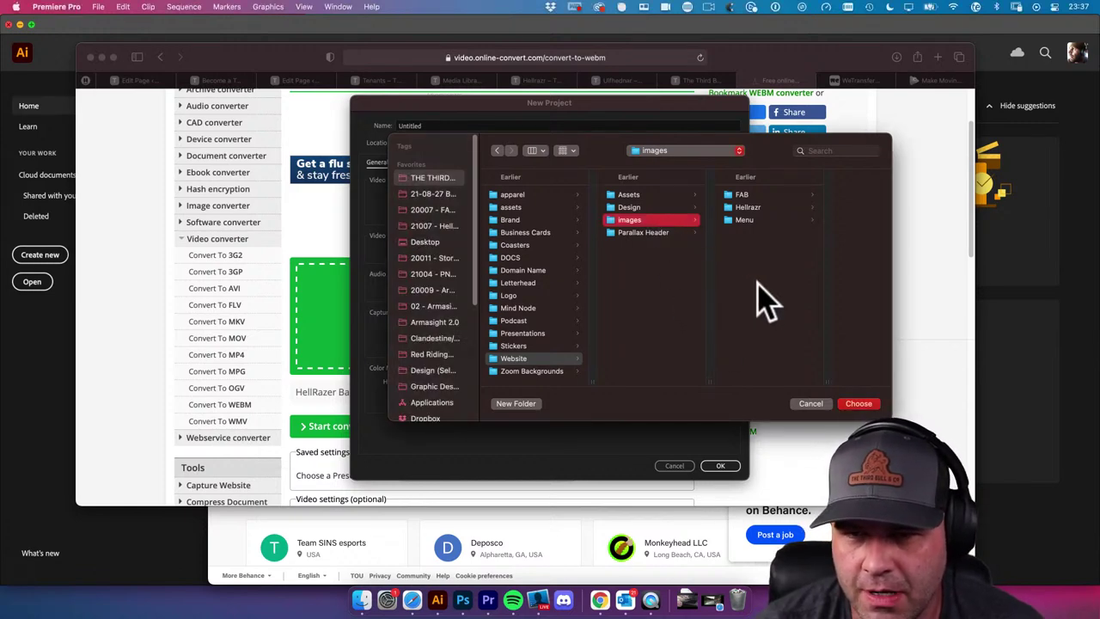
{"action": "left_click", "coordinate": [680, 316]}
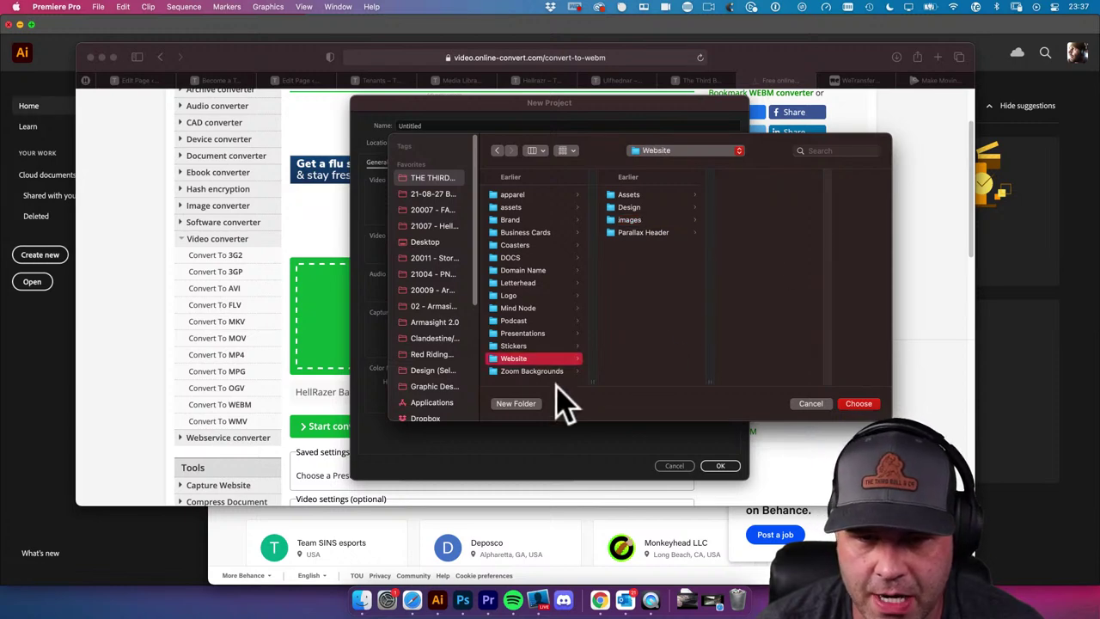
{"action": "left_click", "coordinate": [519, 404]}
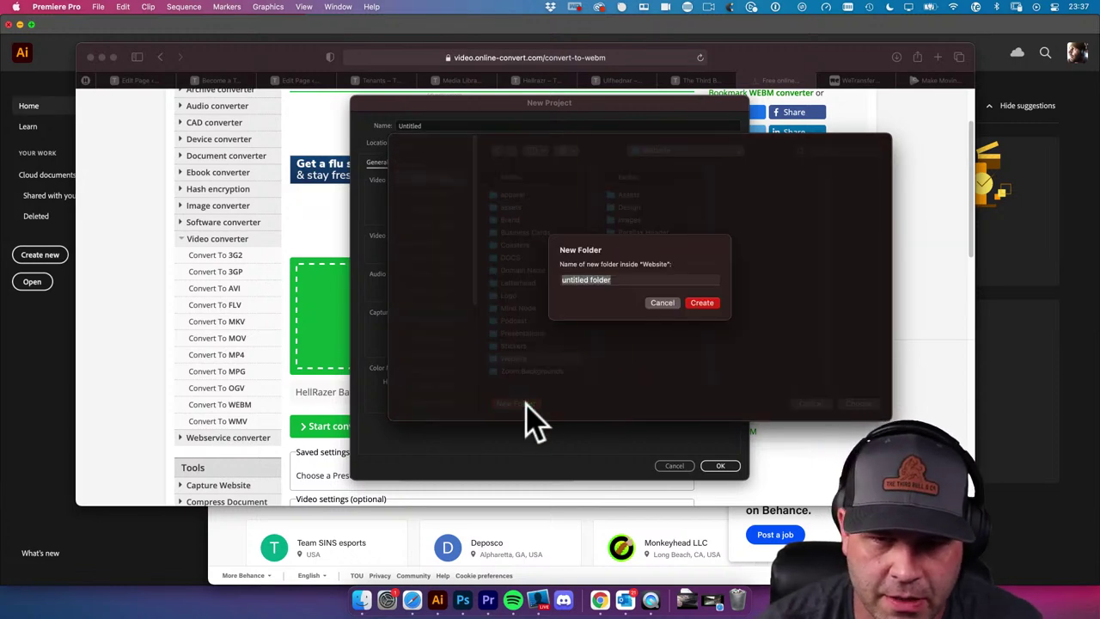
Create the 'Video Backgrounds' folder and choose it as the project location
{"action": "type", "text": "Video Backgrounds"}
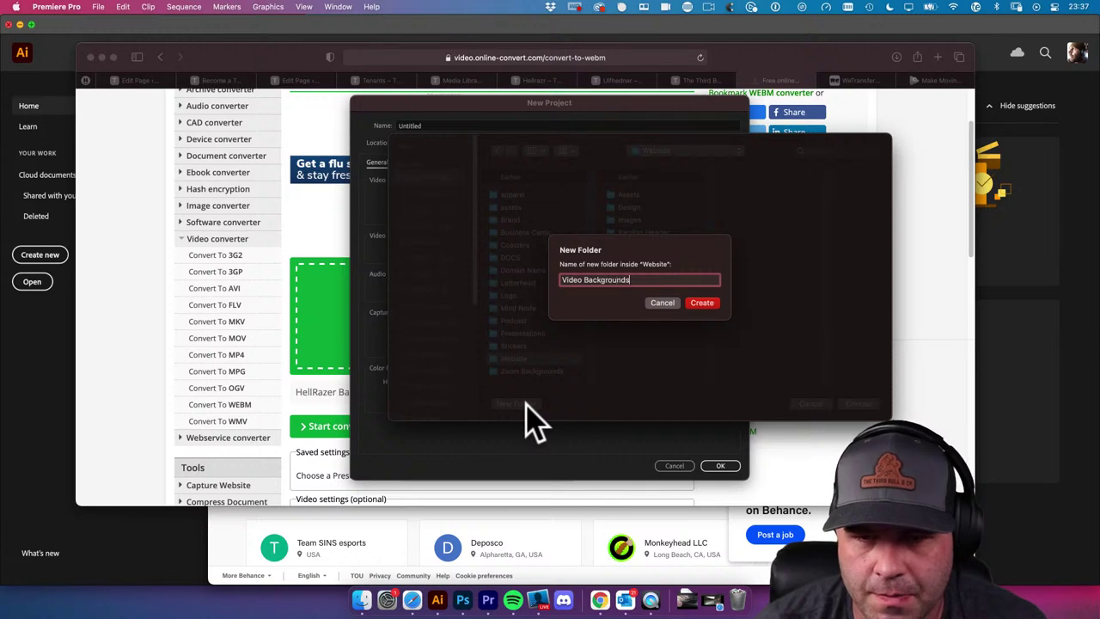
{"action": "key", "text": "Return"}
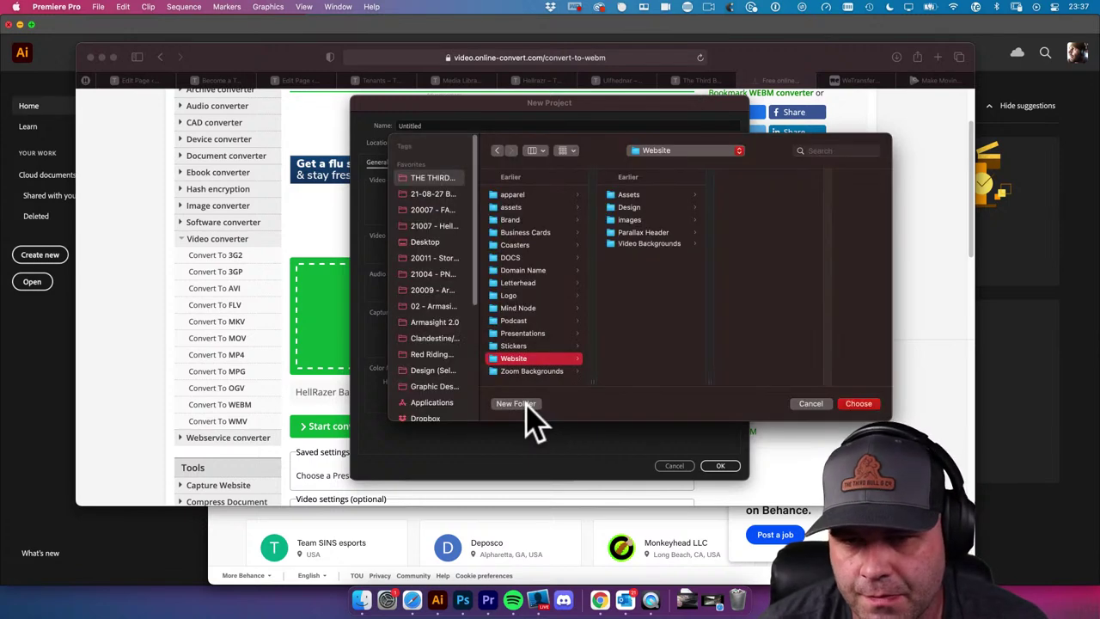
{"action": "left_click", "coordinate": [858, 403]}
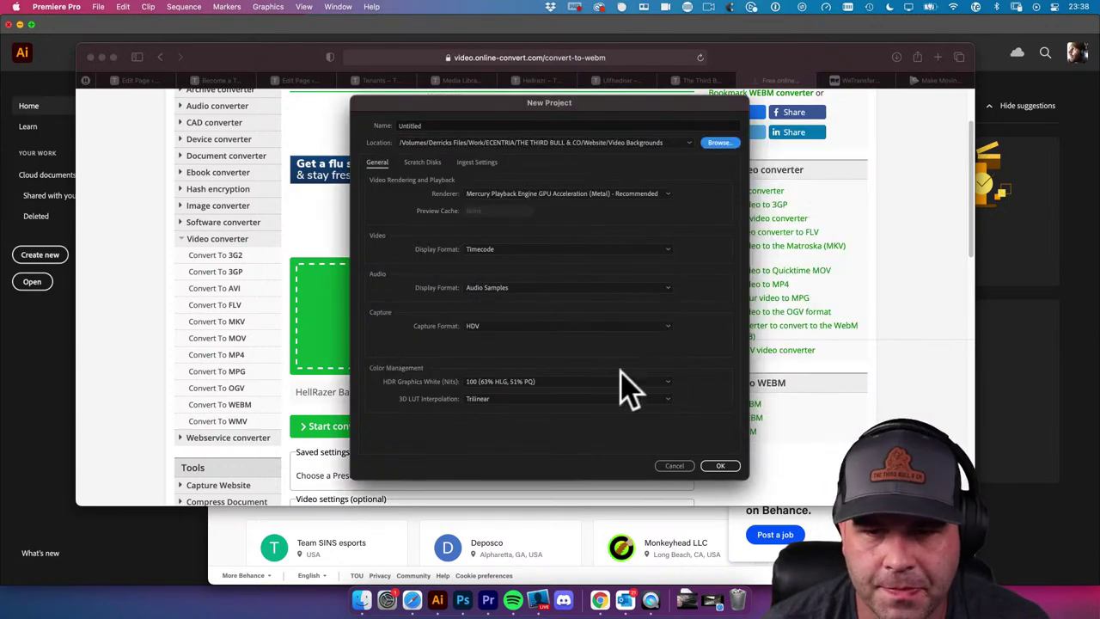
Name the project 'Hellrazr Grill' and create it
{"action": "left_click", "coordinate": [450, 125]}
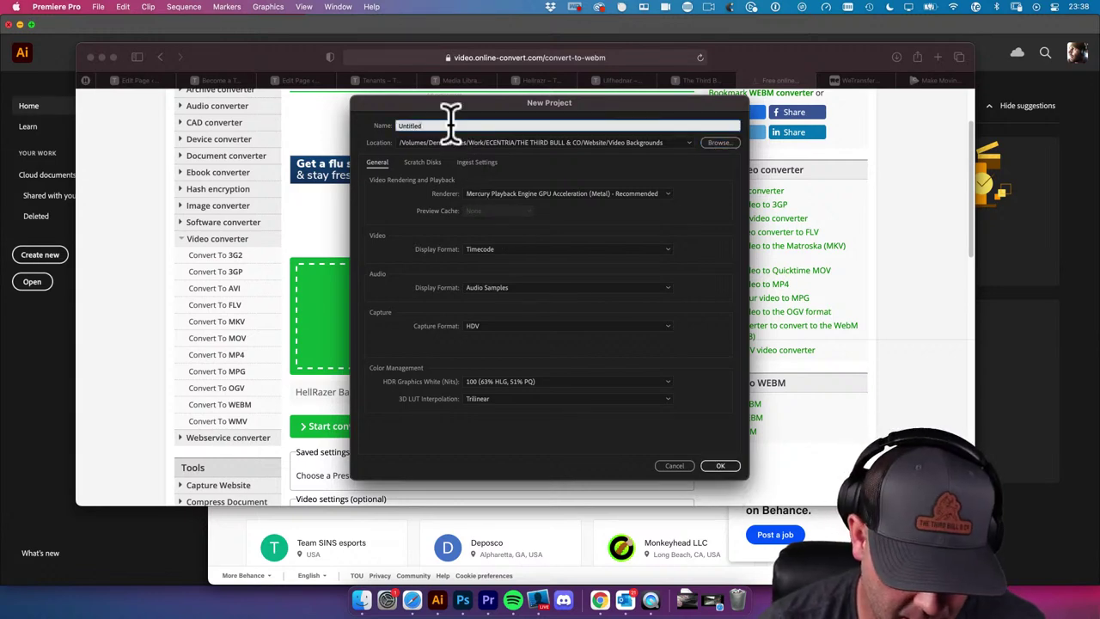
{"action": "type", "text": "Hellrazr Grill"}
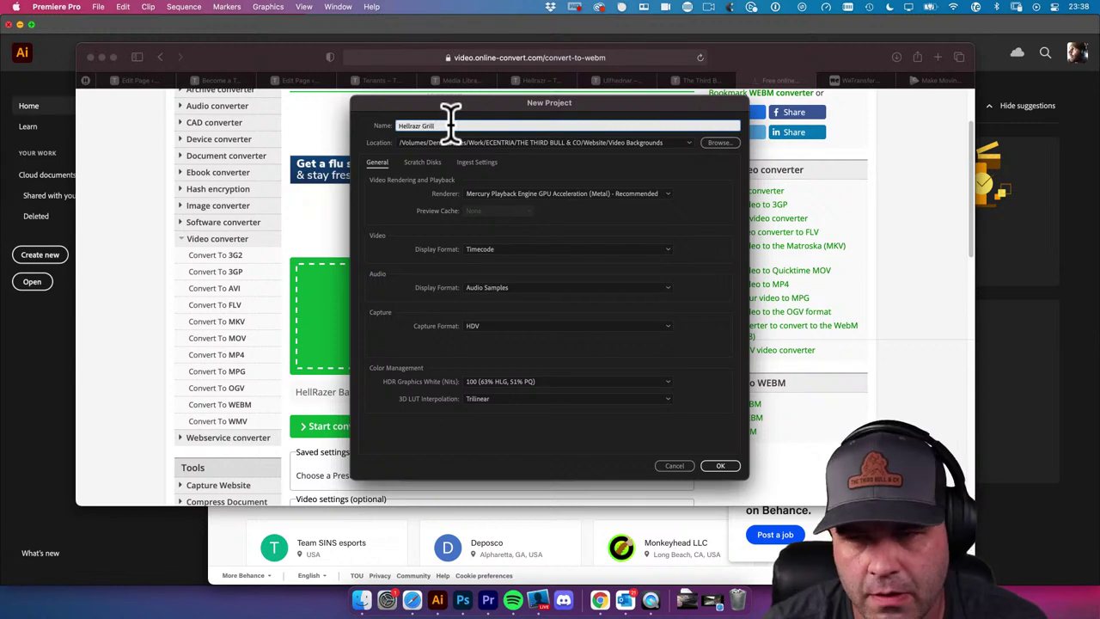
{"action": "left_click", "coordinate": [731, 465]}
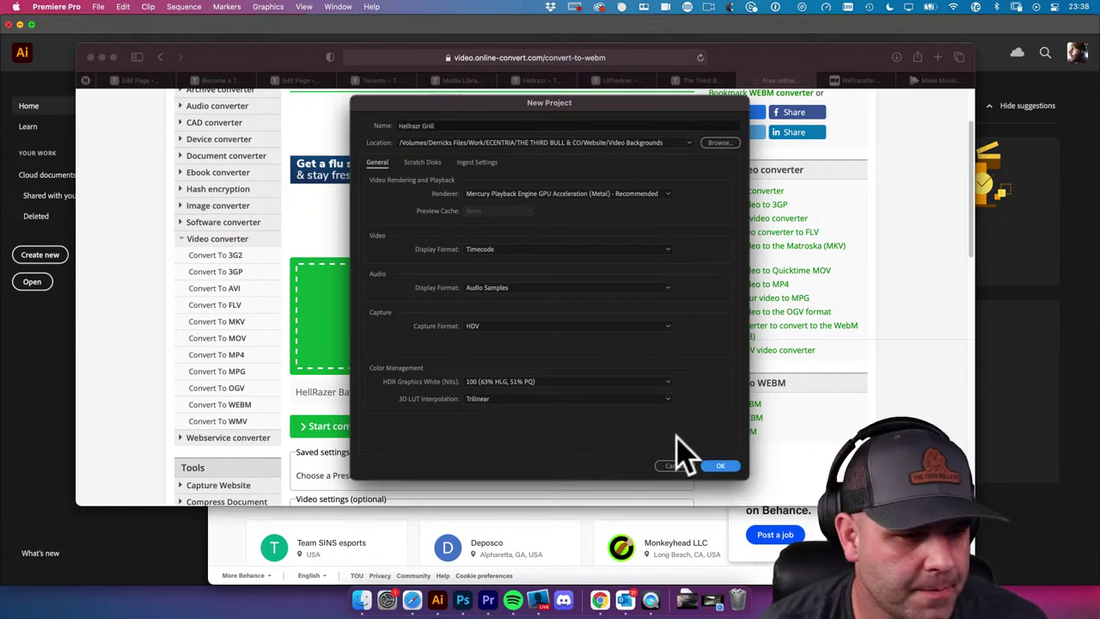
{"action": "left_click", "coordinate": [720, 465]}
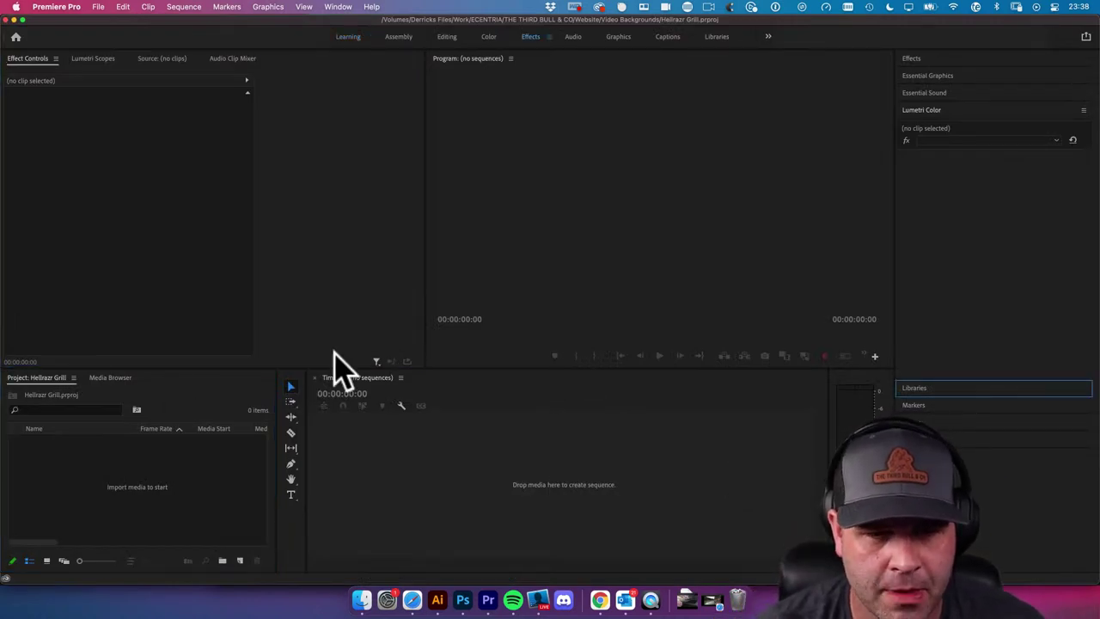
In Finder, copy HellRazer Banner Video.mp4 from Downloads into Website > Video Backgrounds
{"action": "left_click", "coordinate": [362, 599]}
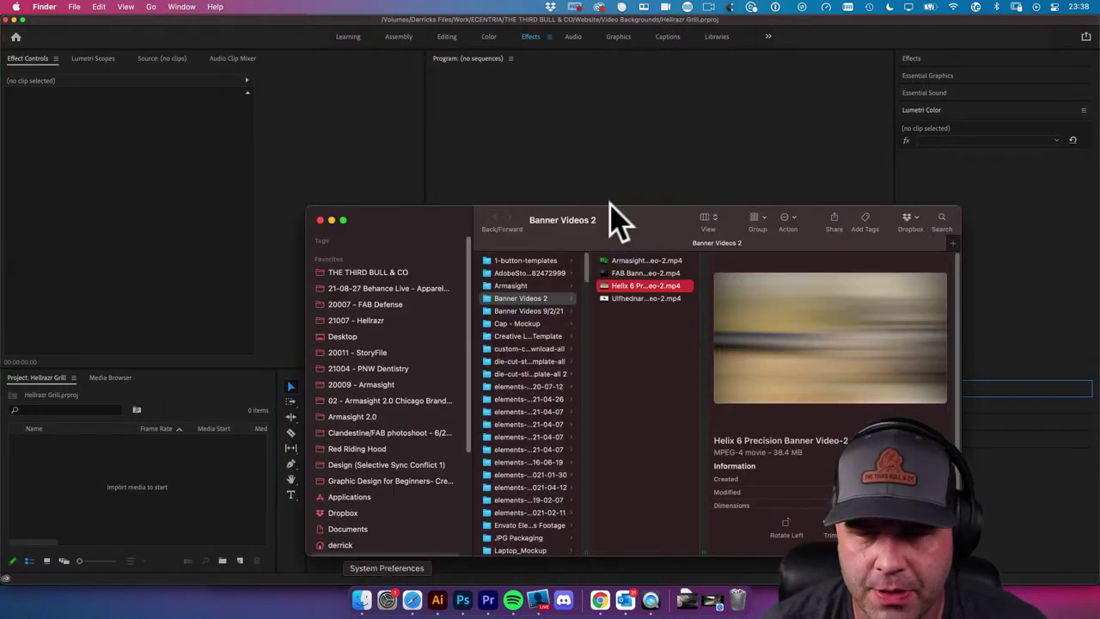
{"action": "left_click_drag", "start_coordinate": [442, 238], "coordinate": [397, 195]}
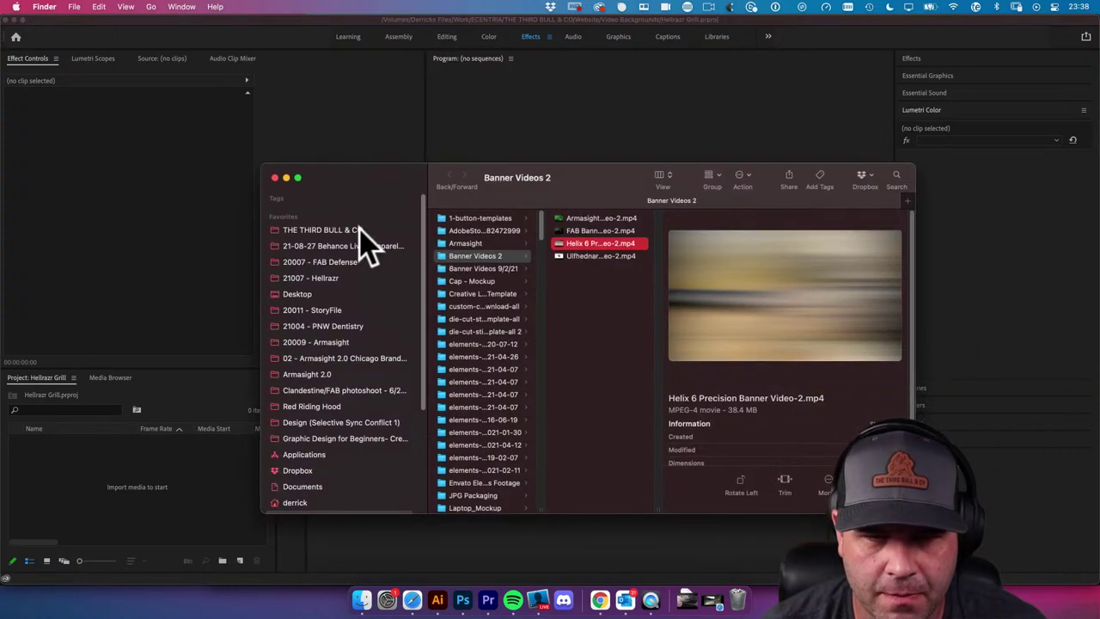
{"action": "left_click", "coordinate": [361, 230]}
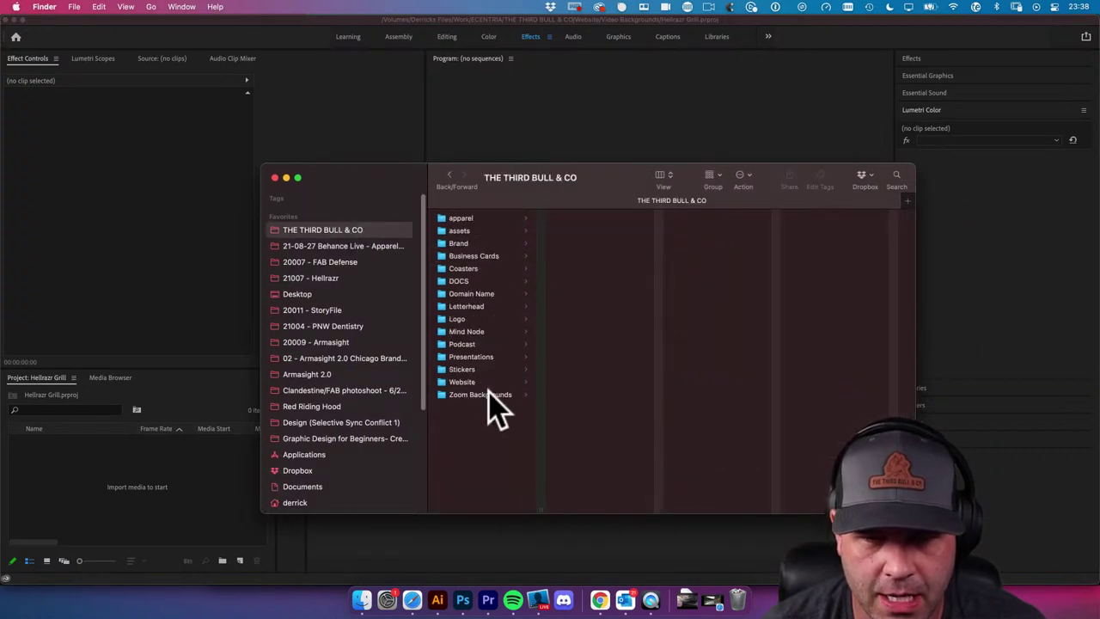
{"action": "left_click", "coordinate": [481, 382]}
{"action": "left_click", "coordinate": [593, 268]}
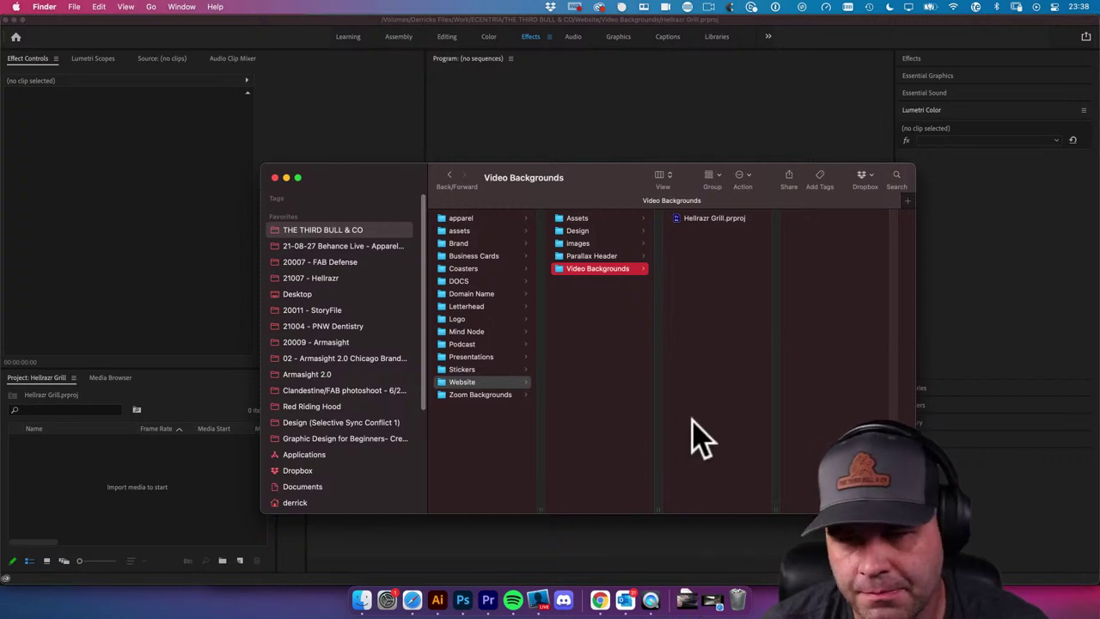
{"action": "left_click", "coordinate": [692, 595]}
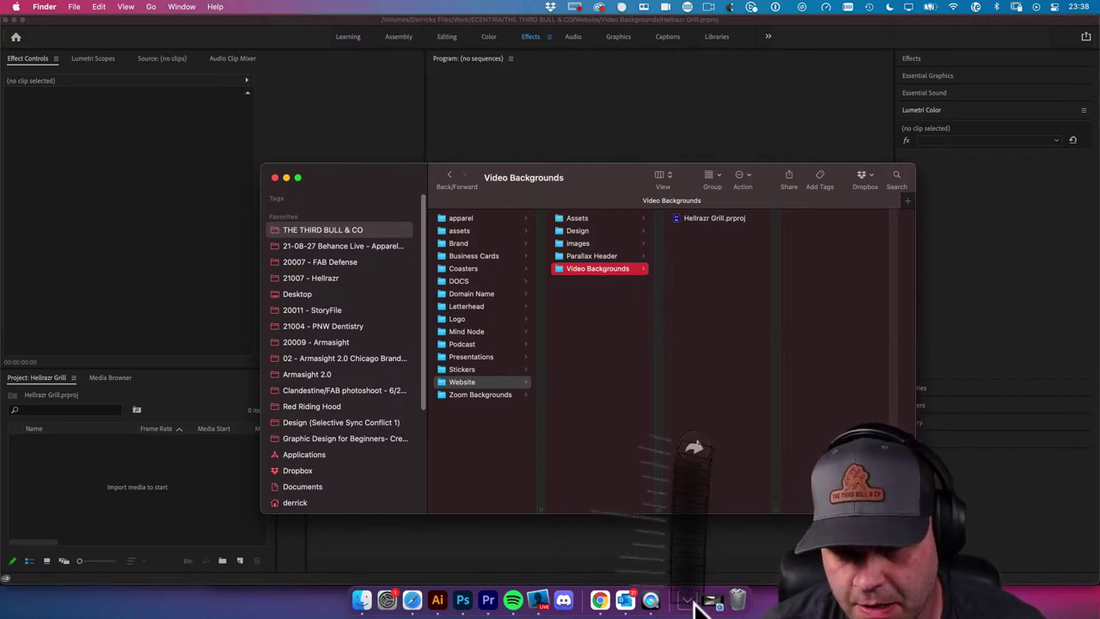
{"action": "left_click_drag", "start_coordinate": [686, 563], "coordinate": [720, 371]}
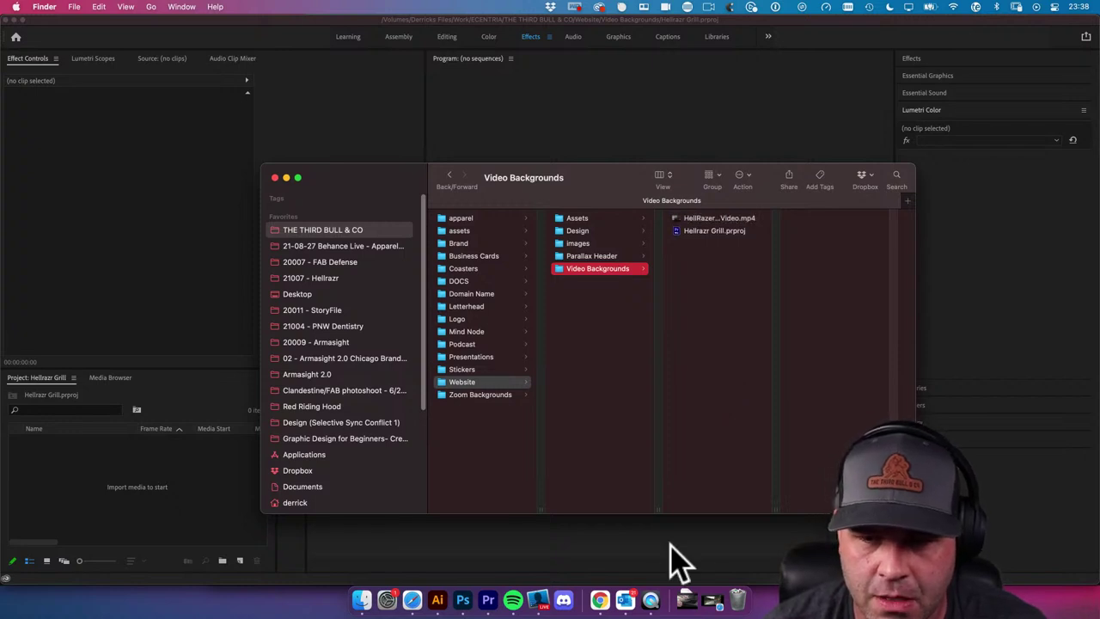
{"action": "left_click", "coordinate": [703, 594]}
{"action": "left_click", "coordinate": [726, 570]}
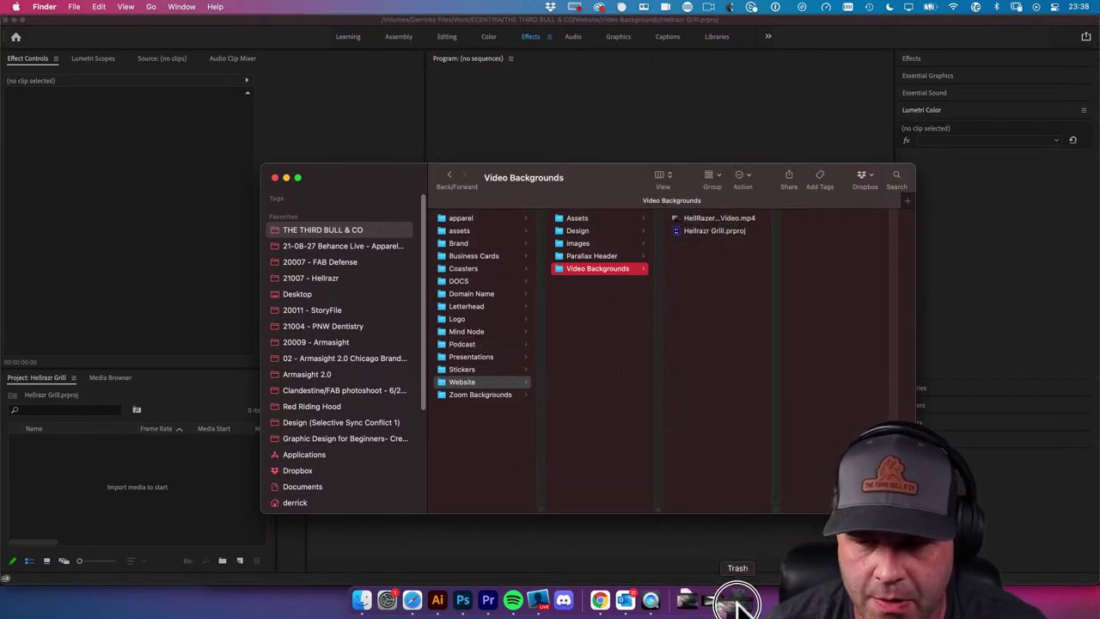
Create an 'exports' folder inside Video Backgrounds
{"action": "right_click", "coordinate": [719, 380]}
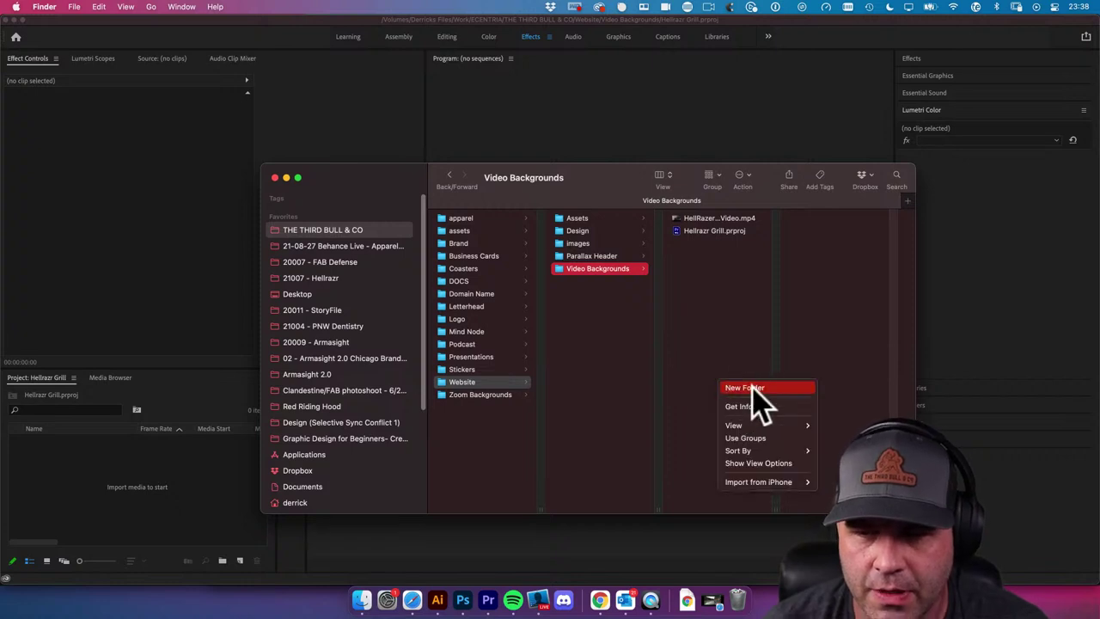
{"action": "left_click", "coordinate": [749, 387]}
{"action": "type", "text": "a"}
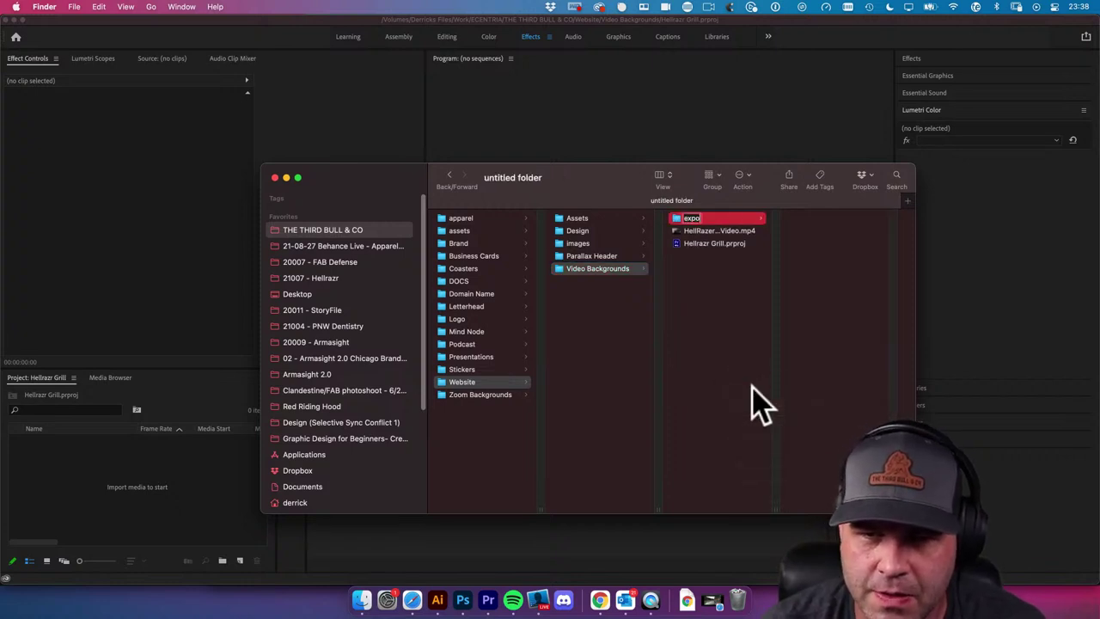
{"action": "key", "text": "Return"}
Move the Helix 6 Precision WebM into exports, declining to replace the existing copy
{"action": "left_click", "coordinate": [691, 599]}
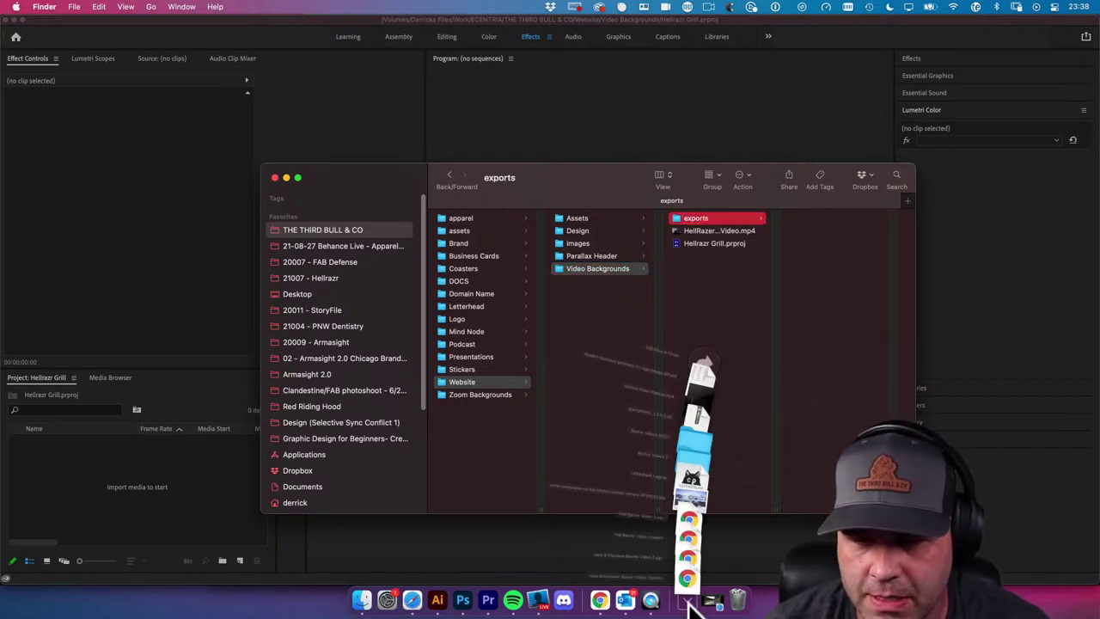
{"action": "left_click_drag", "start_coordinate": [695, 560], "coordinate": [810, 437]}
{"action": "left_click", "coordinate": [697, 599]}
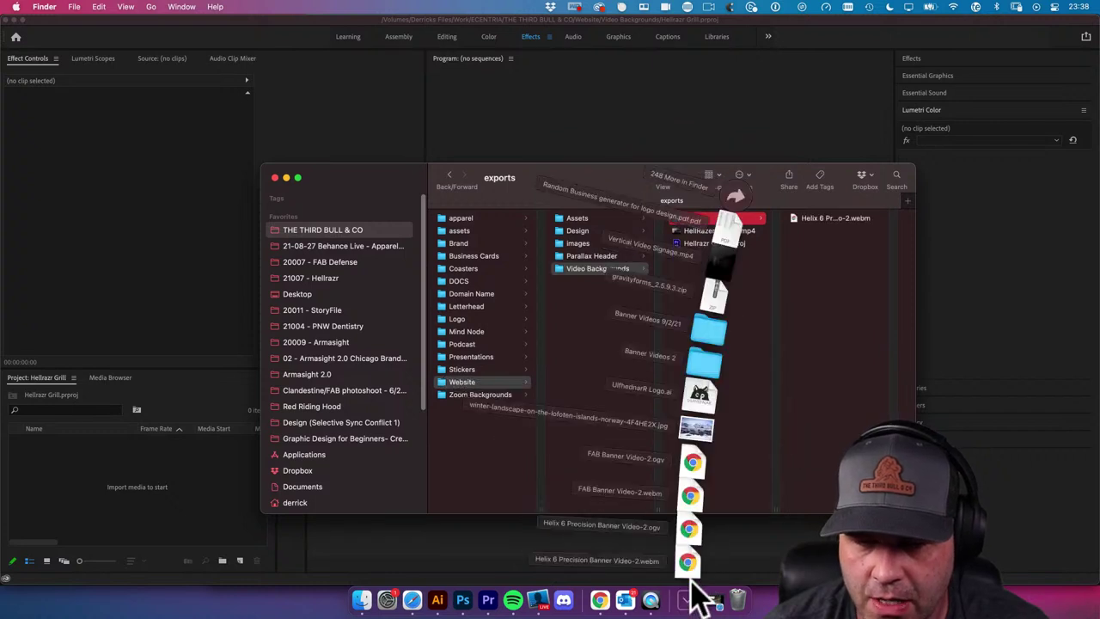
{"action": "left_click_drag", "start_coordinate": [687, 557], "coordinate": [810, 449]}
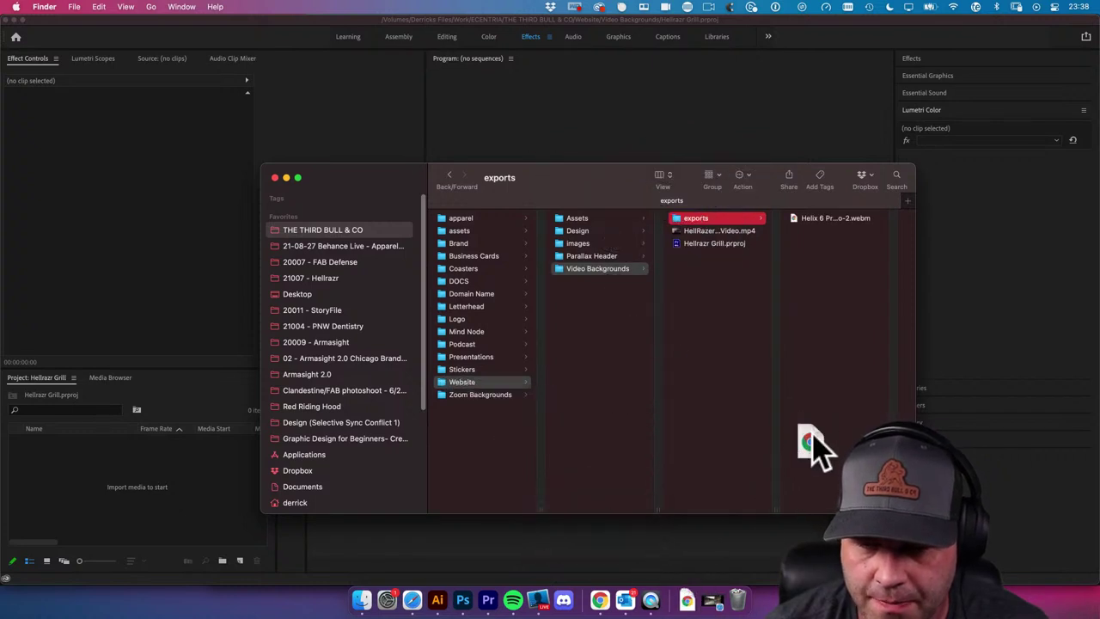
{"action": "left_click", "coordinate": [694, 597]}
{"action": "left_click", "coordinate": [719, 535]}
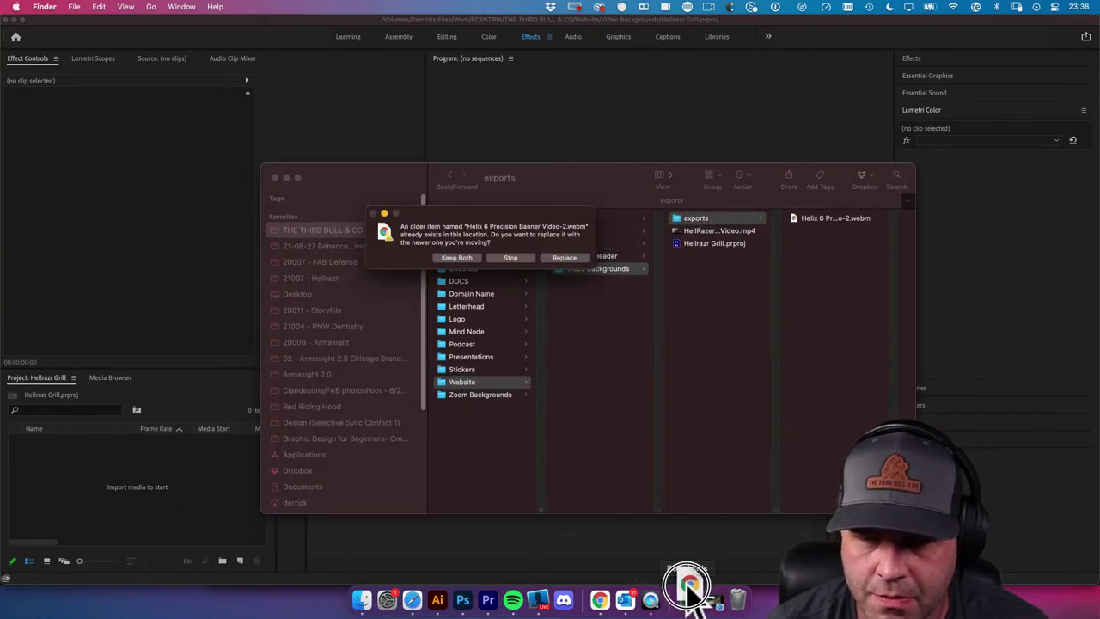
{"action": "left_click", "coordinate": [511, 257]}
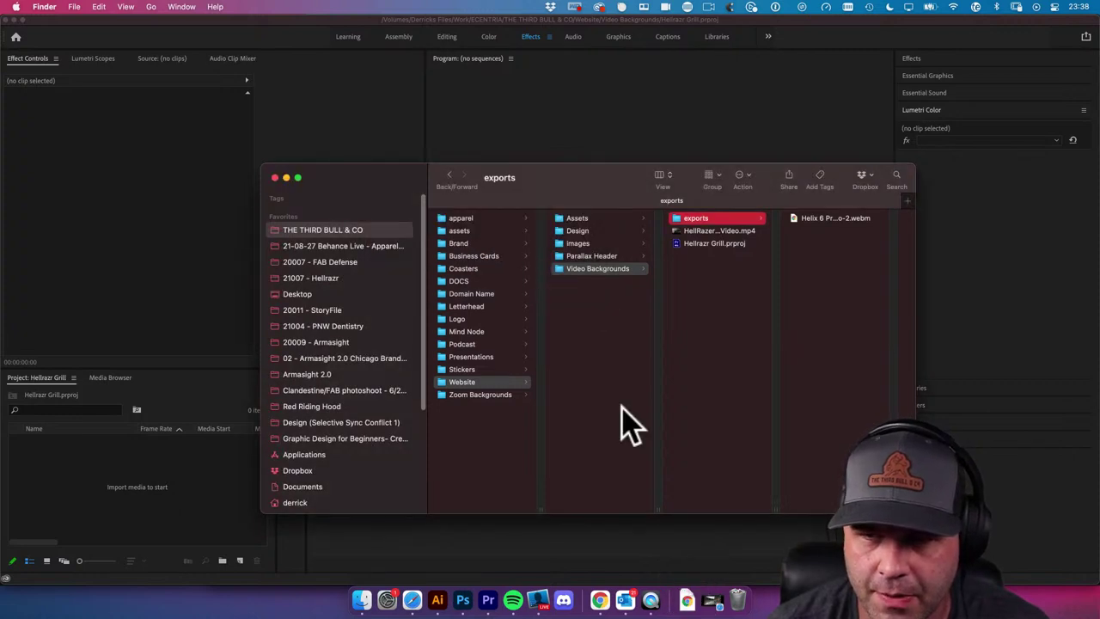
Move the Helix 6 Precision OGV and FAB Banner Video-2 WebM and OGV into exports
{"action": "left_click", "coordinate": [699, 584]}
{"action": "left_click_drag", "start_coordinate": [695, 507], "coordinate": [795, 397]}
{"action": "left_click", "coordinate": [685, 598]}
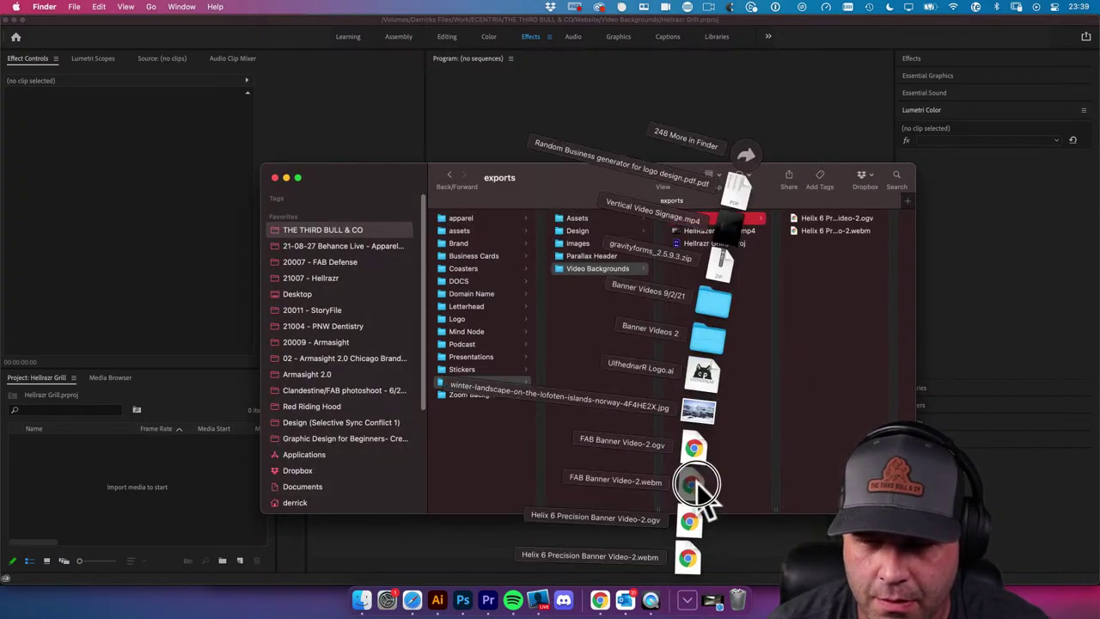
{"action": "left_click_drag", "start_coordinate": [699, 503], "coordinate": [838, 419]}
{"action": "left_click", "coordinate": [687, 599]}
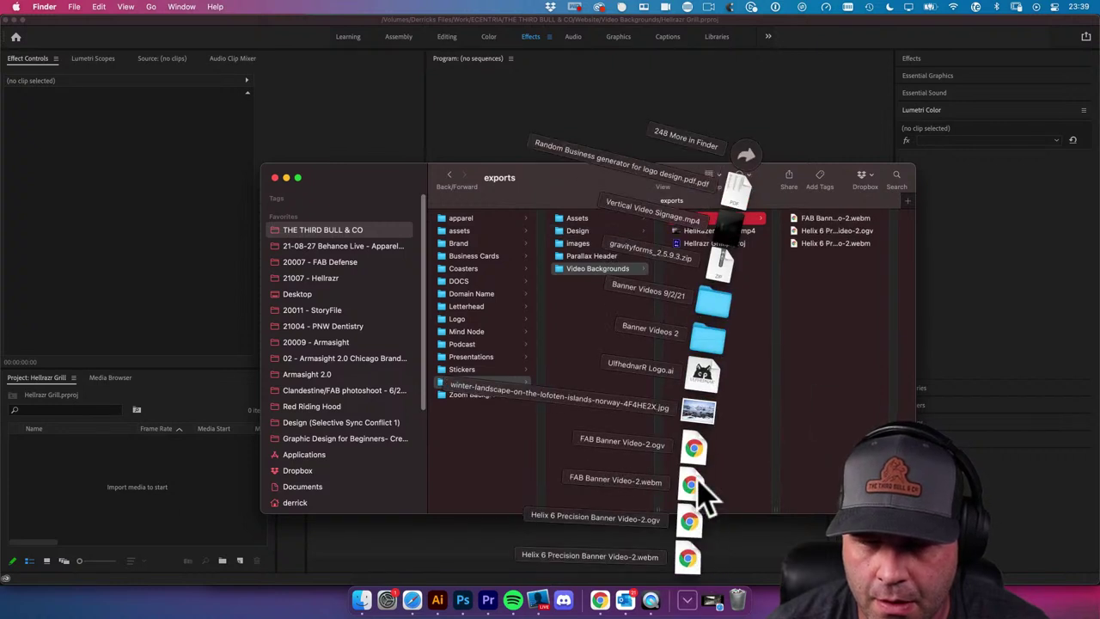
{"action": "left_click_drag", "start_coordinate": [701, 491], "coordinate": [829, 435]}
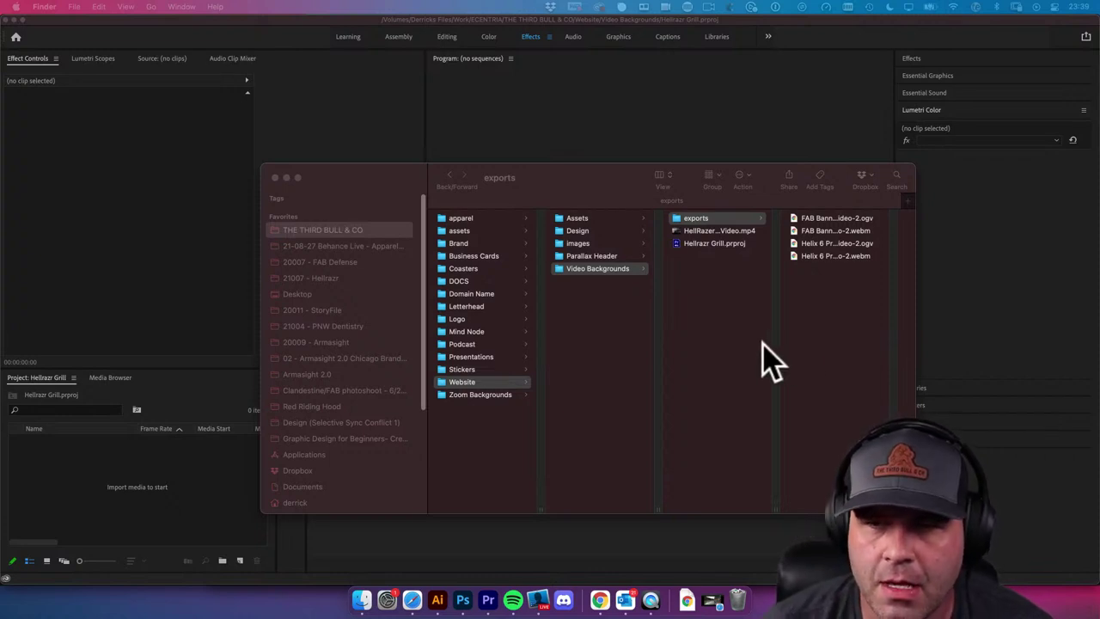
Quick Look HellRazer Banner Video.mp4, then drag it into the Hellrazr Grill Project panel
{"action": "left_click", "coordinate": [764, 301]}
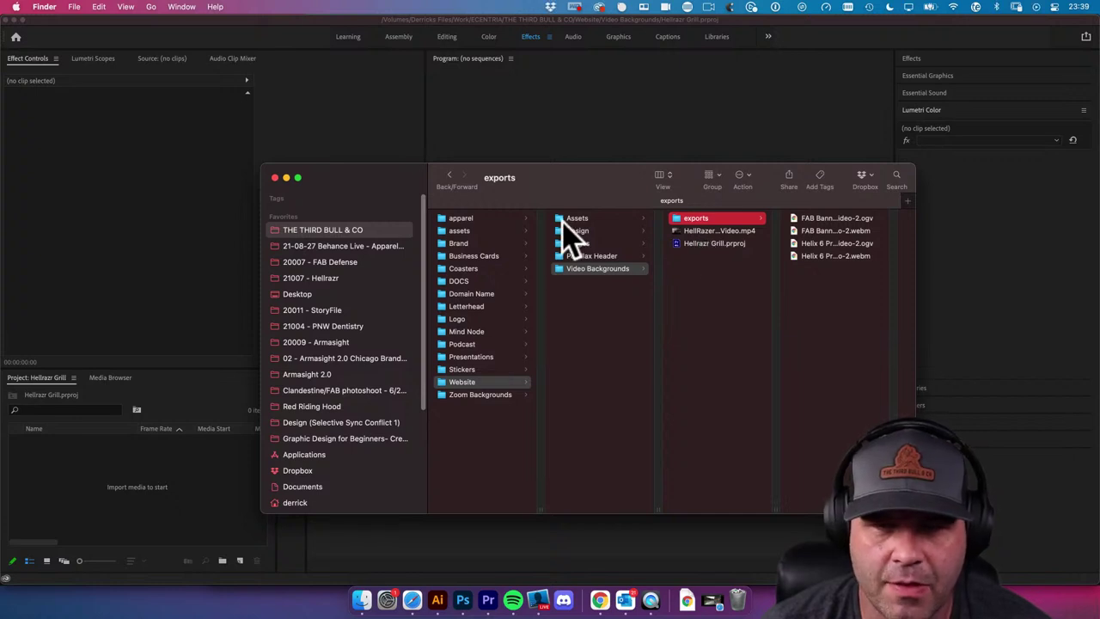
{"action": "left_click", "coordinate": [680, 232]}
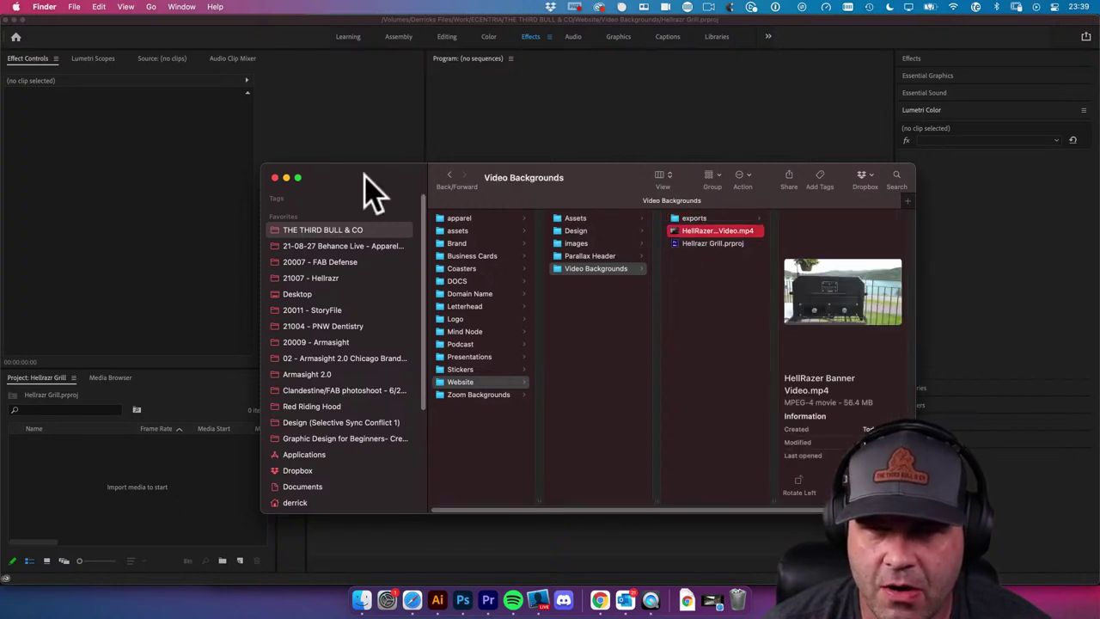
{"action": "left_click_drag", "start_coordinate": [365, 185], "coordinate": [446, 172]}
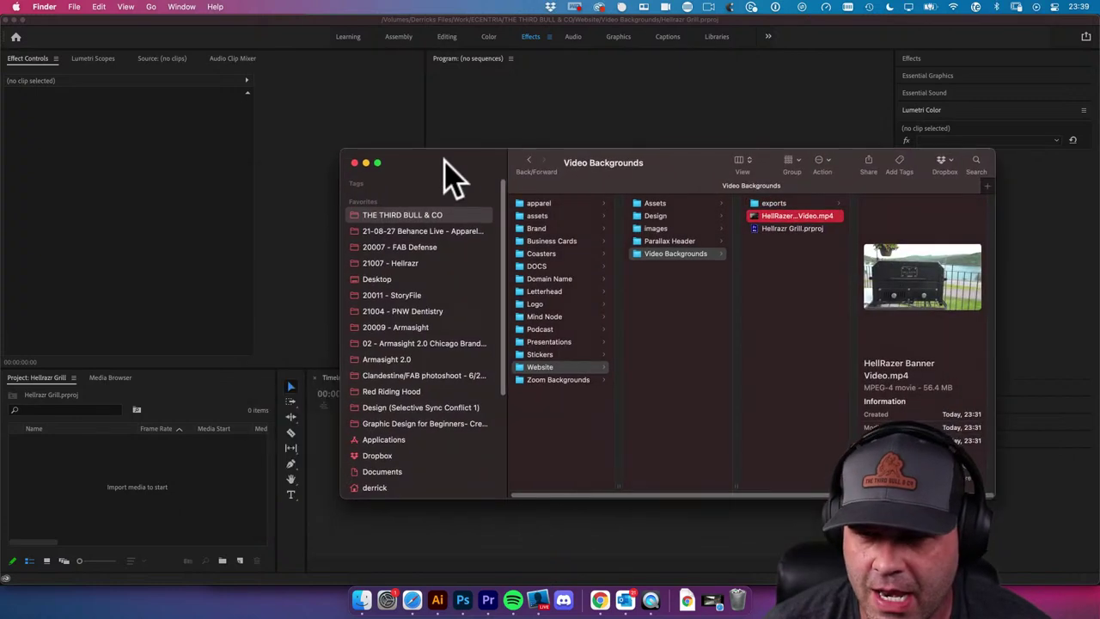
{"action": "left_click", "coordinate": [932, 391]}
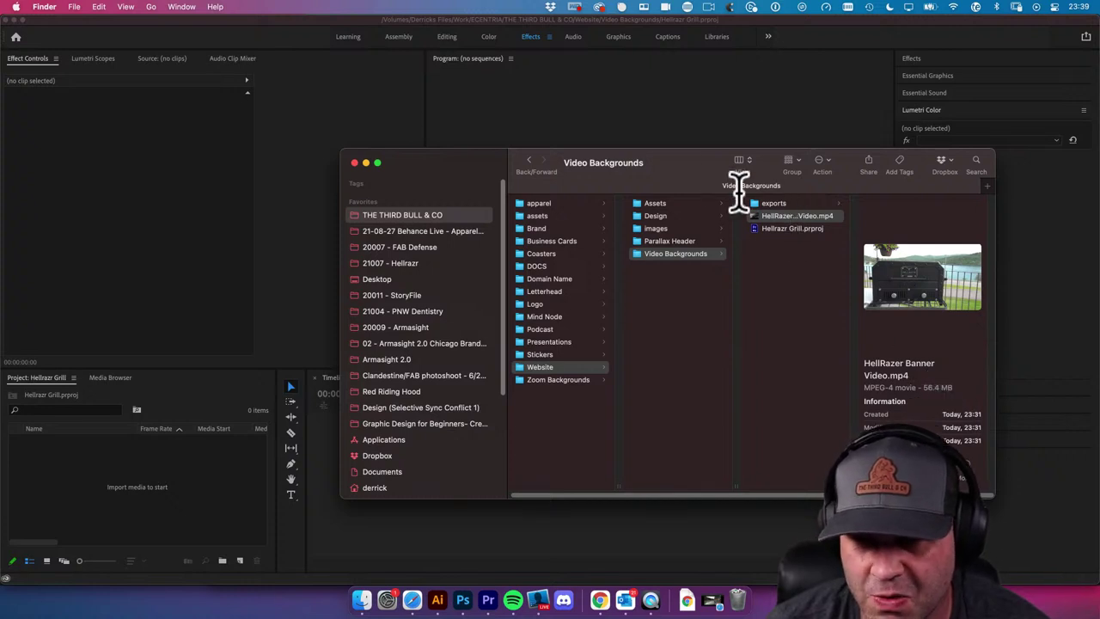
{"action": "left_click", "coordinate": [754, 217]}
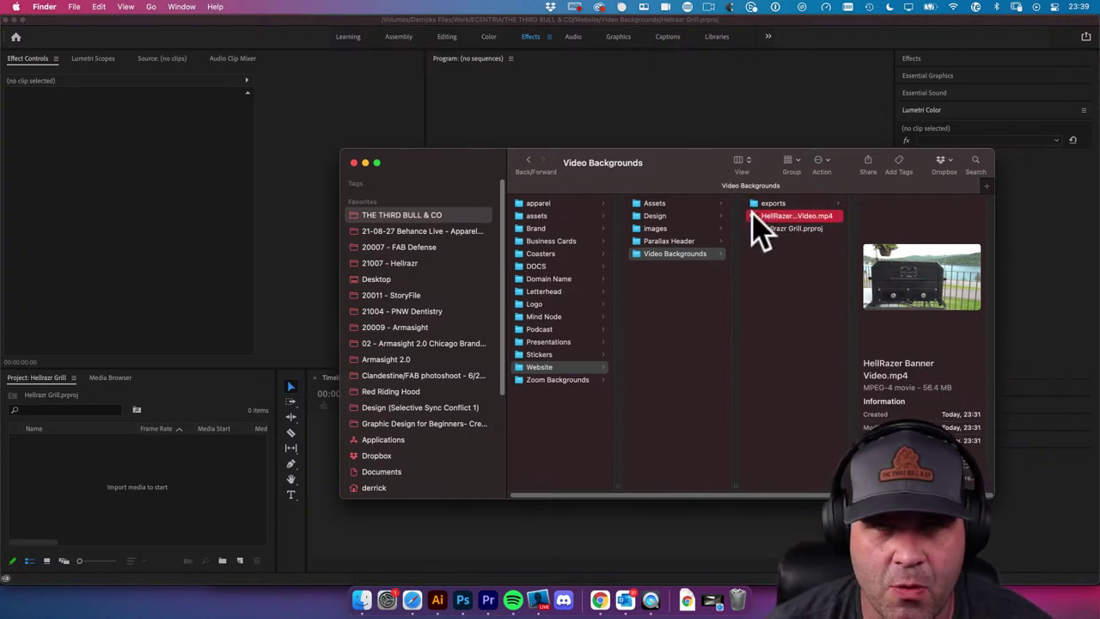
{"action": "key", "text": "space"}
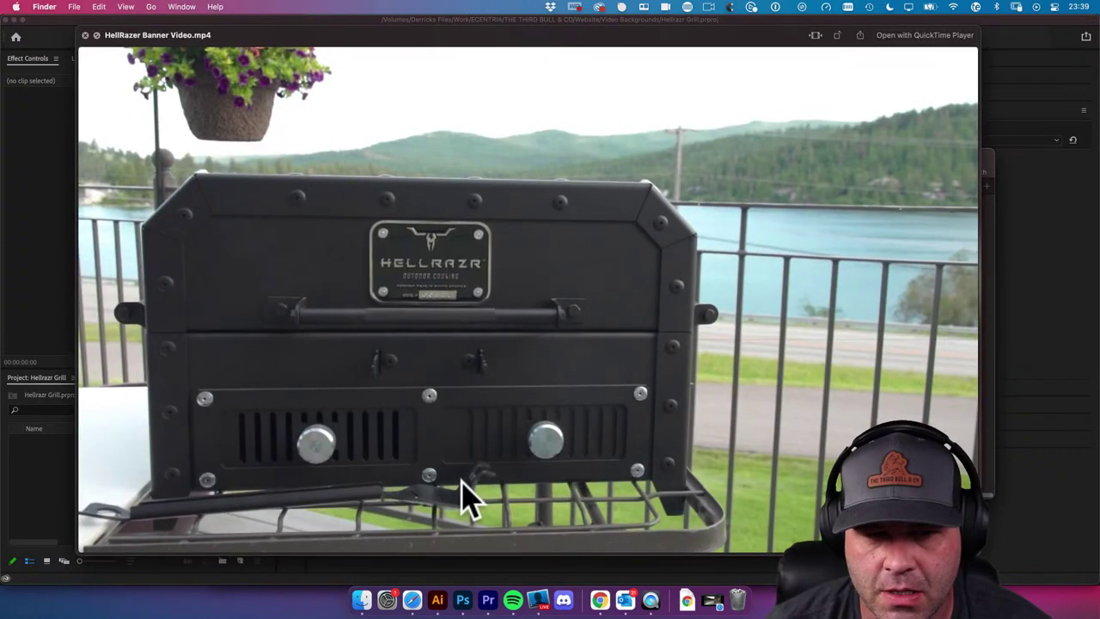
{"action": "left_click_drag", "start_coordinate": [225, 540], "coordinate": [710, 541]}
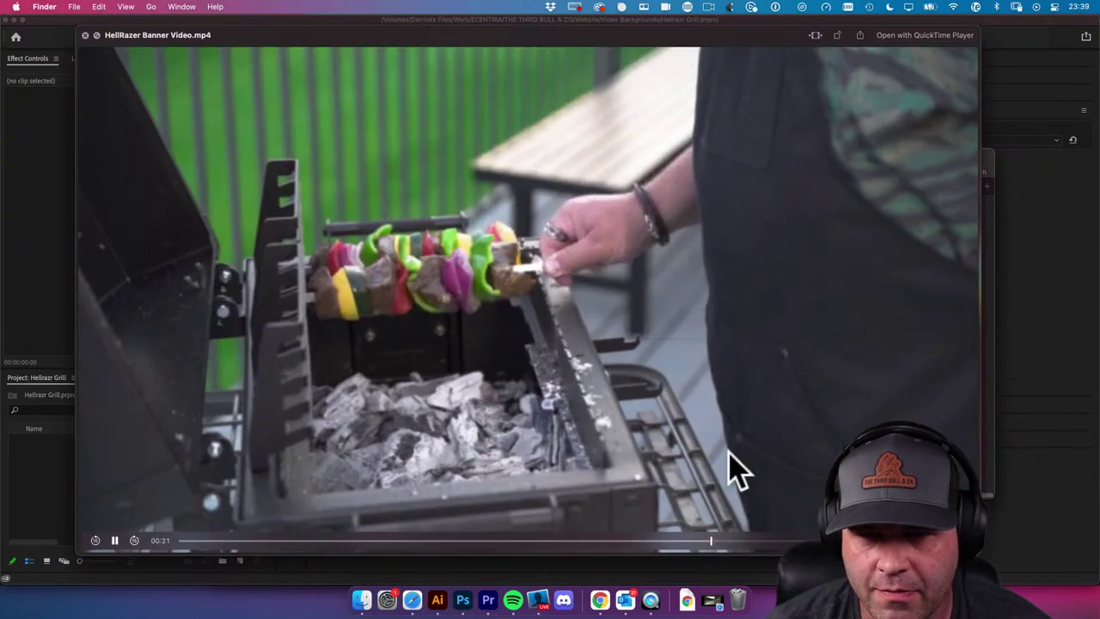
{"action": "key", "text": "space"}
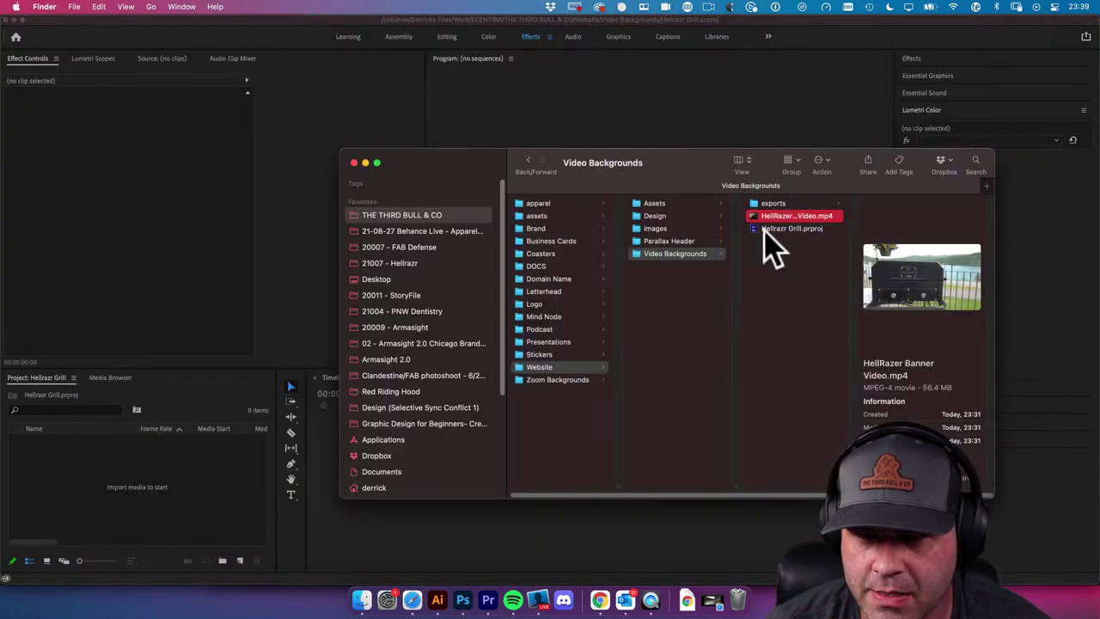
{"action": "left_click_drag", "start_coordinate": [795, 216], "coordinate": [160, 498]}
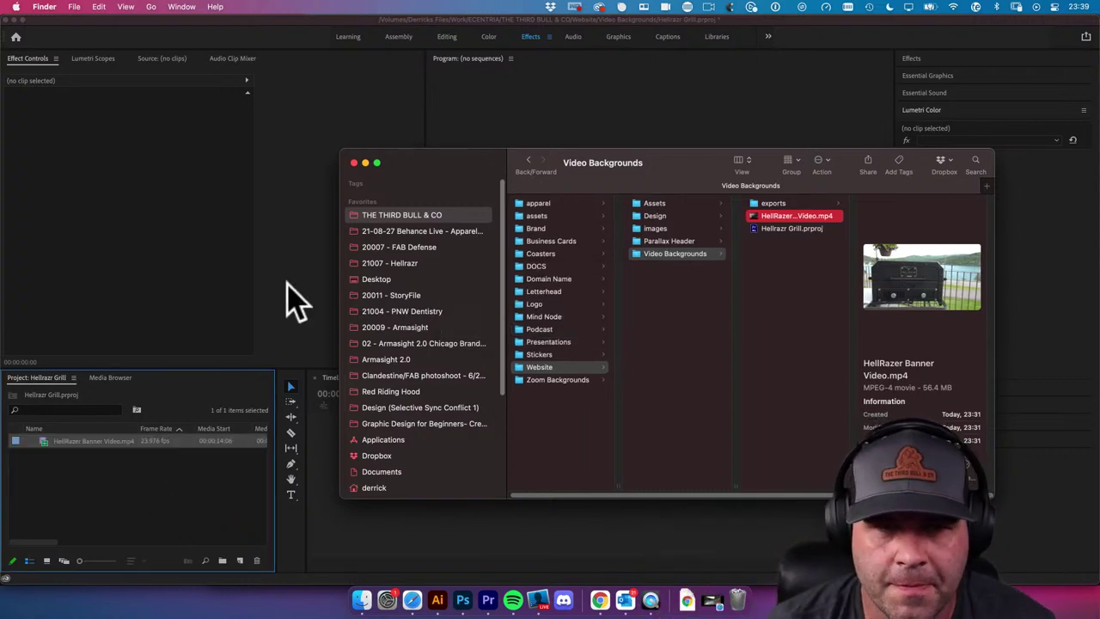
Drop the HellRazer clip on the empty timeline to create its sequence, then jump to the end
{"action": "left_click_drag", "start_coordinate": [418, 180], "coordinate": [2, 128]}
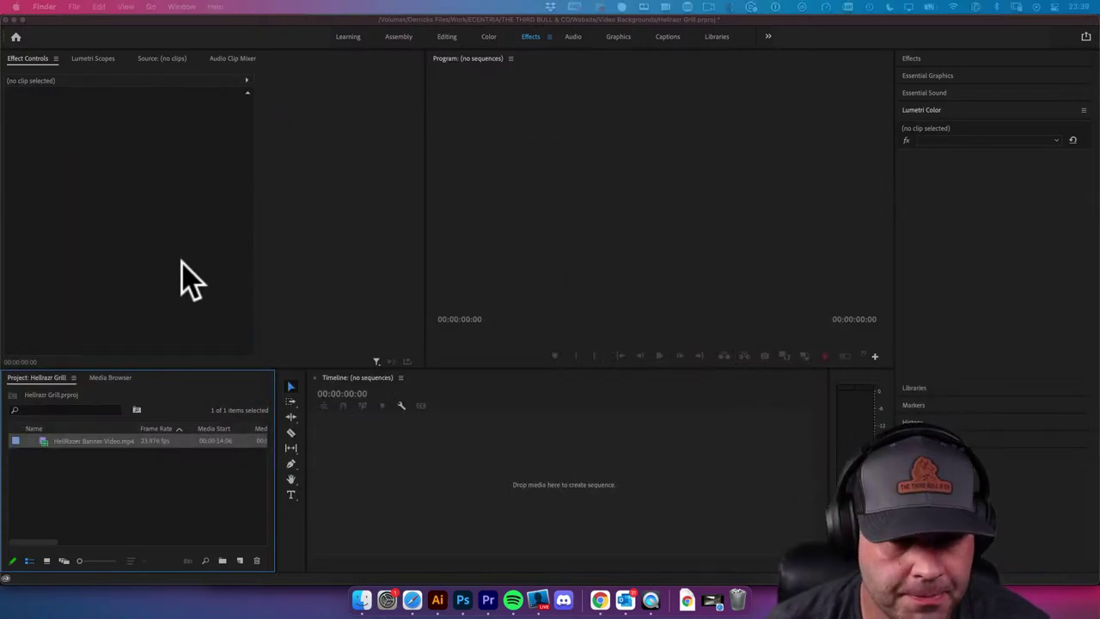
{"action": "left_click", "coordinate": [172, 478]}
{"action": "left_click_drag", "start_coordinate": [172, 441], "coordinate": [504, 490]}
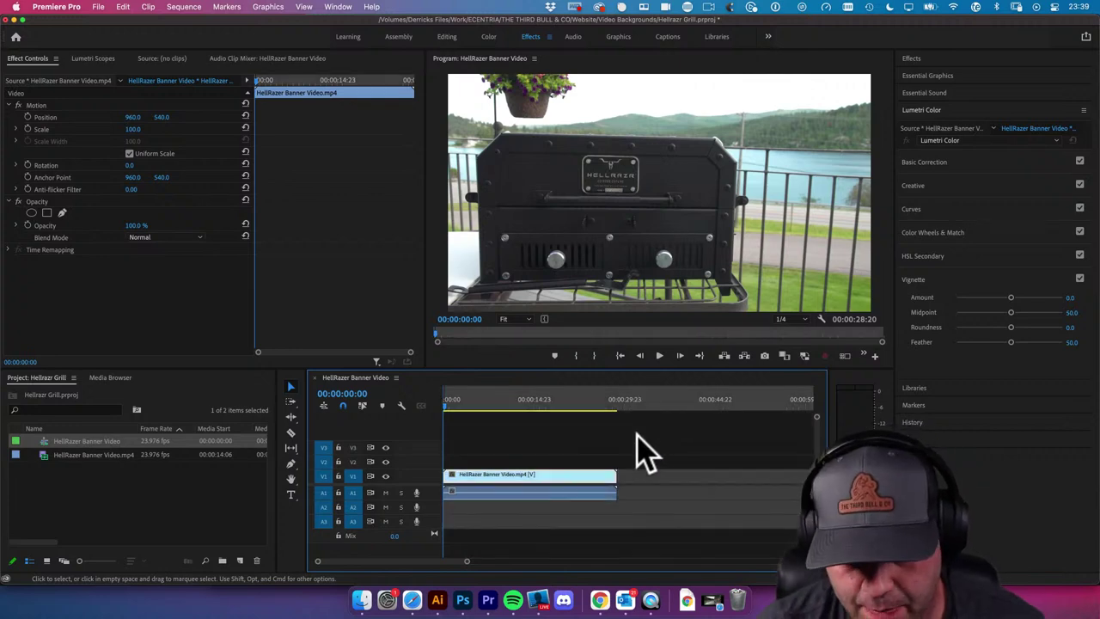
{"action": "key", "text": "End"}
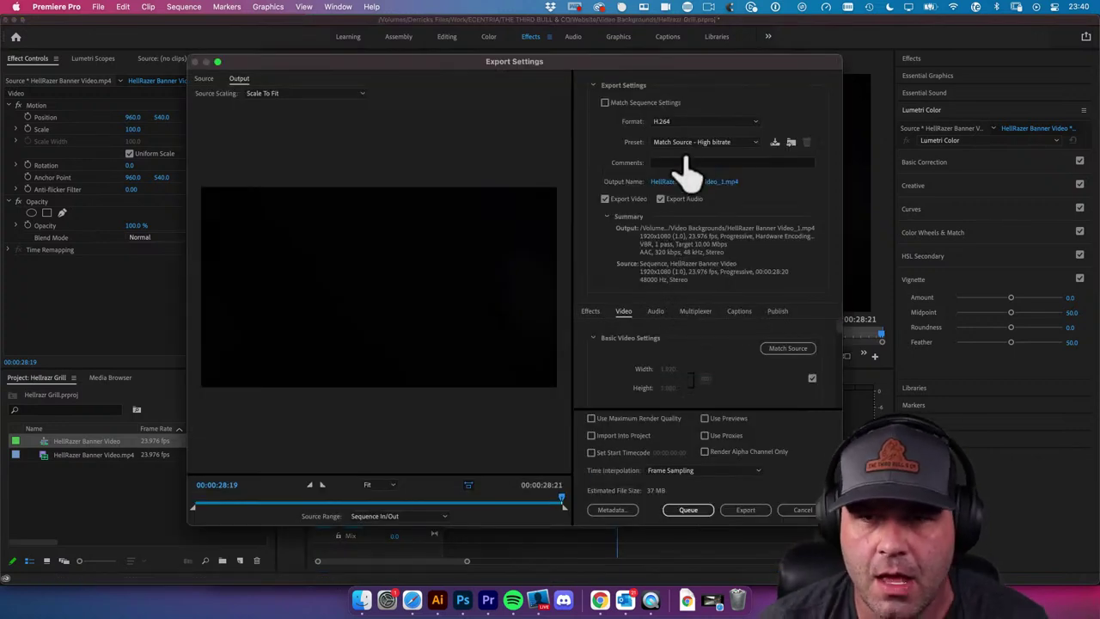
Export using Match Source - Medium bitrate with audio unchecked, an estimated 10 MB file
{"action": "left_click", "coordinate": [705, 142]}
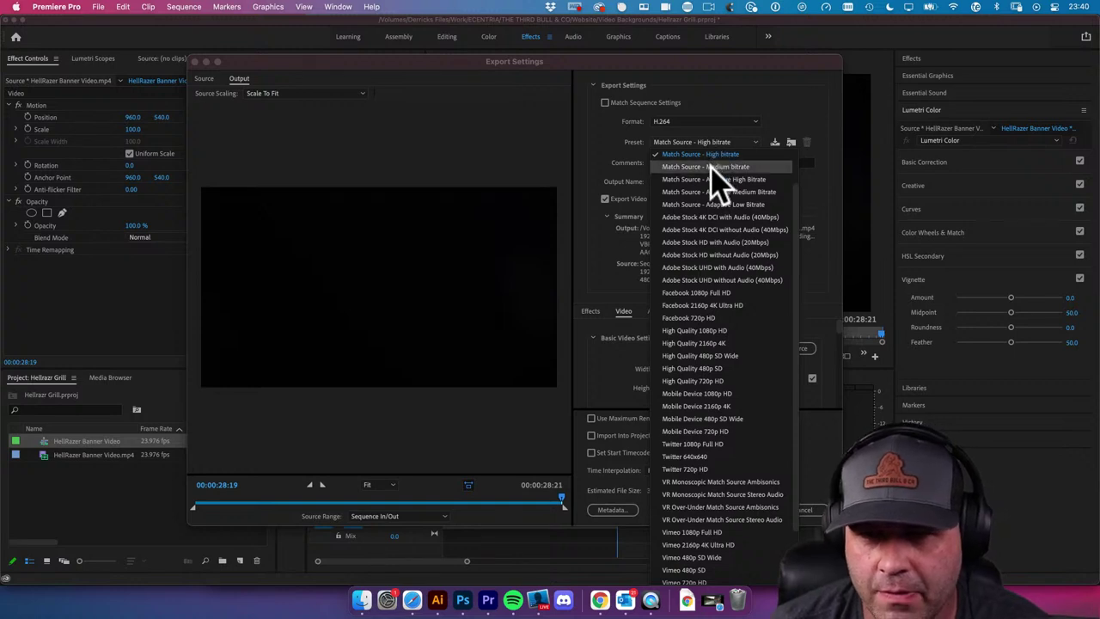
{"action": "left_click", "coordinate": [707, 166]}
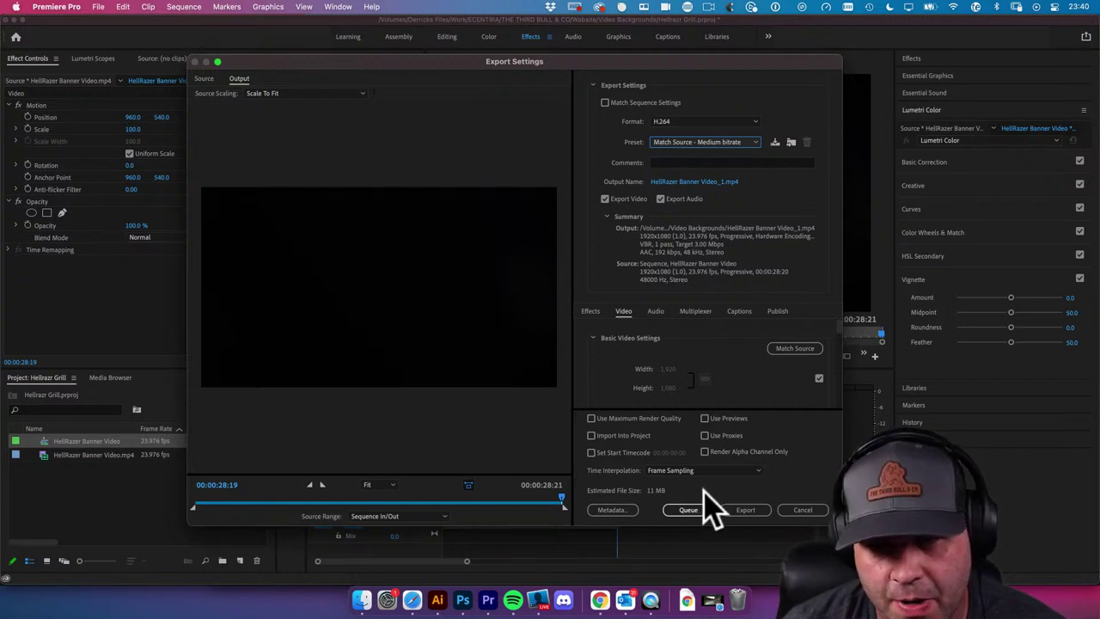
{"action": "left_click", "coordinate": [661, 199]}
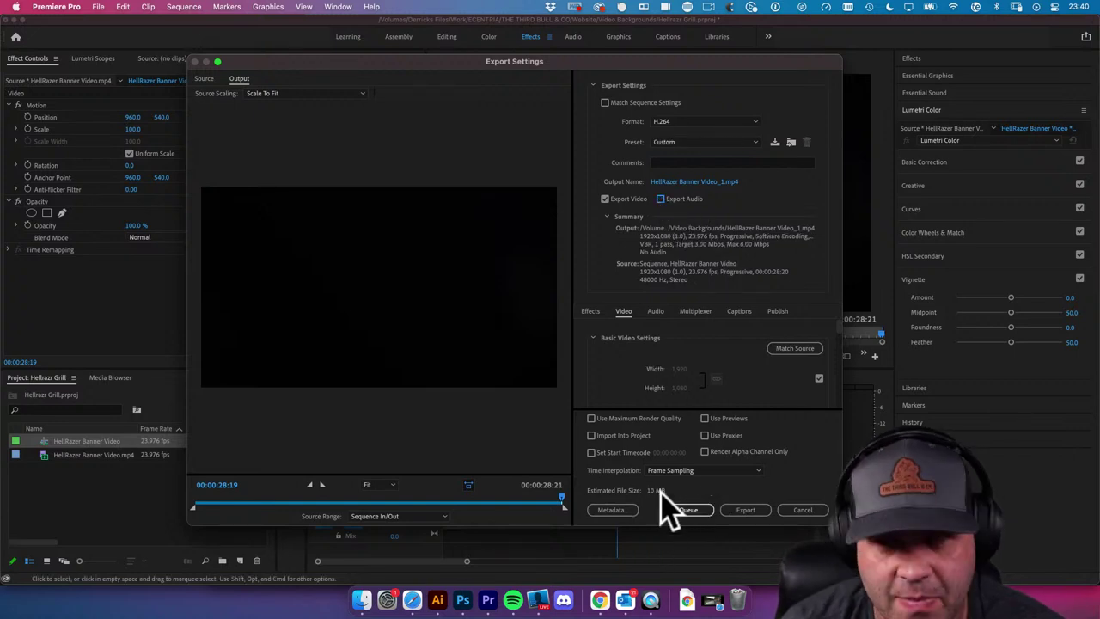
{"action": "left_click", "coordinate": [754, 512]}
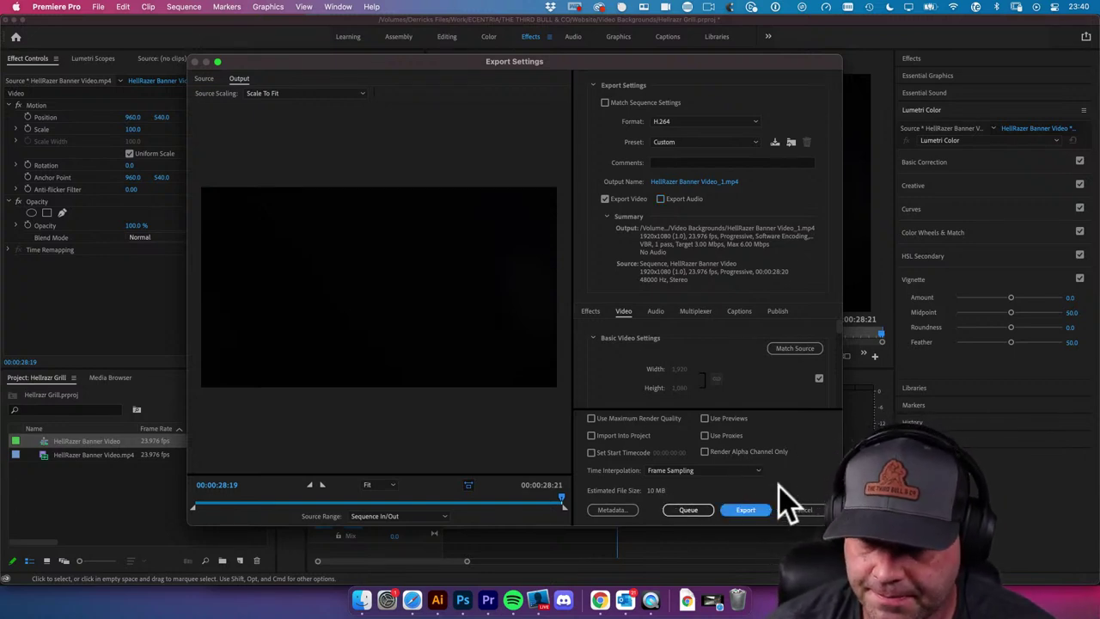
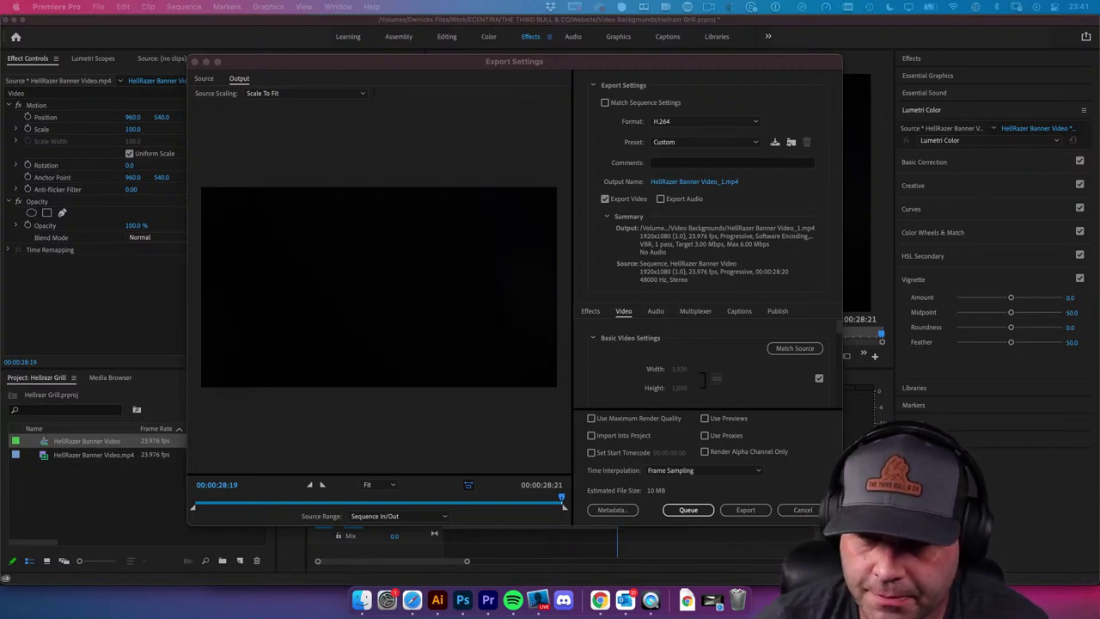
Export the sequence as HellRazer Banner Video_1.mp4 into the exports folder
{"action": "left_click", "coordinate": [746, 510]}
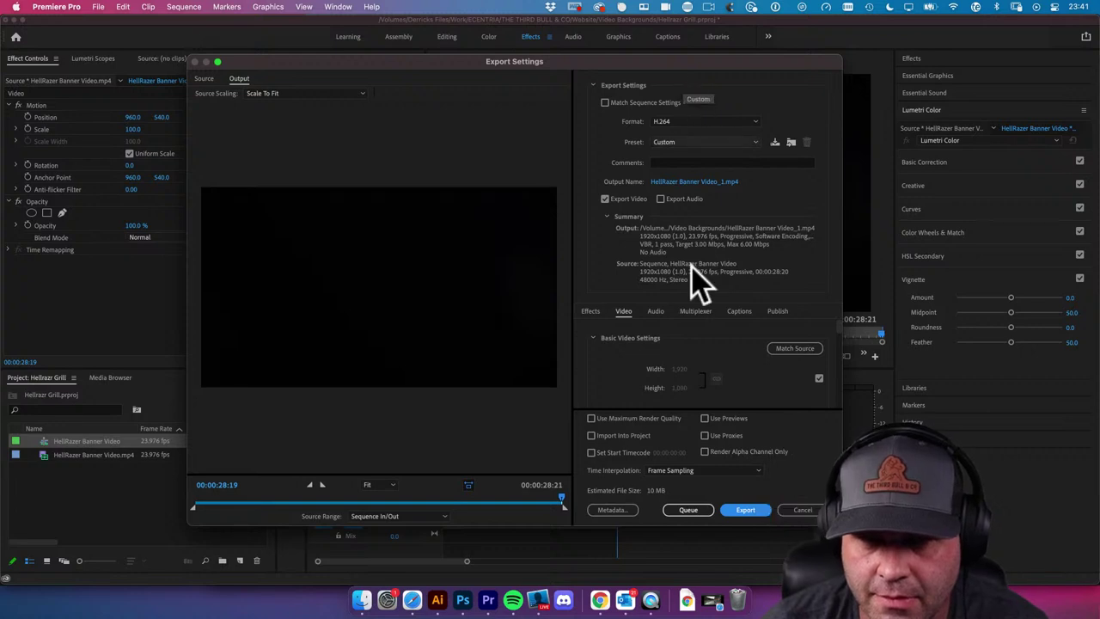
{"action": "left_click", "coordinate": [700, 182]}
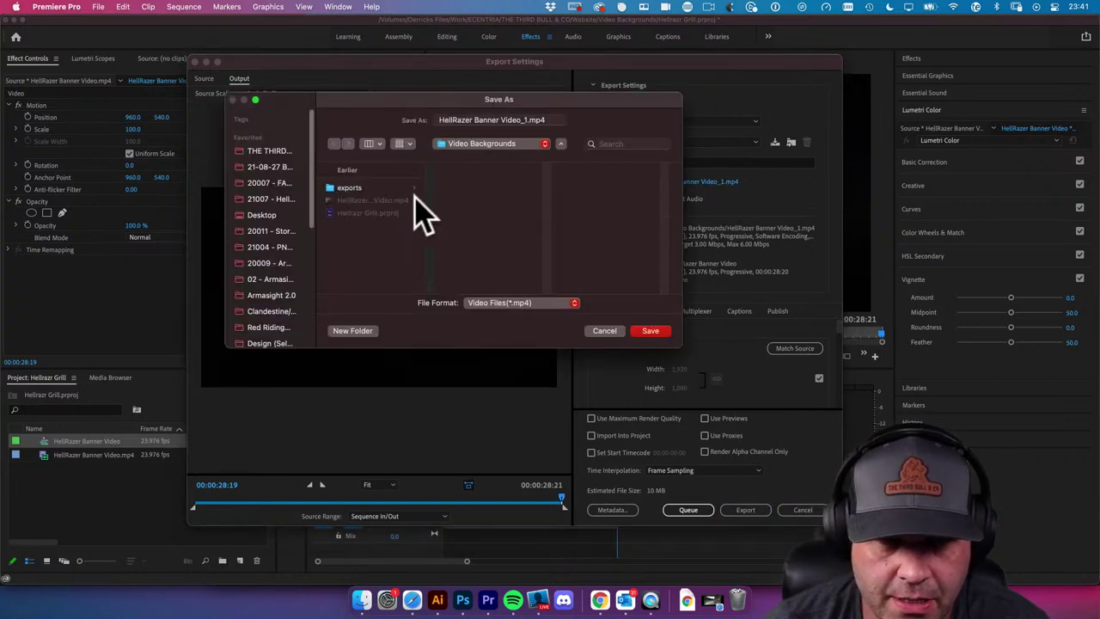
{"action": "left_click", "coordinate": [407, 188]}
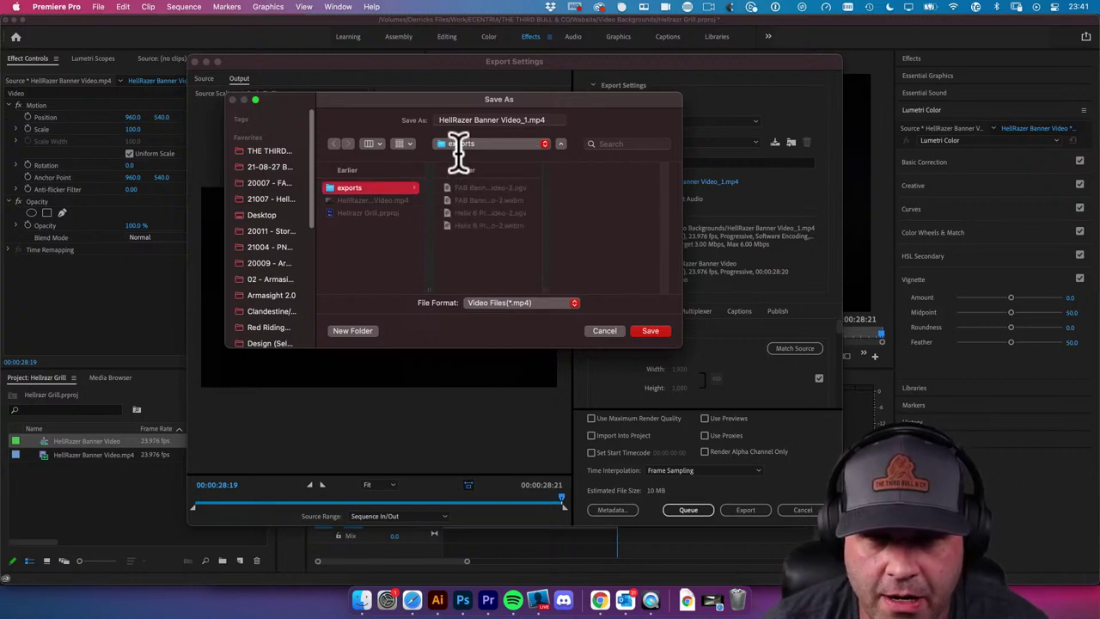
{"action": "left_click", "coordinate": [653, 330]}
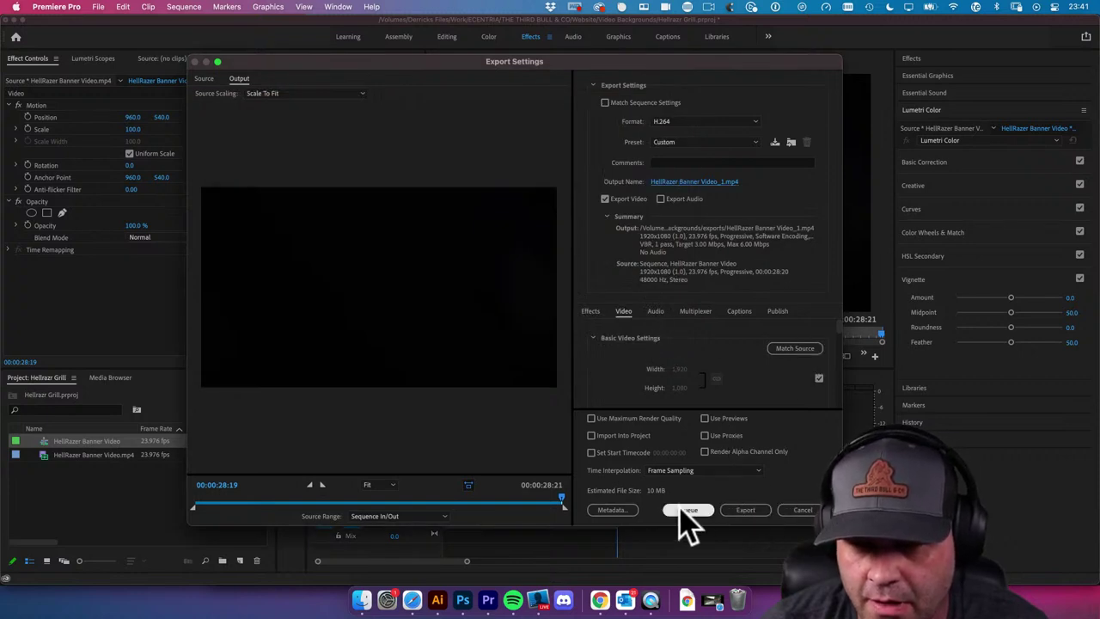
{"action": "left_click", "coordinate": [747, 509]}
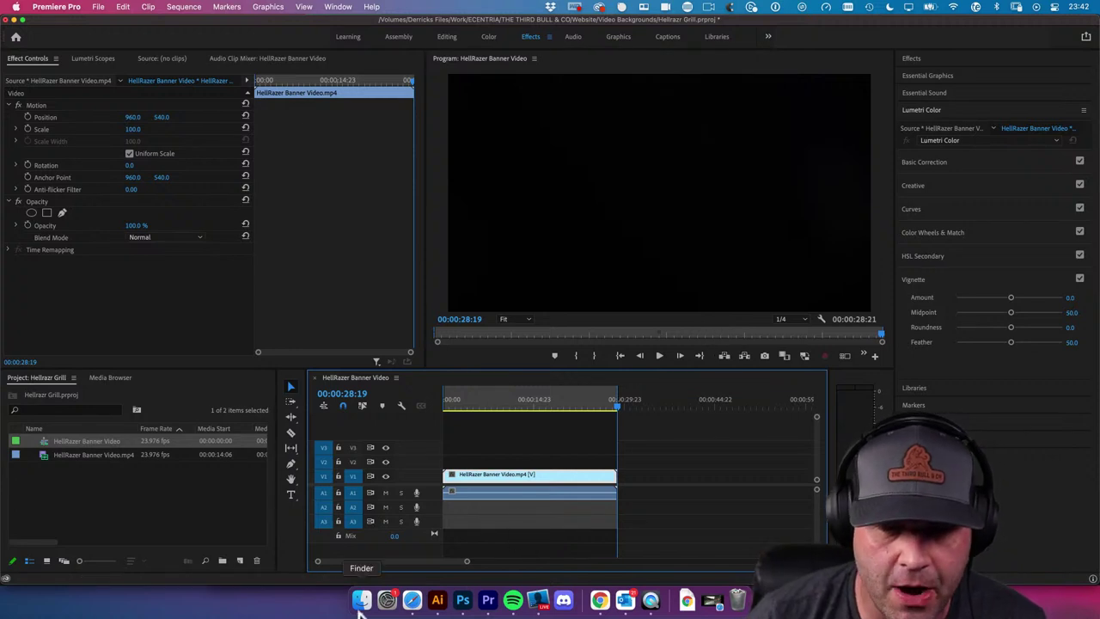
Open the exports folder in Finder and select HellRazer Banner Video_1.mp4
{"action": "left_click", "coordinate": [362, 602]}
{"action": "left_click", "coordinate": [365, 601]}
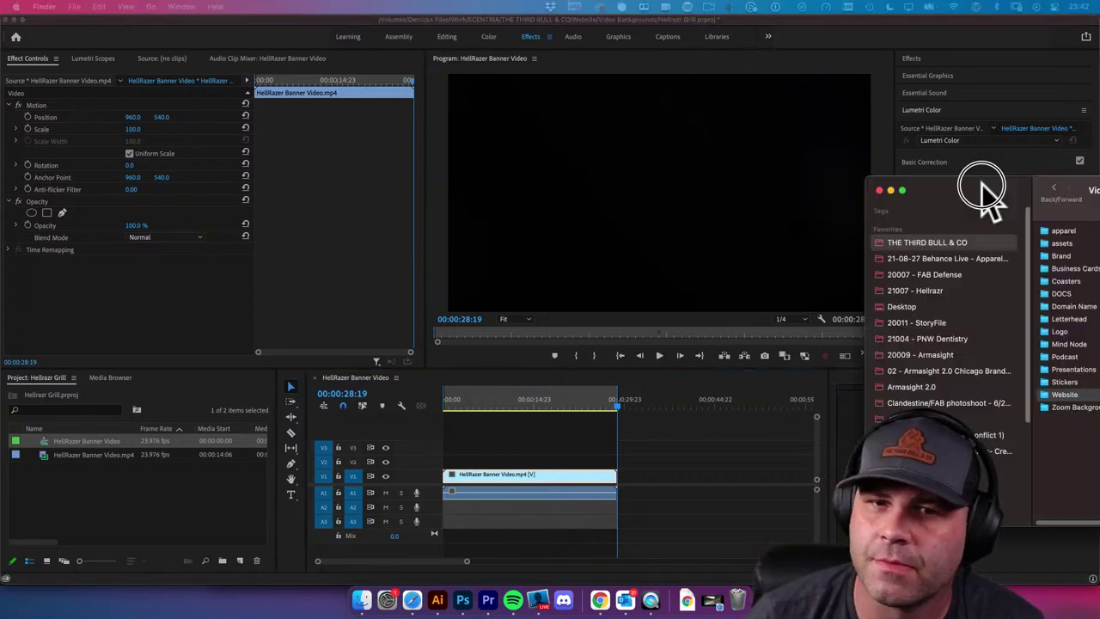
{"action": "left_click_drag", "start_coordinate": [982, 196], "coordinate": [225, 81]}
{"action": "left_click", "coordinate": [539, 119]}
{"action": "left_click", "coordinate": [678, 170]}
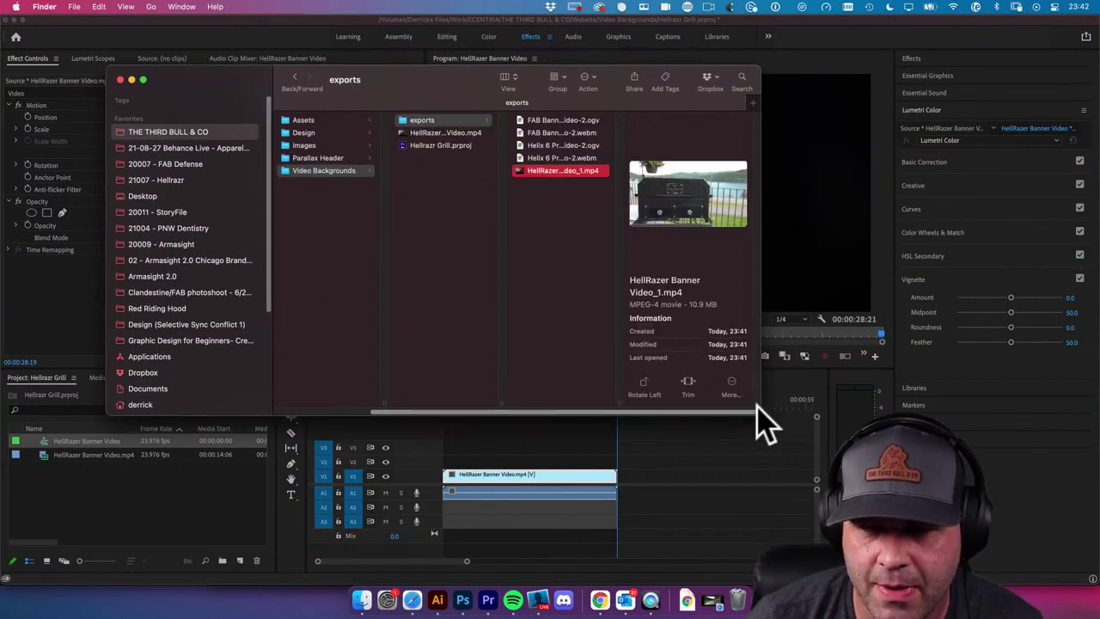
{"action": "left_click", "coordinate": [474, 134]}
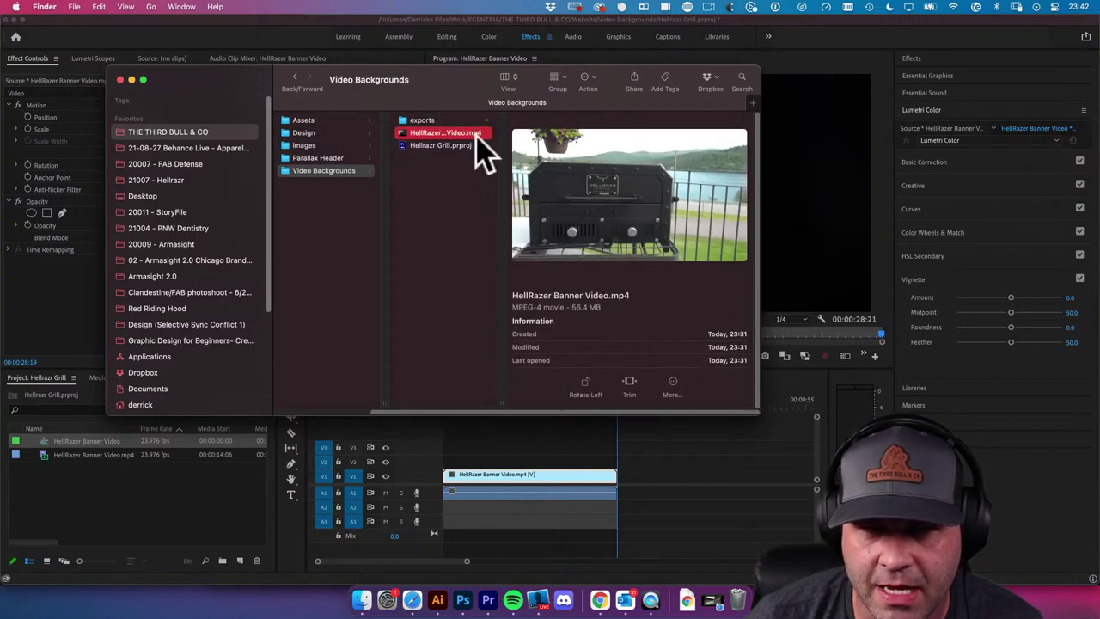
{"action": "left_click", "coordinate": [425, 120]}
{"action": "left_click", "coordinate": [559, 170]}
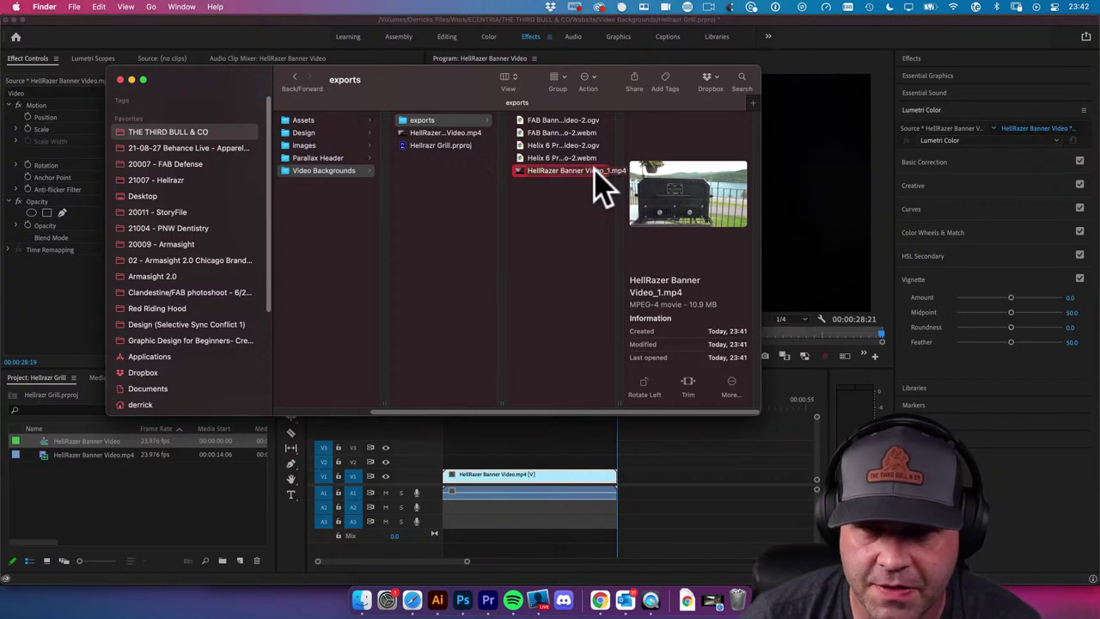
Quick Look HellRazer Banner Video_1.mp4 to confirm it plays, then set Finder aside
{"action": "left_click_drag", "start_coordinate": [617, 401], "coordinate": [669, 402]}
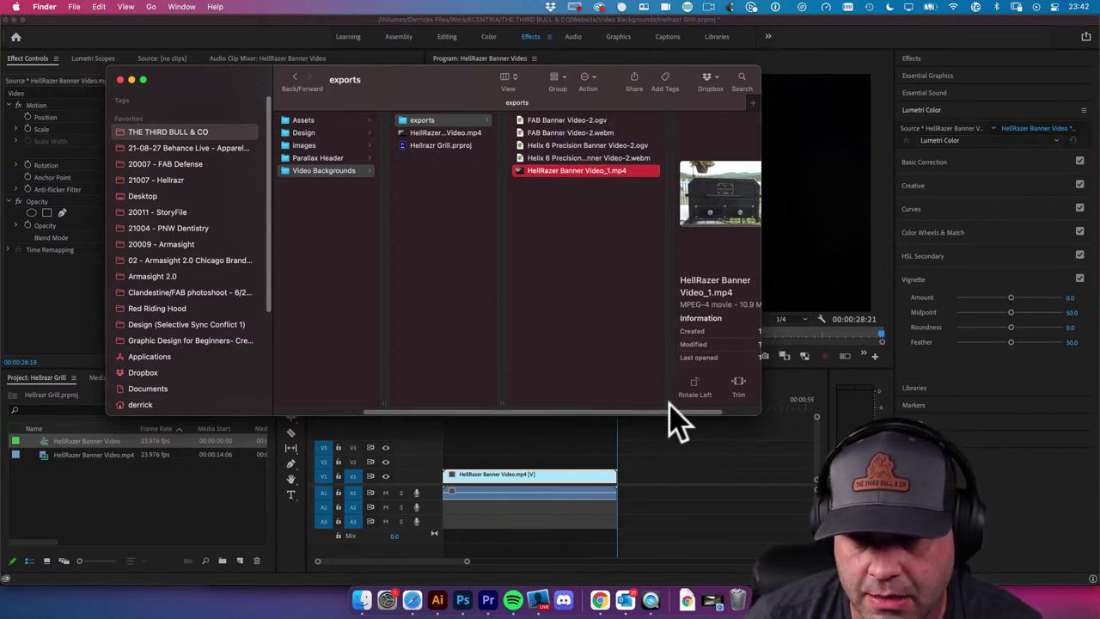
{"action": "left_click_drag", "start_coordinate": [753, 416], "coordinate": [857, 463]}
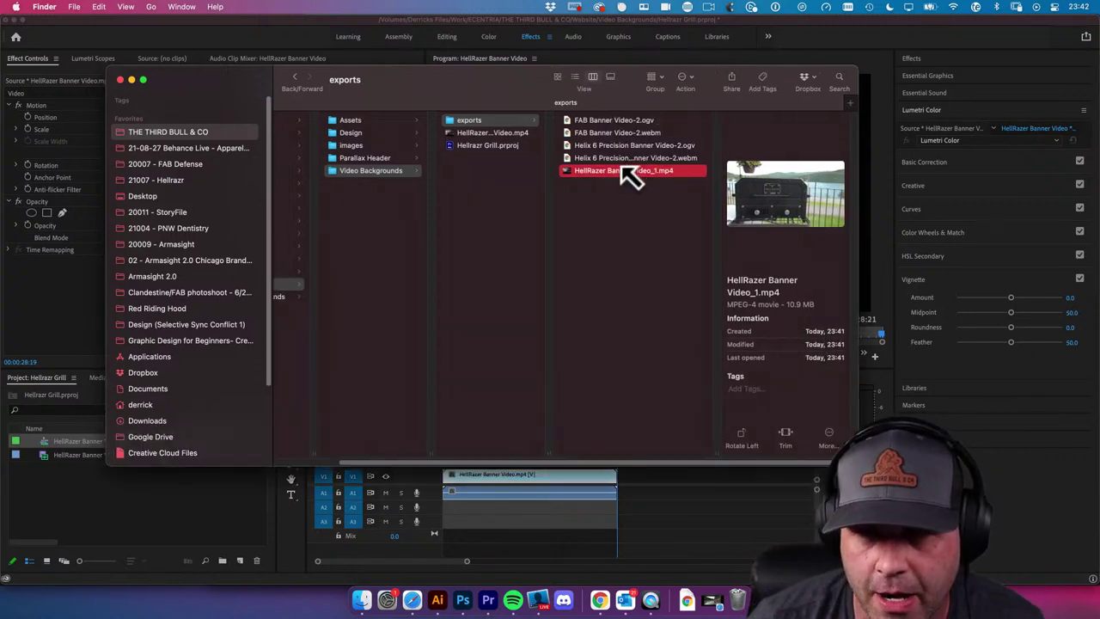
{"action": "key", "text": "space"}
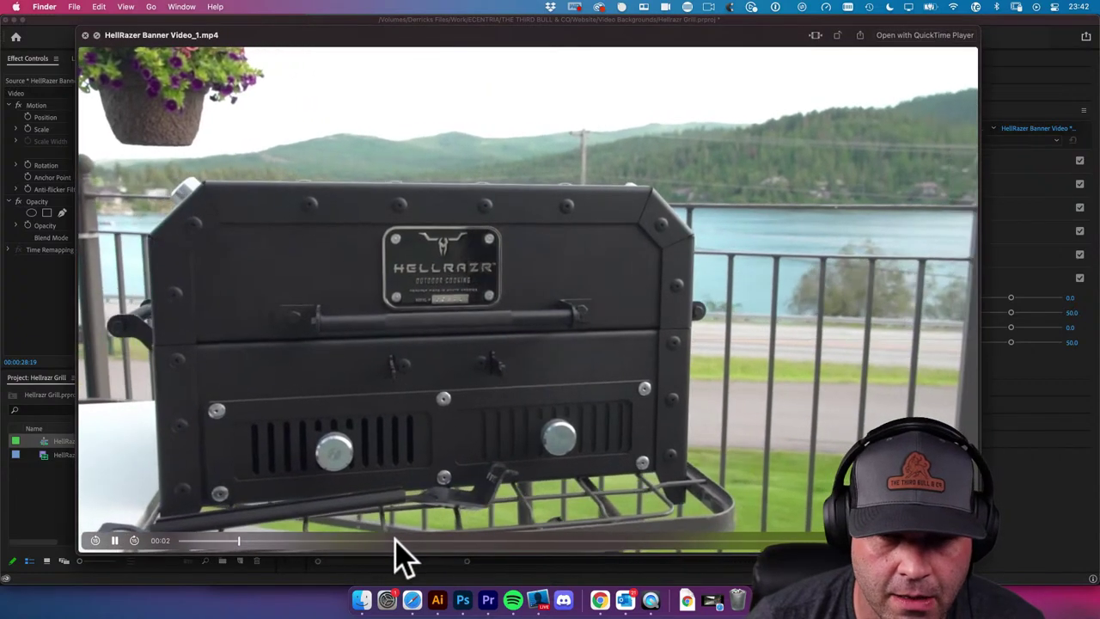
{"action": "left_click_drag", "start_coordinate": [388, 540], "coordinate": [790, 541]}
{"action": "key", "text": "space"}
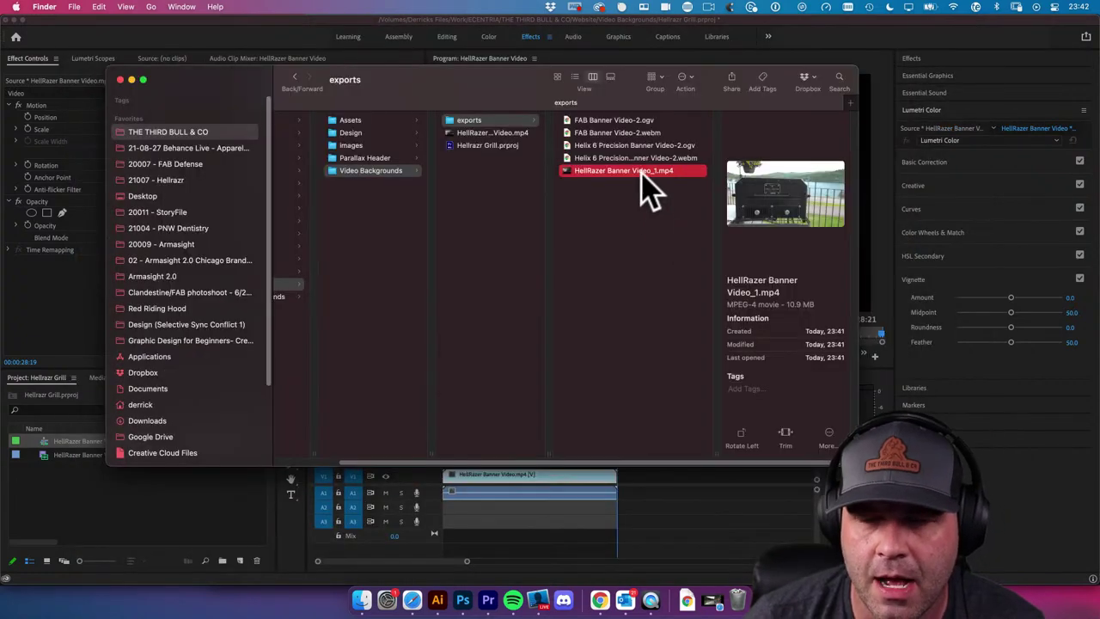
{"action": "left_click_drag", "start_coordinate": [442, 90], "coordinate": [678, 68]}
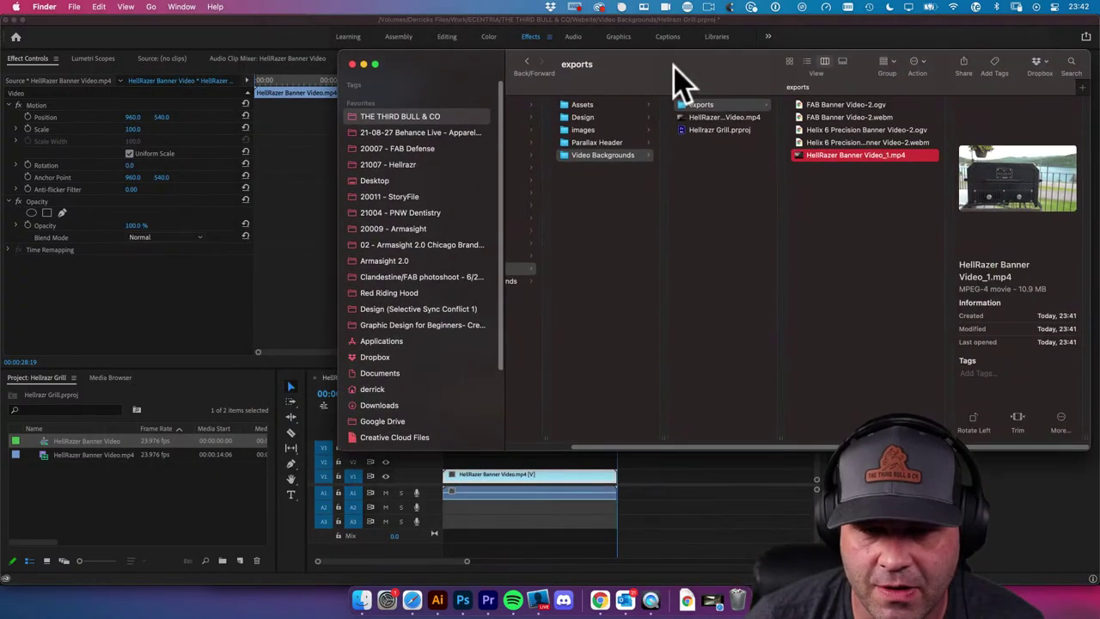
{"action": "left_click_drag", "start_coordinate": [520, 47], "coordinate": [1099, 176]}
{"action": "left_click", "coordinate": [906, 266]}
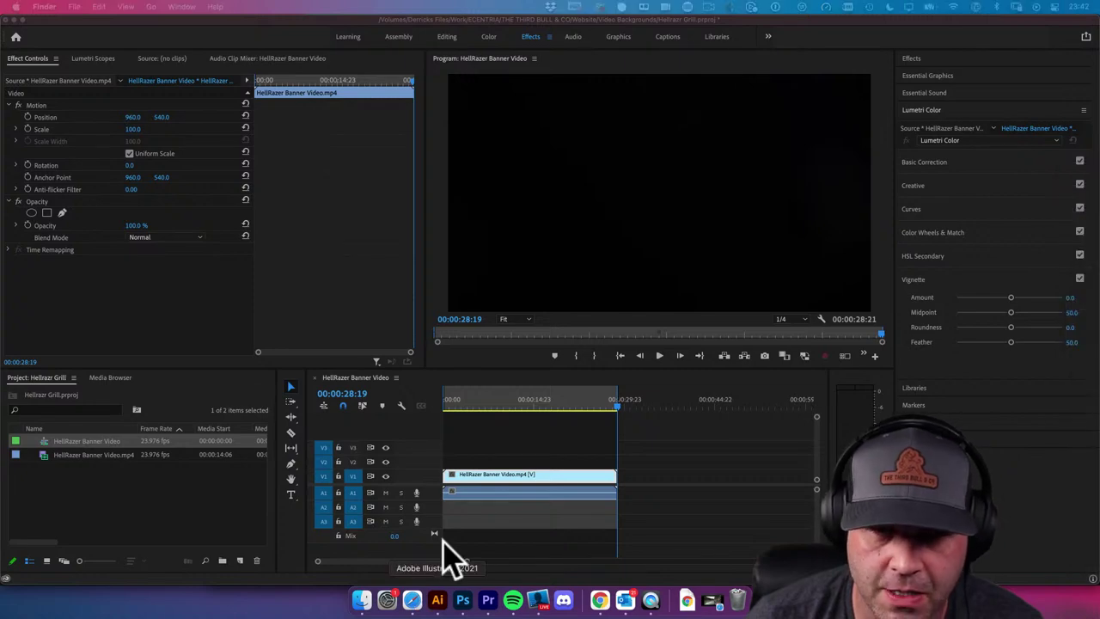
Upload HellRazer Banner Video_1.mp4 to the WebM converter, remove the old file, and convert
{"action": "key", "text": "super+Tab"}
{"action": "scroll", "coordinate": [442, 232], "scroll_direction": "down", "scroll_amount": 1}
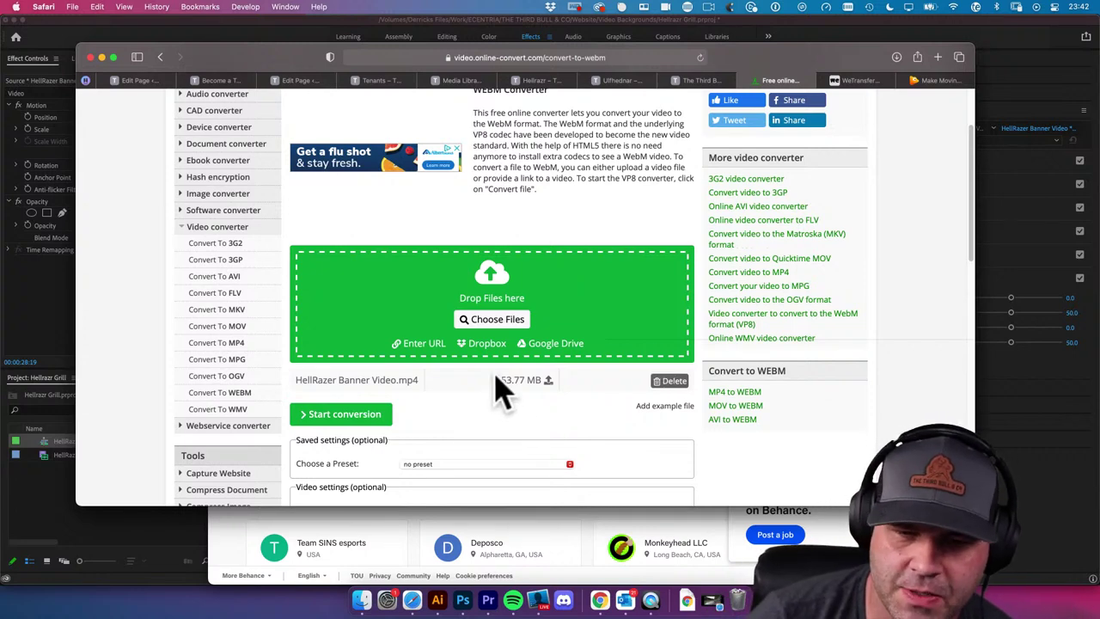
{"action": "key", "text": "super+Tab"}
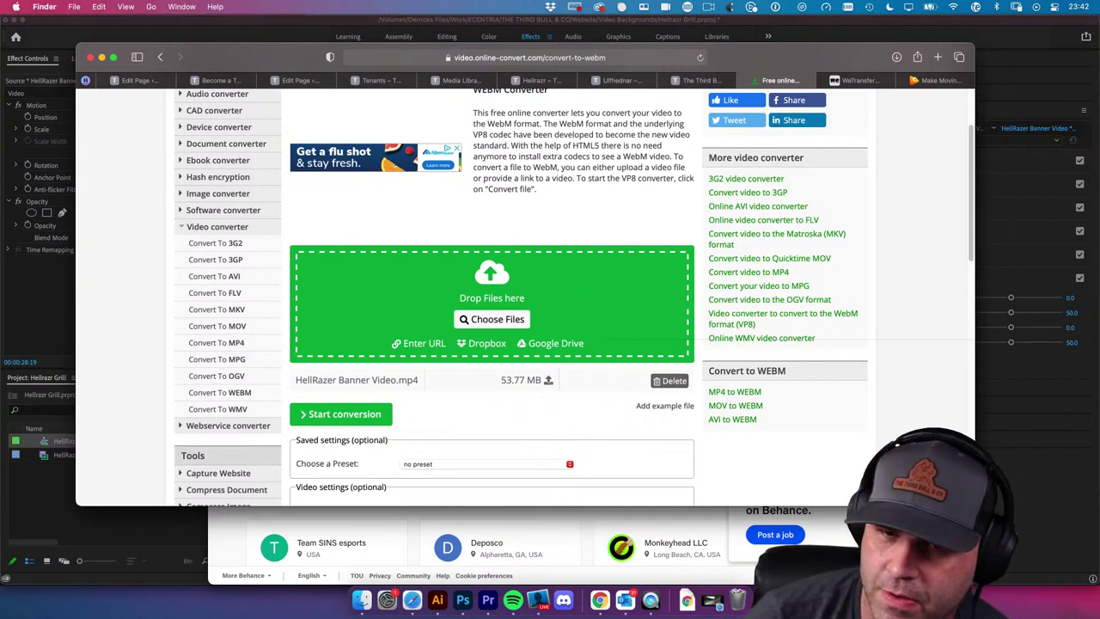
{"action": "left_click_drag", "start_coordinate": [555, 344], "coordinate": [574, 297]}
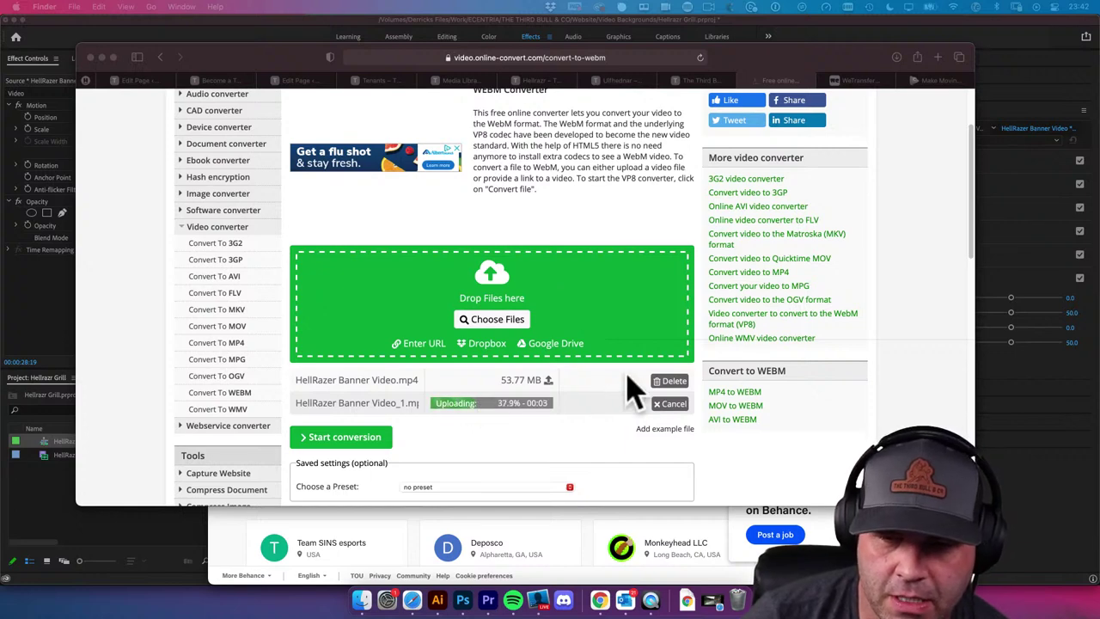
{"action": "left_click", "coordinate": [660, 384]}
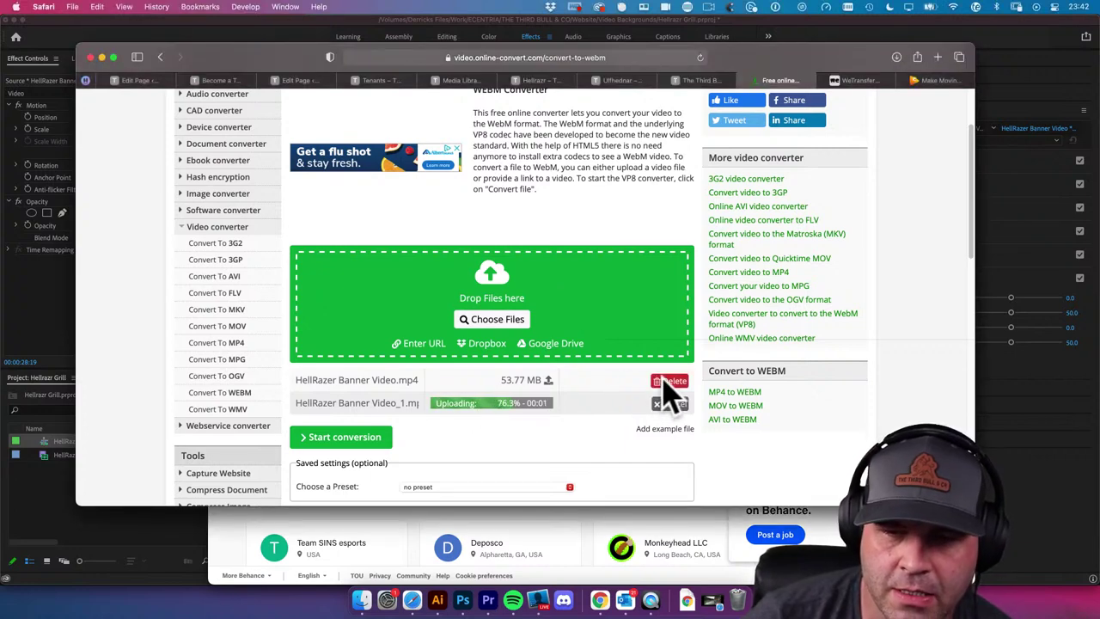
{"action": "left_click", "coordinate": [668, 381]}
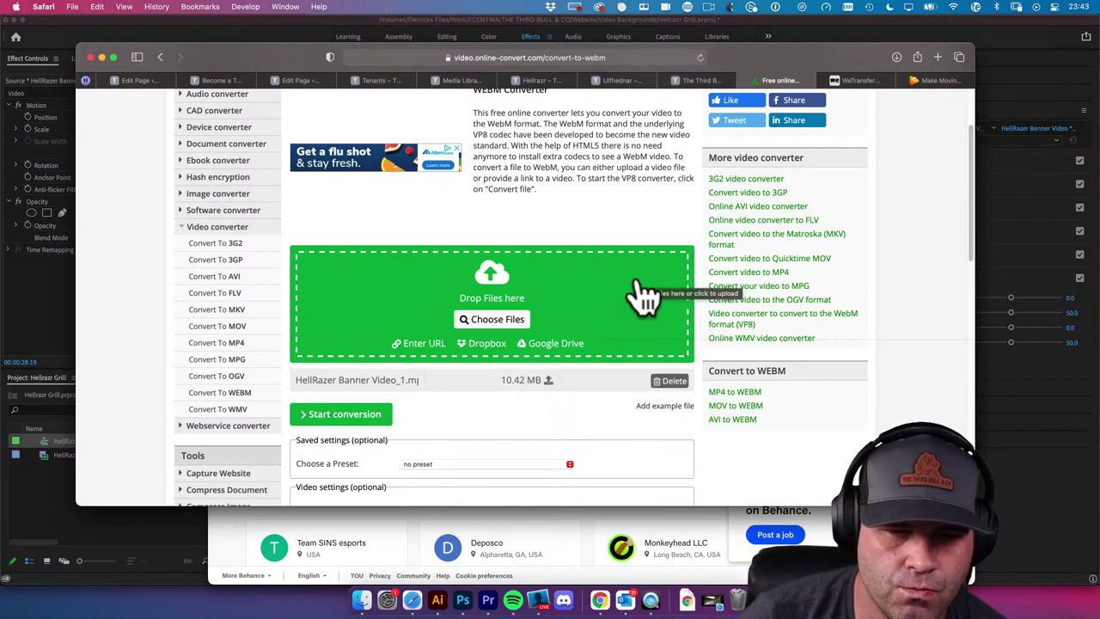
{"action": "scroll", "coordinate": [516, 437], "scroll_direction": "down", "scroll_amount": 2}
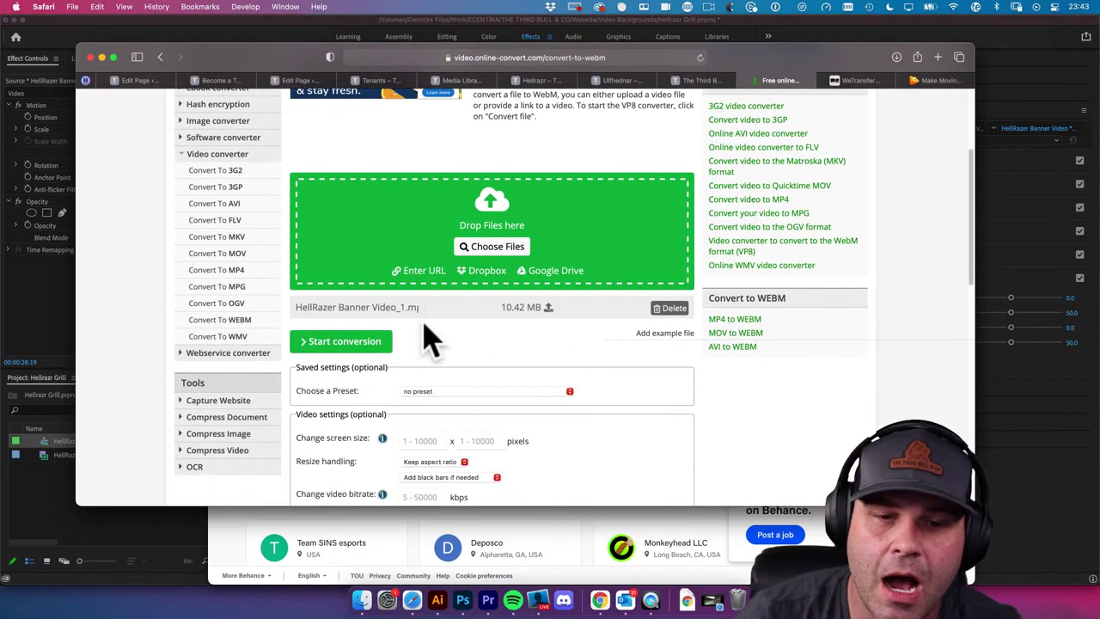
{"action": "left_click", "coordinate": [354, 346]}
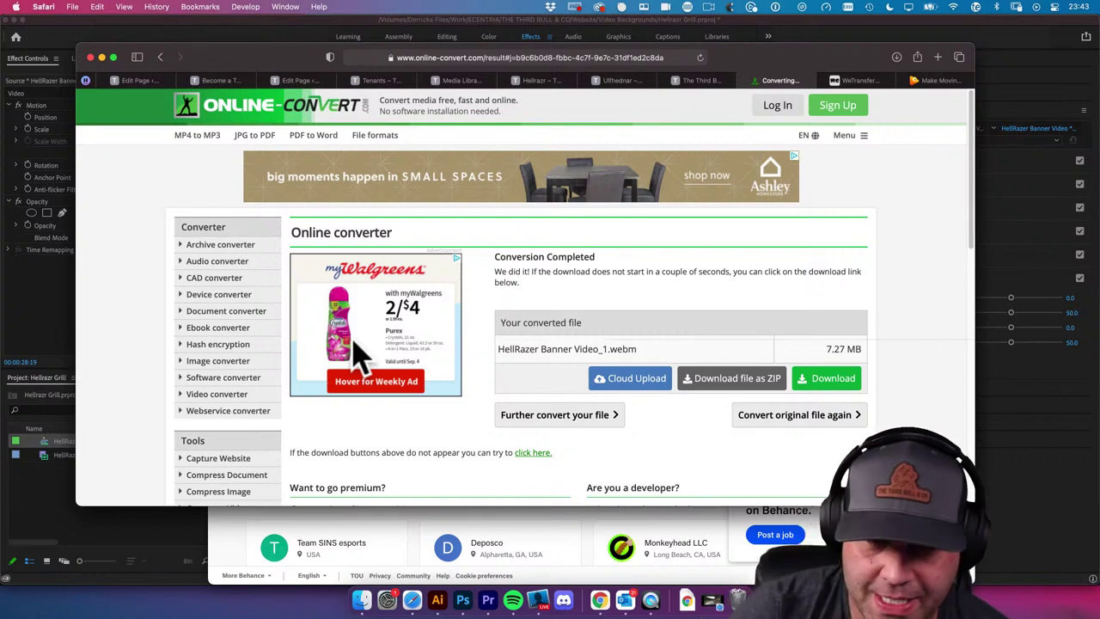
Drag the downloaded HellRazer Banner Video_1.webm out of Downloads into Finder
{"action": "scroll", "coordinate": [528, 369], "scroll_direction": "down", "scroll_amount": 5}
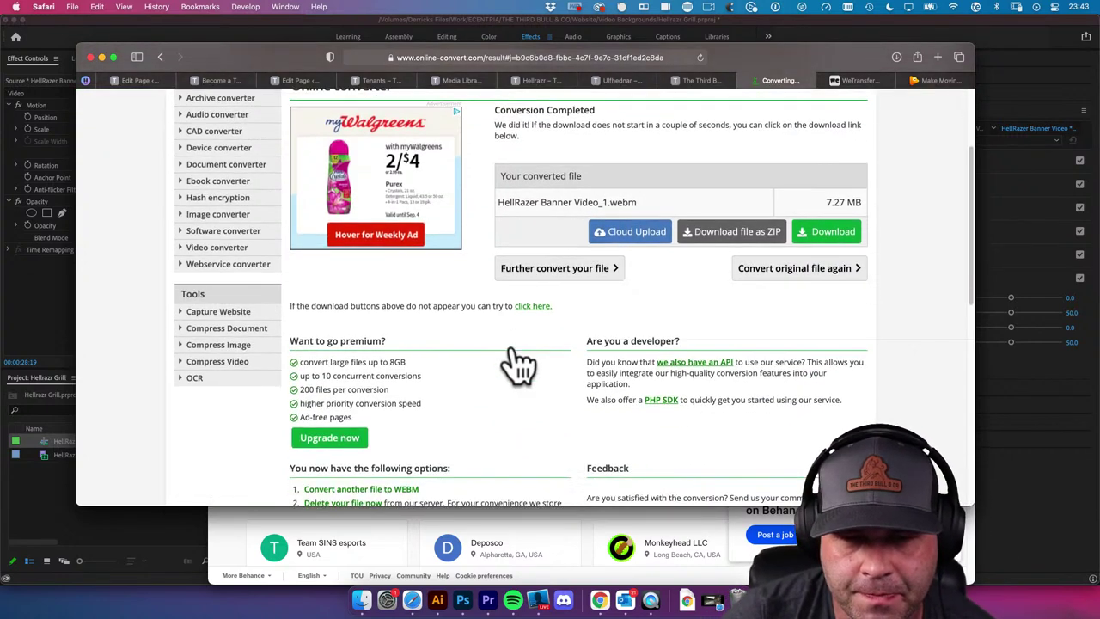
{"action": "scroll", "coordinate": [517, 365], "scroll_direction": "down", "scroll_amount": 3}
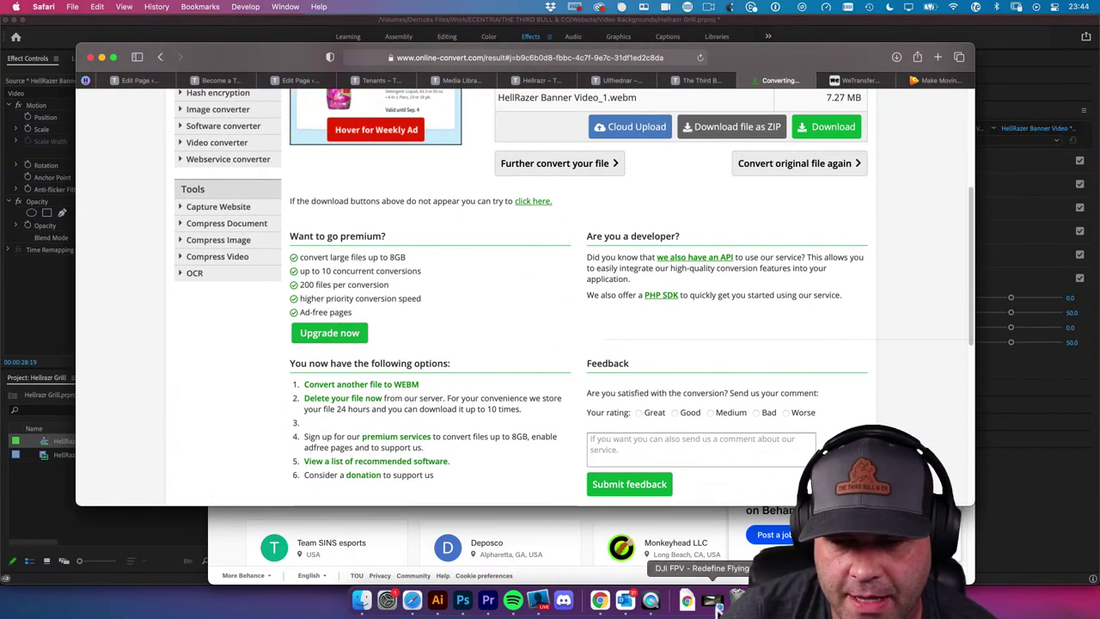
{"action": "left_click", "coordinate": [687, 601]}
{"action": "left_click", "coordinate": [687, 601]}
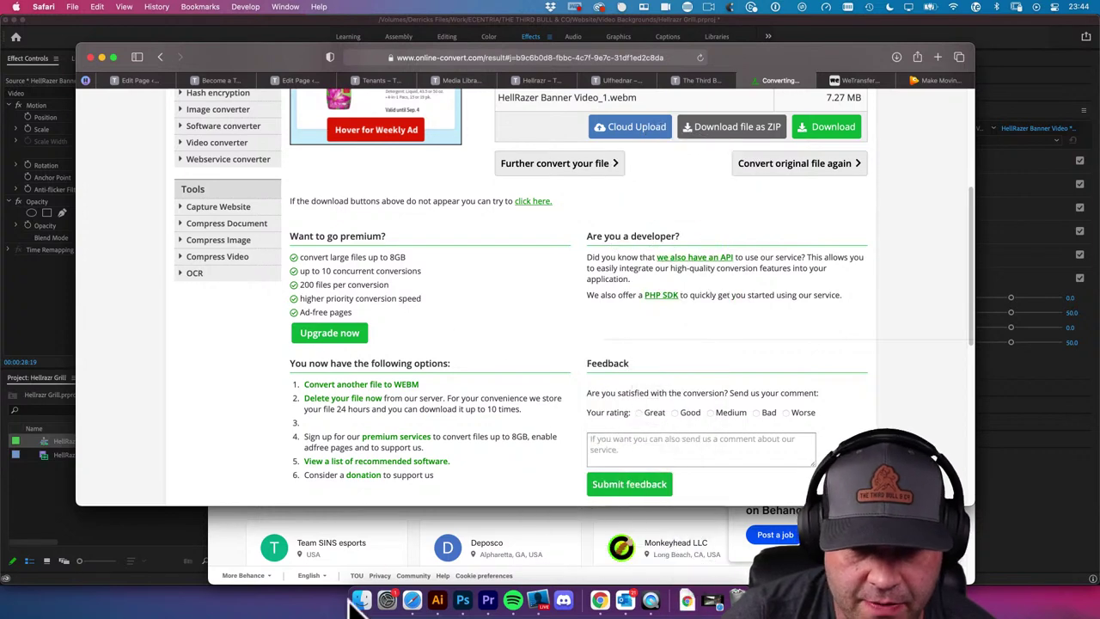
{"action": "left_click", "coordinate": [360, 600]}
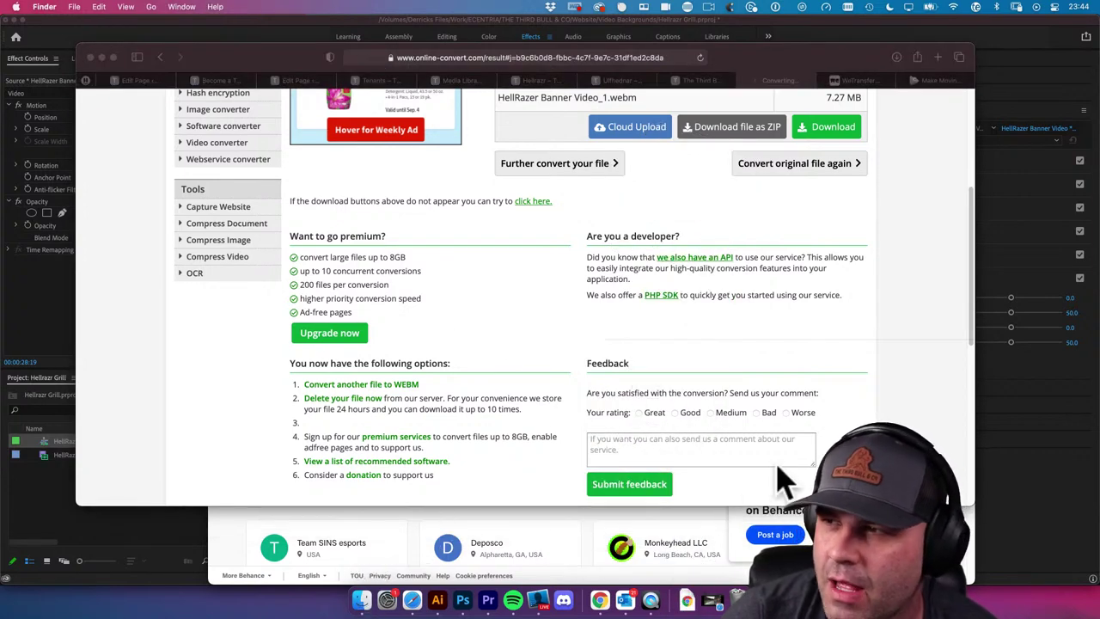
{"action": "left_click", "coordinate": [690, 600]}
{"action": "left_click_drag", "start_coordinate": [692, 559], "coordinate": [979, 477]}
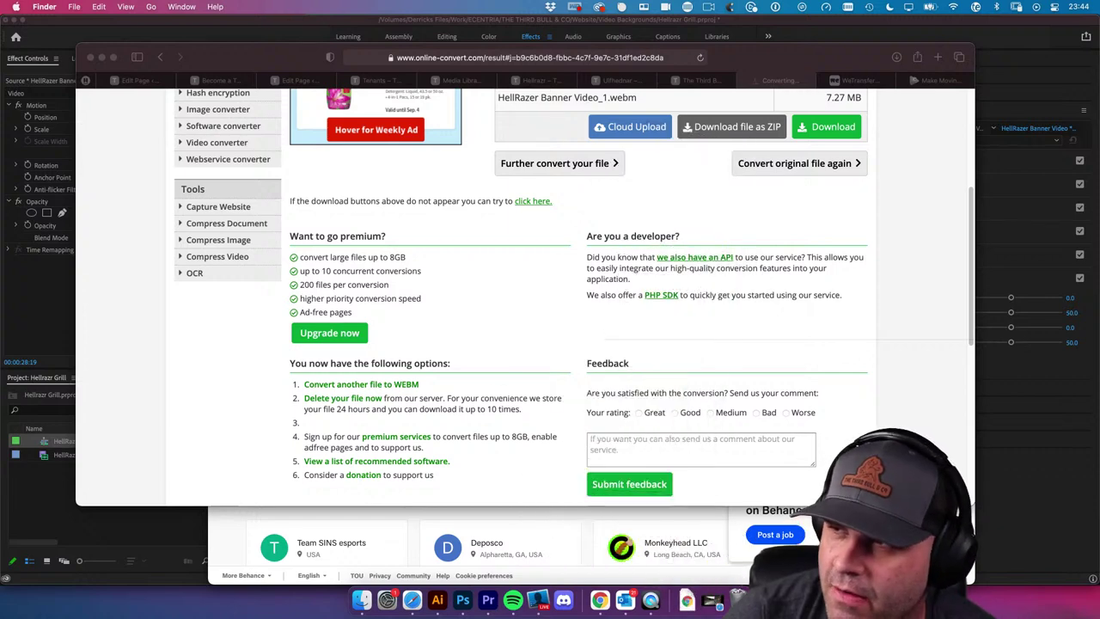
Pass the WebM result on to Online-Convert's Convert to OGG video converter
{"action": "scroll", "coordinate": [455, 238], "scroll_direction": "up", "scroll_amount": 3}
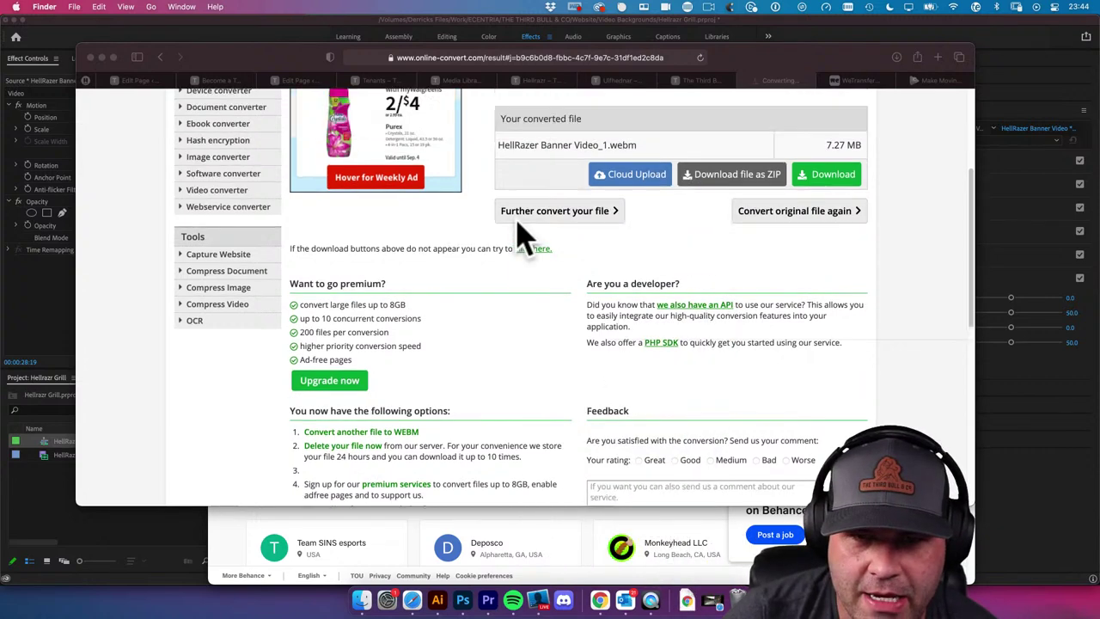
{"action": "left_click", "coordinate": [558, 251]}
{"action": "left_click", "coordinate": [558, 247]}
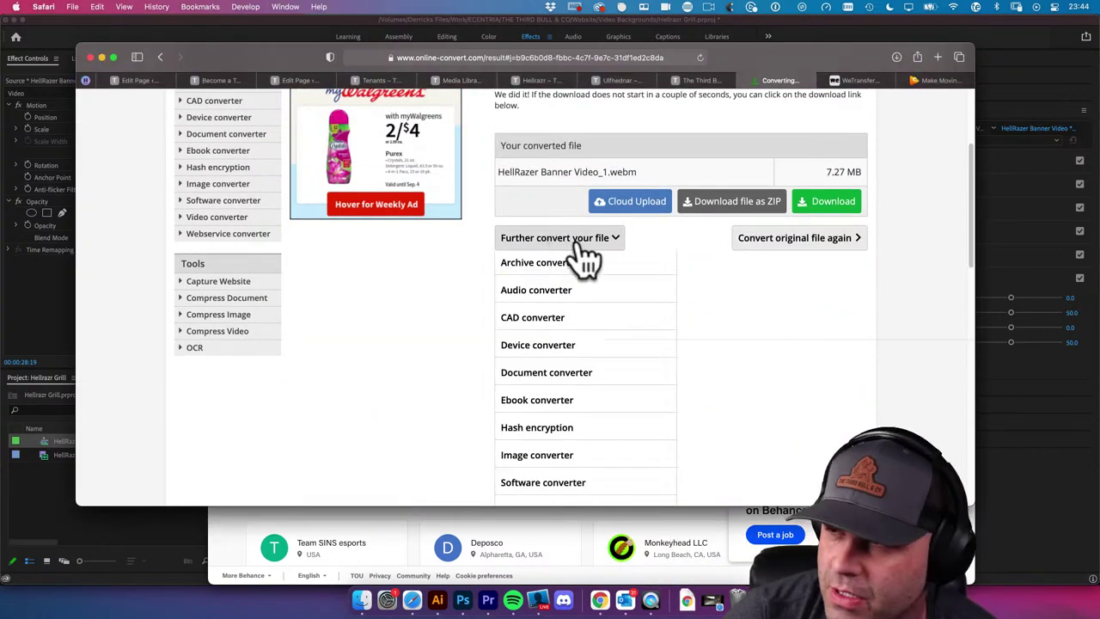
{"action": "scroll", "coordinate": [571, 343], "scroll_direction": "down", "scroll_amount": 2}
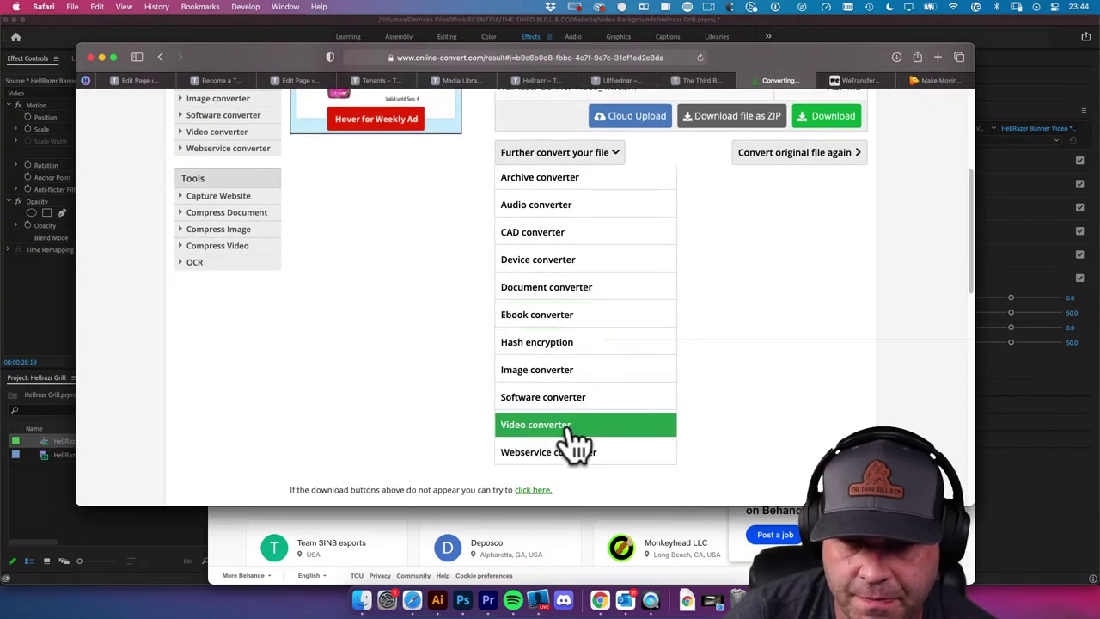
{"action": "mouse_move", "coordinate": [574, 443]}
{"action": "scroll", "coordinate": [730, 404], "scroll_direction": "down", "scroll_amount": 1}
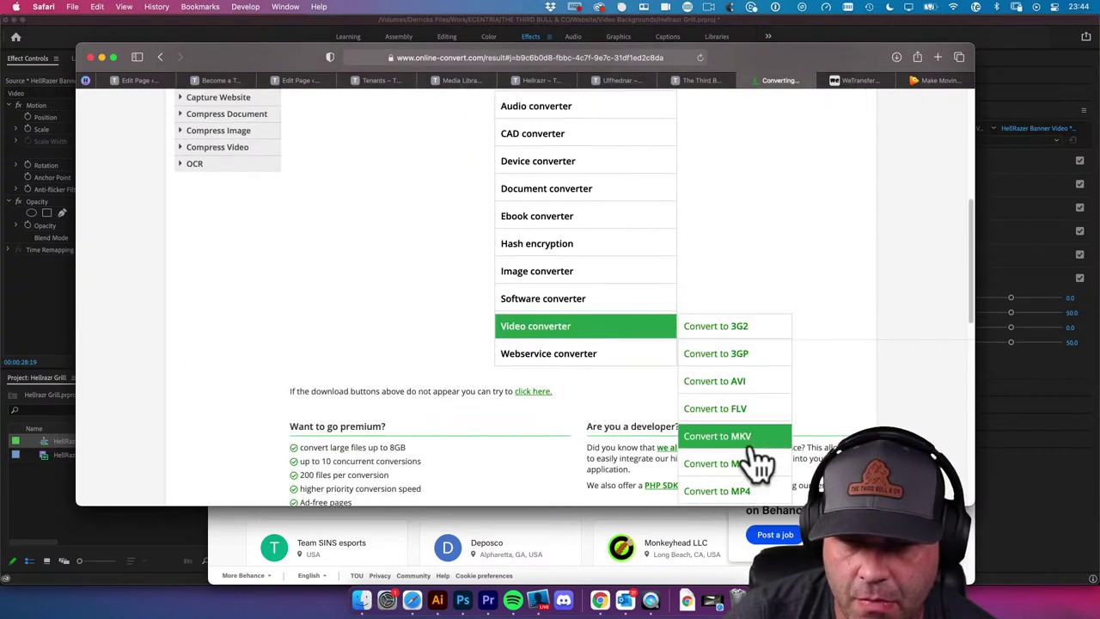
{"action": "scroll", "coordinate": [759, 464], "scroll_direction": "down", "scroll_amount": 3}
{"action": "left_click", "coordinate": [750, 457]}
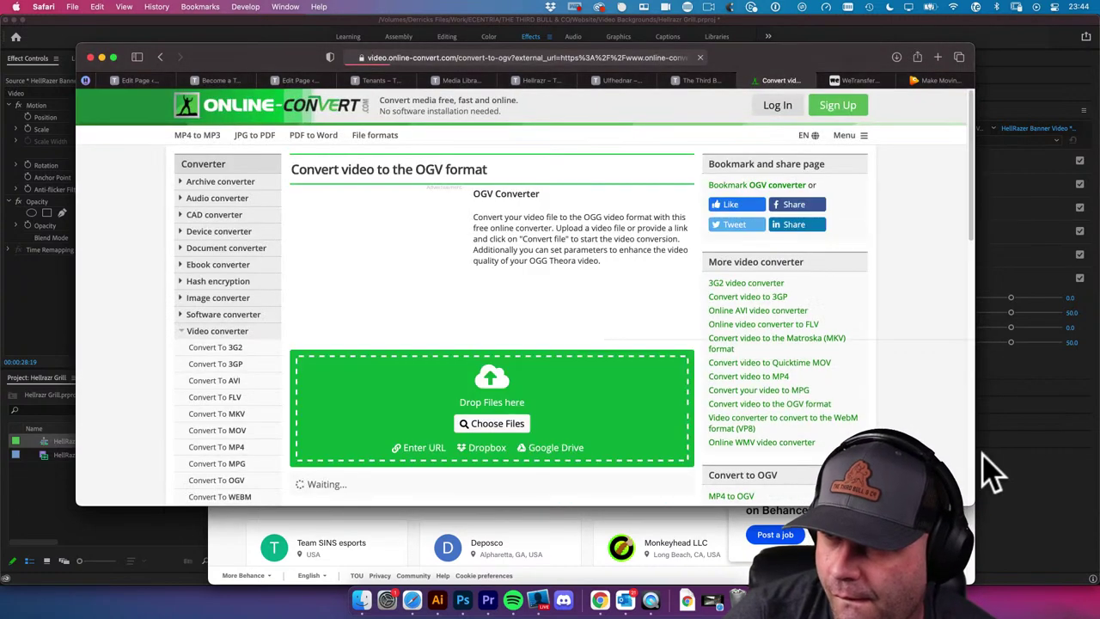
Run the OGV conversion to produce a 16 MB HellRazer Banner Video_1.ogv
{"action": "scroll", "coordinate": [498, 440], "scroll_direction": "down", "scroll_amount": 2}
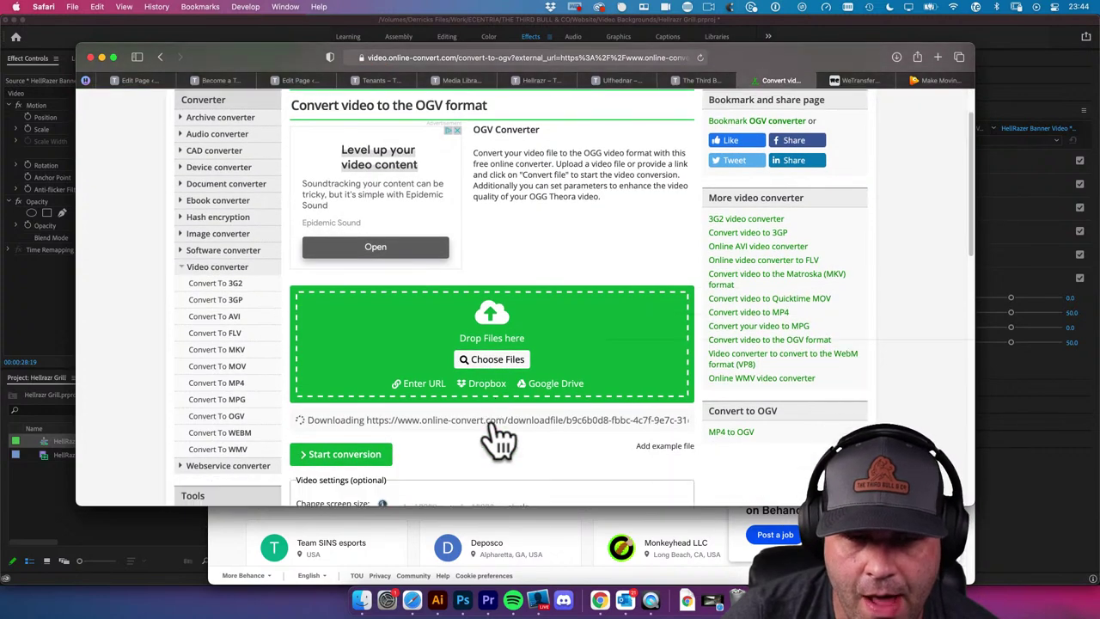
{"action": "left_click", "coordinate": [343, 418]}
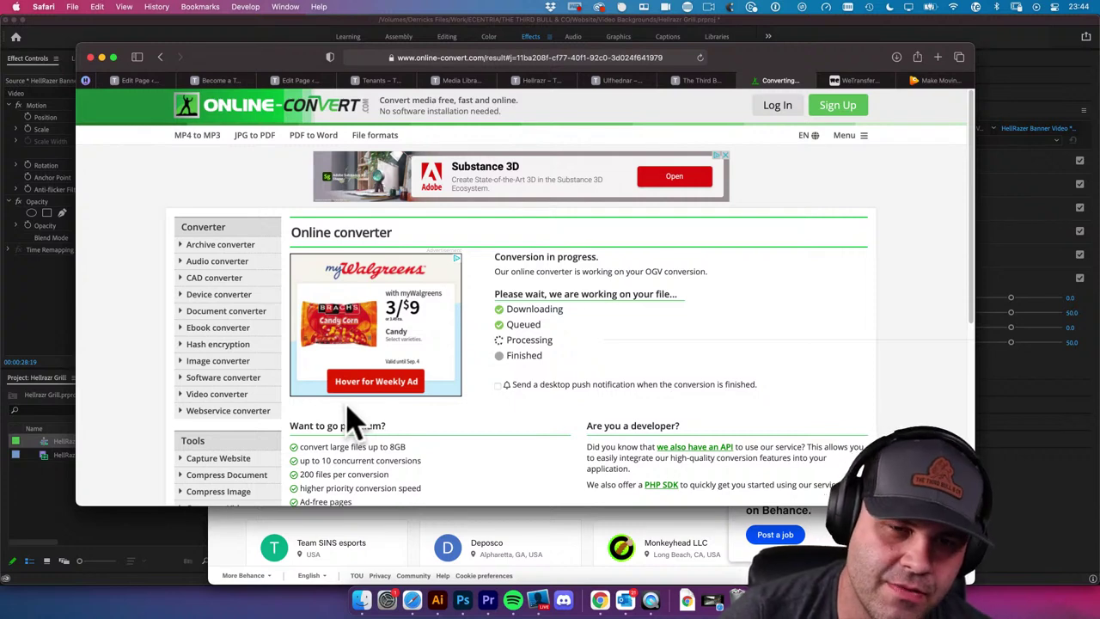
{"action": "scroll", "coordinate": [534, 422], "scroll_direction": "down", "scroll_amount": 2}
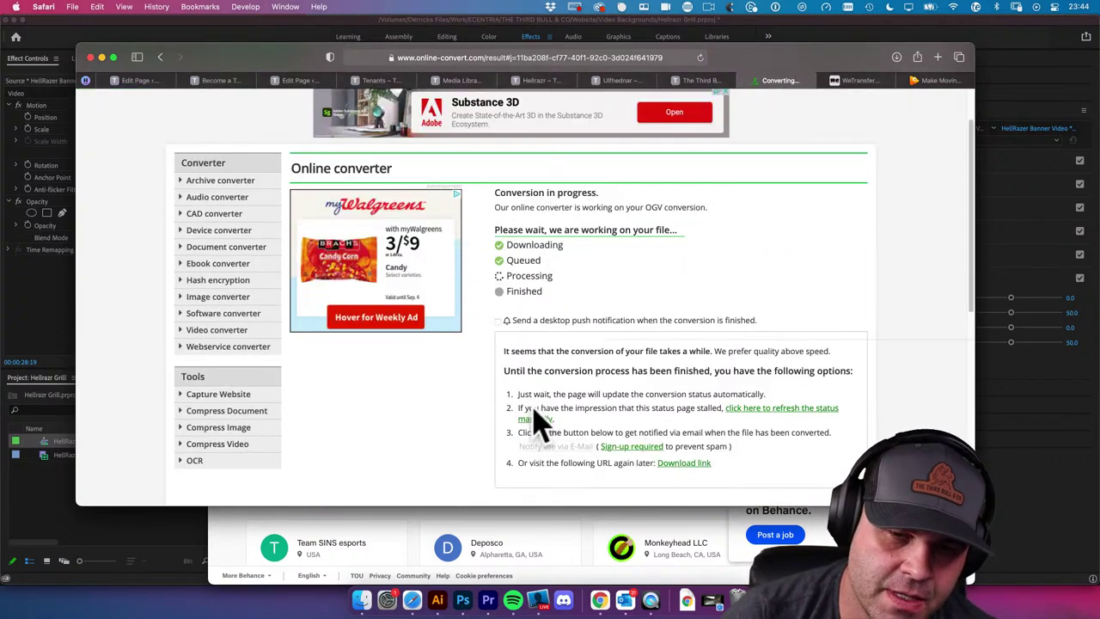
{"action": "scroll", "coordinate": [534, 423], "scroll_direction": "down", "scroll_amount": 5}
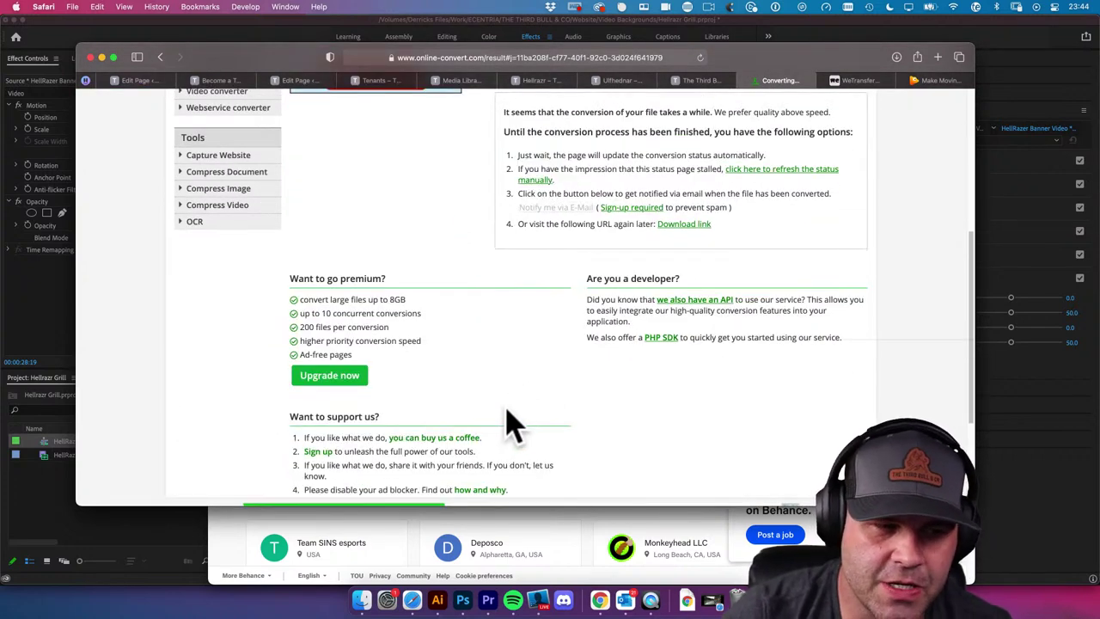
{"action": "scroll", "coordinate": [511, 421], "scroll_direction": "up", "scroll_amount": 6}
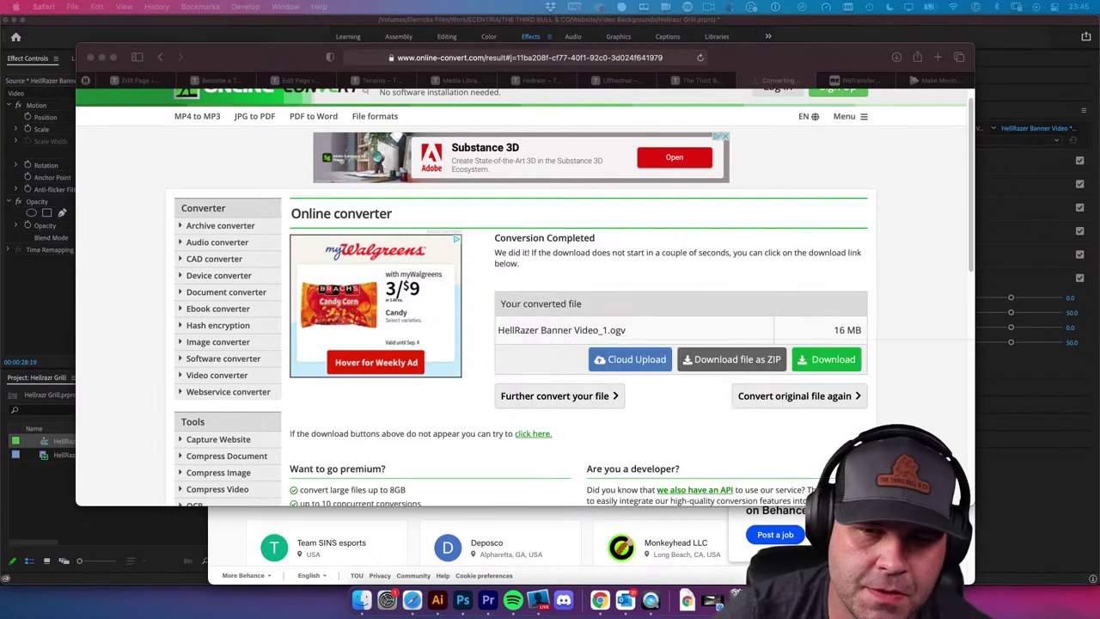
{"action": "scroll", "coordinate": [525, 296], "scroll_direction": "down", "scroll_amount": 3}
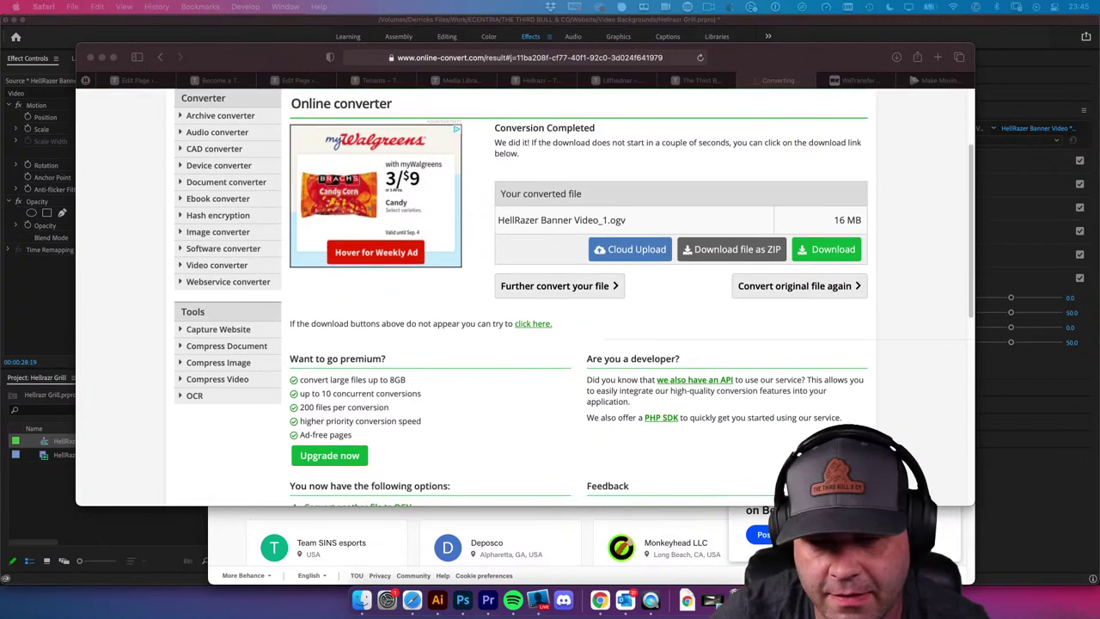
{"action": "left_click", "coordinate": [688, 601]}
{"action": "left_click", "coordinate": [688, 602]}
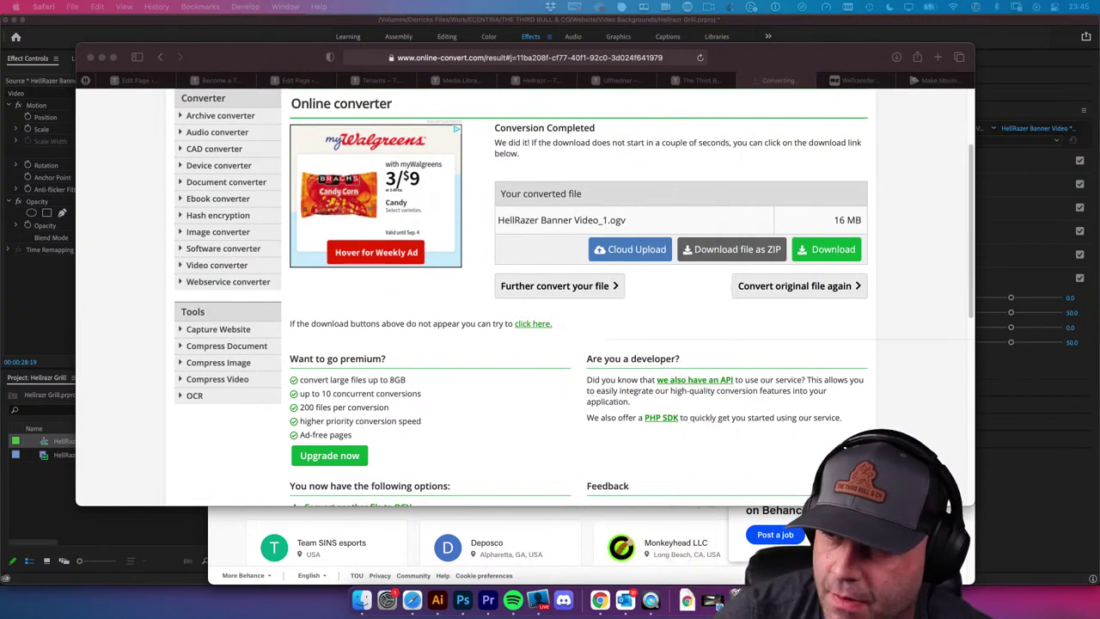
Move the downloaded HellRazer Banner Video_1.ogv into the exports folder and check the OGV and WebM files
{"action": "left_click", "coordinate": [736, 593]}
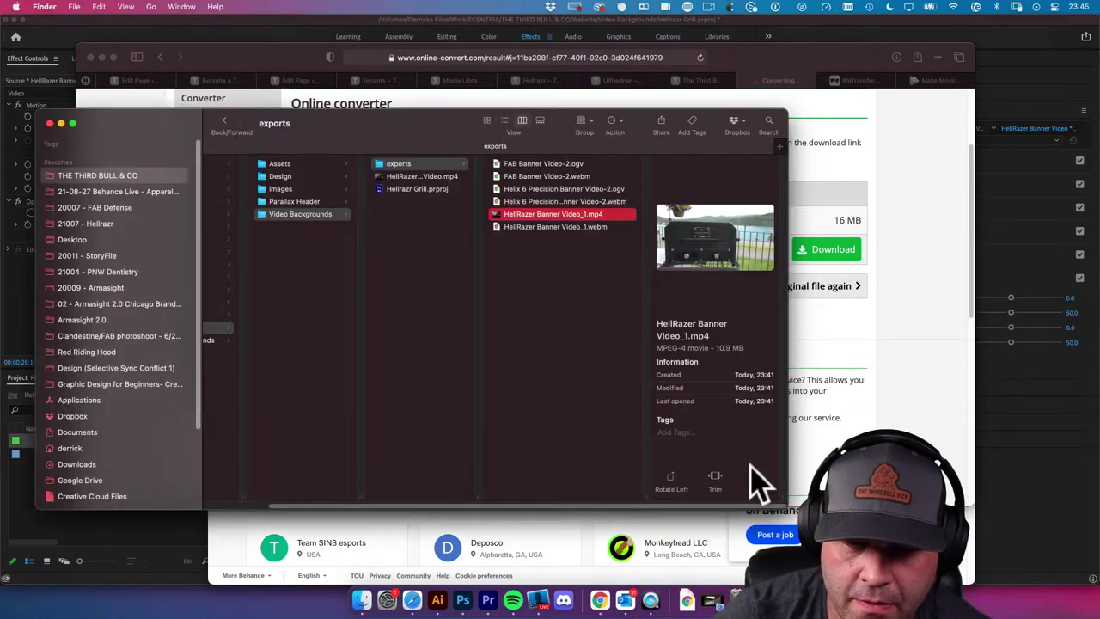
{"action": "left_click", "coordinate": [689, 599]}
{"action": "left_click_drag", "start_coordinate": [692, 568], "coordinate": [559, 357]}
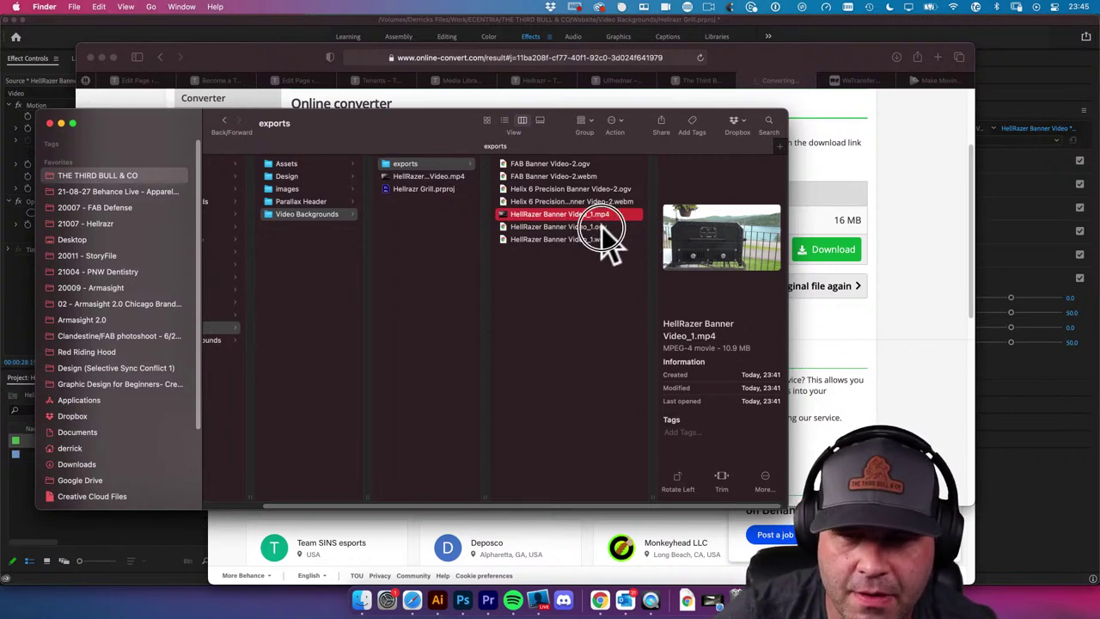
{"action": "left_click", "coordinate": [602, 226]}
{"action": "left_click", "coordinate": [599, 240]}
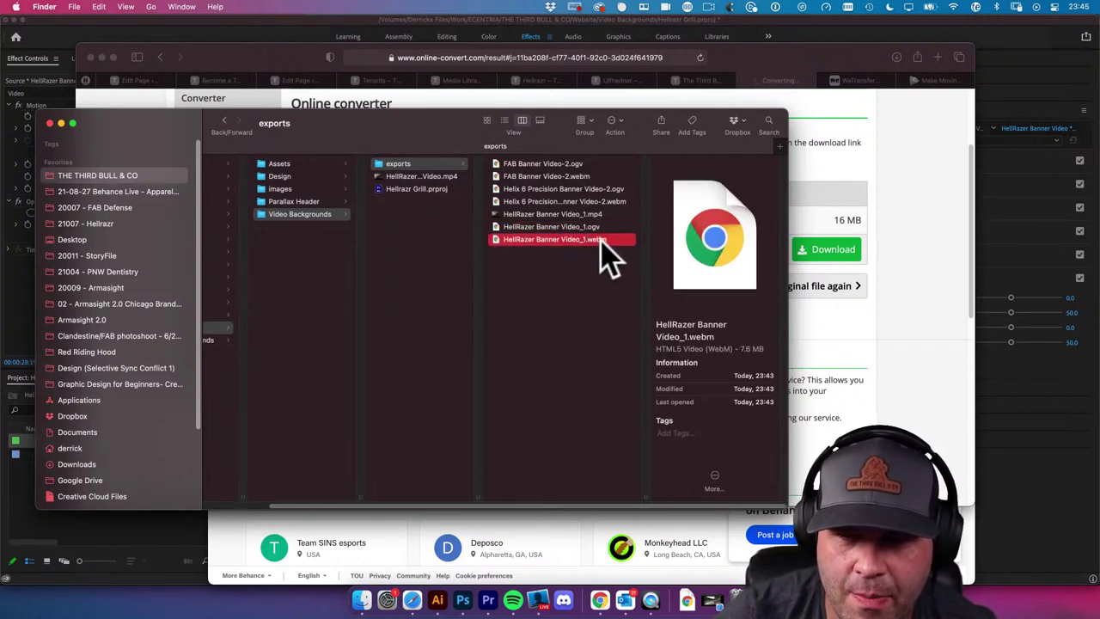
Put the Finder window away and close the Online-Convert tab in Safari
{"action": "left_click_drag", "start_coordinate": [141, 133], "coordinate": [636, 172]}
{"action": "left_click", "coordinate": [572, 190]}
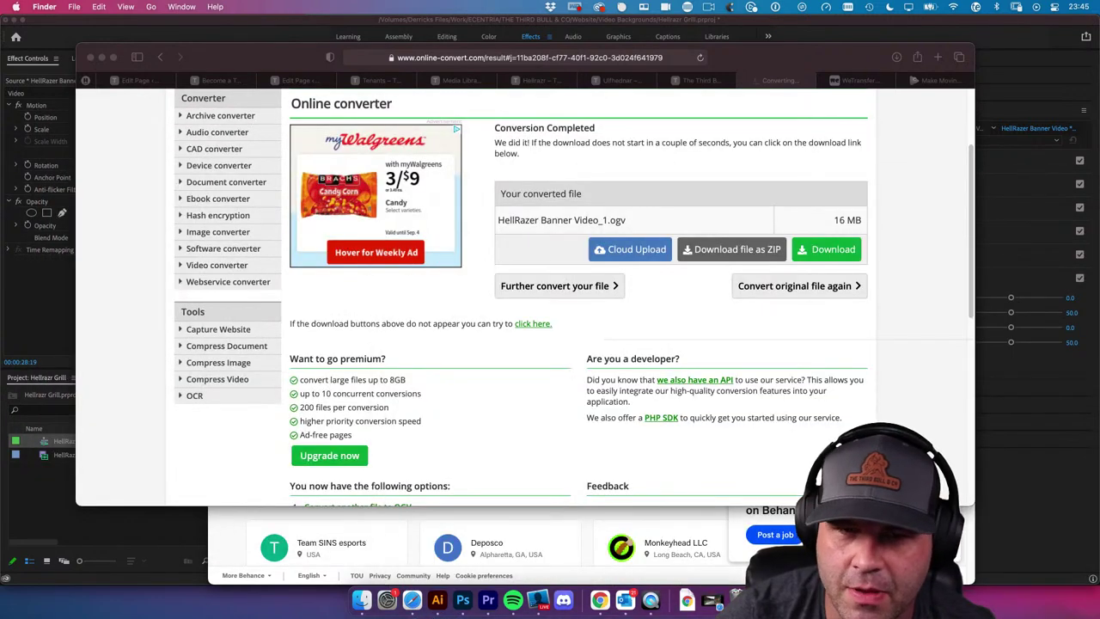
{"action": "left_click", "coordinate": [770, 57]}
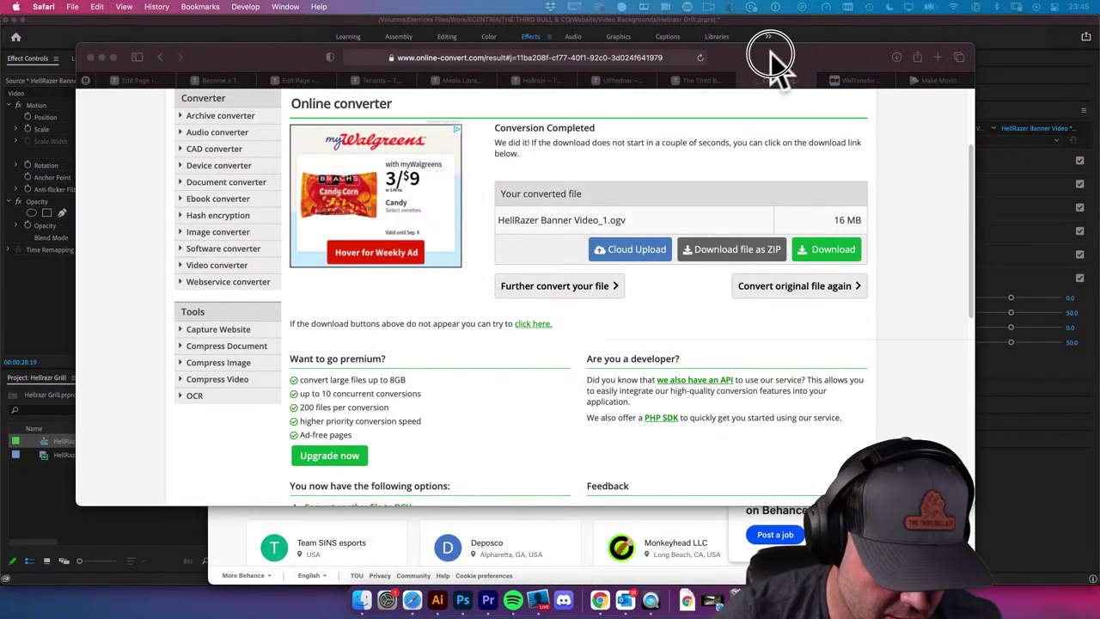
{"action": "key", "text": "super+w"}
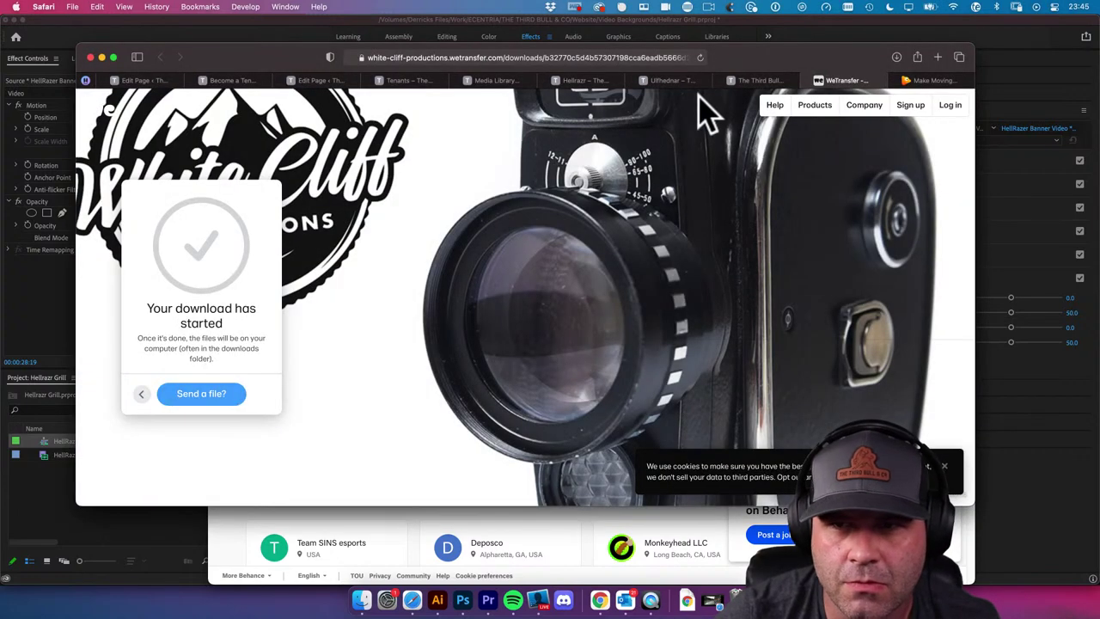
Close the WeTransfer download tab and switch to the live Hellrazr page
{"action": "key", "text": "super+w"}
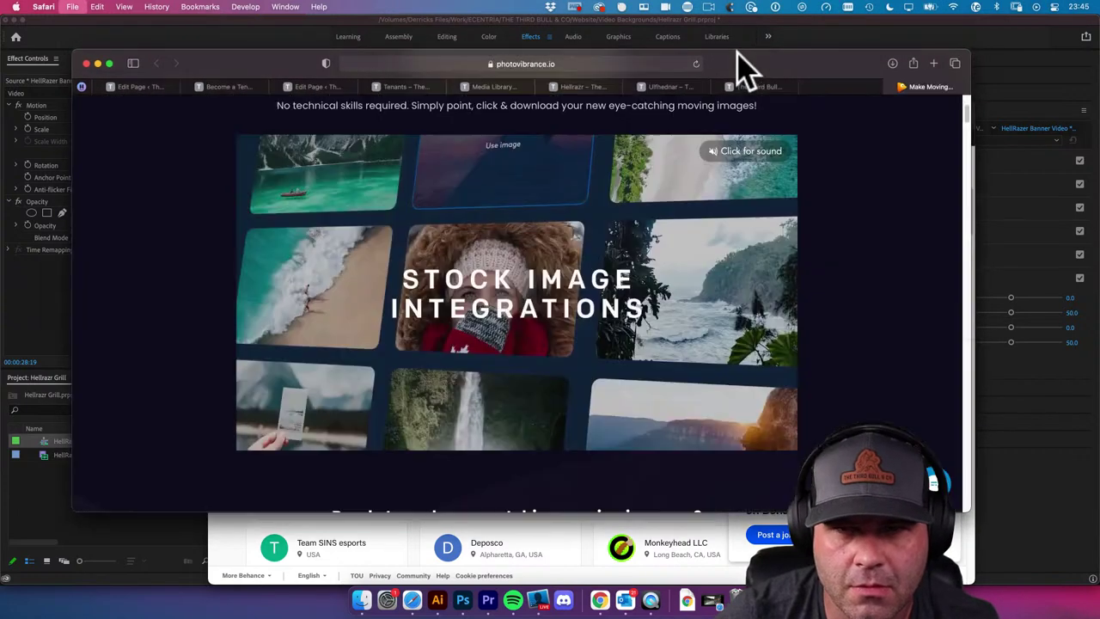
{"action": "left_click_drag", "start_coordinate": [765, 69], "coordinate": [769, 74]}
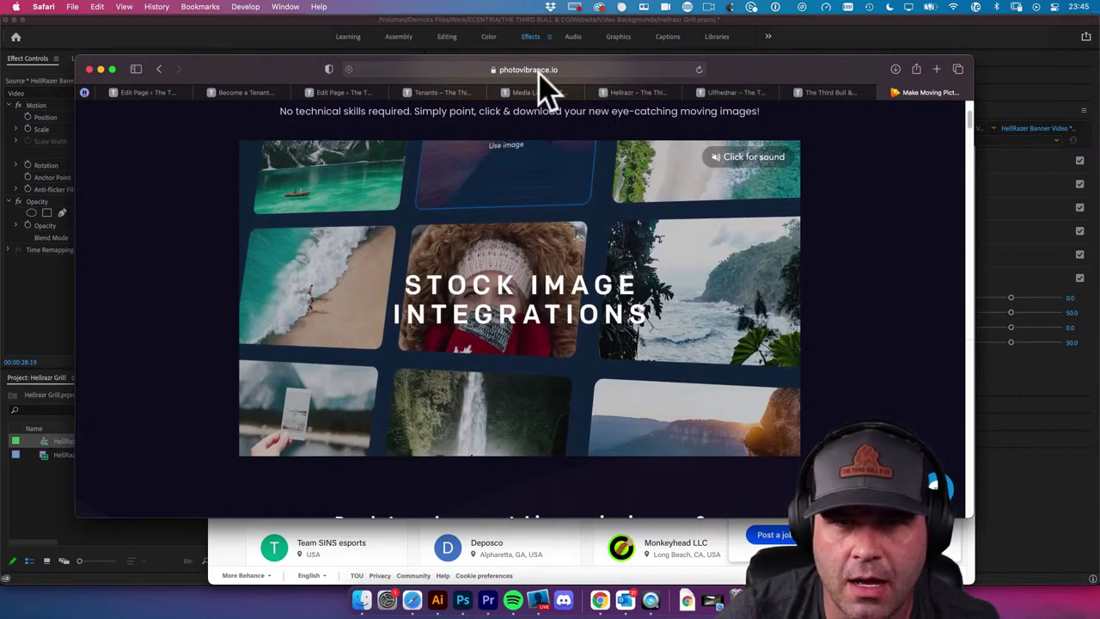
{"action": "left_click", "coordinate": [638, 93]}
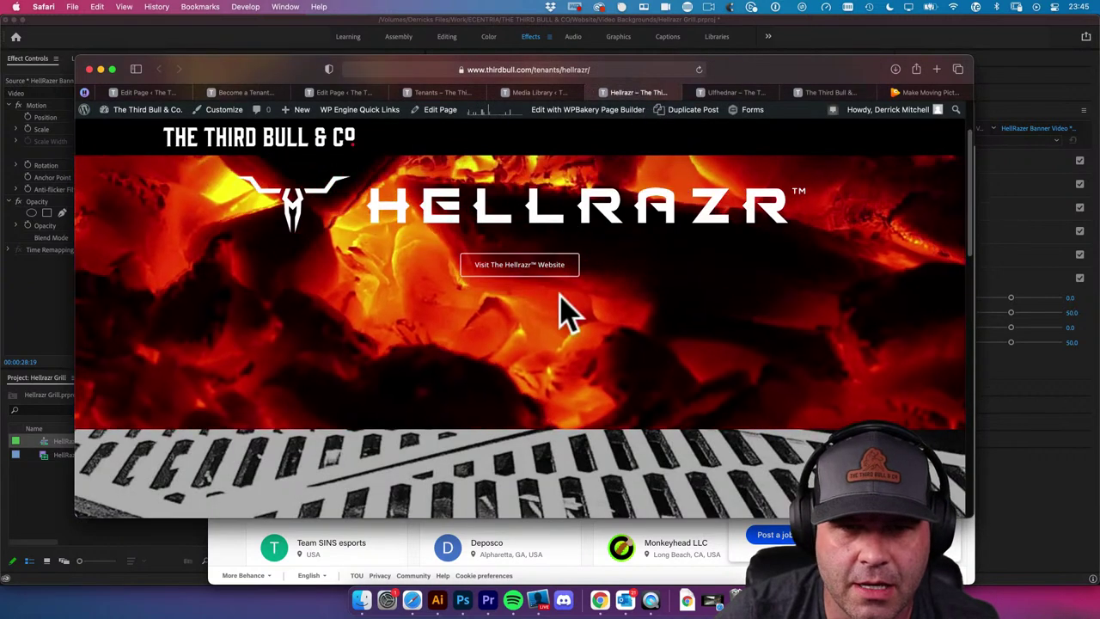
Look over the Hellrazr tenant page and open it in the WordPress editor
{"action": "scroll", "coordinate": [566, 314], "scroll_direction": "up", "scroll_amount": 3}
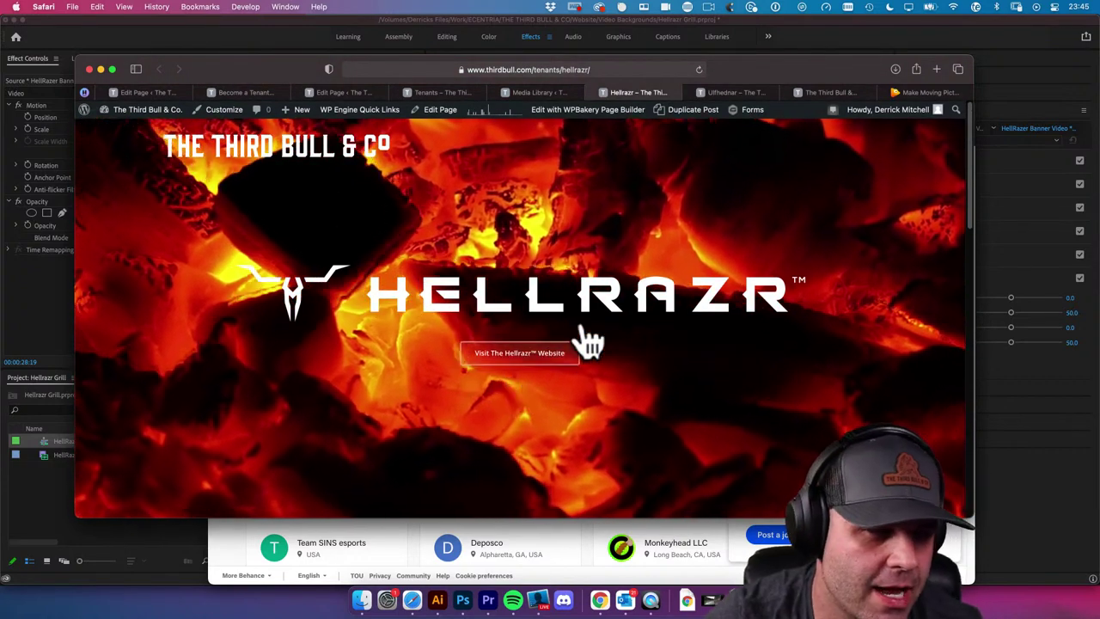
{"action": "scroll", "coordinate": [559, 399], "scroll_direction": "down", "scroll_amount": 2}
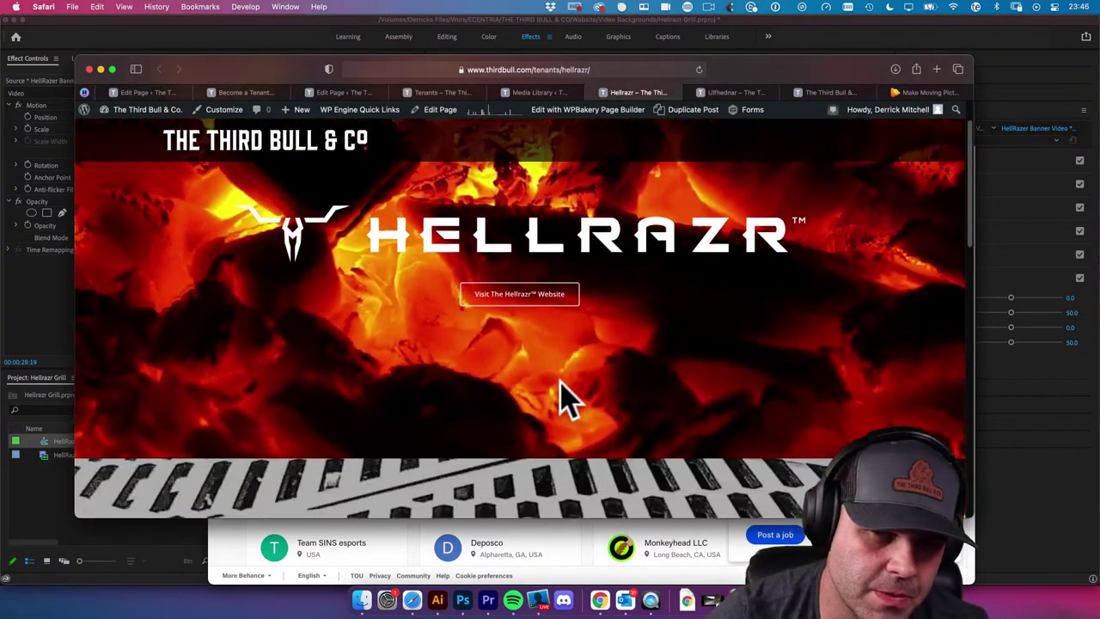
{"action": "scroll", "coordinate": [559, 399], "scroll_direction": "down", "scroll_amount": 5}
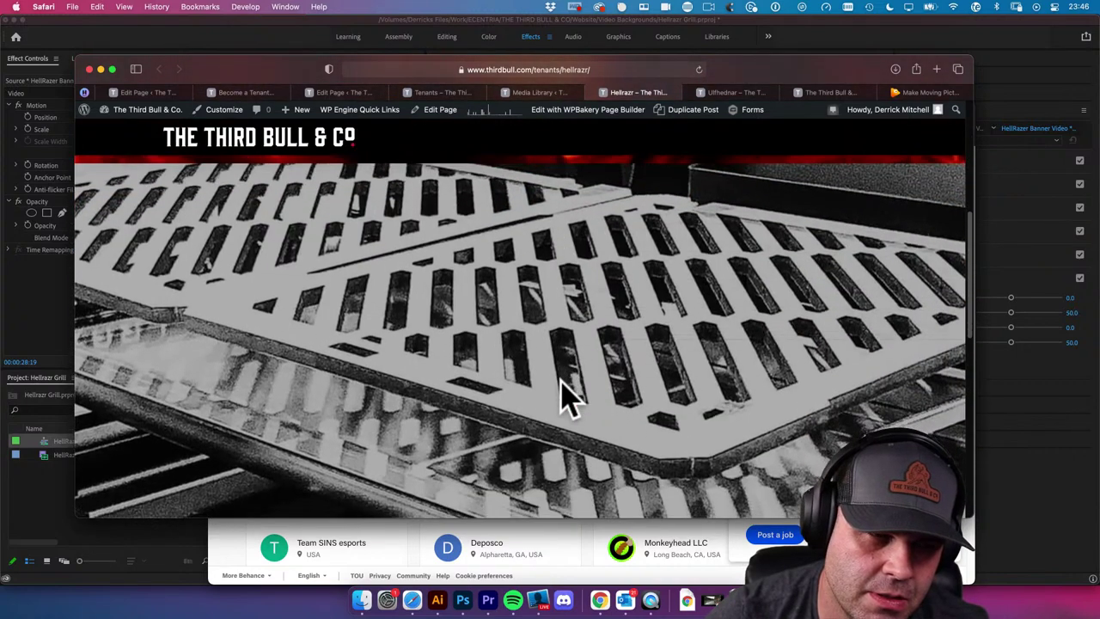
{"action": "scroll", "coordinate": [563, 397], "scroll_direction": "down", "scroll_amount": 3}
{"action": "scroll", "coordinate": [434, 331], "scroll_direction": "down", "scroll_amount": 3}
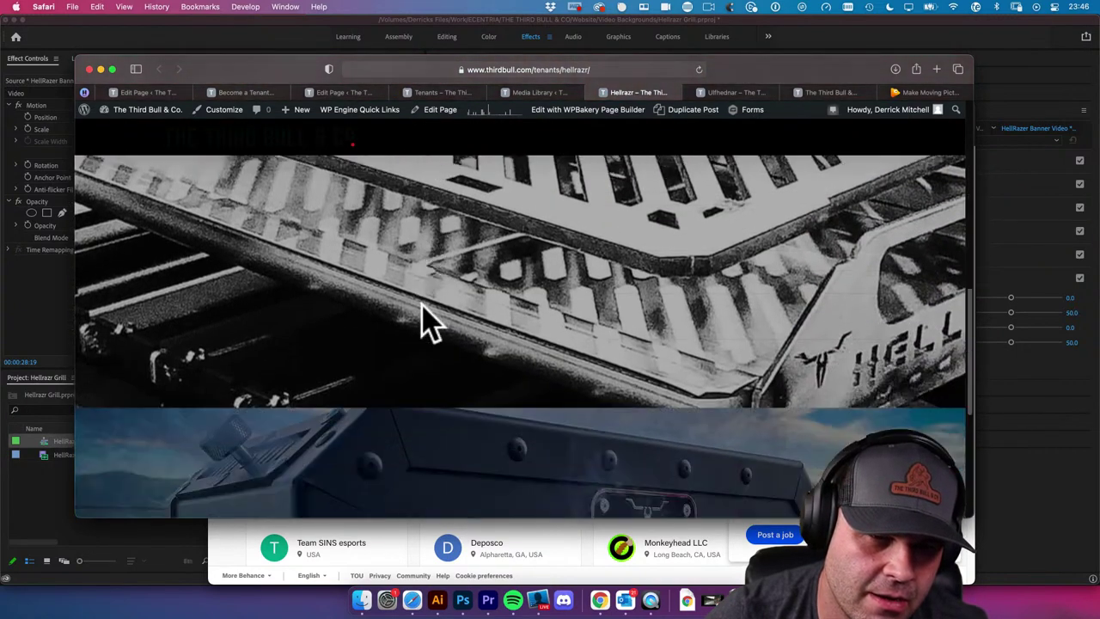
{"action": "scroll", "coordinate": [429, 322], "scroll_direction": "down", "scroll_amount": 5}
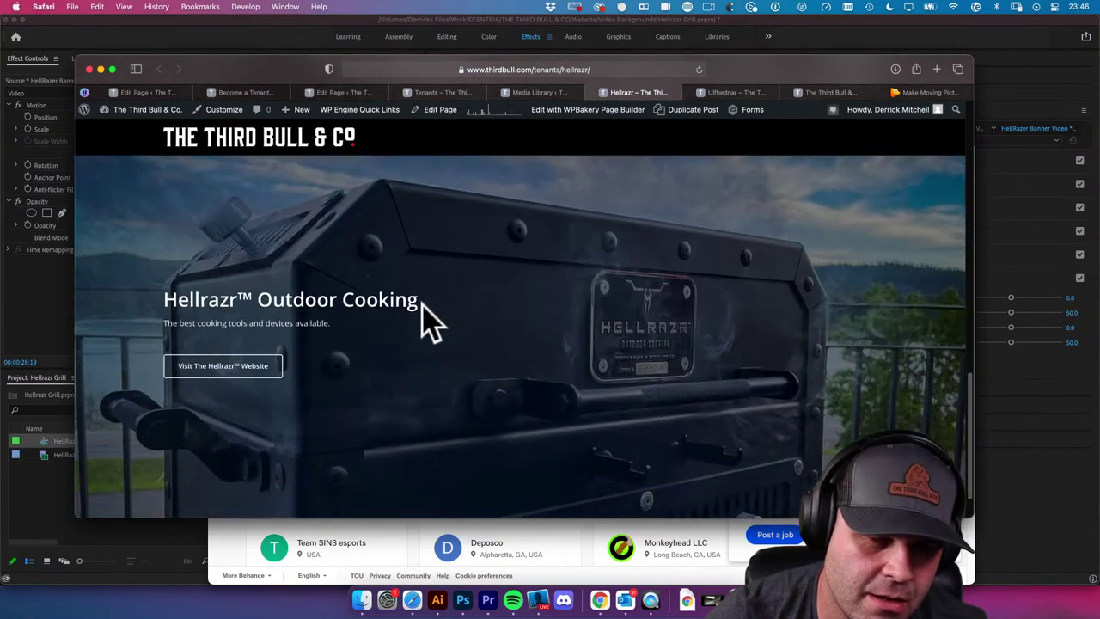
{"action": "scroll", "coordinate": [429, 322], "scroll_direction": "up", "scroll_amount": 2}
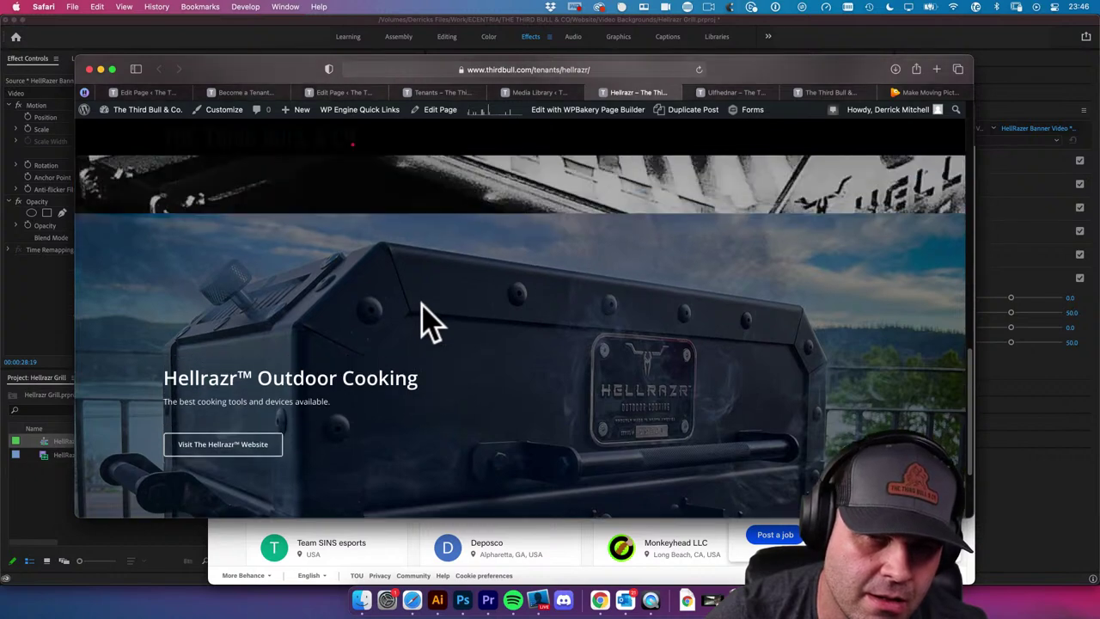
{"action": "scroll", "coordinate": [426, 322], "scroll_direction": "up", "scroll_amount": 5}
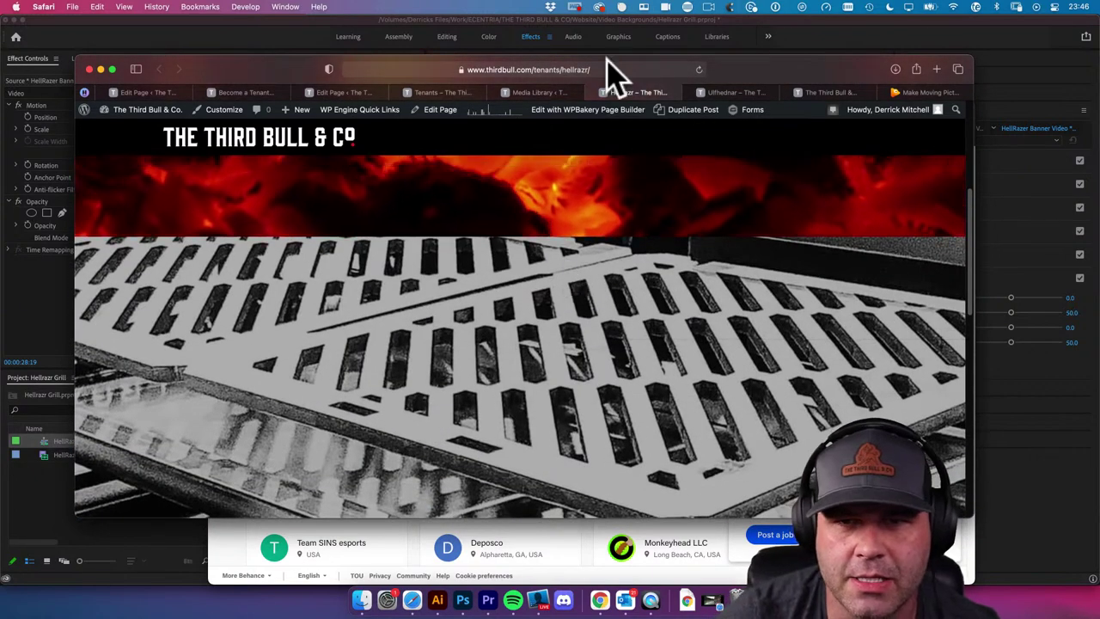
{"action": "left_click", "coordinate": [440, 109]}
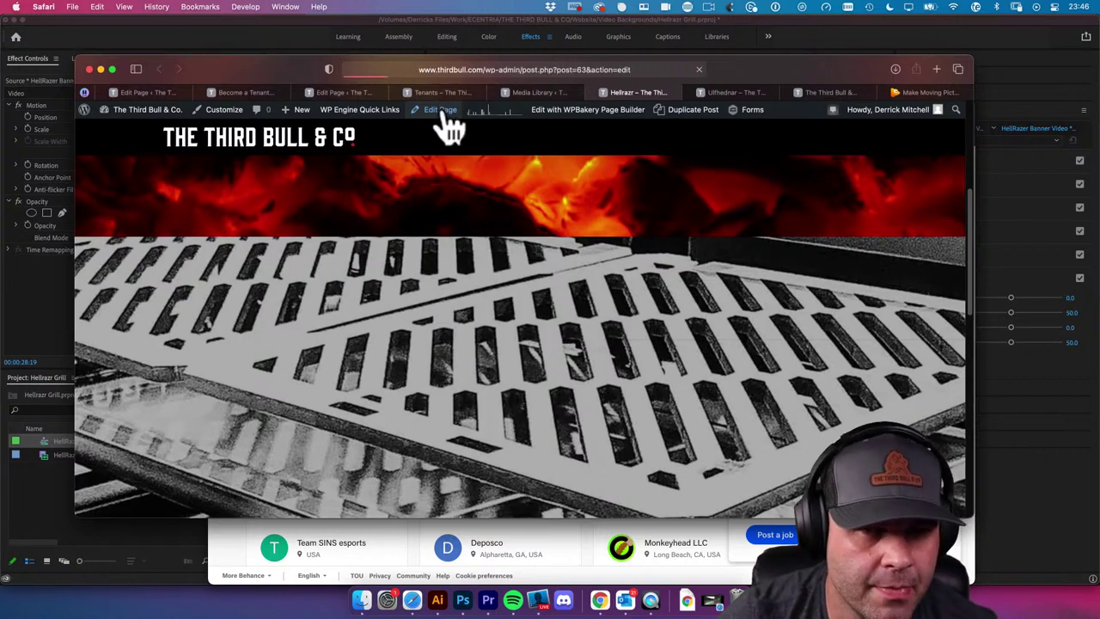
Drag the MP4, WebM and OGV HellRazer banner files from the exports folder into the Media Library
{"action": "left_click", "coordinate": [537, 93]}
{"action": "left_click", "coordinate": [942, 132]}
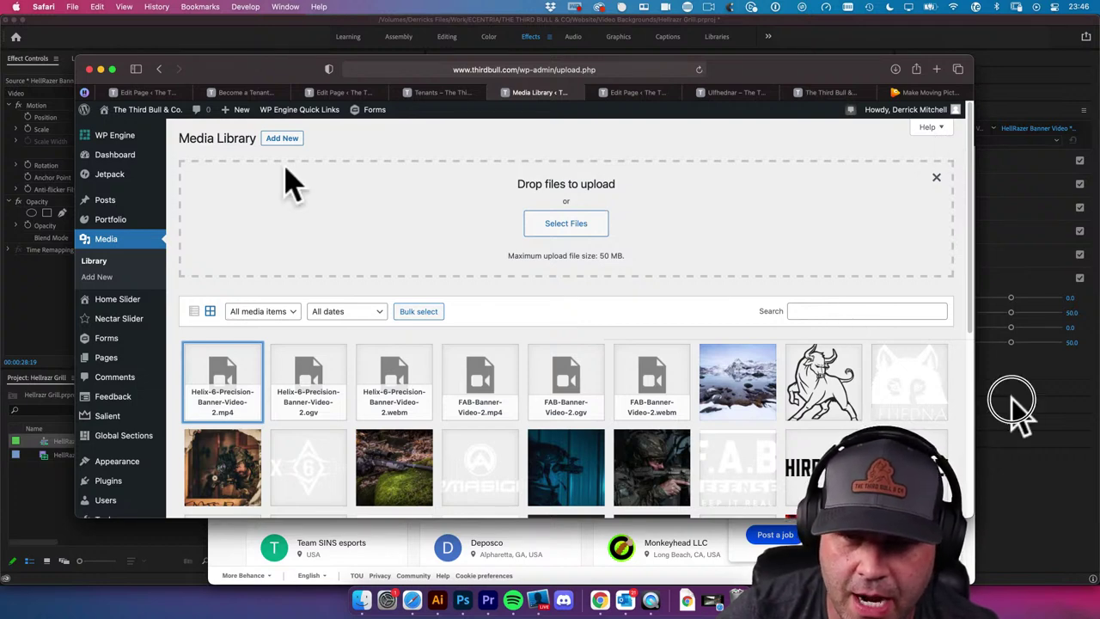
{"action": "key", "text": "super+Tab"}
{"action": "left_click_drag", "start_coordinate": [258, 156], "coordinate": [384, 365]}
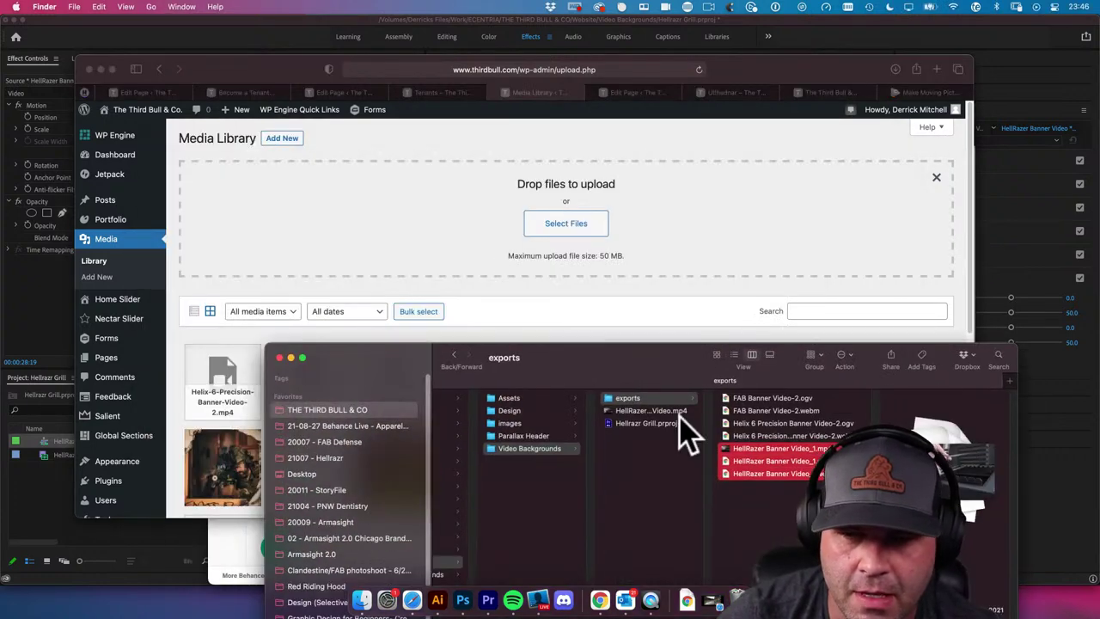
{"action": "left_click_drag", "start_coordinate": [792, 464], "coordinate": [650, 238]}
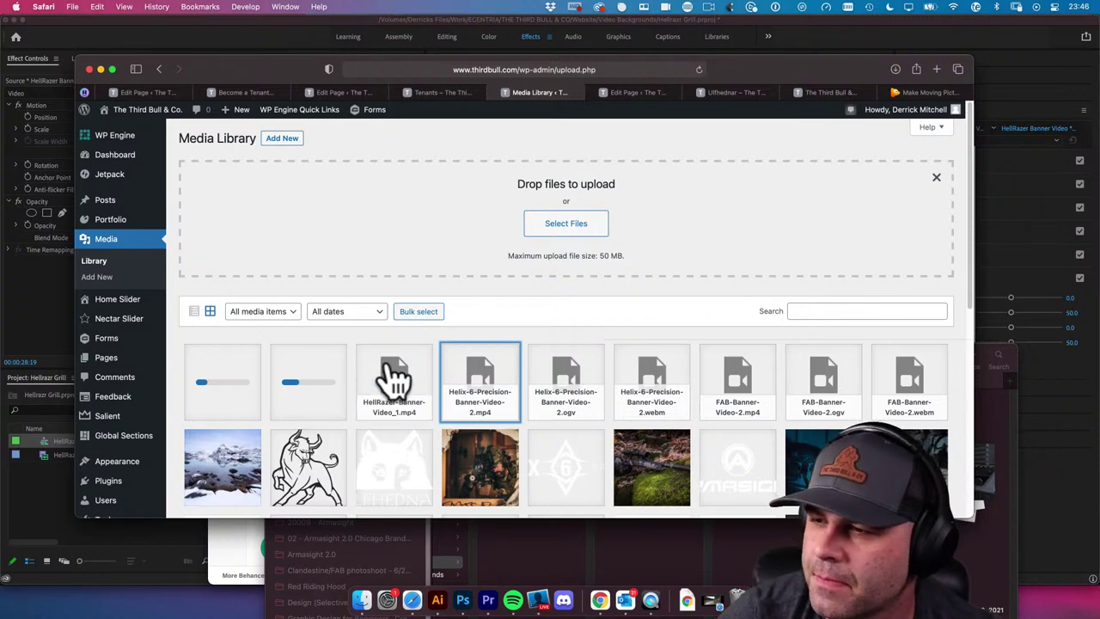
Wait for the HellRazer-Banner-Video_1 .webm, .ogv and .mp4 uploads to finish
{"action": "left_click", "coordinate": [760, 537]}
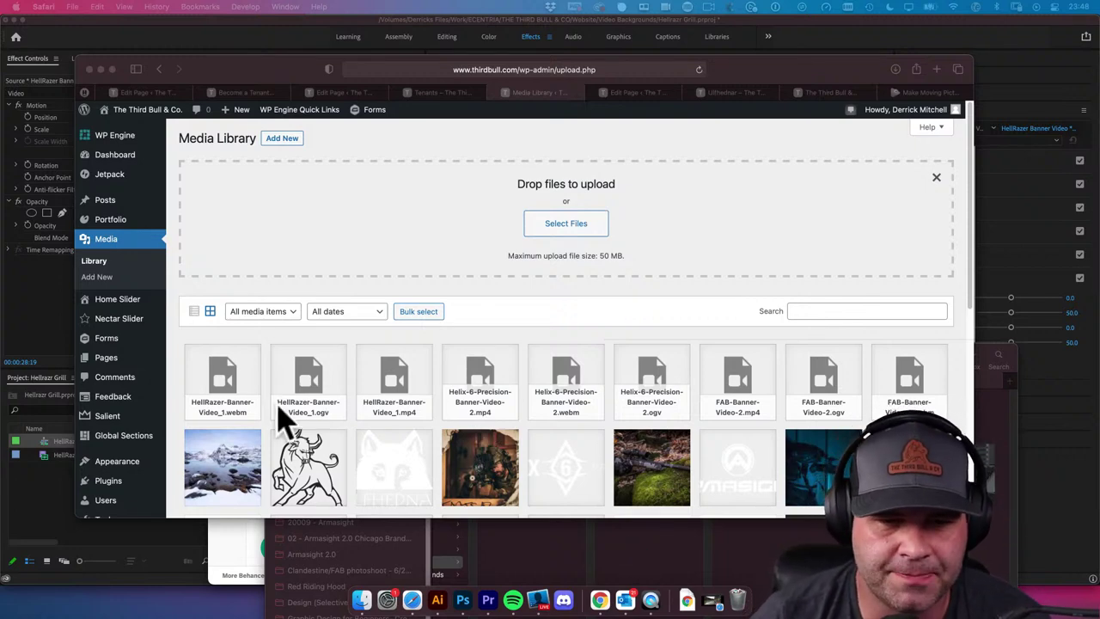
Copy the HellRazer-Banner-Video_1.mp4 file URL and go back to the Hellrazr page editor
{"action": "left_click", "coordinate": [396, 409]}
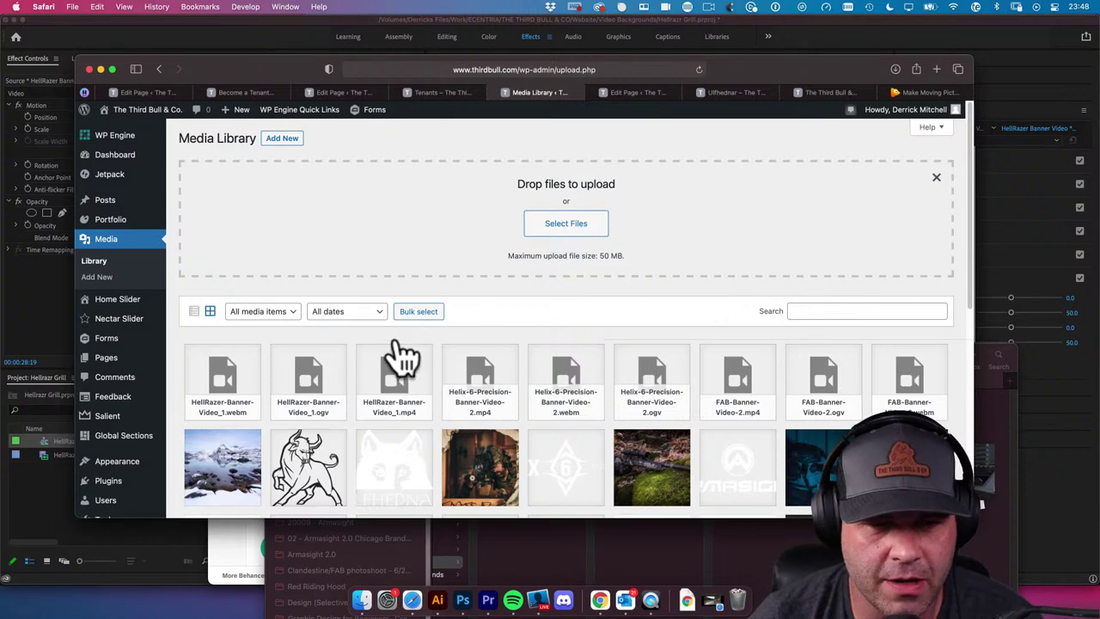
{"action": "left_click", "coordinate": [393, 407]}
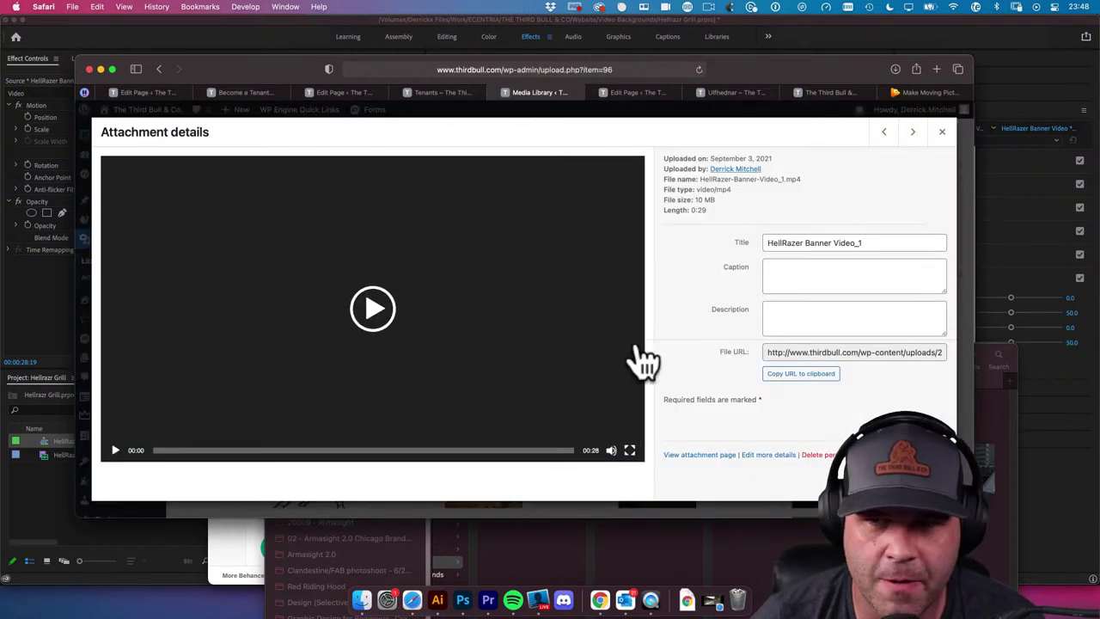
{"action": "left_click", "coordinate": [883, 137]}
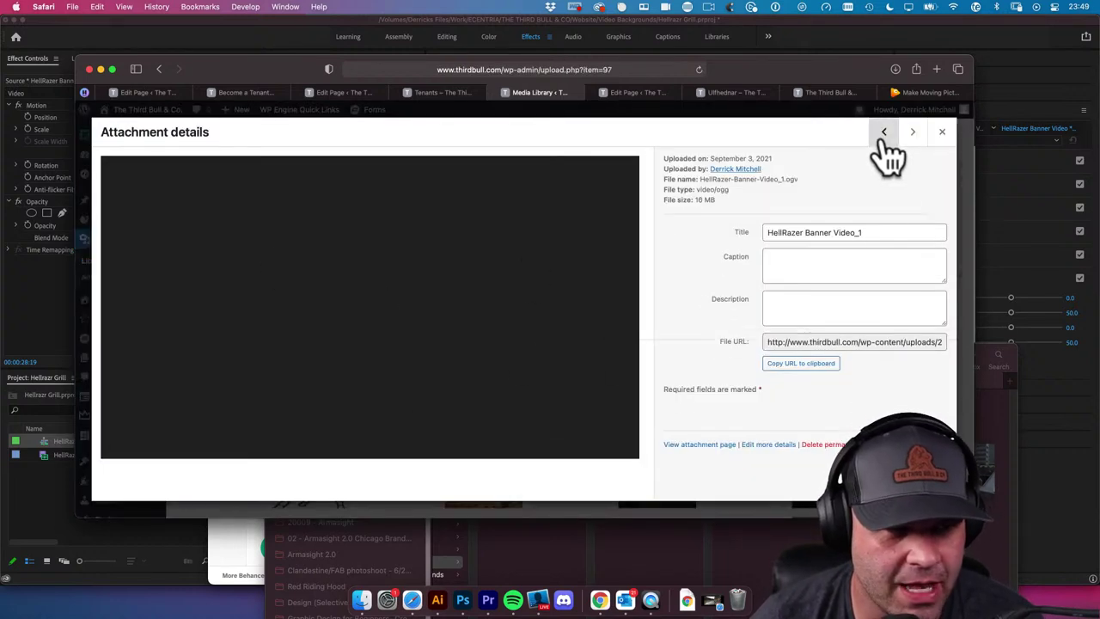
{"action": "left_click", "coordinate": [913, 136]}
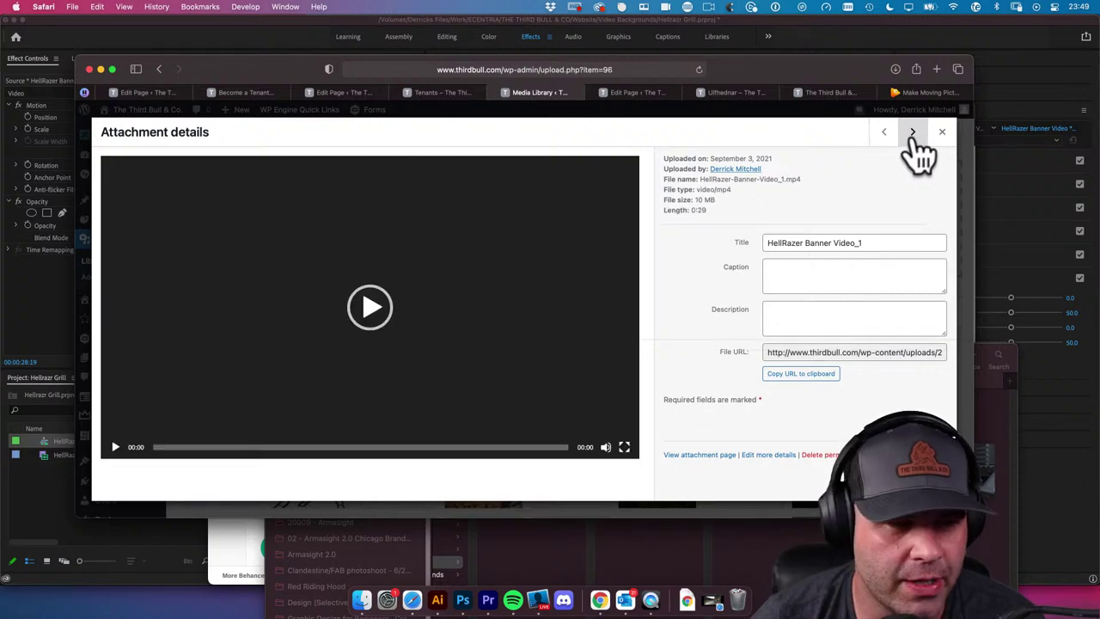
{"action": "left_click", "coordinate": [805, 379]}
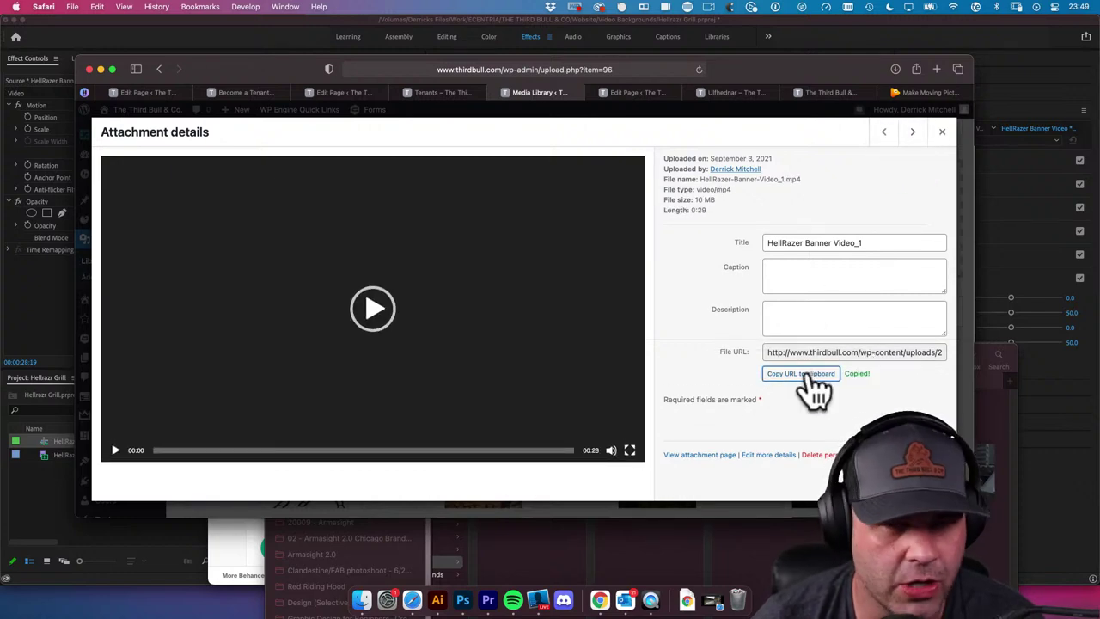
{"action": "left_click", "coordinate": [659, 93]}
Remove the Hellrazr row's background image and enable a video background instead
{"action": "scroll", "coordinate": [661, 287], "scroll_direction": "down", "scroll_amount": 1}
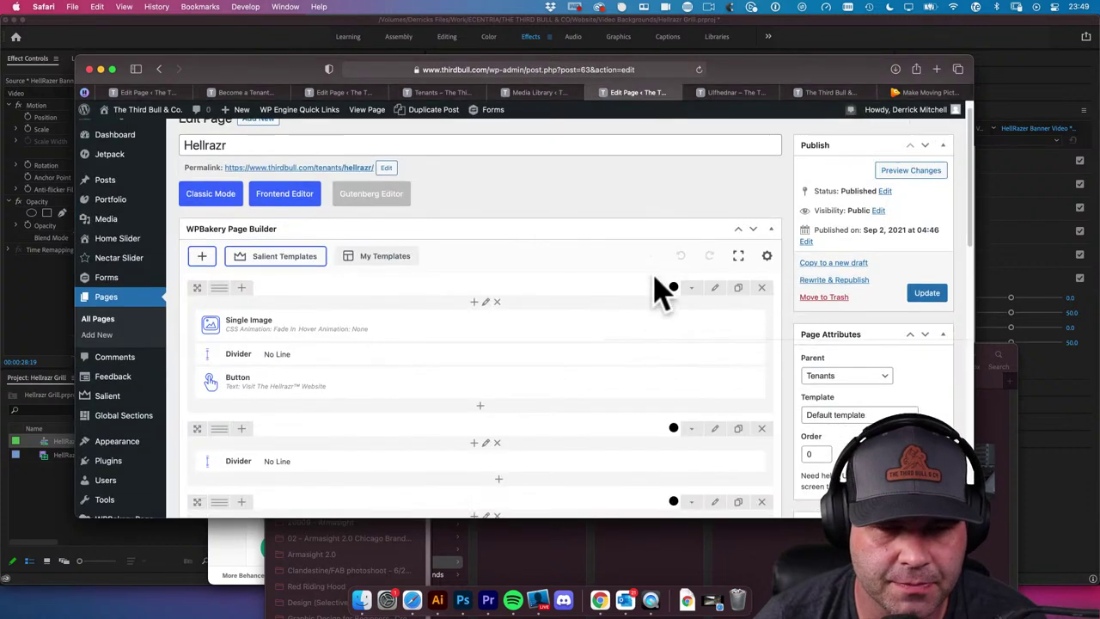
{"action": "scroll", "coordinate": [658, 290], "scroll_direction": "down", "scroll_amount": 5}
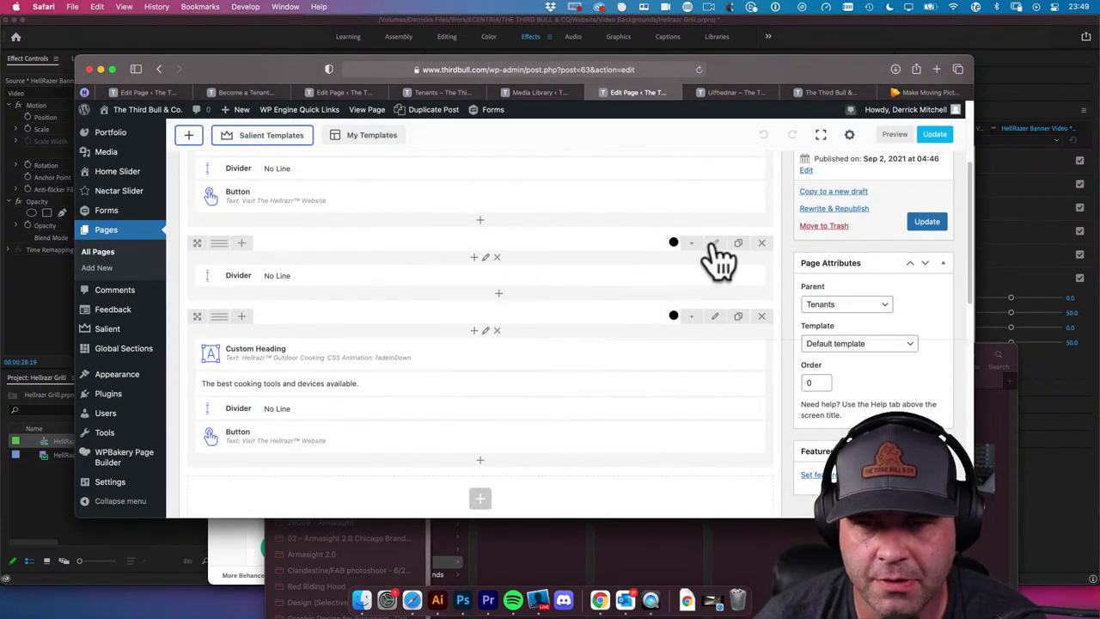
{"action": "left_click", "coordinate": [714, 244]}
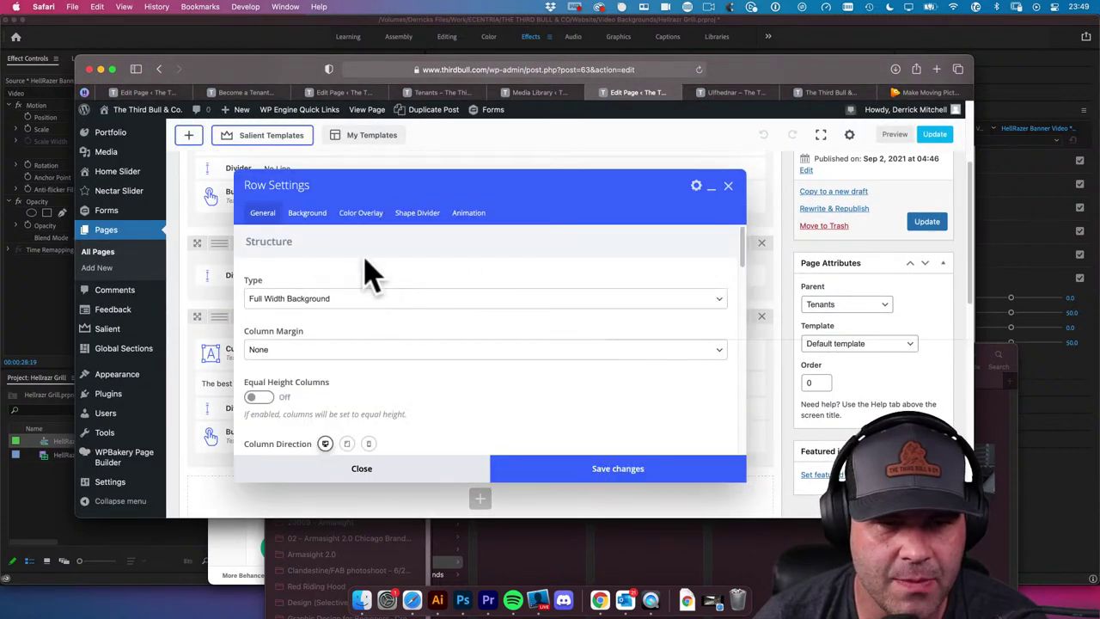
{"action": "left_click", "coordinate": [300, 213]}
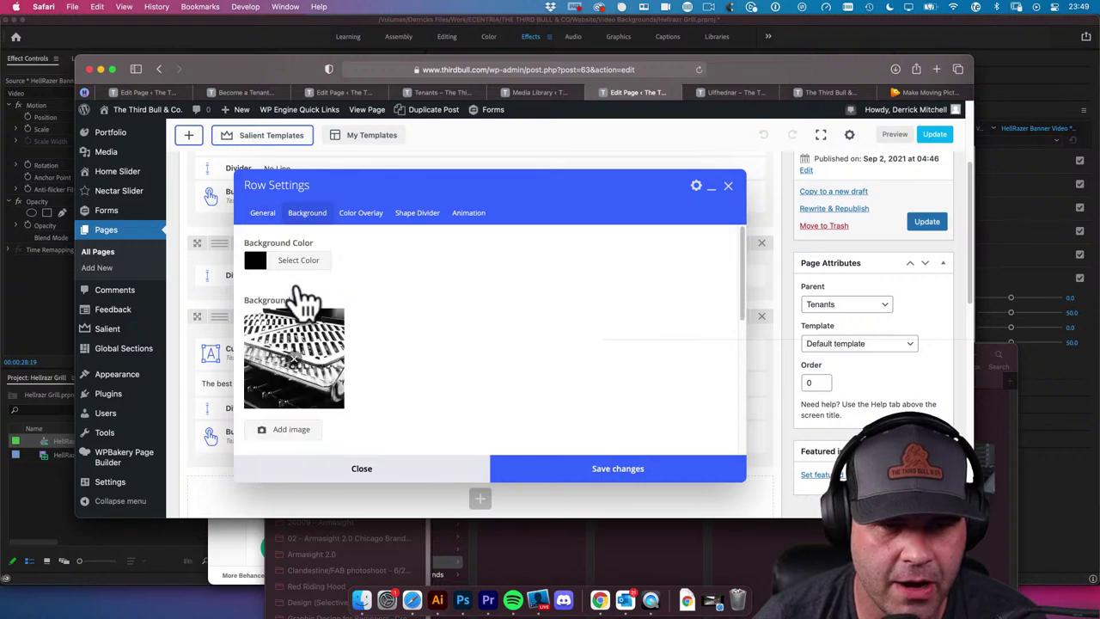
{"action": "left_click", "coordinate": [301, 368]}
{"action": "scroll", "coordinate": [296, 365], "scroll_direction": "down", "scroll_amount": 2}
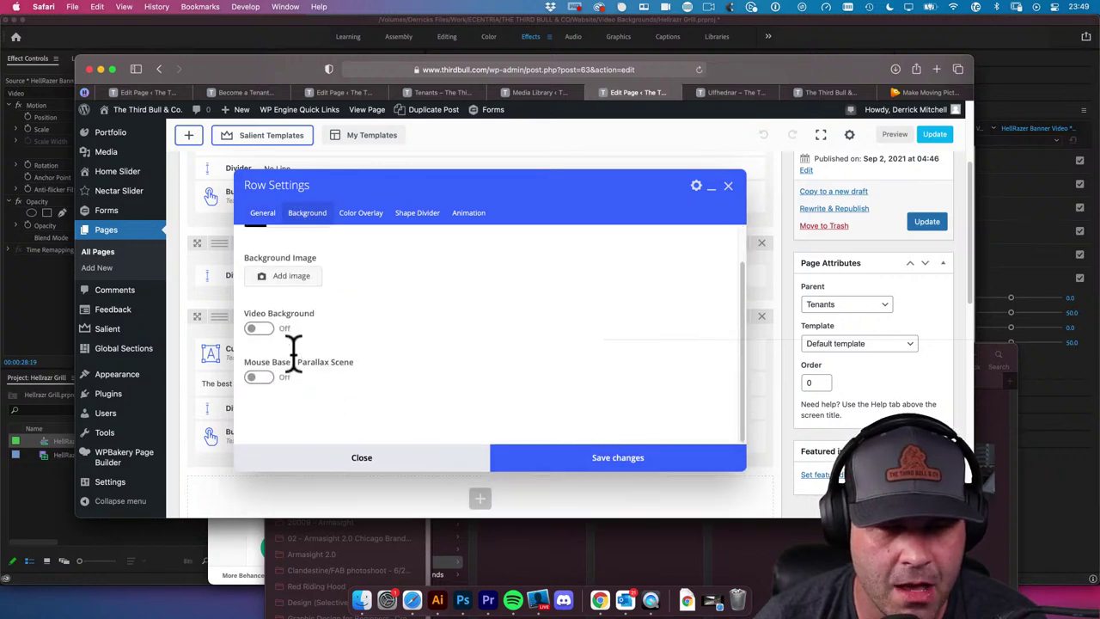
{"action": "left_click", "coordinate": [257, 330]}
{"action": "scroll", "coordinate": [331, 355], "scroll_direction": "down", "scroll_amount": 1}
{"action": "scroll", "coordinate": [344, 348], "scroll_direction": "down", "scroll_amount": 4}
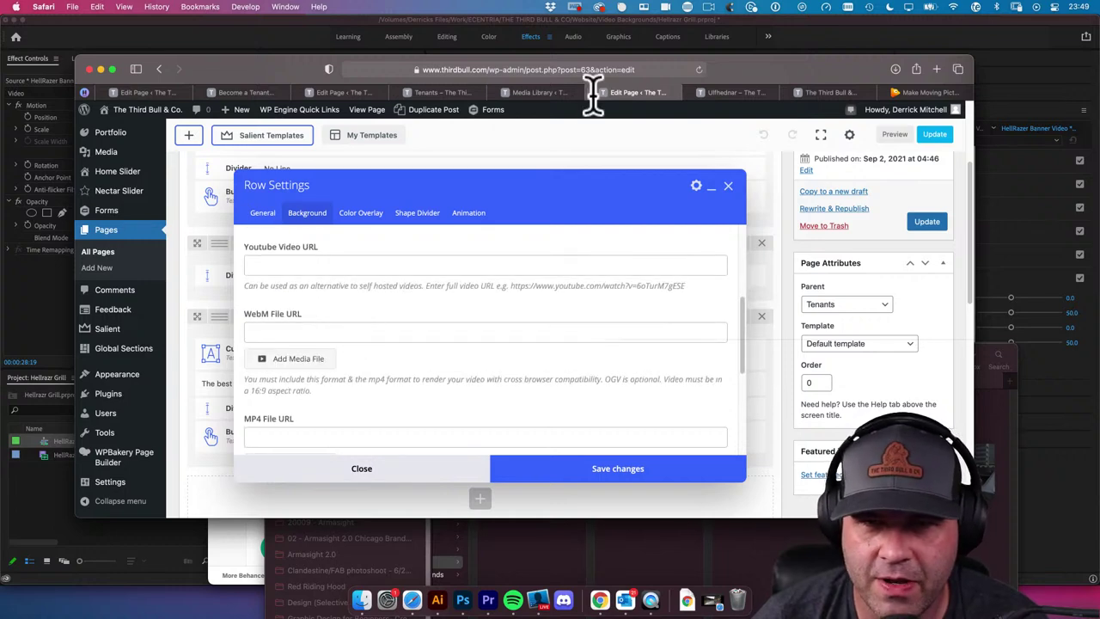
Paste the MP4 video URL into the MP4 field and clear the wrongly filled WebM field
{"action": "left_click", "coordinate": [563, 95]}
{"action": "left_click", "coordinate": [633, 94]}
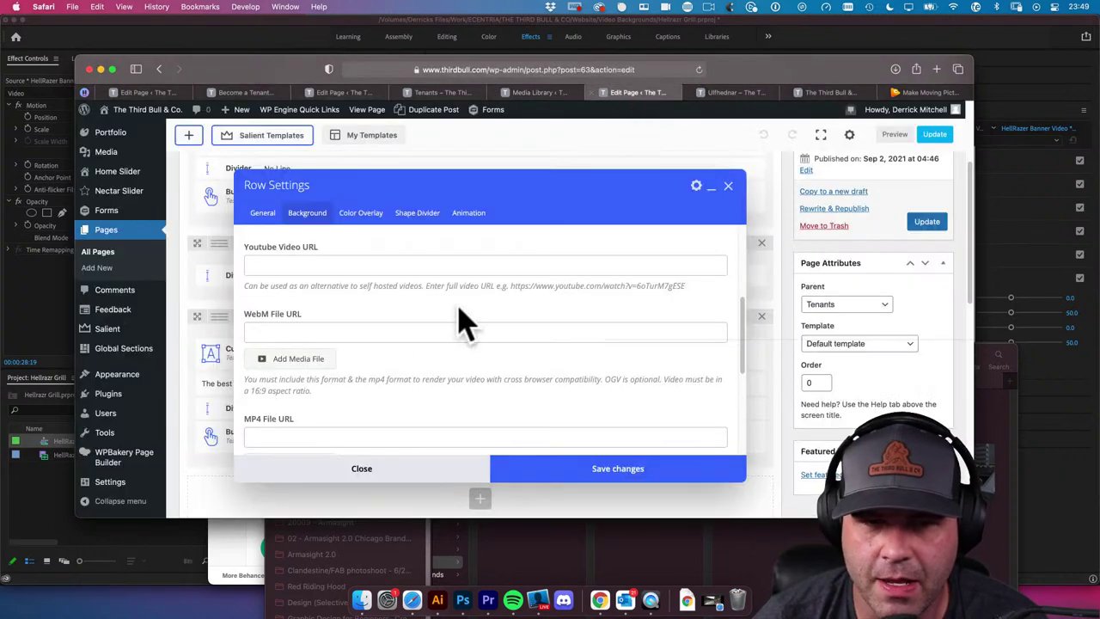
{"action": "left_click", "coordinate": [393, 332]}
{"action": "key", "text": "super+v"}
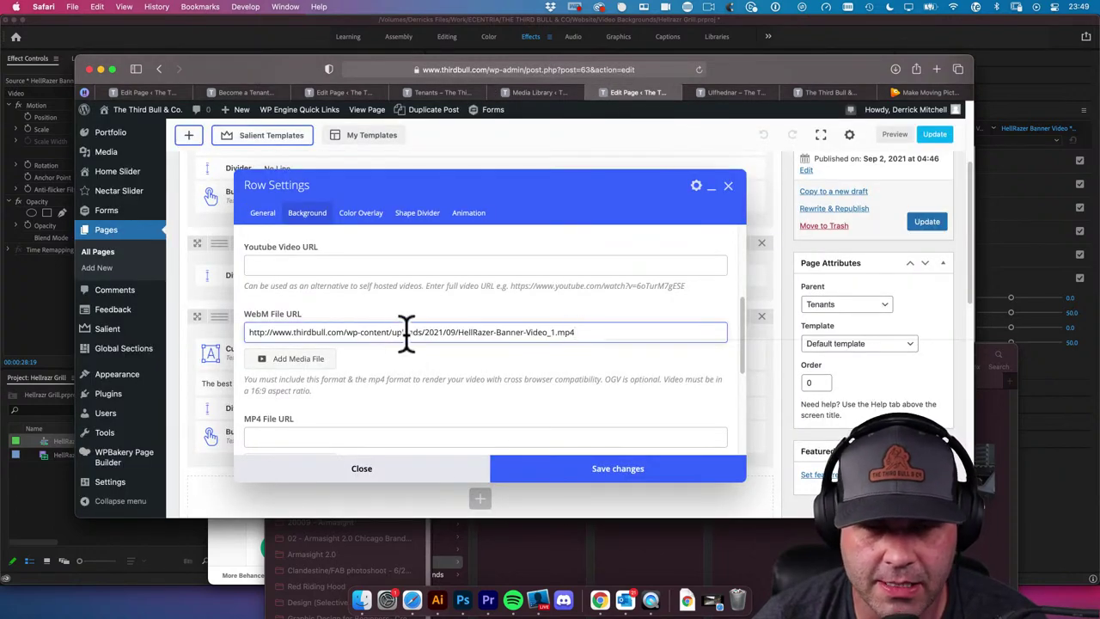
{"action": "scroll", "coordinate": [385, 331], "scroll_direction": "down", "scroll_amount": 1}
{"action": "left_click", "coordinate": [353, 391]}
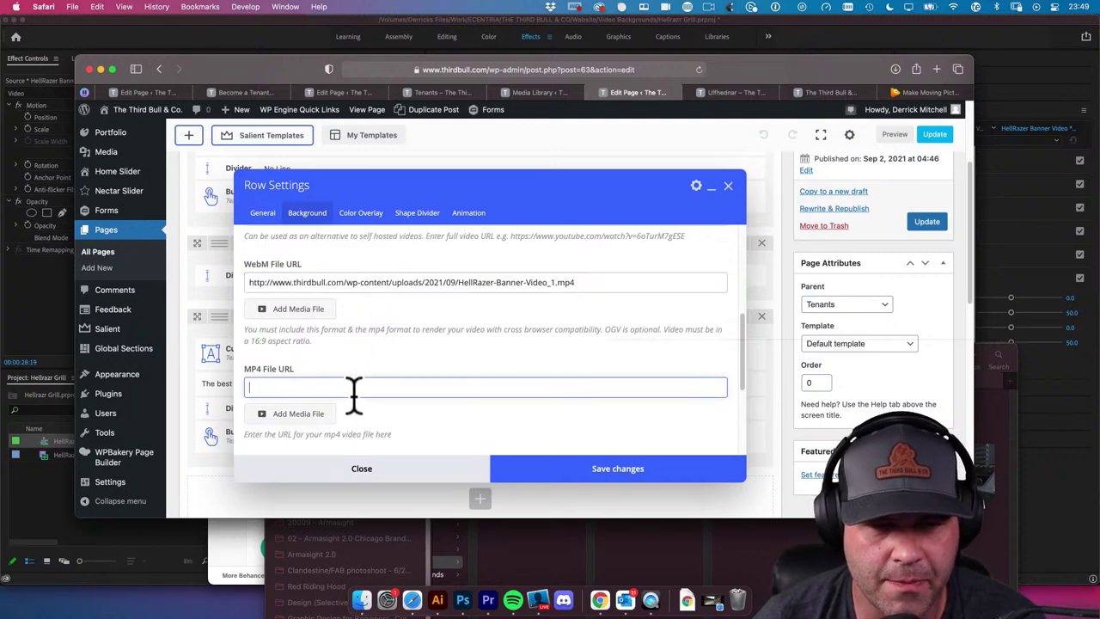
{"action": "key", "text": "super+v"}
{"action": "left_click", "coordinate": [524, 282]}
{"action": "key", "text": "super+a"}
{"action": "key", "text": "BackSpace"}
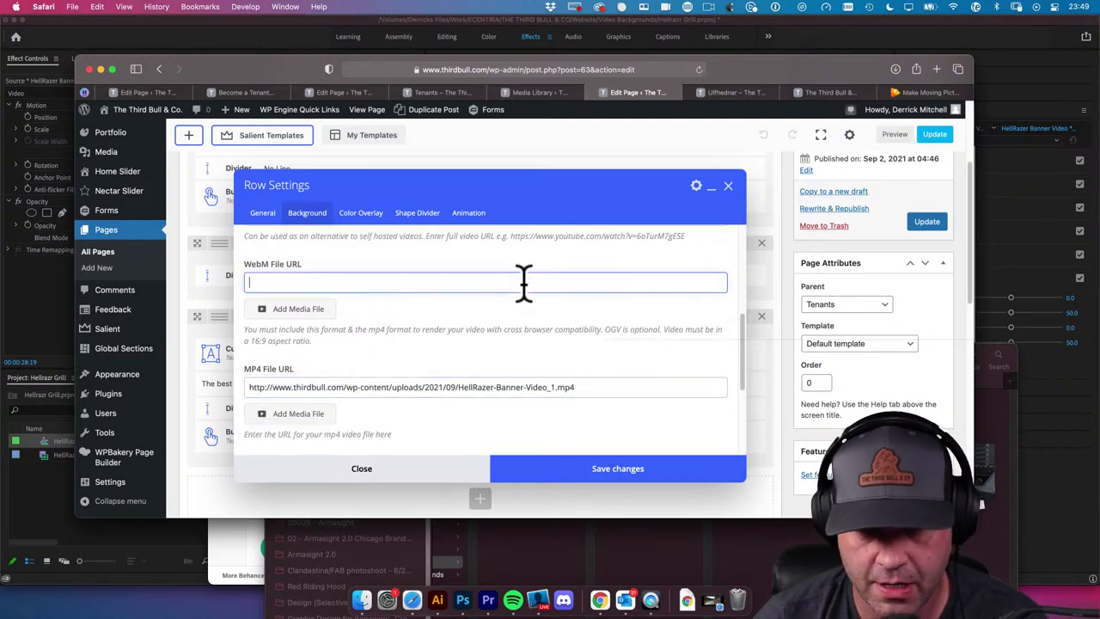
Open the Media Library in a new tab and copy the HellRazer OGV video's file URL
{"action": "left_click", "coordinate": [543, 93]}
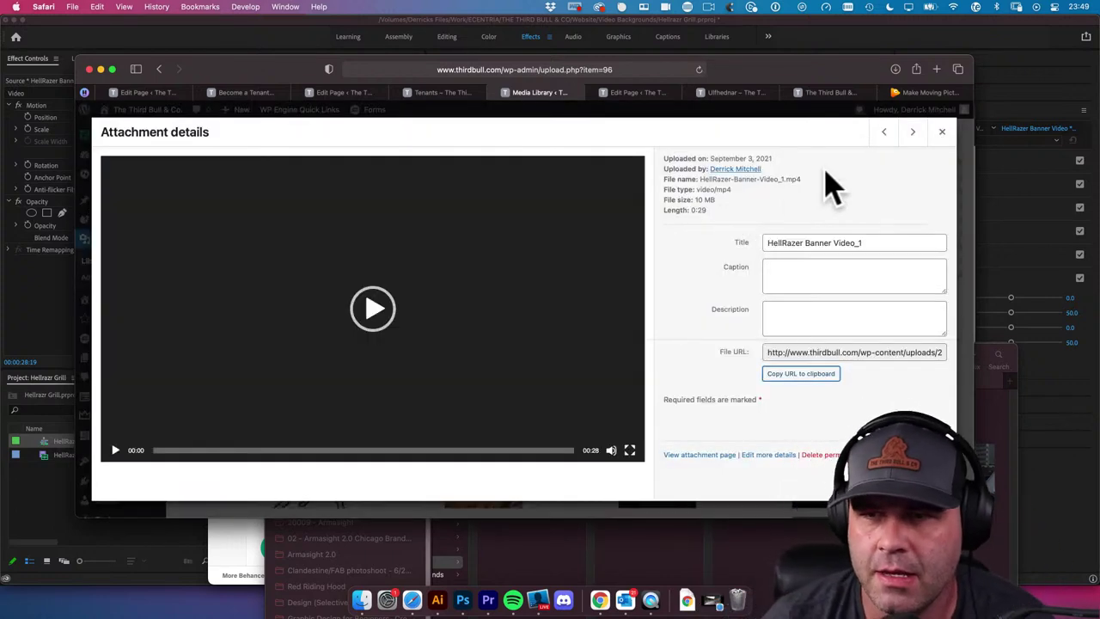
{"action": "left_click", "coordinate": [637, 94]}
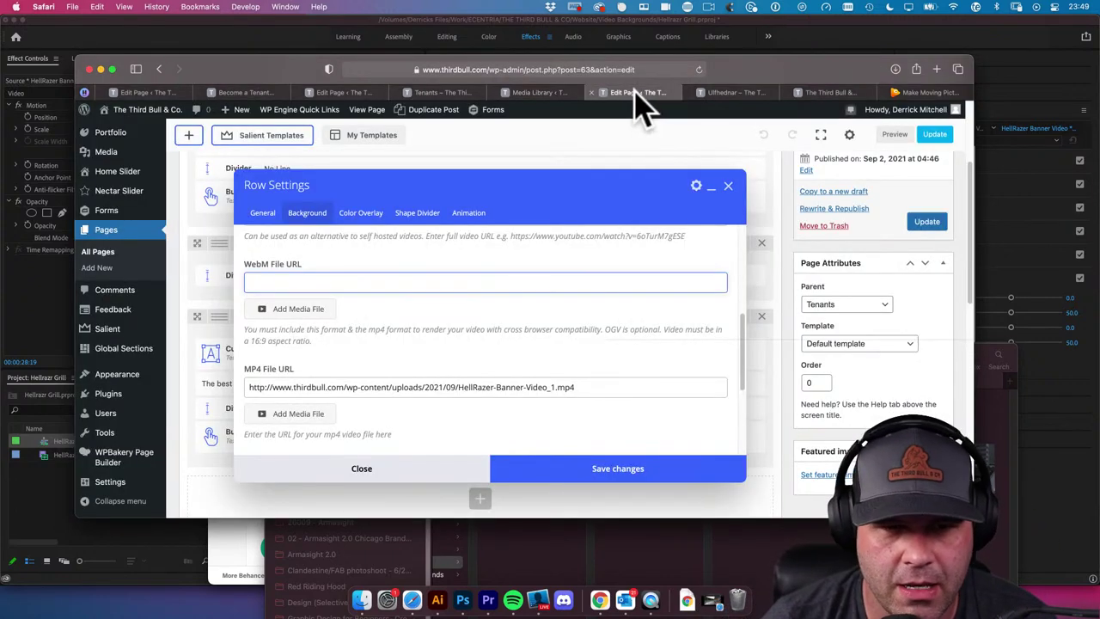
{"action": "left_click", "coordinate": [539, 92]}
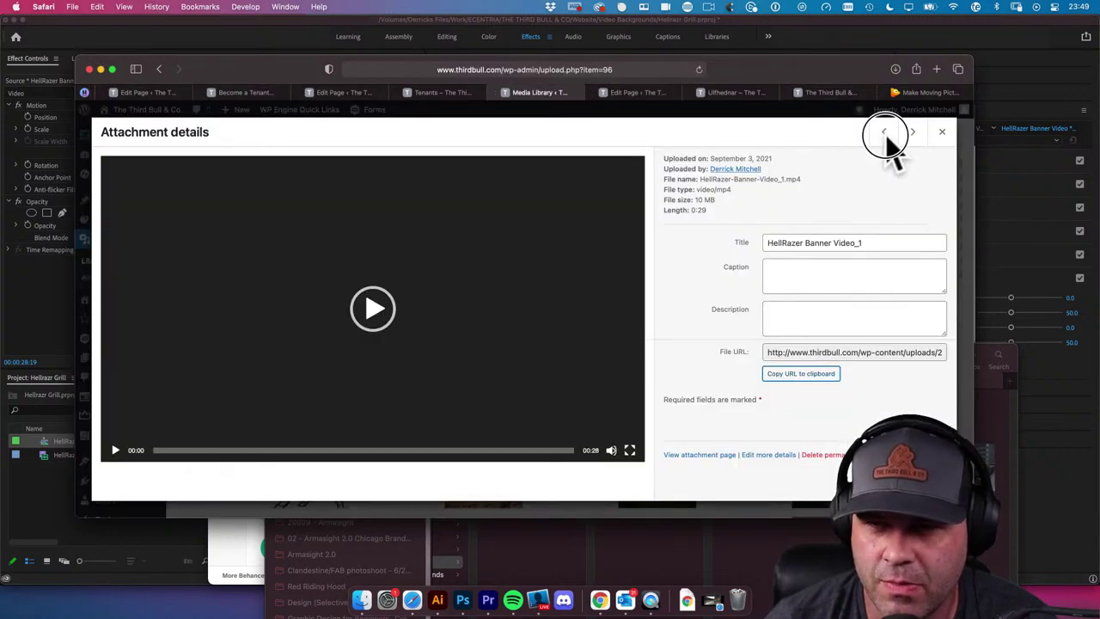
{"action": "left_click", "coordinate": [884, 133]}
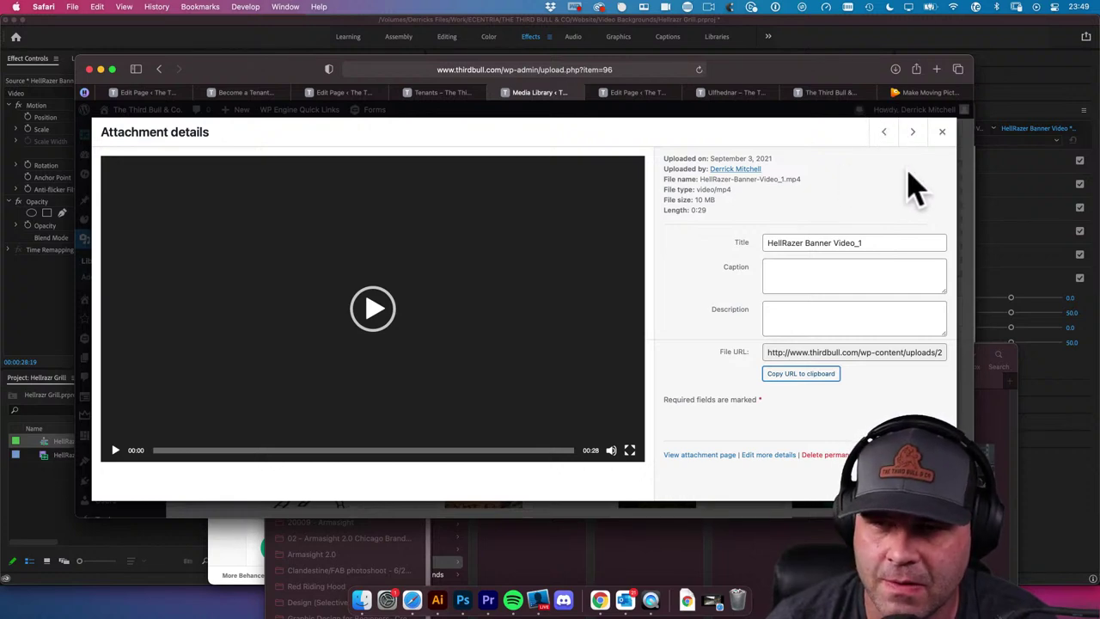
{"action": "left_click", "coordinate": [501, 92]}
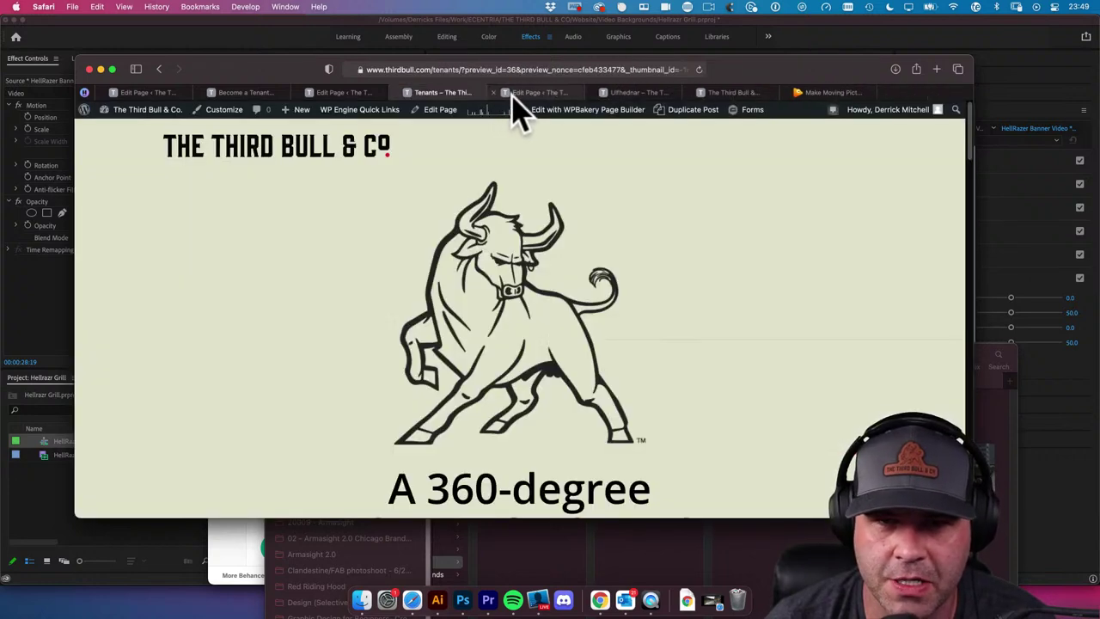
{"action": "left_click", "coordinate": [128, 112], "text": "super"}
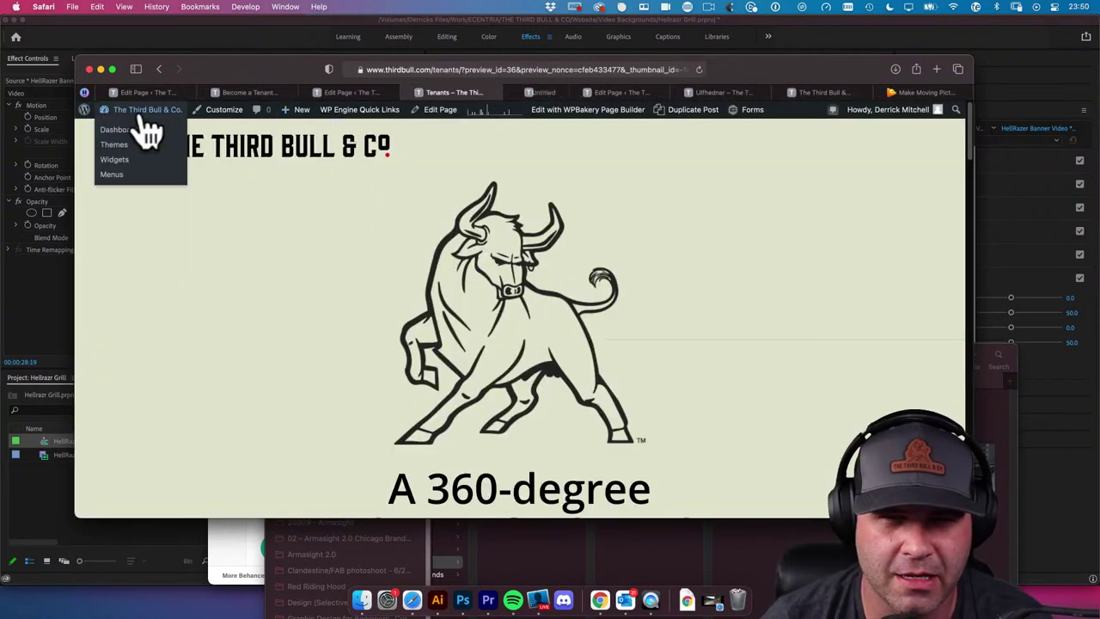
{"action": "left_click", "coordinate": [528, 93]}
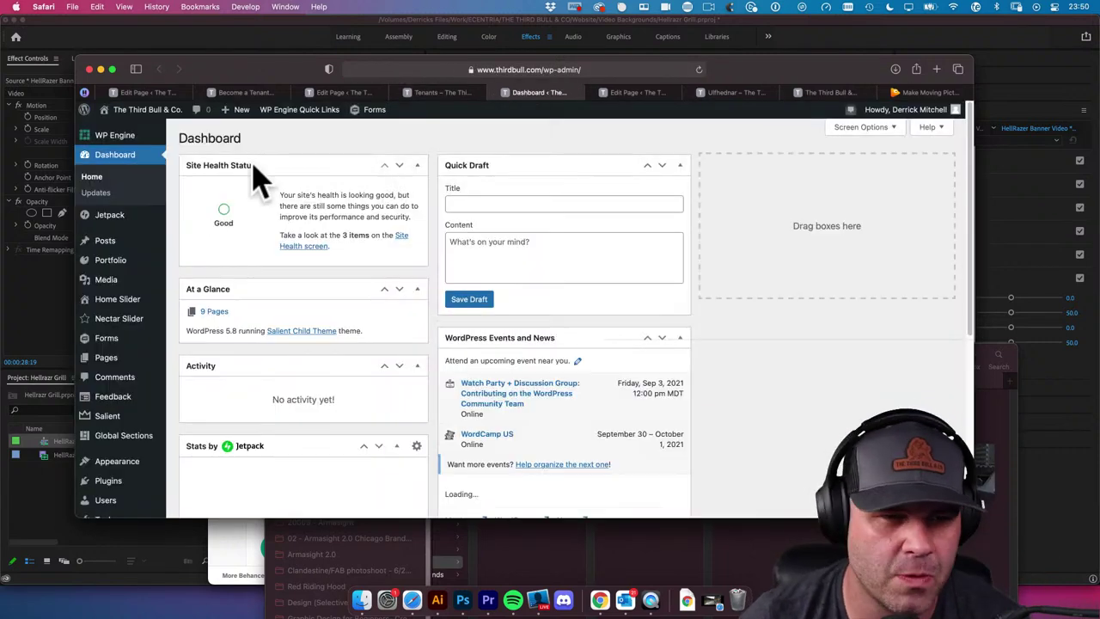
{"action": "left_click", "coordinate": [108, 281]}
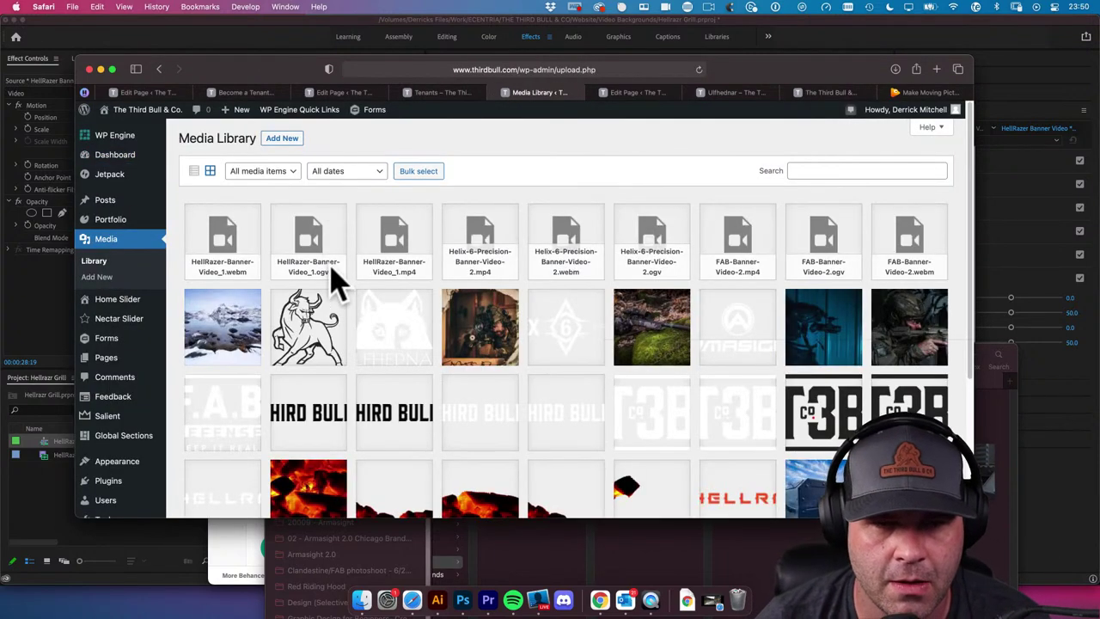
{"action": "left_click", "coordinate": [333, 277]}
{"action": "left_click", "coordinate": [782, 365]}
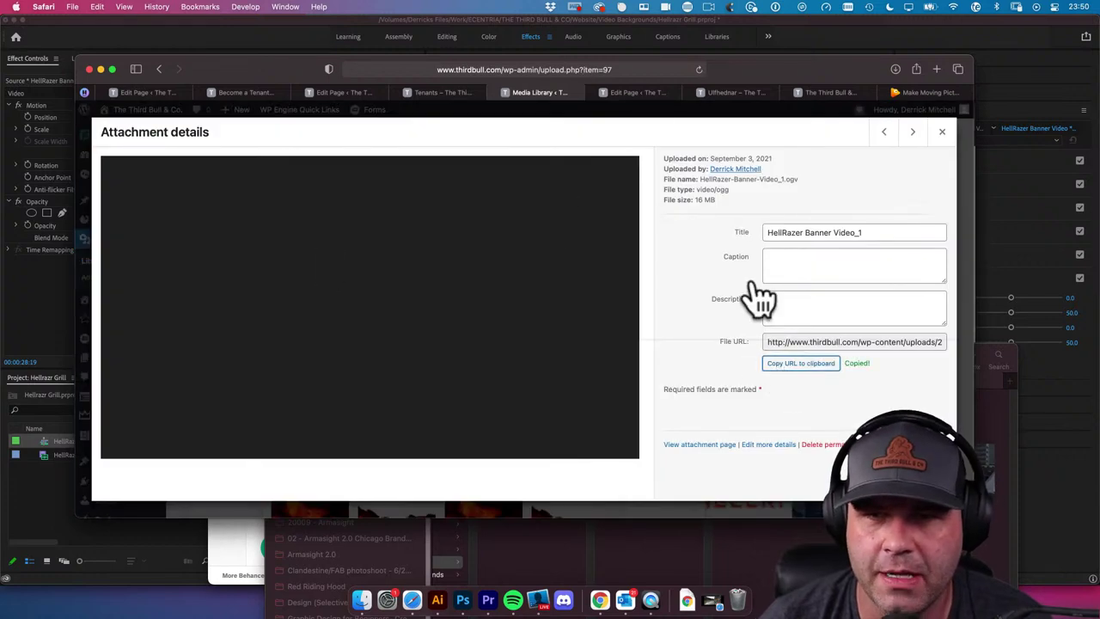
Paste the .ogv file URL into the row's OGV video URL field
{"action": "left_click", "coordinate": [640, 92]}
{"action": "scroll", "coordinate": [516, 275], "scroll_direction": "down", "scroll_amount": 1}
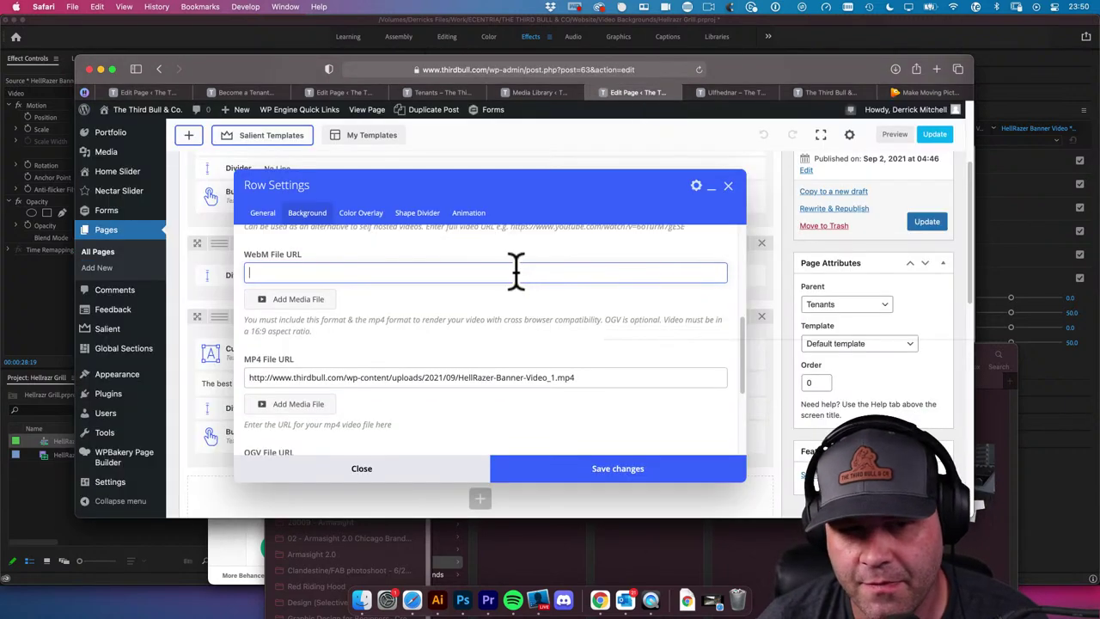
{"action": "scroll", "coordinate": [513, 269], "scroll_direction": "up", "scroll_amount": 2}
{"action": "scroll", "coordinate": [473, 270], "scroll_direction": "down", "scroll_amount": 4}
{"action": "scroll", "coordinate": [430, 309], "scroll_direction": "down", "scroll_amount": 1}
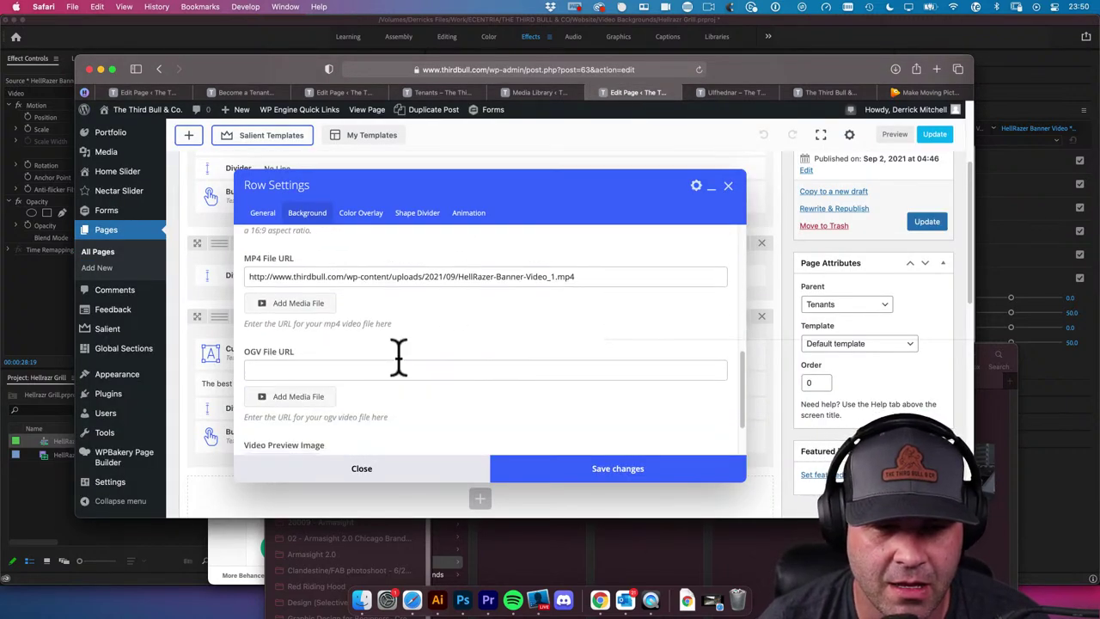
{"action": "left_click", "coordinate": [391, 370]}
{"action": "key", "text": "super+v"}
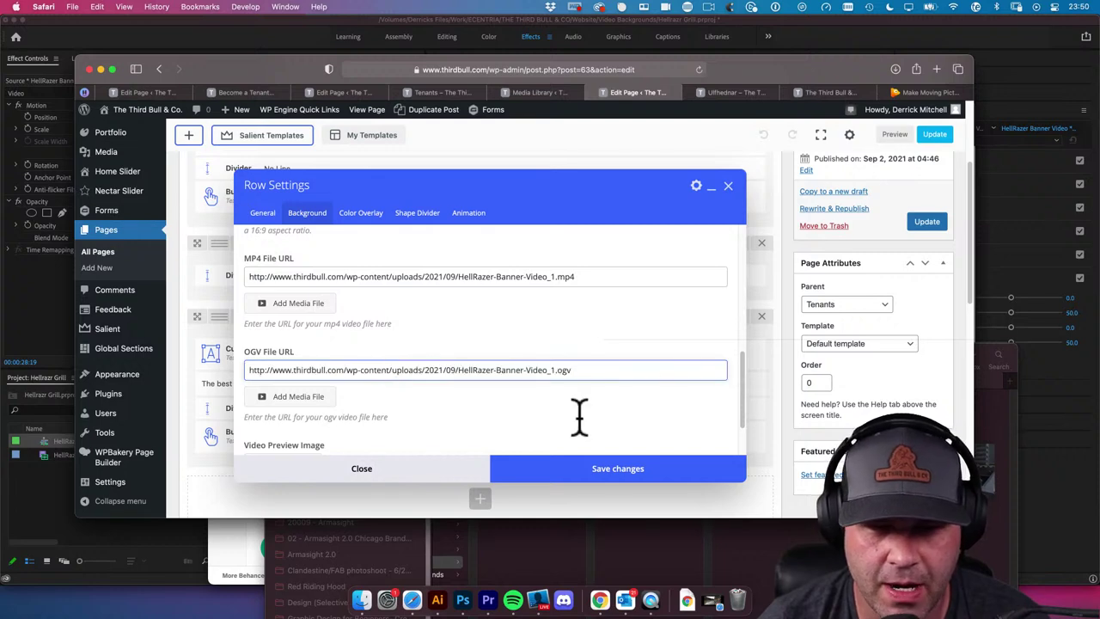
{"action": "scroll", "coordinate": [593, 421], "scroll_direction": "up", "scroll_amount": 3}
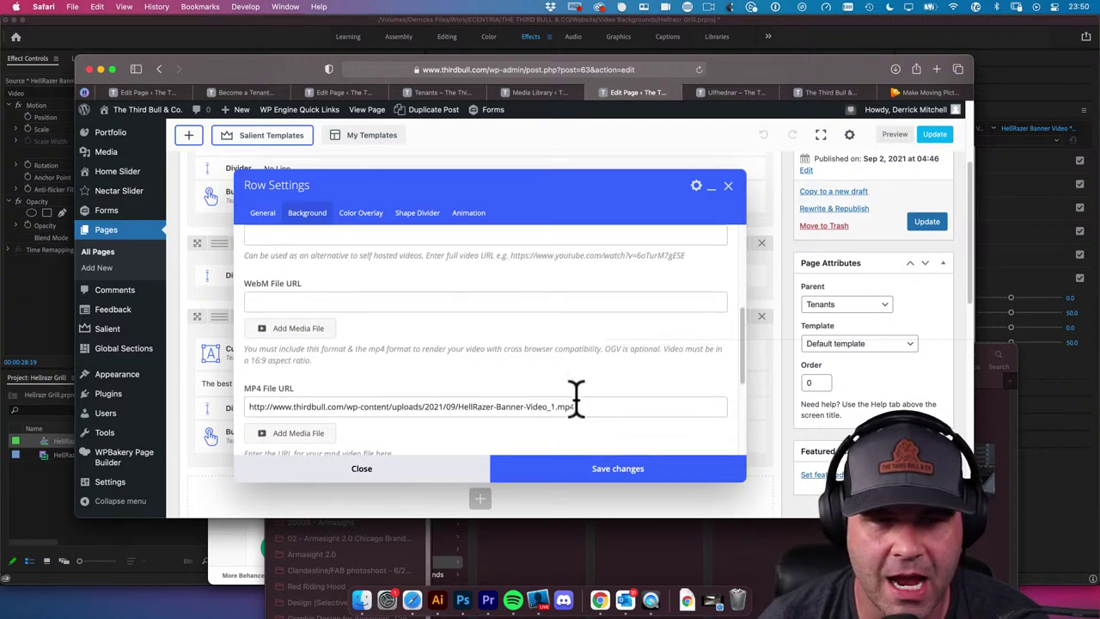
Copy the WebM version's file URL from the Media Library into the WebM video URL field
{"action": "left_click", "coordinate": [542, 93]}
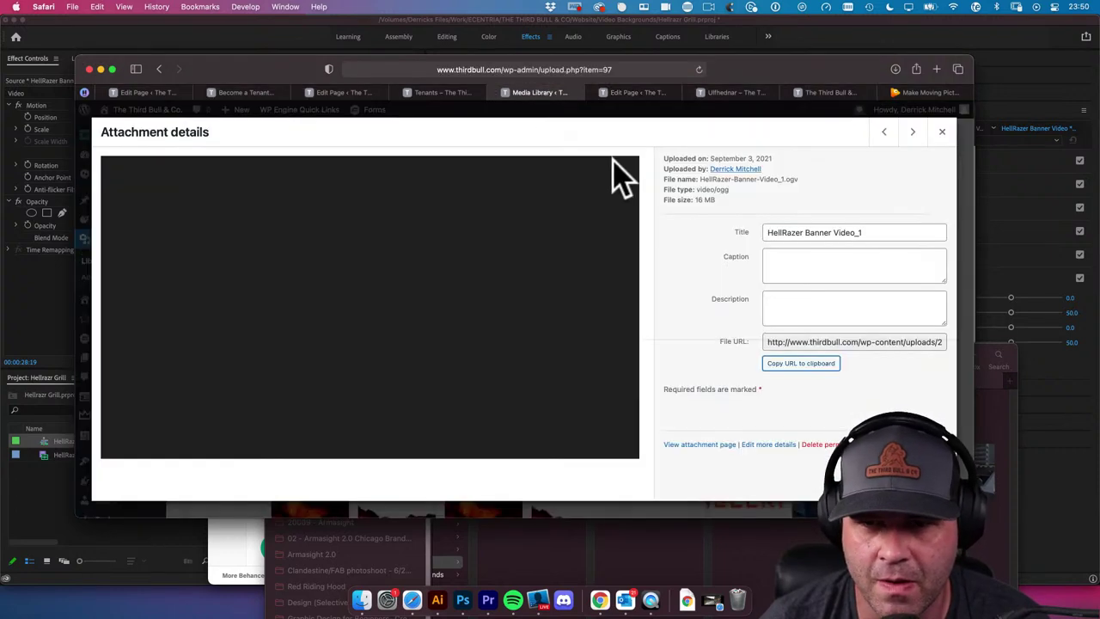
{"action": "left_click", "coordinate": [883, 133]}
{"action": "left_click", "coordinate": [803, 373]}
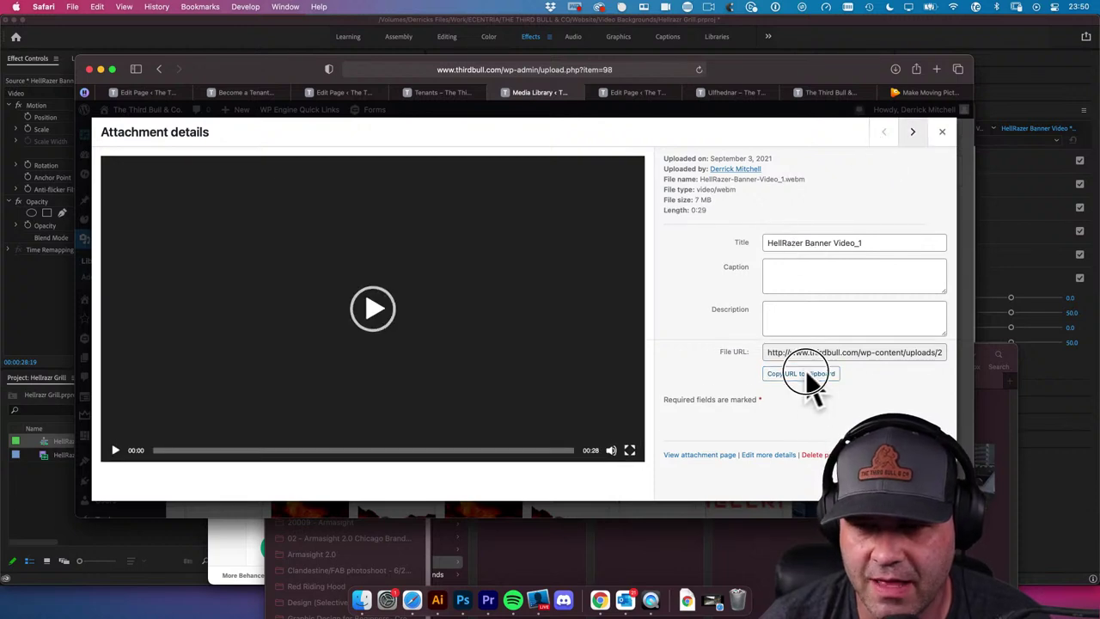
{"action": "left_click", "coordinate": [641, 92]}
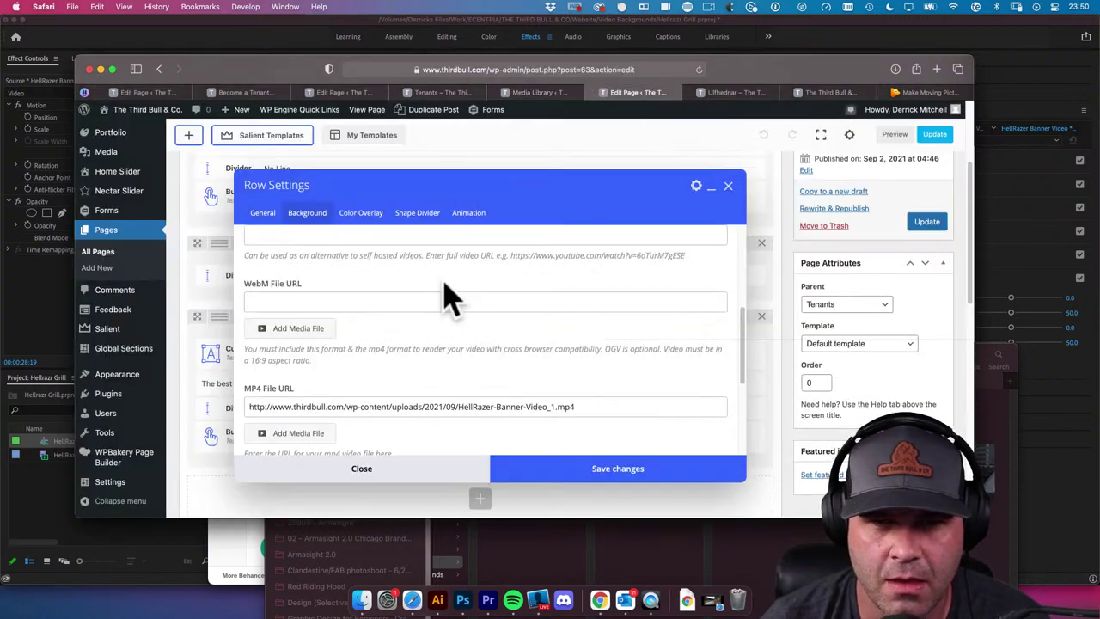
{"action": "left_click", "coordinate": [397, 302]}
{"action": "key", "text": "super+v"}
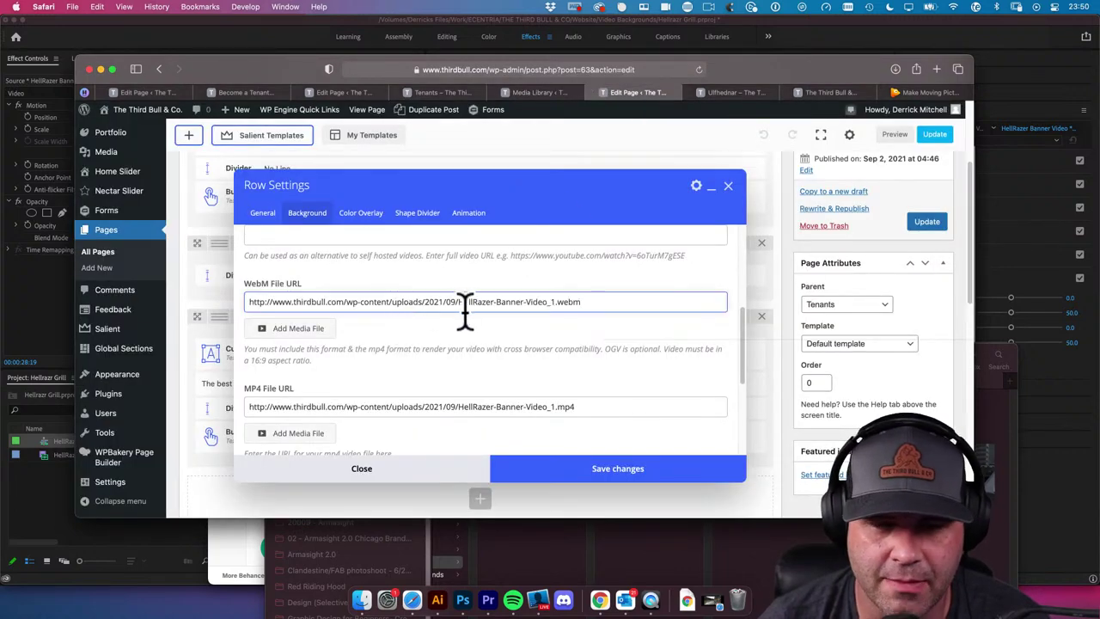
{"action": "scroll", "coordinate": [464, 311], "scroll_direction": "up", "scroll_amount": 2}
{"action": "scroll", "coordinate": [464, 311], "scroll_direction": "down", "scroll_amount": 6}
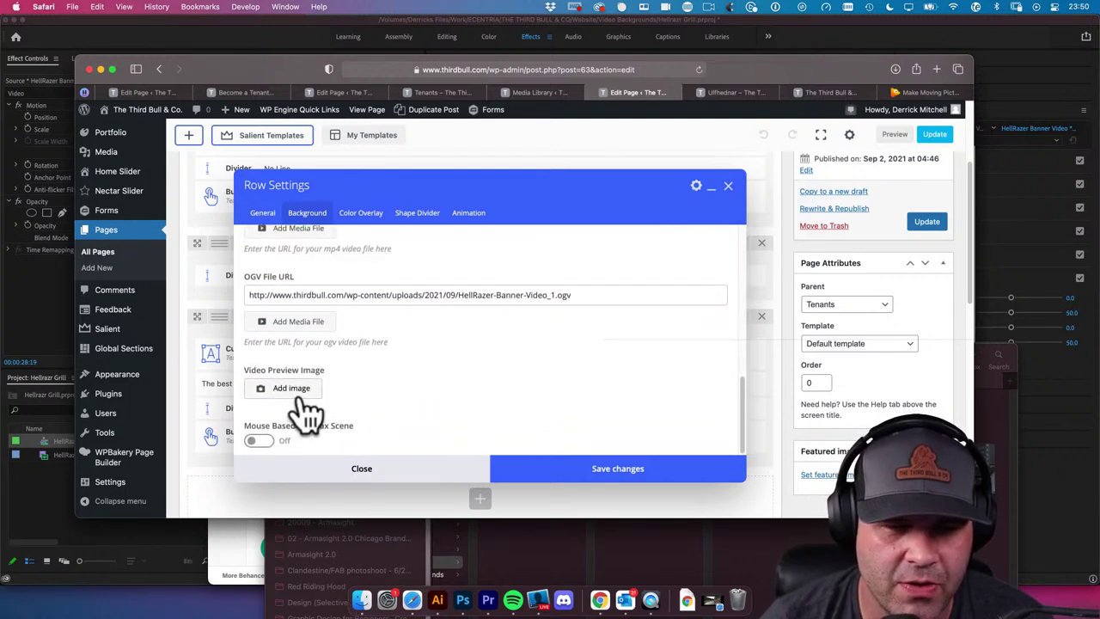
Use the grill photo as the video preview image and save the row settings
{"action": "left_click", "coordinate": [295, 388]}
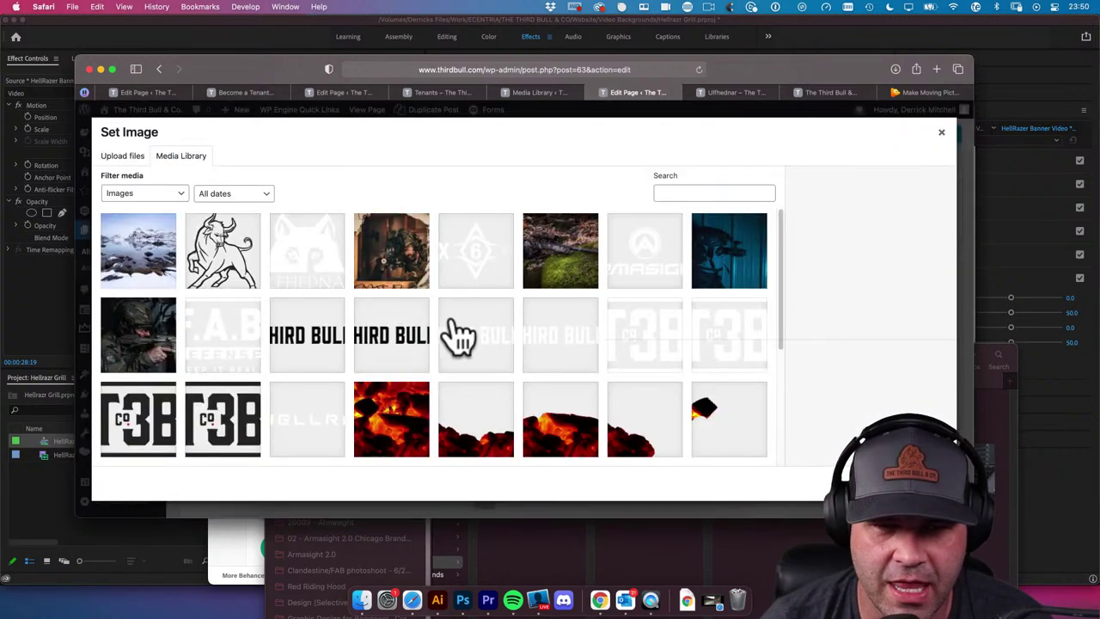
{"action": "scroll", "coordinate": [430, 343], "scroll_direction": "down", "scroll_amount": 3}
{"action": "left_click", "coordinate": [341, 410]}
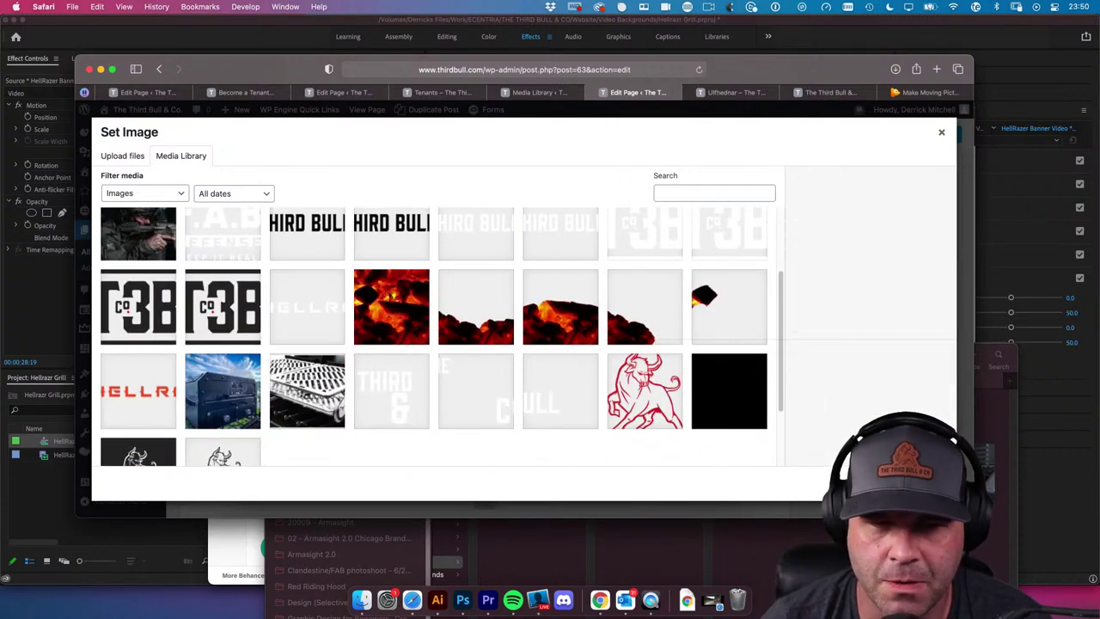
{"action": "left_click", "coordinate": [902, 483]}
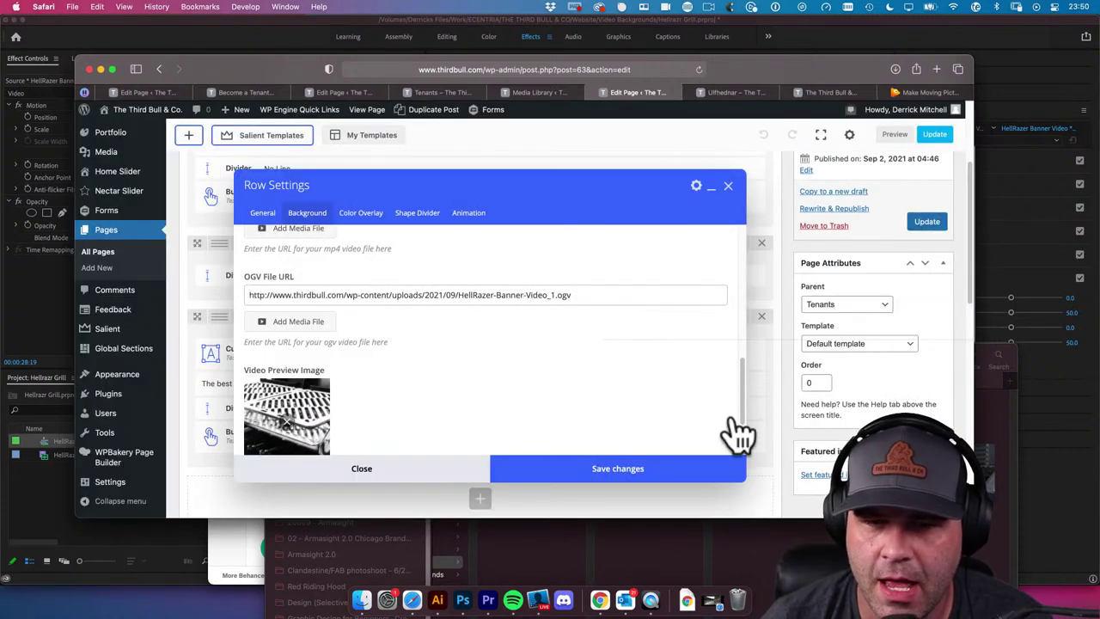
{"action": "left_click", "coordinate": [650, 470]}
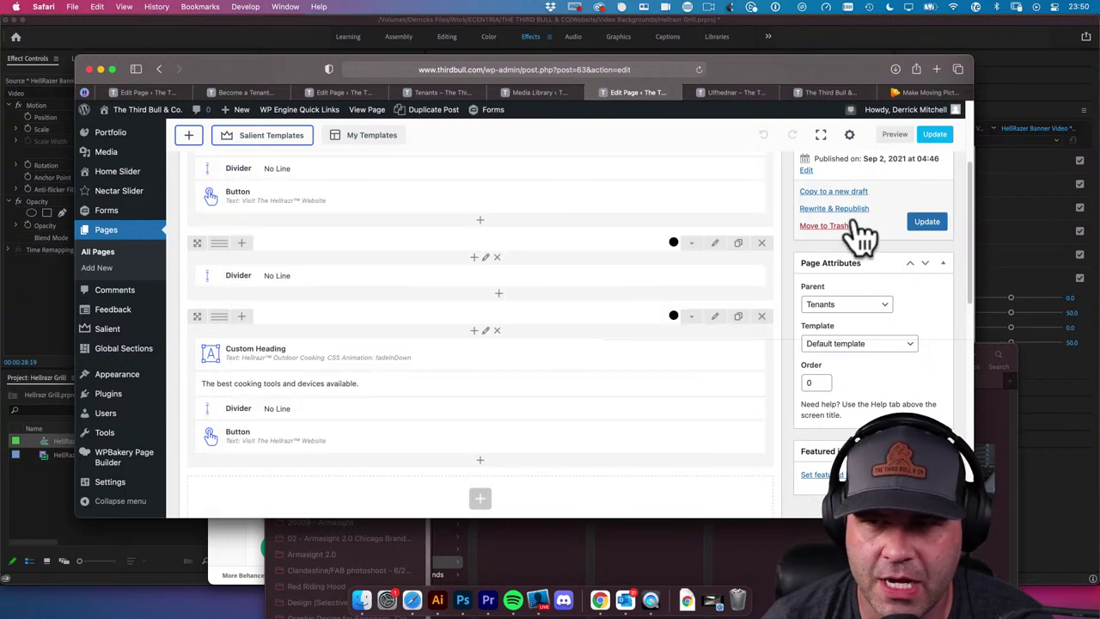
Preview the Hellrazr page and scroll through it to watch the grill video banner background
{"action": "left_click", "coordinate": [911, 140]}
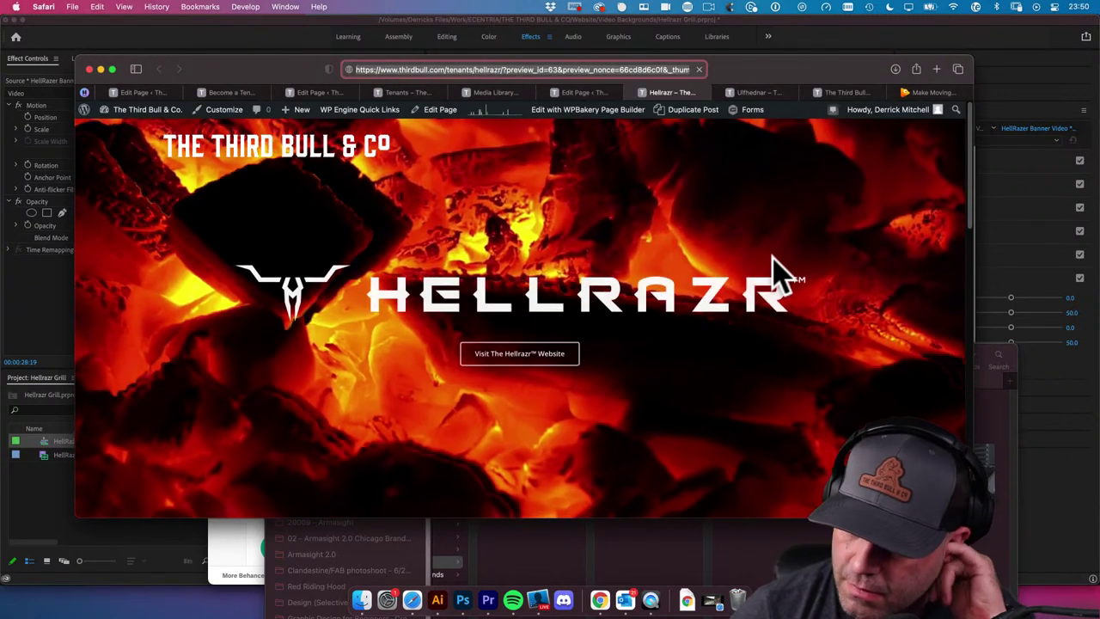
{"action": "scroll", "coordinate": [518, 371], "scroll_direction": "down", "scroll_amount": 5}
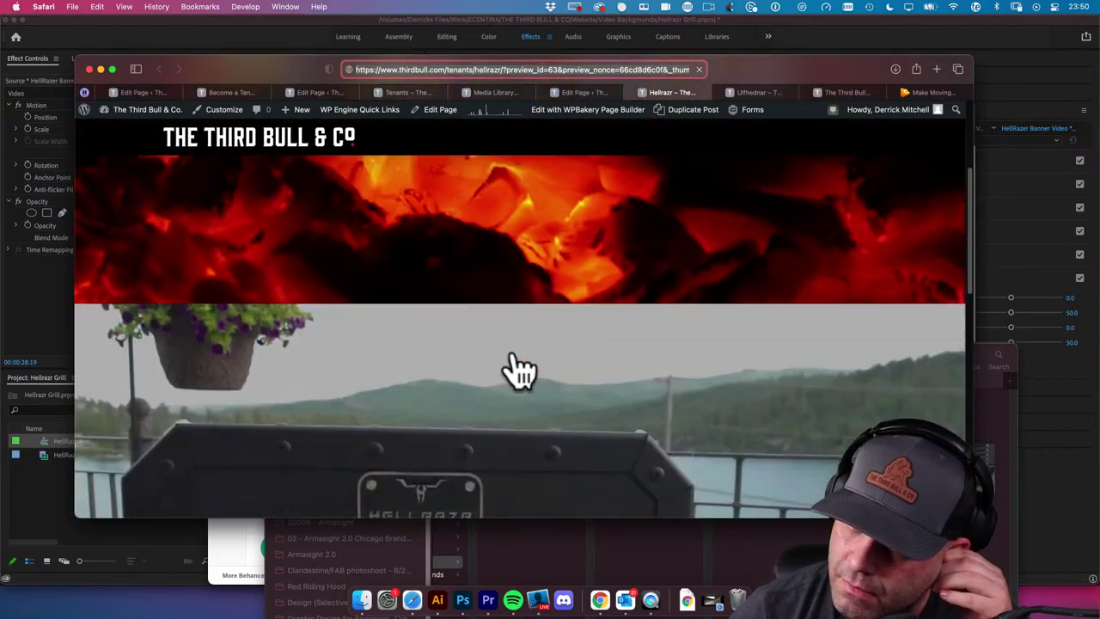
{"action": "scroll", "coordinate": [518, 372], "scroll_direction": "down", "scroll_amount": 4}
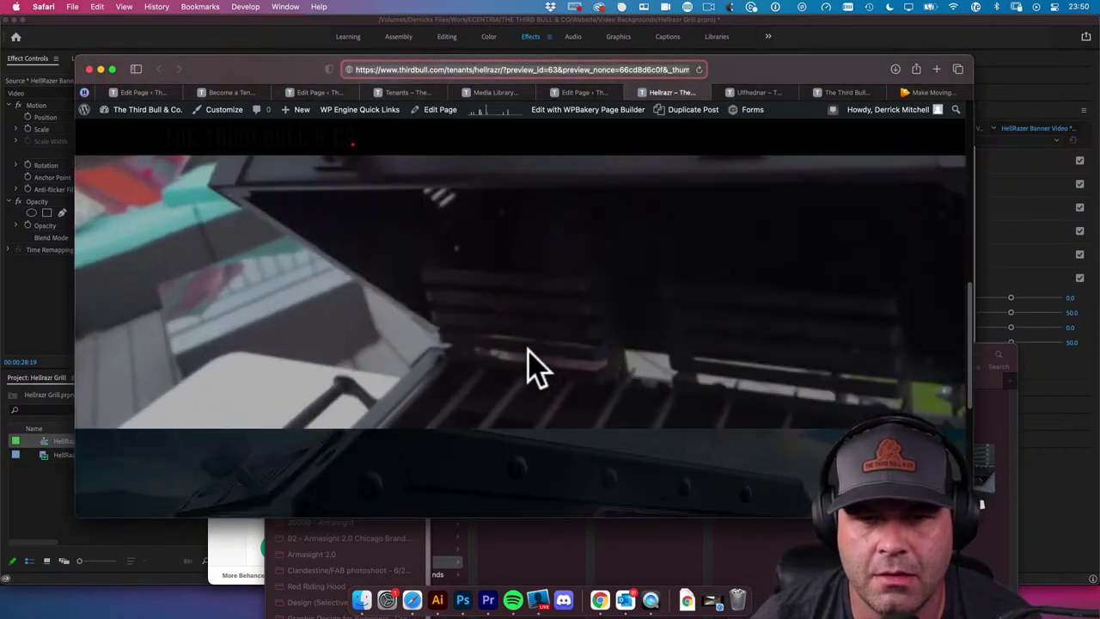
{"action": "scroll", "coordinate": [532, 368], "scroll_direction": "down", "scroll_amount": 5}
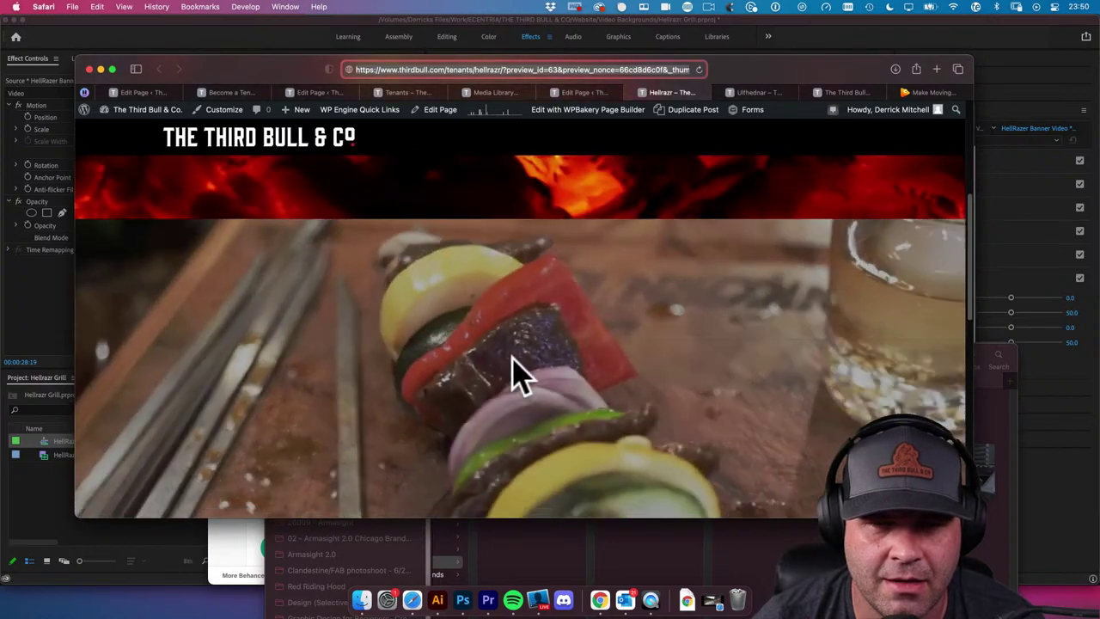
{"action": "scroll", "coordinate": [513, 376], "scroll_direction": "down", "scroll_amount": 2}
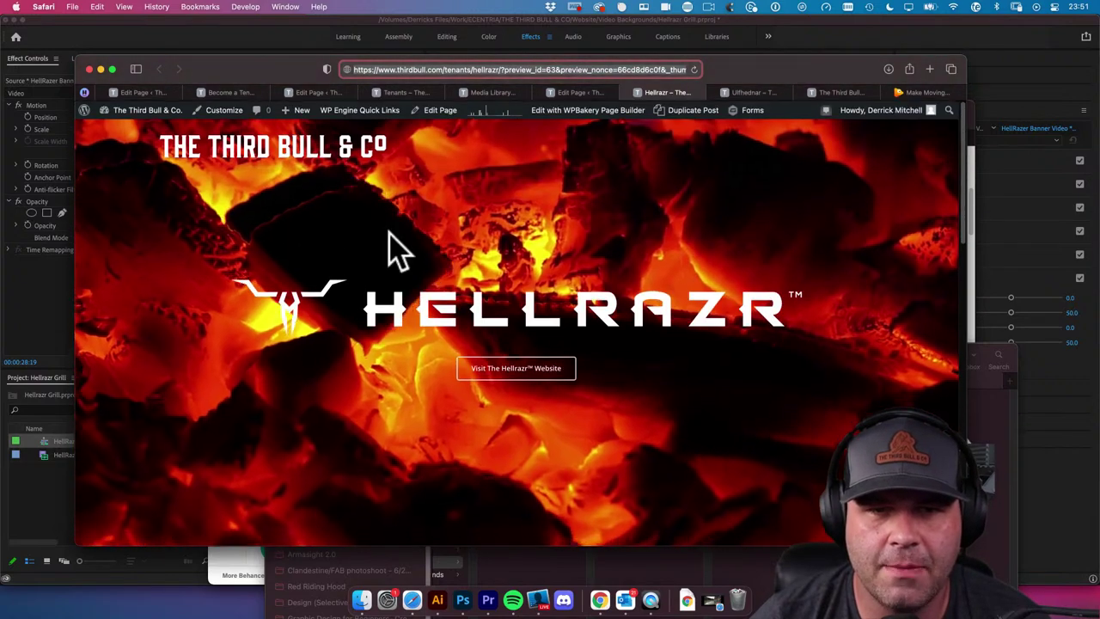
{"action": "scroll", "coordinate": [388, 245], "scroll_direction": "down", "scroll_amount": 4}
{"action": "scroll", "coordinate": [388, 230], "scroll_direction": "up", "scroll_amount": 3}
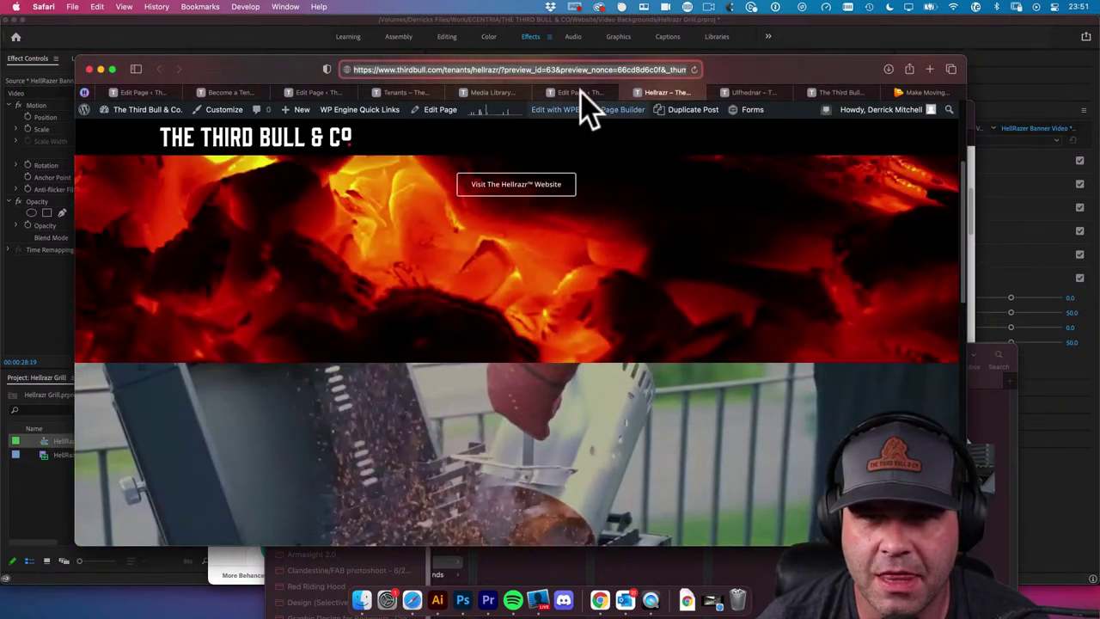
Set the banner row's General Text Color from Custom to Light and save the row
{"action": "left_click", "coordinate": [583, 92]}
{"action": "scroll", "coordinate": [599, 335], "scroll_direction": "up", "scroll_amount": 5}
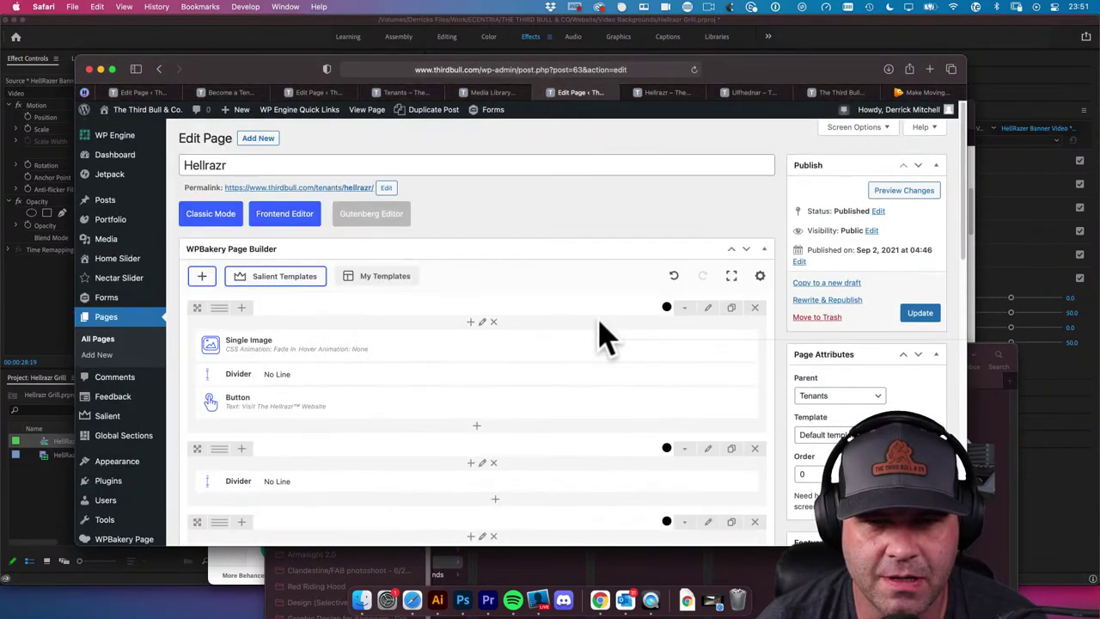
{"action": "scroll", "coordinate": [597, 343], "scroll_direction": "down", "scroll_amount": 6}
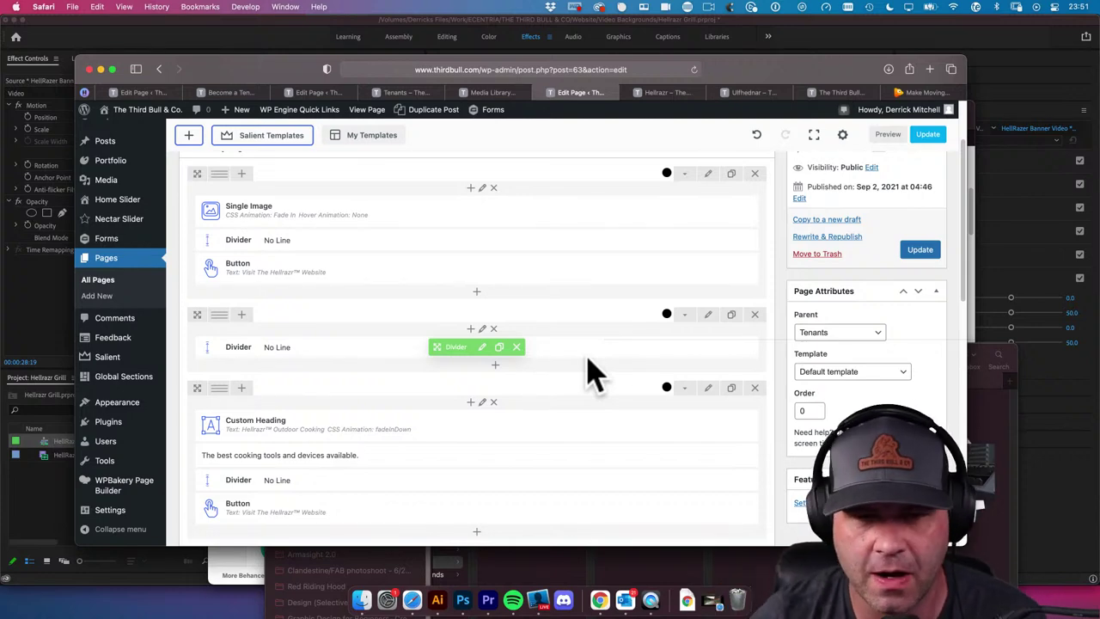
{"action": "left_click", "coordinate": [709, 317]}
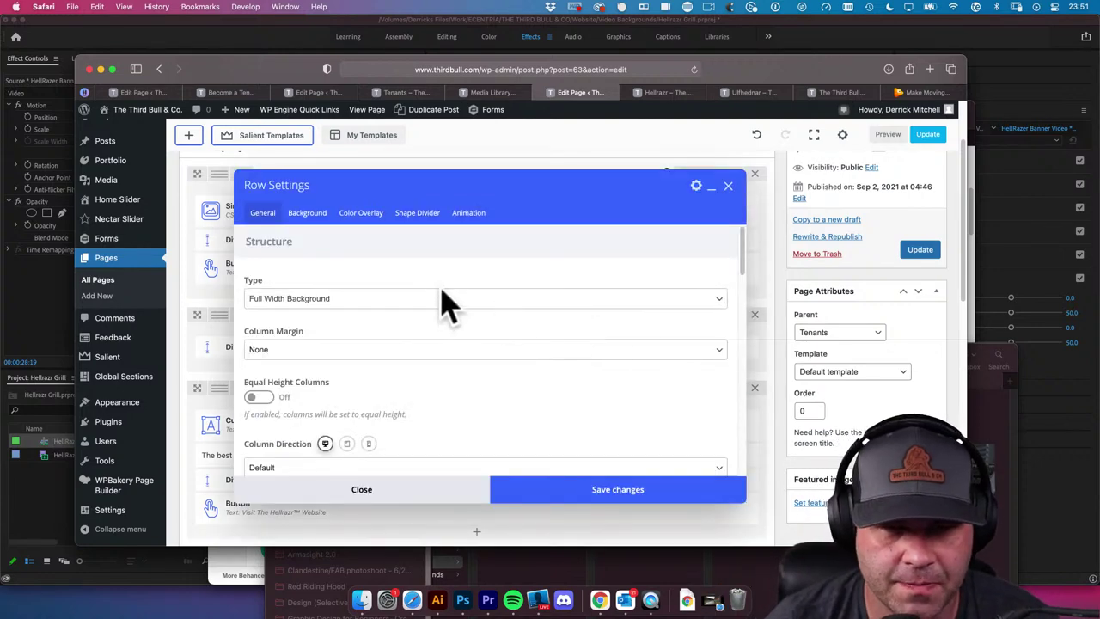
{"action": "scroll", "coordinate": [404, 296], "scroll_direction": "down", "scroll_amount": 2}
{"action": "scroll", "coordinate": [407, 297], "scroll_direction": "down", "scroll_amount": 10}
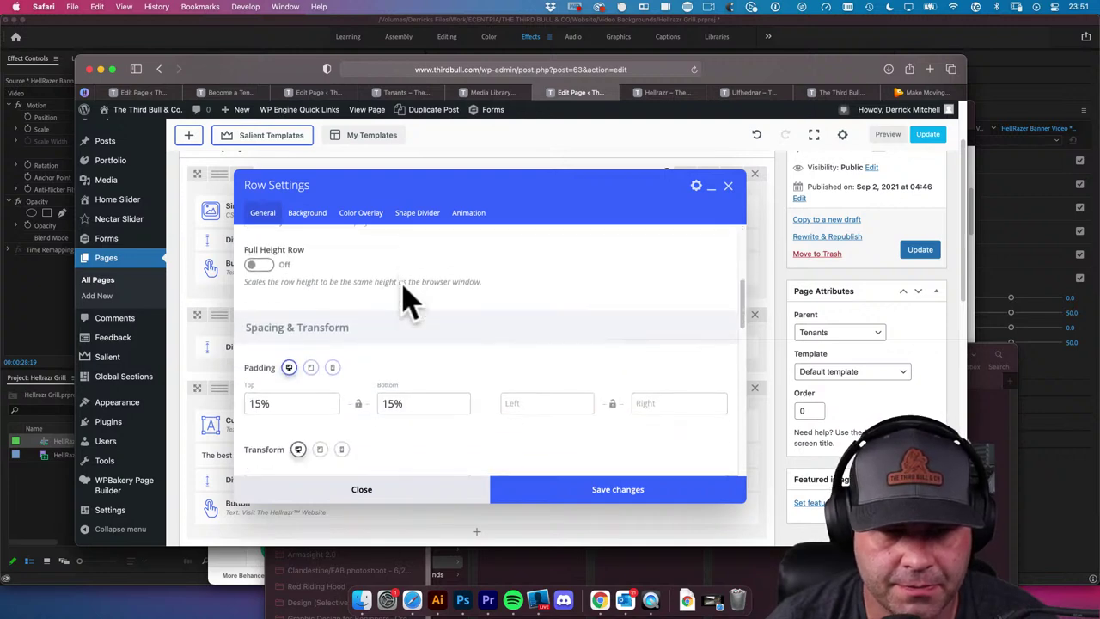
{"action": "scroll", "coordinate": [401, 285], "scroll_direction": "down", "scroll_amount": 2}
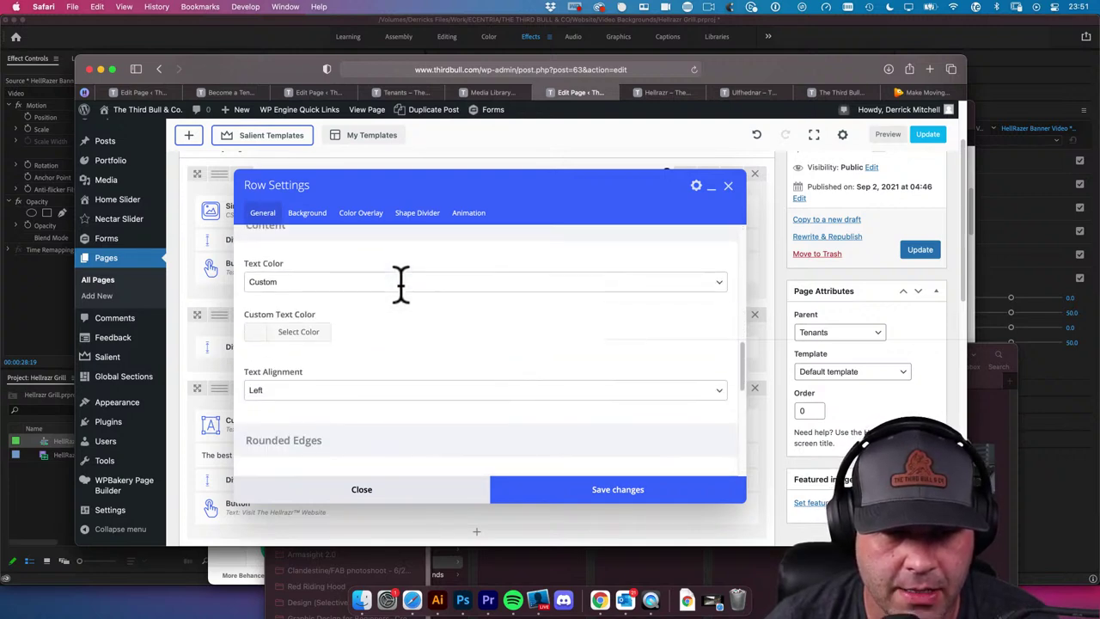
{"action": "left_click", "coordinate": [307, 286]}
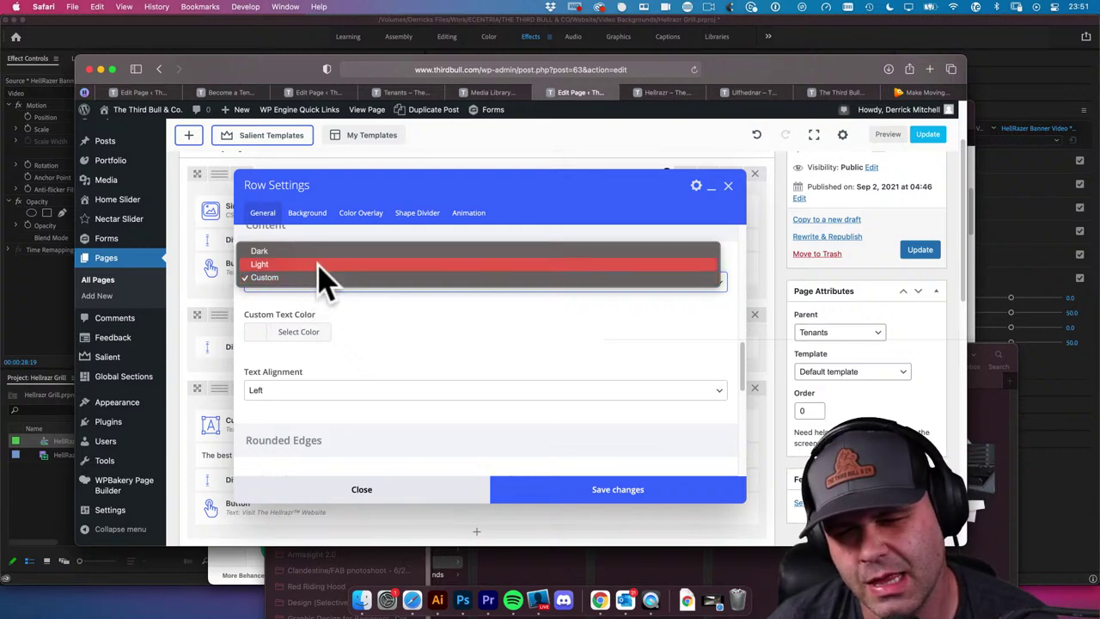
{"action": "left_click", "coordinate": [317, 265]}
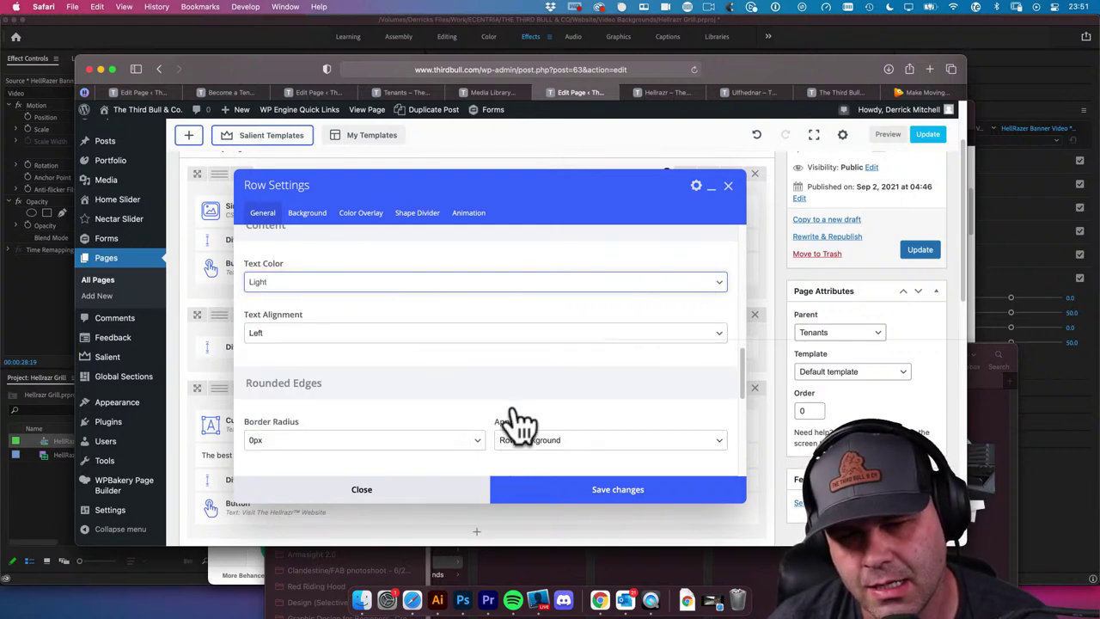
{"action": "left_click", "coordinate": [581, 496]}
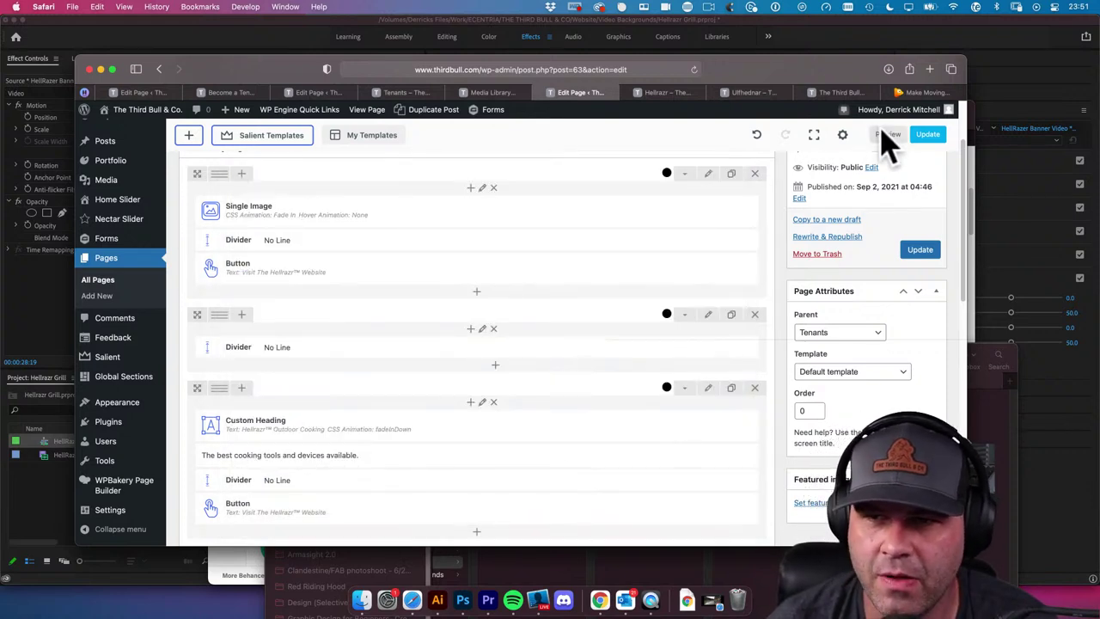
Return to the Hellrazr preview and scroll down to review the fire video banner
{"action": "left_click", "coordinate": [659, 96]}
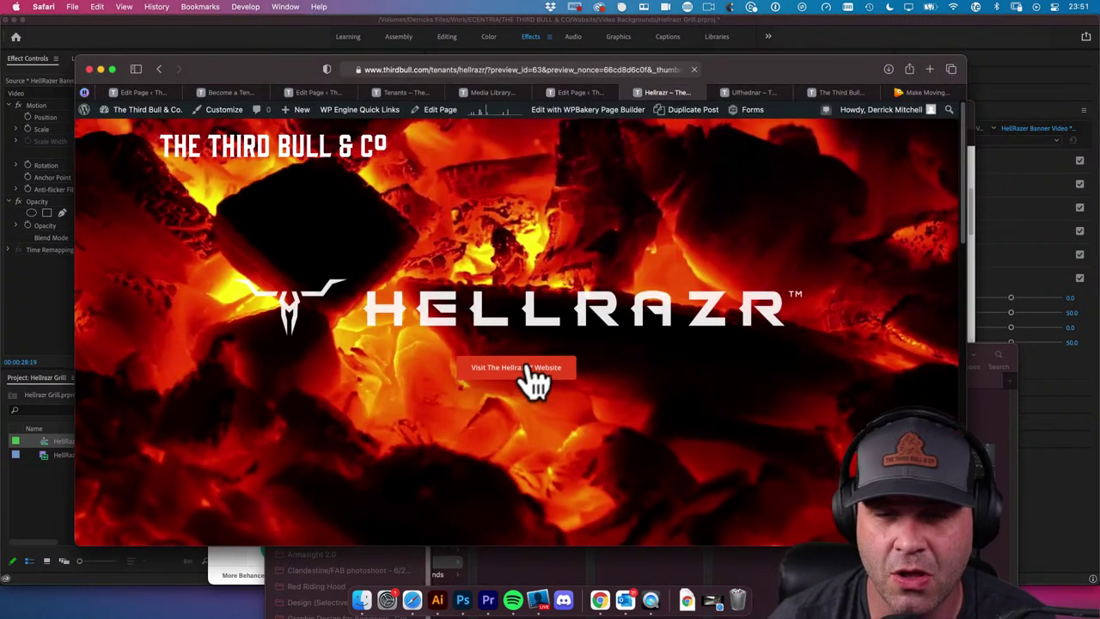
{"action": "scroll", "coordinate": [533, 381], "scroll_direction": "down", "scroll_amount": 5}
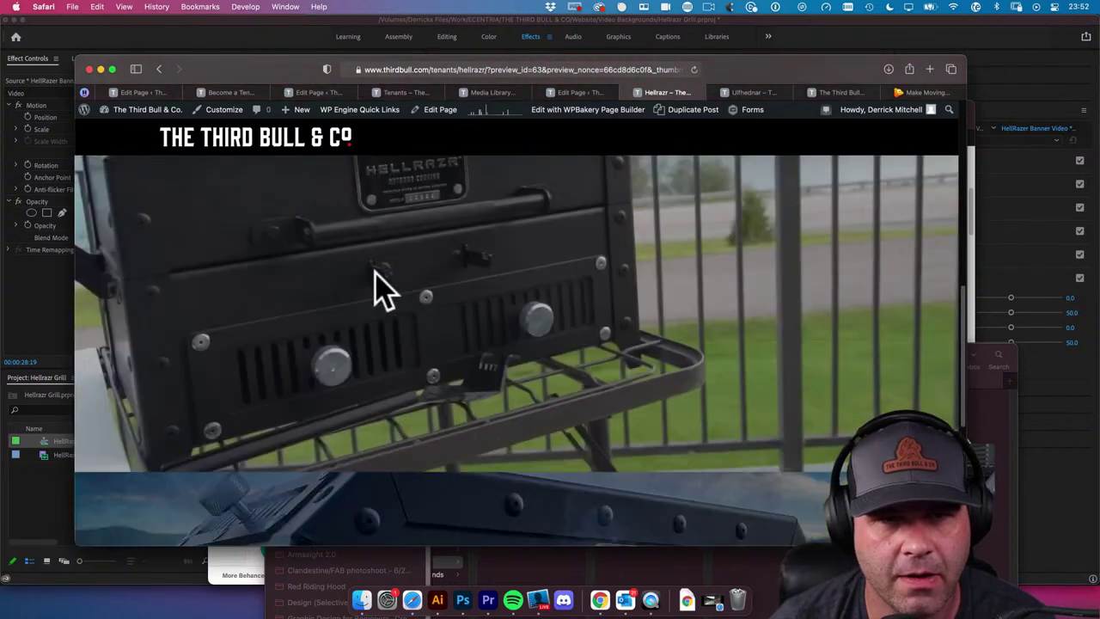
{"action": "scroll", "coordinate": [378, 288], "scroll_direction": "down", "scroll_amount": 2}
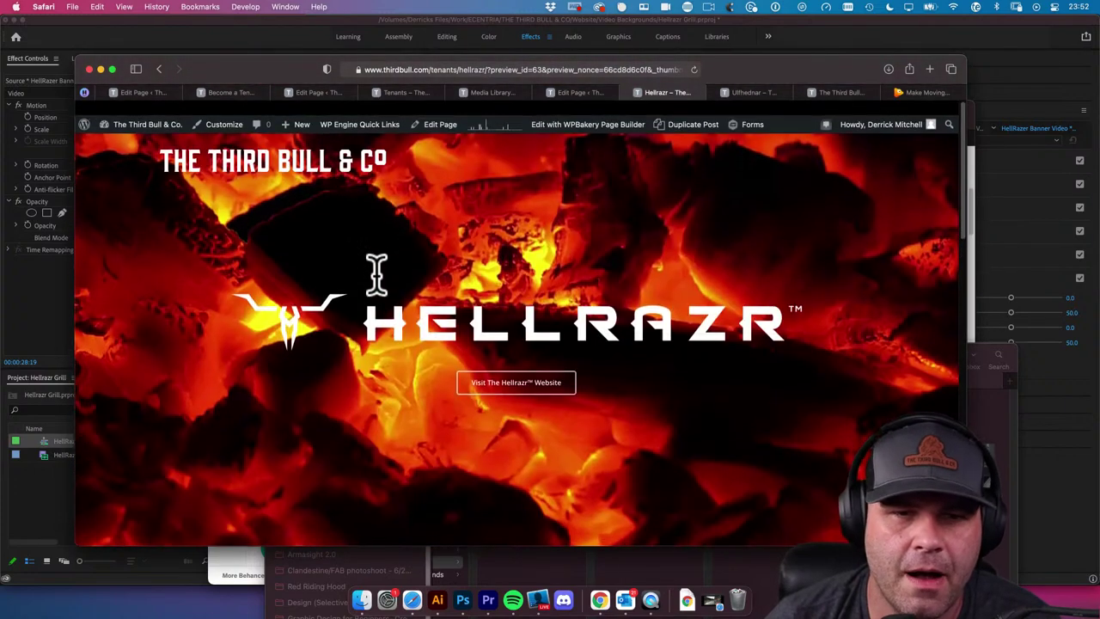